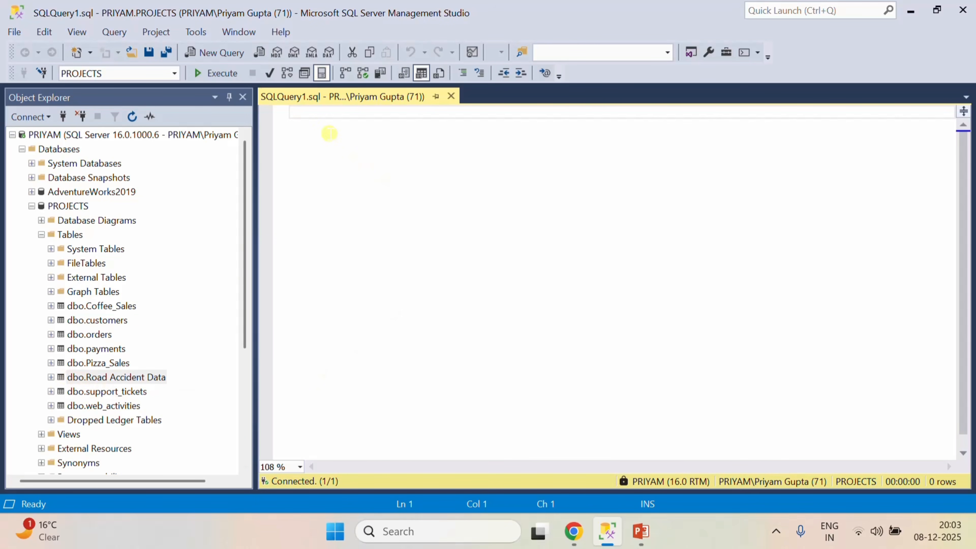
- Write and run a query that selects all columns from [dbo].[Road Accident Data]
type("select ")
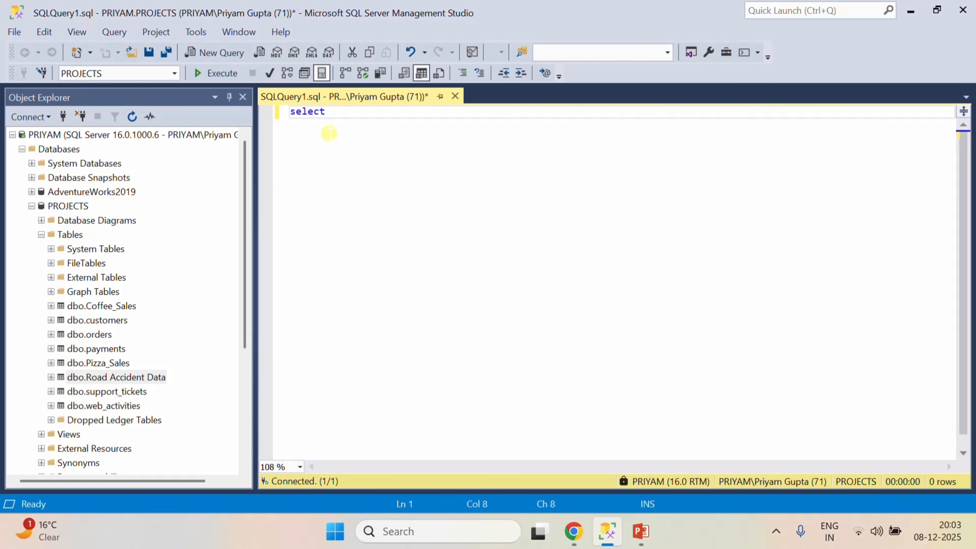
type("* from")
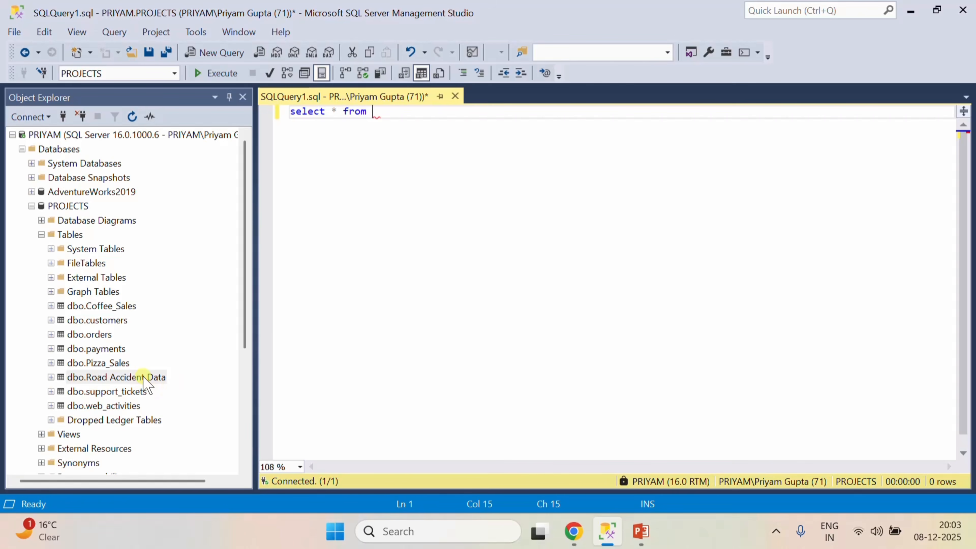
left_click_drag(144, 379, 472, 136)
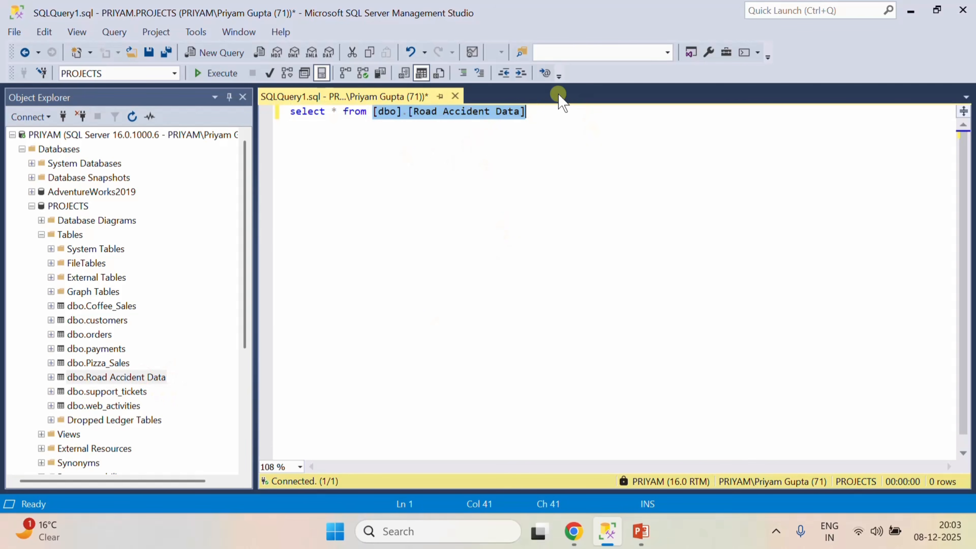
left_click(558, 111)
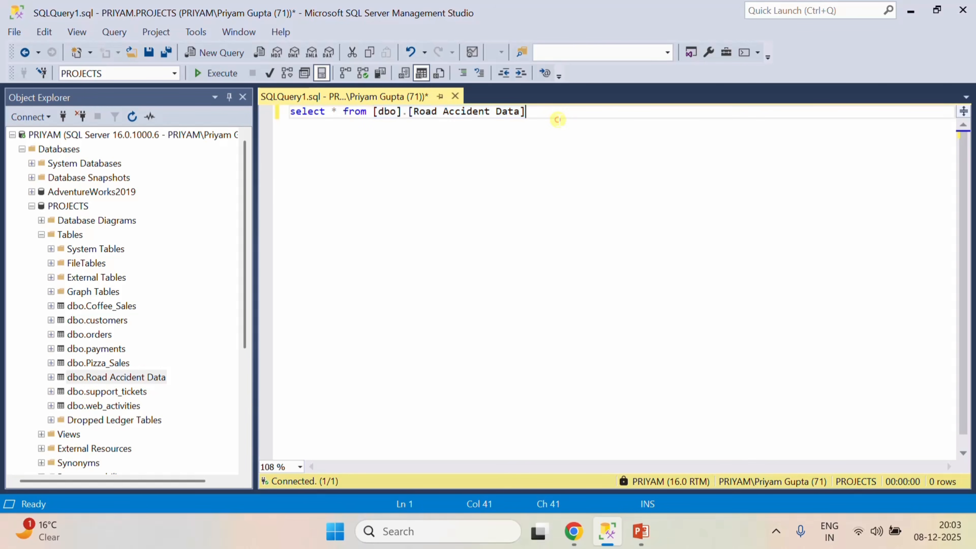
left_click(222, 73)
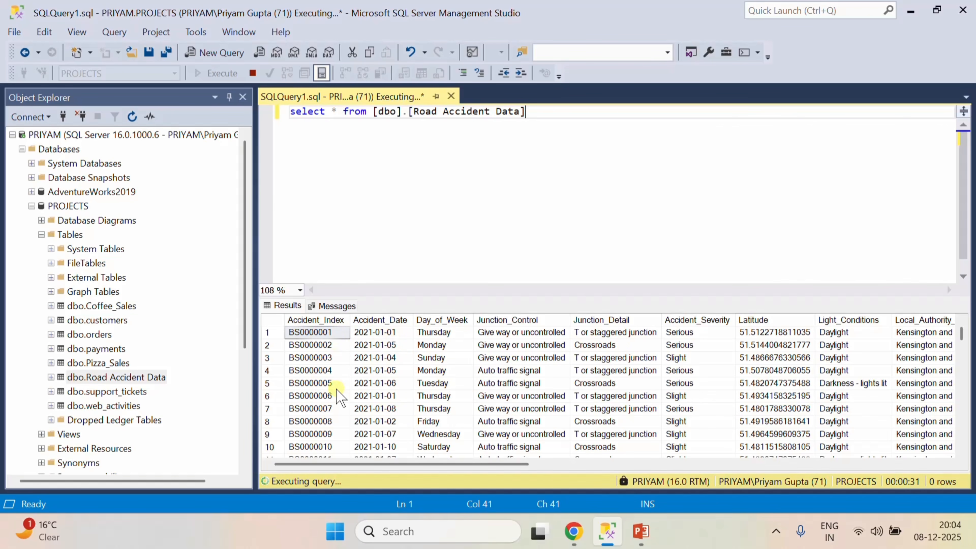
- Examine the accident index, date, junction, severity, light conditions, local authority district and carriageway hazard columns in the query results
scroll(334, 388, "down", 3)
scroll(334, 388, "up", 3)
scroll(706, 386, "down", 18)
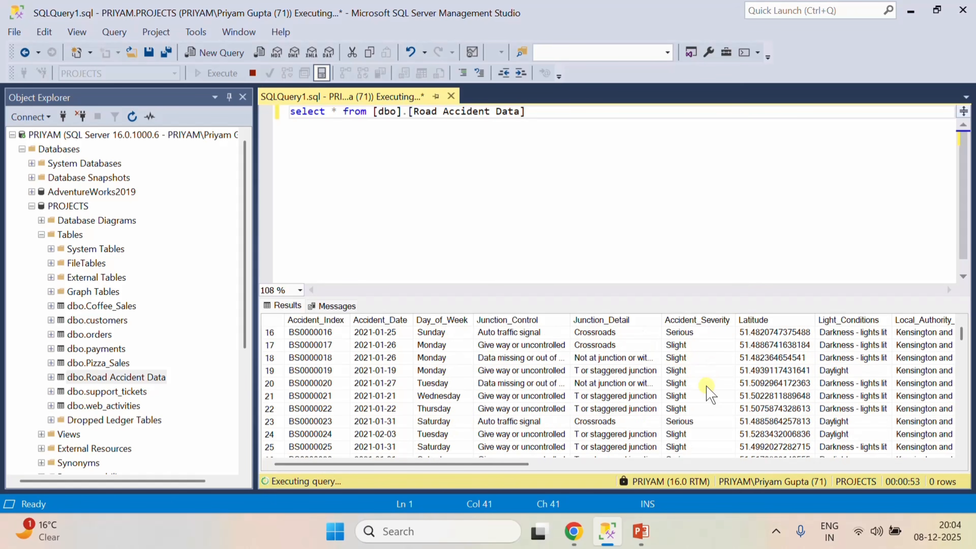
scroll(706, 385, "down", 20)
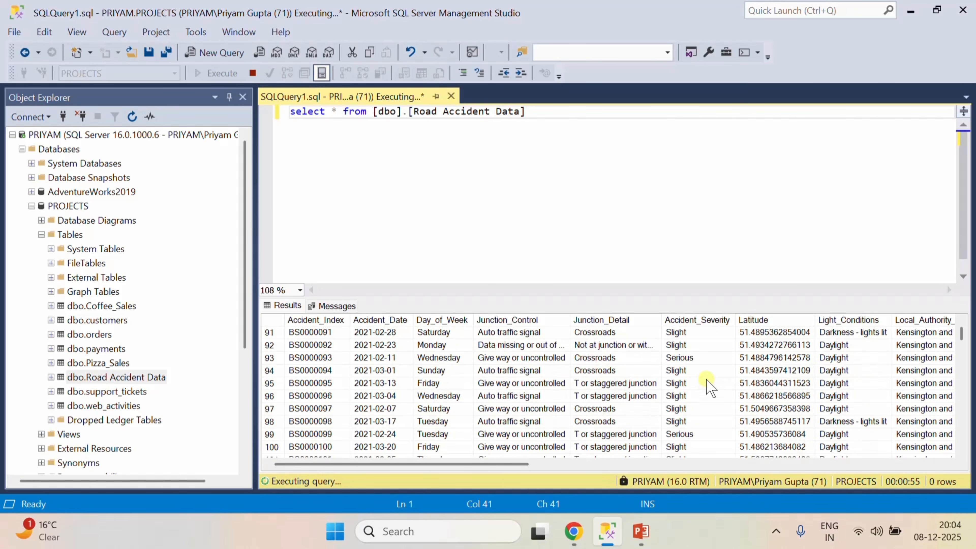
scroll(706, 385, "up", 12)
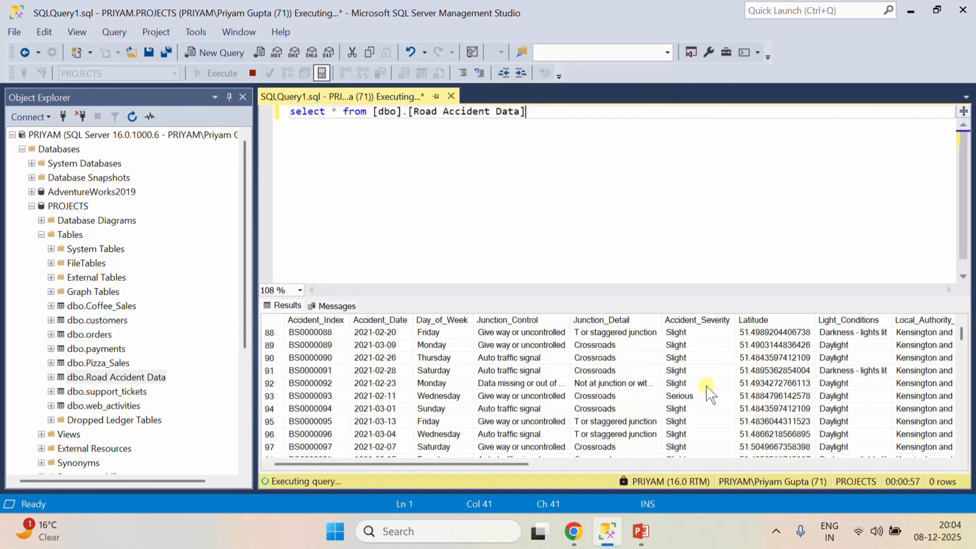
left_click_drag(483, 465, 609, 466)
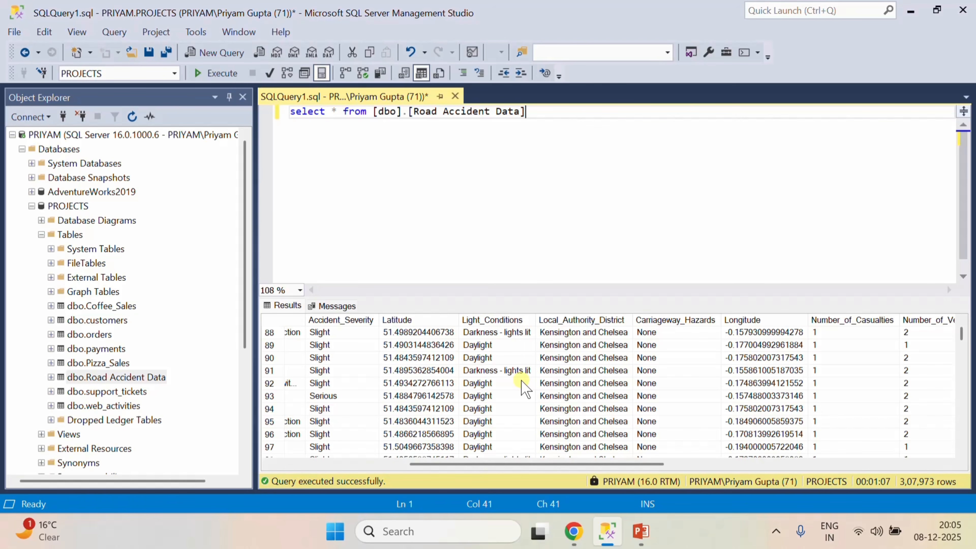
scroll(522, 382, "up", 7)
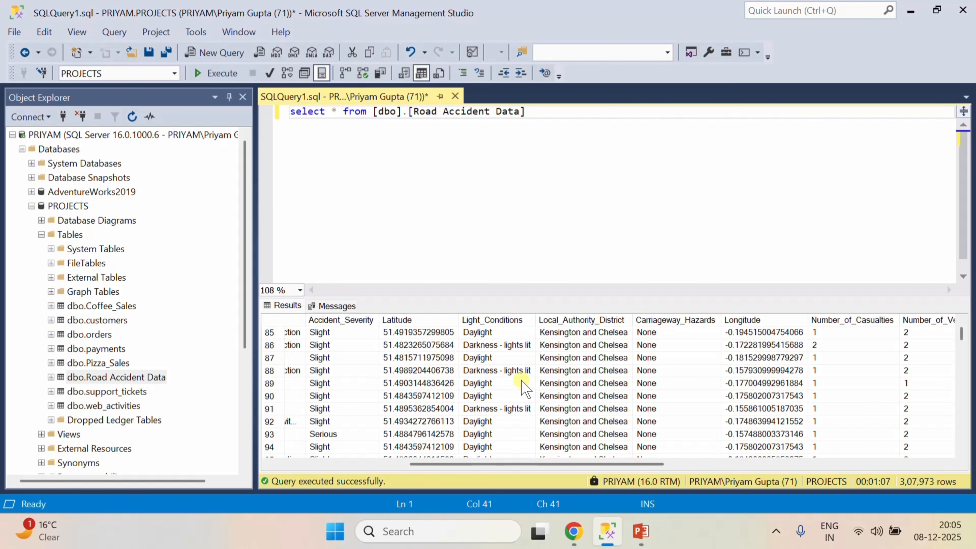
scroll(523, 385, "up", 7)
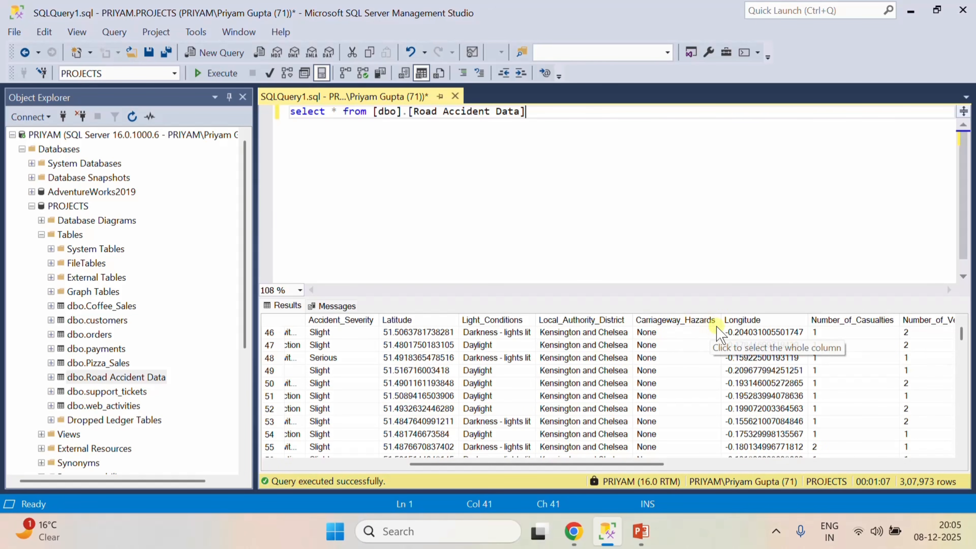
scroll(695, 379, "down", 5)
scroll(693, 380, "up", 7)
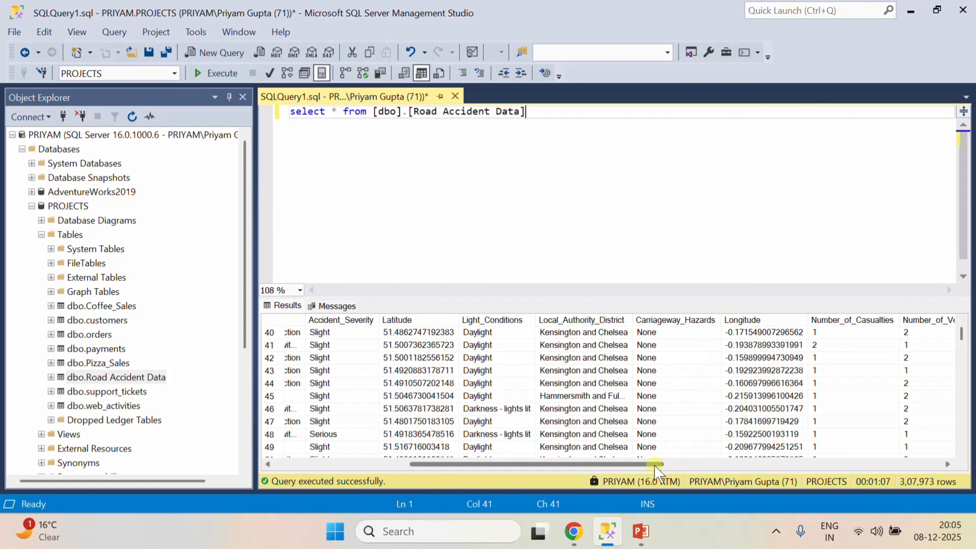
- Examine the casualties, number of vehicles, police force and road surface conditions columns in the query results
left_click_drag(657, 467, 794, 464)
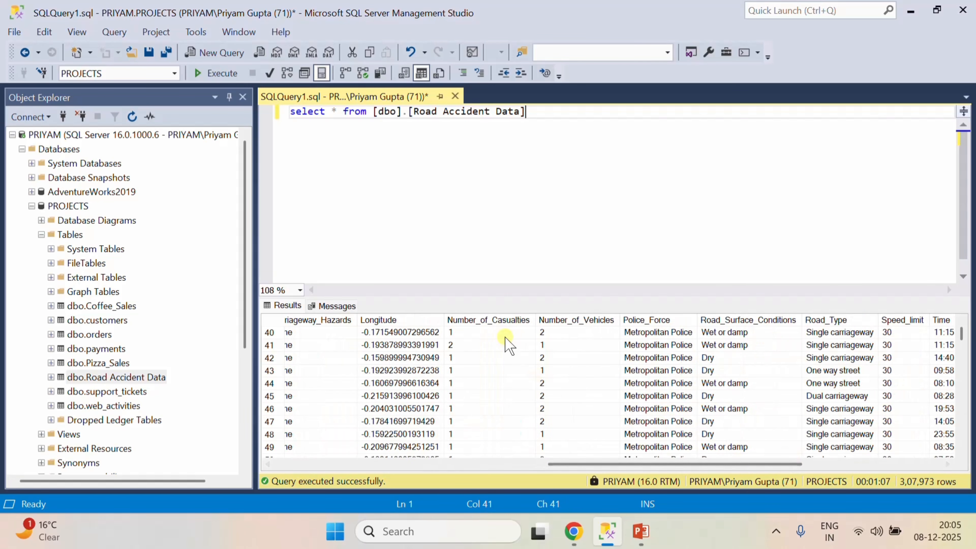
scroll(505, 380, "up", 4)
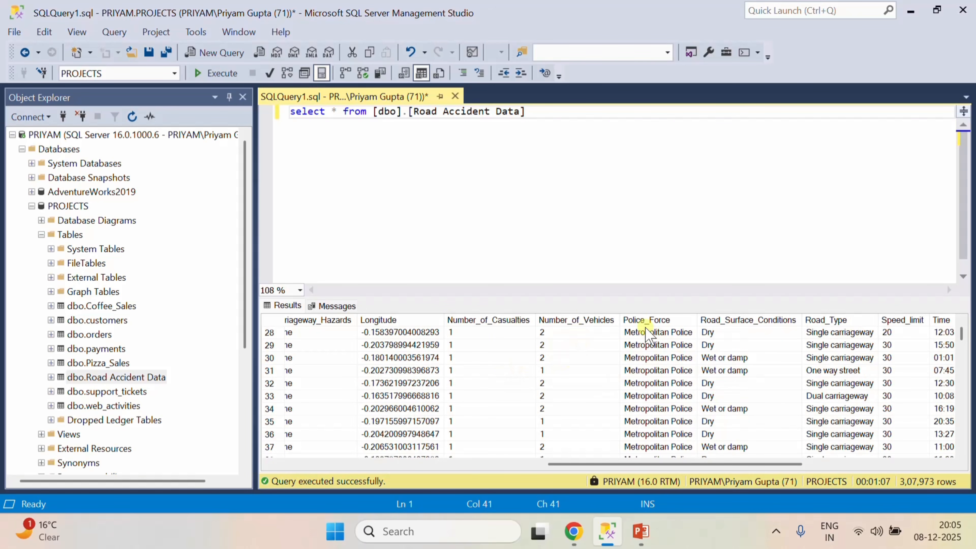
scroll(680, 408, "down", 19)
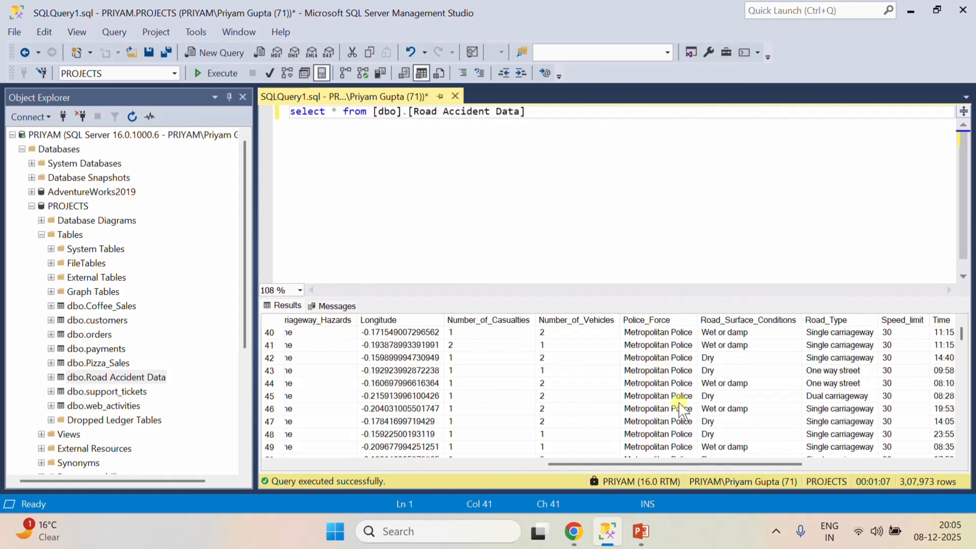
scroll(680, 407, "down", 10)
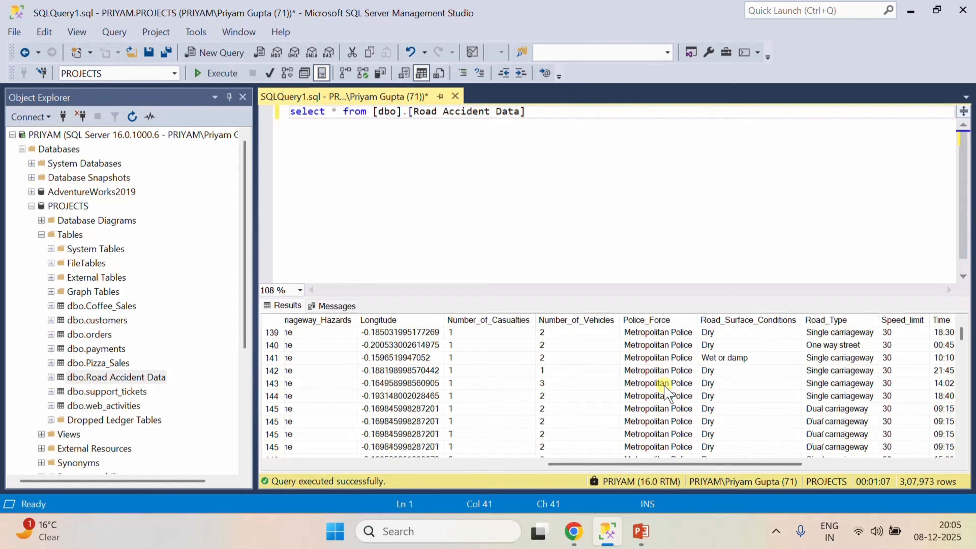
scroll(663, 386, "up", 9)
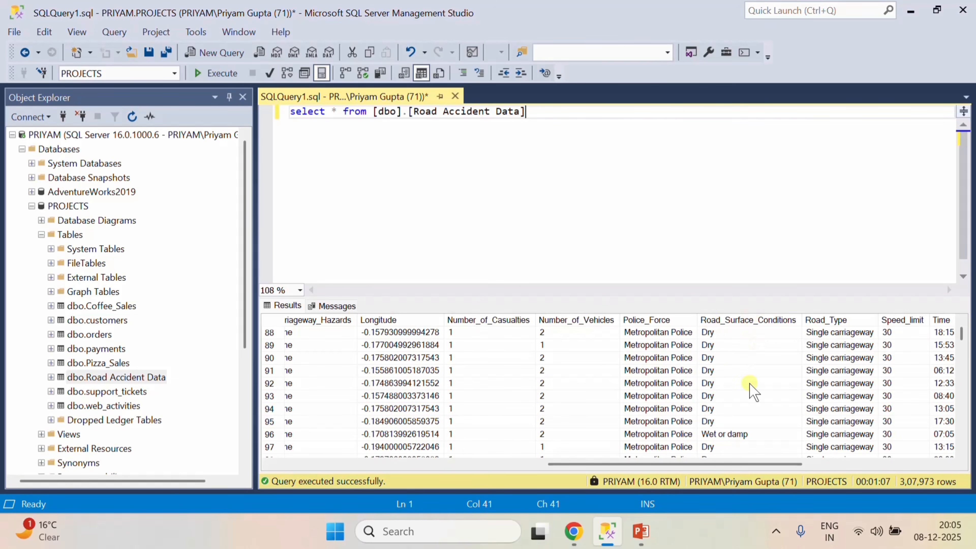
scroll(751, 397, "down", 5)
scroll(753, 404, "down", 11)
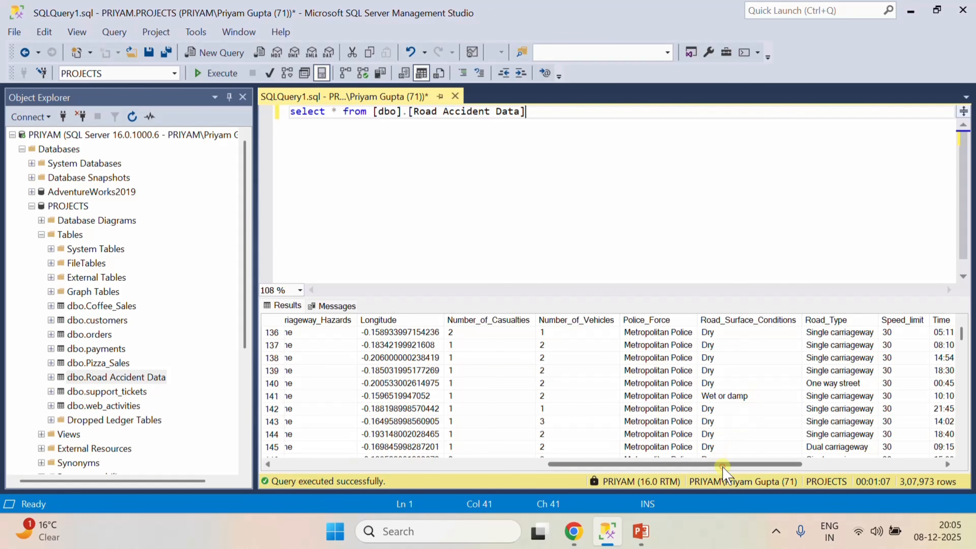
- Examine the road type, speed limit, time, urban or rural area, weather conditions and vehicle type columns in the query results
left_click_drag(719, 465, 847, 466)
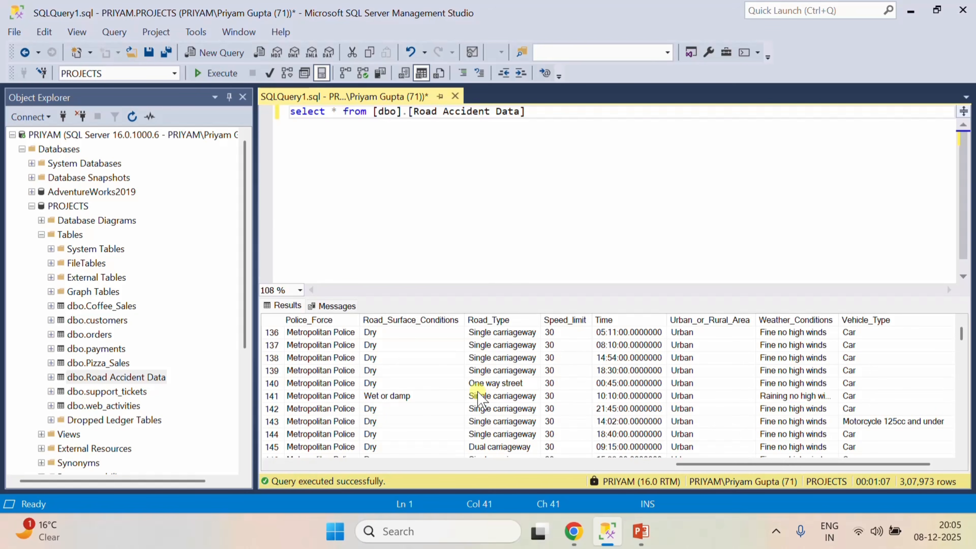
scroll(514, 417, "down", 5)
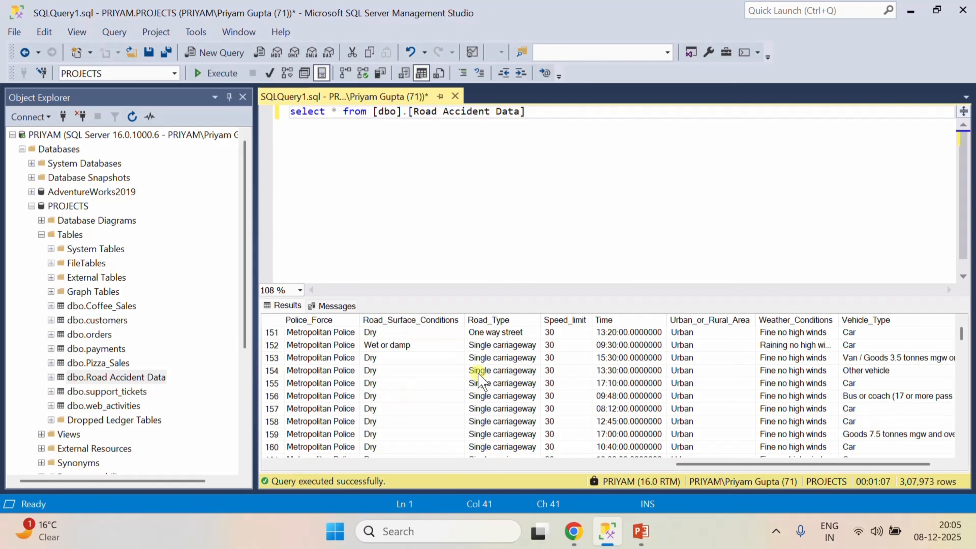
scroll(478, 372, "up", 3)
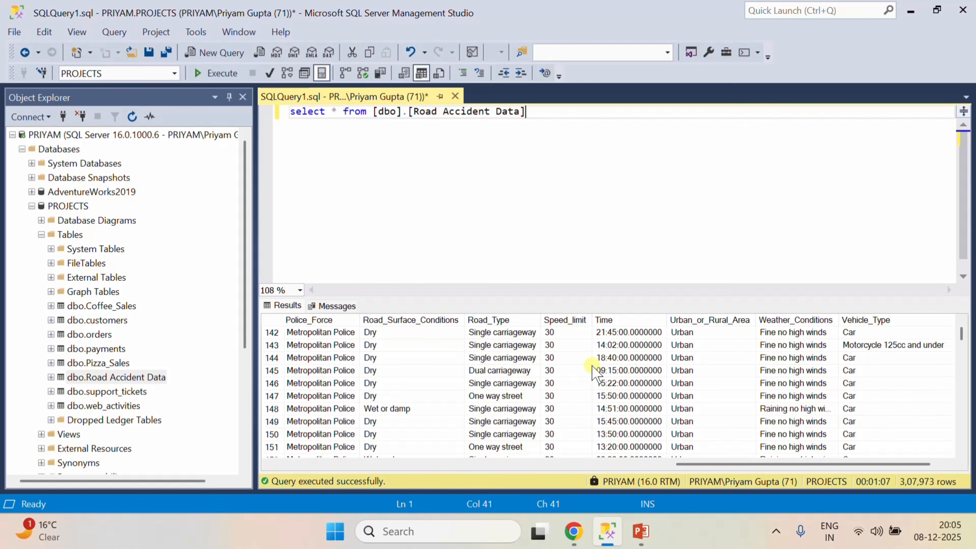
scroll(584, 375, "down", 4)
scroll(583, 368, "down", 5)
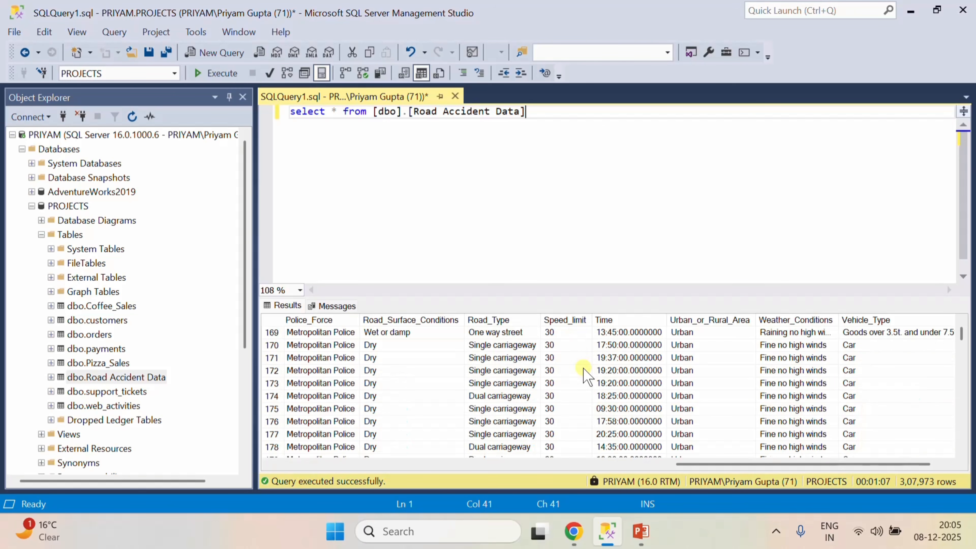
scroll(583, 368, "up", 6)
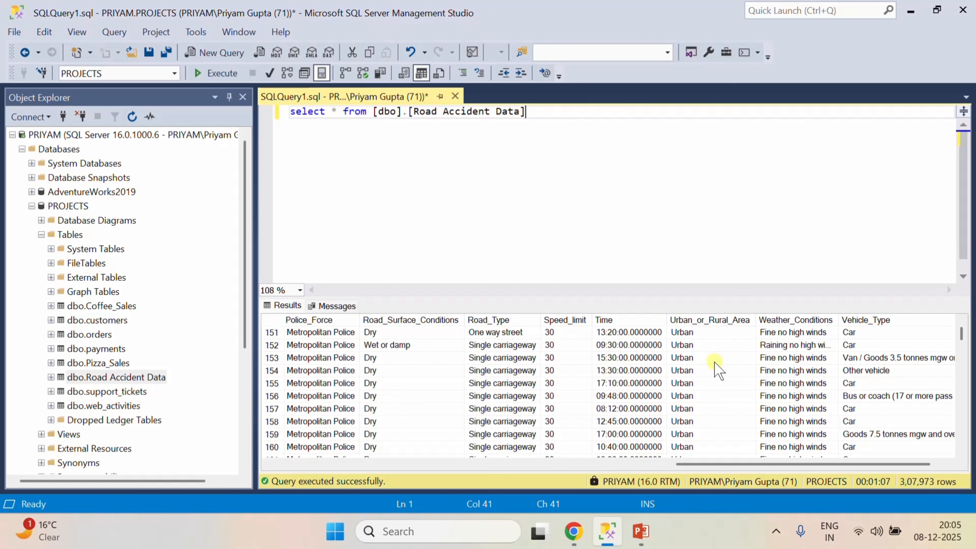
scroll(710, 365, "down", 7)
scroll(718, 372, "up", 20)
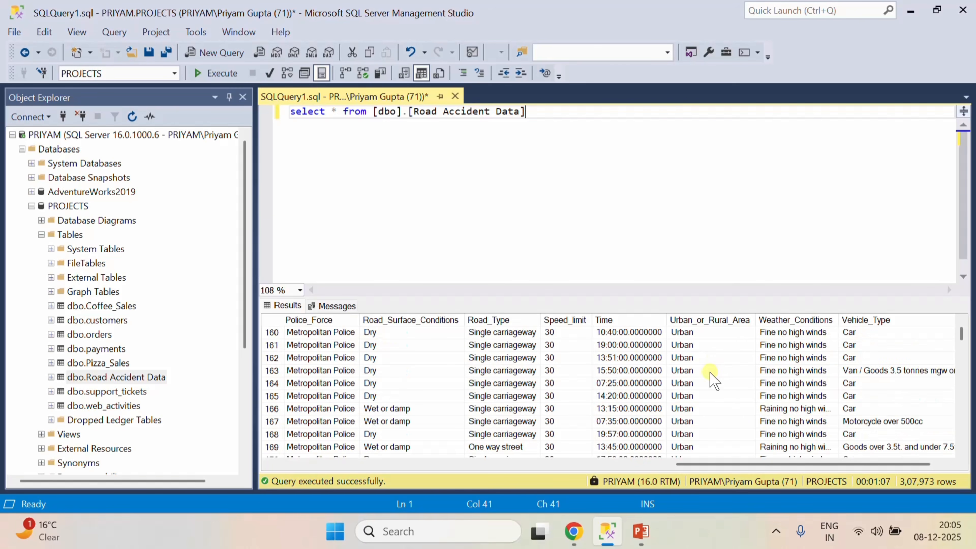
scroll(710, 382, "up", 7)
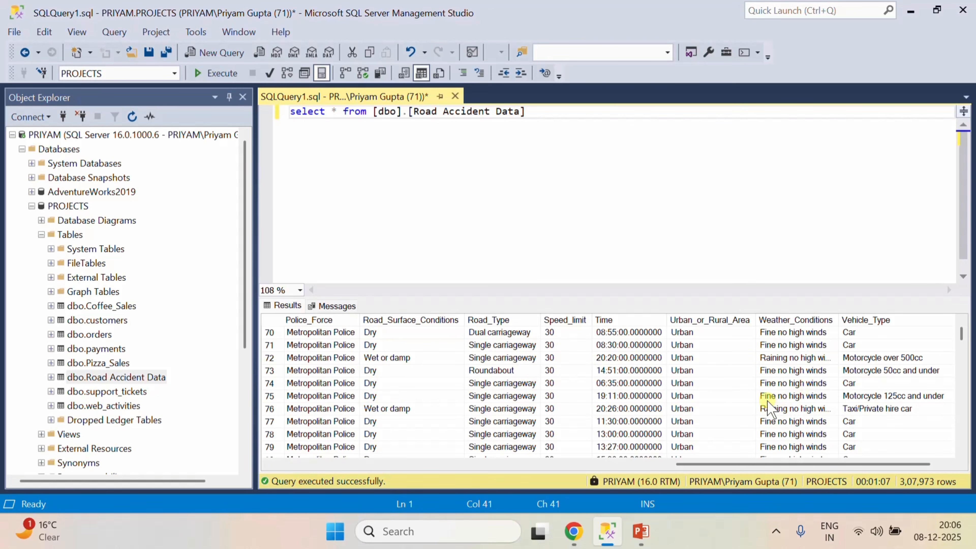
scroll(818, 403, "down", 14)
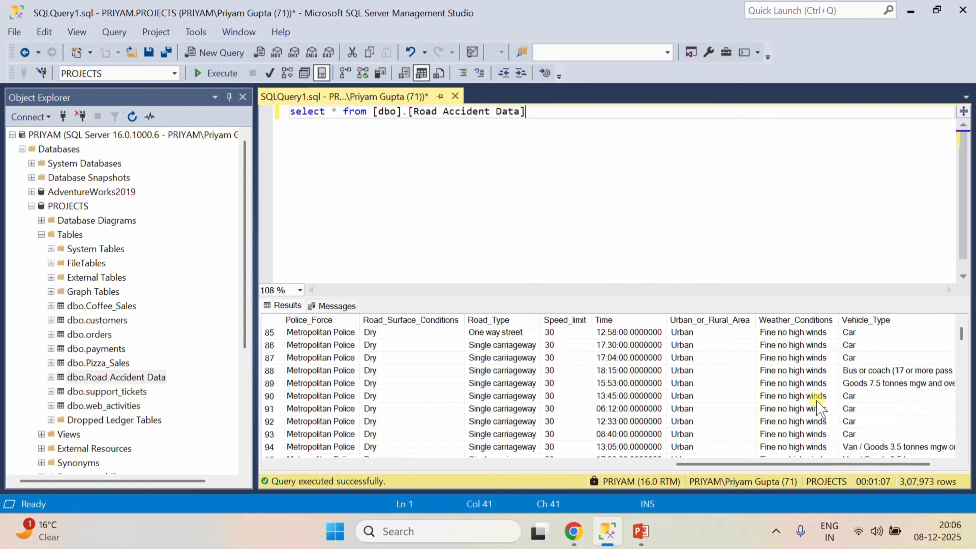
scroll(817, 406, "up", 6)
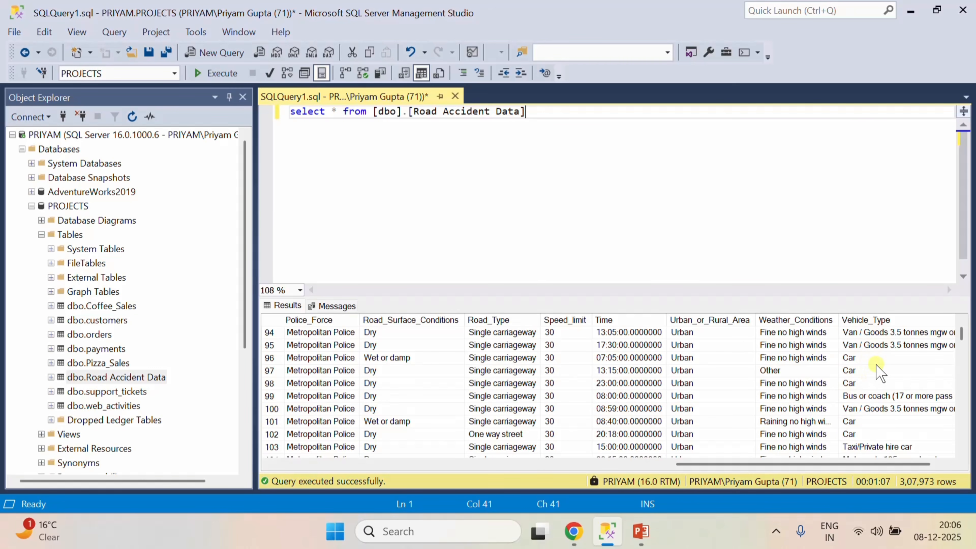
left_click_drag(843, 463, 890, 463)
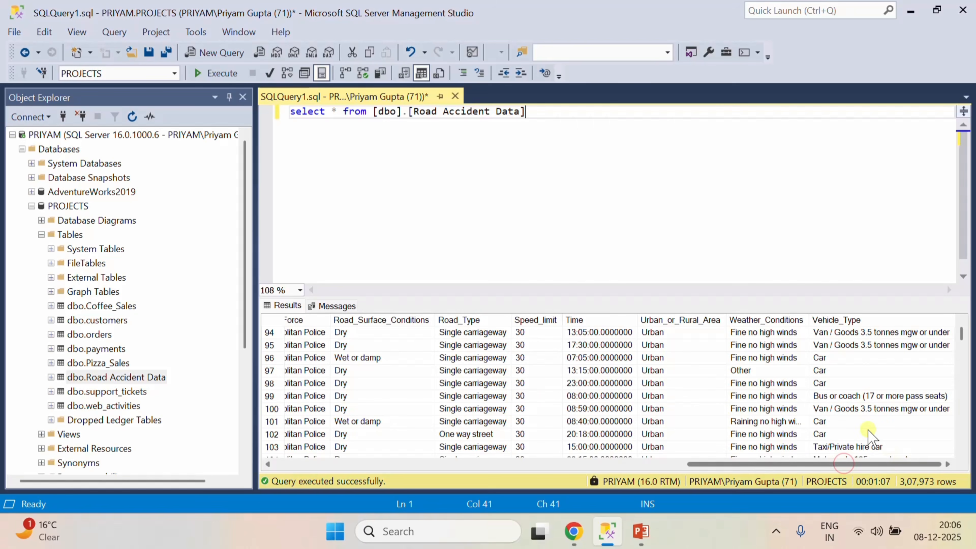
scroll(863, 417, "down", 3)
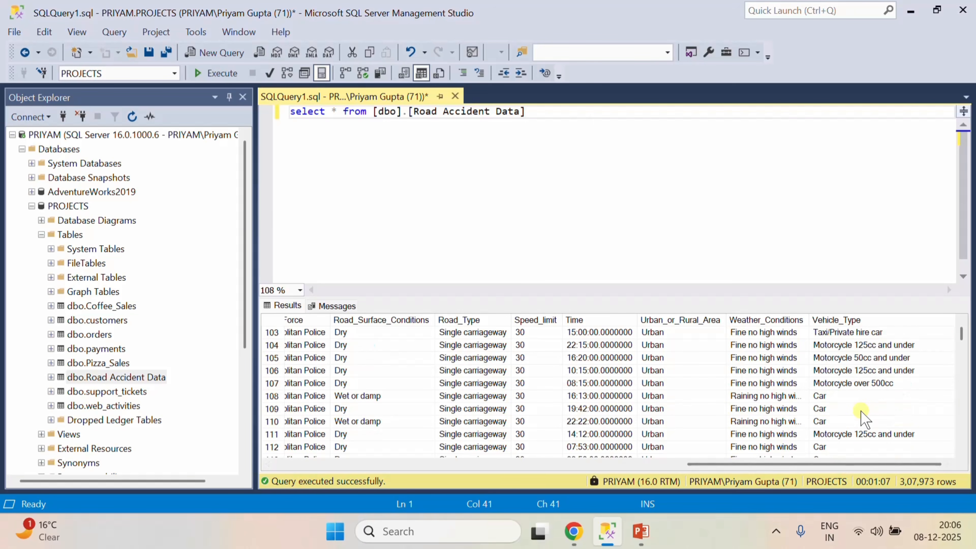
scroll(860, 417, "up", 11)
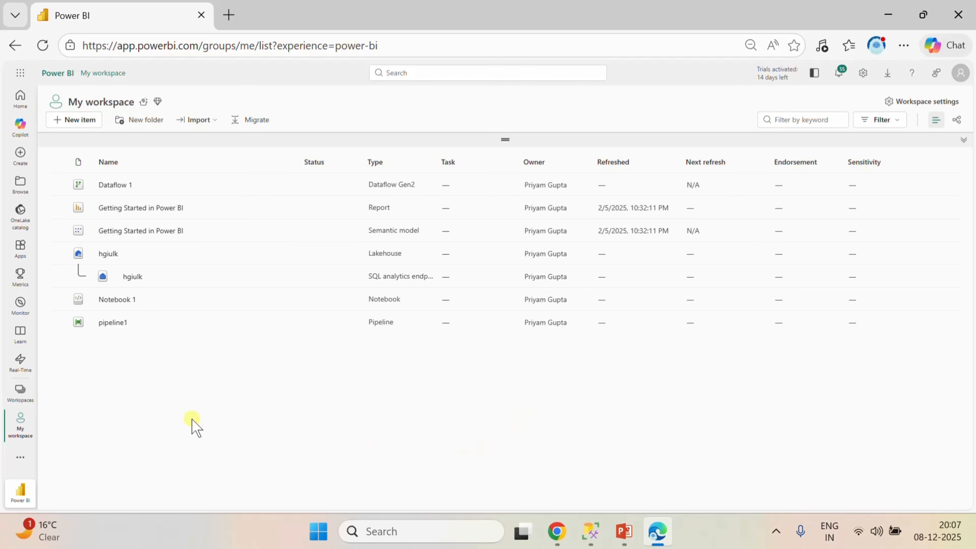
- Create a new Power BI workspace named Road Accident
left_click(23, 402)
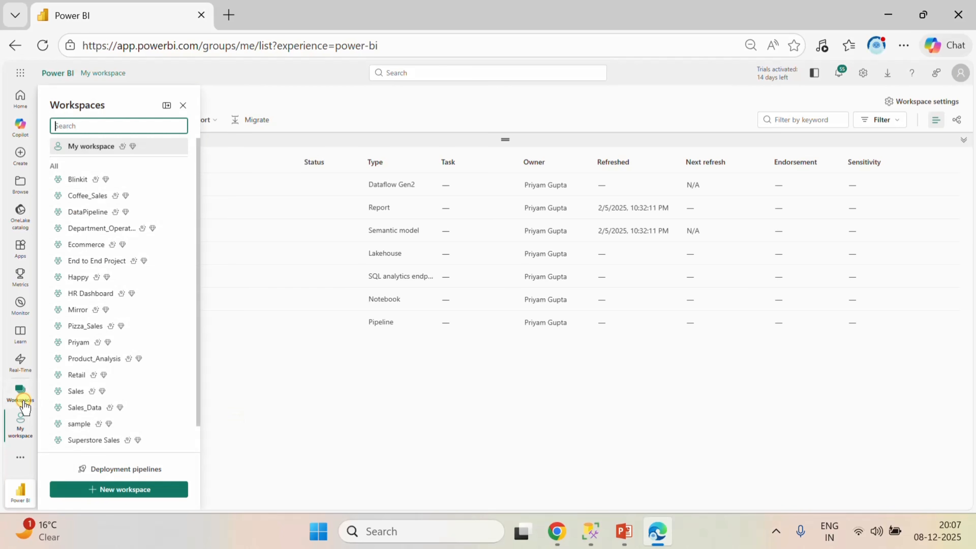
left_click(130, 489)
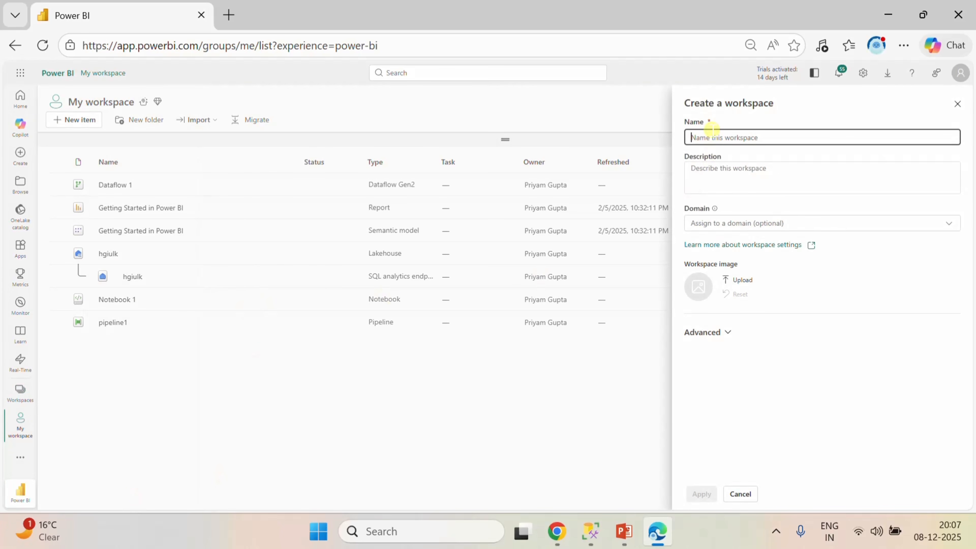
type("Road Accident")
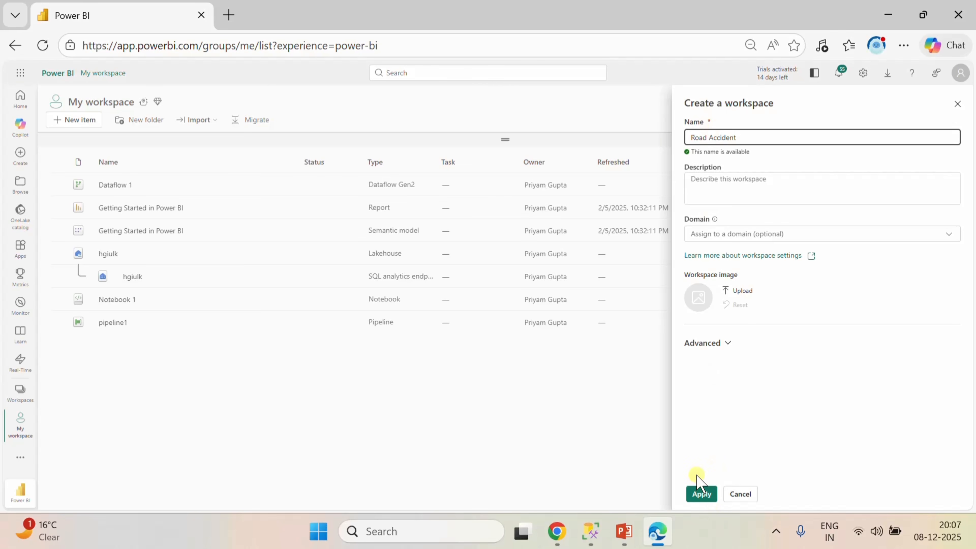
left_click(701, 493)
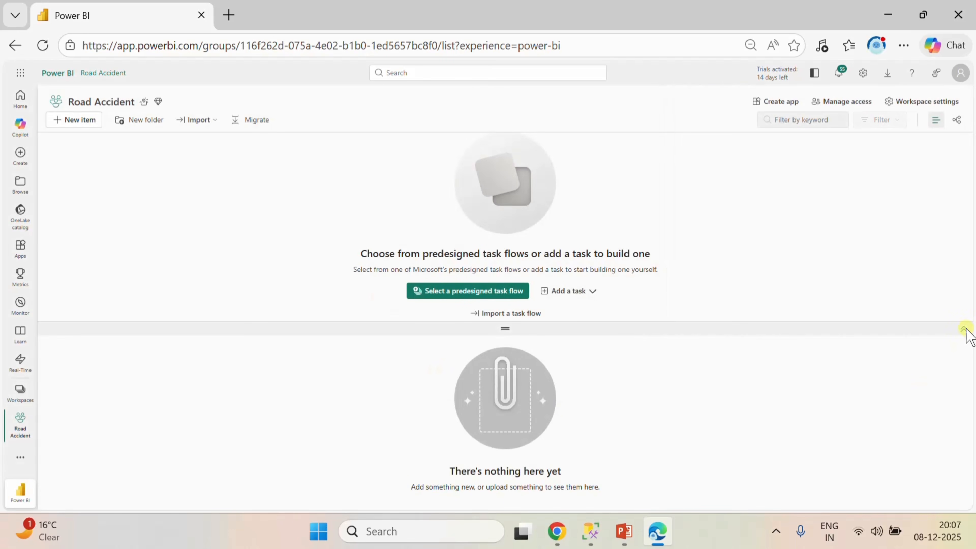
- Create a lakehouse named Road_Accident in the Road Accident workspace
left_click(963, 330)
left_click(92, 119)
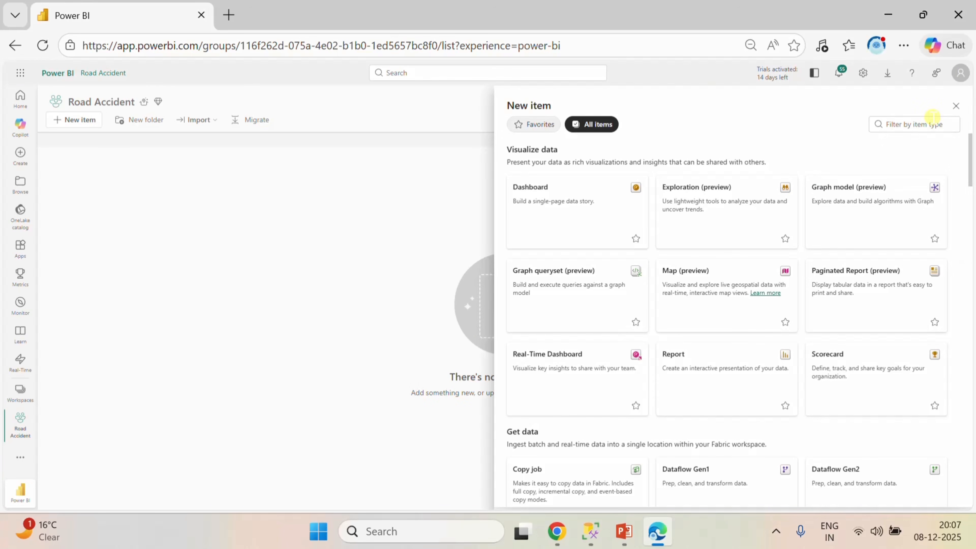
left_click(926, 124)
type("lak")
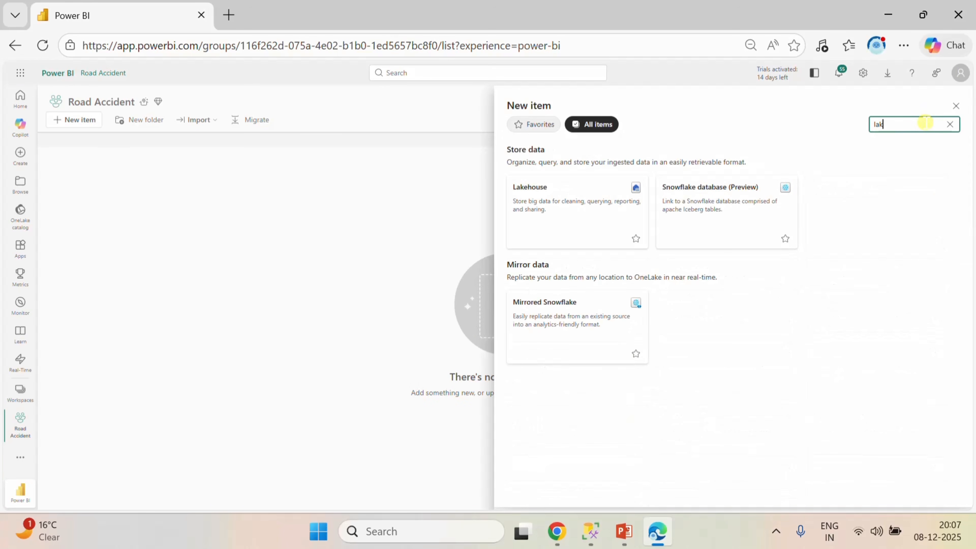
left_click(558, 229)
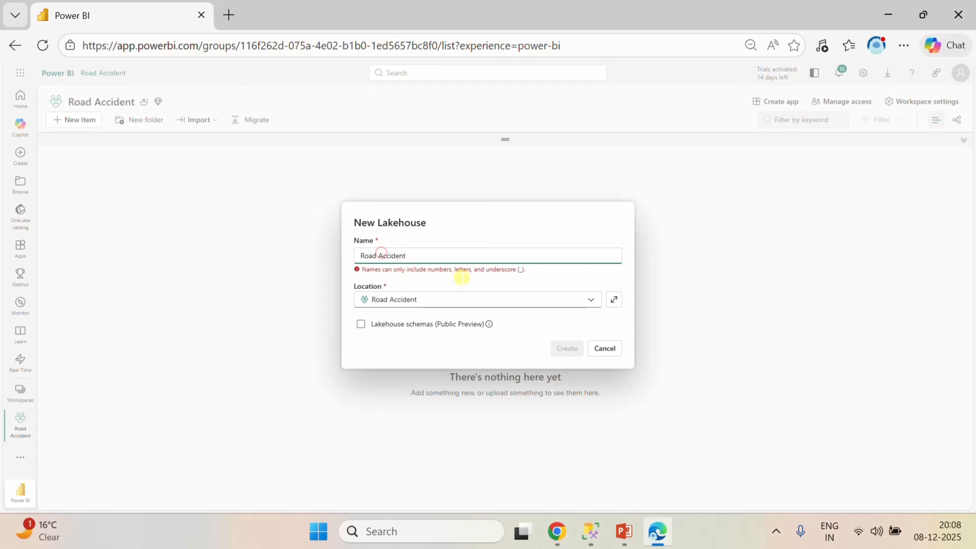
key("BackSpace")
left_click(565, 345)
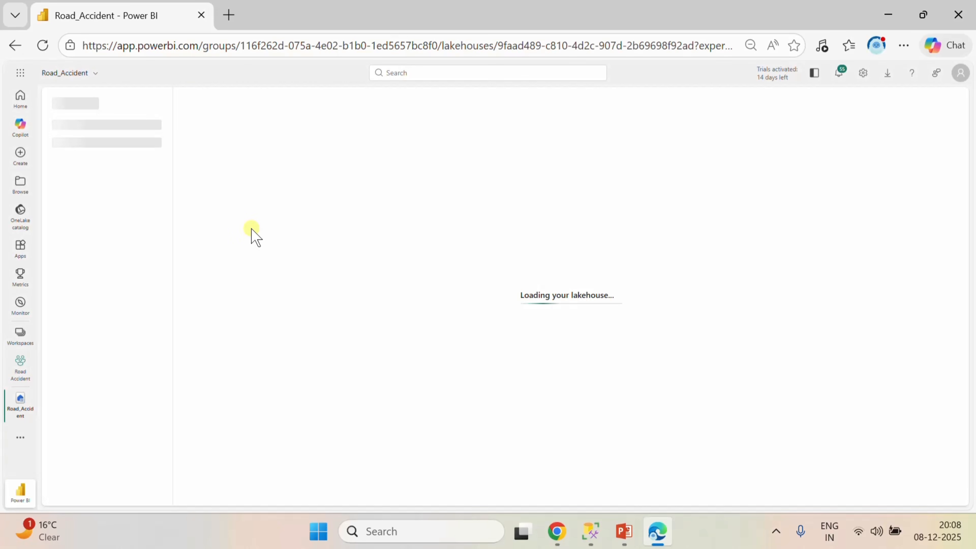
- Create a Dataflow Gen2 named Road_Accident in the Road Accident workspace, with Git integration, deployment pipelines and Public API scenarios disabled
left_click(27, 362)
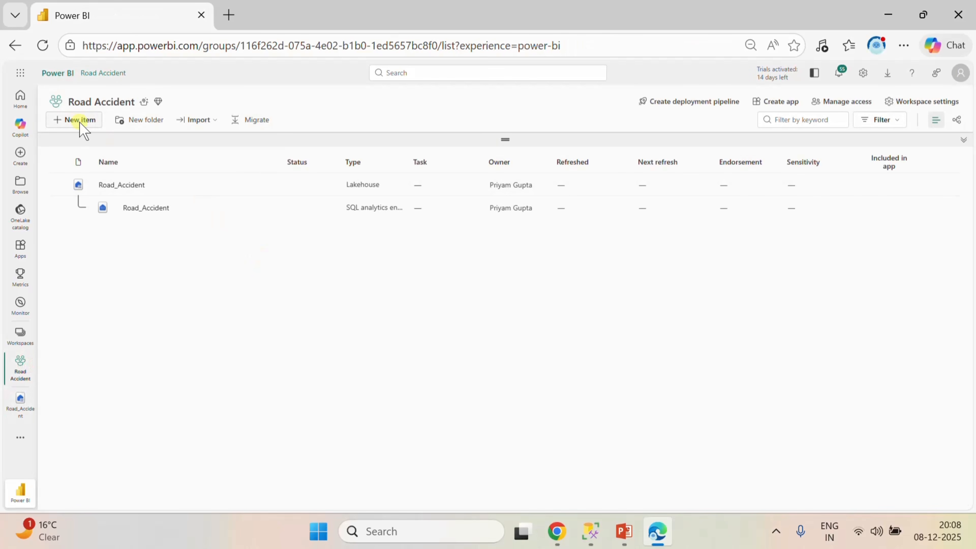
left_click(79, 122)
left_click(941, 124)
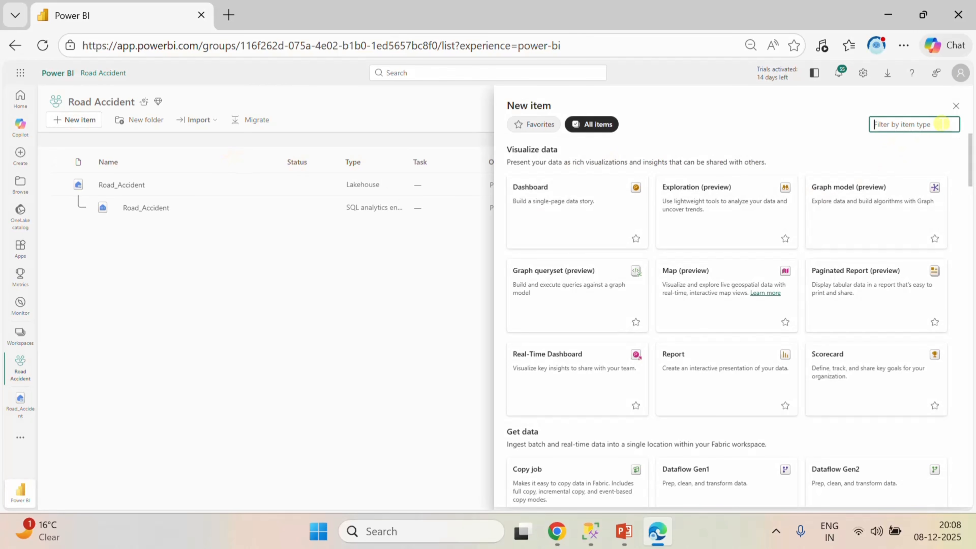
type("dataf")
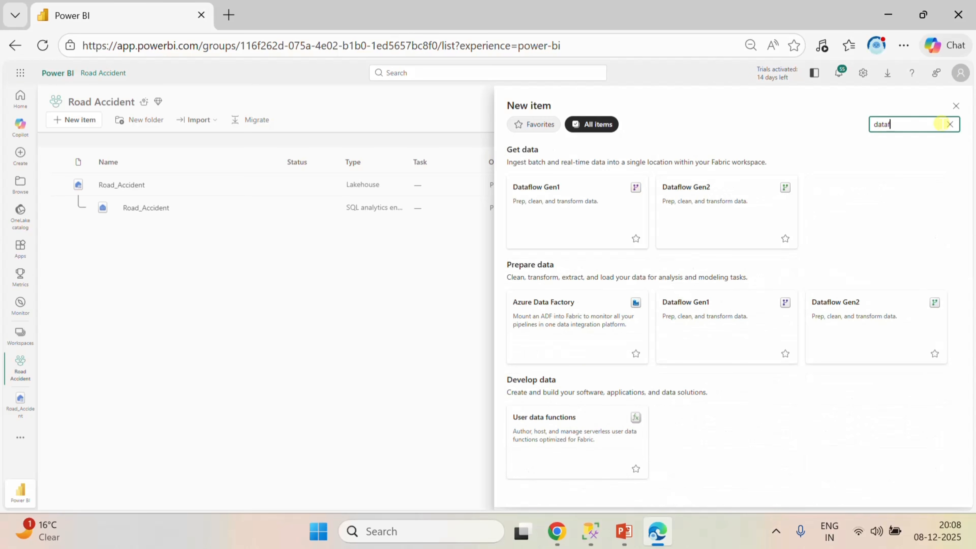
left_click(731, 190)
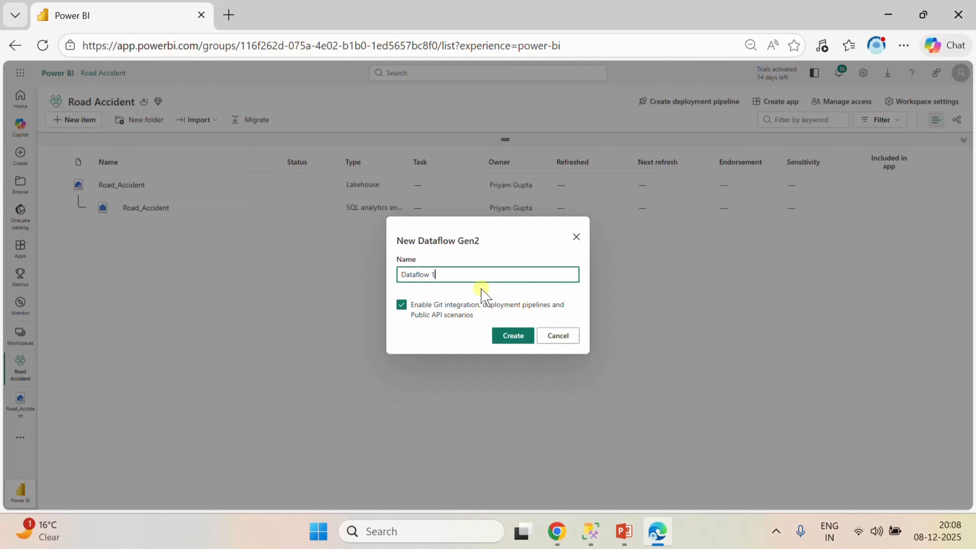
left_click(400, 306)
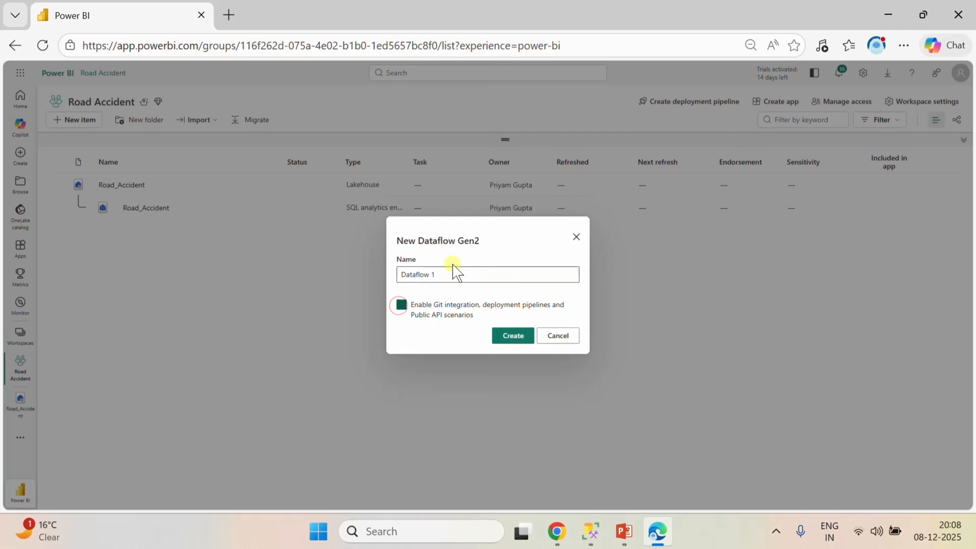
left_click_drag(451, 267, 333, 248)
key("BackSpace")
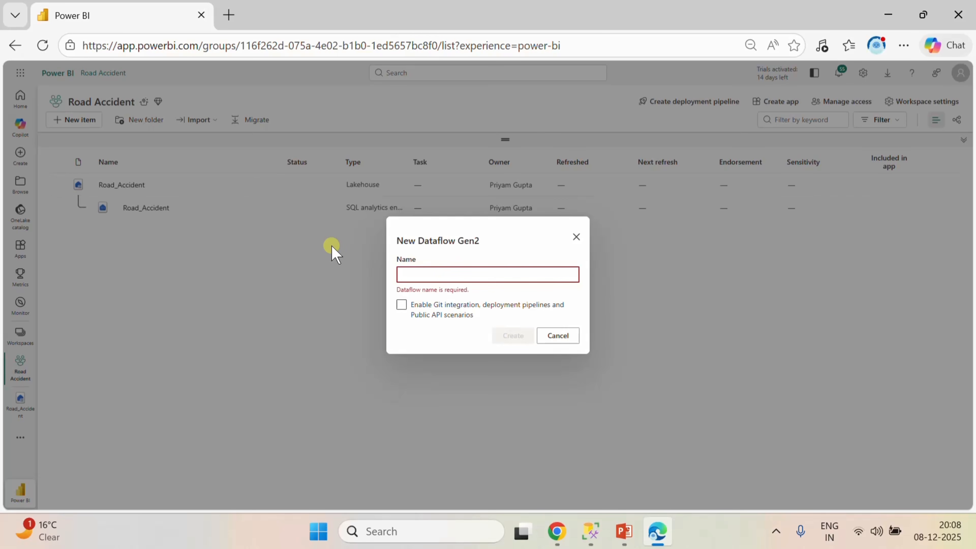
type("Road")
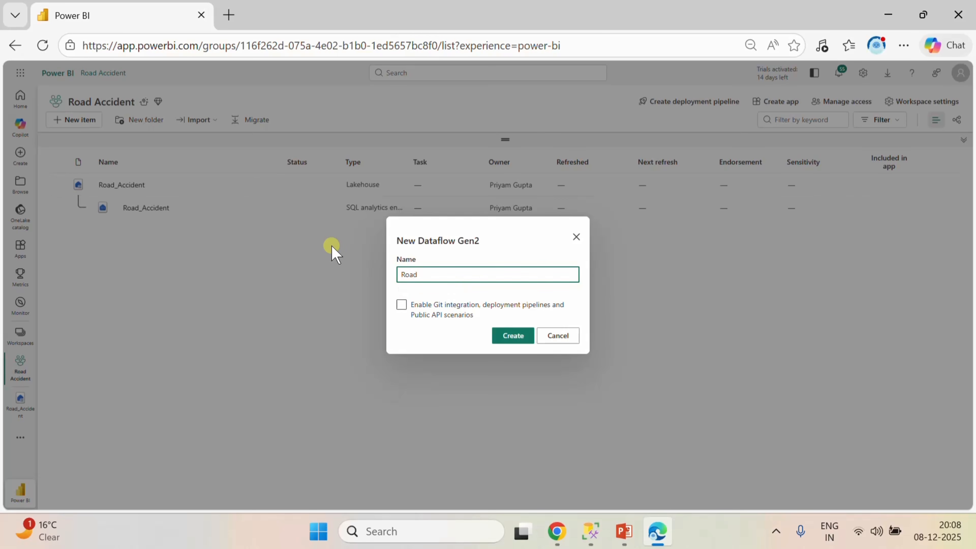
type("_Accident")
left_click(506, 335)
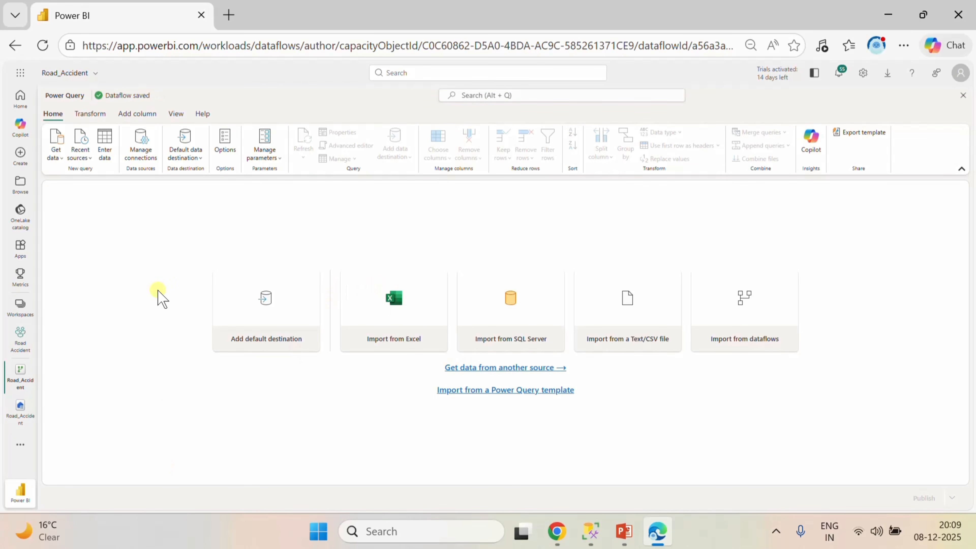
- Set up a SQL Server database source for the dataflow, entering the local server name and the database PROJECTS
left_click(54, 155)
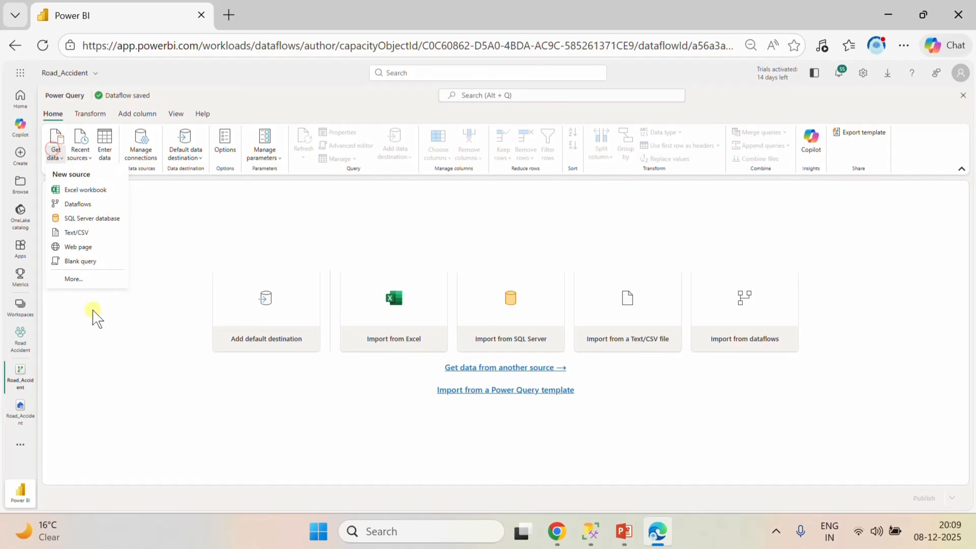
left_click(99, 218)
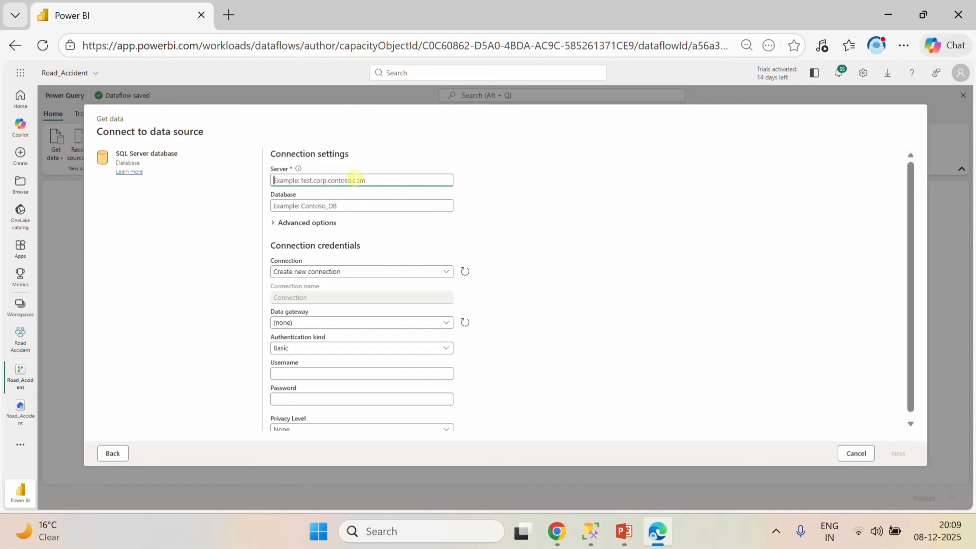
type("PRIYA")
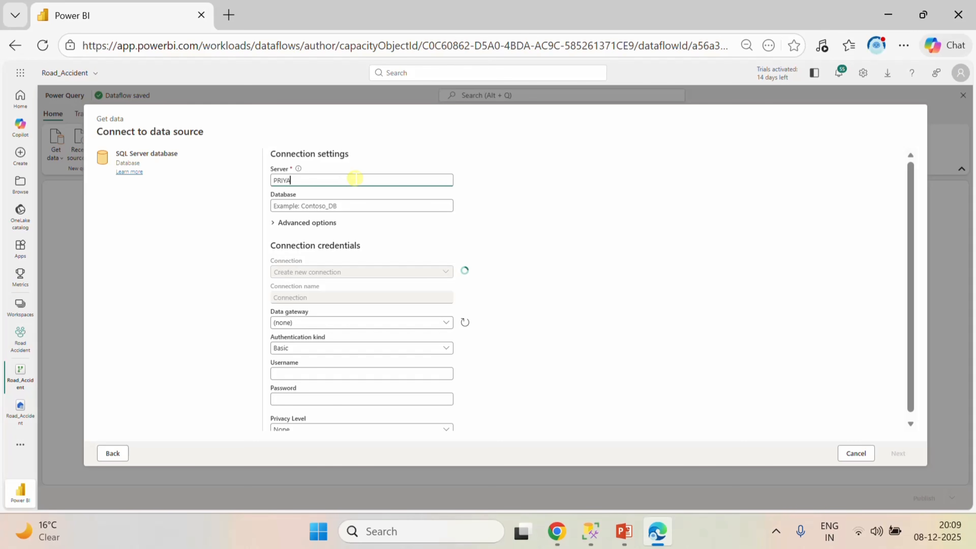
type("M")
key("Tab")
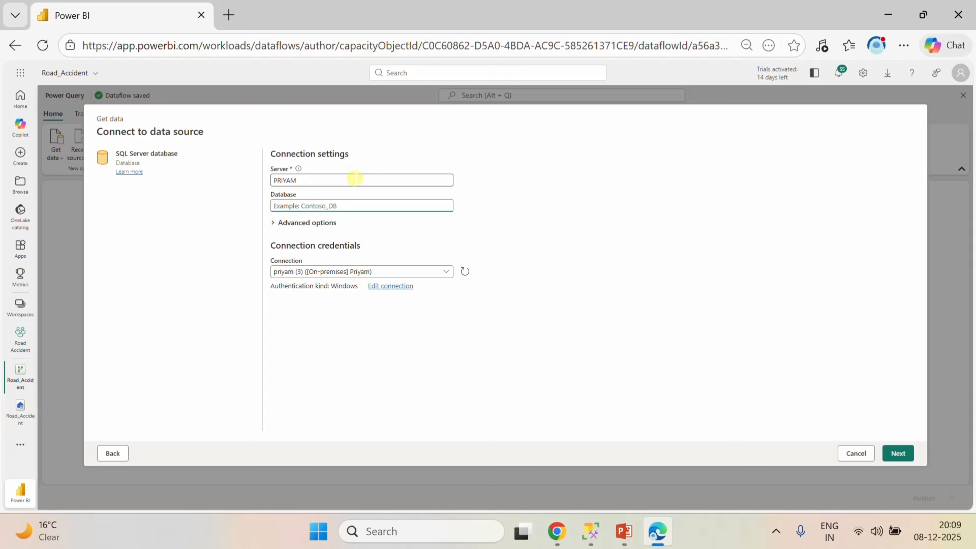
type("PROJ")
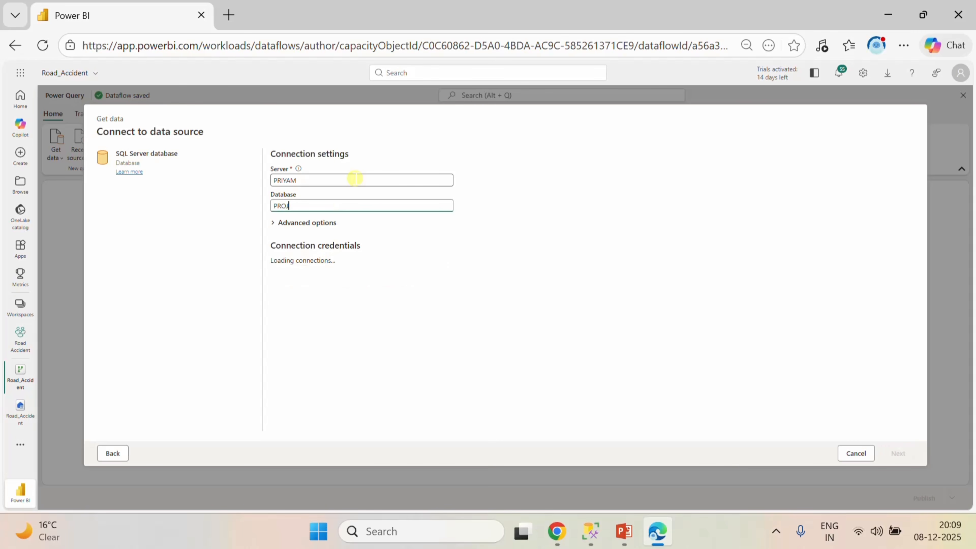
type("ECTS")
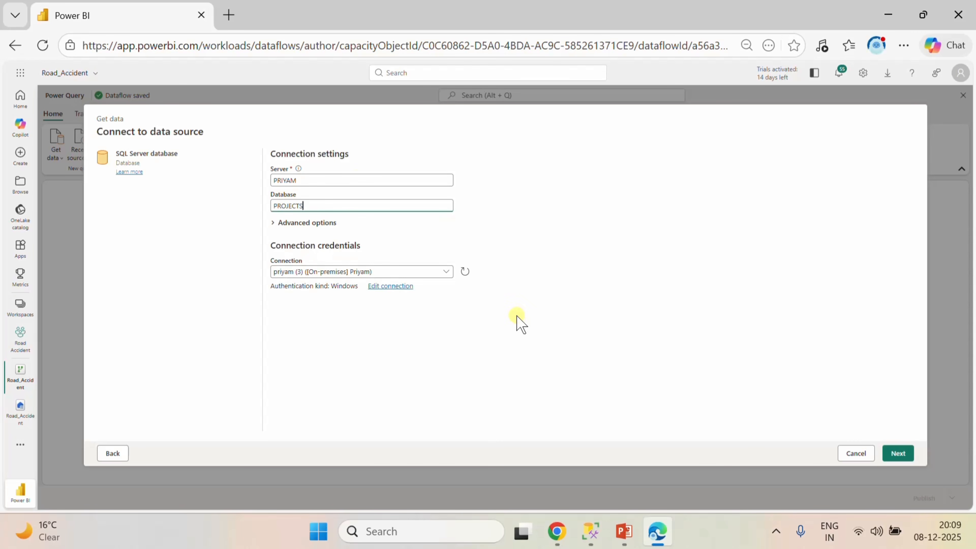
- Edit the existing on-premises connection, fill in the saved Windows username and password, and connect to the database
left_click(399, 285)
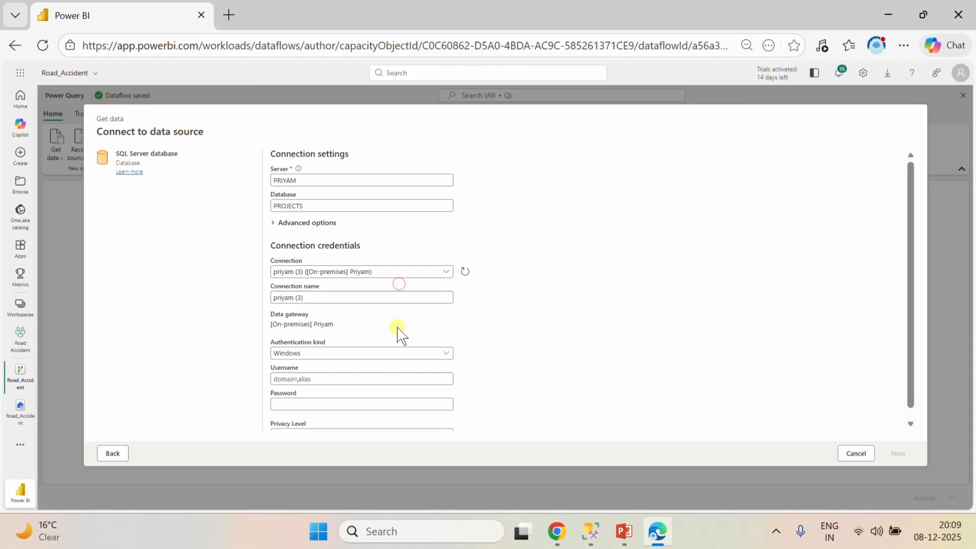
scroll(366, 353, "down", 1)
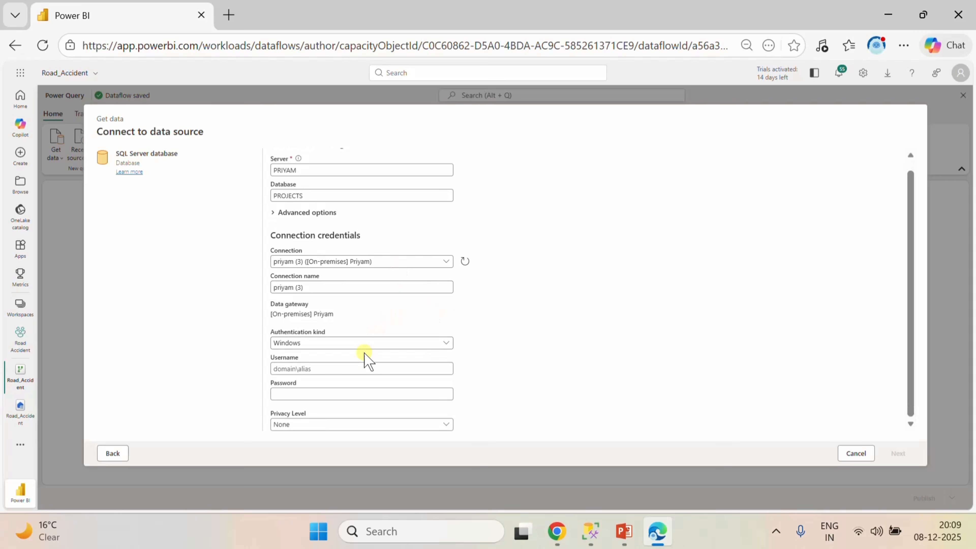
left_click(349, 366)
left_click(363, 424)
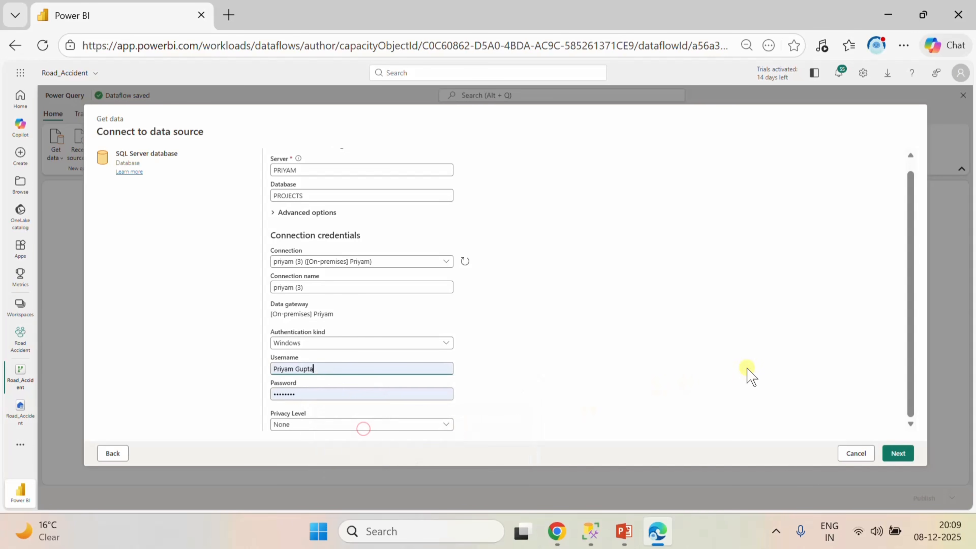
left_click(897, 454)
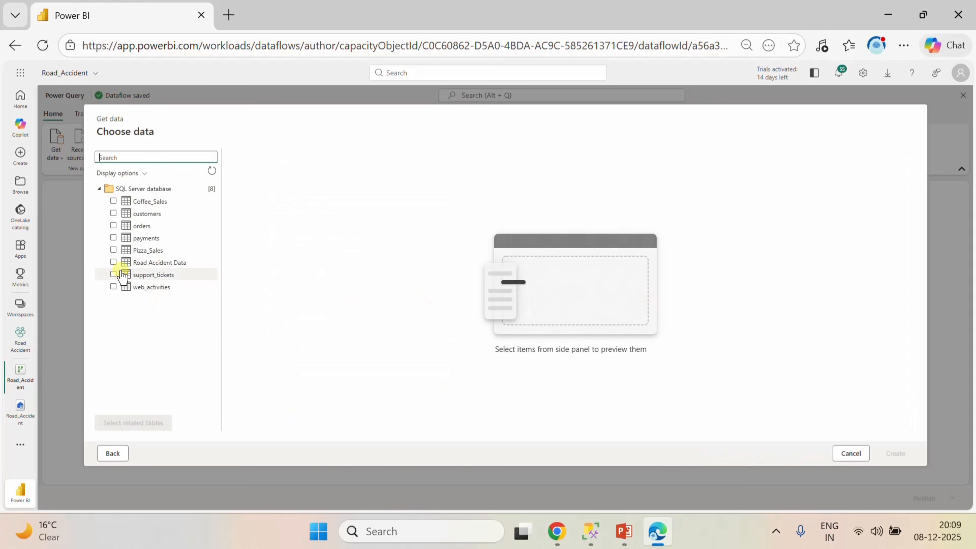
- Import the Road Accident Data table from the SQL Server database into the dataflow
left_click(113, 262)
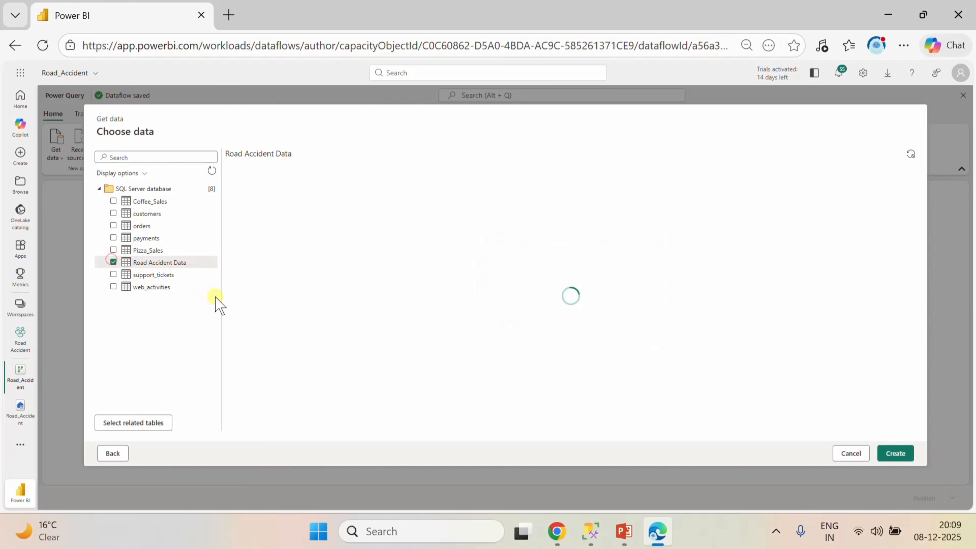
left_click(894, 452)
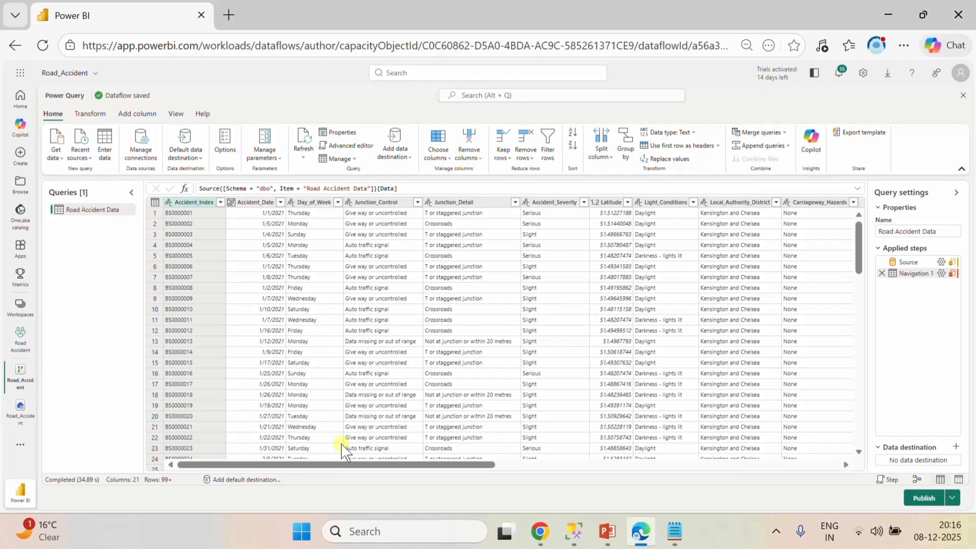
- Load the complete list of distinct Accident_Severity values and check it for misspellings without filtering the column
left_click_drag(338, 464, 408, 465)
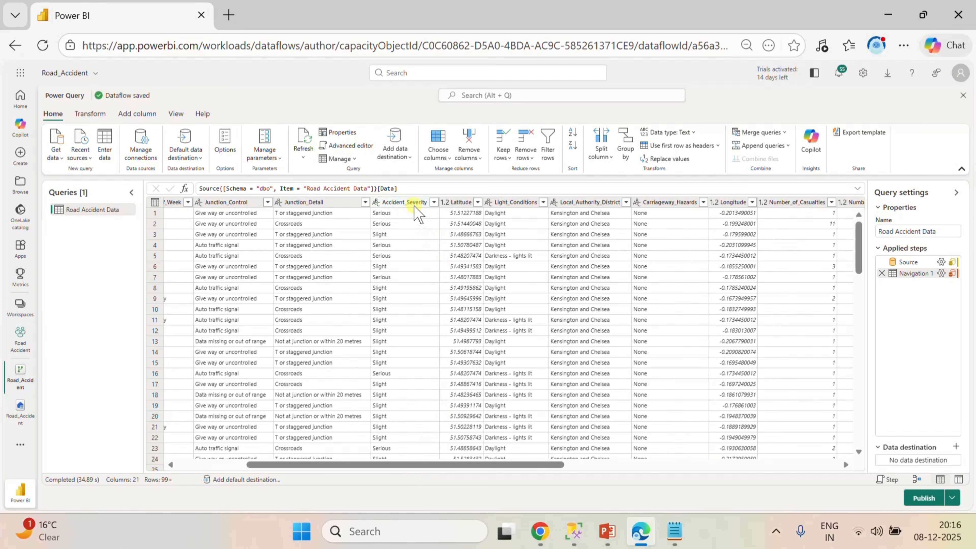
left_click(434, 202)
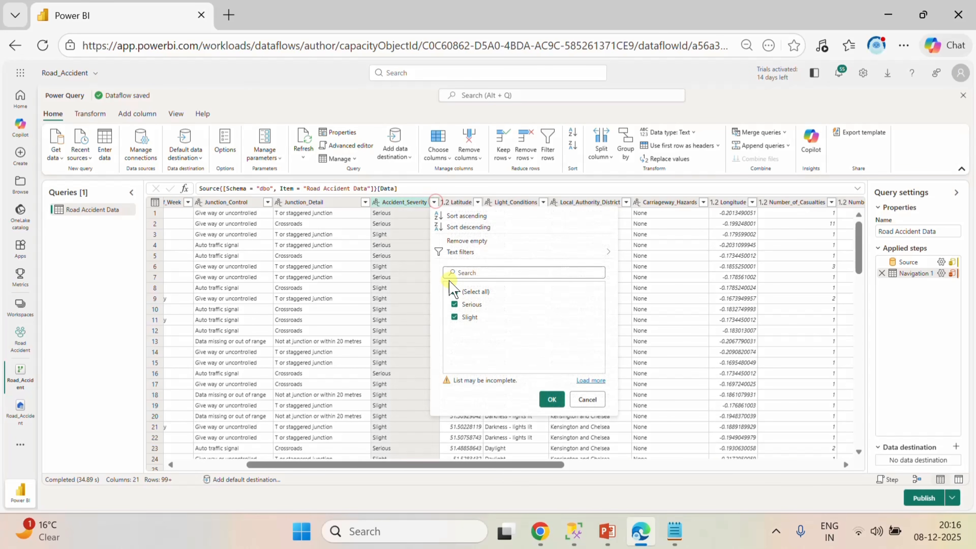
left_click(585, 381)
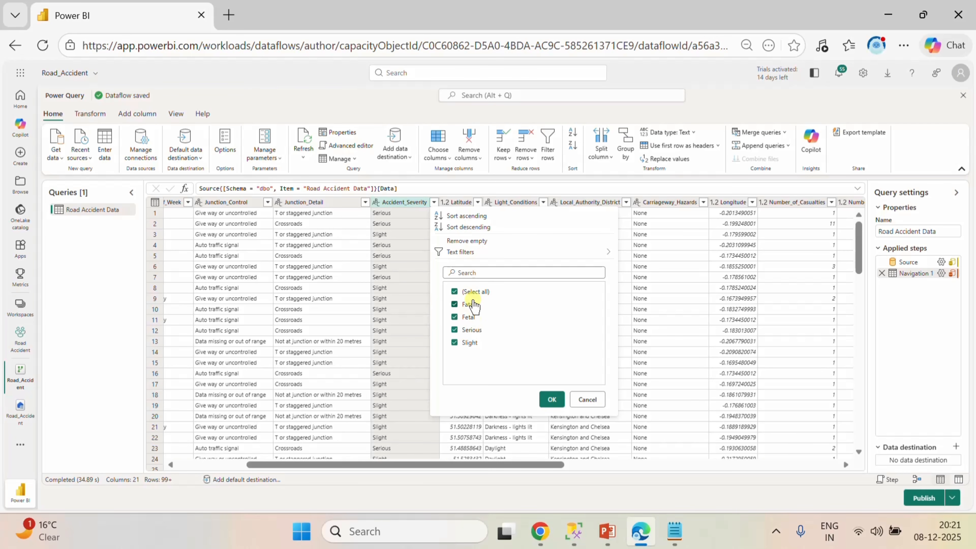
left_click(587, 399)
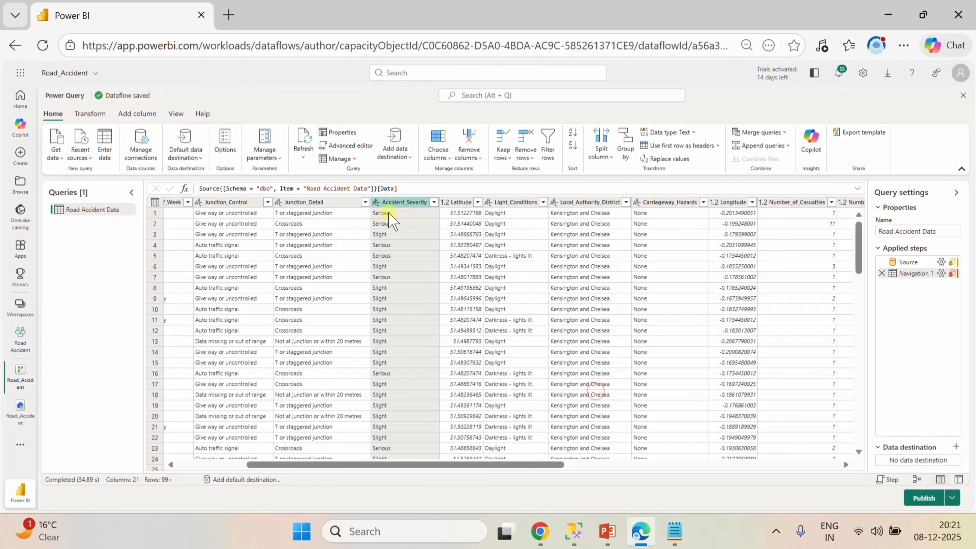
- Replace the value Fetal with Fatal in the Accident_Severity column
right_click(393, 204)
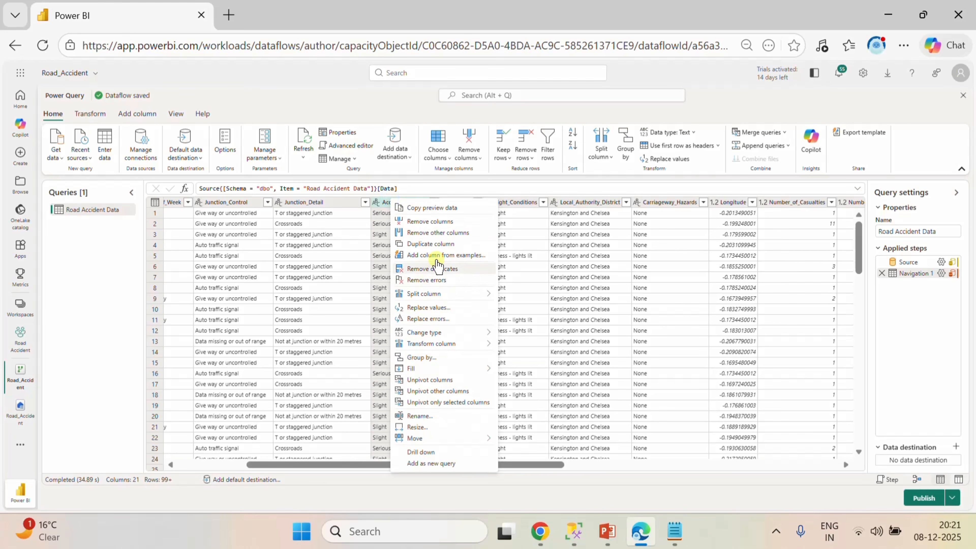
left_click(428, 307)
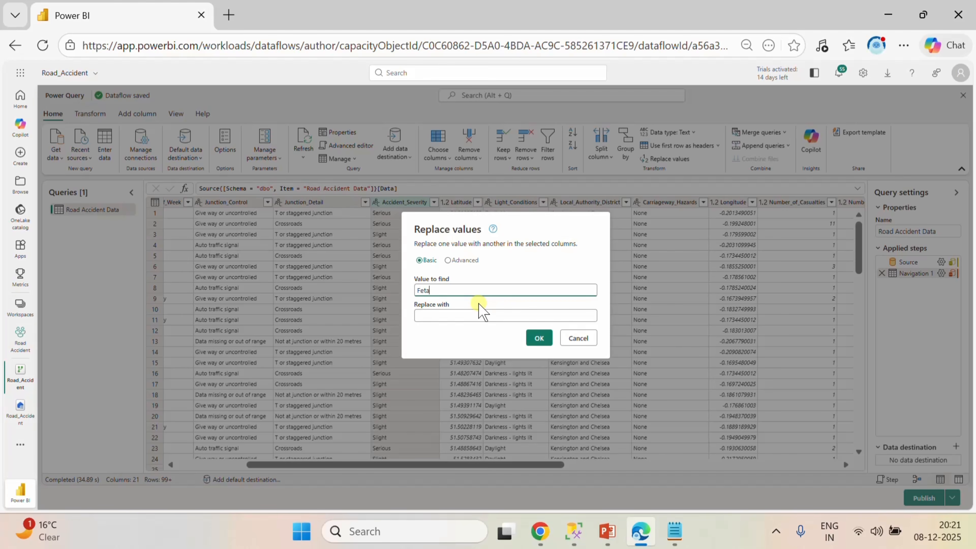
key("Tab")
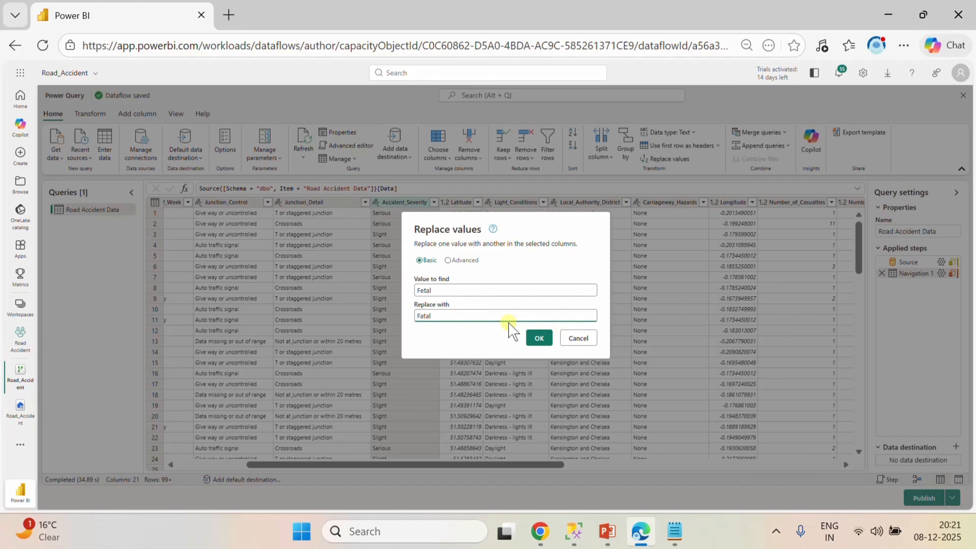
left_click(543, 344)
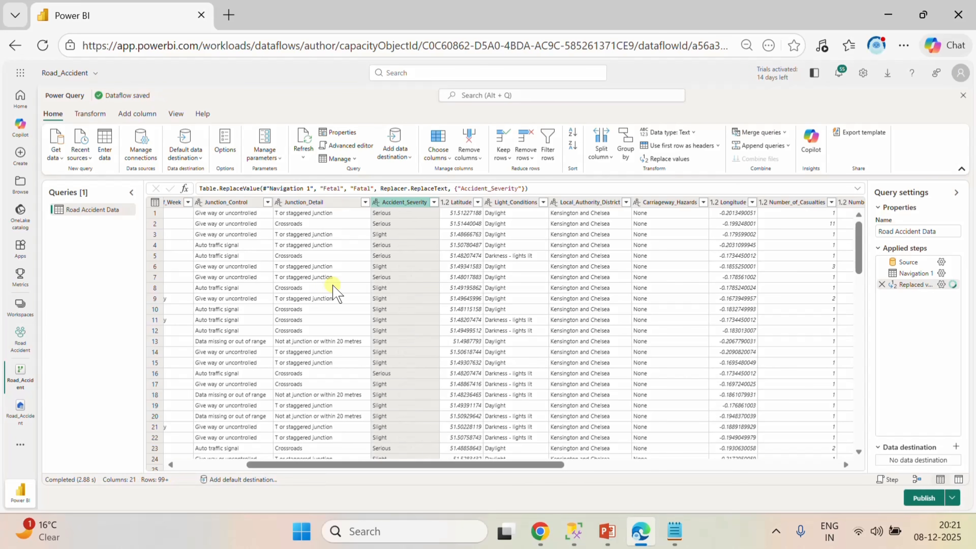
- Recheck the distinct Accident_Severity values and look over the remaining columns through Vehicle_Type
left_click(434, 203)
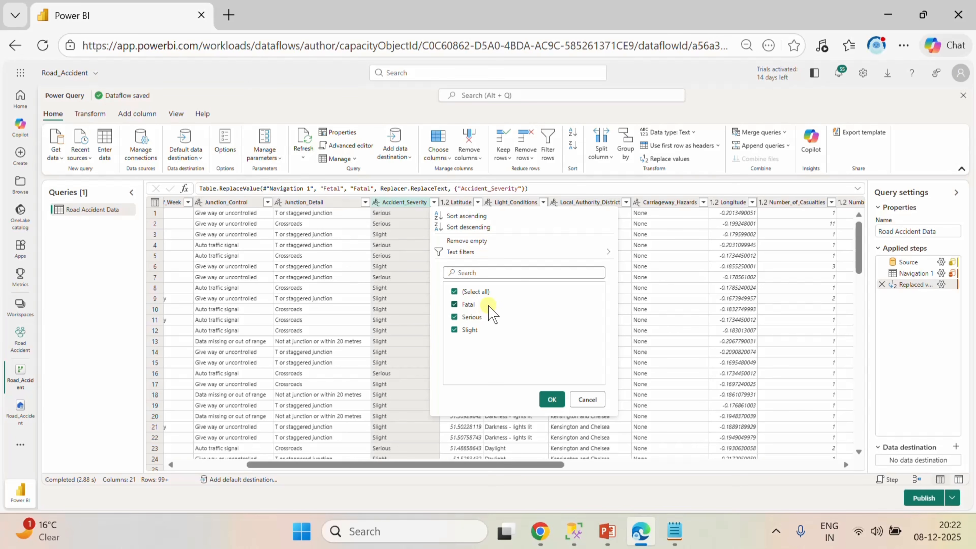
left_click(588, 399)
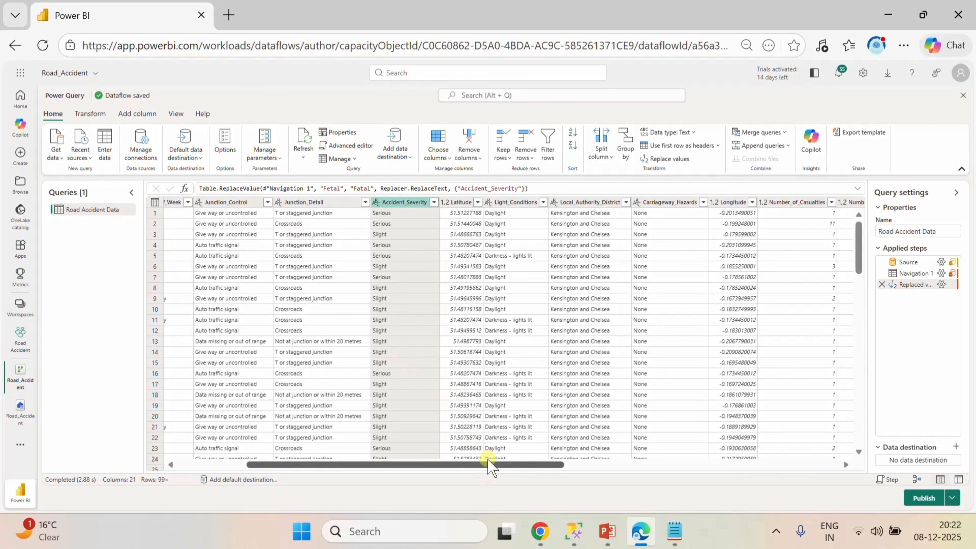
left_click_drag(487, 463, 766, 467)
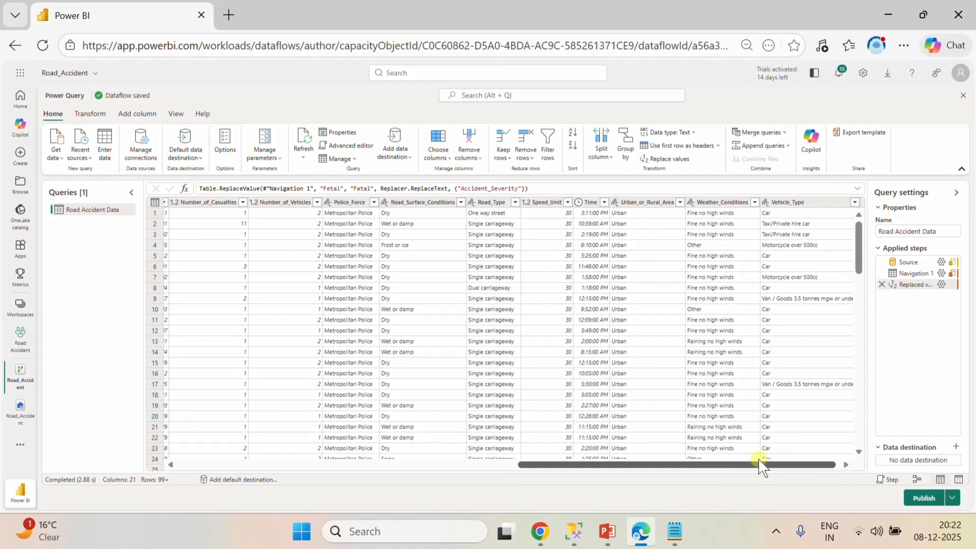
- Review the calendar table M code in Mcode.txt in Notepad, including its start and end dates, and return to the dataflow
left_click_drag(760, 460, 198, 464)
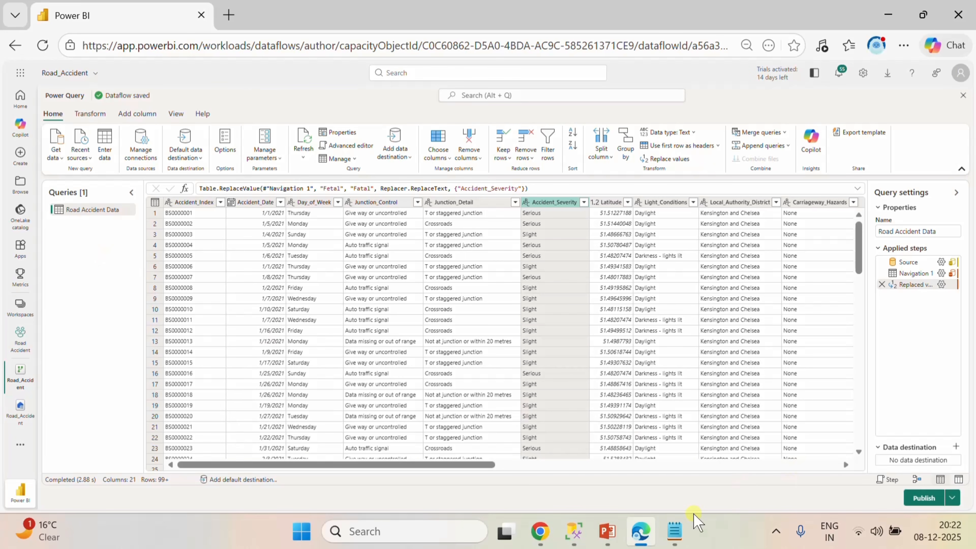
left_click(686, 542)
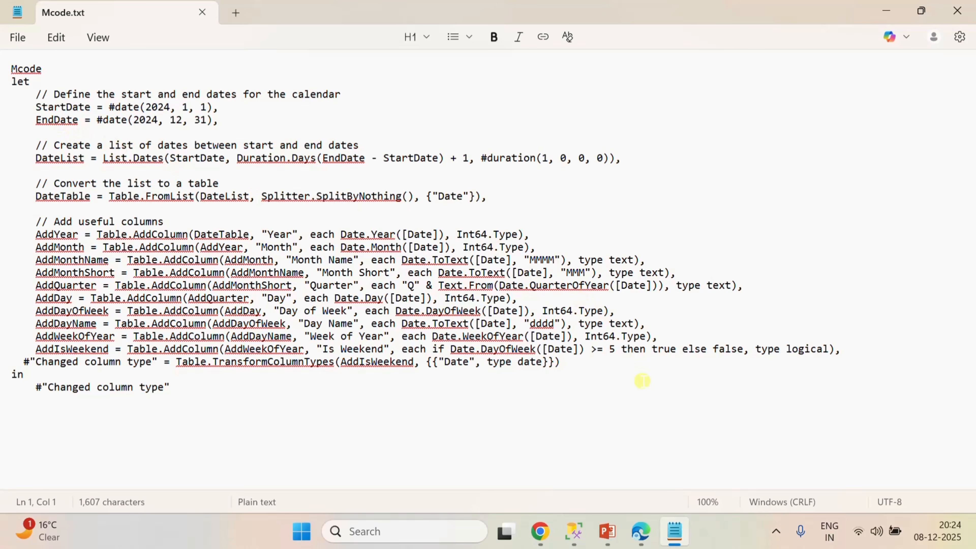
left_click(640, 543)
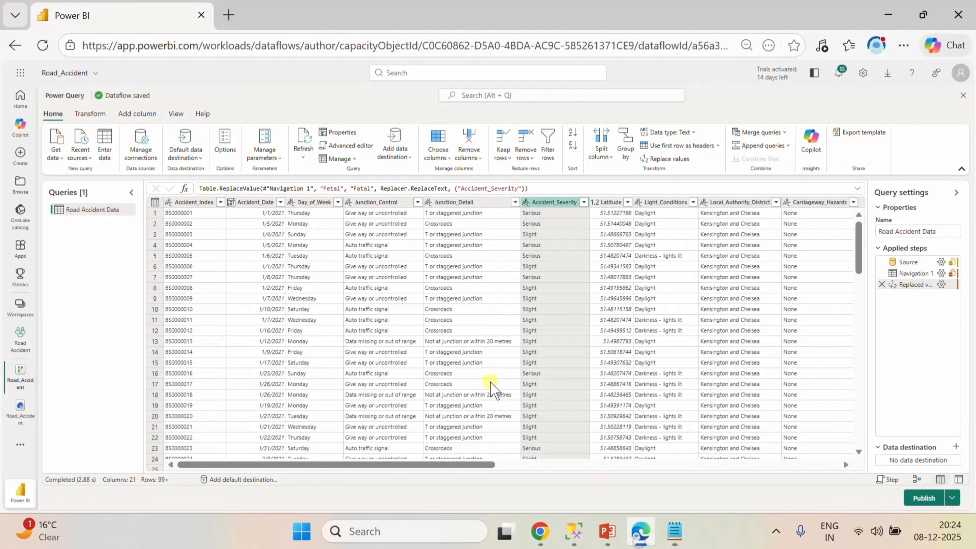
- Sort the Road Accident Data query by Accident_Date in ascending order to find the earliest accident date
left_click(280, 203)
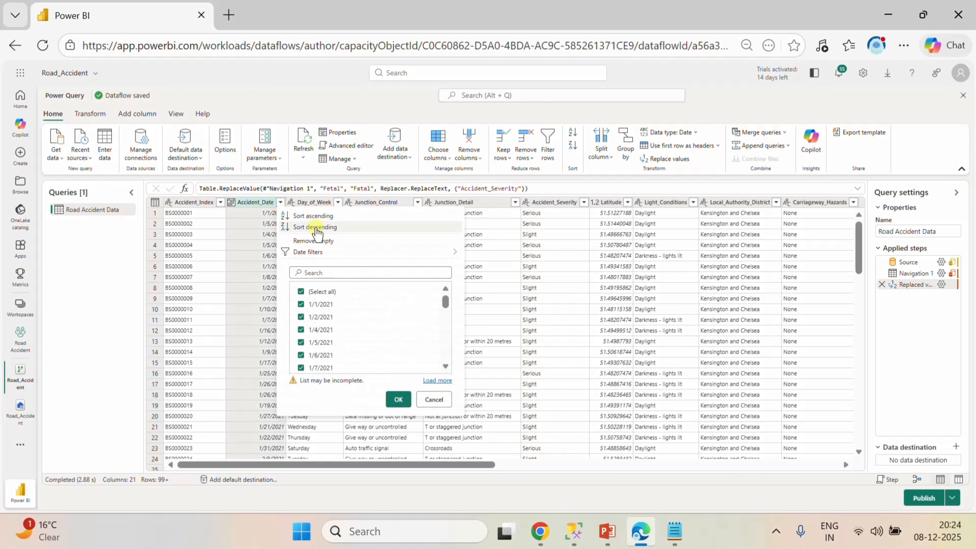
left_click(310, 215)
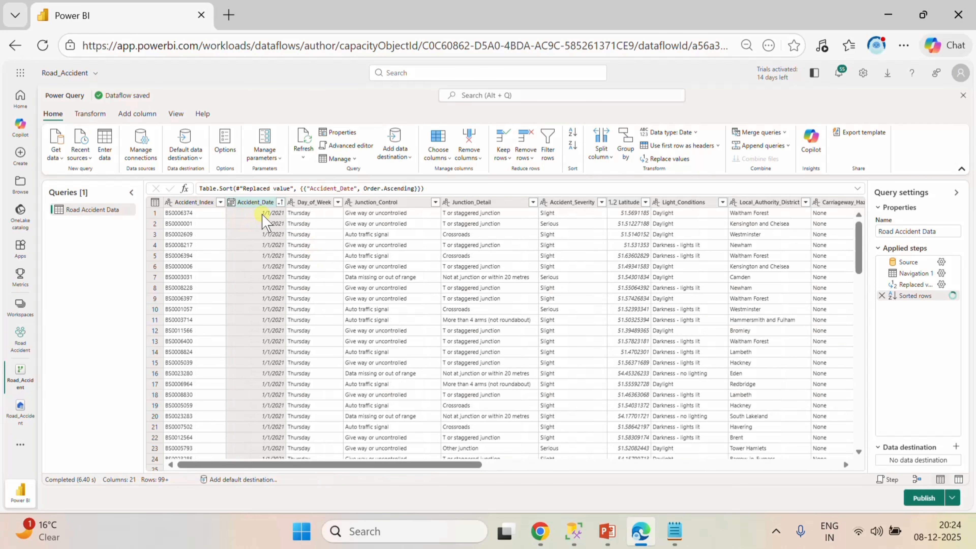
- Start a blank query and replace its default script with the full calendar M code copied from Mcode.txt in Notepad
left_click(52, 157)
left_click(83, 261)
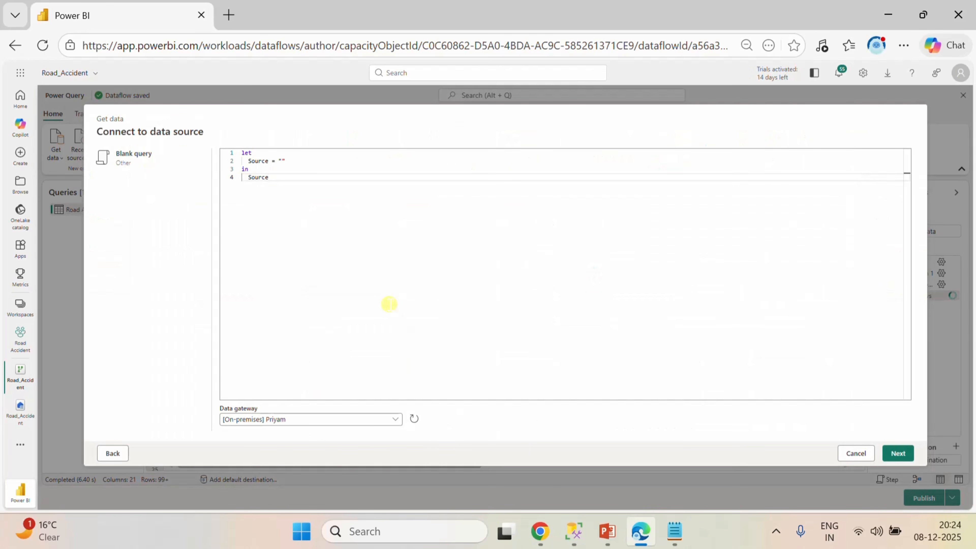
left_click(673, 529)
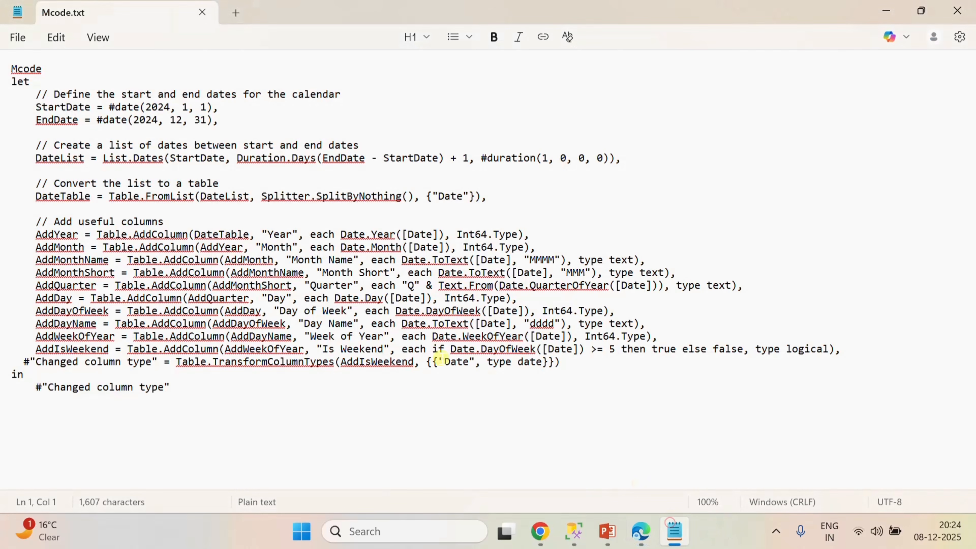
key("ctrl+a")
key("ctrl+c")
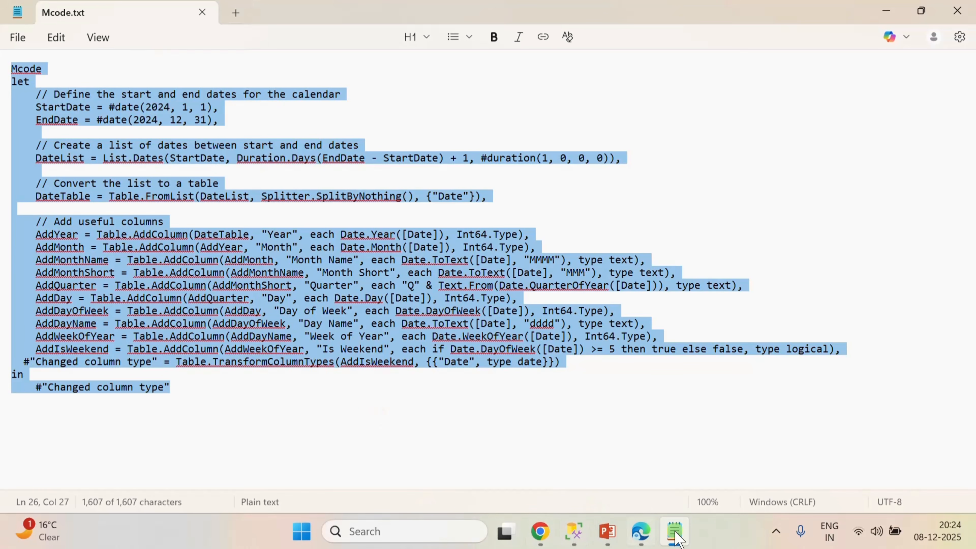
left_click(640, 531)
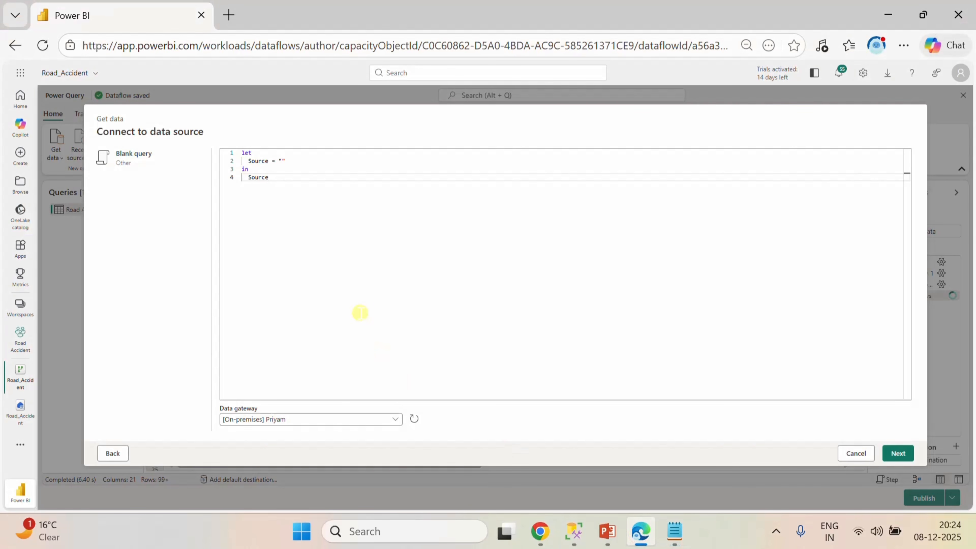
key("ctrl+a")
key("ctrl+v")
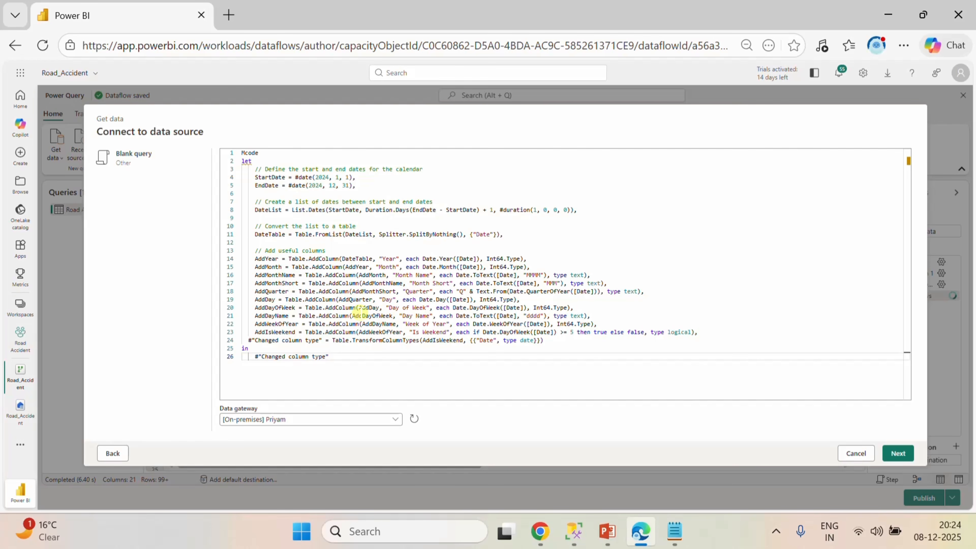
- Remove the Mcode heading from the first line of the script and create the calendar query
left_click_drag(271, 153, 244, 154)
key("BackSpace")
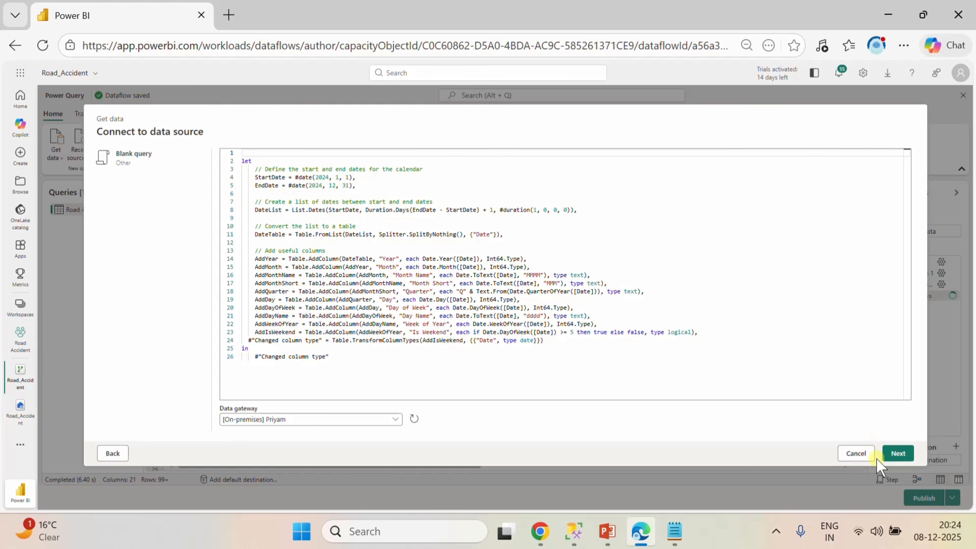
left_click(907, 455)
left_click(897, 454)
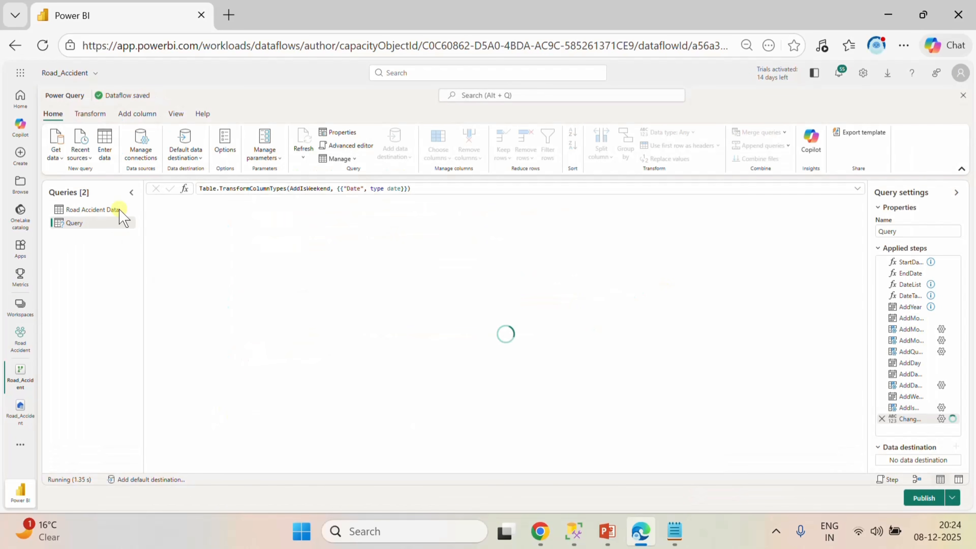
- Change the calendar query's StartDate to #date(2021, 1, 1) in its M code
left_click(117, 211)
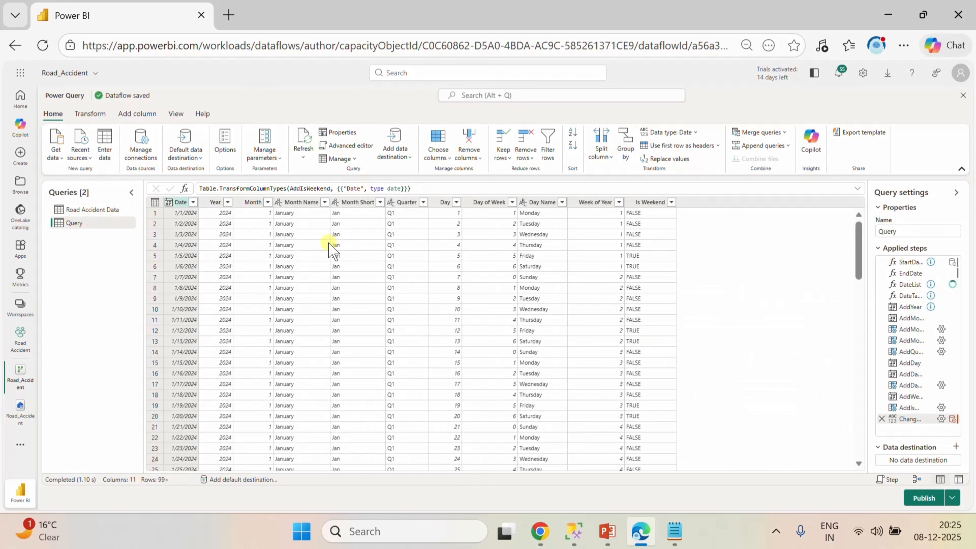
left_click(347, 145)
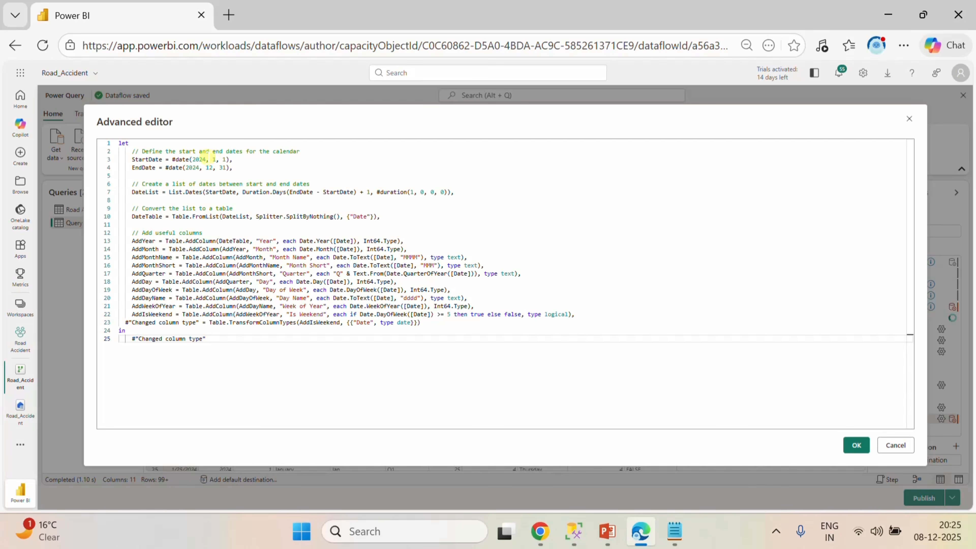
left_click(204, 159)
key("BackSpace")
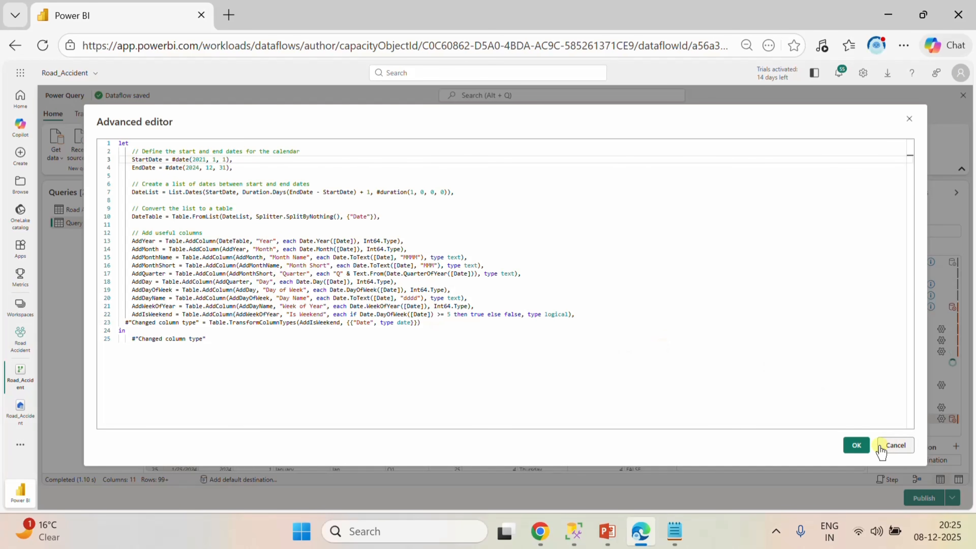
left_click(855, 445)
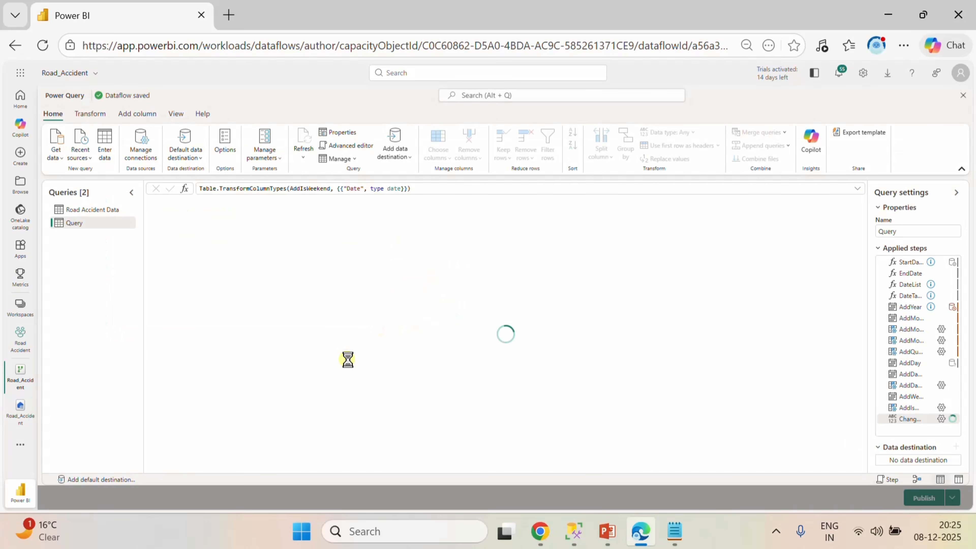
- Sort the Road Accident Data query by Accident_Date in descending order to find the latest accident date
left_click(69, 212)
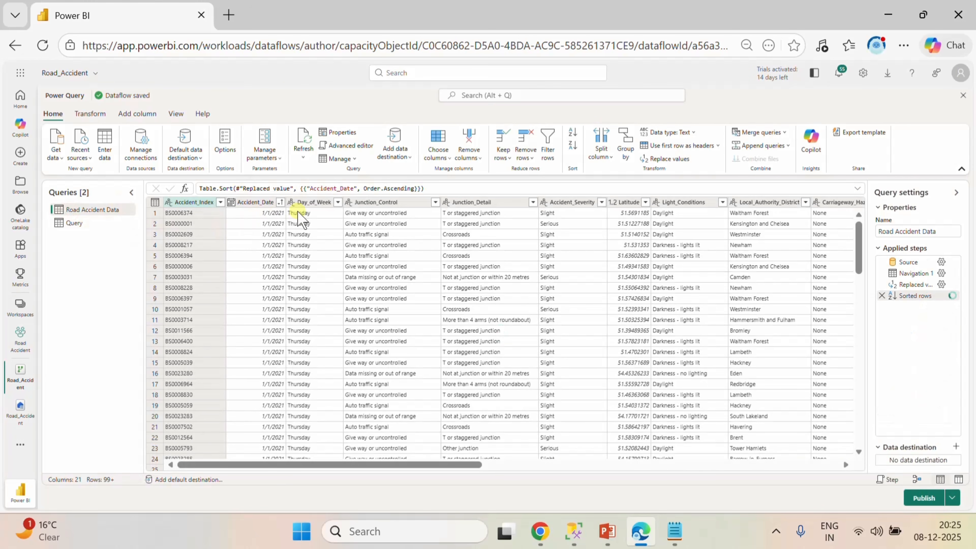
left_click(281, 202)
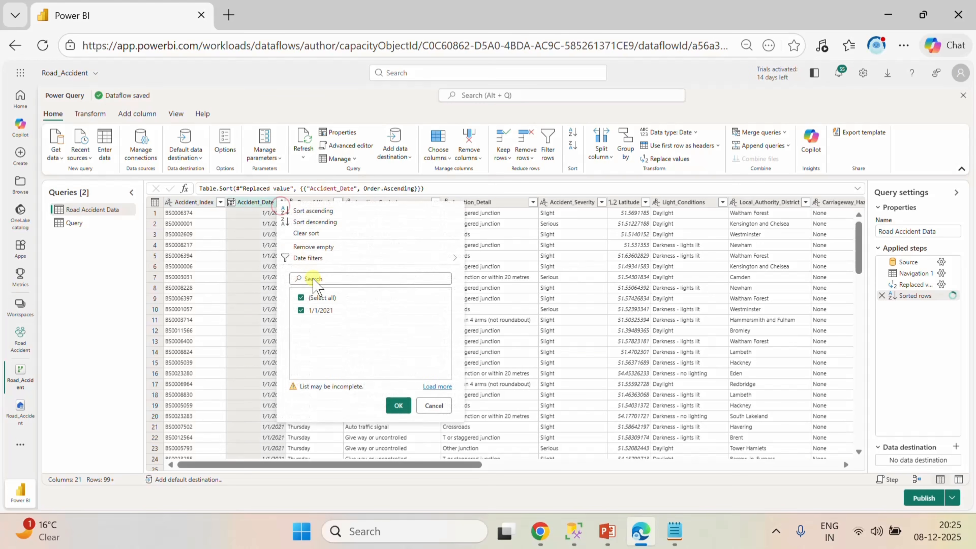
left_click(315, 226)
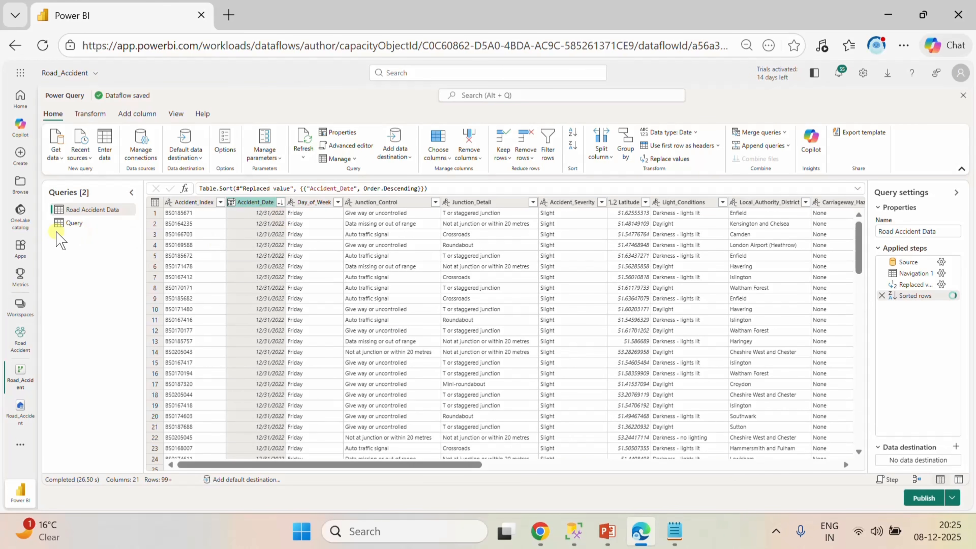
- Change the calendar query's EndDate to #date(2022, 12, 31) in its M code
left_click(83, 223)
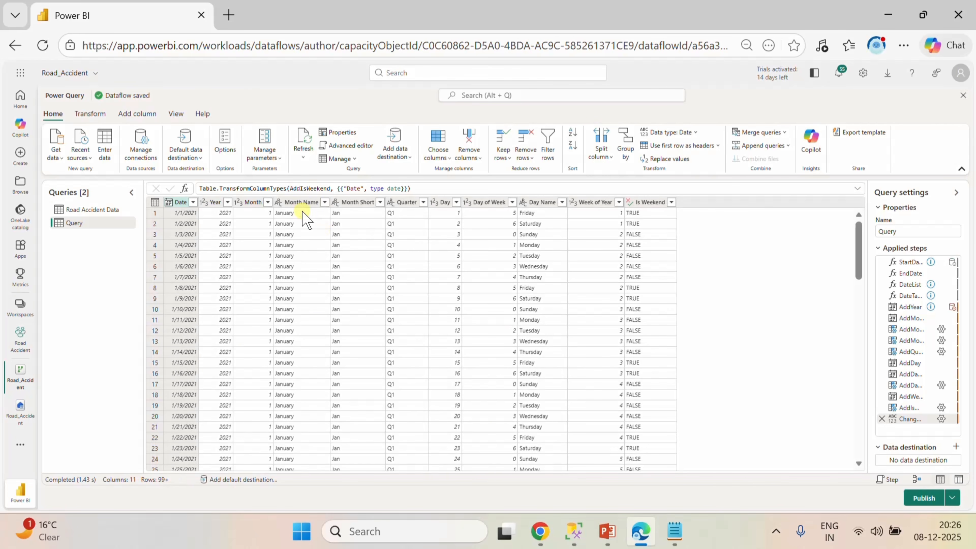
left_click(339, 146)
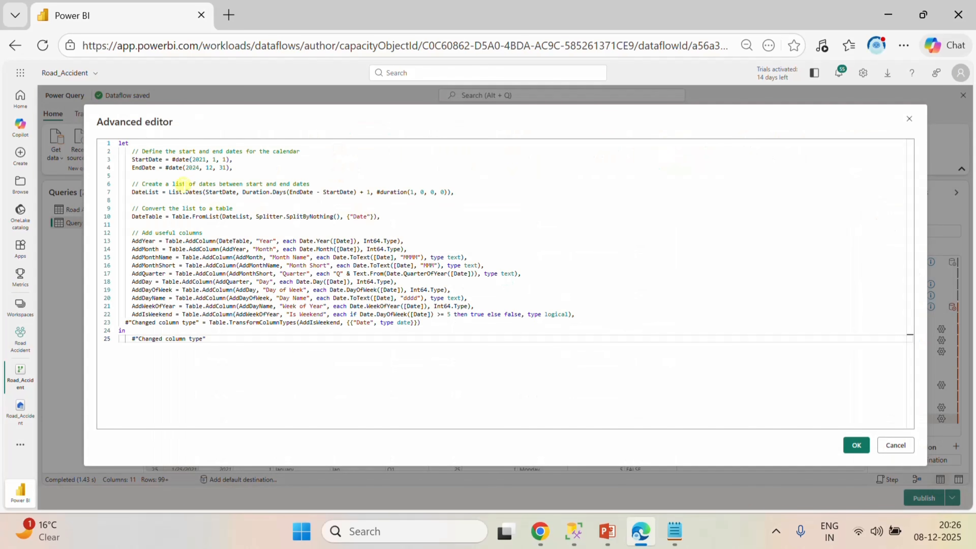
left_click(199, 168)
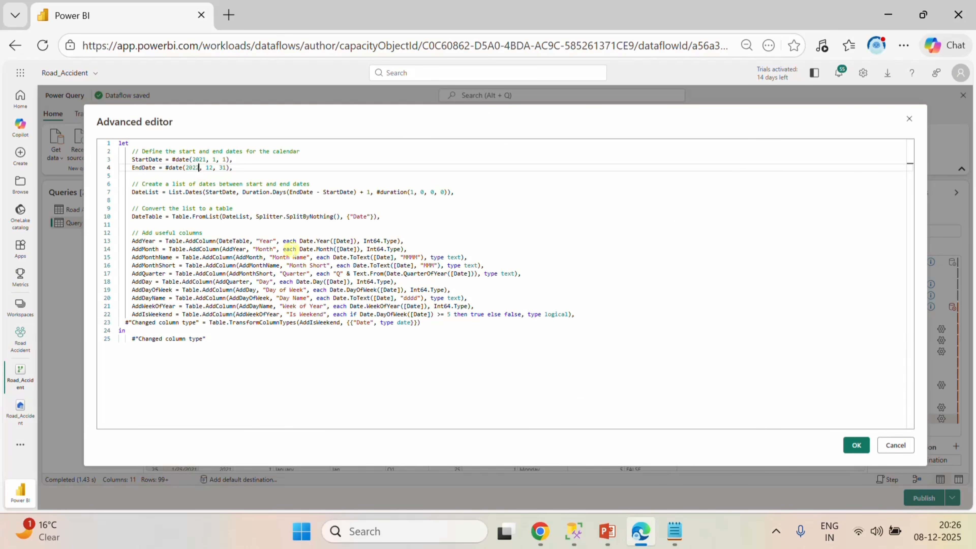
left_click(857, 445)
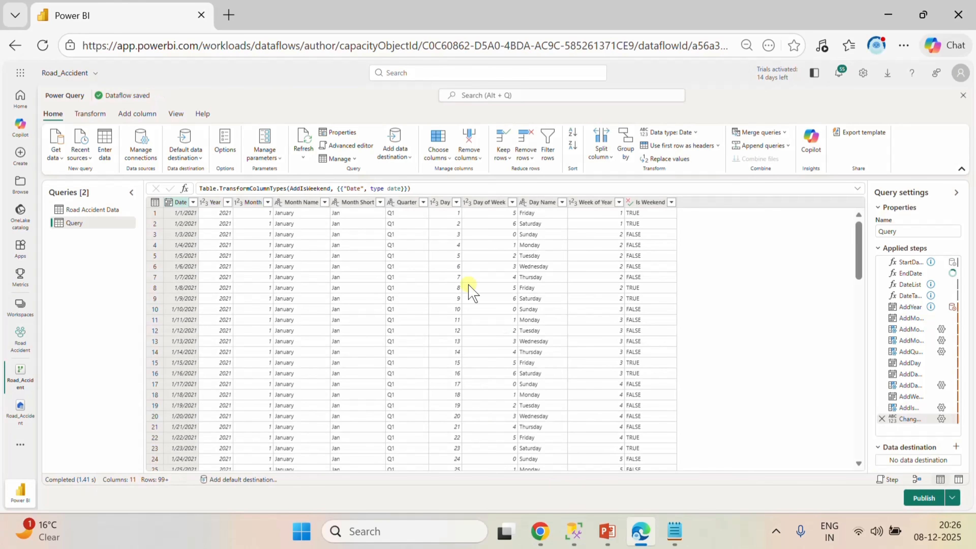
- Rename the calendar query as Calender_Table
double_click(82, 224)
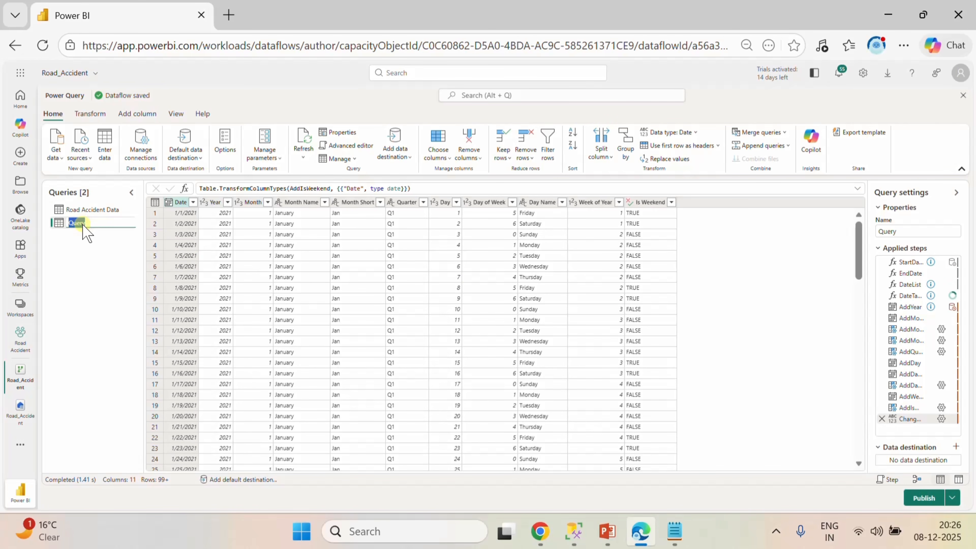
type("der_Table")
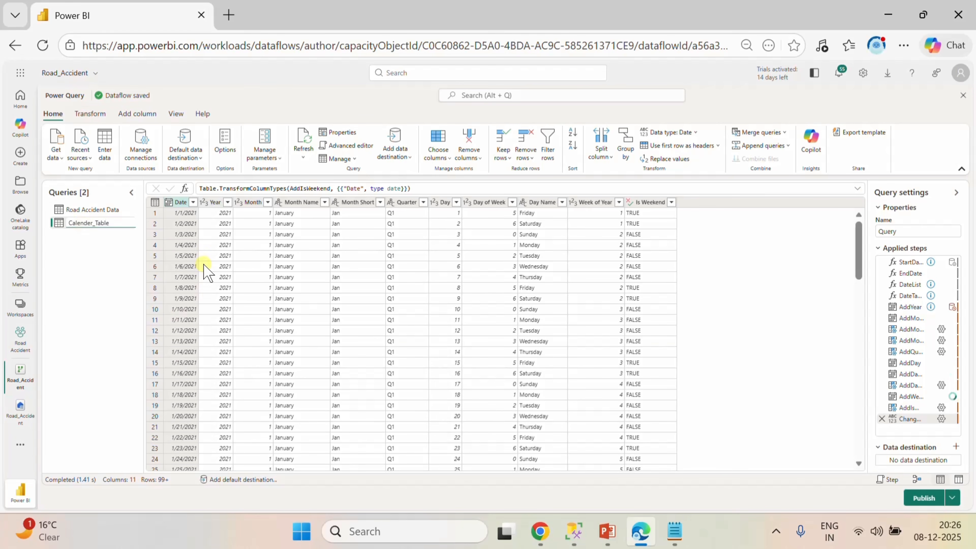
left_click(107, 208)
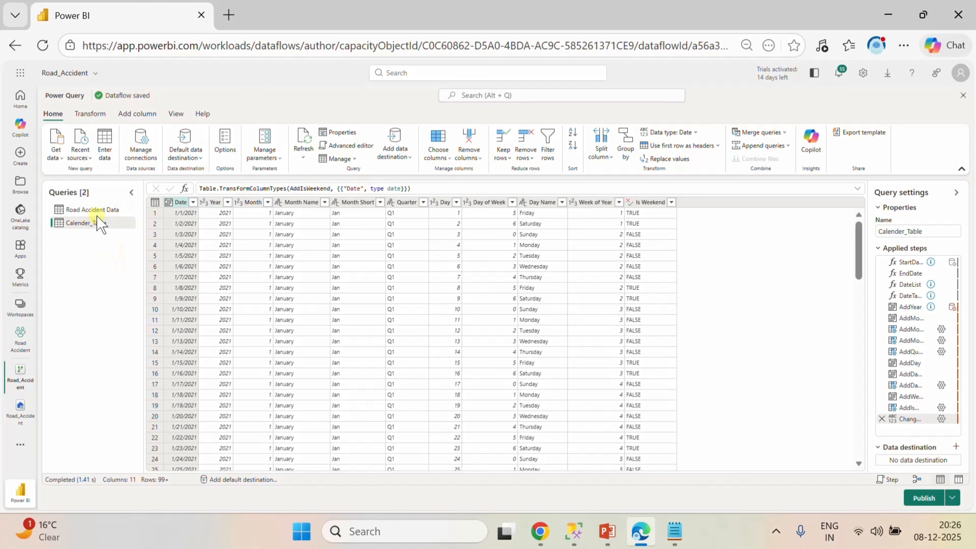
- Set Calender_Table's data destination to a new table in the Road_Accident lakehouse of the Road Accident workspace, using automatic settings
left_click(955, 446)
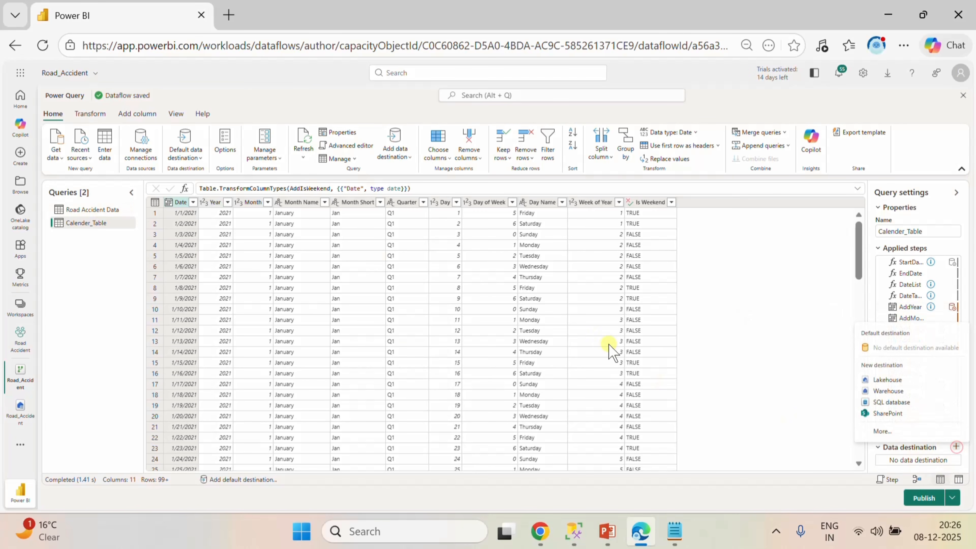
left_click(890, 380)
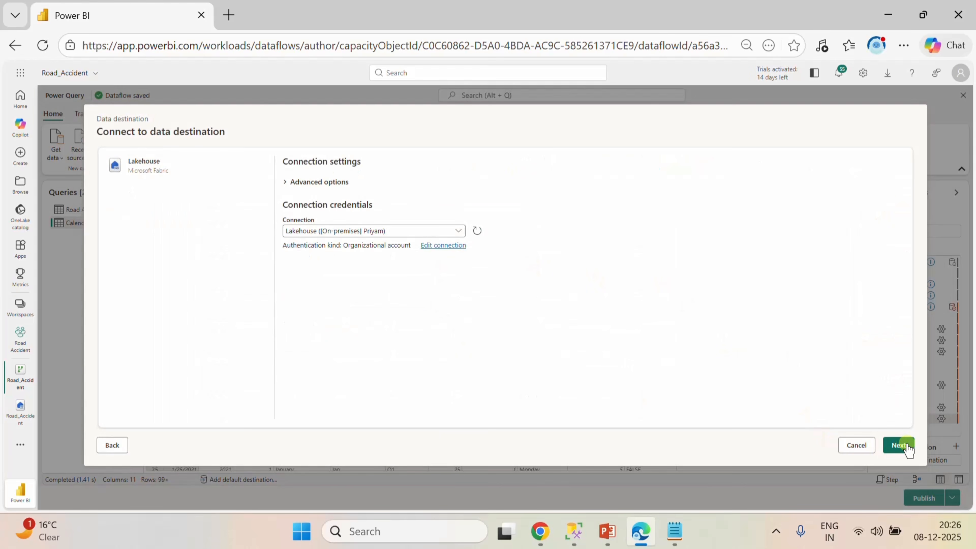
left_click(907, 446)
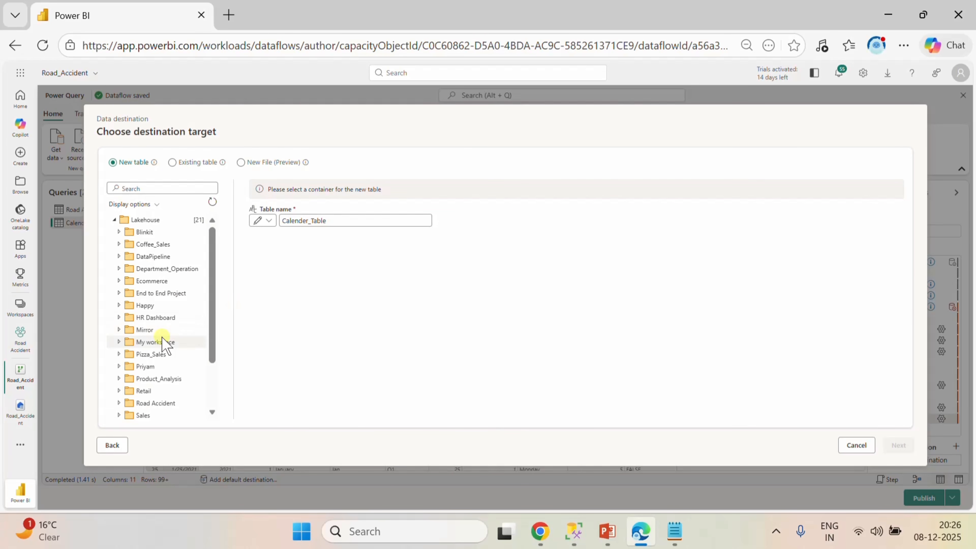
scroll(161, 337, "down", 3)
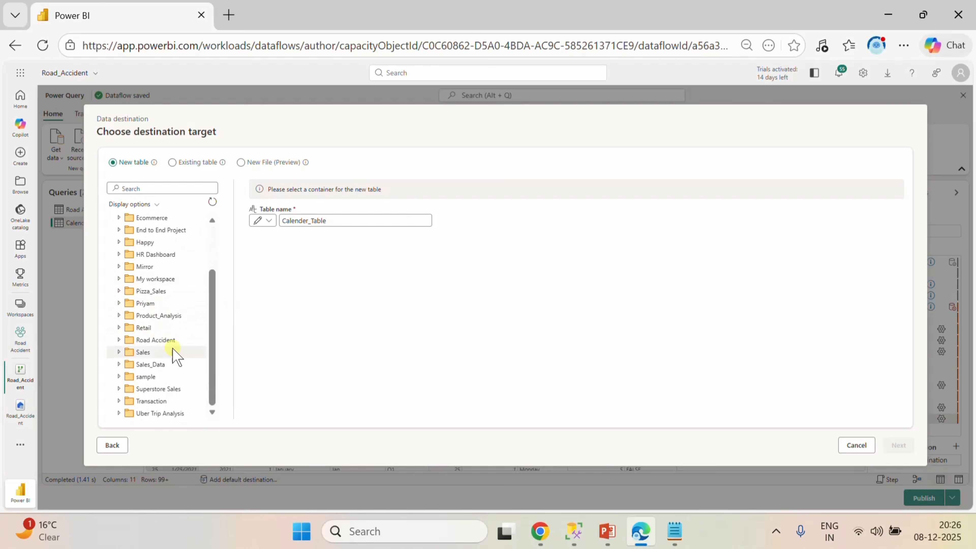
left_click(168, 338)
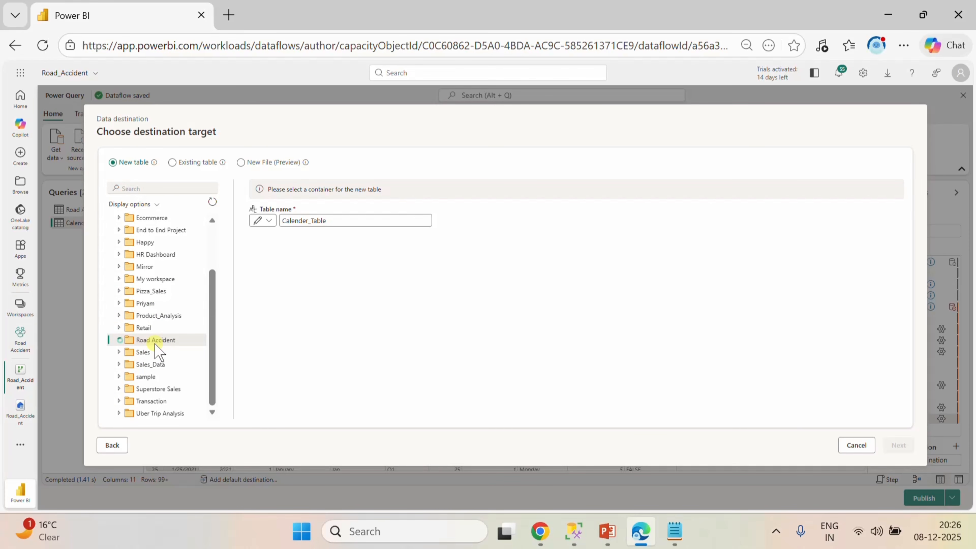
left_click(165, 364)
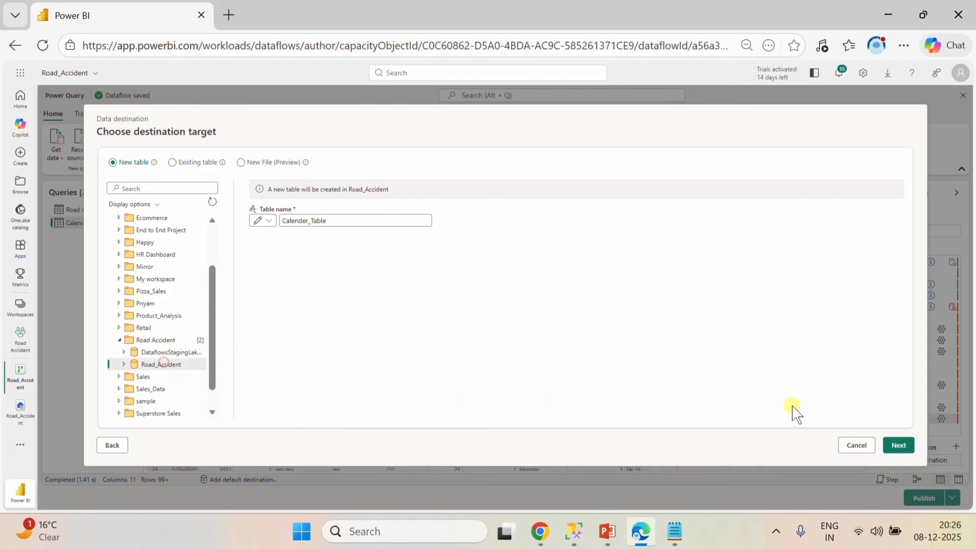
left_click(899, 445)
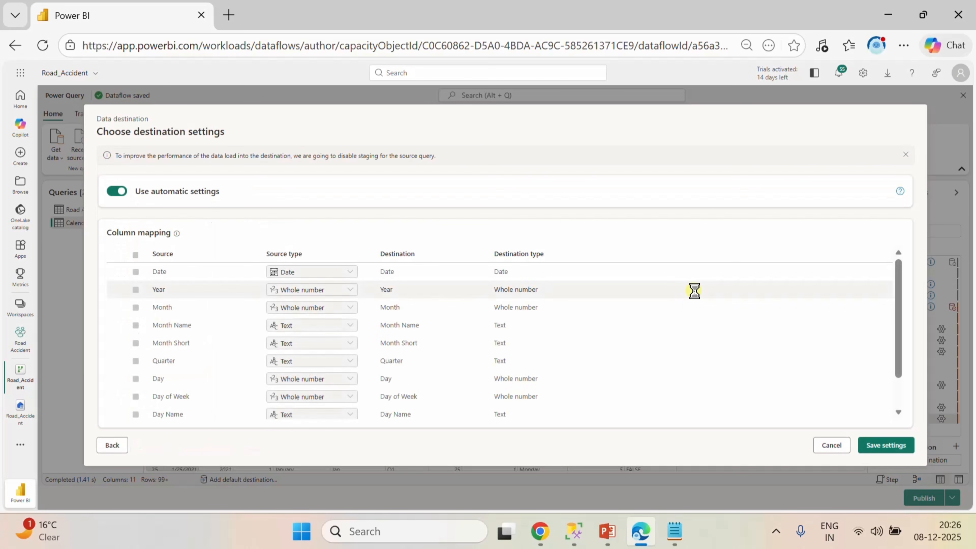
scroll(668, 318, "down", 2)
left_click(886, 446)
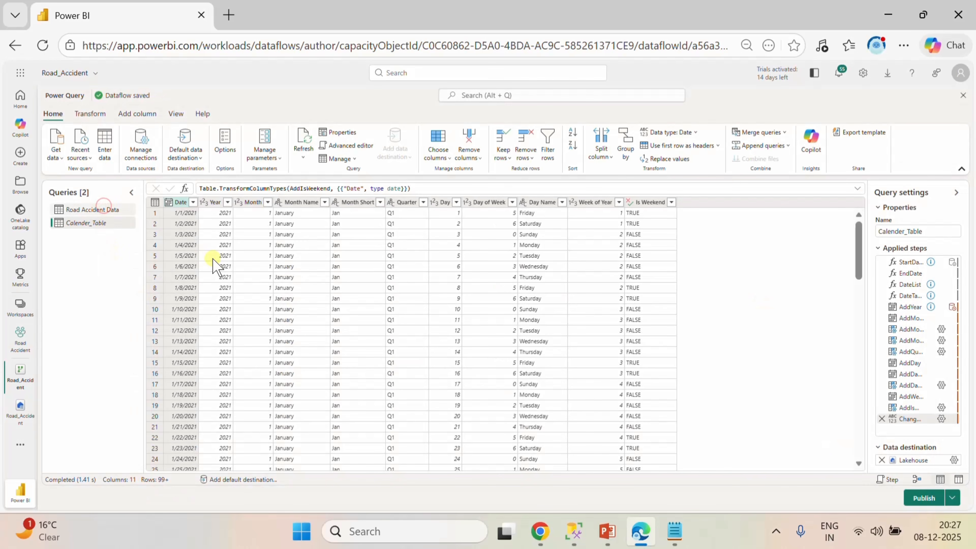
- Remove the Sorted rows step from the Road Accident Data query and connect its data destination to a lakehouse
left_click(103, 209)
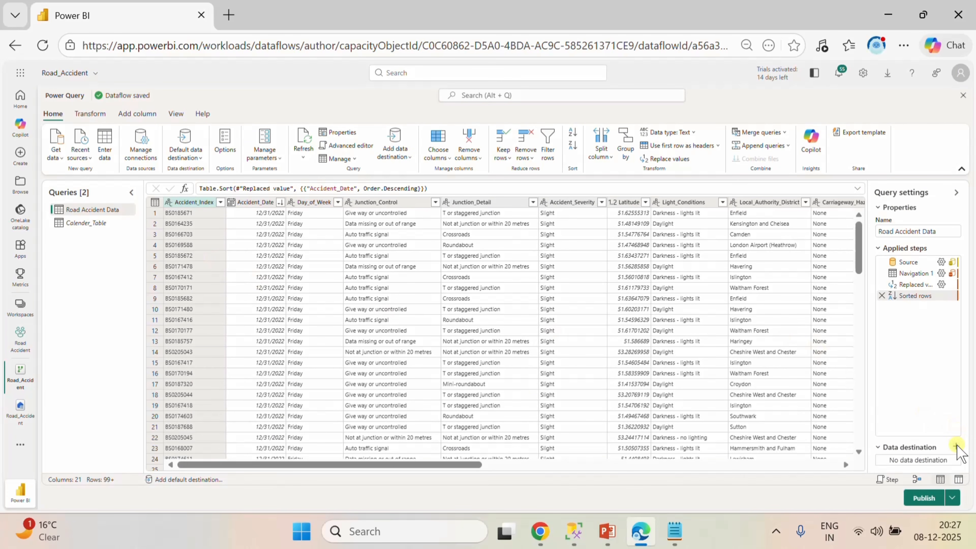
left_click(881, 295)
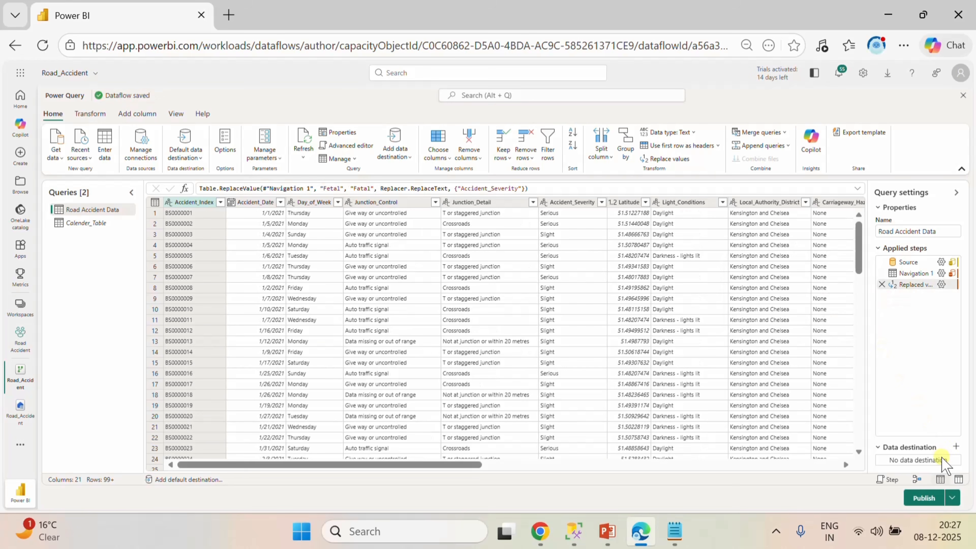
left_click(951, 446)
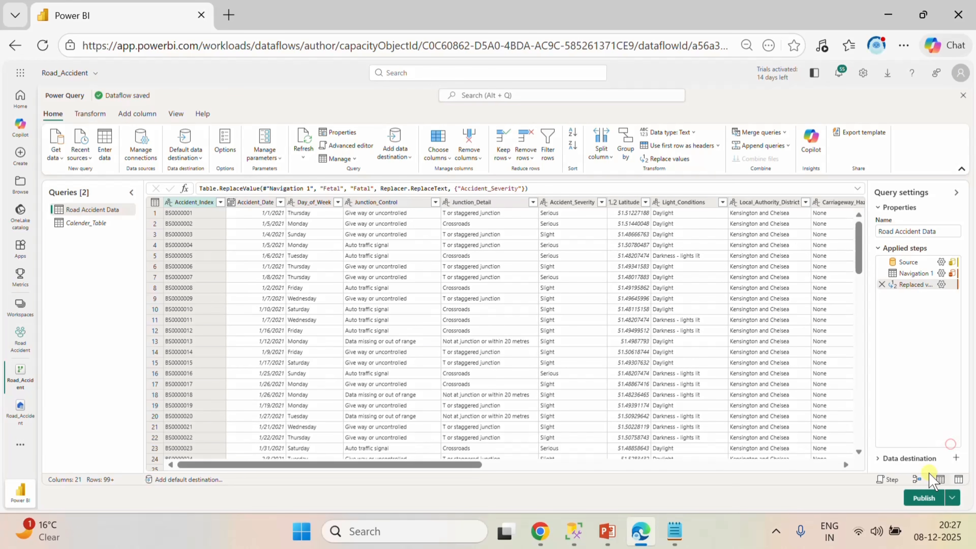
left_click(959, 456)
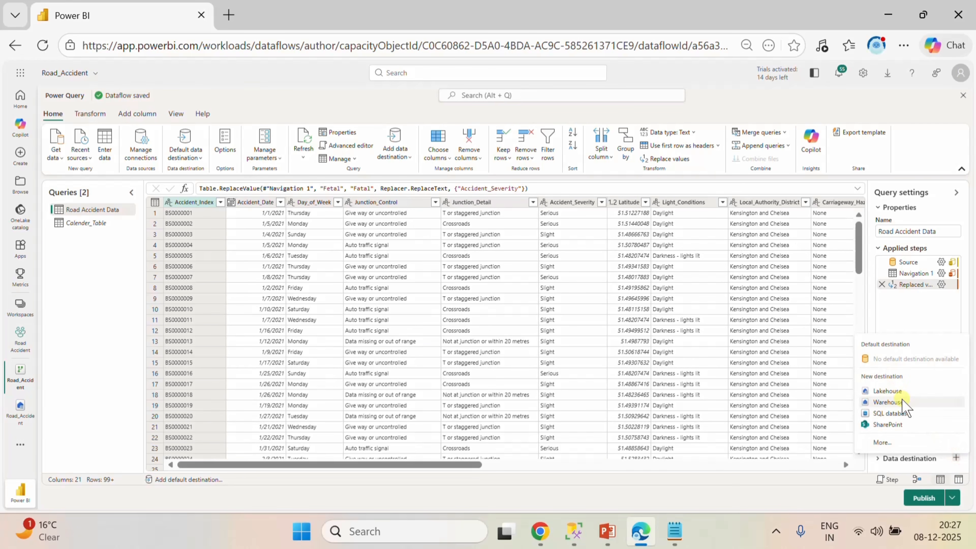
left_click(897, 390)
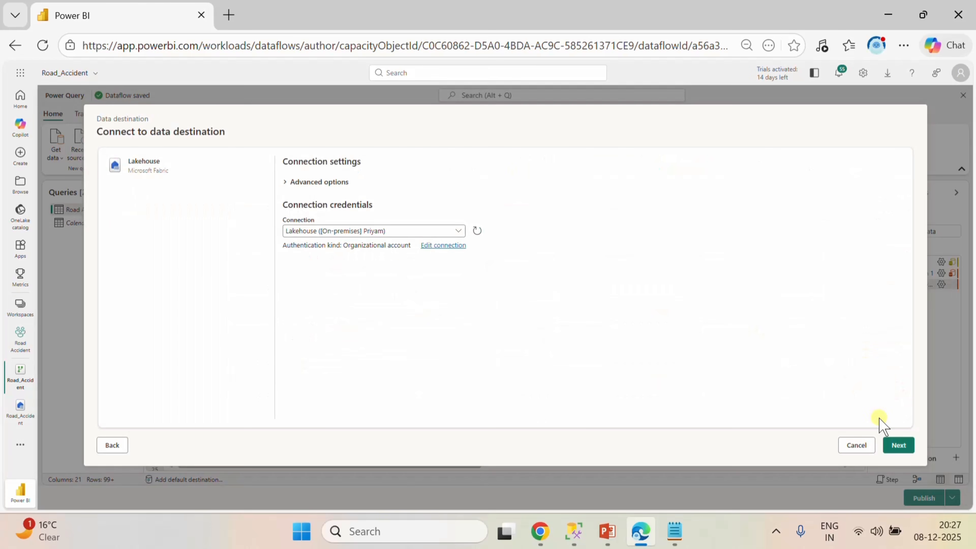
left_click(900, 445)
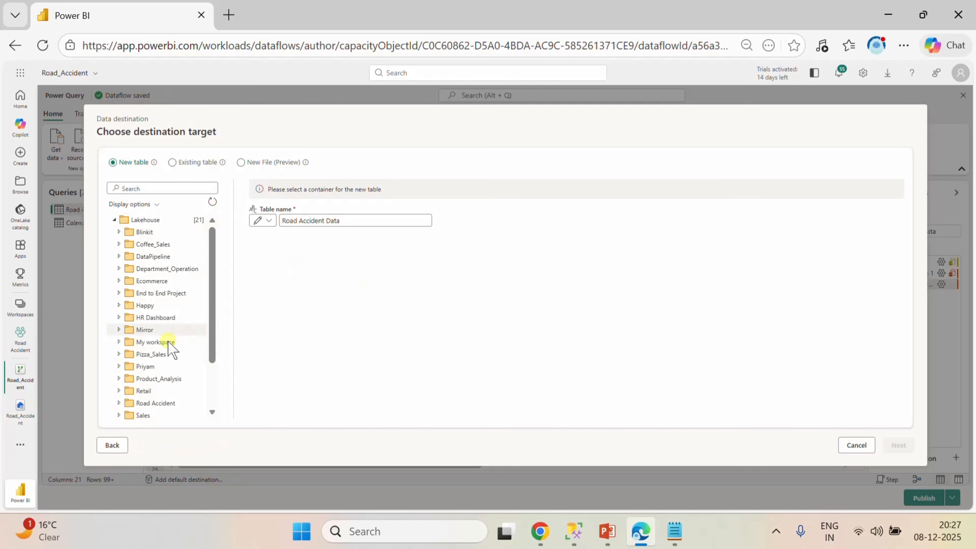
- Target a new table Road_Accident_Data in the Road Accident workspace's Road_Accident lakehouse with automatic settings, and publish the dataflow
scroll(169, 344, "down", 1)
scroll(168, 345, "down", 3)
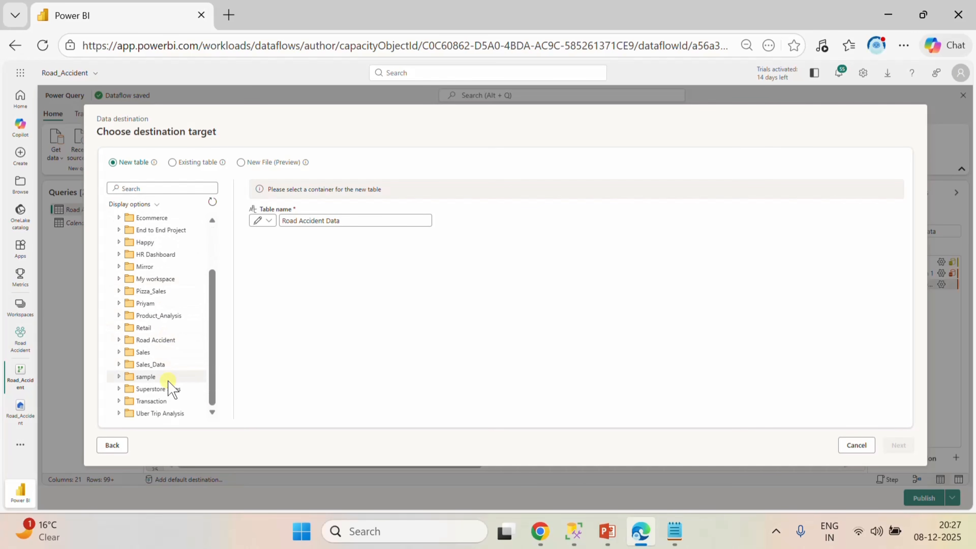
left_click(153, 340)
left_click(119, 340)
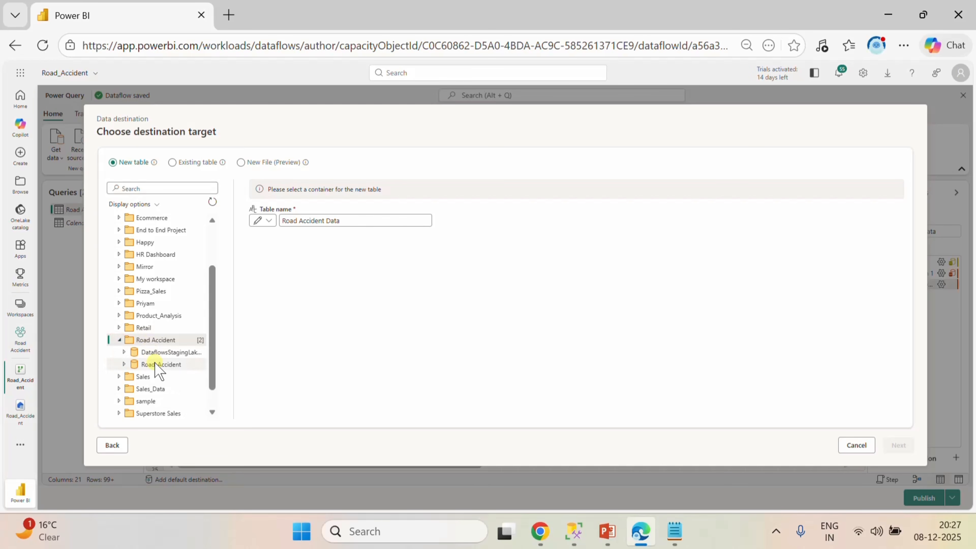
left_click(154, 363)
left_click(317, 227)
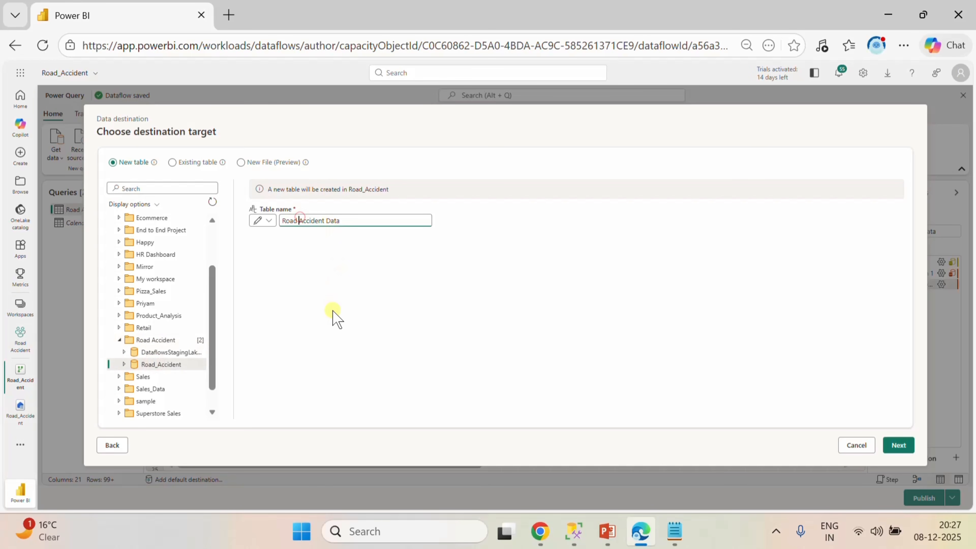
key("BackSpace")
type("_")
left_click(895, 445)
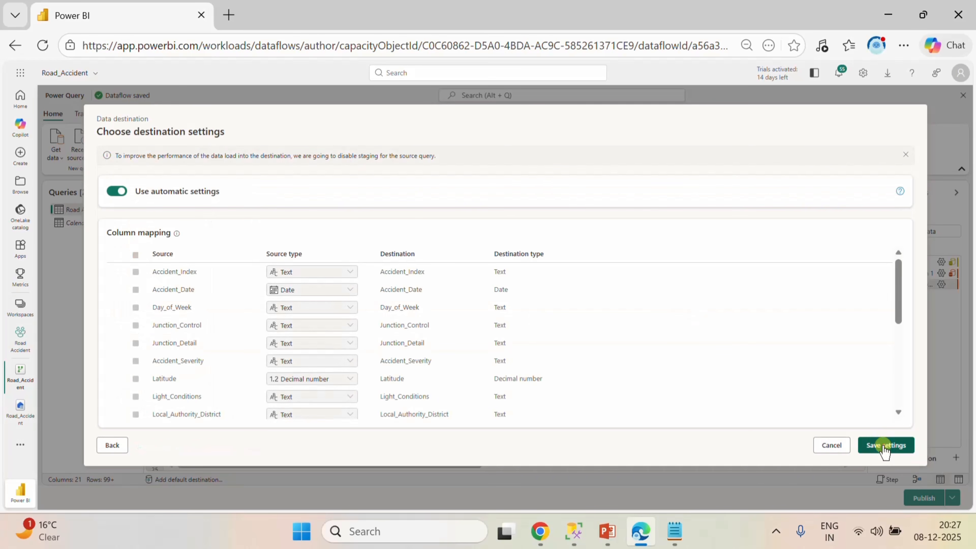
left_click(882, 445)
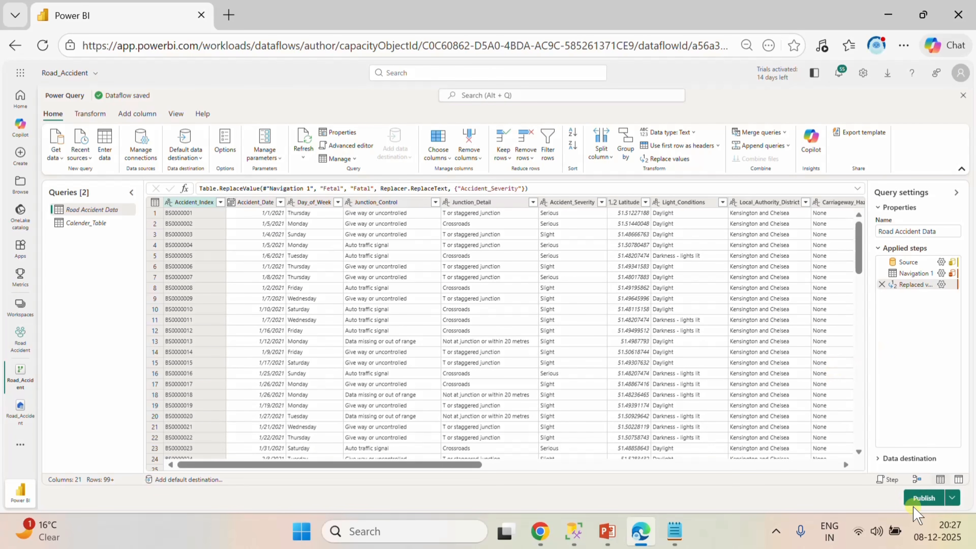
left_click(922, 499)
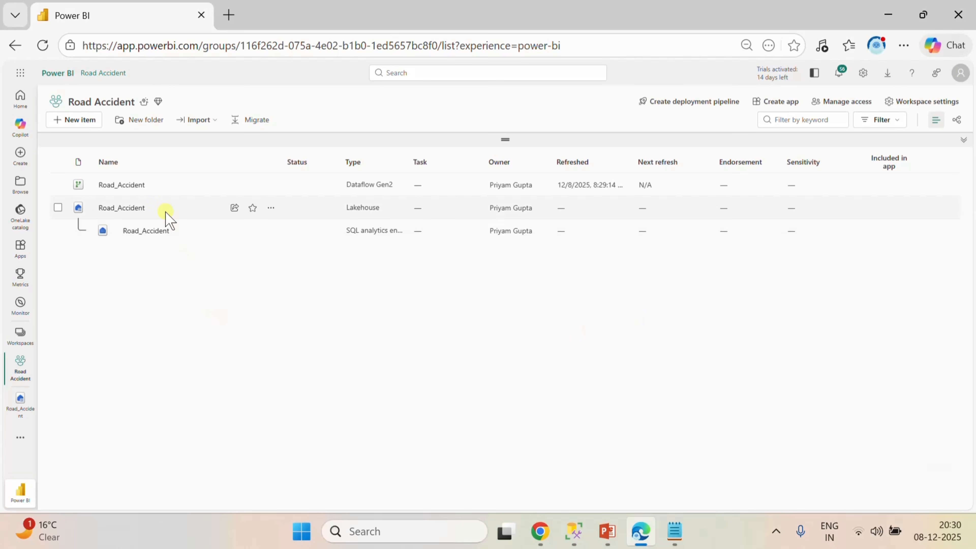
- Open the Road_Accident lakehouse, refresh it to check that both tables loaded, and preview the data in Calender_Table
left_click(121, 209)
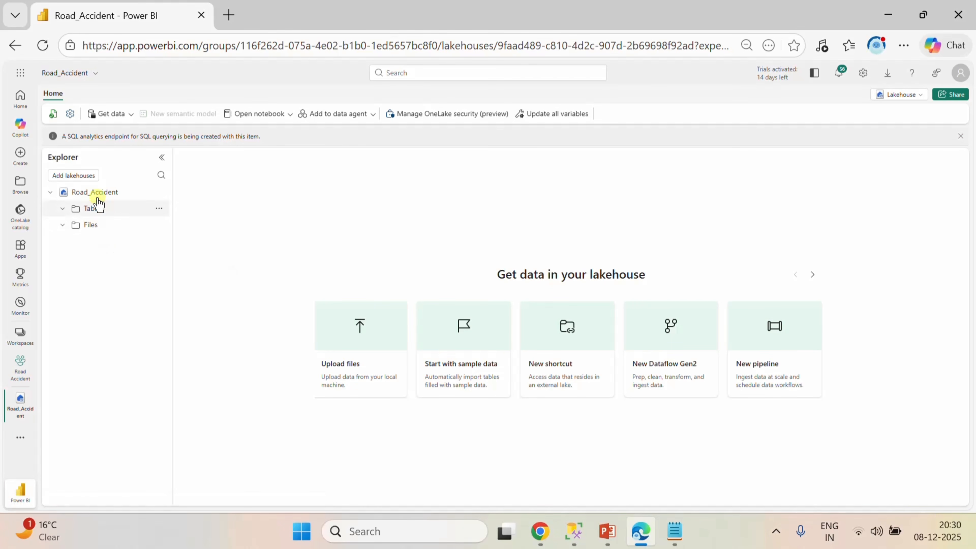
left_click(53, 113)
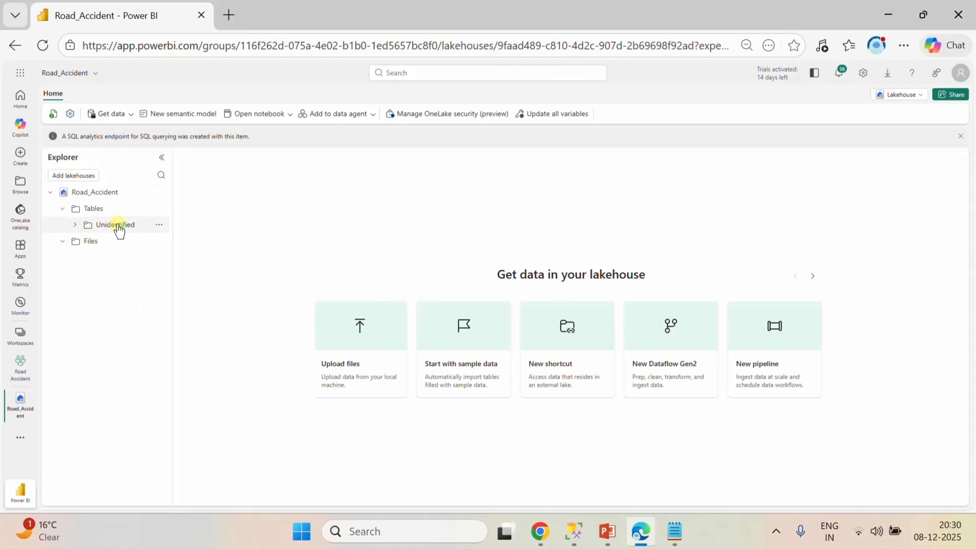
left_click(116, 224)
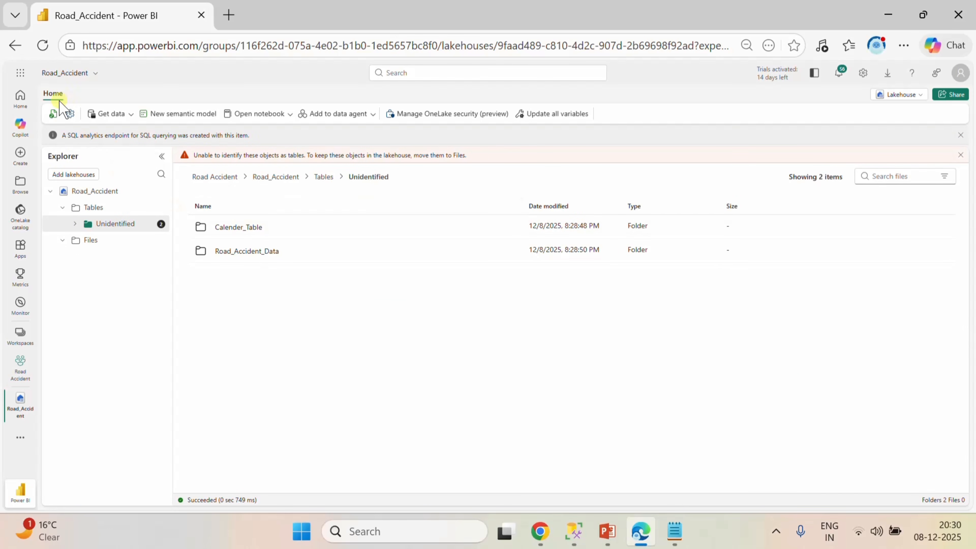
left_click(55, 113)
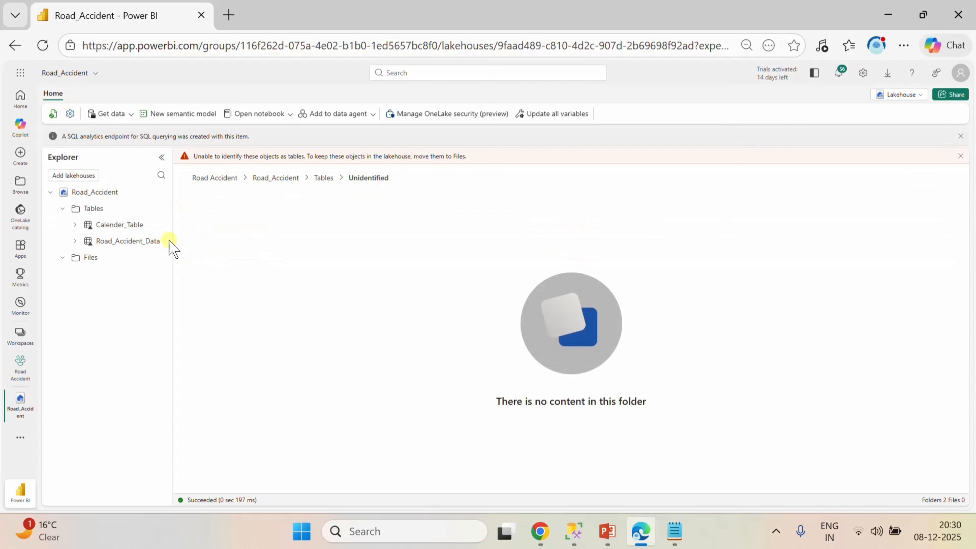
left_click(117, 224)
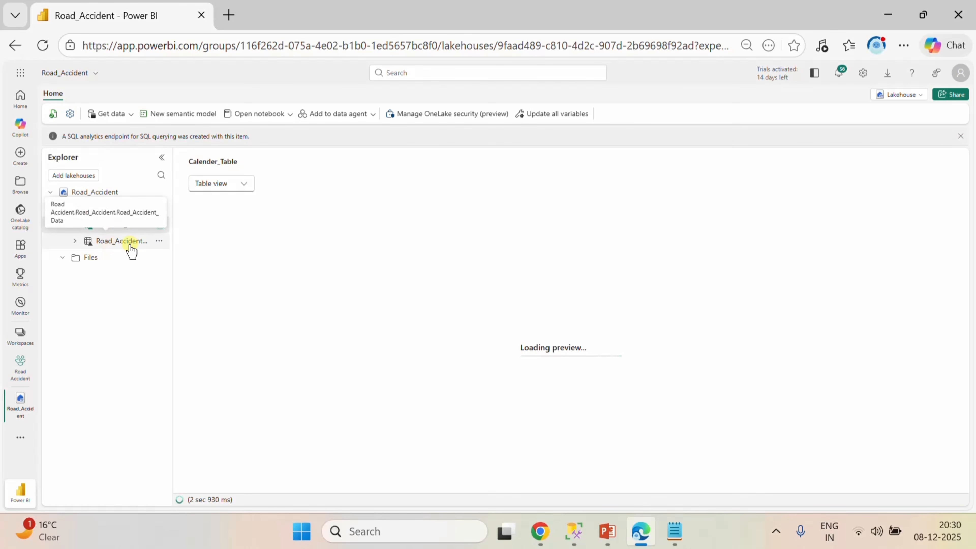
left_click(23, 361)
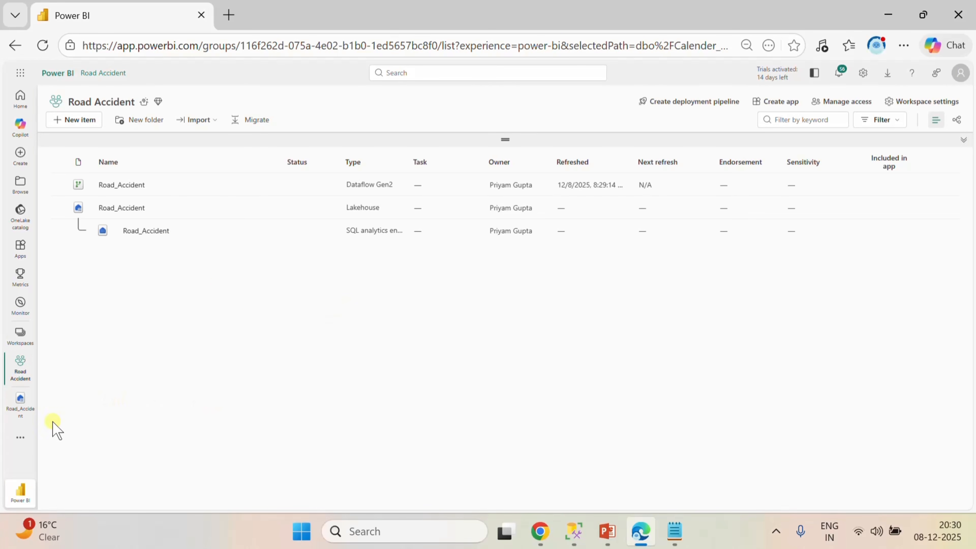
left_click(21, 400)
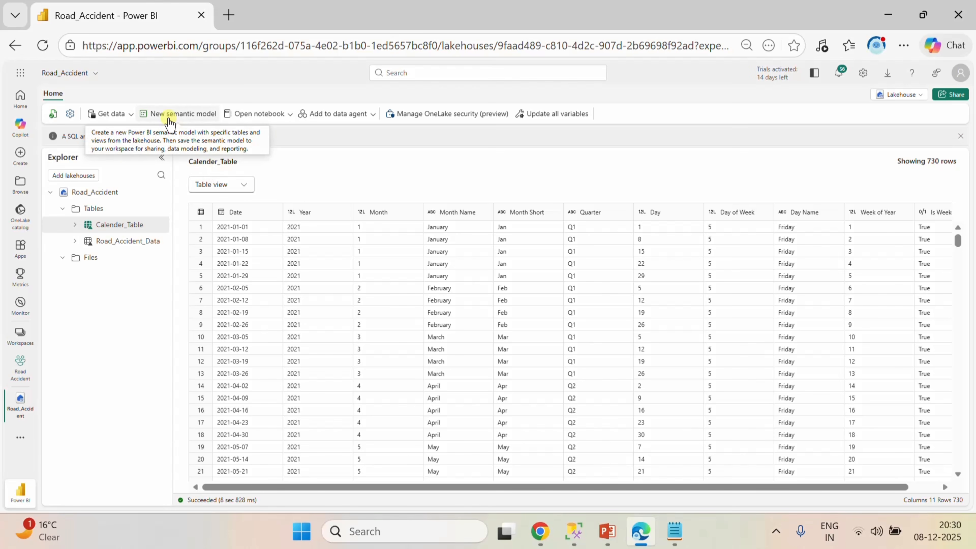
- Create a semantic model named Road_Accident in the Road Accident workspace from Calender_Table and Road_Accident_Data
left_click(176, 115)
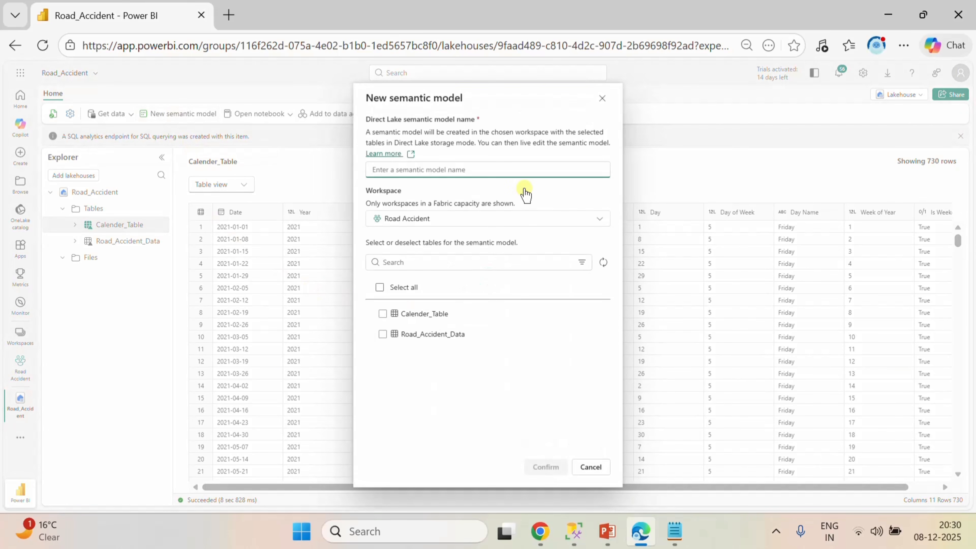
left_click(382, 314)
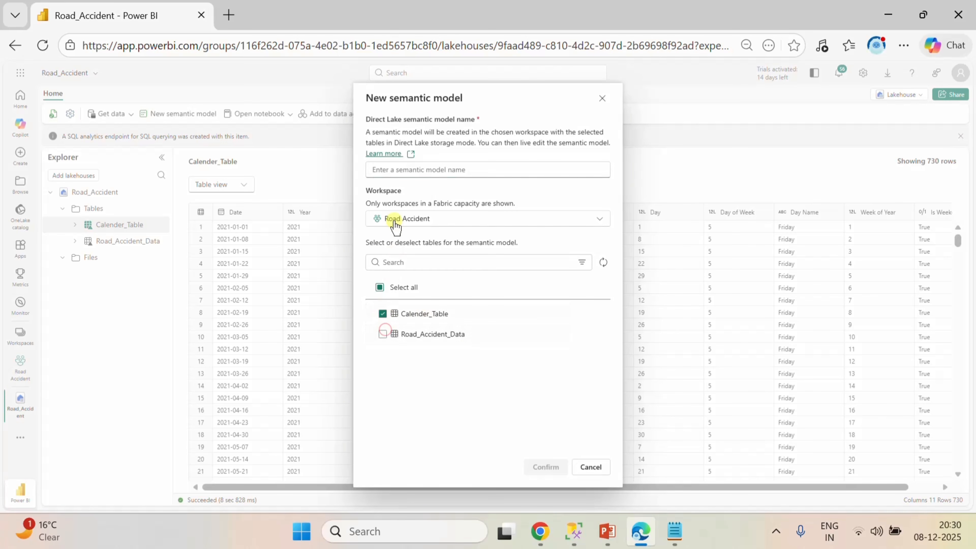
left_click(393, 167)
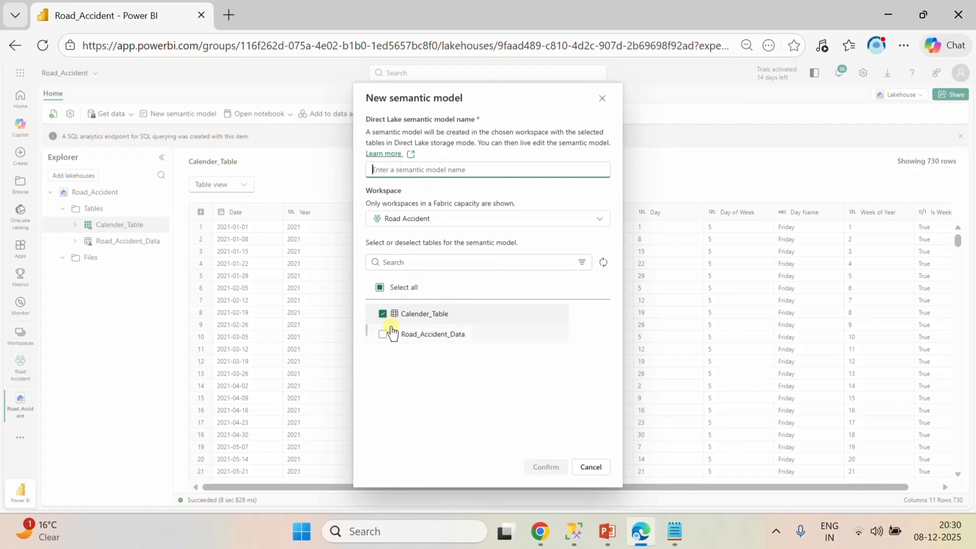
left_click(382, 334)
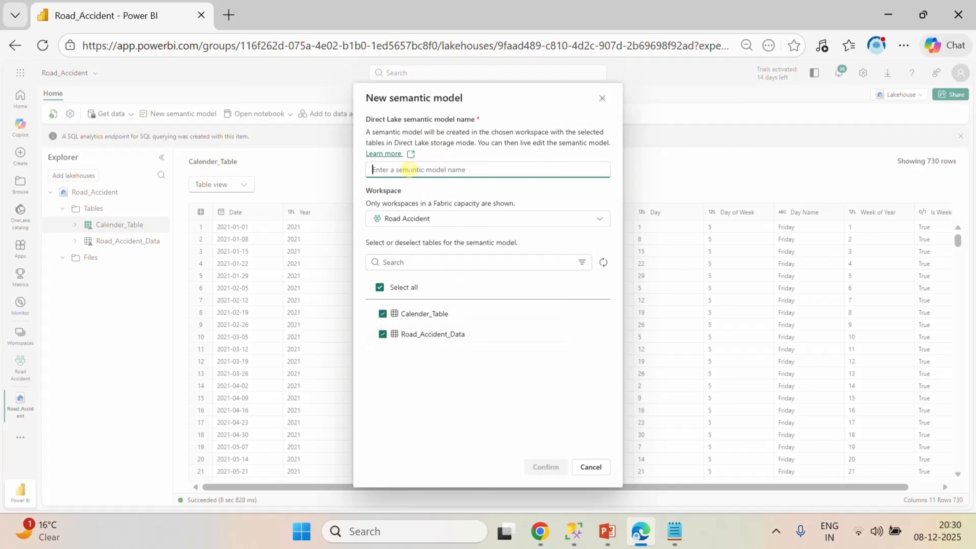
type("Road_Accident")
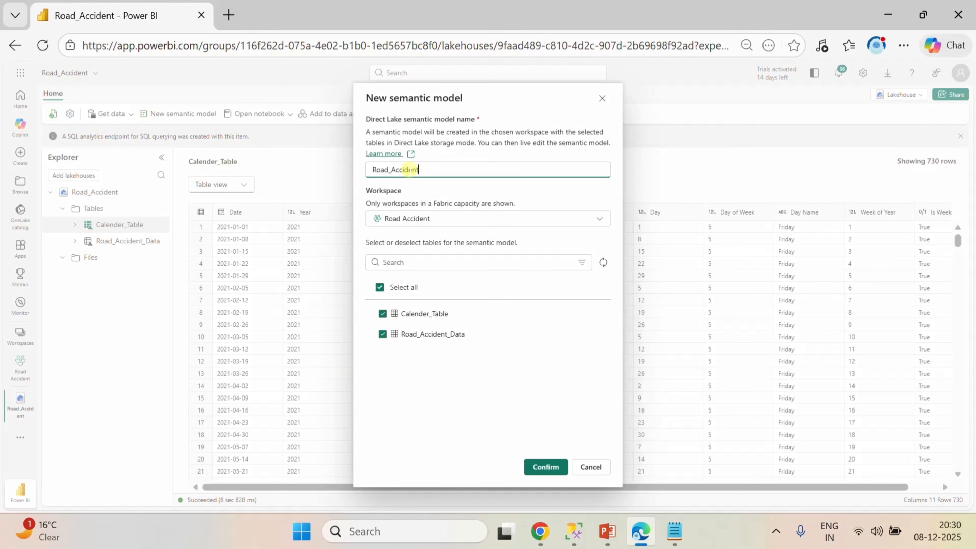
left_click(553, 467)
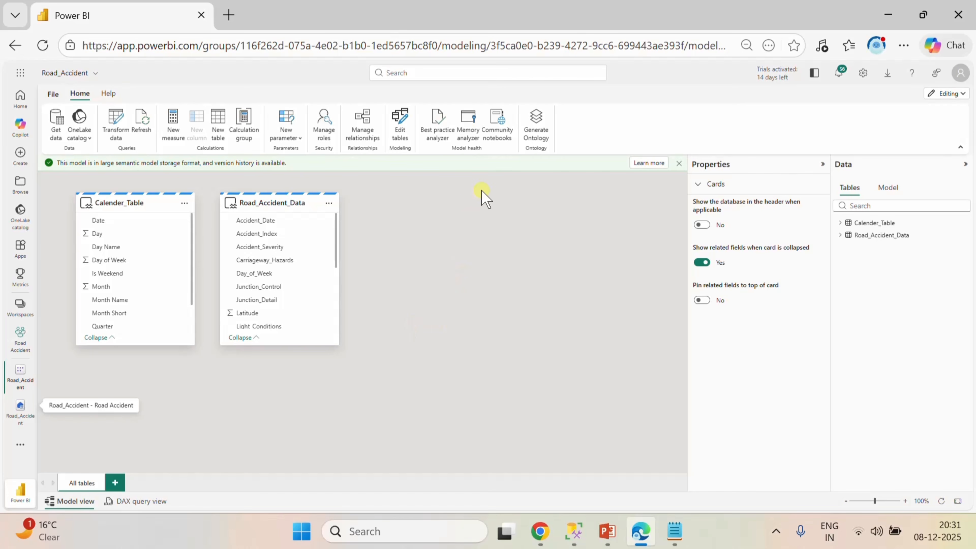
- Space the two tables apart and create an active one-to-many, single-direction relationship from Calender_Table's Date to Road_Accident_Data's Accident_Date
left_click_drag(266, 192, 482, 198)
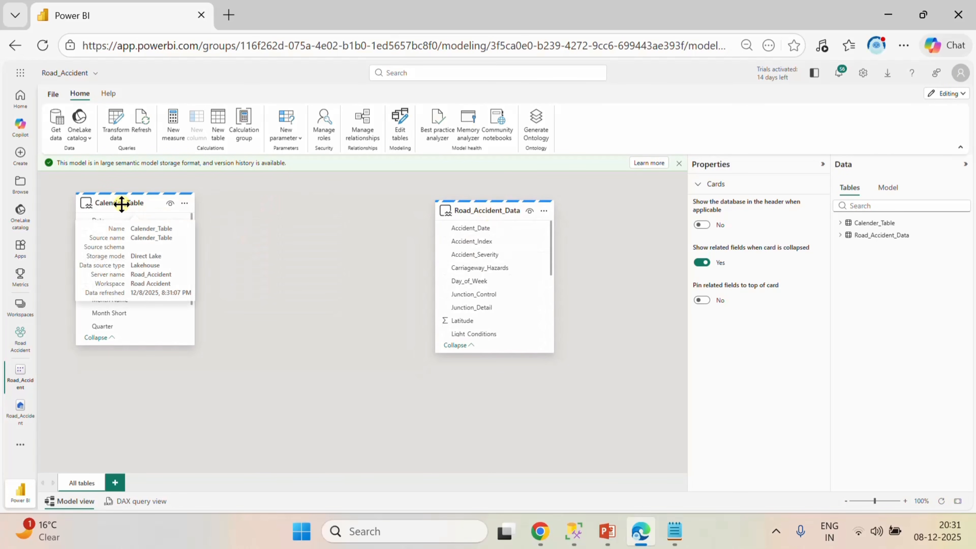
left_click_drag(127, 212, 264, 214)
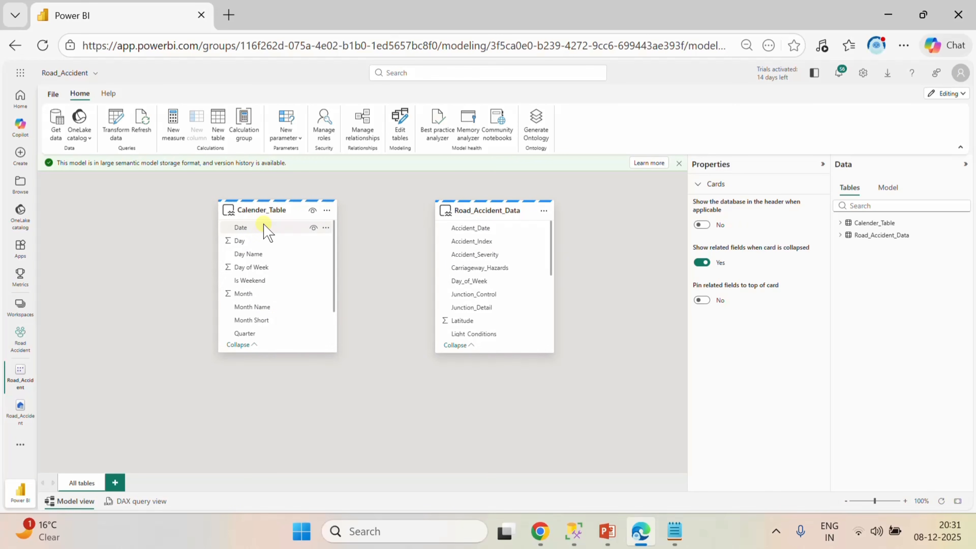
left_click_drag(262, 225, 473, 231)
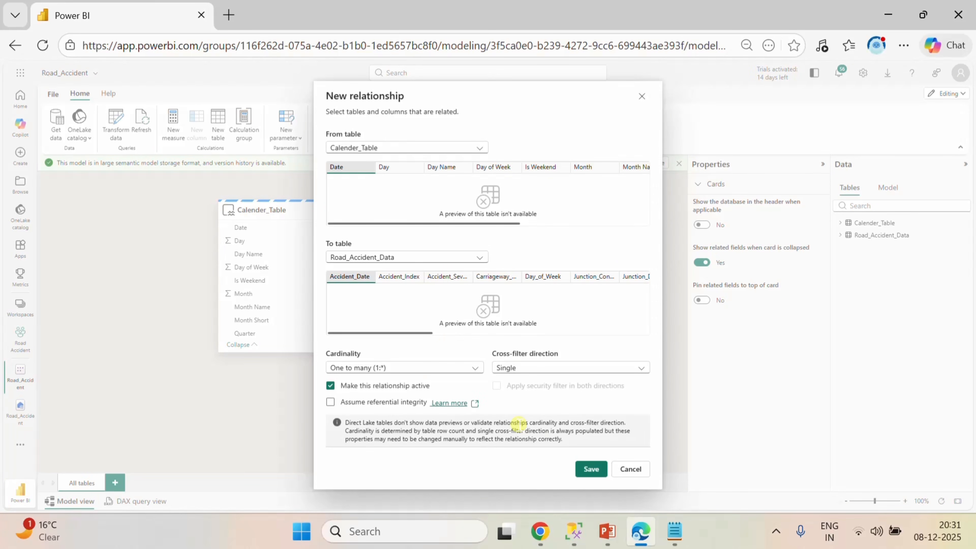
left_click(594, 469)
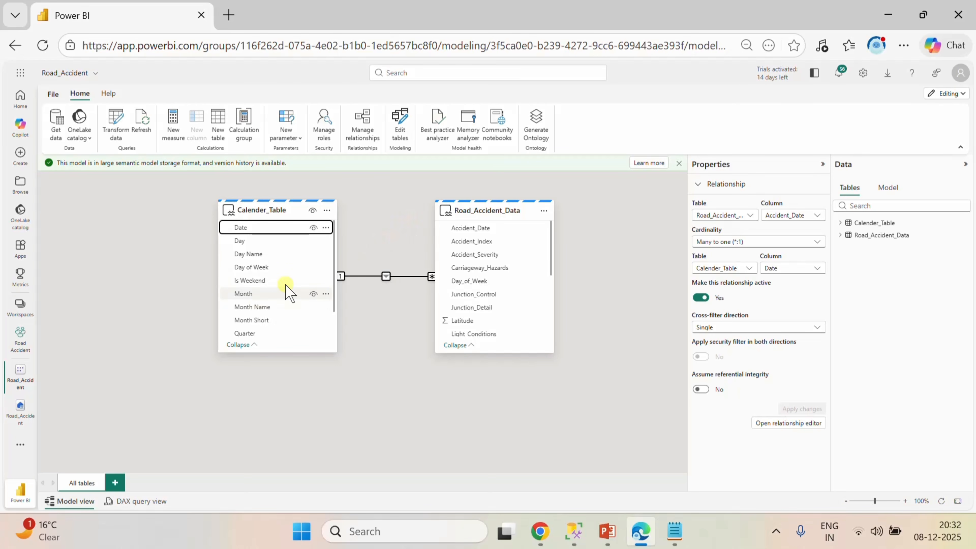
- Set the Month Name column of Calender_Table to sort by the Month column
scroll(291, 276, "down", 2)
scroll(280, 292, "up", 2)
left_click(252, 294)
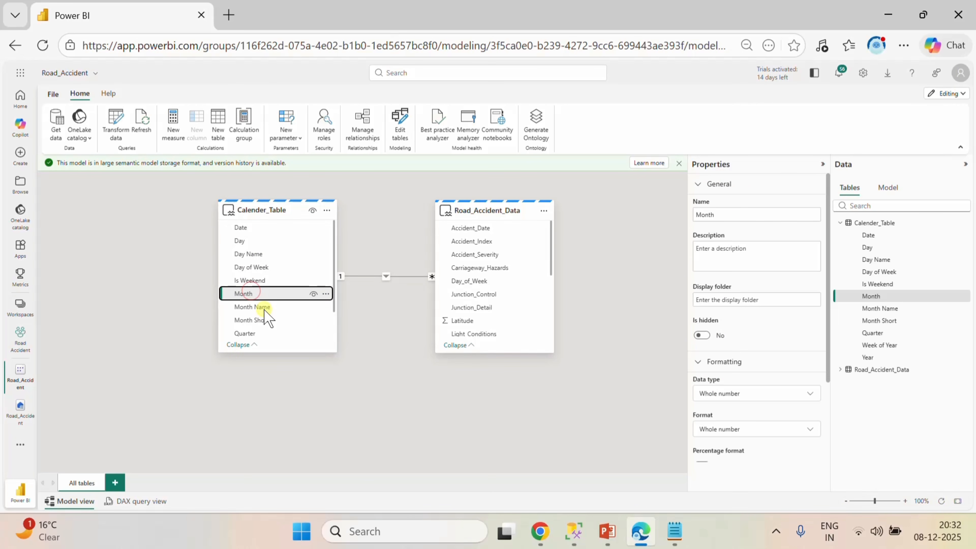
left_click(263, 308)
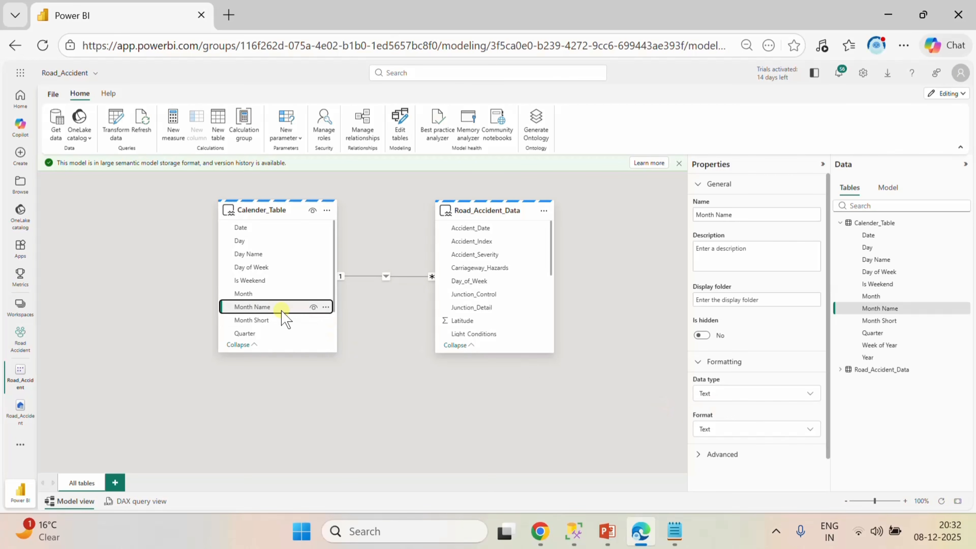
scroll(766, 390, "down", 1)
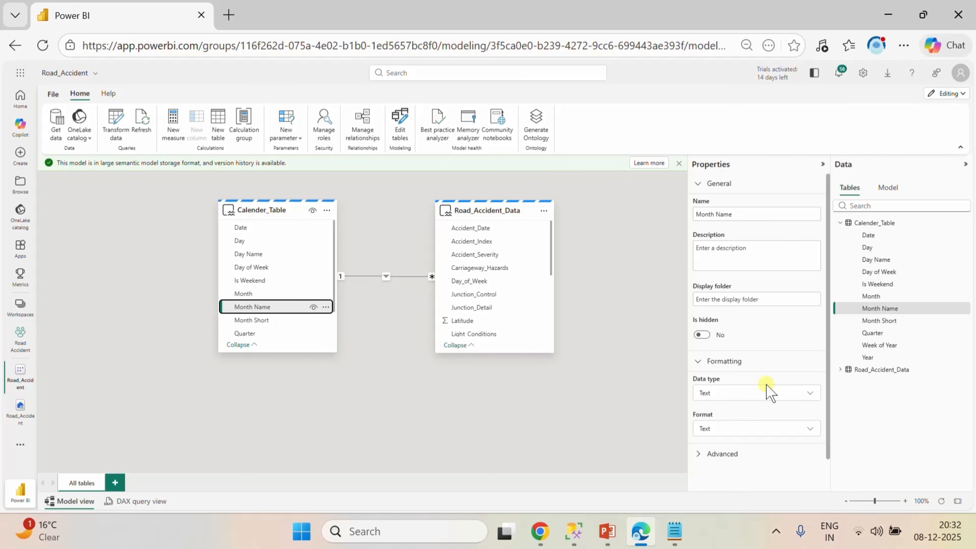
left_click(714, 451)
scroll(758, 435, "down", 4)
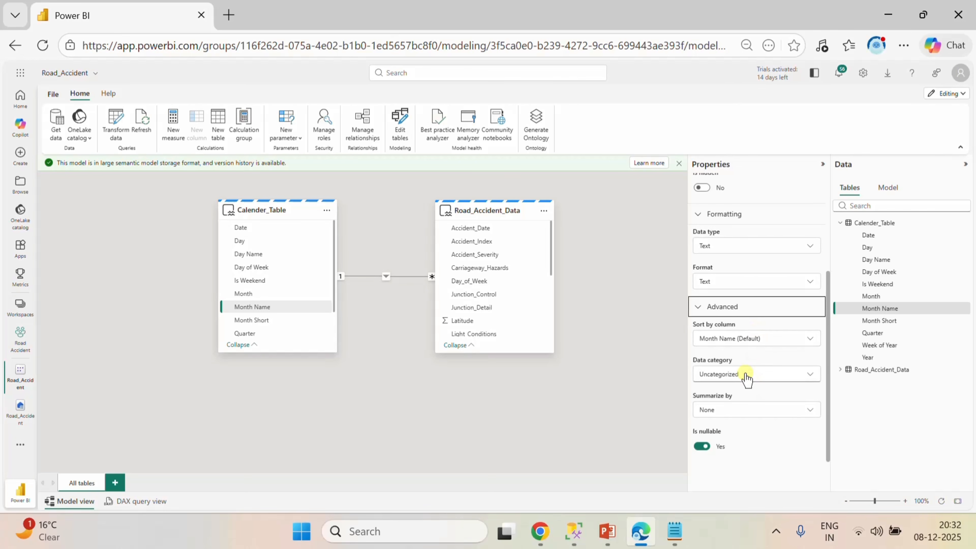
left_click(739, 341)
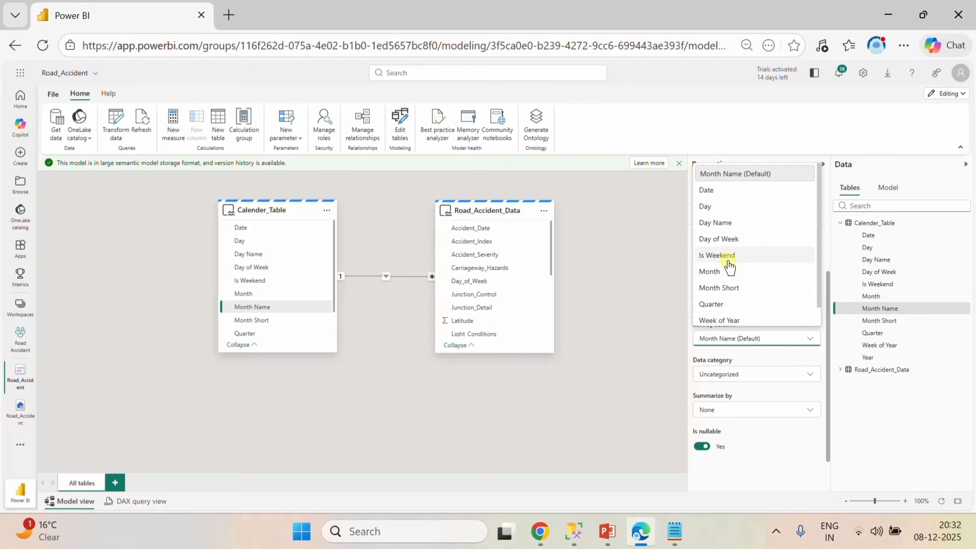
left_click(726, 274)
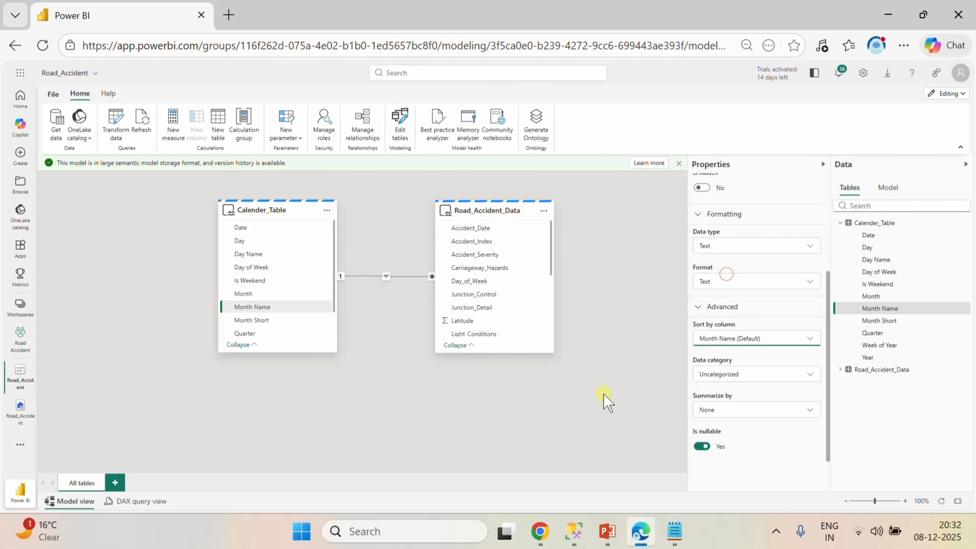
- Set the Month Short column of Calender_Table to sort by the Month column
left_click(274, 321)
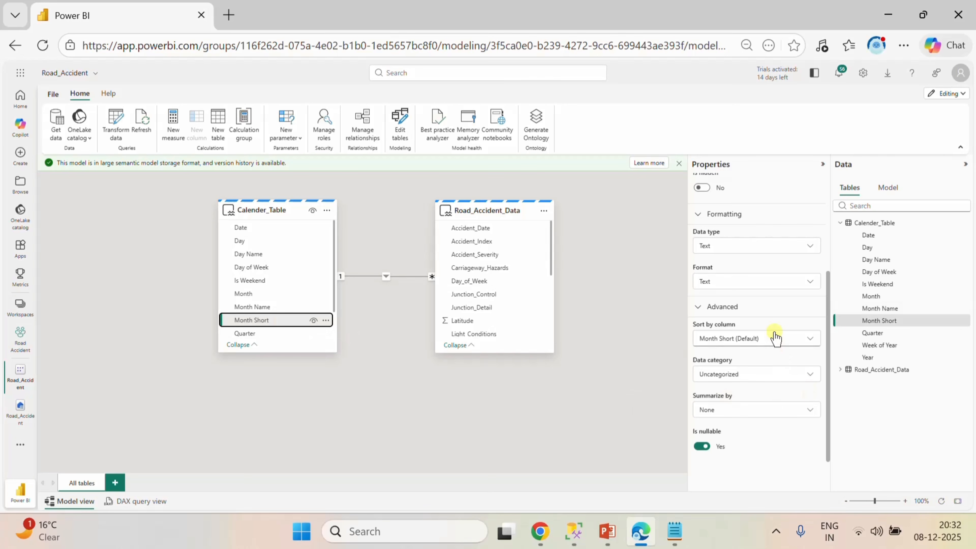
left_click(775, 340)
left_click(705, 274)
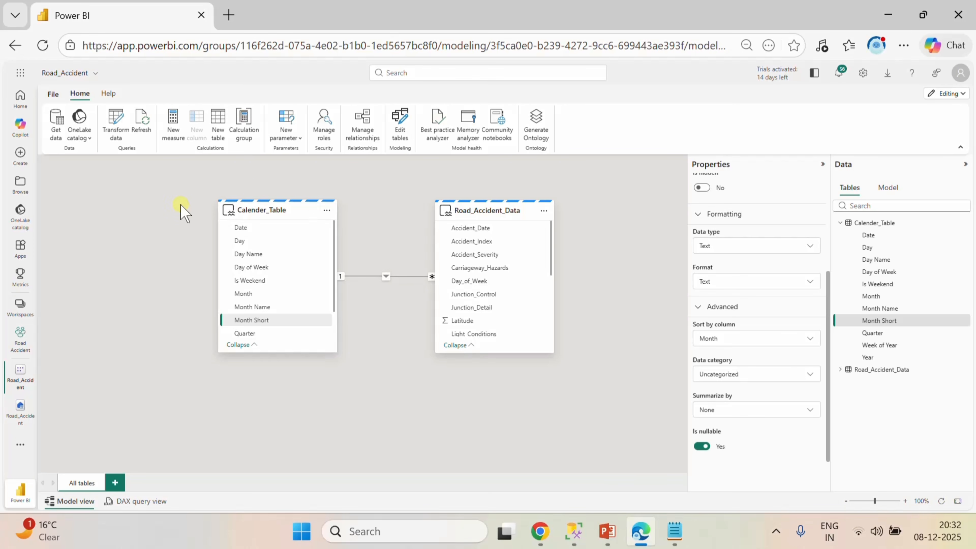
left_click(434, 536)
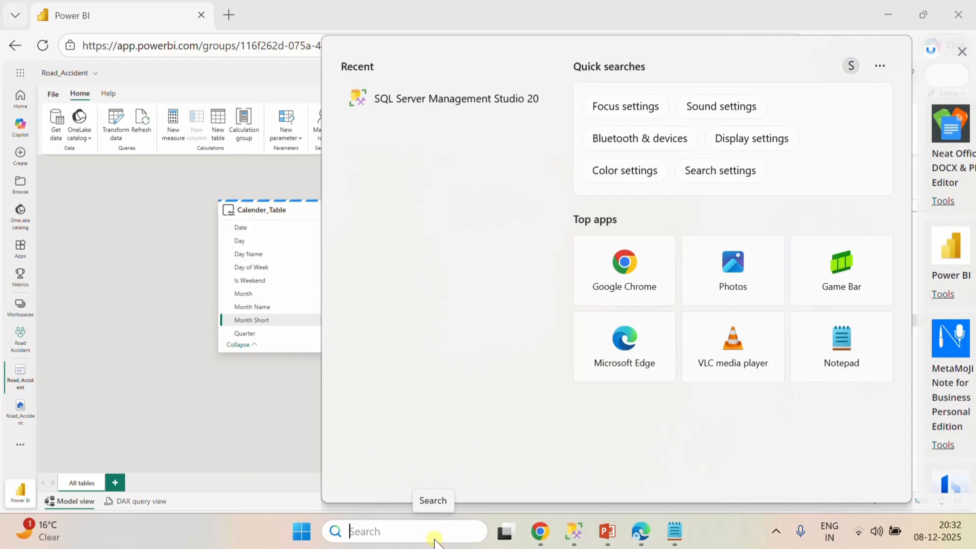
type("powe")
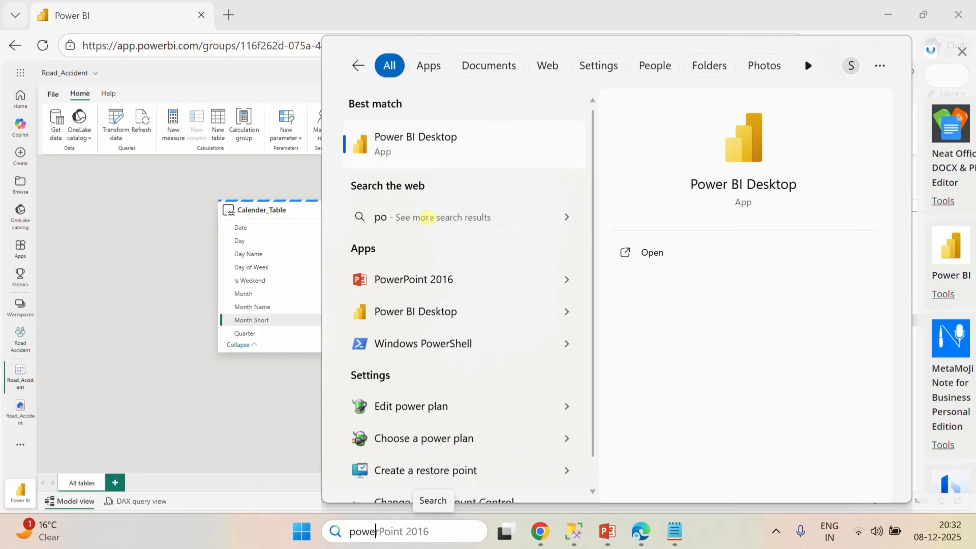
type("r")
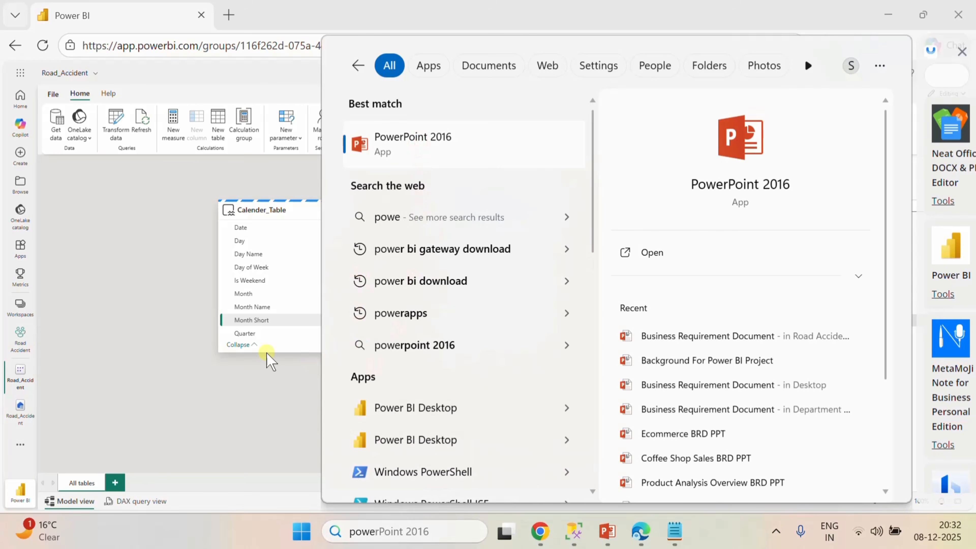
left_click(275, 410)
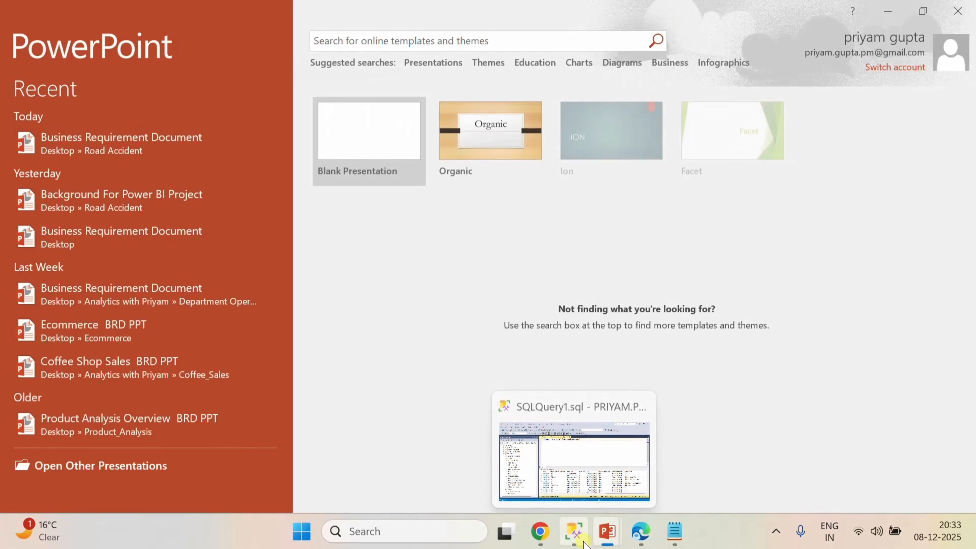
- Close SQL Server Management Studio without saving SQLQuery1.sql, and close Mcode.txt in Notepad
left_click(583, 541)
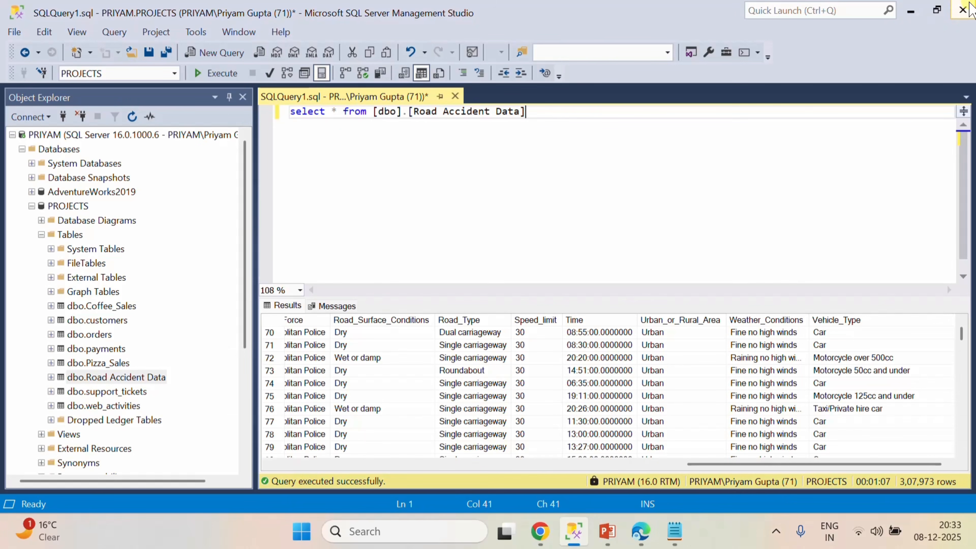
left_click(963, 9)
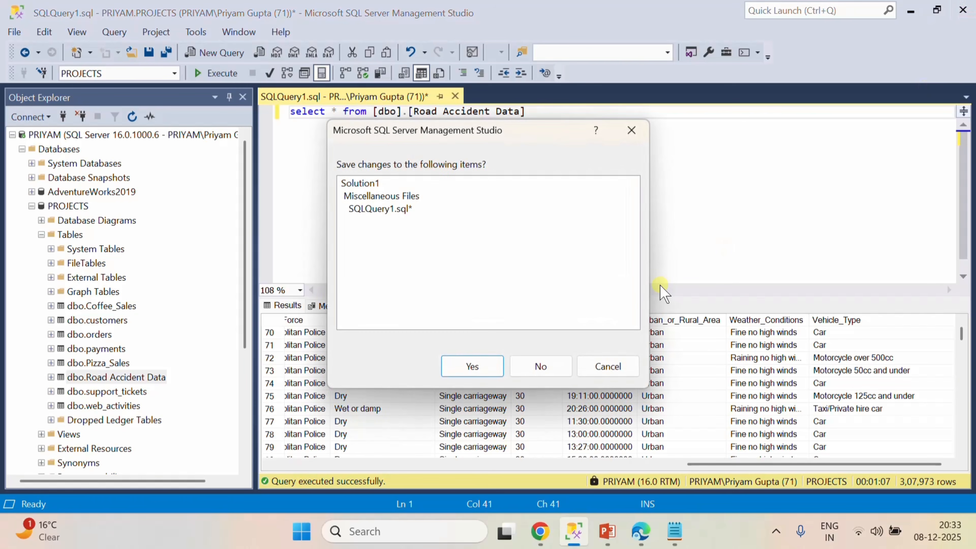
left_click(541, 363)
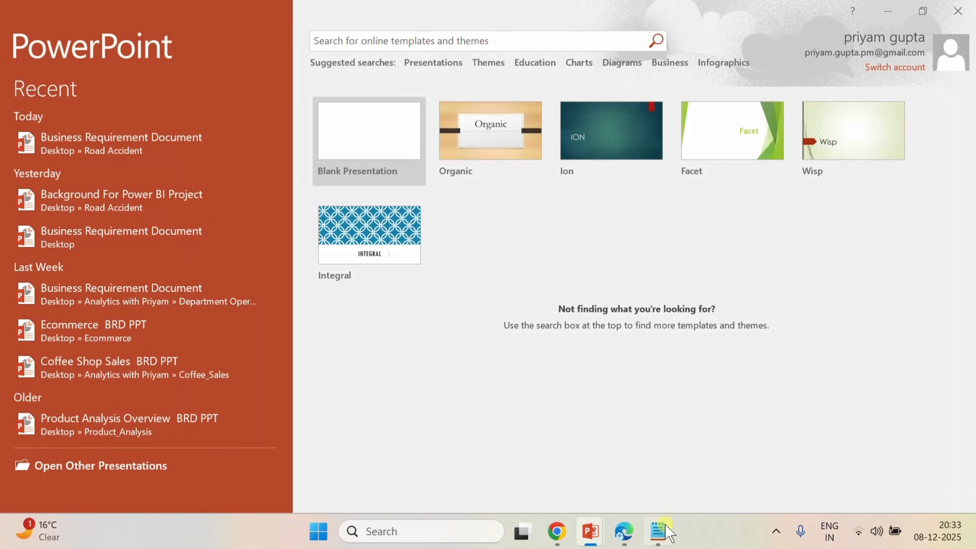
left_click(658, 530)
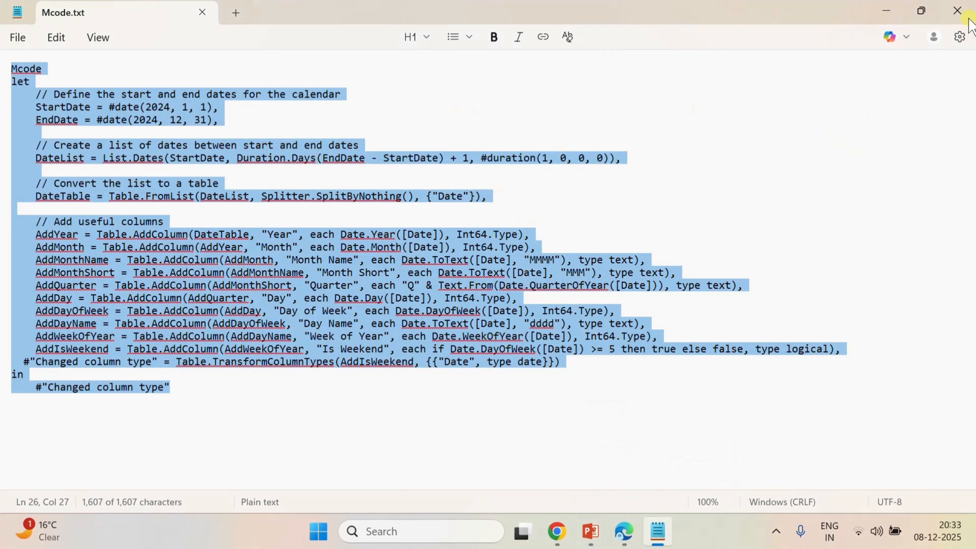
left_click(961, 12)
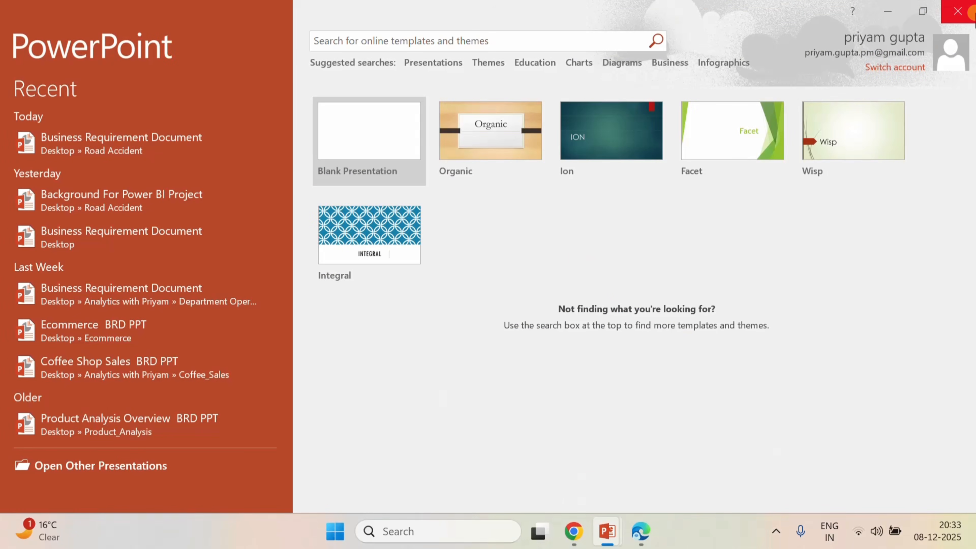
key("alt+Tab")
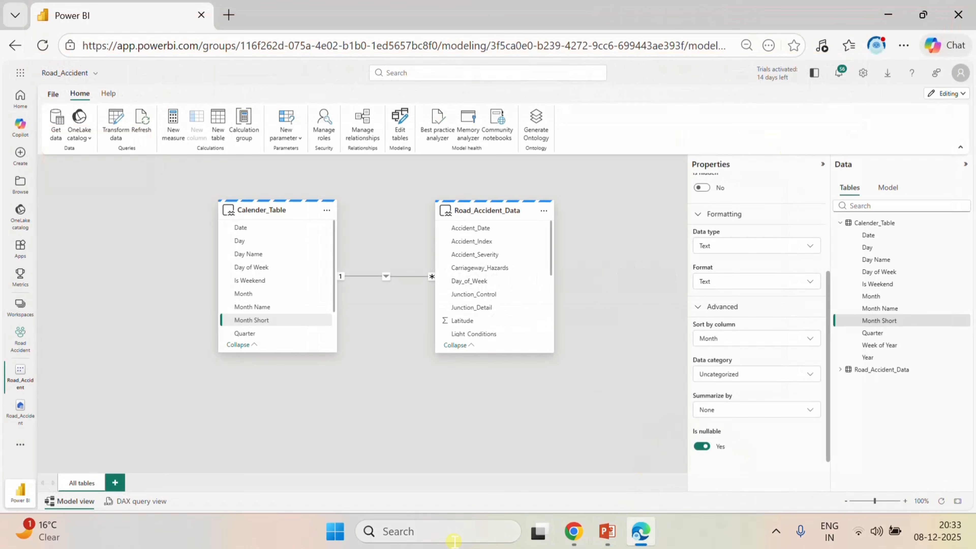
- Find Power BI Desktop through the system search and launch it
left_click(447, 531)
type("po")
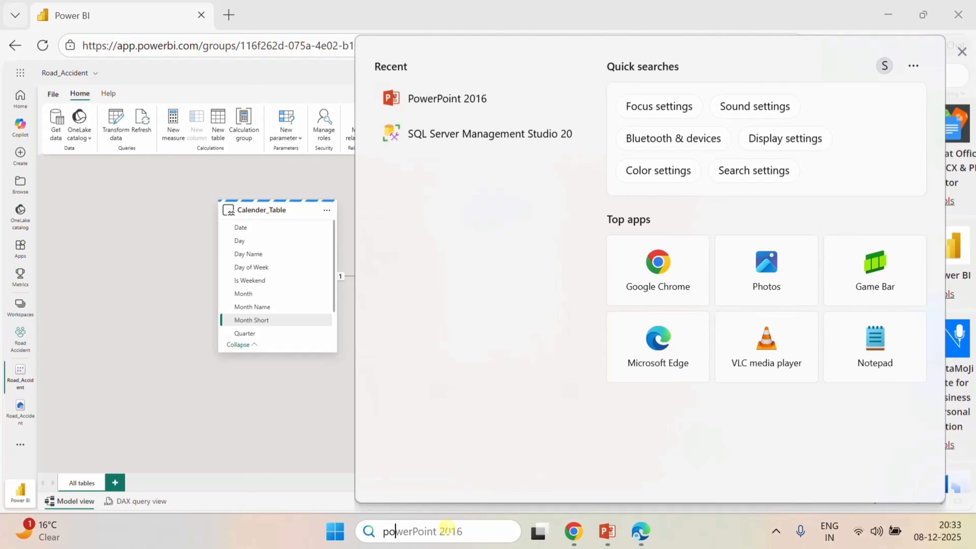
type("wer")
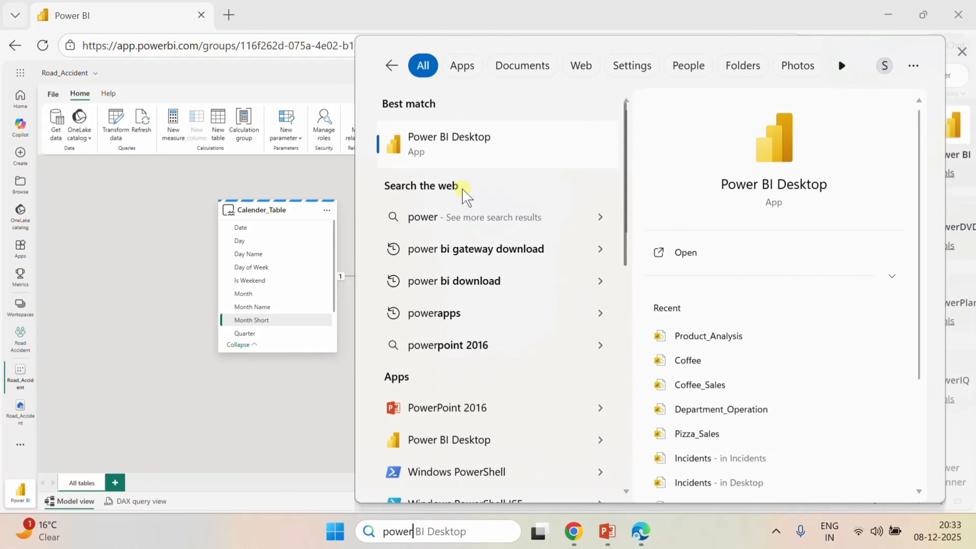
left_click(452, 140)
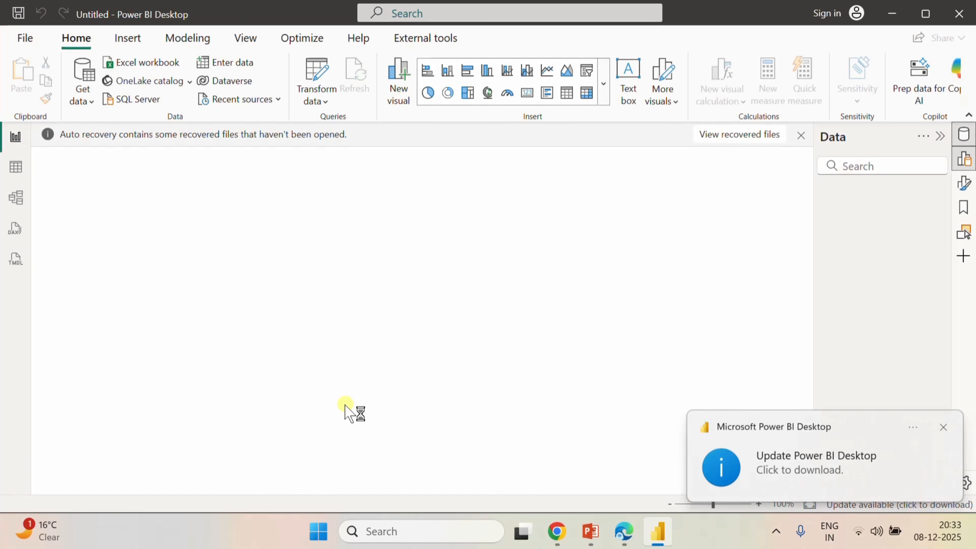
- Dismiss the startup notices, remove the auto-recovered files and start a blank report
left_click(943, 427)
left_click(802, 137)
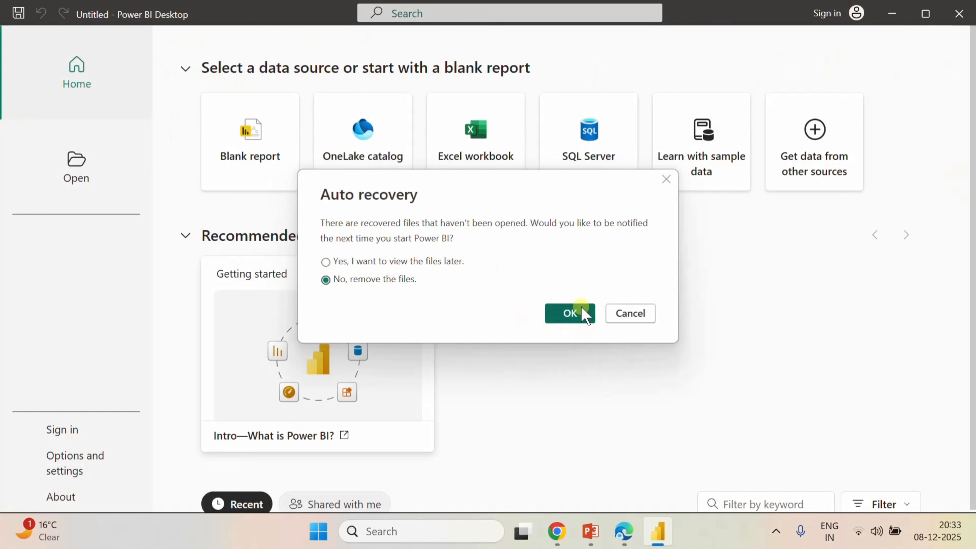
left_click(578, 309)
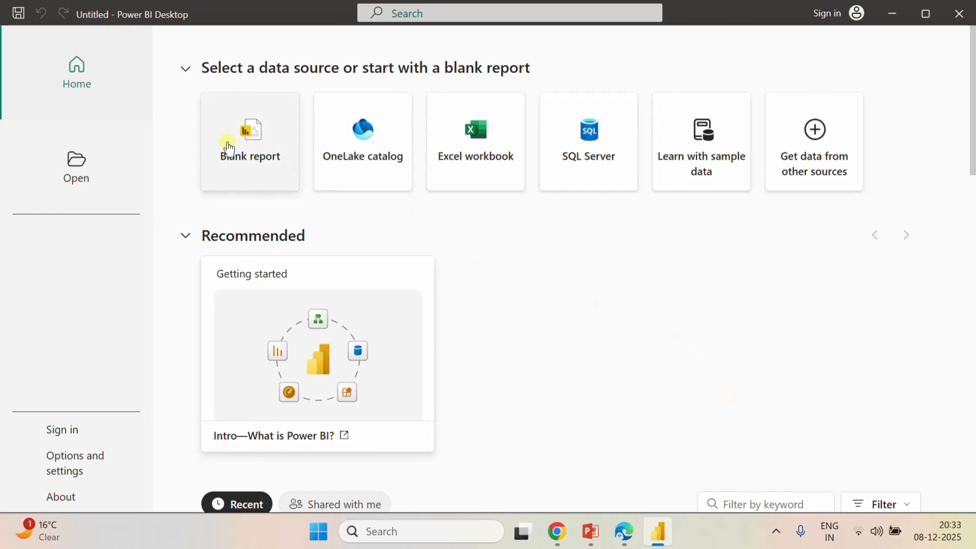
left_click(228, 148)
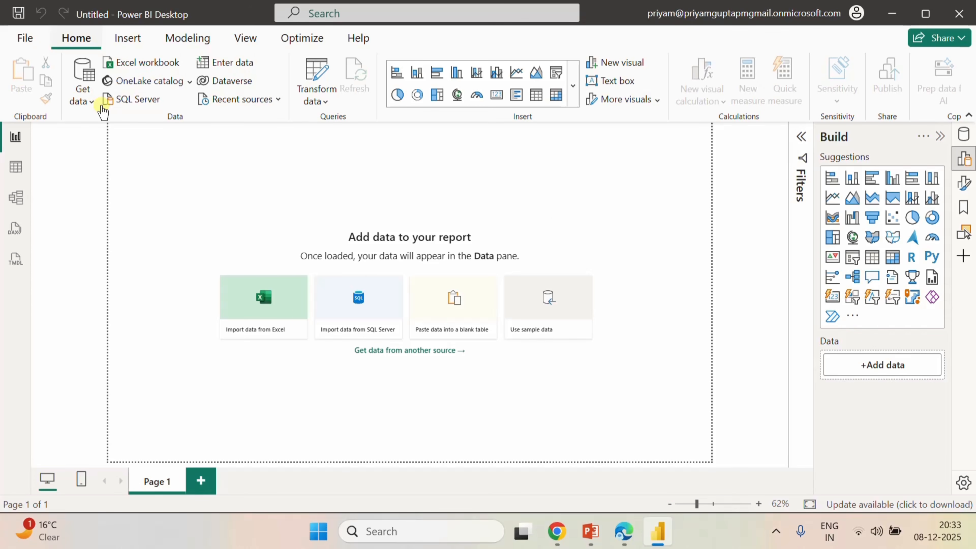
- Connect the report to the Road_Accident semantic model in the Road Accident workspace through the OneLake catalog
left_click(103, 112)
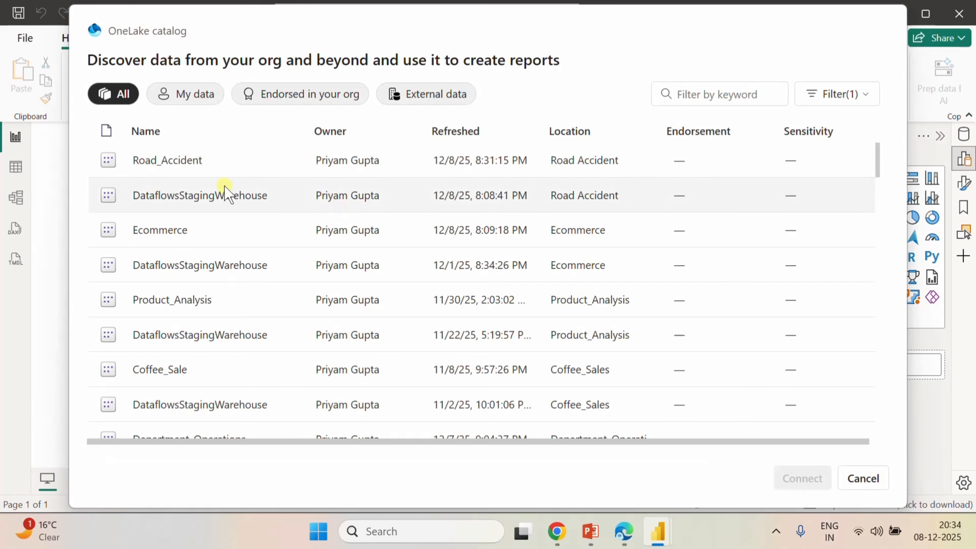
left_click(161, 165)
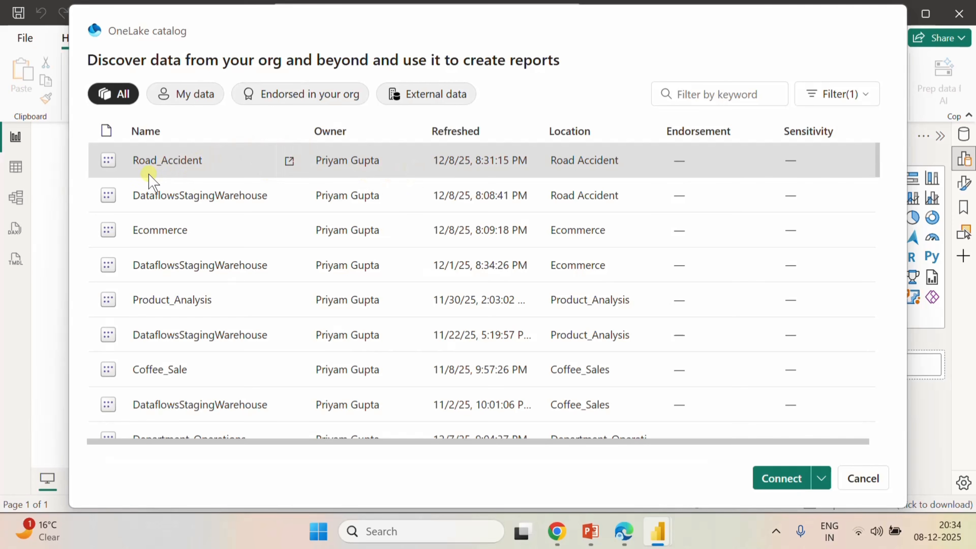
left_click(776, 479)
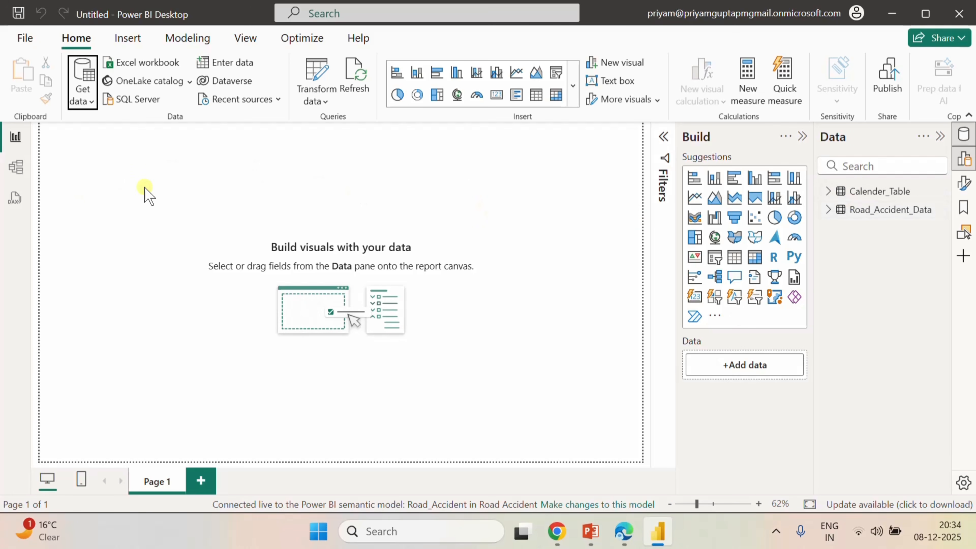
- Check the table relationship in the model view, moving the Road_Accident_Data card away from Calender_Table, and return to the report view
left_click(16, 169)
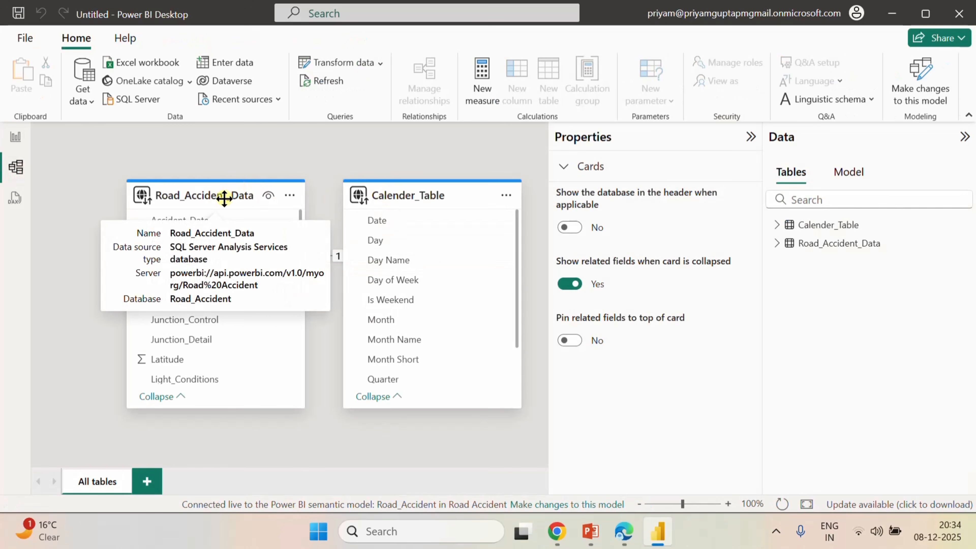
left_click_drag(218, 196, 134, 185)
left_click(16, 143)
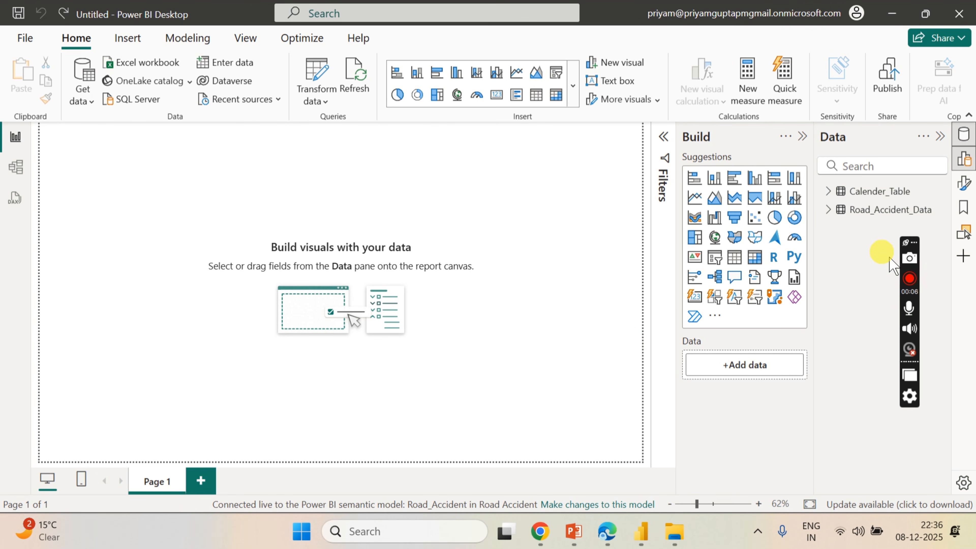
left_click_drag(909, 241, 909, 309)
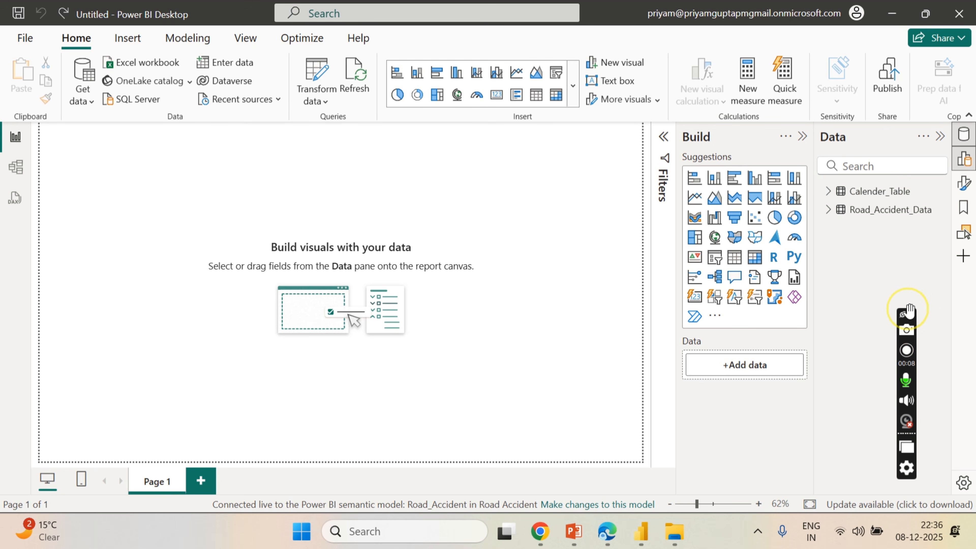
- Set the vertical alignment of the Page 1 canvas to Middle and close the page formatting options
left_click(963, 183)
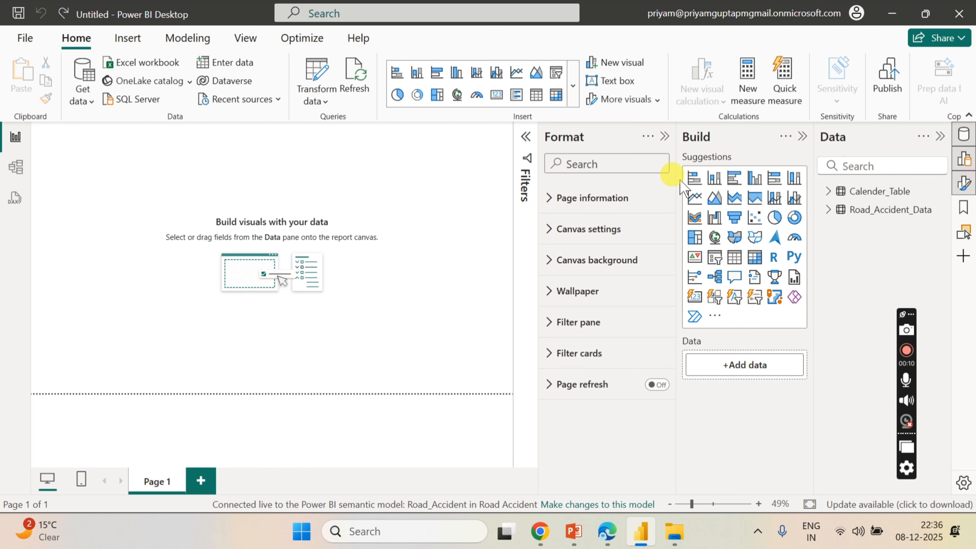
left_click(549, 231)
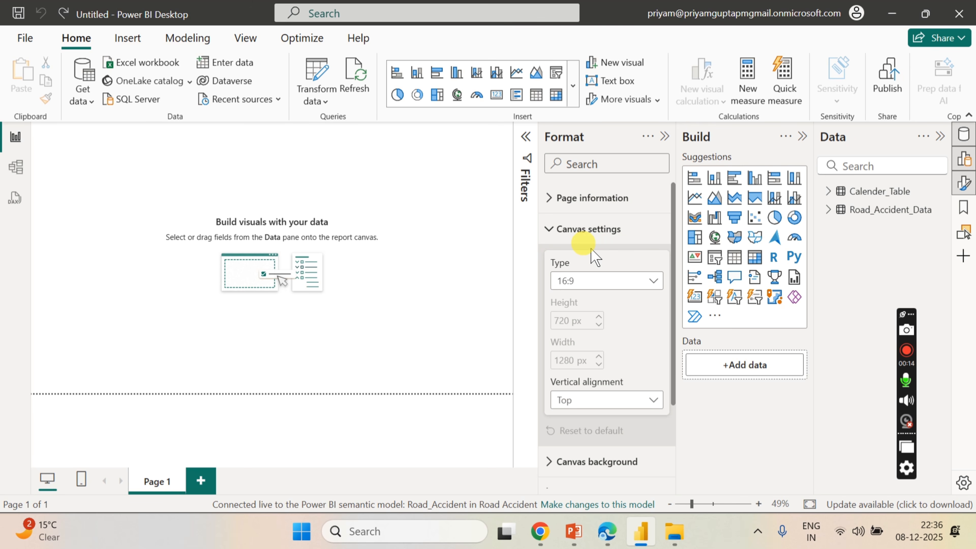
left_click(614, 401)
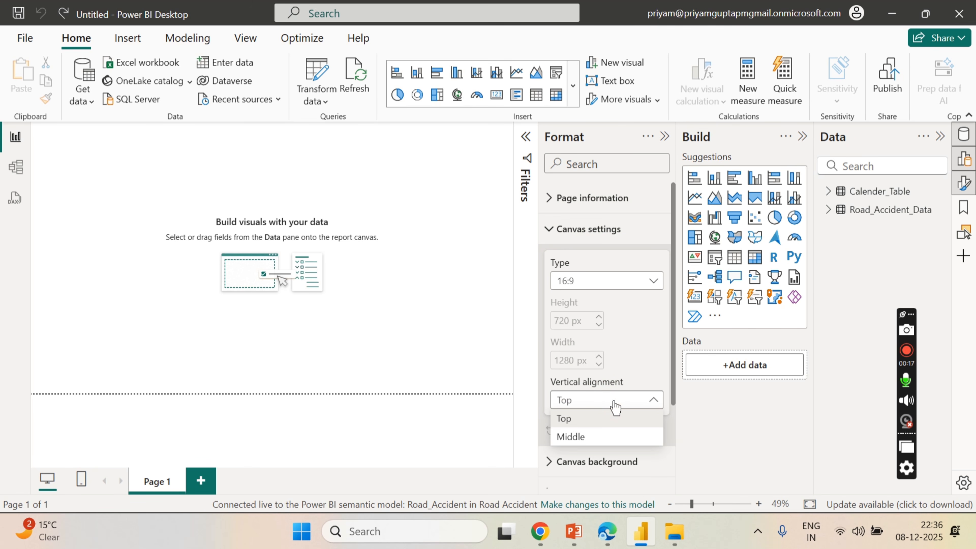
left_click(572, 437)
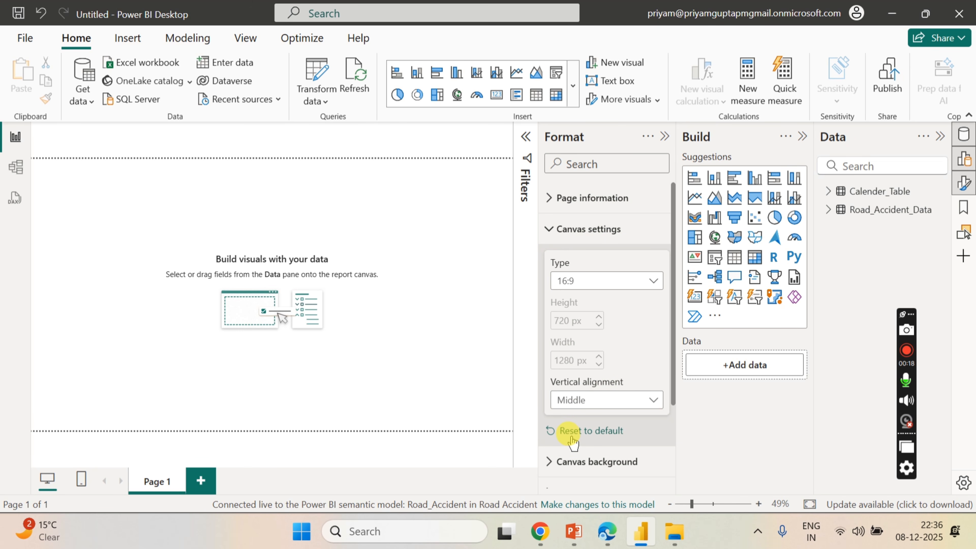
left_click(550, 228)
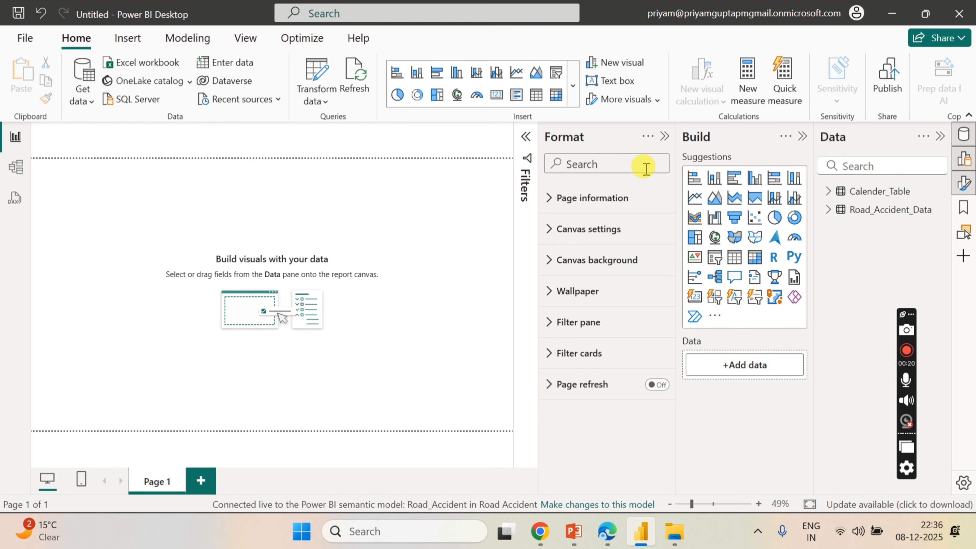
left_click(665, 138)
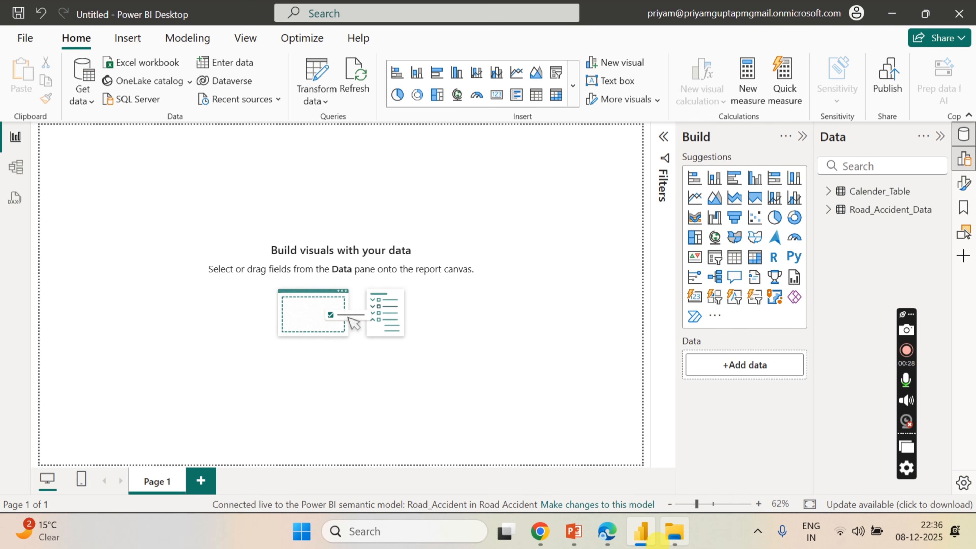
- Open the Background For Power BI Project presentation and examine the color variants of the dashboard background, including the orange one on slide 3
mouse_move(670, 530)
left_click(664, 465)
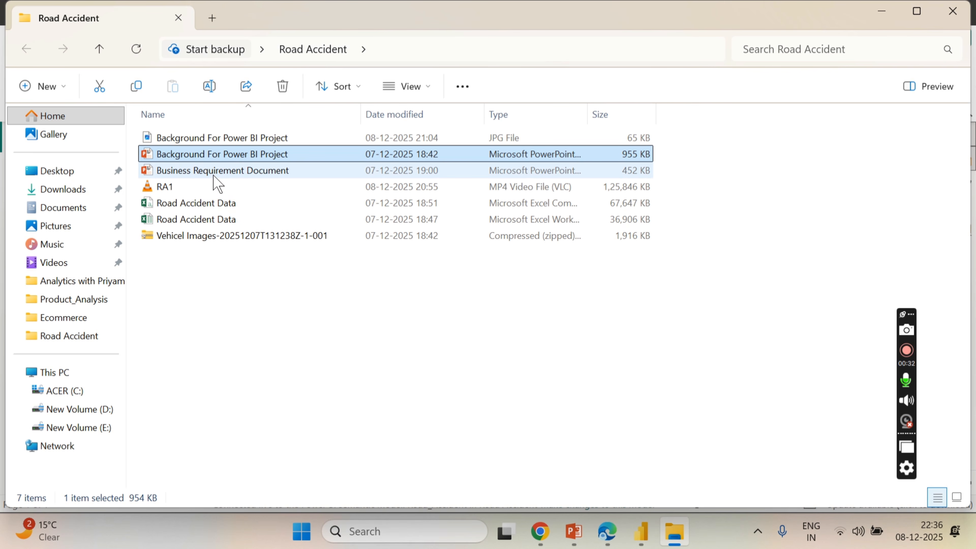
double_click(209, 154)
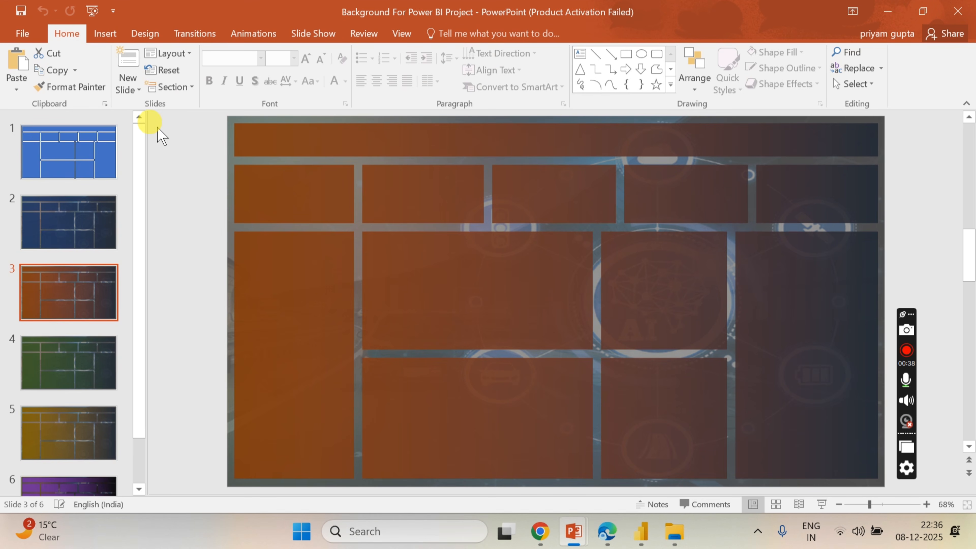
left_click(54, 171)
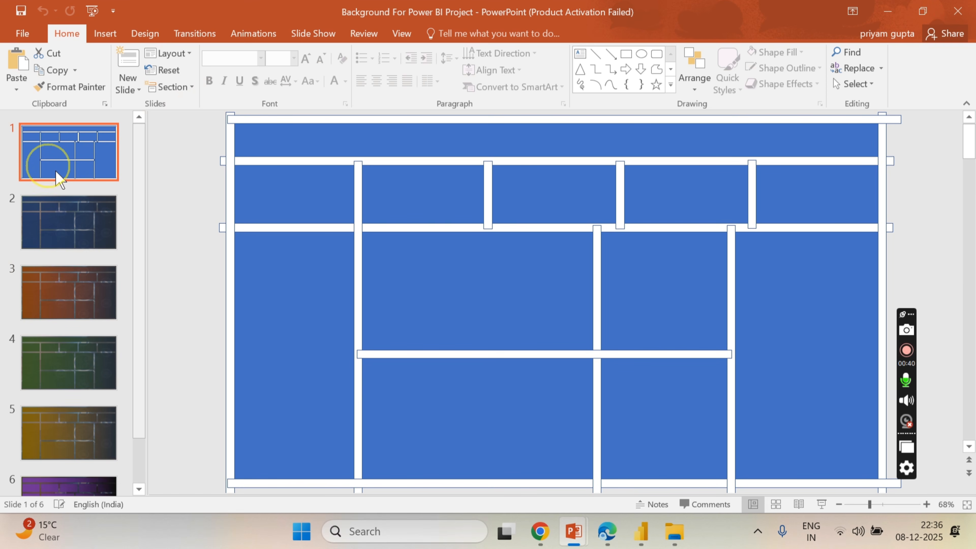
left_click(59, 209)
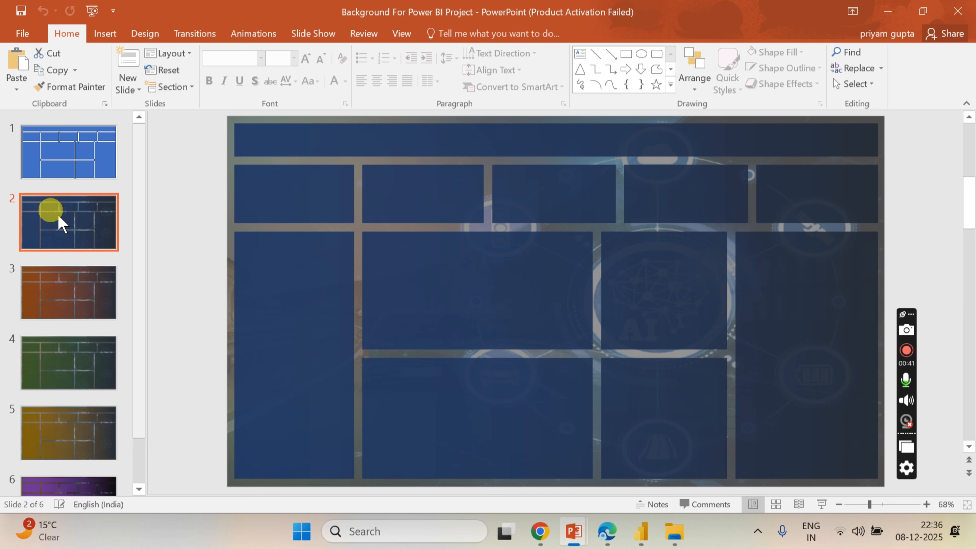
left_click(61, 284)
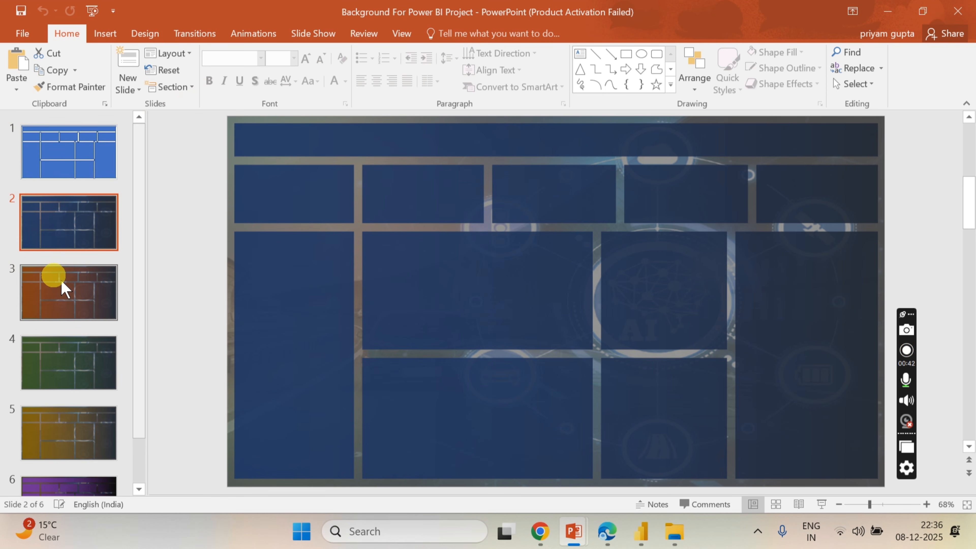
left_click(73, 204)
left_click(68, 282)
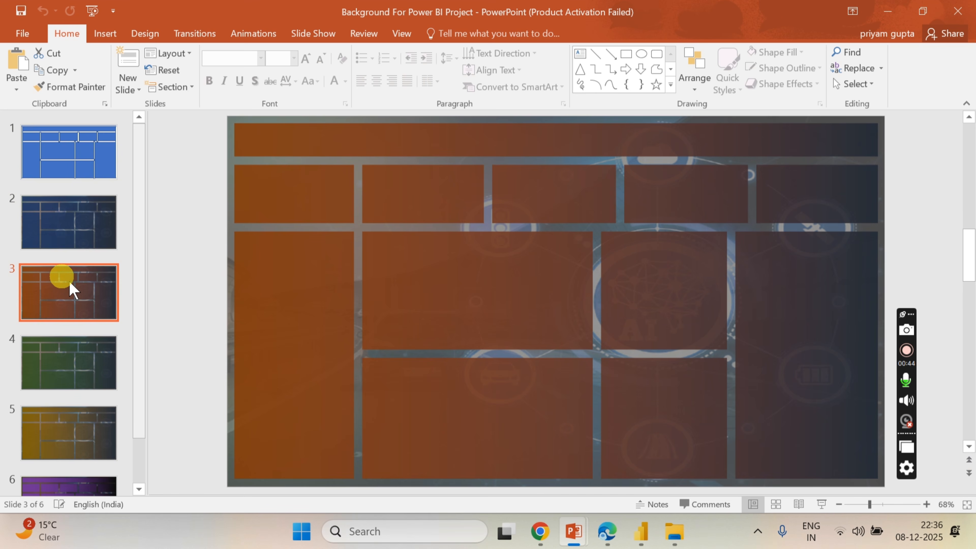
left_click(59, 402)
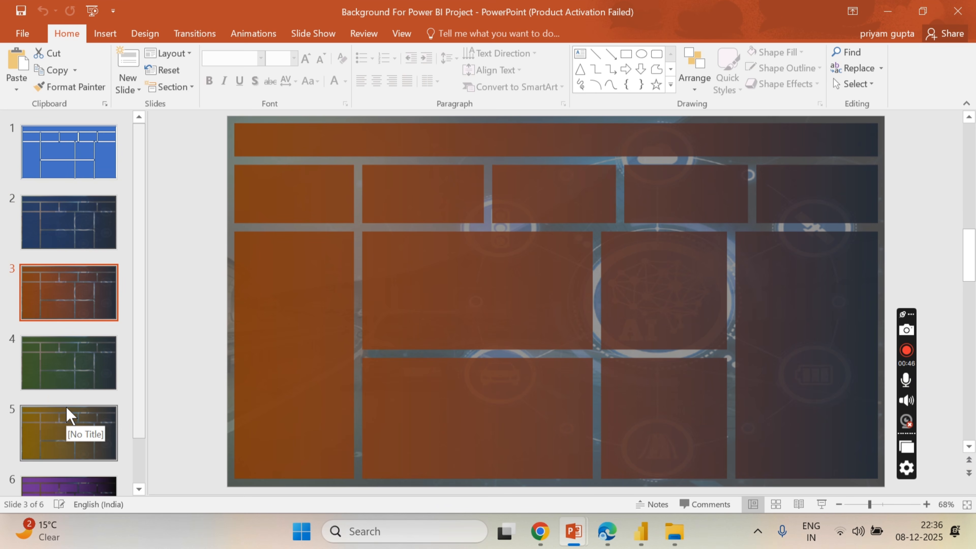
left_click(75, 279)
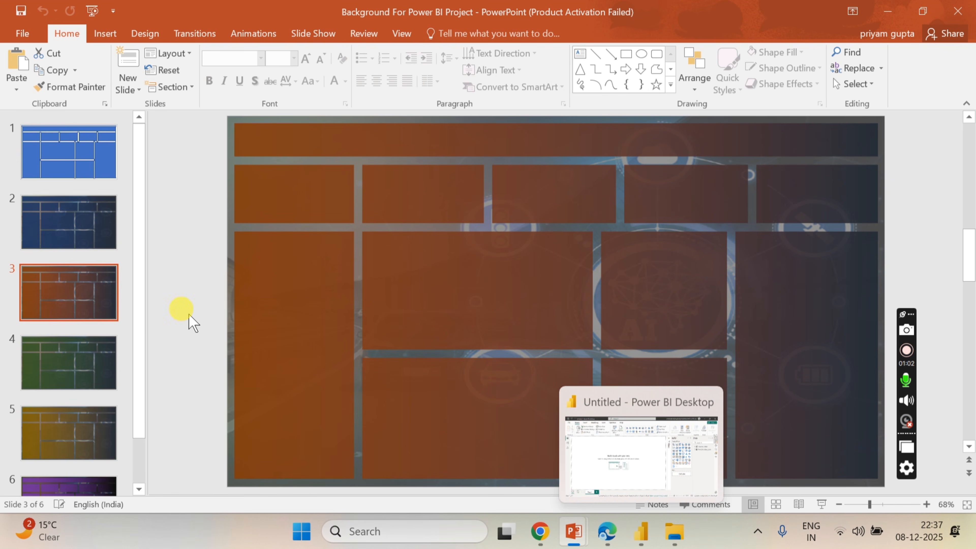
- Switch to Power BI Desktop, set the Background For Power BI Project image as the canvas background at 0% transparency and close the page formatting options
left_click(645, 532)
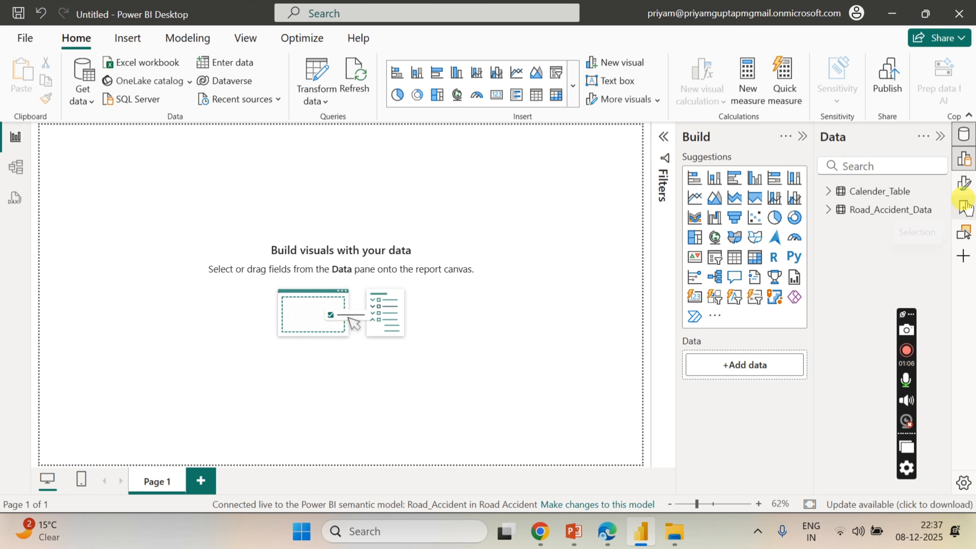
left_click(964, 183)
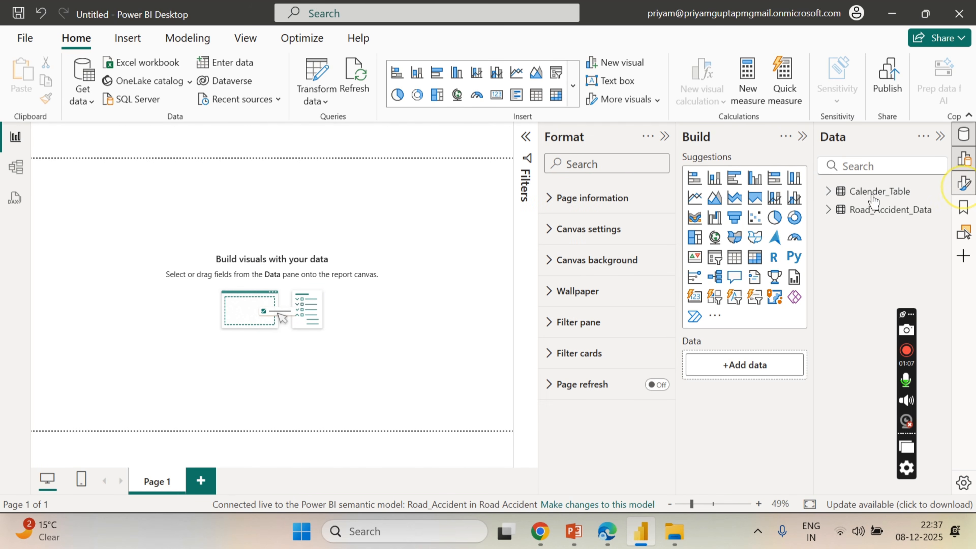
left_click(553, 261)
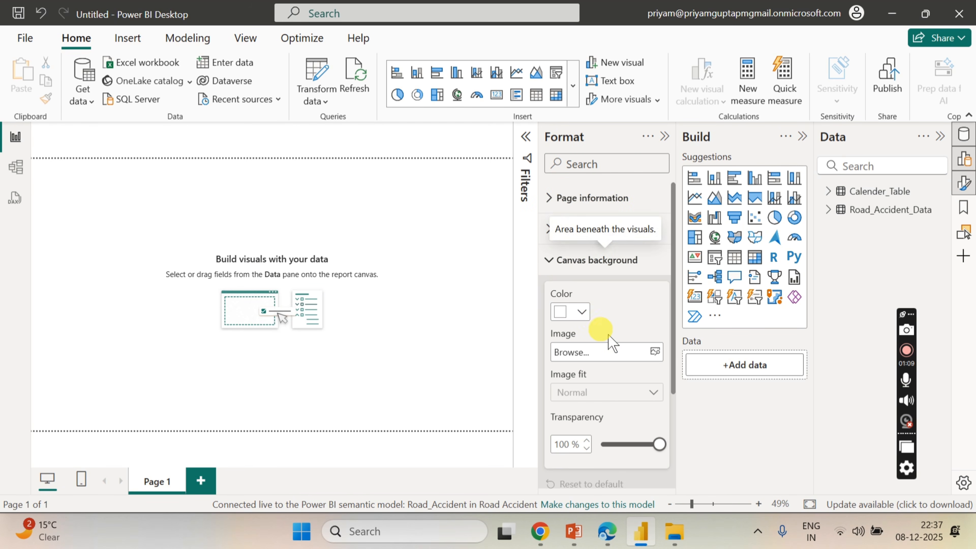
left_click(654, 352)
left_click(184, 154)
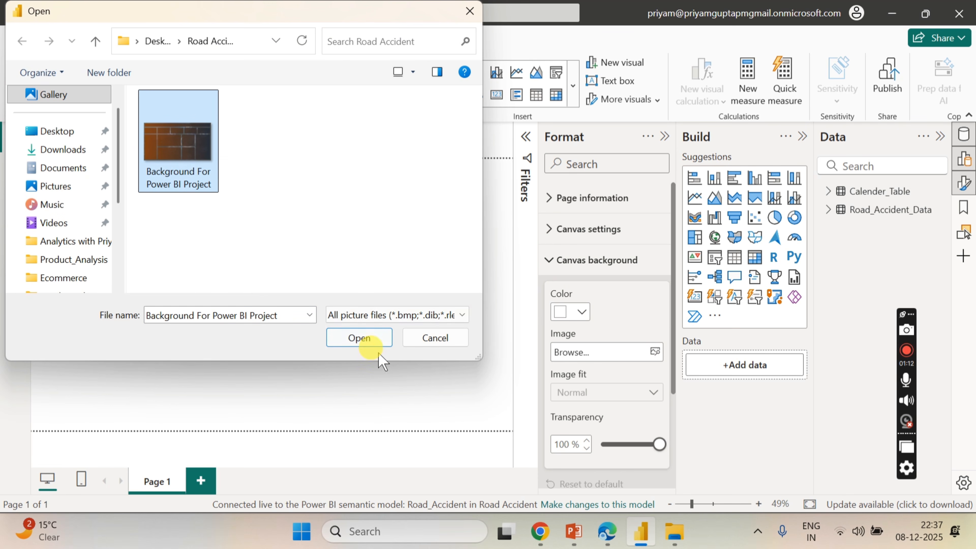
left_click(365, 341)
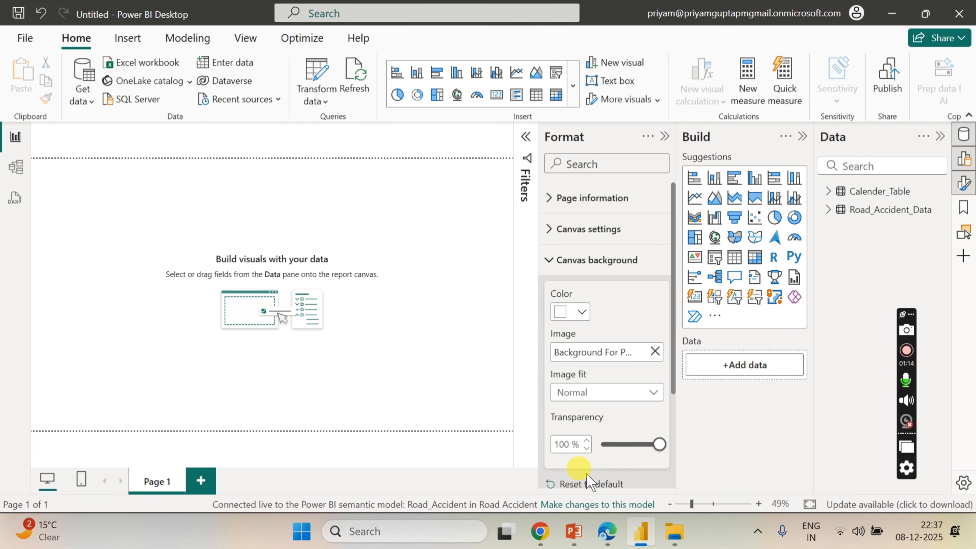
left_click_drag(659, 444, 588, 461)
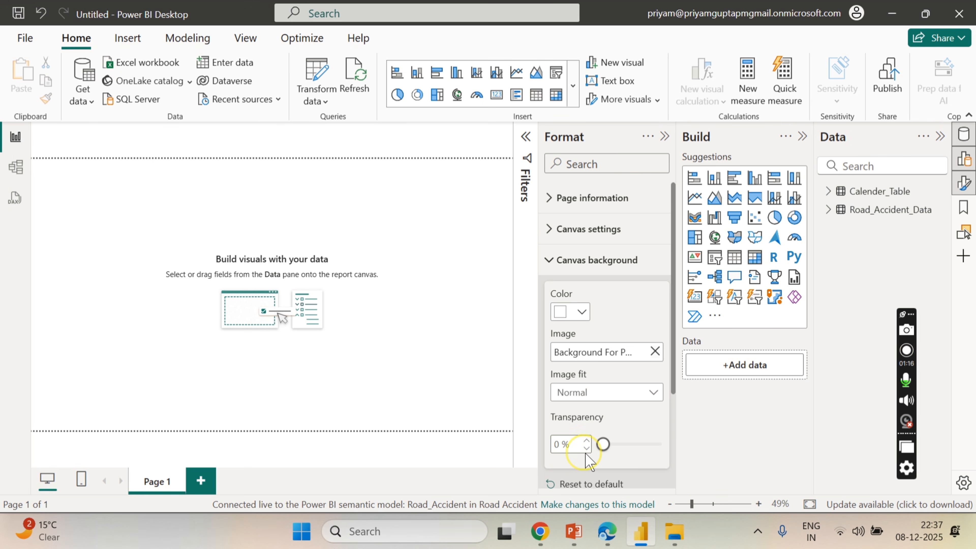
left_click(664, 136)
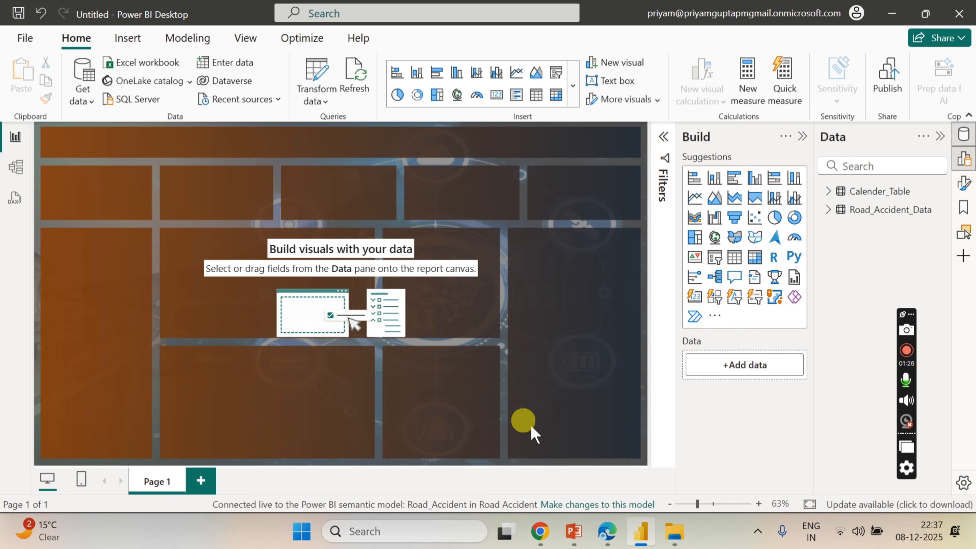
- Review the KPI requirements in the Business Requirement Document presentation and switch to the Road_Accident semantic model in the Edge browser
mouse_move(570, 531)
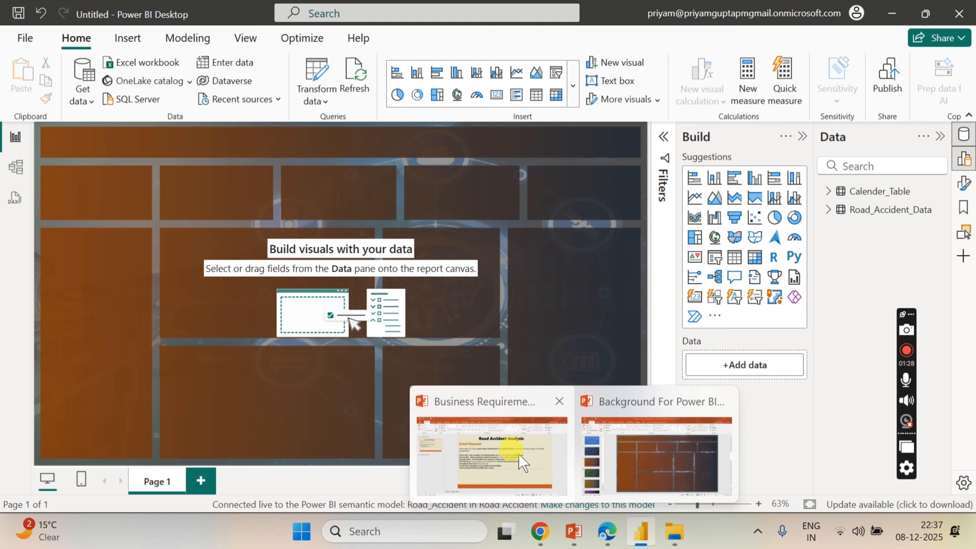
left_click(517, 461)
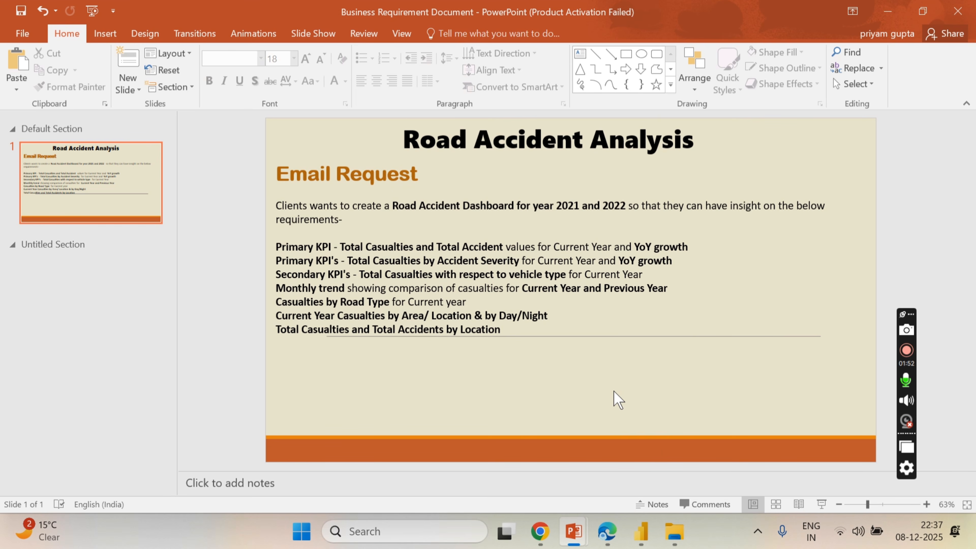
mouse_move(607, 532)
left_click(590, 459)
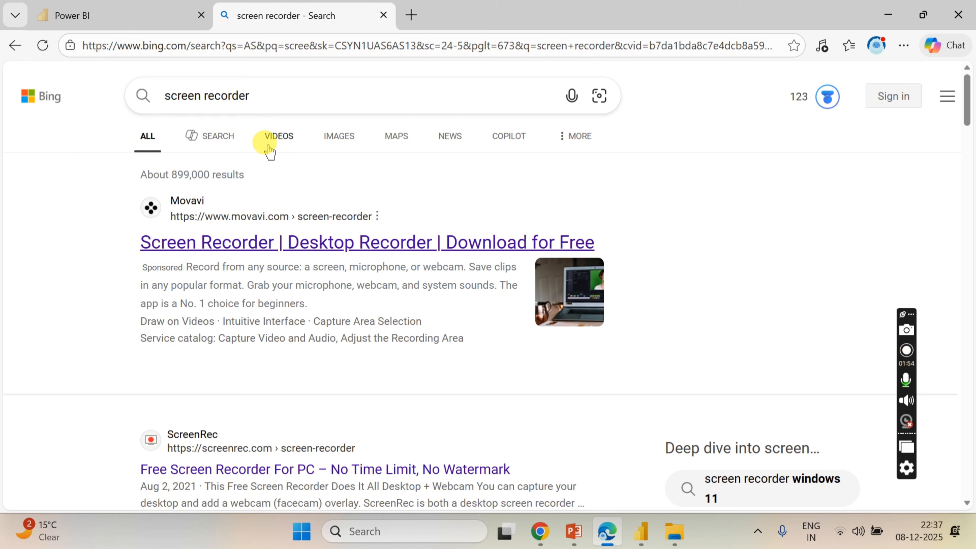
left_click(111, 15)
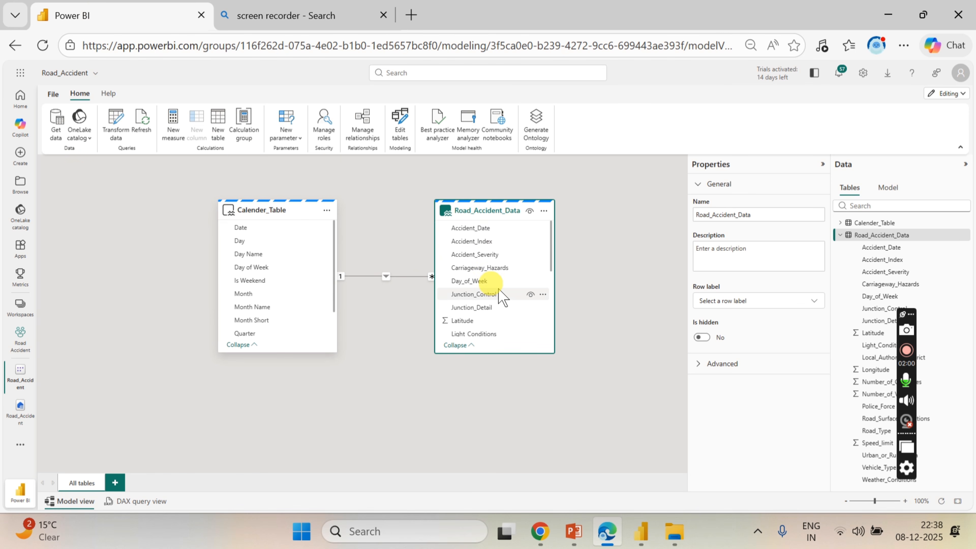
- Create a measure named CY Casualties in the Road_Accident_Data table and begin its formula with the TOTALYTD function
left_click(507, 229)
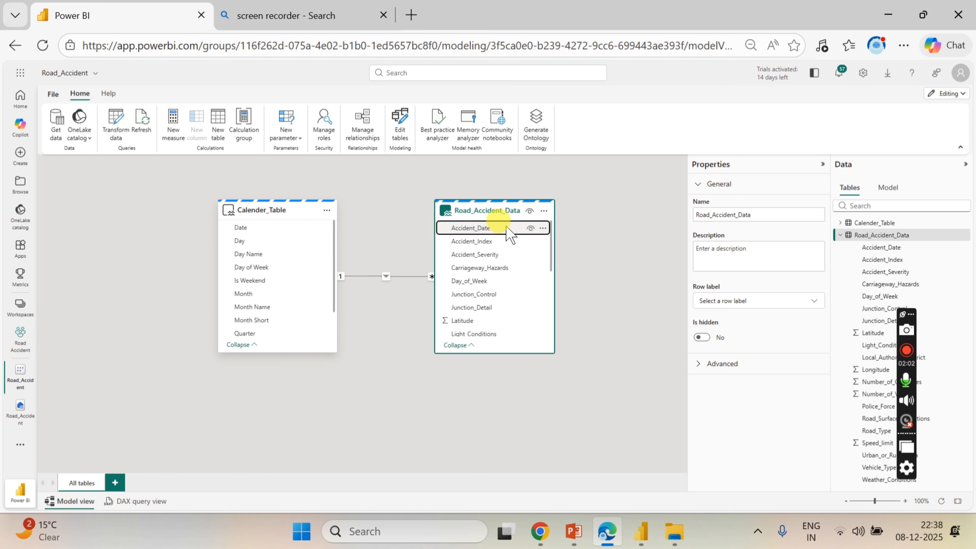
right_click(507, 227)
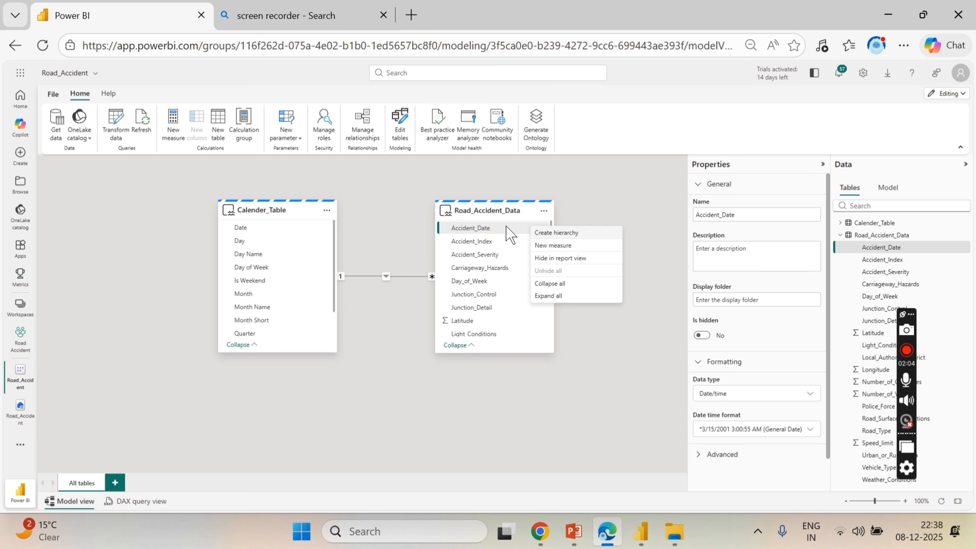
left_click(552, 253)
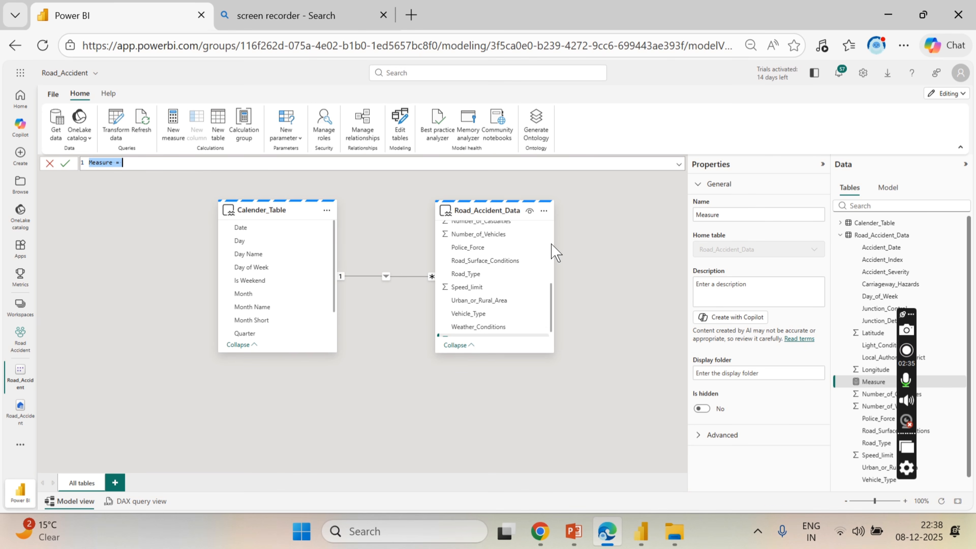
type("CY C")
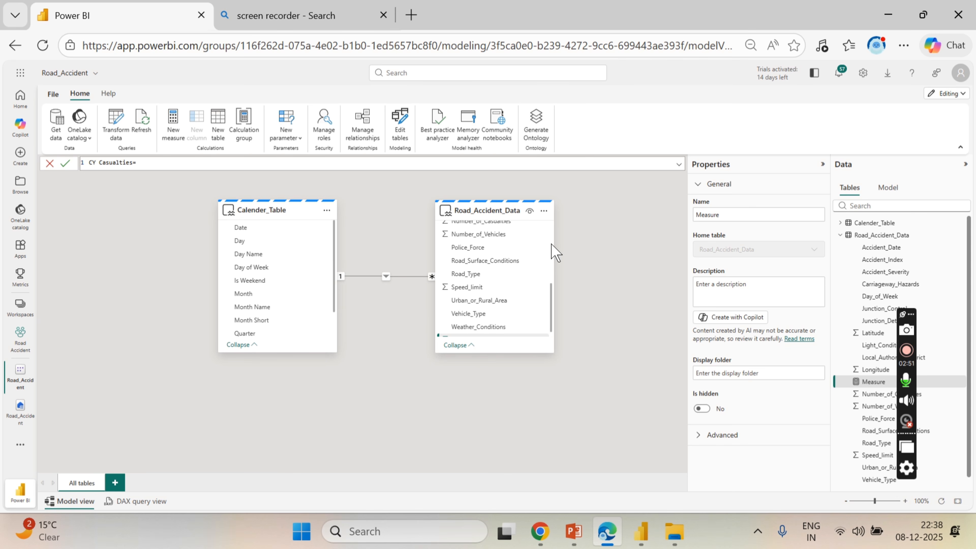
type("to")
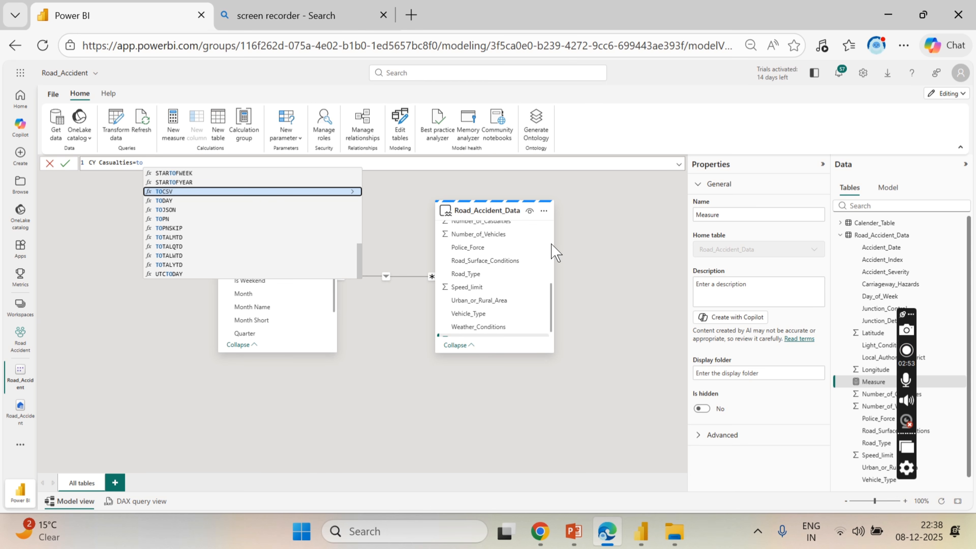
type("t")
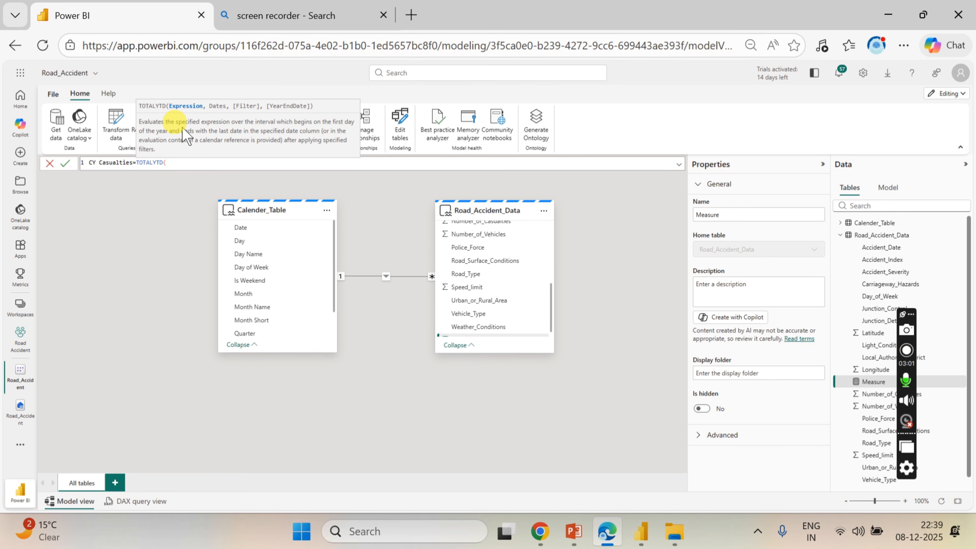
- Enter SUM(Road_Accident_Data[Number_of_Casualties]) as the expression argument of TOTALYTD in the CY Casualties formula
left_click(181, 159)
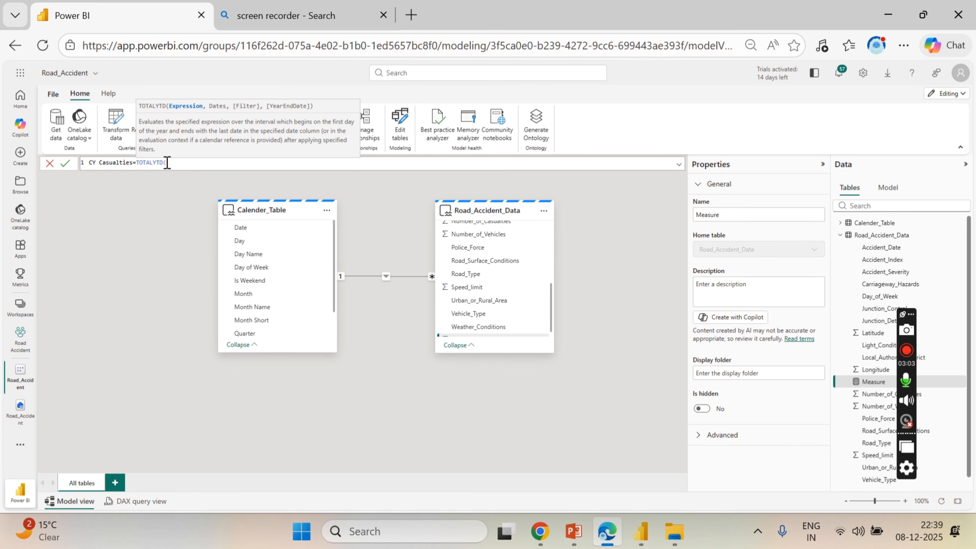
type("sum")
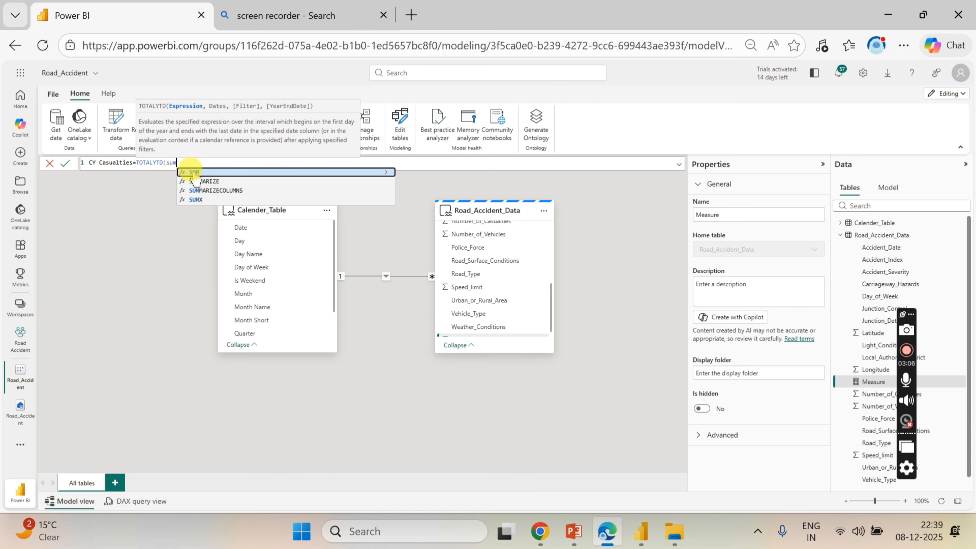
left_click(194, 172)
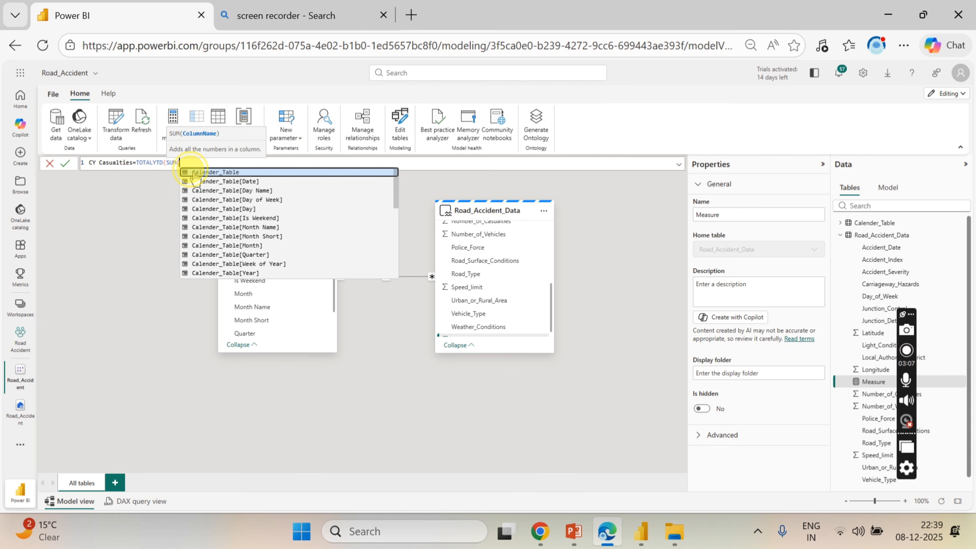
type("n")
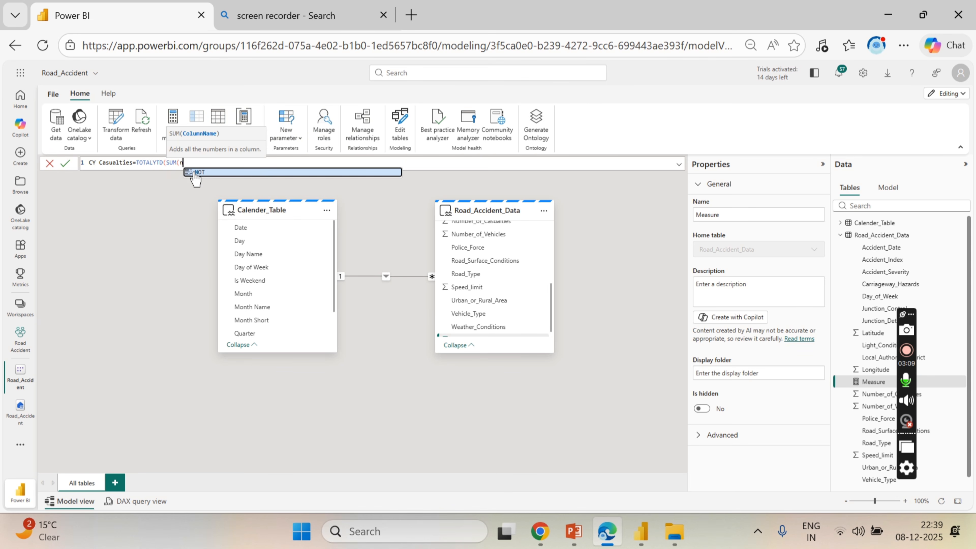
key("BackSpace")
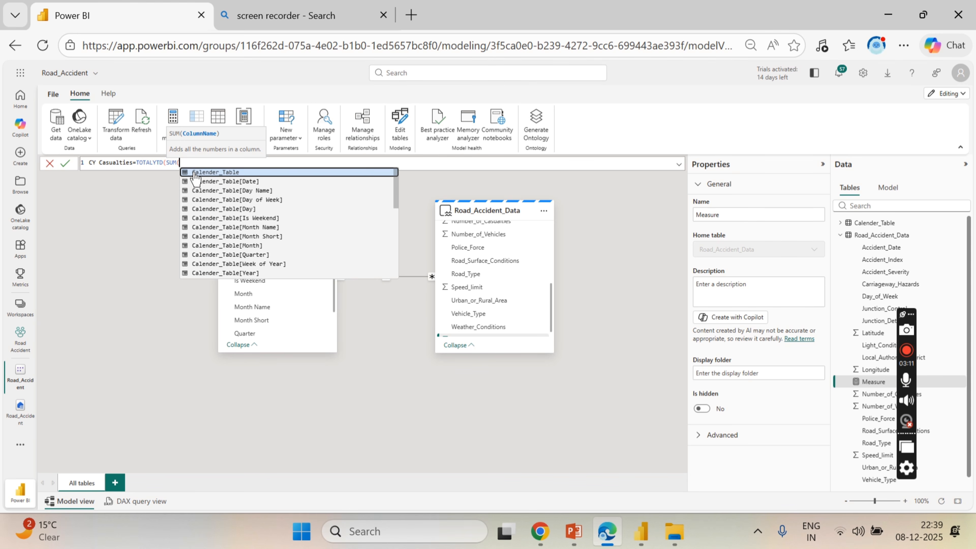
scroll(264, 230, "down", 5)
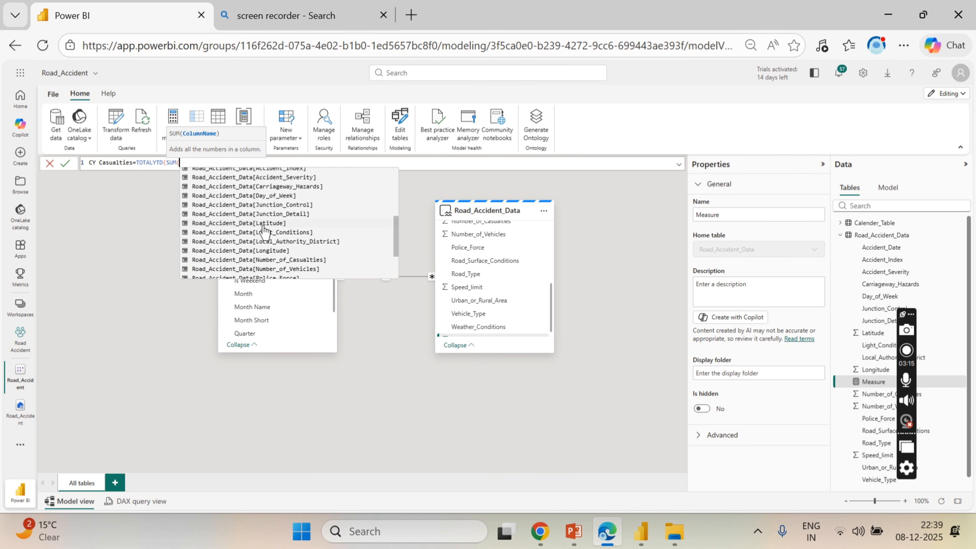
left_click(289, 259)
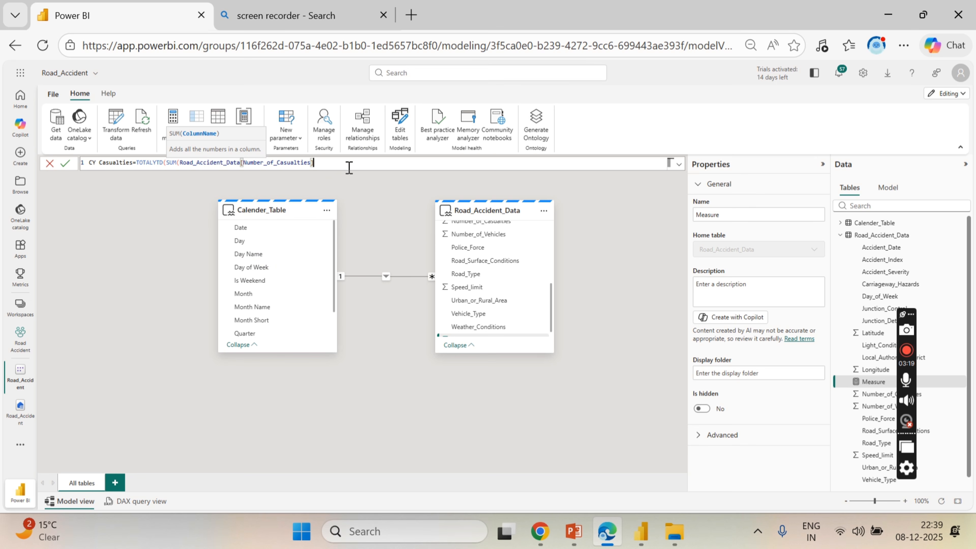
type("),")
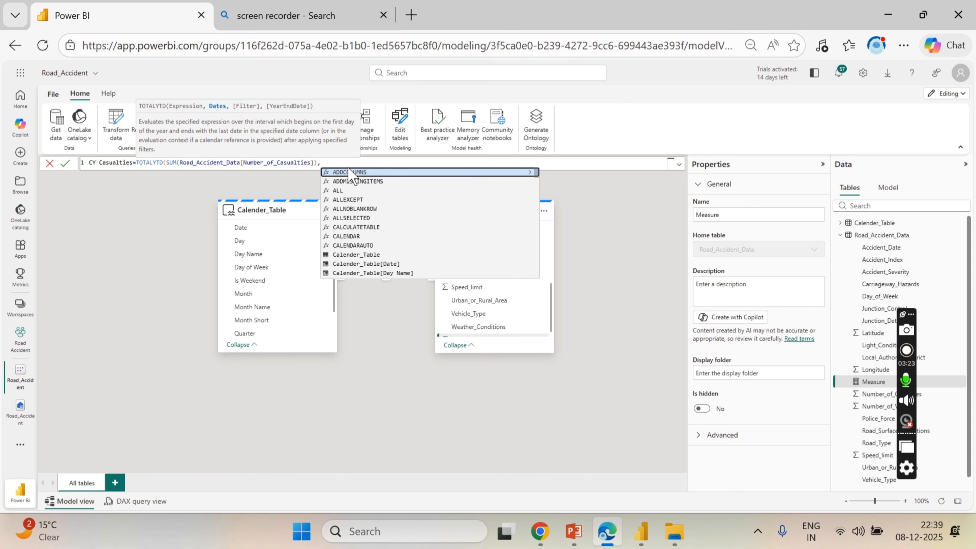
- Enter Calender_Table[Date] as the dates argument of the CY Casualties TOTALYTD formula, close it and commit the measure
type("dat")
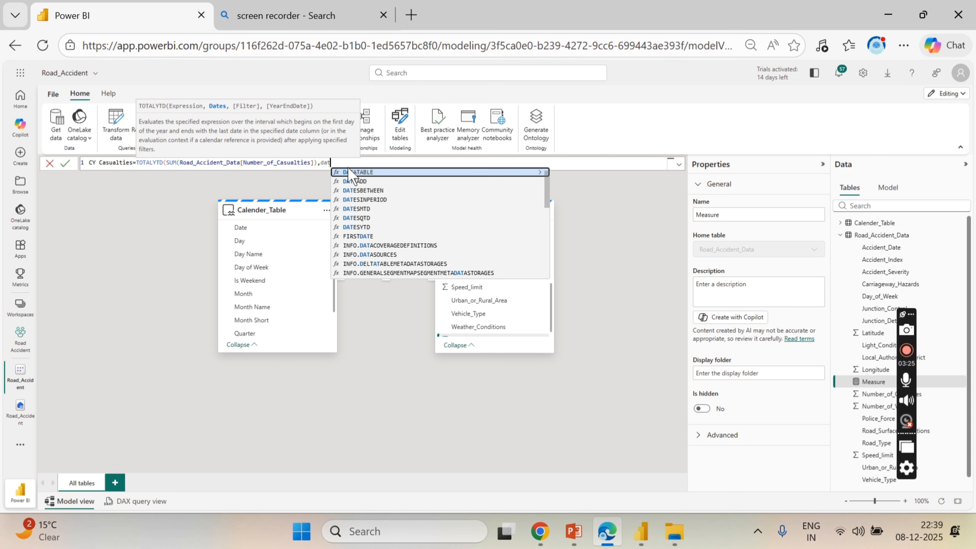
key("BackSpace")
key("BackSpace")
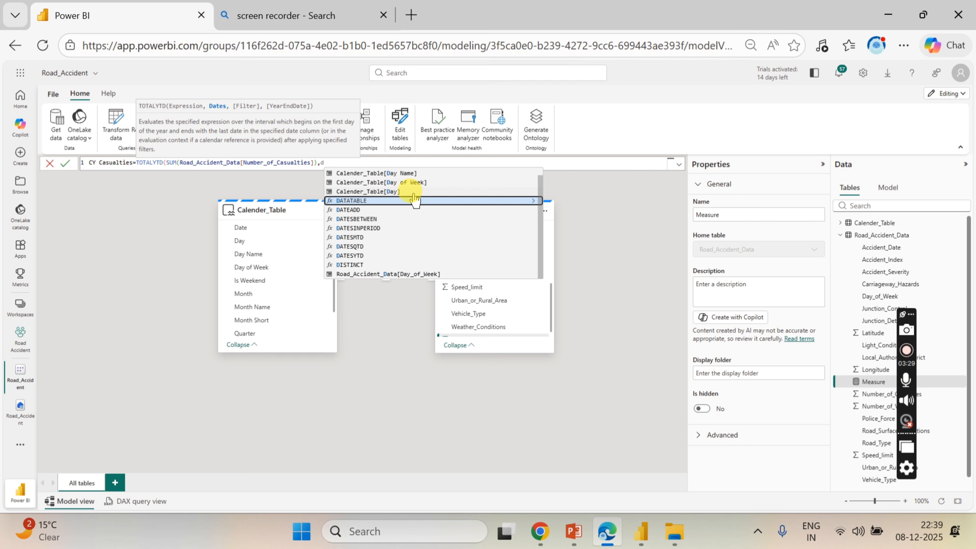
scroll(408, 192, "up", 1)
left_click(385, 173)
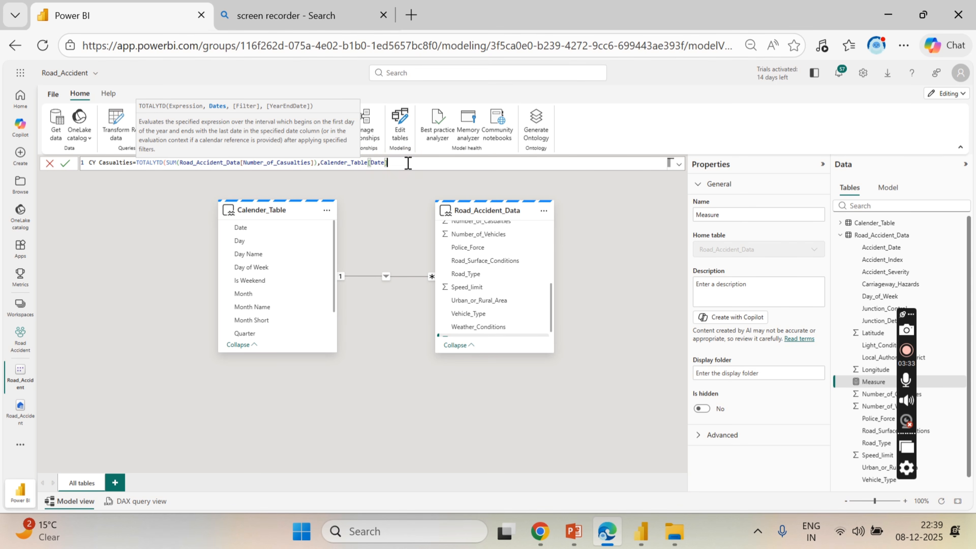
type(")")
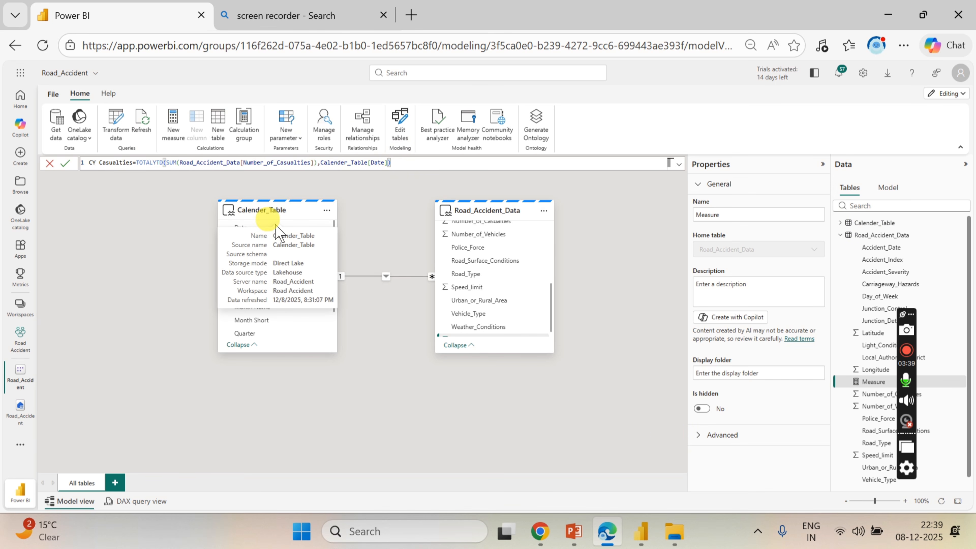
key("Return")
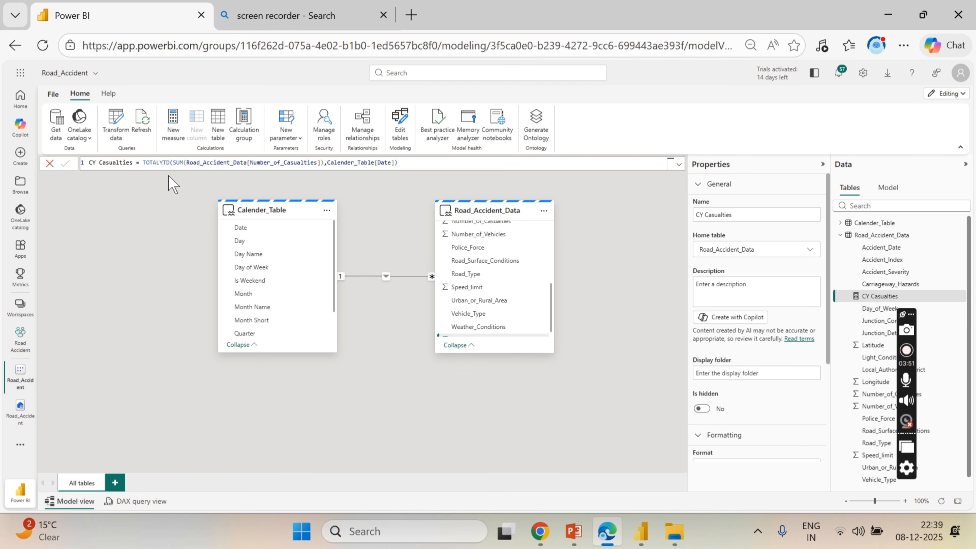
- Switch to Power BI Desktop, expand the Road_Accident_Data table and restore the default visuals in the visual gallery
mouse_move(636, 539)
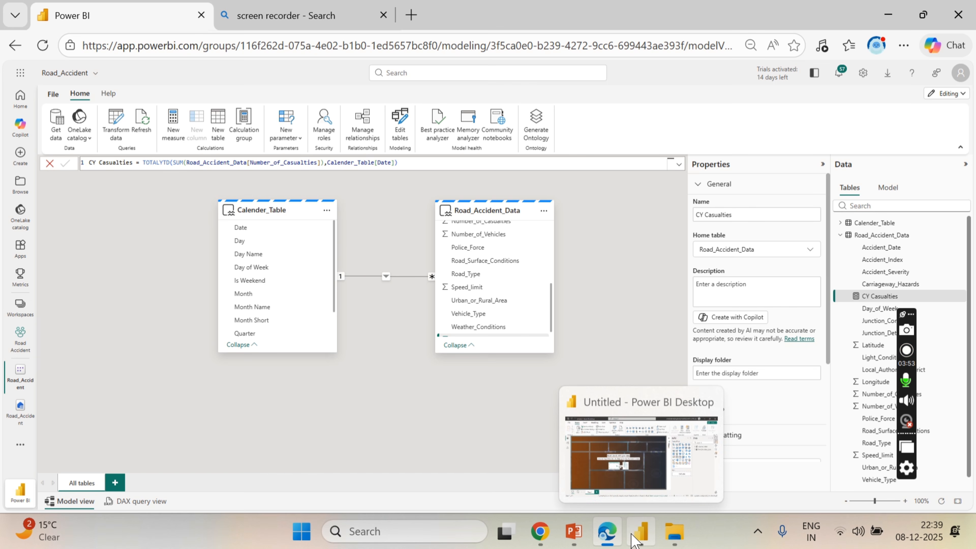
left_click(634, 534)
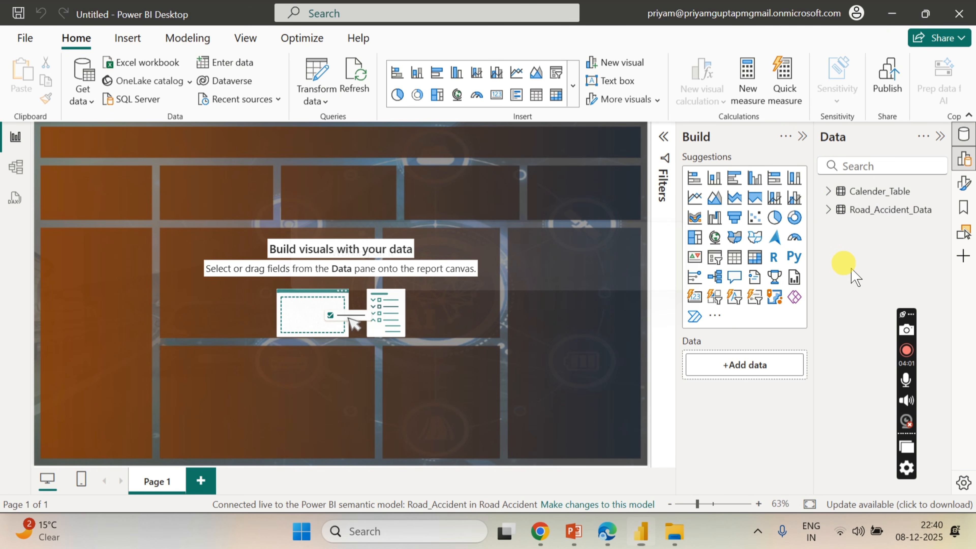
left_click(827, 211)
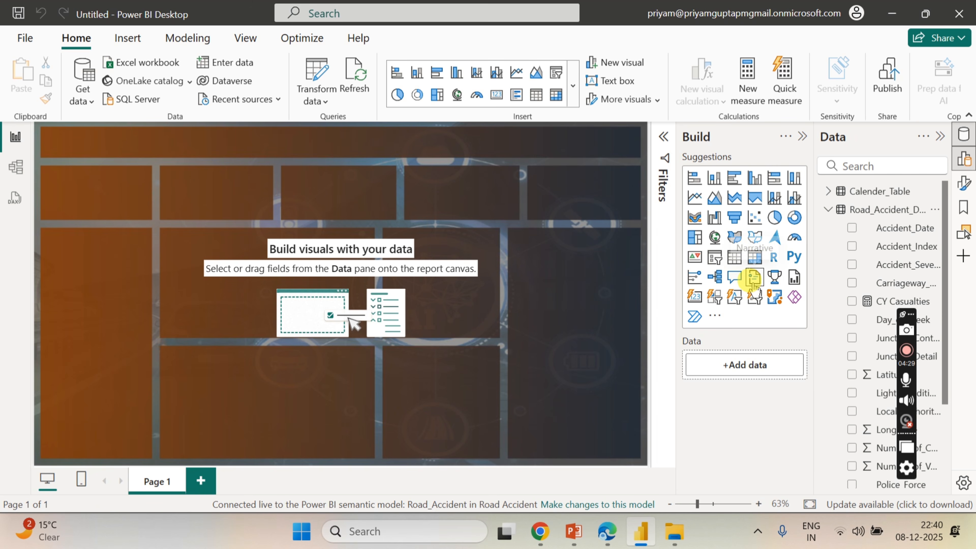
left_click(714, 315)
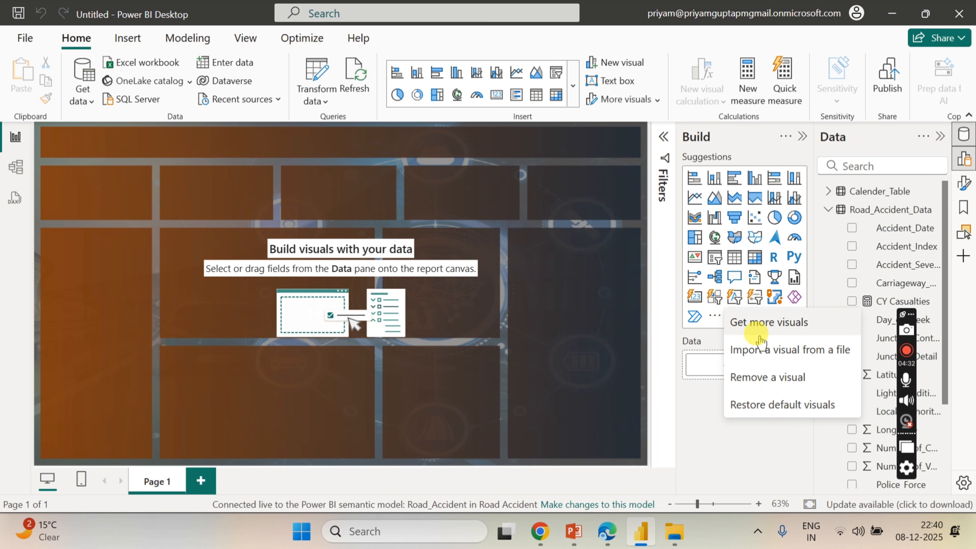
left_click(767, 404)
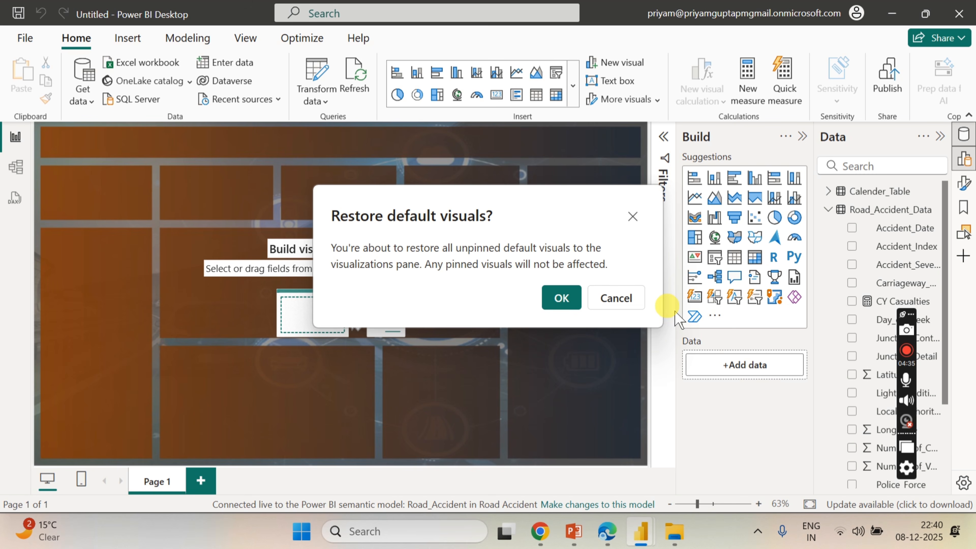
left_click(562, 298)
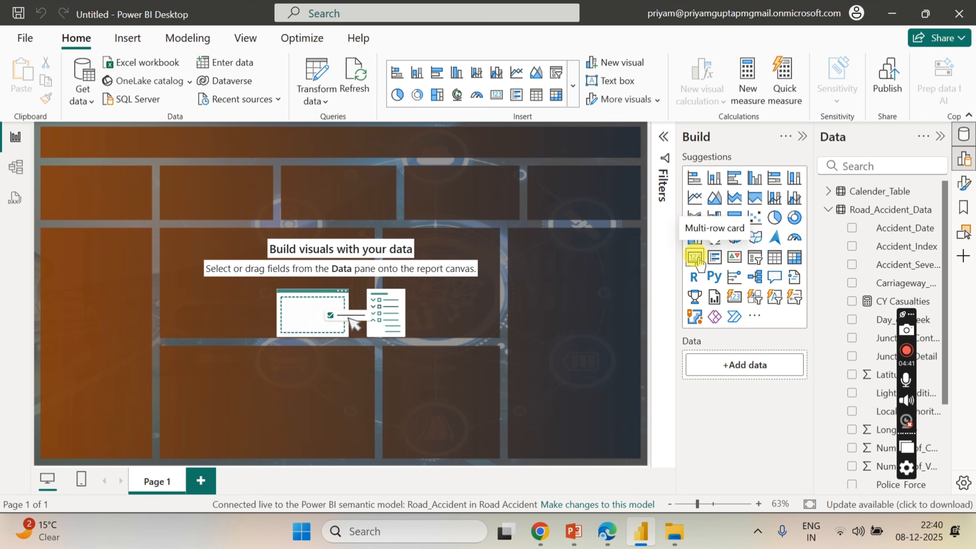
- Add a card visual showing CY Casualties and resize it to about 279 wide by 133 high over the first KPI box
left_click(694, 258)
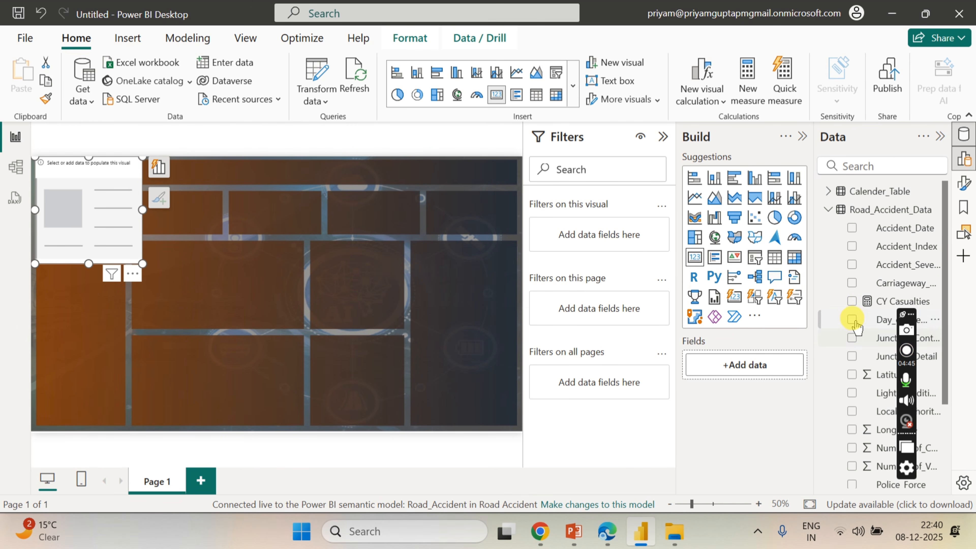
left_click(852, 301)
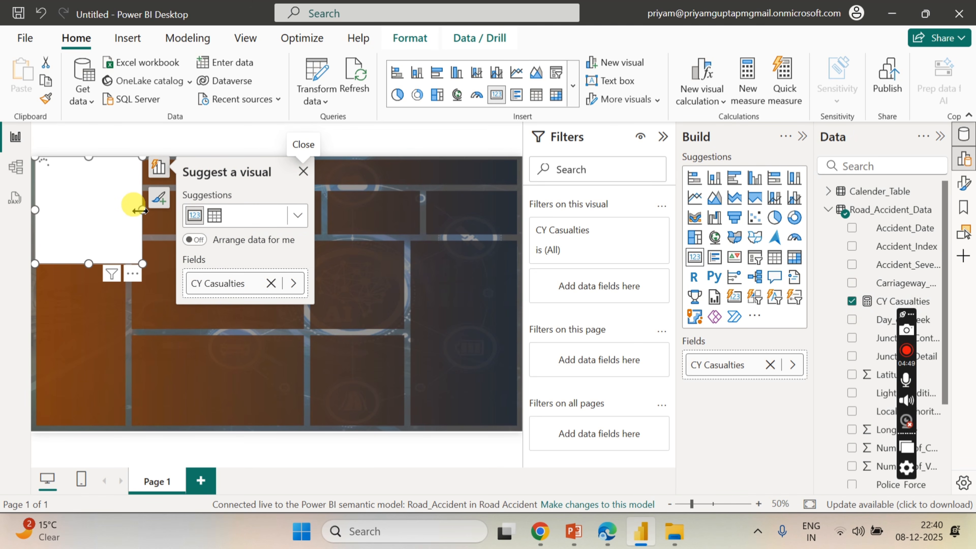
left_click_drag(142, 209, 216, 218)
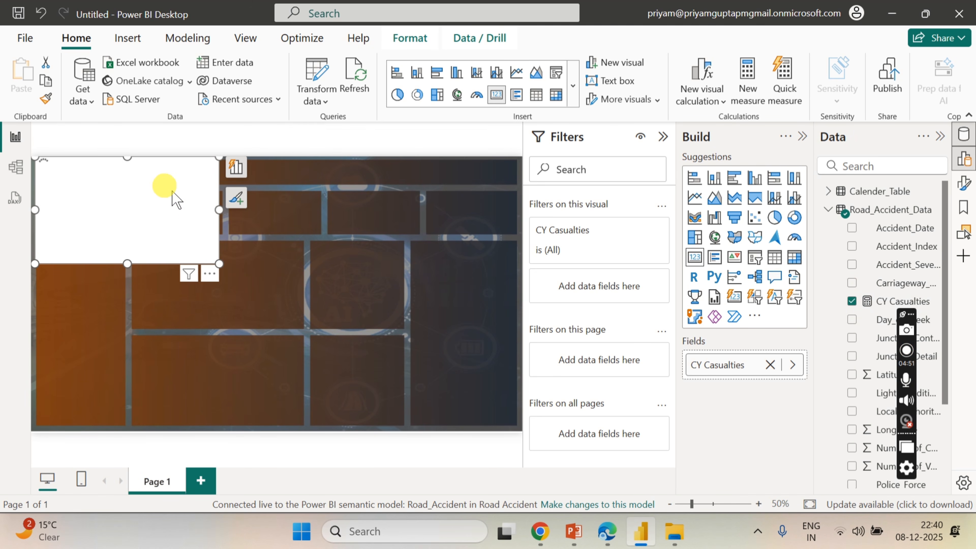
left_click_drag(130, 159, 131, 191)
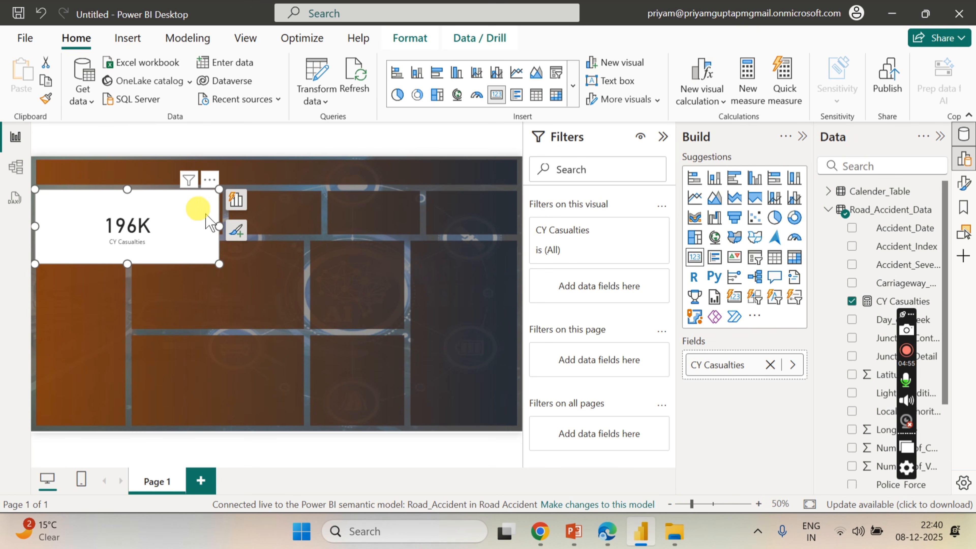
left_click_drag(218, 227, 140, 227)
left_click_drag(88, 263, 88, 240)
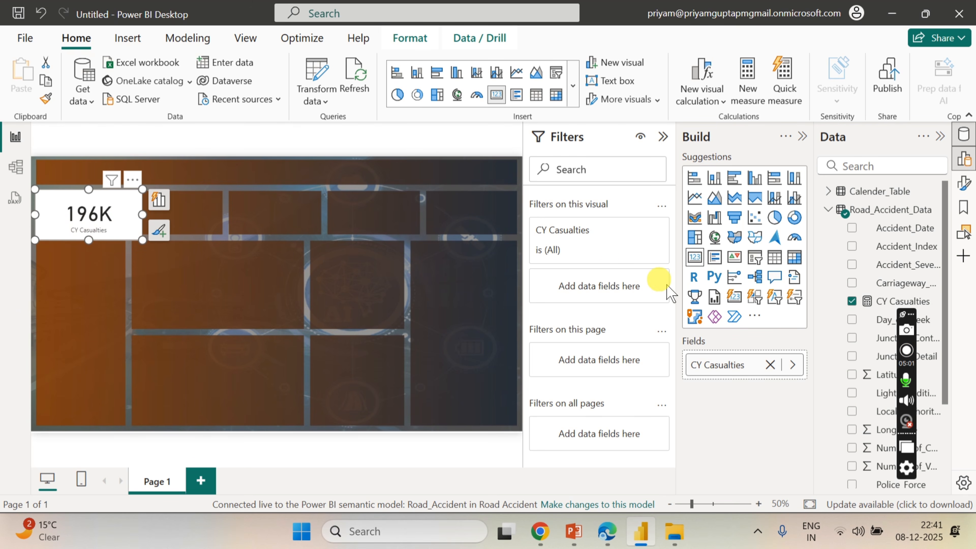
- Set the CY Casualties card's callout value font to Segoe UI Bold at size 30
left_click(962, 183)
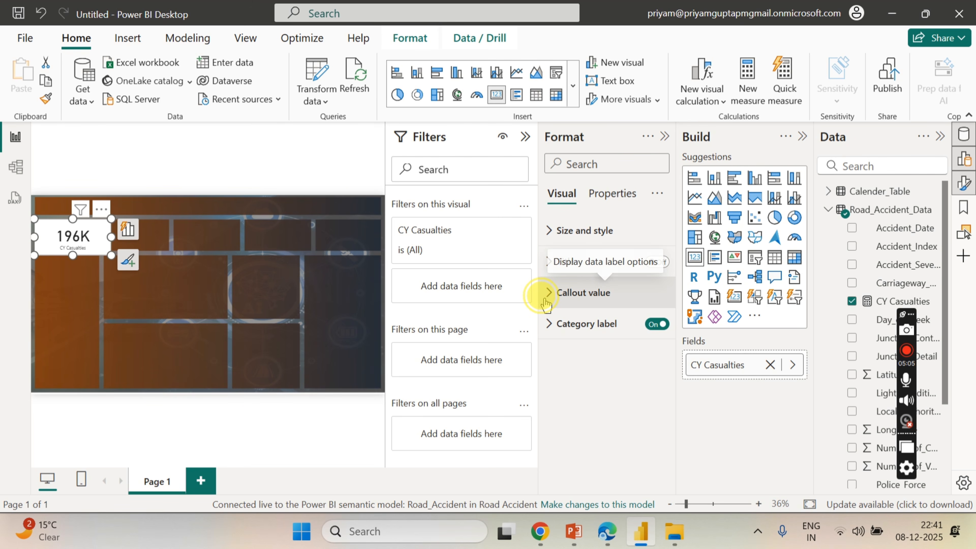
left_click(555, 292)
left_click(641, 348)
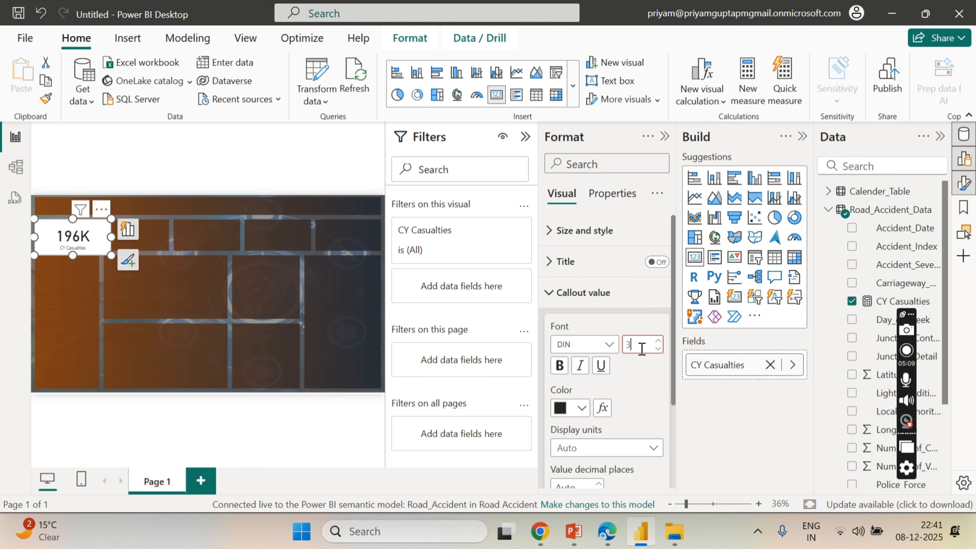
left_click(610, 346)
left_click(610, 345)
scroll(588, 279, "down", 4)
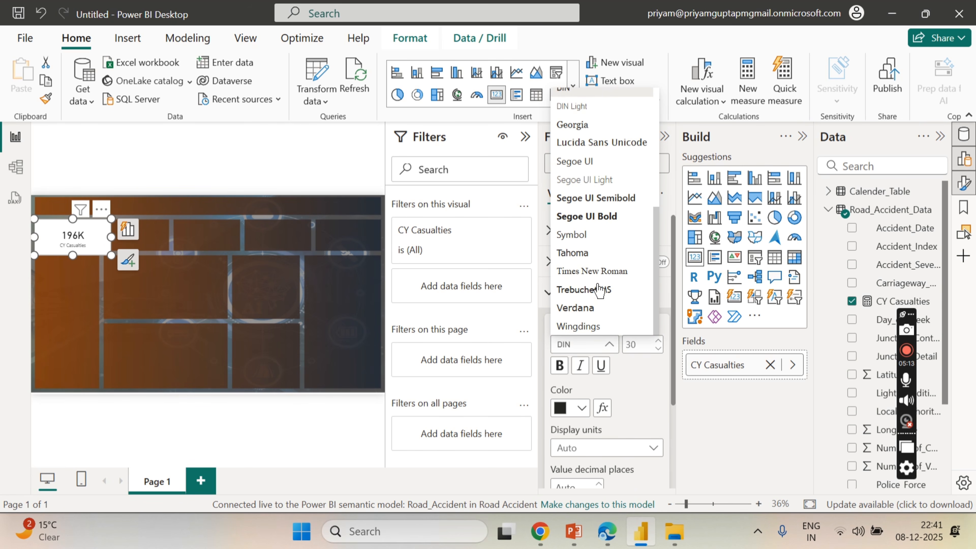
left_click(576, 215)
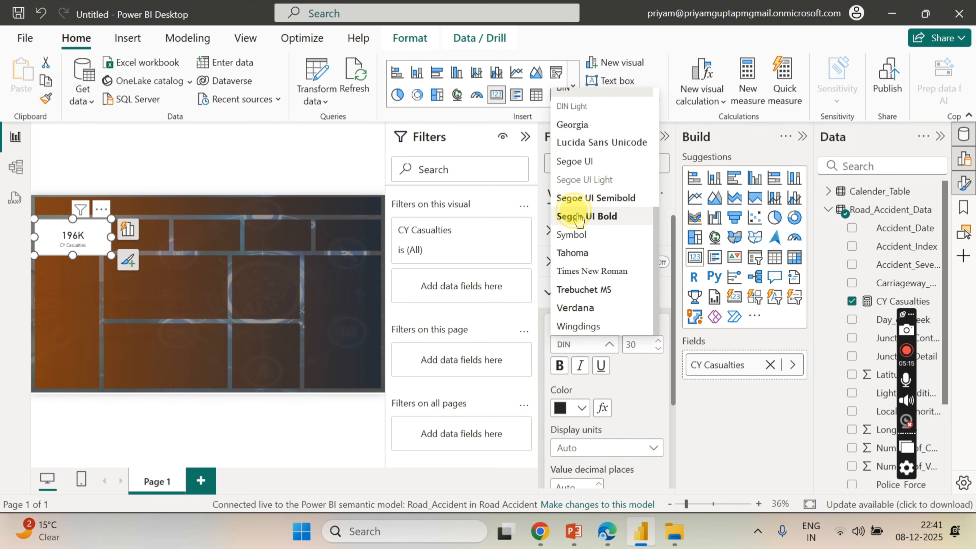
left_click(630, 360)
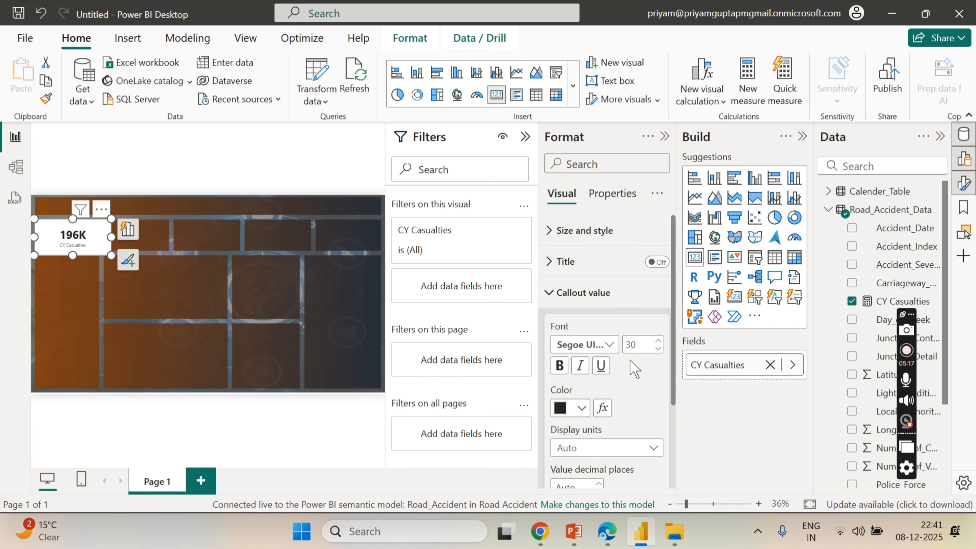
left_click(632, 373)
- Set the card's callout value to 1 decimal place and turn off its category label
scroll(632, 376, "down", 3)
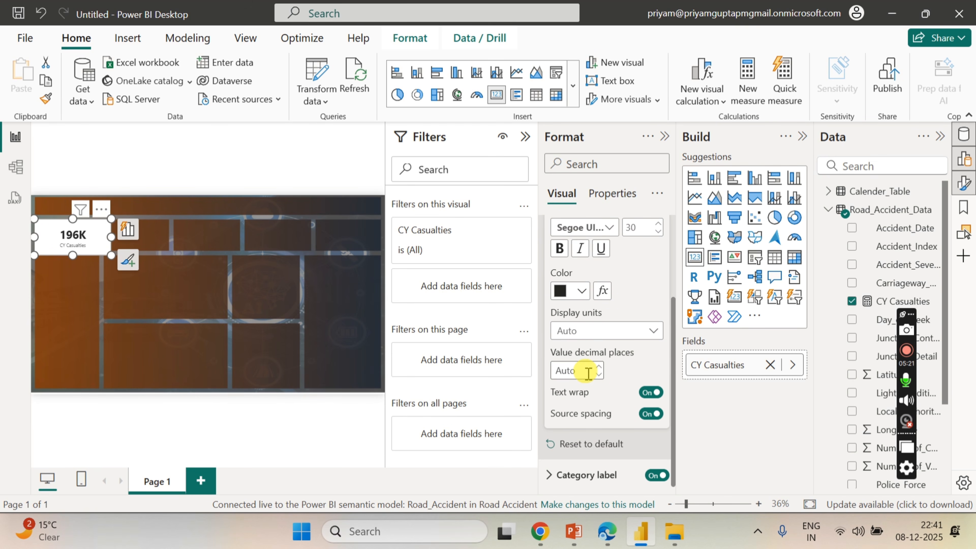
left_click(582, 372)
type("1")
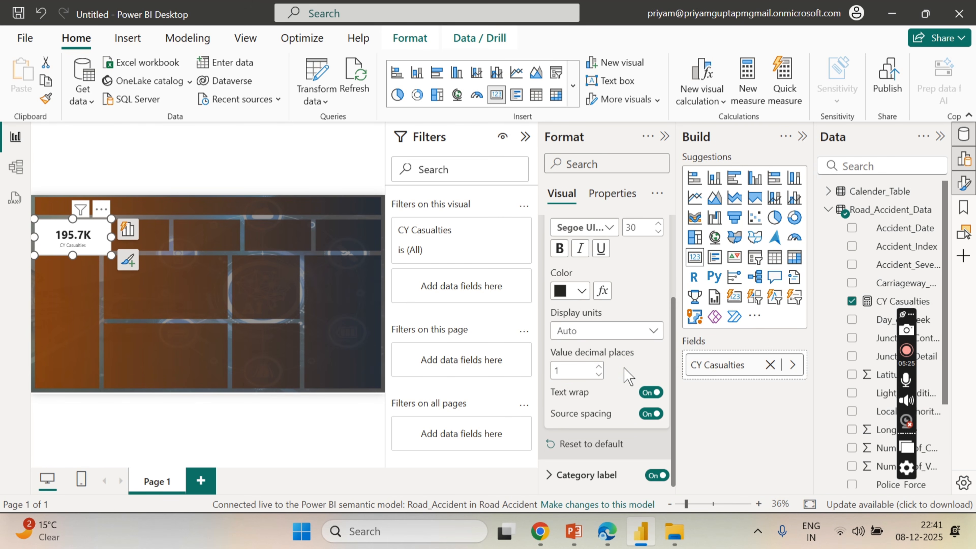
scroll(628, 377, "down", 1)
left_click(566, 469)
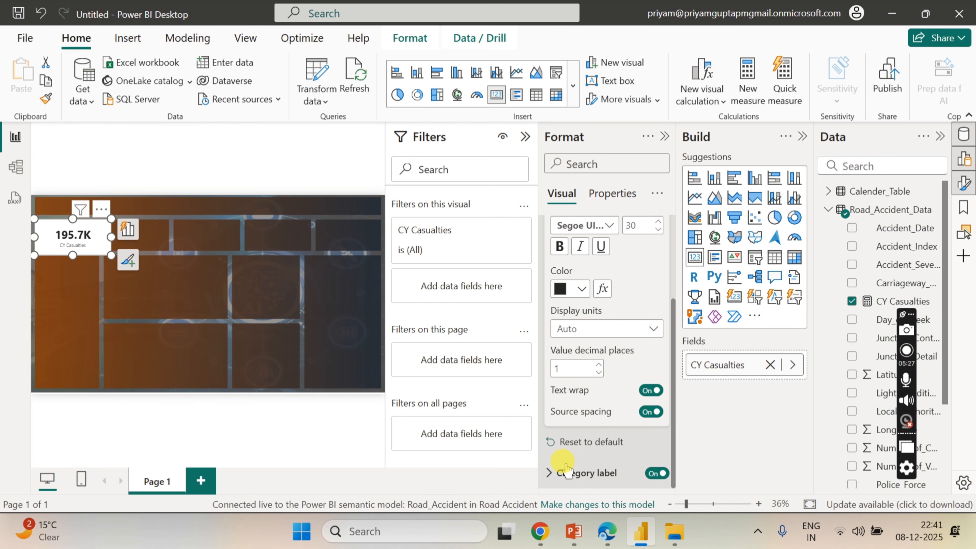
left_click(570, 470)
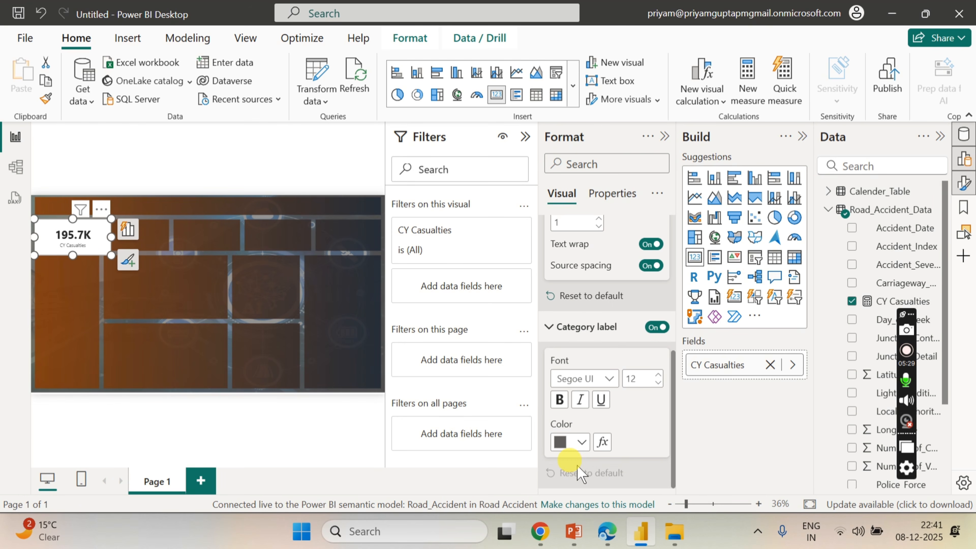
left_click(659, 327)
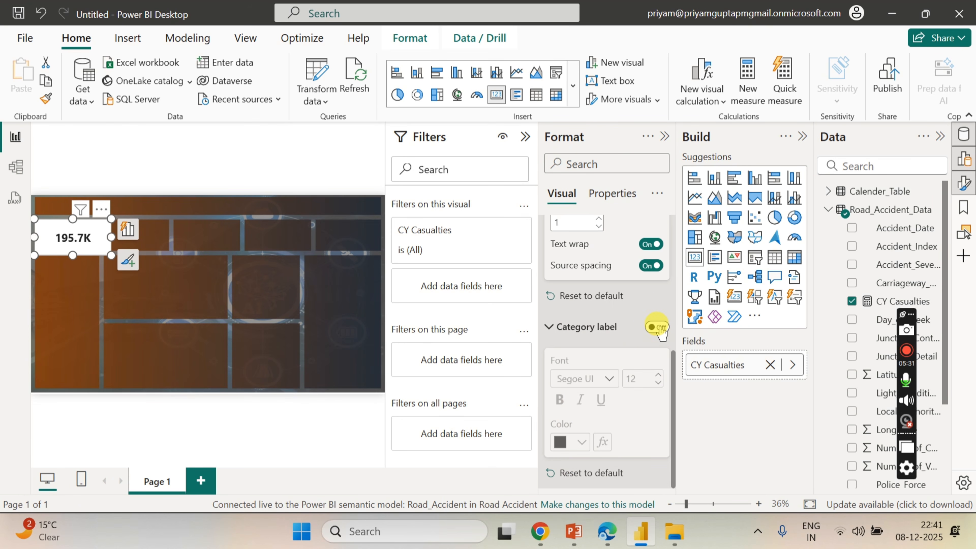
- Turn off the background of the CY Casualties card in its size and style settings
scroll(622, 336, "up", 3)
scroll(621, 335, "up", 5)
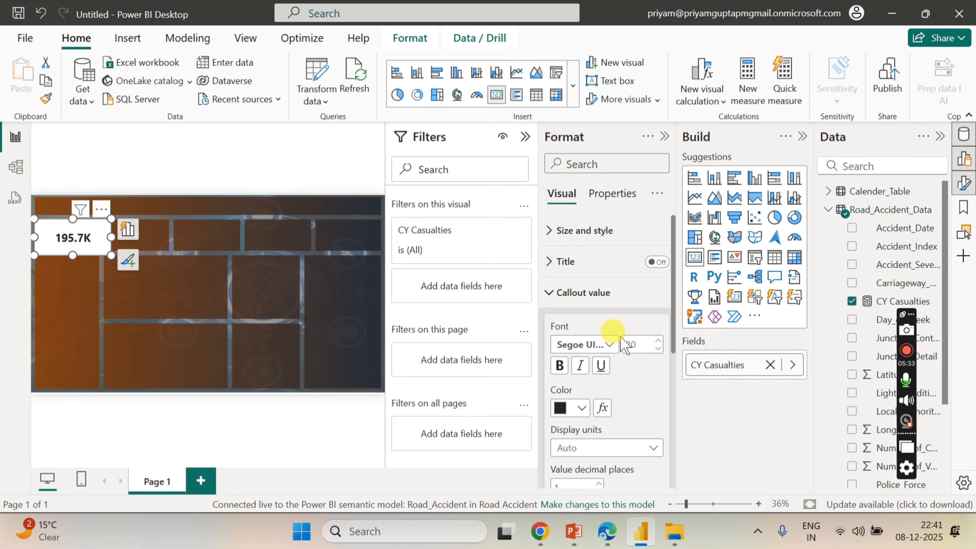
left_click(557, 294)
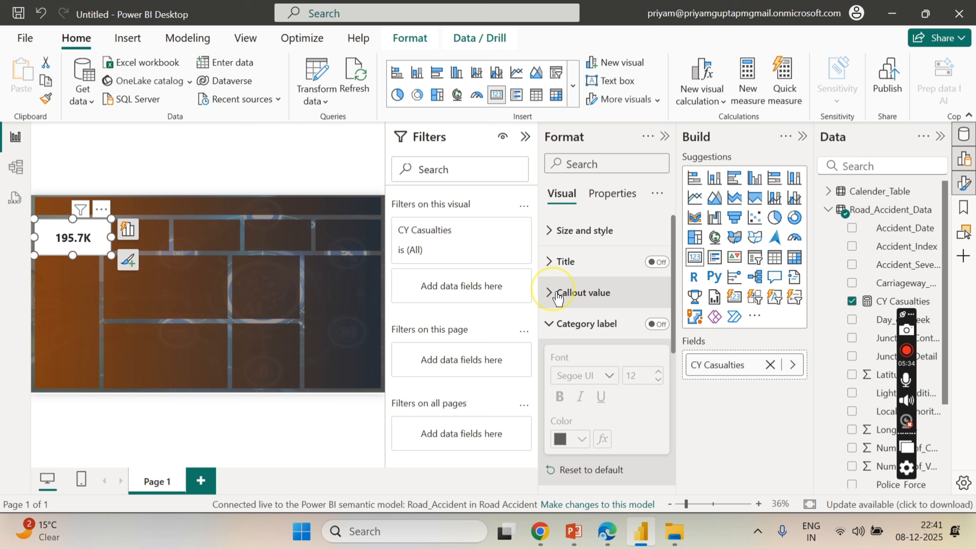
left_click(553, 230)
scroll(621, 424, "down", 5)
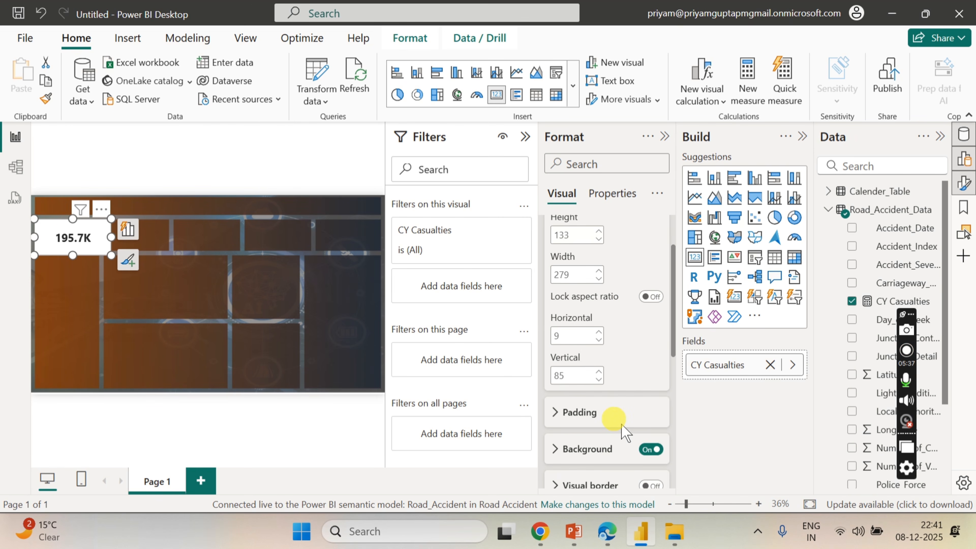
left_click(650, 287)
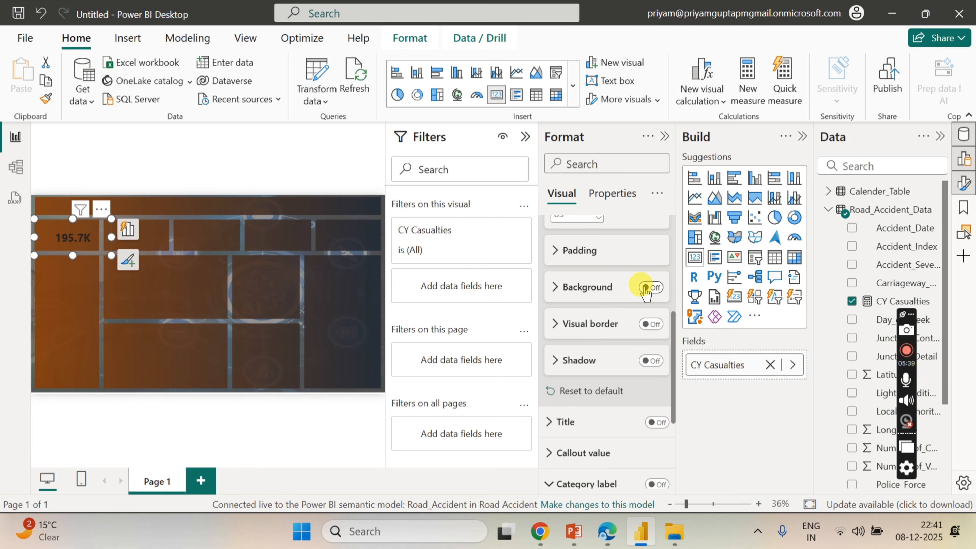
scroll(600, 265, "up", 5)
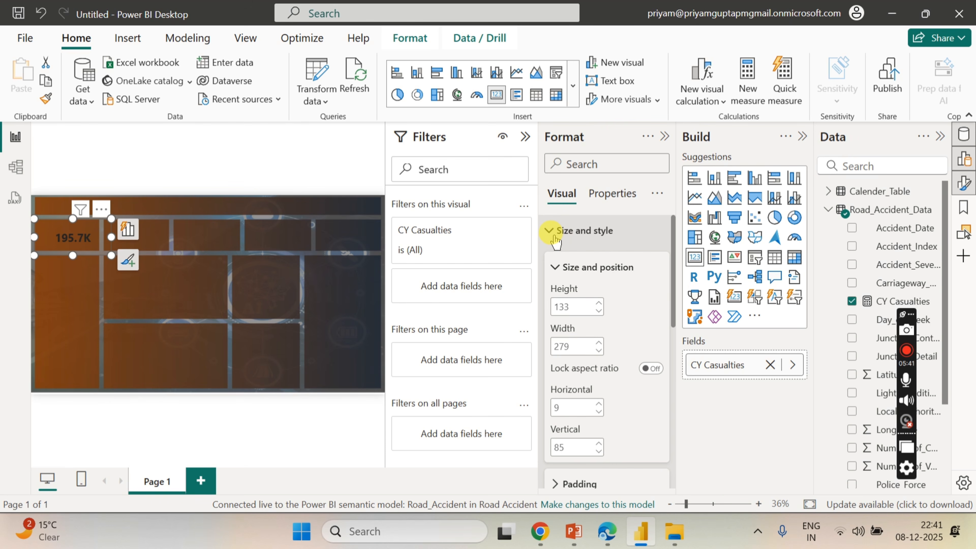
left_click(555, 235)
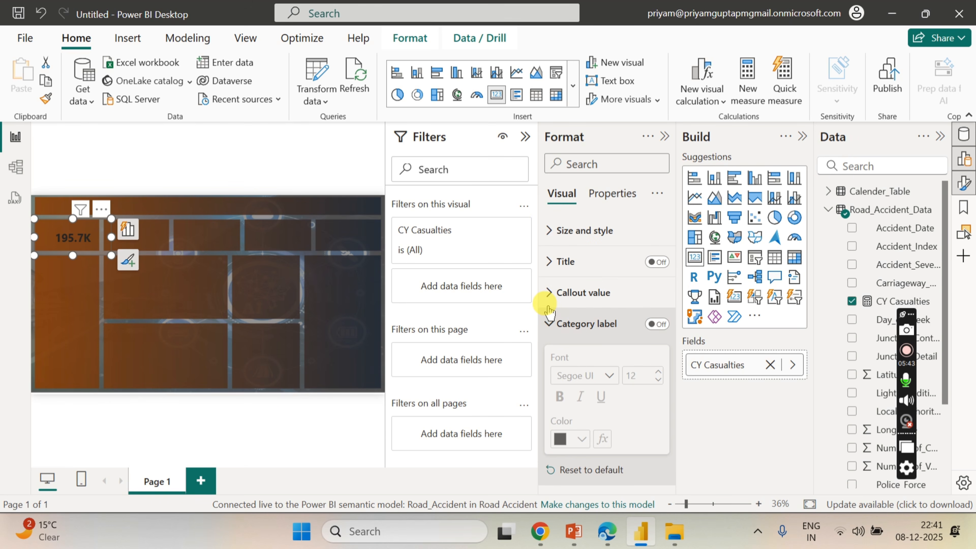
- Set the CY Casualties card's callout value color to white and collapse the callout settings
left_click(549, 293)
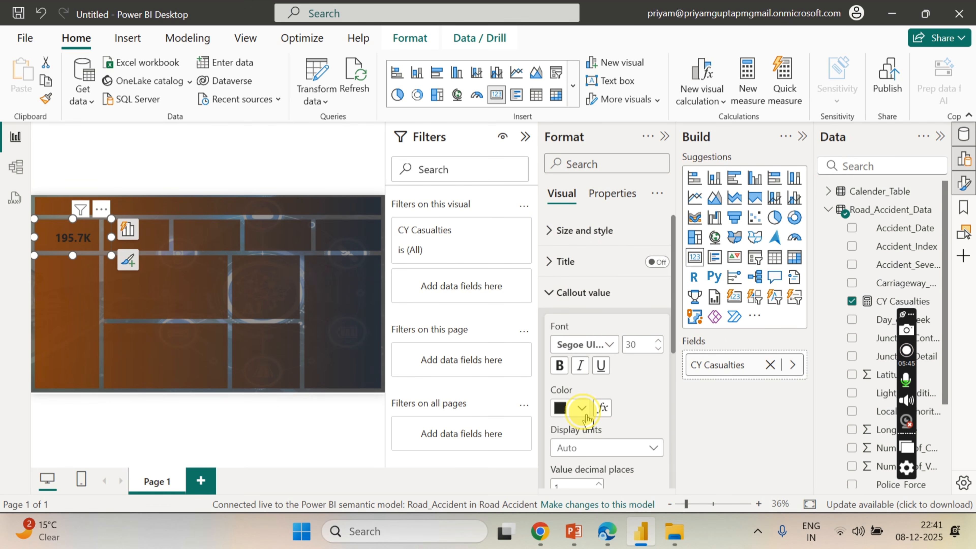
left_click(581, 408)
left_click(566, 342)
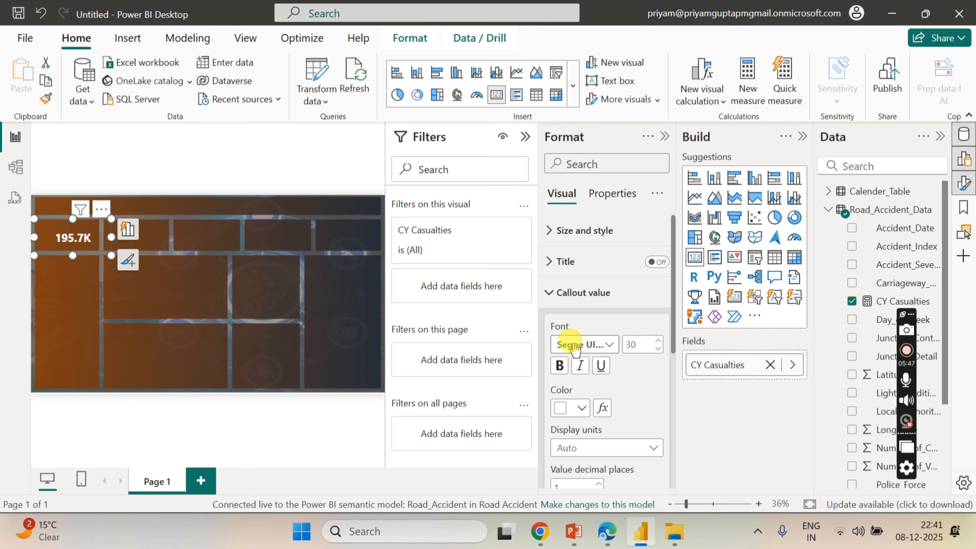
left_click(557, 294)
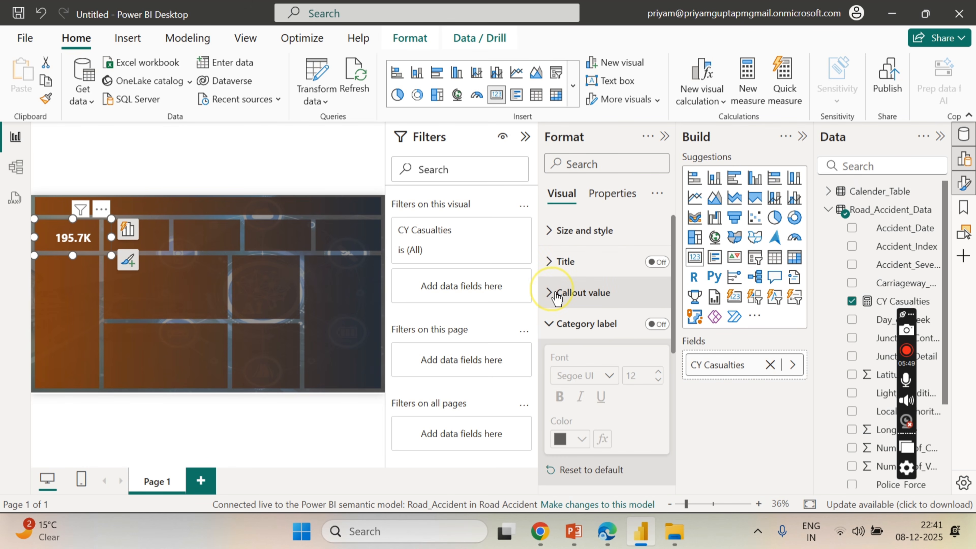
- Turn on the CY Casualties card's title and set its text to "CY Casualities"
left_click(549, 324)
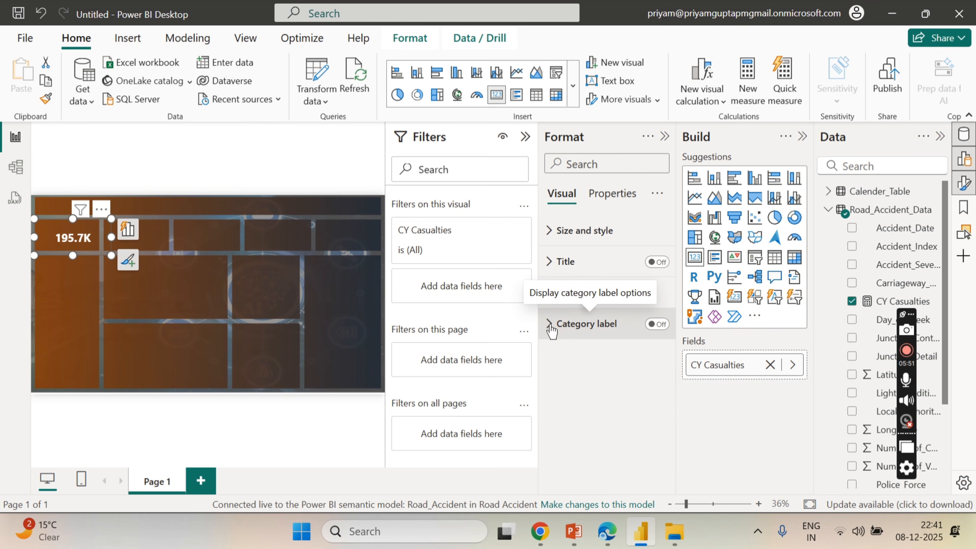
left_click(613, 197)
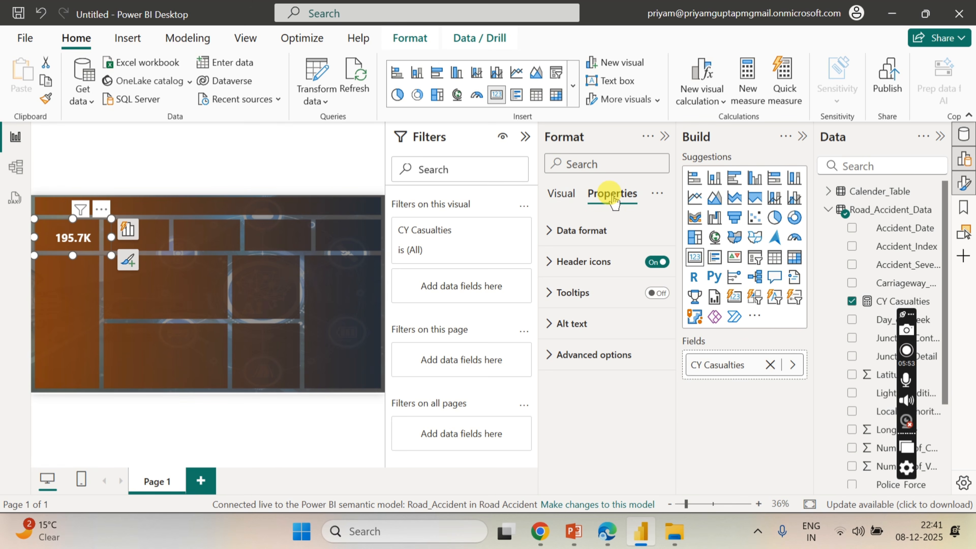
left_click(562, 193)
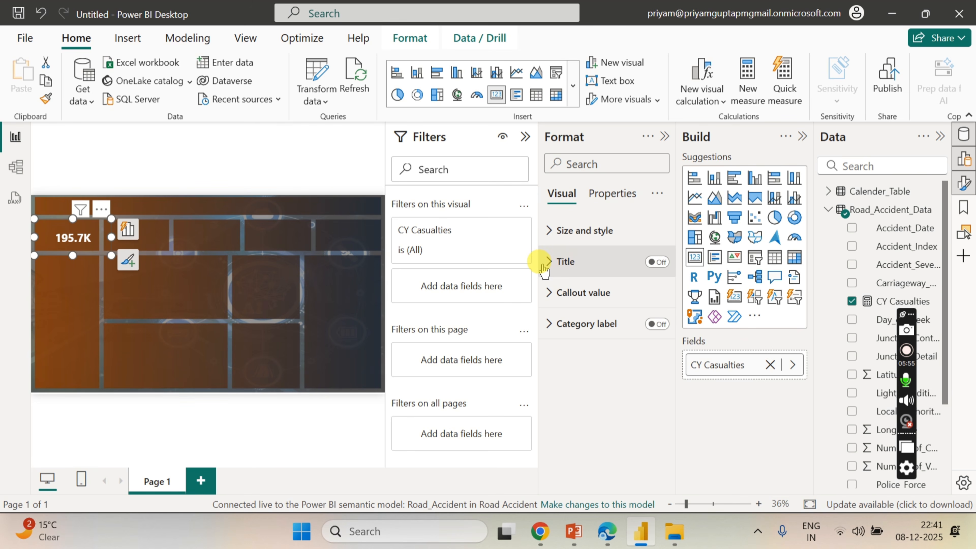
left_click(549, 262)
left_click(653, 262)
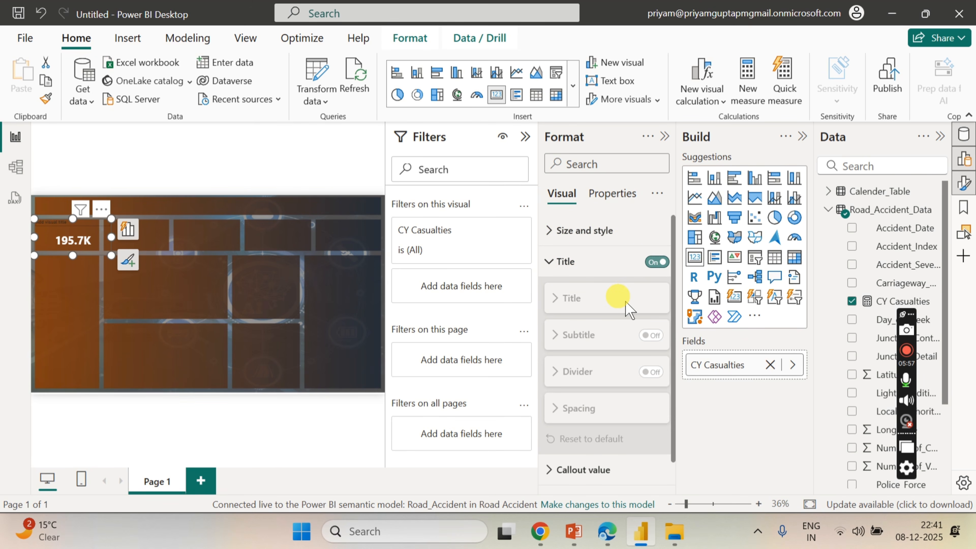
left_click(614, 298)
left_click(560, 336)
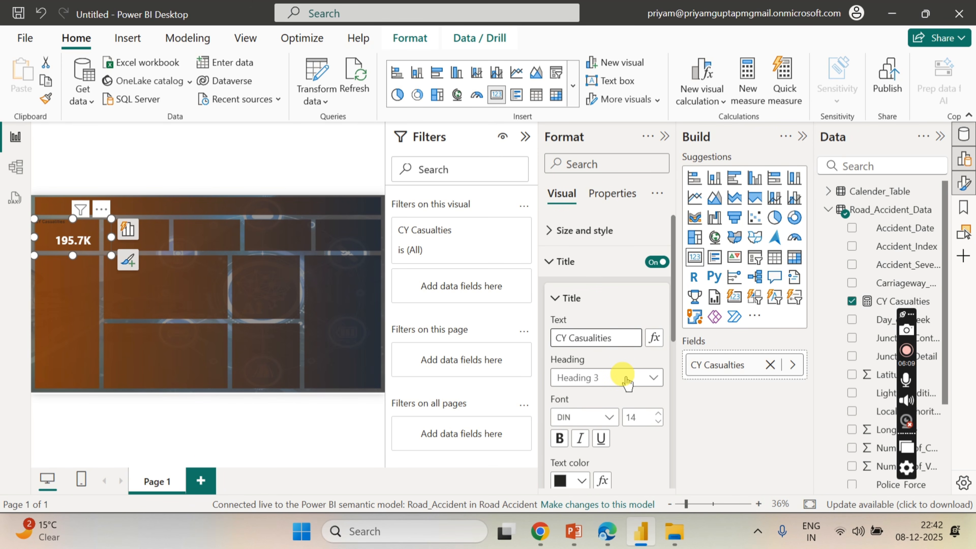
left_click(613, 354)
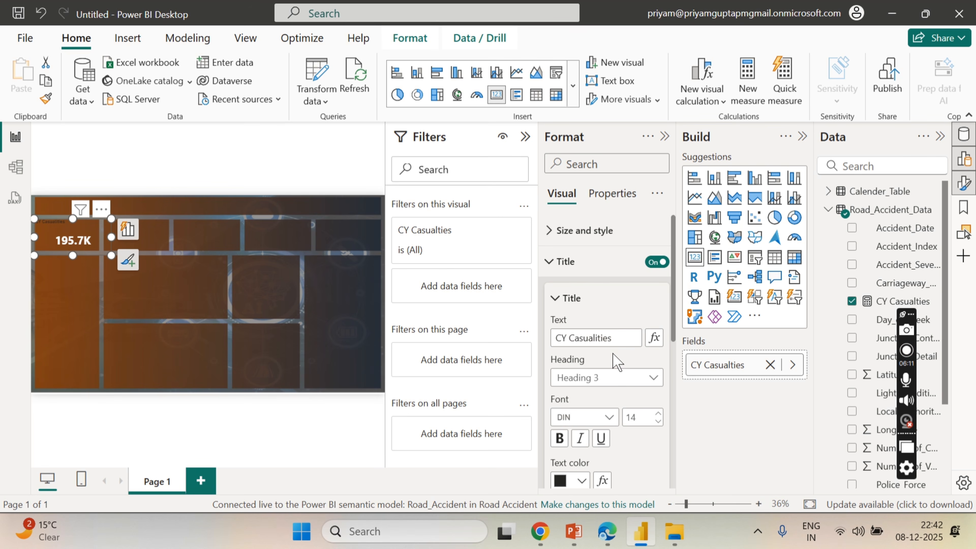
- Set the card title's font to Segoe UI Semibold at size 13
scroll(616, 362, "down", 1)
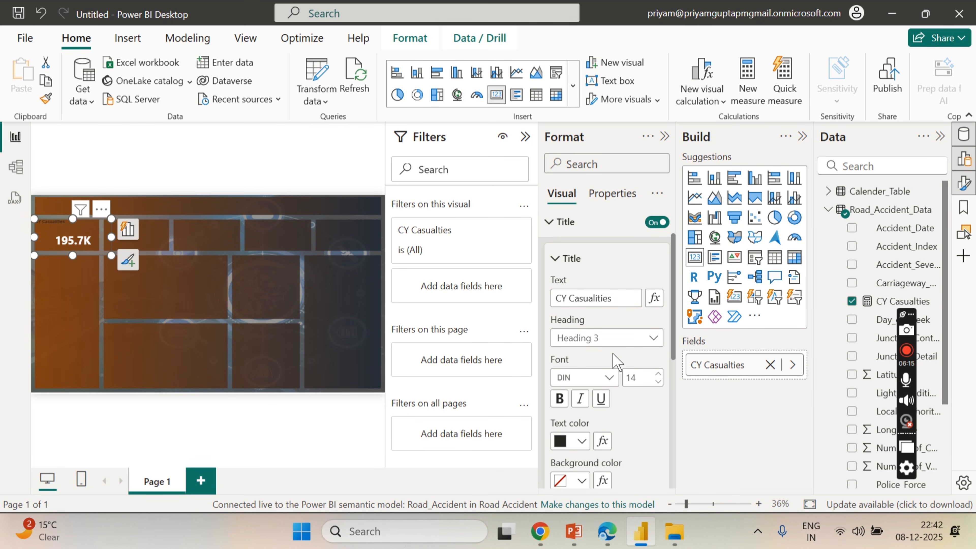
left_click(611, 379)
scroll(576, 277, "down", 5)
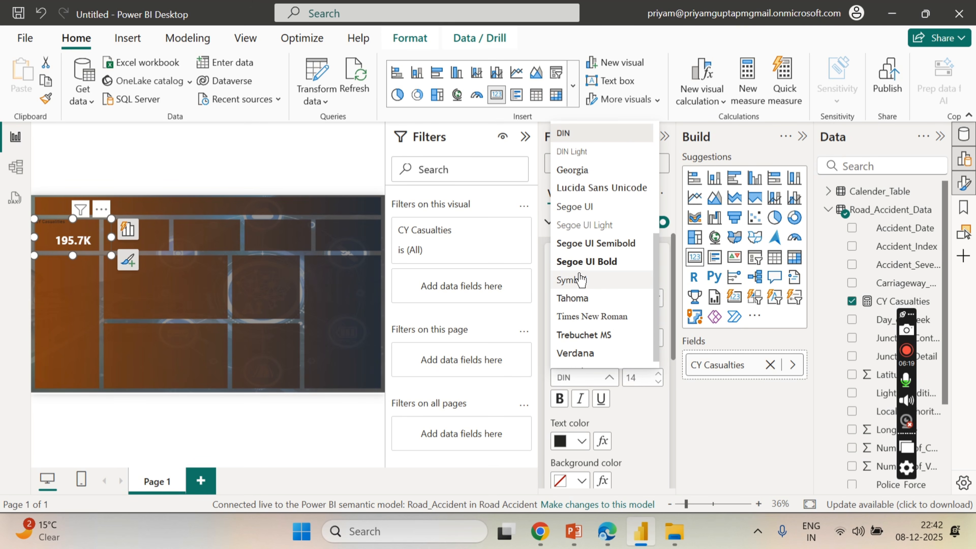
left_click(593, 242)
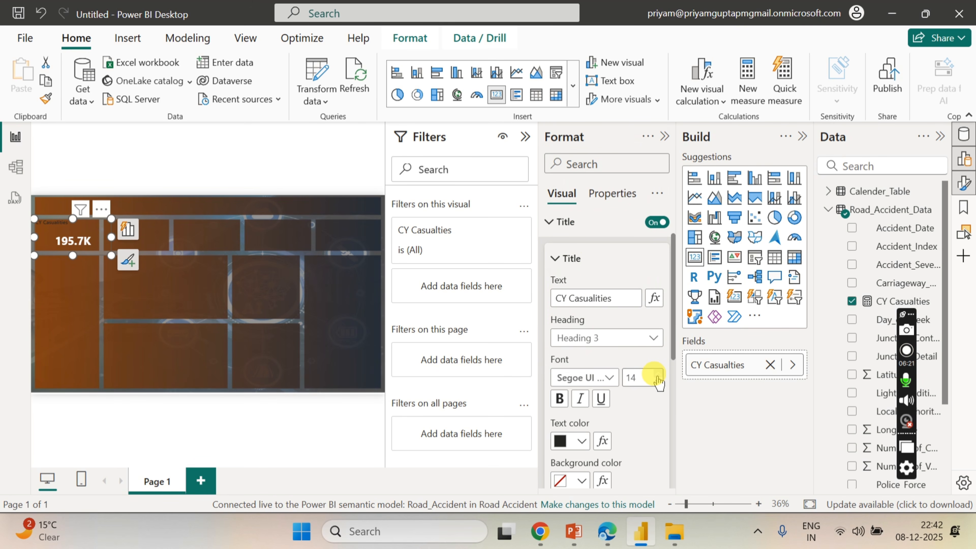
left_click(661, 383)
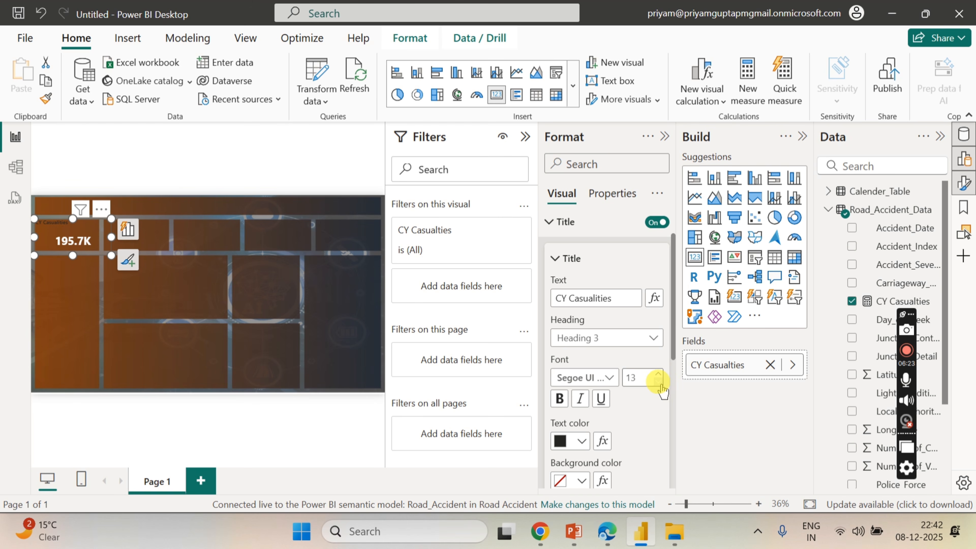
- Set the card title's text color to the light gray shade of white and center it horizontally
left_click(581, 441)
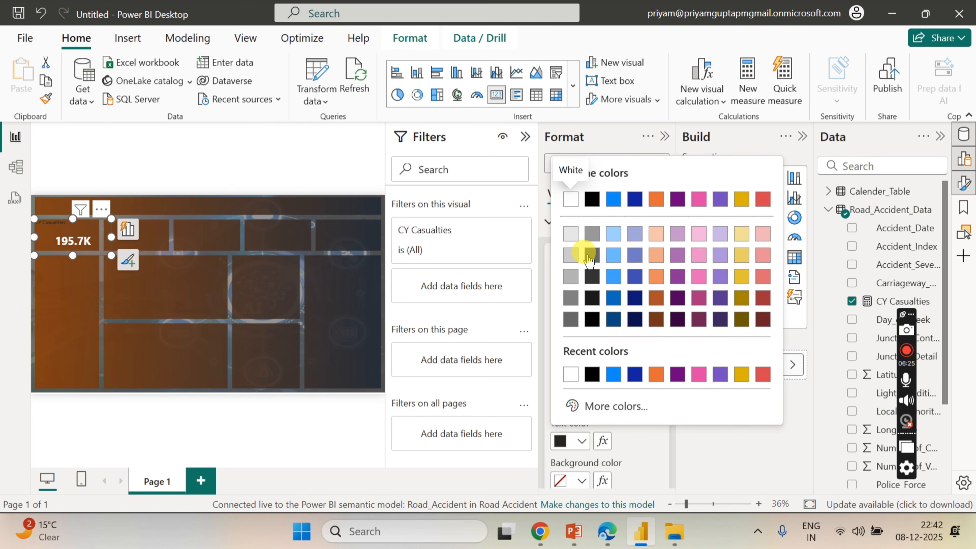
left_click(572, 234)
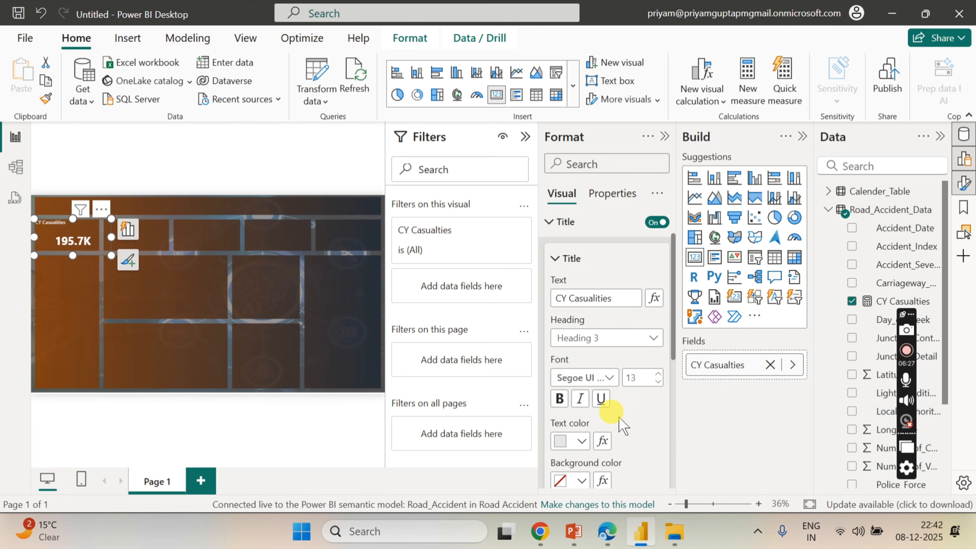
scroll(615, 412, "down", 3)
left_click(576, 434)
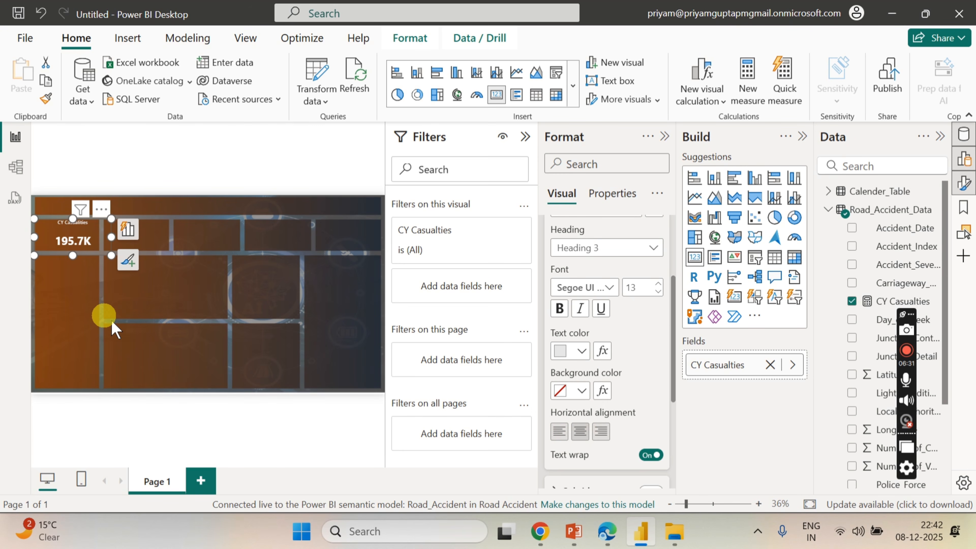
- Shrink the CY Casualties card and nudge it into place inside the first KPI box of the page background
left_click(69, 241)
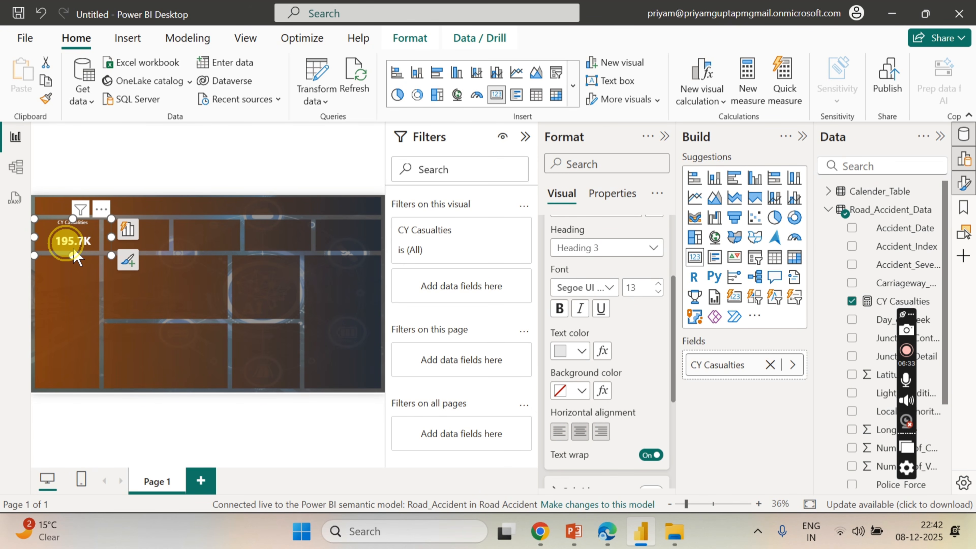
left_click_drag(71, 249, 89, 233)
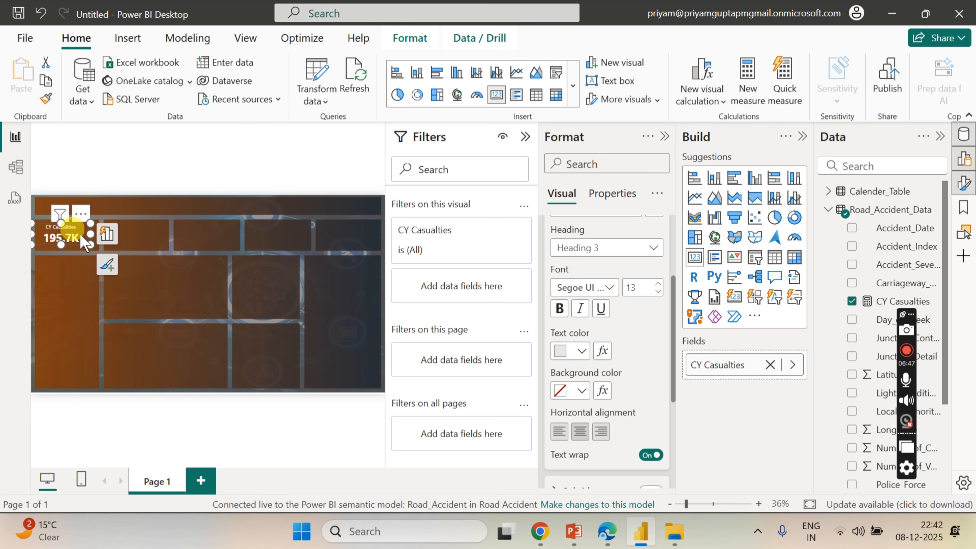
key("Down")
key("Right")
key("Right")
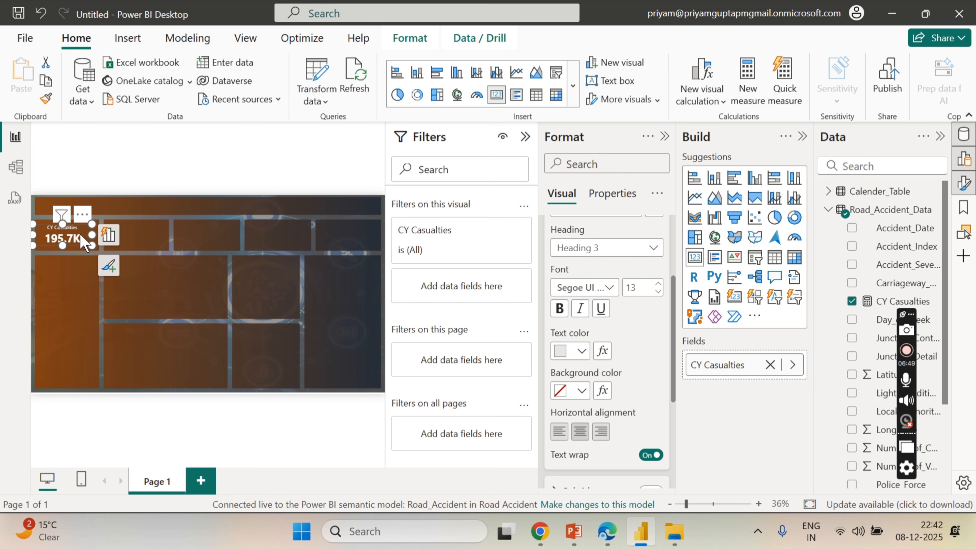
left_click(213, 160)
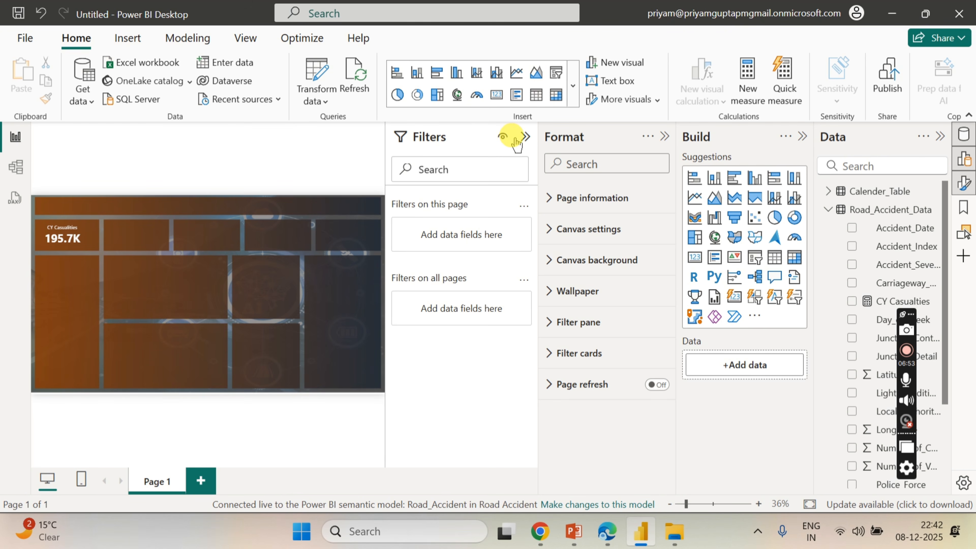
- Collapse the Filters and Format panes, then narrow the CY Casualties card from its left edge to fit its box
left_click(525, 137)
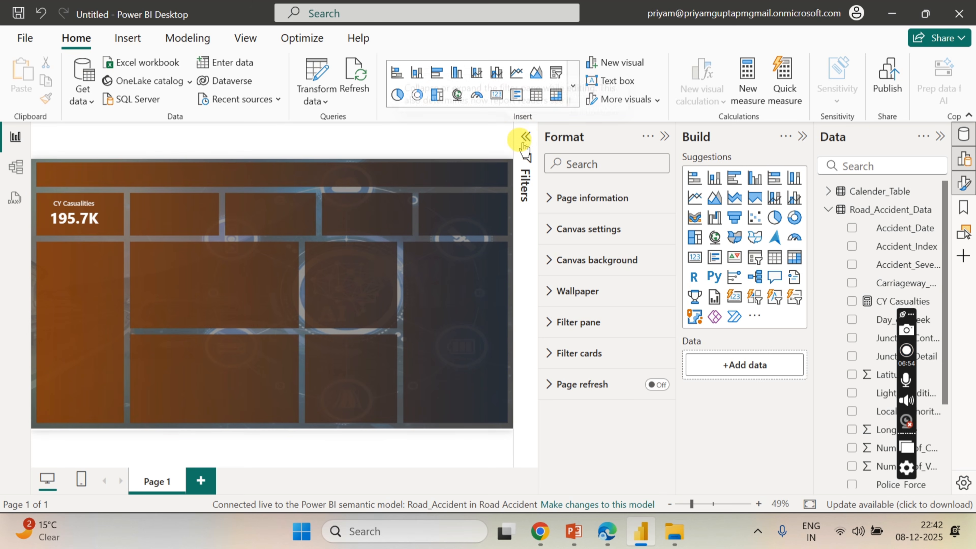
left_click(664, 136)
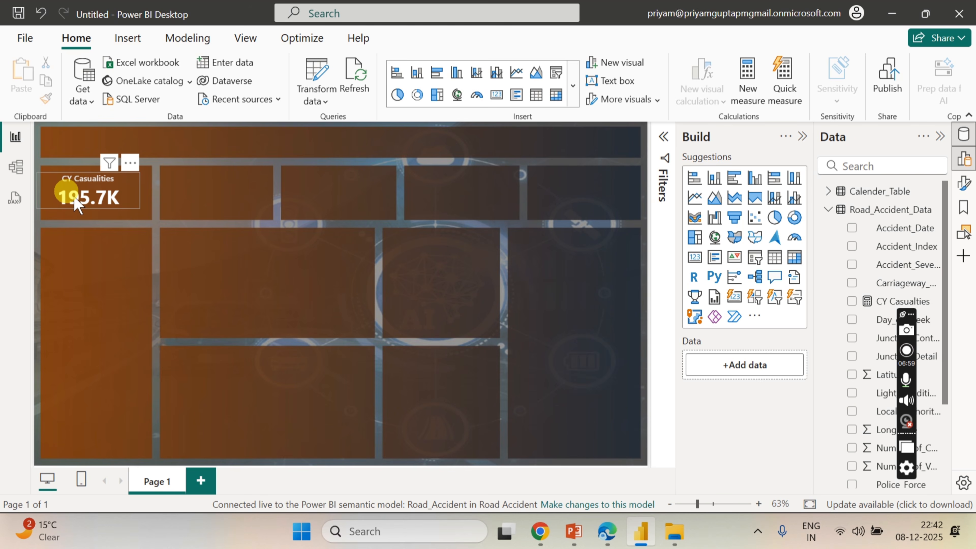
left_click(55, 196)
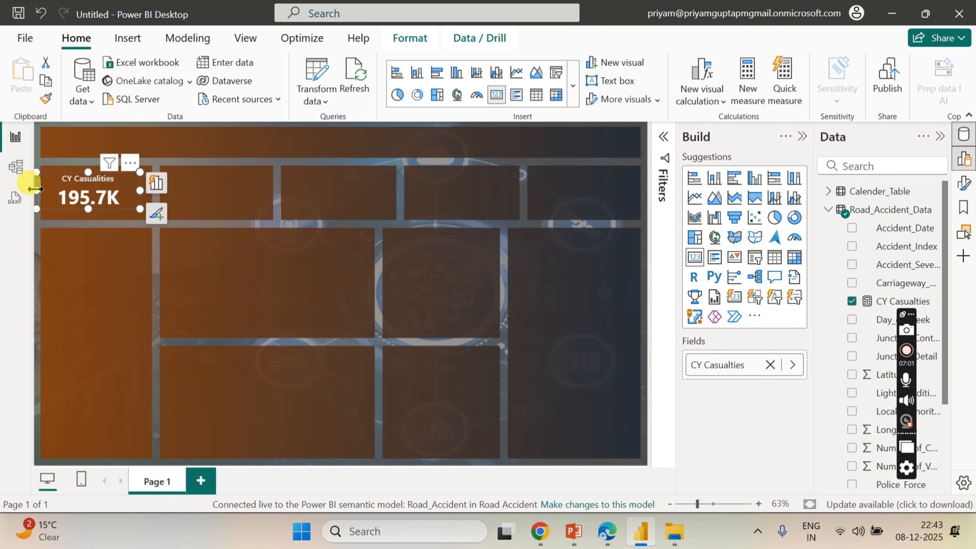
left_click_drag(37, 189, 49, 189)
left_click(220, 165)
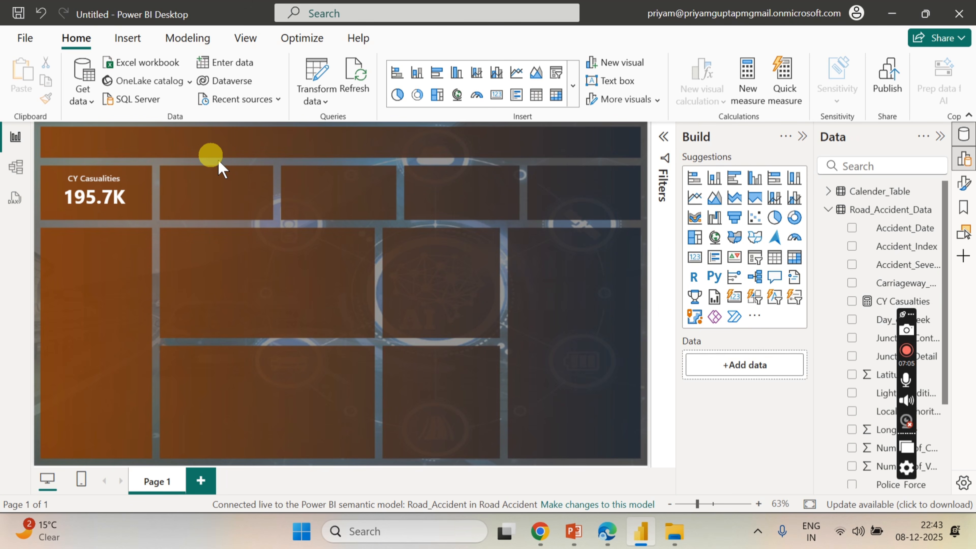
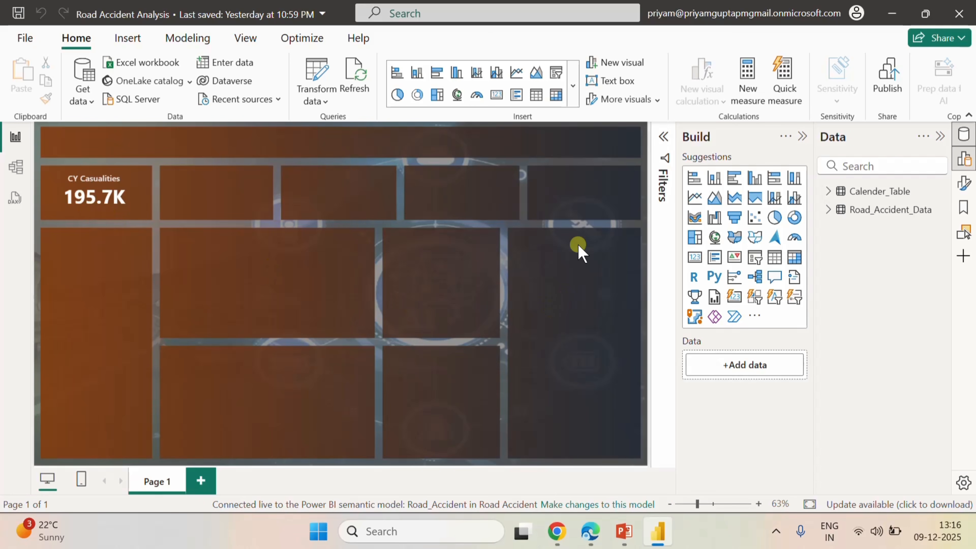
- Switch to the Power BI service in the Edge browser and open the Road_Accident semantic model for modeling
left_click(590, 531)
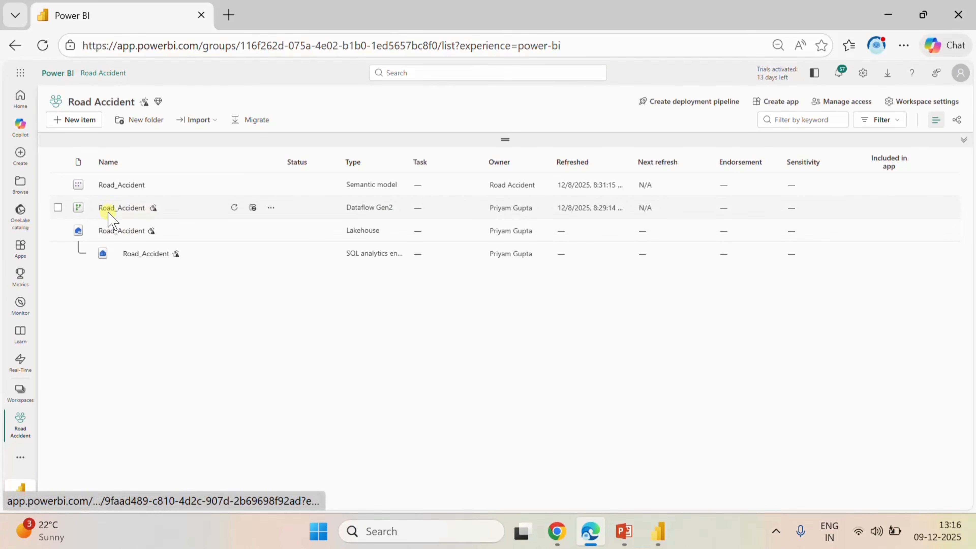
left_click(107, 184)
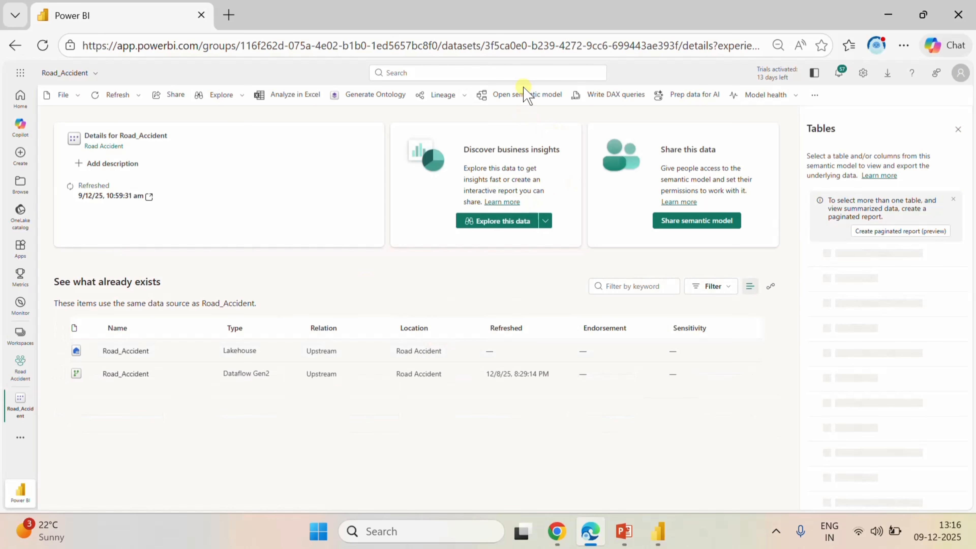
left_click(524, 95)
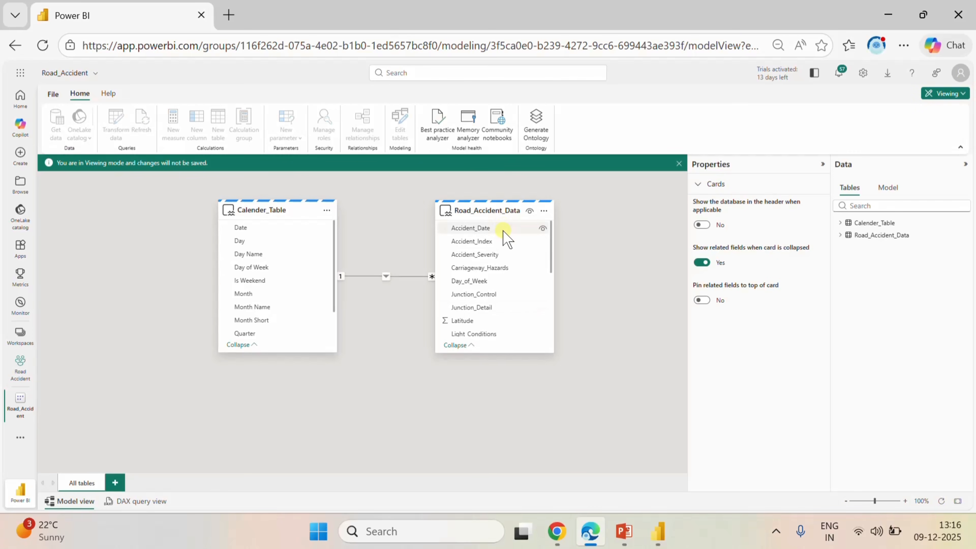
left_click(503, 229)
right_click(502, 229)
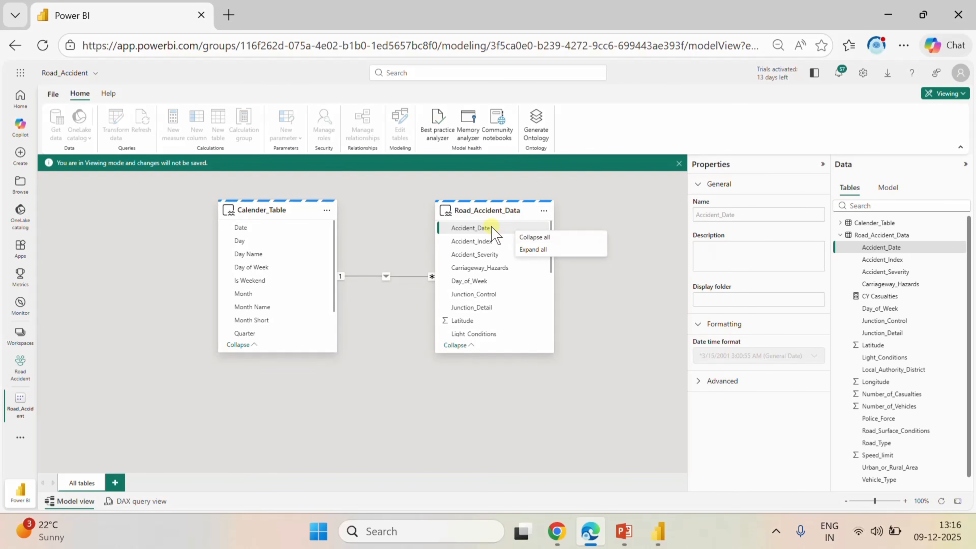
right_click(491, 228)
left_click(622, 195)
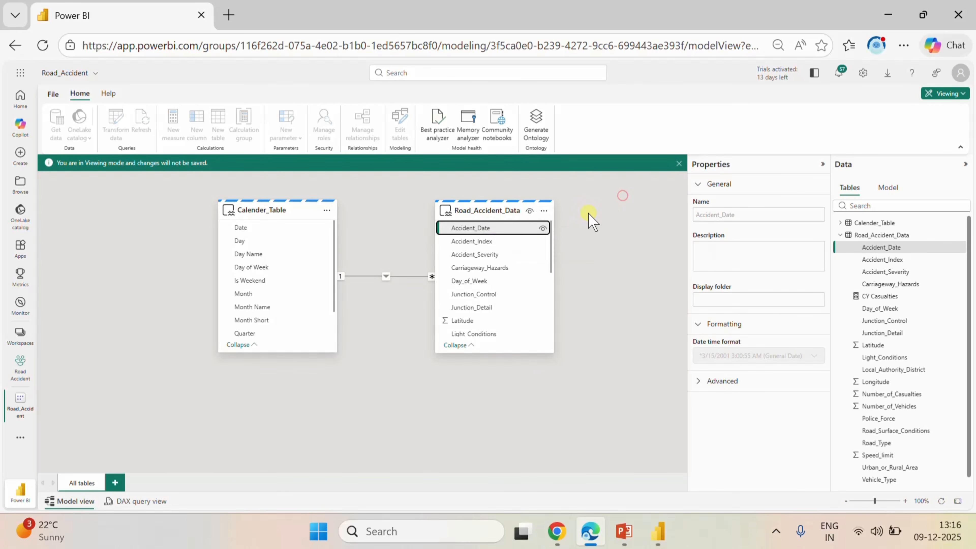
left_click(542, 210)
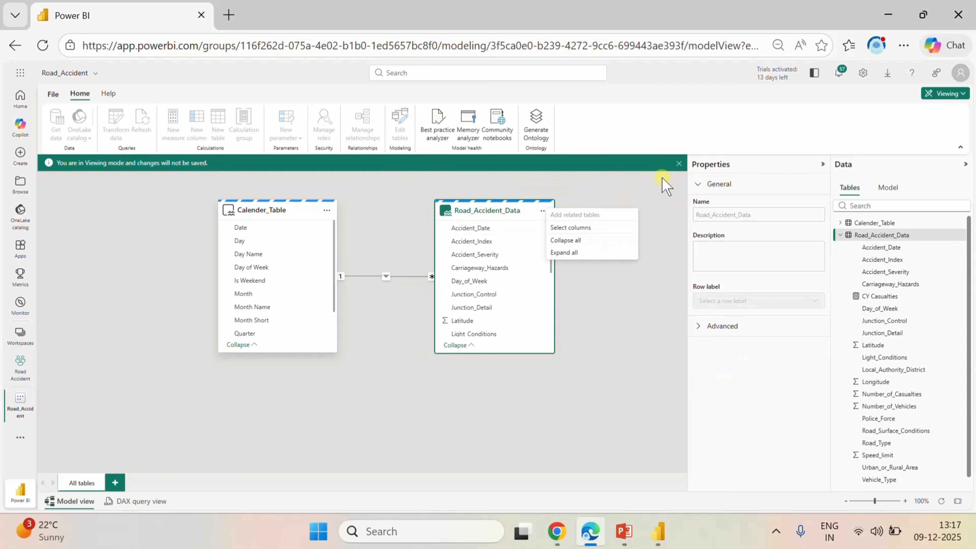
left_click(647, 181)
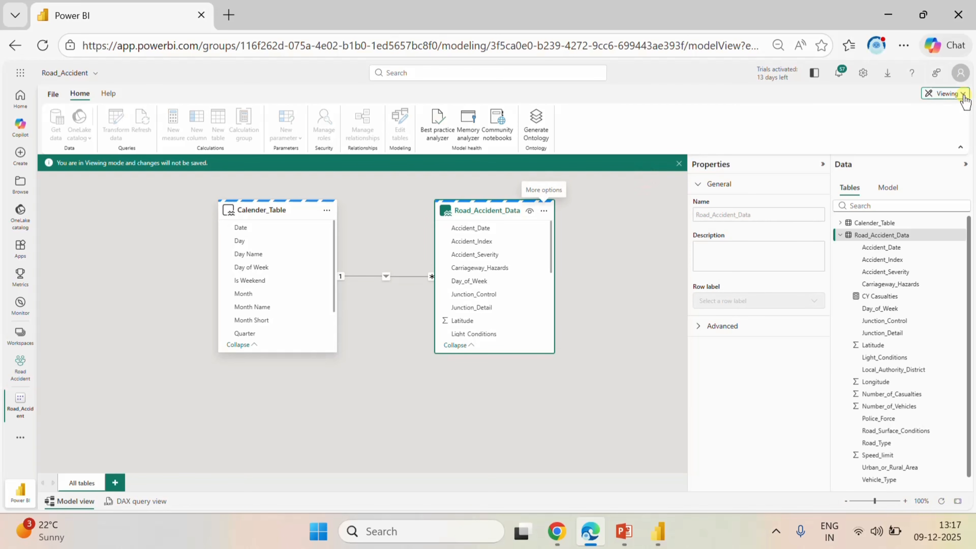
- Switch the semantic model from Viewing to Editing mode and add a new measure to the Road_Accident_Data table
left_click(946, 94)
left_click(916, 122)
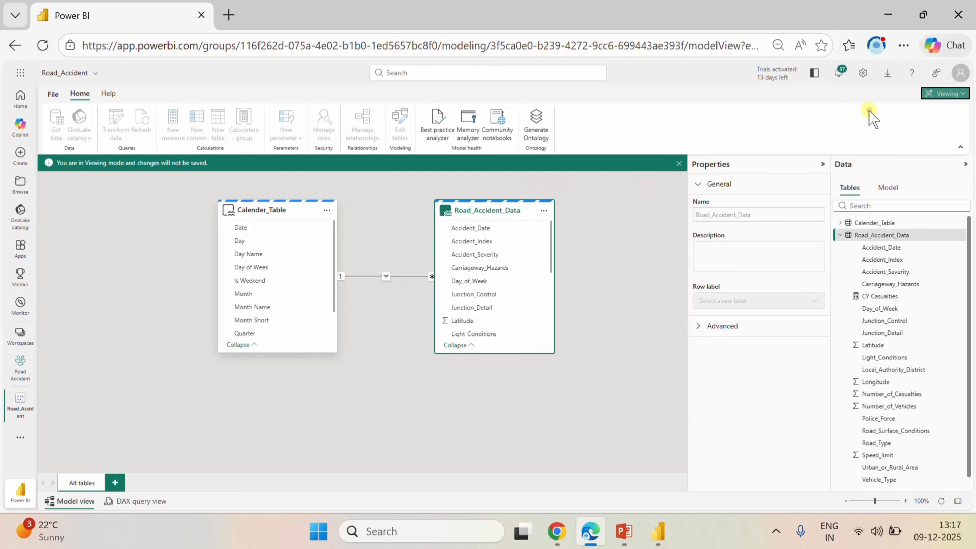
left_click(547, 211)
left_click(590, 240)
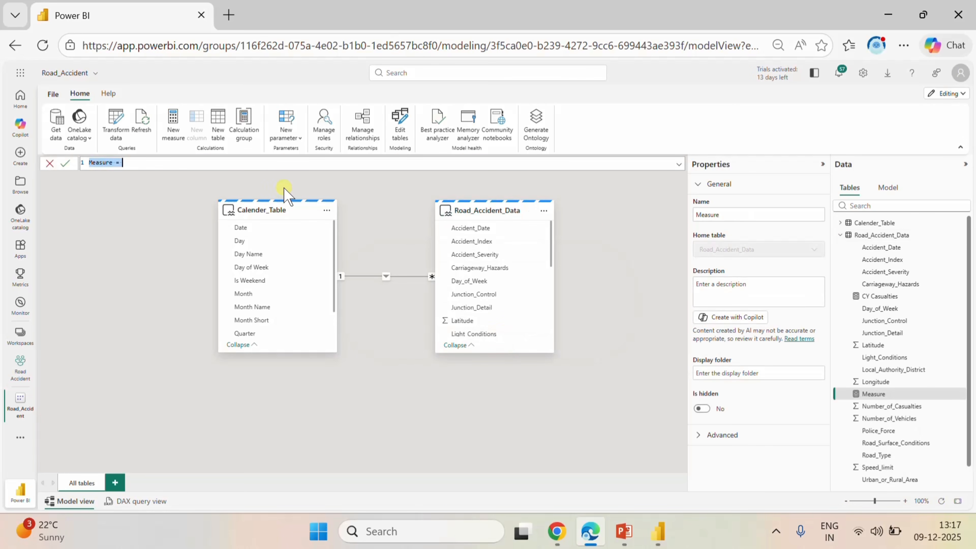
- Name the new measure PY Casualities and begin its formula with CALCULATE(SUM(Road_Accident_Data[Number_of_Casualties])
type("PY Casualities=ca")
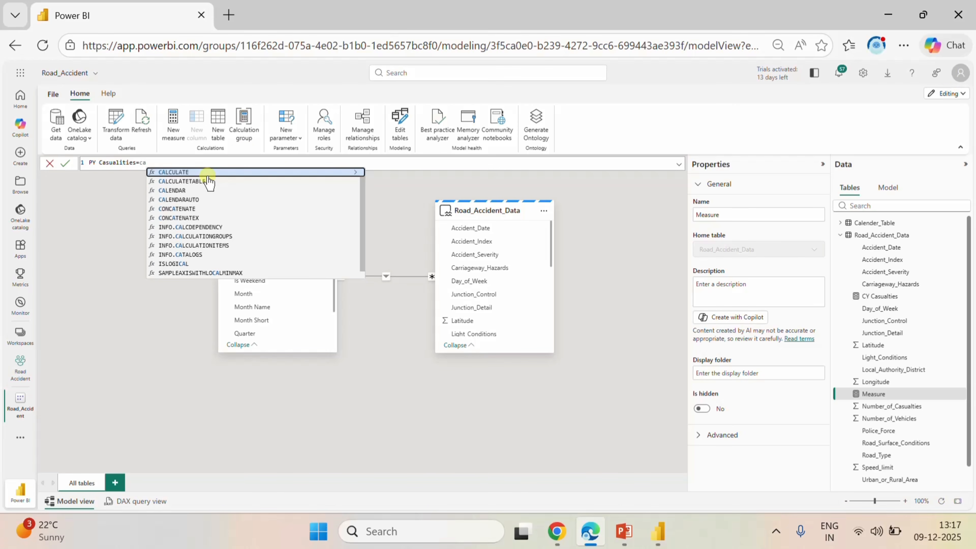
left_click(210, 173)
type("su")
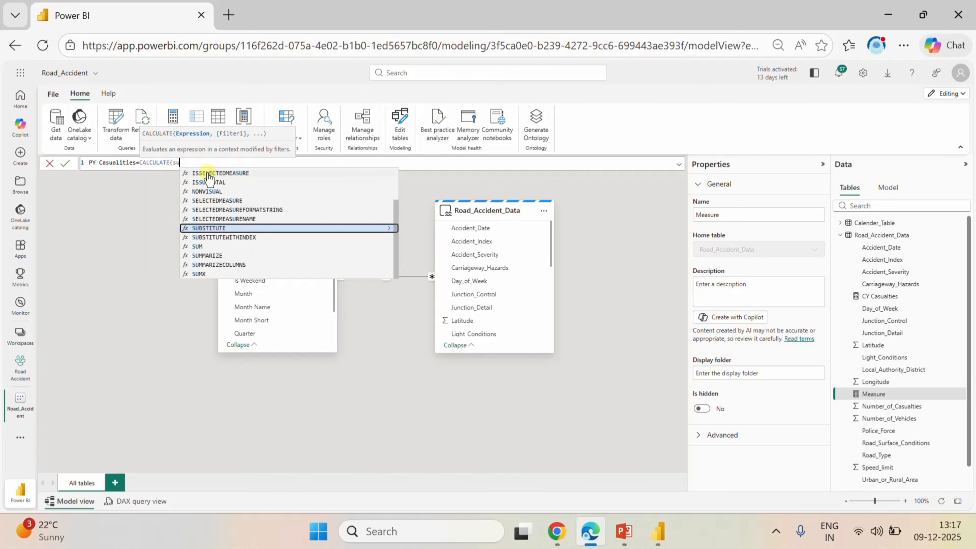
type("m")
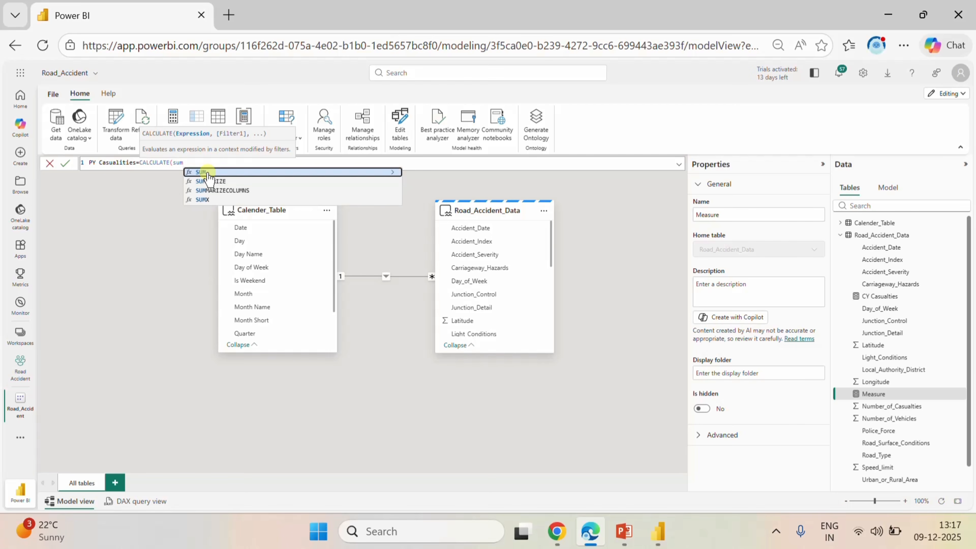
left_click(207, 173)
type("r")
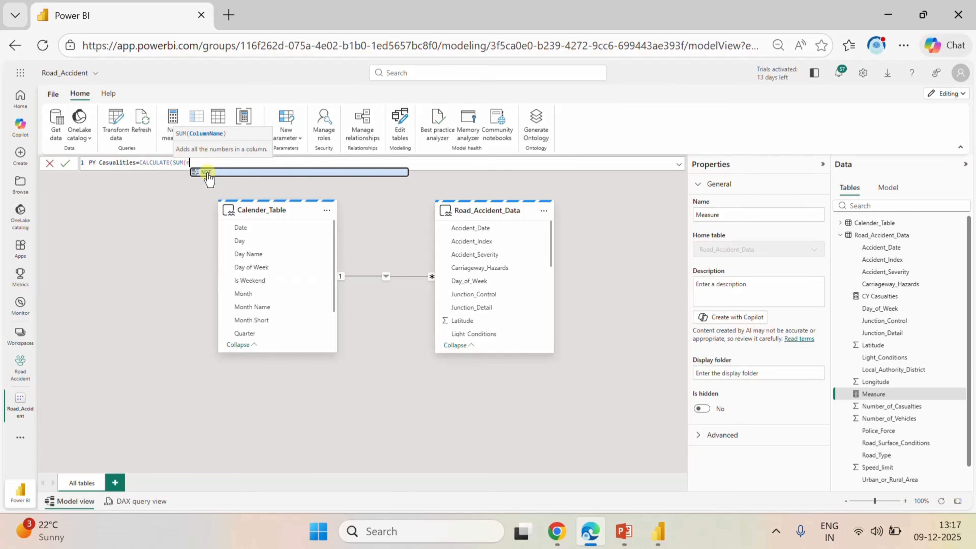
type("o")
key("BackSpace")
key("BackSpace")
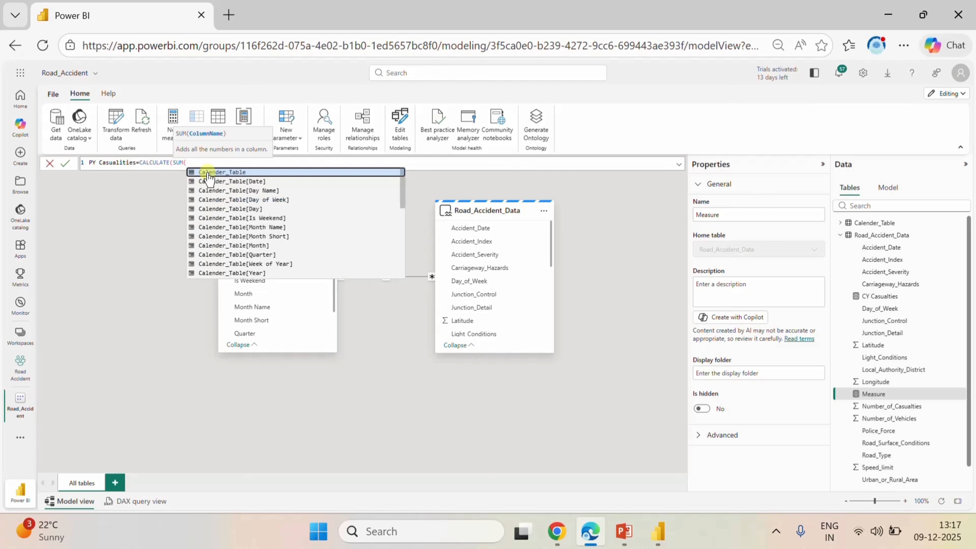
scroll(312, 227, "down", 5)
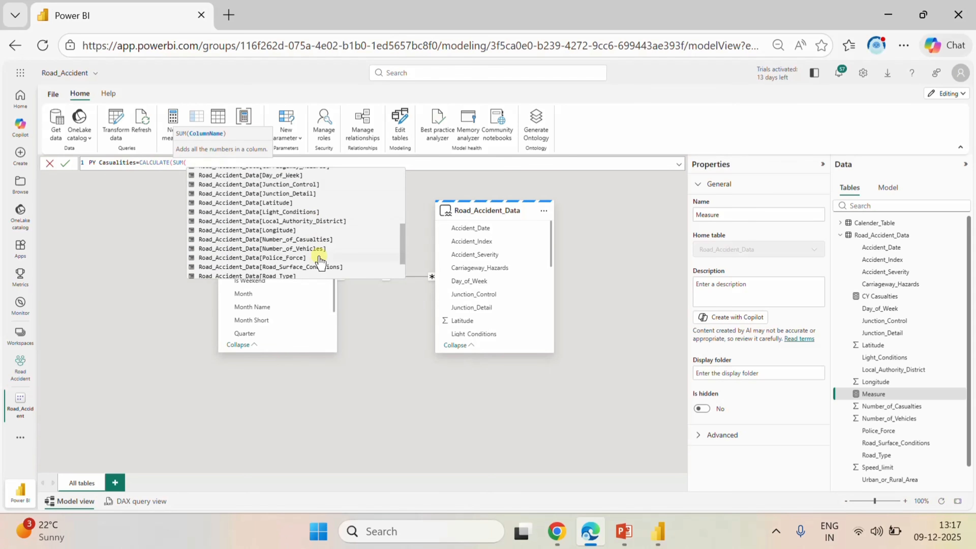
left_click(309, 239)
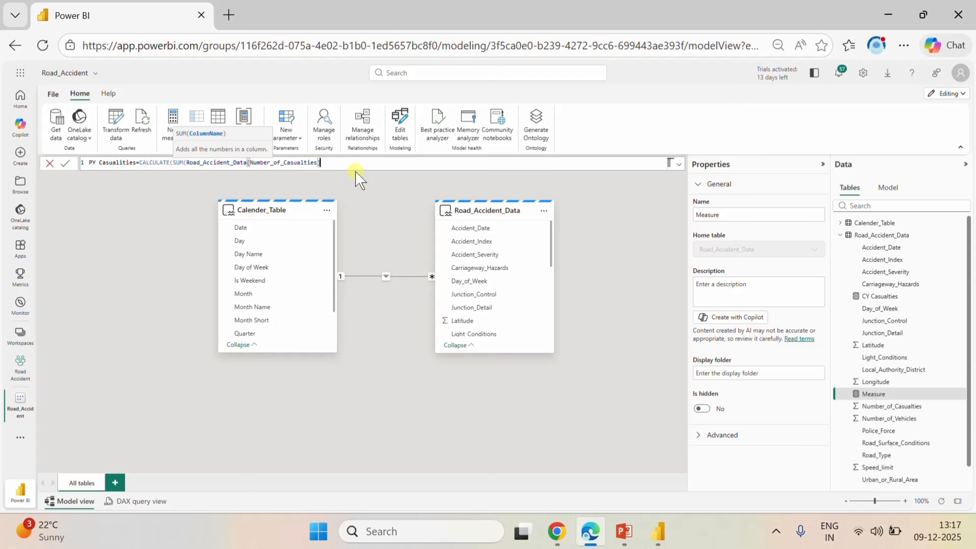
type(")")
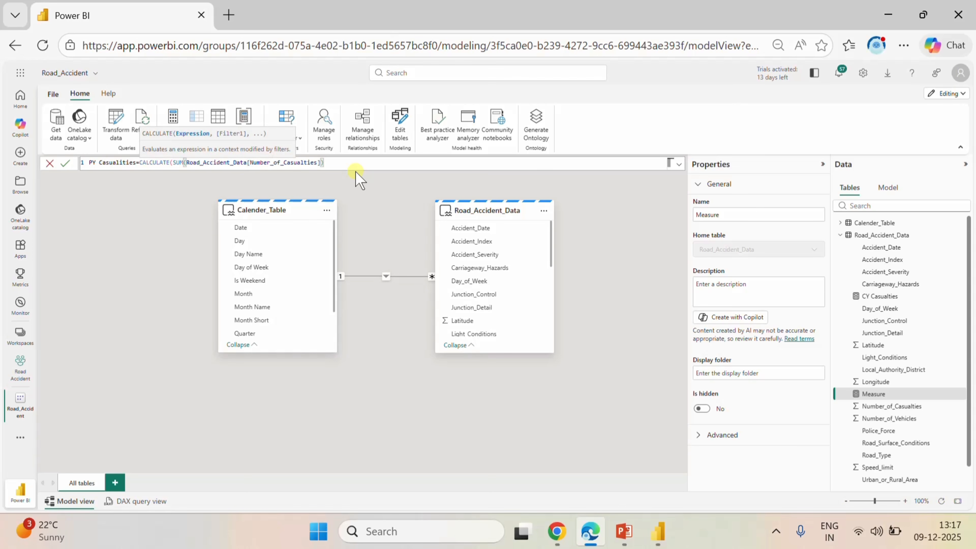
- Add SAMEPERIODLASTYEAR(Calender_Table[Date]) as the CALCULATE filter and commit the PY Casualities measure
type(",")
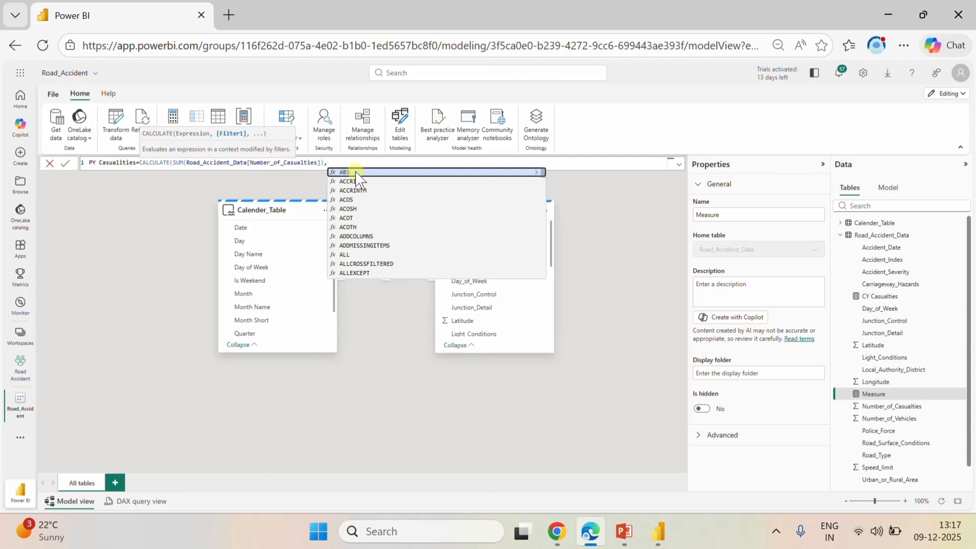
type("seme")
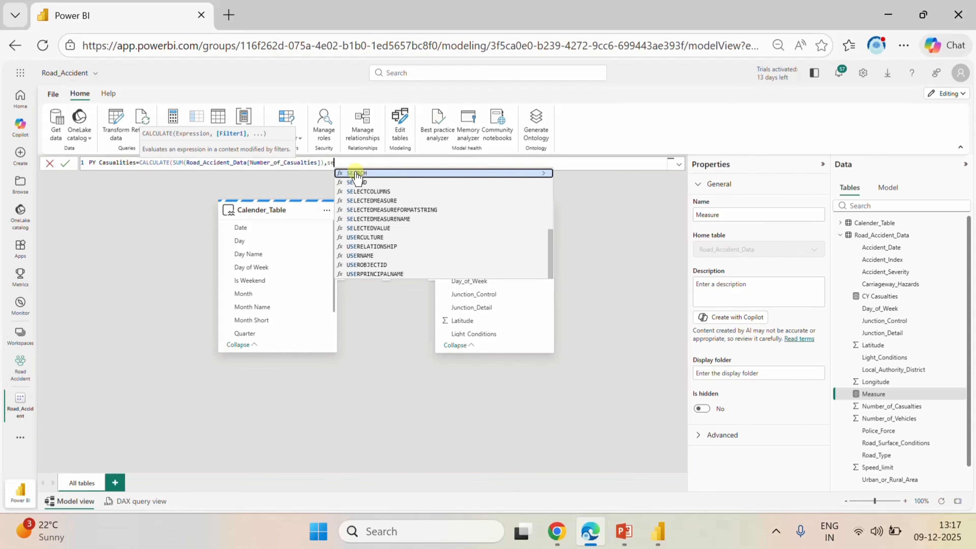
key("BackSpace")
key("BackSpace")
key("BackSpace")
type("ame")
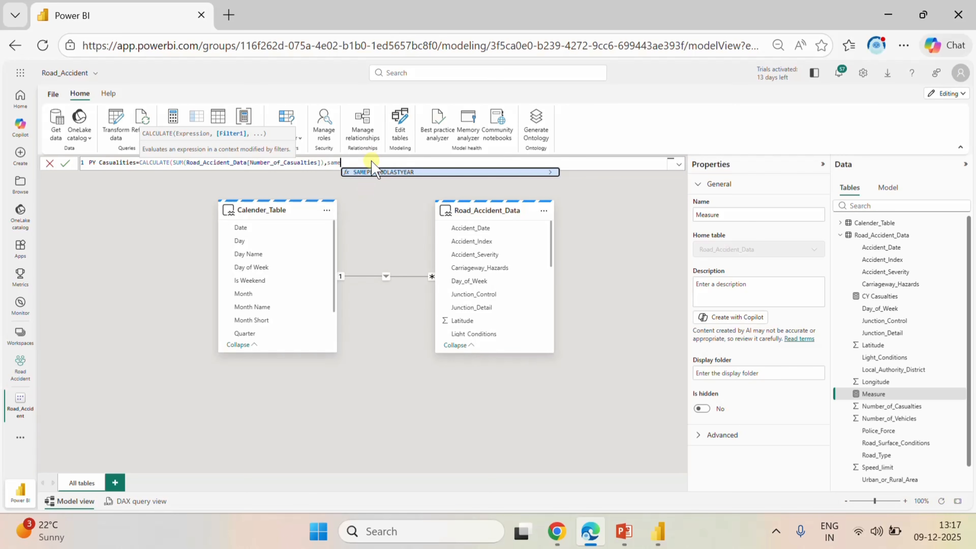
left_click(376, 173)
left_click(365, 162)
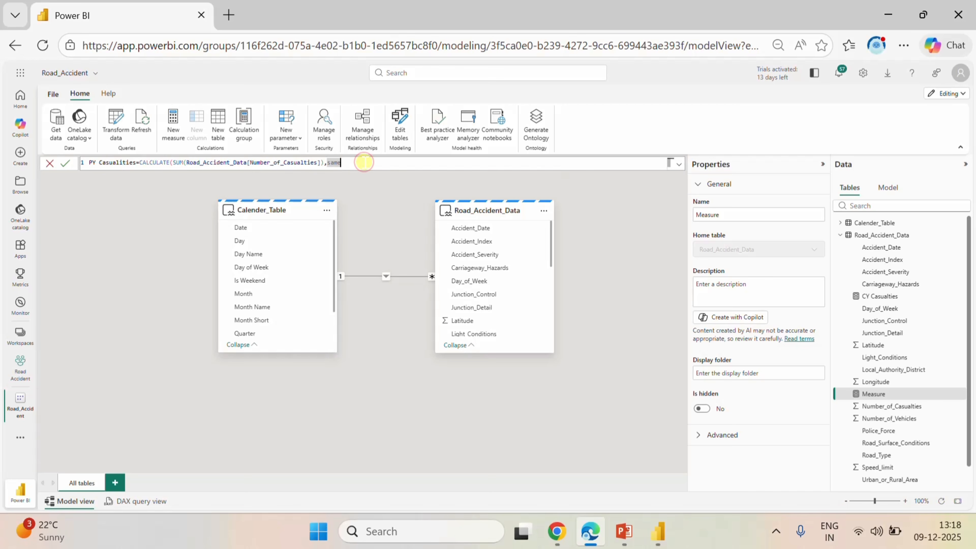
type("p")
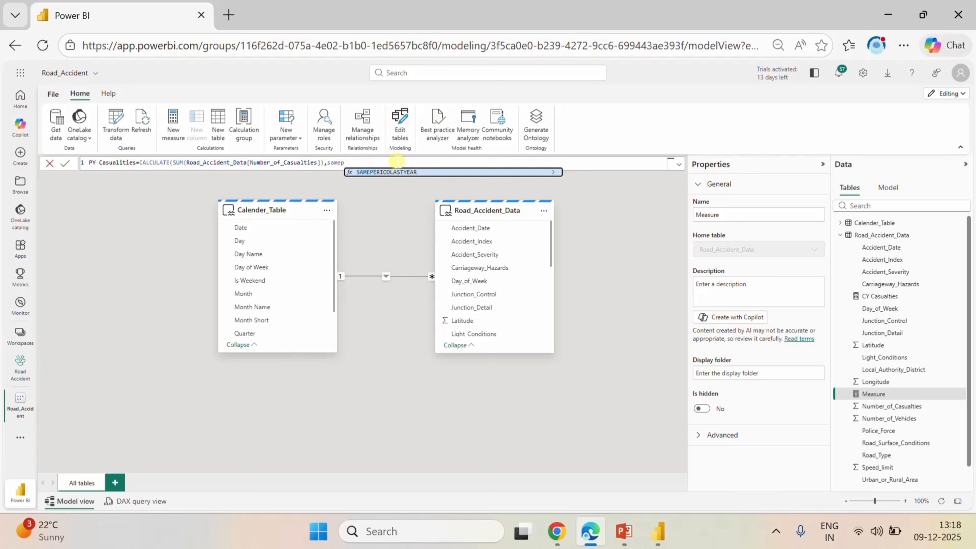
left_click(396, 172)
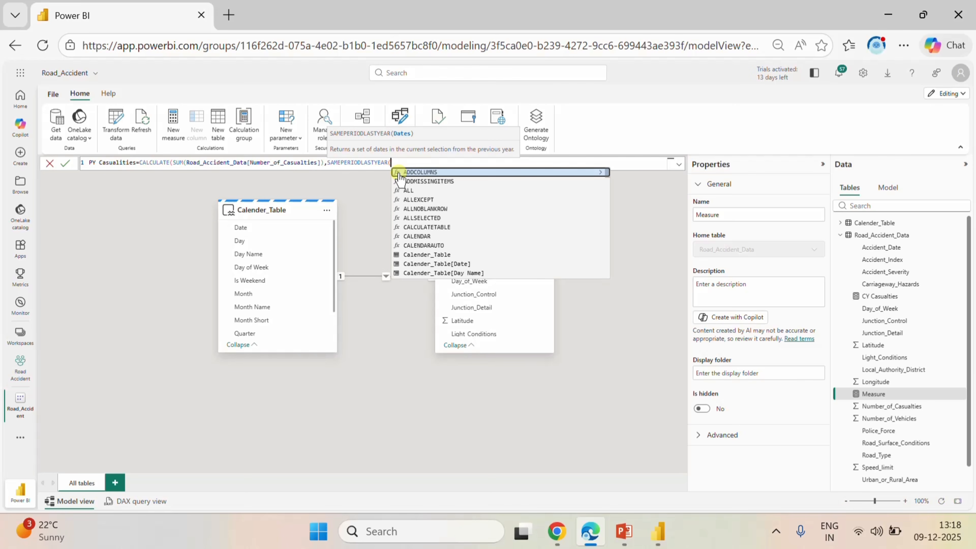
left_click(453, 263)
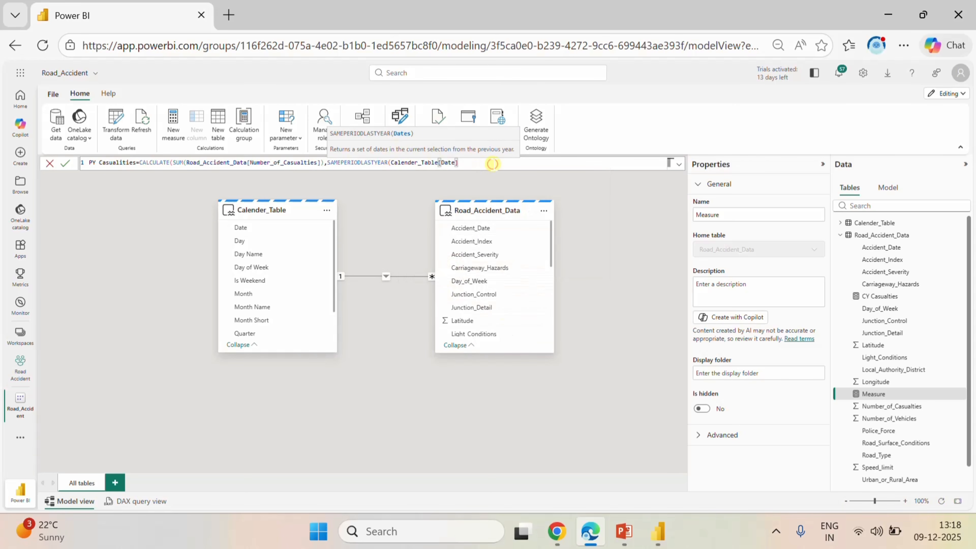
type(")")
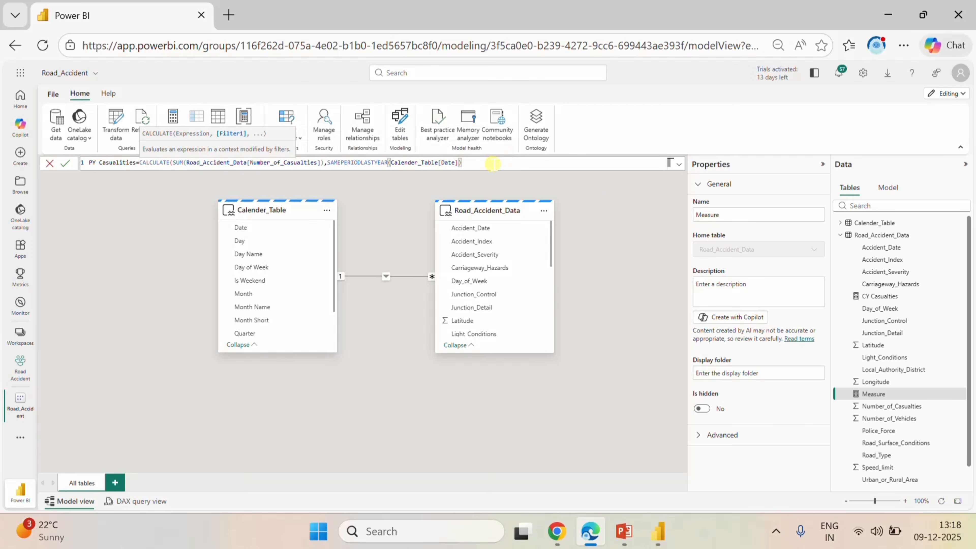
left_click(62, 162)
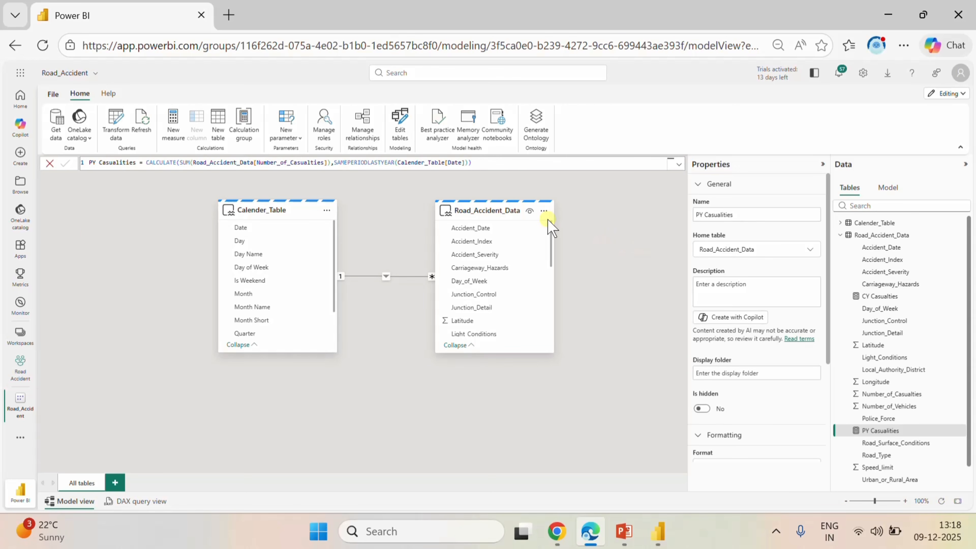
- Add another measure to the Road_Accident_Data table, defined as YoY Casualties=[CY Casualties]-[PY Casualities]
left_click(544, 211)
left_click(583, 228)
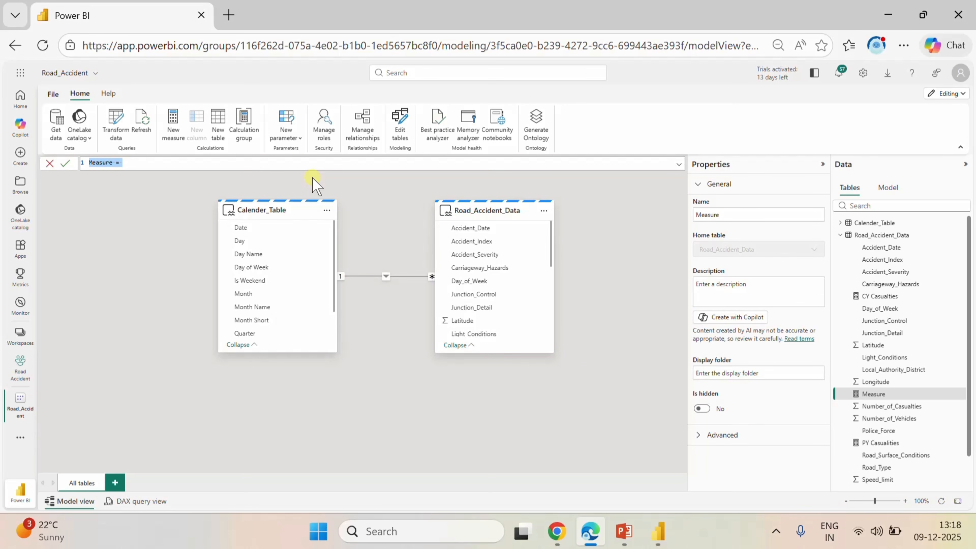
type("YoY")
type("Casualties=cy")
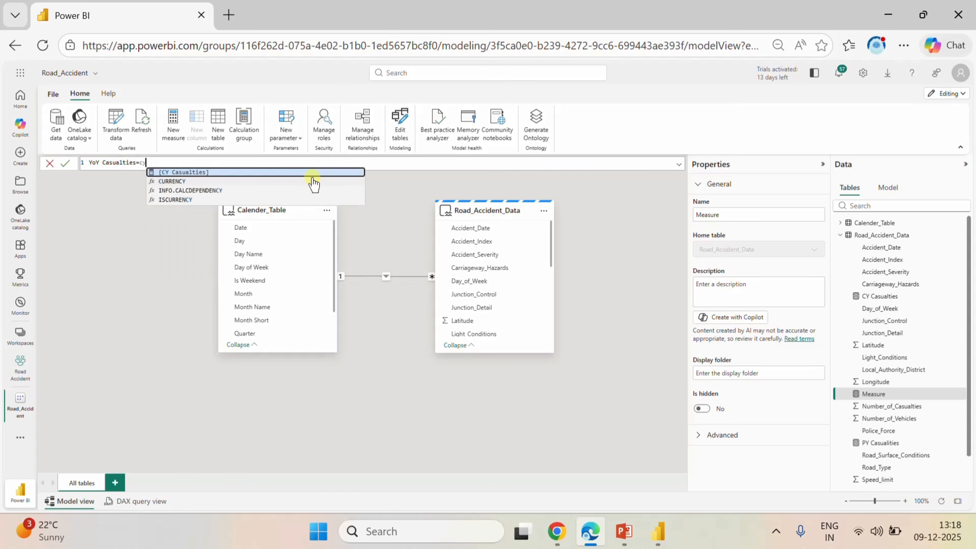
left_click(261, 172)
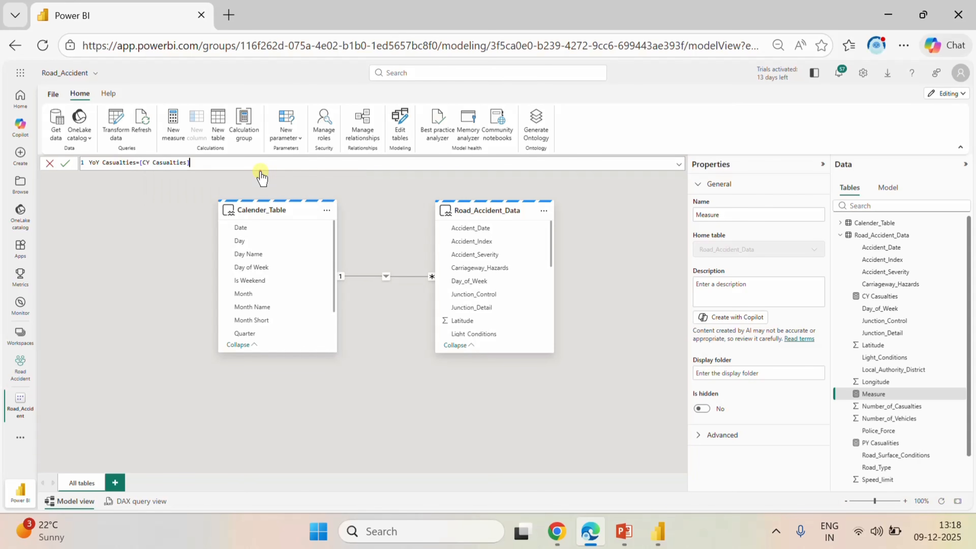
type("-py")
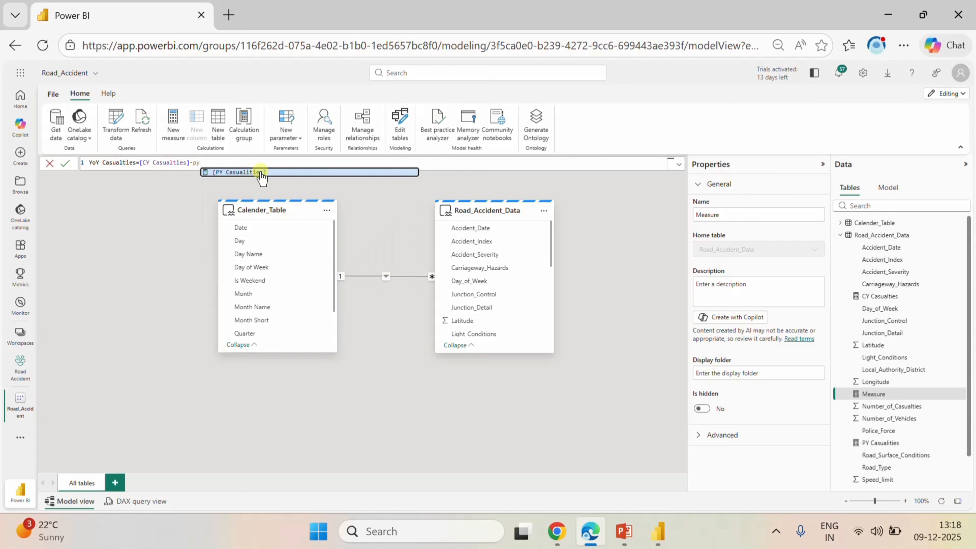
left_click(261, 173)
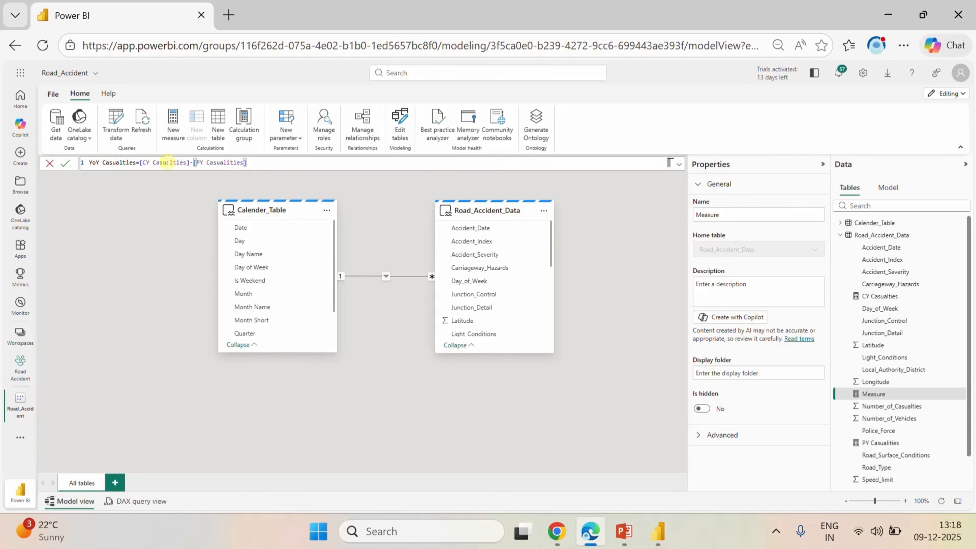
- Enclose the YoY Casualties difference in parentheses, divide it by [PY Casualities] and commit the measure
left_click(140, 162)
type("(")
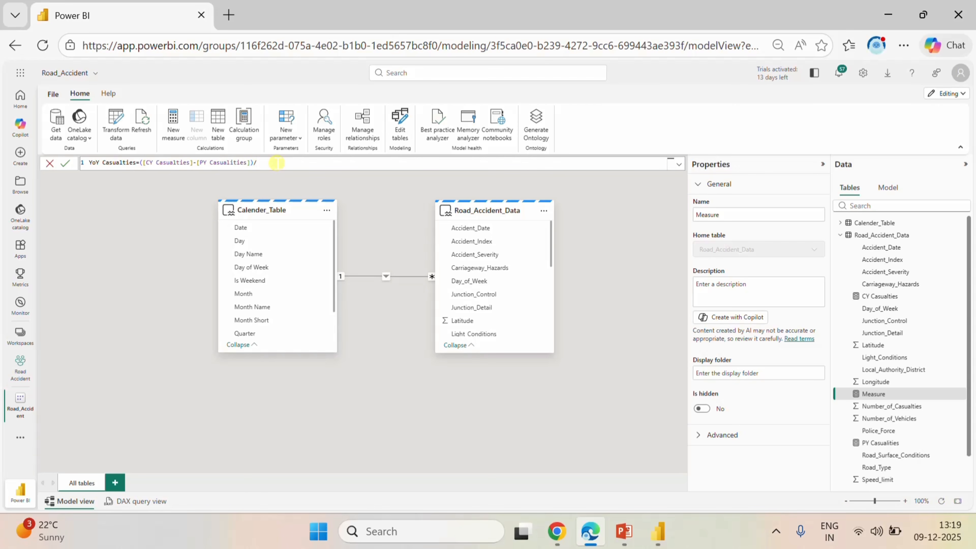
type("p")
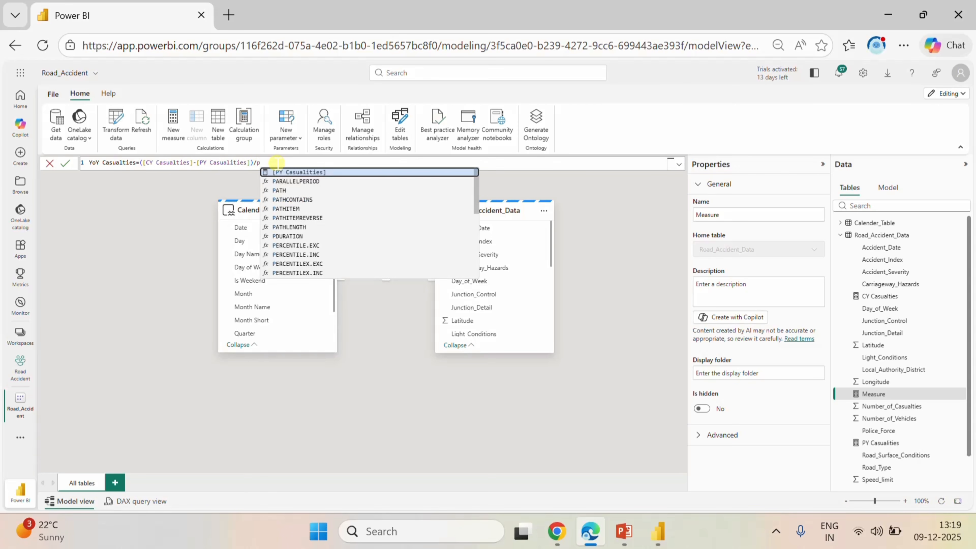
left_click(322, 171)
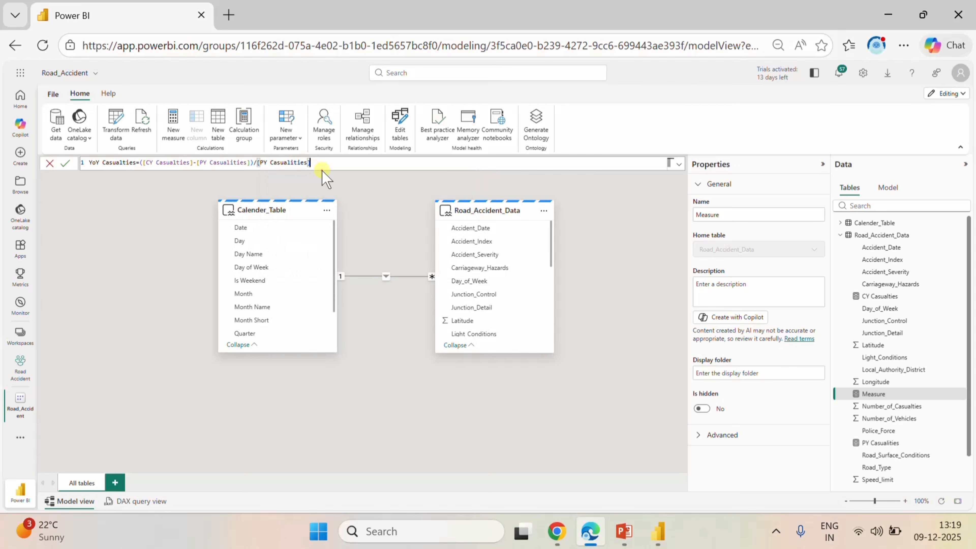
left_click(65, 163)
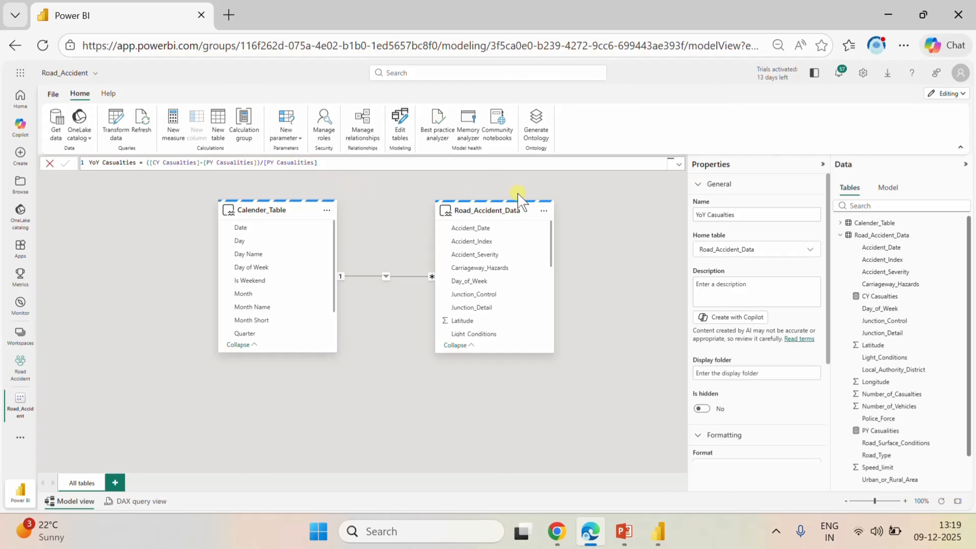
- Set the YoY Casualties measure's format to Percentage
scroll(764, 372, "down", 4)
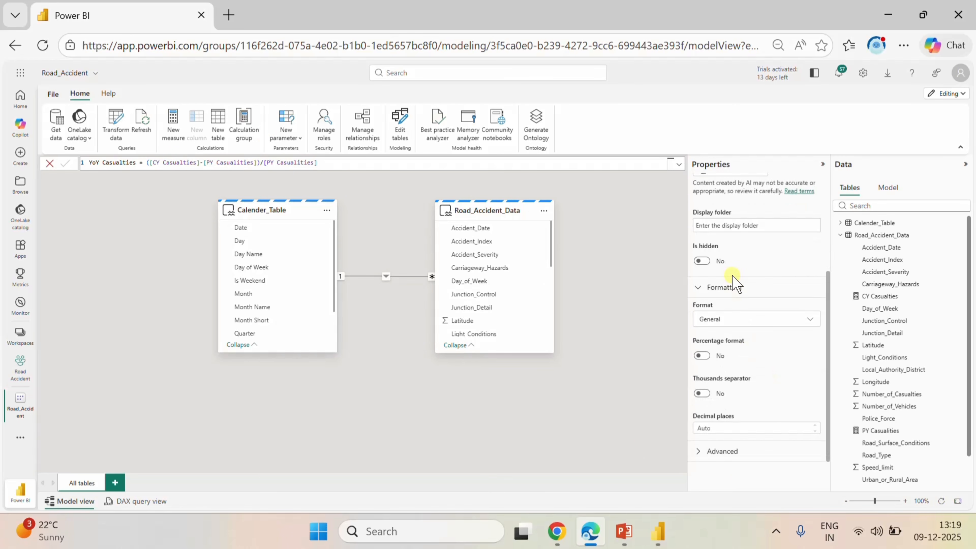
left_click(743, 322)
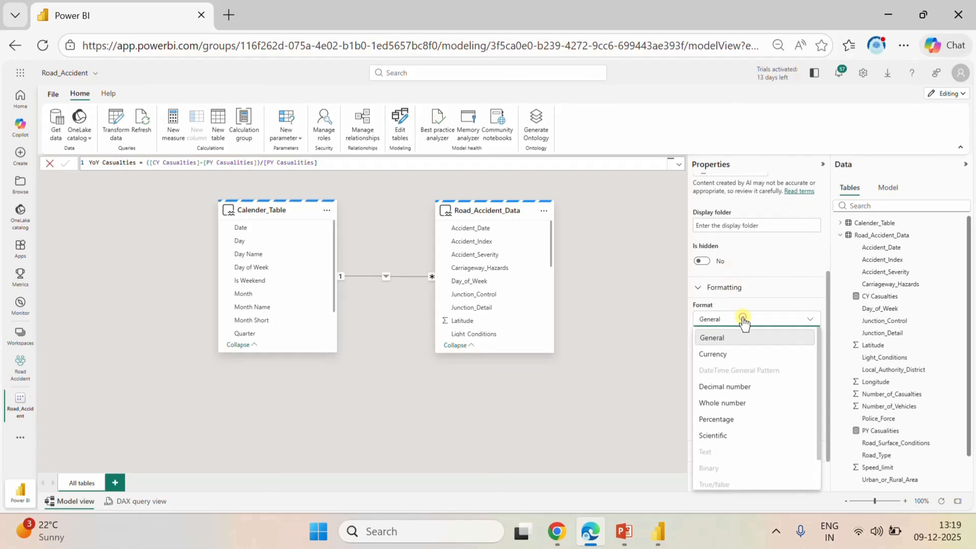
left_click(737, 418)
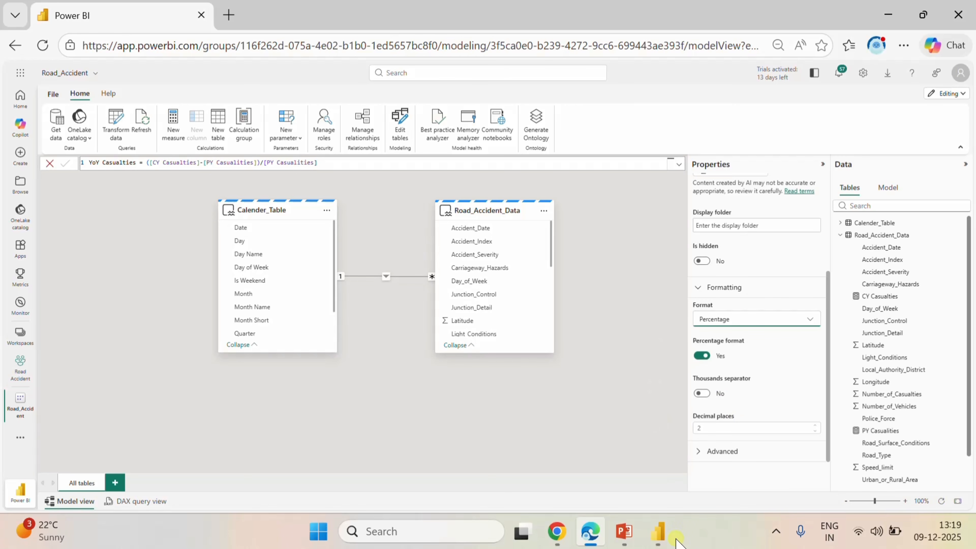
- Switch to the Road Accident Analysis report in Power BI Desktop, add an empty card visual and refresh the data
left_click(666, 535)
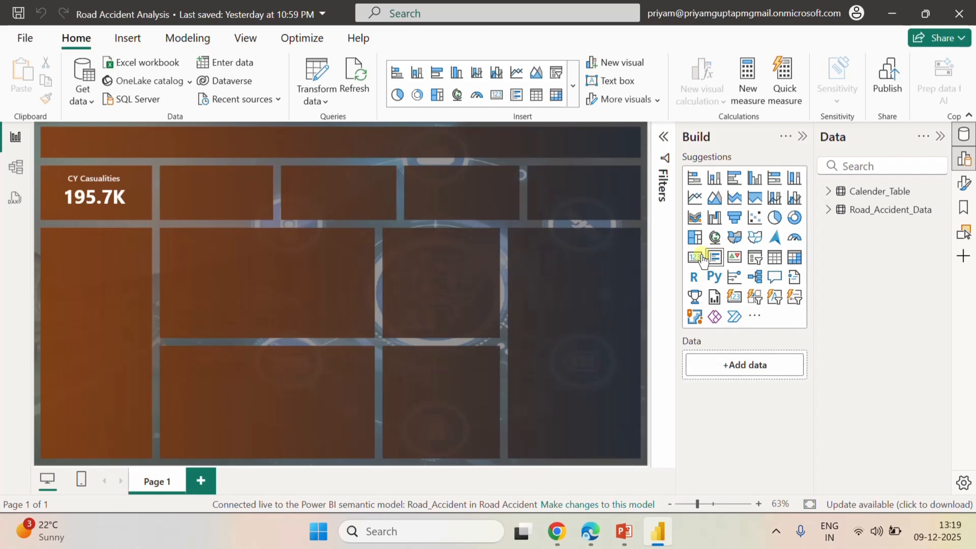
left_click(693, 259)
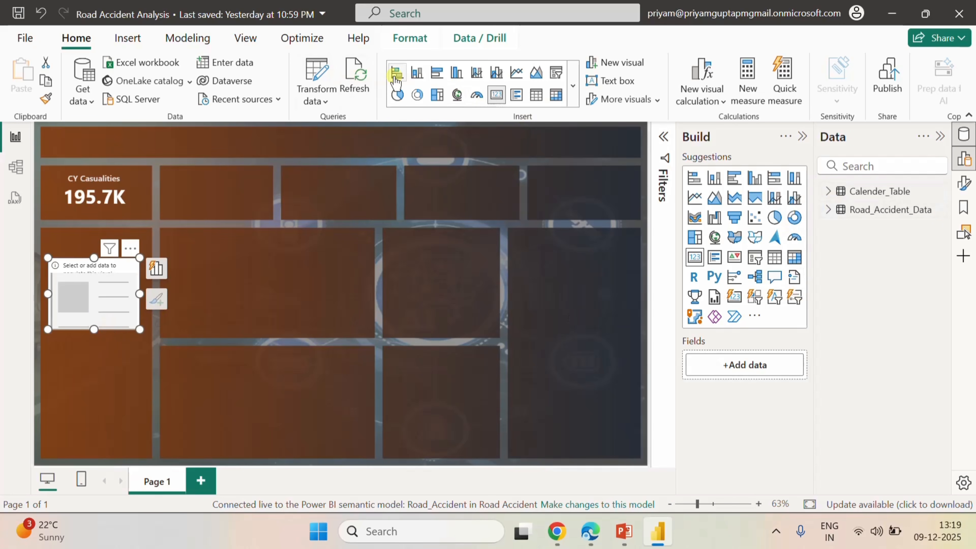
left_click(361, 86)
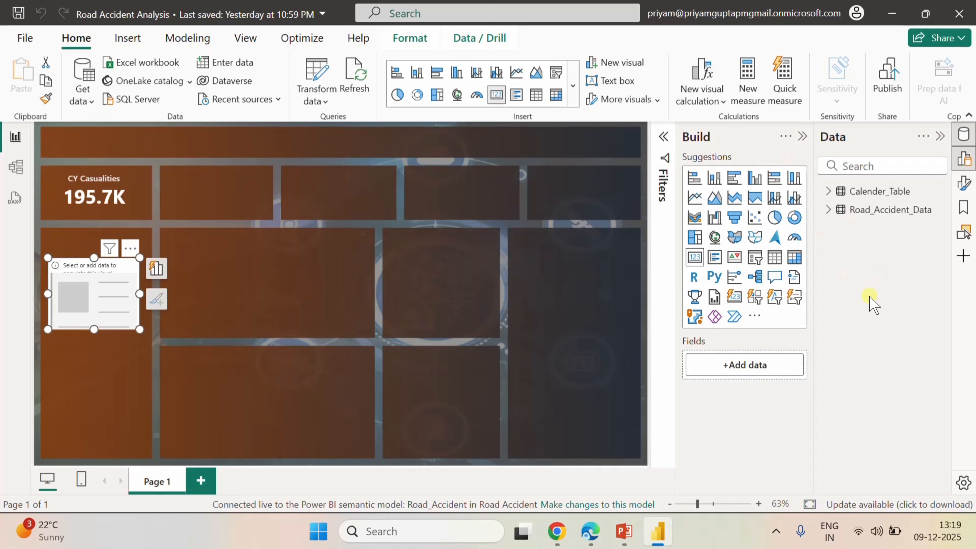
- Show the YoY Casualties measure from Road_Accident_Data on the empty card and widen the card to fit the full percentage
left_click(837, 211)
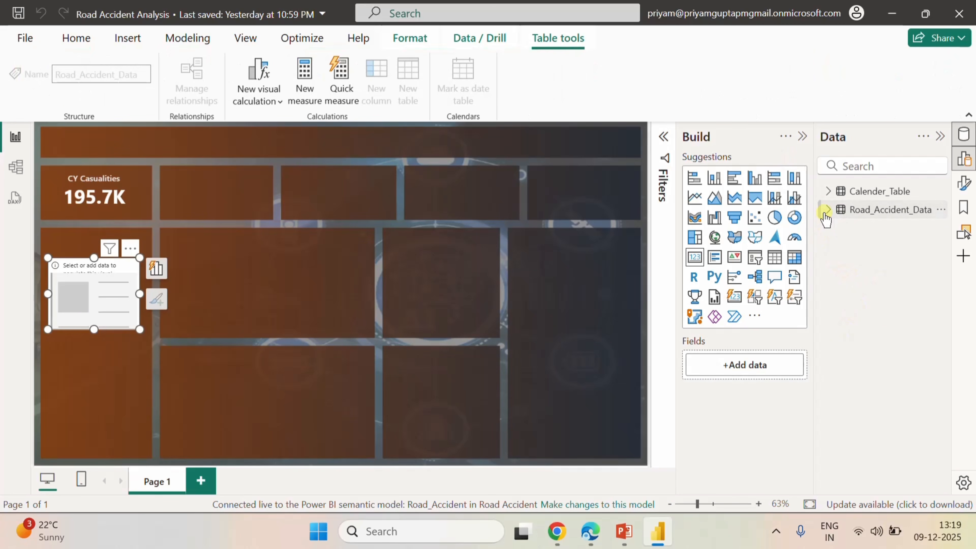
left_click(828, 210)
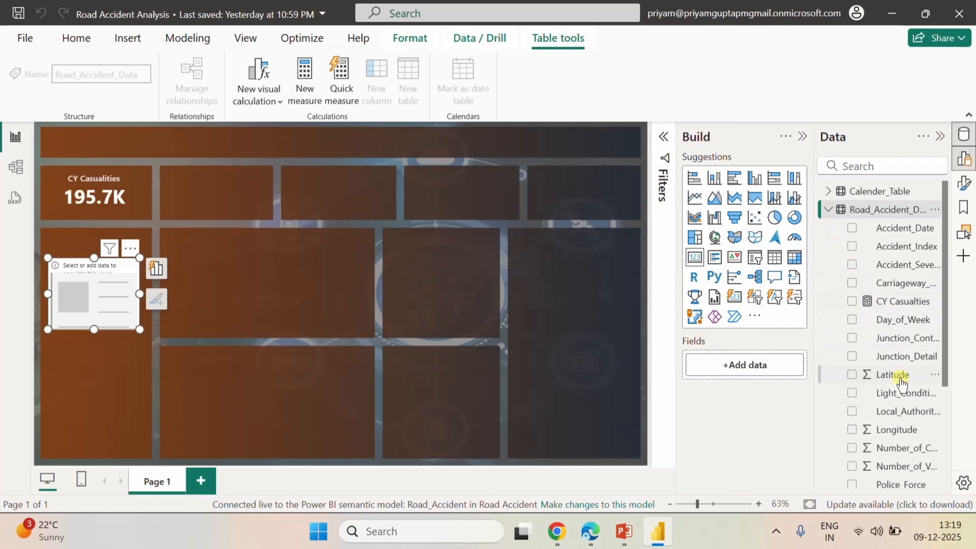
scroll(895, 374, "down", 4)
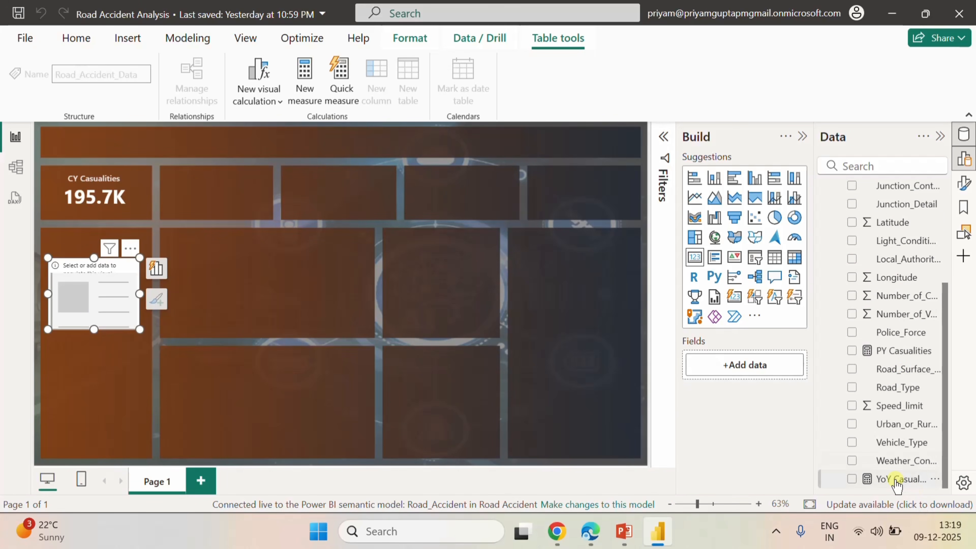
left_click(852, 479)
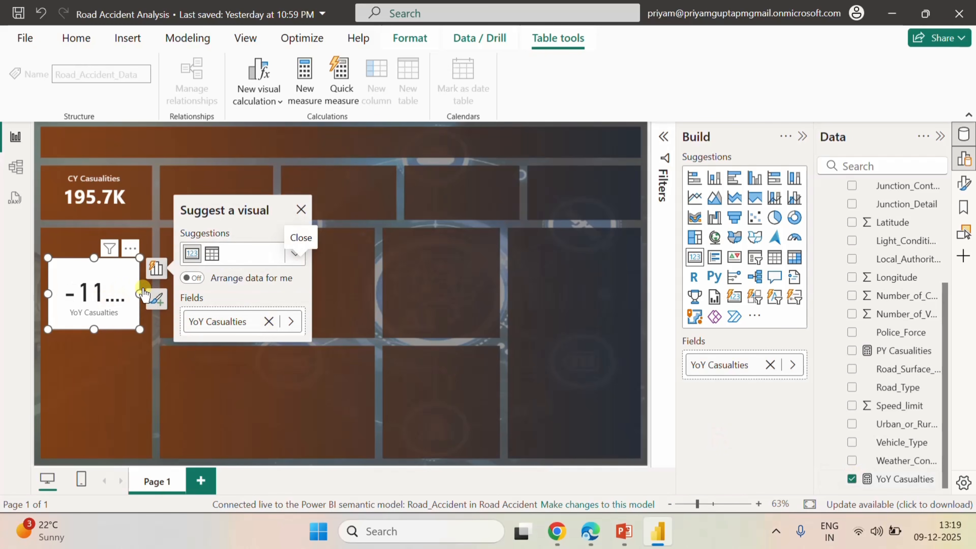
left_click_drag(137, 293, 209, 293)
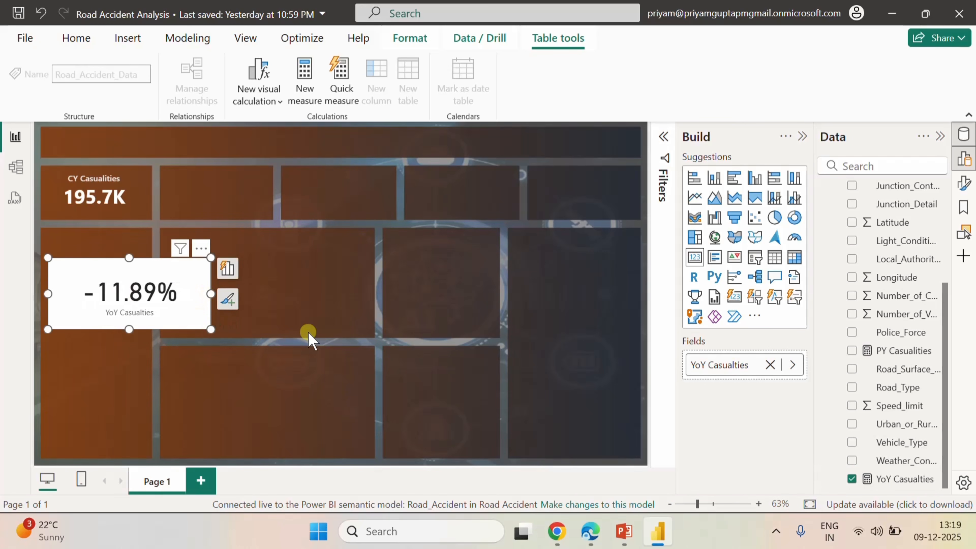
- In the Road_Accident semantic model in the browser, set YoY Casualties to 1 decimal place, and refresh the Power BI Desktop report
left_click(588, 528)
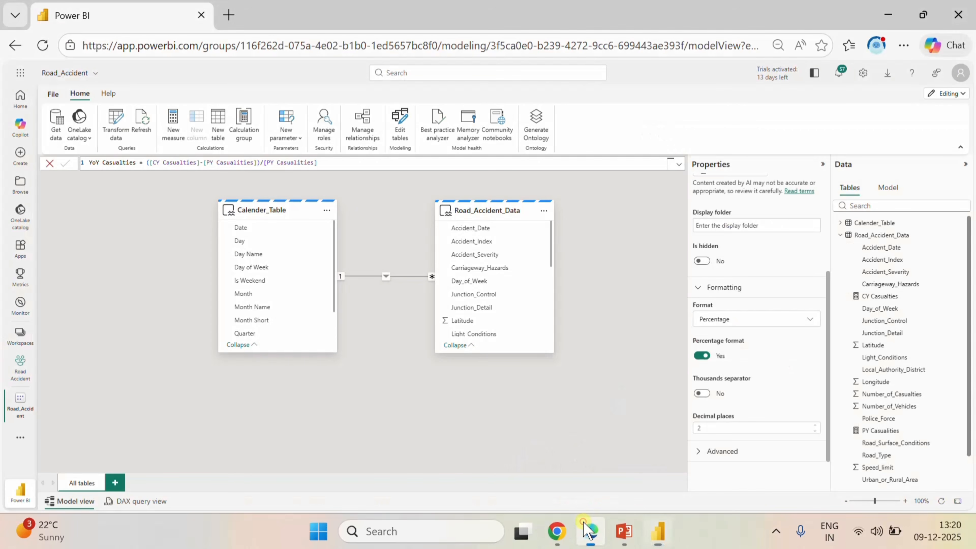
double_click(772, 427)
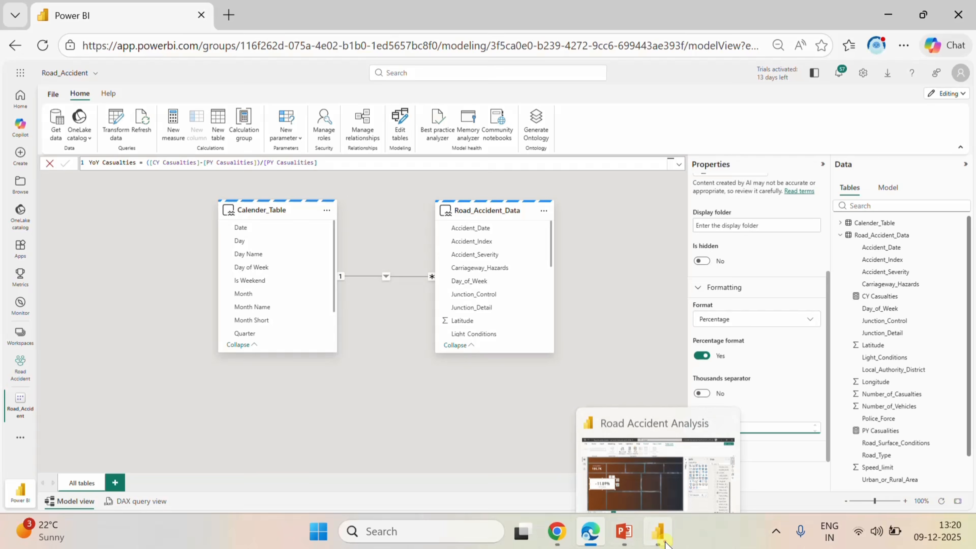
left_click(657, 531)
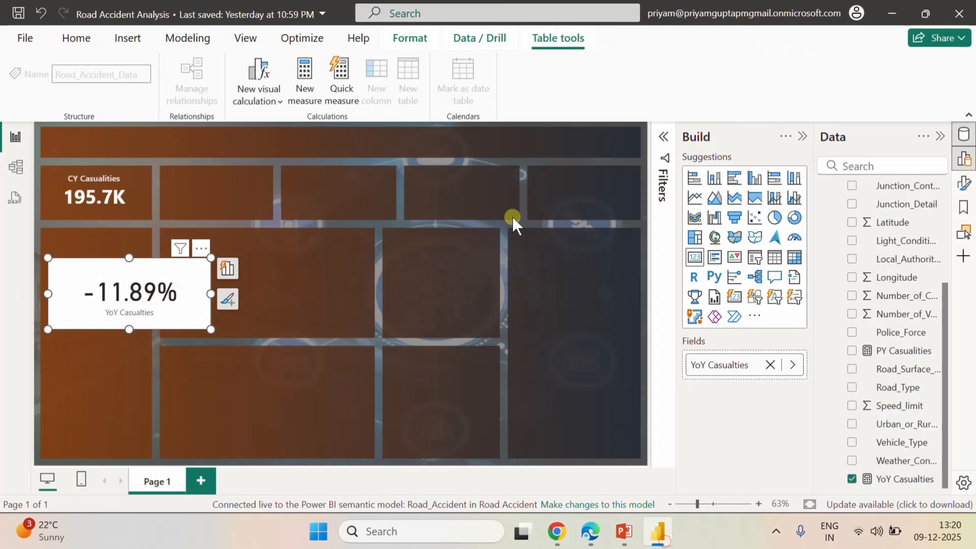
left_click(85, 42)
left_click(357, 91)
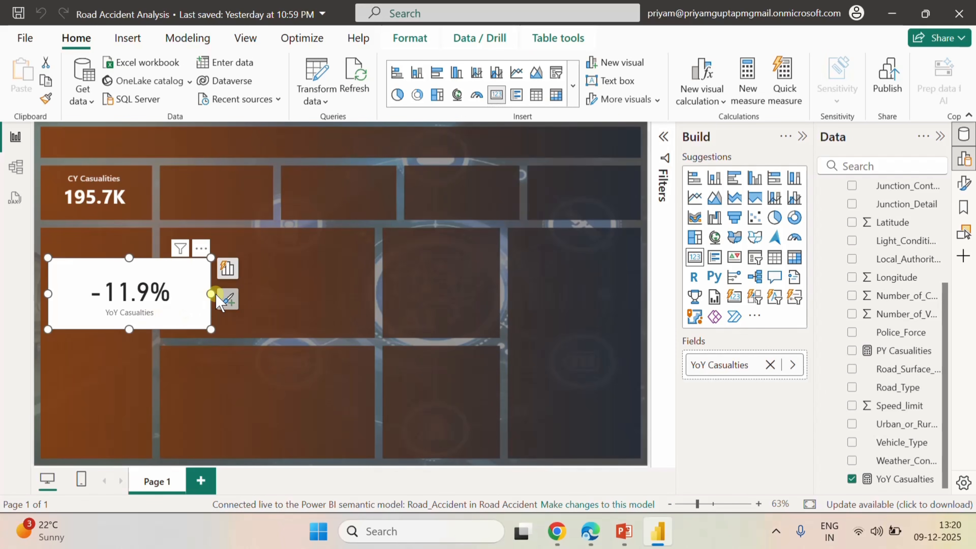
- Copy the CY Casualties card's formatting onto the YoY Casualties card, and move that card up and narrow it
left_click(128, 188)
left_click(45, 98)
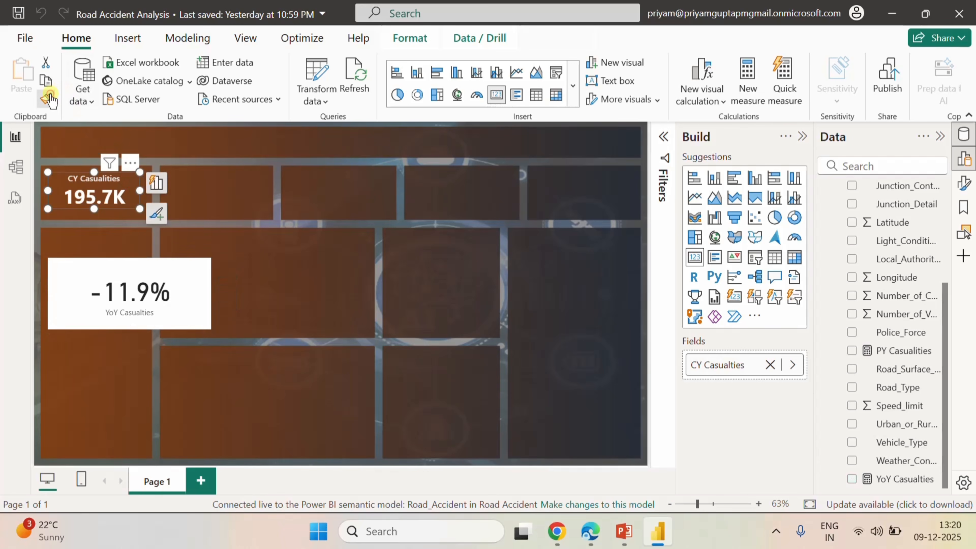
left_click(150, 268)
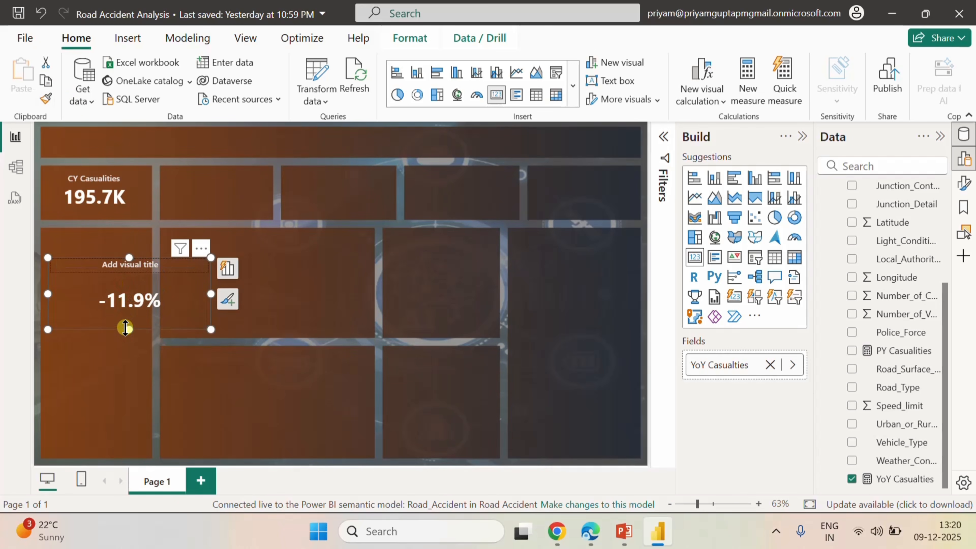
left_click_drag(124, 327, 127, 258)
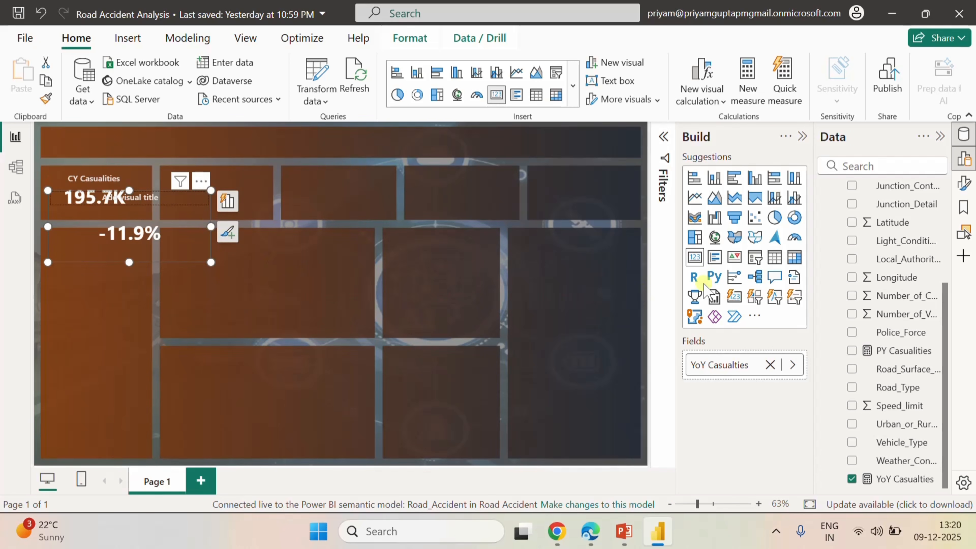
left_click_drag(211, 226, 171, 241)
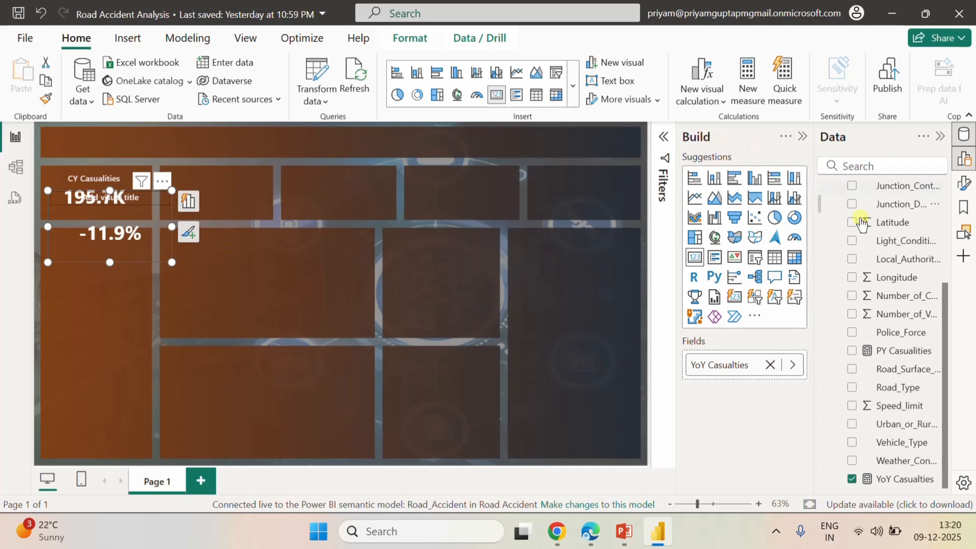
- Turn off the YoY Casualties card's title and set its callout value to Segoe UI Semibold, size 15, in light yellow
left_click(959, 186)
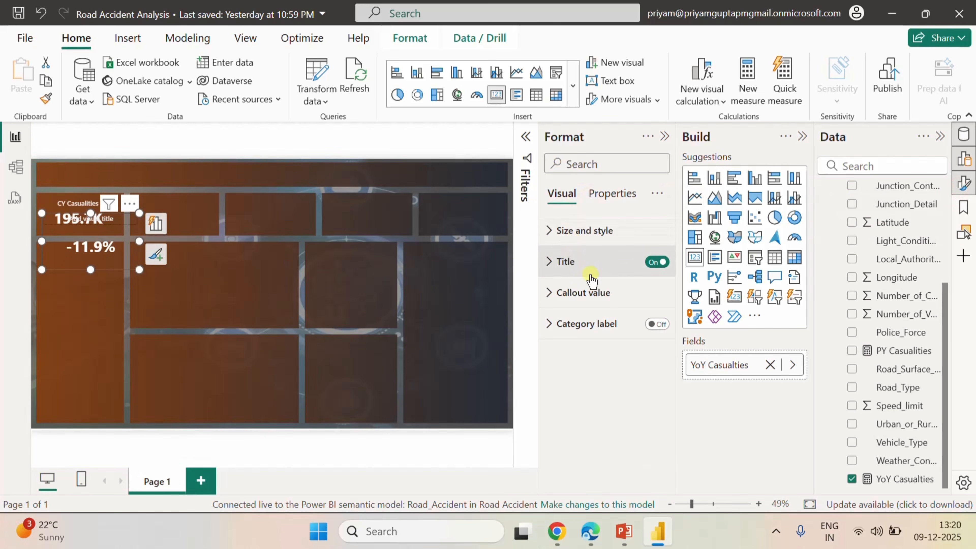
left_click(656, 262)
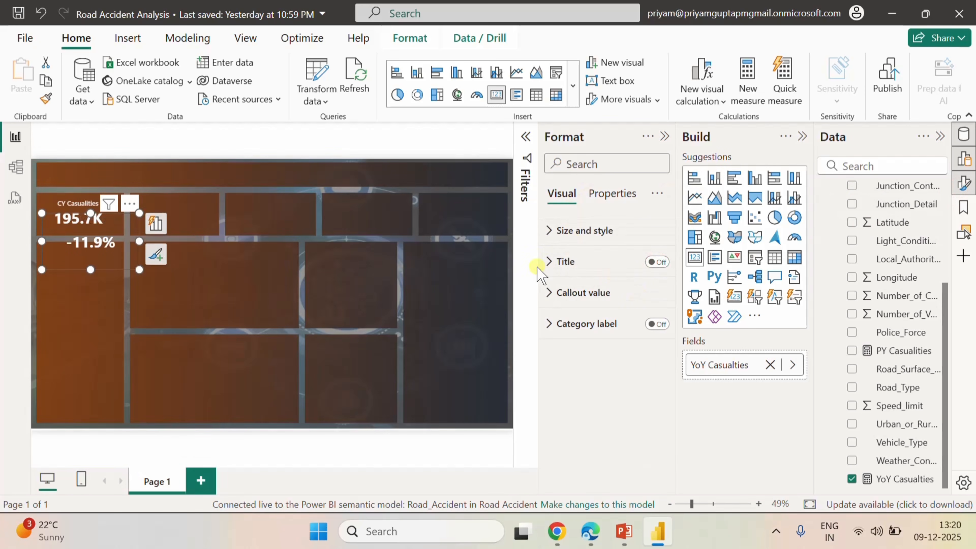
left_click(550, 296)
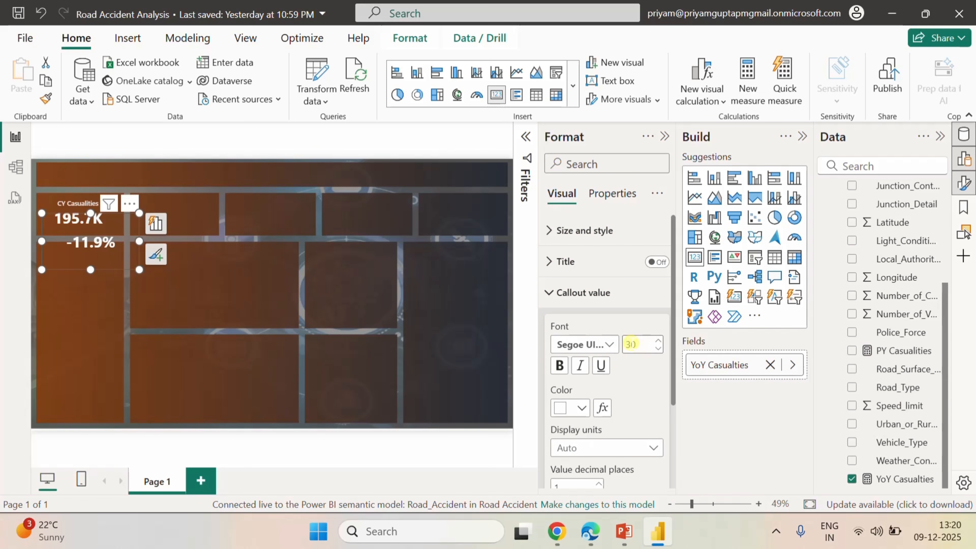
left_click(630, 344)
type("15")
key("Return")
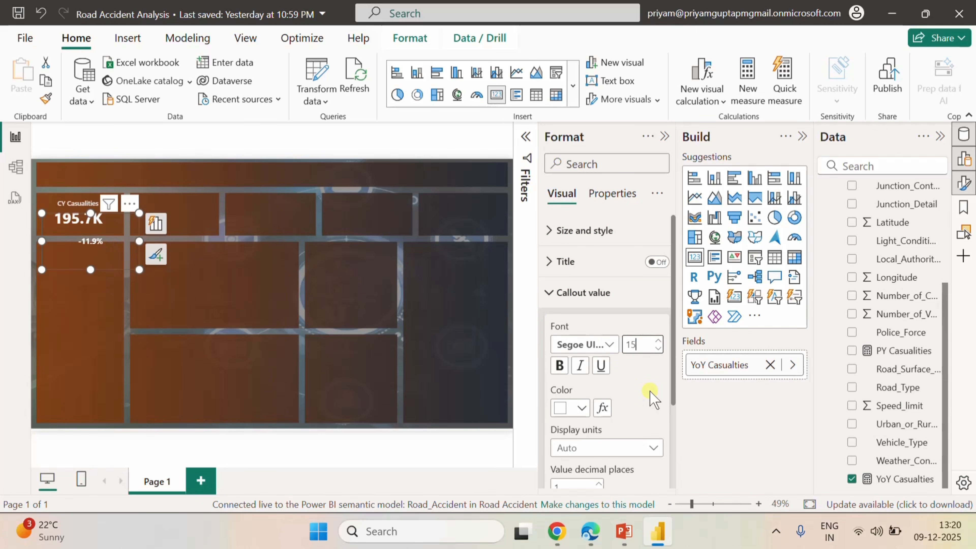
left_click(603, 346)
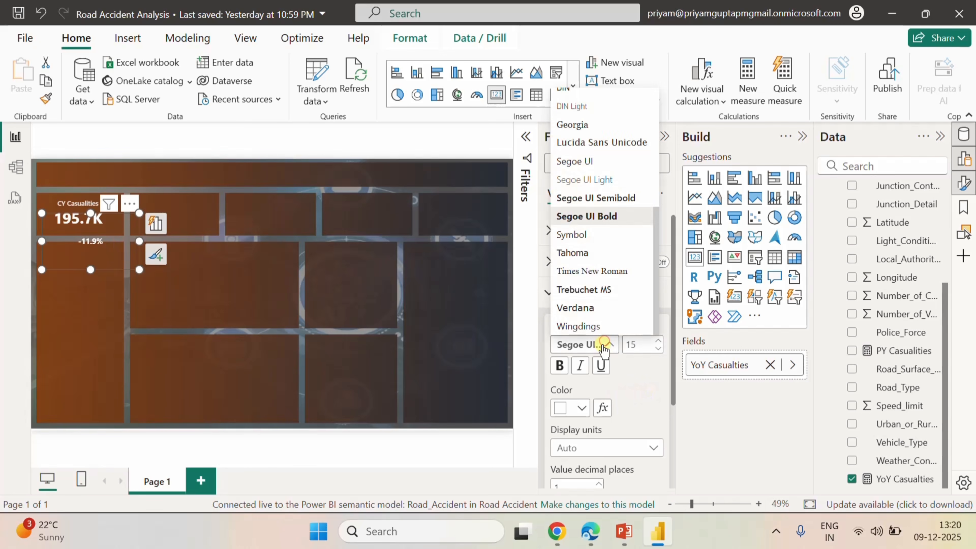
left_click(596, 197)
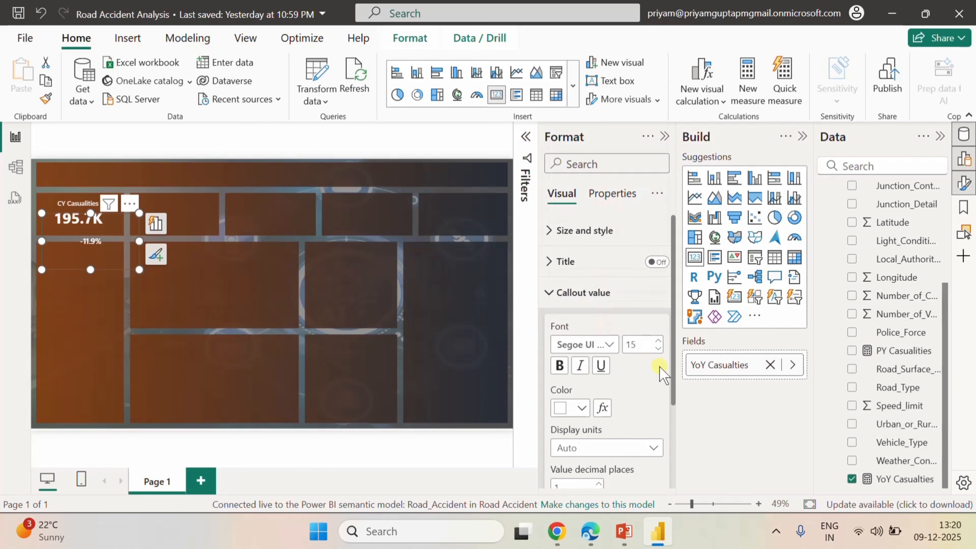
left_click(573, 411)
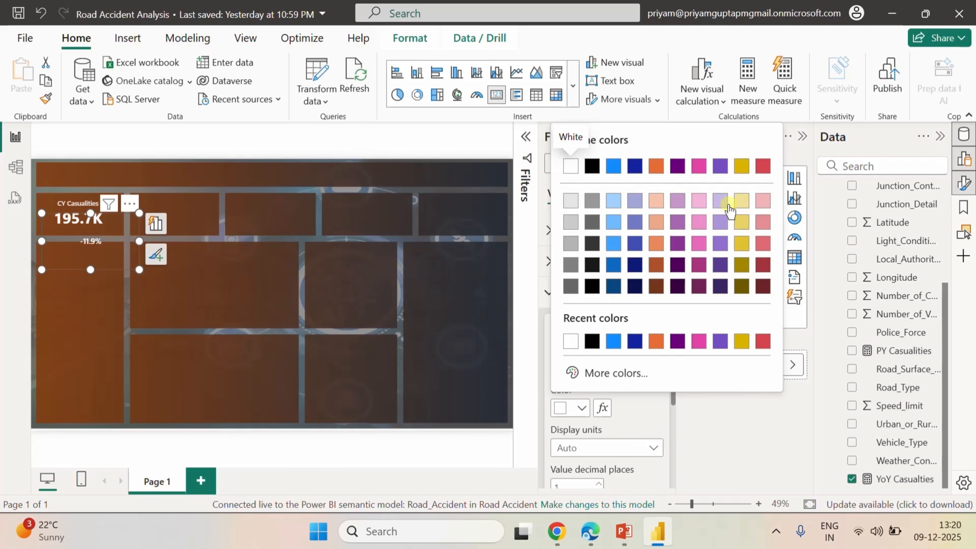
left_click(741, 202)
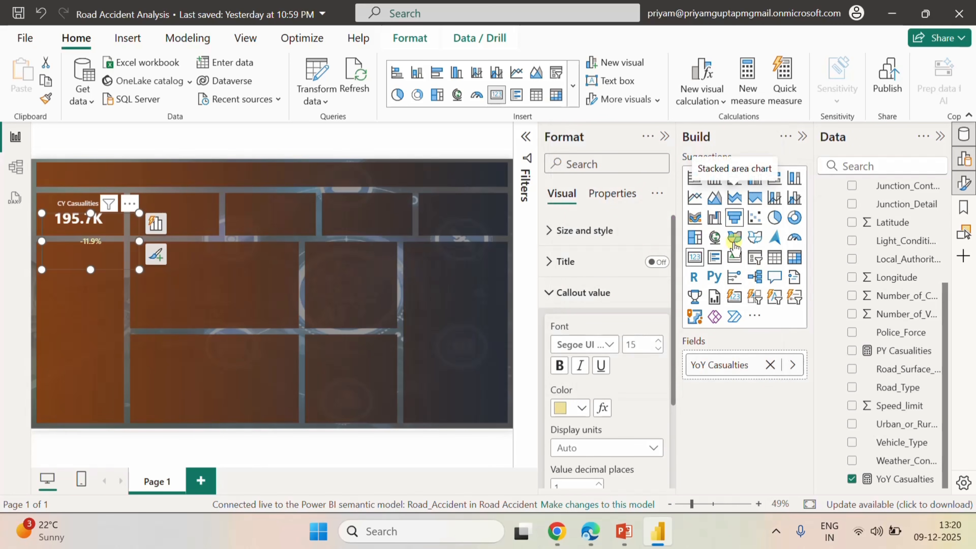
- Reduce the YoY Casualties card's height and width so it fits closely around the percentage
left_click(91, 217)
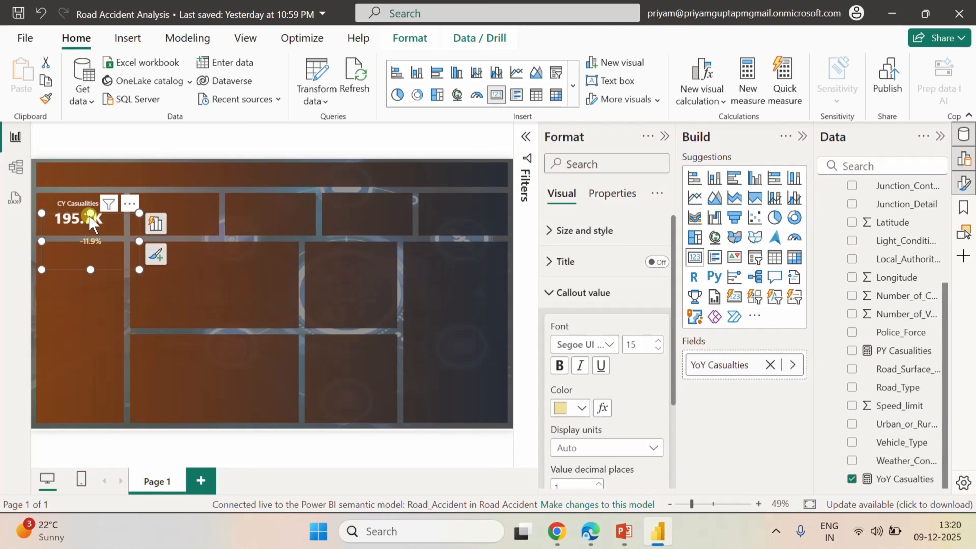
left_click(89, 238)
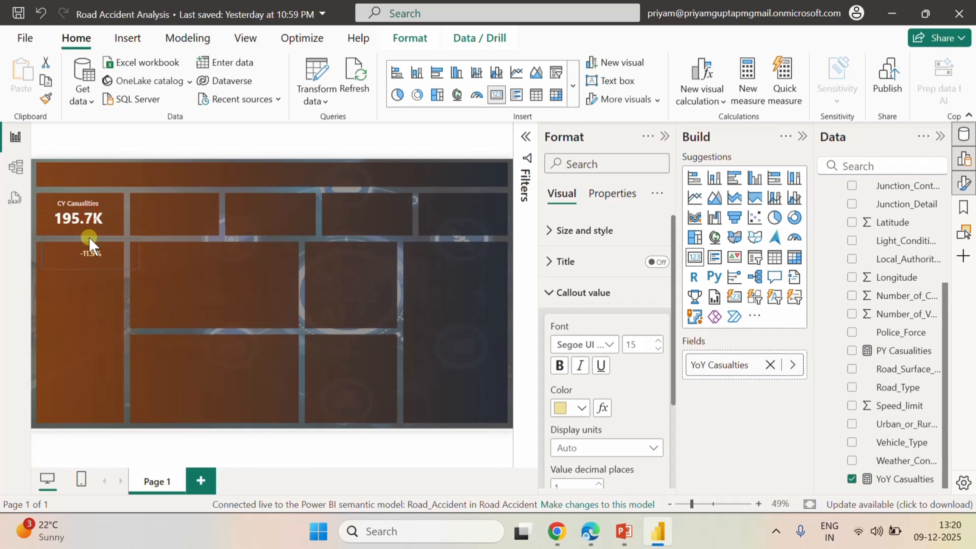
left_click(88, 255)
left_click_drag(139, 260, 86, 261)
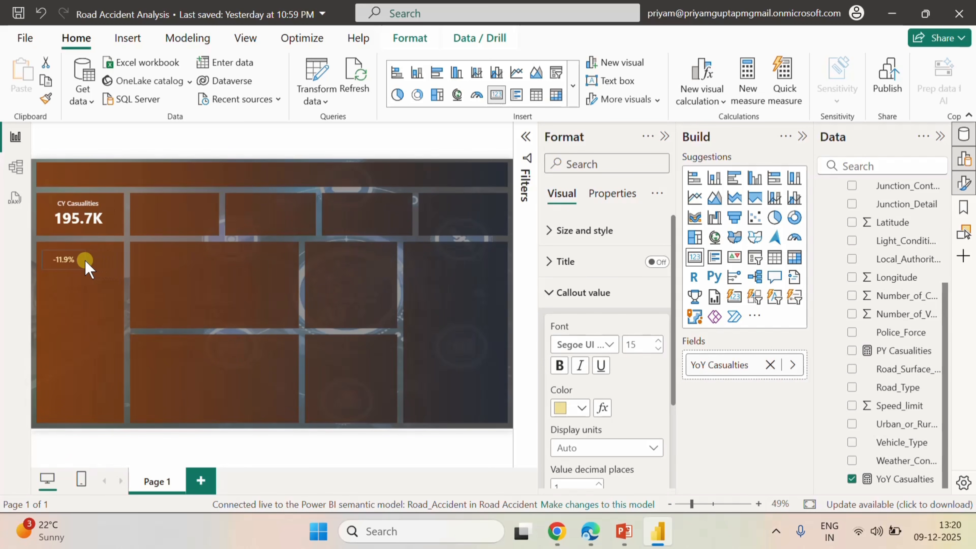
- Nudge the CY Casualties card slightly upward to make room beneath it in its tile
left_click(108, 214)
key("Up")
key("Up")
key("Up")
key("Up")
key("Up")
key("Up")
key("Up")
key("Up")
key("Up")
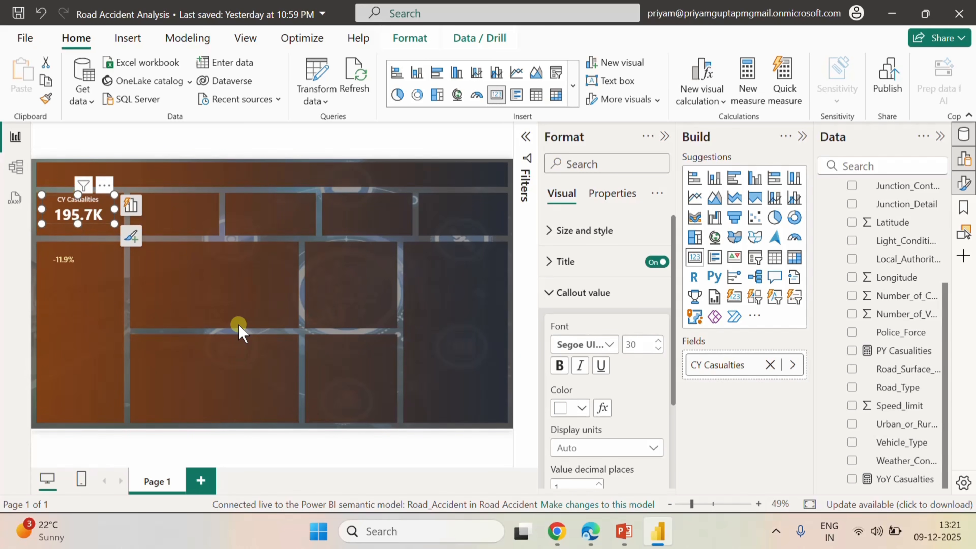
- Nudge the YoY Casualties card up and to the right until it is centred directly beneath the CY Casualties value
left_click(63, 262)
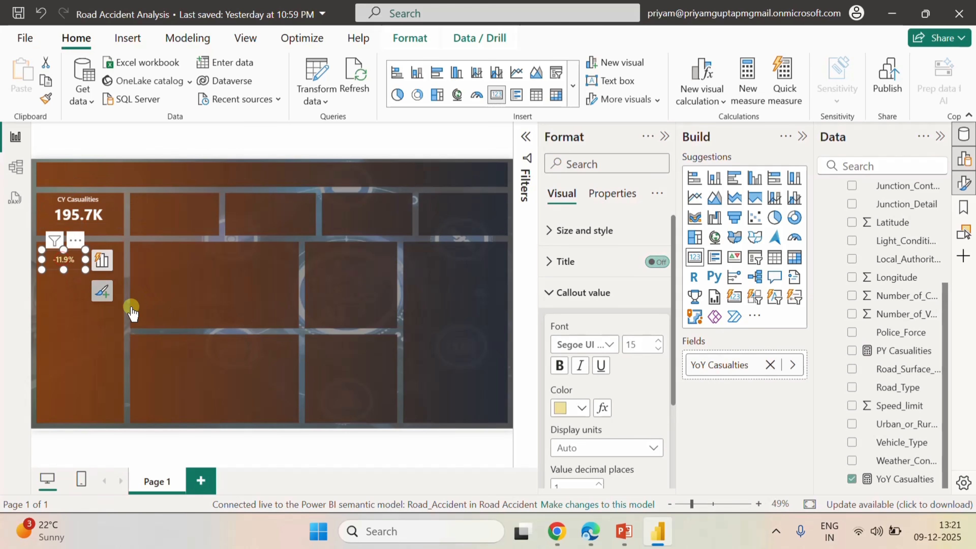
key("Up")
key("Up")
key("Up")
key("Up")
key("Up")
key("Up")
key("Up")
key("Up")
key("Up")
key("Up")
key("Up")
key("Up")
key("Up")
key("Up")
key("Up")
key("Up")
key("Up")
key("Up")
key("Up")
key("Up")
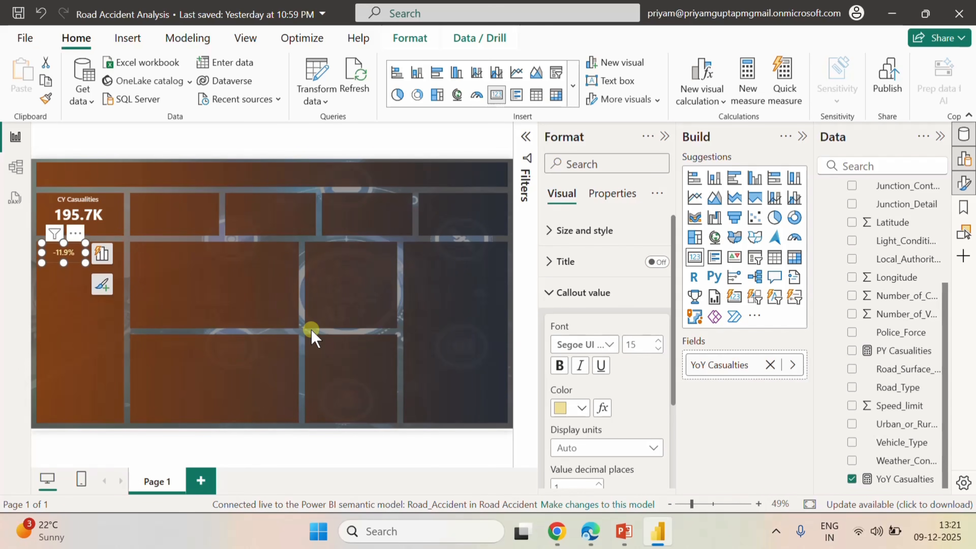
key("Up")
key("Up")
key("Up")
key("Up")
key("Up")
key("Up")
key("Up")
key("Up")
key("Up")
key("Up")
key("Up")
key("Up")
key("Up")
key("Up")
key("Up")
key("Up")
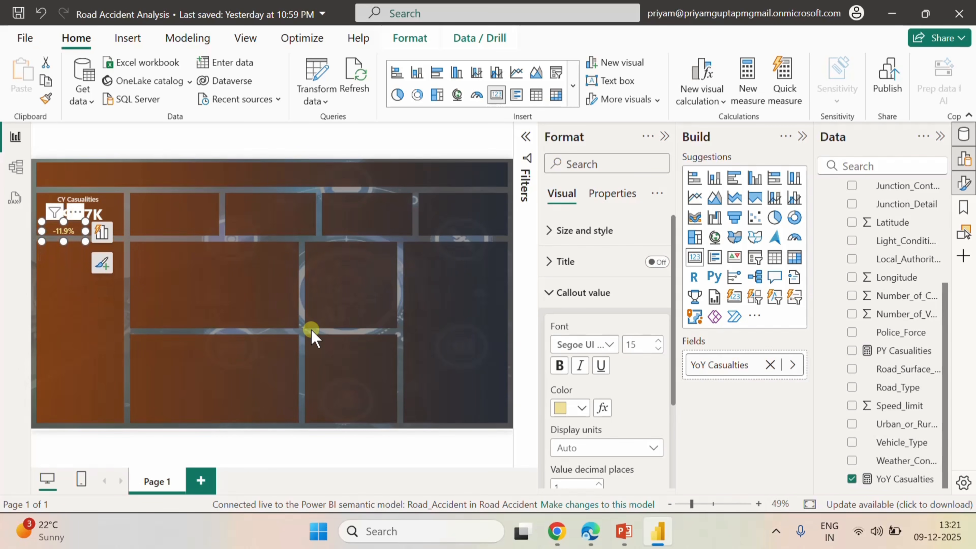
key("Right")
key("Right")
key("Right")
key("Right")
key("Right")
key("Right")
key("Right")
key("Right")
key("Right")
key("Right")
key("Right")
key("Right")
key("Right")
key("Right")
key("Right")
key("Right")
key("Right")
key("Right")
key("Right")
key("Right")
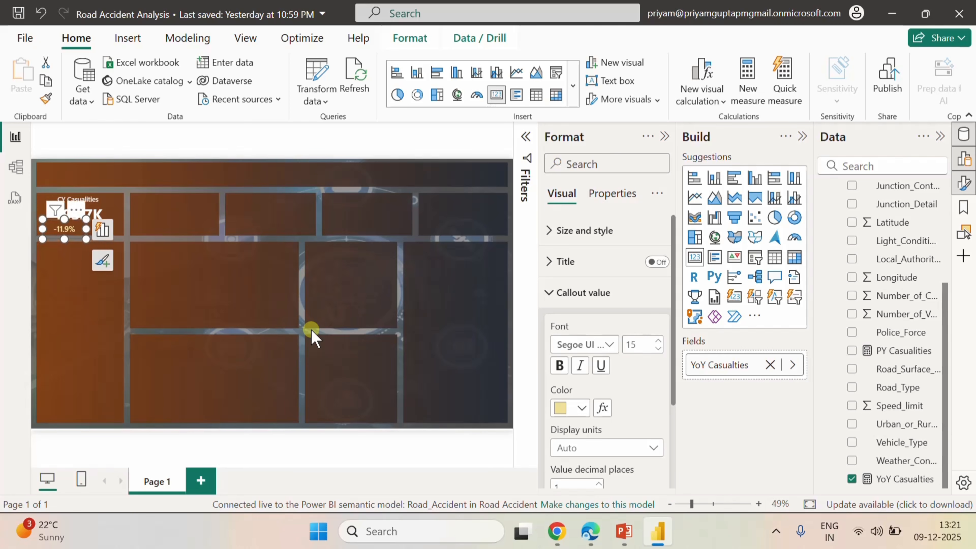
key("Right")
key("Right")
key("Right")
key("Right")
key("Right")
key("Right")
key("Right")
key("Right")
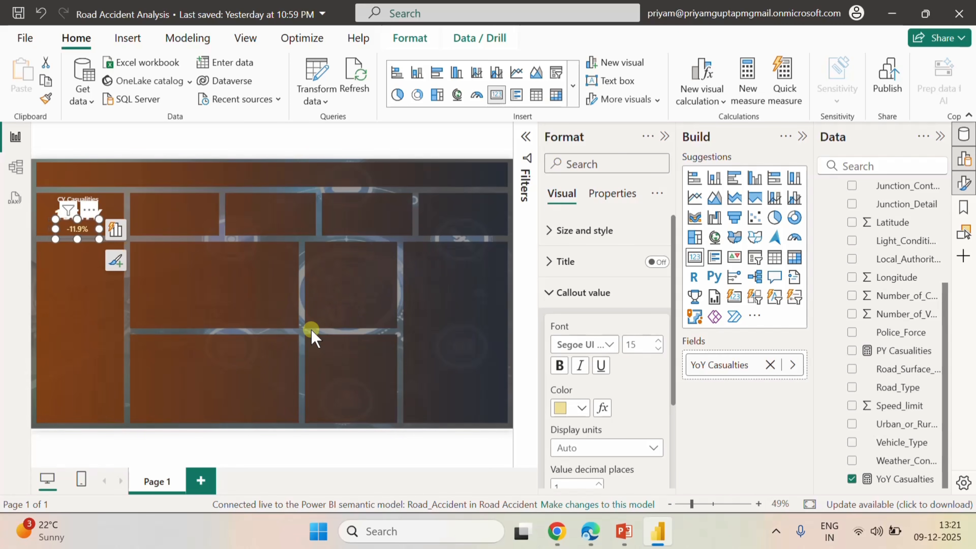
left_click(271, 277)
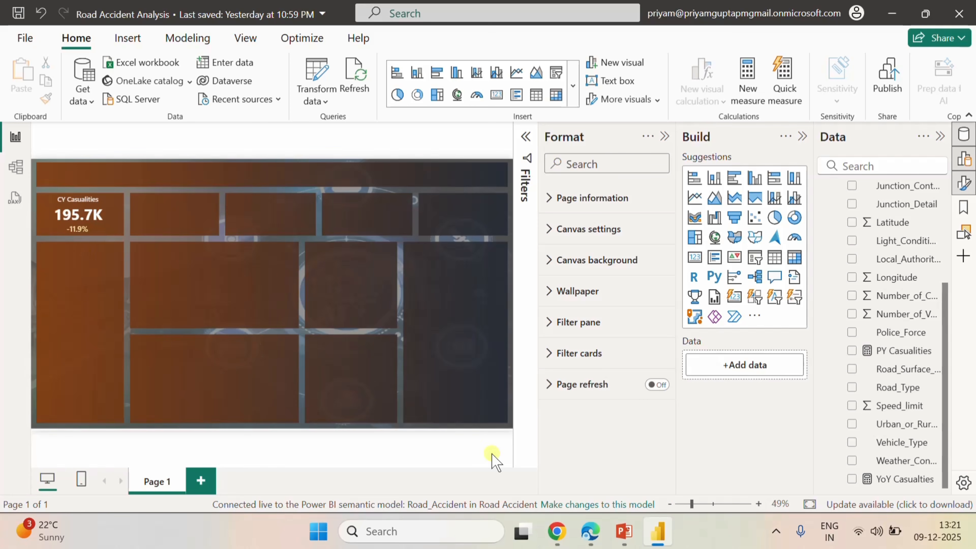
- Check the KPI requirements on the Business Requirement Document slide in PowerPoint and return to the report
left_click(624, 531)
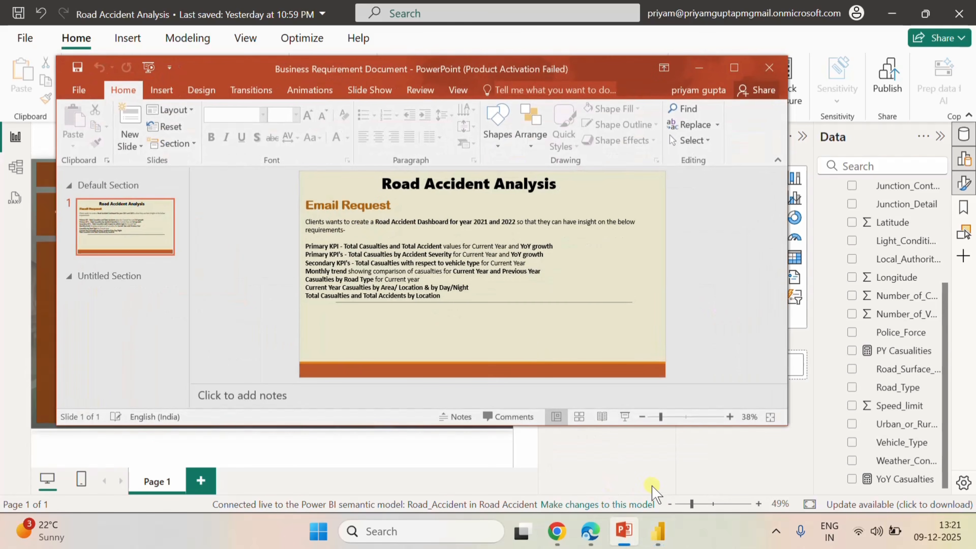
left_click(735, 68)
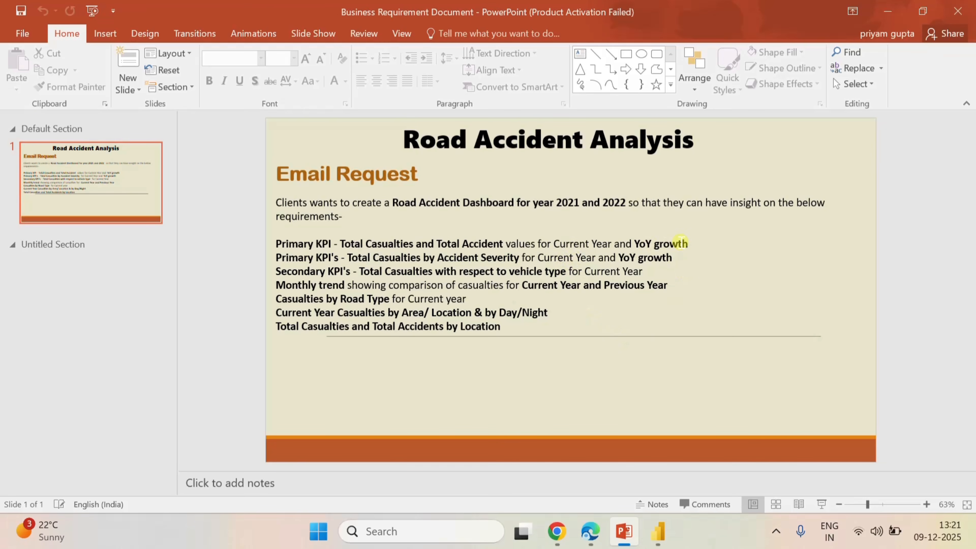
left_click(658, 530)
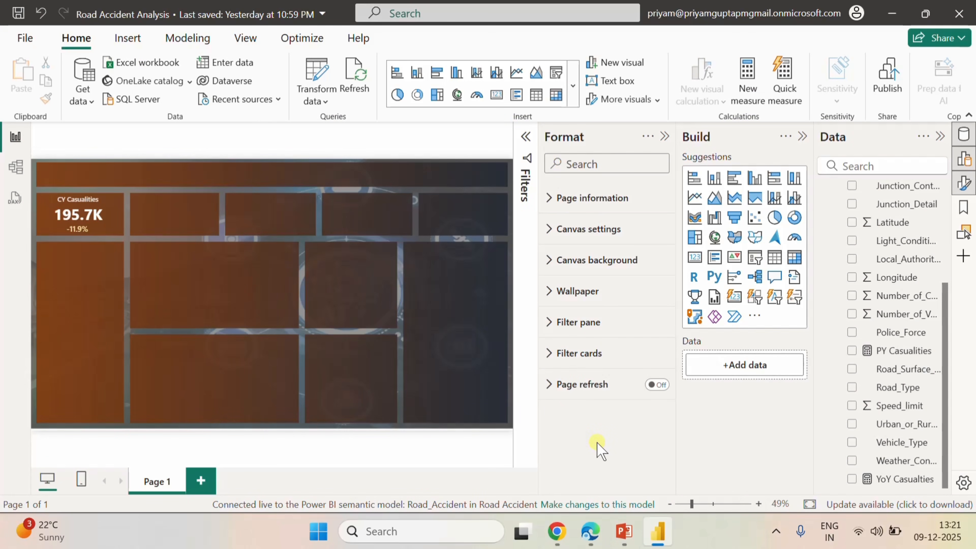
- In the browser's Road_Accident semantic model, add a measure to Road_Accident_Data and start its formula as CY Accident=TOTALYTD(
left_click(598, 527)
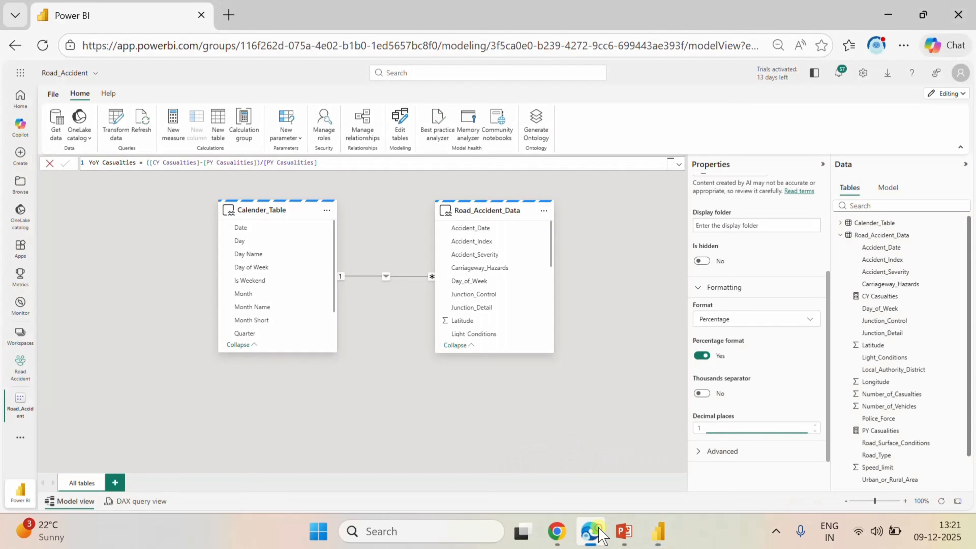
left_click(543, 229)
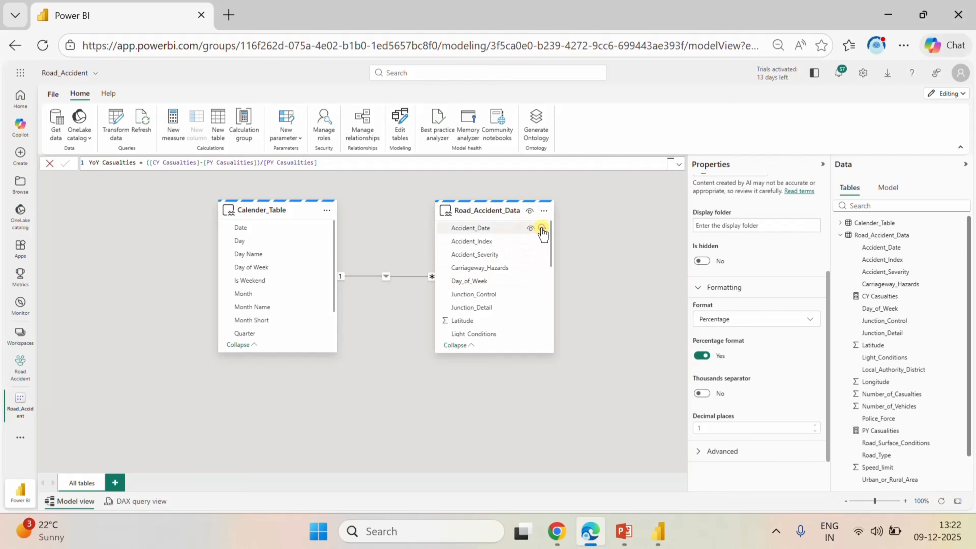
left_click(577, 250)
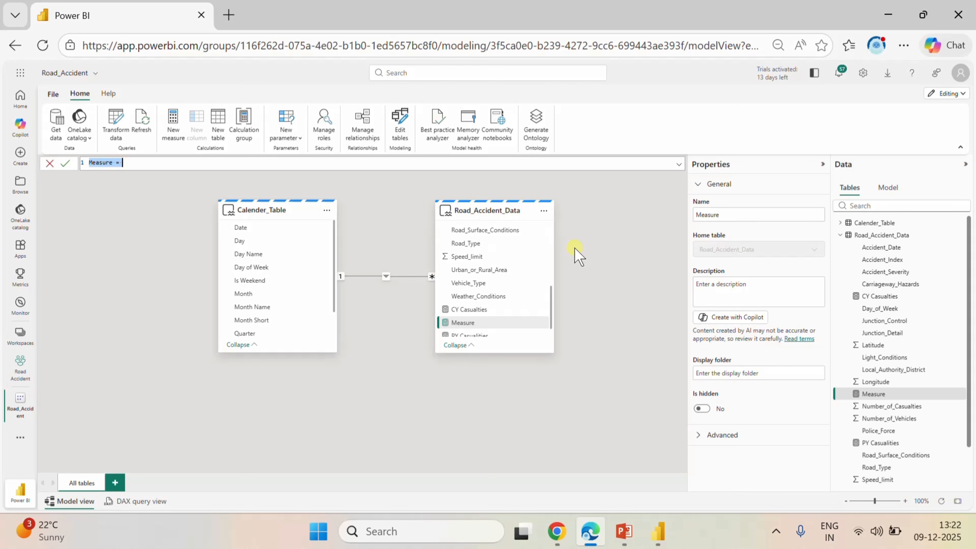
type("C")
type("Y Accident=tot")
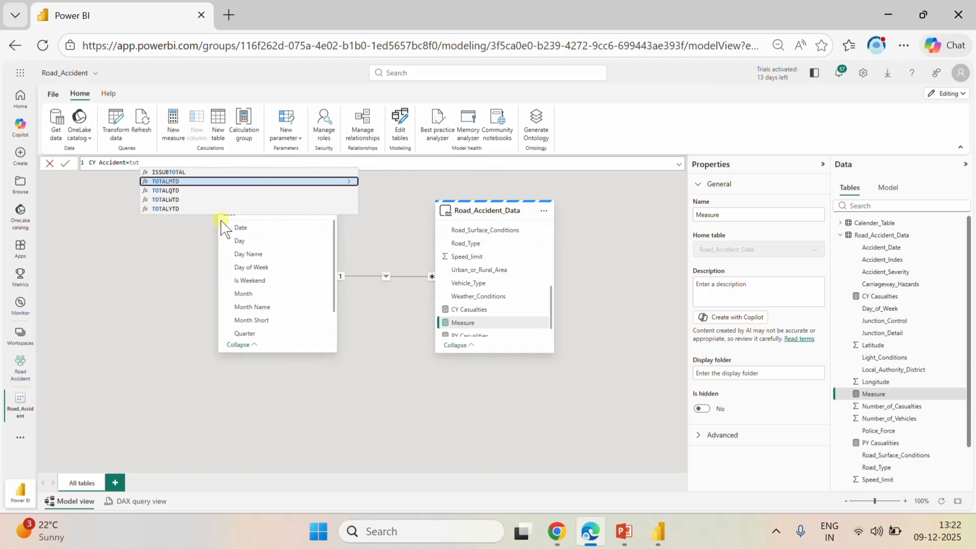
left_click(184, 208)
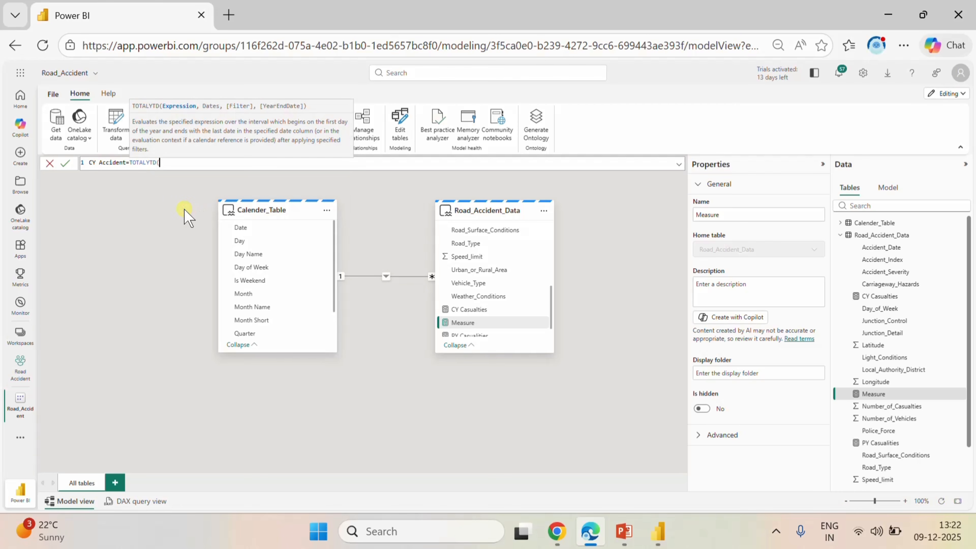
- Complete the CY Accident measure as TOTALYTD(COUNT(Road_Accident_Data[Accident_Index]),Calender_Table[Date]) and commit it
type("cou")
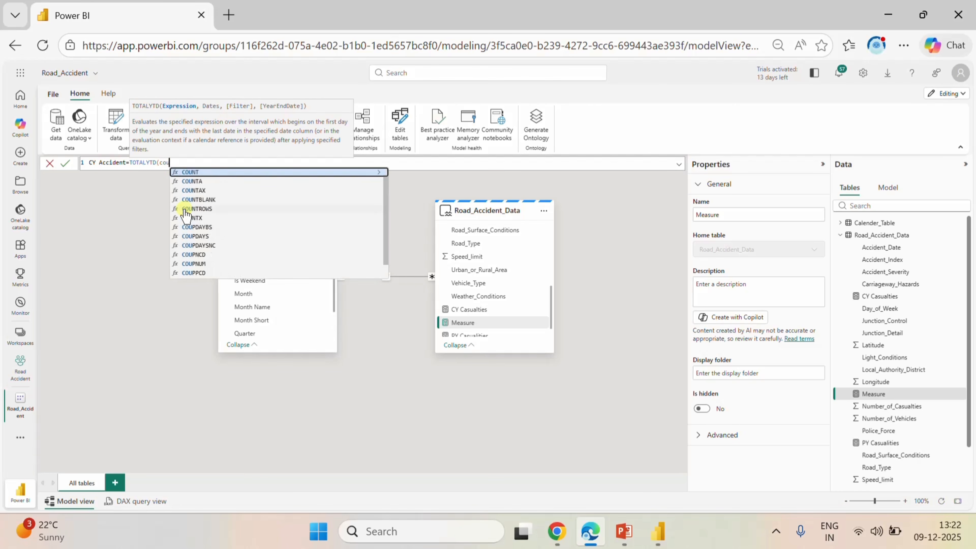
left_click(203, 172)
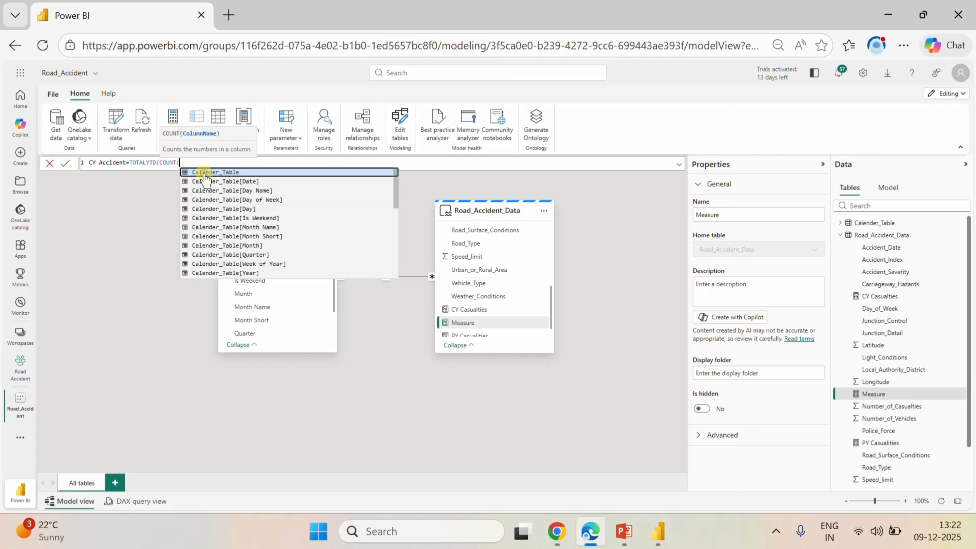
scroll(276, 233, "down", 3)
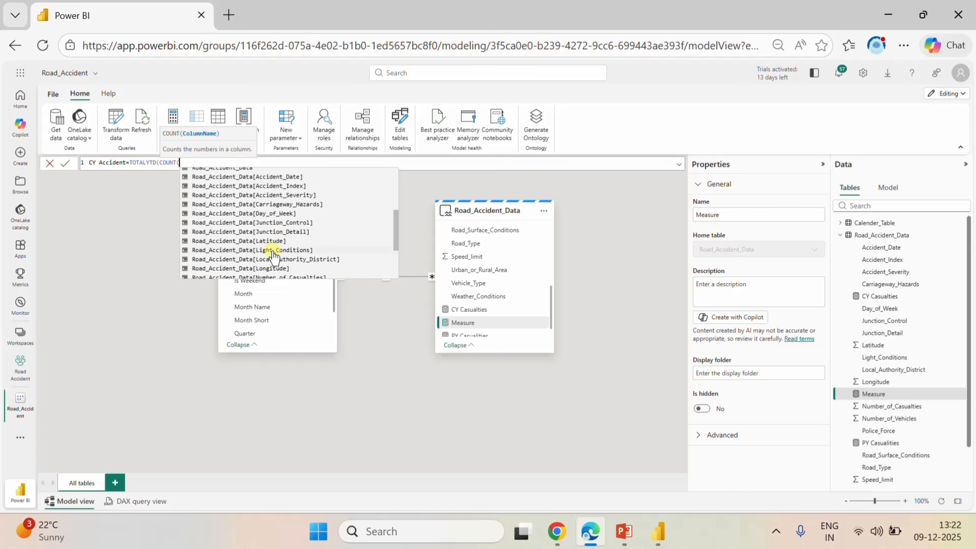
left_click(294, 186)
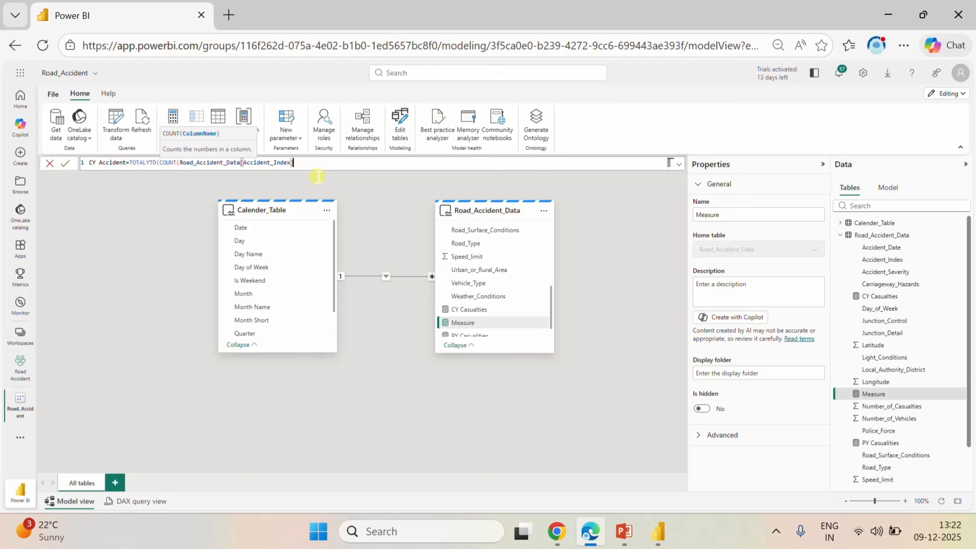
type(")")
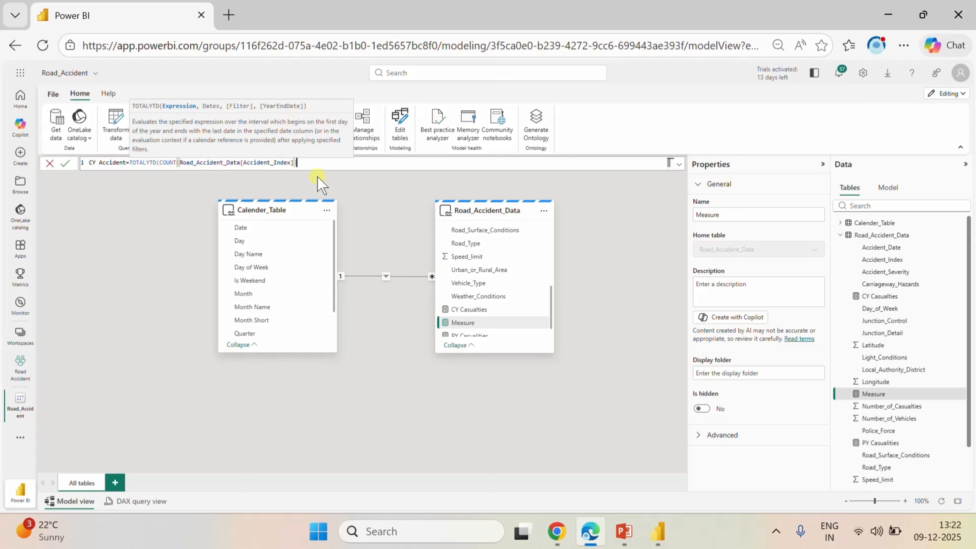
type(",")
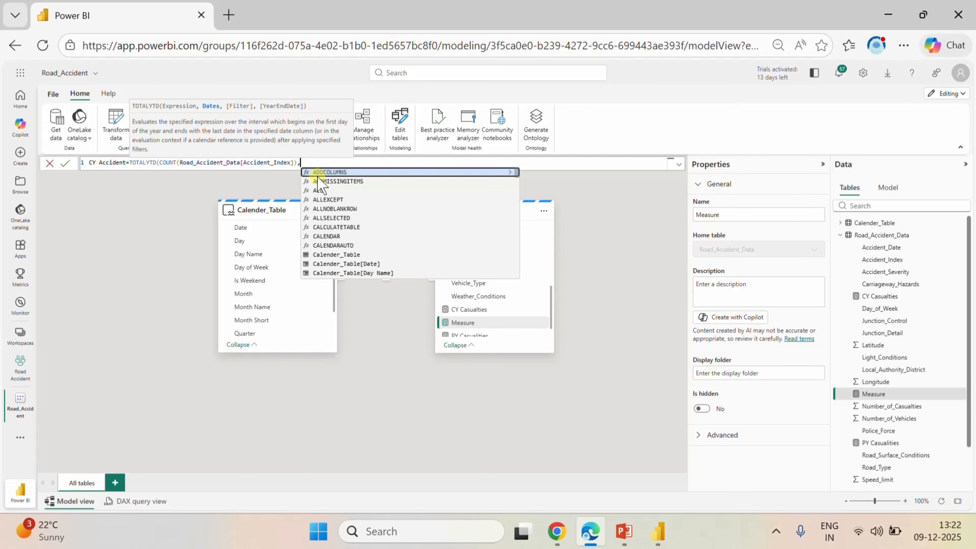
type("ca")
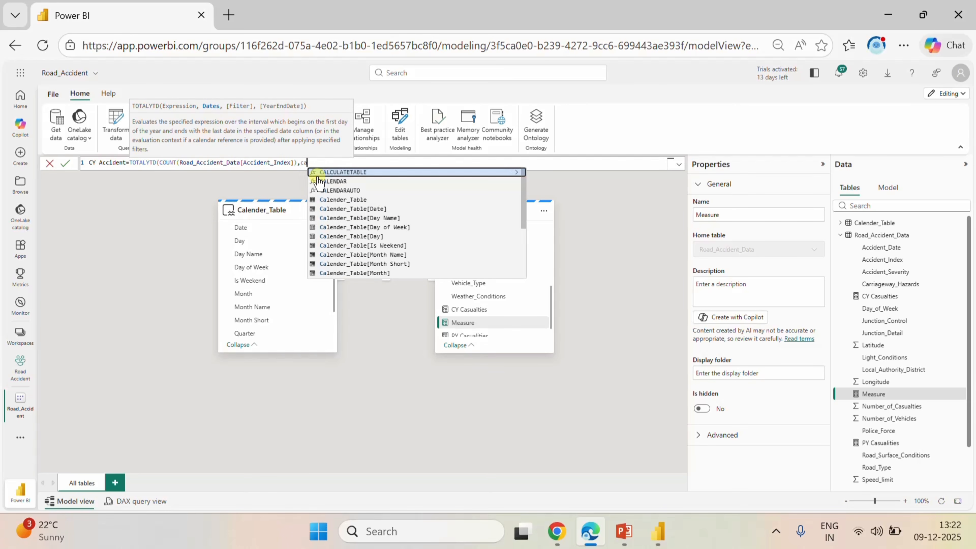
left_click(347, 208)
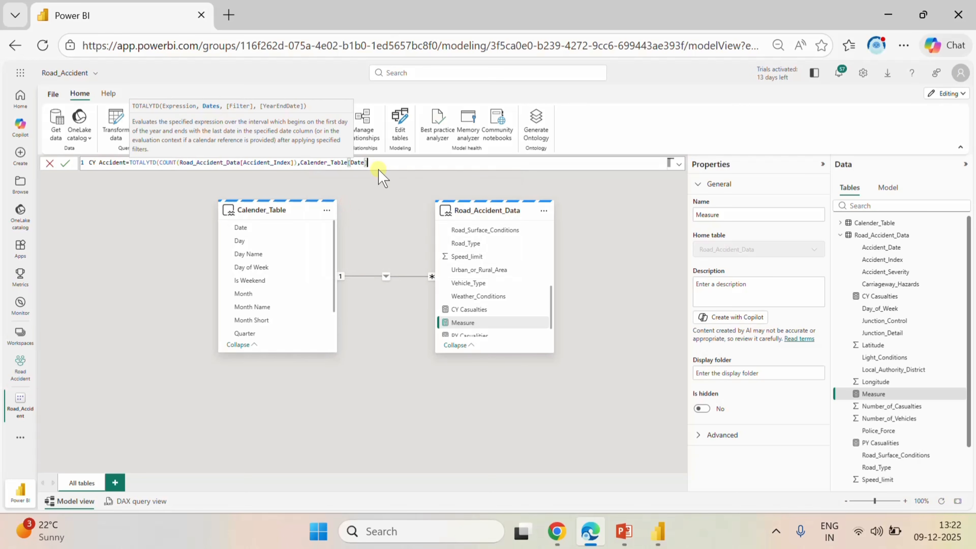
type(")")
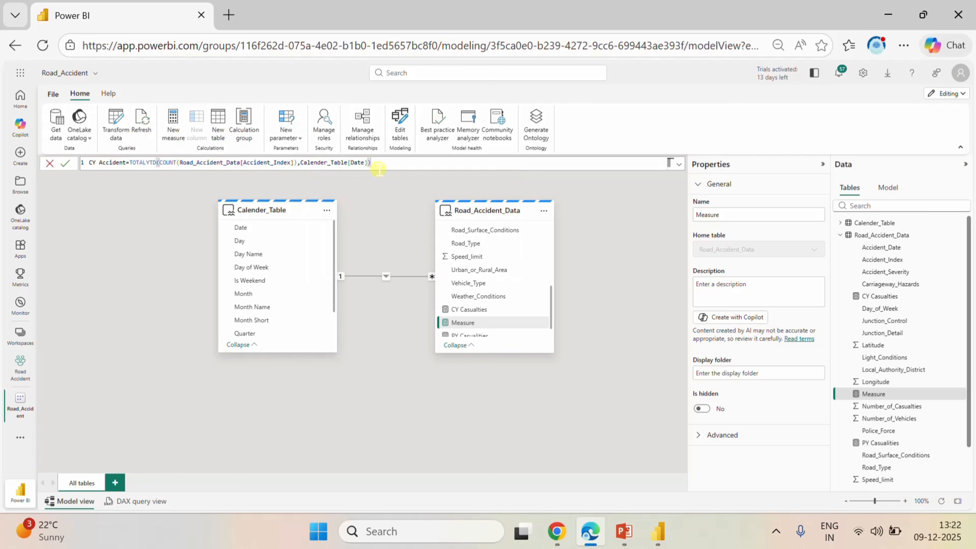
left_click(65, 162)
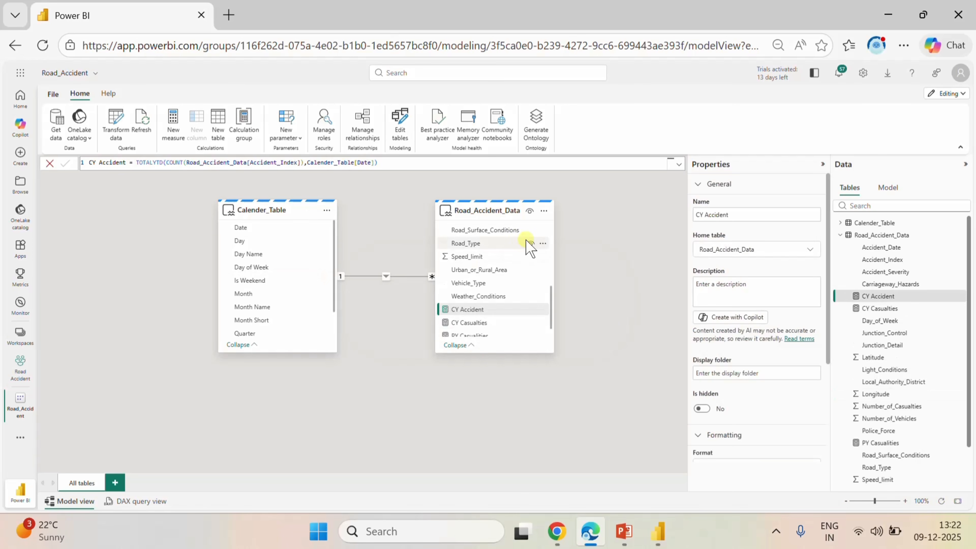
- Add a new measure to Road_Accident_Data named PY Accident, starting its formula with CALCULATE(COUNT(Road_Accident_Data[Accident_Index]
left_click(543, 211)
left_click(584, 231)
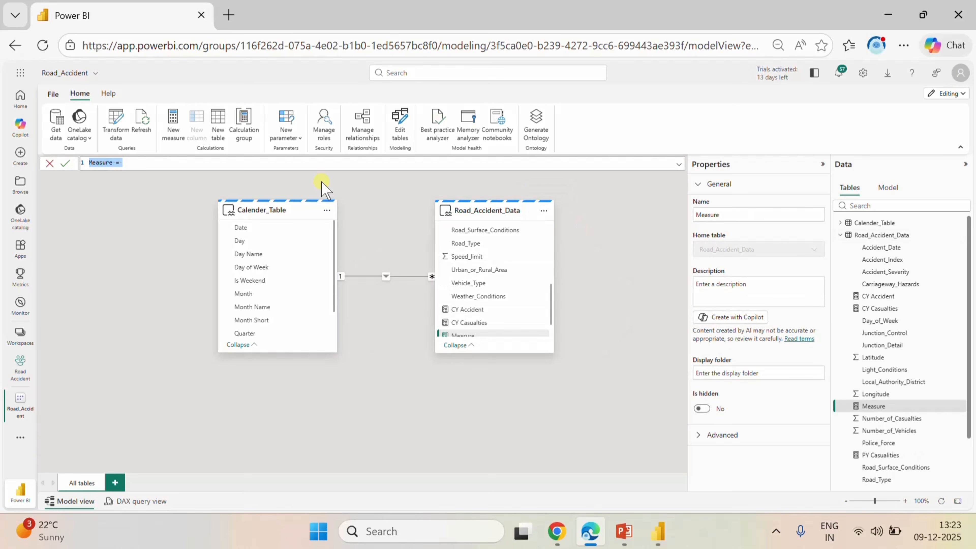
type("PY Accidenyt=cal")
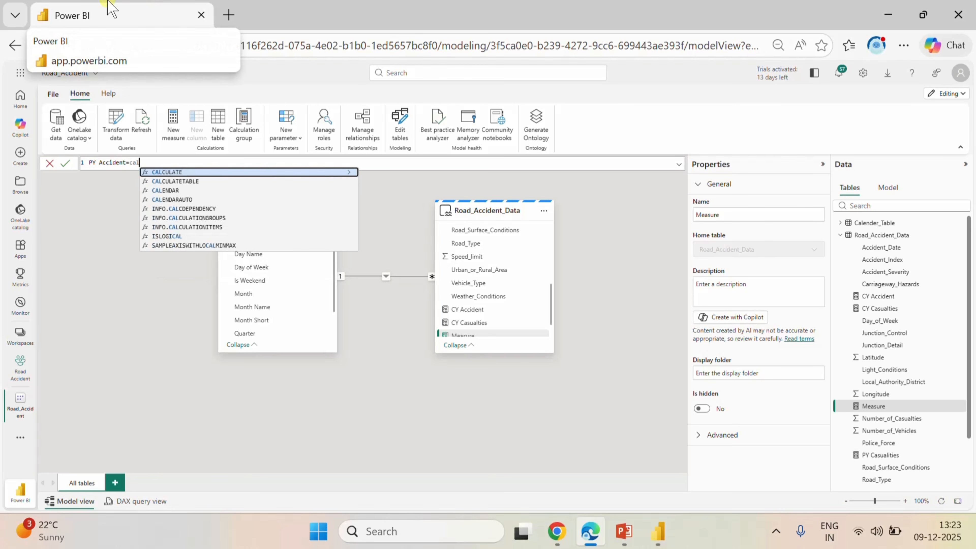
left_click(200, 172)
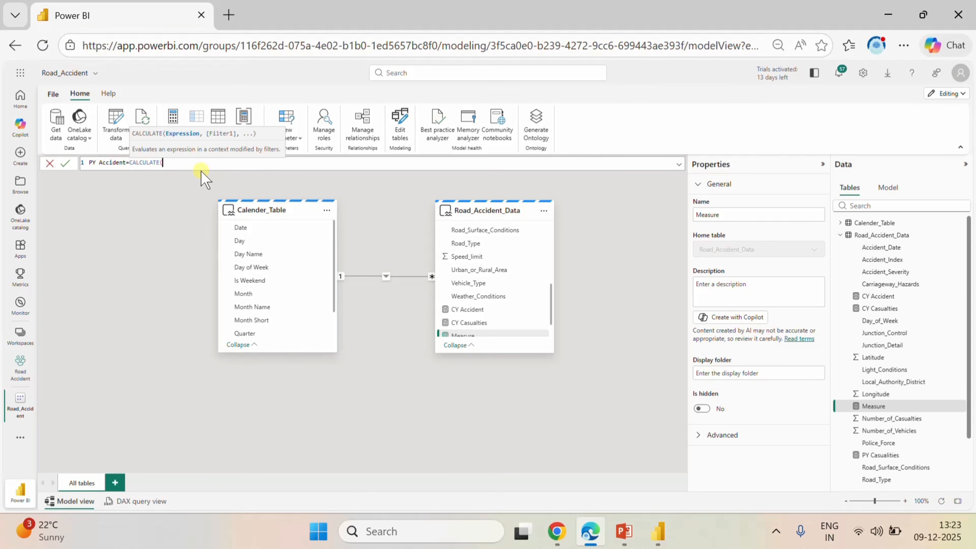
type("cou")
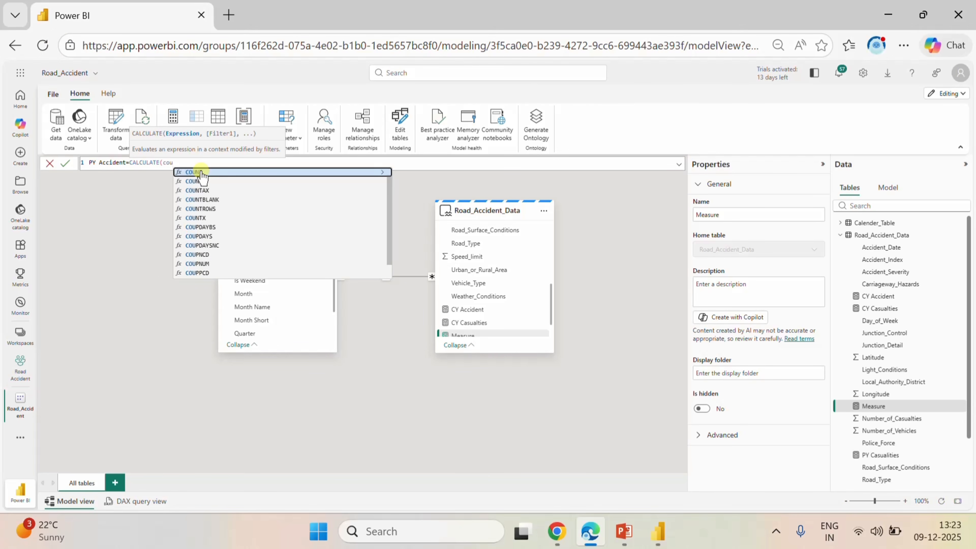
left_click(200, 172)
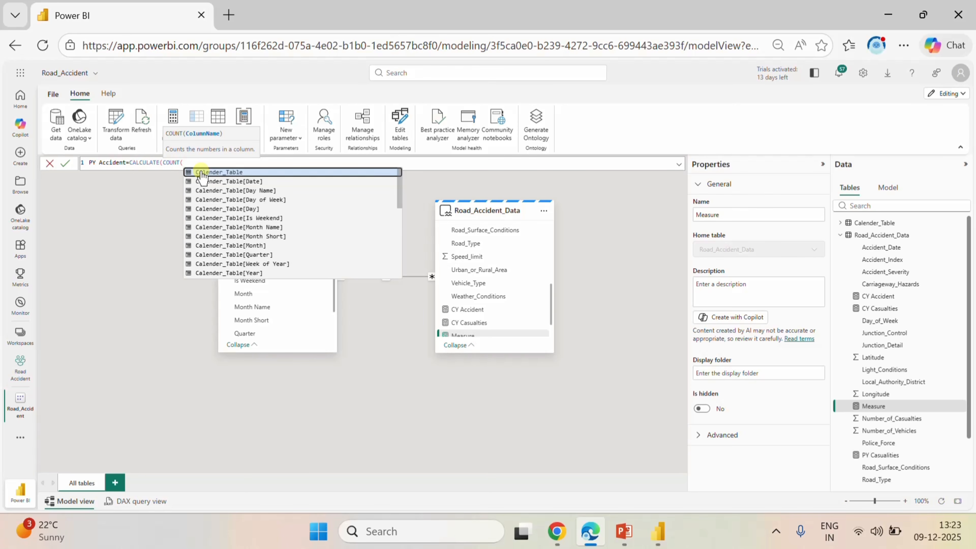
type("ac")
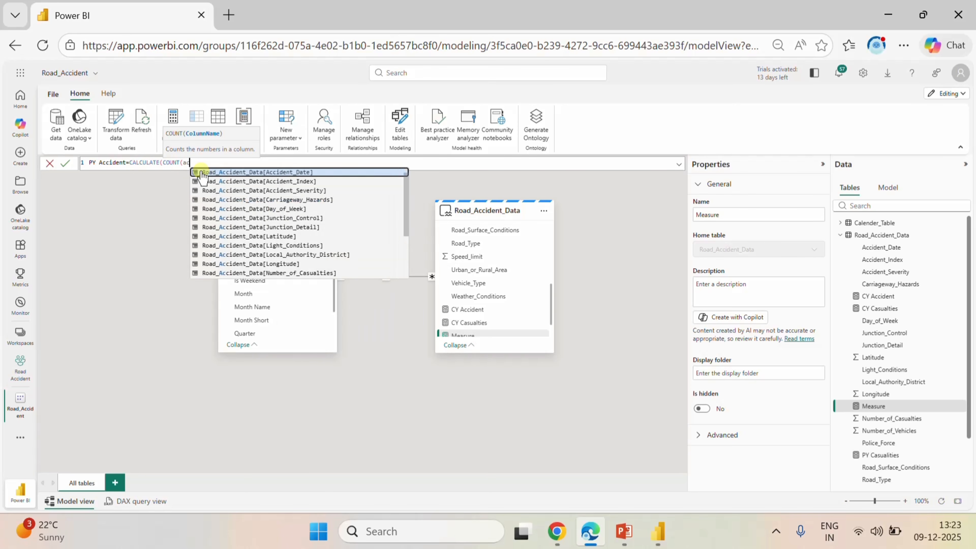
left_click(251, 181)
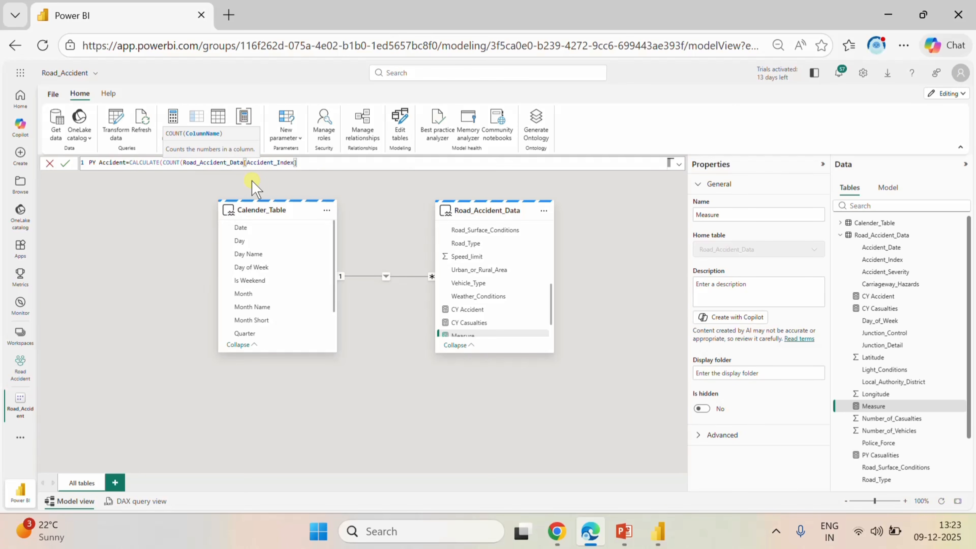
- Close the count, add SAMEPERIODLASTYEAR(Calender_Table[Date]) as the filter of PY Accident, and commit the measure
type("),s")
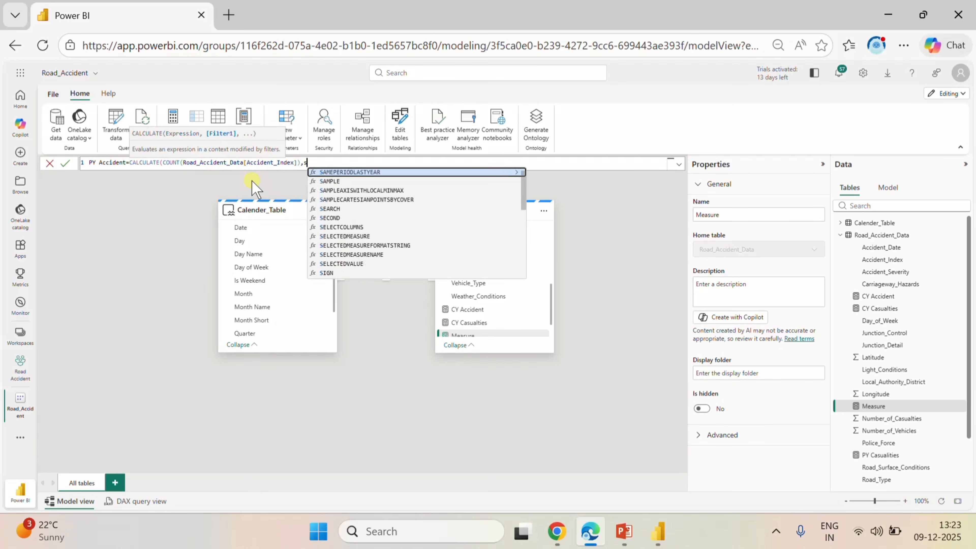
type("e")
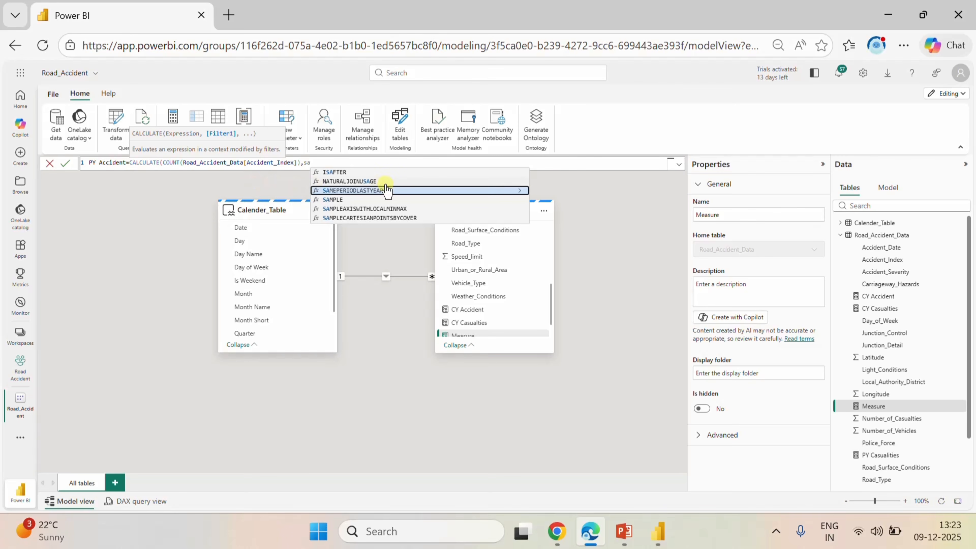
left_click(395, 190)
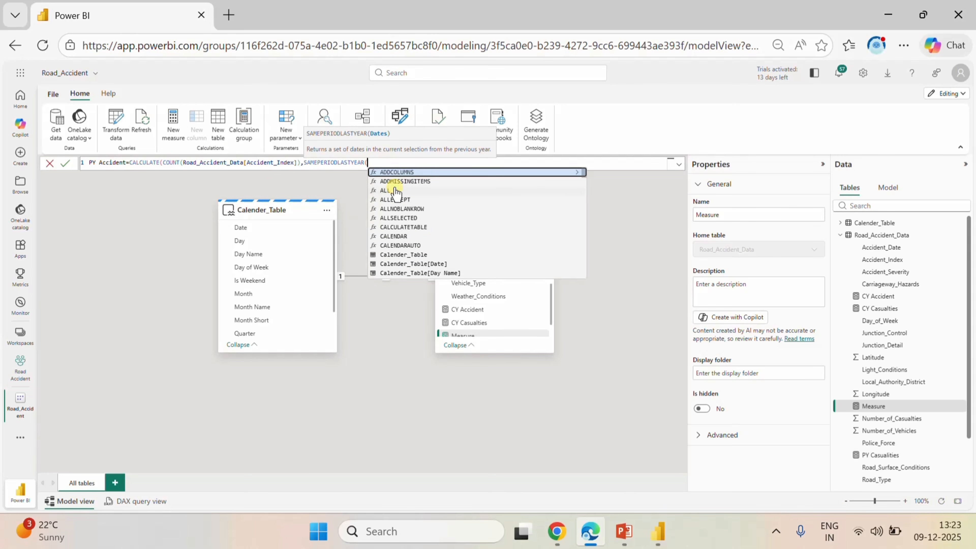
type("ca")
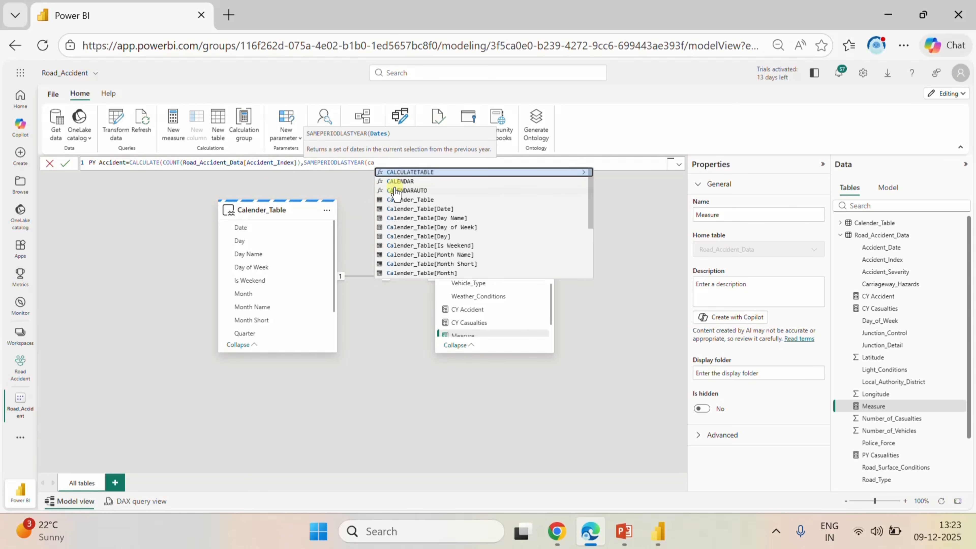
left_click(445, 209)
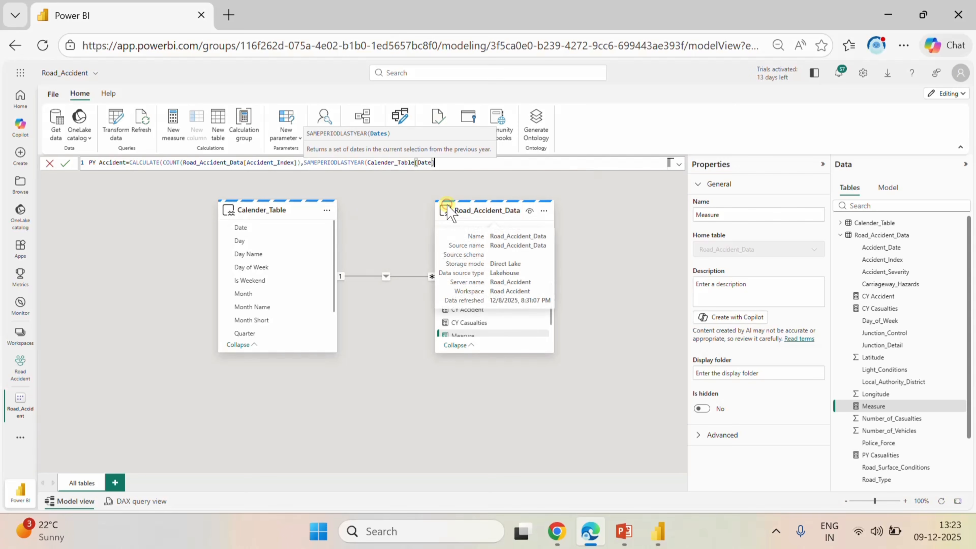
type(")")
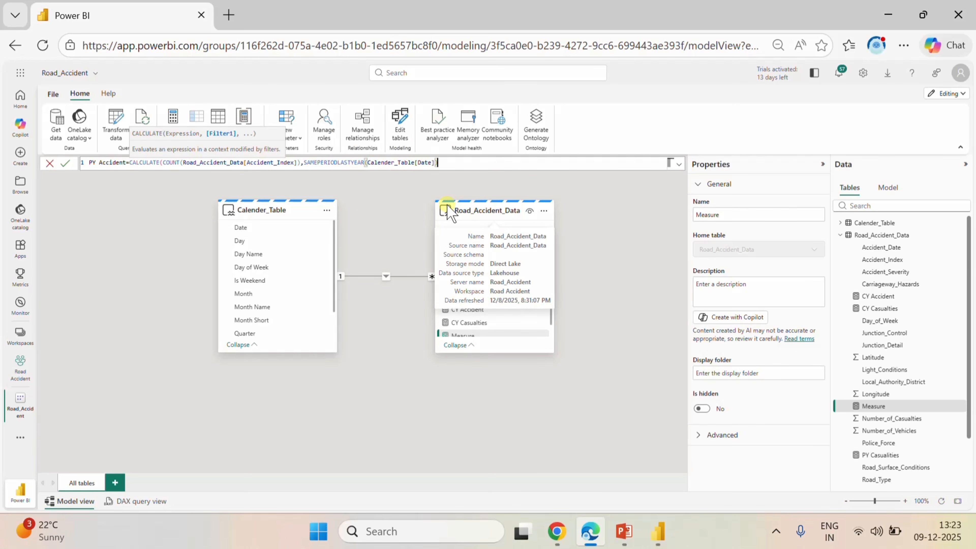
left_click(65, 164)
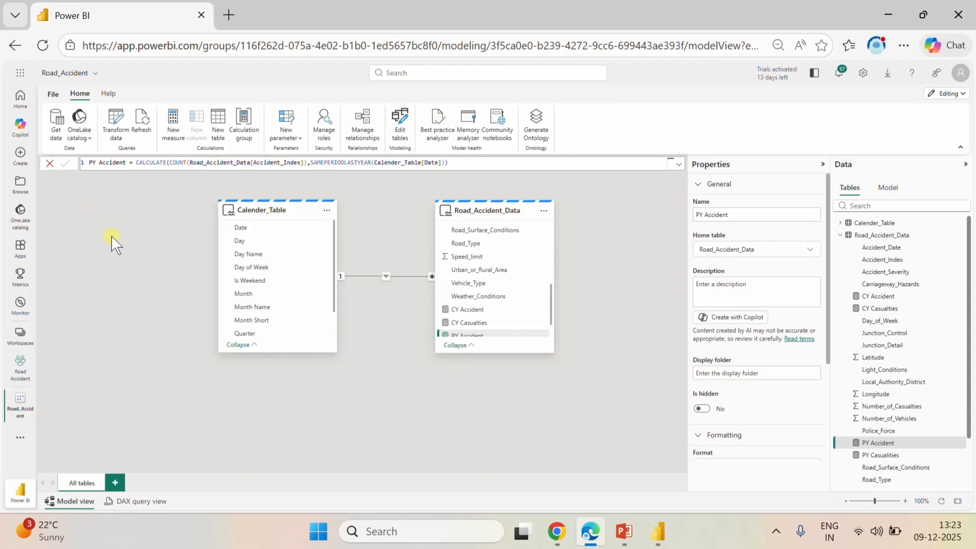
- Add a new measure to Road_Accident_Data named YoY Accident with the formula [CY Accident]-[PY Accident]
left_click(543, 210)
left_click(565, 233)
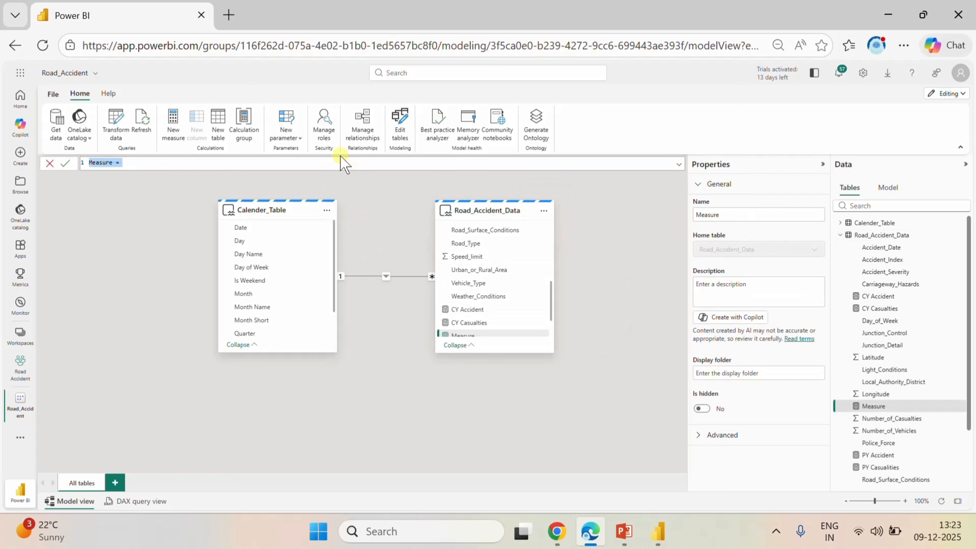
type("Z")
type("Yo")
type("Y A")
type("ccident")
type("=cy")
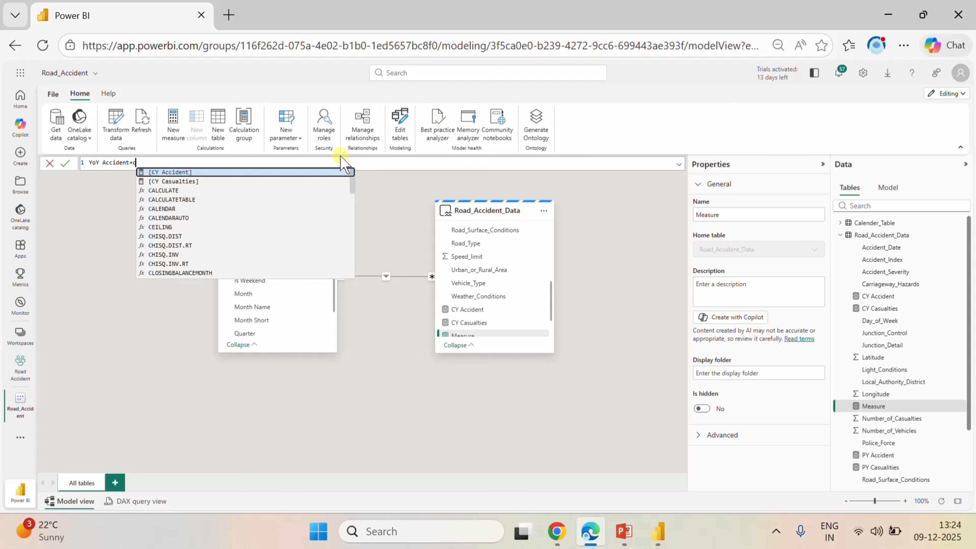
left_click(229, 171)
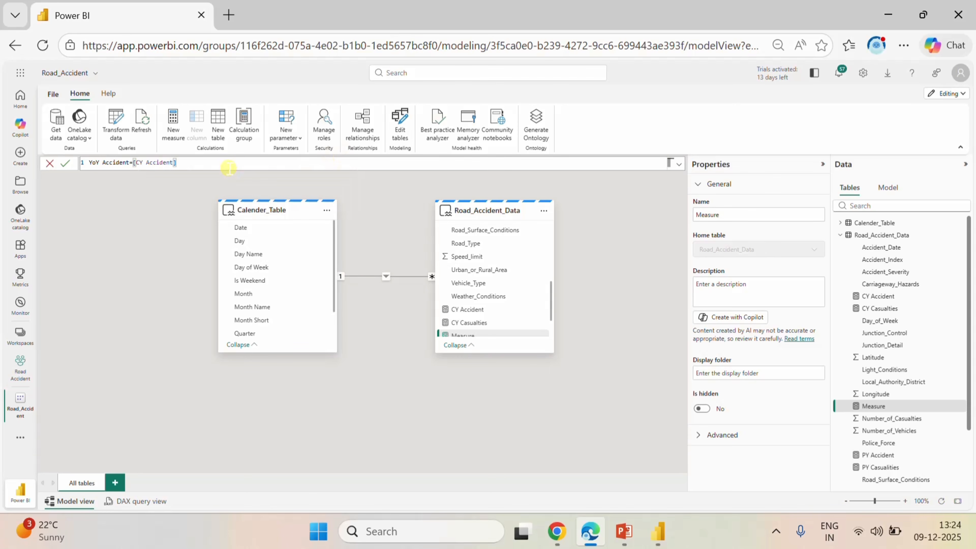
type("-py")
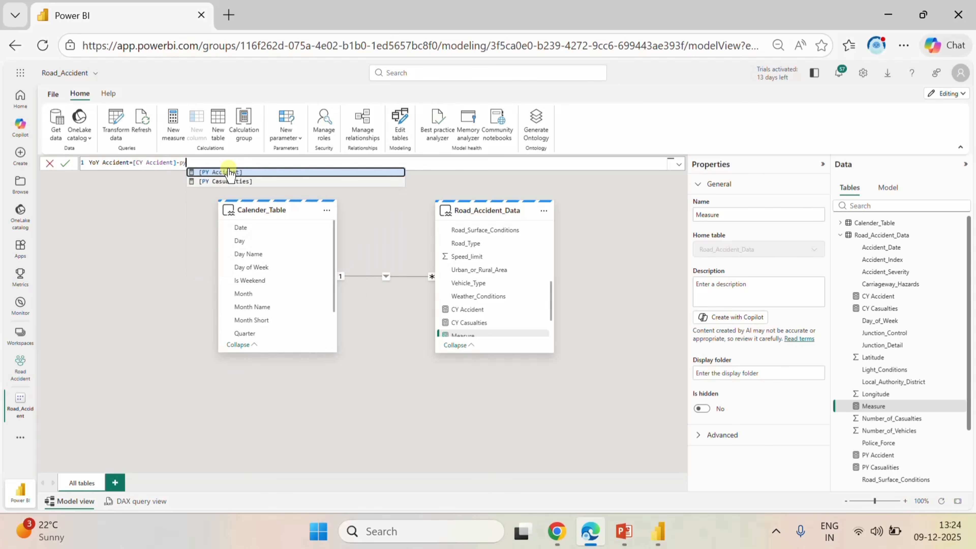
left_click(229, 173)
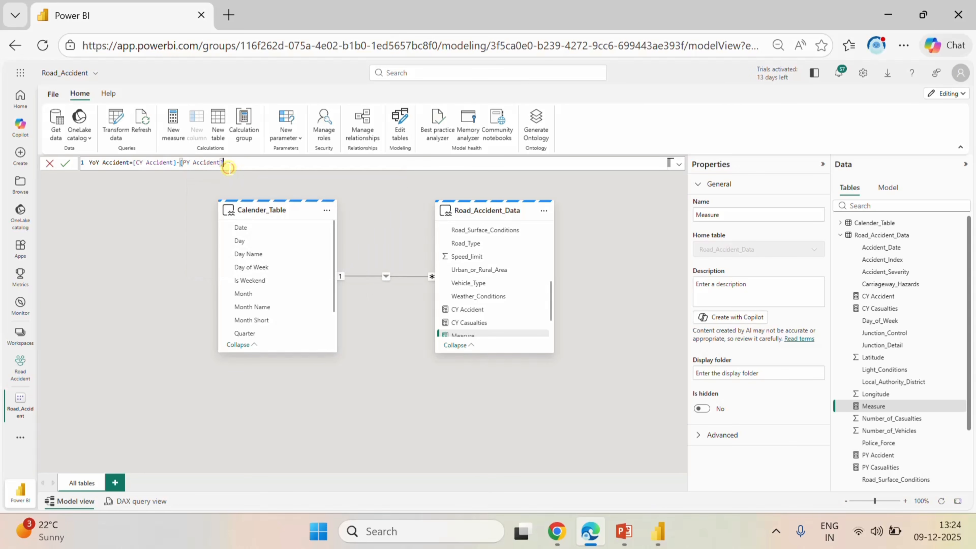
- Enclose the YoY Accident difference in parentheses, divide it by [PY Accident], and commit the measure
left_click(142, 161)
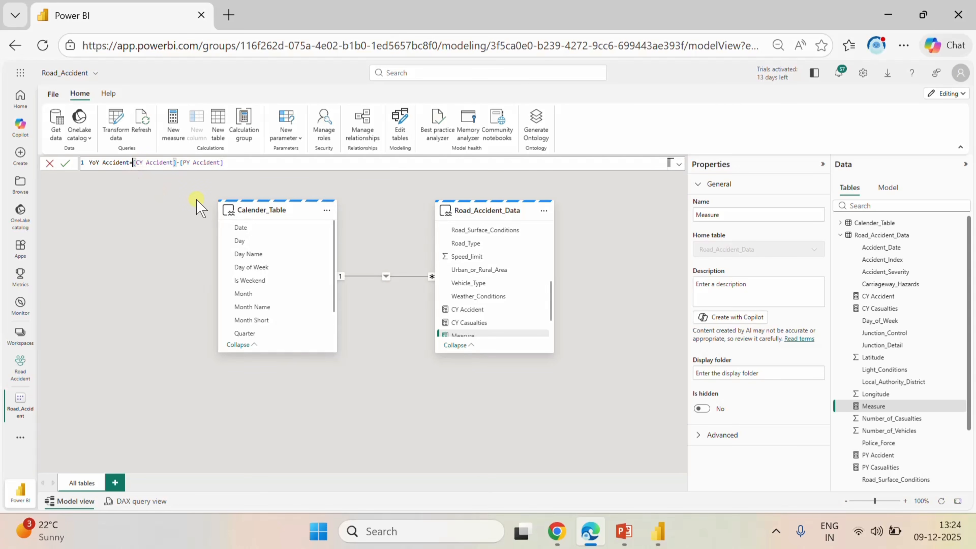
type("(")
left_click(251, 167)
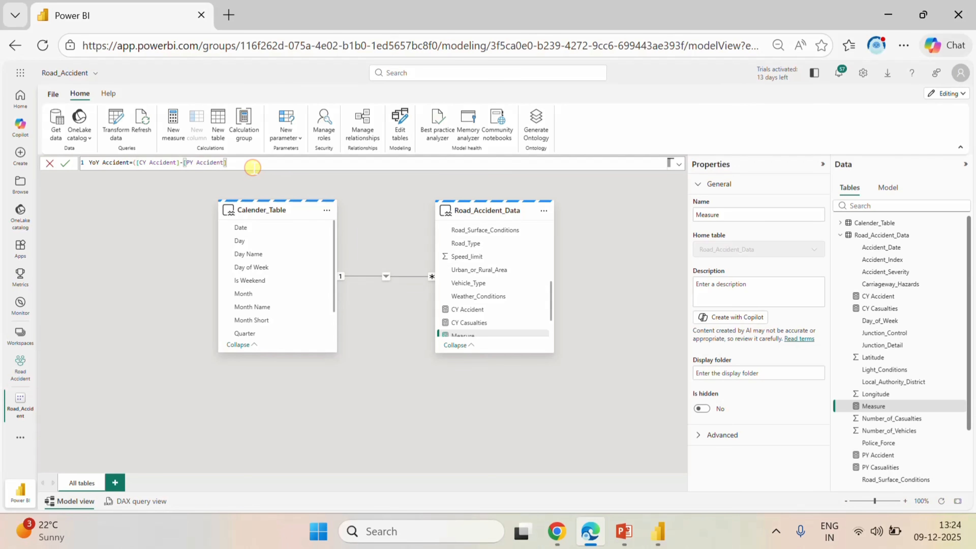
type(")/py")
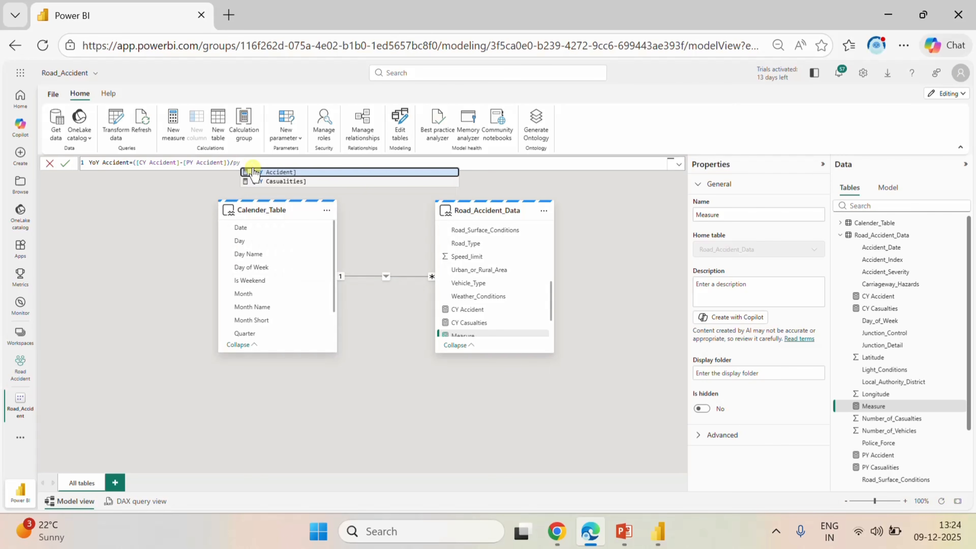
left_click(273, 171)
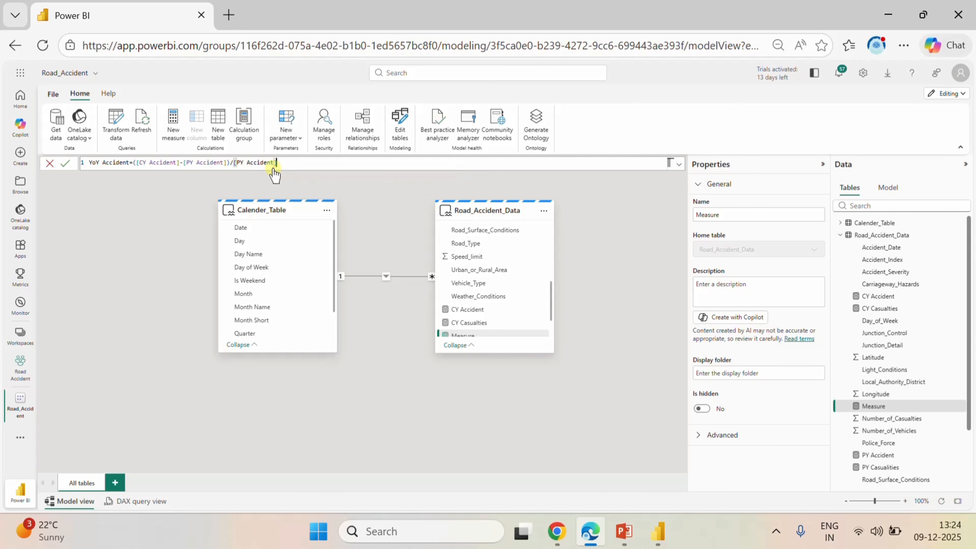
left_click(66, 162)
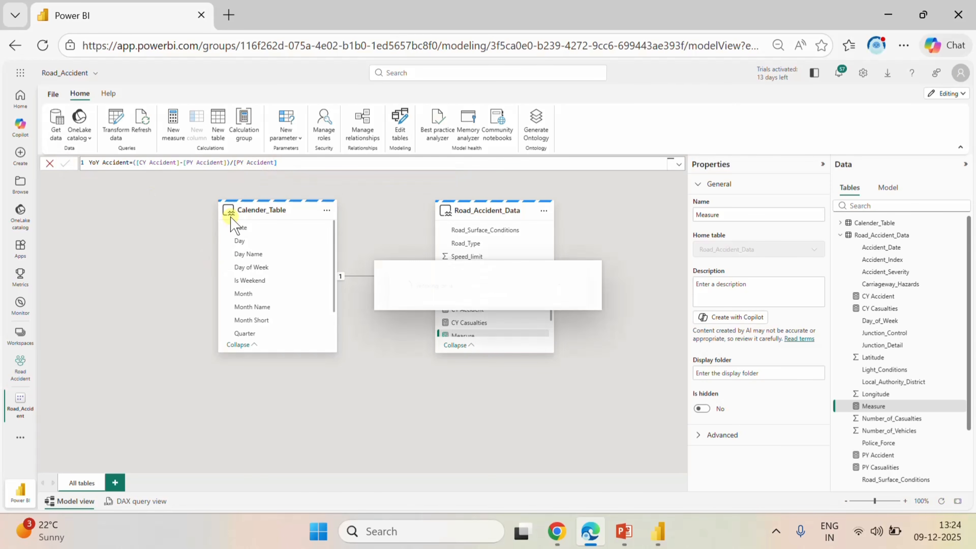
scroll(747, 402, "down", 3)
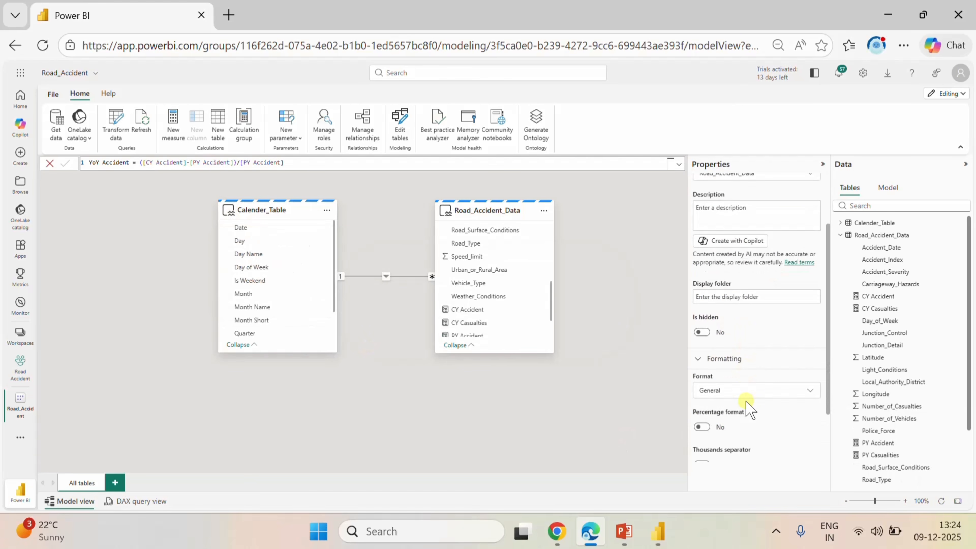
- Format the YoY Accident measure as a percentage with 1 decimal place
left_click(735, 392)
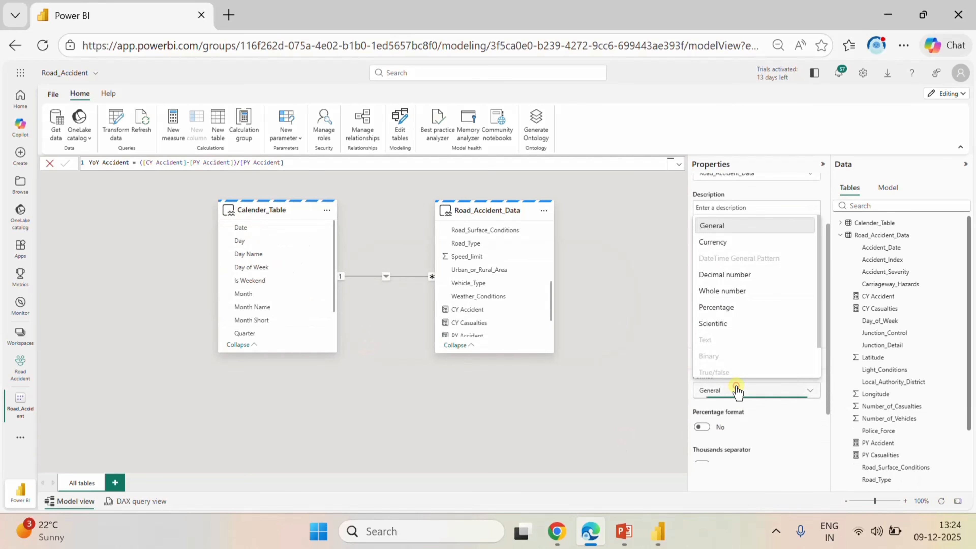
left_click(727, 307)
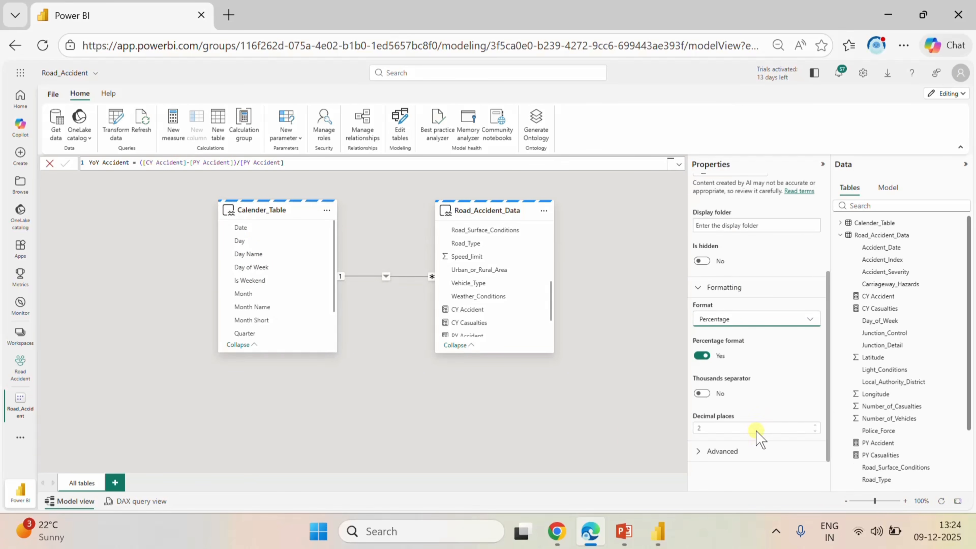
left_click(814, 431)
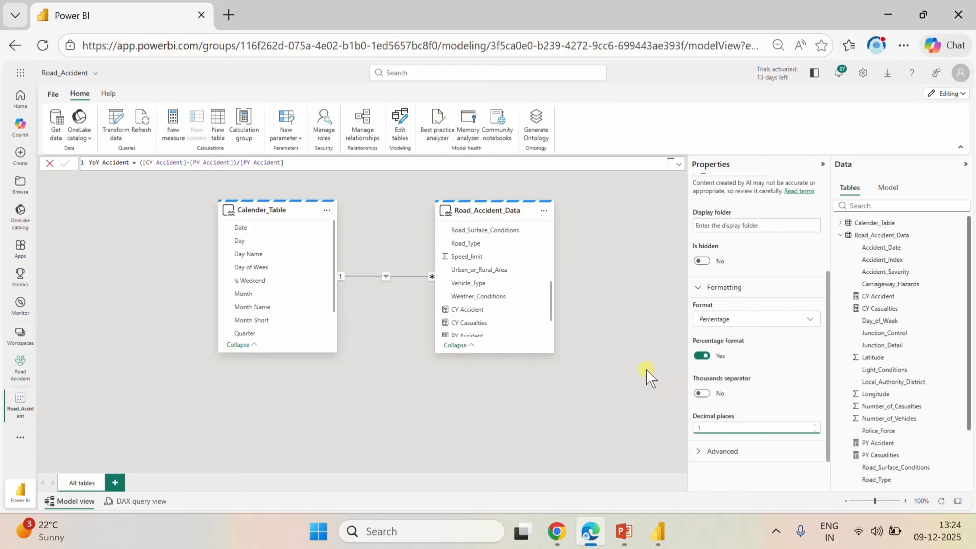
- Switch to the Road Accident Analysis report in Power BI Desktop and group the CY Casualties card with its YoY percentage card
left_click(656, 534)
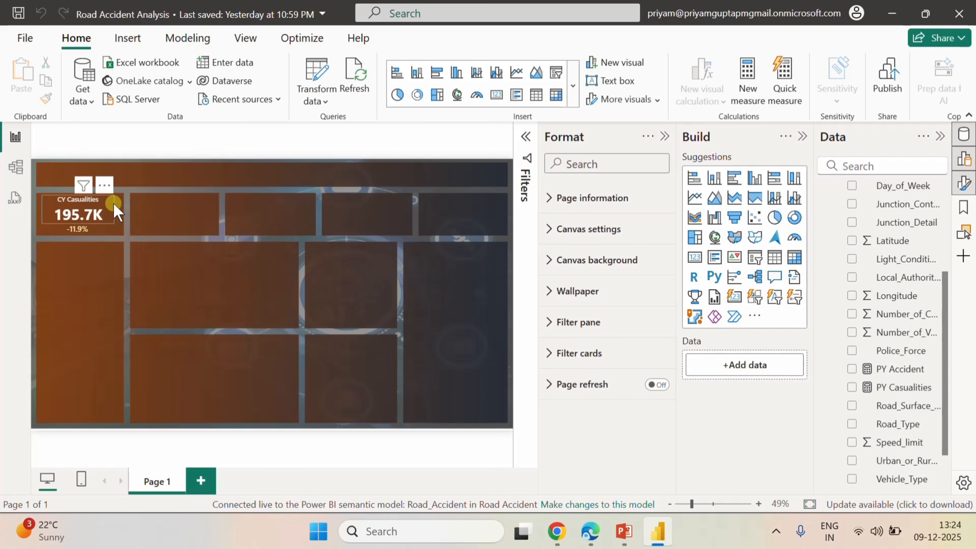
left_click(109, 218)
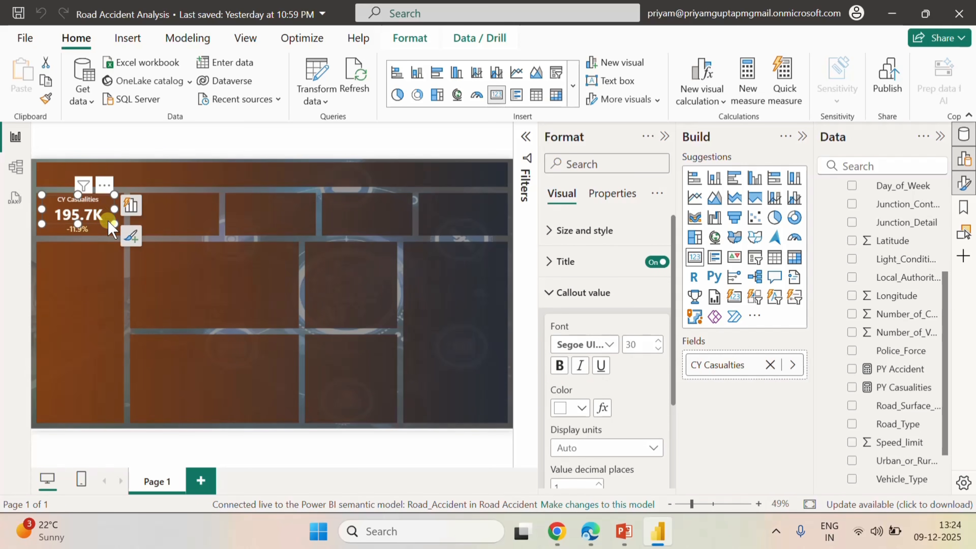
left_click(84, 236, "ctrl")
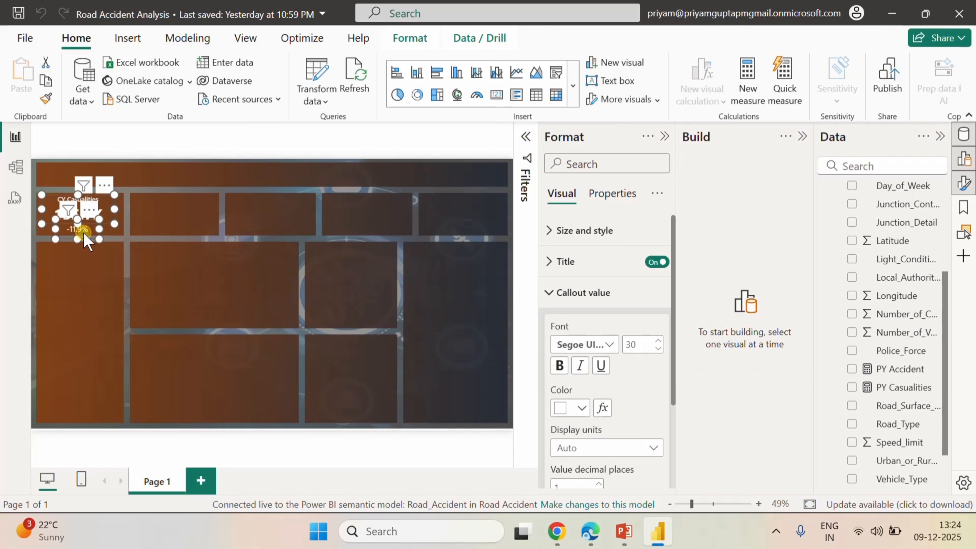
right_click(86, 235)
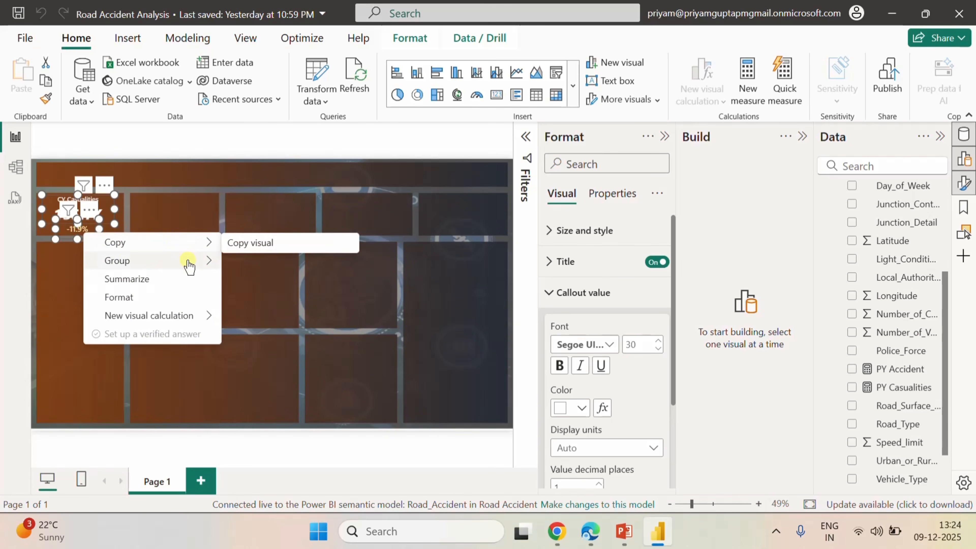
mouse_move(187, 262)
left_click(260, 269)
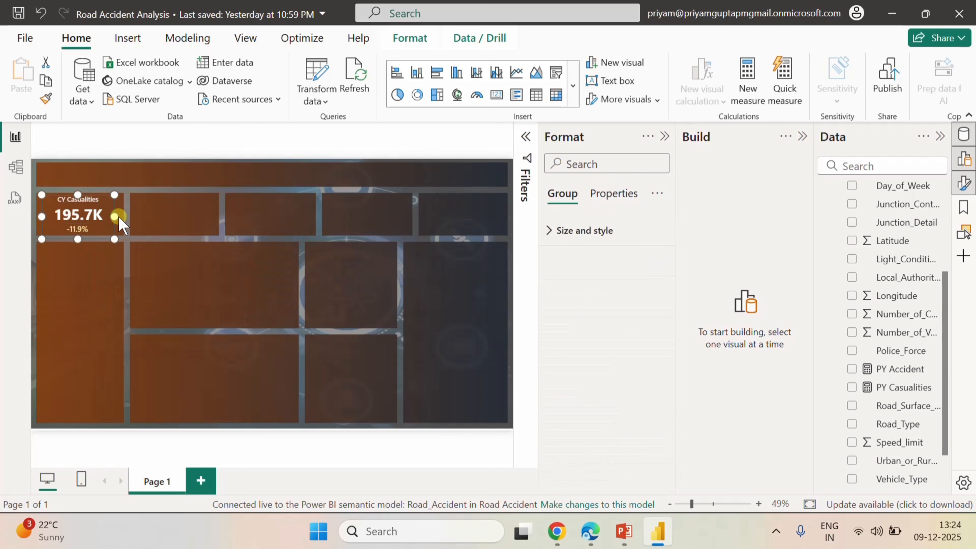
- Duplicate the casualties card group and place the copy in the empty tile beside the original
key("ctrl+c")
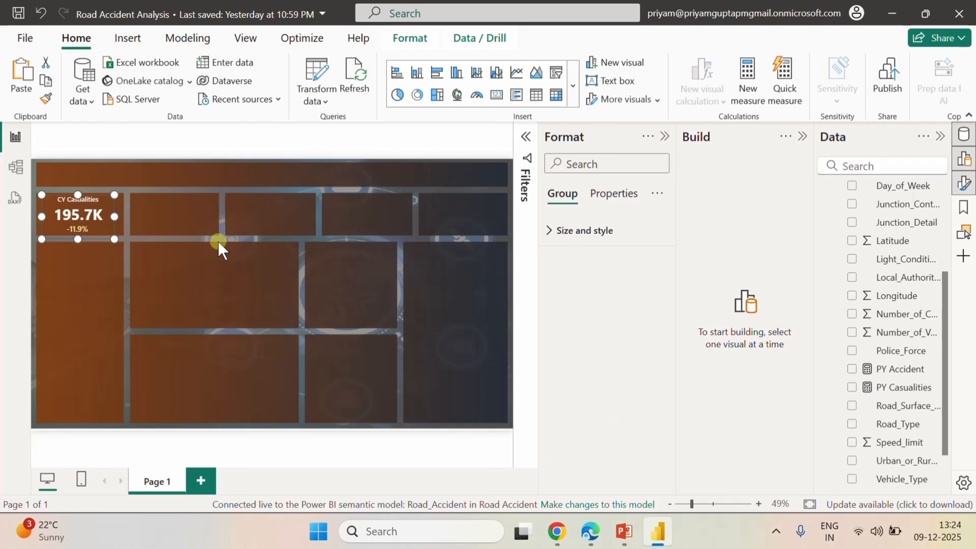
key("ctrl+v")
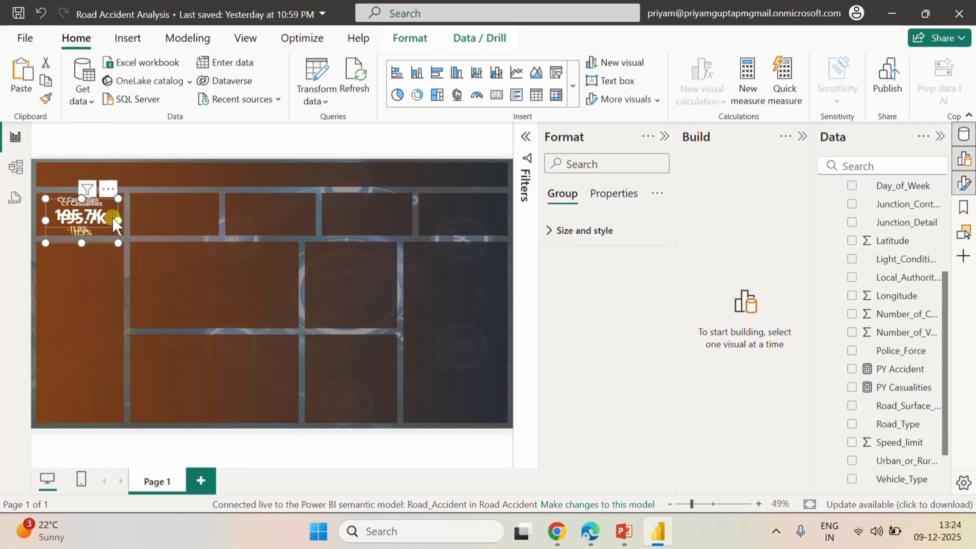
left_click_drag(101, 229, 202, 223)
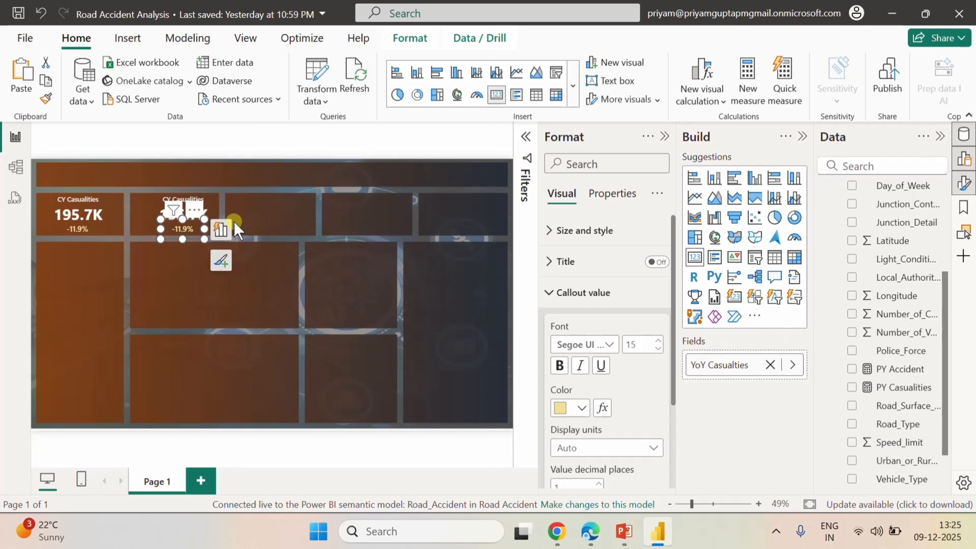
- Replace CY Casualties with the CY Accident measure in the copied group's main card
left_click(216, 208)
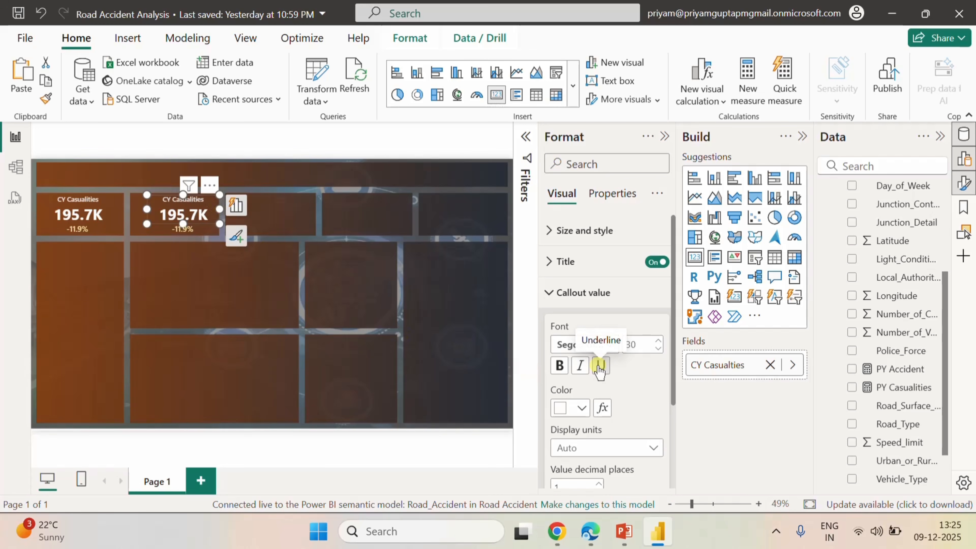
left_click(770, 364)
scroll(908, 410, "up", 4)
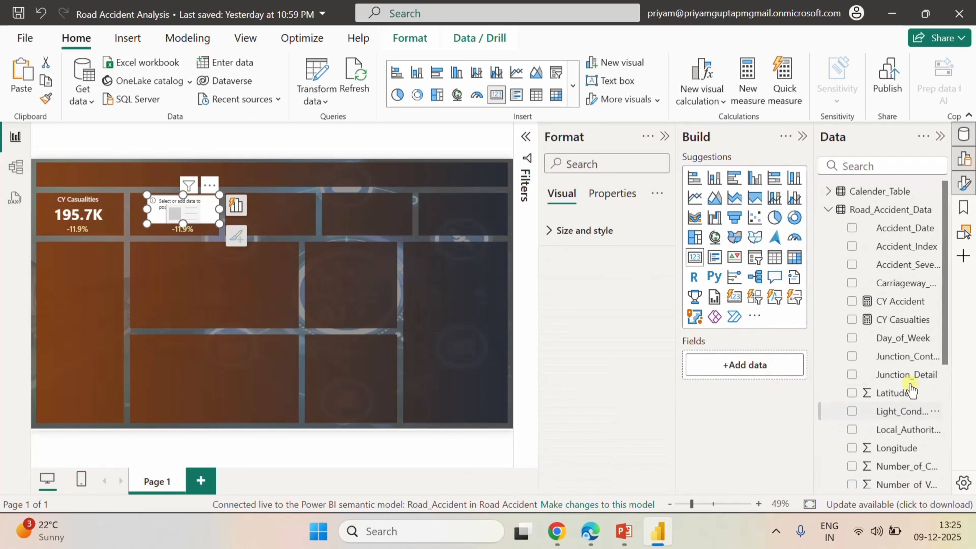
left_click(852, 301)
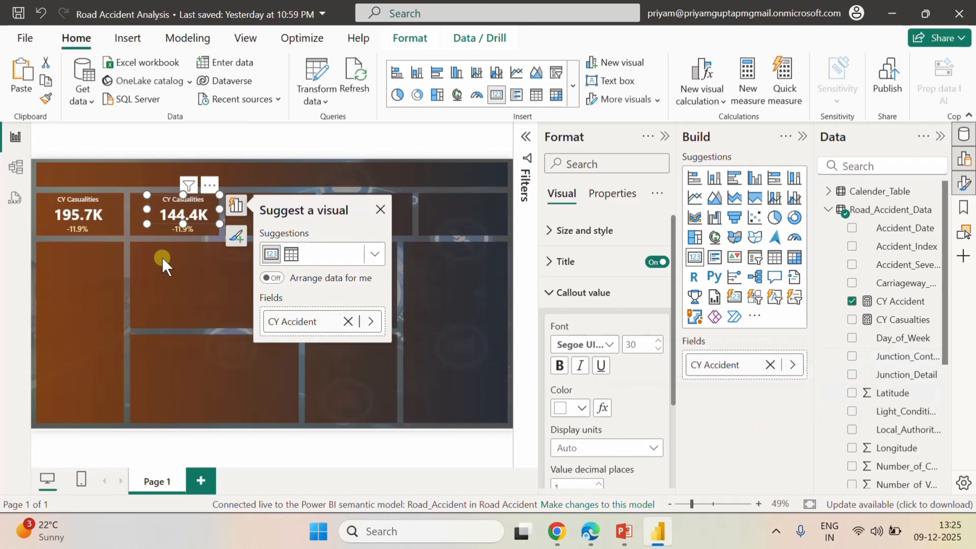
- Replace YoY Casualties with the YoY Accident measure in the copied group's percentage card
left_click(200, 230)
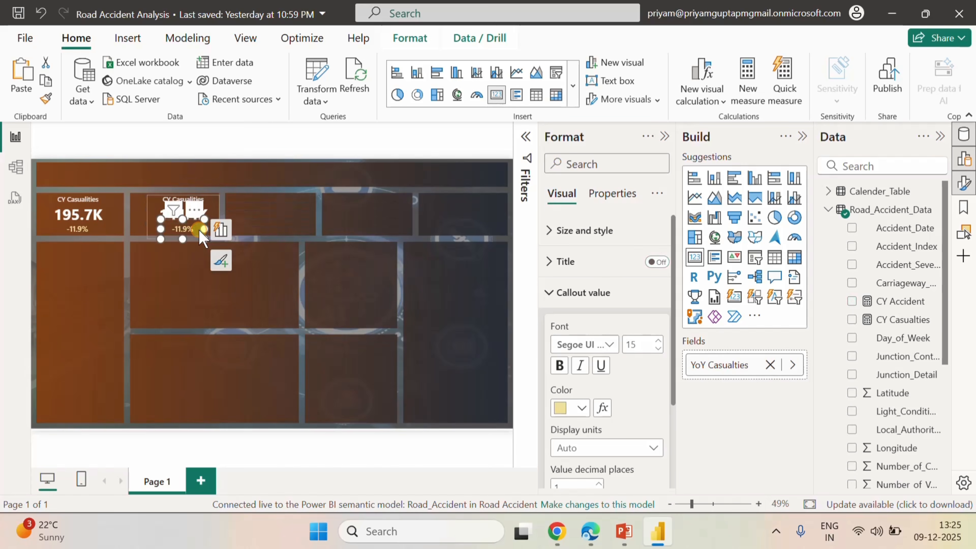
left_click(769, 365)
scroll(883, 383, "down", 5)
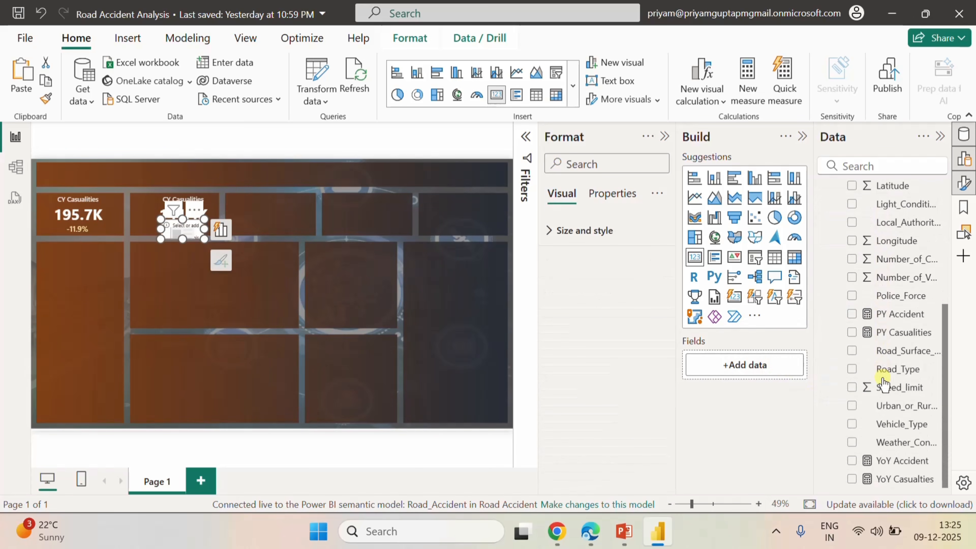
left_click(852, 461)
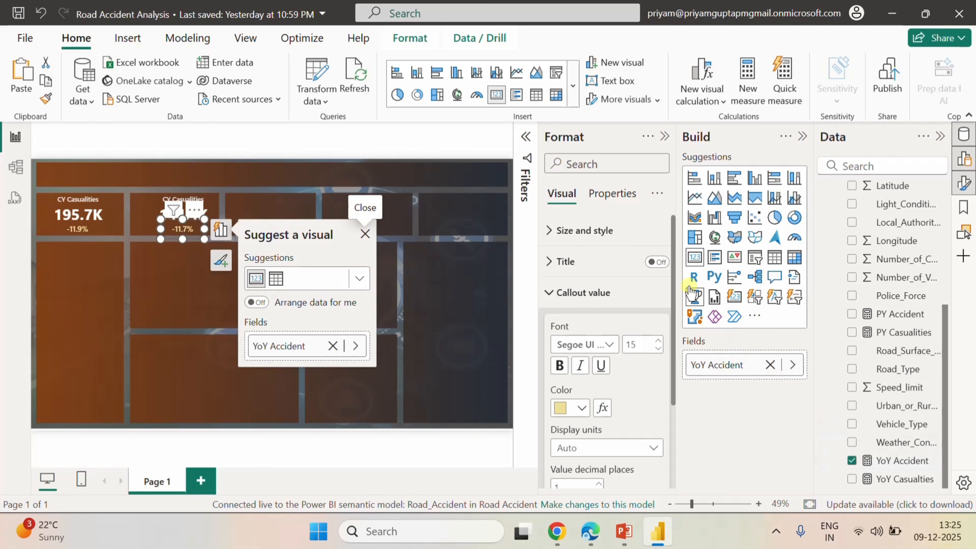
left_click(459, 142)
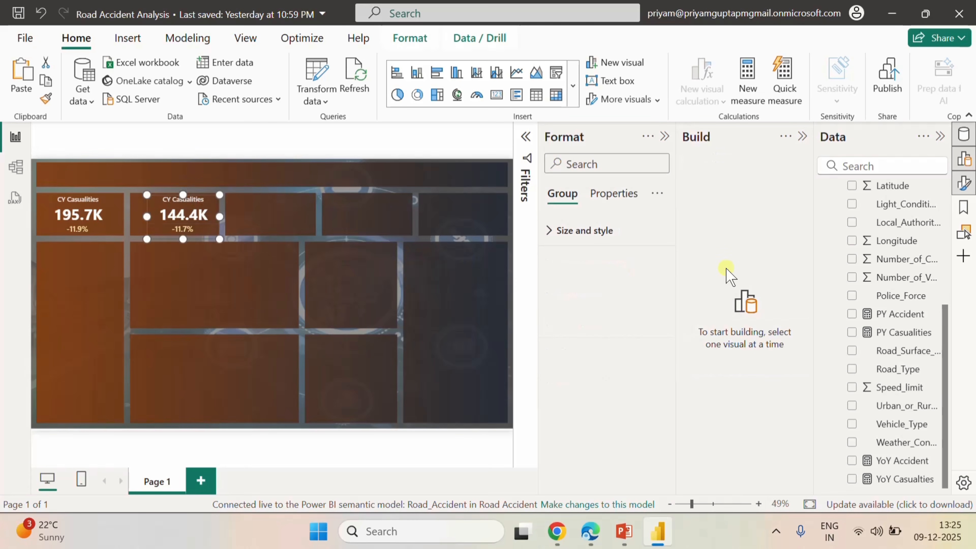
- Change the title text of the copied group's main card to CY Accident
left_click(549, 232)
left_click(549, 234)
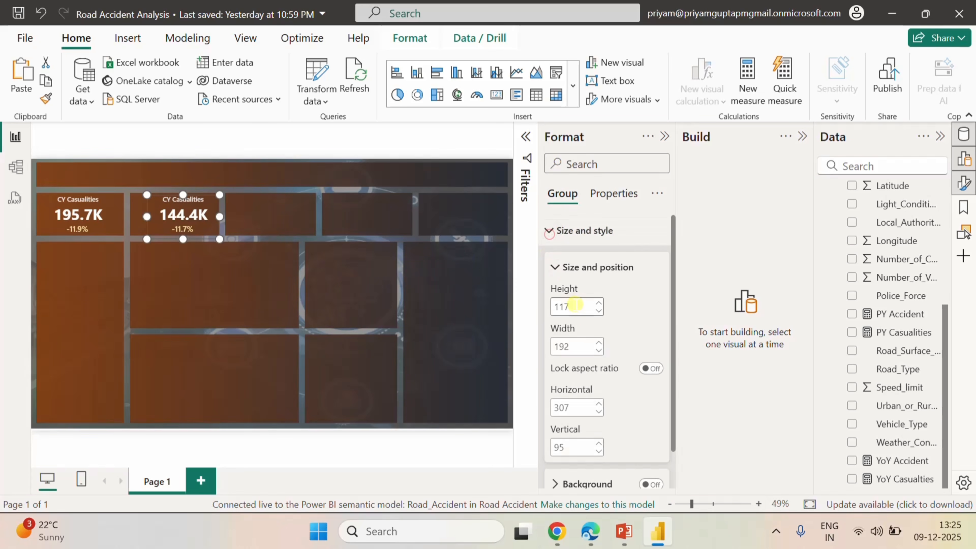
scroll(605, 371, "down", 1)
scroll(606, 371, "up", 1)
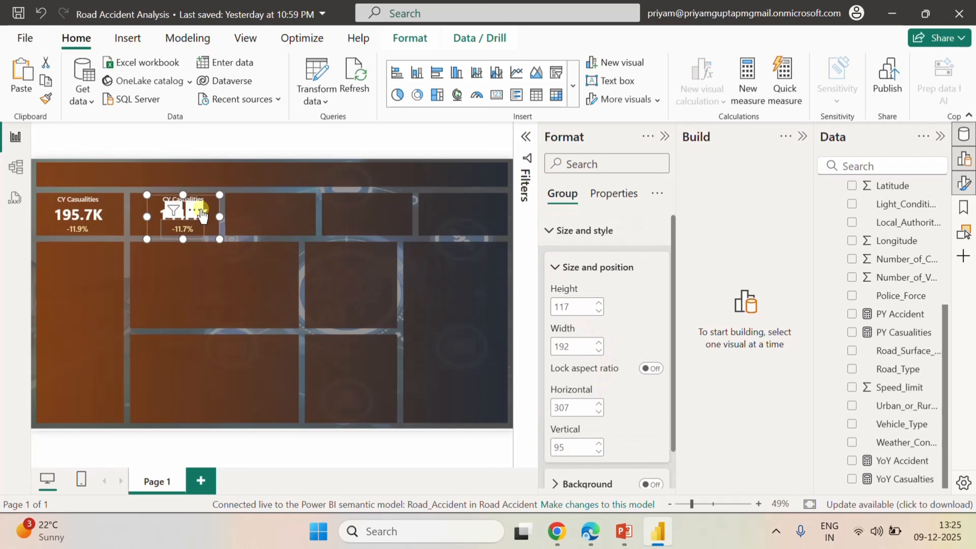
left_click(210, 208)
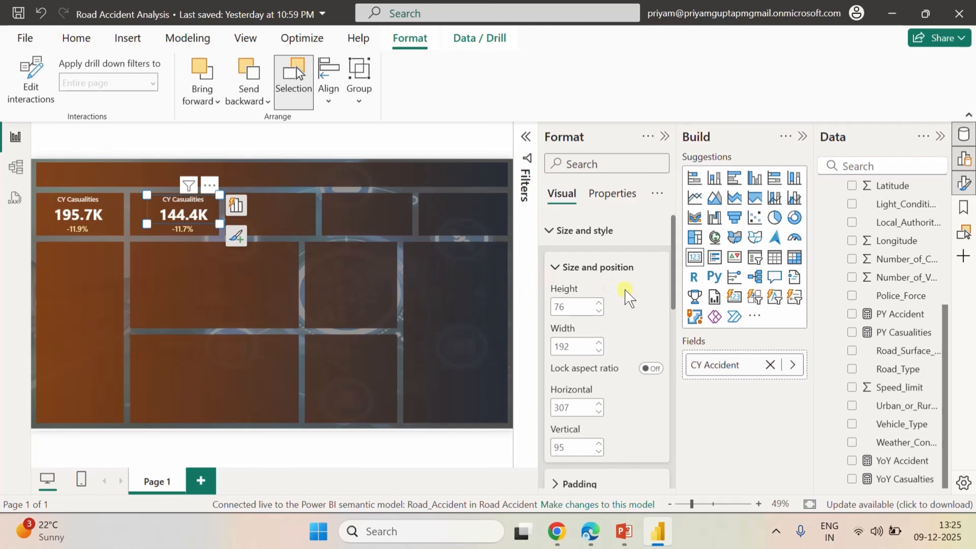
scroll(627, 294, "down", 3)
scroll(630, 294, "up", 3)
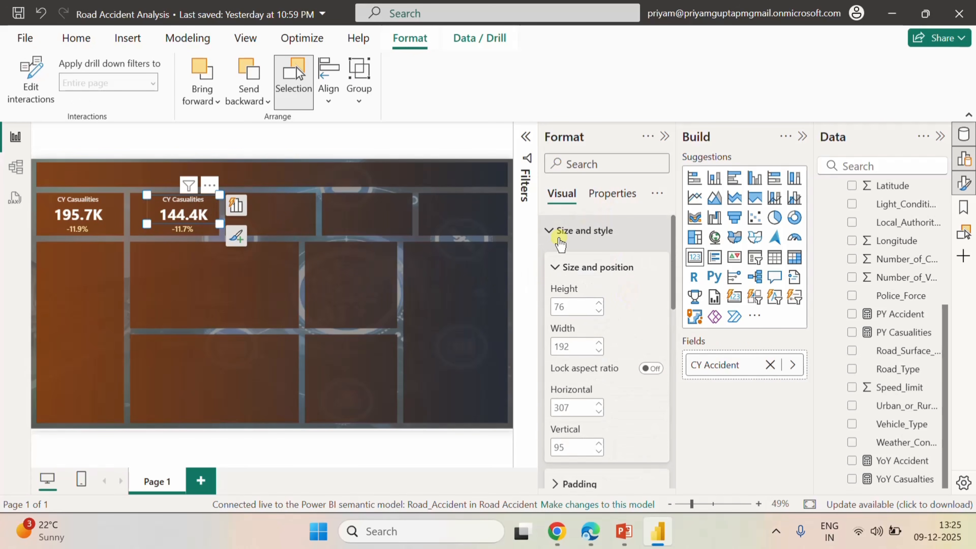
left_click(550, 232)
left_click(557, 265)
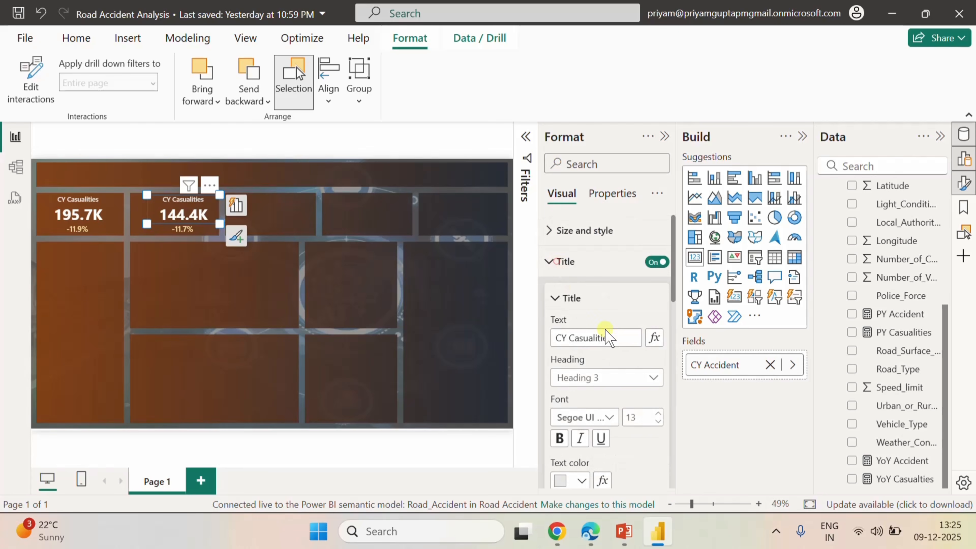
left_click_drag(620, 338, 573, 338)
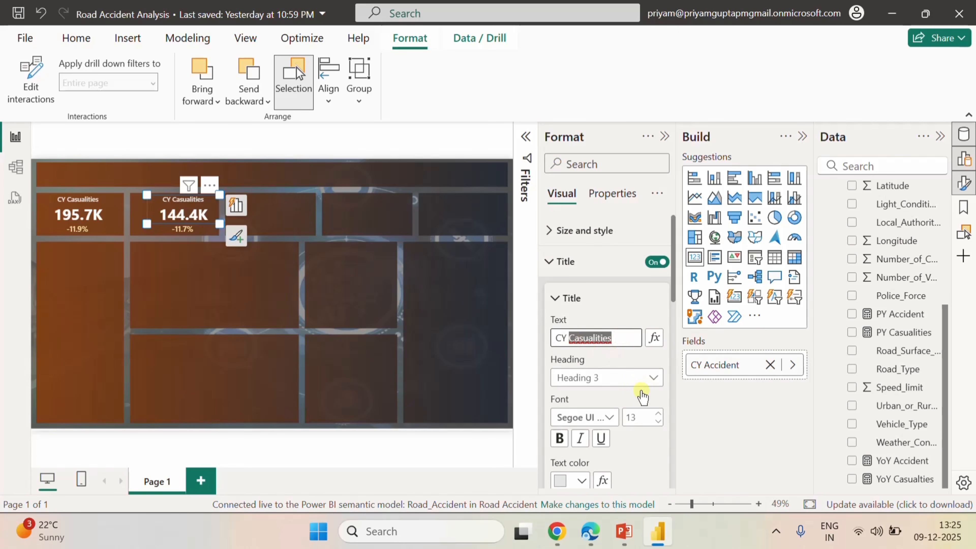
type("Accident")
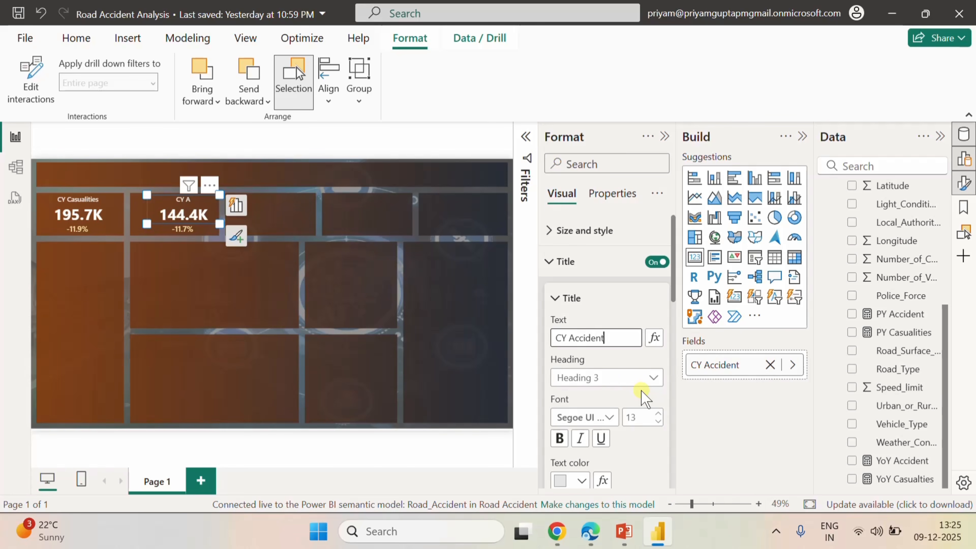
left_click(437, 323)
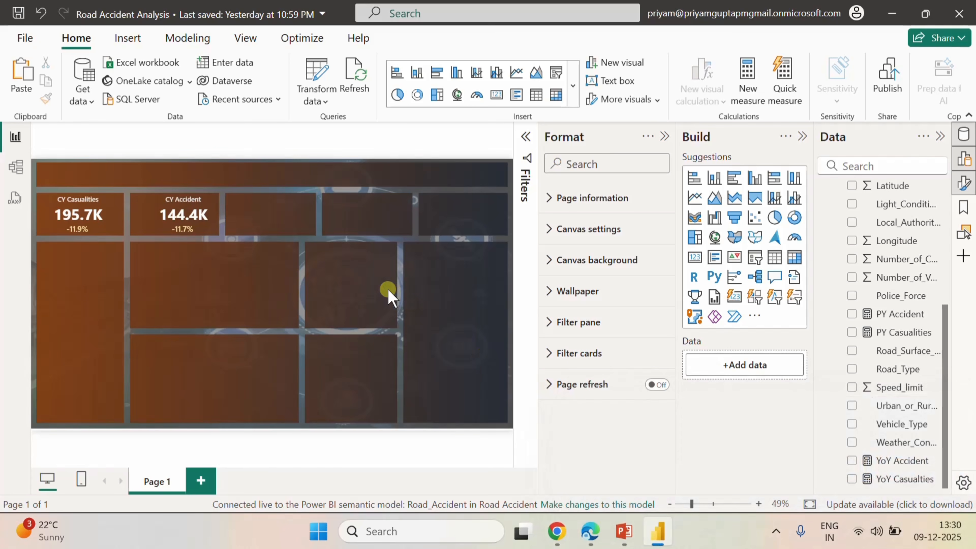
- Consult the Business Requirement Document in PowerPoint, and place a duplicate of the CY Accident card group in the third tile of the report's KPI row
left_click(623, 531)
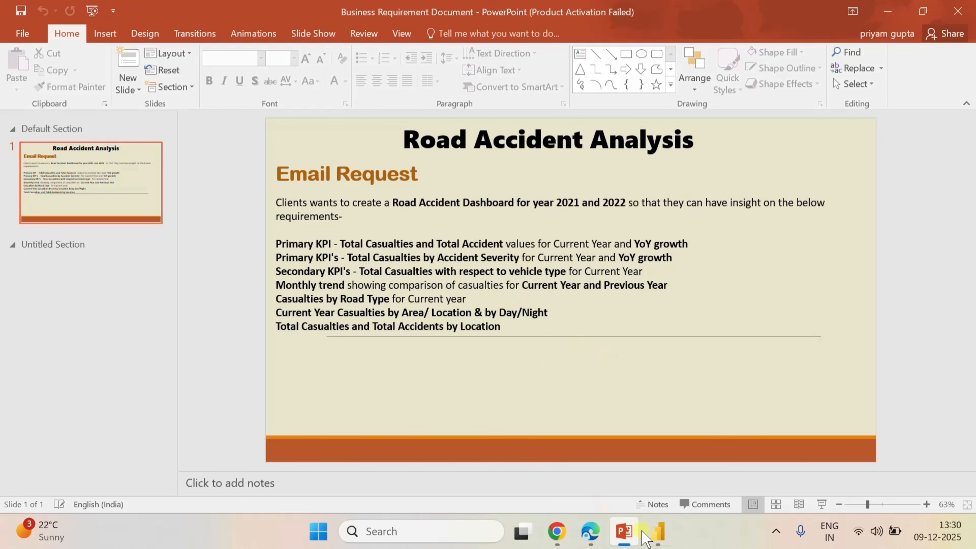
left_click(658, 532)
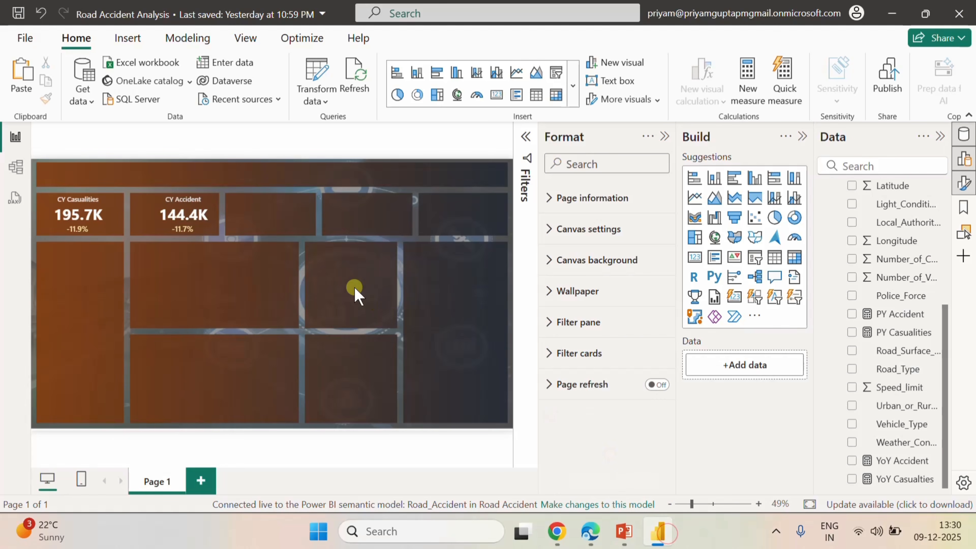
left_click(188, 215)
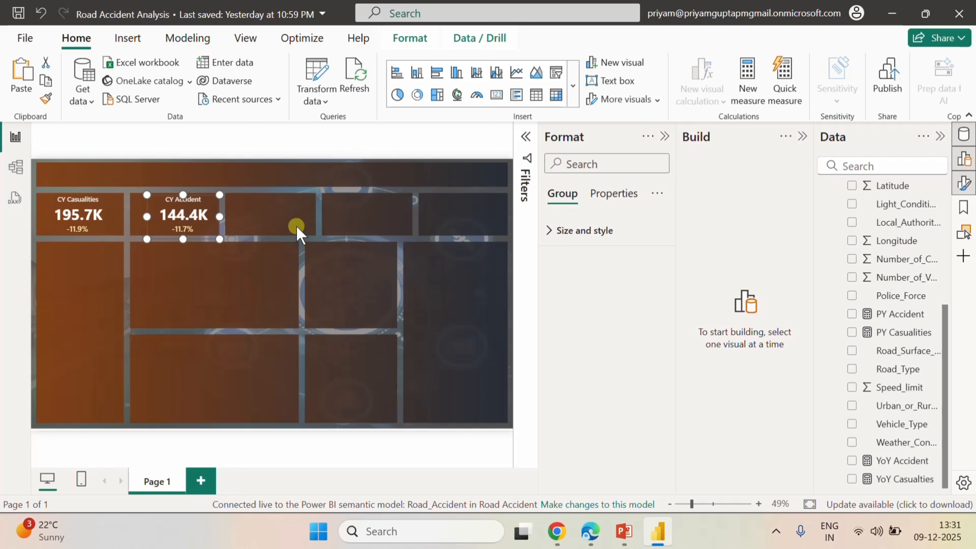
left_click(278, 234)
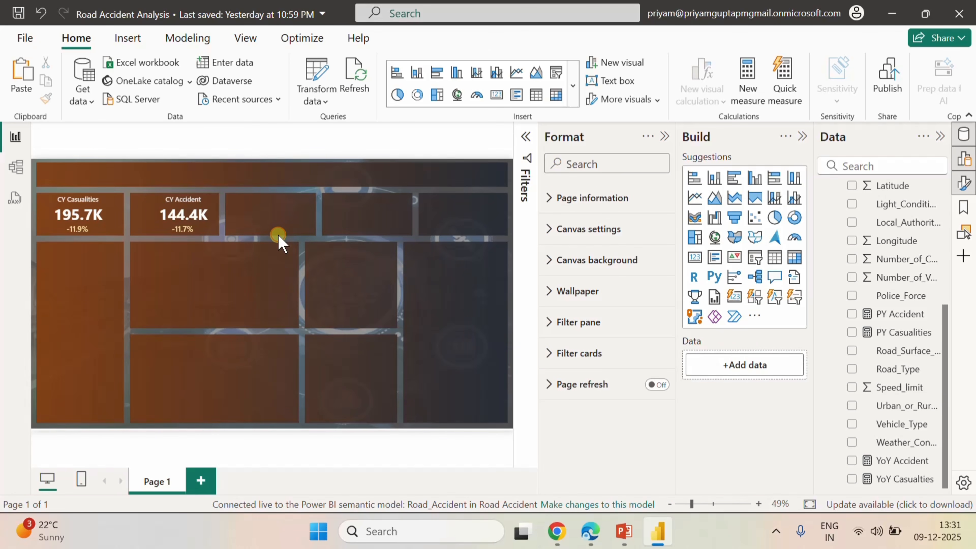
left_click_drag(278, 235, 295, 212)
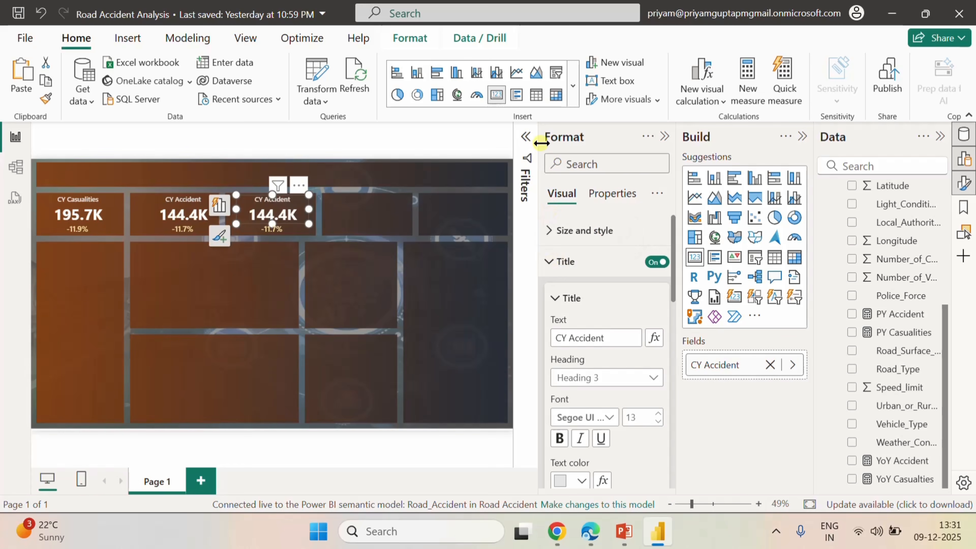
- Add Accident_Severity as a visual-level filter on the third tile's CY Accident card and restrict it to Fatal
left_click(526, 136)
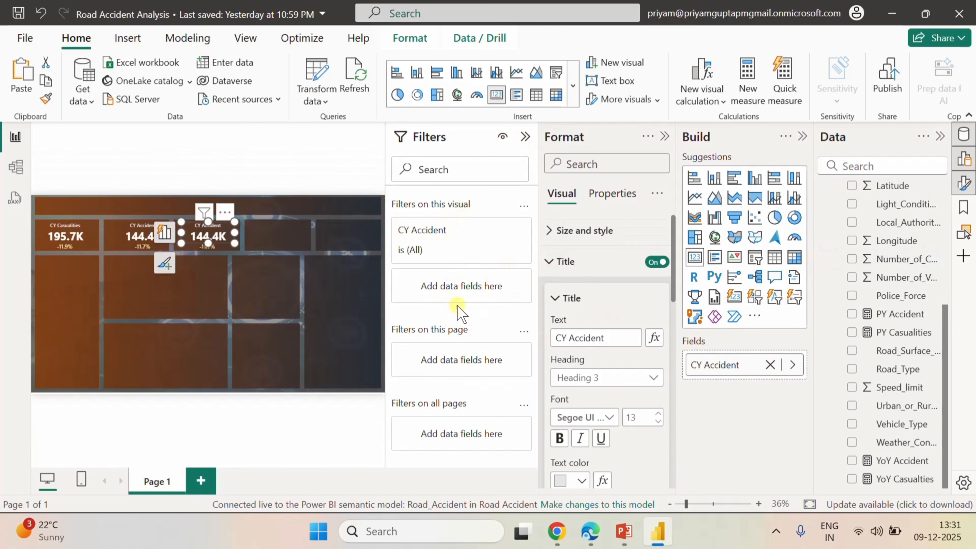
scroll(899, 415, "up", 5)
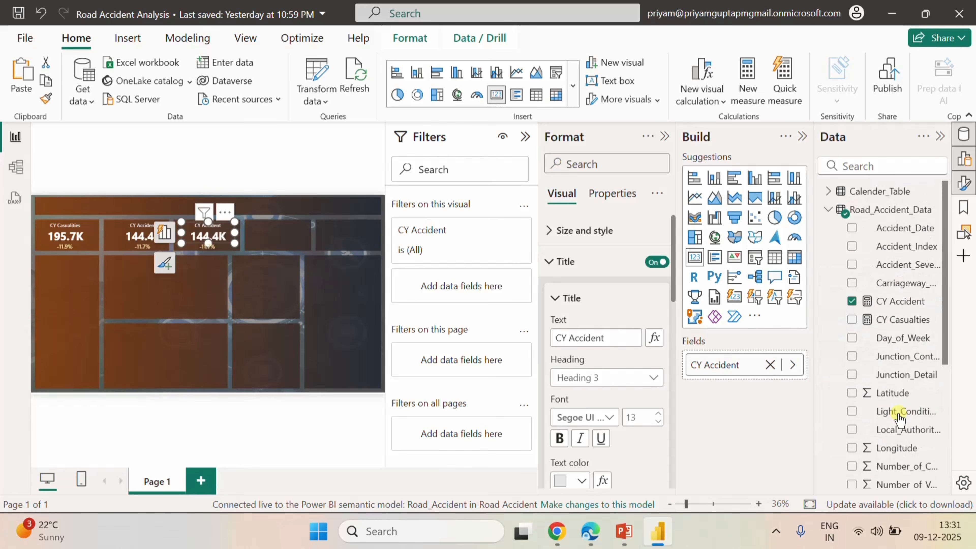
left_click_drag(880, 265, 478, 285)
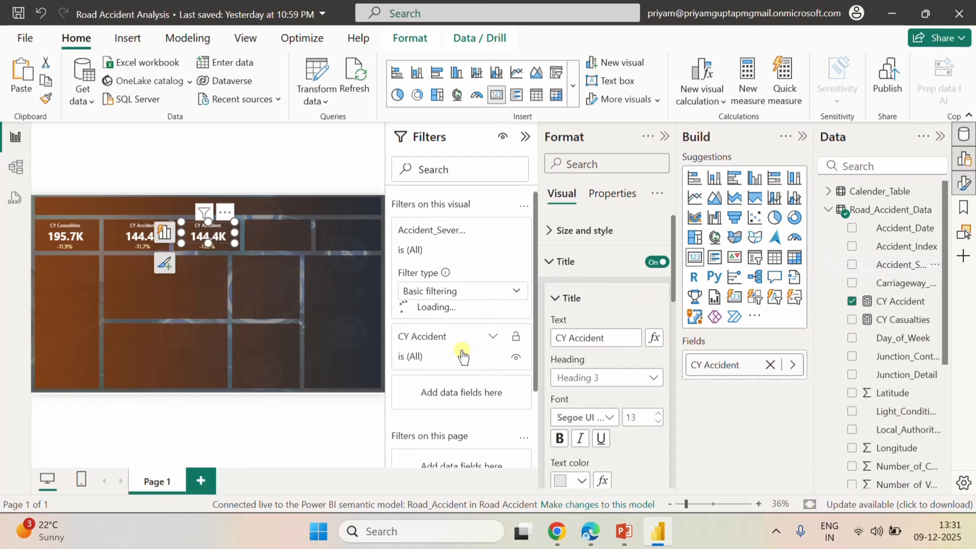
left_click(408, 349)
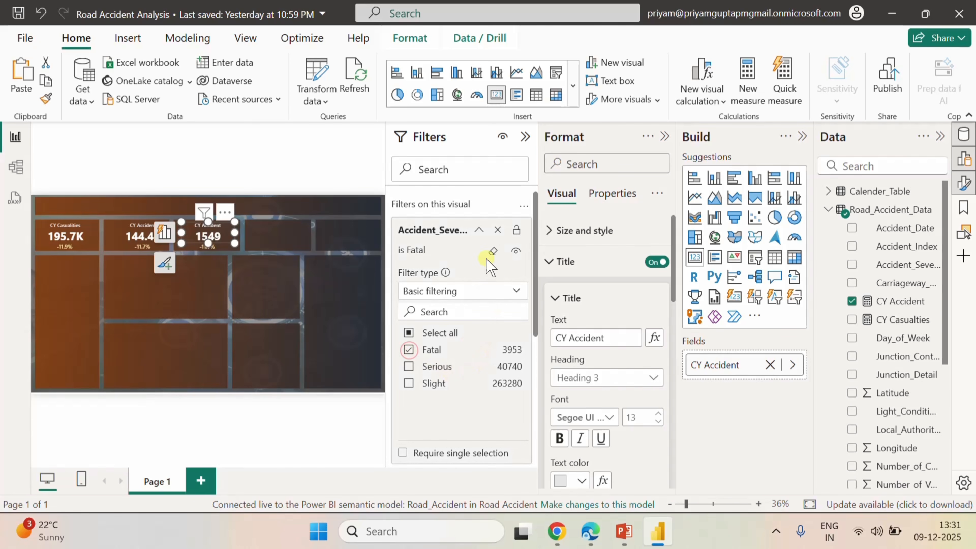
- Add Accident_Severity as a visual-level filter on the third tile's YoY Accident percentage card and restrict it to Fatal
left_click(517, 230)
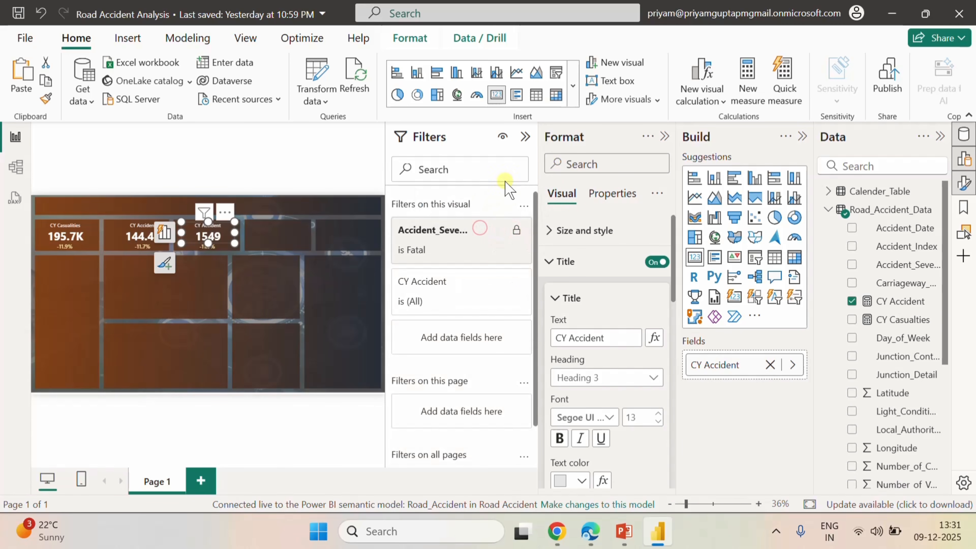
left_click(524, 137)
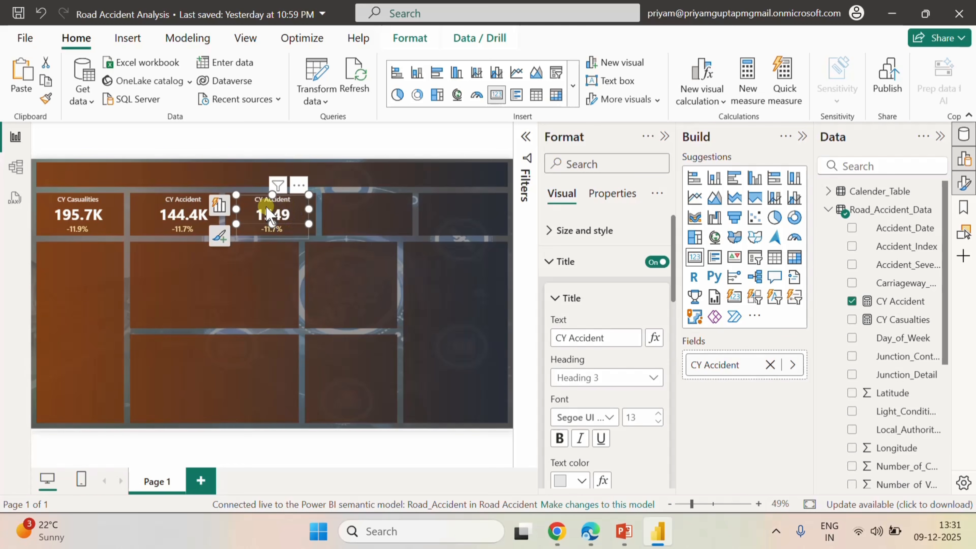
left_click(274, 229)
left_click(274, 230)
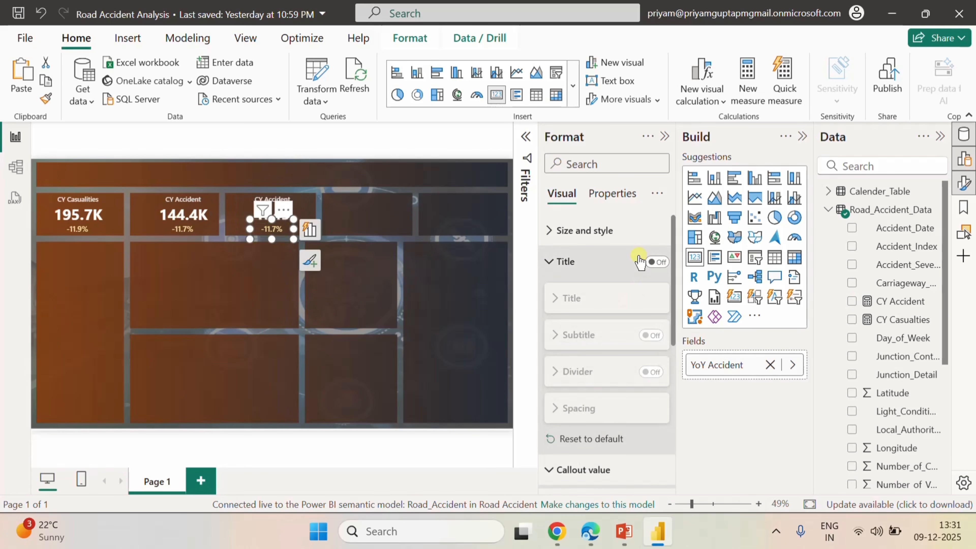
left_click(524, 136)
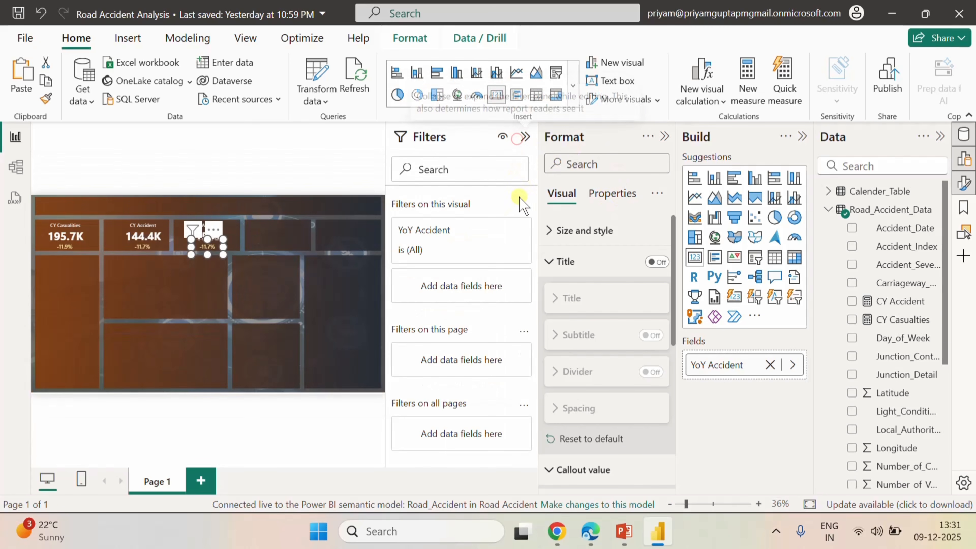
left_click_drag(903, 264, 480, 272)
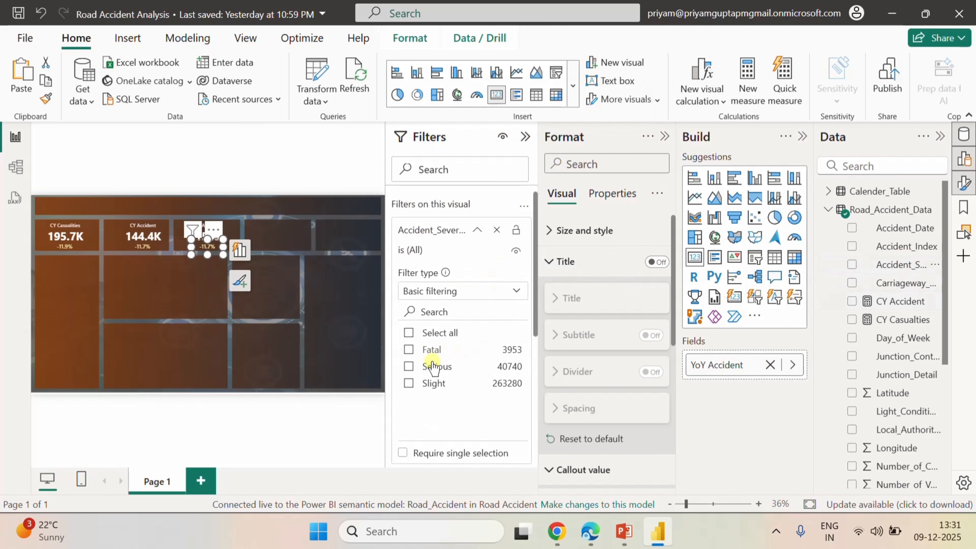
left_click(408, 349)
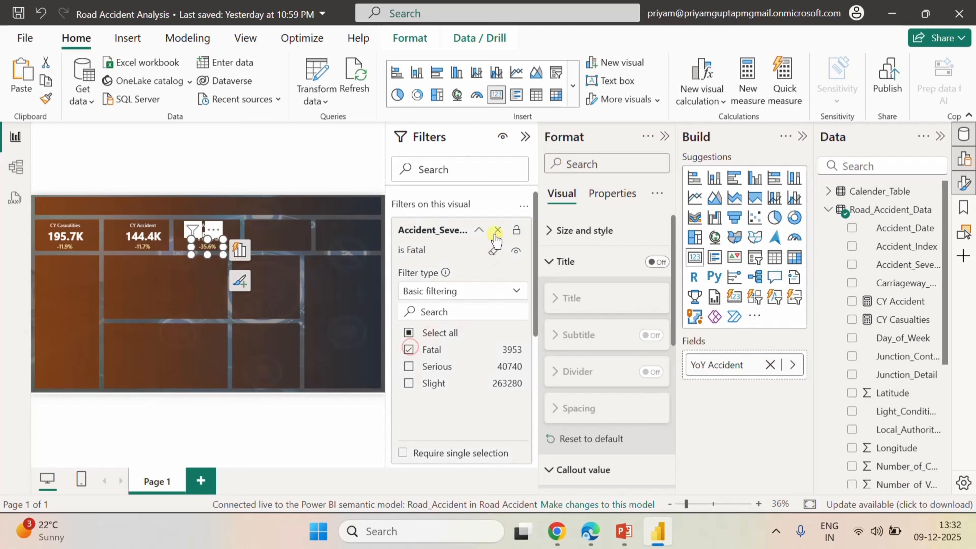
left_click(516, 229)
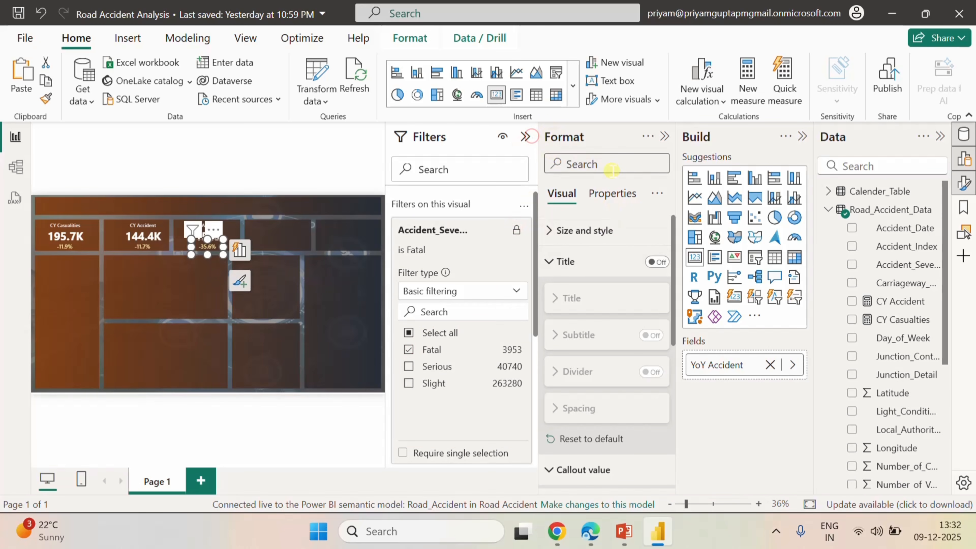
left_click(525, 137)
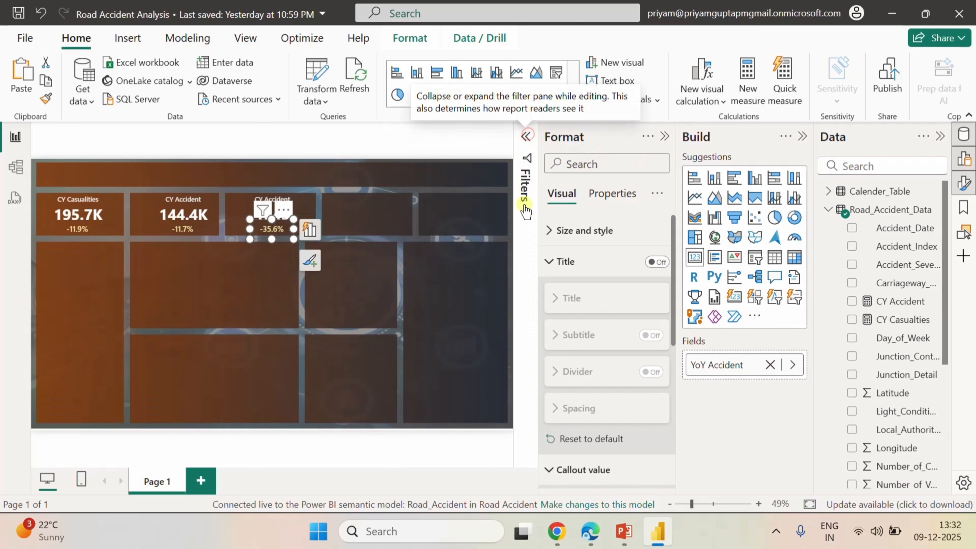
- Change the title text of the third tile's main card to CY - Fatal Accident
left_click(353, 215)
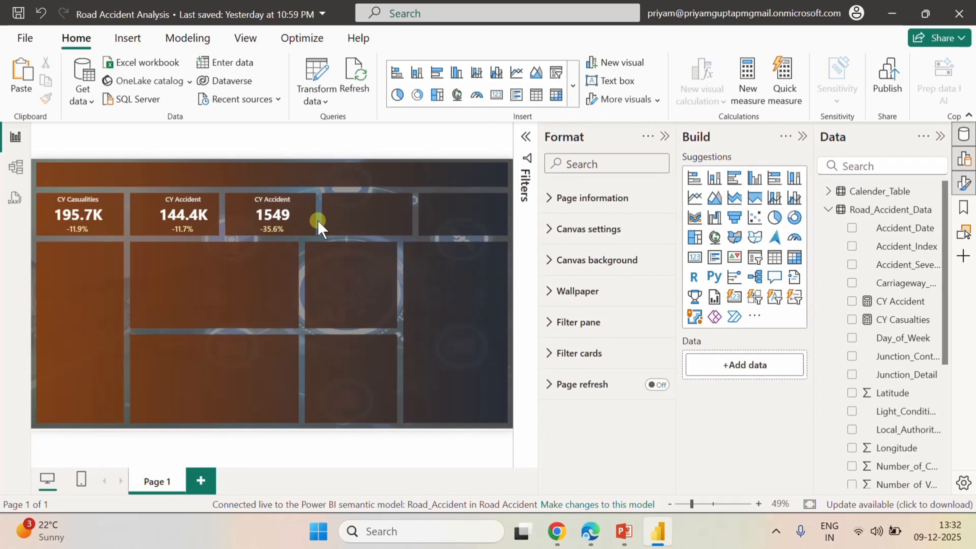
left_click(299, 199)
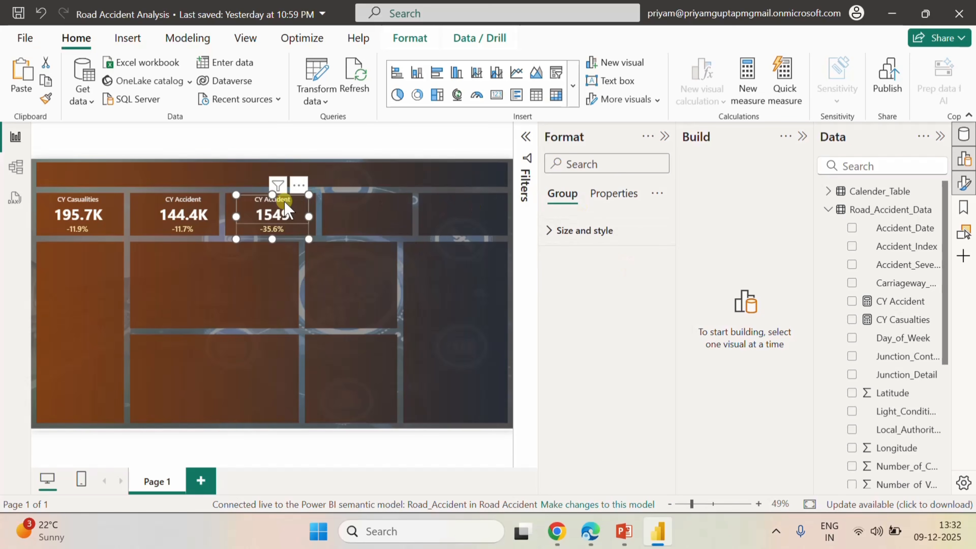
left_click(285, 201)
left_click(574, 334)
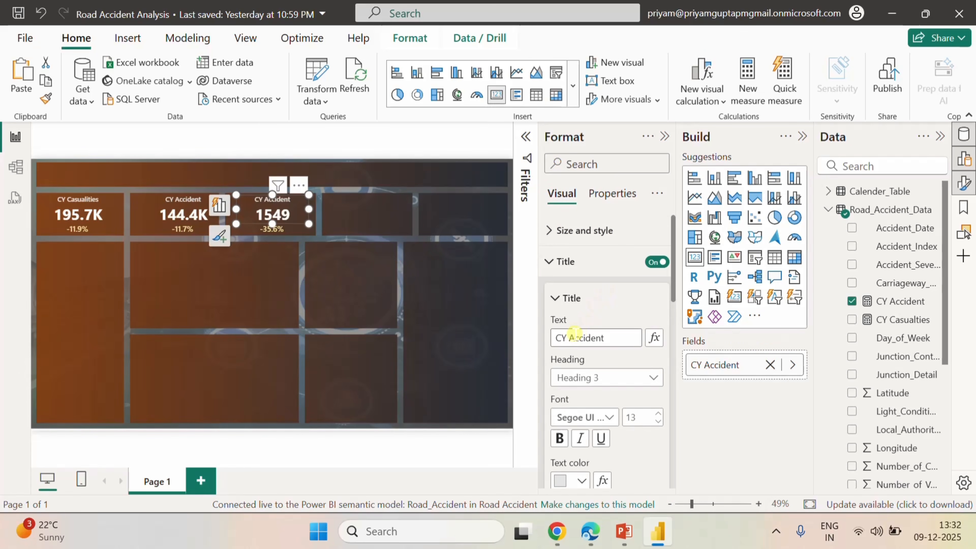
left_click(565, 337)
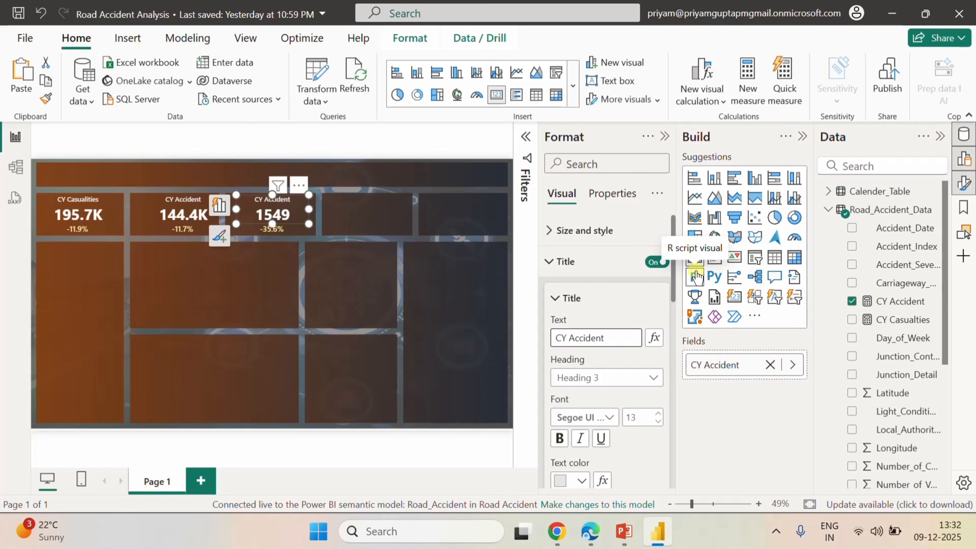
type("- ")
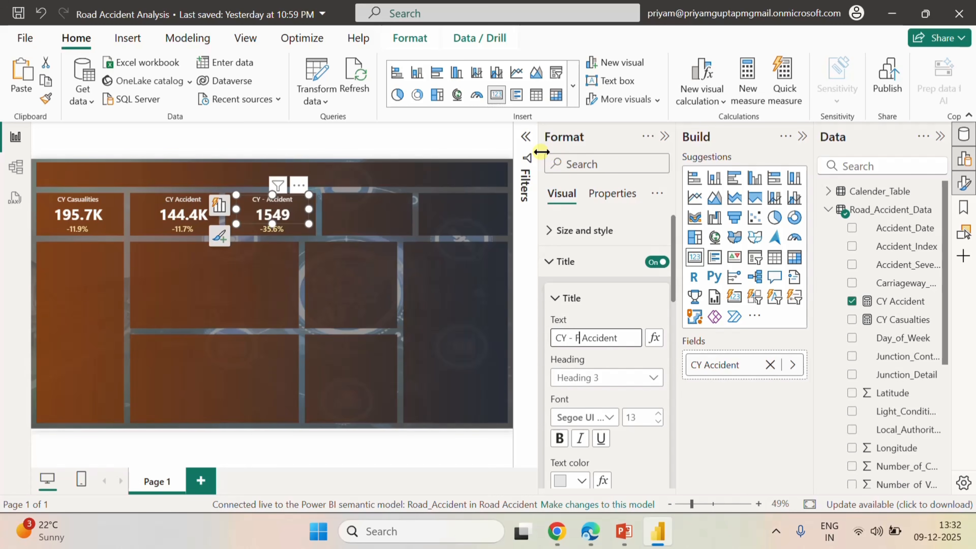
type("Fatal")
left_click(596, 302)
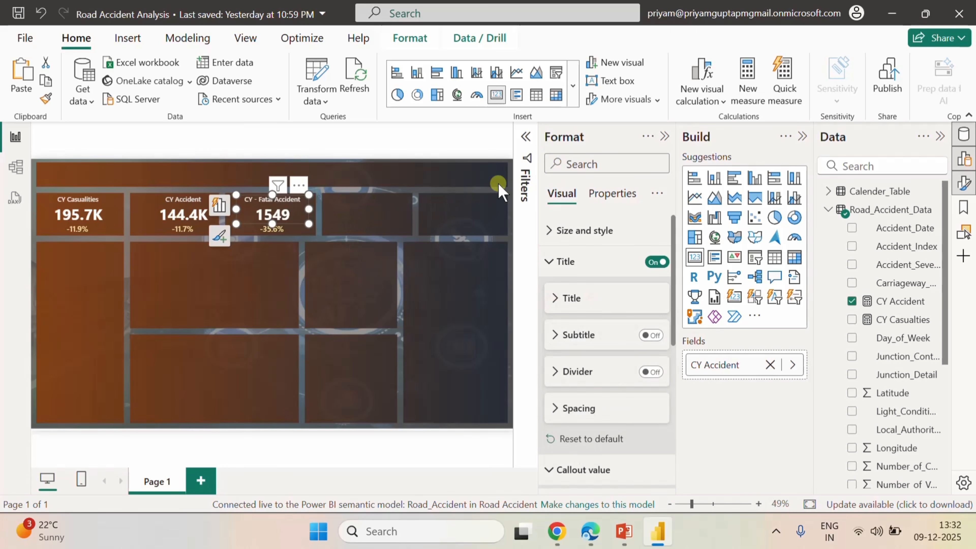
left_click(427, 138)
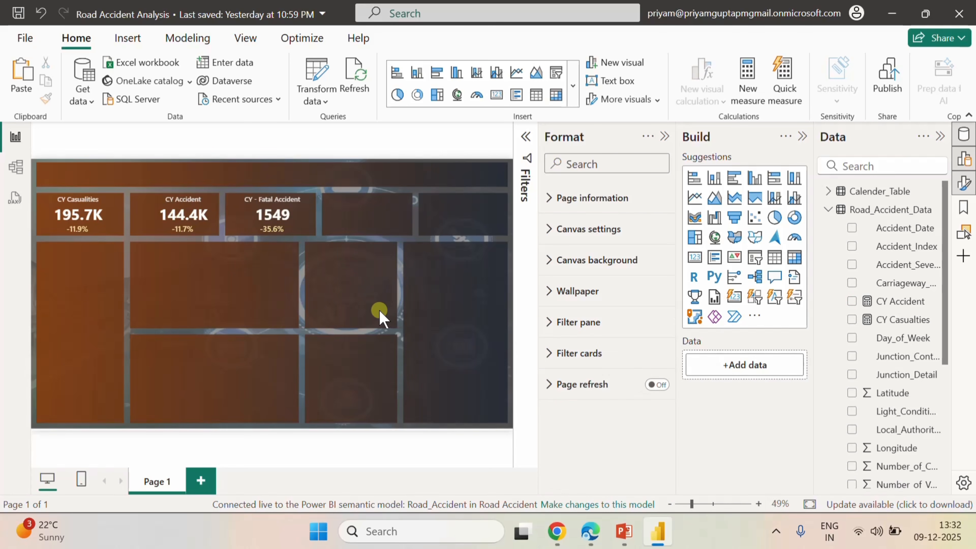
- Nudge the CY Accident card group leftward to centre it within the second KPI tile
left_click(206, 223)
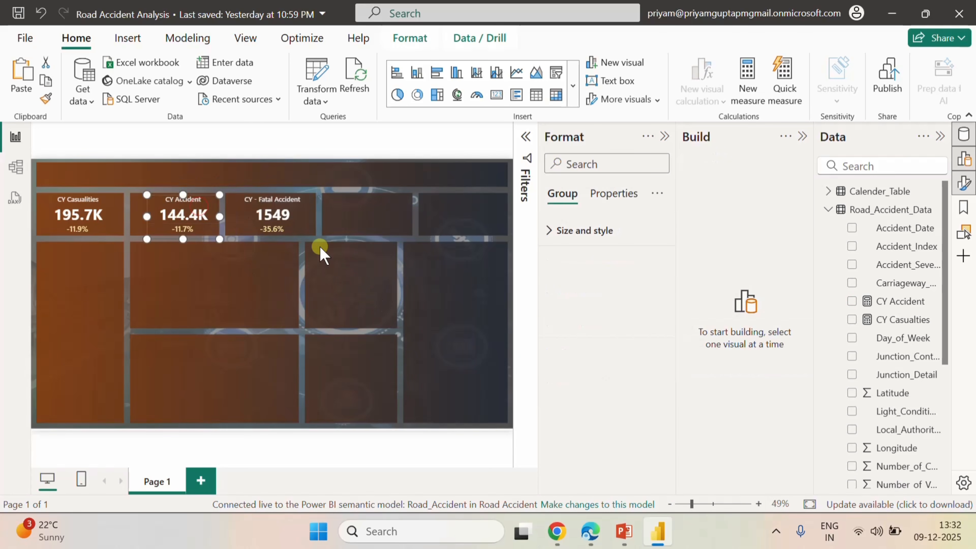
key("Left")
key("Left")
key("Left")
key("Left")
key("Left")
key("Left")
key("Left")
key("Left")
key("Left")
key("Left")
key("Left")
key("Left")
key("Left")
key("Left")
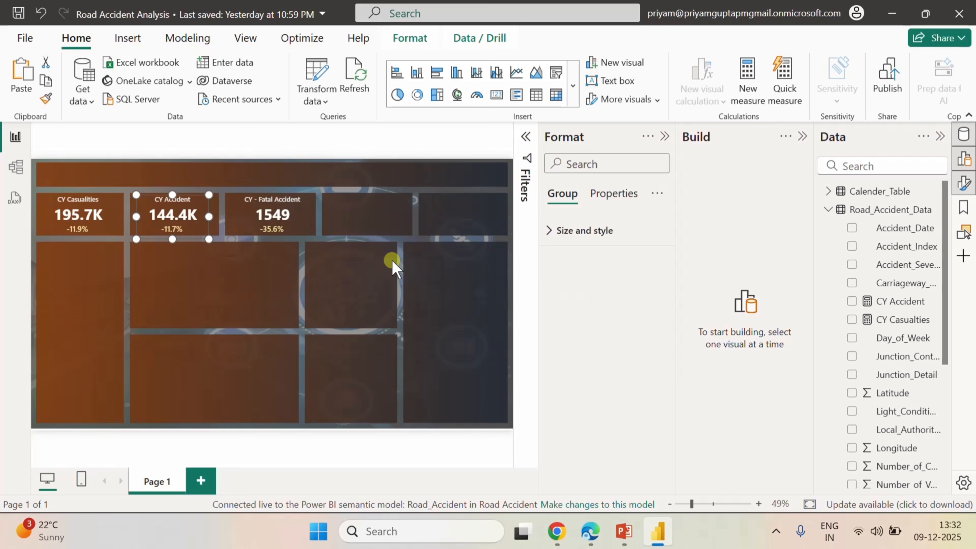
- Nudge the CY - Fatal Accident card group slightly leftward to centre it within the third KPI tile
left_click(293, 208)
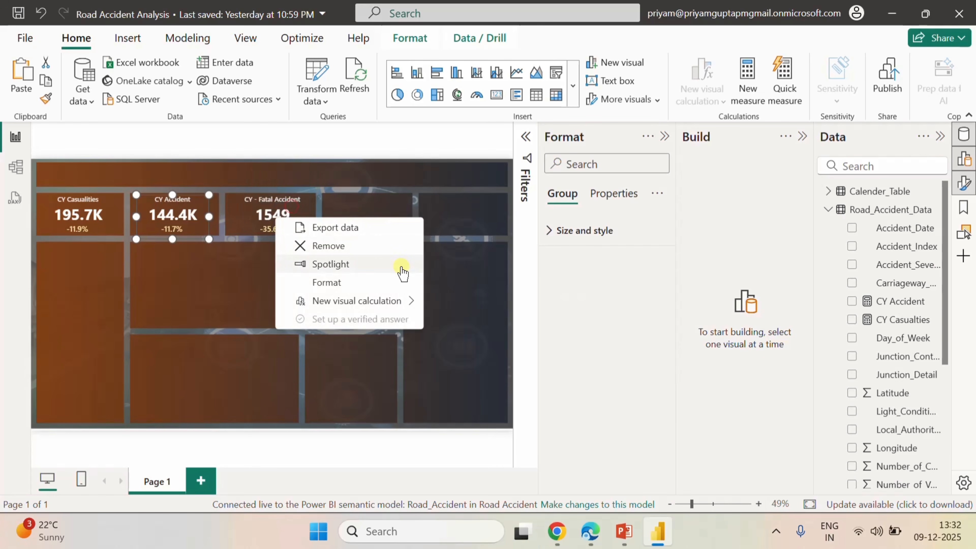
left_click(297, 210)
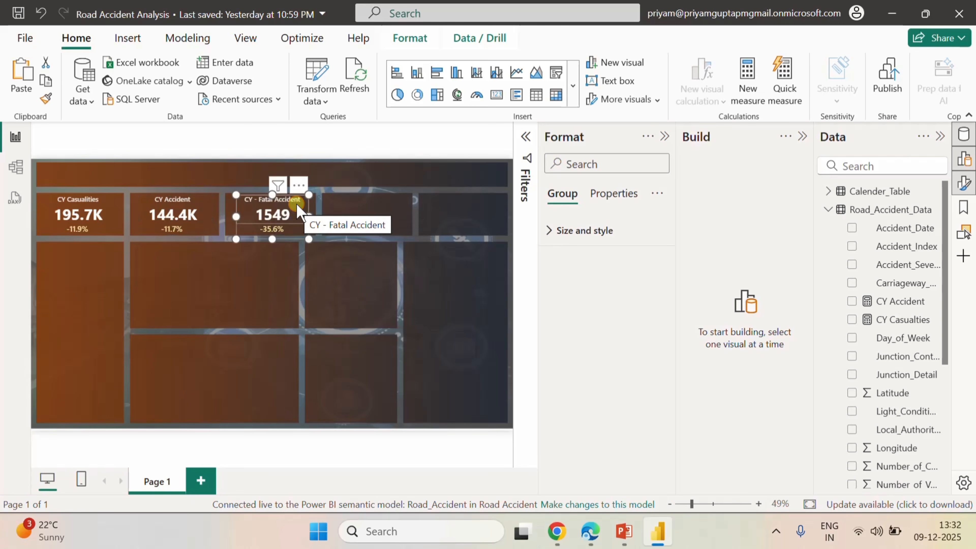
key("Left")
key("Left")
key("Left")
key("Left")
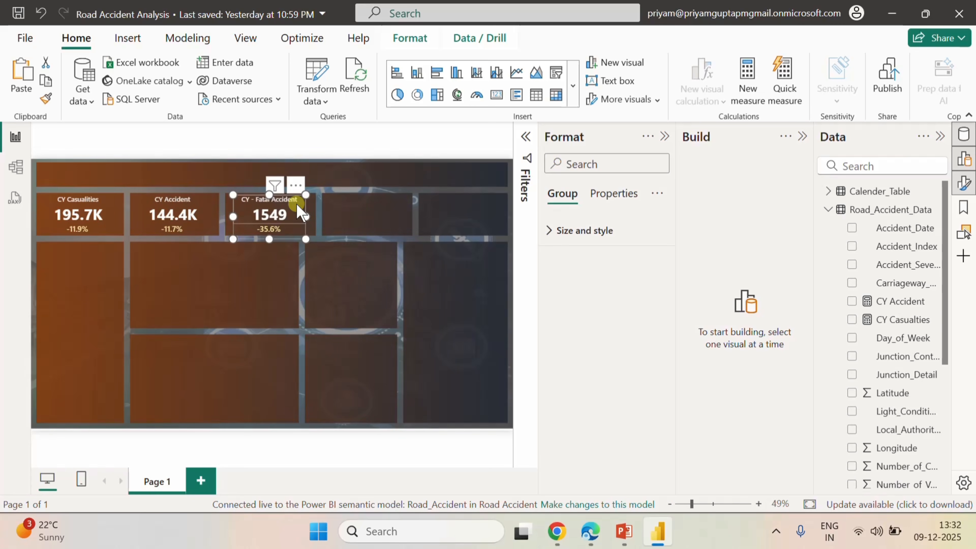
left_click(346, 224)
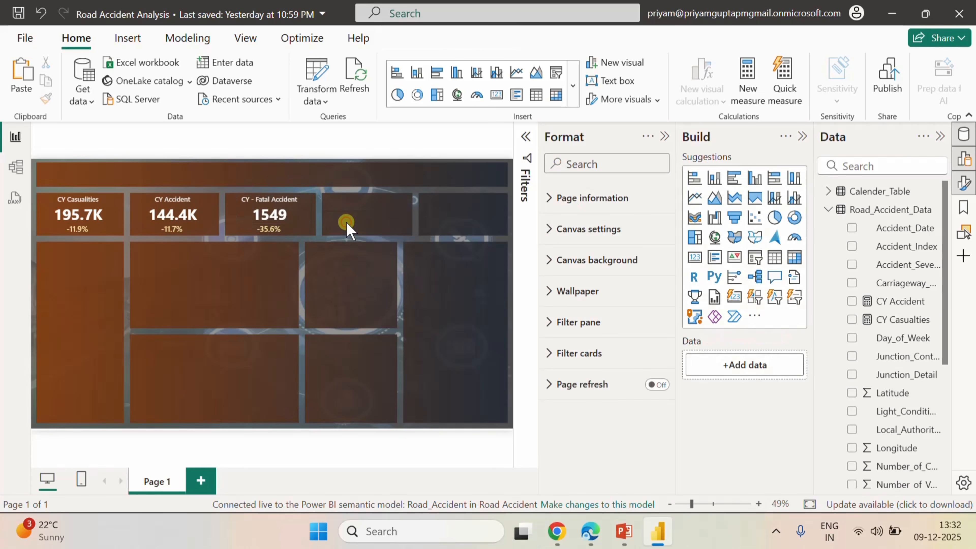
- Duplicate the CY - Fatal Accident card group and place the copy in the fourth tile of the KPI row
left_click(291, 207)
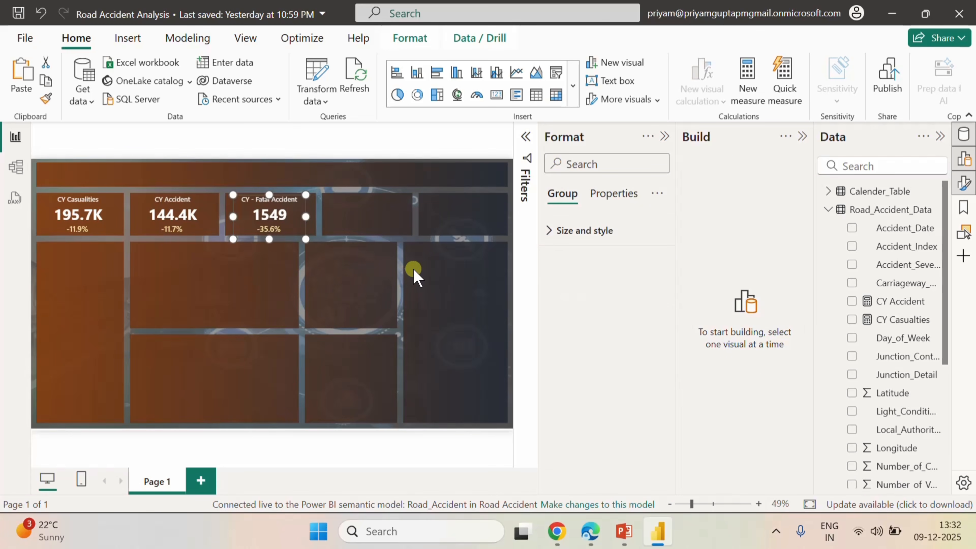
left_click(343, 219)
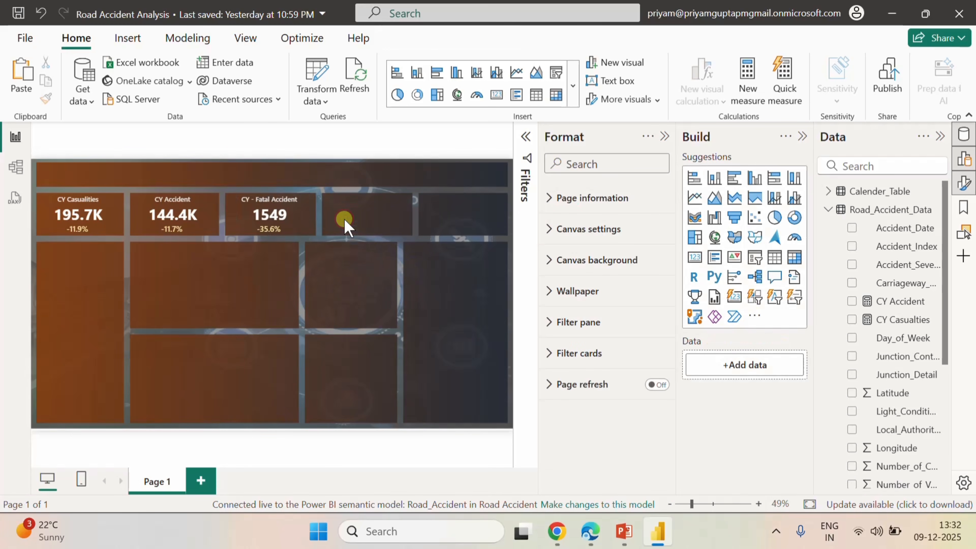
key("ctrl+v")
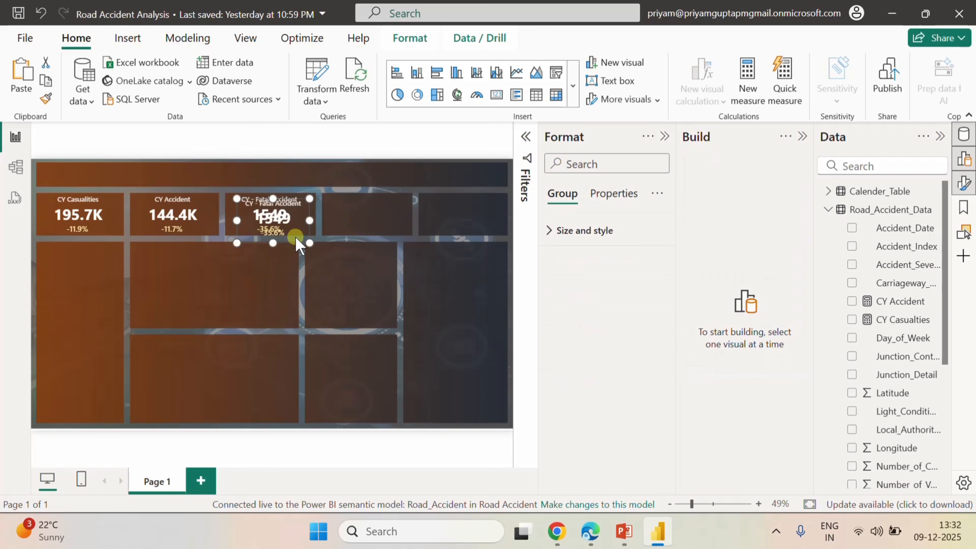
left_click_drag(292, 213, 380, 212)
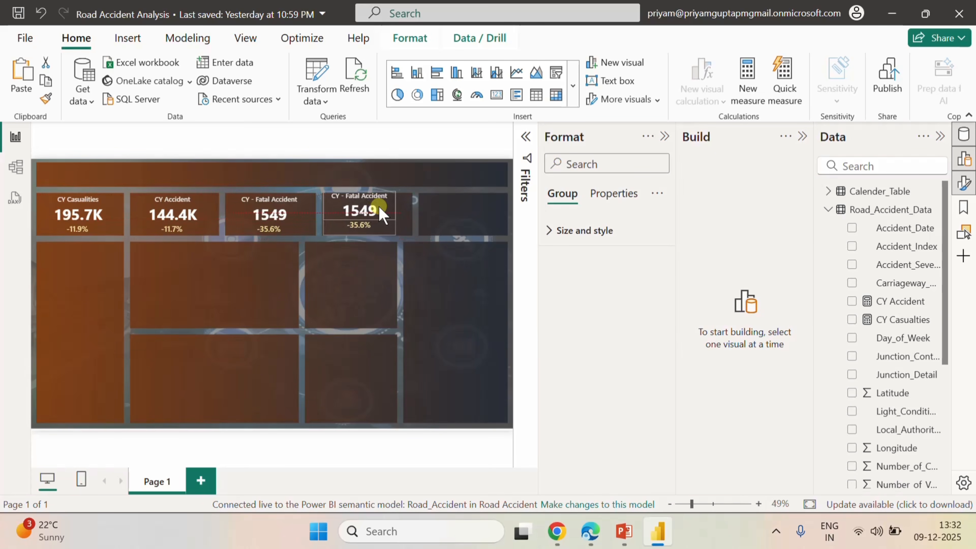
- Switch the Accident_Severity filter on the fourth tile's main card from Fatal to Serious
left_click(526, 137)
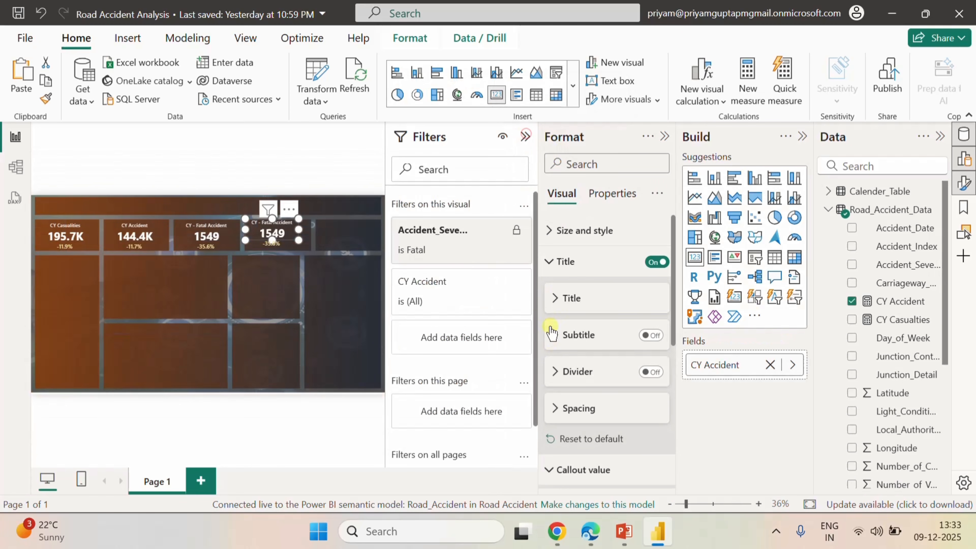
left_click(479, 230)
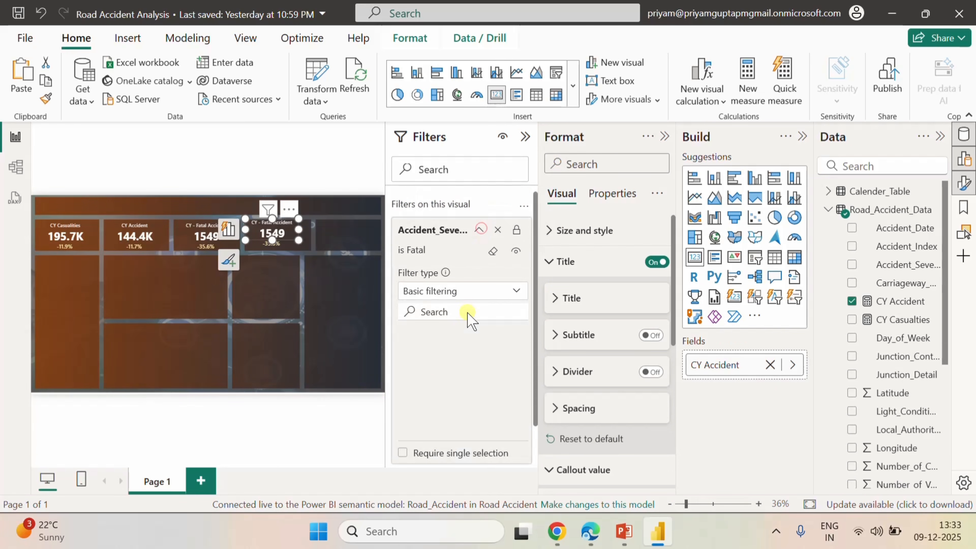
left_click(408, 348)
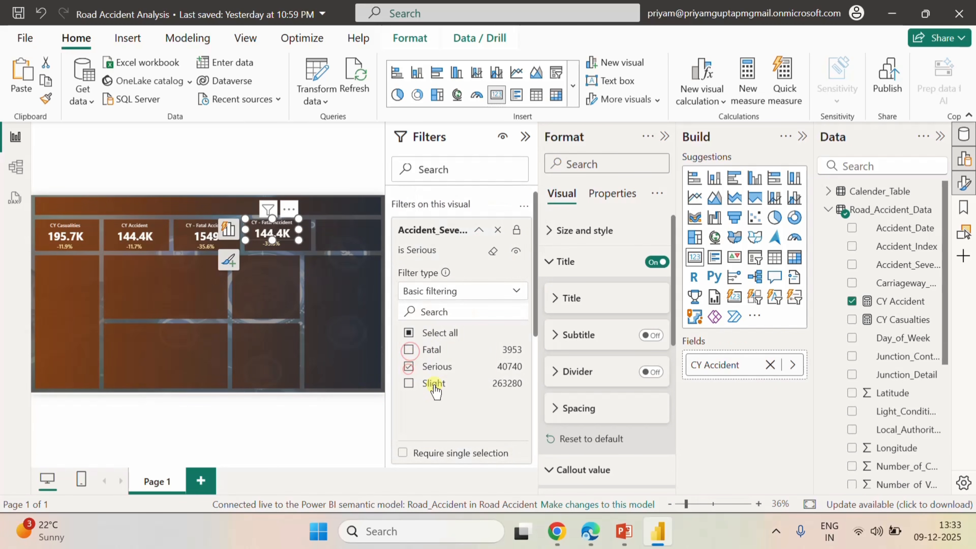
left_click(408, 366)
left_click(479, 229)
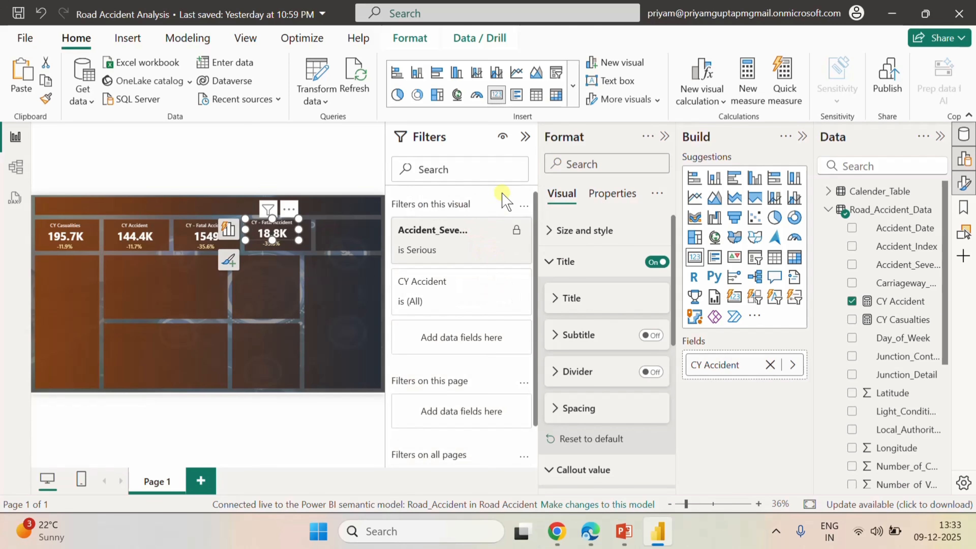
left_click(525, 137)
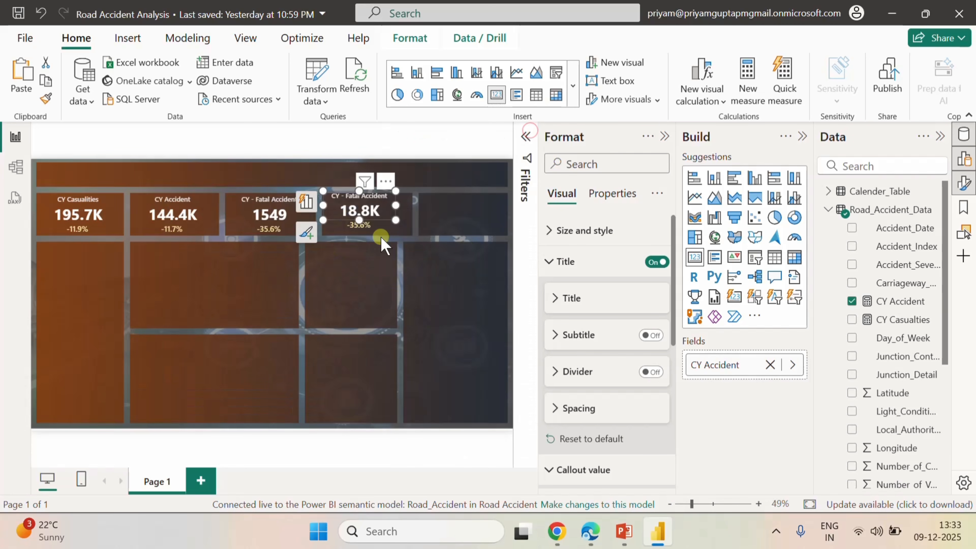
- Restrict the Accident_Severity filter on the fourth tile's YoY Accident percentage card to Serious only
left_click(366, 221)
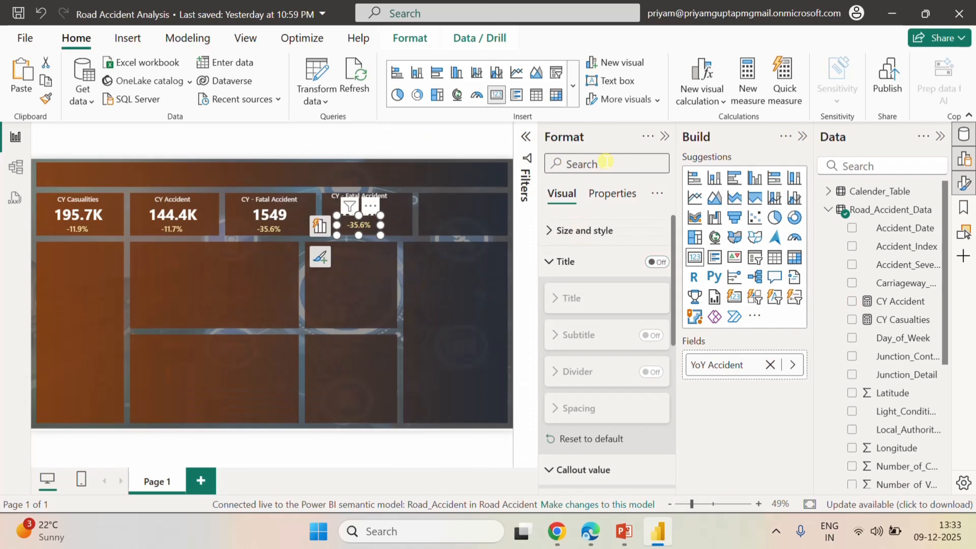
left_click(525, 137)
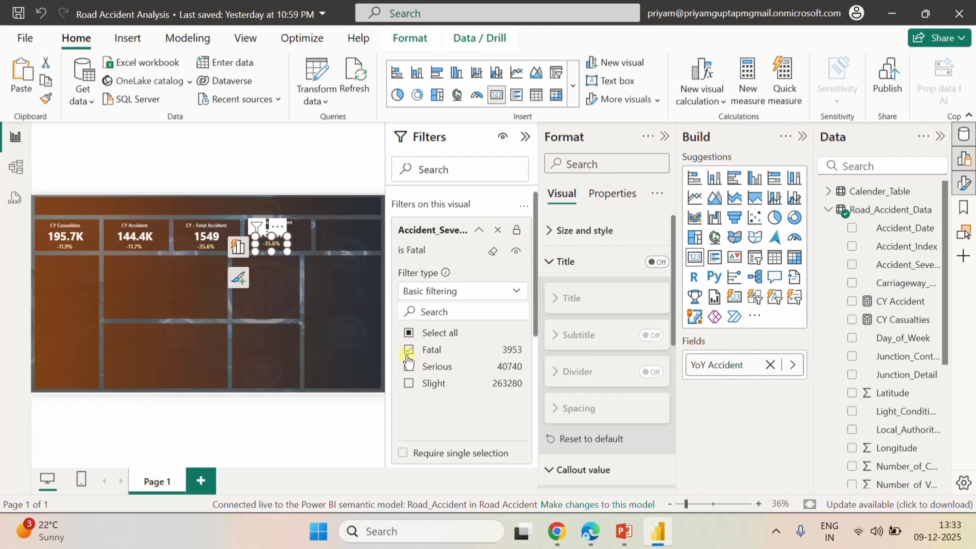
left_click(408, 366)
left_click(408, 349)
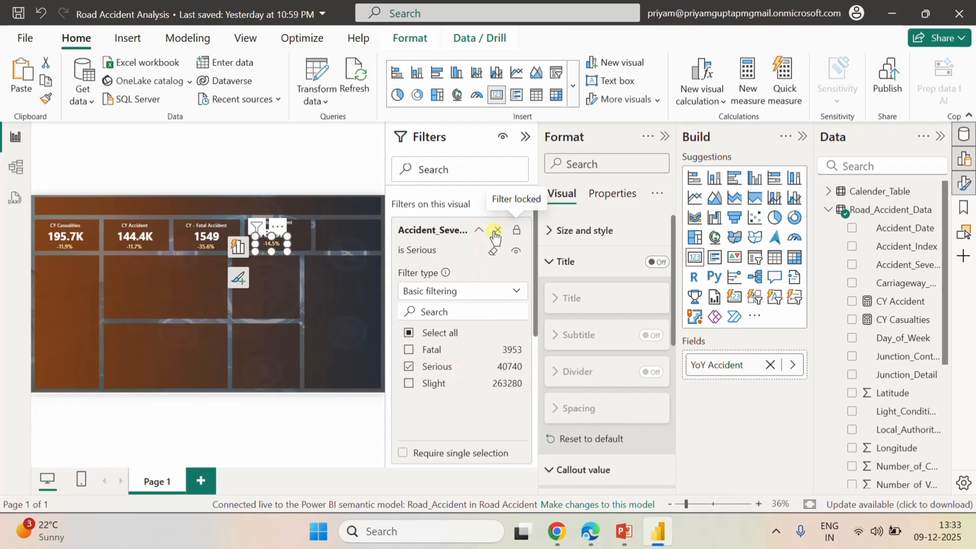
left_click(481, 231)
left_click(526, 136)
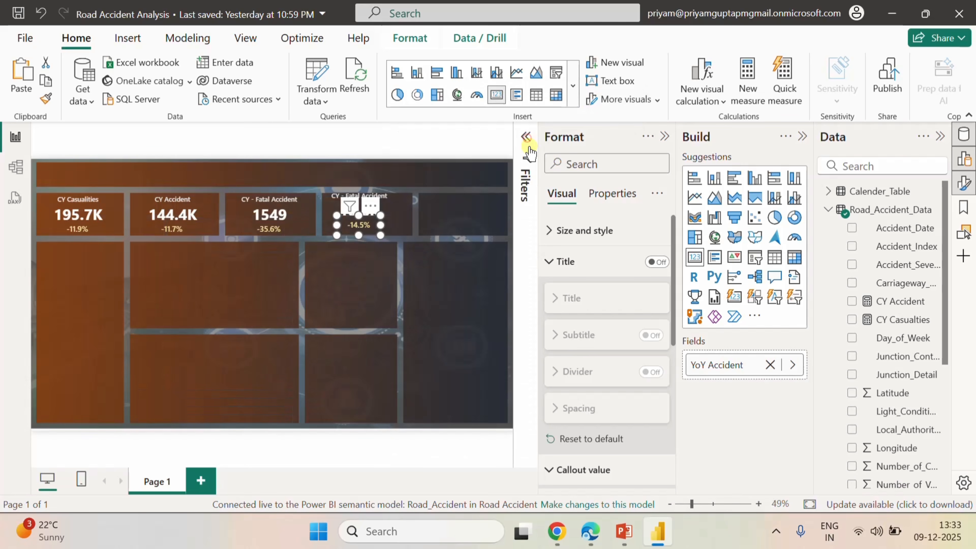
- Change the title text of the fourth tile's main card to "CY - Serious Accident"
left_click(388, 202)
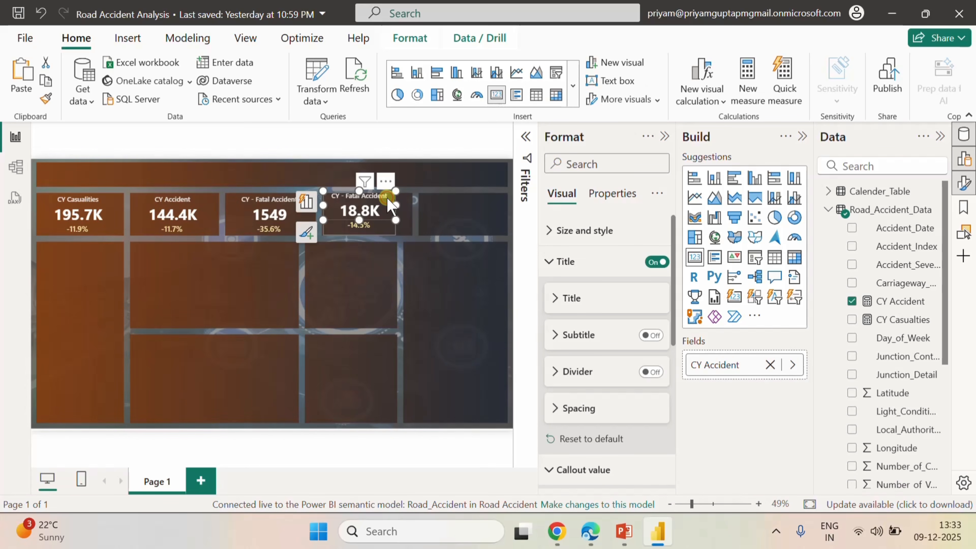
left_click(554, 297)
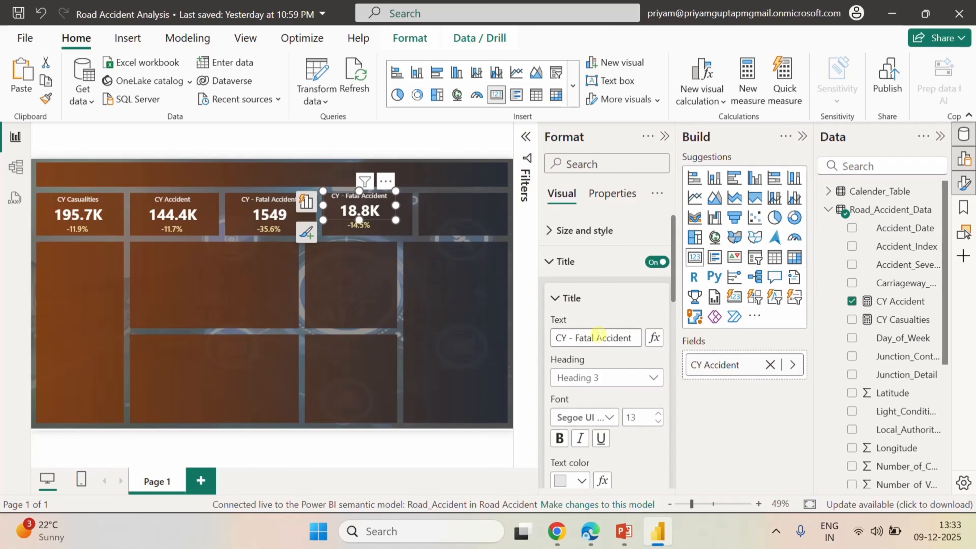
left_click(596, 335)
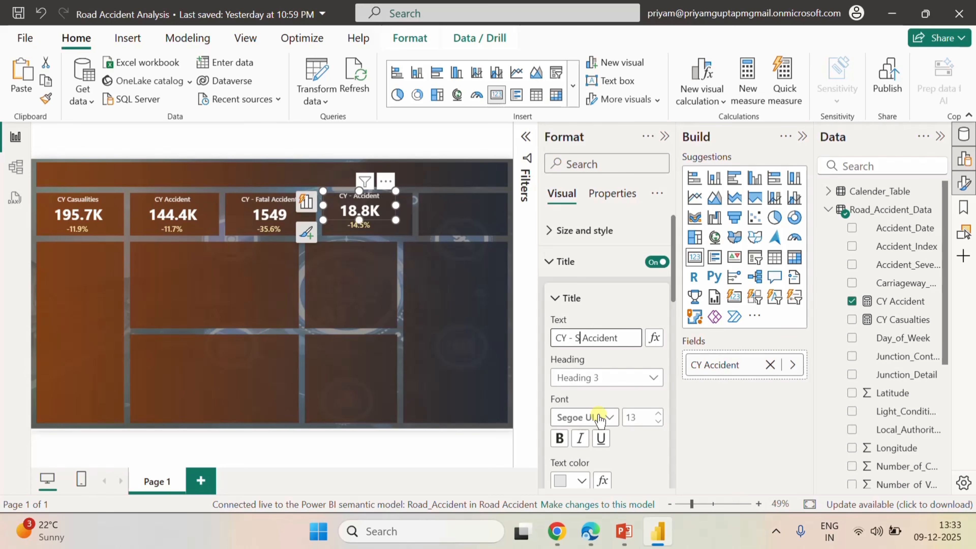
type("Serious")
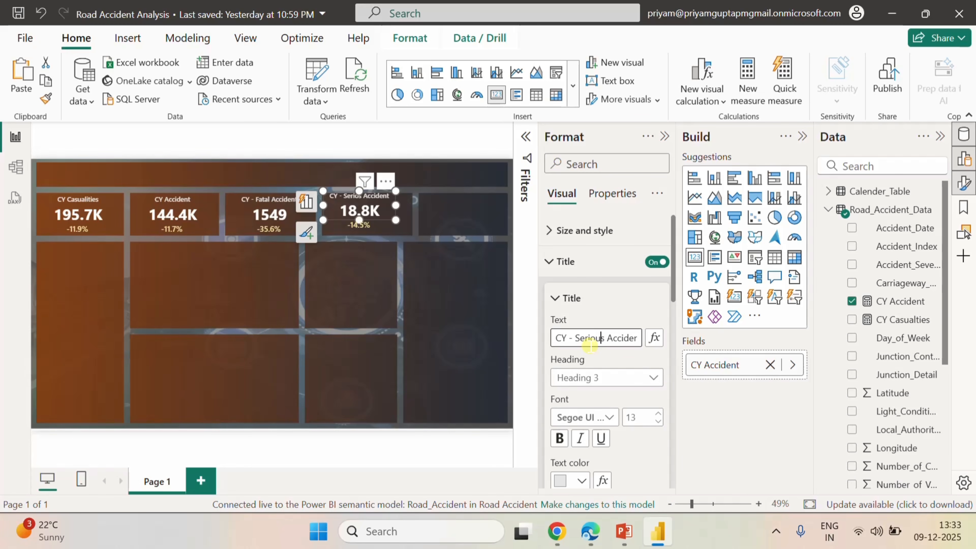
left_click(629, 297)
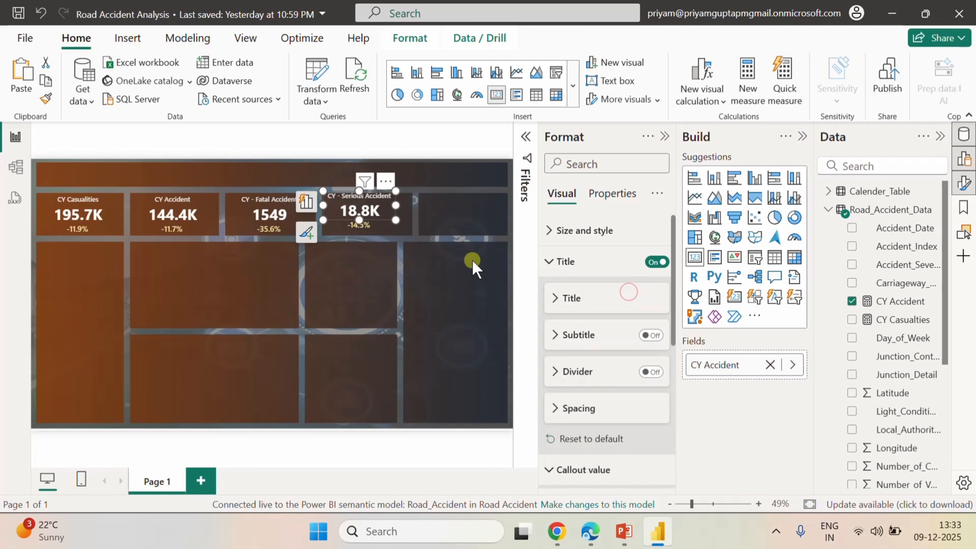
- Duplicate the CY - Serious Accident card group and place the copy in the fifth tile of the KPI row
left_click(389, 230)
left_click(391, 236)
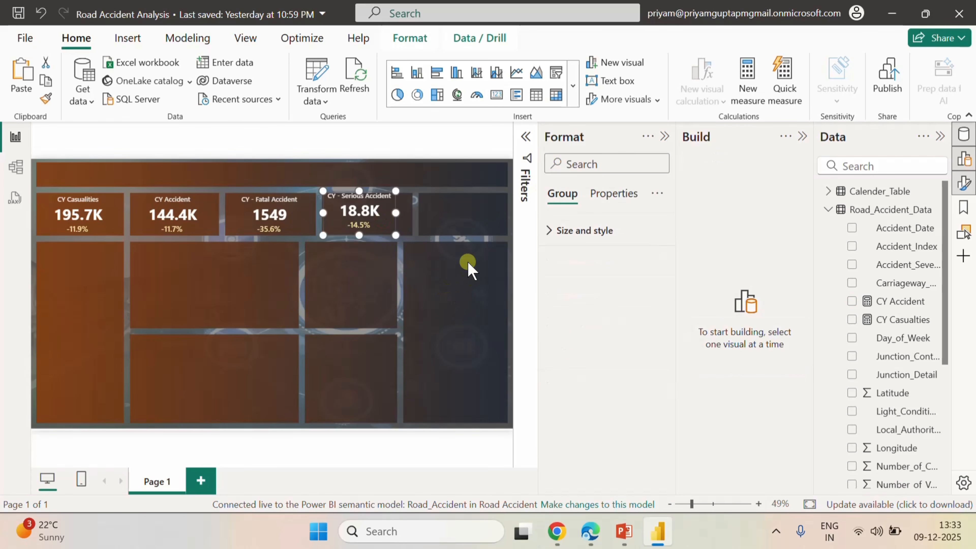
left_click(456, 228)
key("ctrl+z")
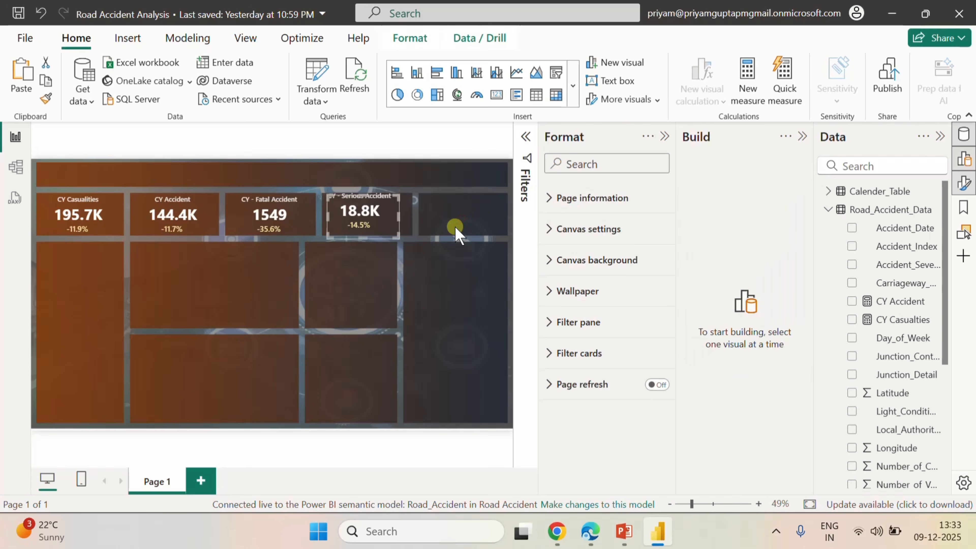
left_click_drag(385, 203, 486, 211)
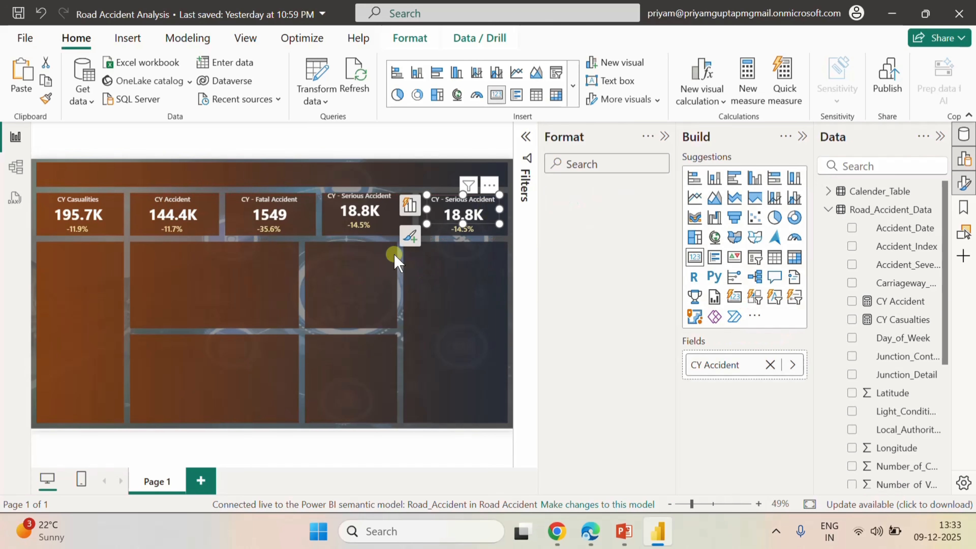
- Nudge the fourth tile's CY - Serious Accident card group slightly downward to align it with the neighbouring KPI cards
left_click(387, 210)
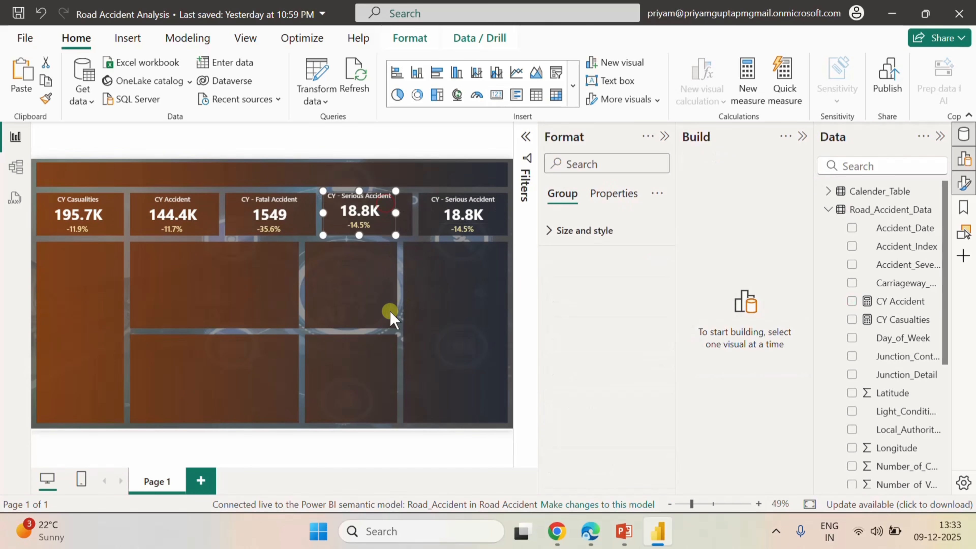
key("Down")
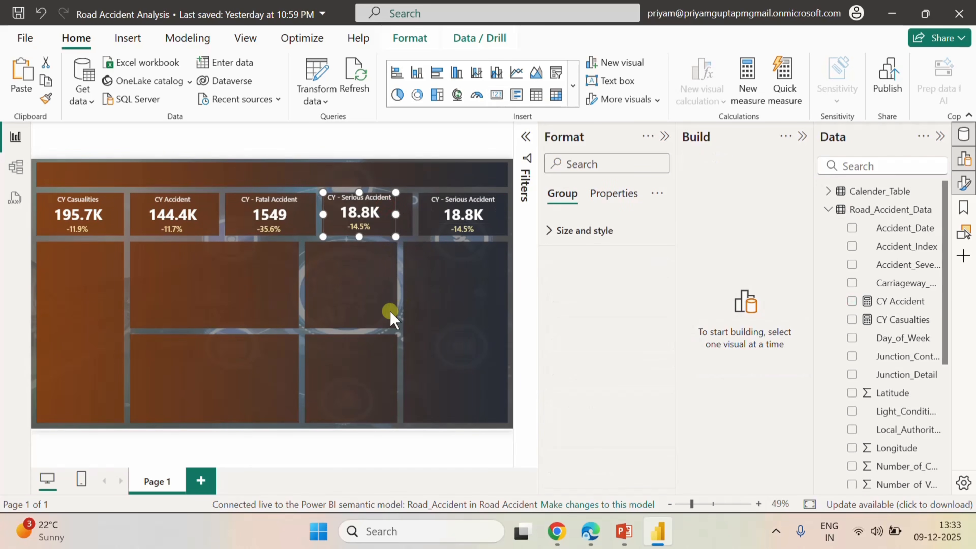
key("Down")
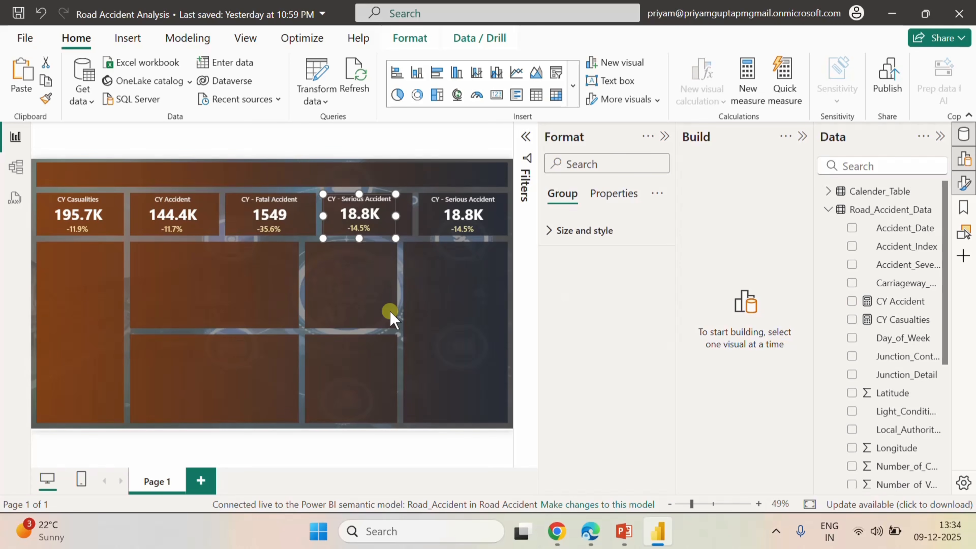
- Switch the Accident_Severity filter on the fifth tile's main card from Serious to Slight
left_click(476, 218)
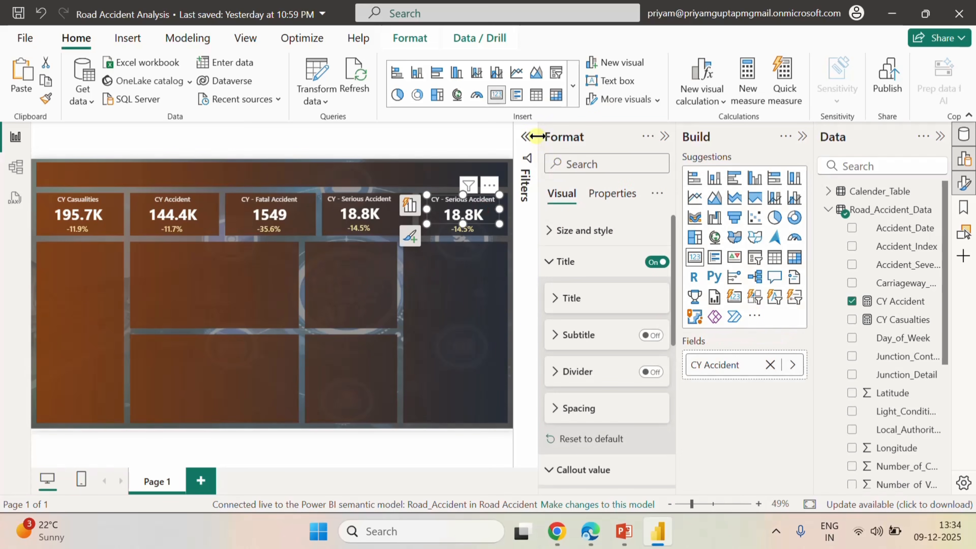
left_click(525, 137)
left_click(479, 230)
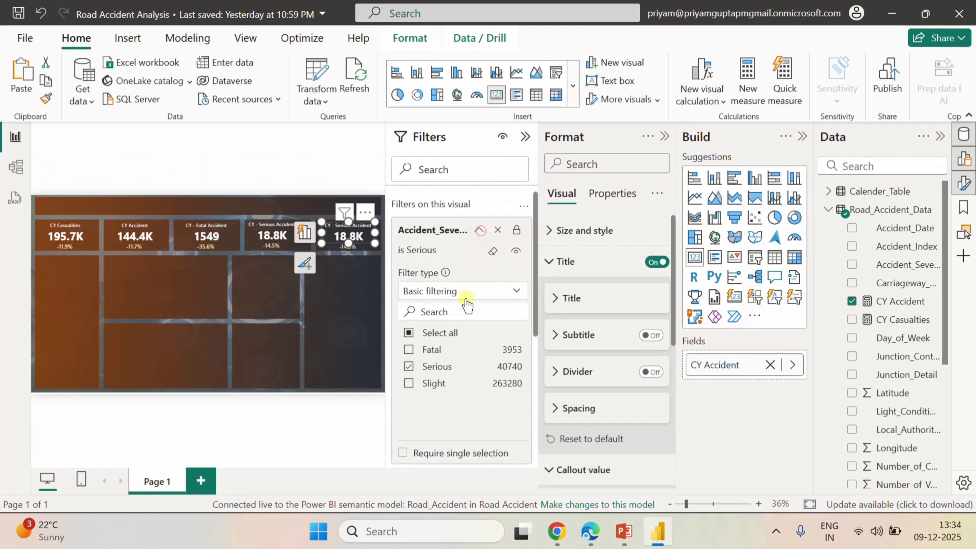
left_click(408, 382)
left_click(476, 230)
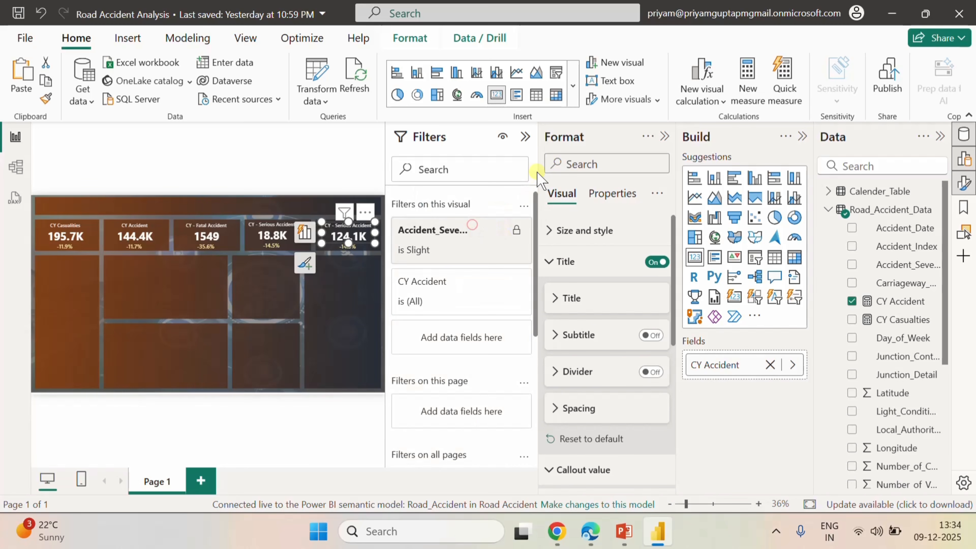
left_click(525, 136)
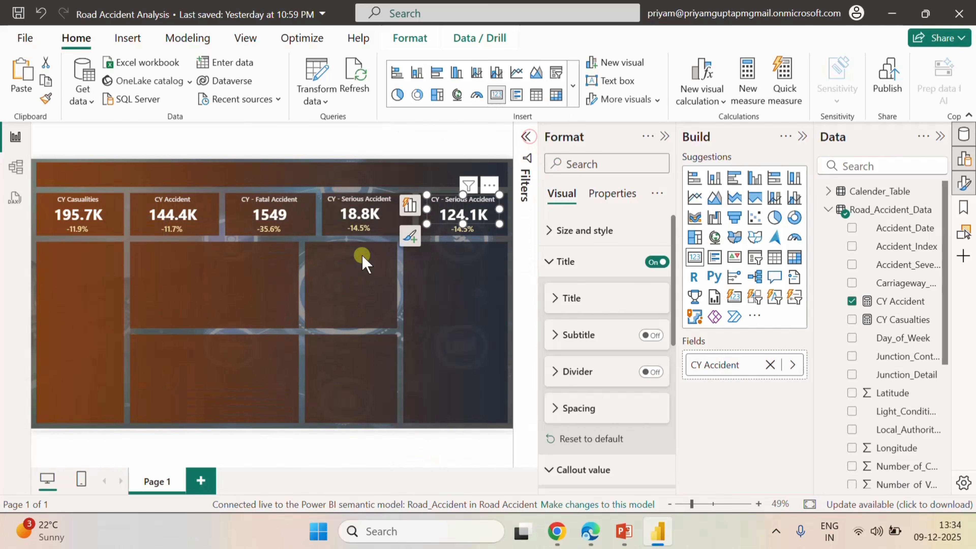
- Restrict the Accident_Severity filter on the fifth tile's YoY Accident percentage card to Slight only
left_click(469, 229)
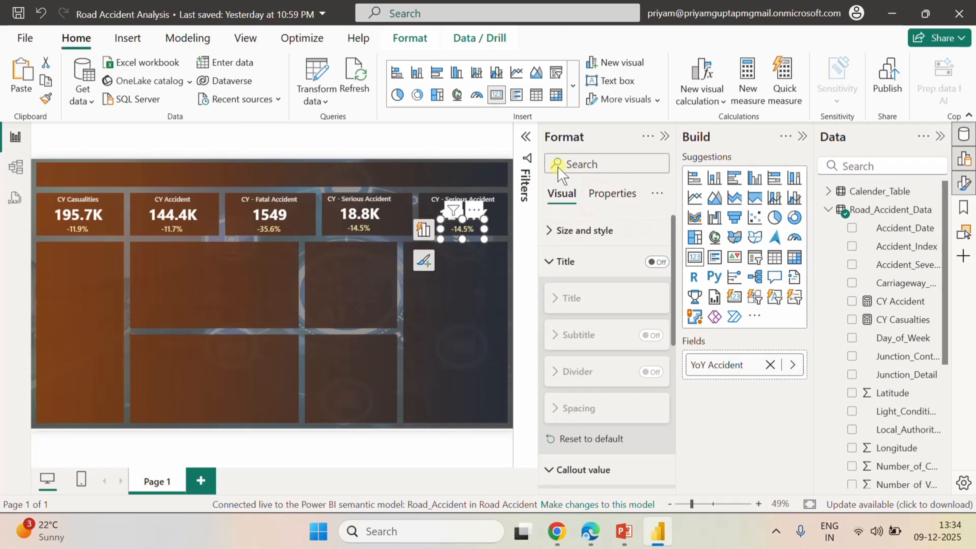
left_click(525, 137)
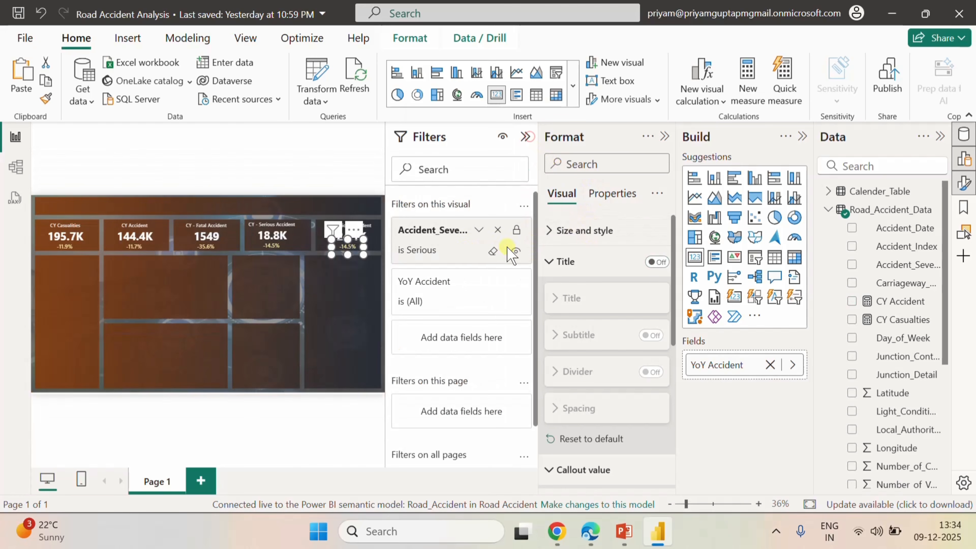
left_click(472, 230)
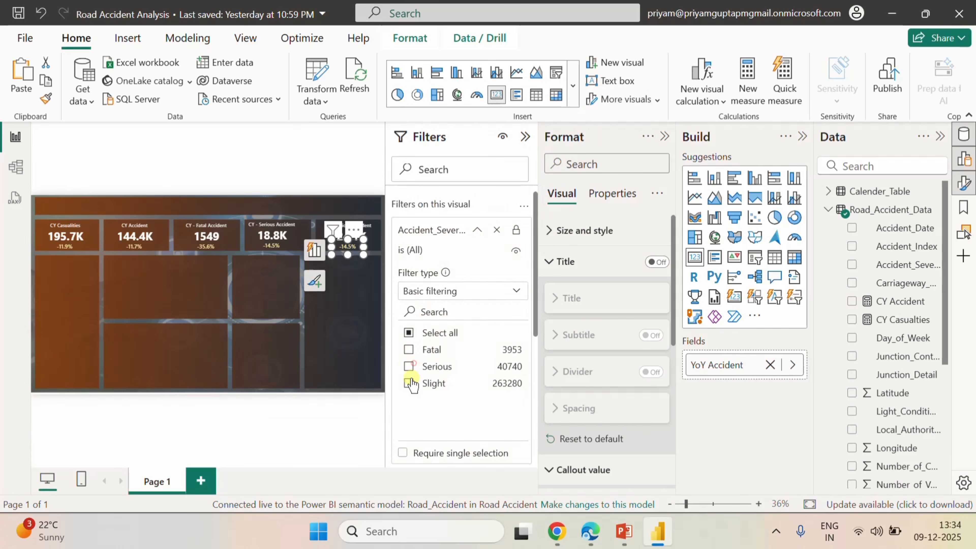
left_click(409, 383)
left_click(479, 230)
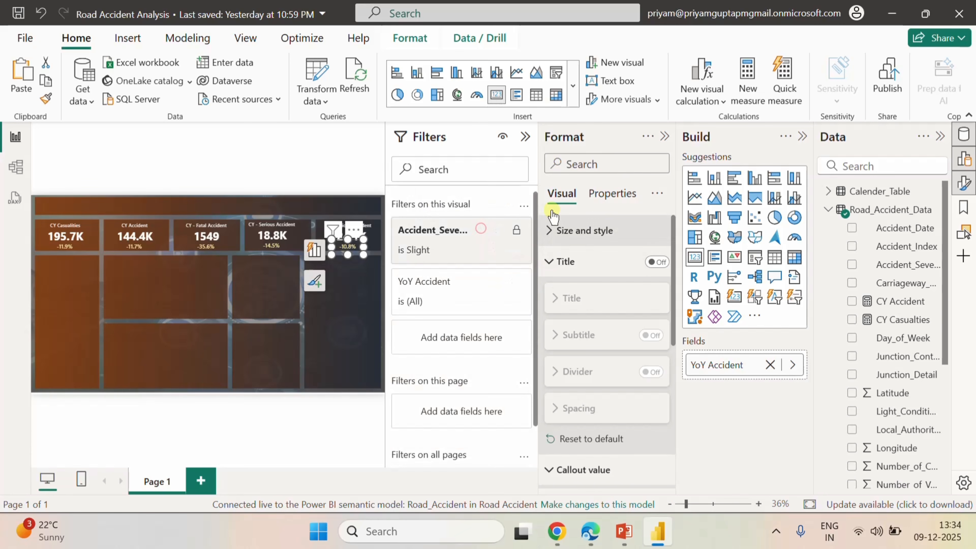
left_click(526, 137)
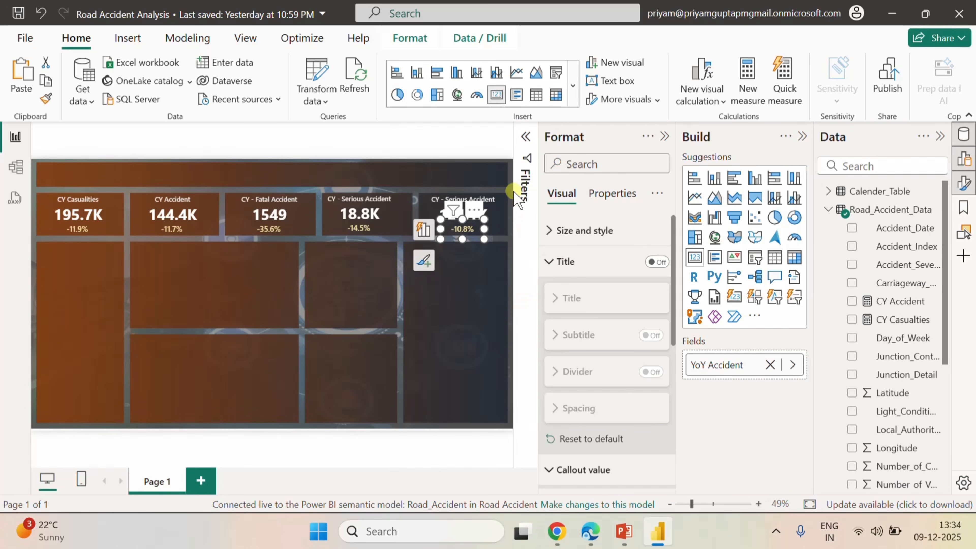
- Change the title text of the fifth tile's main card to "CY - Slight Accident" and deselect the card
left_click(493, 202)
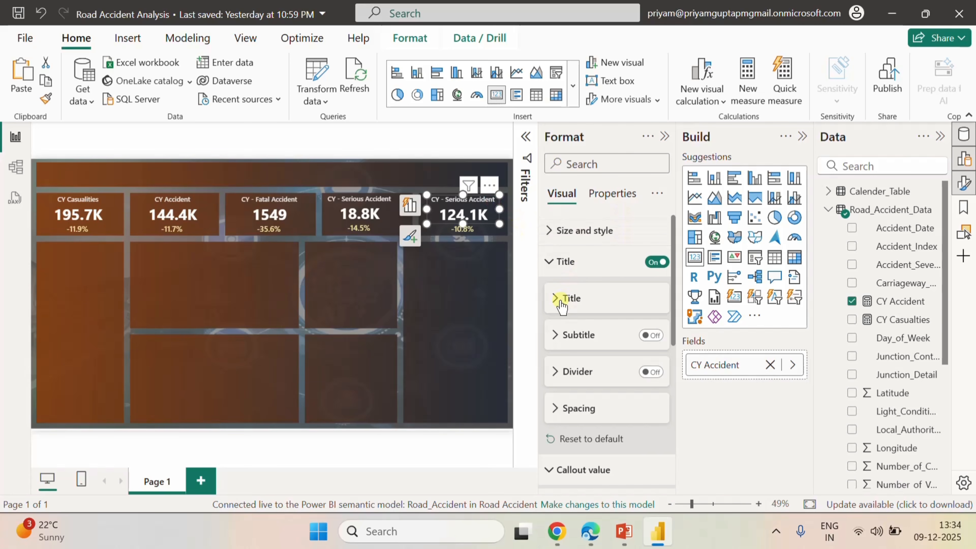
left_click(568, 299)
left_click(601, 337)
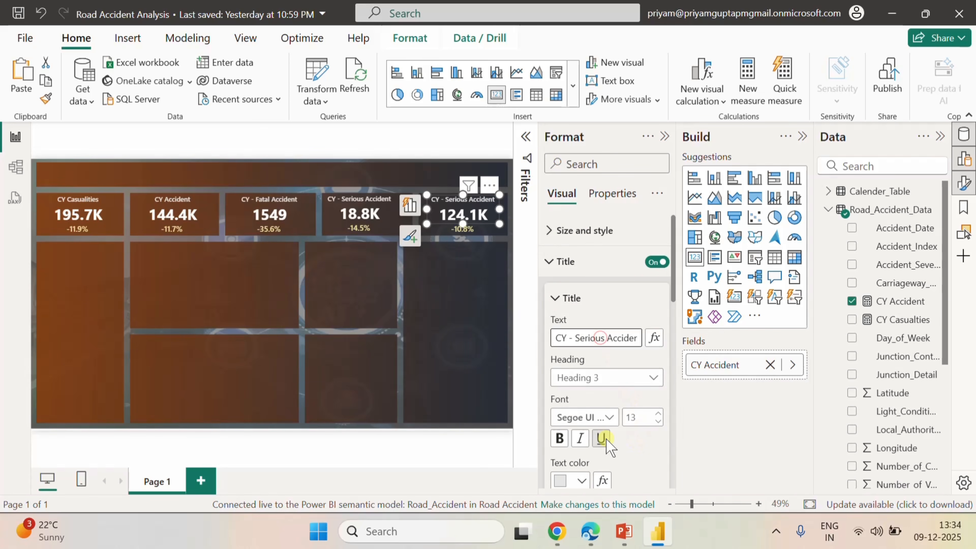
key("BackSpace")
key("BackSpace")
key("BackSpace")
key("BackSpace")
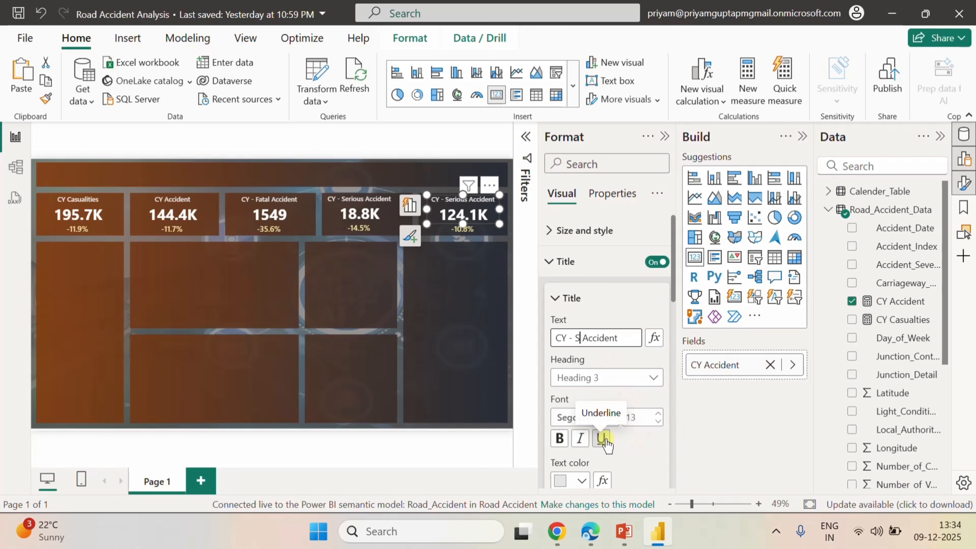
type("light")
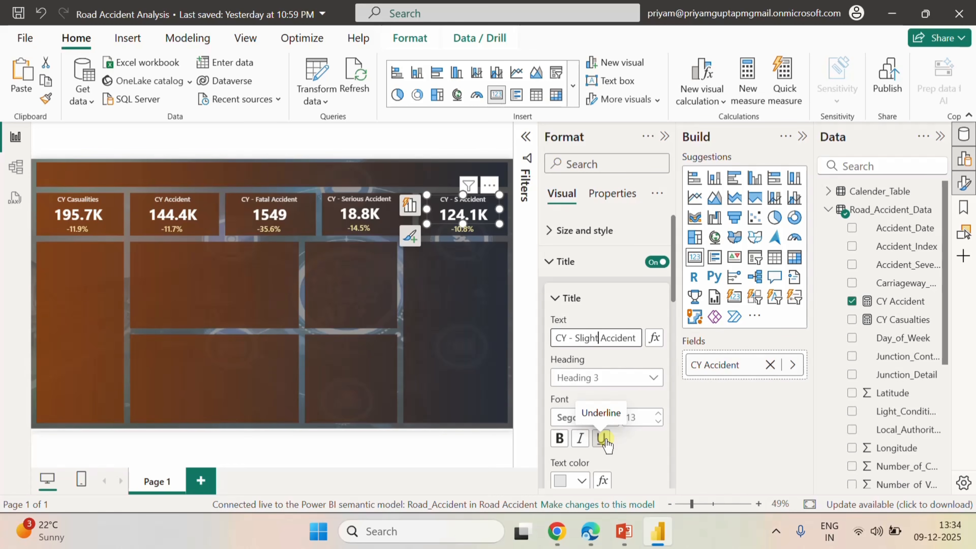
left_click(615, 304)
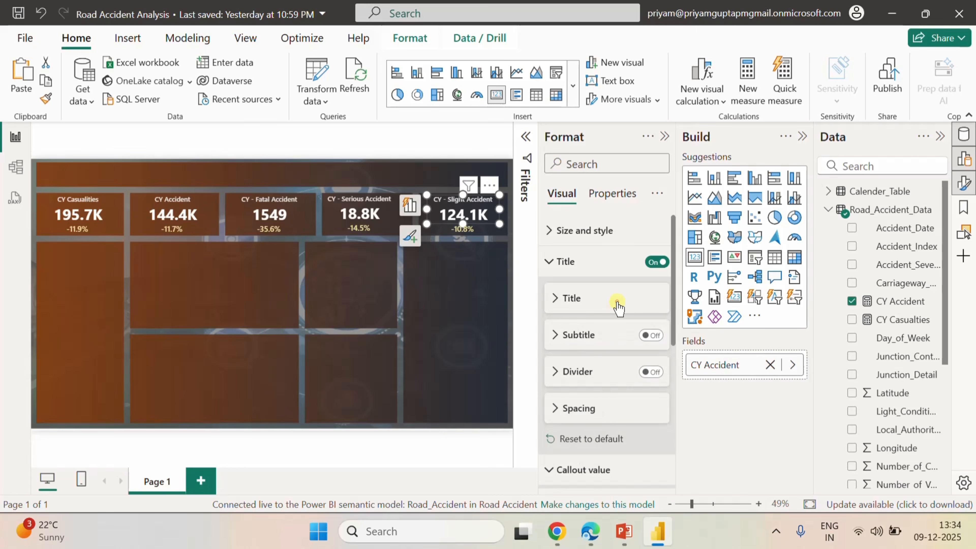
left_click(454, 149)
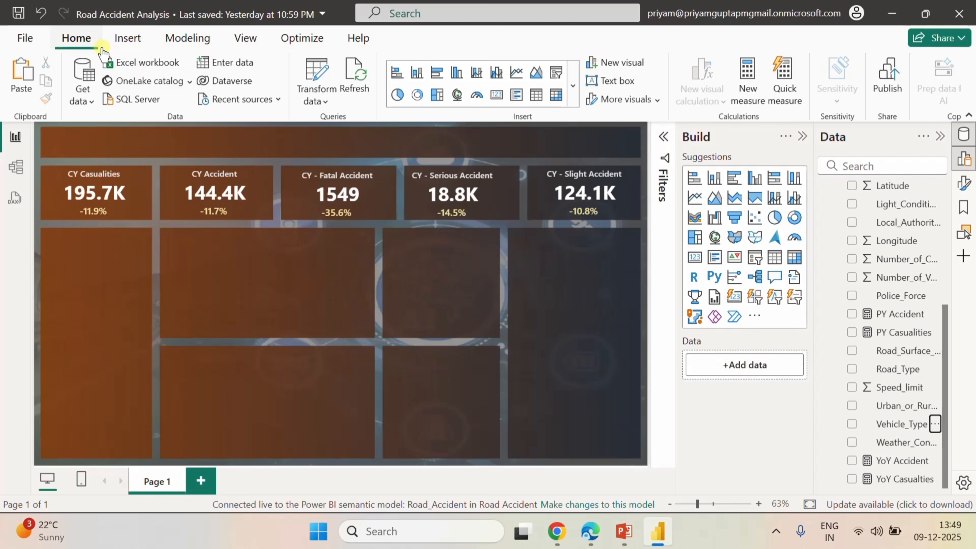
- Insert a text box on the report page, widen it and enter the heading "Road Accident Analysis"
left_click(600, 87)
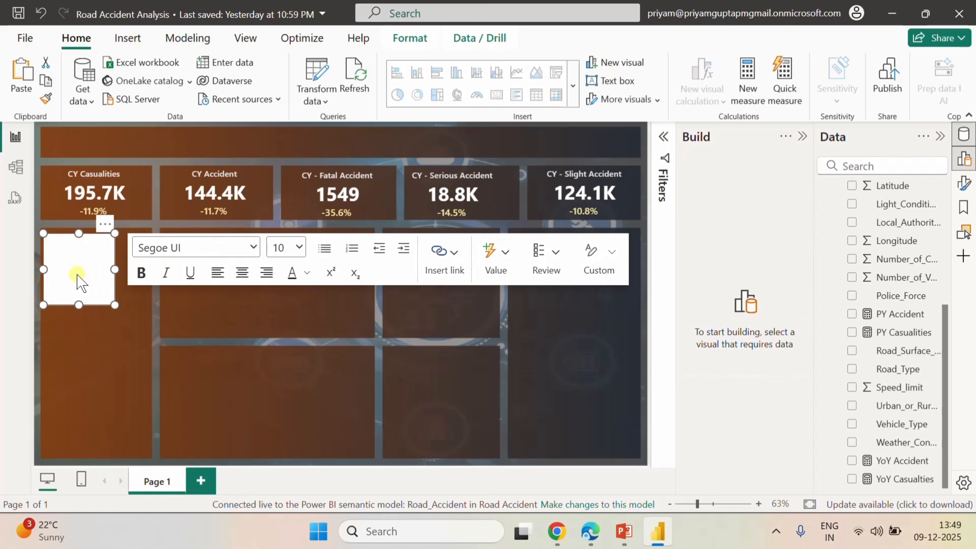
left_click_drag(115, 269, 159, 269)
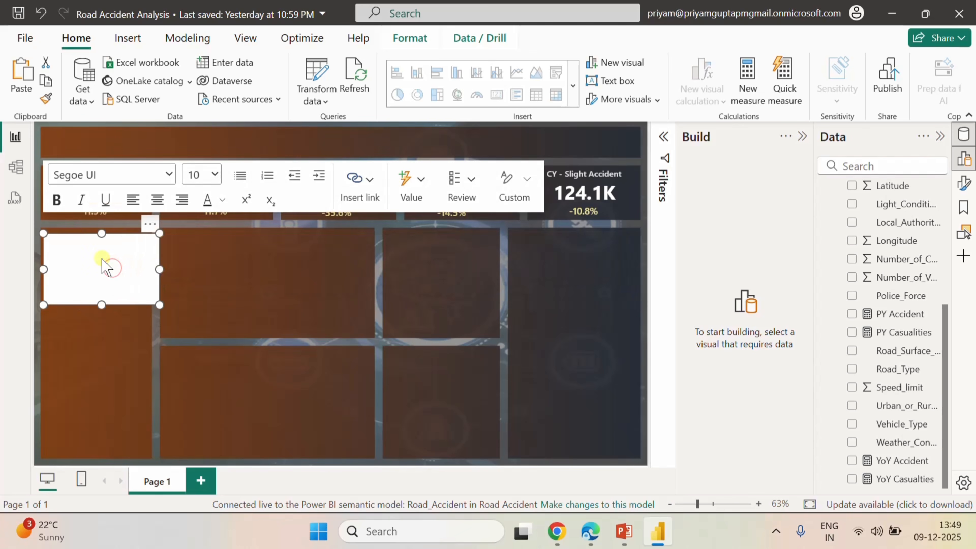
left_click(105, 266)
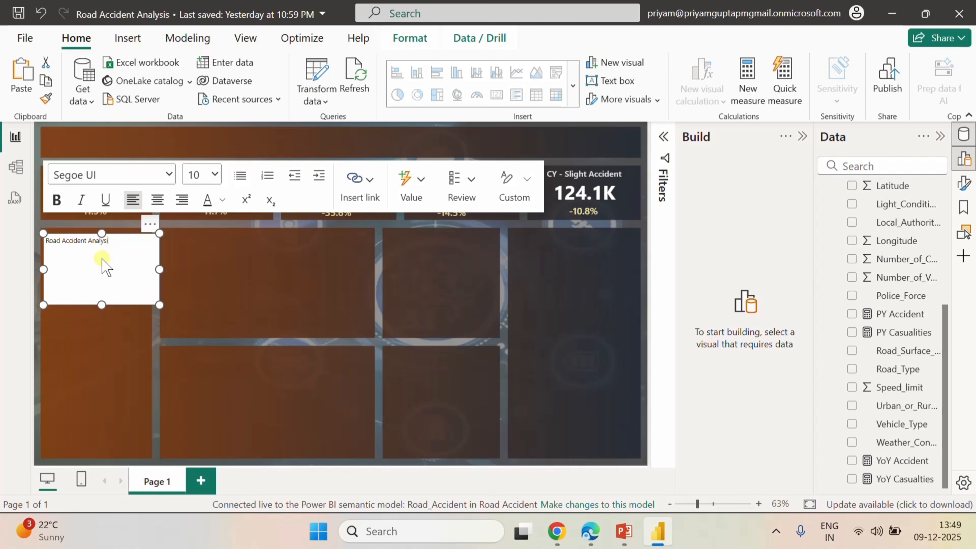
left_click(139, 266)
- Format the "Road Accident Analysis" heading in bold DIN at size 36 and widen its text box to fit one line
triple_click(120, 237)
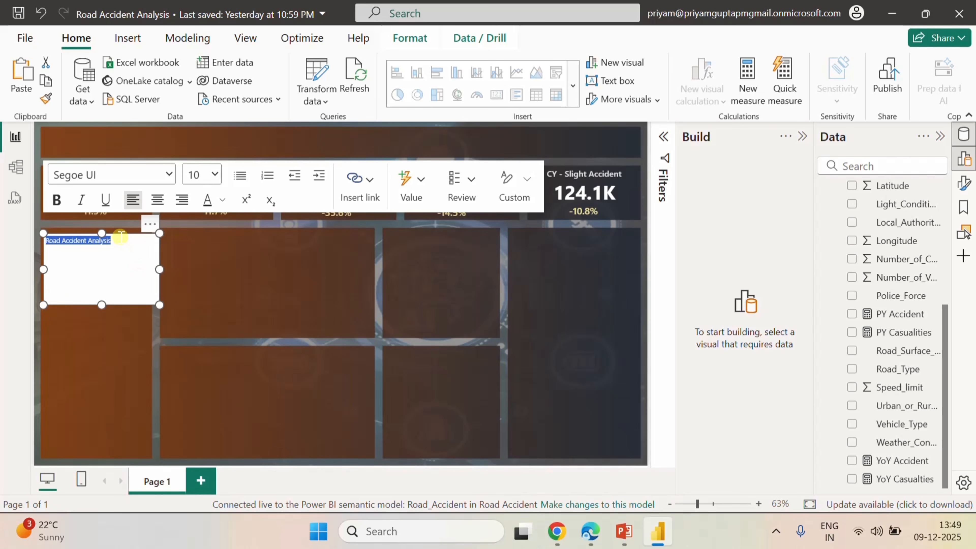
left_click(166, 173)
left_click(94, 404)
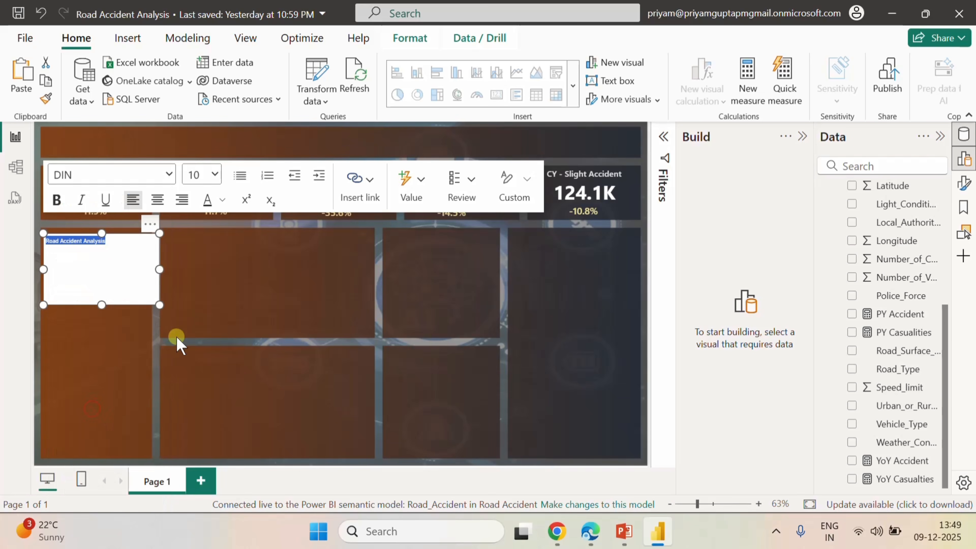
left_click(215, 174)
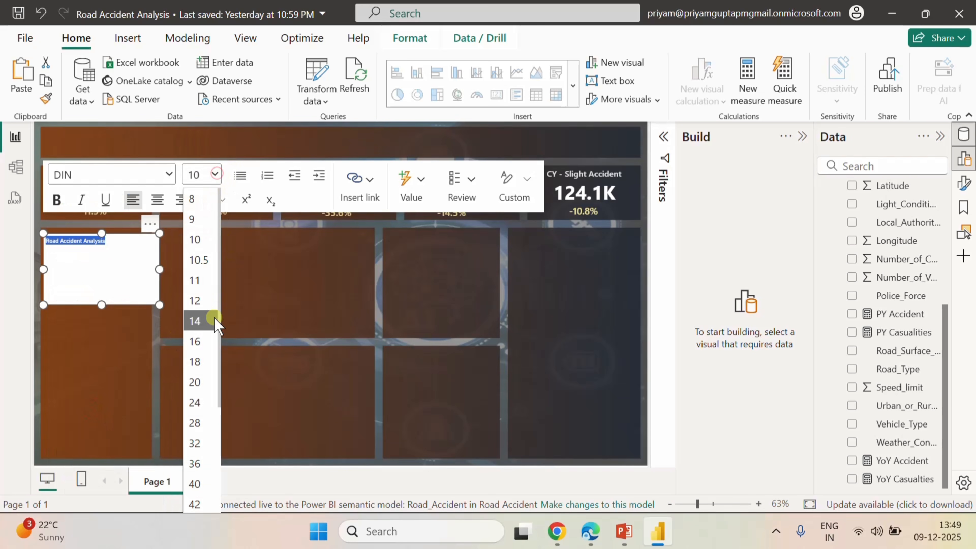
left_click(202, 463)
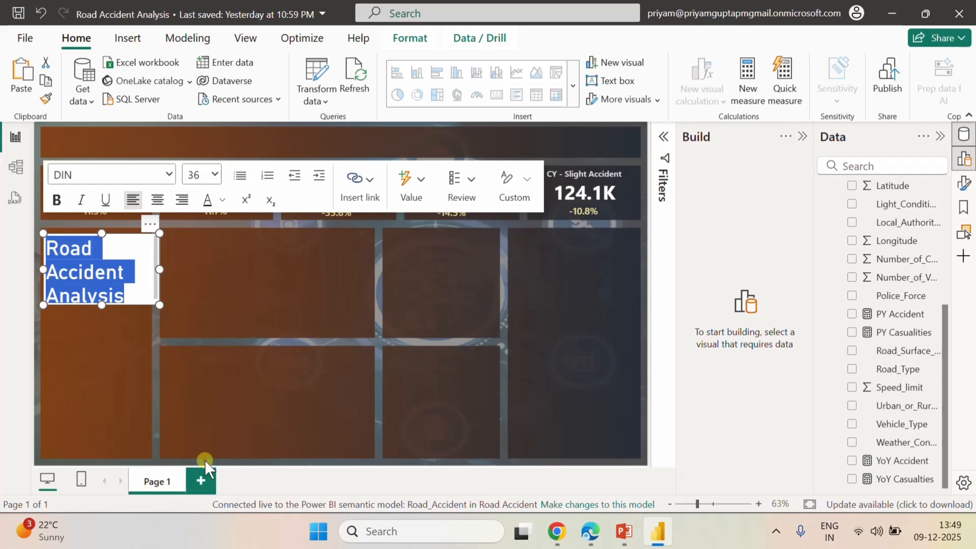
left_click_drag(163, 268, 290, 268)
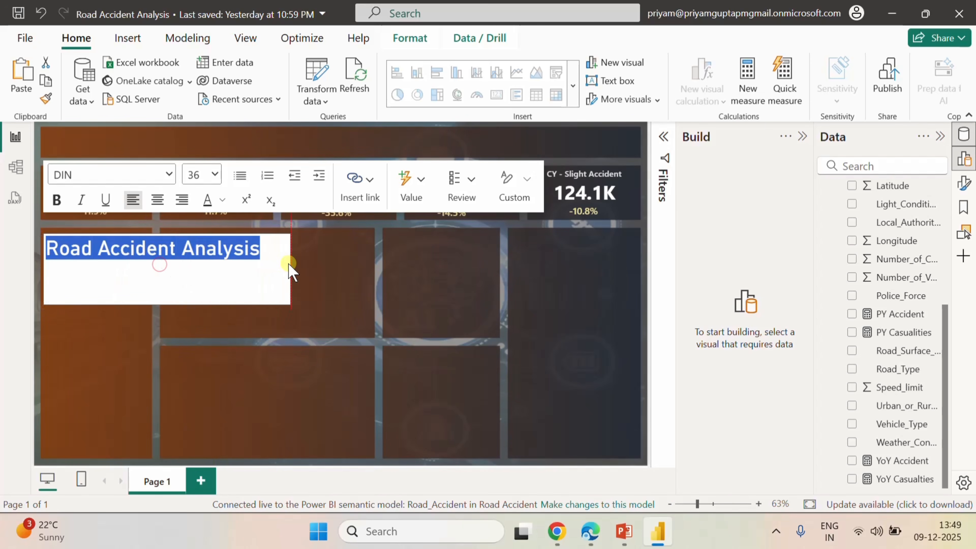
left_click(56, 199)
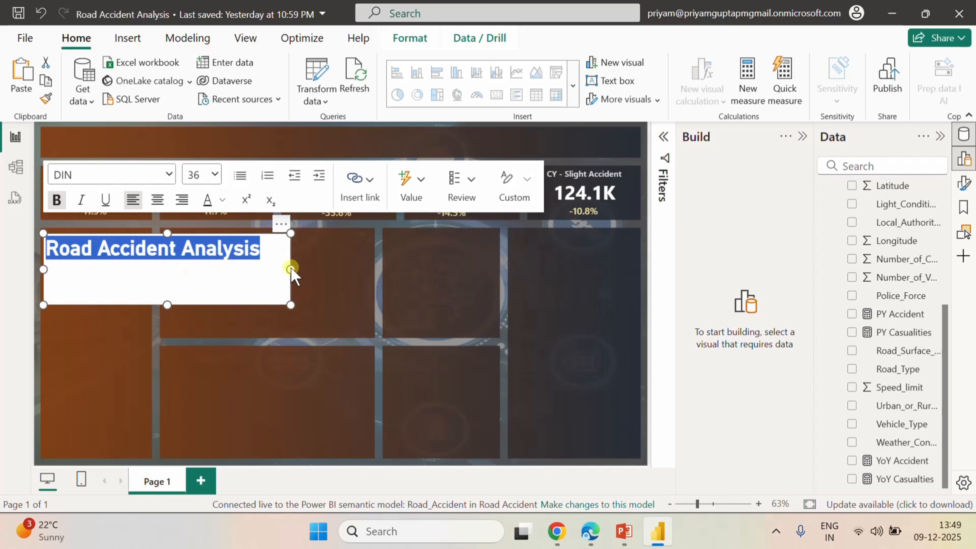
- Narrow the "Road Accident Analysis" text box to fit its text, set the font colour to pale yellow and deselect it
left_click_drag(290, 267, 270, 266)
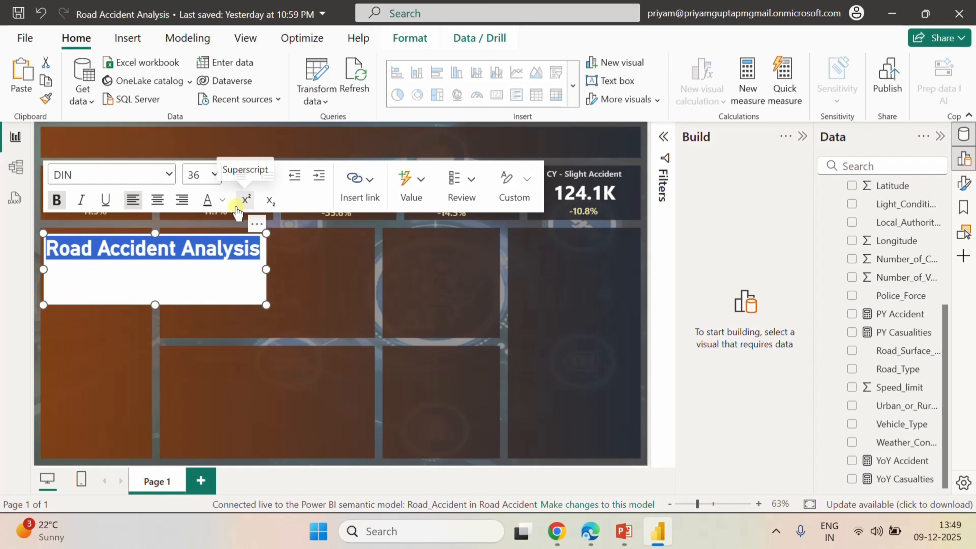
left_click(225, 199)
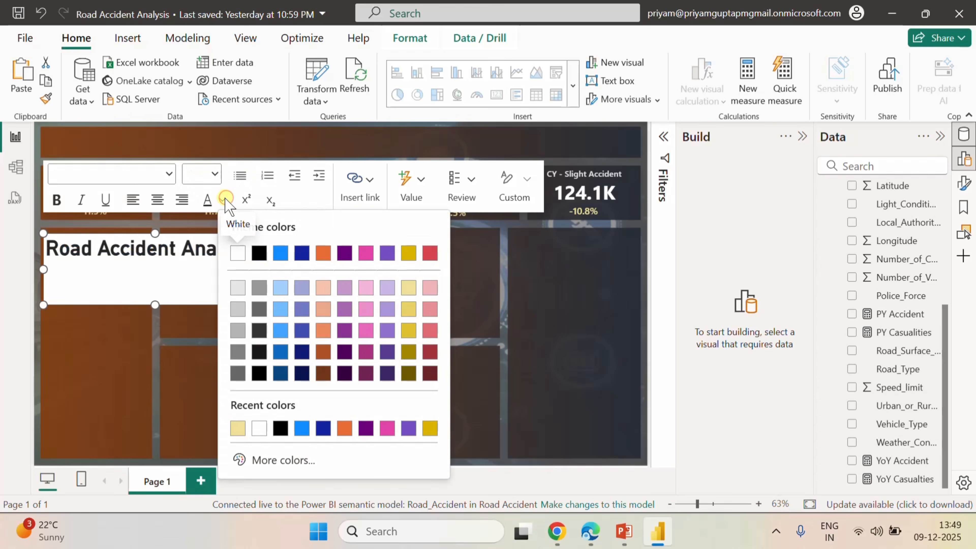
left_click(169, 260)
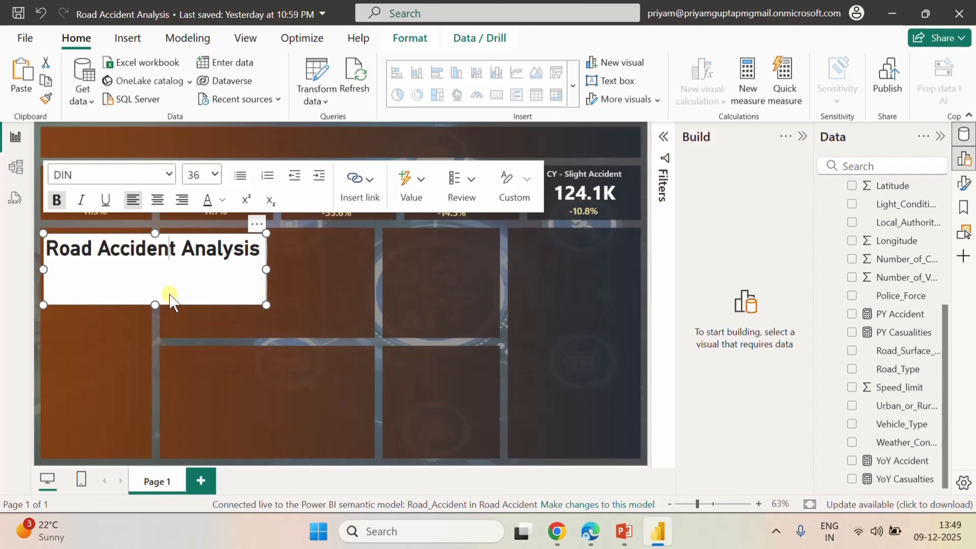
key("ctrl+a")
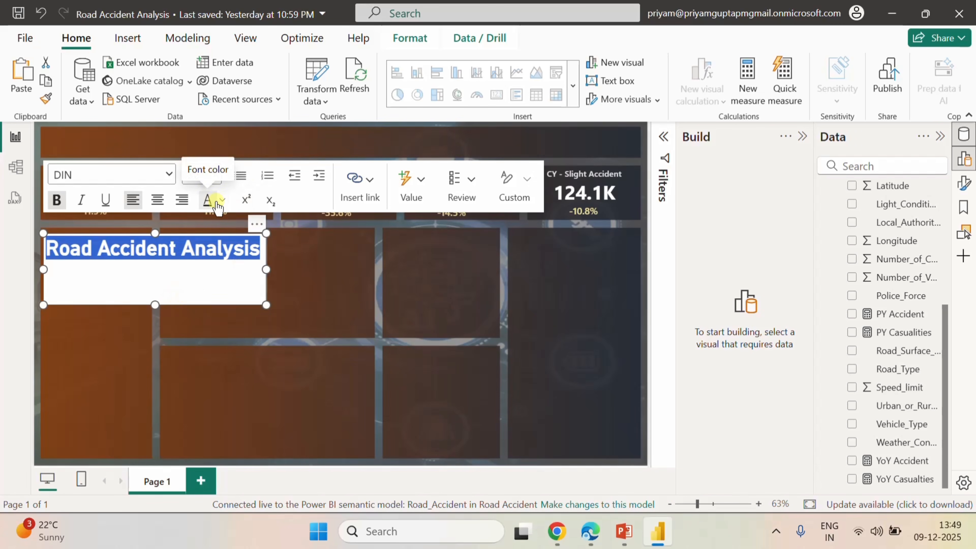
left_click(222, 201)
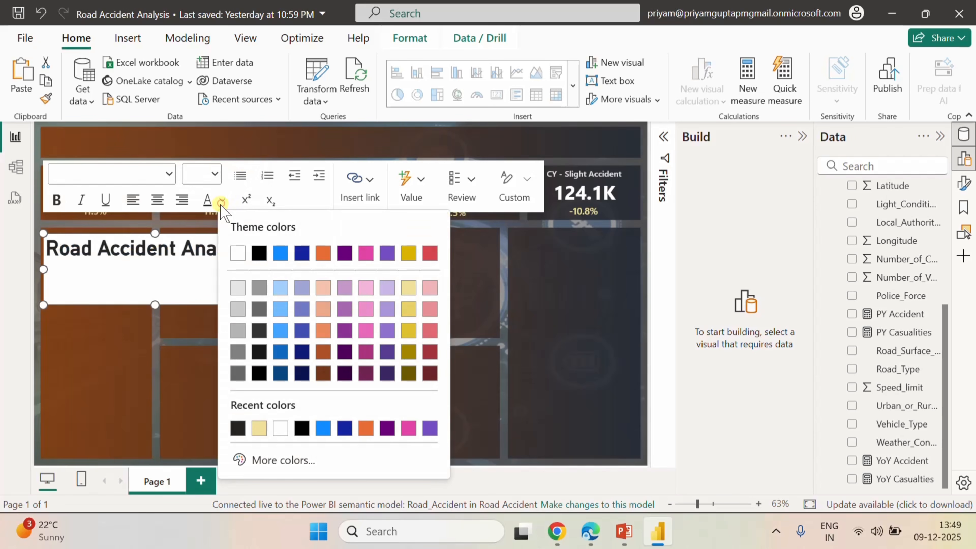
left_click(259, 428)
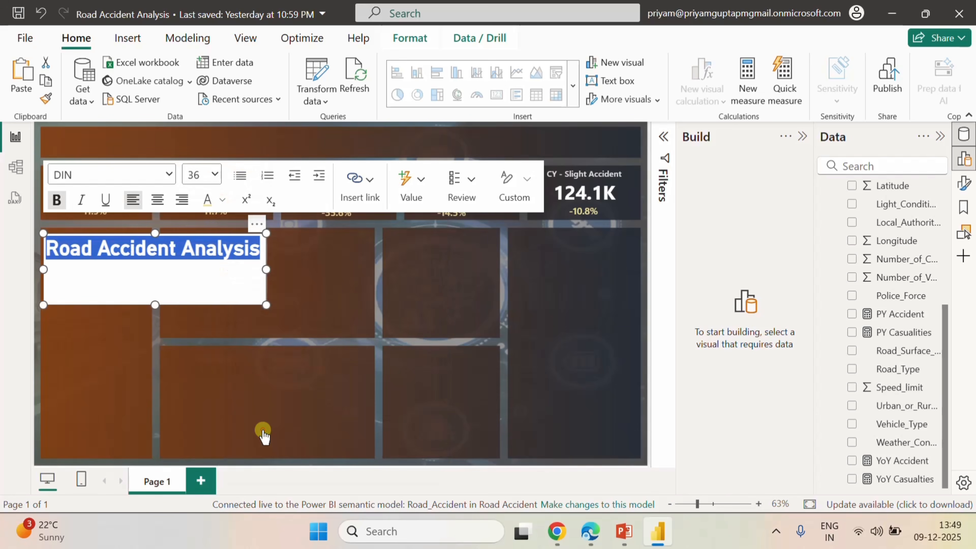
left_click(563, 274)
left_click(224, 273)
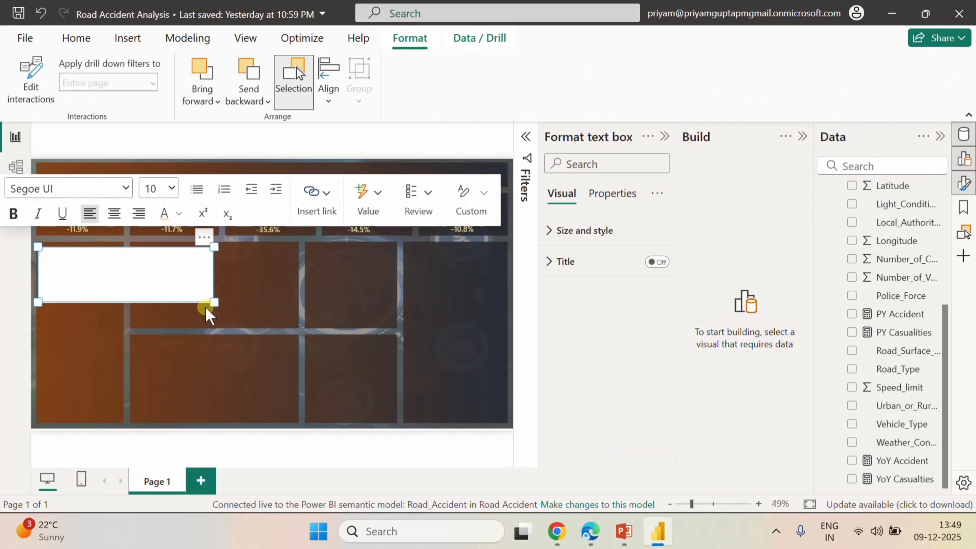
left_click(664, 136)
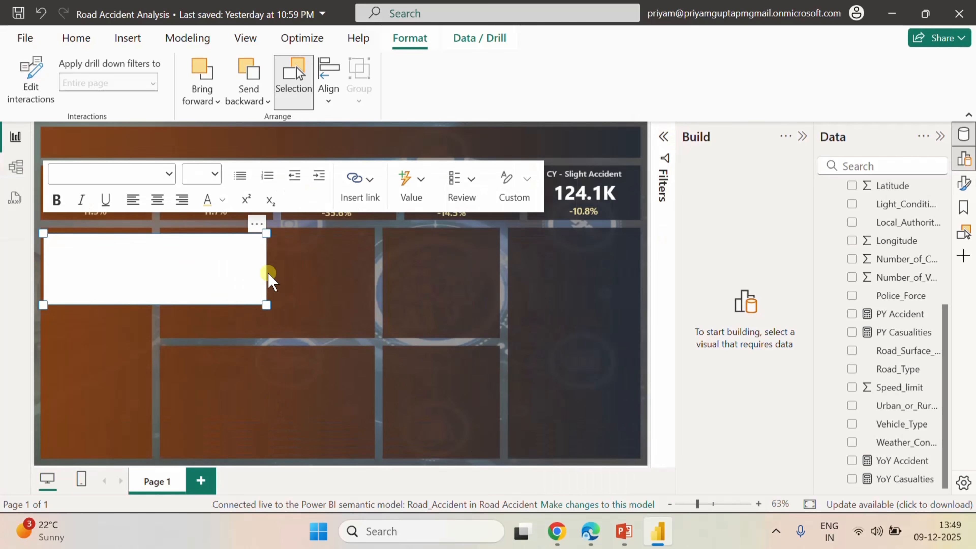
left_click(320, 273)
left_click(242, 285)
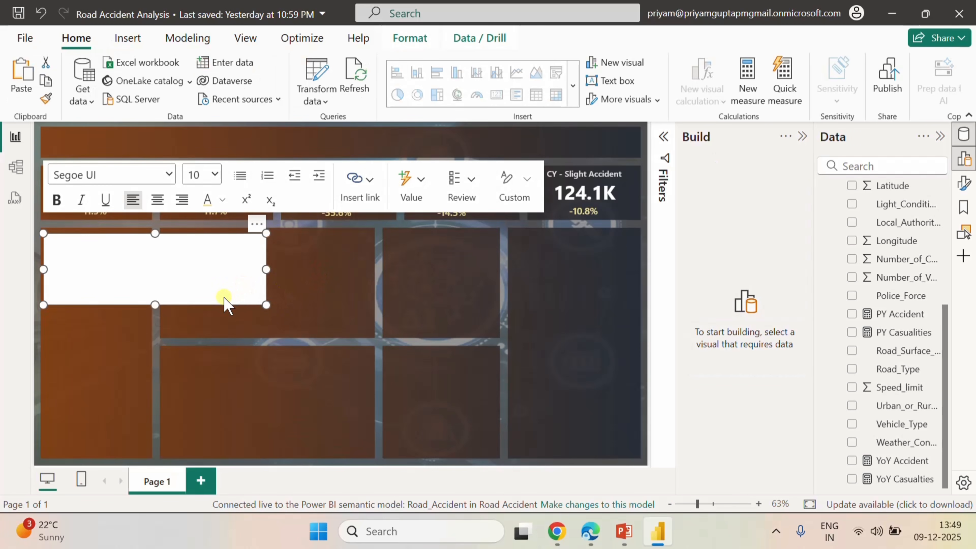
left_click(233, 279)
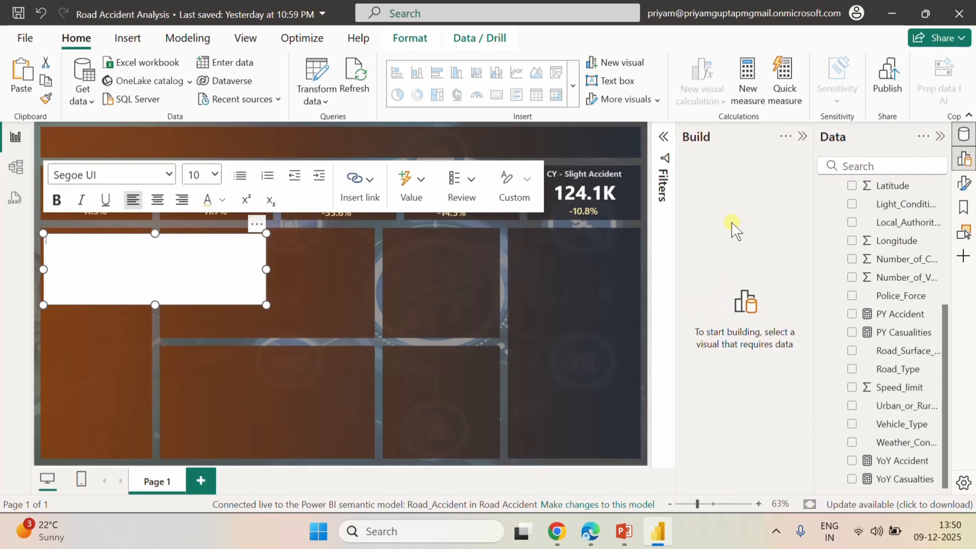
- Turn off the background of the heading's text box so that the page background shows through
left_click(960, 188)
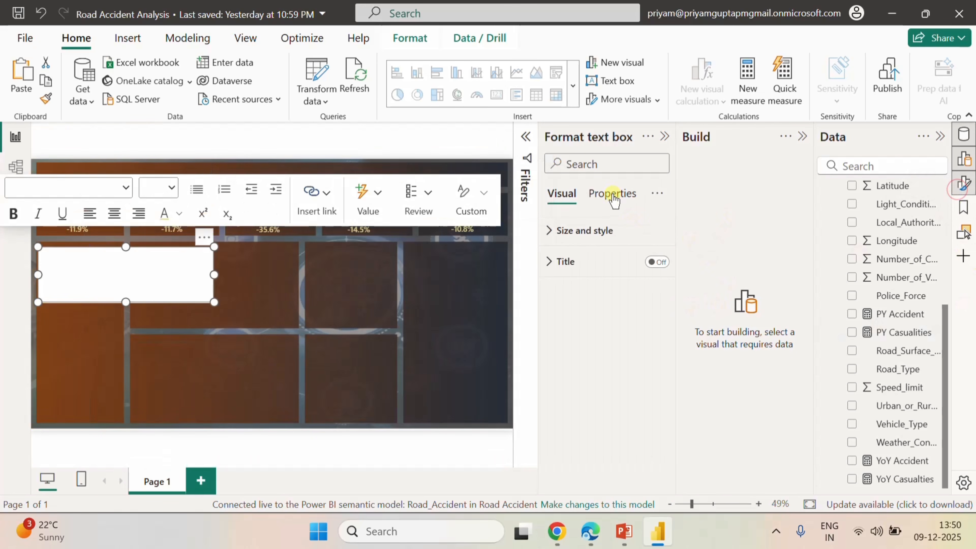
left_click(612, 194)
left_click(560, 193)
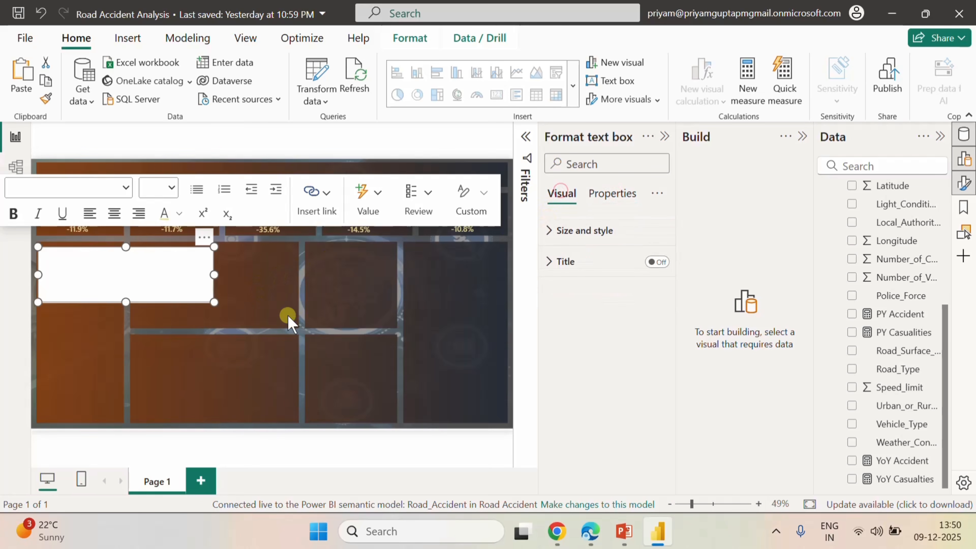
left_click(556, 246)
scroll(646, 364, "down", 5)
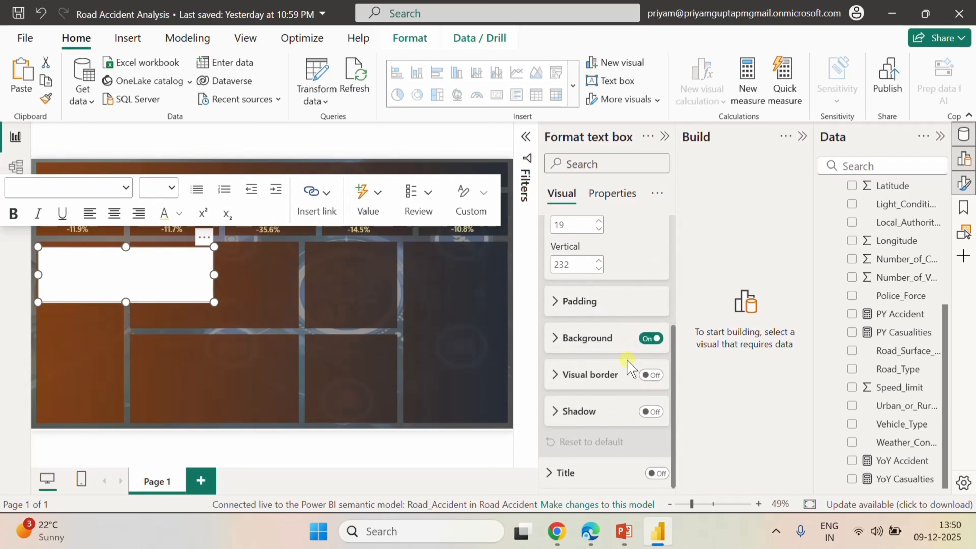
left_click(649, 338)
left_click(157, 276)
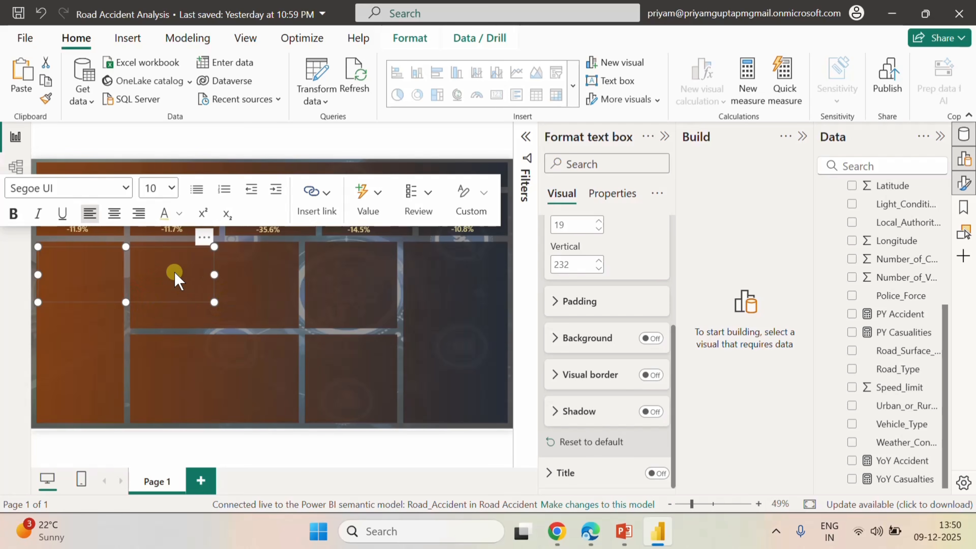
left_click(664, 136)
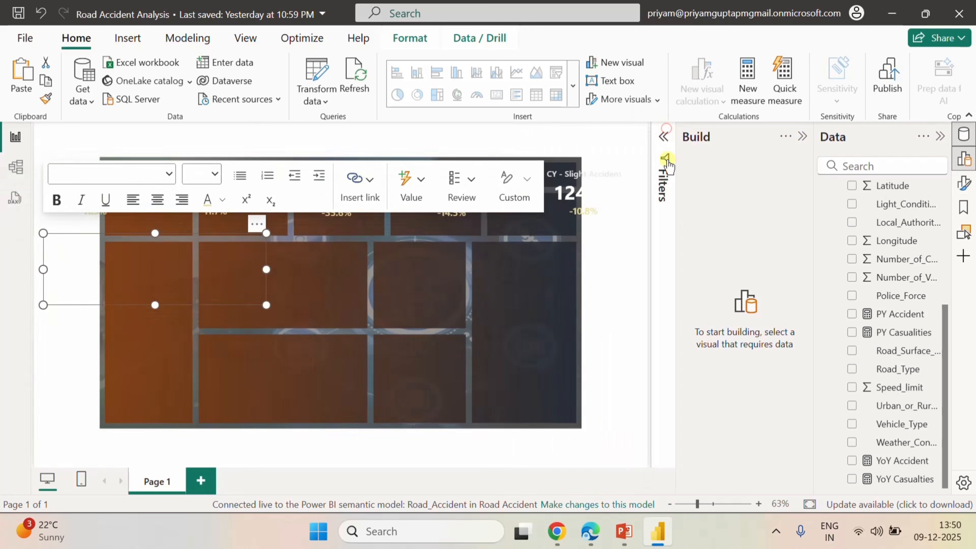
- Enter the heading "Road Accident Analysis" again in the emptied, transparent text box
double_click(190, 252)
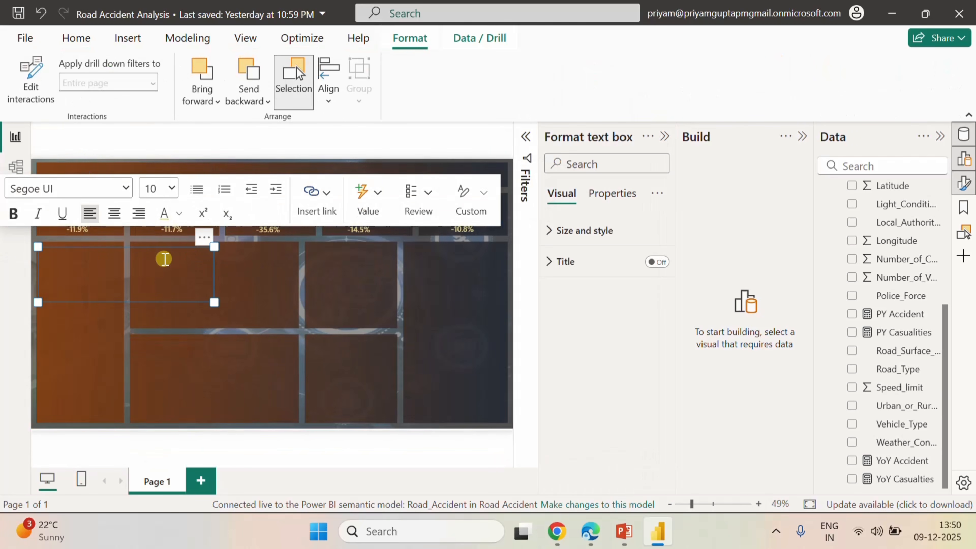
left_click(161, 259)
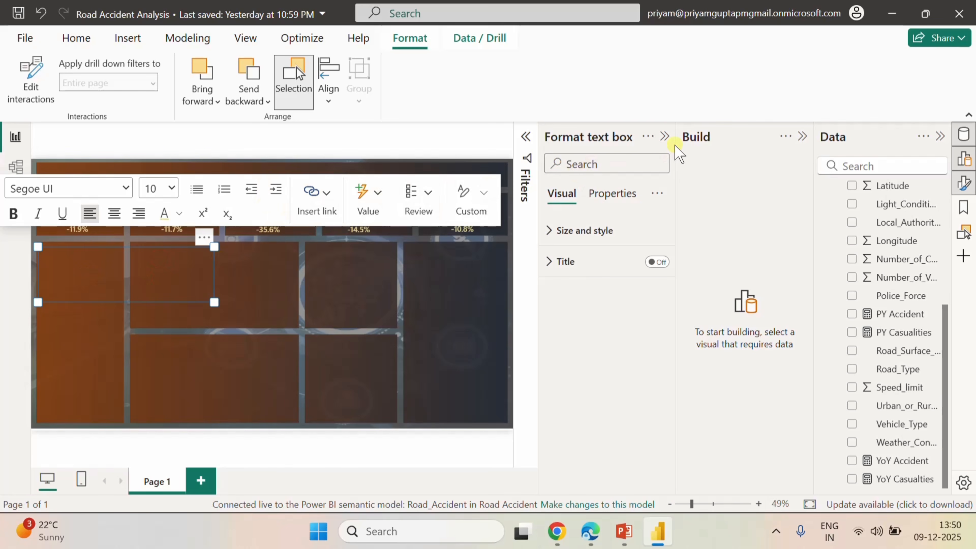
left_click(666, 136)
left_click(202, 271)
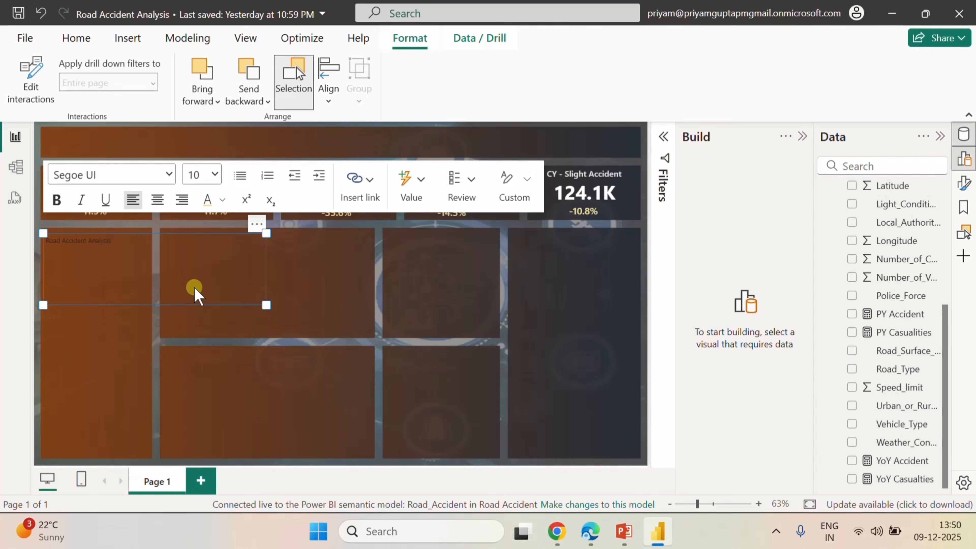
- Format the re-entered heading in bold DIN at size 36 with a pale yellow font colour
key("ctrl+a")
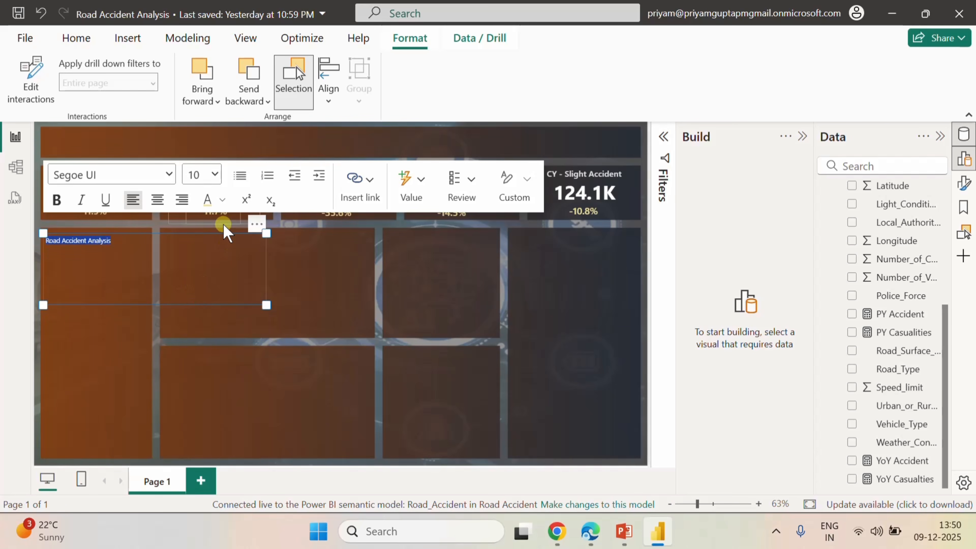
left_click(168, 175)
left_click(73, 403)
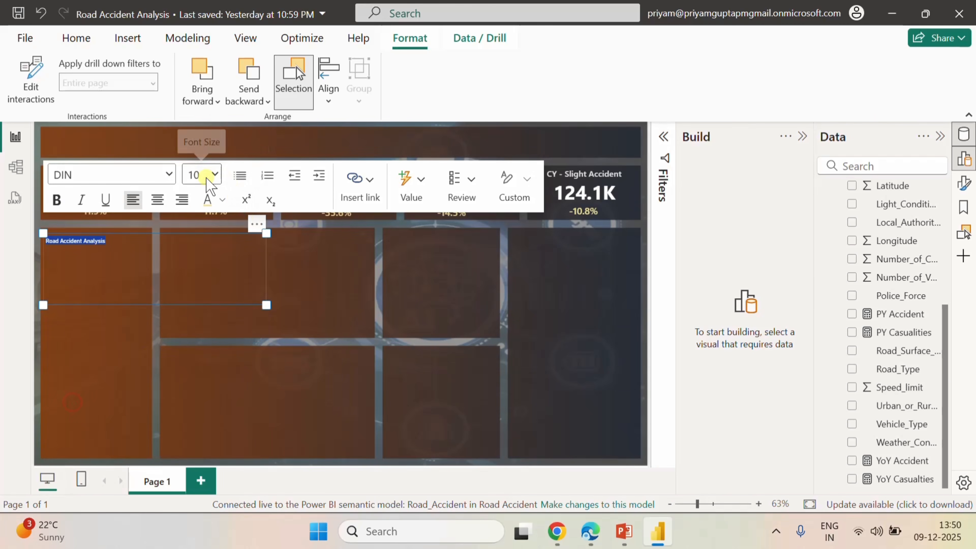
left_click(214, 175)
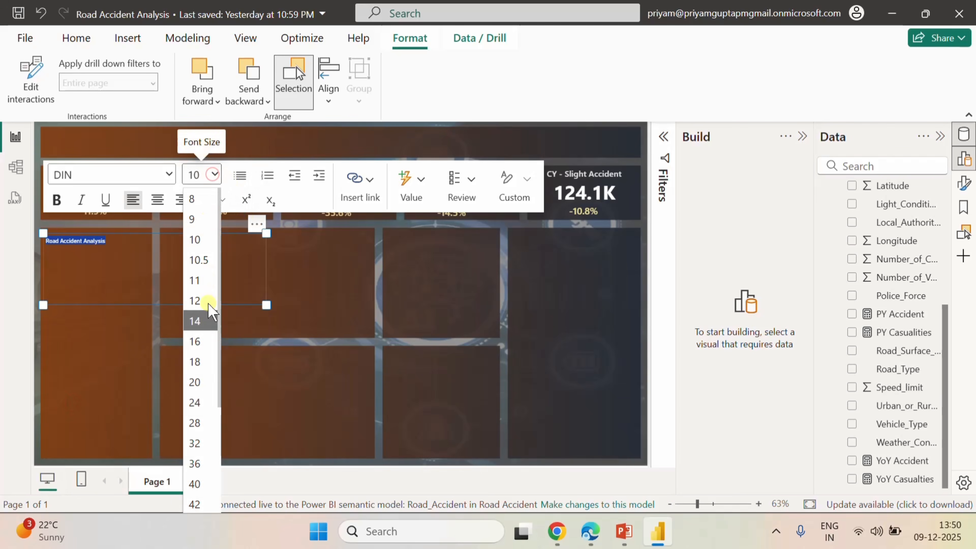
left_click(195, 464)
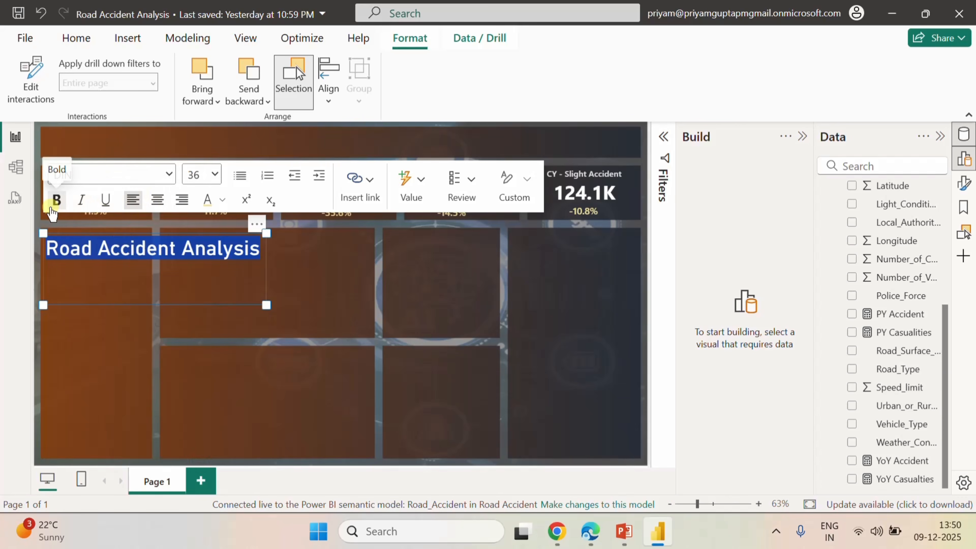
left_click(56, 200)
left_click(327, 272)
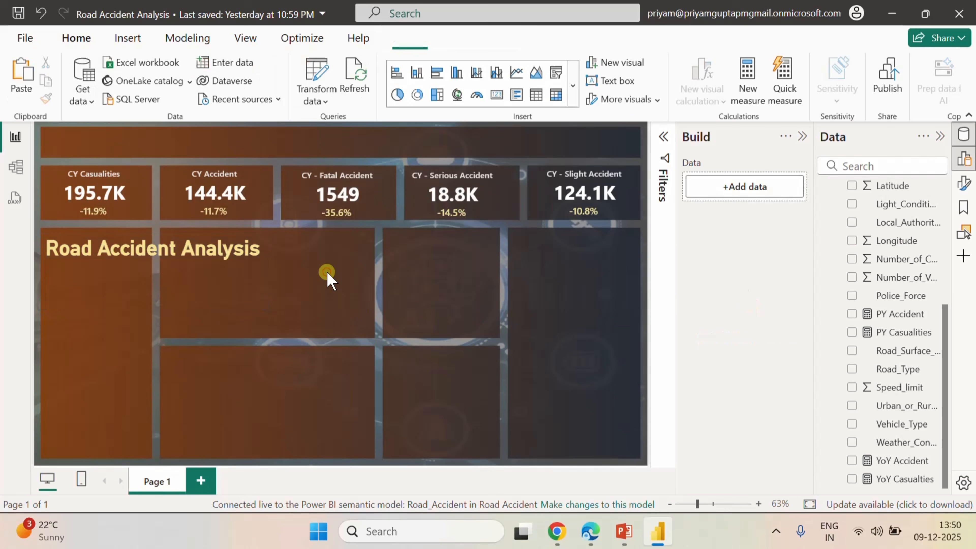
- Reduce the height of the heading's text box to fit its single line and deselect it
left_click(218, 282)
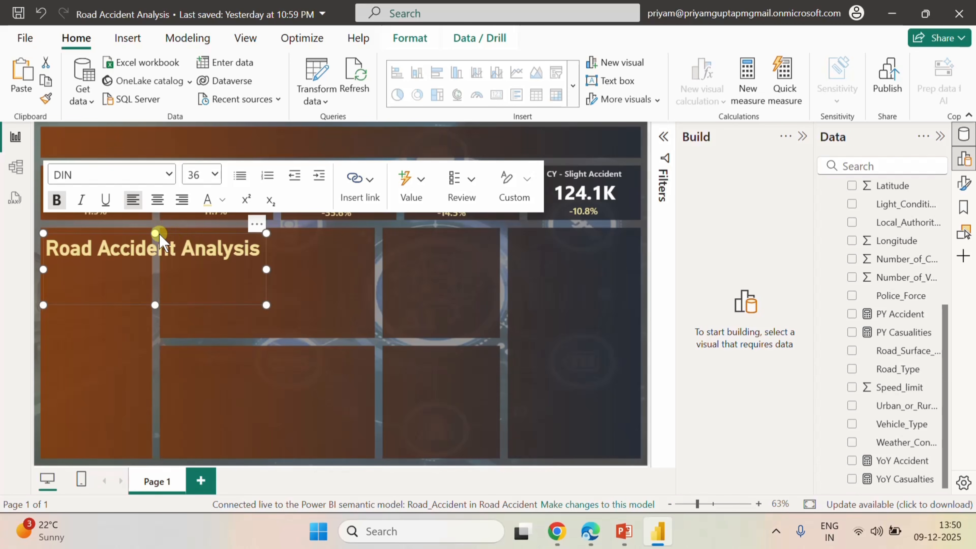
left_click_drag(155, 305, 156, 263)
left_click(254, 245)
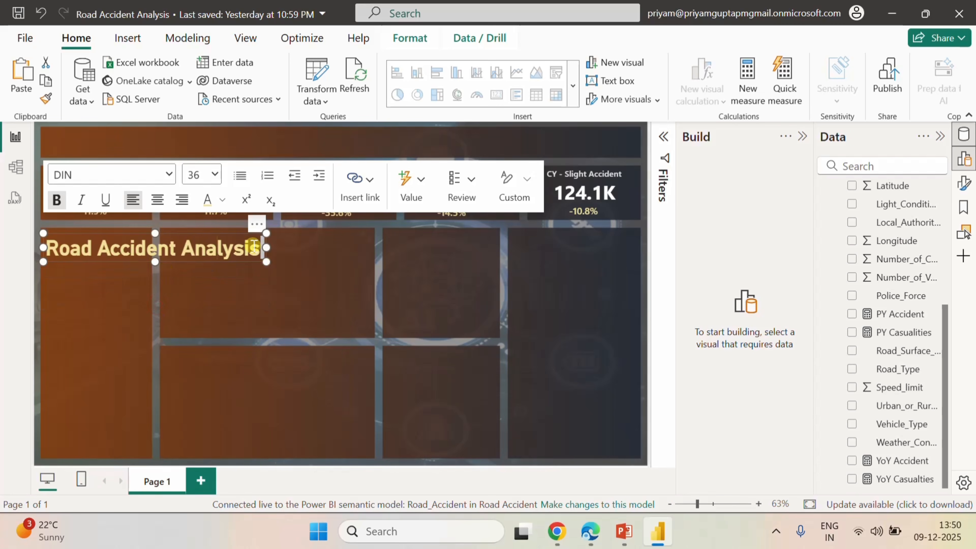
left_click(316, 264)
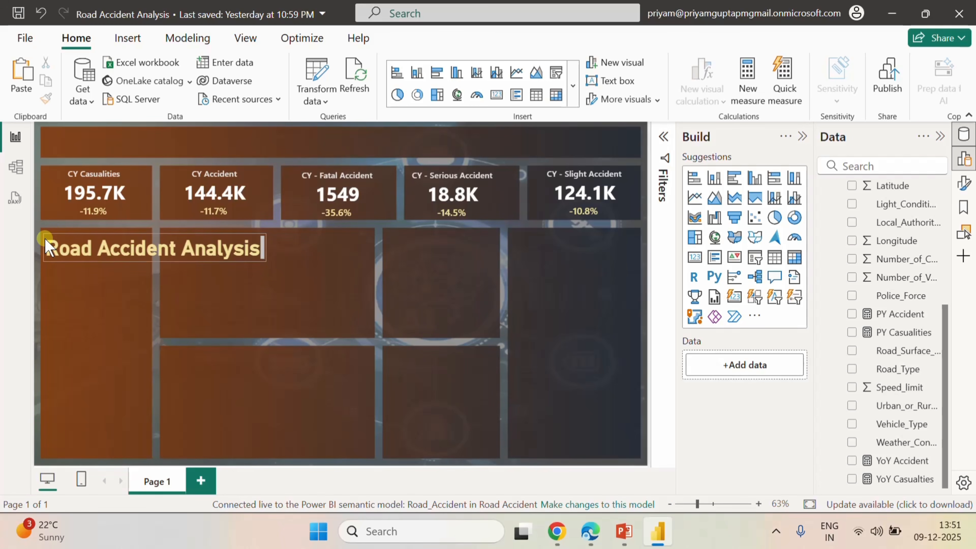
- Move the heading into the empty banner above the KPI cards and nudge it up and right to align with the banner's left end
left_click_drag(45, 244, 44, 146)
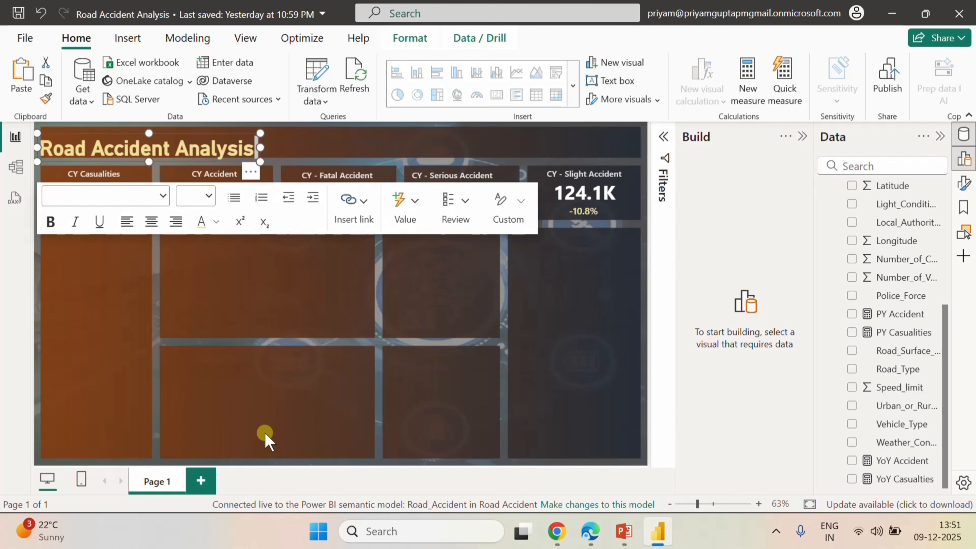
key("Up")
key("Up")
key("Up")
key("Up")
key("Up")
key("Up")
key("Up")
key("Up")
key("Up")
key("Up")
key("Up")
key("Up")
key("Up")
key("Up")
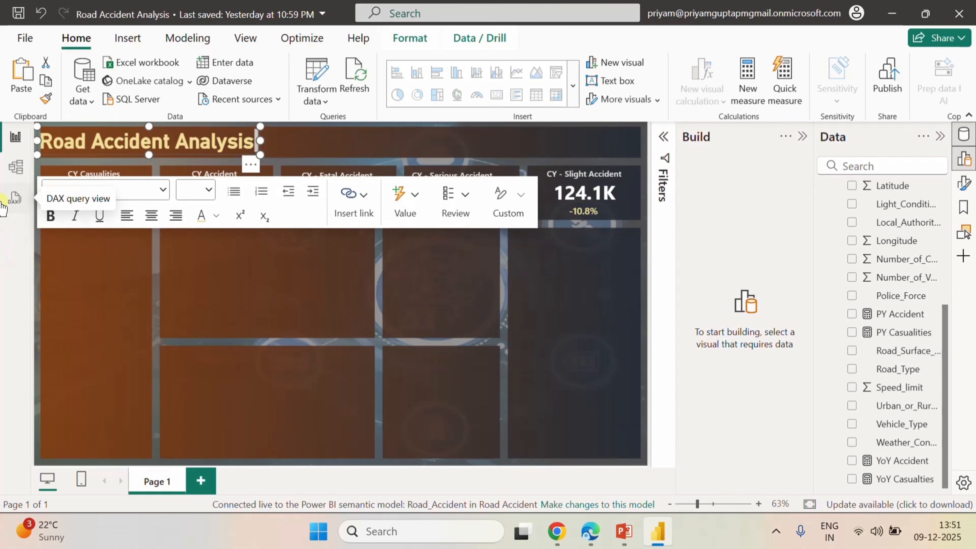
key("Up")
key("Up")
key("Up")
key("Right")
key("Right")
key("Right")
key("Right")
key("Right")
key("Right")
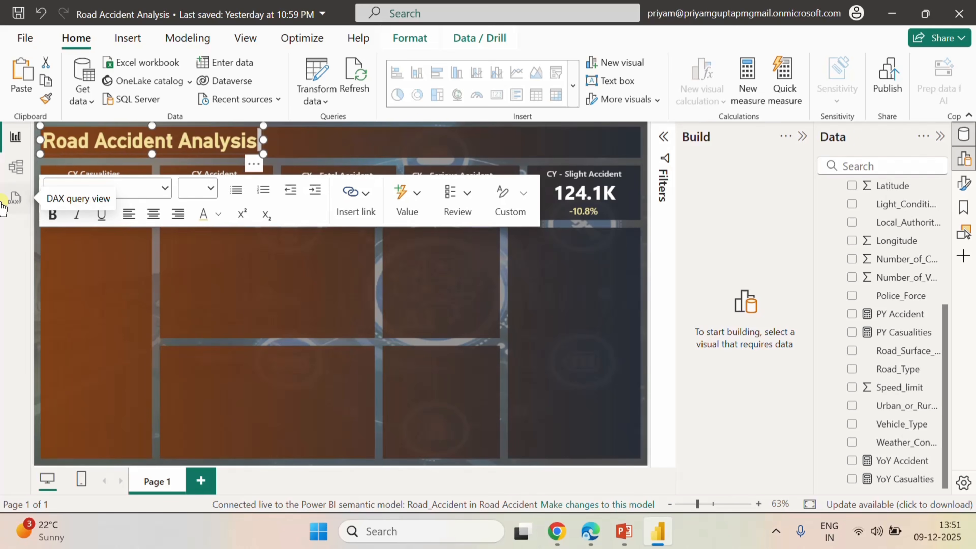
key("Right")
key("Right")
key("Right")
key("Right")
key("Right")
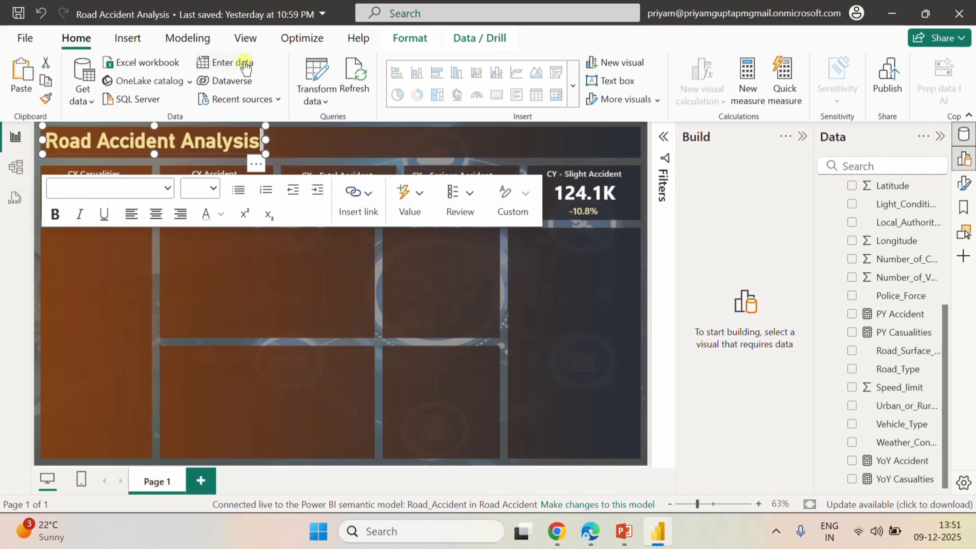
- Slightly widen the heading's text box in the banner, fine-tune its height and deselect it
left_click_drag(267, 137, 275, 137)
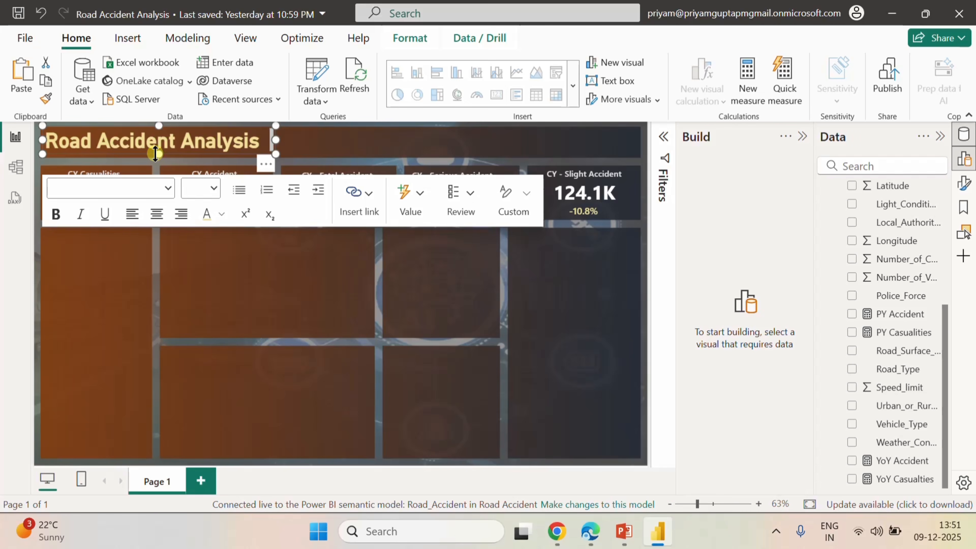
mouse_move(155, 154)
left_mouse_down()
mouse_move(155, 168)
mouse_move(156, 155)
left_mouse_up()
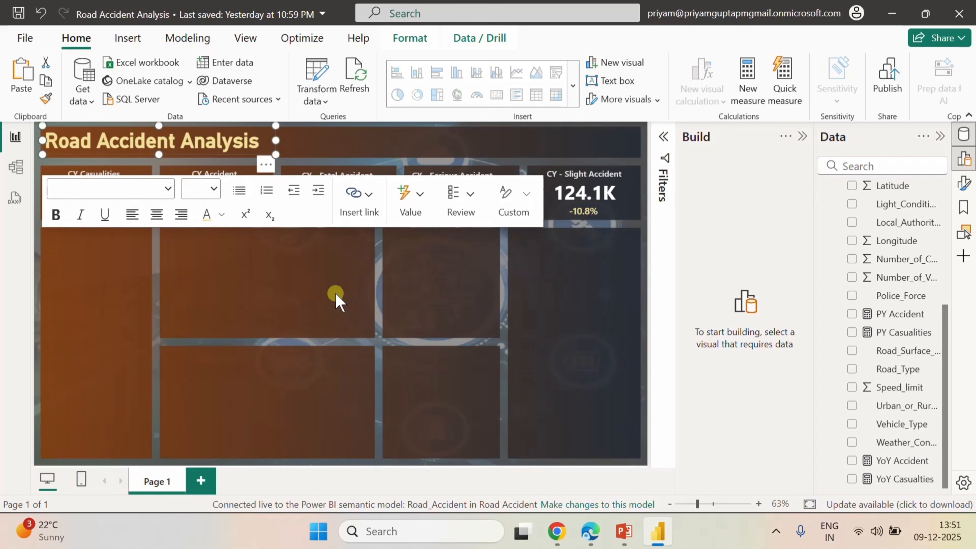
left_click(328, 294)
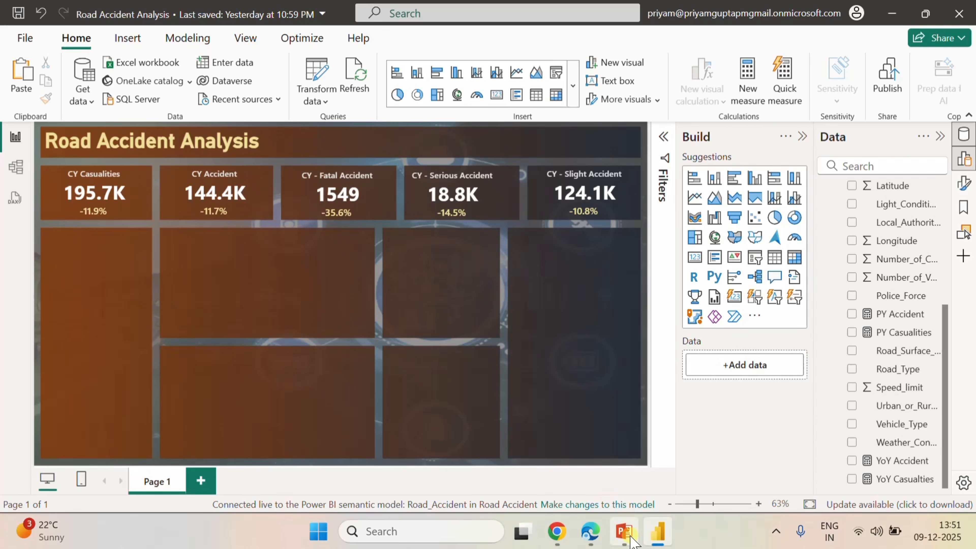
- Check the requirements slide, switch to Power BI in the browser and open the Road_Accident_Data table in the Road Accident workspace's lakehouse
left_click(623, 531)
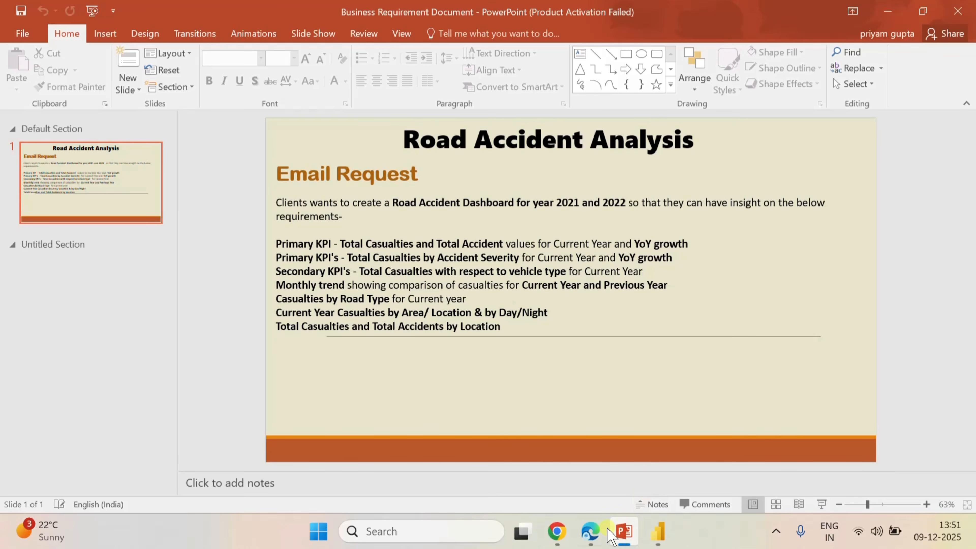
left_click(590, 531)
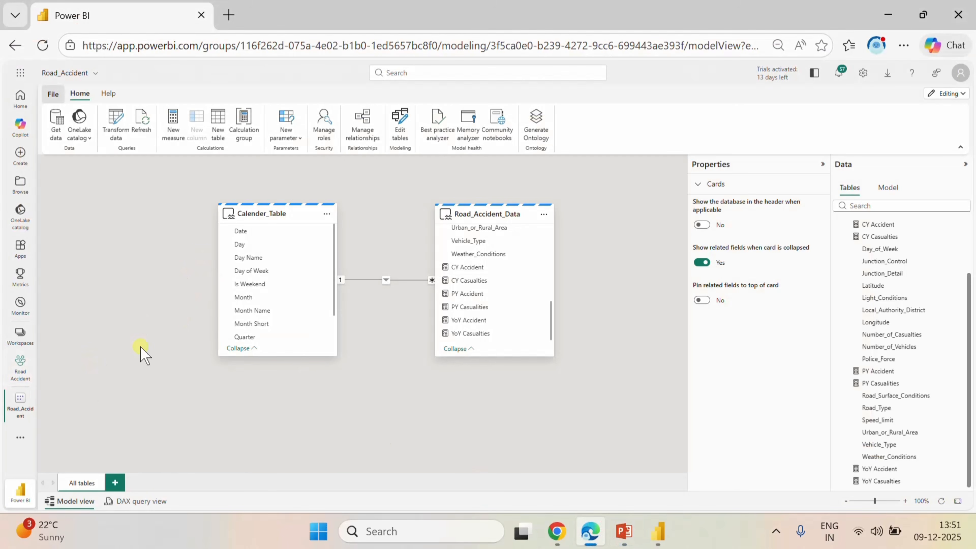
left_click(24, 336)
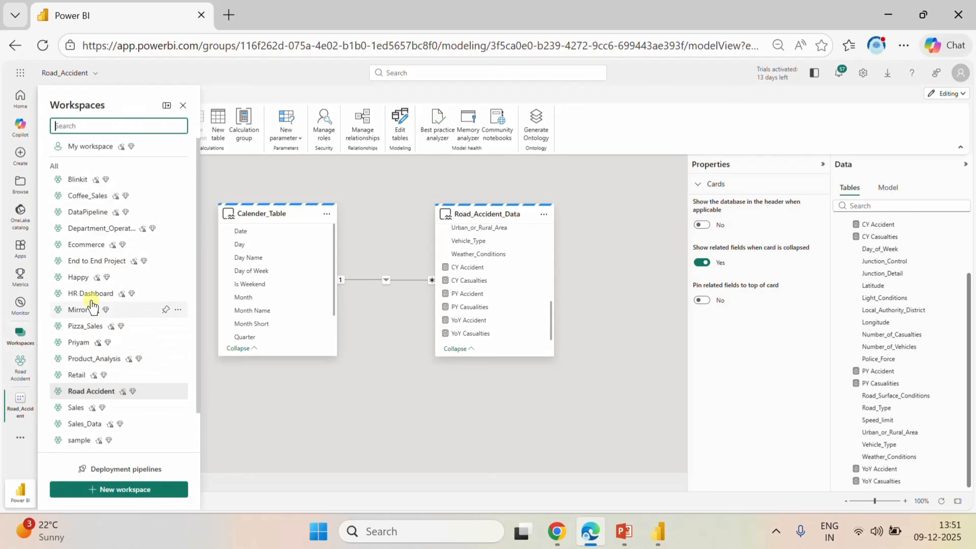
left_click(19, 359)
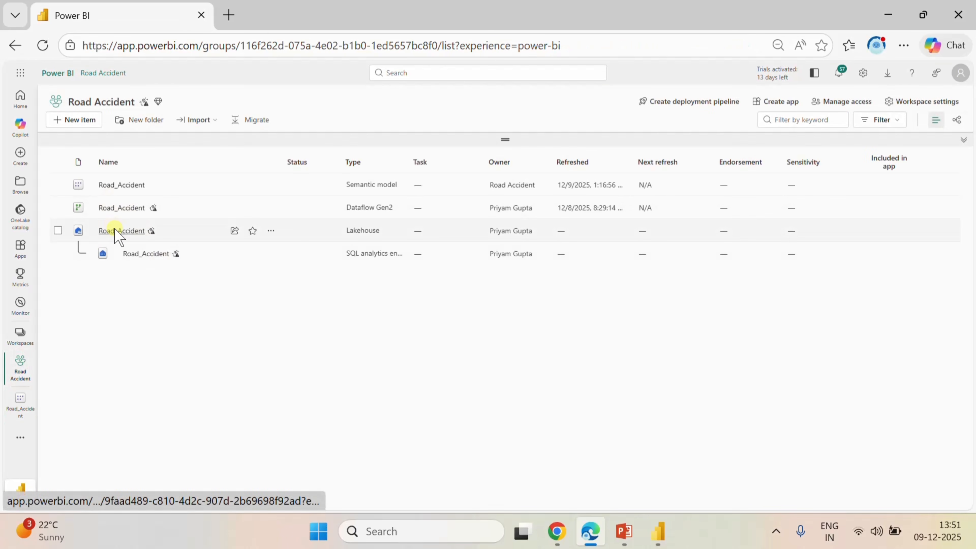
left_click(116, 231)
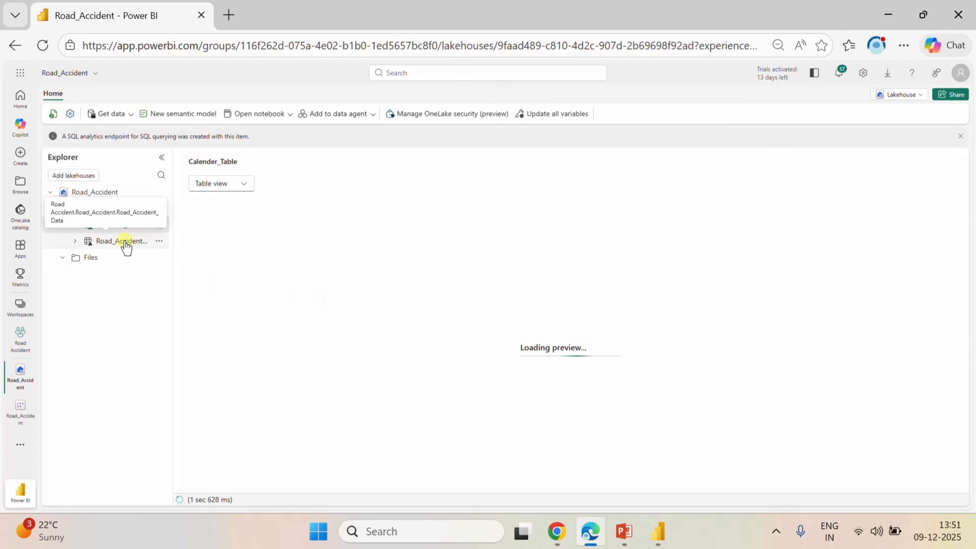
left_click(122, 241)
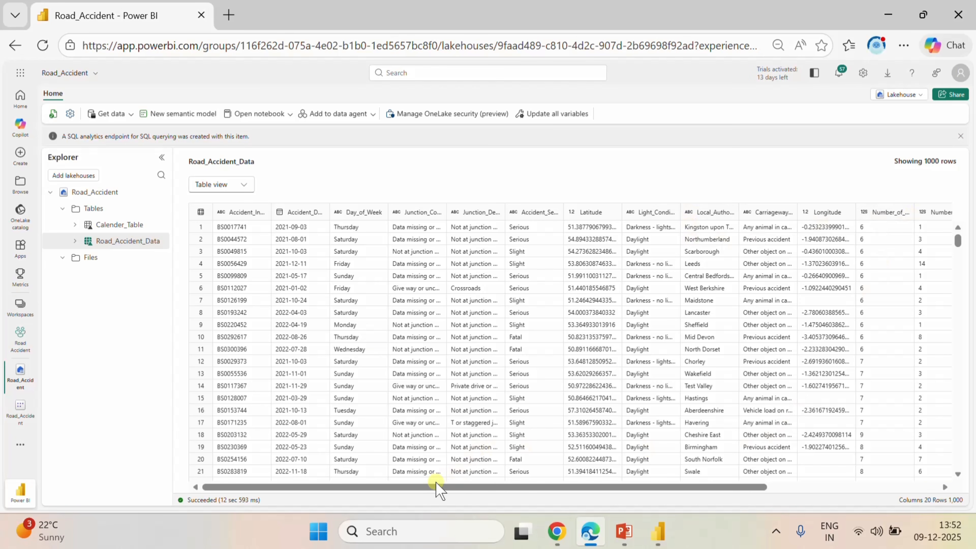
- Examine the Vehicle_Type column of the table preview and check its filter list for the available values
left_click_drag(426, 486, 848, 494)
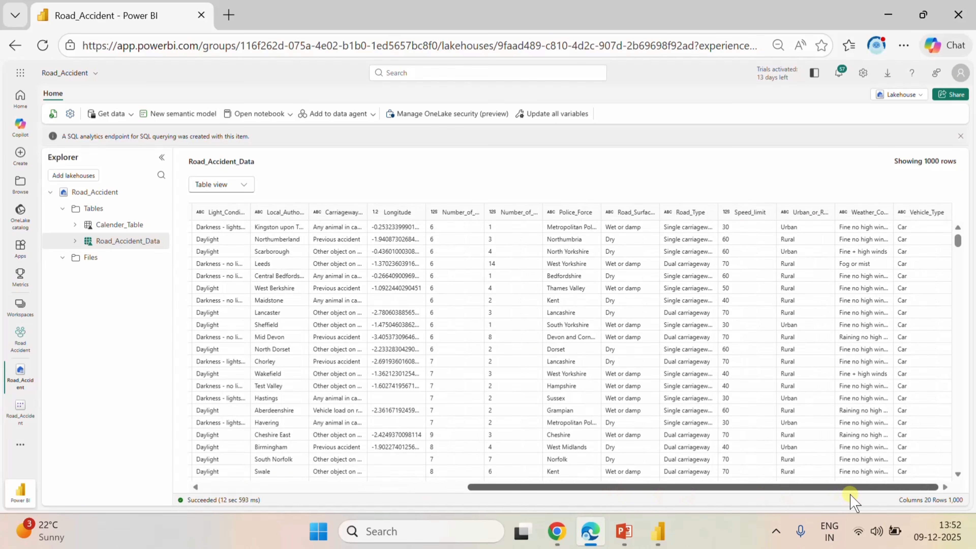
left_click_drag(850, 494, 850, 494)
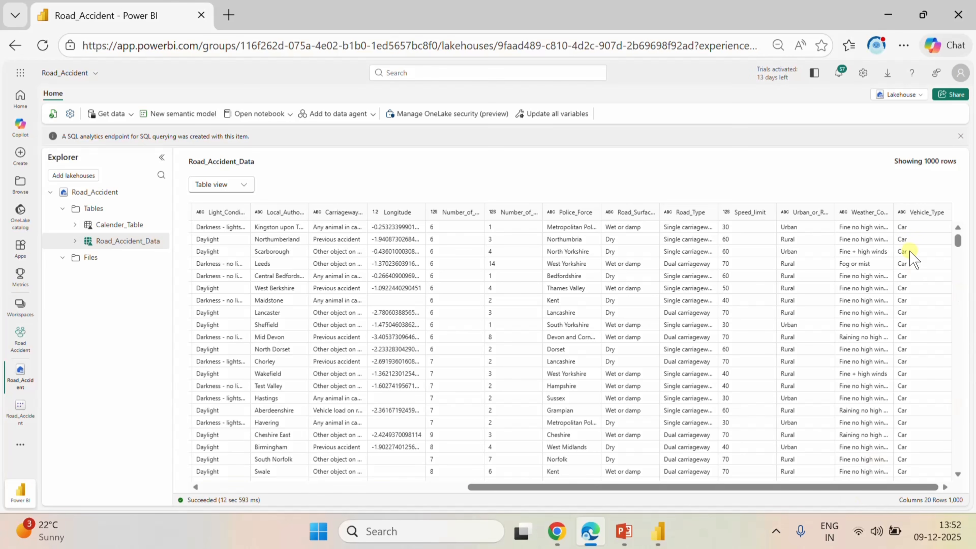
scroll(914, 269, "down", 10)
scroll(919, 284, "up", 3)
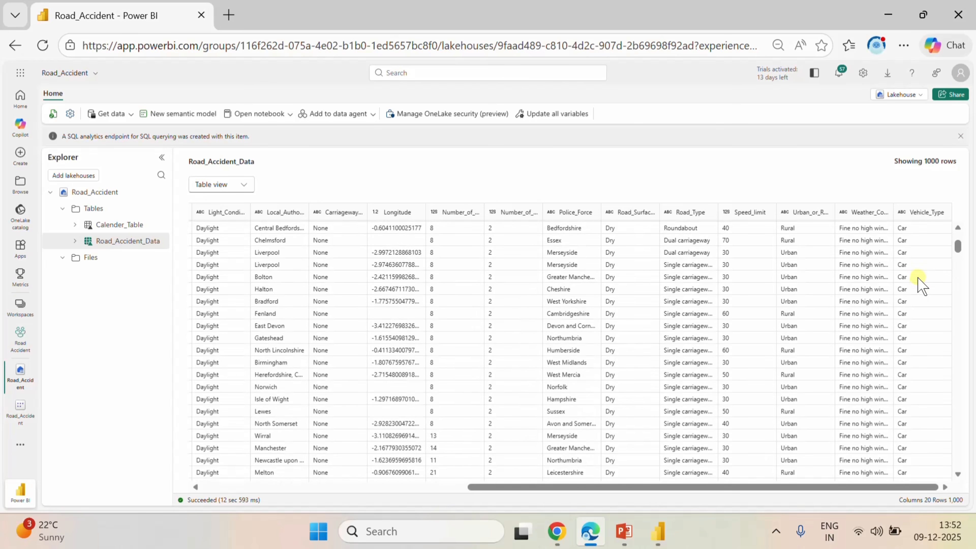
left_click(910, 218)
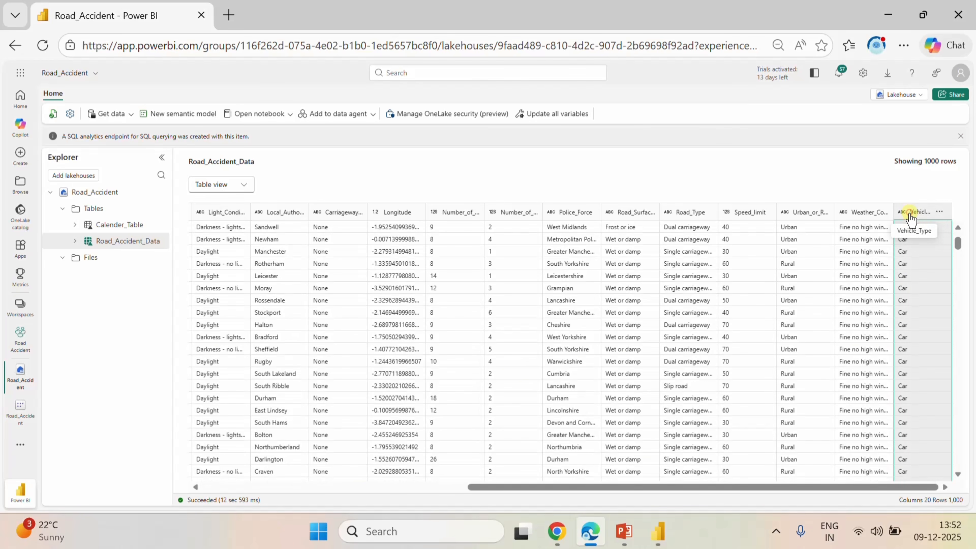
left_click(939, 212)
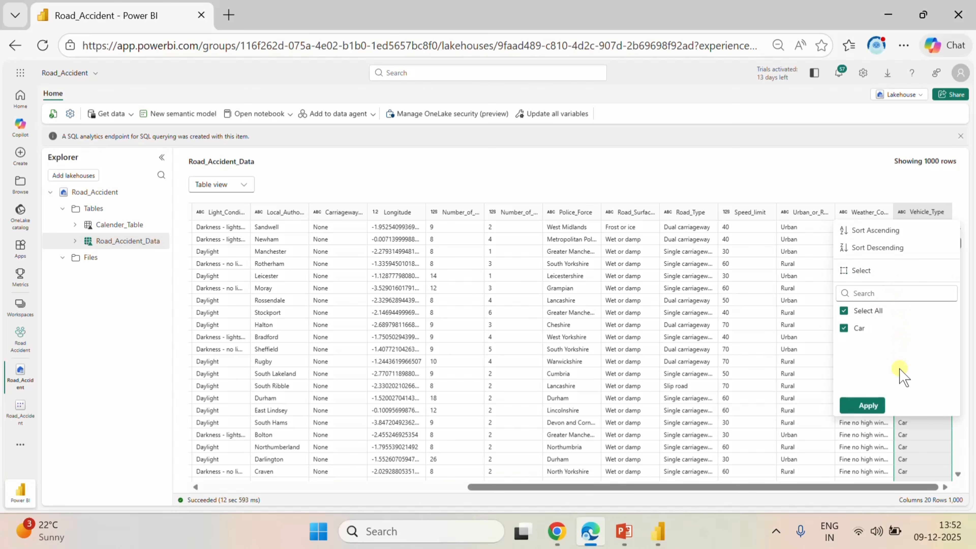
left_click(793, 179)
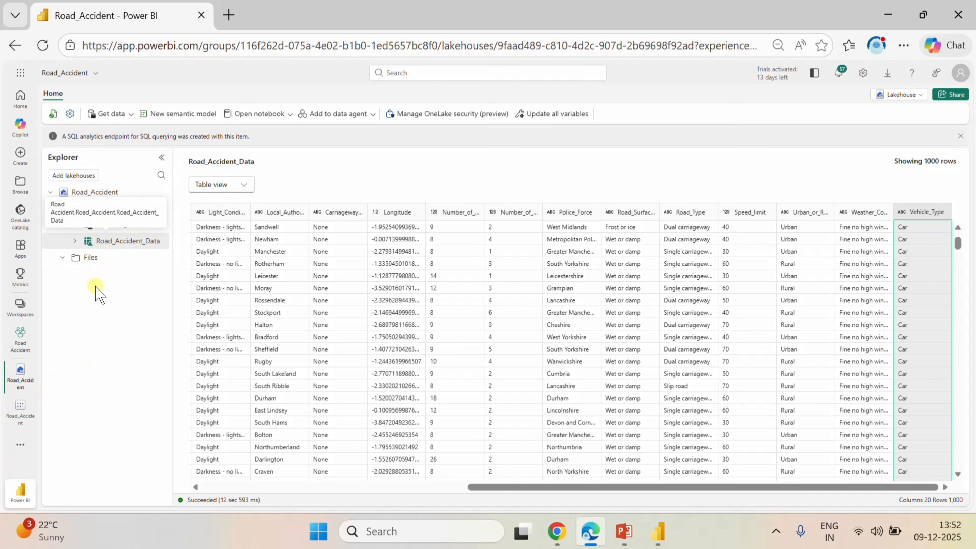
- Switch from the lakehouse to its SQL analytics endpoint and expand the tables of the dbo schema
left_click(899, 95)
left_click(825, 143)
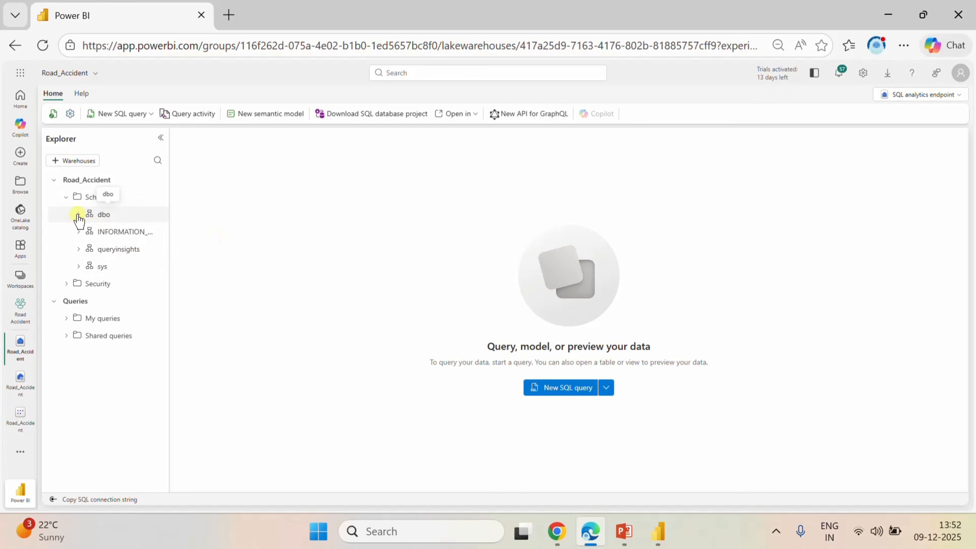
left_click(78, 214)
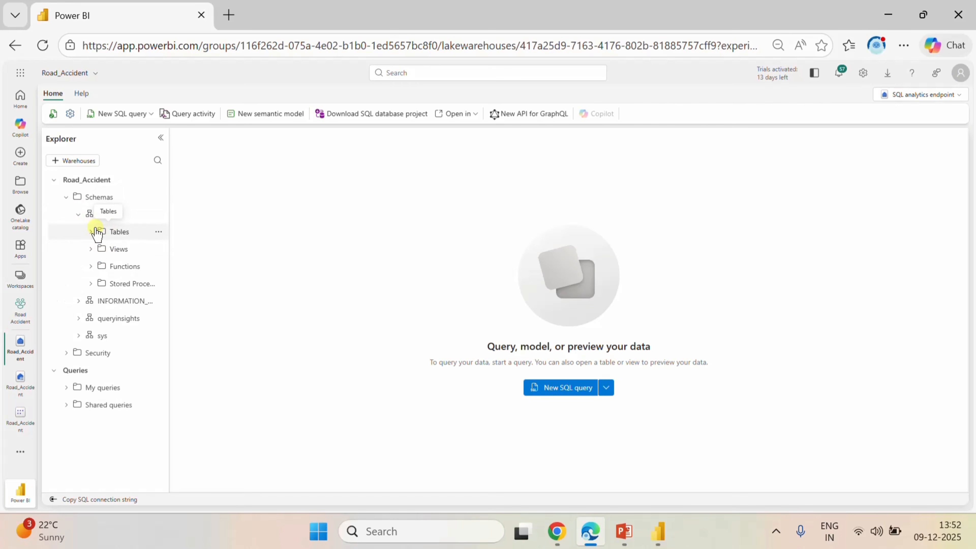
left_click(91, 232)
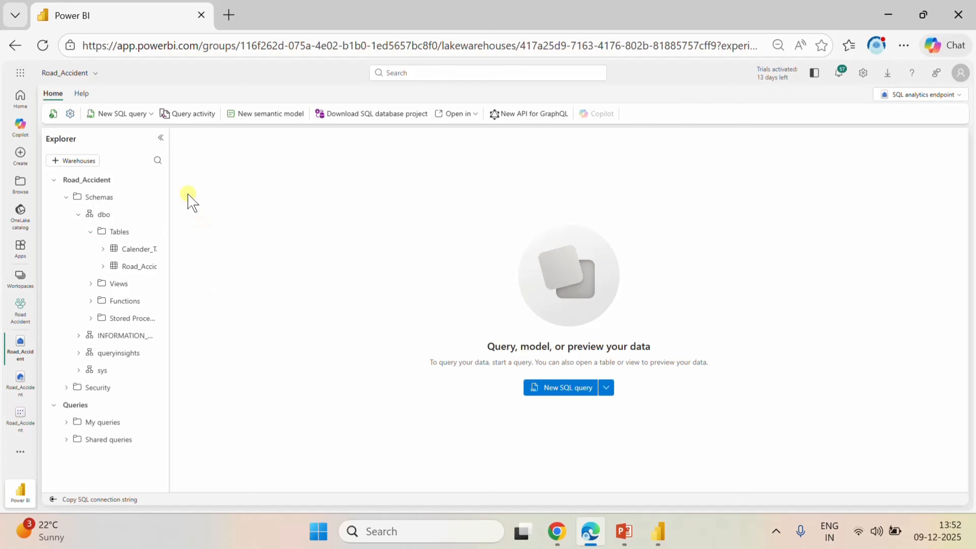
- Create a new SQL query that reads select * from [Road_Accident].[dbo].[Road_Accident_Data]
left_click(119, 115)
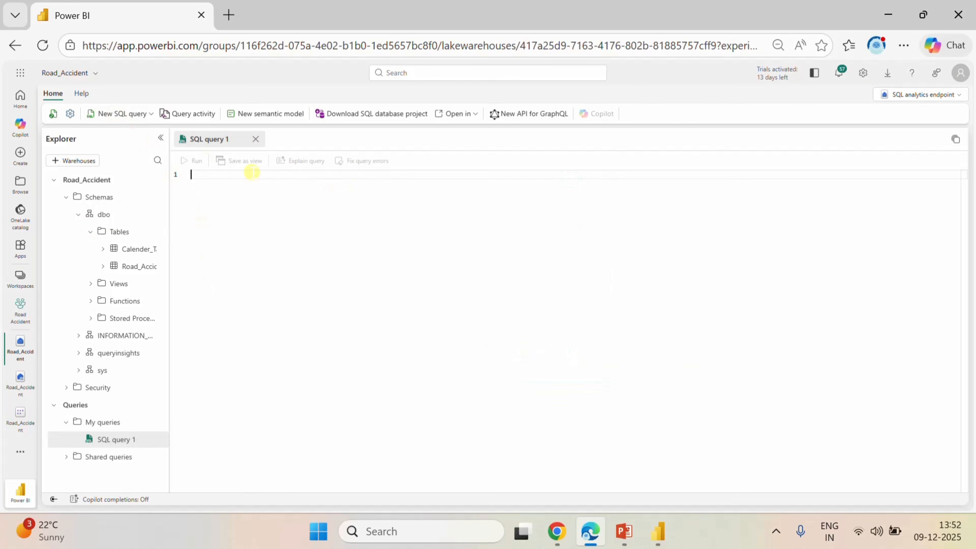
type("s")
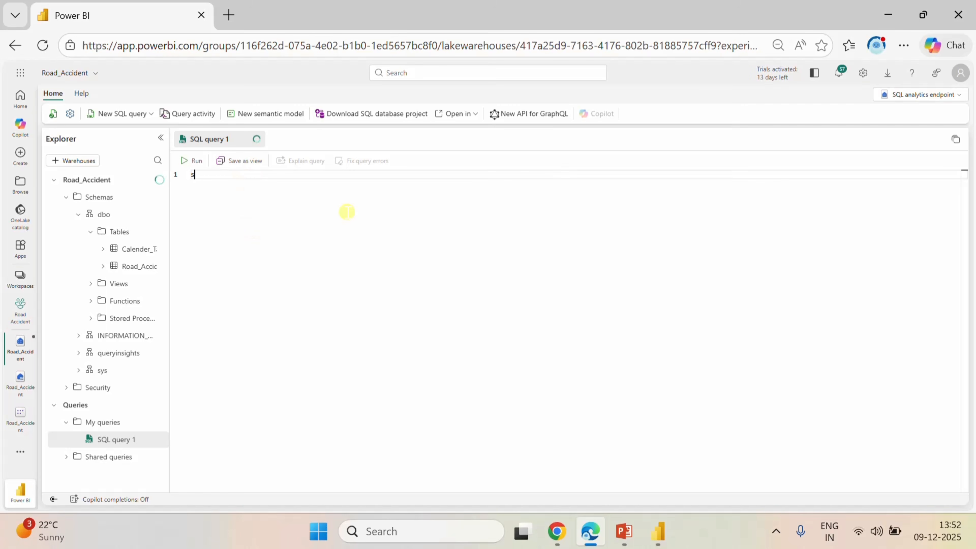
type("elect *")
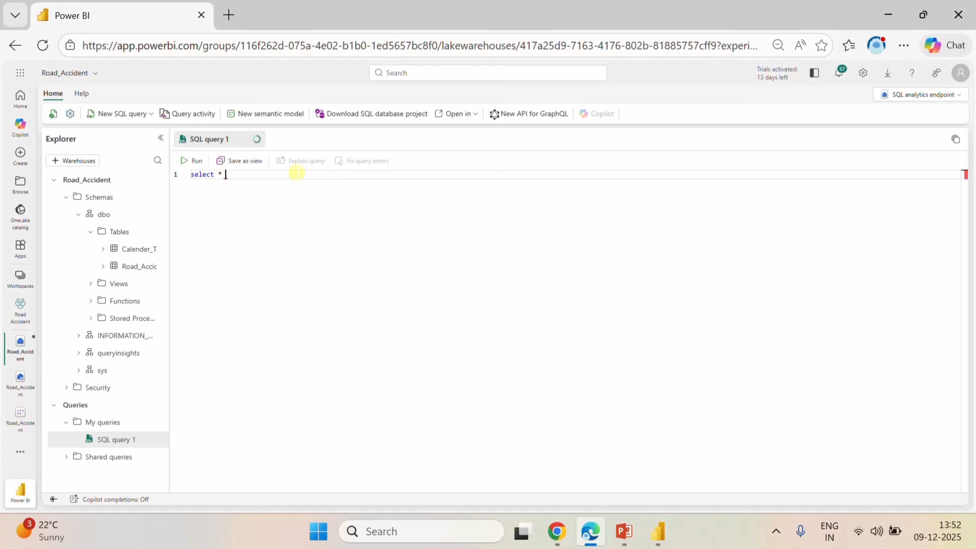
type("from")
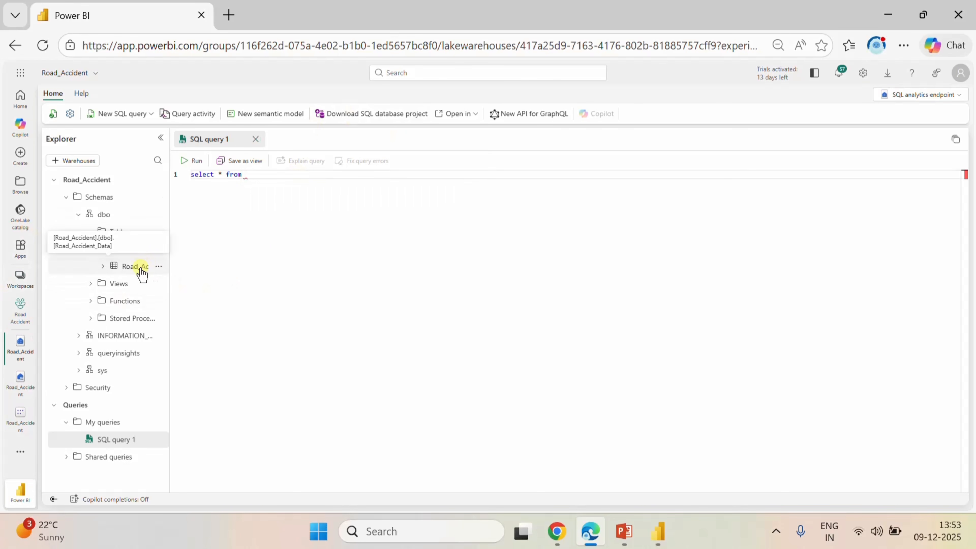
left_click_drag(142, 269, 323, 231)
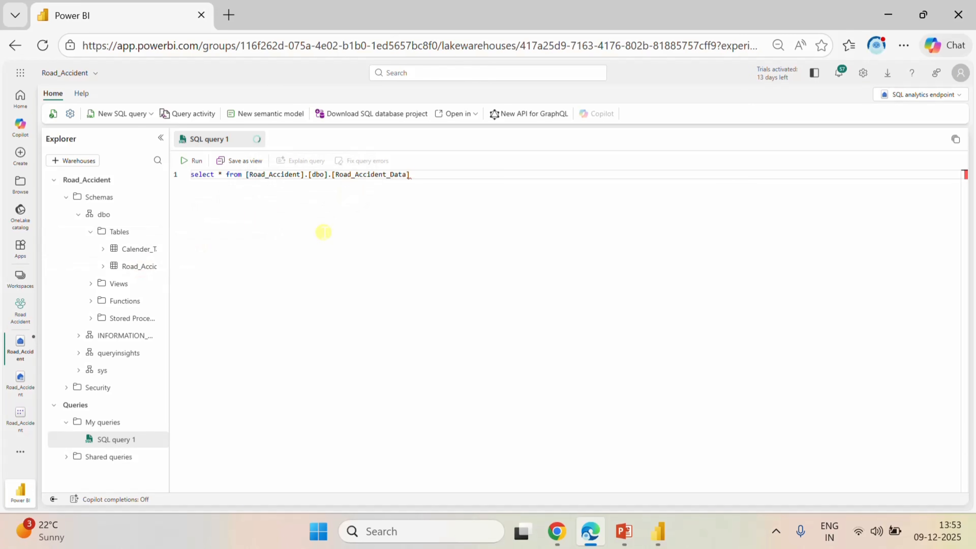
- Replace the asterisk in the query with DISTINCT Vehicle_Type so it selects only the unique vehicle types
left_click(226, 176)
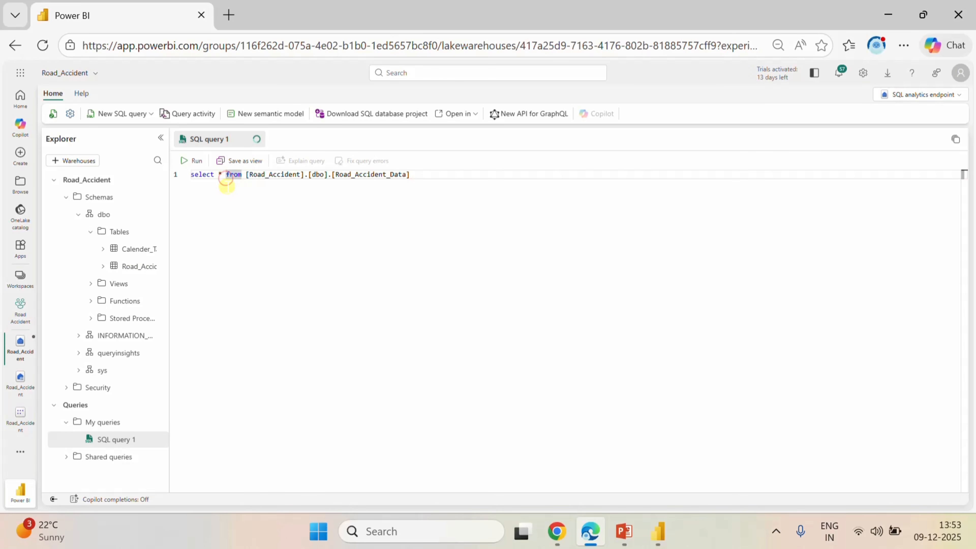
left_click(222, 176)
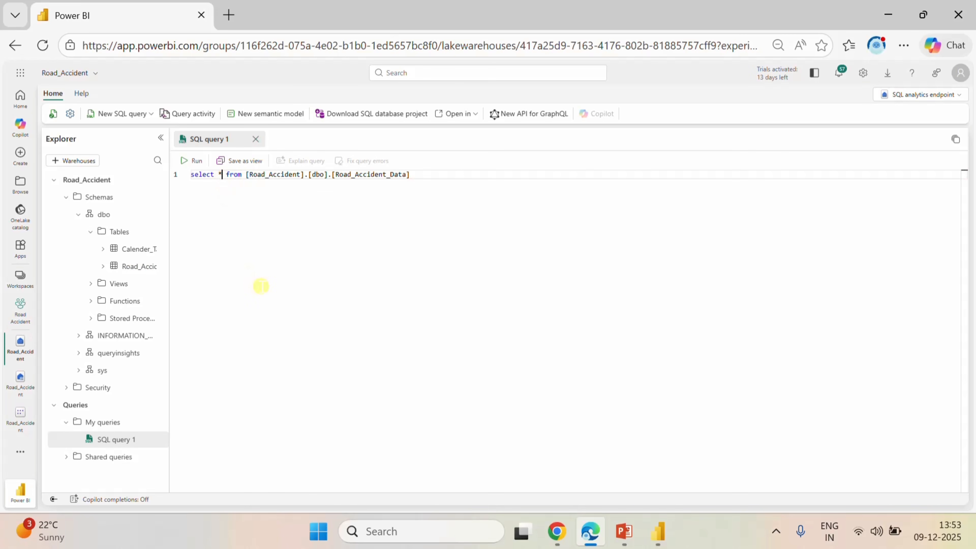
key("BackSpace")
type("ve")
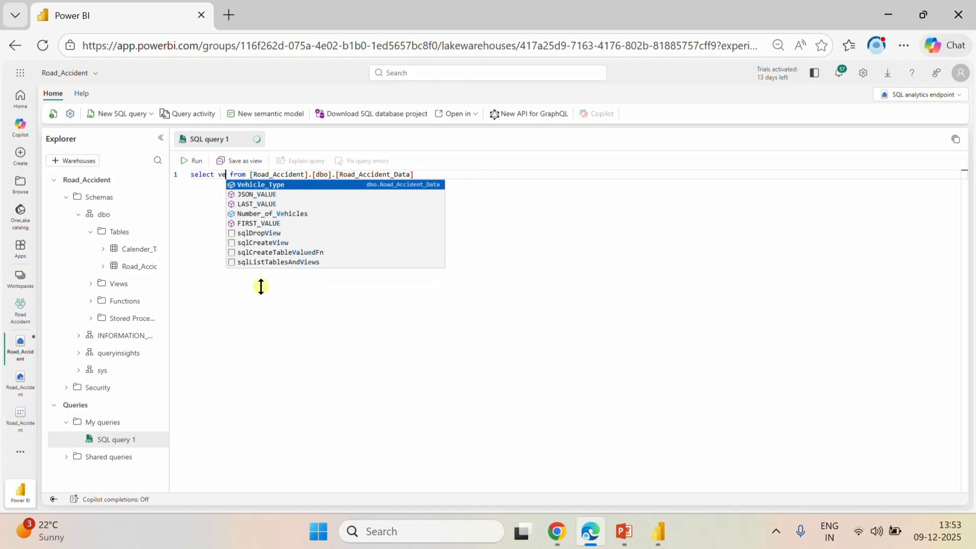
left_click(282, 184)
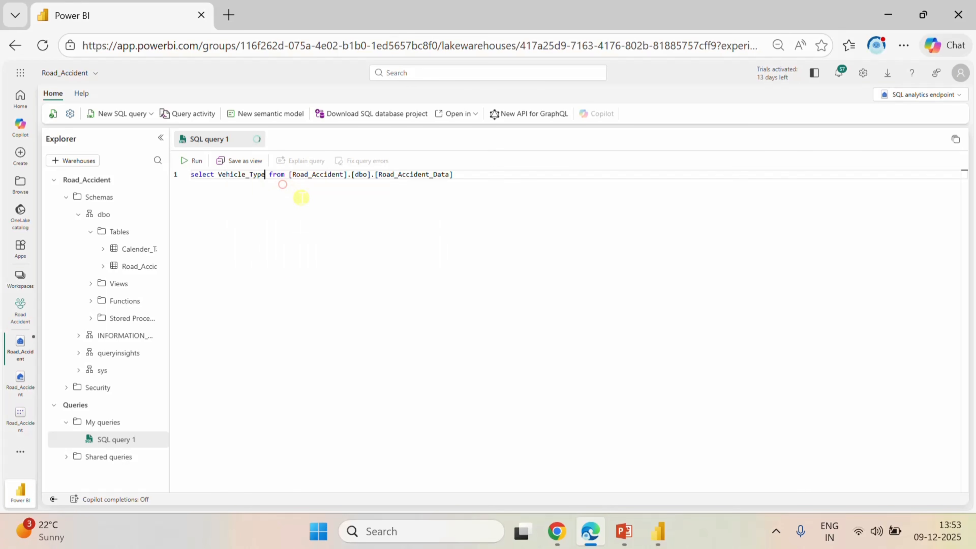
left_click(471, 189)
double_click(220, 176)
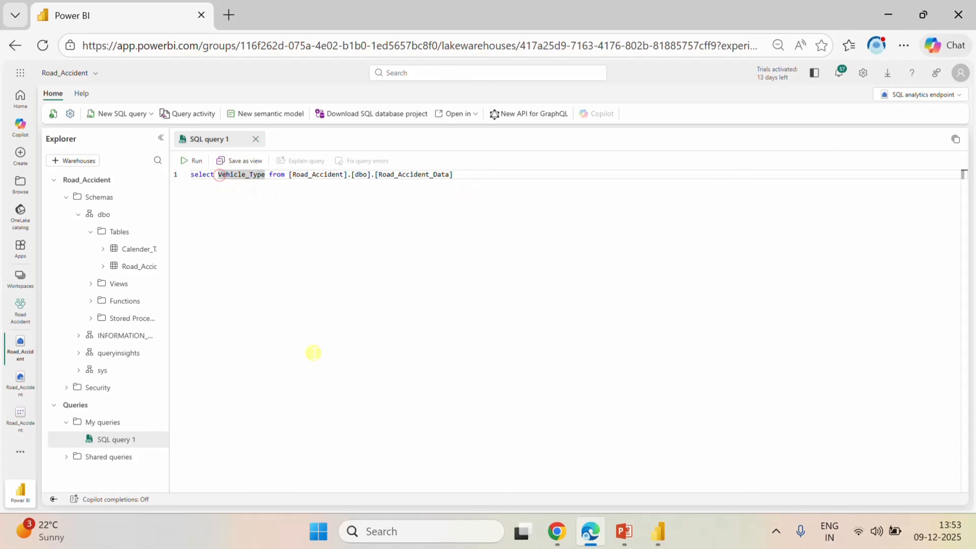
type("dis")
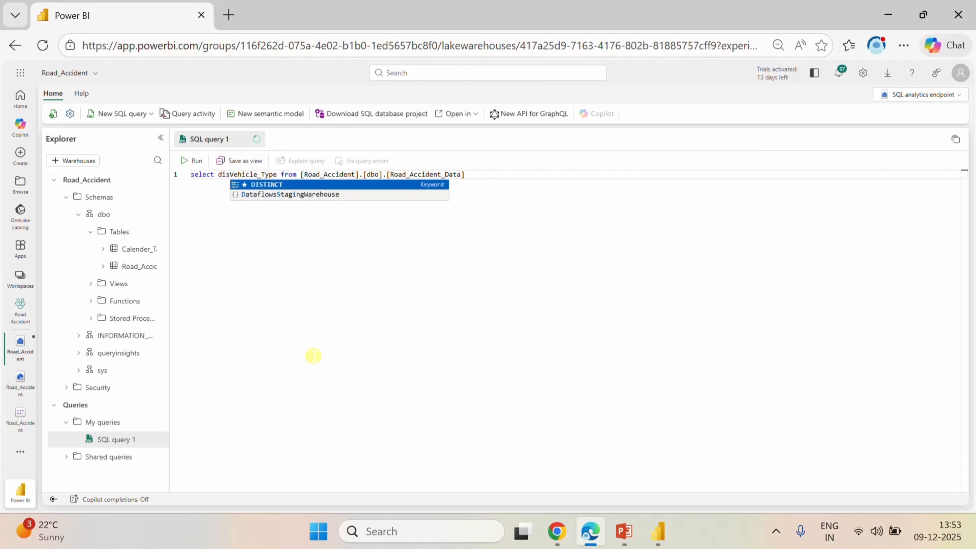
left_click(285, 185)
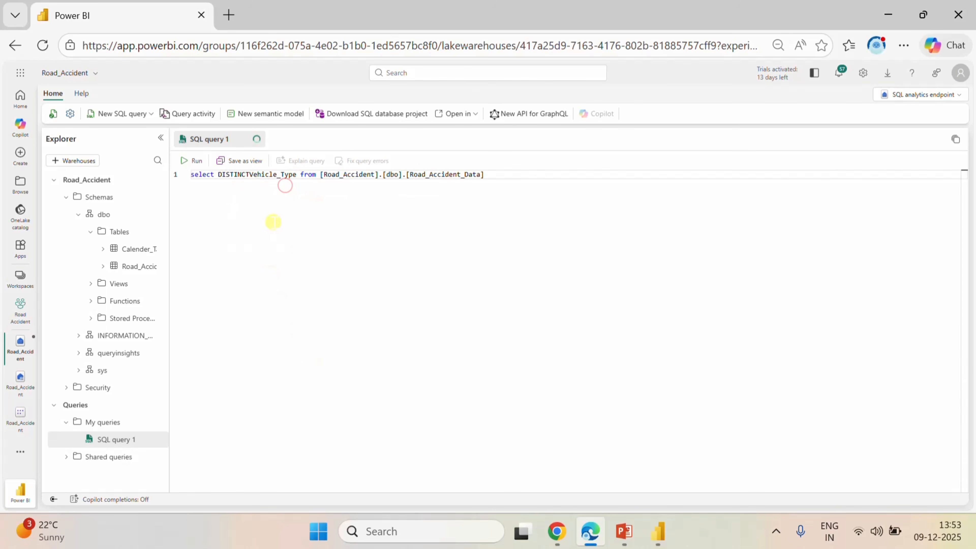
left_click(546, 183)
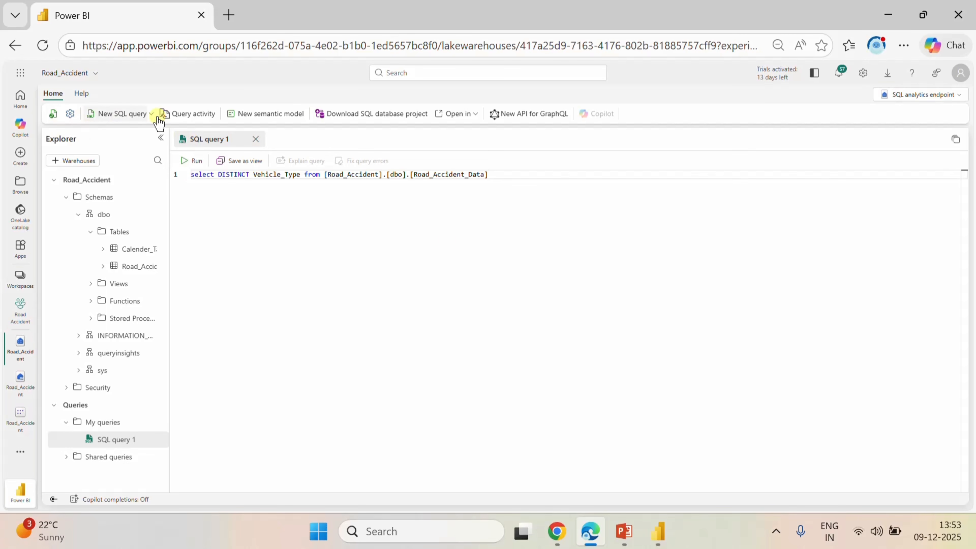
- Run the query and examine the full list of distinct vehicle types for possible grouping
left_click(193, 160)
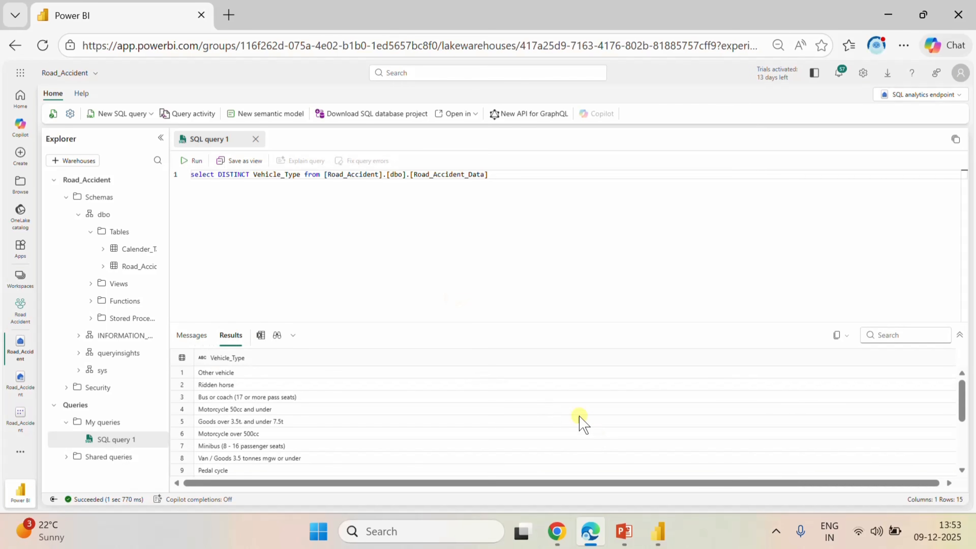
scroll(450, 386, "down", 2)
scroll(429, 399, "up", 2)
scroll(421, 402, "down", 2)
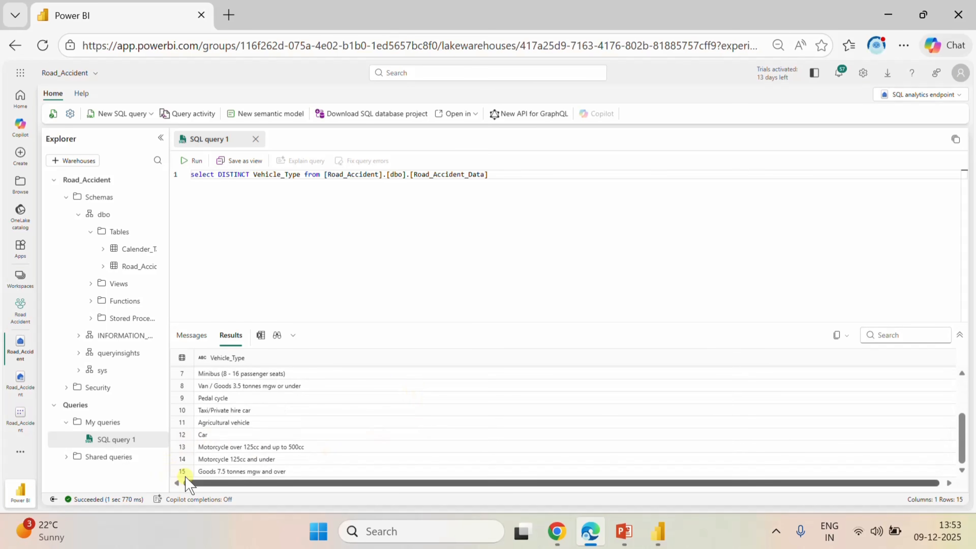
scroll(298, 426, "up", 2)
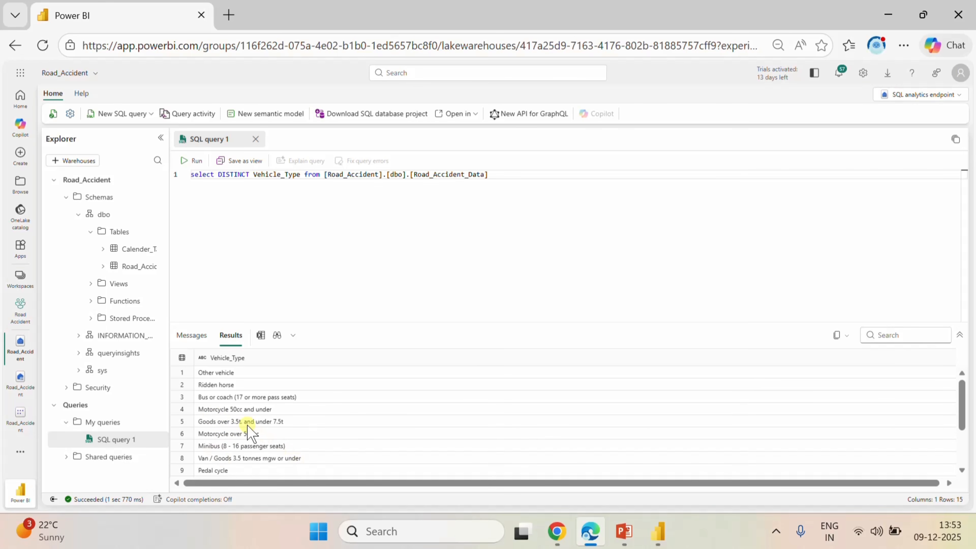
scroll(238, 404, "down", 2)
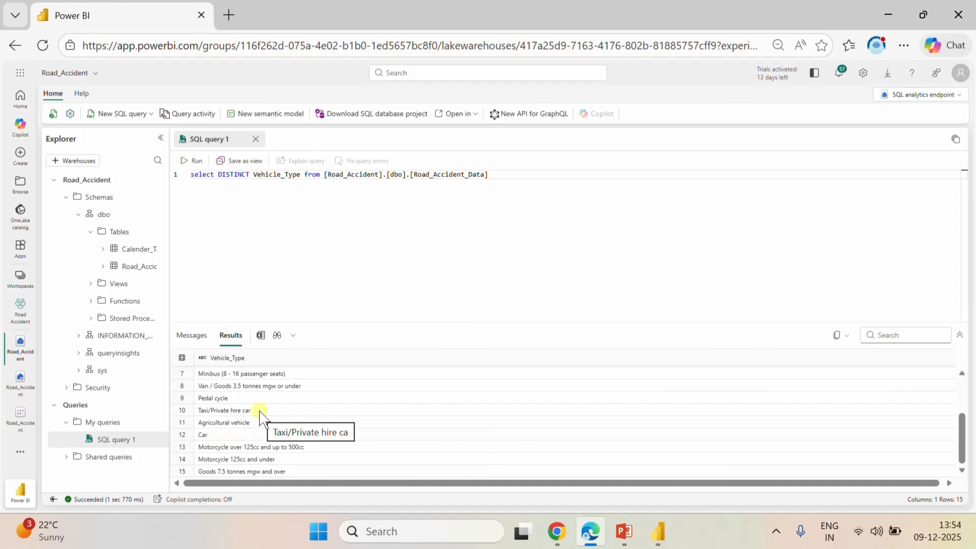
scroll(259, 413, "up", 2)
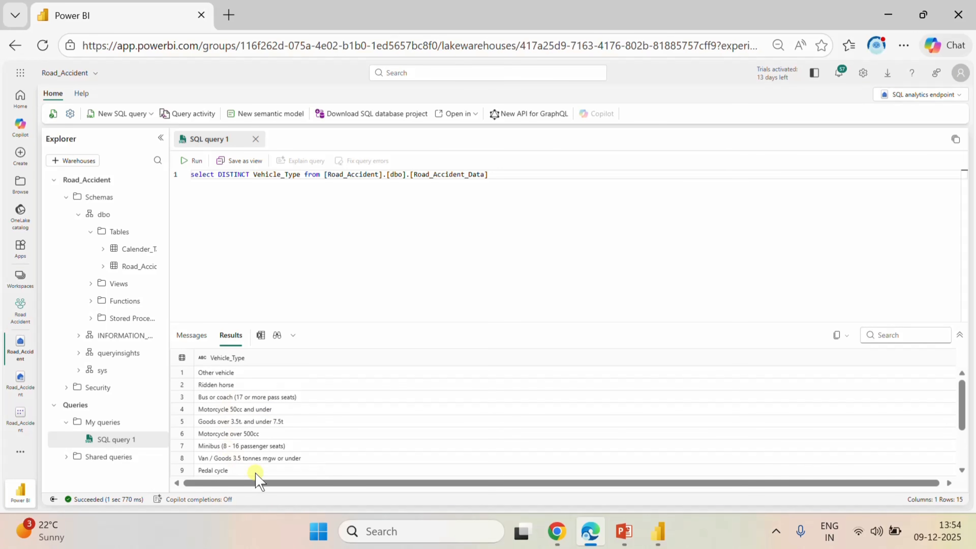
scroll(278, 414, "down", 2)
scroll(282, 415, "up", 2)
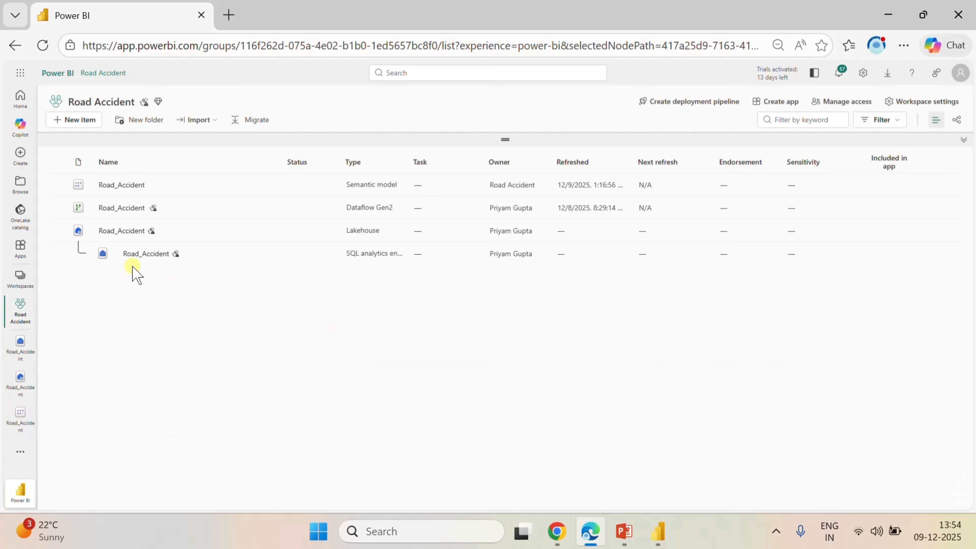
- Open the Road_Accident Dataflow Gen2 from the Road Accident workspace for editing in Power Query
left_click(101, 208)
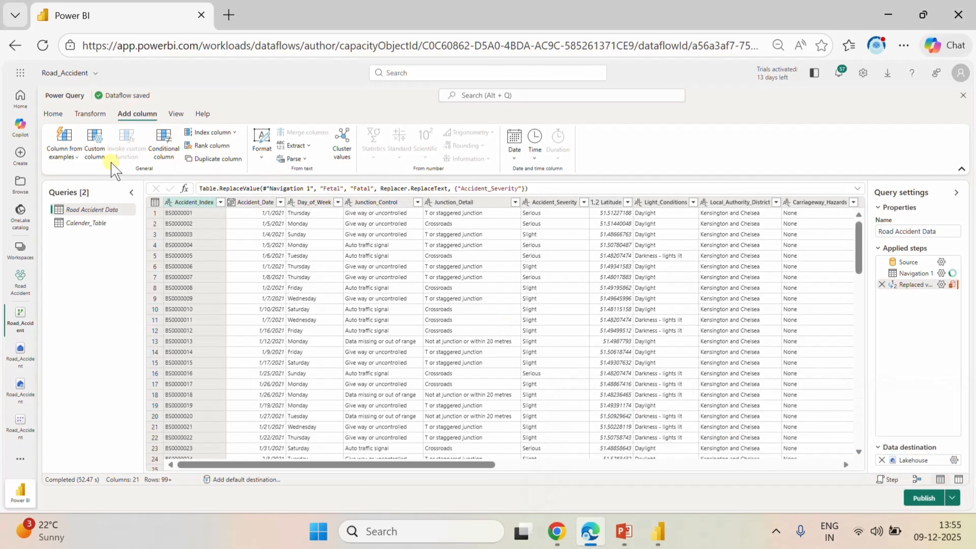
- Start a conditional column on the Road Accident Data query that tests whether Vehicle_Type equals a value
left_click(94, 157)
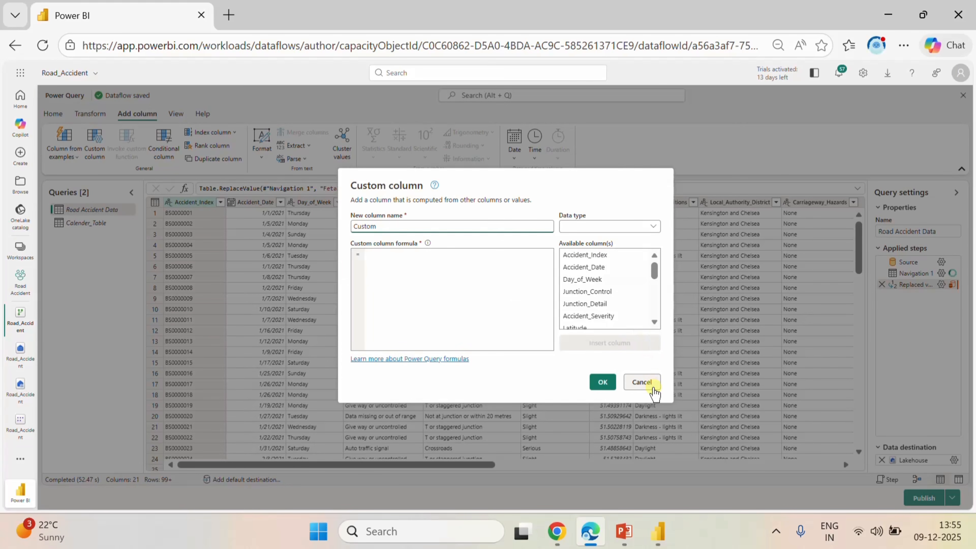
left_click(653, 389)
left_click(164, 148)
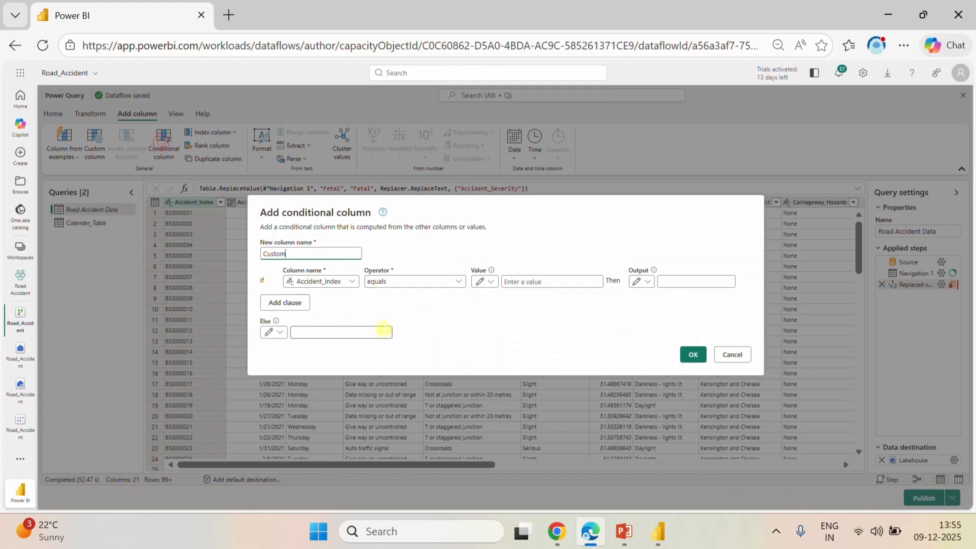
left_click(358, 282)
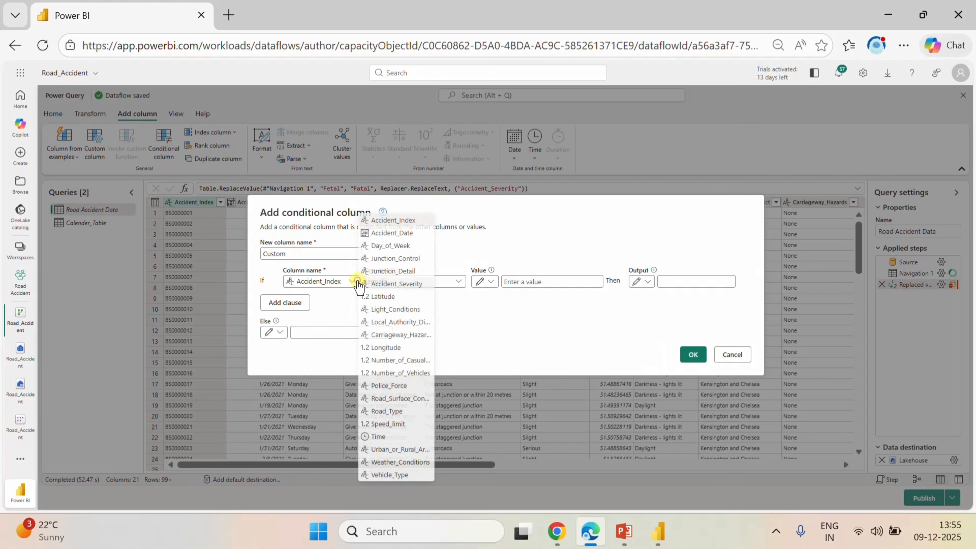
left_click(399, 474)
left_click(516, 281)
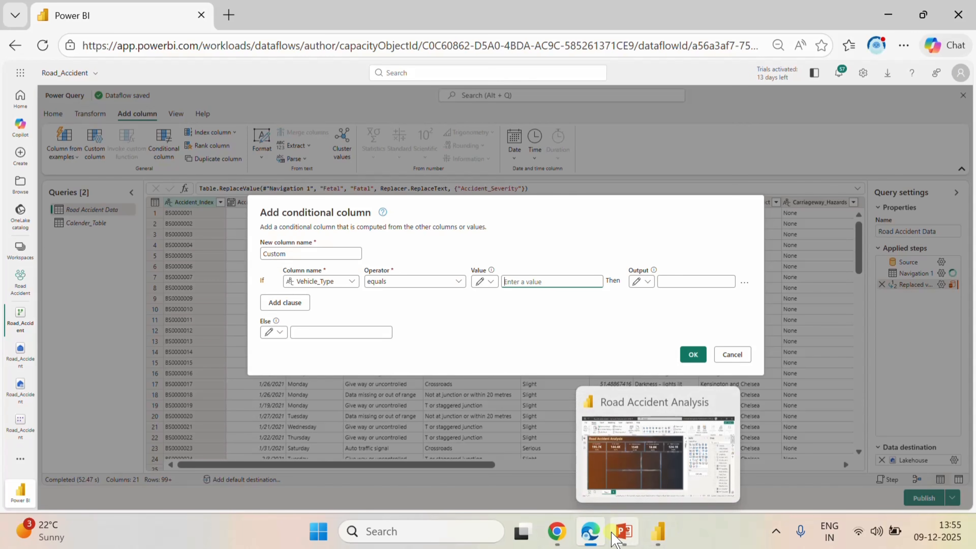
mouse_move(594, 534)
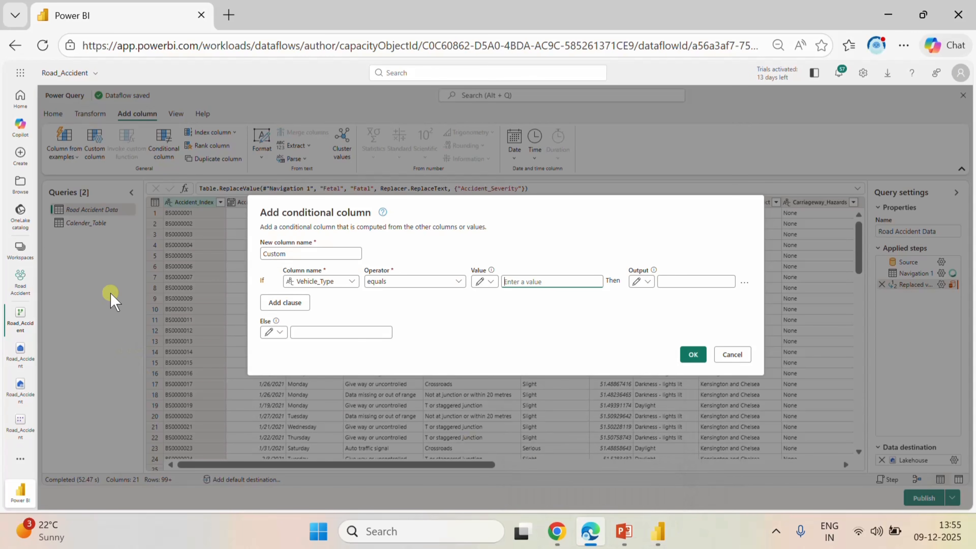
left_click(23, 430)
left_click(553, 309)
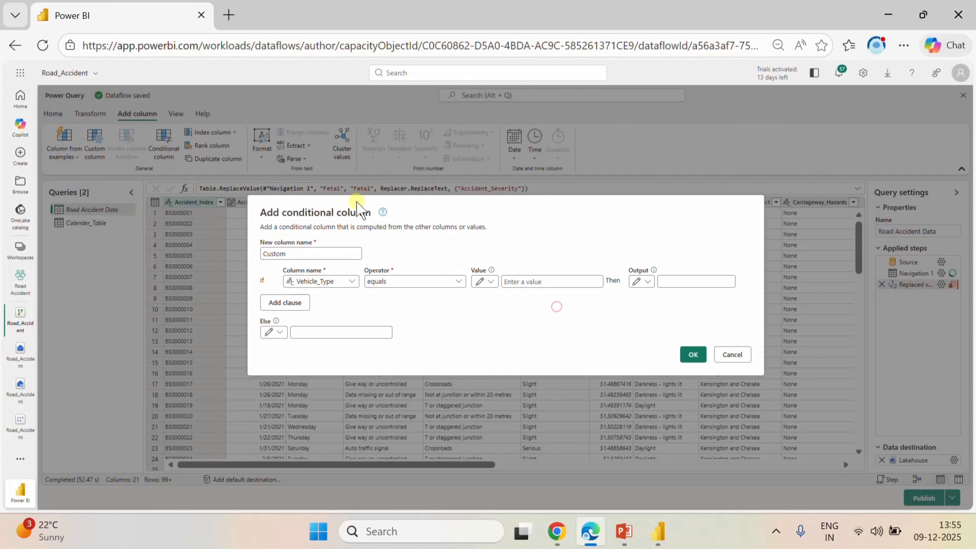
left_click(225, 10)
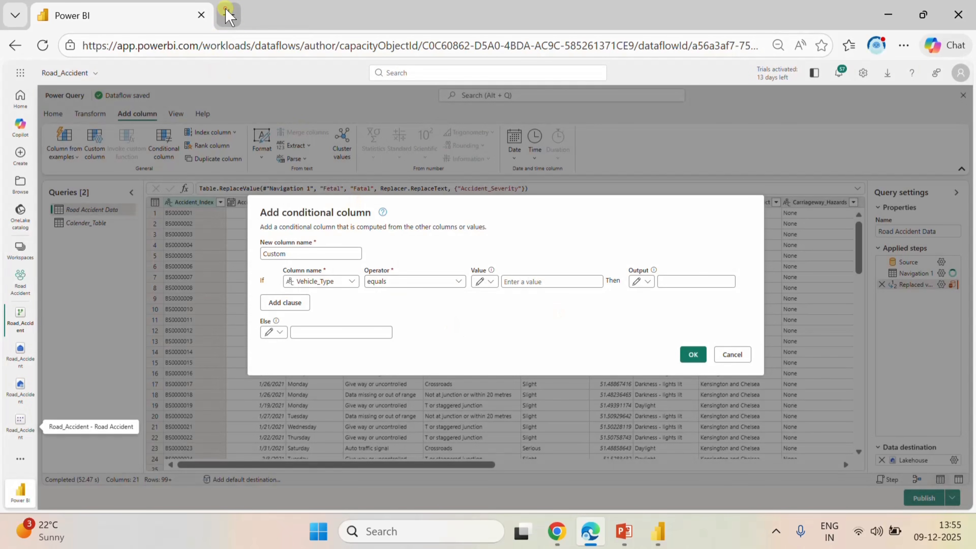
left_click(225, 9)
left_click(709, 80)
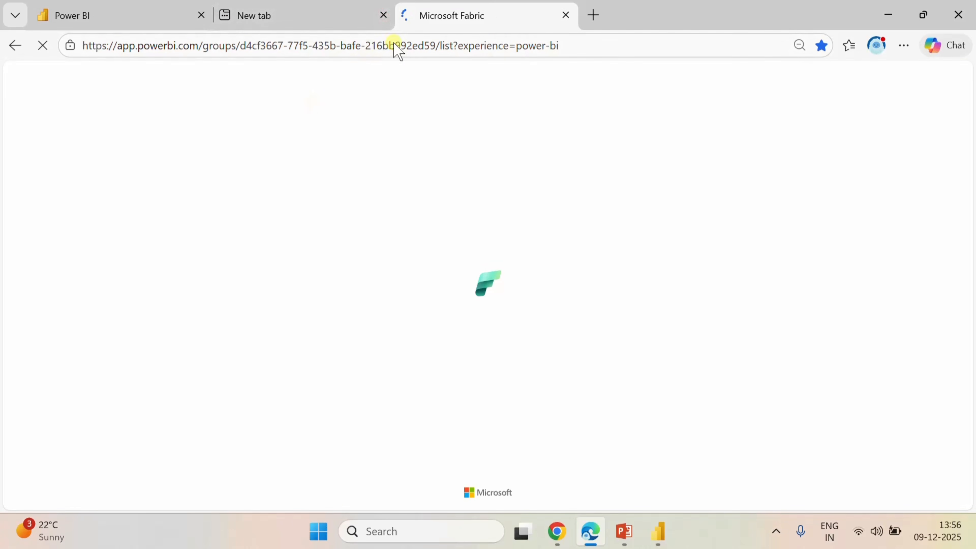
left_click(384, 14)
left_click(126, 14)
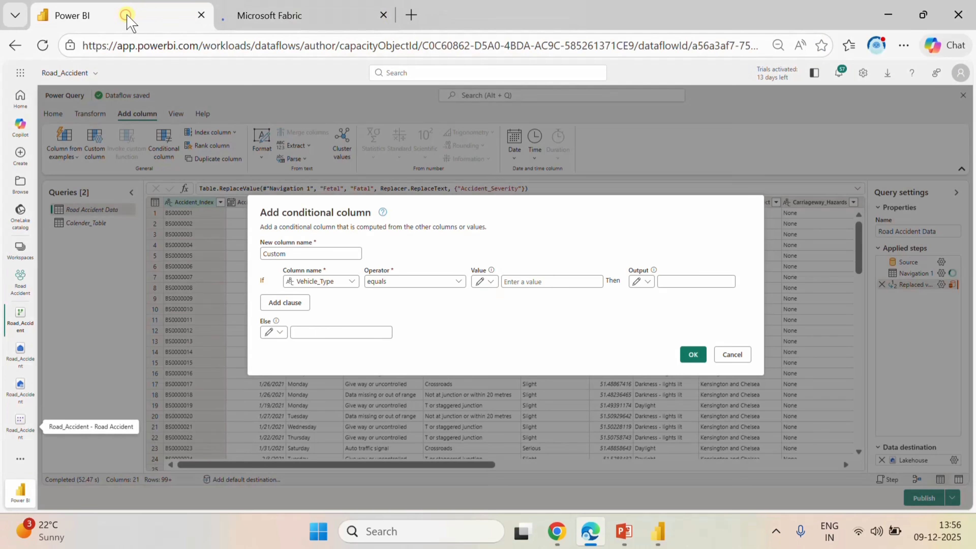
- Switch to Power BI Desktop and add a table visual of Vehicle_Type, enlarged enough to list every vehicle type
left_click(658, 531)
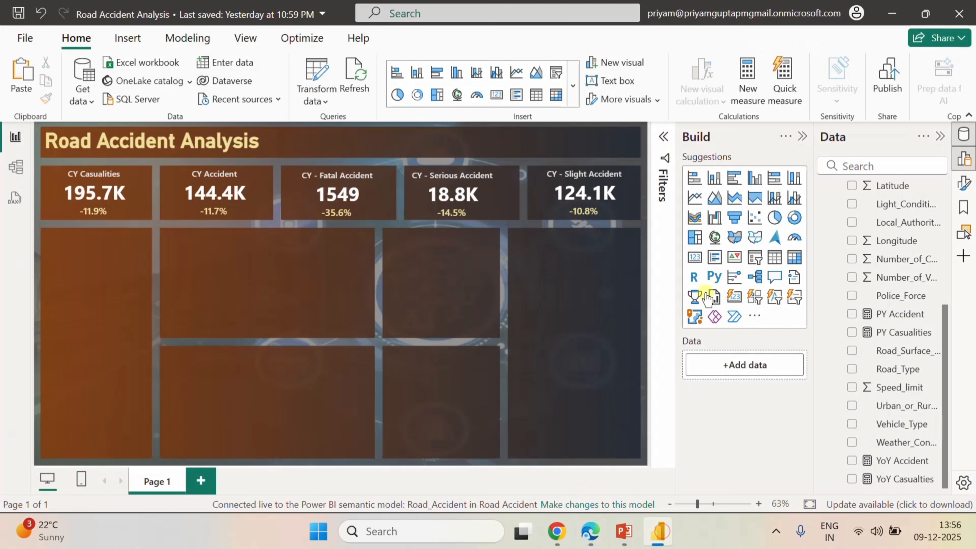
left_click(774, 257)
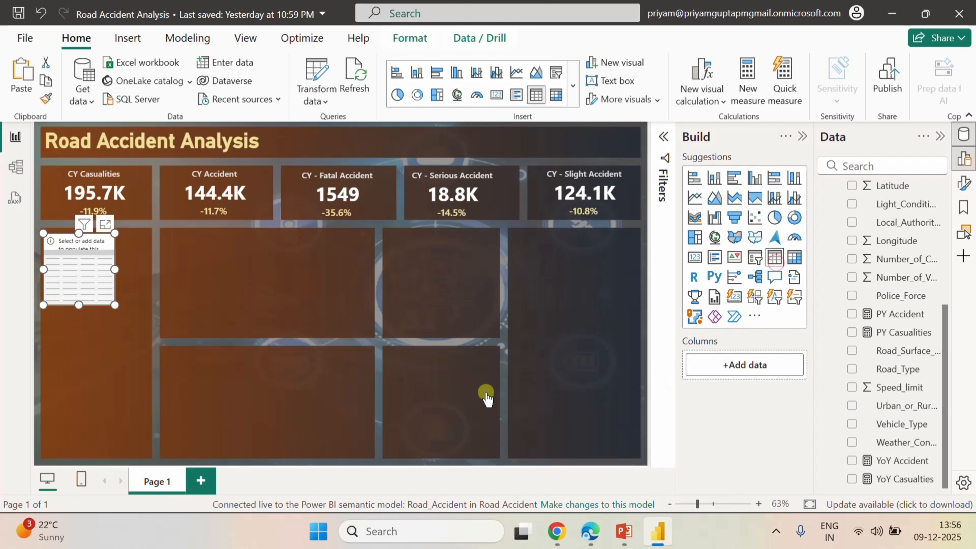
left_click(851, 424)
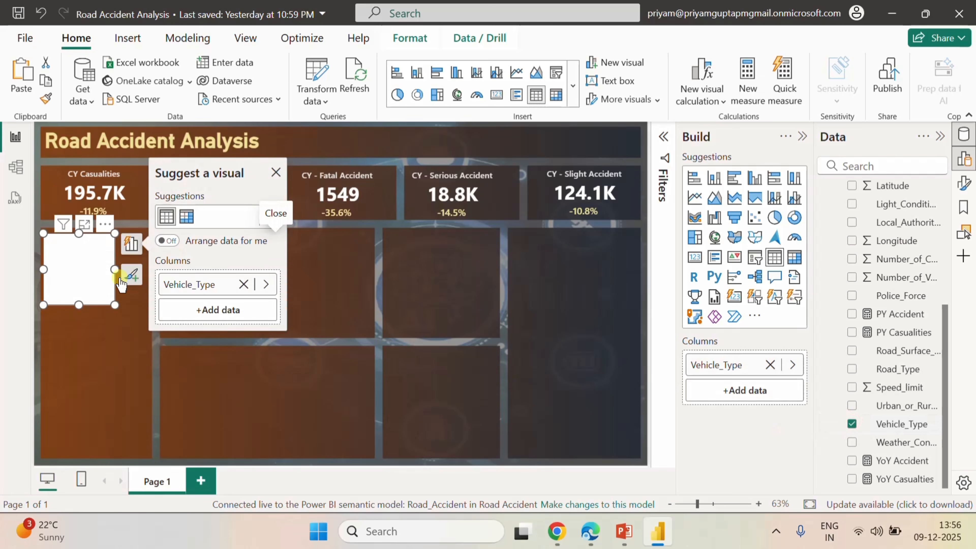
left_click_drag(115, 267, 259, 269)
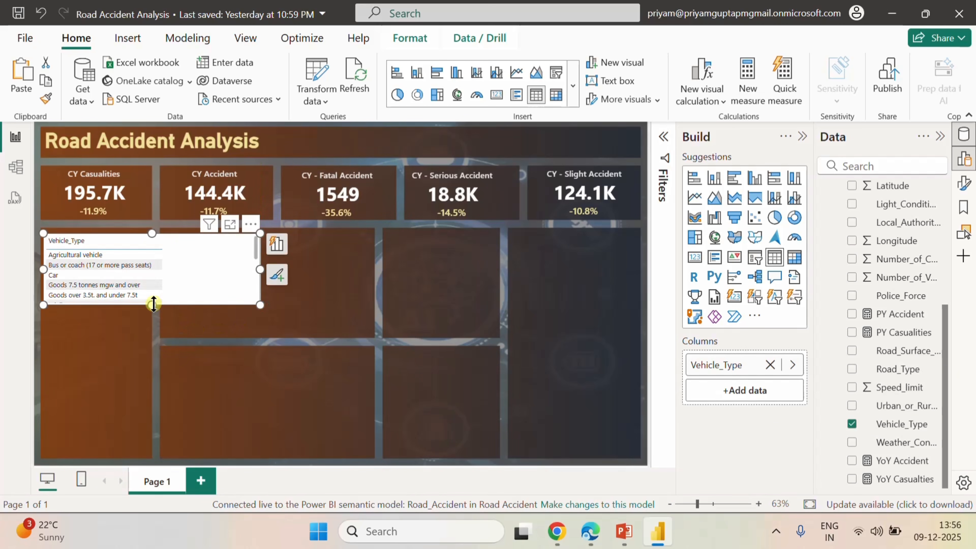
left_click_drag(153, 305, 152, 422)
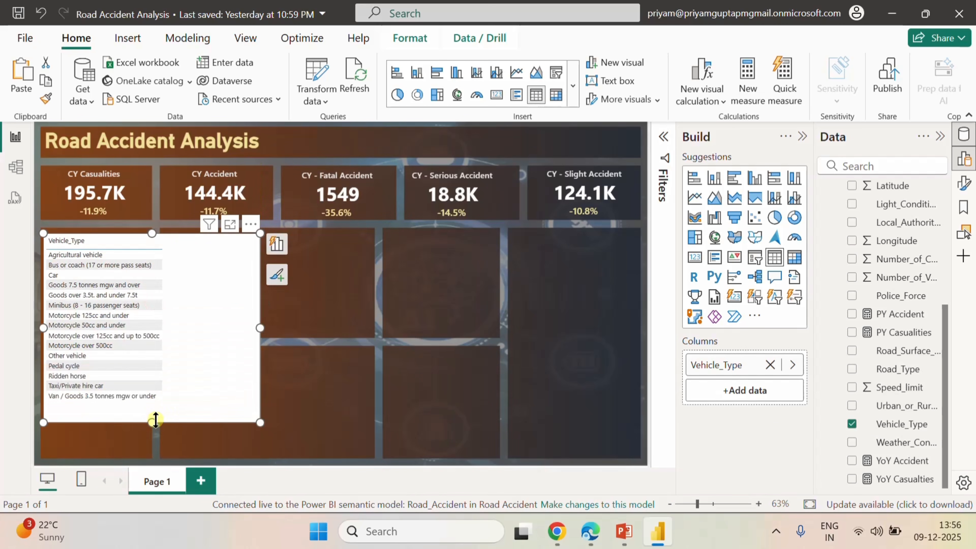
- Copy Motorcycle 125cc and under from the table into the conditional column's first clause in Power Query, with the output Motorcycle
right_click(78, 320)
mouse_move(88, 326)
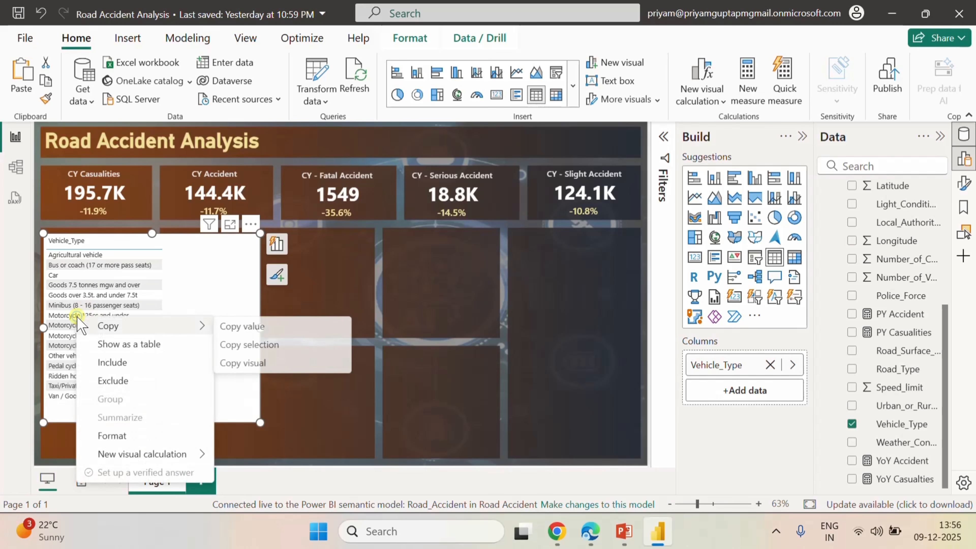
left_click(265, 326)
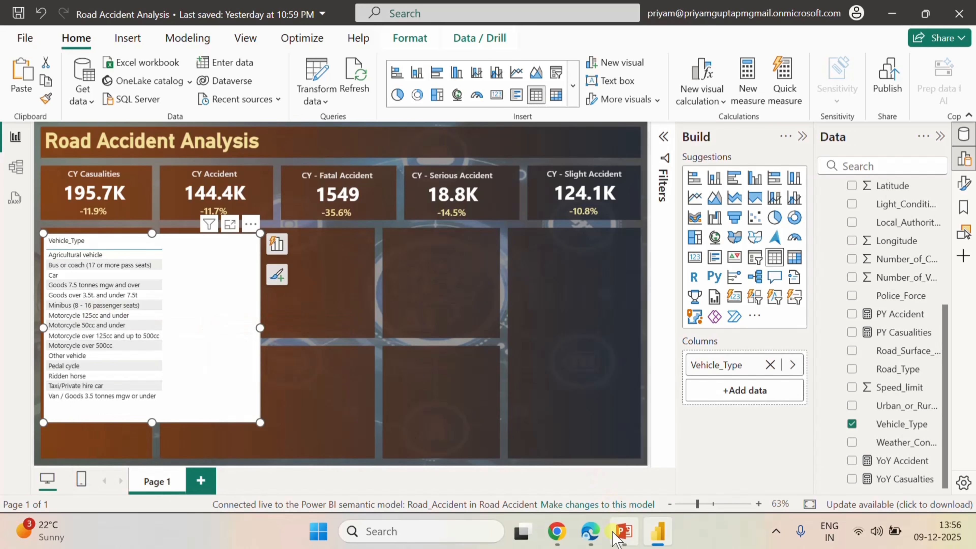
left_click(590, 531)
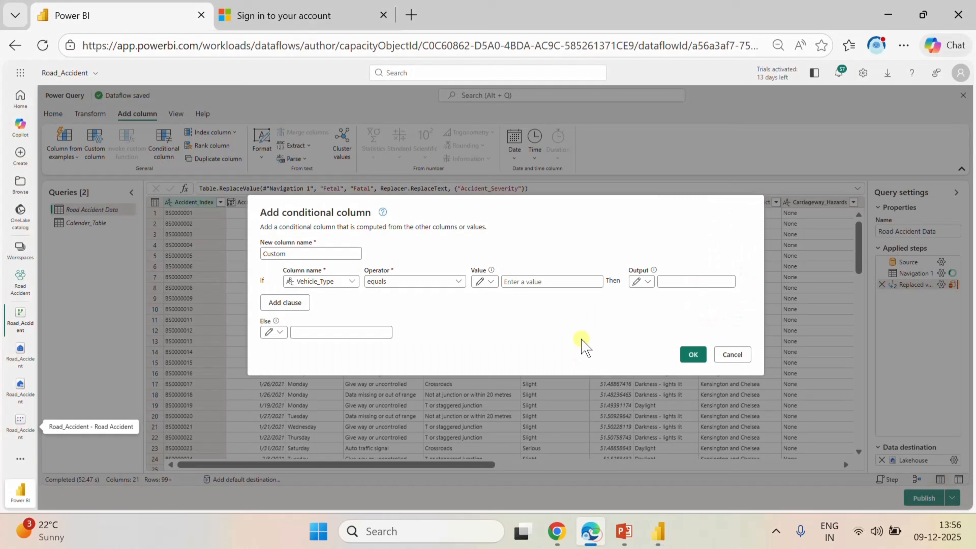
left_click(559, 282)
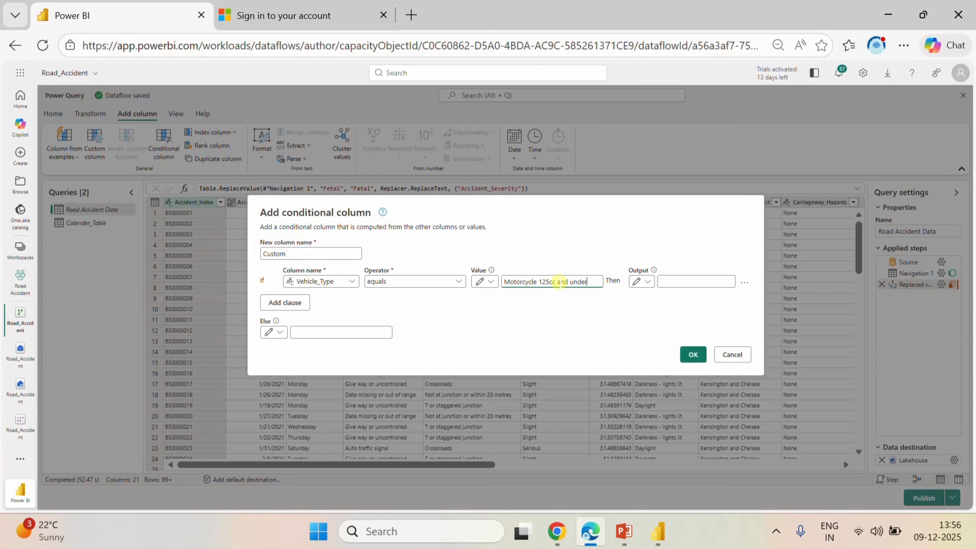
left_click(717, 284)
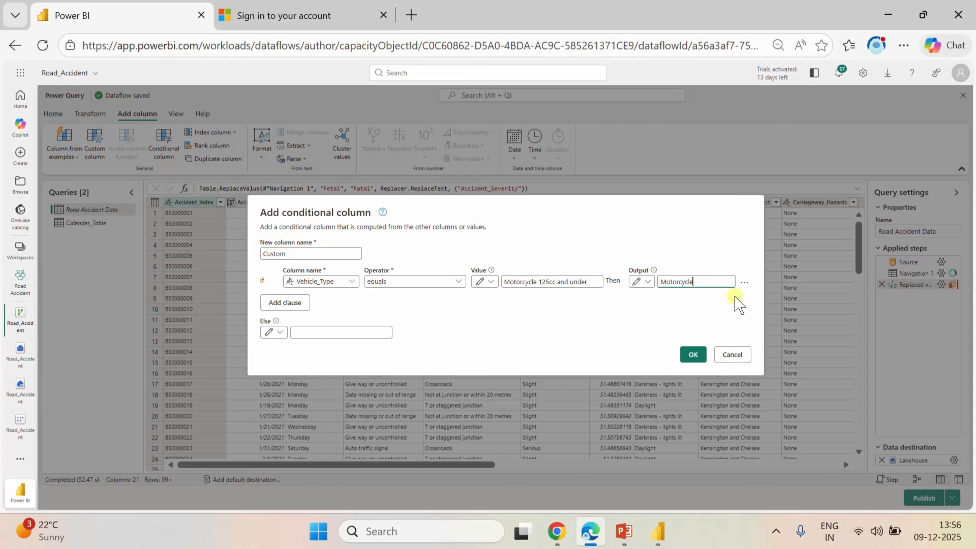
- Add four more Else if clauses to the conditional column
left_click(274, 303)
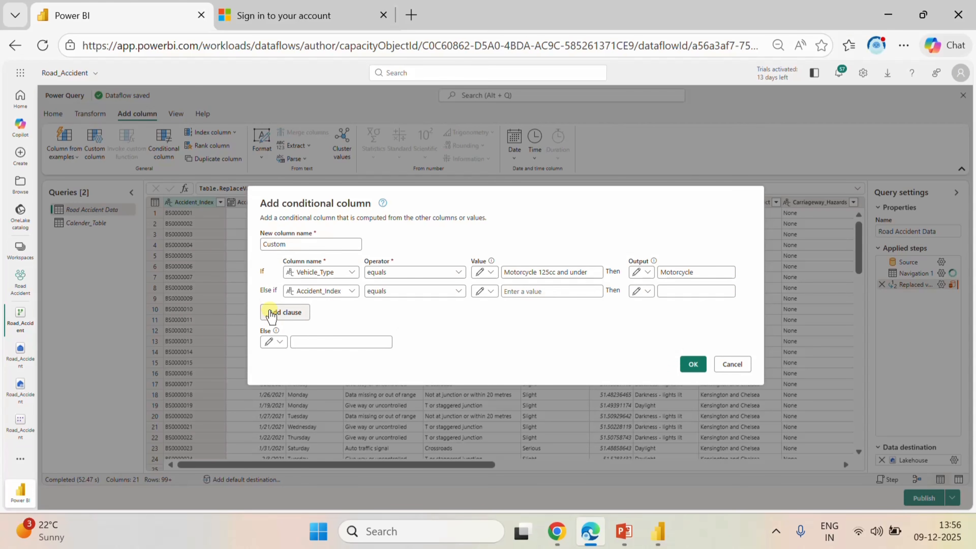
left_click(271, 314)
left_click(271, 320)
left_click(278, 336)
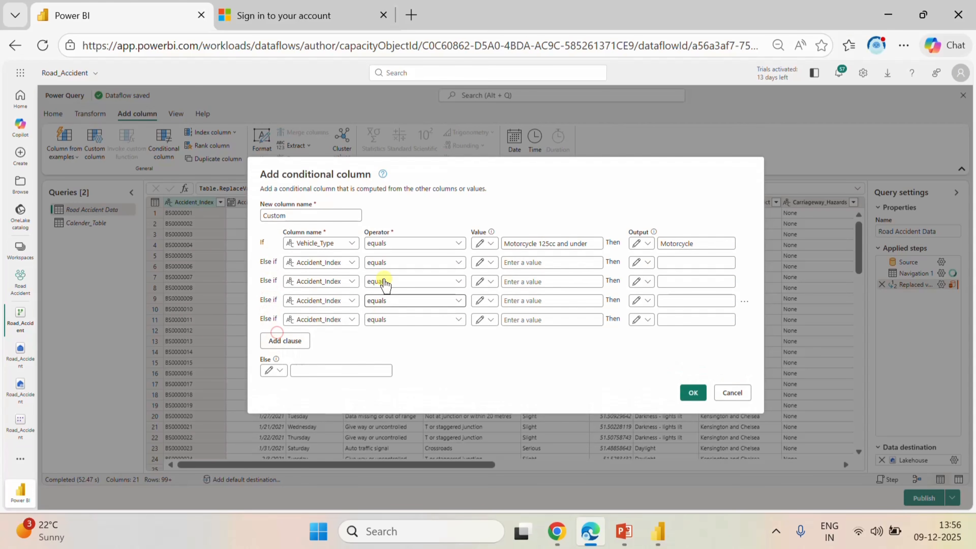
- Set the tested column to Vehicle_Type in all four Else if clauses
left_click(351, 263)
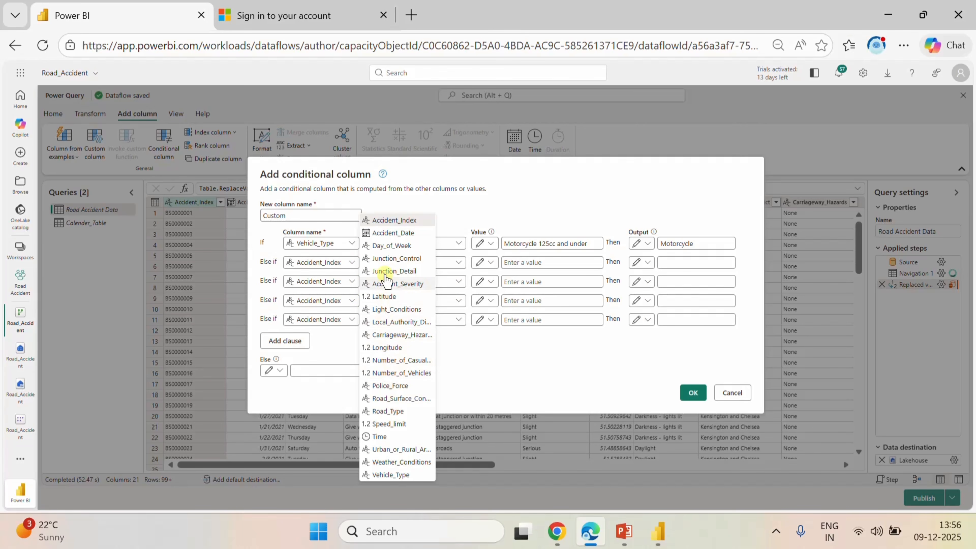
left_click(400, 476)
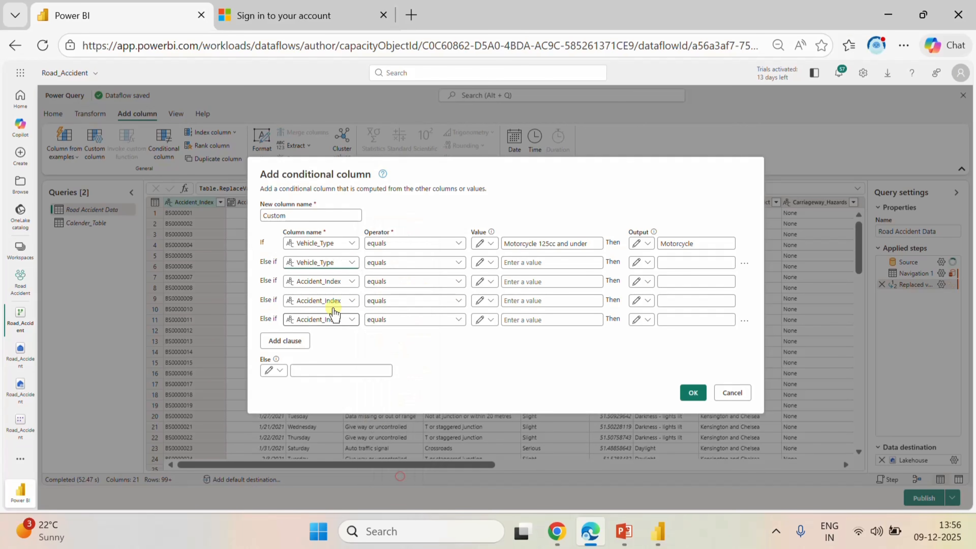
left_click(337, 281)
left_click(400, 476)
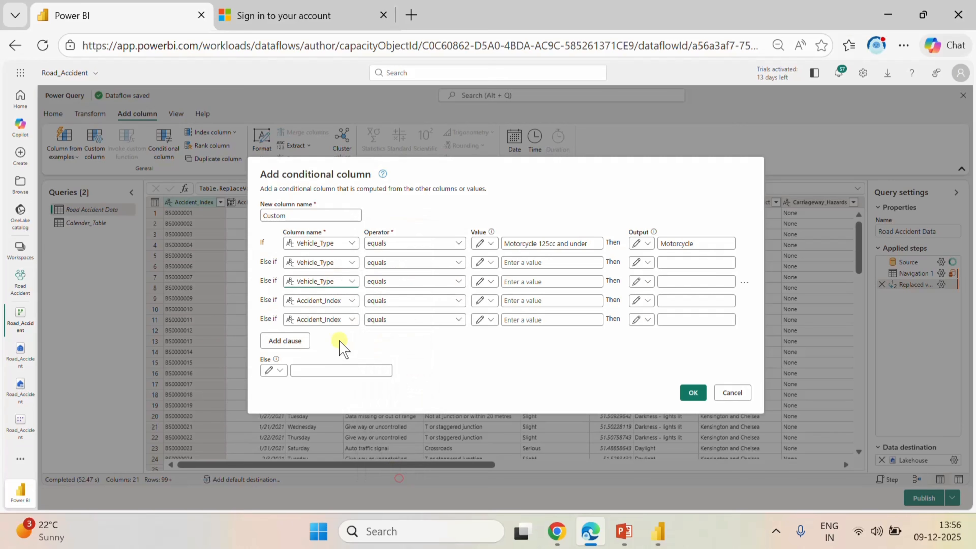
left_click(338, 300)
left_click(397, 475)
left_click(338, 319)
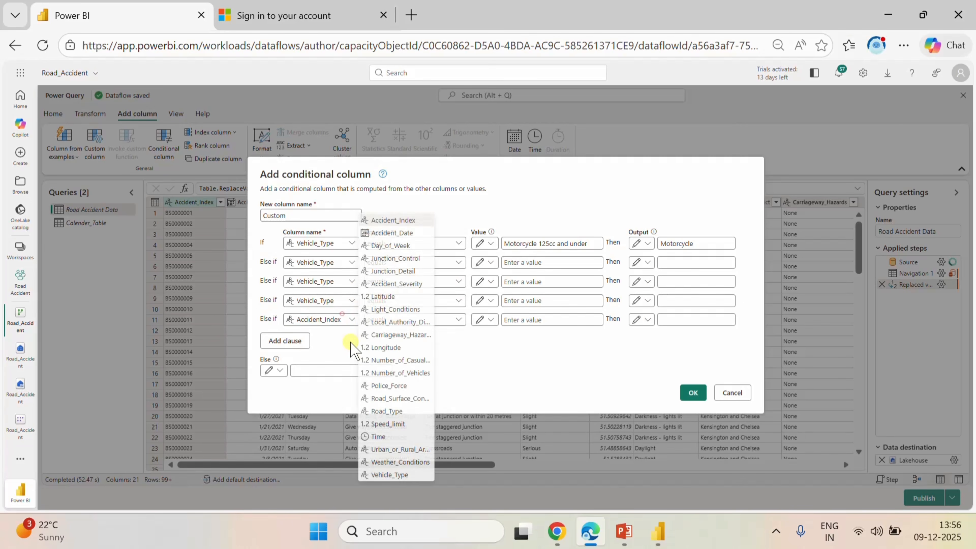
left_click(400, 476)
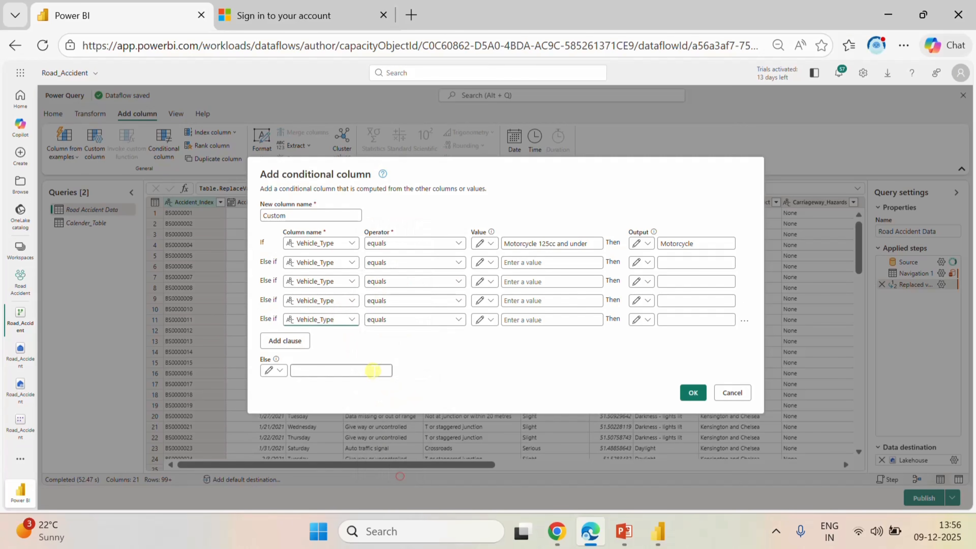
- Copy Motorcycle 50cc and under from the Power BI Desktop table into the value of the first Else if clause
left_click(523, 263)
left_click(659, 528)
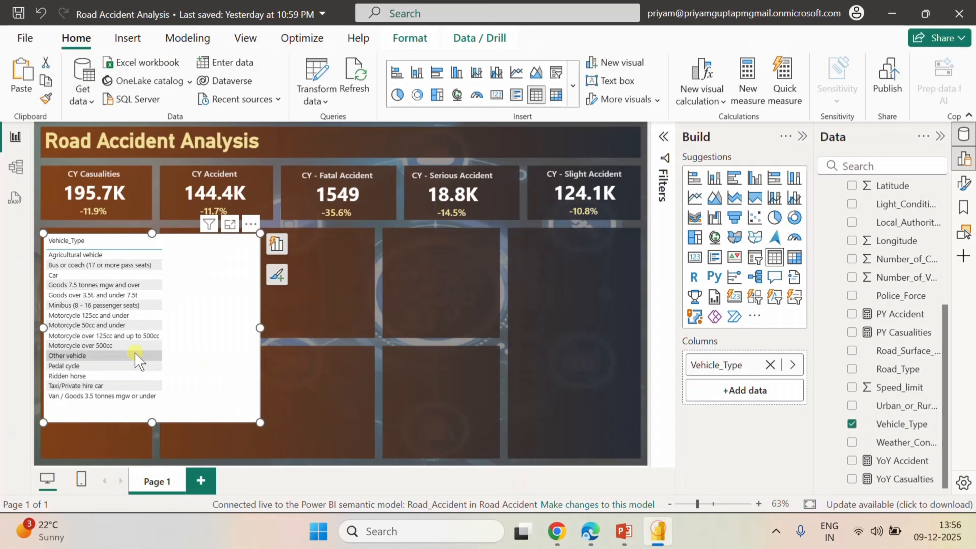
left_click(89, 324)
right_click(89, 325)
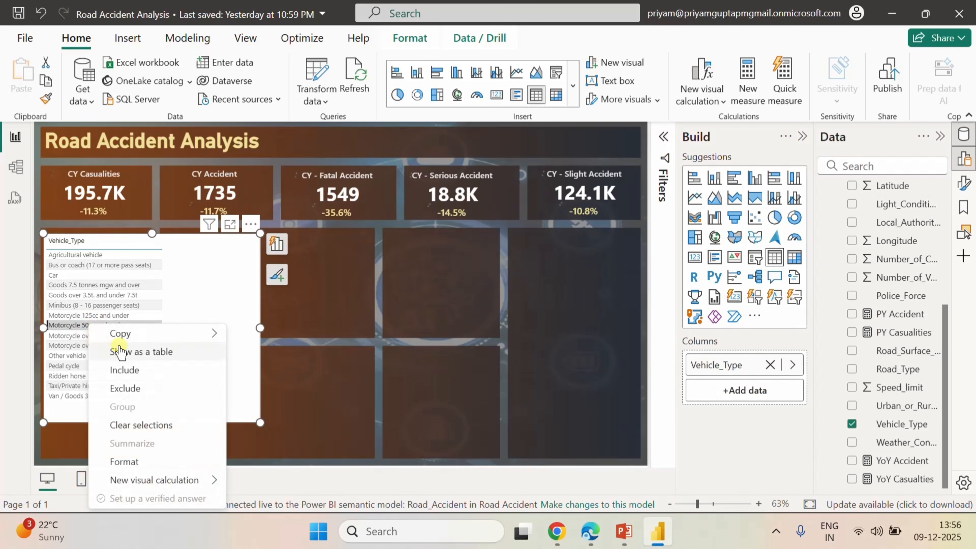
mouse_move(143, 335)
left_click(271, 334)
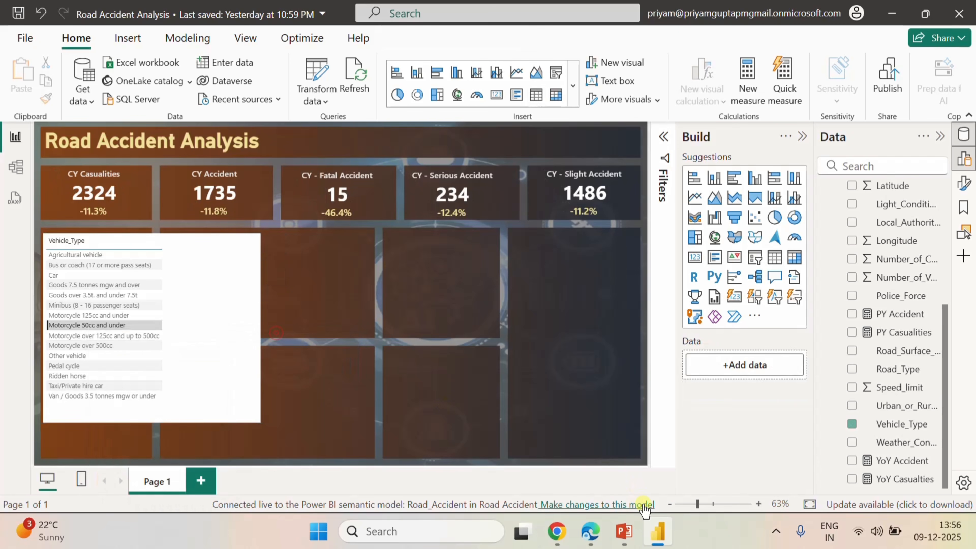
left_click(591, 532)
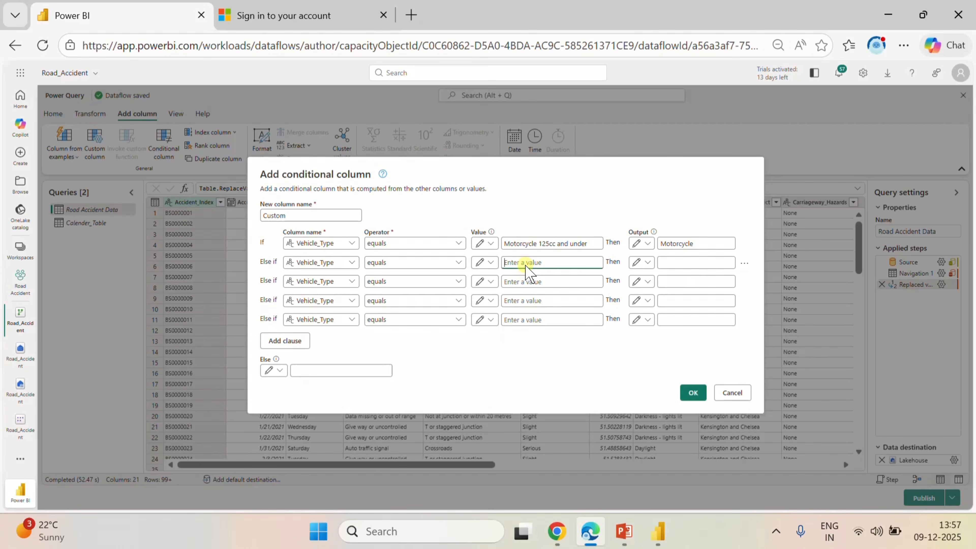
key("ctrl+v")
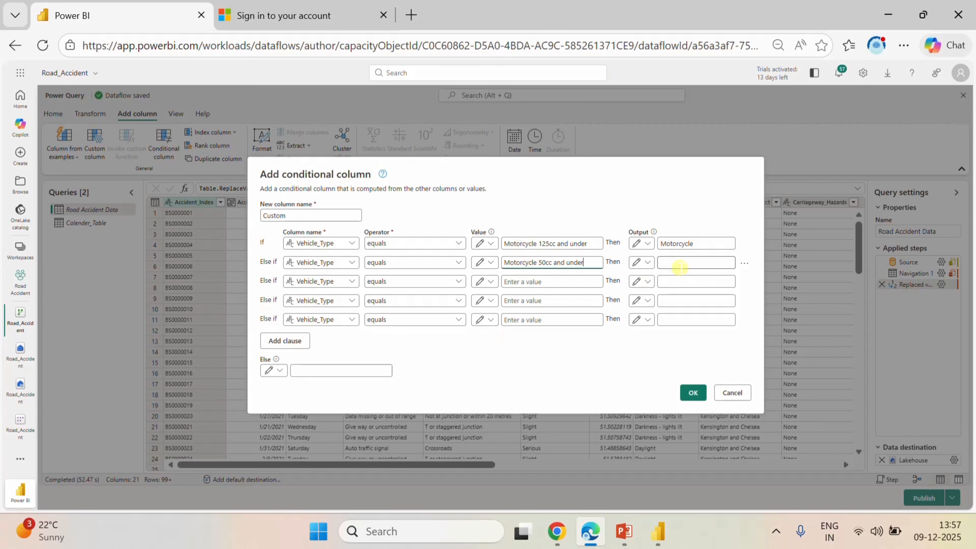
- Copy the output Motorcycle from the first clause into the outputs of the first three Else if clauses
left_click_drag(722, 243, 656, 243)
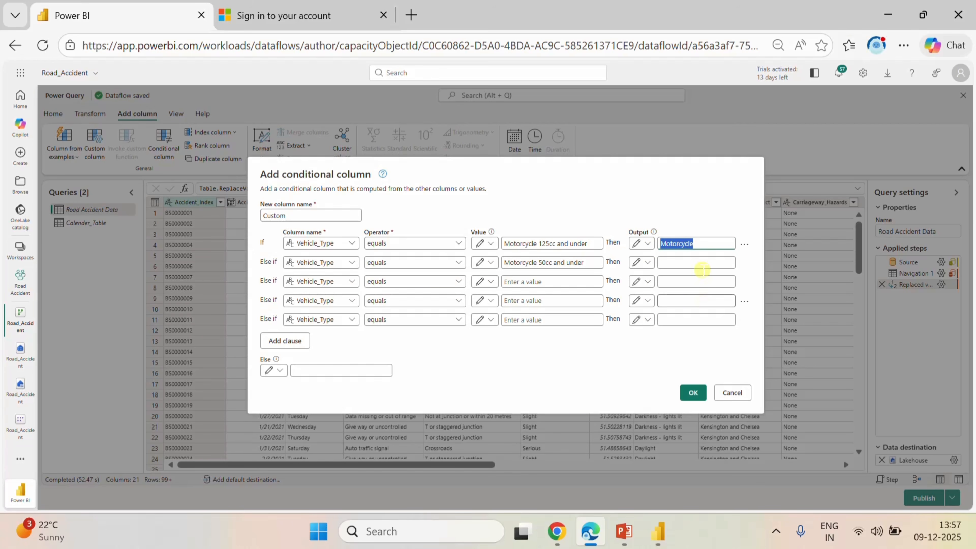
left_click(688, 263)
key("ctrl+v")
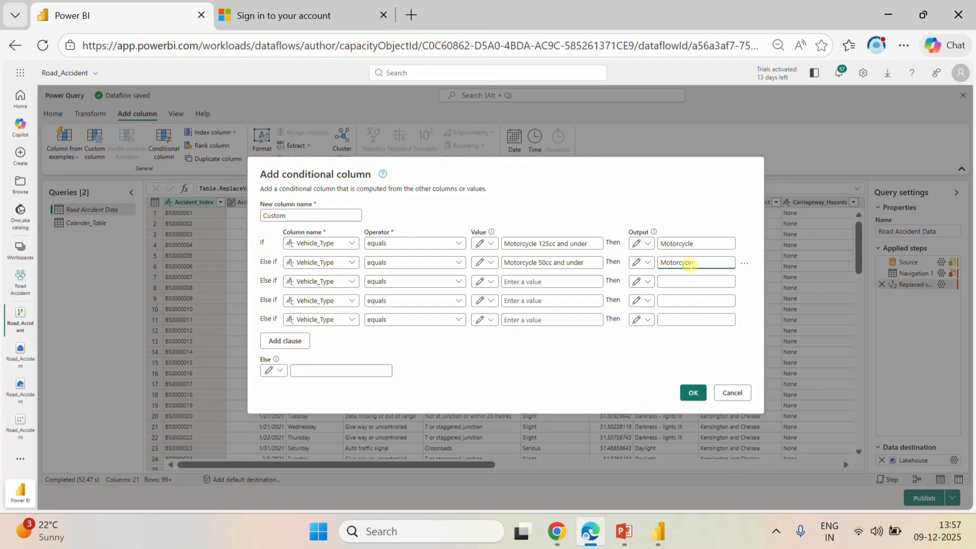
left_click(663, 284)
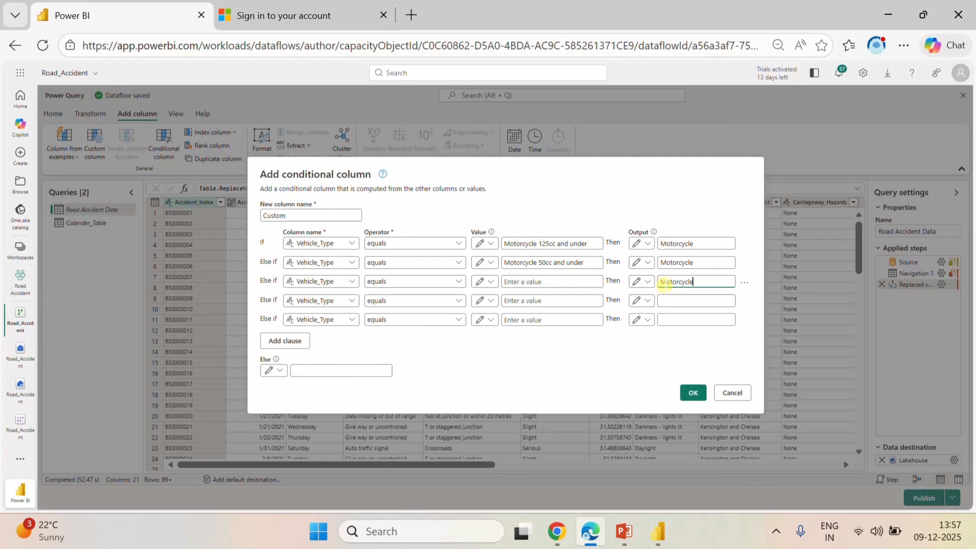
left_click(672, 302)
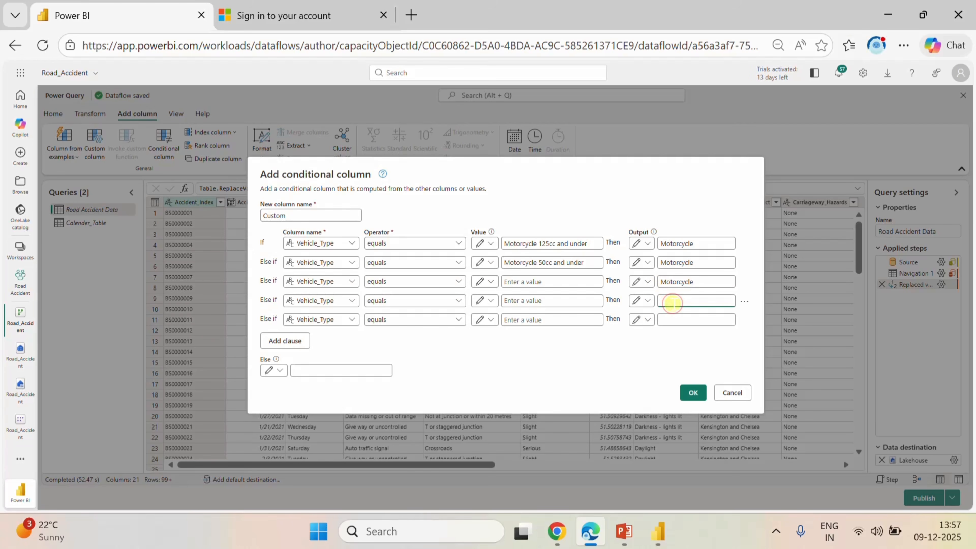
- Copy Motorcycle over 125cc and up to 500cc from the Power BI Desktop table into the value of the second Else if clause
left_click(585, 277)
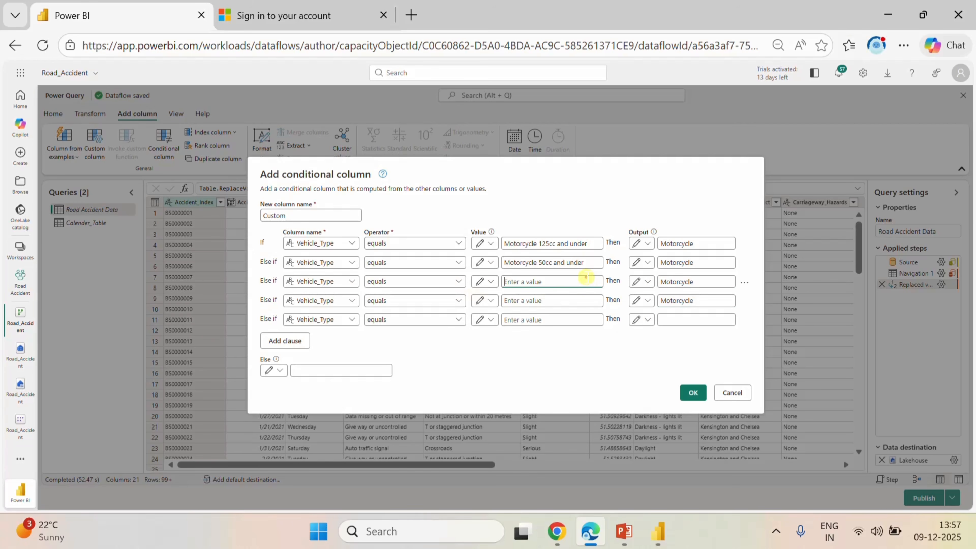
left_click(668, 539)
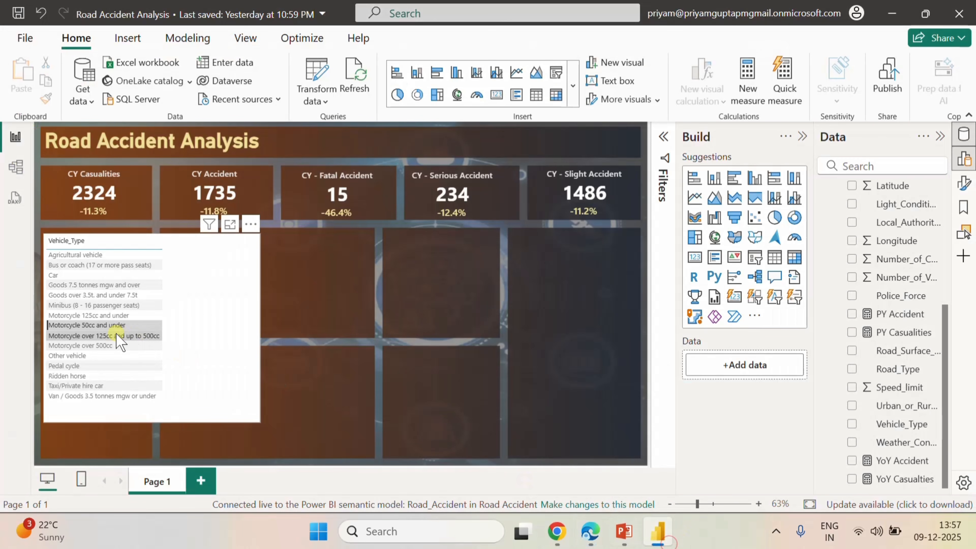
right_click(117, 340)
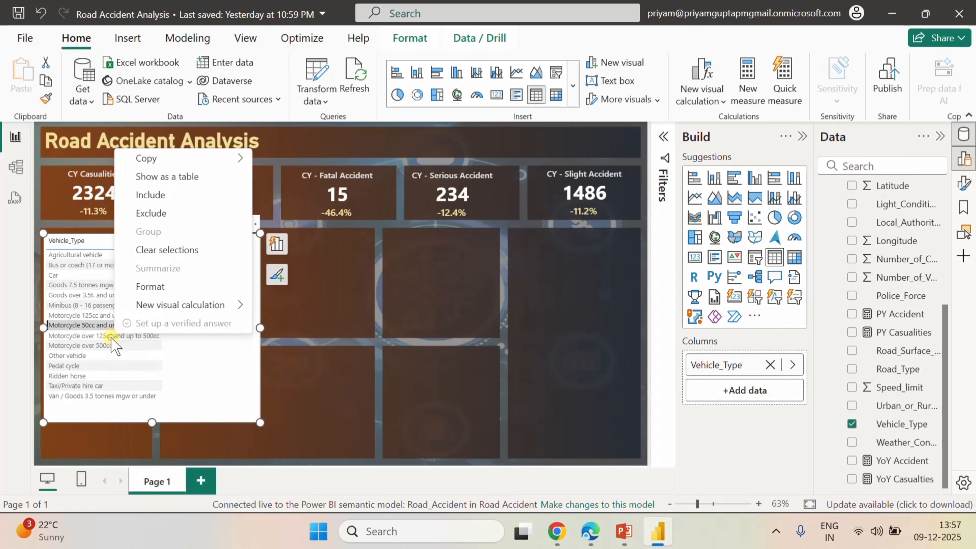
left_click(111, 337)
right_click(110, 337)
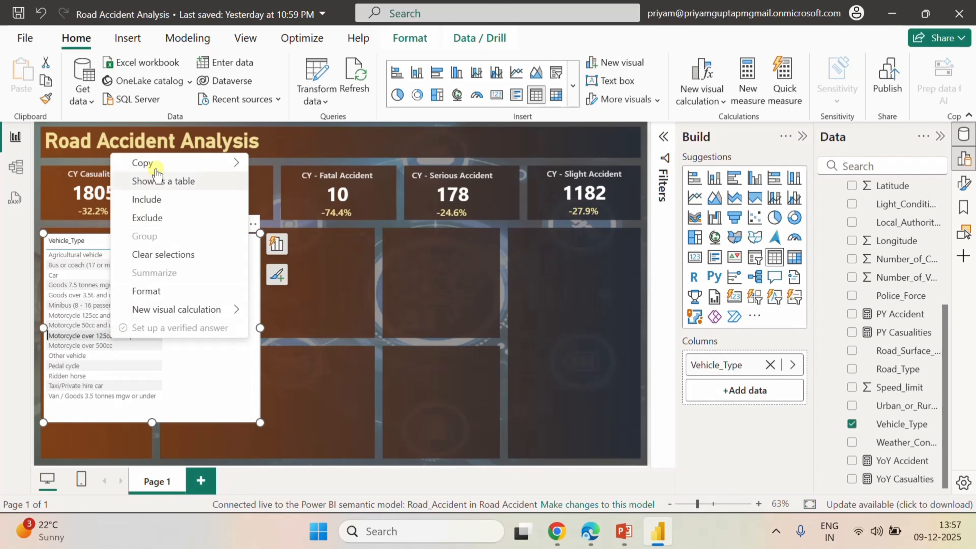
mouse_move(163, 162)
left_click(300, 165)
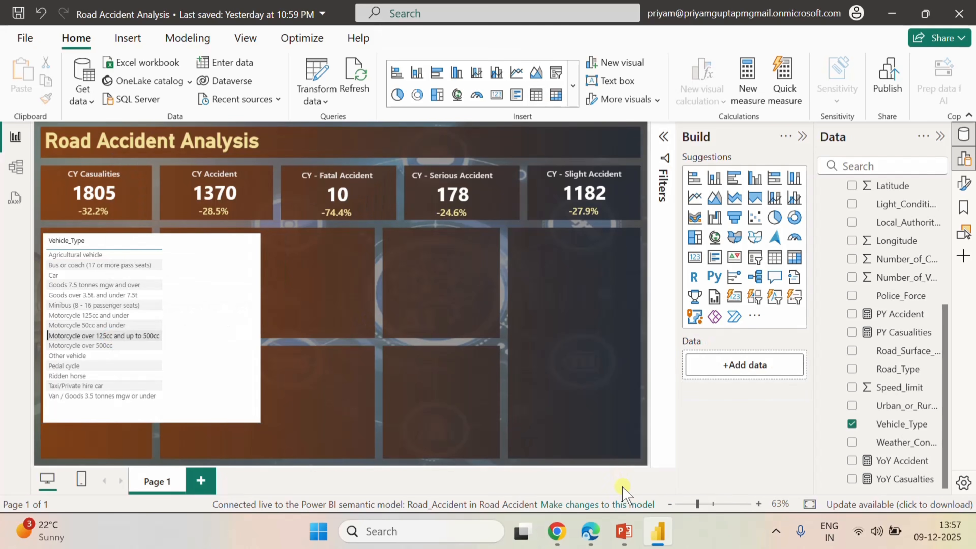
left_click(592, 529)
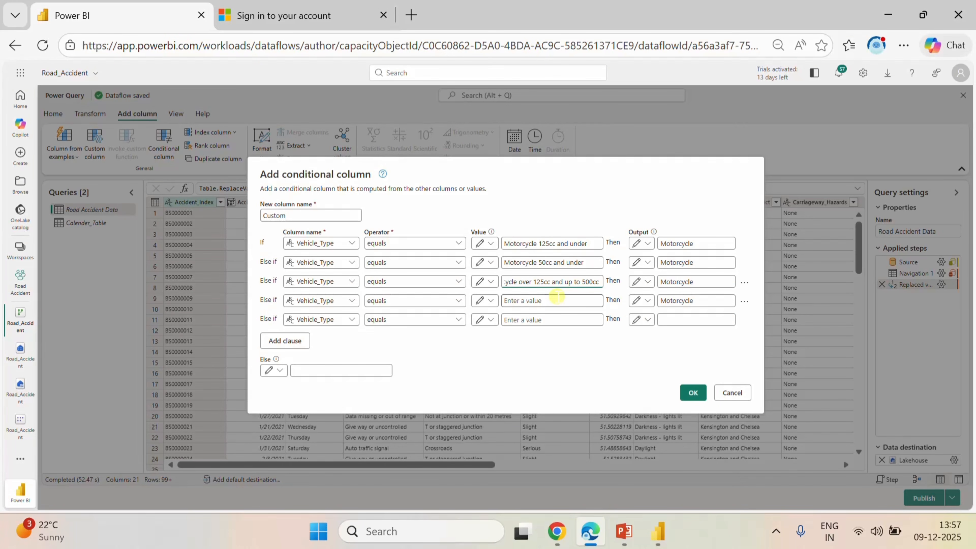
- Copy Motorcycle over 500cc from the Power BI Desktop table into the value of the third Else if clause
left_click(655, 530)
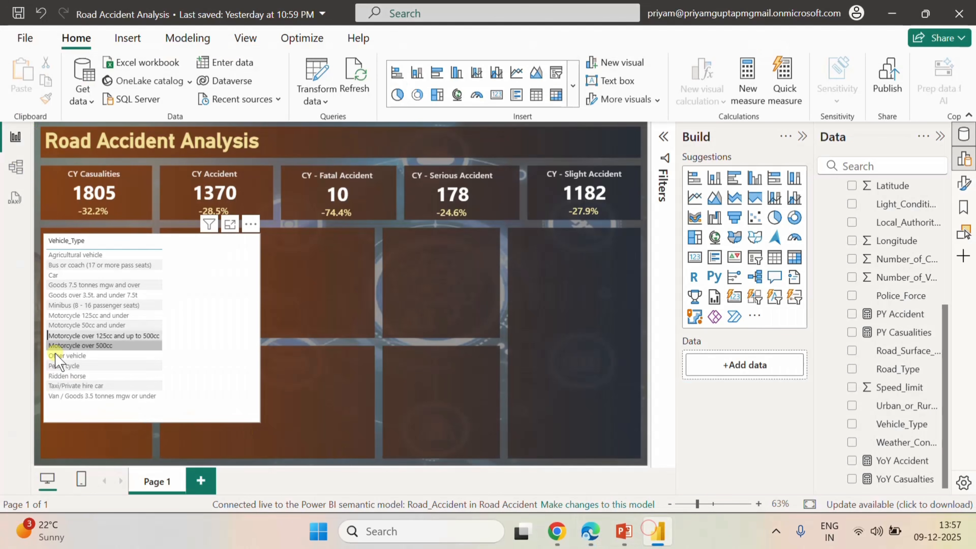
left_click(66, 348)
right_click(64, 346)
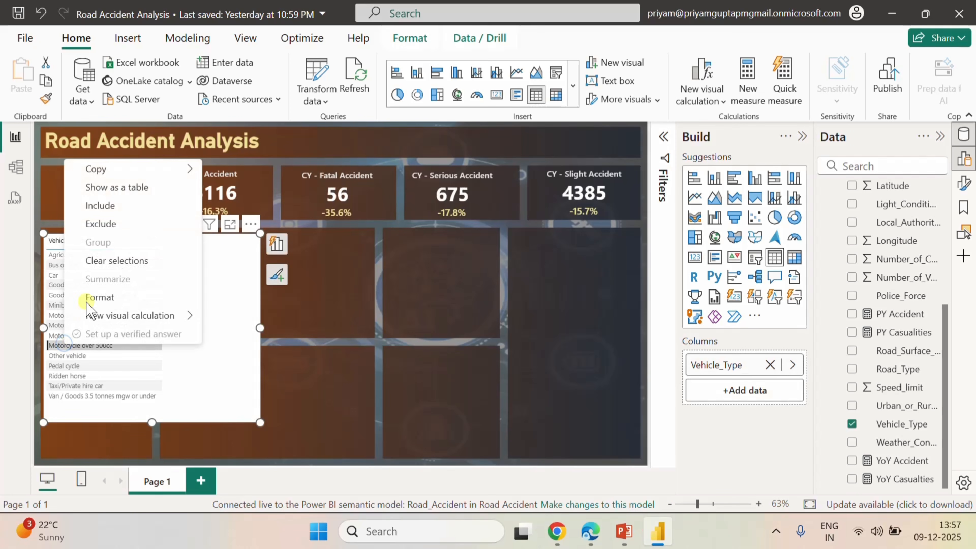
mouse_move(113, 171)
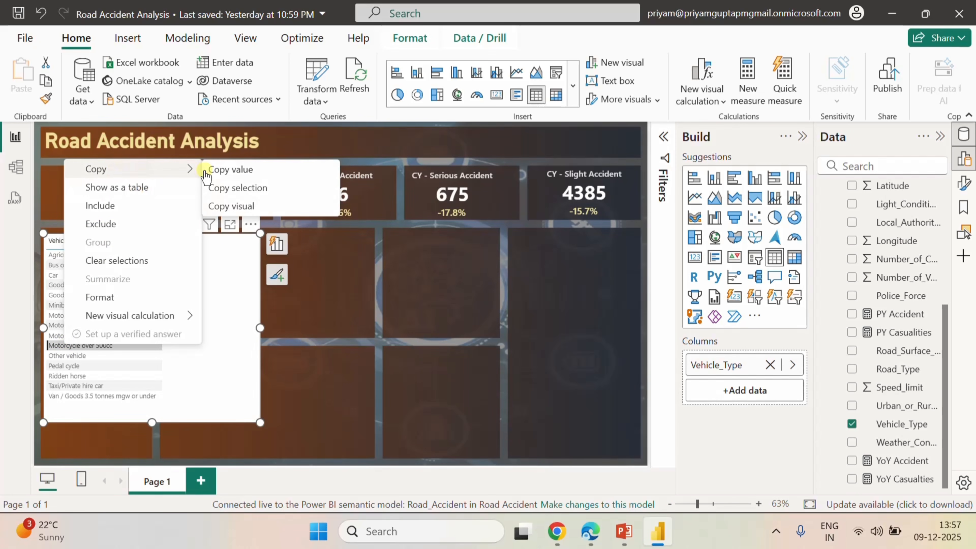
left_click(279, 173)
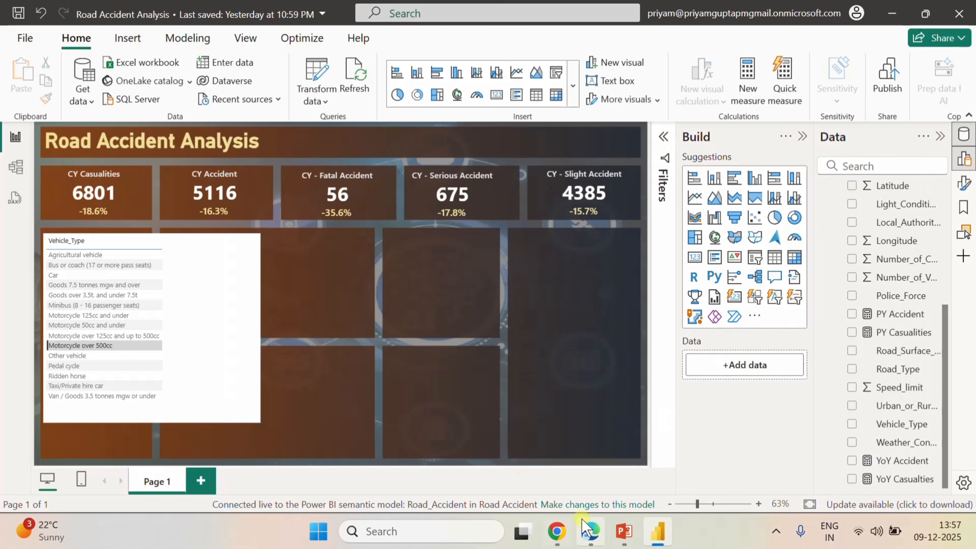
left_click(581, 518)
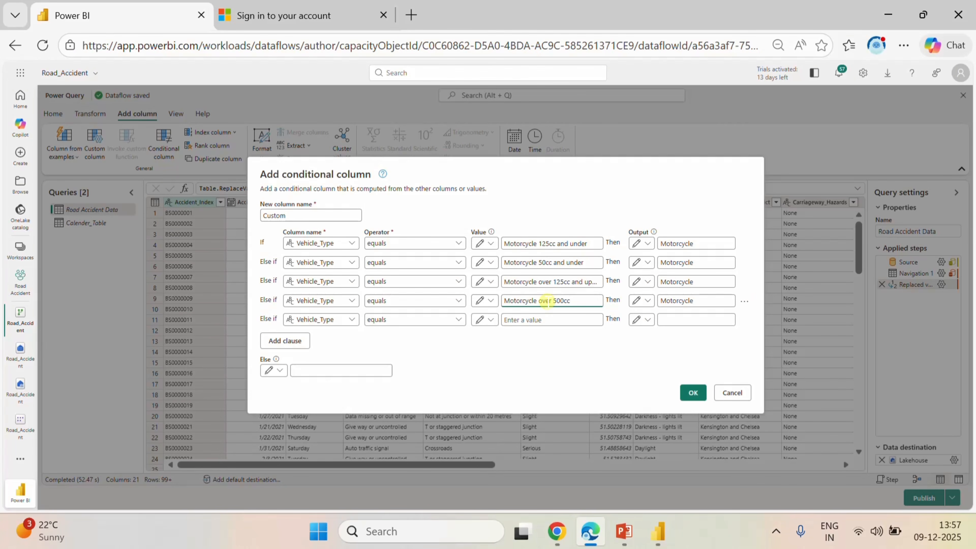
- Switch to Power BI Desktop, copy the Pedal cycle value from the vehicle type table, and make the table slightly taller
left_click(658, 531)
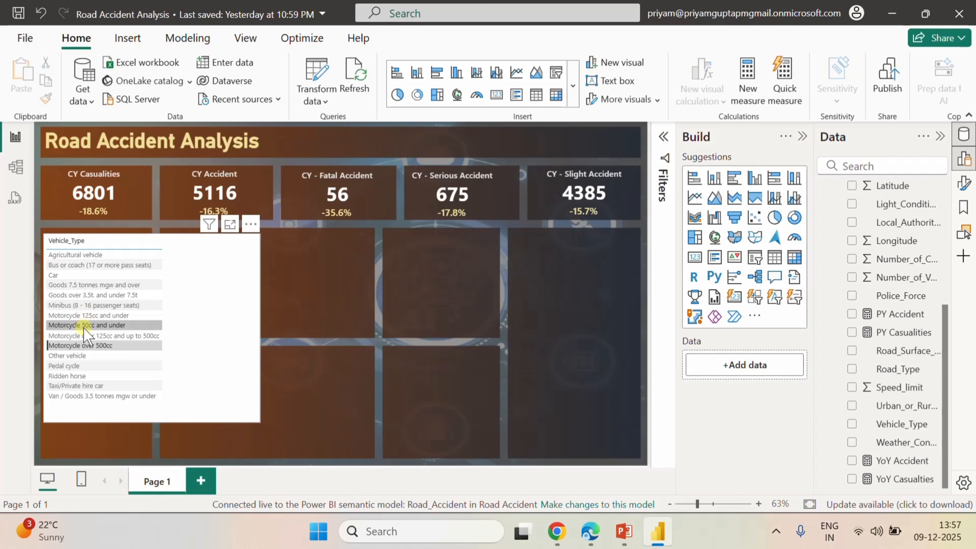
left_click(77, 370)
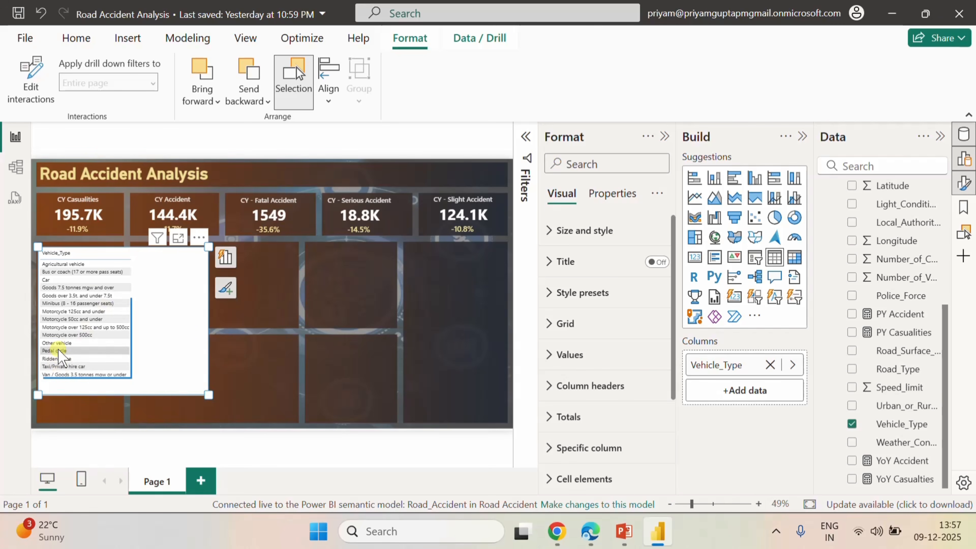
left_click(59, 351)
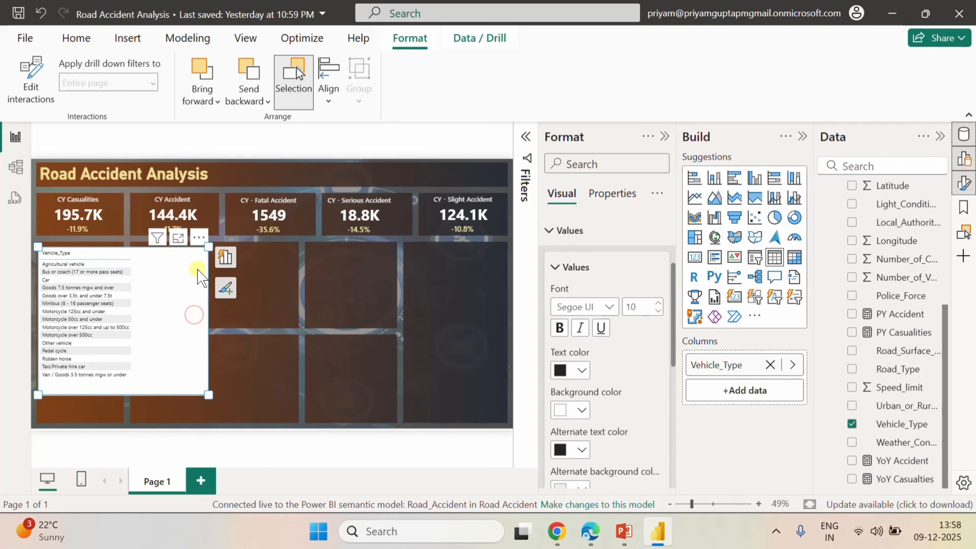
right_click(54, 349)
left_click(286, 392)
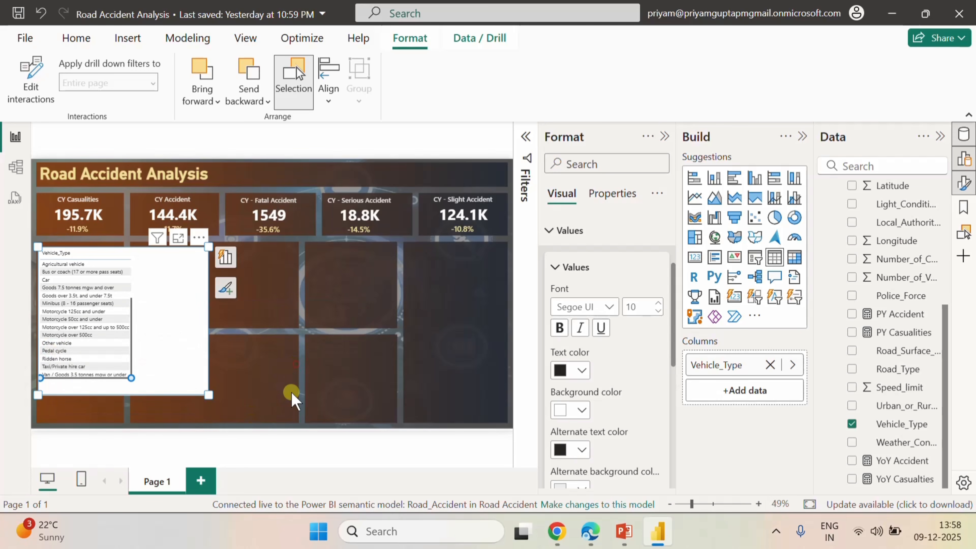
left_click(272, 406)
left_click(171, 307)
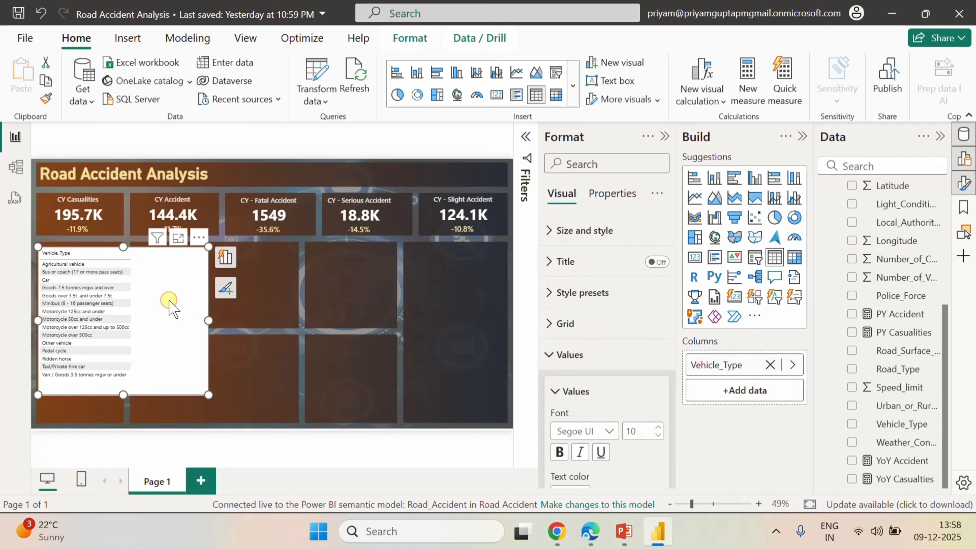
right_click(64, 353)
mouse_move(191, 207)
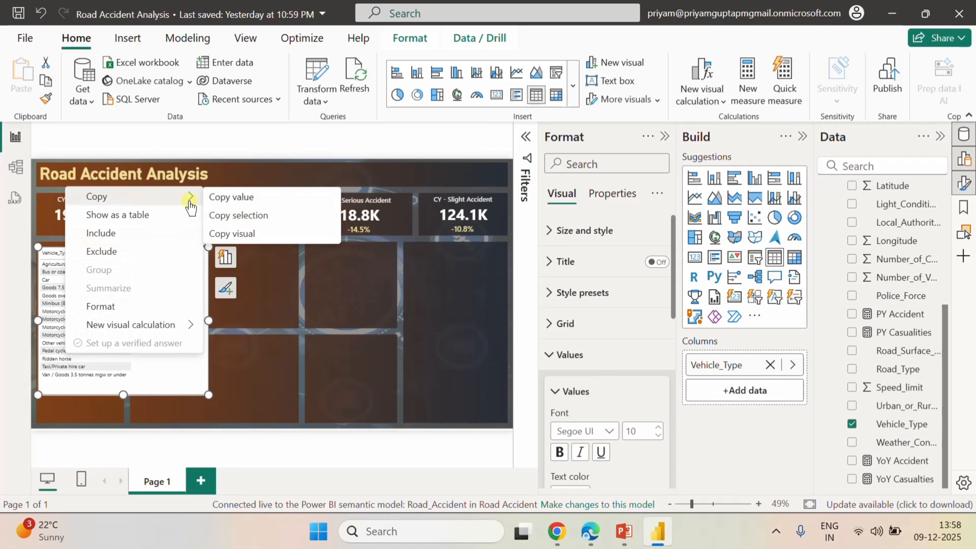
left_click(246, 233)
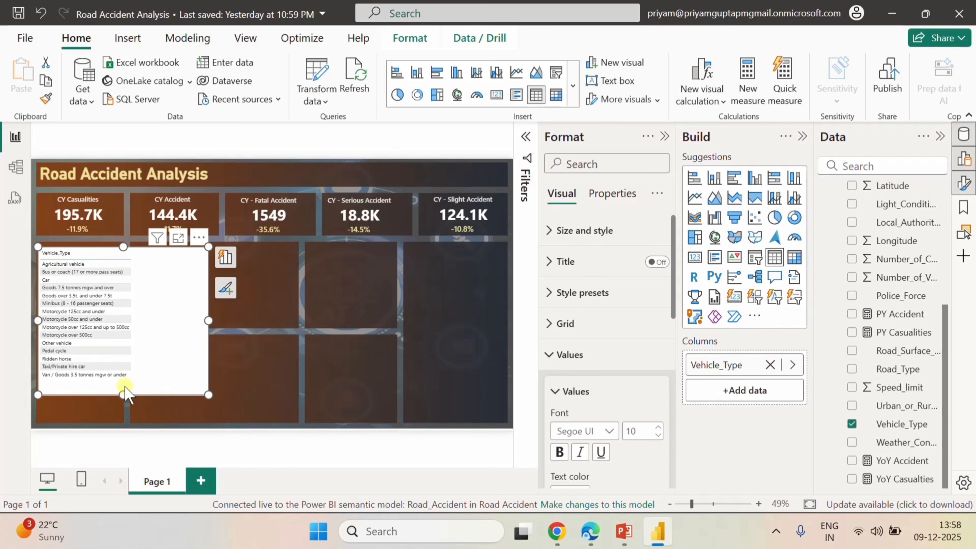
left_click_drag(118, 402, 118, 414)
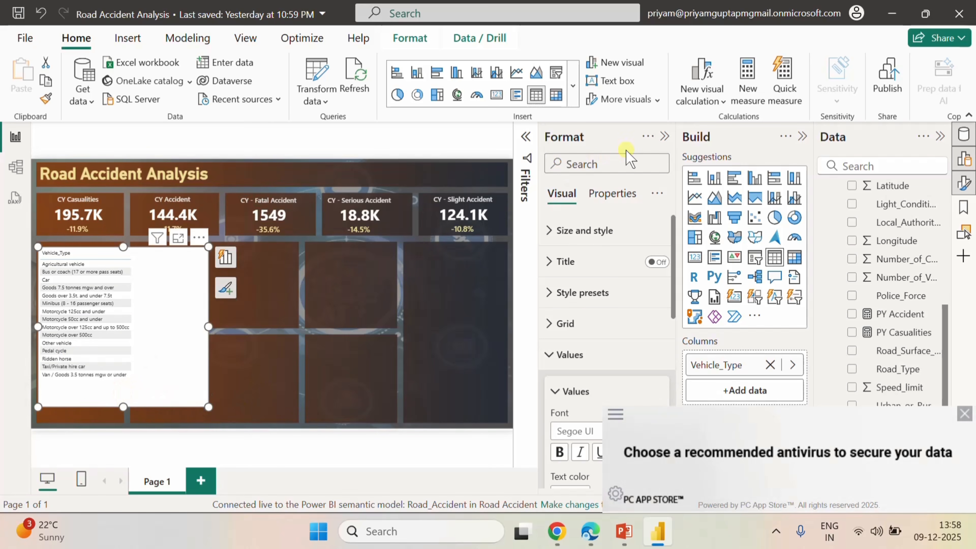
left_click(665, 137)
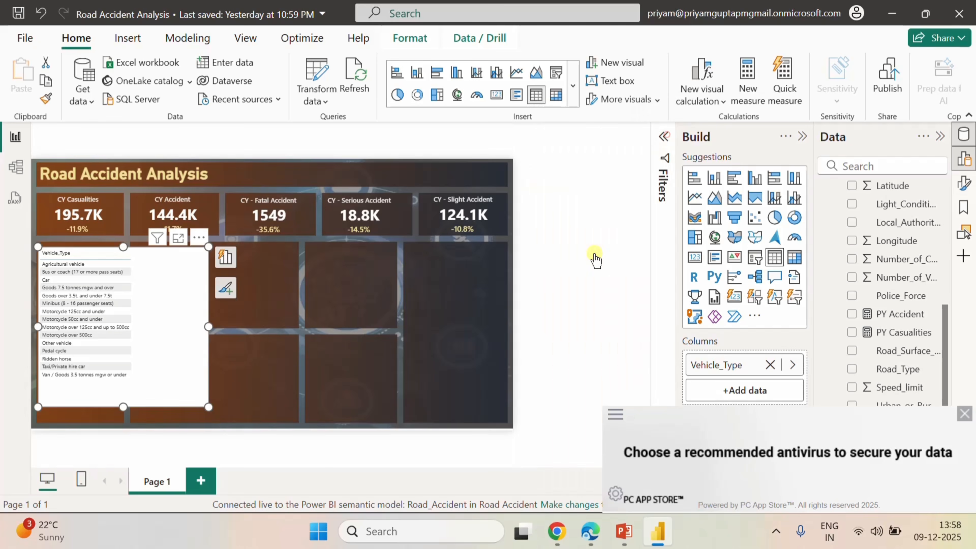
- Back in Power Query, fill the fourth Else if clause with the value Pedal cycle and the output Motorcycle
left_click(596, 539)
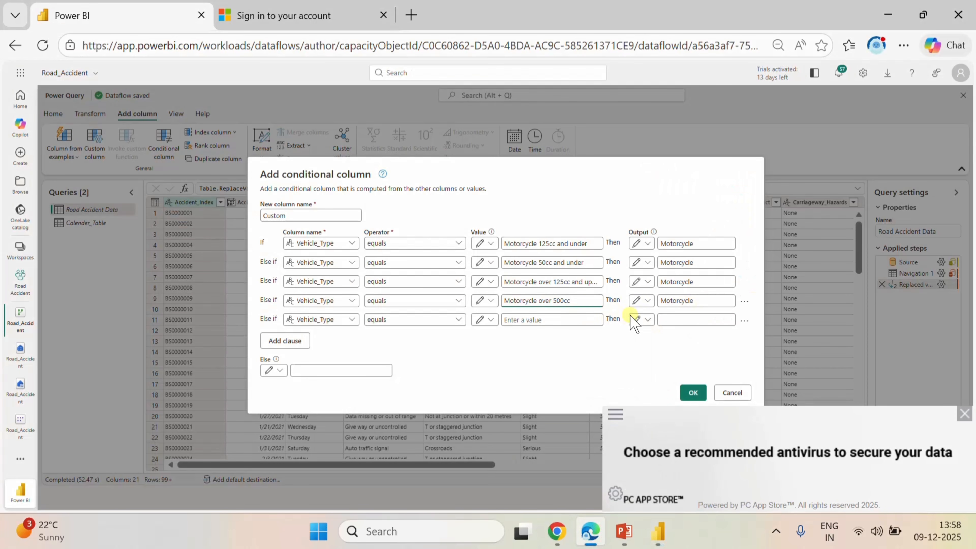
left_click(529, 319)
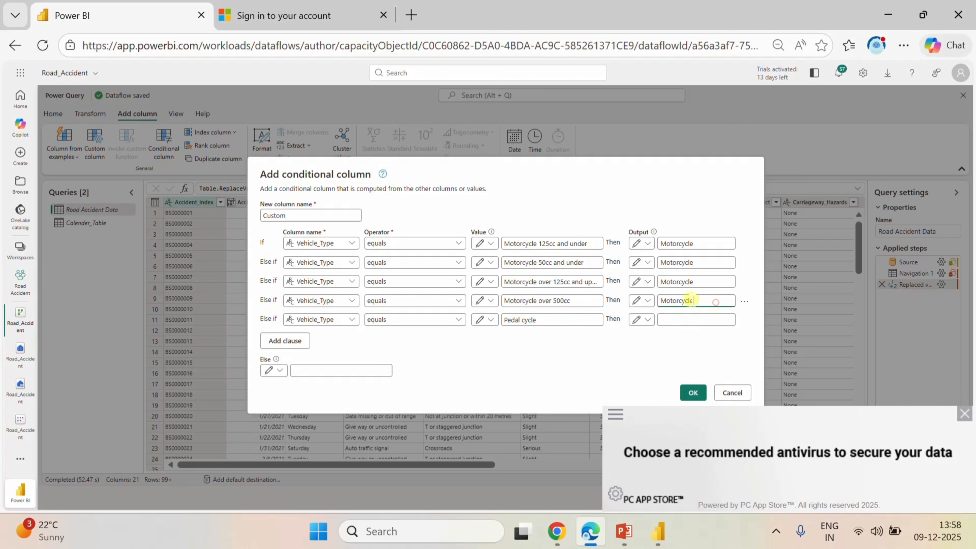
left_click_drag(716, 301, 657, 303)
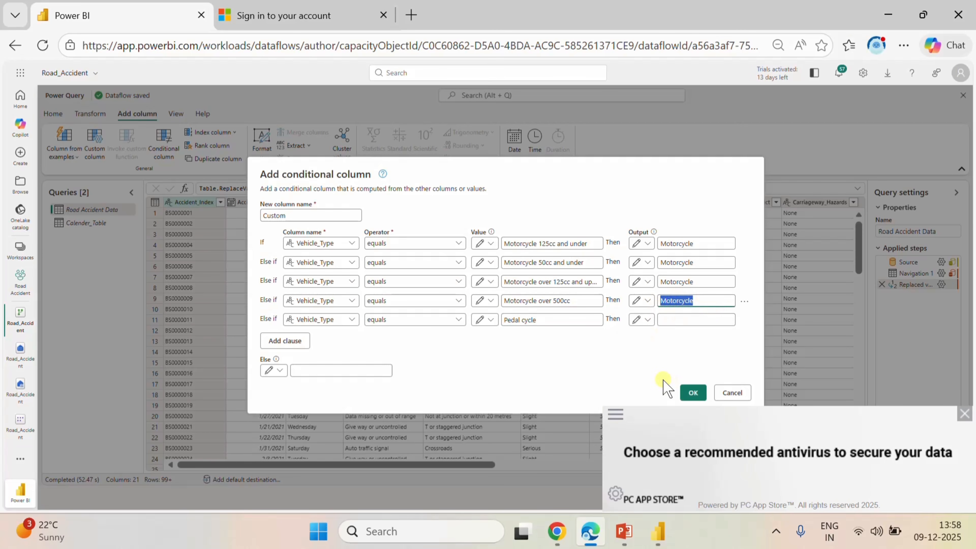
left_click(670, 319)
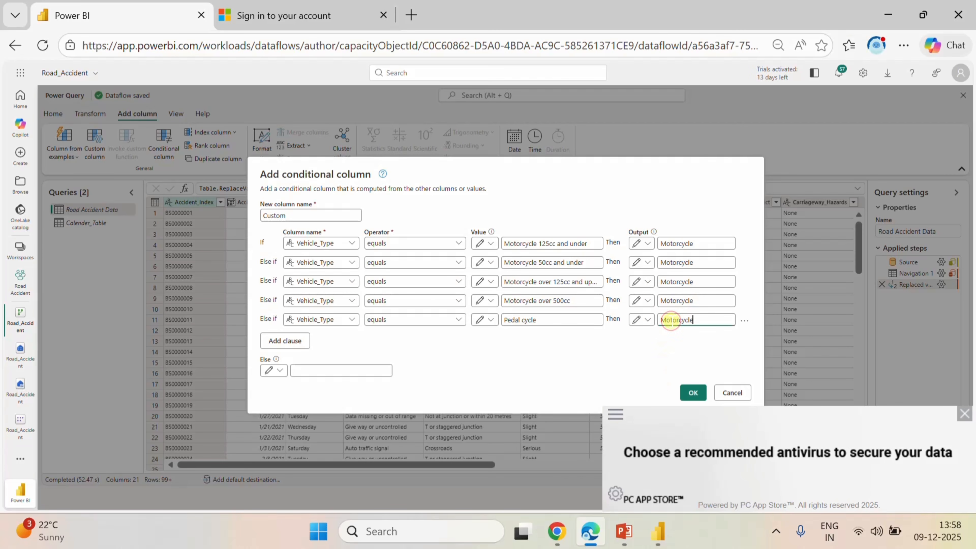
- Add three more Else if clauses to the conditional column and dismiss the antivirus advertisement
left_click(294, 339)
left_click(292, 348)
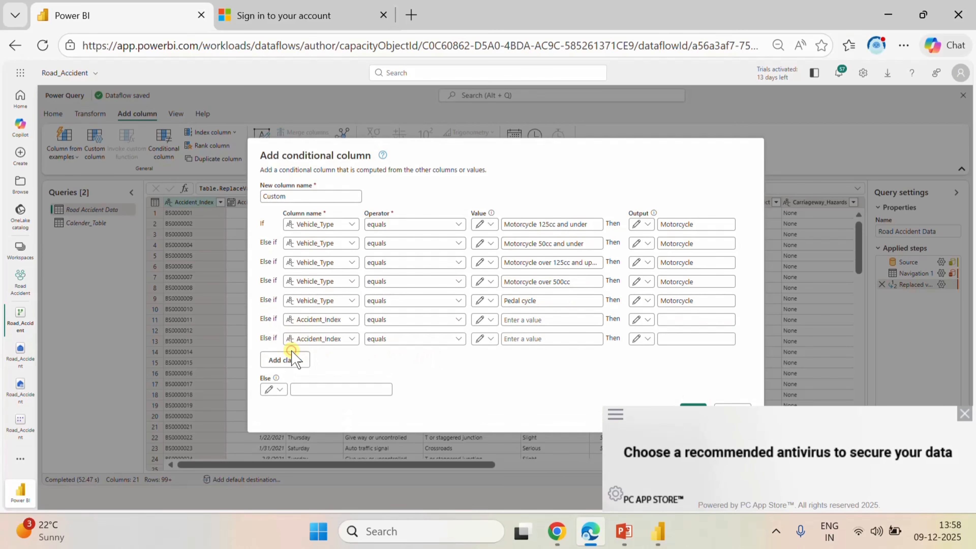
left_click(292, 357)
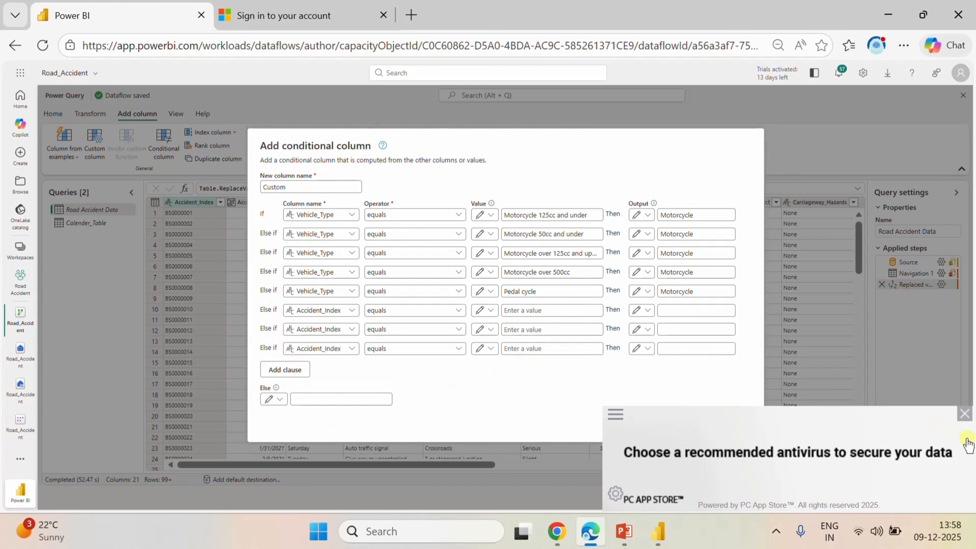
left_click(964, 413)
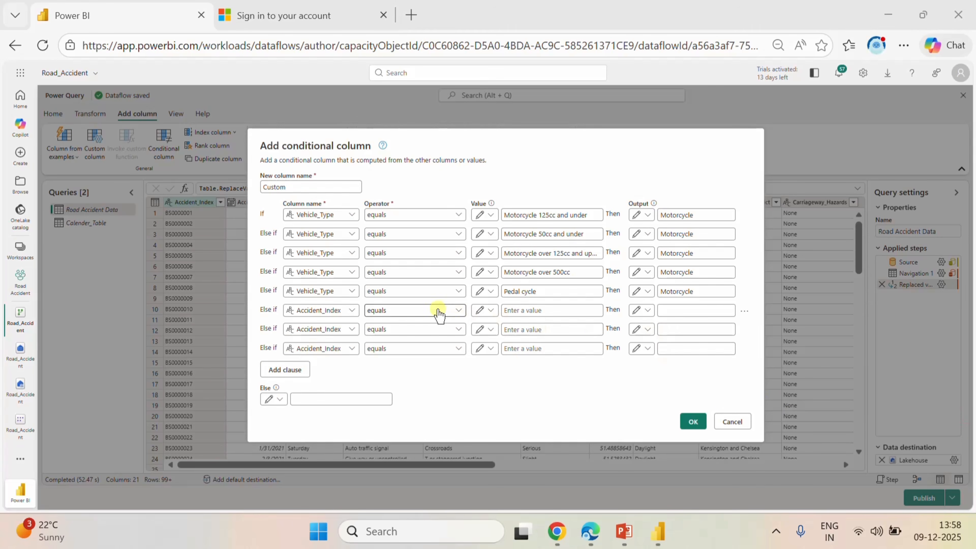
- Copy Bus or coach (17 or more pass seats) from the Power BI Desktop table into Power Query's fifth Else if clause, with output Bus
left_click(653, 530)
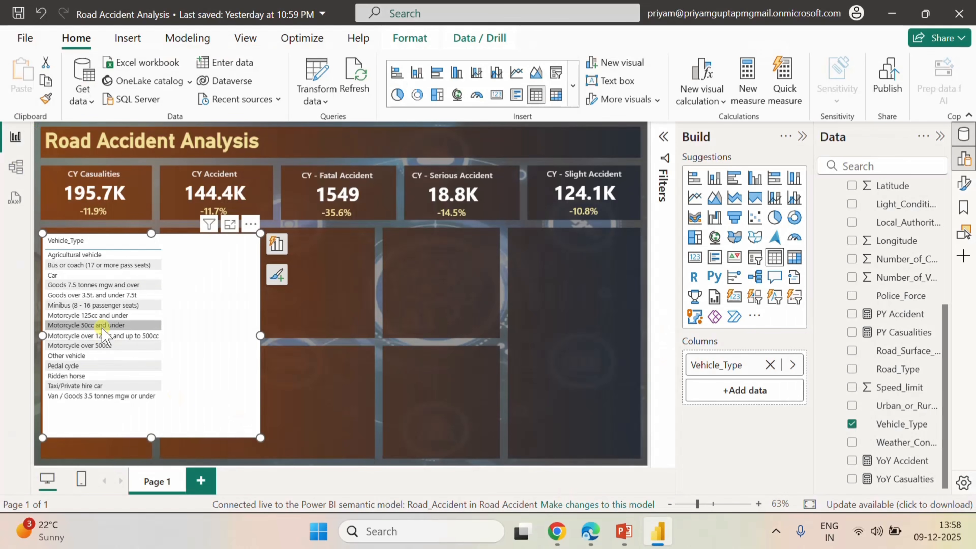
left_click(77, 266)
right_click(77, 267)
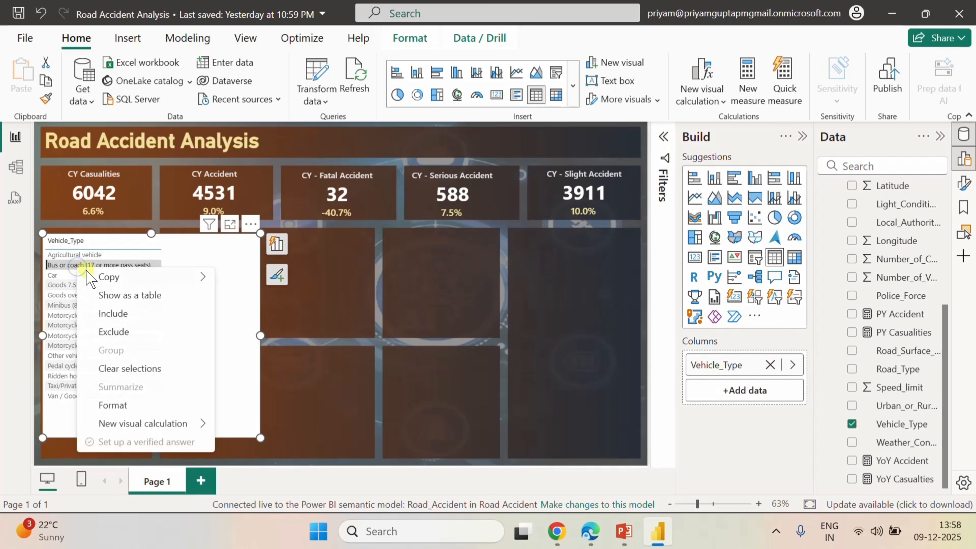
mouse_move(142, 276)
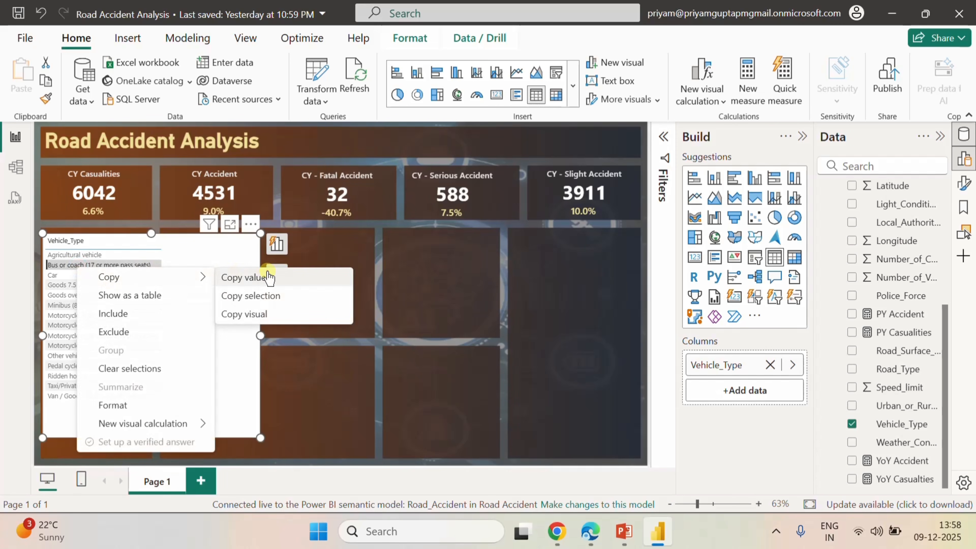
left_click(256, 277)
left_click(590, 530)
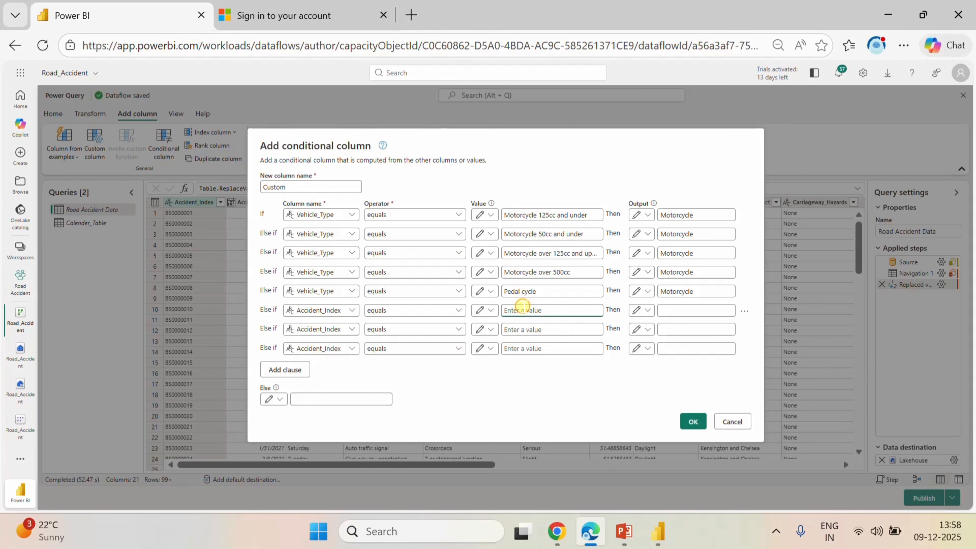
key("ctrl+v")
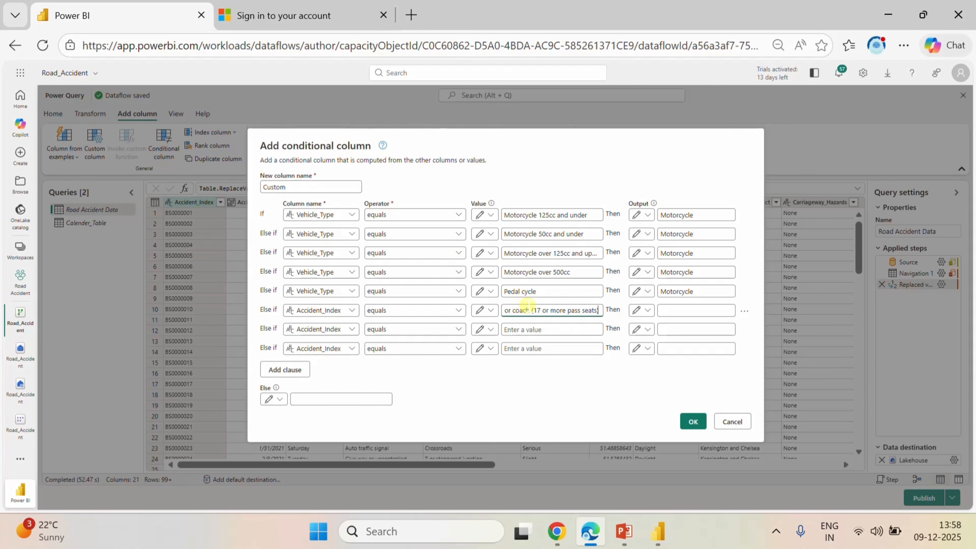
left_click(672, 309)
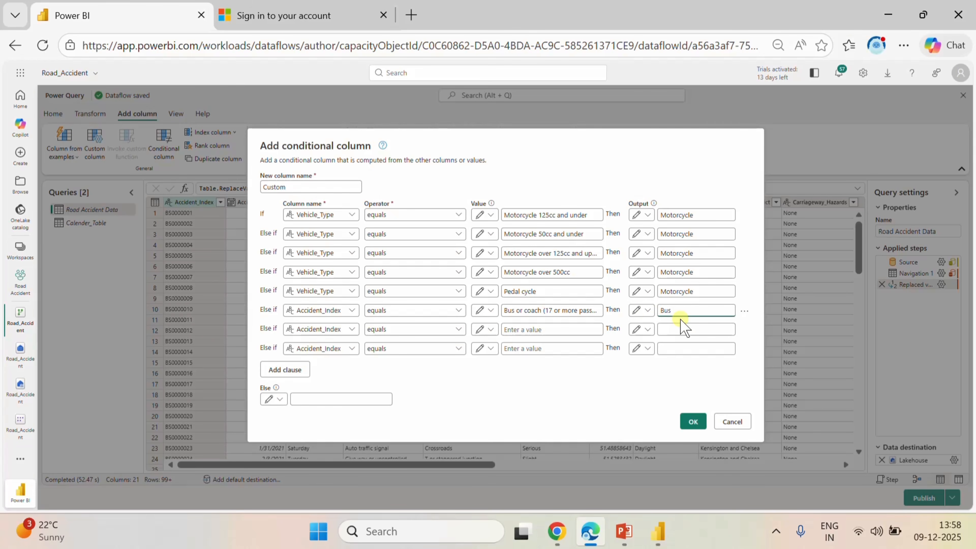
- Set the column of the fifth, sixth and seventh Else if clauses to Vehicle_Type
left_click(352, 310)
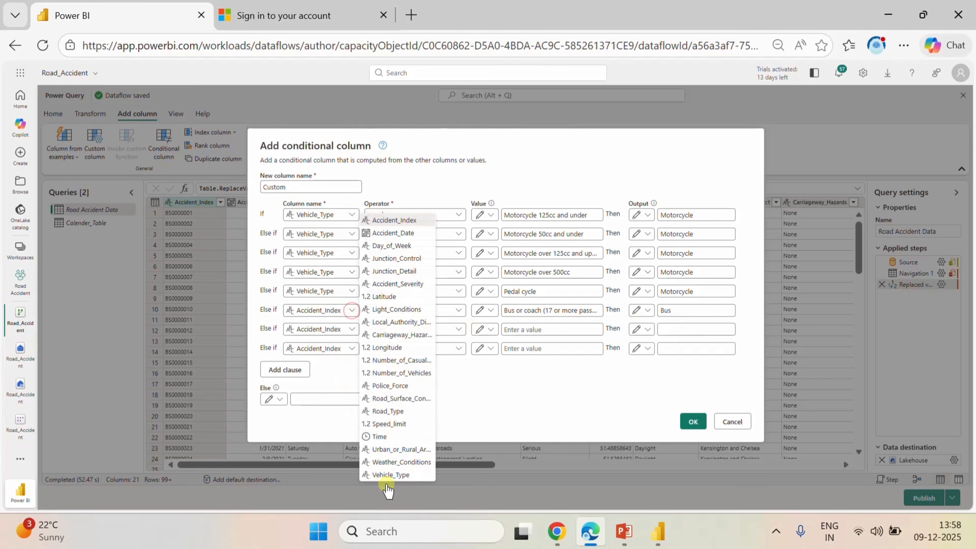
left_click(391, 474)
left_click(349, 329)
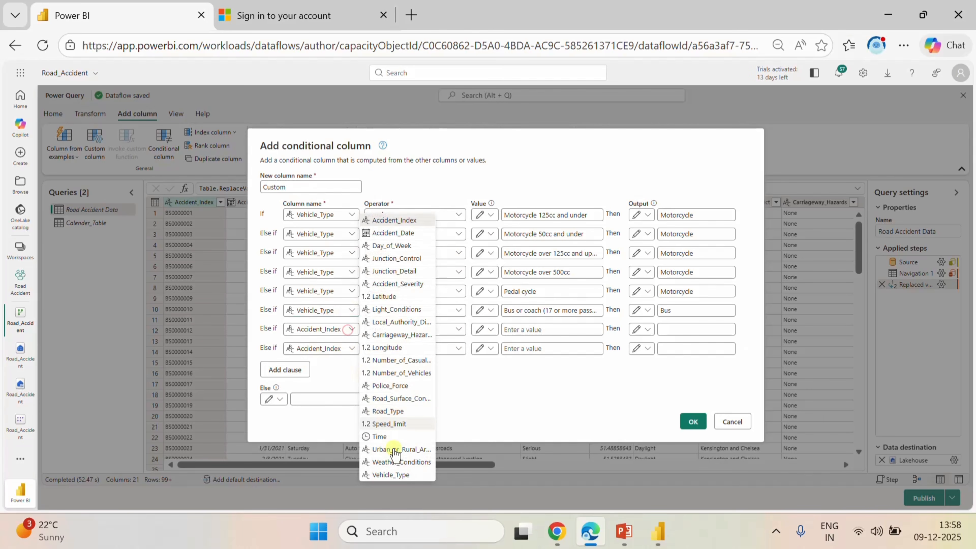
left_click(399, 475)
left_click(350, 348)
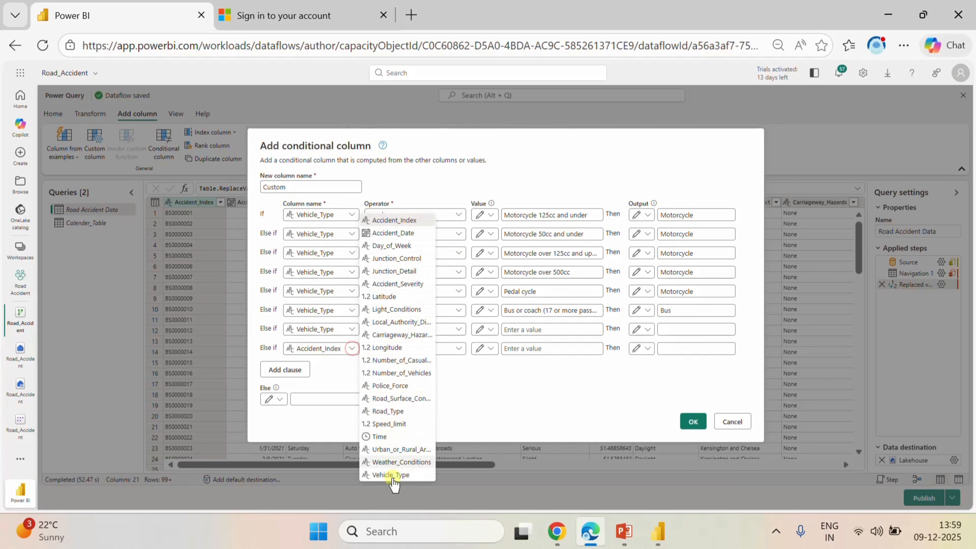
left_click(392, 477)
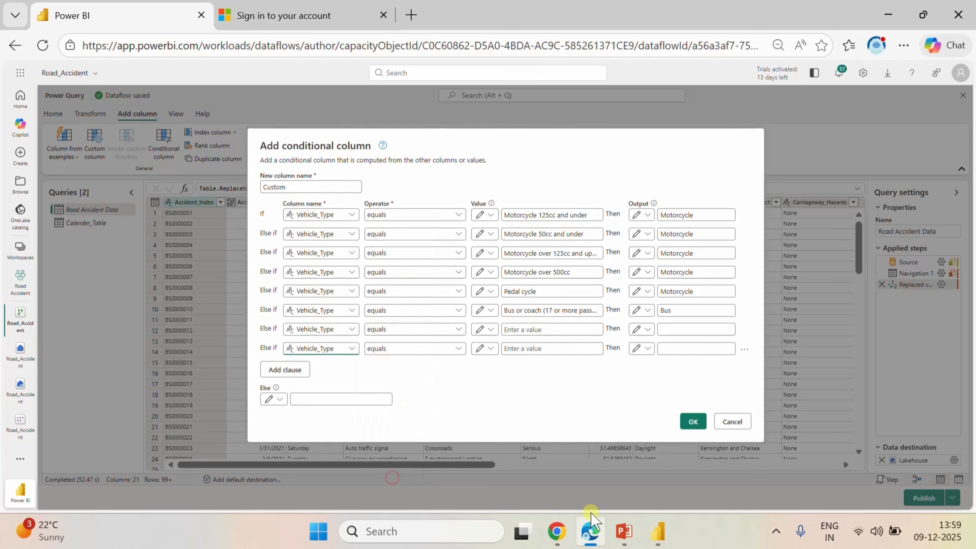
- Copy Minibus (8 - 16 passenger seats) from the Power BI Desktop table into Power Query's sixth Else if clause, with output Bus
left_click(658, 532)
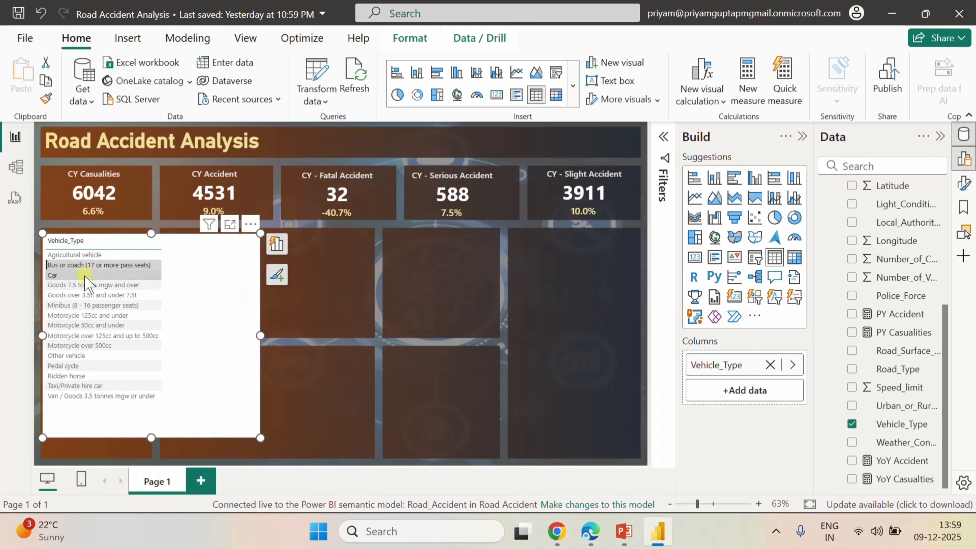
left_click(83, 307)
right_click(83, 310)
mouse_move(115, 316)
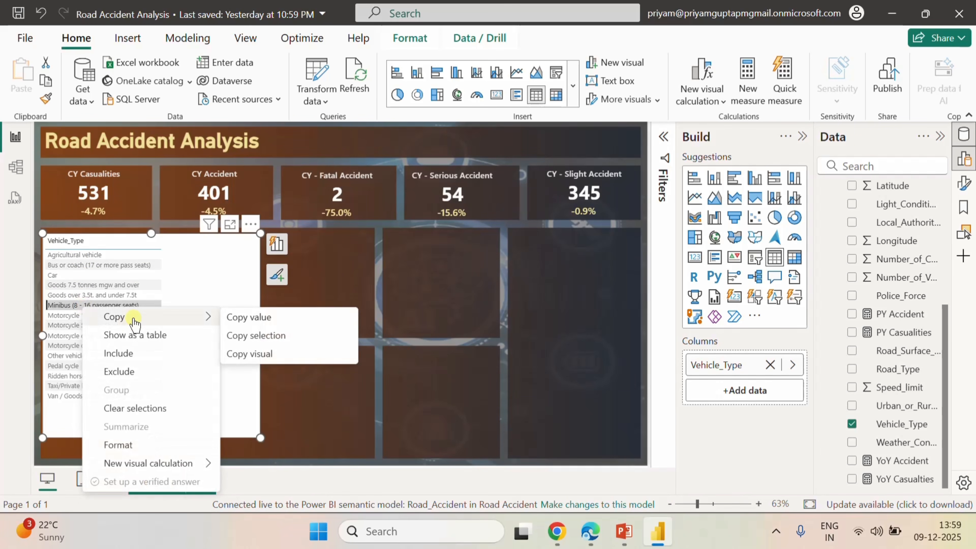
left_click(235, 317)
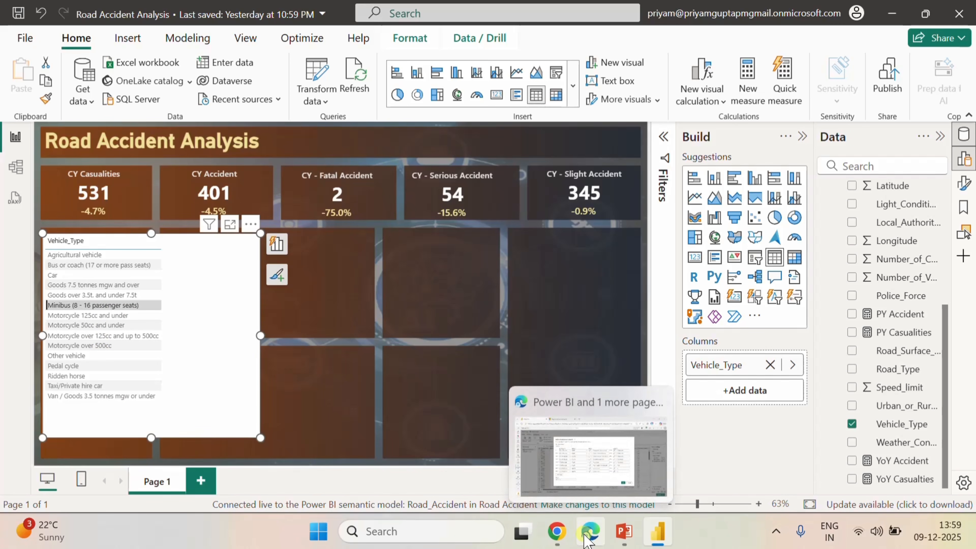
left_click(591, 535)
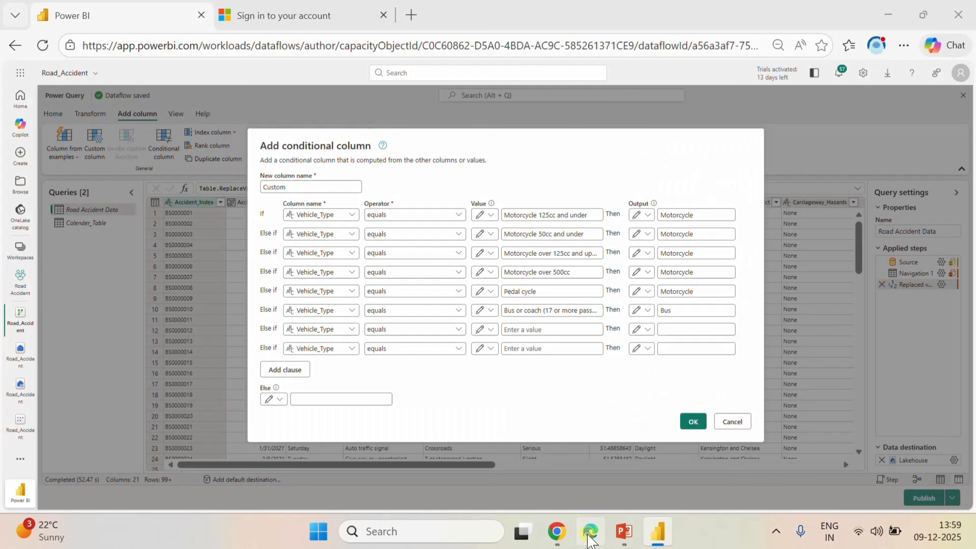
left_click(550, 329)
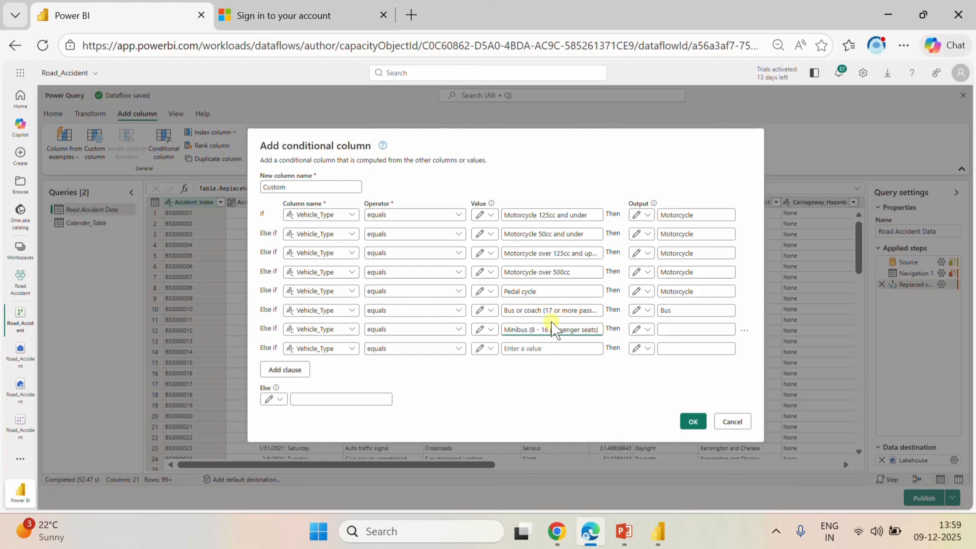
left_click(685, 327)
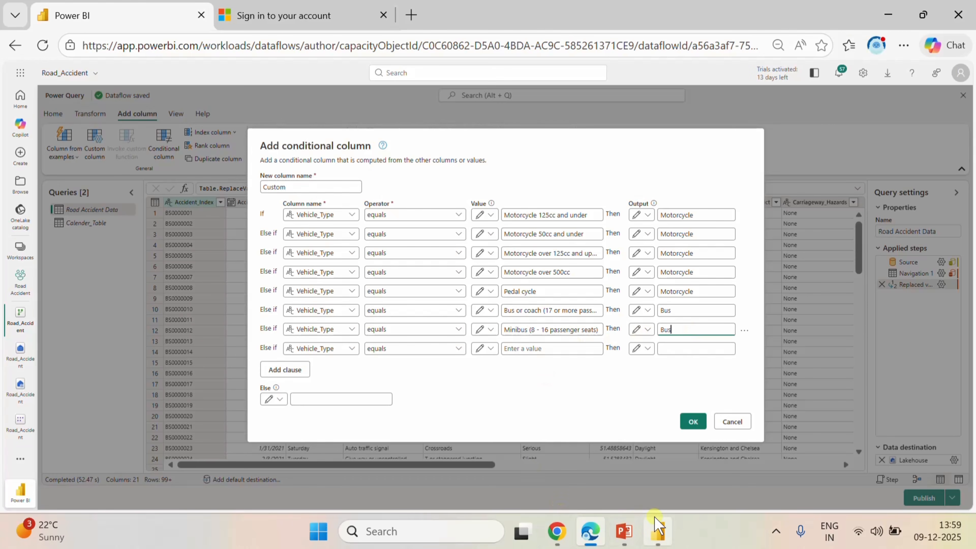
- Copy Car from the Power BI Desktop table into Power Query's seventh Else if clause and set its output to Car
left_click(658, 531)
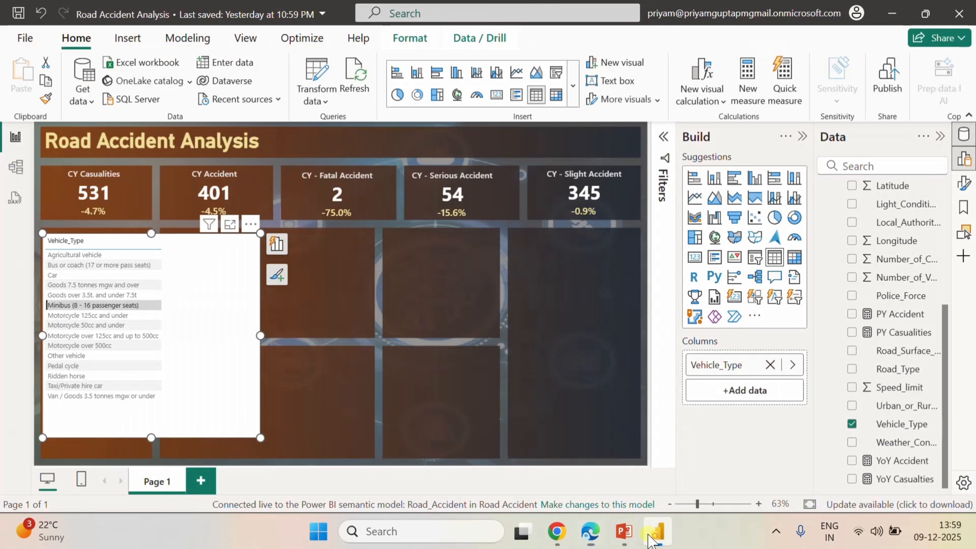
left_click(106, 304)
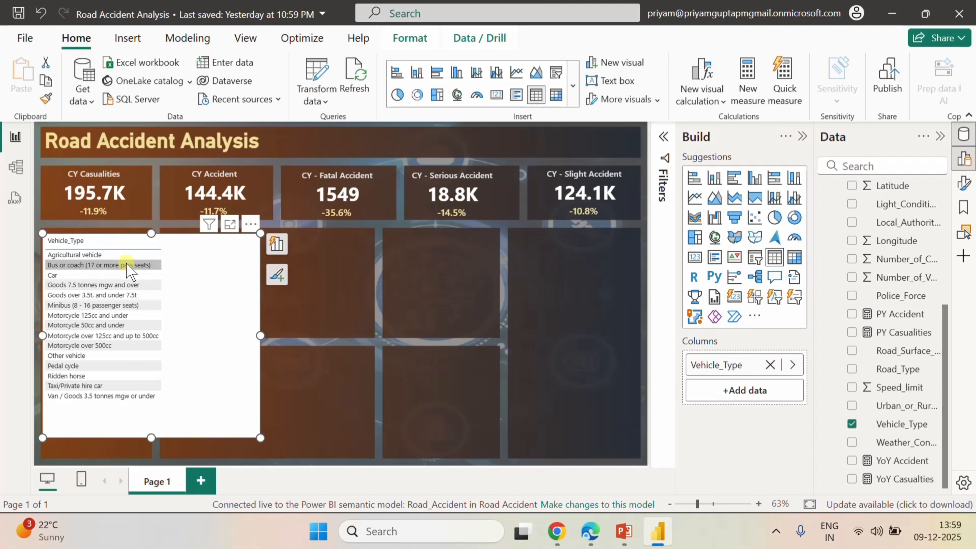
left_click(63, 276)
right_click(63, 278)
mouse_move(88, 285)
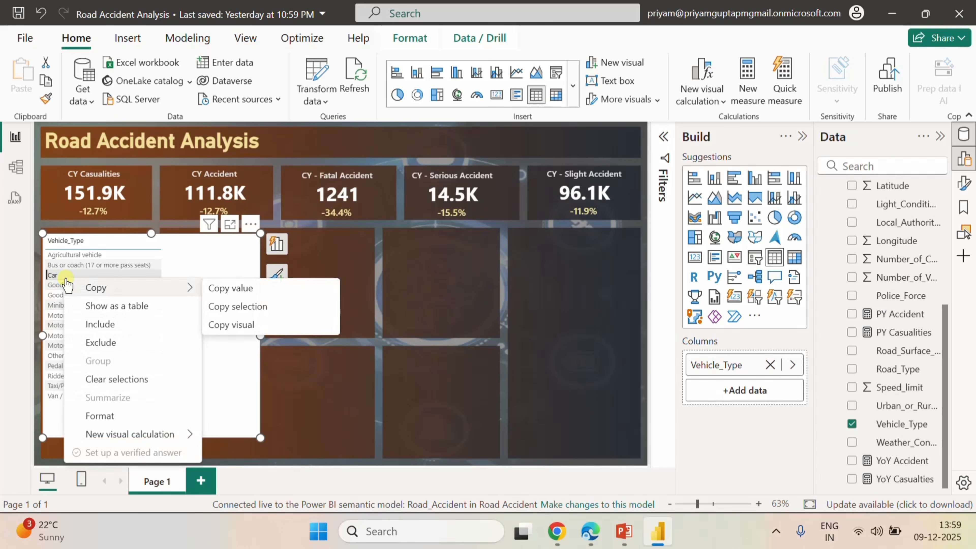
left_click(250, 284)
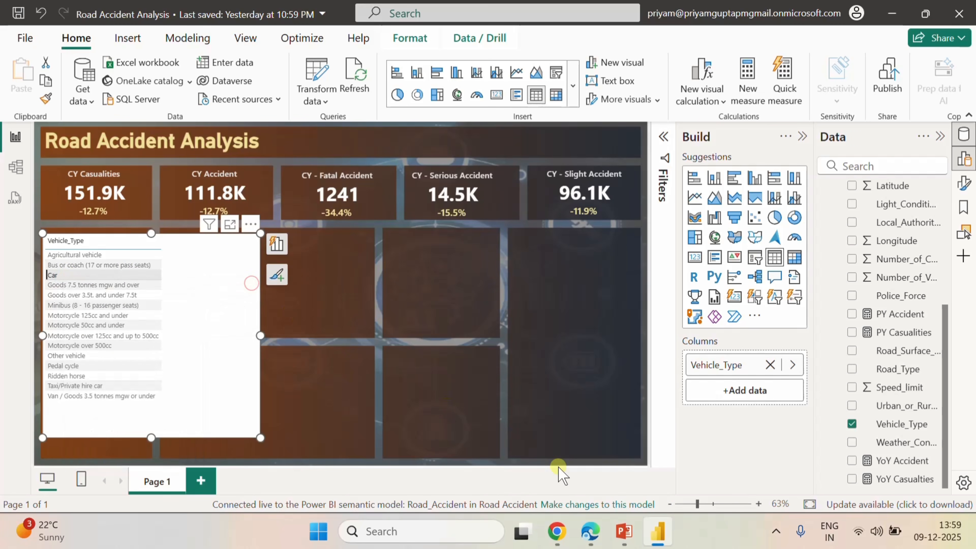
left_click(591, 531)
left_click(536, 348)
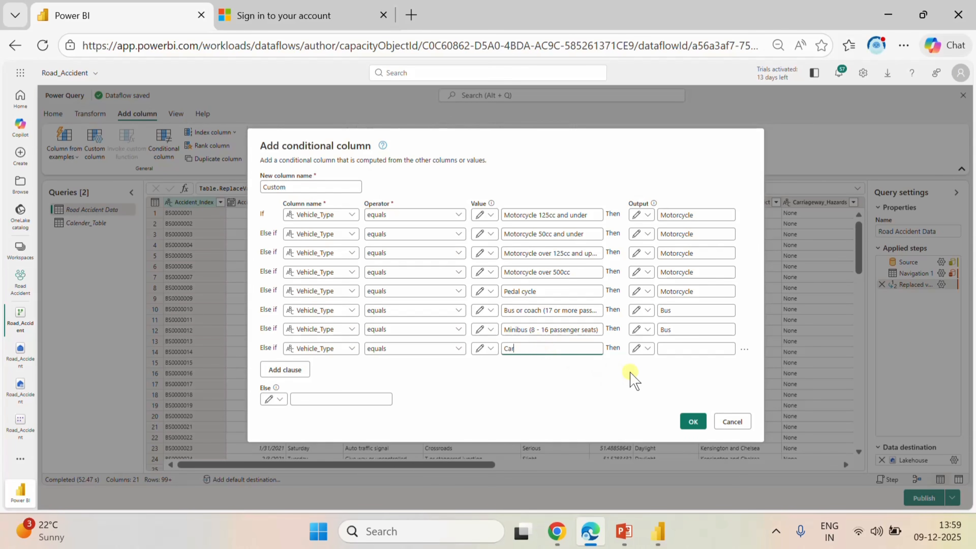
left_click(661, 539)
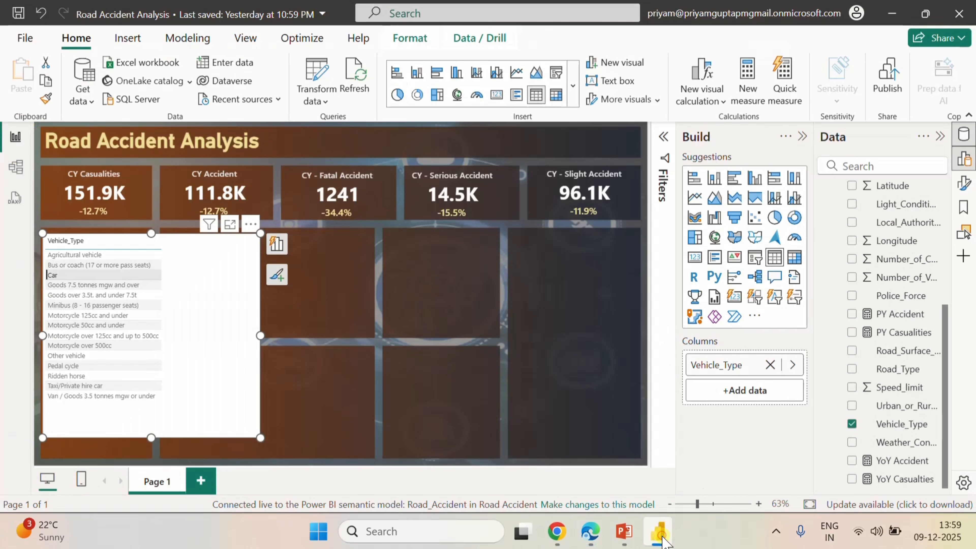
left_click(591, 530)
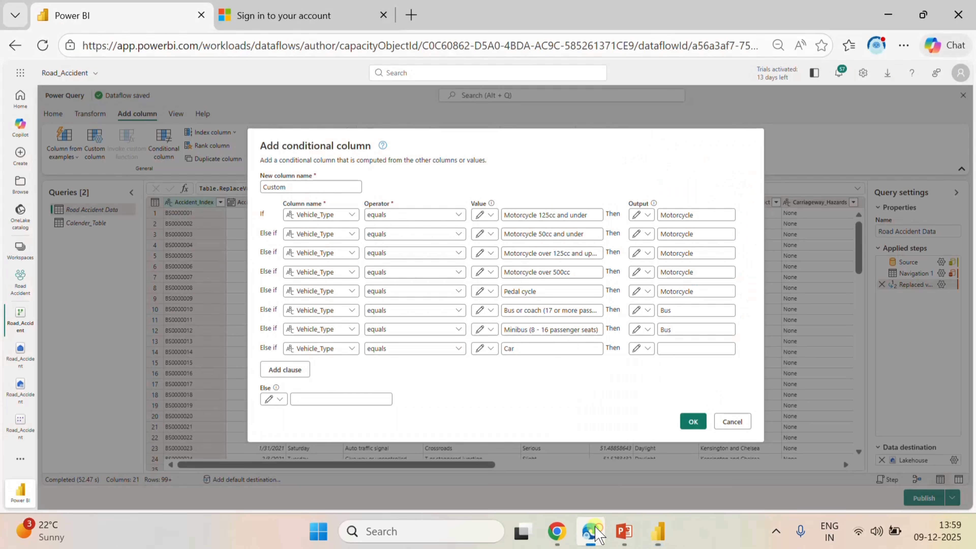
left_click(680, 348)
- Add three more Else if clauses to the conditional column
left_click(285, 369)
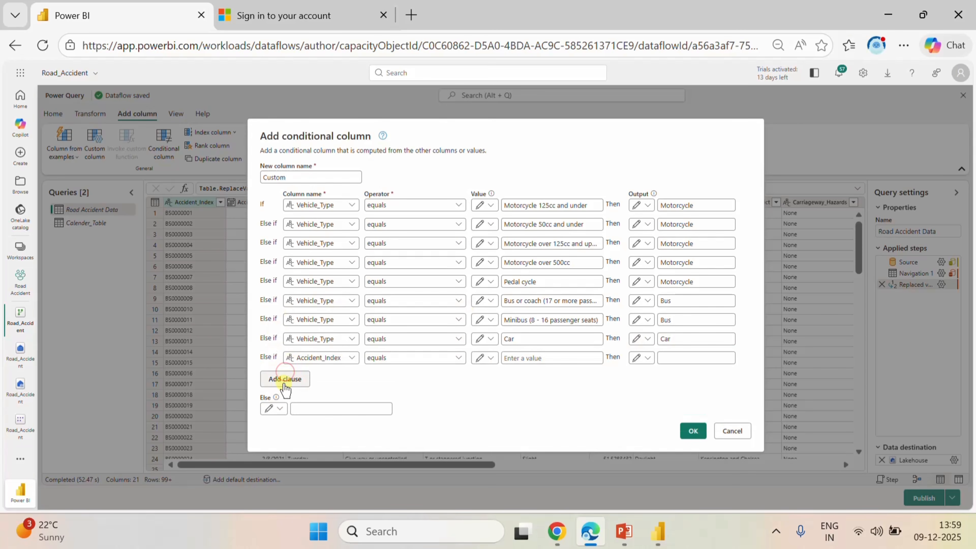
left_click(284, 382)
left_click(287, 388)
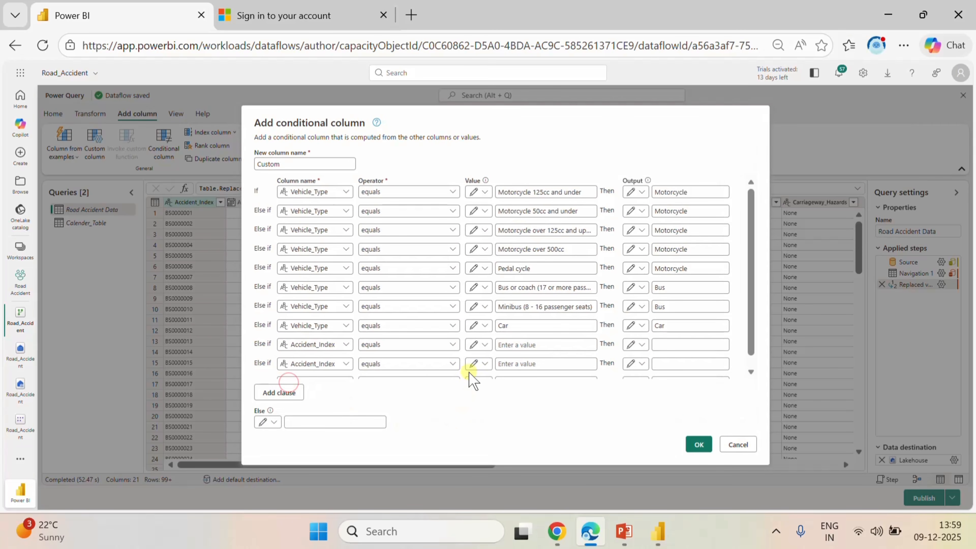
scroll(478, 279, "down", 1)
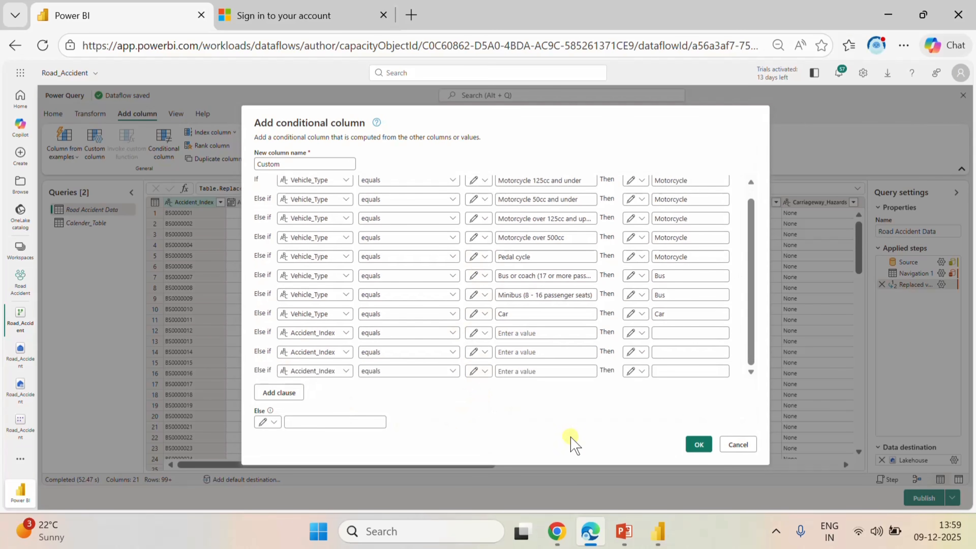
- Copy Taxi/Private hire car from the Power BI Desktop table into Power Query's eighth Else if clause, with output Car
left_click(669, 535)
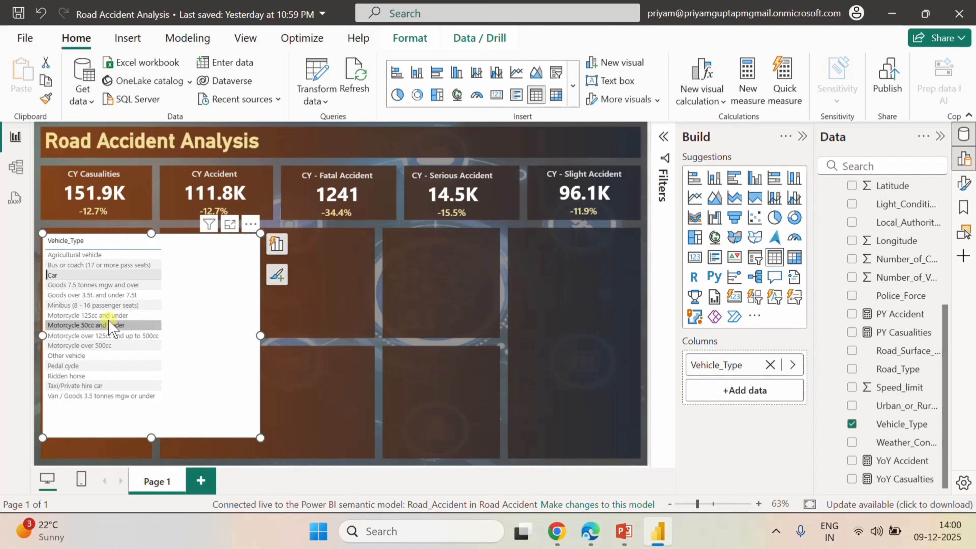
left_click(124, 384)
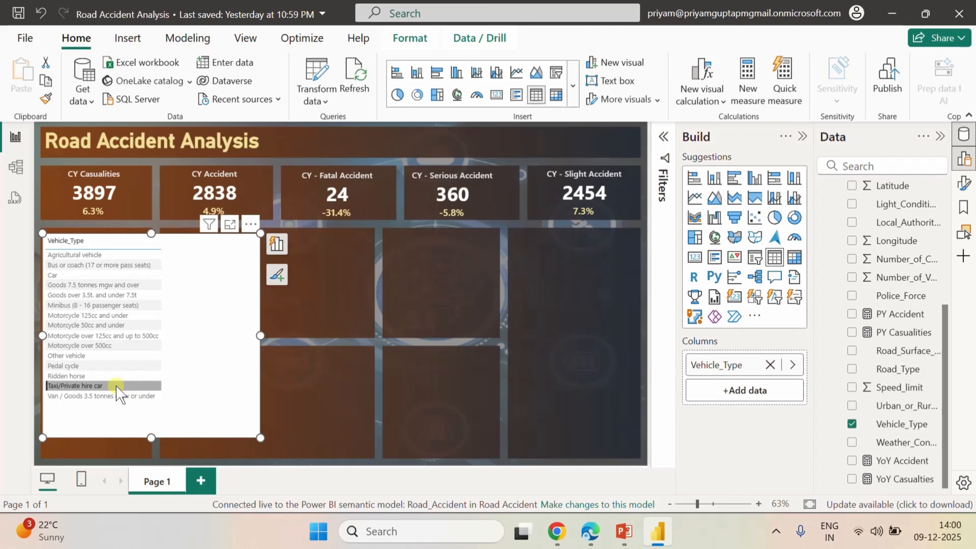
right_click(117, 386)
mouse_move(218, 212)
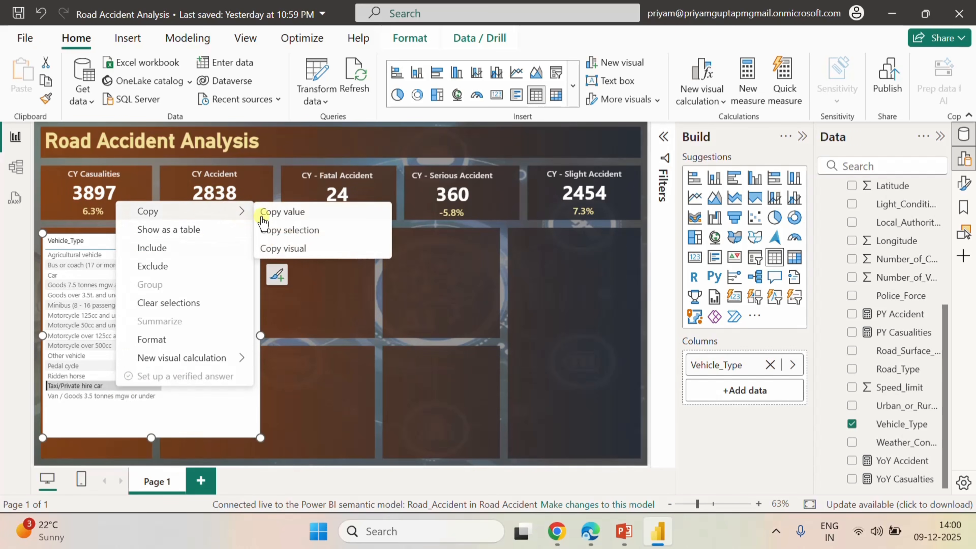
left_click(294, 213)
left_click(591, 540)
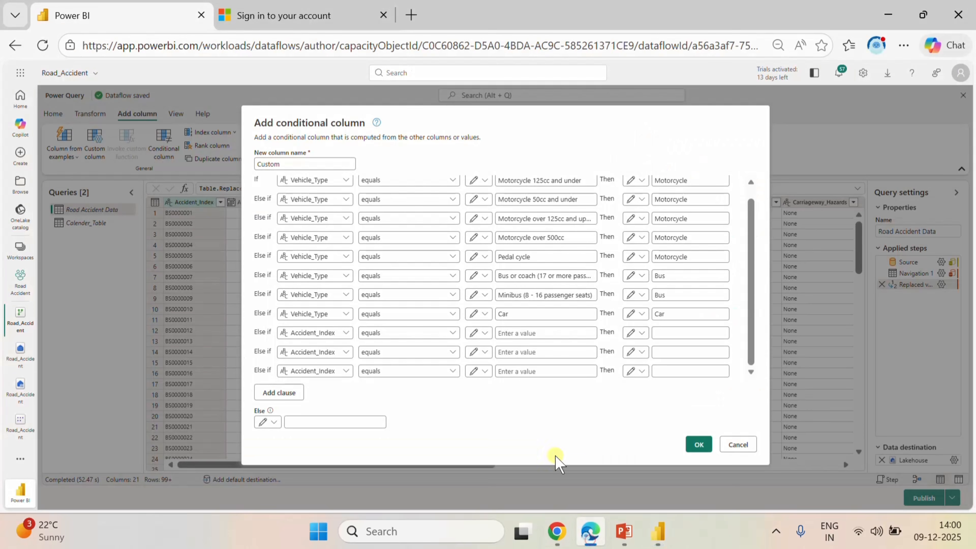
left_click(524, 332)
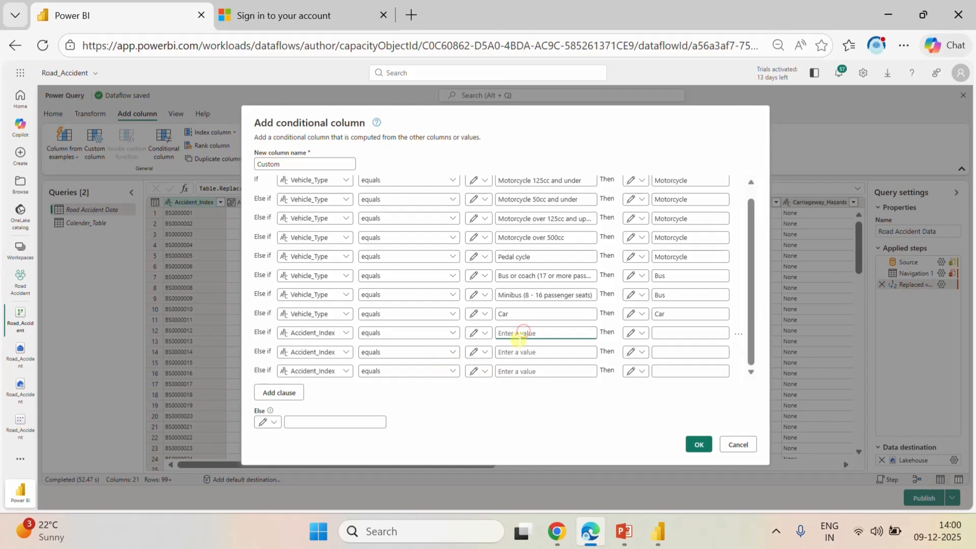
key("ctrl+v")
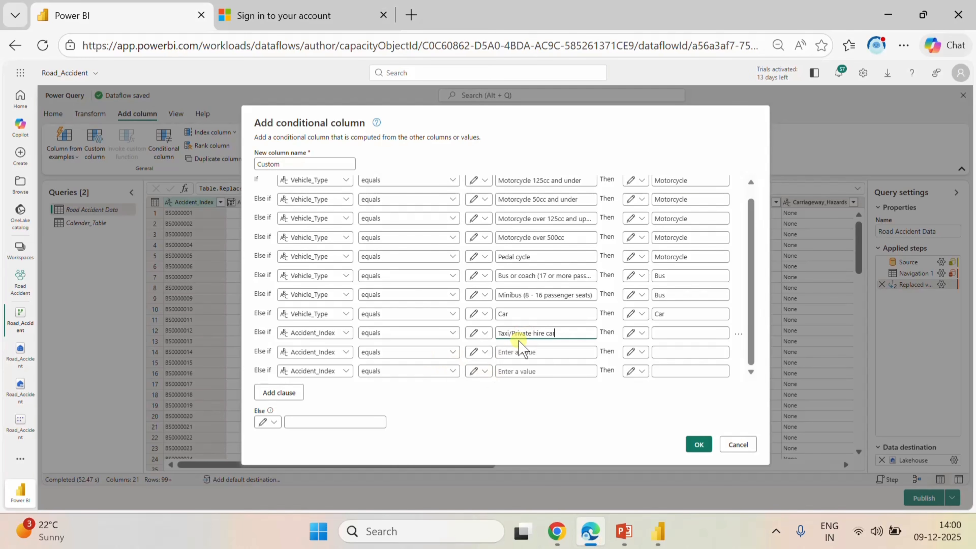
left_click(697, 337)
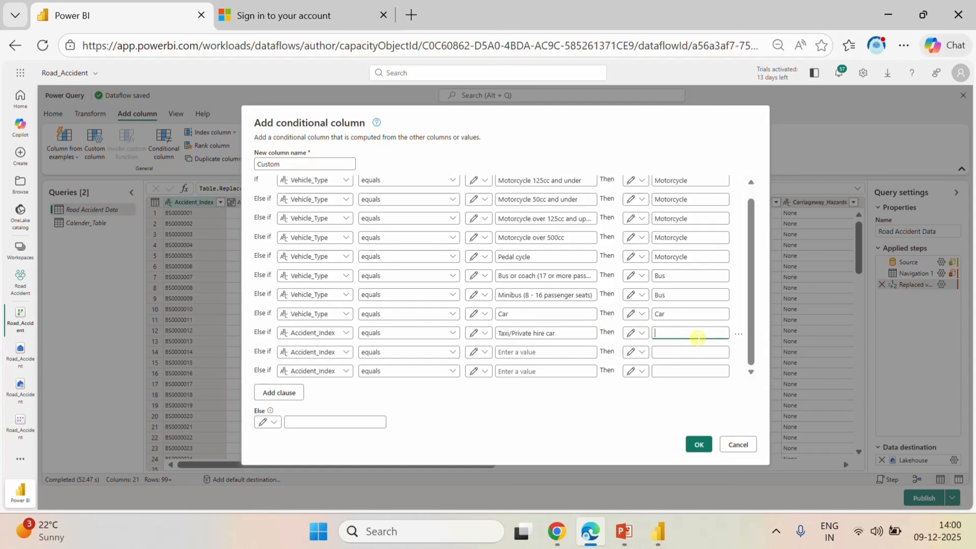
- Set the compared column of the eighth, ninth and tenth Else if clauses to Vehicle_Type
left_click(326, 334)
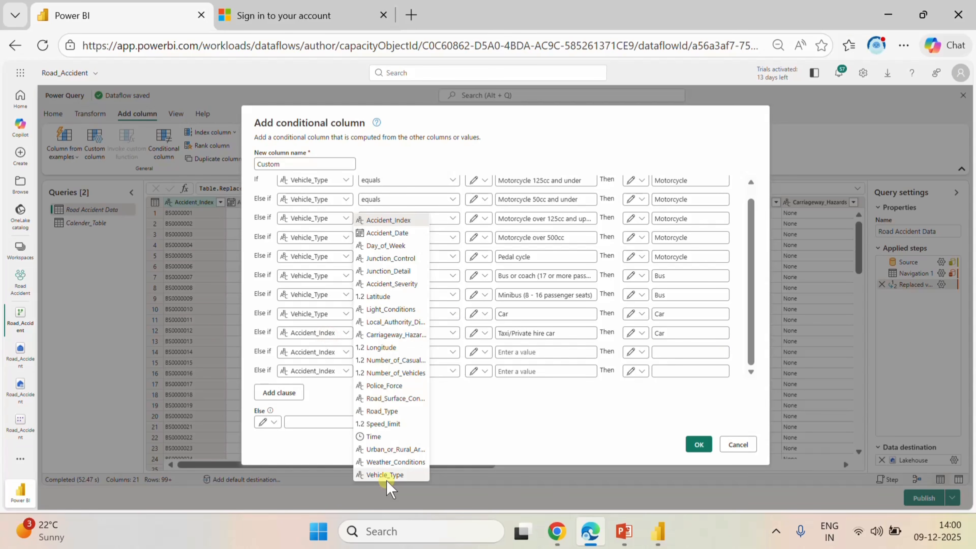
left_click(385, 475)
left_click(334, 352)
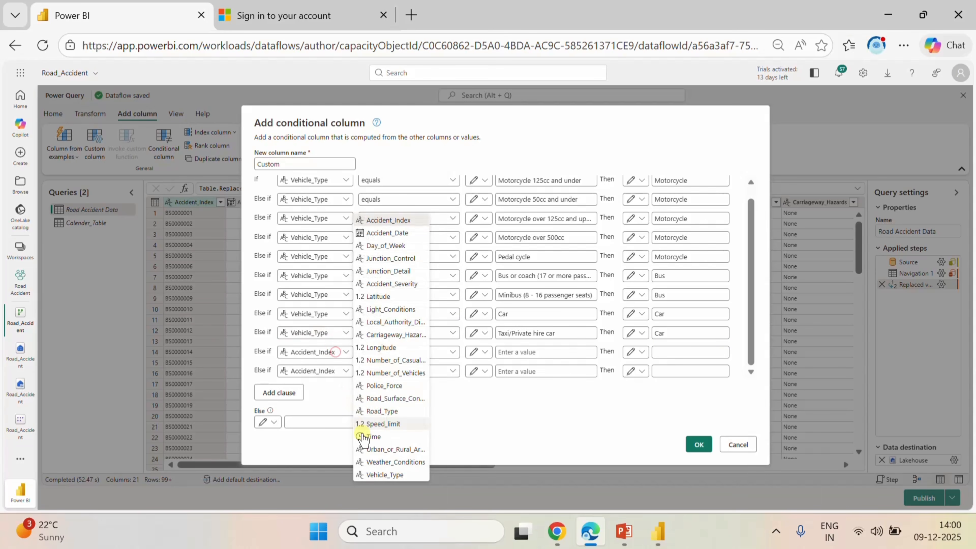
left_click(385, 475)
left_click(347, 370)
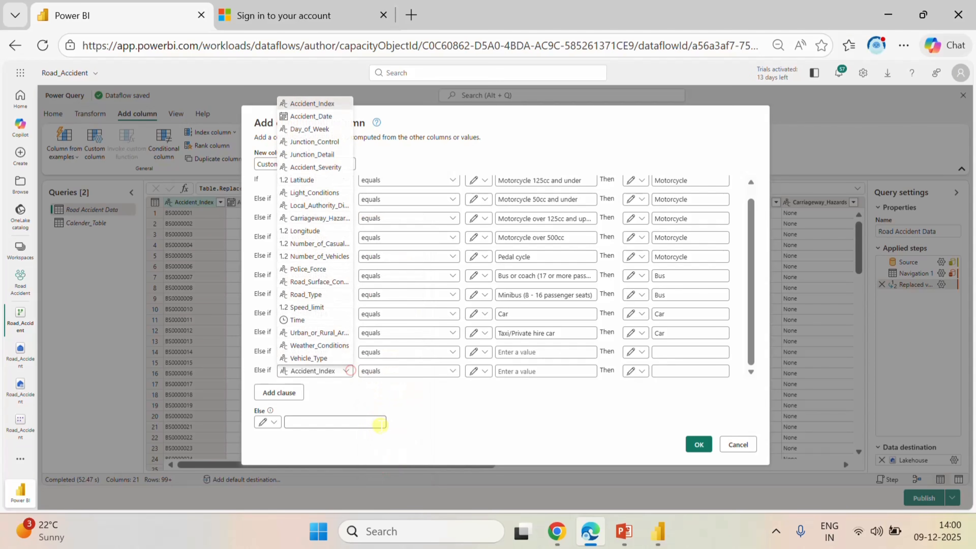
left_click(318, 355)
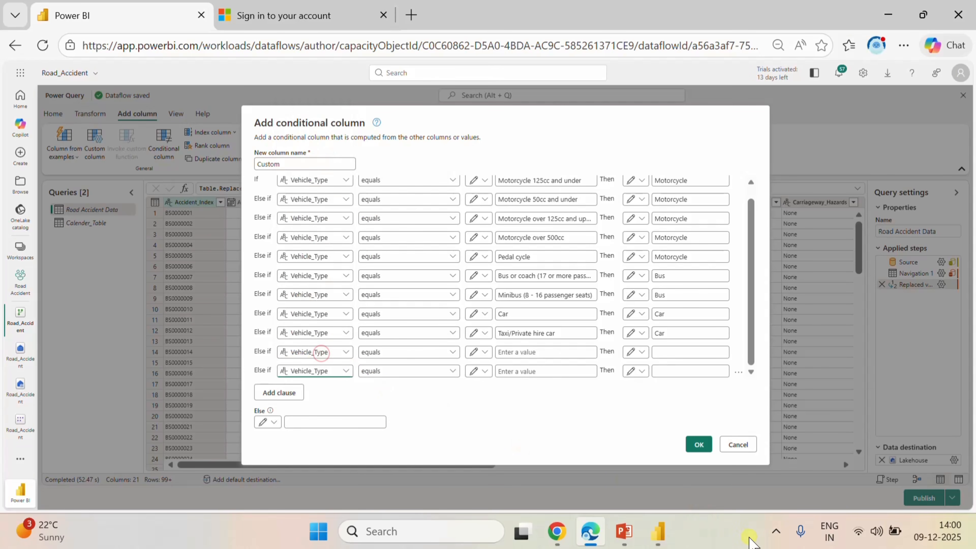
- Copy Goods 7.5 tonnes mgw and over from the Power BI Desktop table into Power Query's ninth Else if clause
key("alt+Tab")
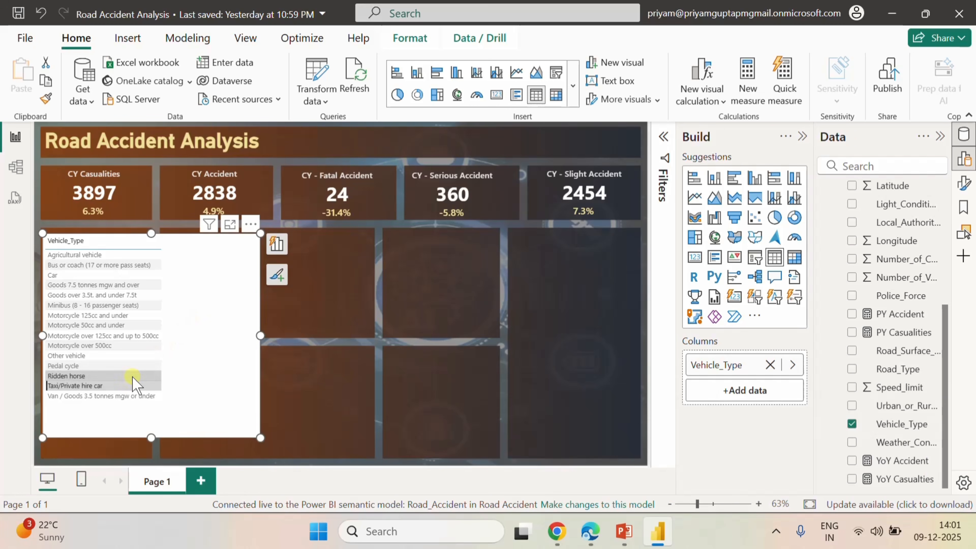
left_click(93, 284)
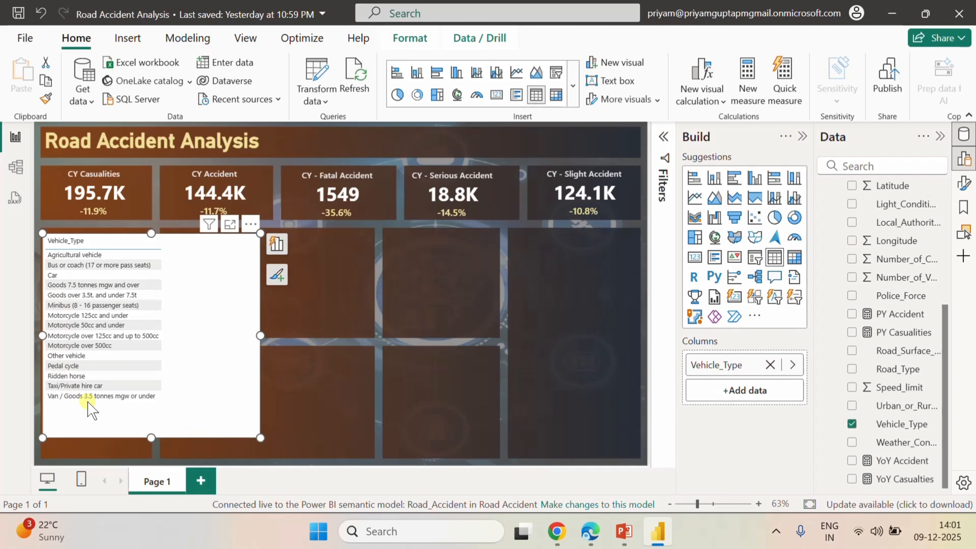
right_click(66, 288)
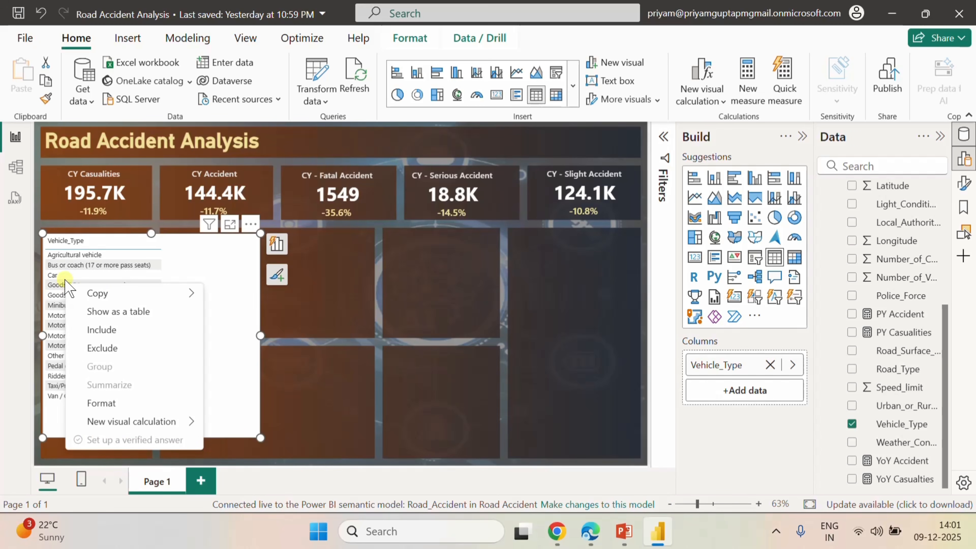
mouse_move(102, 292)
left_click(242, 295)
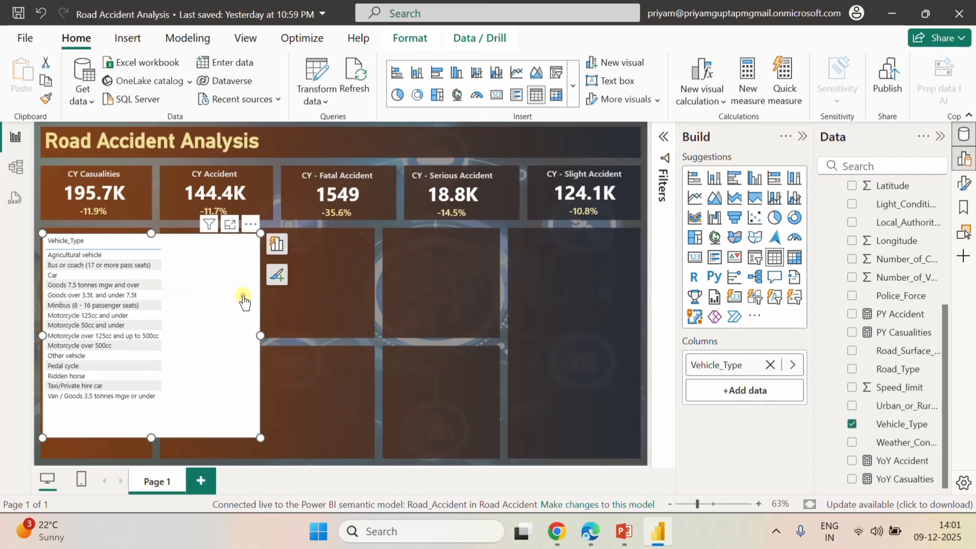
left_click(589, 527)
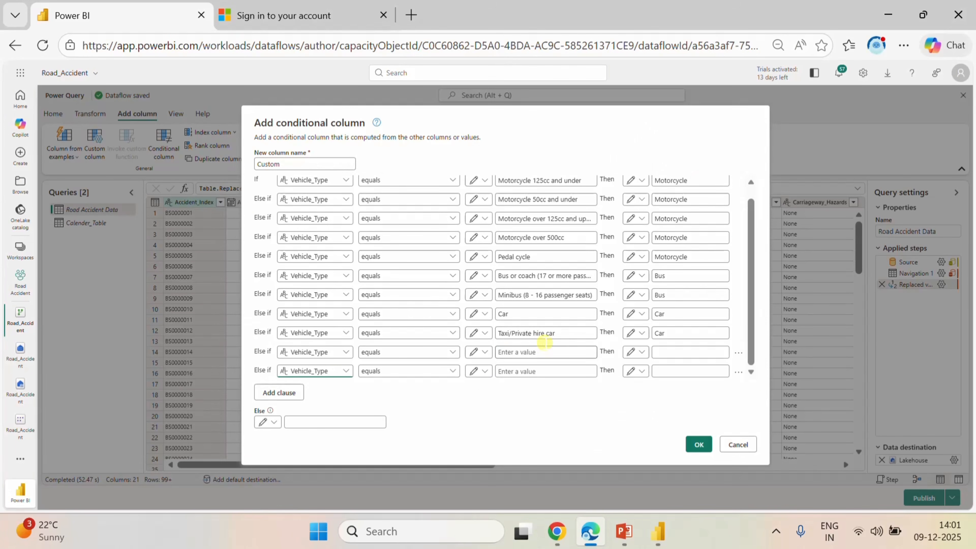
left_click(528, 334)
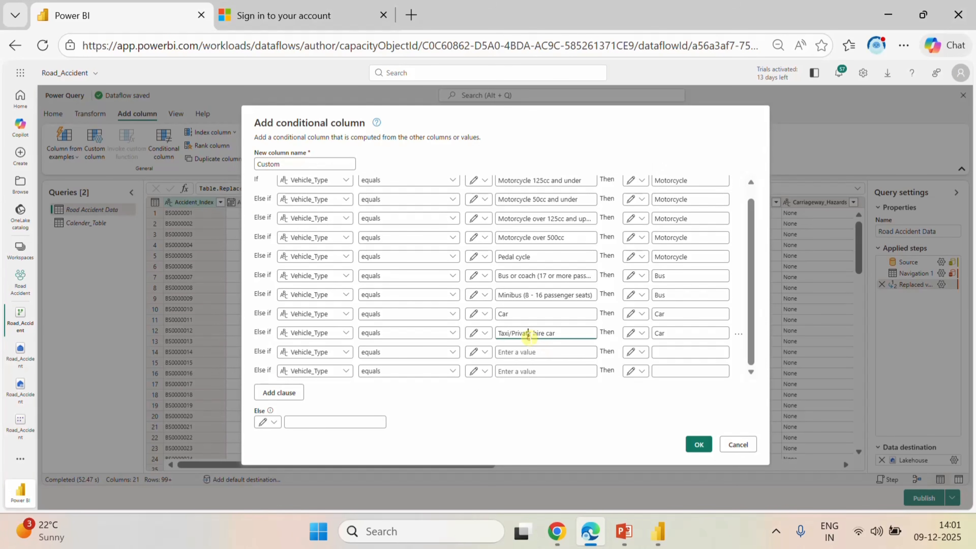
left_click(524, 351)
key("ctrl+v")
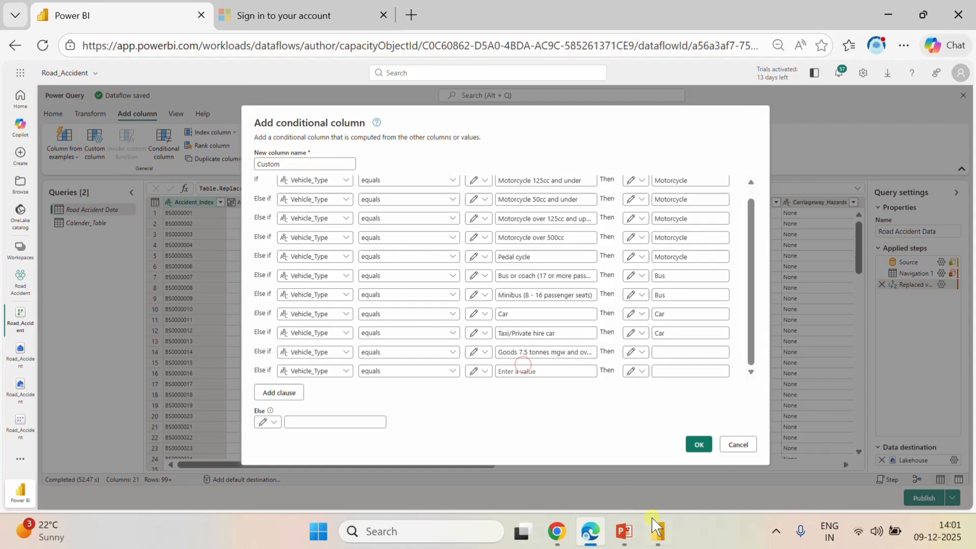
- Copy Goods over 3.5t. and under 7.5t from the Power BI Desktop table into Power Query's tenth Else if clause
left_click(656, 530)
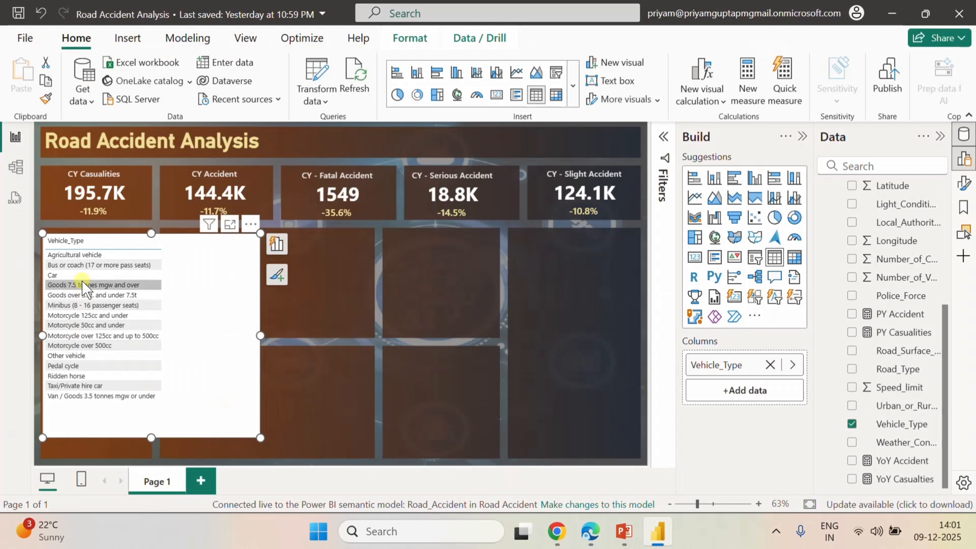
left_click(88, 295)
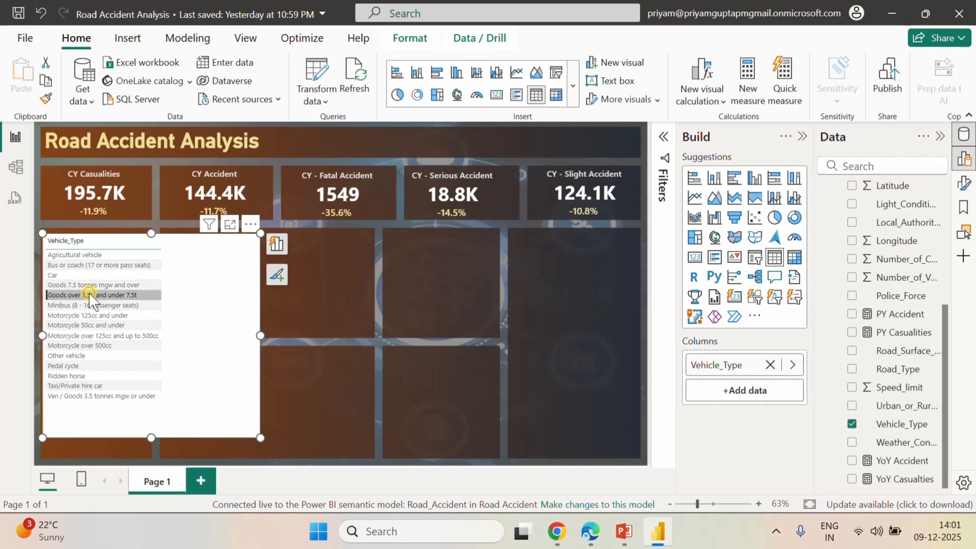
right_click(90, 296)
mouse_move(215, 304)
left_click(269, 303)
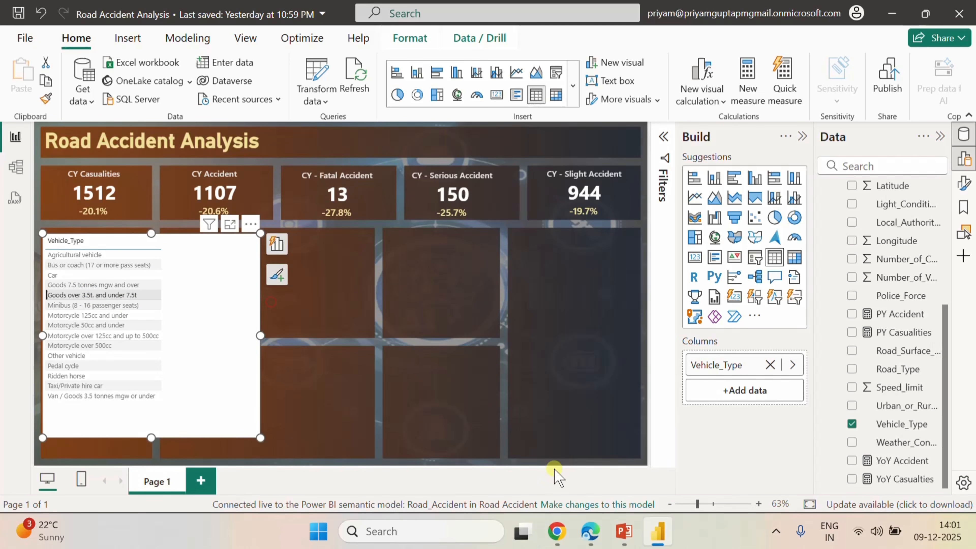
left_click(589, 532)
left_click(519, 371)
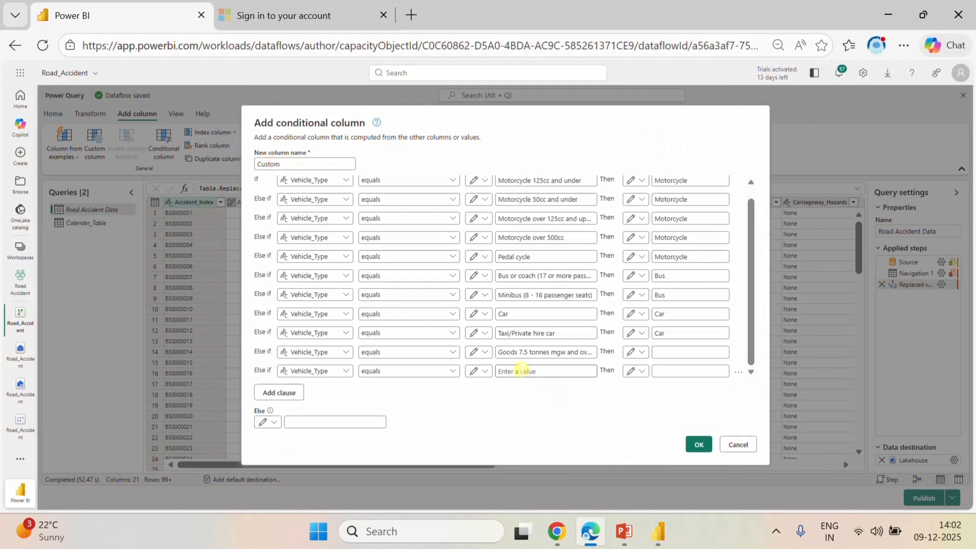
key("ctrl+v")
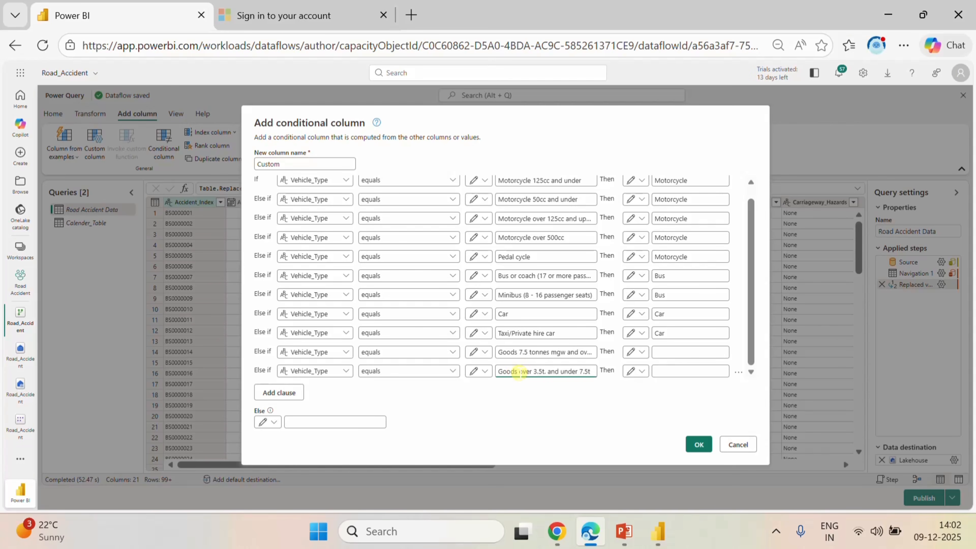
- Set the output of both Goods clauses to Van
left_click(664, 352)
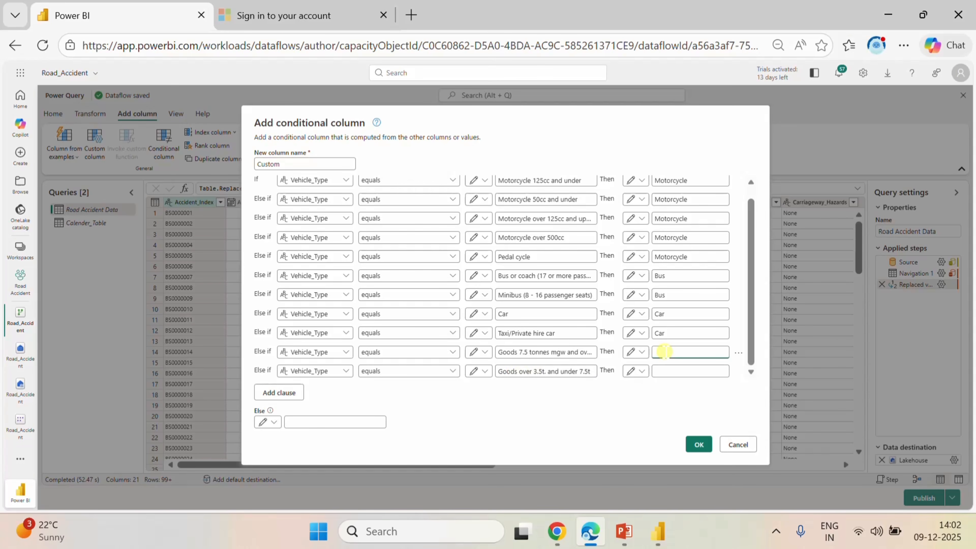
type("Van")
left_click(675, 367)
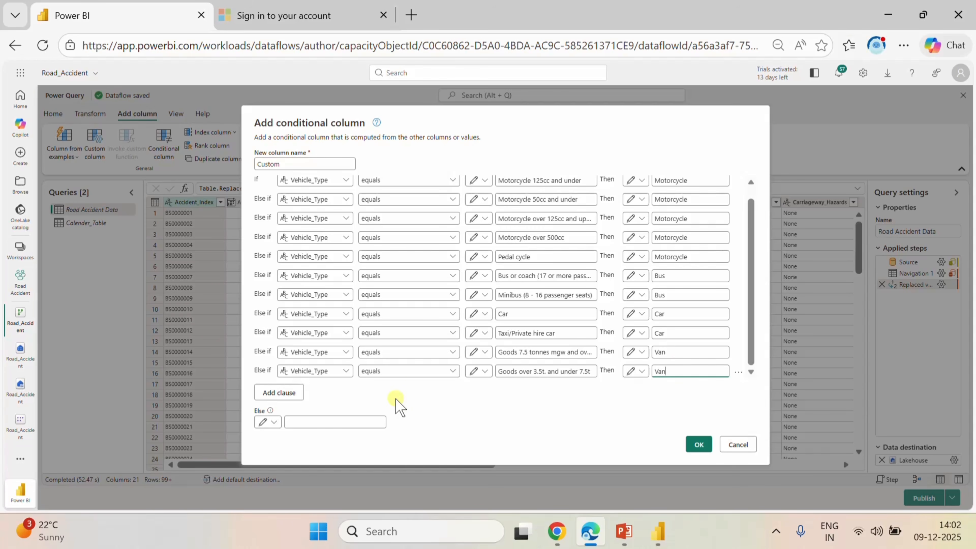
- Add three more Else if clauses to the conditional column and set their compared column to Vehicle_Type
left_click(283, 392)
scroll(487, 327, "down", 1)
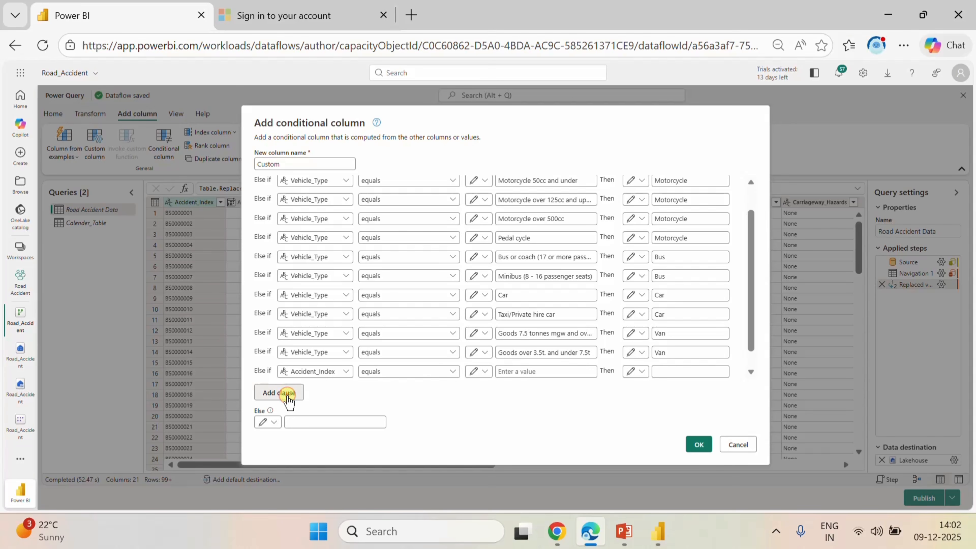
left_click(287, 396)
scroll(426, 338, "down", 2)
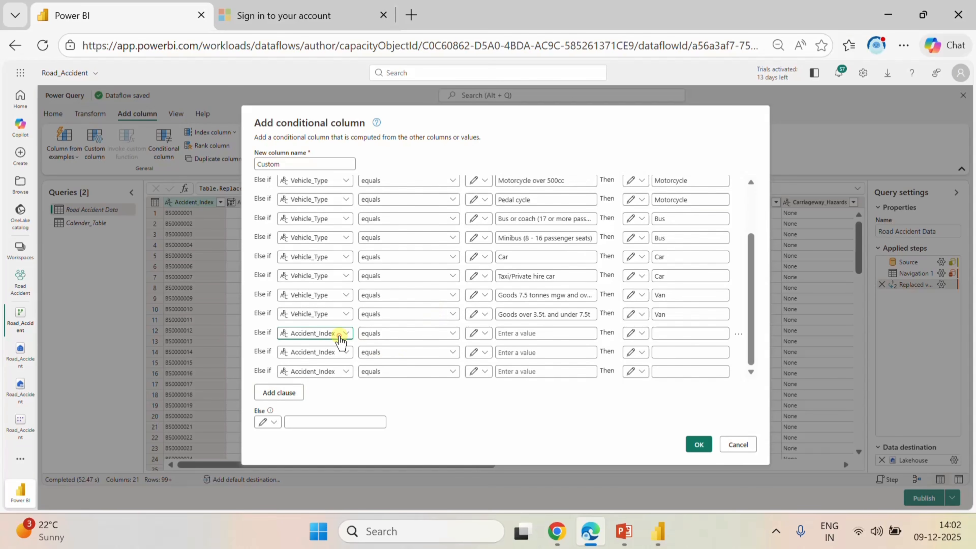
left_click(340, 335)
left_click(404, 476)
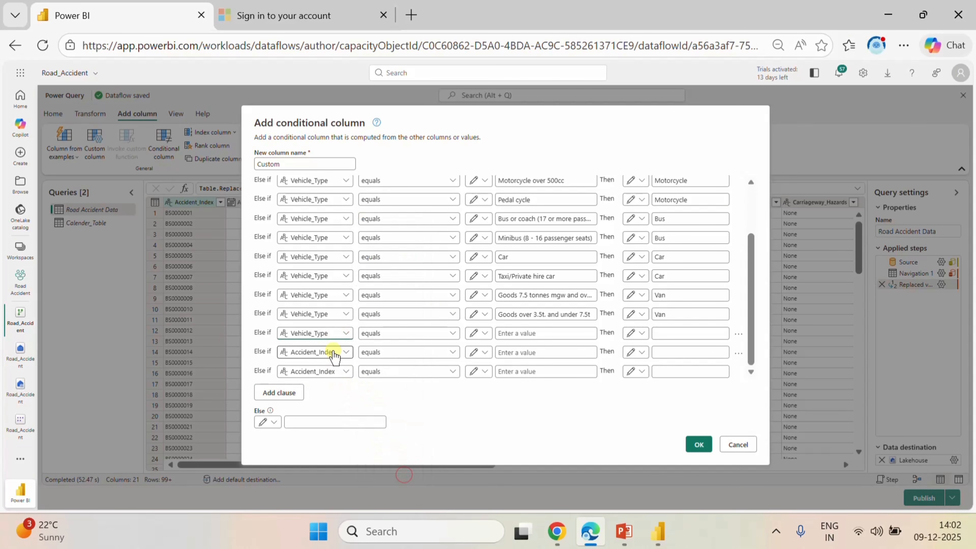
left_click(334, 353)
left_click(399, 470)
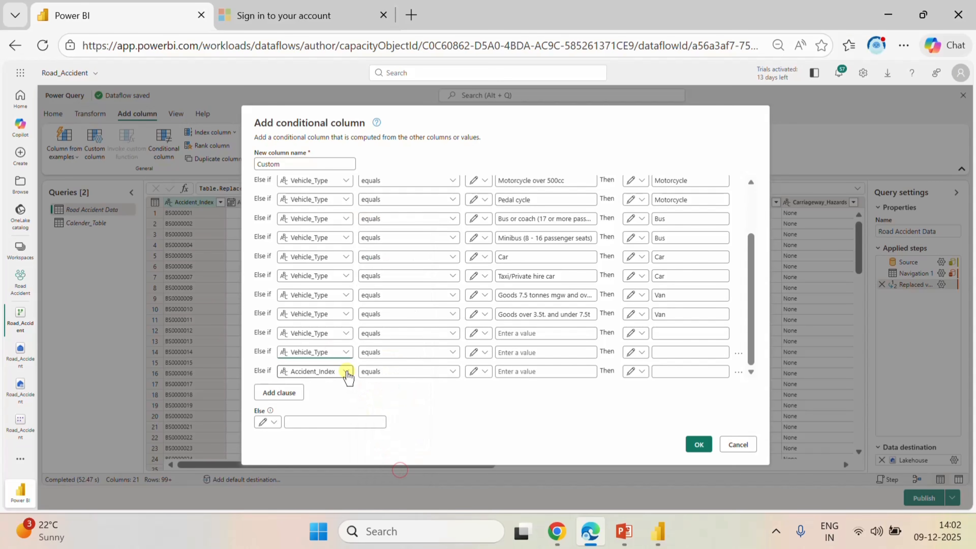
left_click(347, 372)
left_click(321, 352)
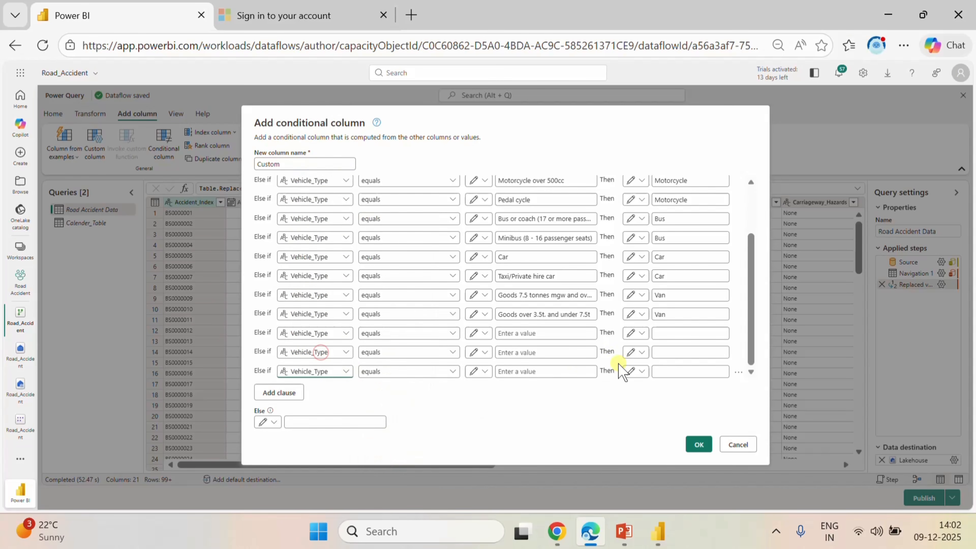
- Copy Van / Goods 3.5 tonnes mgw or under from the Power BI Desktop table into Power Query's eleventh Else if clause, with output Van
left_click(658, 531)
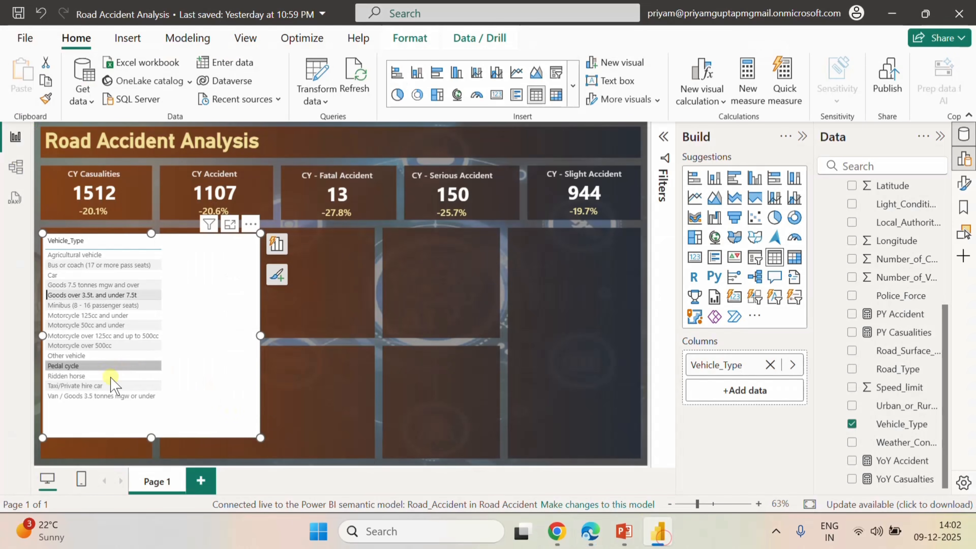
left_click(115, 396)
right_click(114, 399)
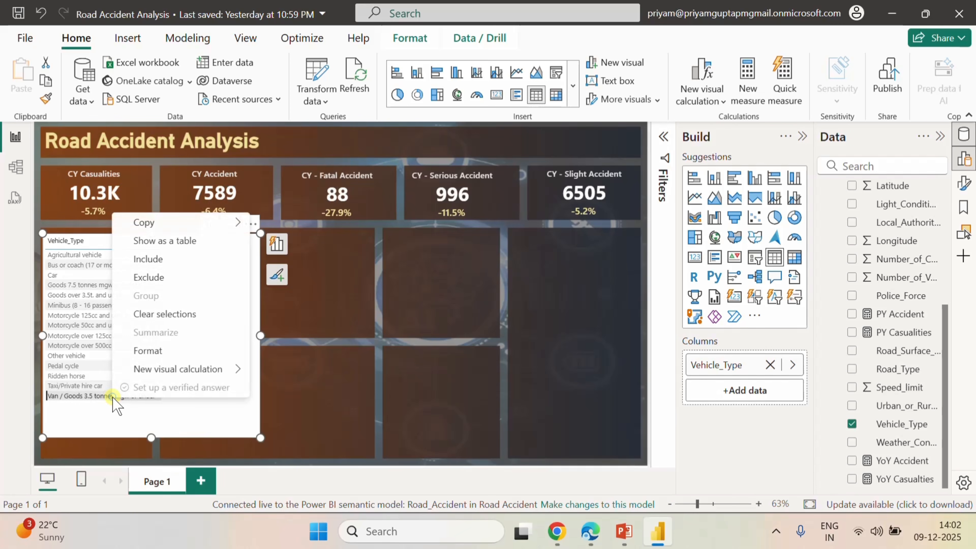
mouse_move(151, 222)
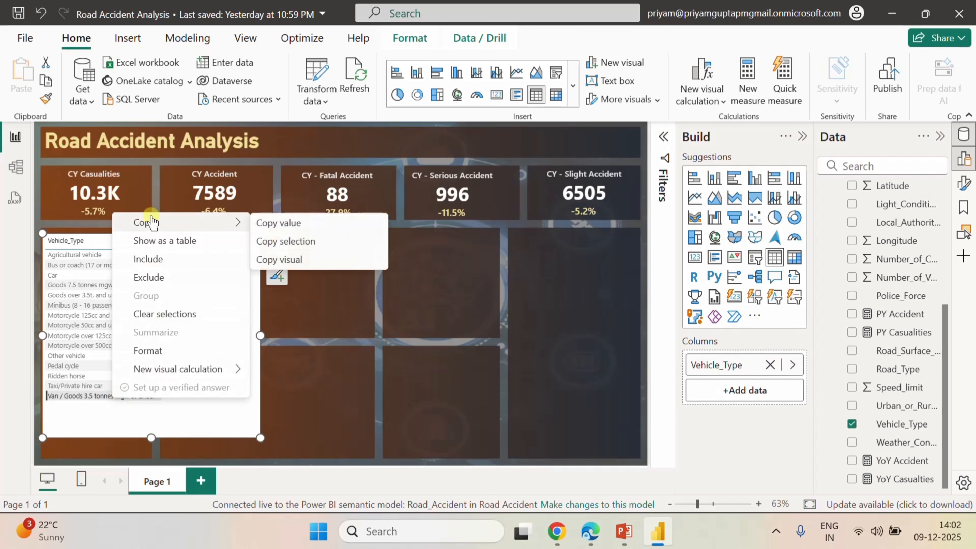
left_click(293, 227)
left_click(601, 522)
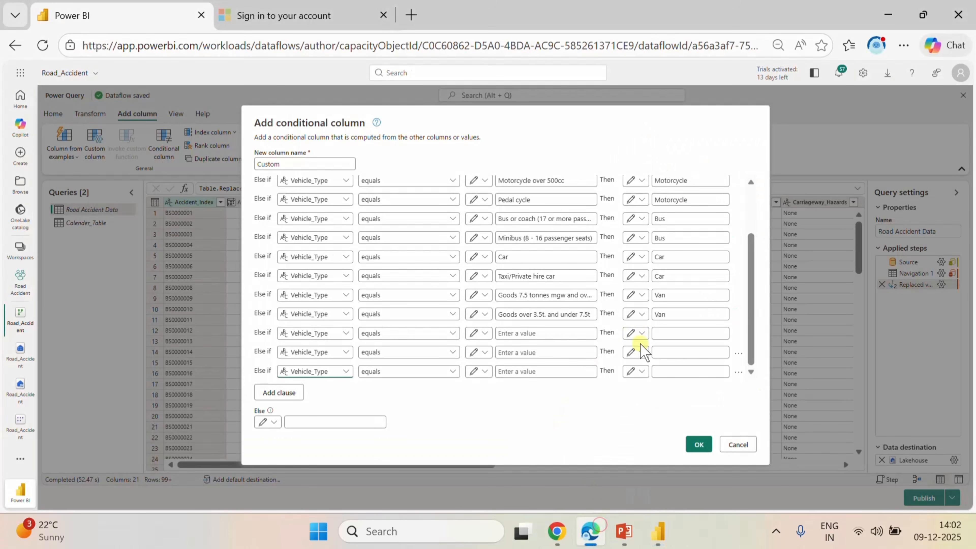
left_click(542, 332)
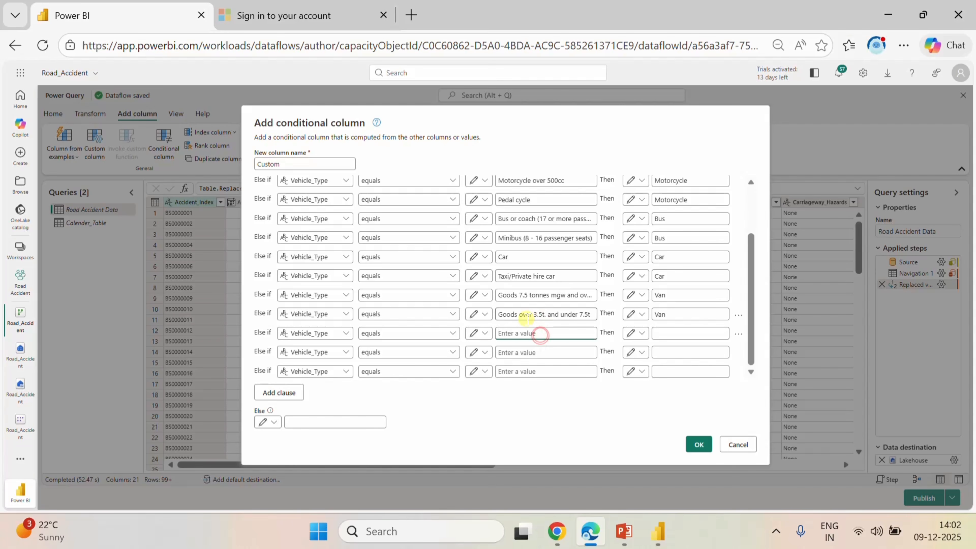
key("ctrl+v")
left_click(695, 333)
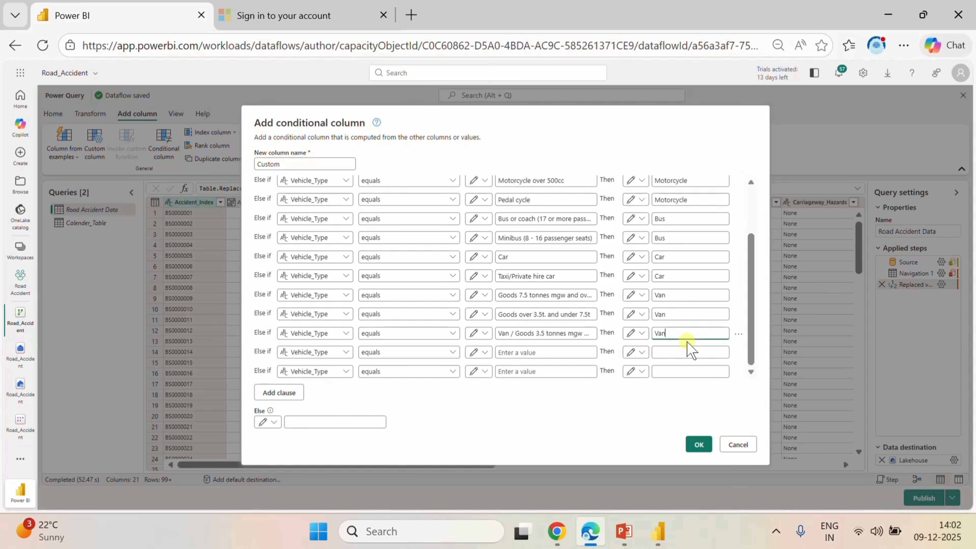
type("Van")
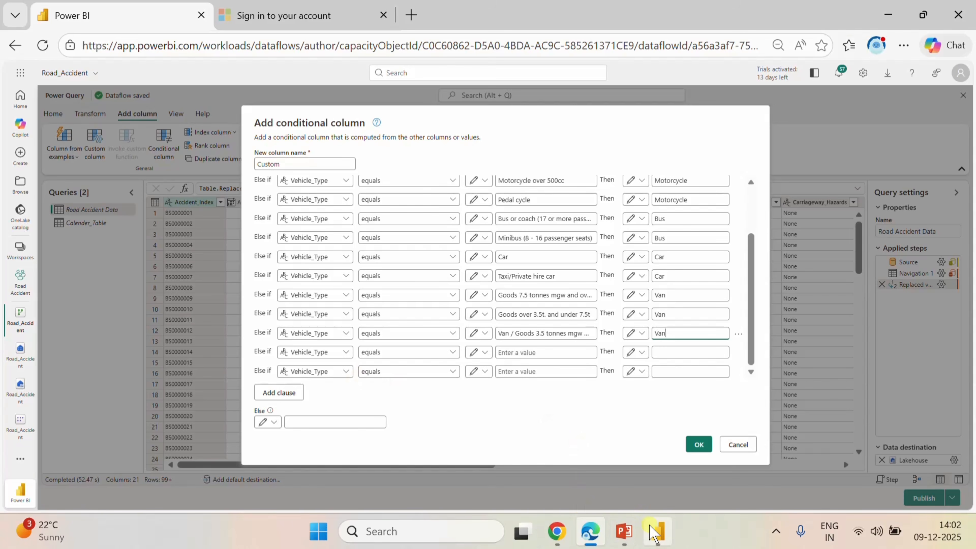
- Copy Other vehicle from the Power BI Desktop table for Power Query's twelfth Else if clause
left_click(658, 531)
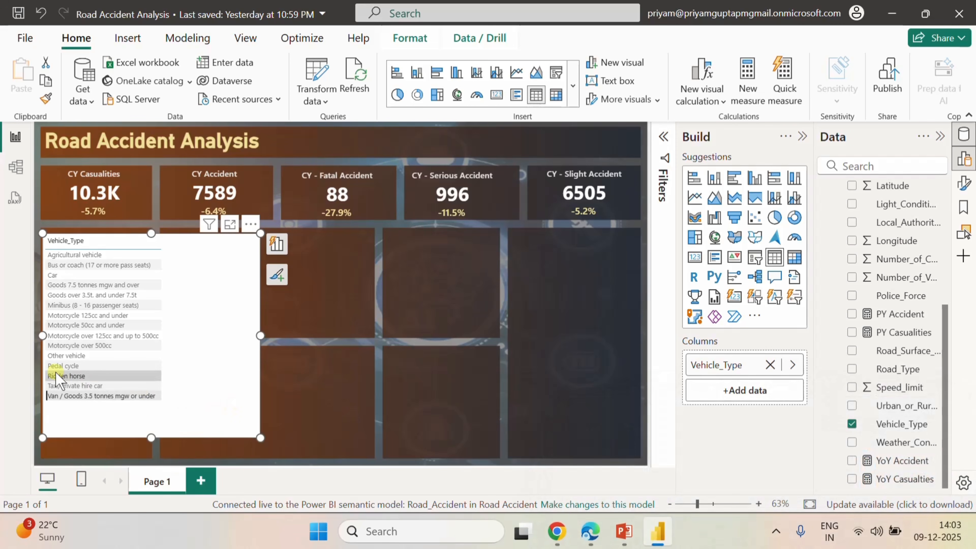
left_click(53, 357)
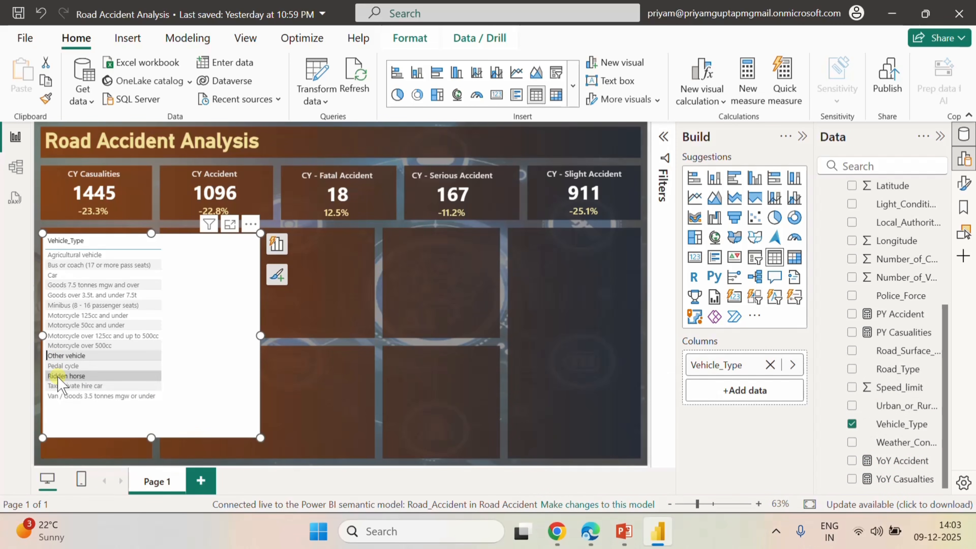
left_click(73, 355)
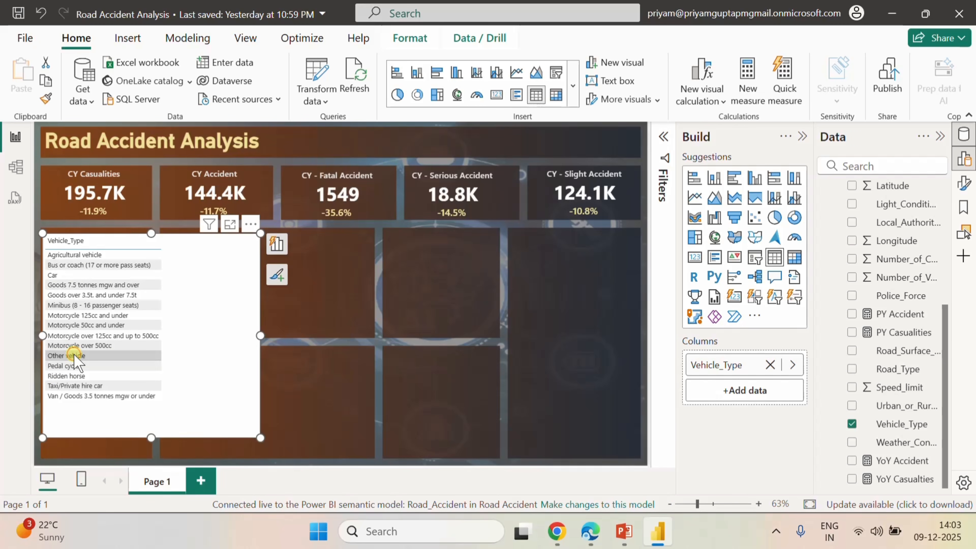
right_click(73, 356)
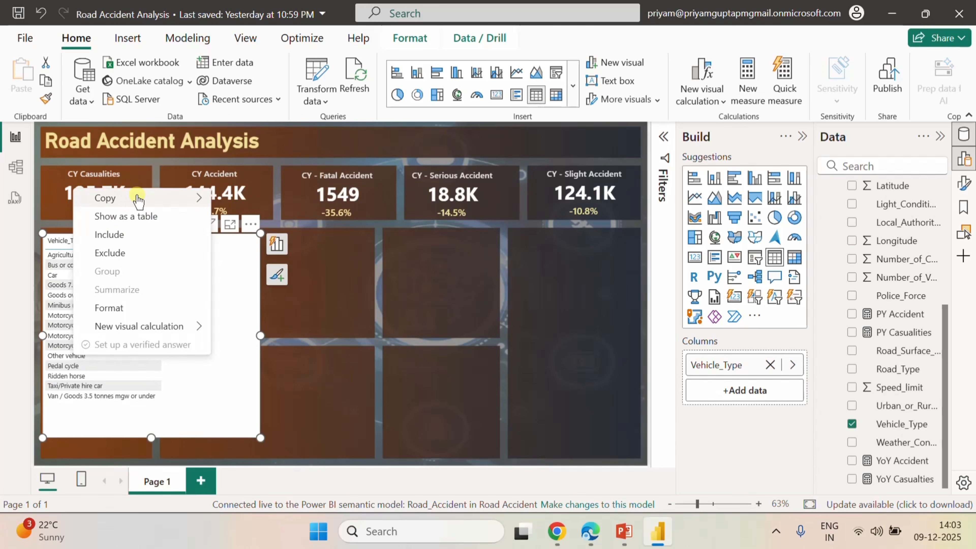
mouse_move(138, 198)
left_click(235, 233)
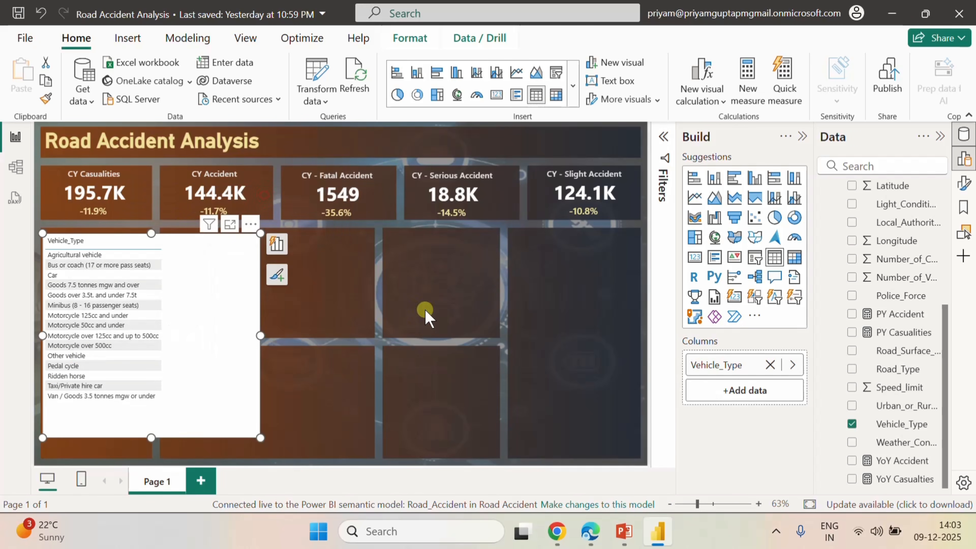
left_click(592, 519)
left_click(525, 352)
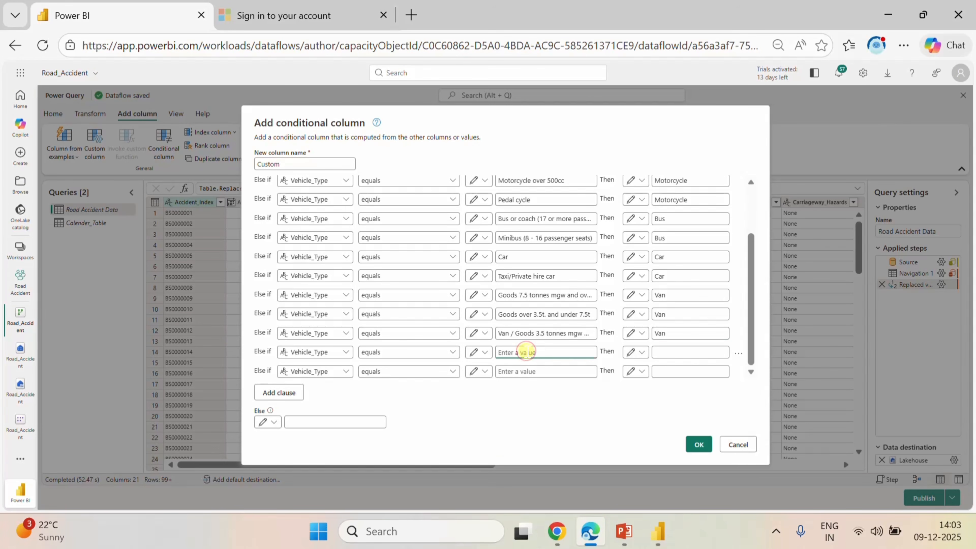
- Make the Other vehicle and Ridden horse clauses return Others, copying the Ridden horse value from the Vehicle_Type table in the Power BI Desktop report
left_click(677, 346)
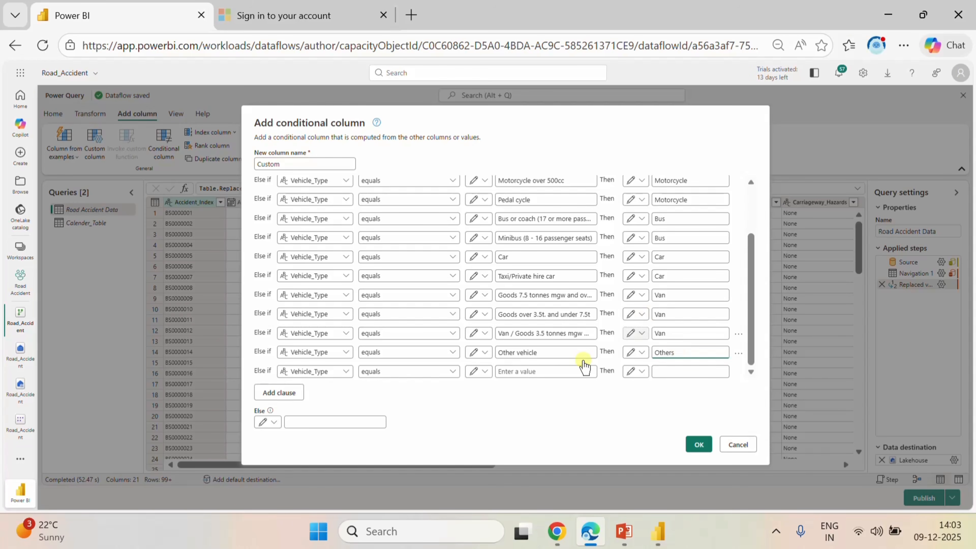
left_click(566, 370)
left_click(666, 541)
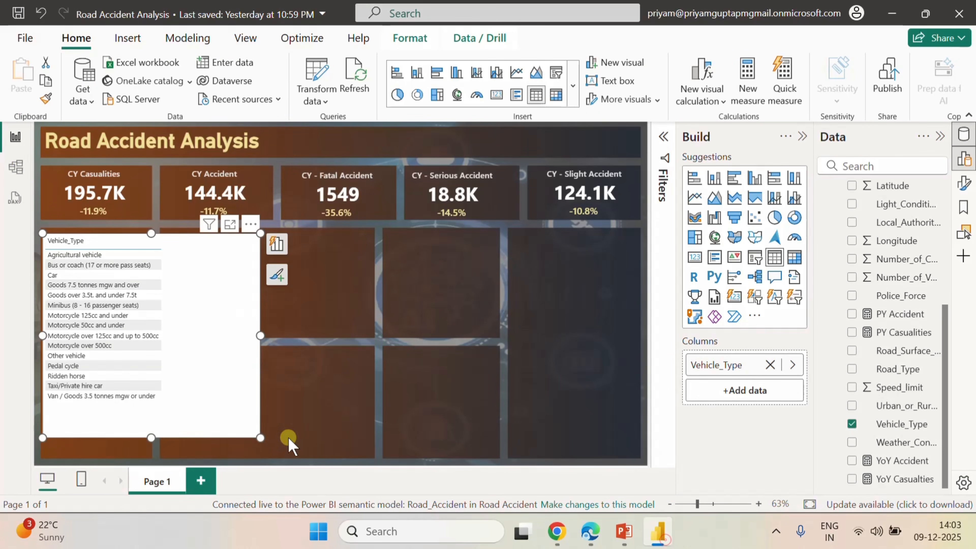
left_click(88, 377)
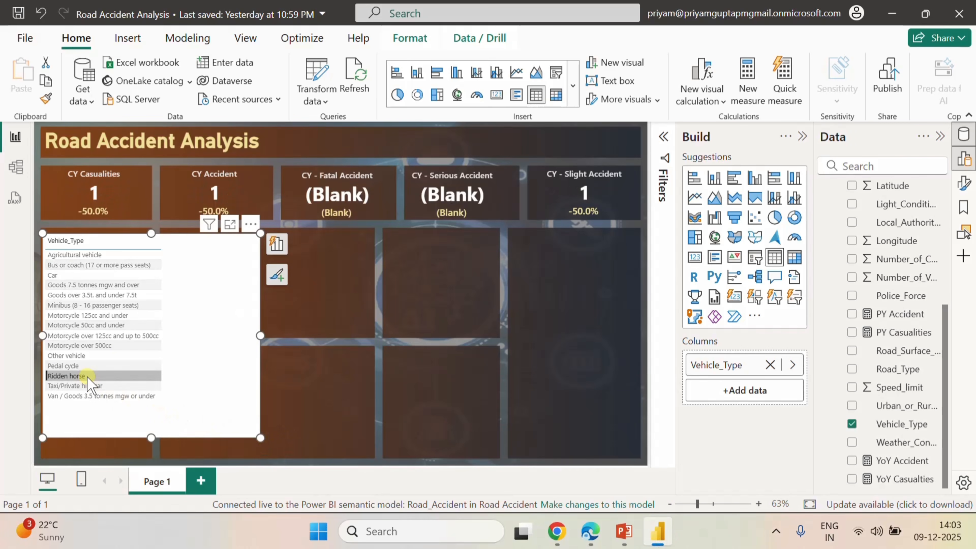
right_click(87, 376)
mouse_move(139, 208)
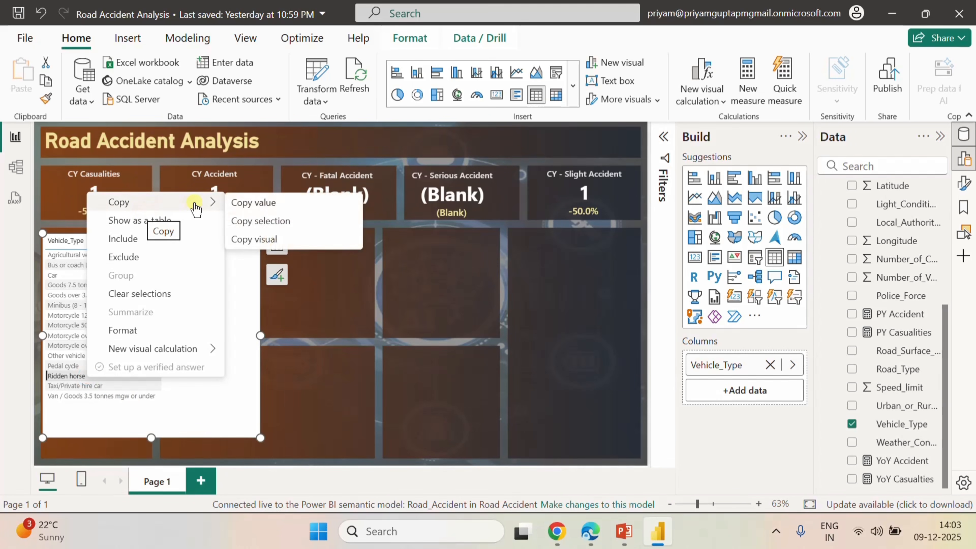
left_click(240, 202)
left_click(591, 532)
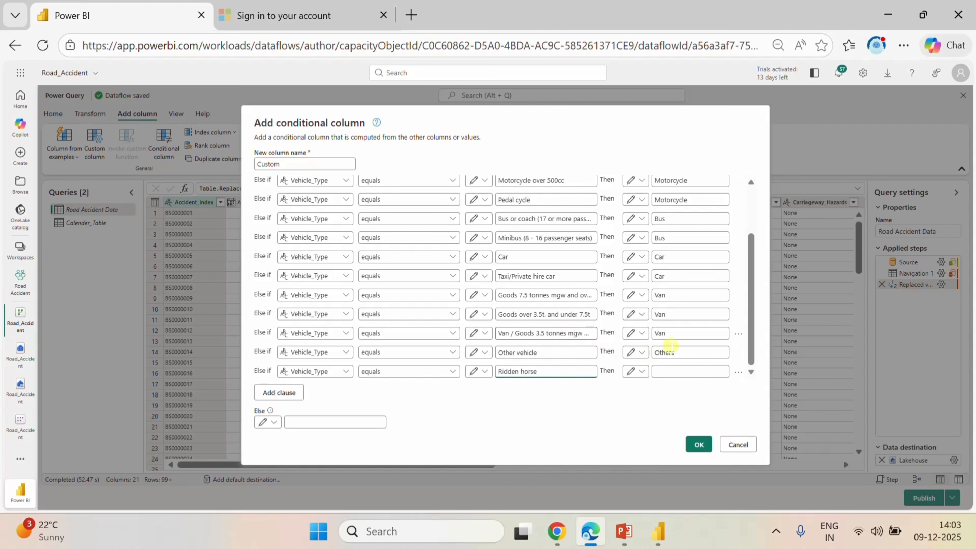
left_click(713, 375)
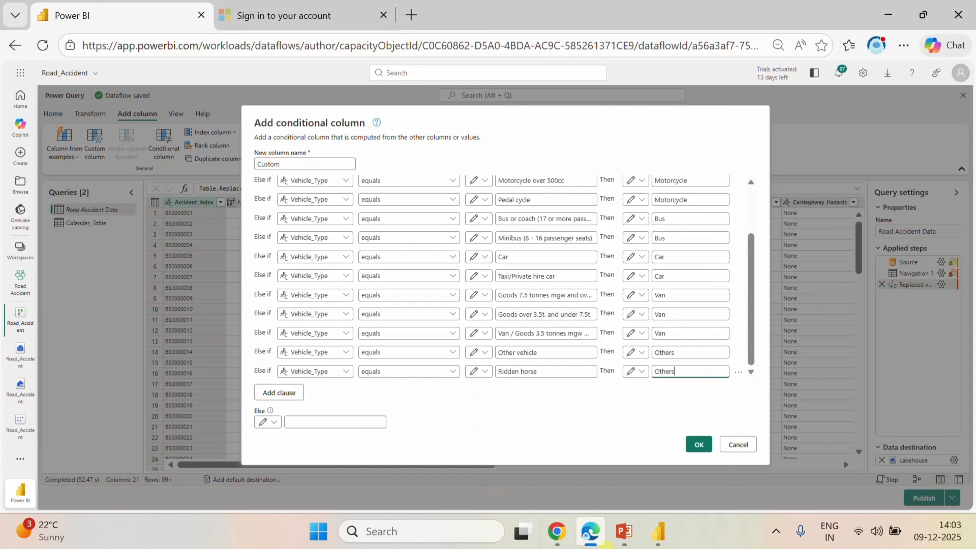
- Check the Agricultural vehicle entry in the report's Vehicle_Type table, set the conditional column's Else value to Agriculture, and create the column
left_click(658, 531)
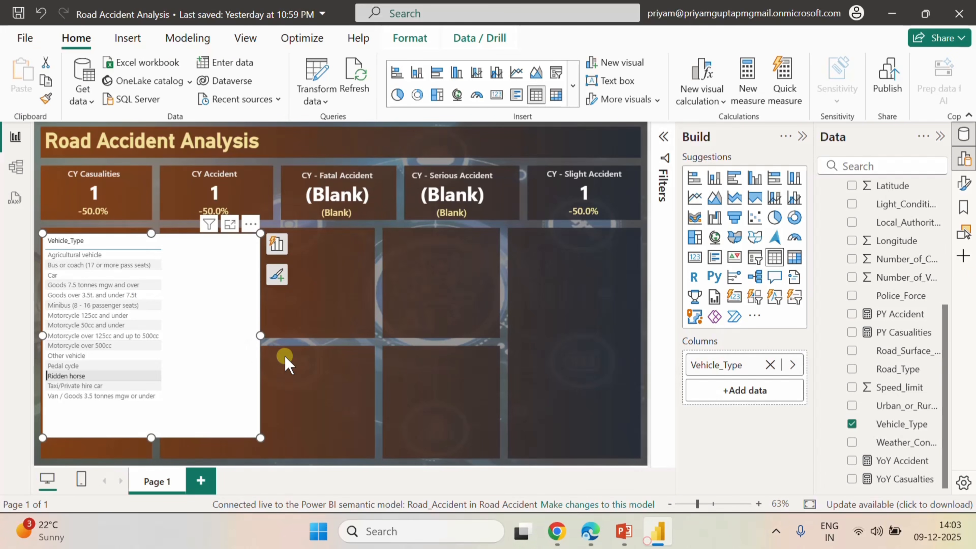
left_click(70, 256)
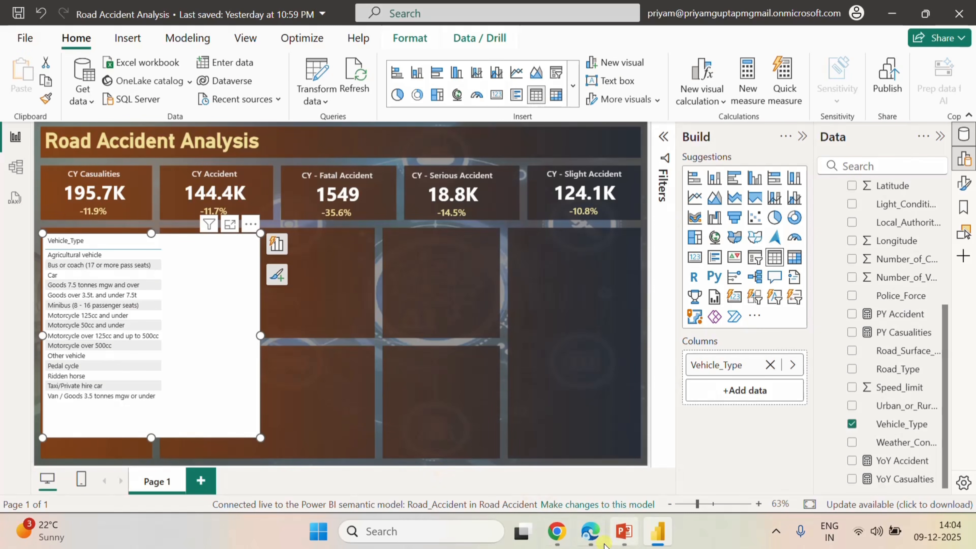
left_click(591, 531)
left_click(293, 421)
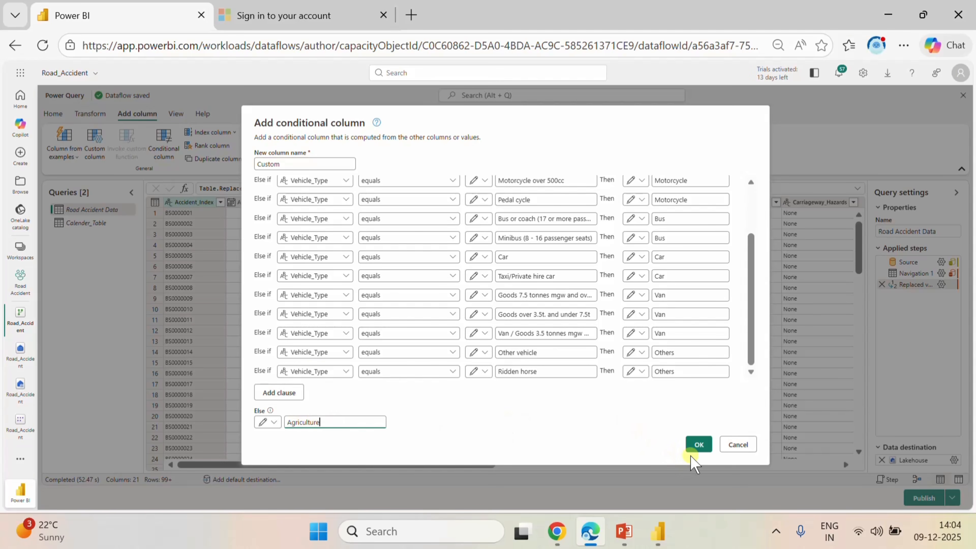
left_click(695, 445)
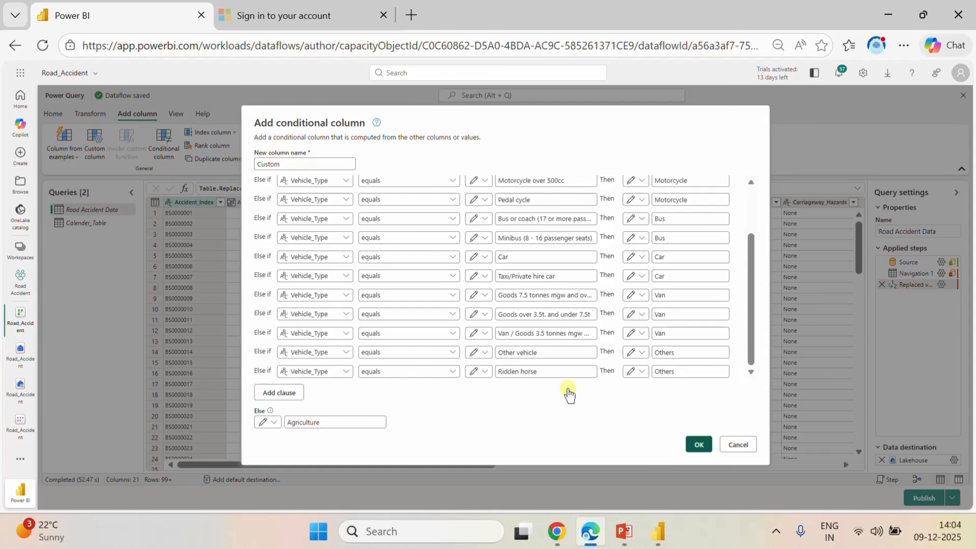
left_click(698, 445)
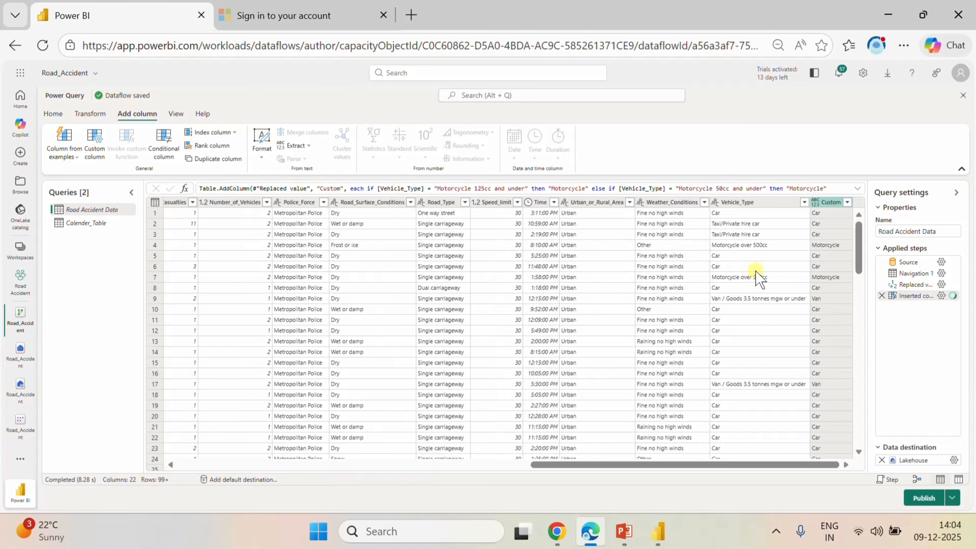
- Rename the Custom column to Vehical_Type_Group and set its data type to Text
double_click(821, 203)
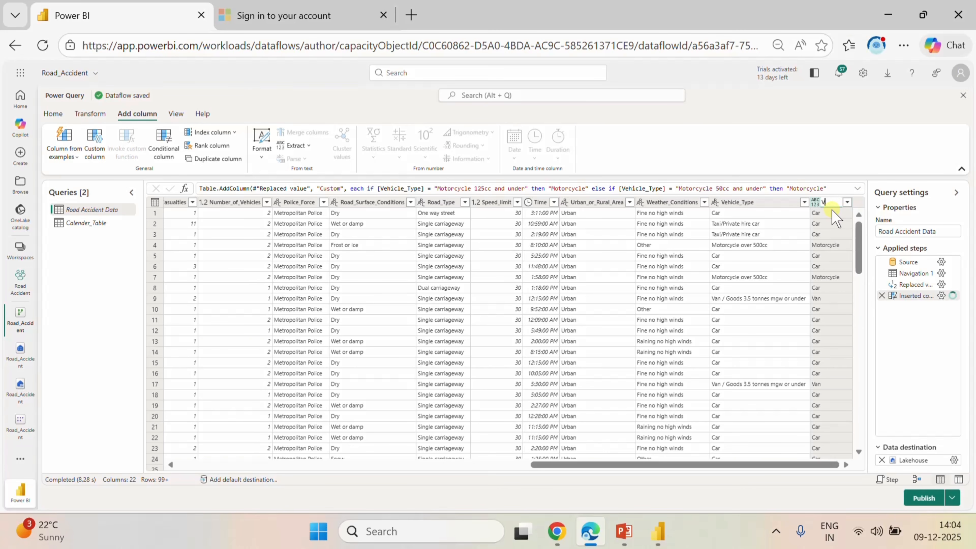
type("Vehical_T")
key("Return")
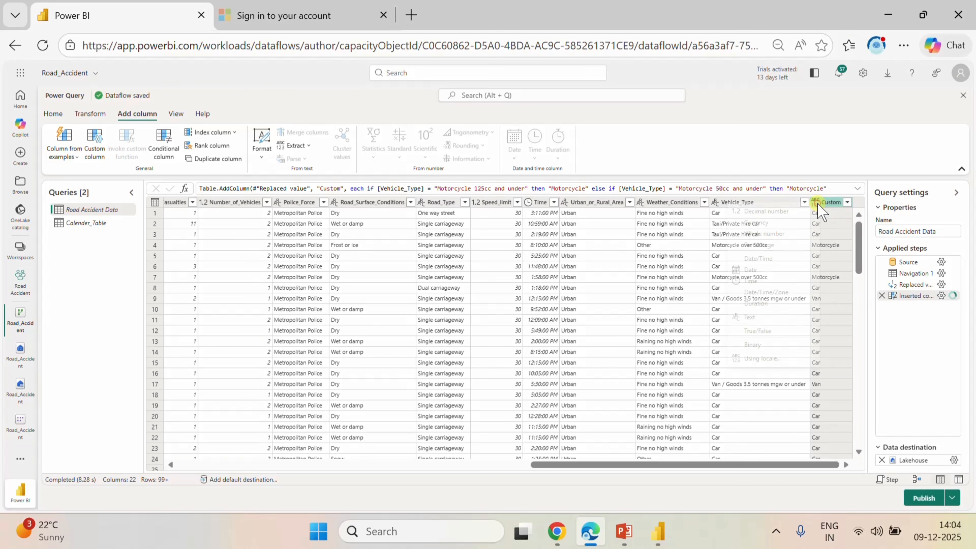
left_click(815, 202)
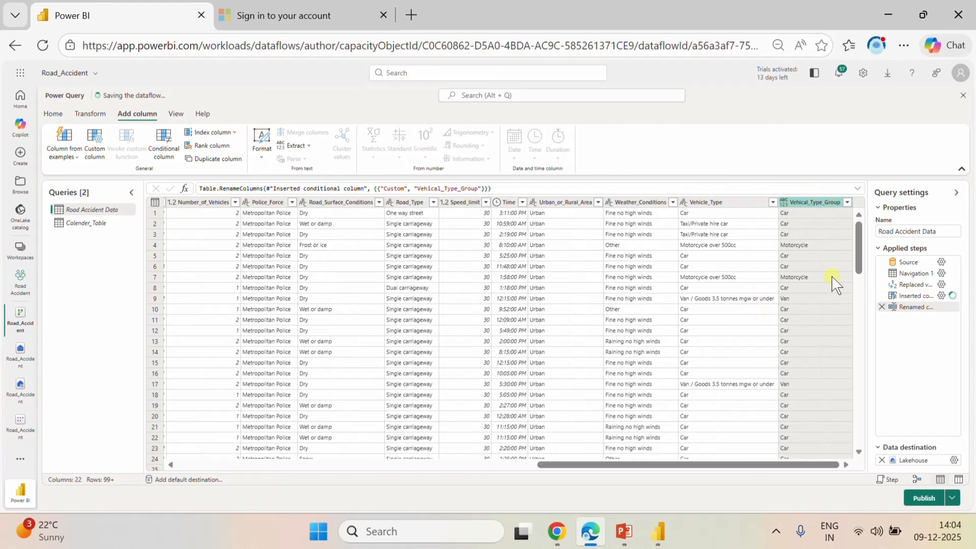
left_click(784, 202)
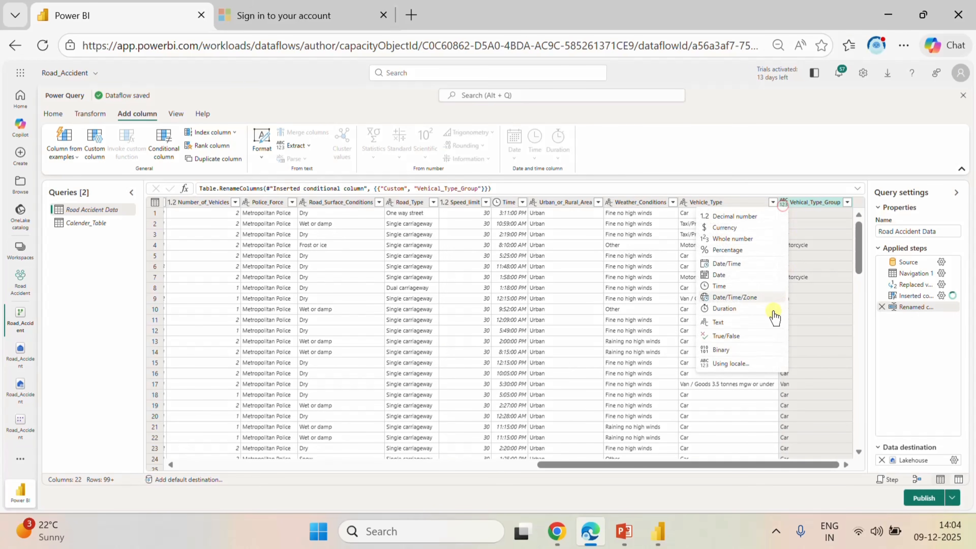
left_click(734, 326)
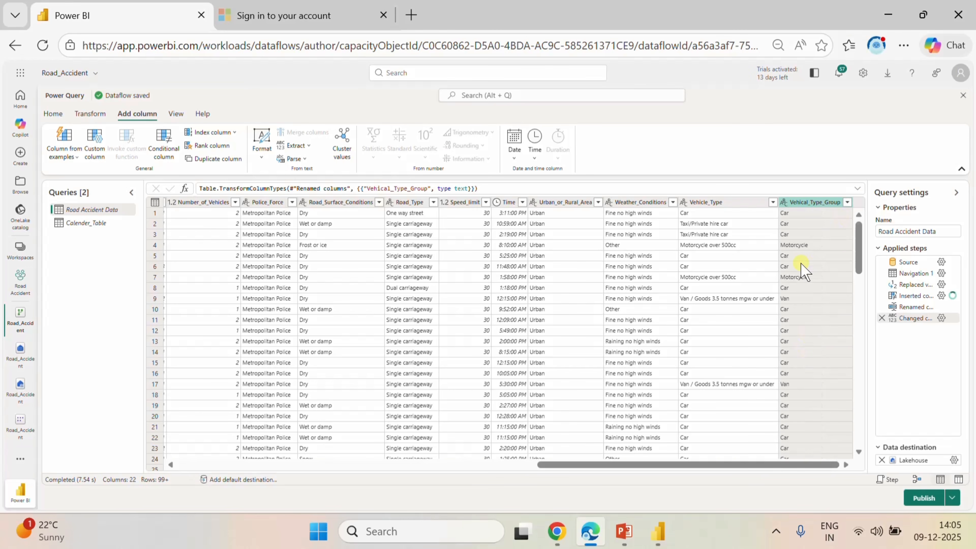
- Review the full list of distinct values in the Vehical_Type_Group column without applying a filter
left_click(845, 203)
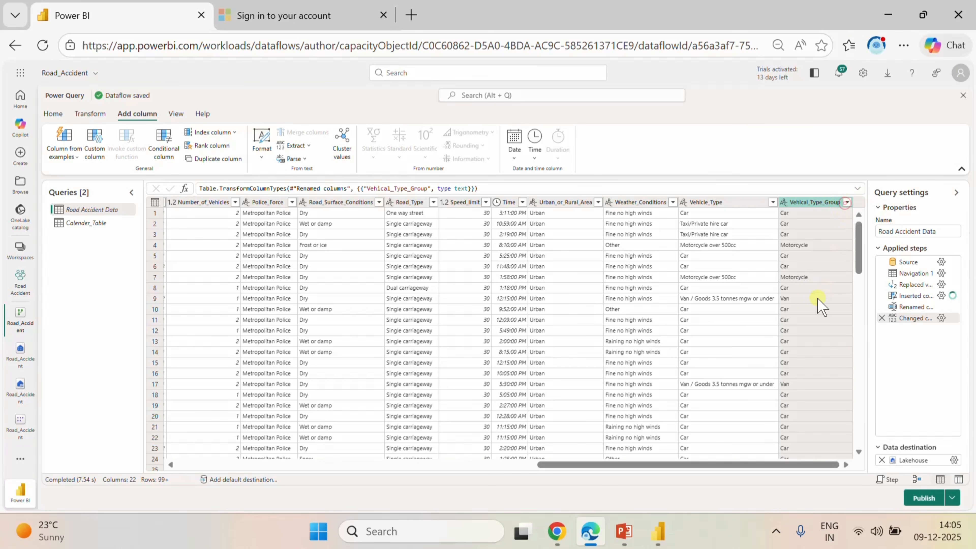
left_click(847, 201)
left_click(825, 379)
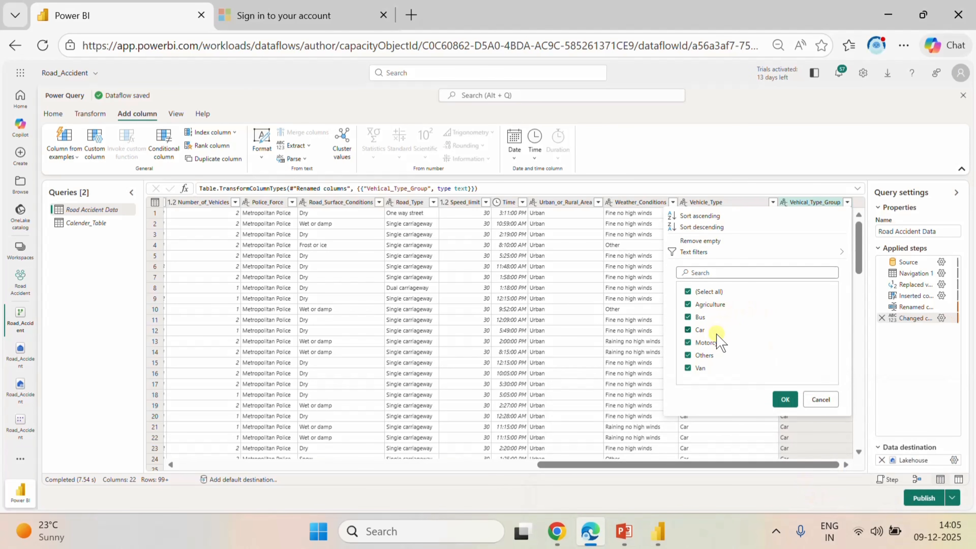
left_click(814, 399)
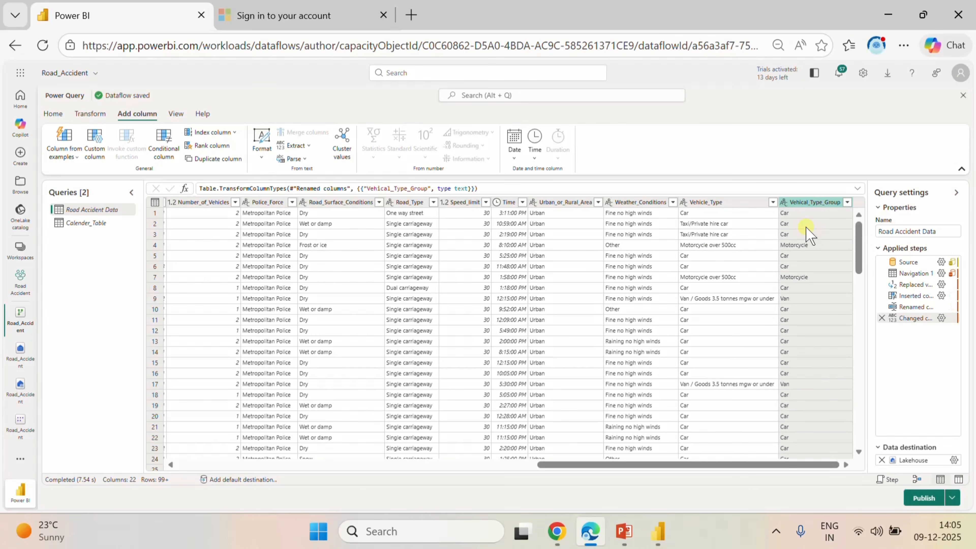
- Configure the Lakehouse destination as new table Road_Accident_Data in Road_Accident with automatic settings, and publish the dataflow
left_click(954, 460)
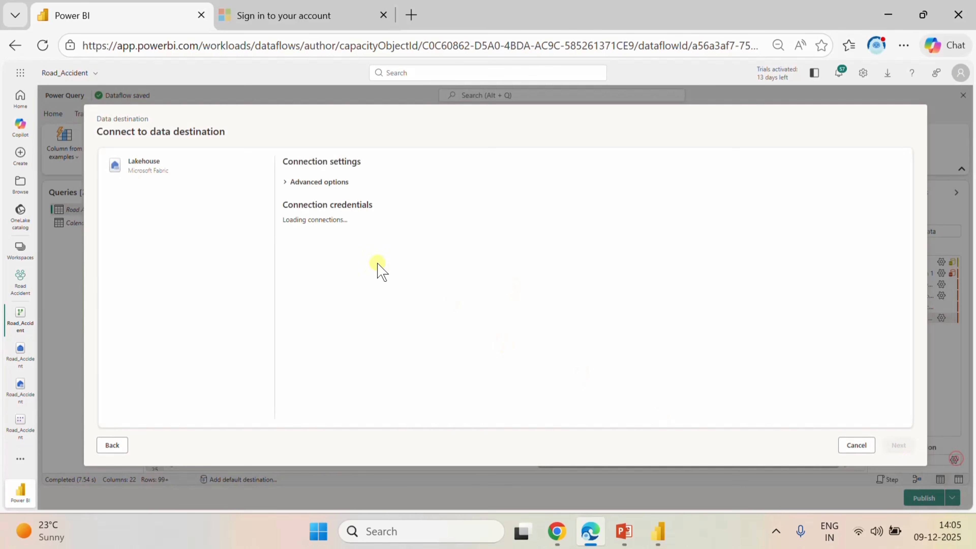
left_click(897, 445)
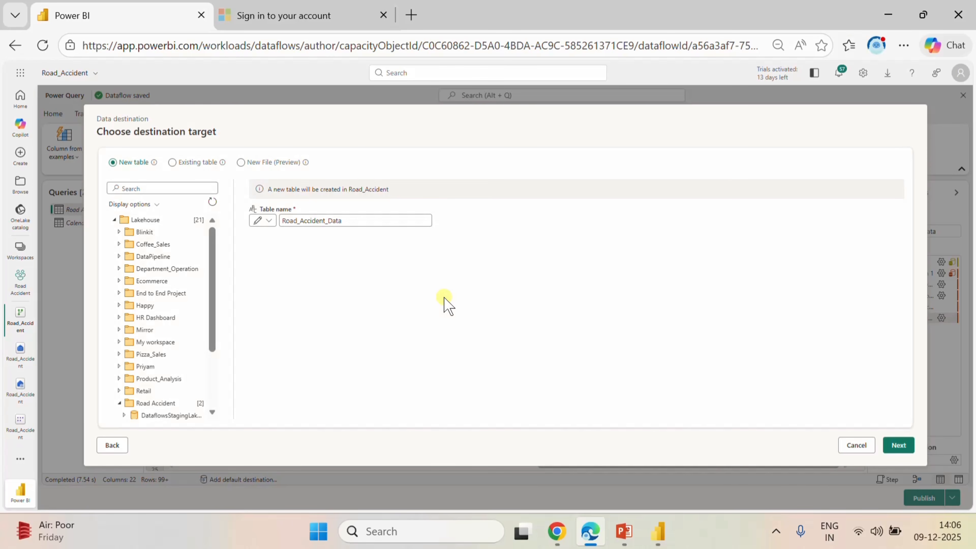
scroll(168, 371, "down", 3)
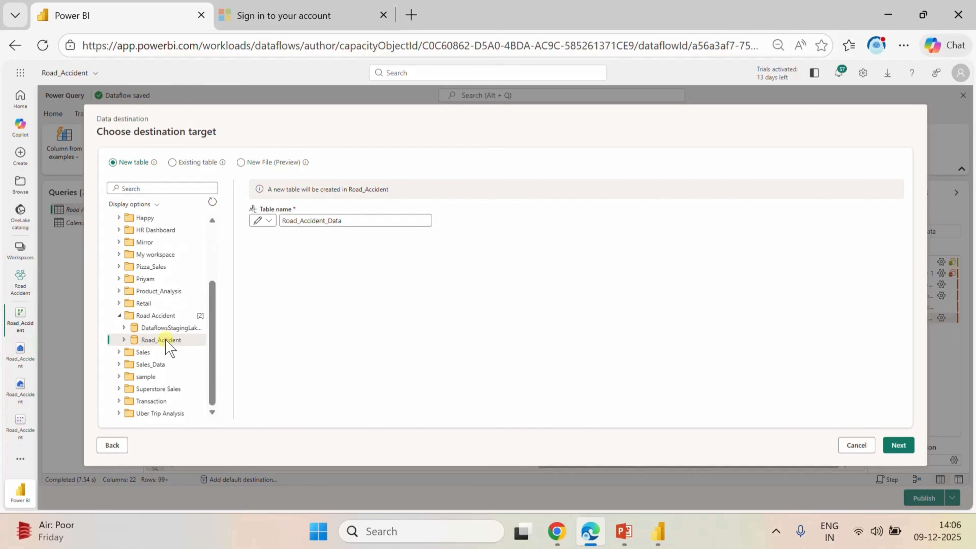
left_click(896, 445)
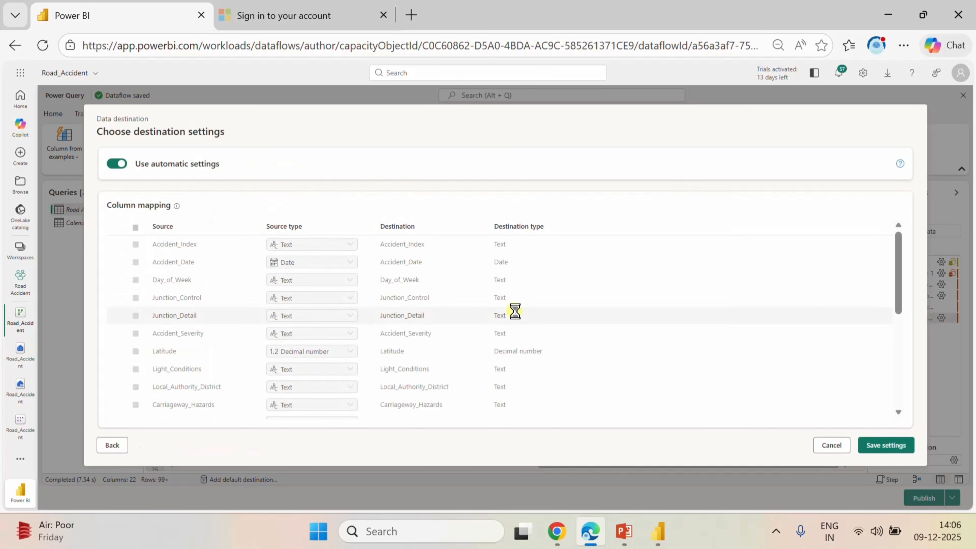
scroll(512, 307, "down", 5)
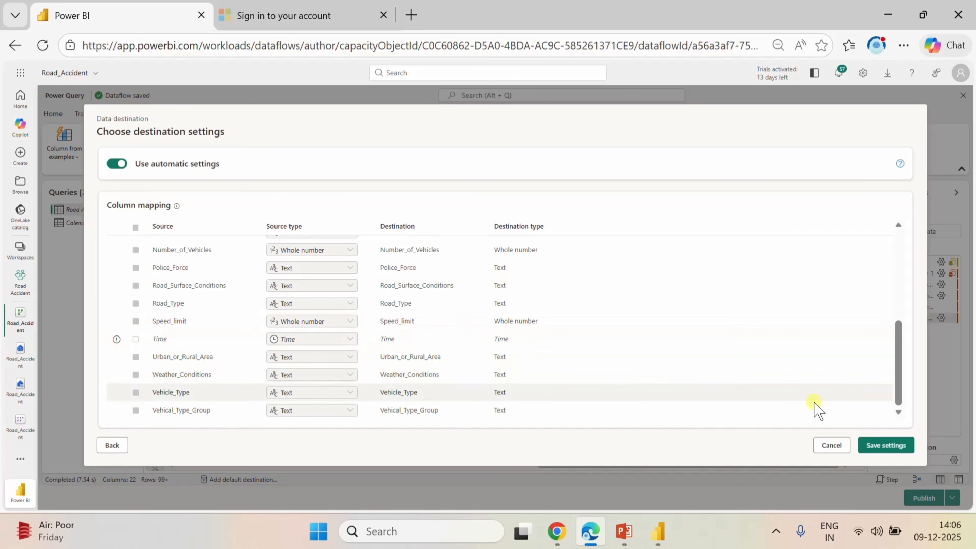
left_click(877, 446)
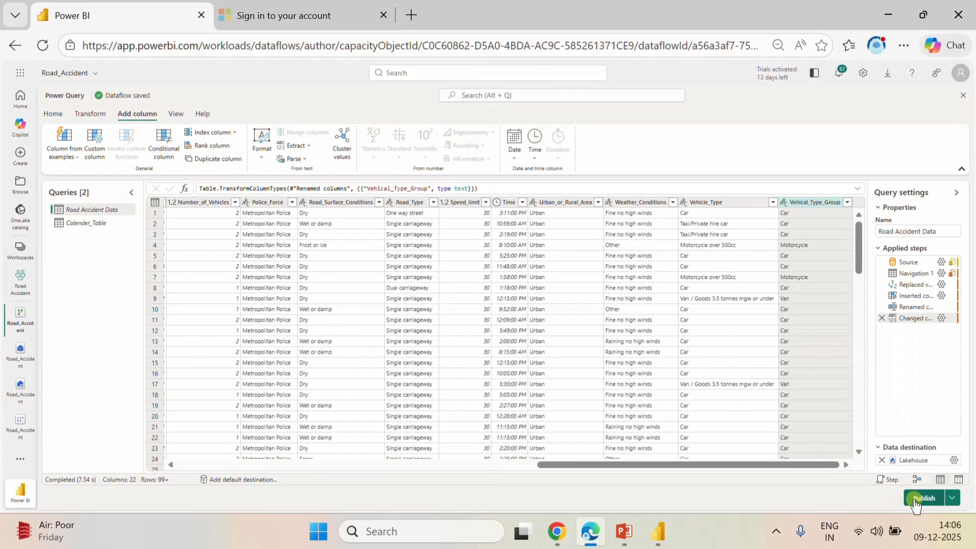
left_click(916, 501)
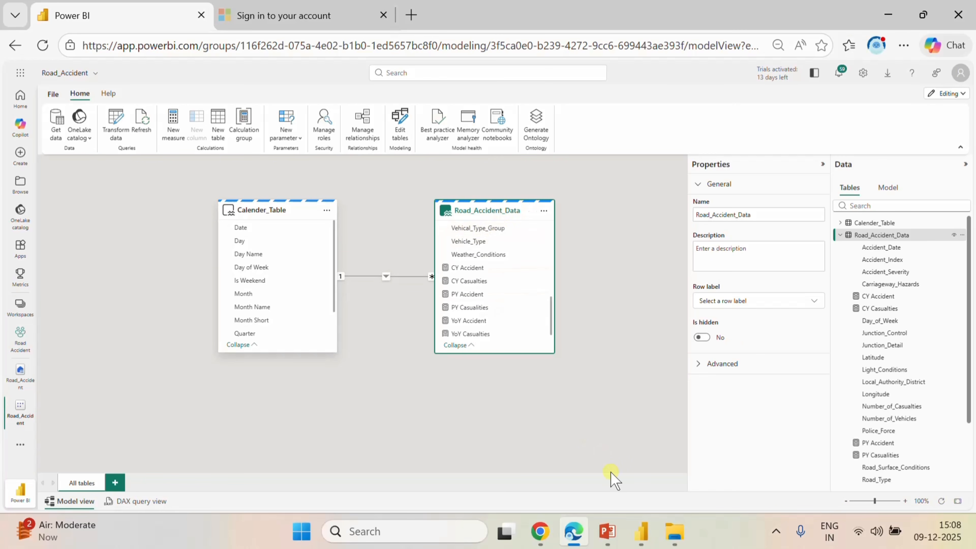
- Switch to Power BI Desktop and check the Road_Accident_Data fields for Vehical_Type_Group and the requirement slide for the vehicle type KPI
left_click(643, 525)
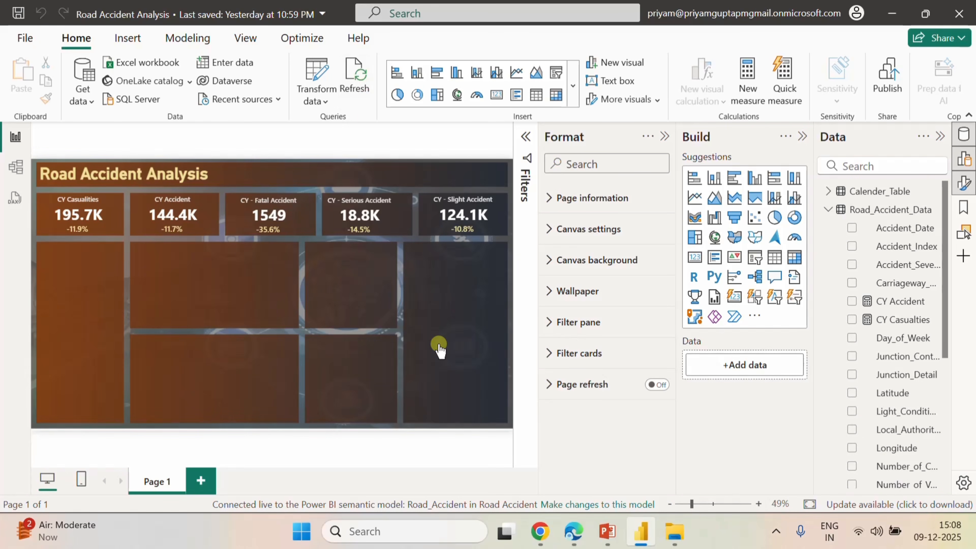
scroll(891, 446, "down", 3)
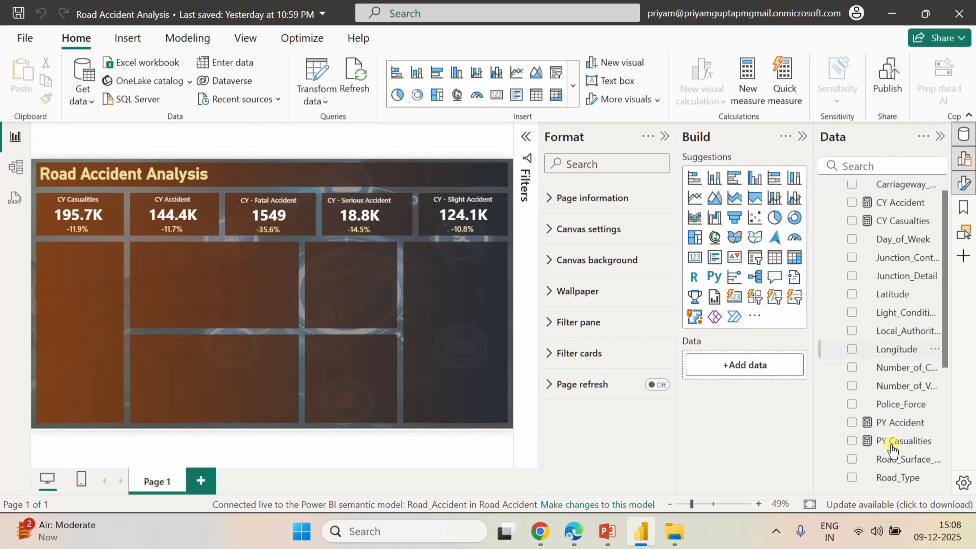
scroll(891, 448, "down", 3)
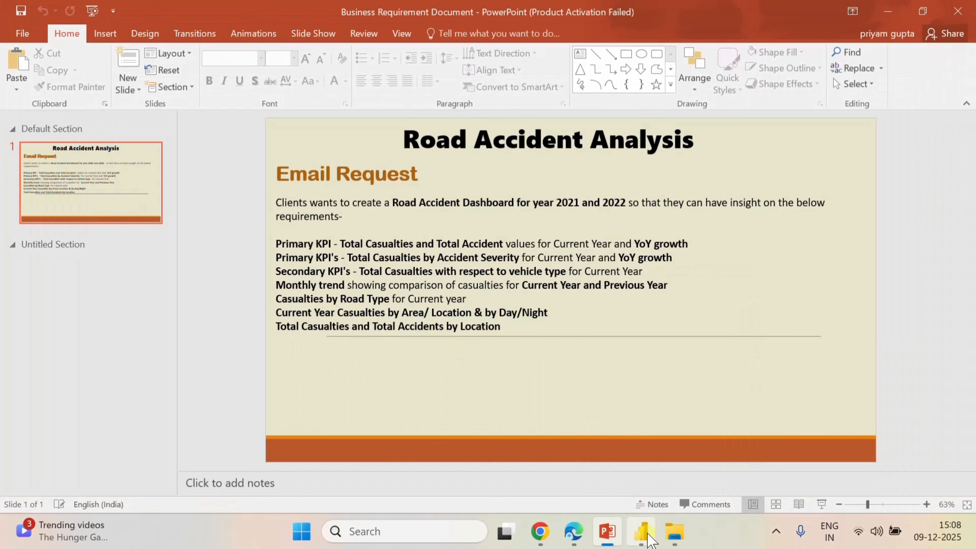
left_click(634, 540)
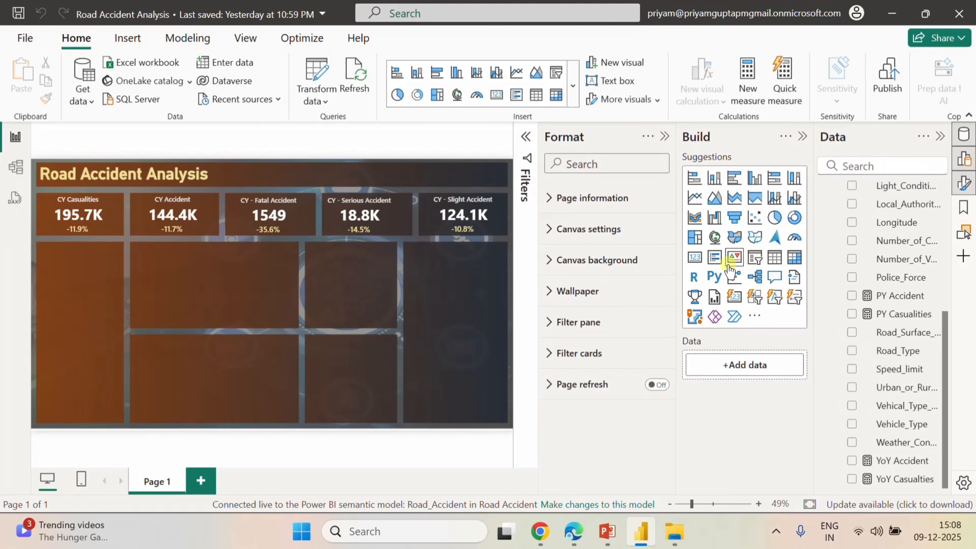
- Insert a multi-row card below the CY Casualties card and stretch it down to the bottom of the report background
left_click(714, 257)
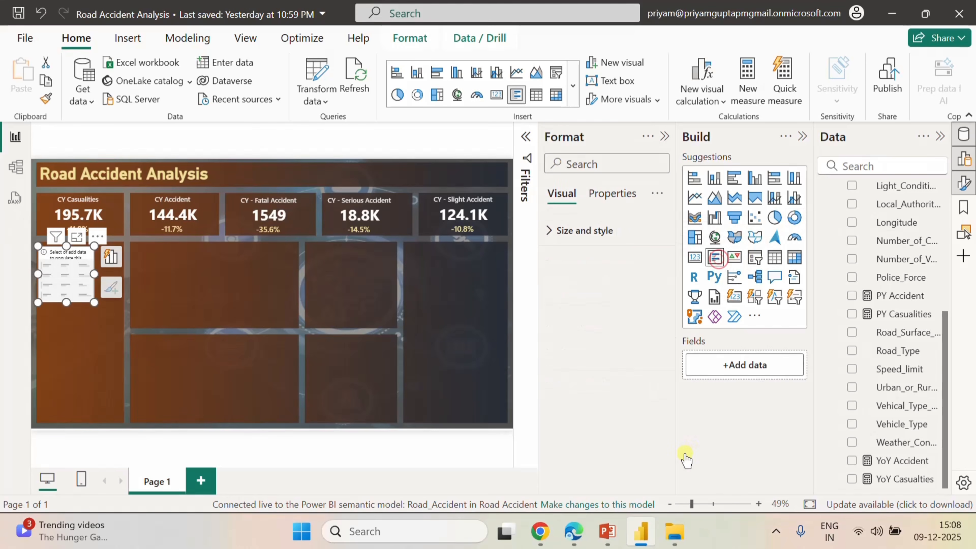
left_click_drag(66, 303, 56, 434)
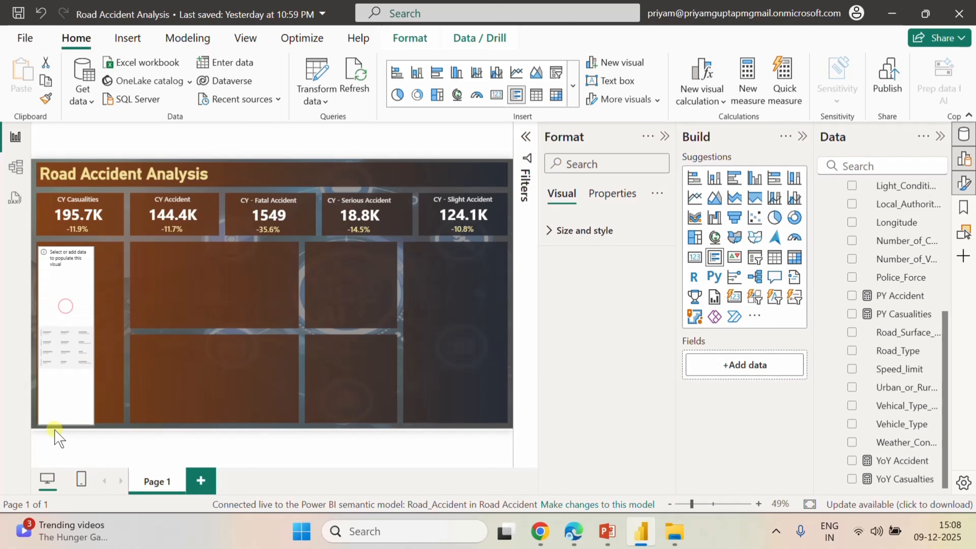
left_click(297, 358)
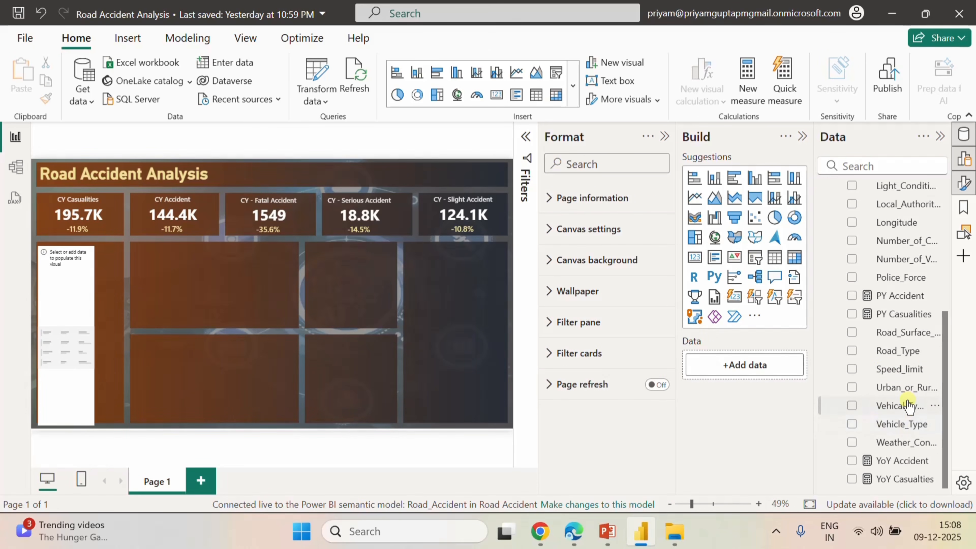
- Add a table visual with the Vehical_Type_Group field and remove the duplicate entry of that field
left_click(851, 405)
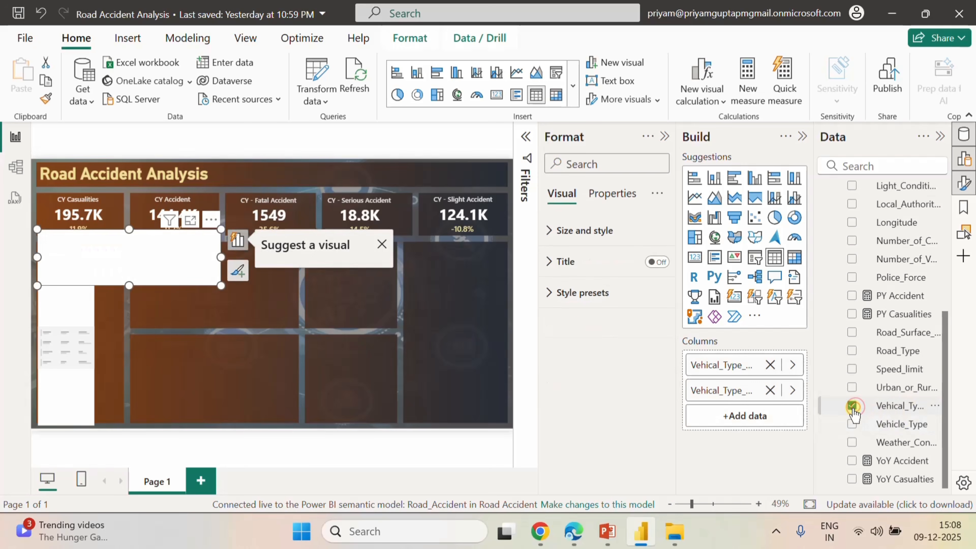
left_click(769, 388)
left_click(765, 398)
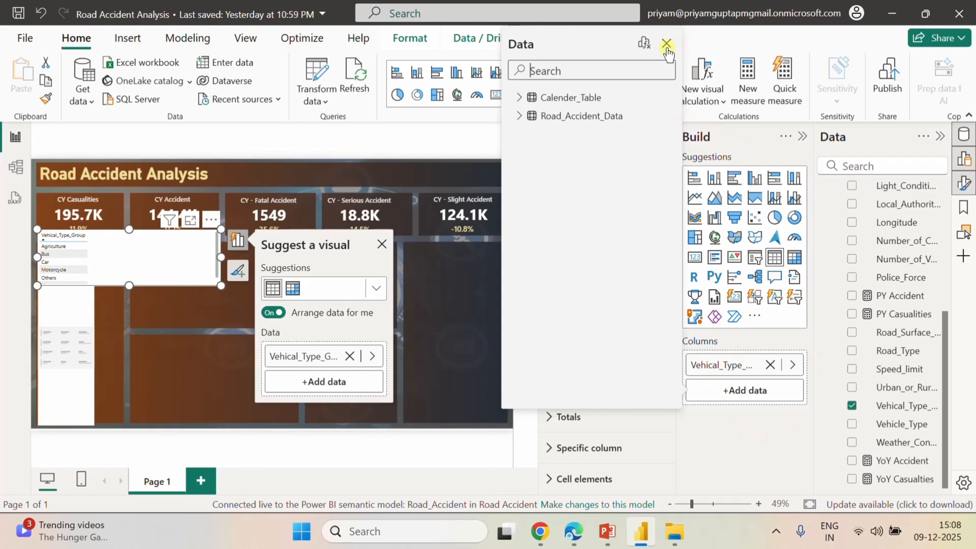
- Add CY Casualties to the Vehical_Type_Group table visual, and remove that visual from the report page
left_click(666, 45)
scroll(891, 350, "up", 5)
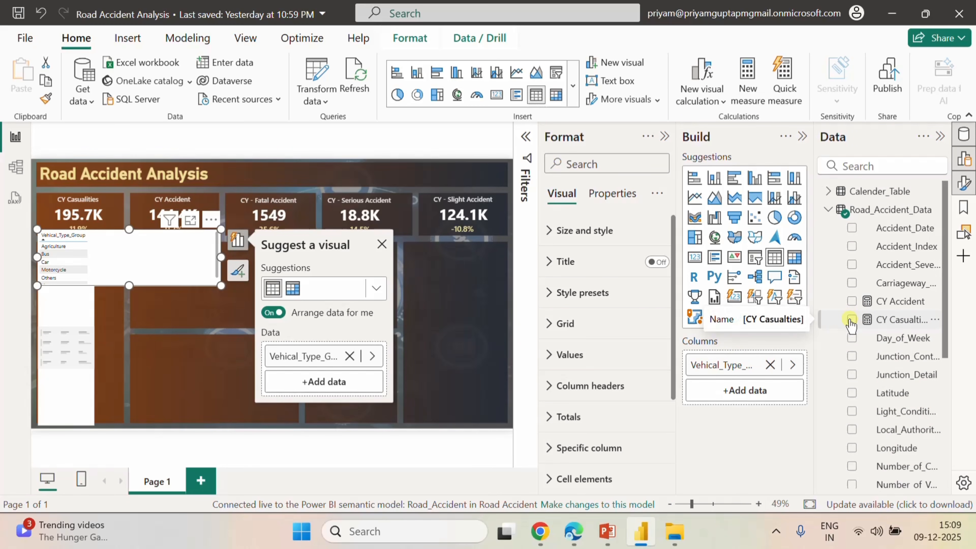
left_click(850, 319)
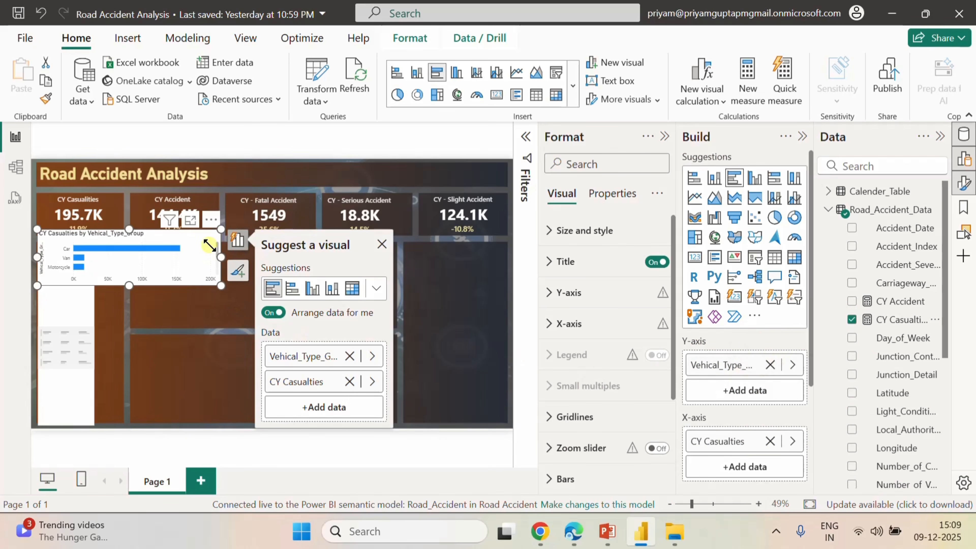
left_click(211, 219)
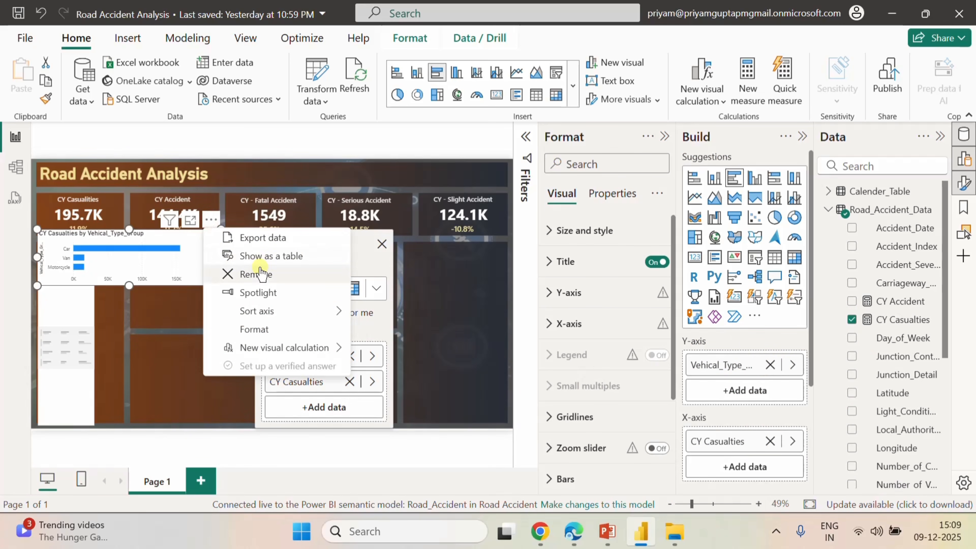
left_click(256, 274)
- Add the Vehical_Type_Group and CY Casualties fields to the multi-row card
left_click(75, 321)
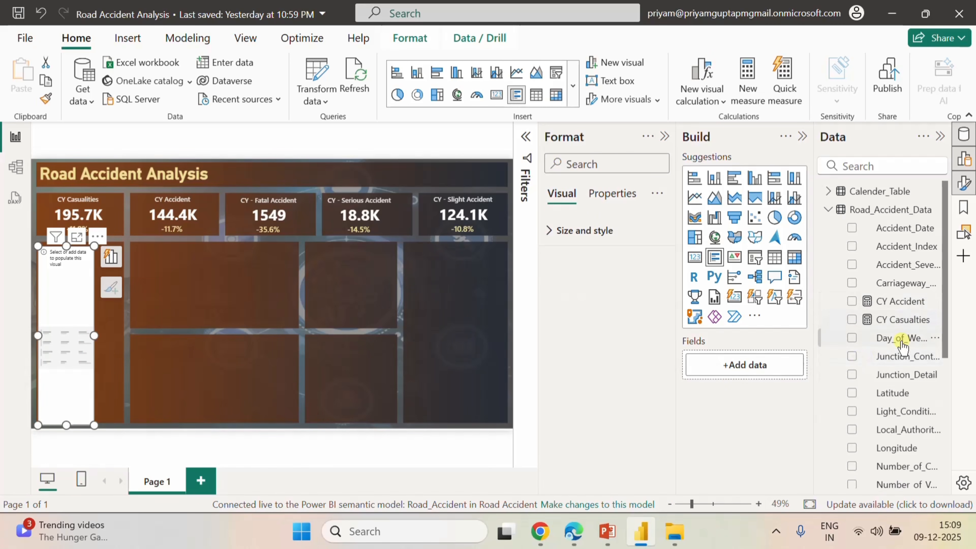
scroll(907, 411, "down", 5)
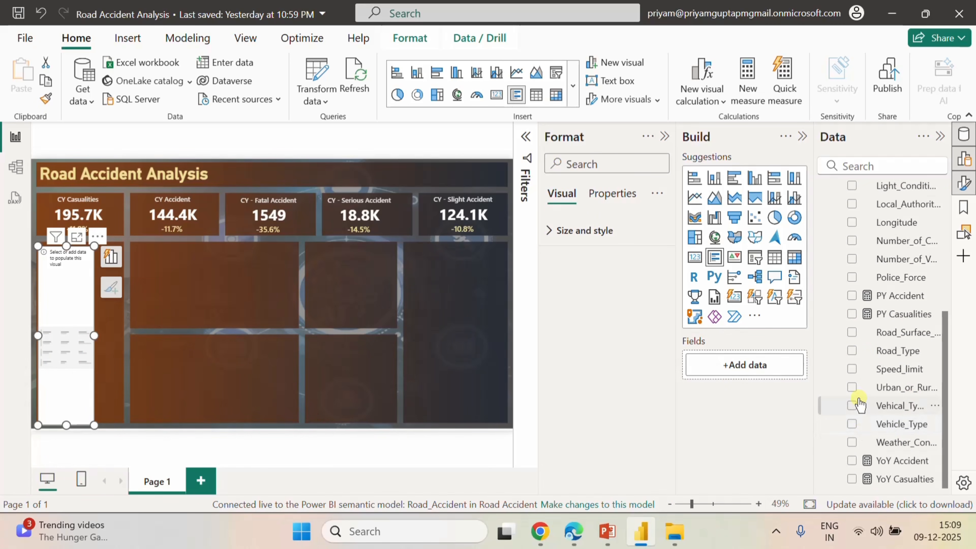
left_click(852, 406)
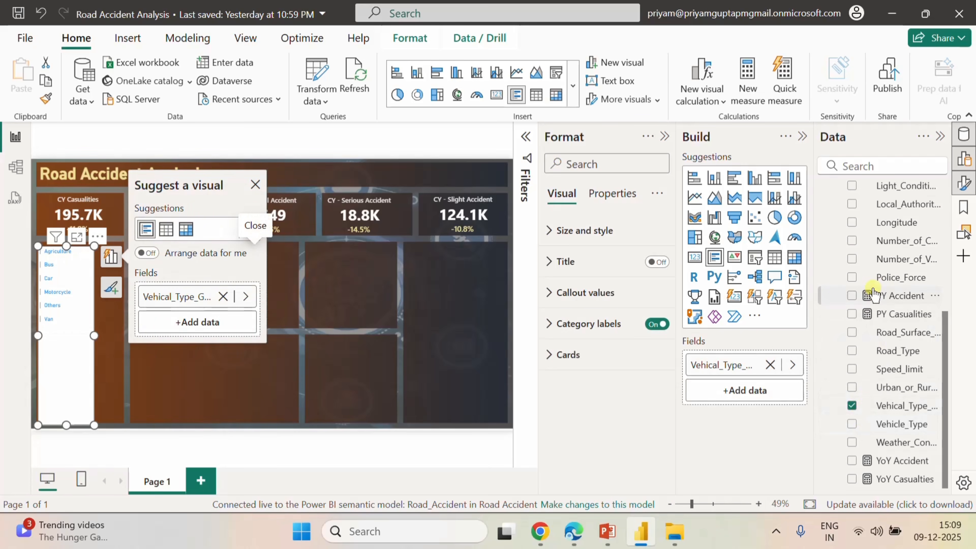
scroll(883, 342, "up", 5)
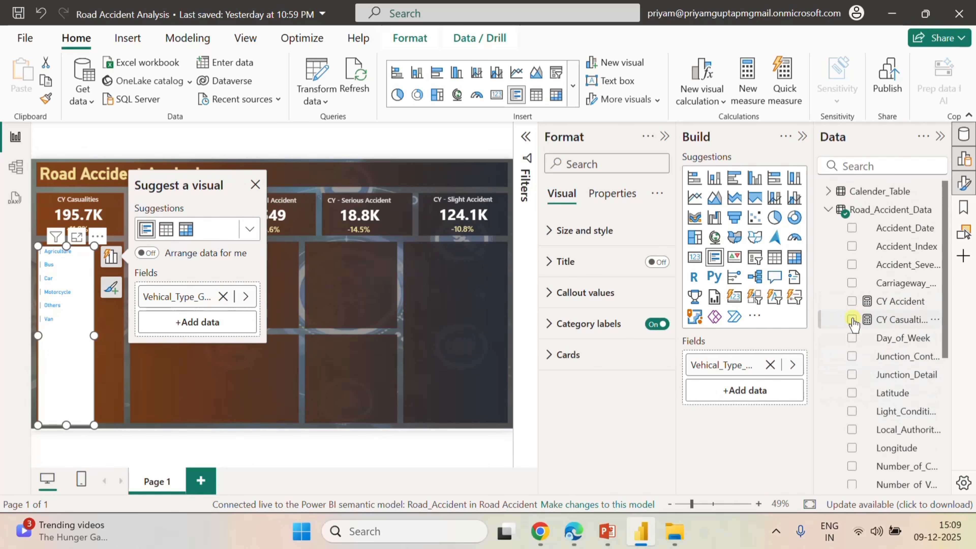
left_click(851, 320)
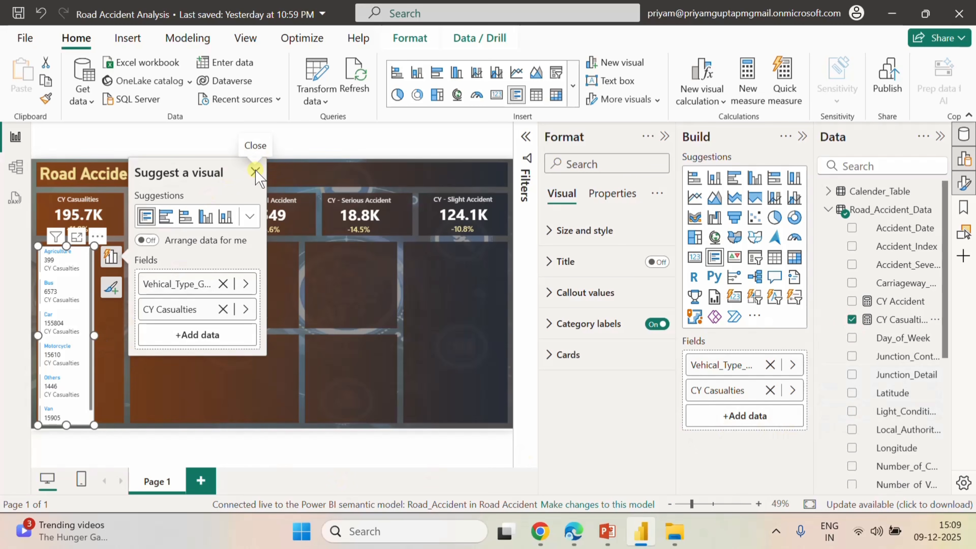
left_click(103, 341)
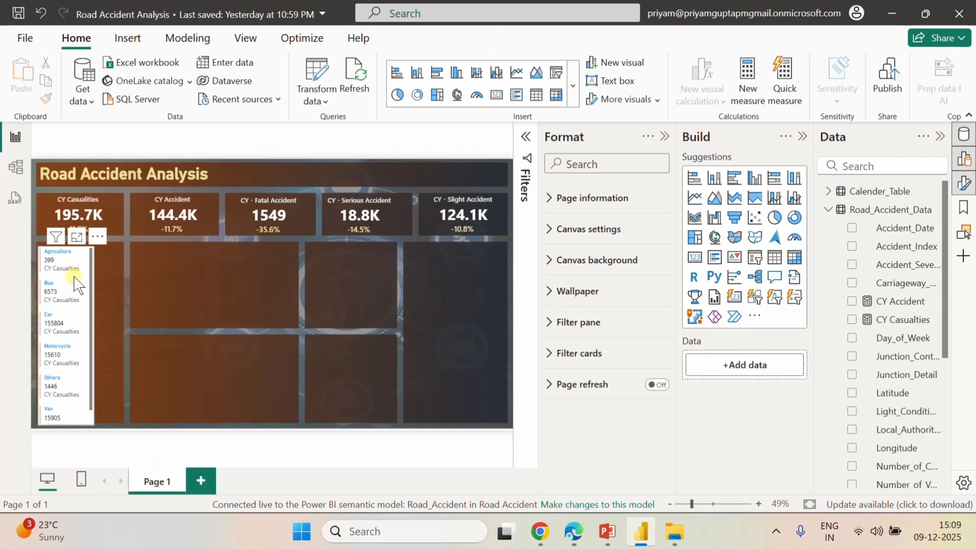
- Widen and reposition the multi-row card to fit the panel below the CY Casualties card, and clear its vehicle type selection
left_click(78, 283)
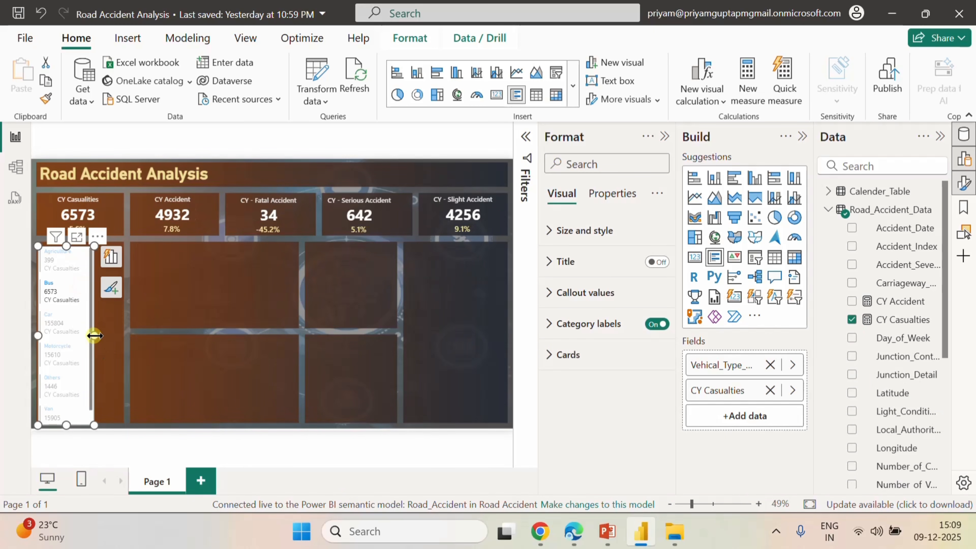
left_click_drag(94, 335, 114, 334)
left_click(93, 265)
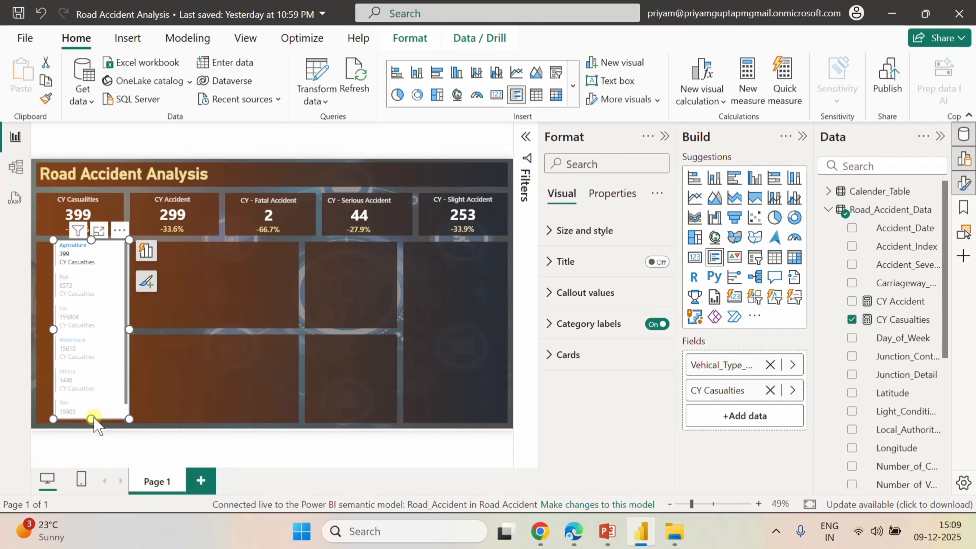
left_click_drag(90, 417, 90, 425)
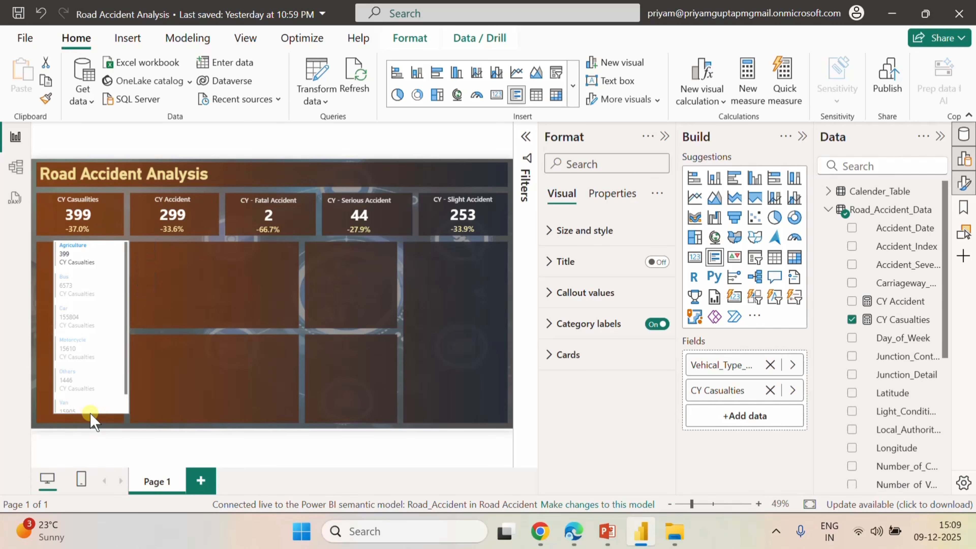
left_click_drag(83, 428, 83, 419)
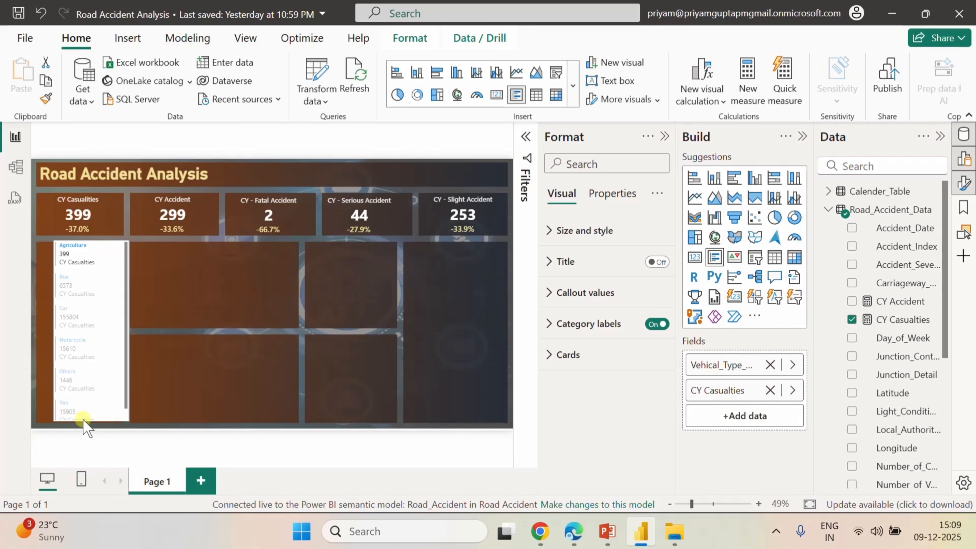
left_click(83, 419)
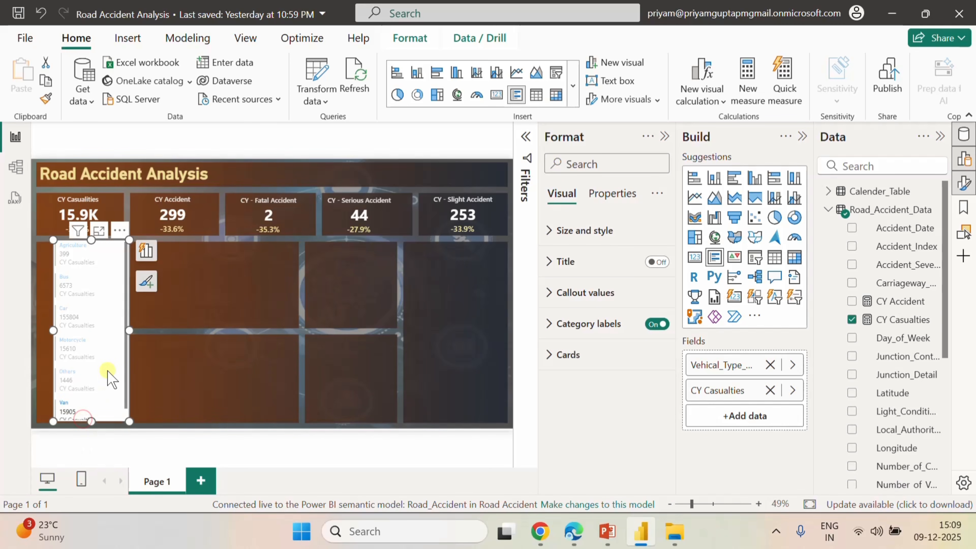
left_click(84, 291)
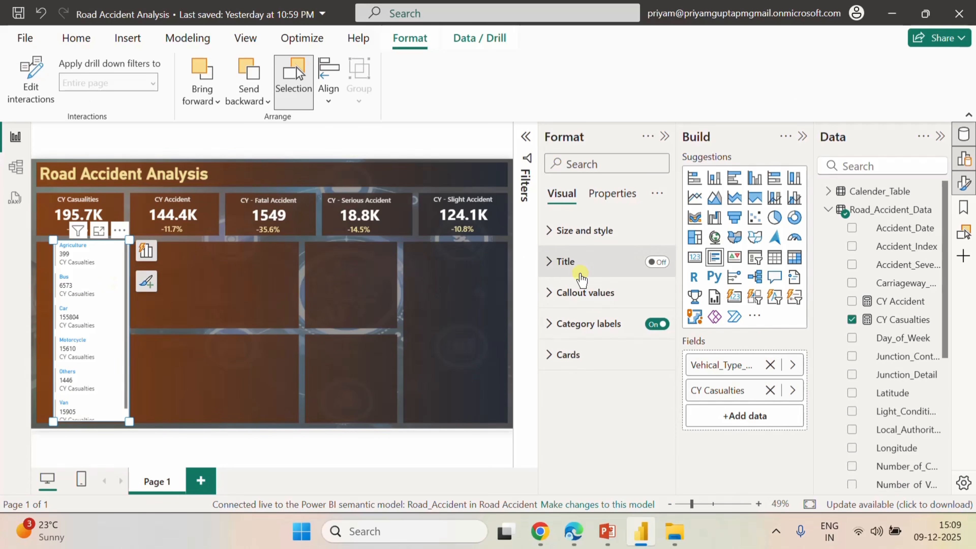
- Turn off the category labels of the multi-row card and check its callout value settings
left_click(547, 334)
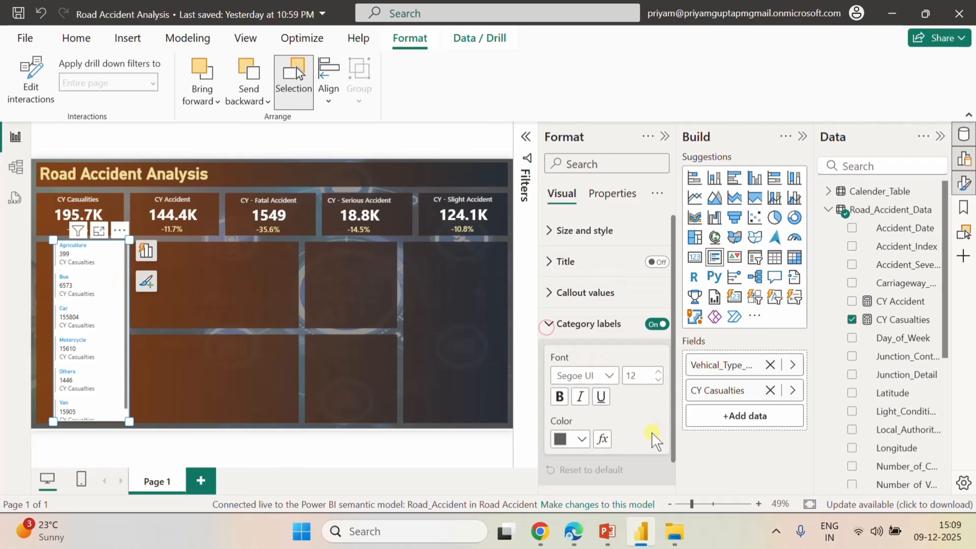
scroll(657, 438, "down", 1)
left_click(649, 298)
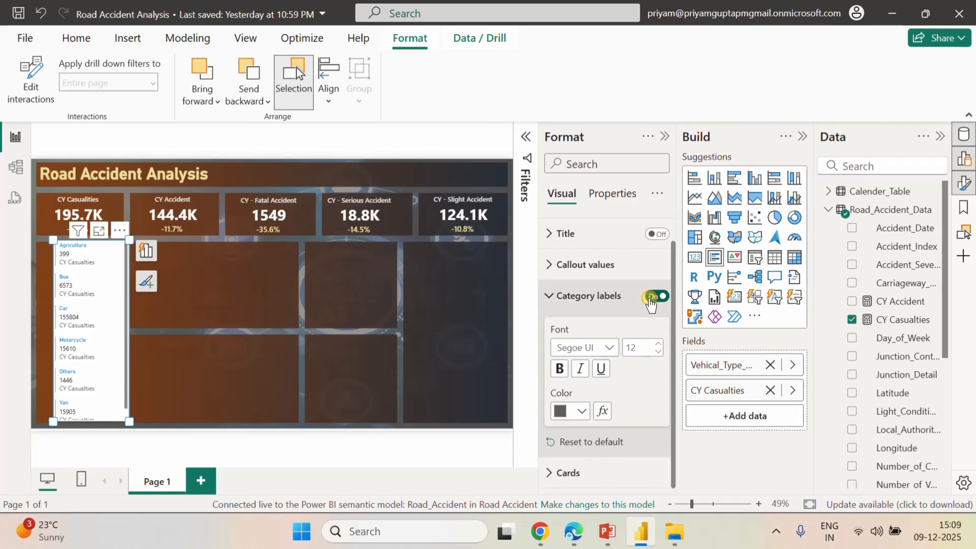
left_click(654, 297)
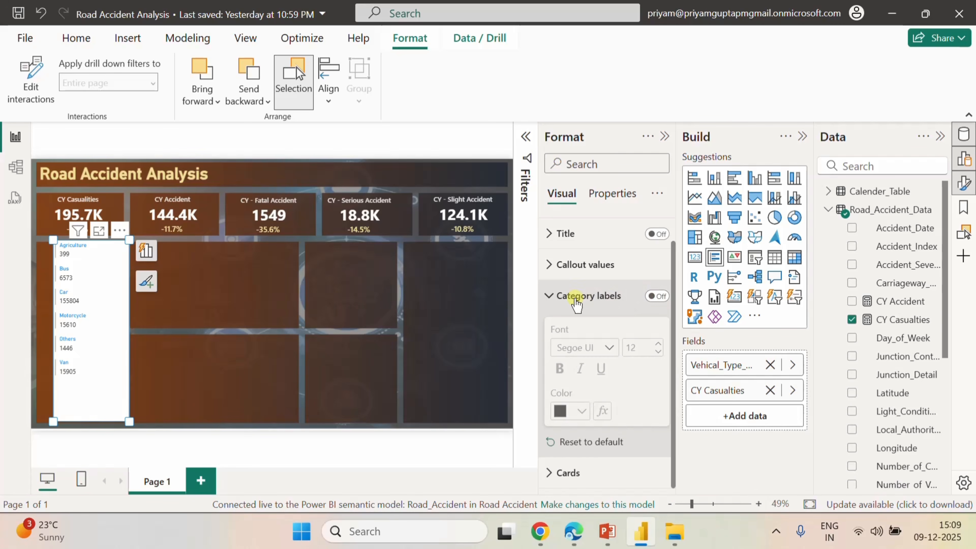
left_click(550, 295)
left_click(554, 293)
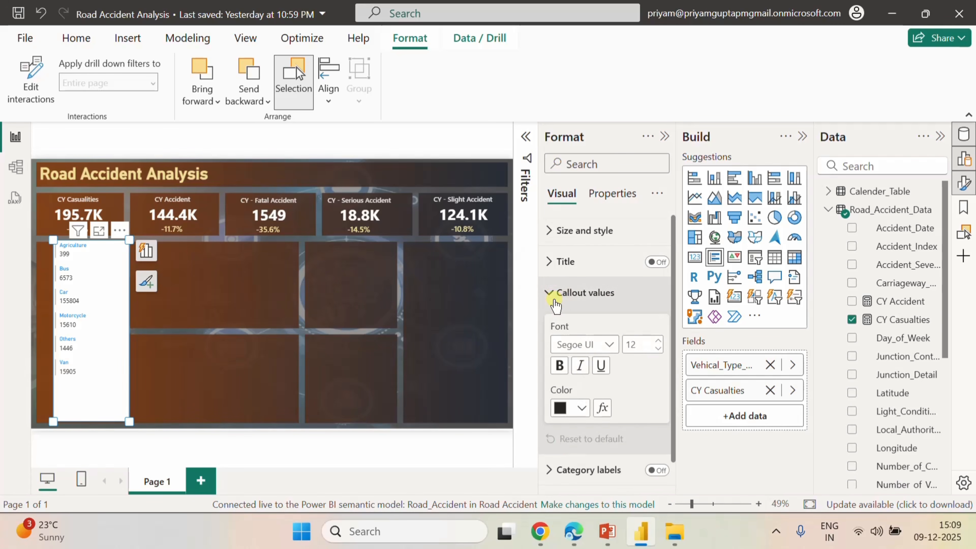
left_click(554, 301)
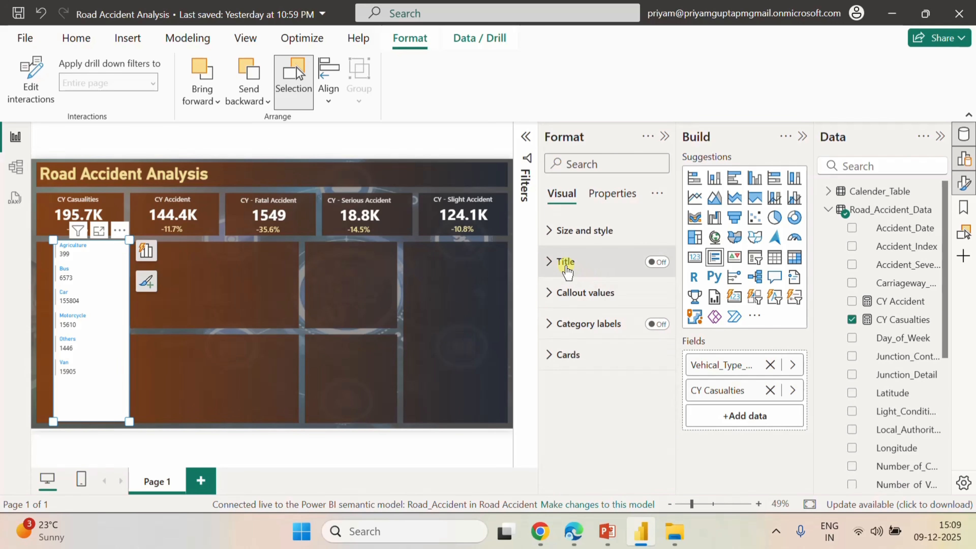
- Format the card titles of the multi-row card with font size 14 and a light red color
left_click(548, 355)
scroll(576, 403, "down", 5)
scroll(595, 384, "up", 2)
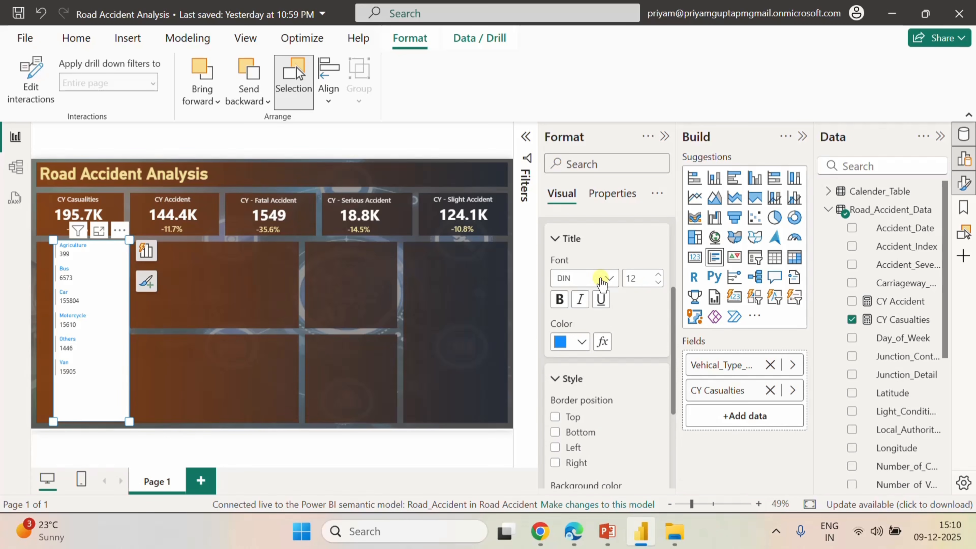
left_click(601, 283)
scroll(597, 216, "down", 3)
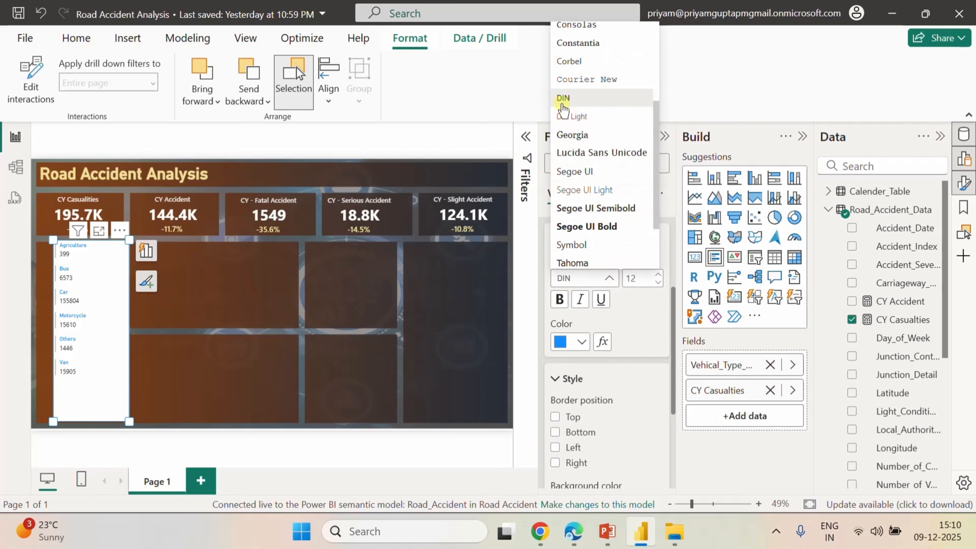
left_click(559, 300)
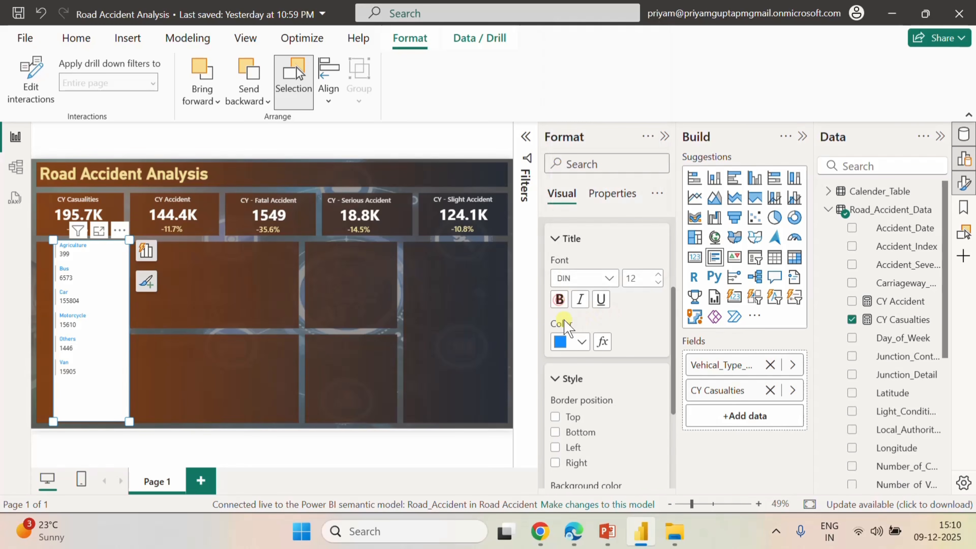
left_click(581, 341)
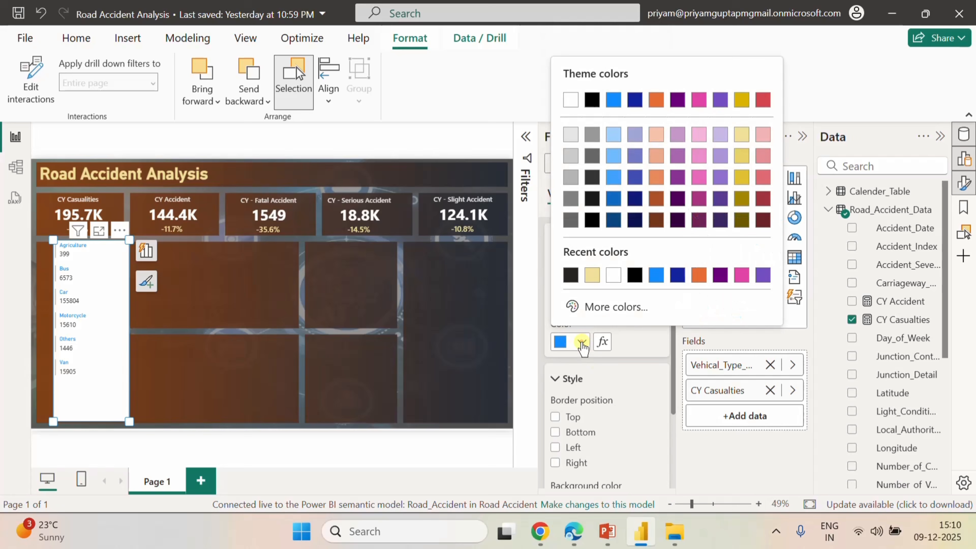
left_click(592, 274)
left_click(594, 278)
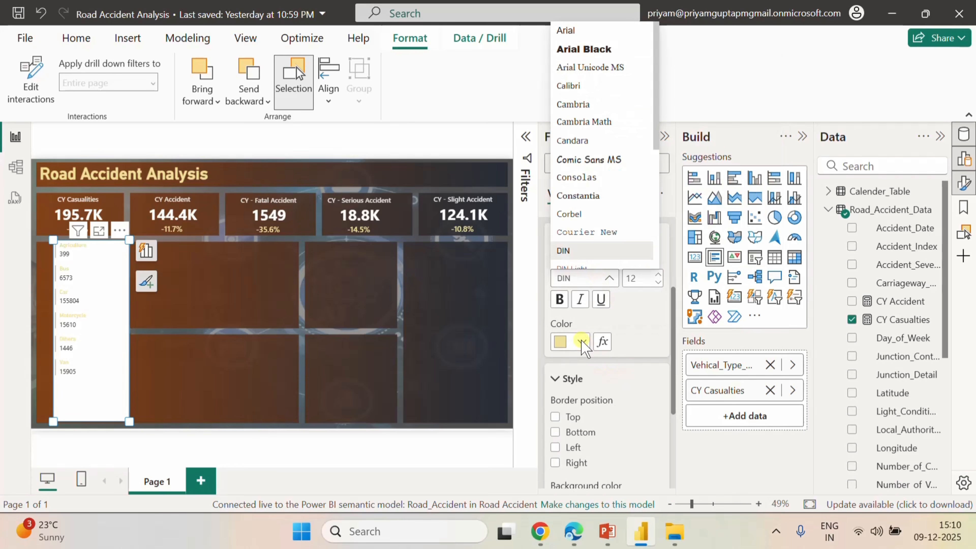
left_click(581, 341)
left_click(581, 341)
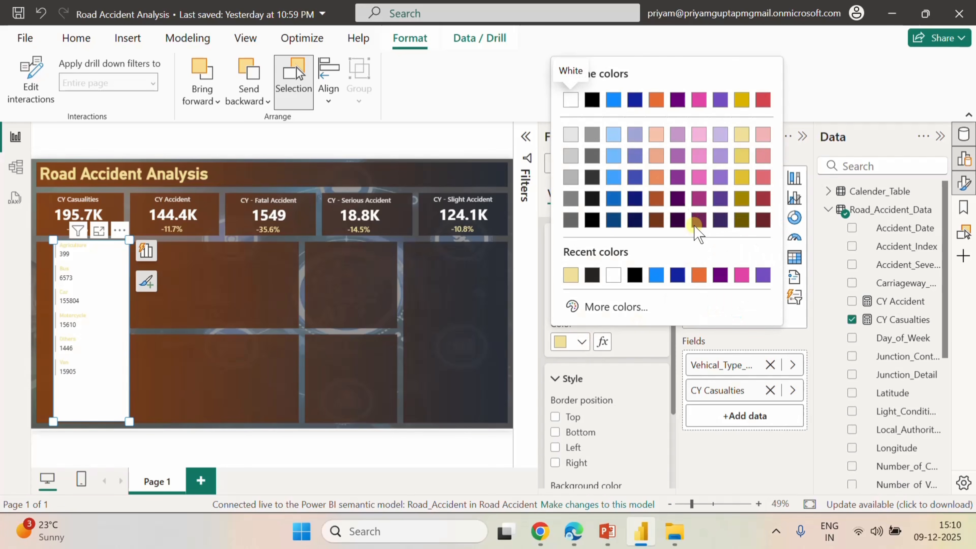
left_click(763, 156)
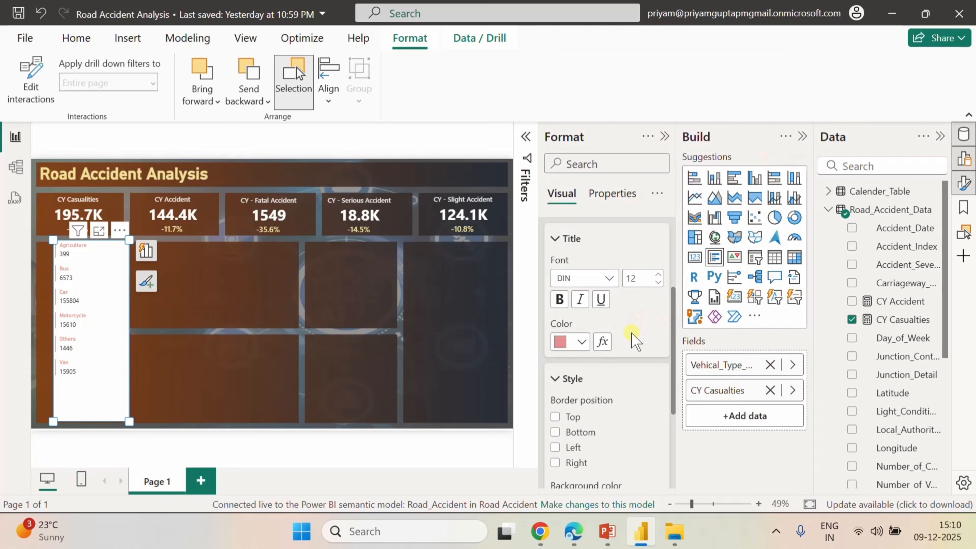
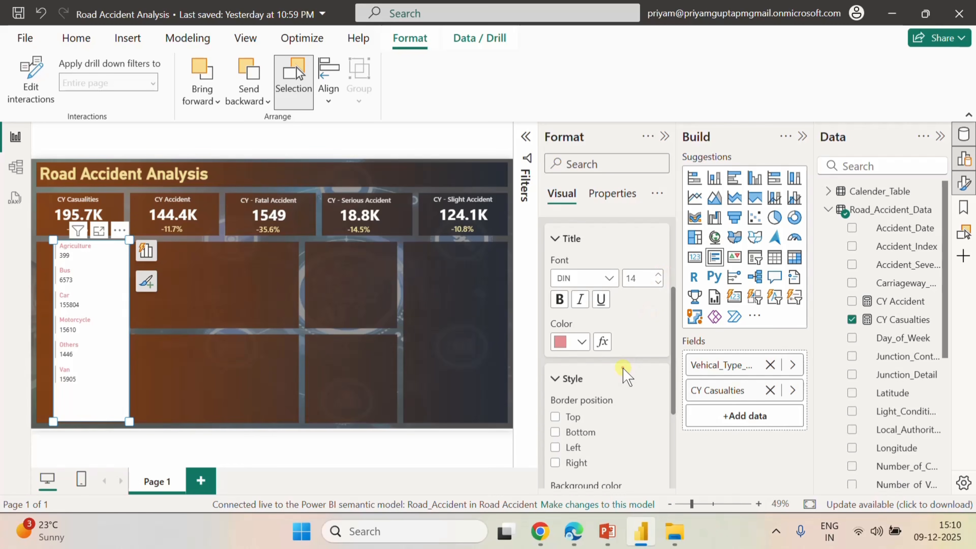
- Set the callout values' color in the multi-row card to light grey
scroll(622, 373, "up", 4)
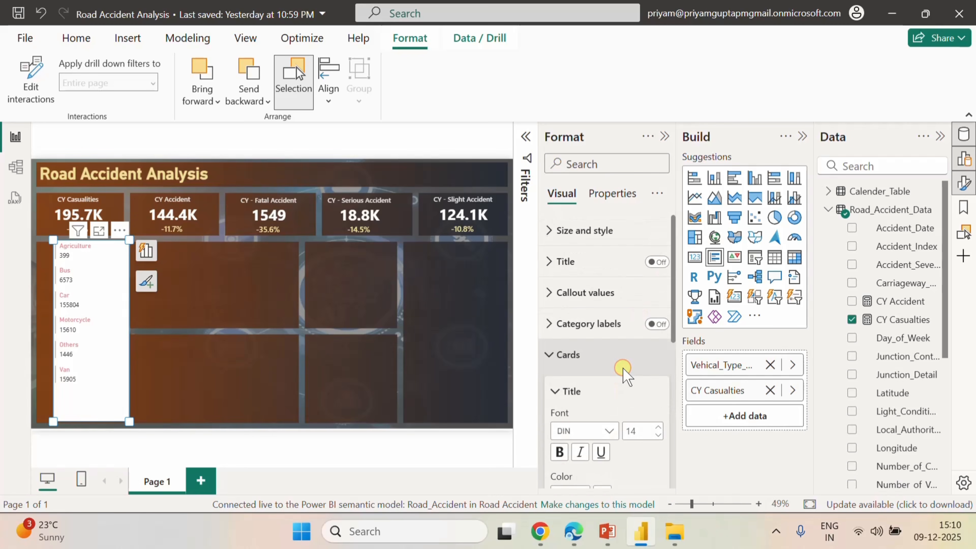
left_click(547, 296)
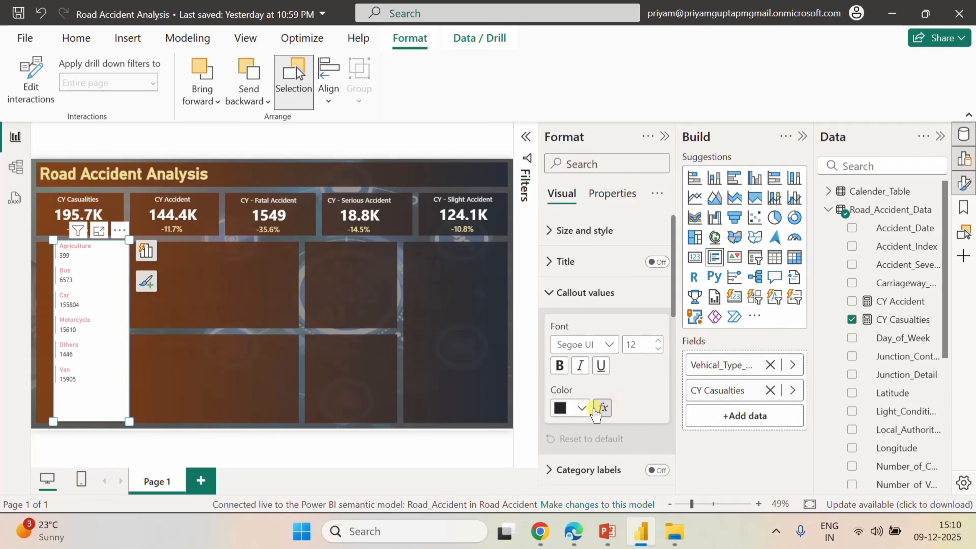
left_click(581, 408)
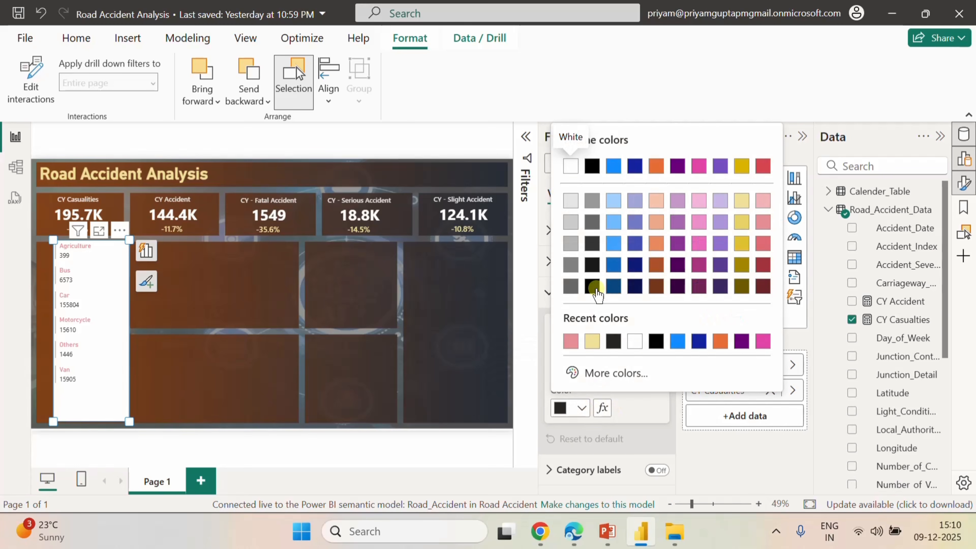
left_click(570, 200)
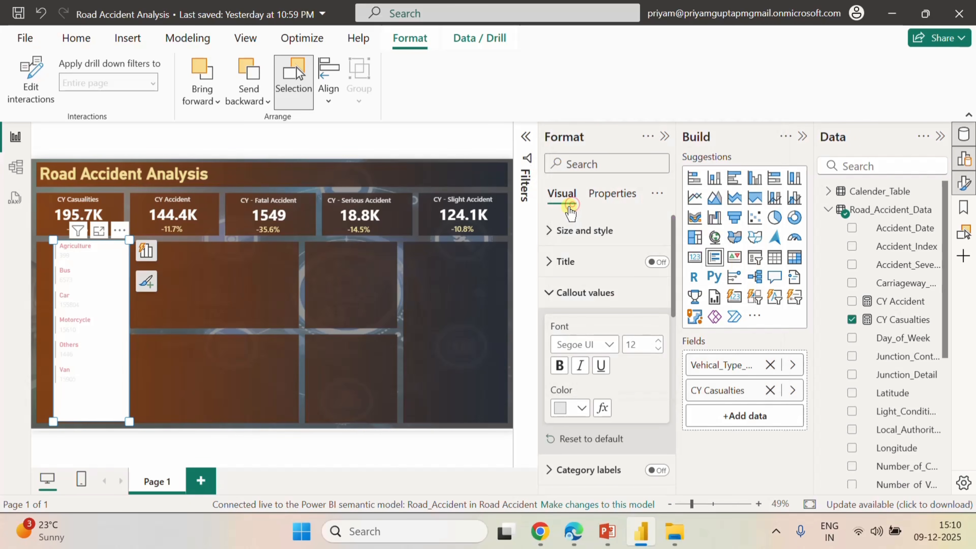
- Turn off the background of the multi-row card so the report page shows behind it
scroll(634, 384, "down", 4)
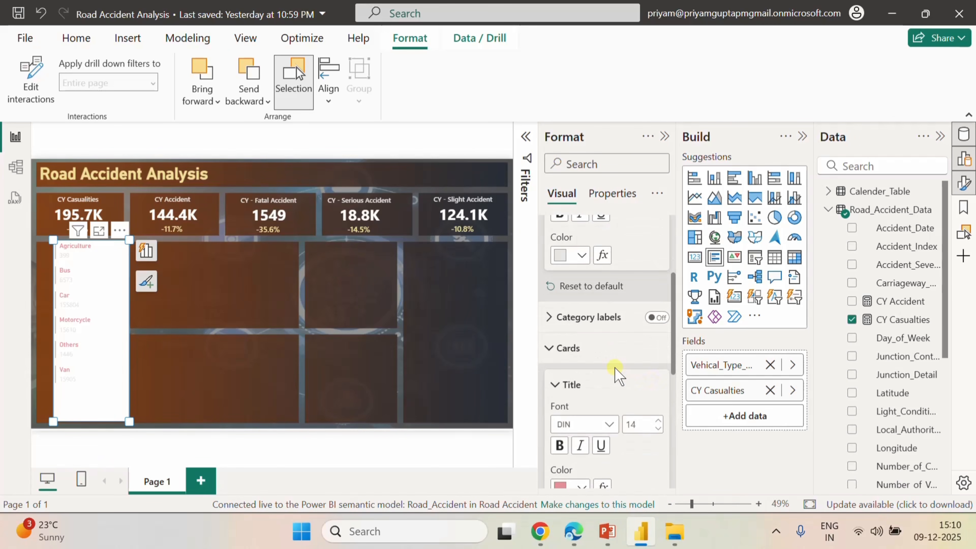
scroll(614, 369, "up", 4)
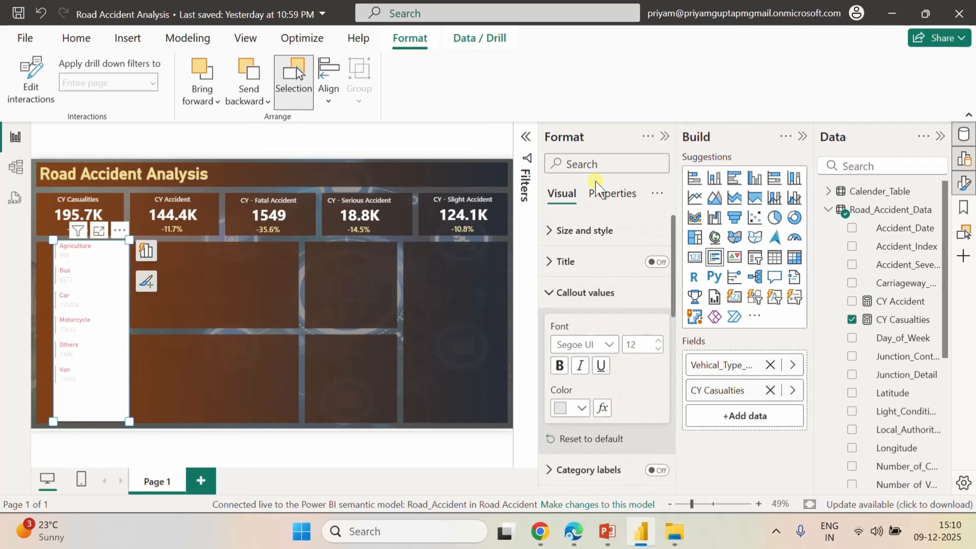
left_click(564, 231)
scroll(631, 392, "down", 5)
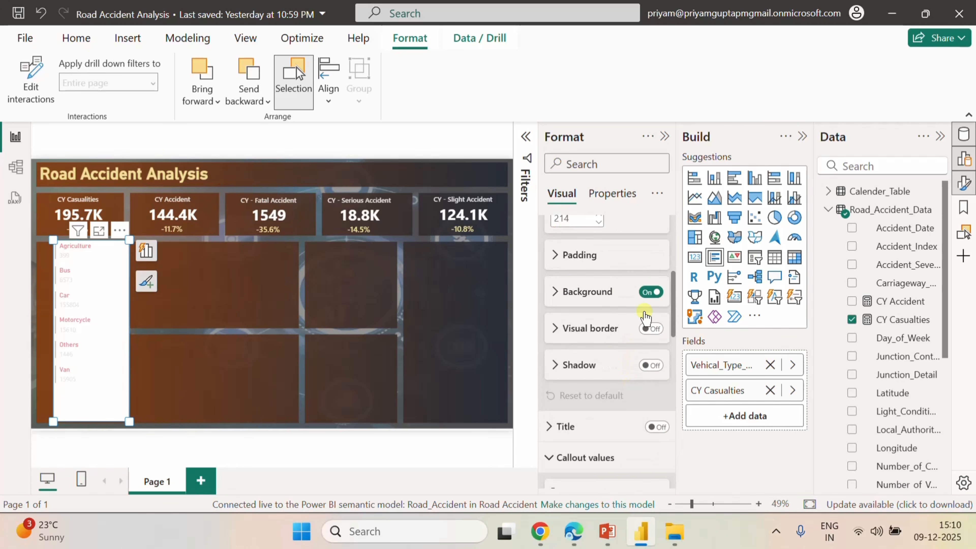
left_click(649, 292)
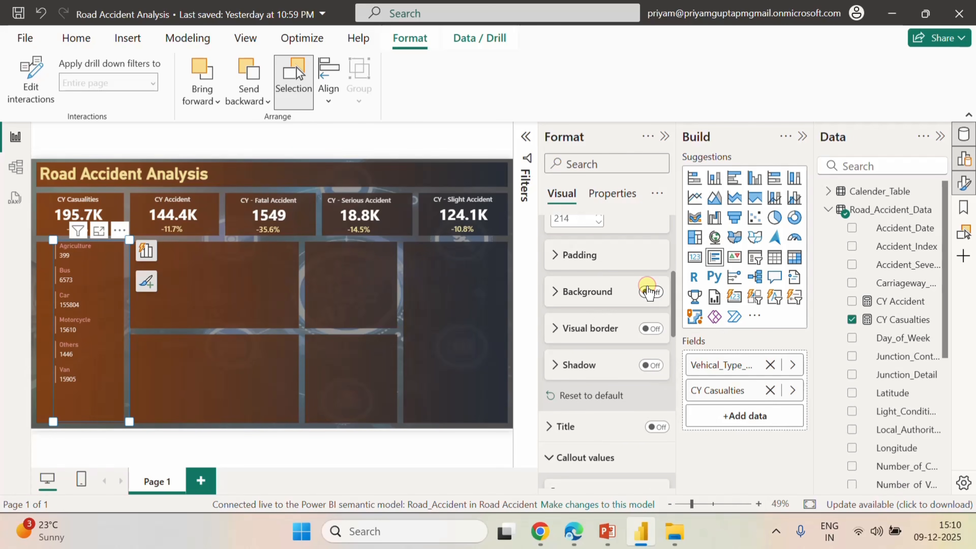
left_click(640, 332)
- Format the multi-row card's callout values in bold DIN with font size 16
scroll(620, 380, "down", 4)
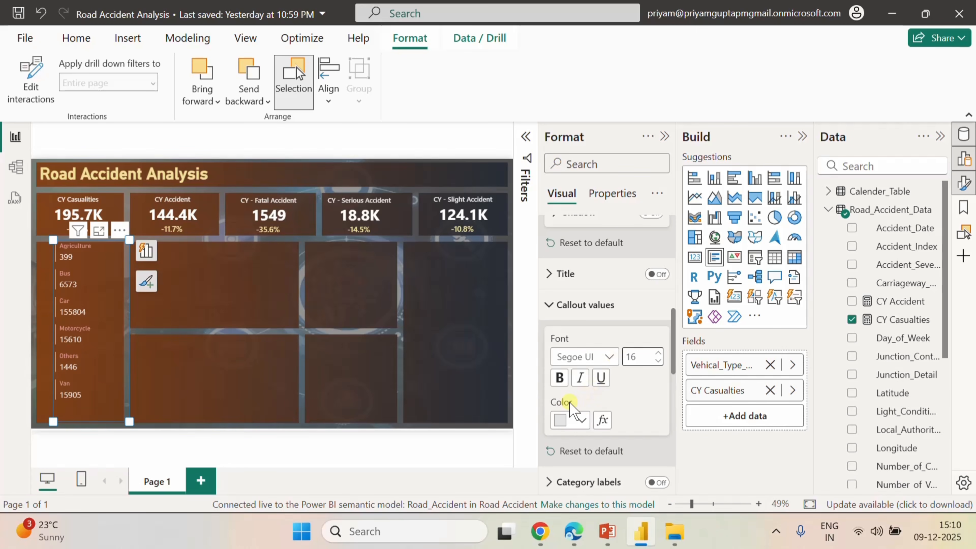
left_click(559, 377)
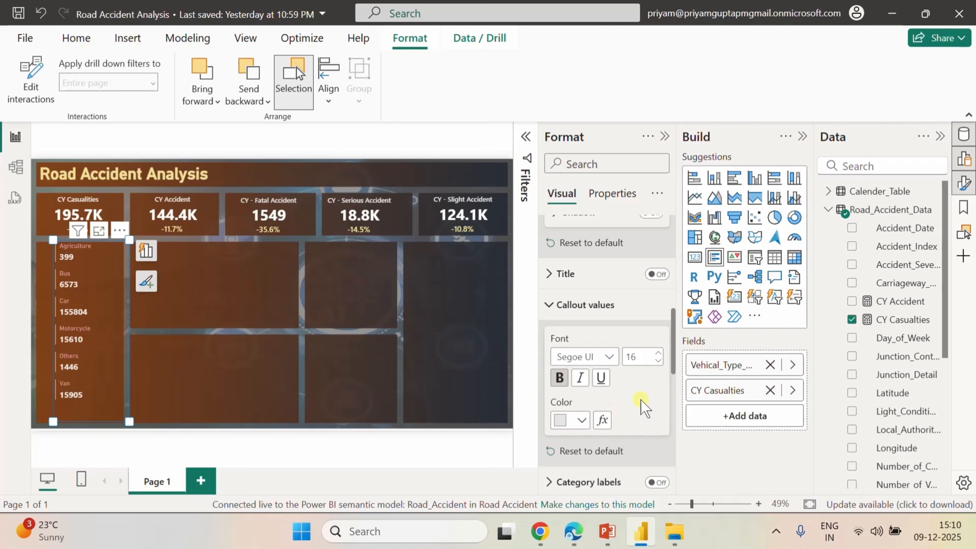
left_click(609, 357)
left_click(609, 356)
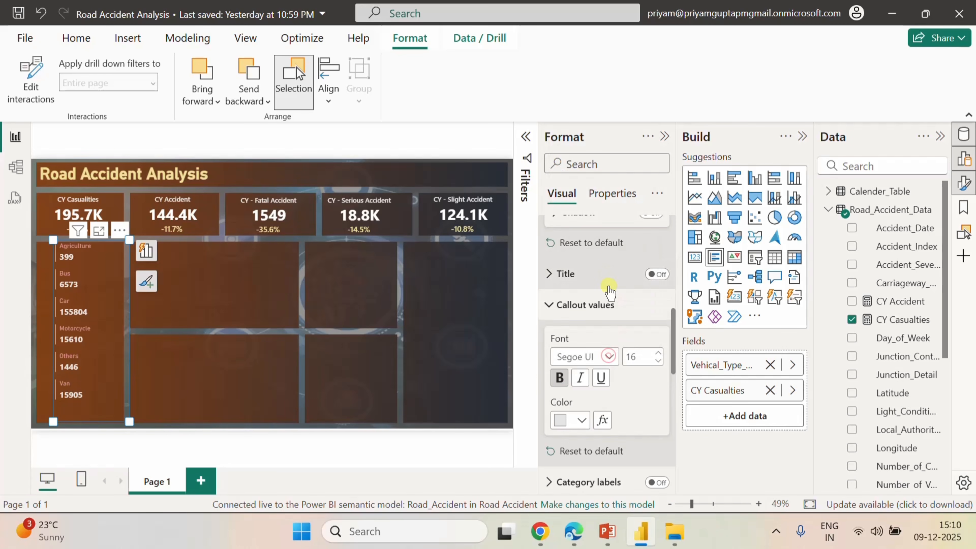
left_click(608, 357)
scroll(604, 275, "down", 2)
scroll(604, 273, "up", 5)
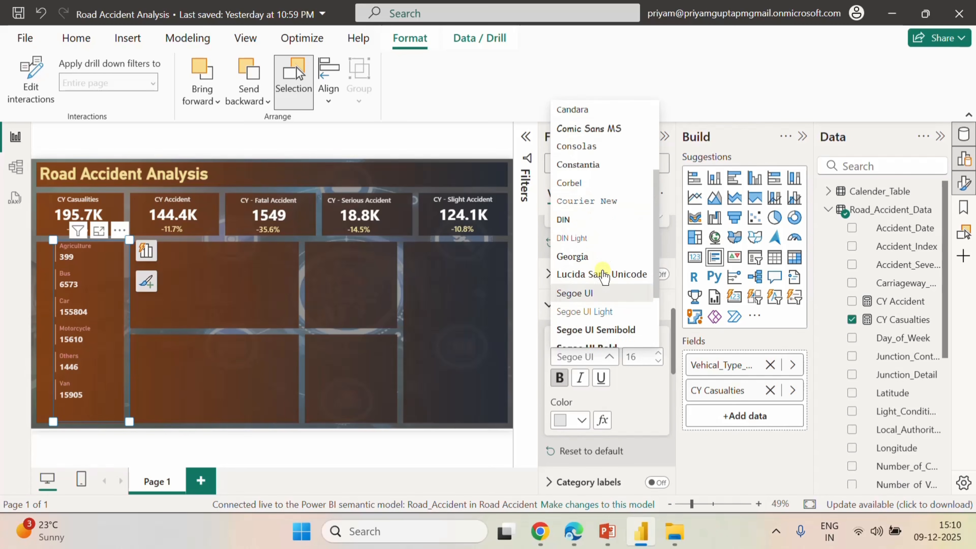
left_click(591, 253)
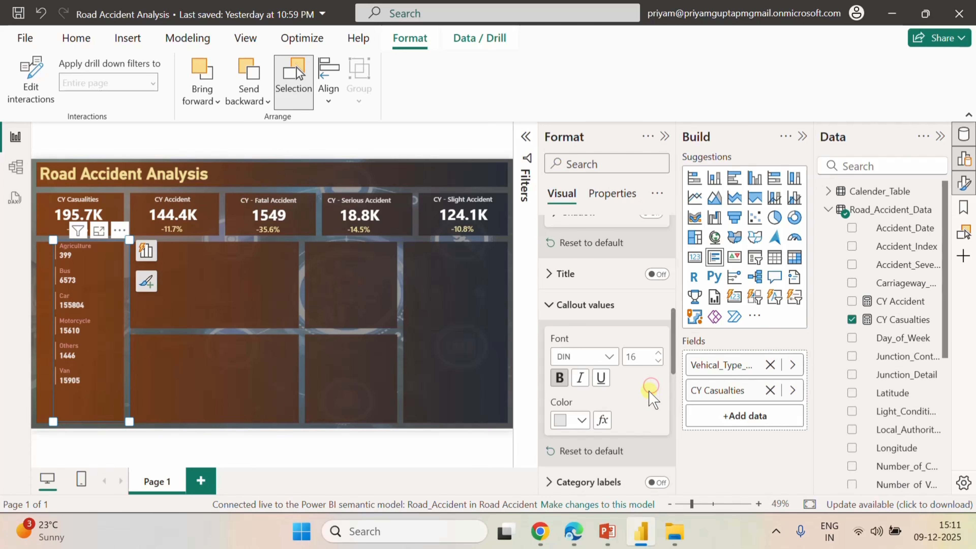
- Make the multi-row card's titles bold and shift the card slightly right and down in its panel
scroll(649, 392, "down", 8)
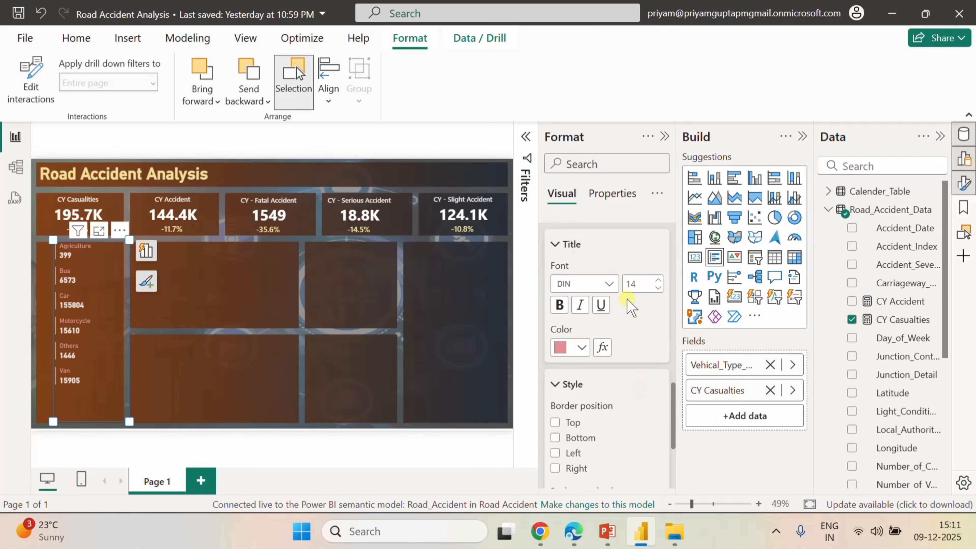
left_click(561, 306)
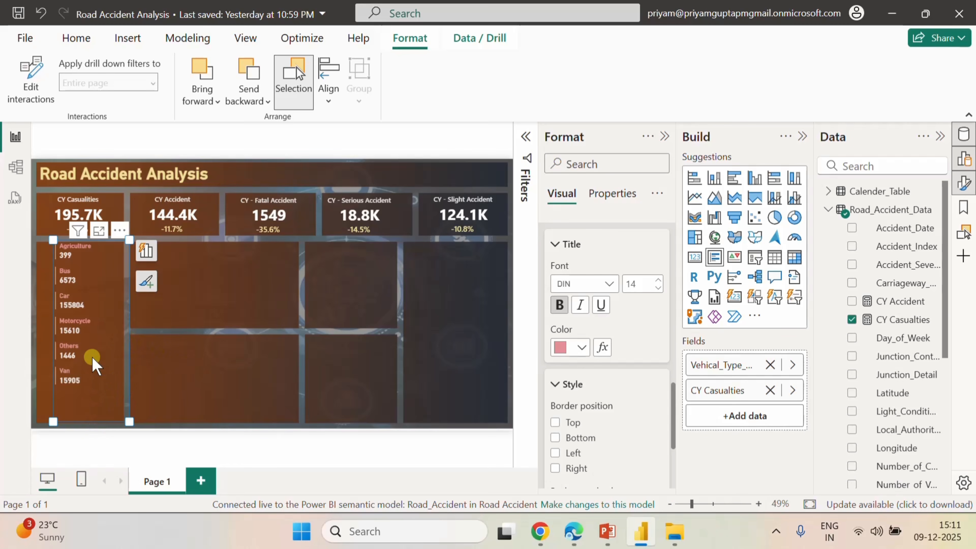
left_click_drag(99, 296, 107, 318)
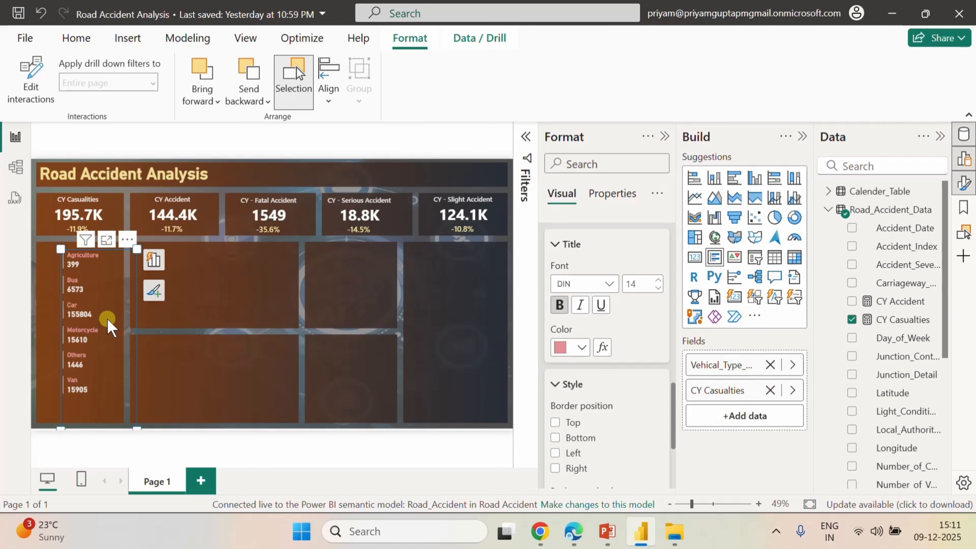
left_click(261, 292)
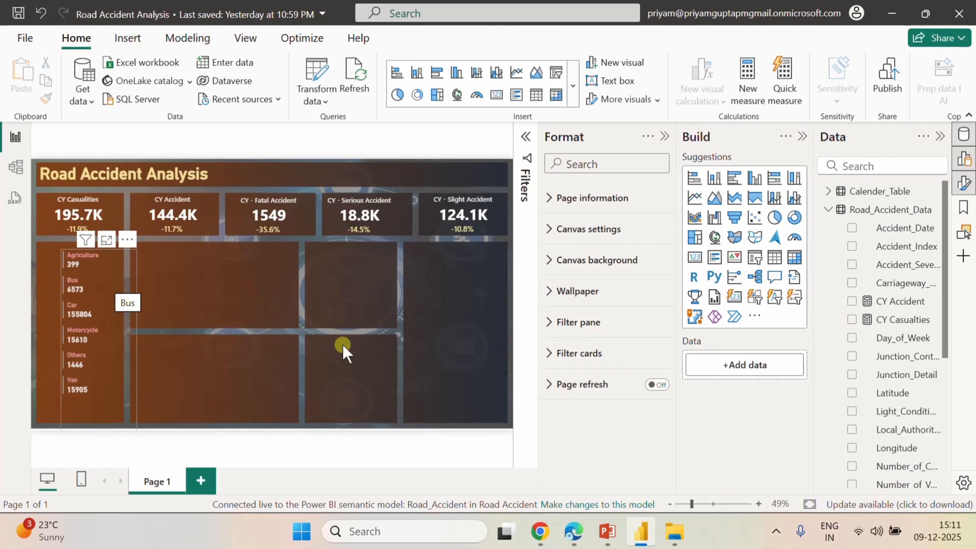
- Set the accent bar color of the multi-row card to light grey
left_click(97, 263)
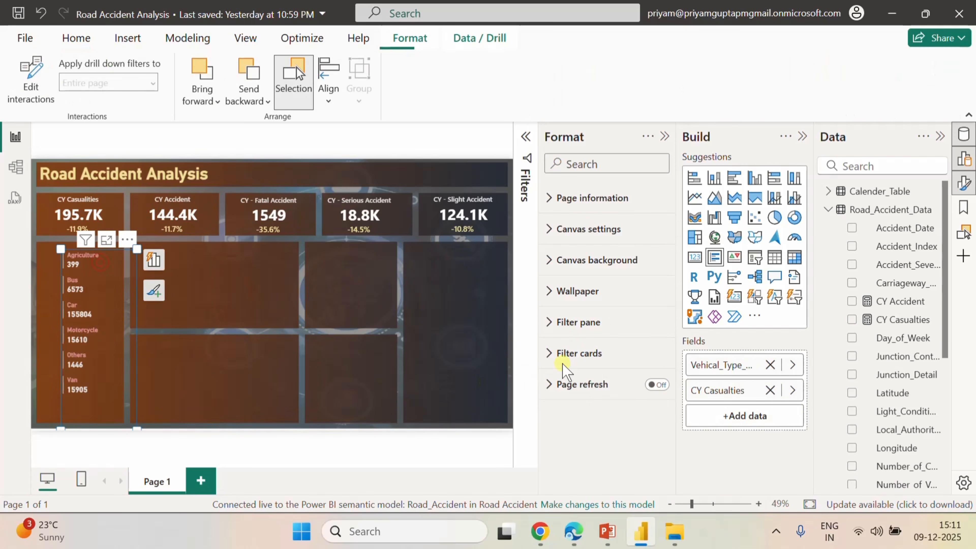
scroll(631, 398, "down", 10)
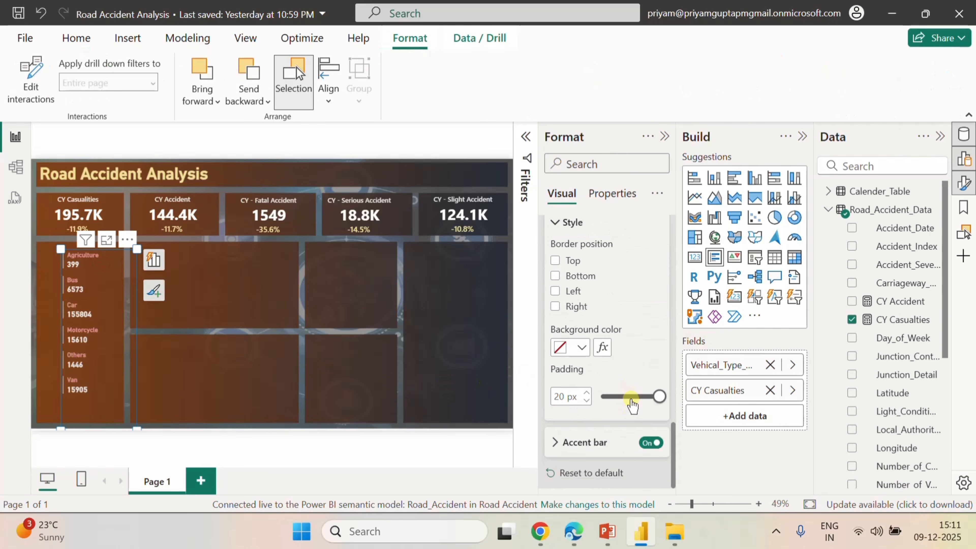
left_click(553, 443)
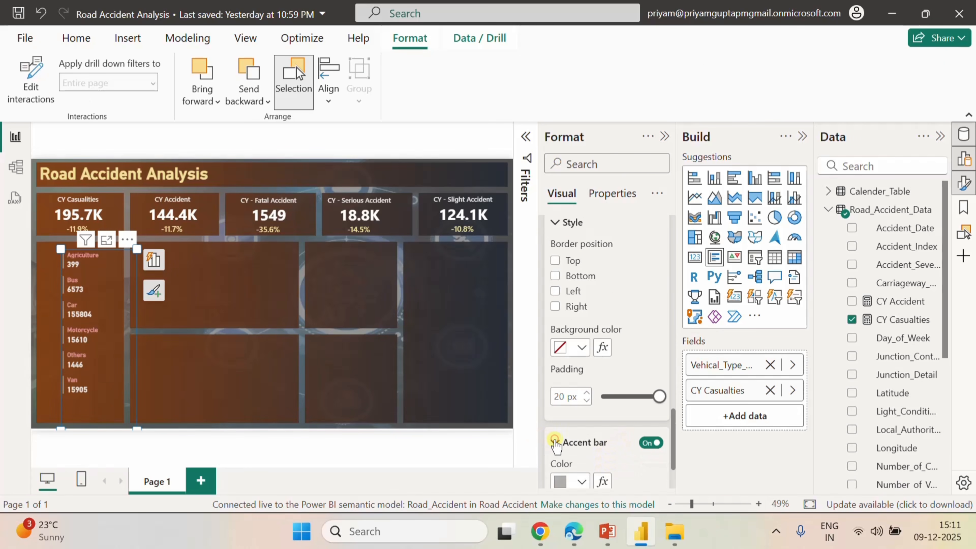
scroll(623, 444, "down", 2)
left_click(580, 404)
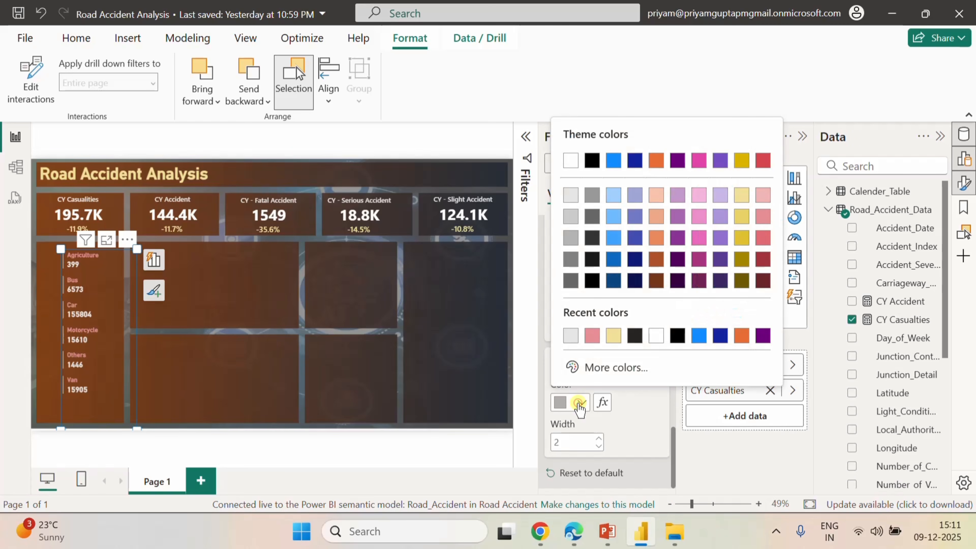
left_click(569, 238)
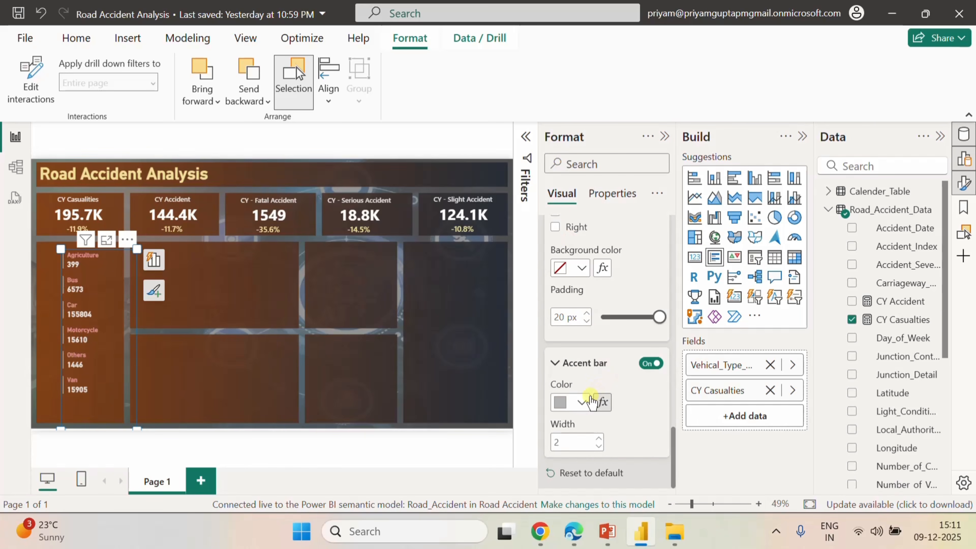
left_click(581, 403)
left_click(574, 197)
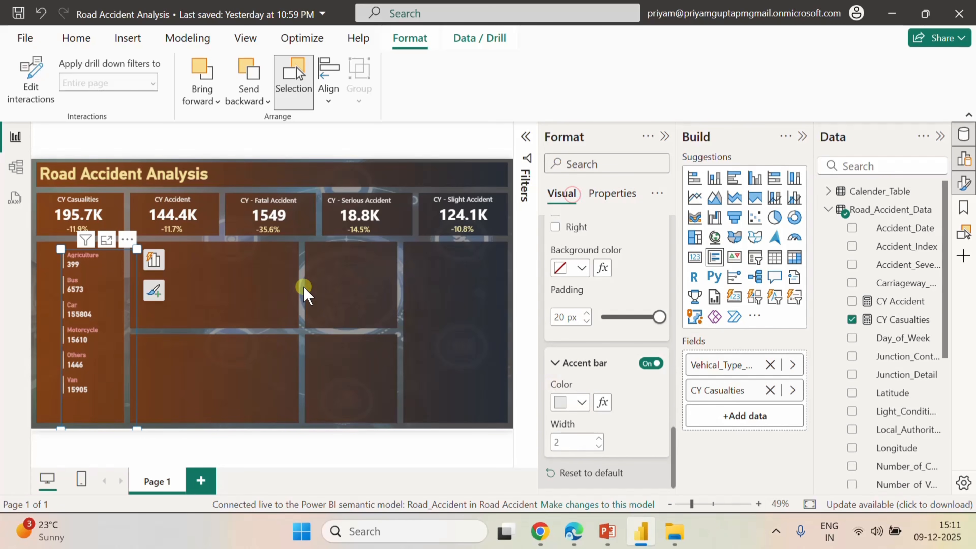
left_click(276, 284)
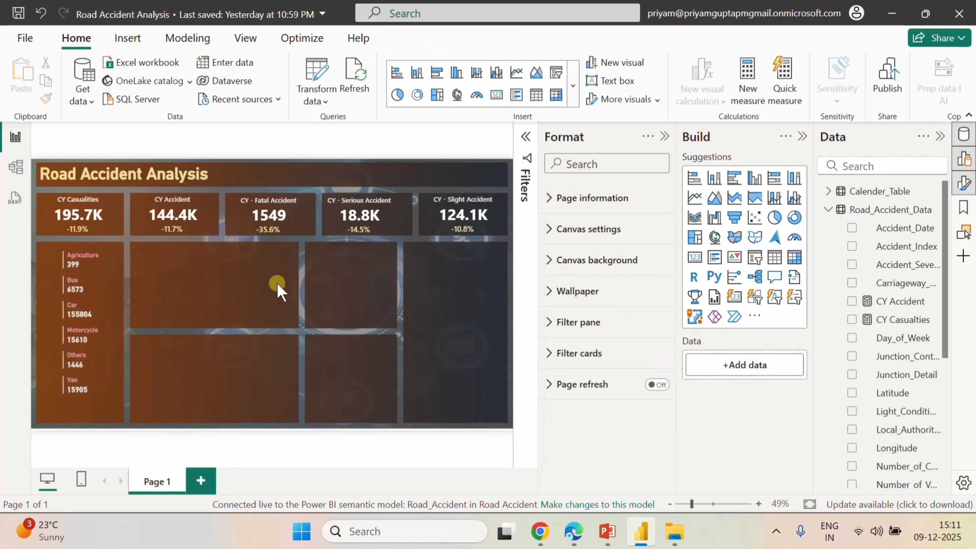
- Close the formatting options, narrow the multi-row card, and move it to the right side of its panel, leaving space for icons
left_click(98, 285)
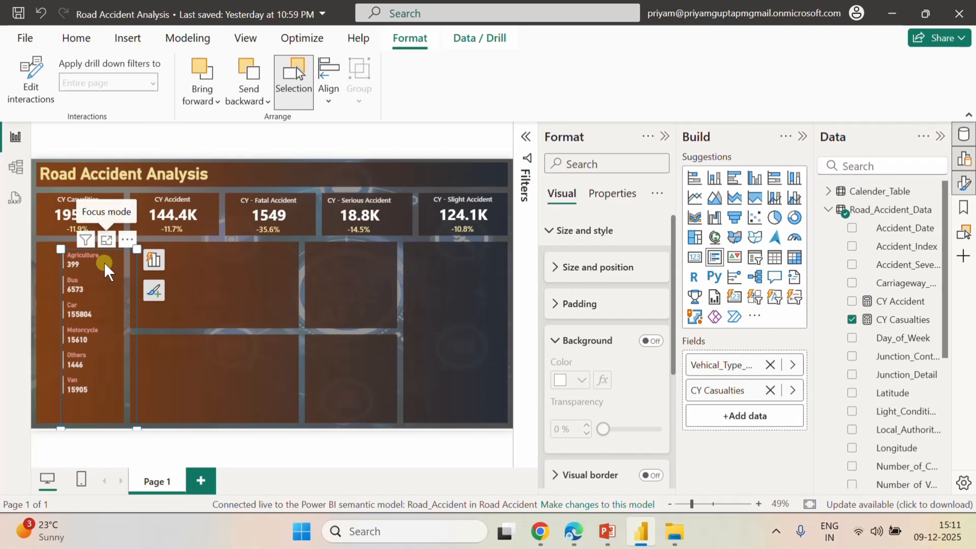
left_click(665, 137)
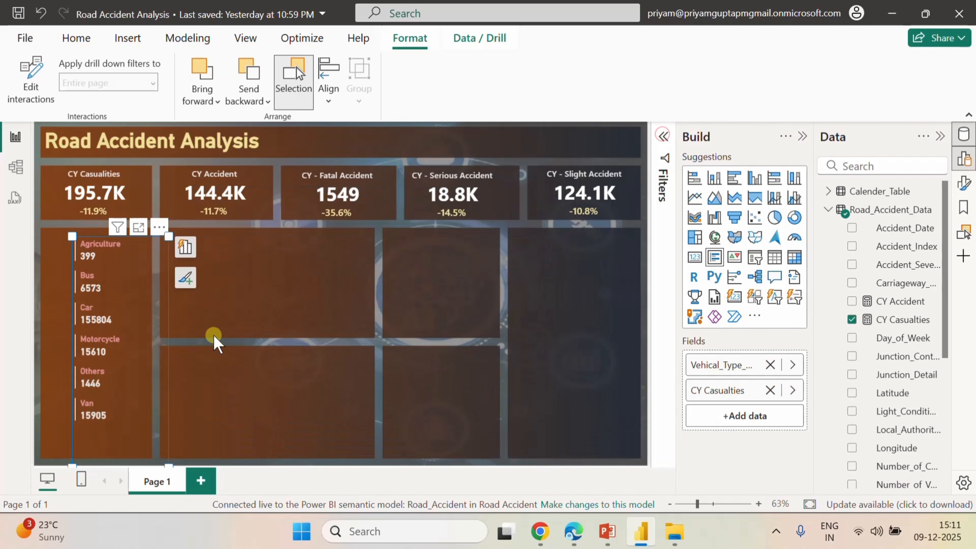
left_click(130, 323)
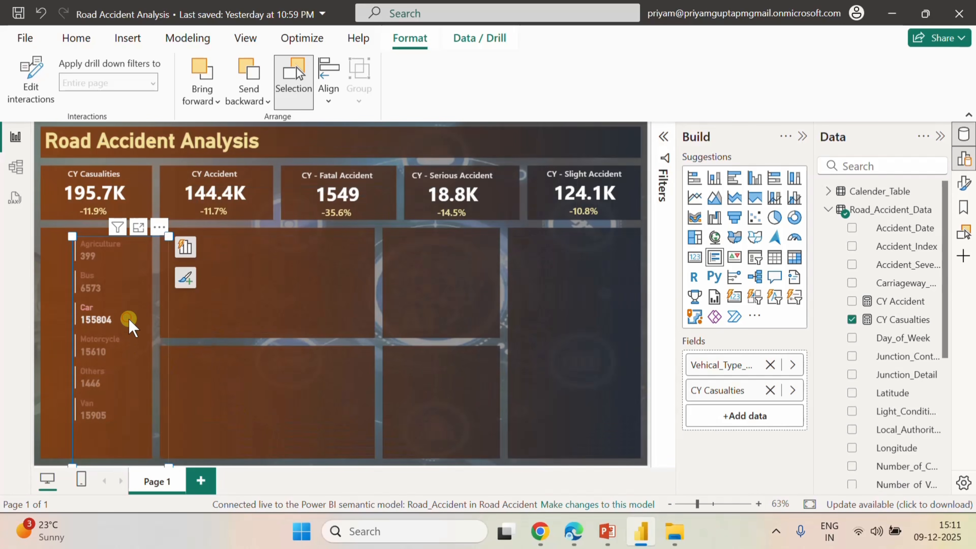
left_click(109, 315)
mouse_move(141, 251)
left_mouse_down()
mouse_move(135, 207)
mouse_move(139, 245)
left_mouse_up()
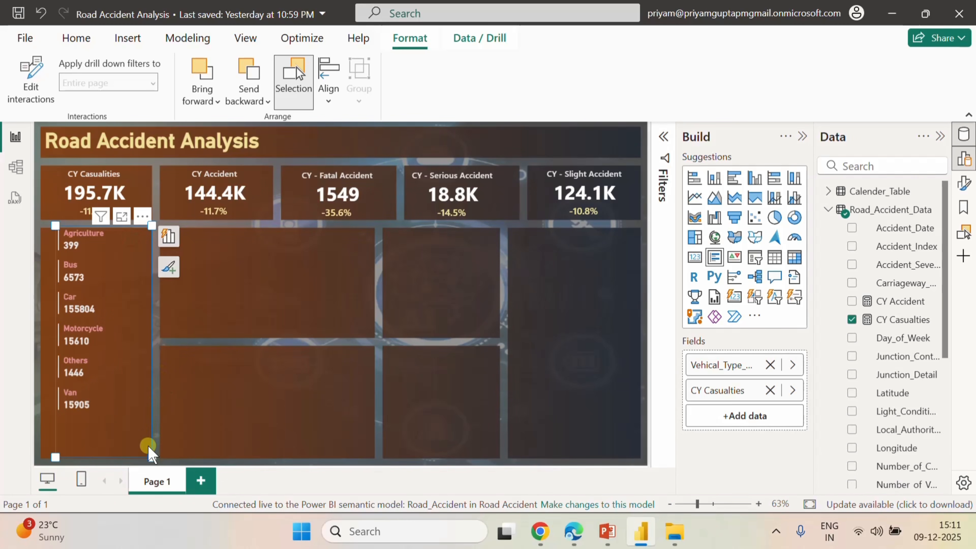
left_click_drag(151, 459, 116, 450)
left_click(127, 458)
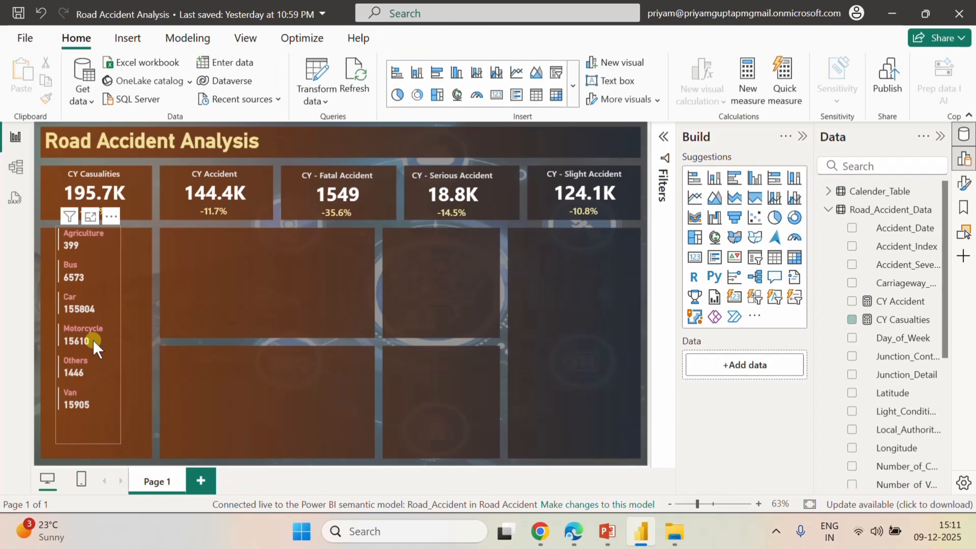
left_click_drag(112, 280, 147, 312)
left_click(349, 253)
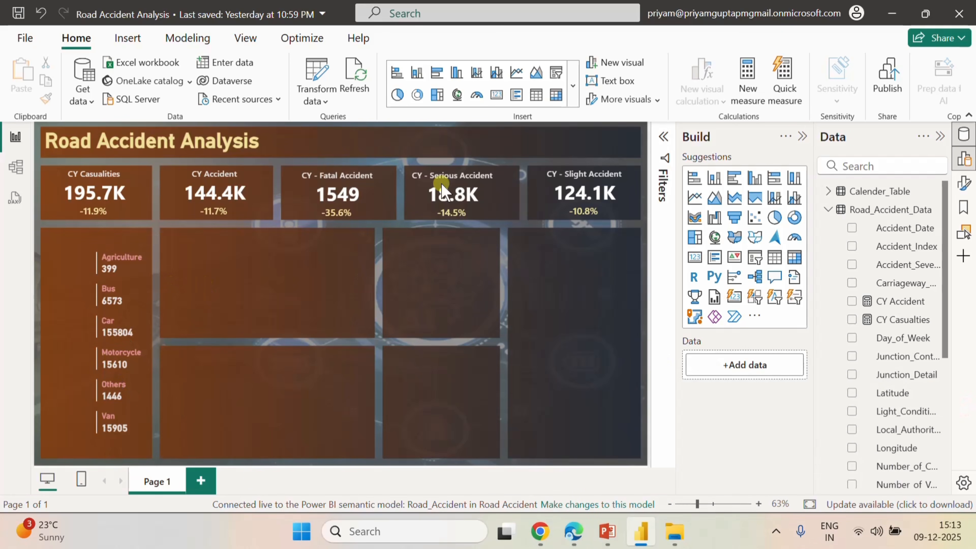
- Insert the tractor image "tractro 2" from the Vehicel Images folder onto the report page
left_click(129, 38)
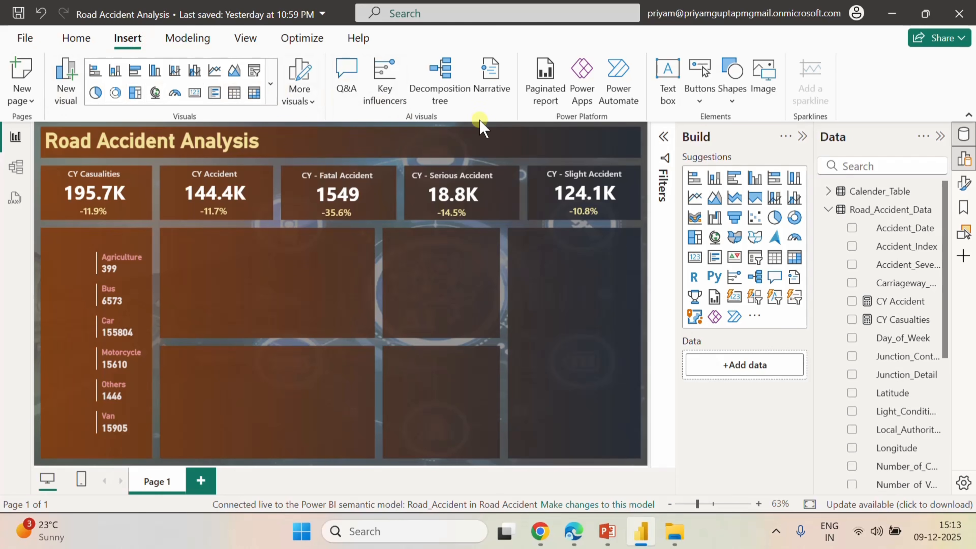
left_click(757, 93)
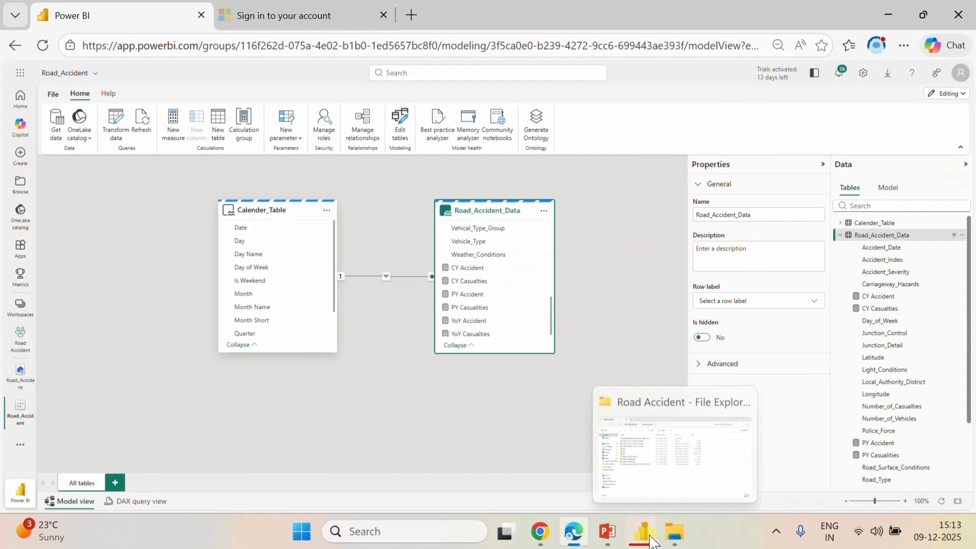
left_click(640, 531)
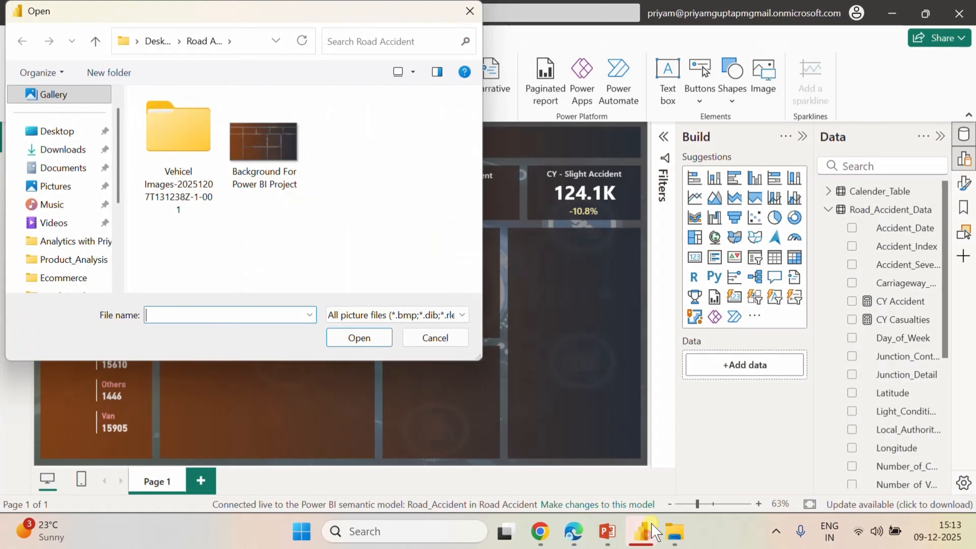
double_click(185, 175)
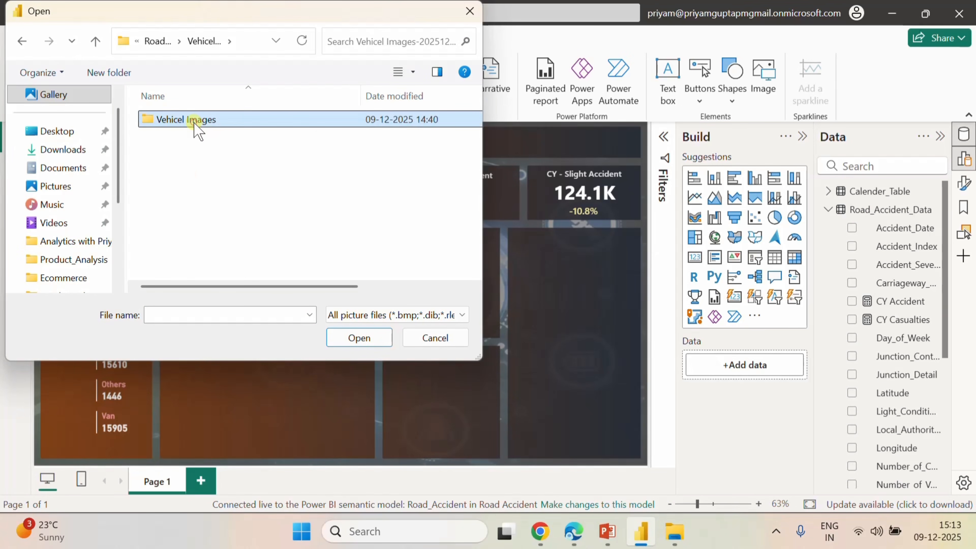
double_click(192, 122)
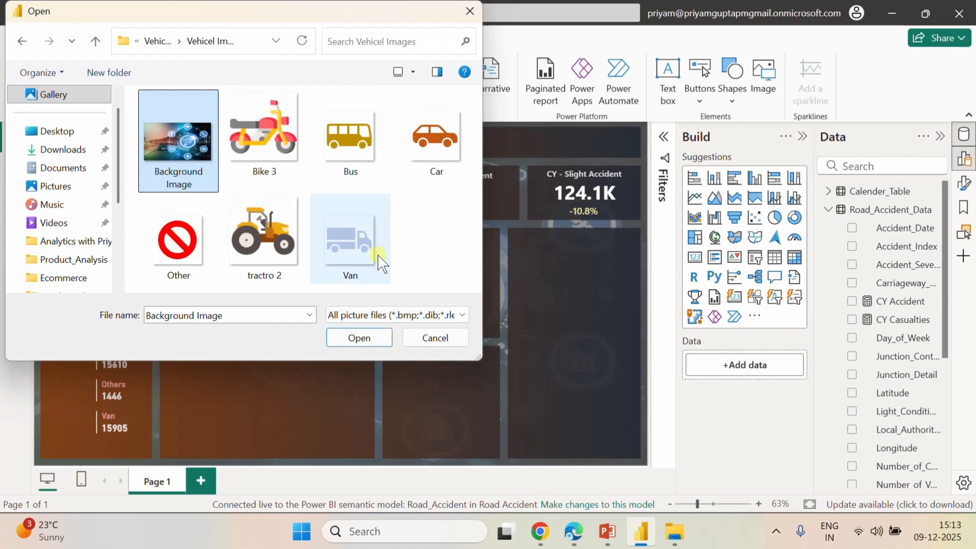
double_click(275, 245)
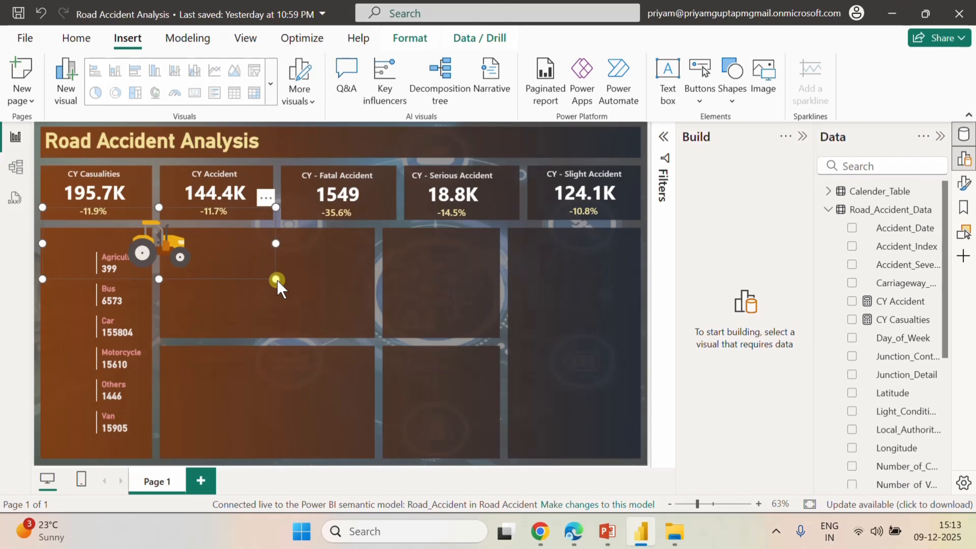
- Shrink the tractor image to icon size and place it beside the Agriculture row of the multi-row card
left_click_drag(275, 243, 140, 244)
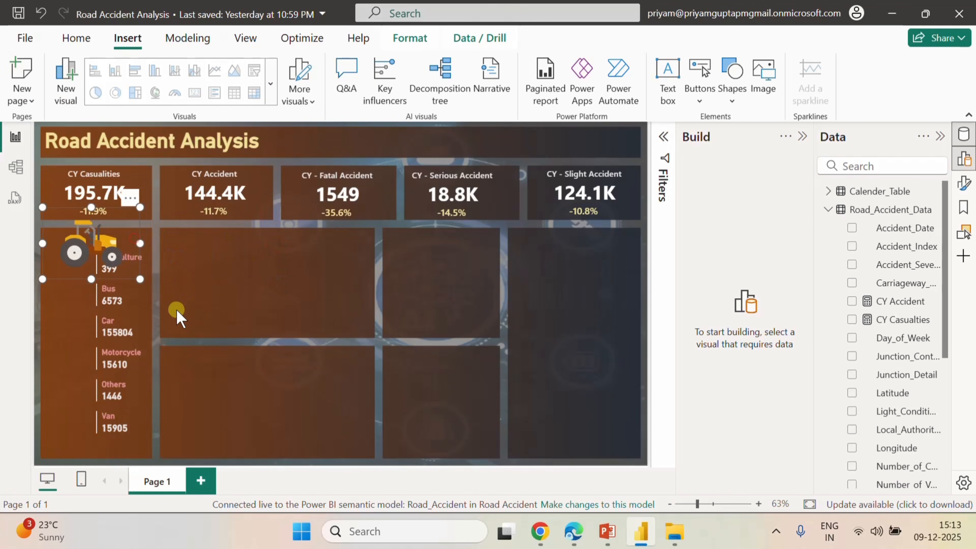
left_click_drag(140, 279, 68, 249)
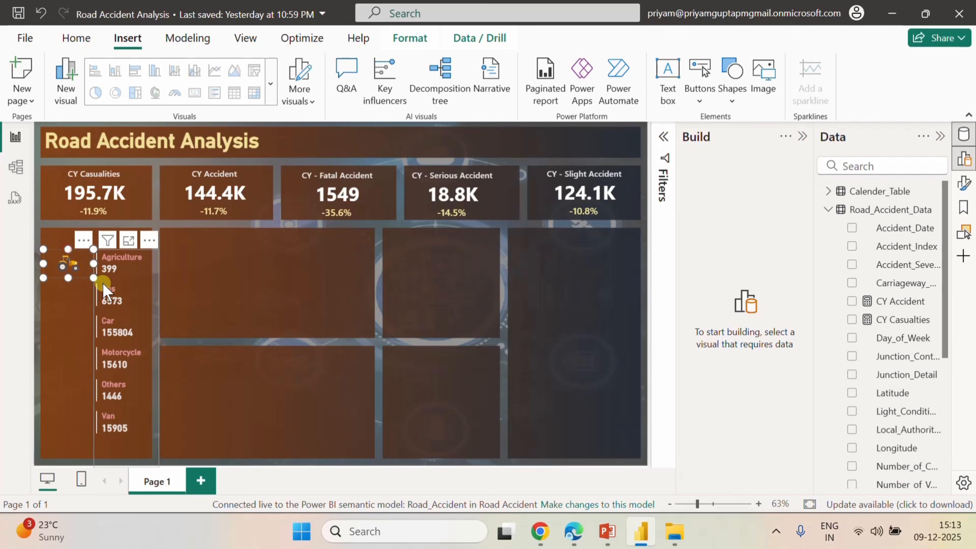
left_click(288, 277)
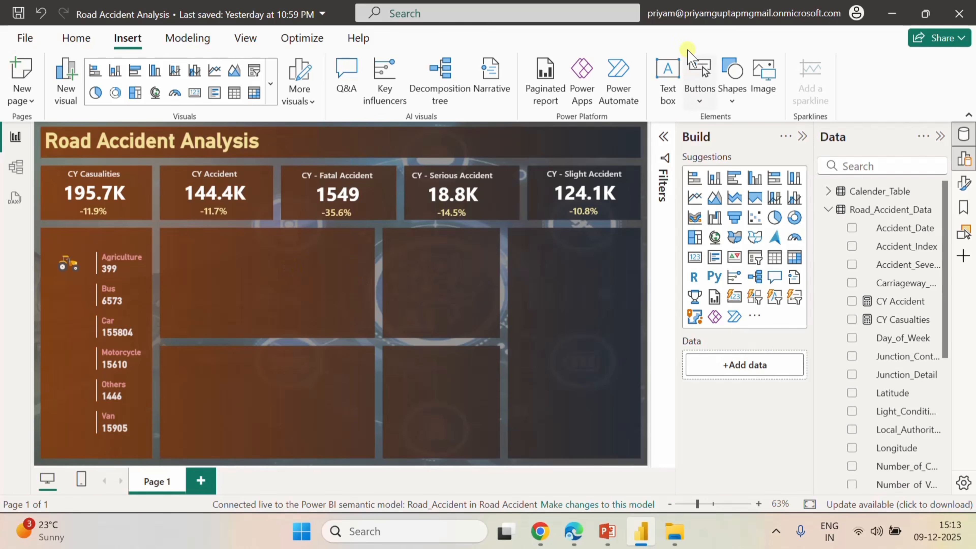
- Insert the Car image from the Vehicel Images folder and shrink it to icon size
left_click(755, 88)
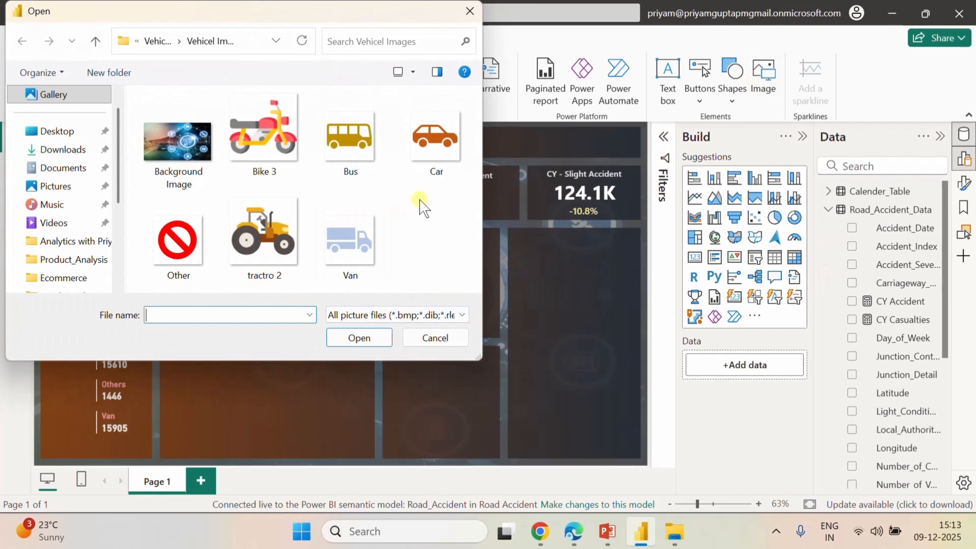
left_click(442, 149)
left_click(359, 338)
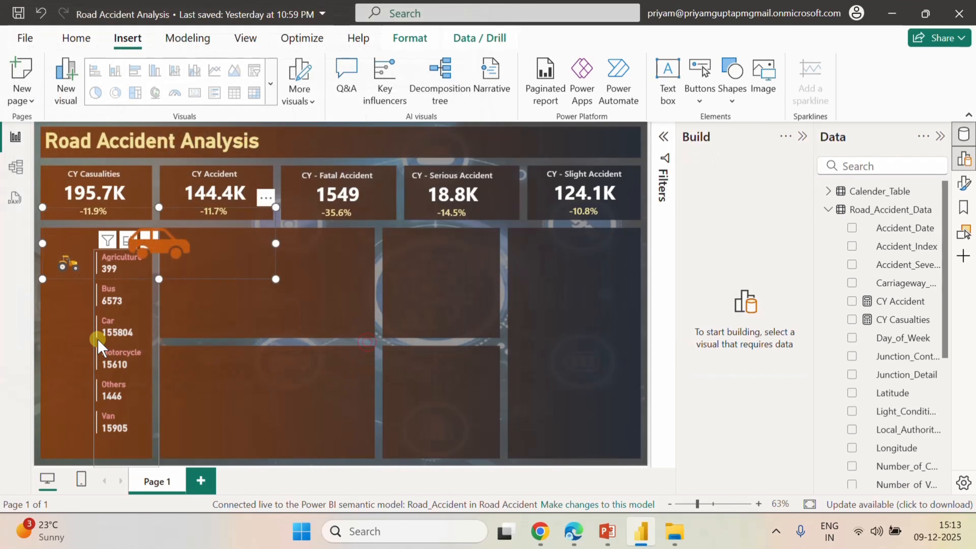
left_click_drag(275, 279, 131, 234)
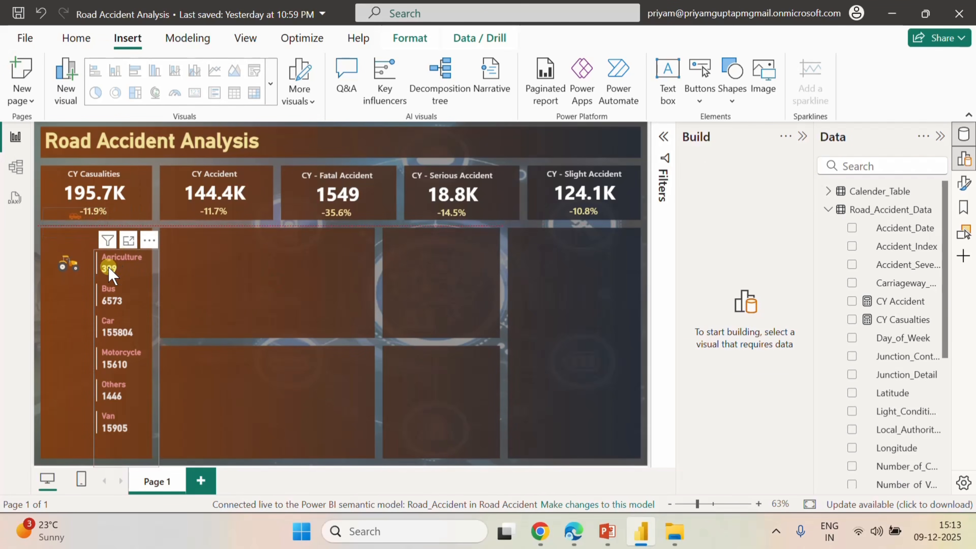
- Move the small car image beside the Car row of the multi-row card
left_click(133, 306)
left_click(123, 225)
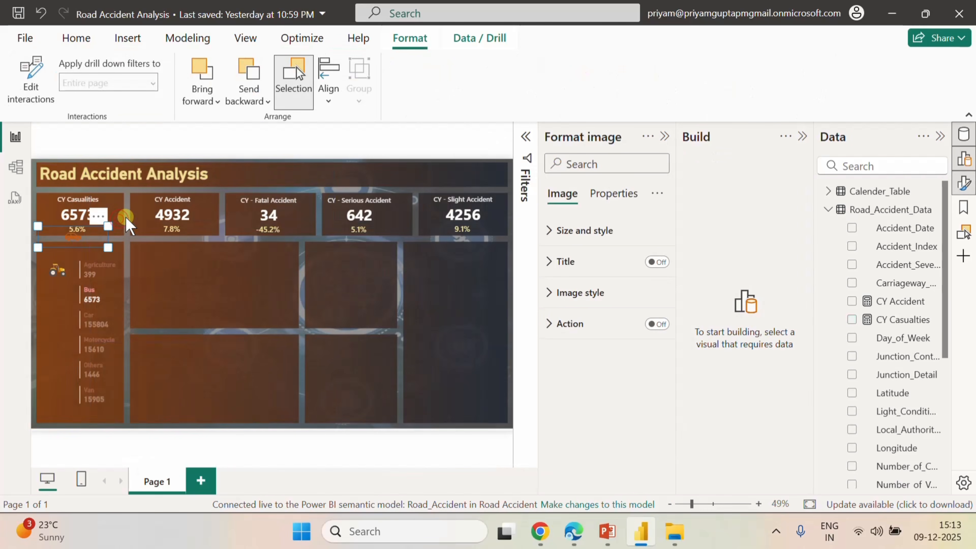
left_click(665, 137)
left_click(661, 136)
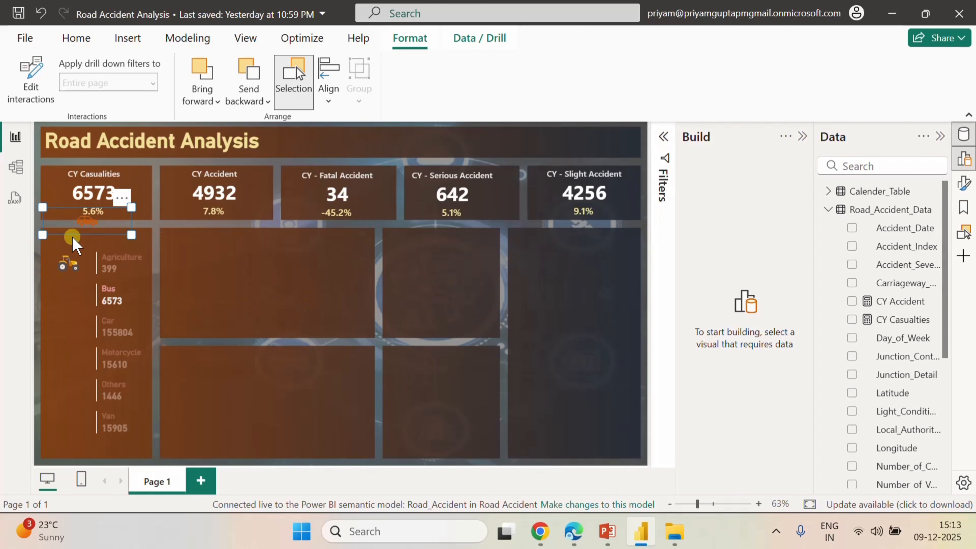
left_click_drag(73, 241, 75, 330)
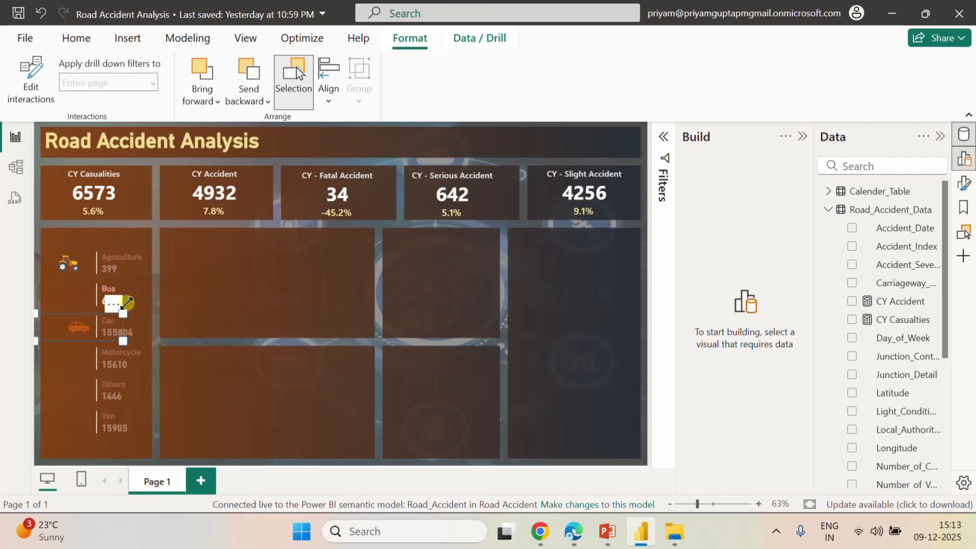
- Try shrinking the car image further, close its formatting options, and clear the Bus highlighting from the report
left_click_drag(126, 327, 48, 340)
left_click(49, 337)
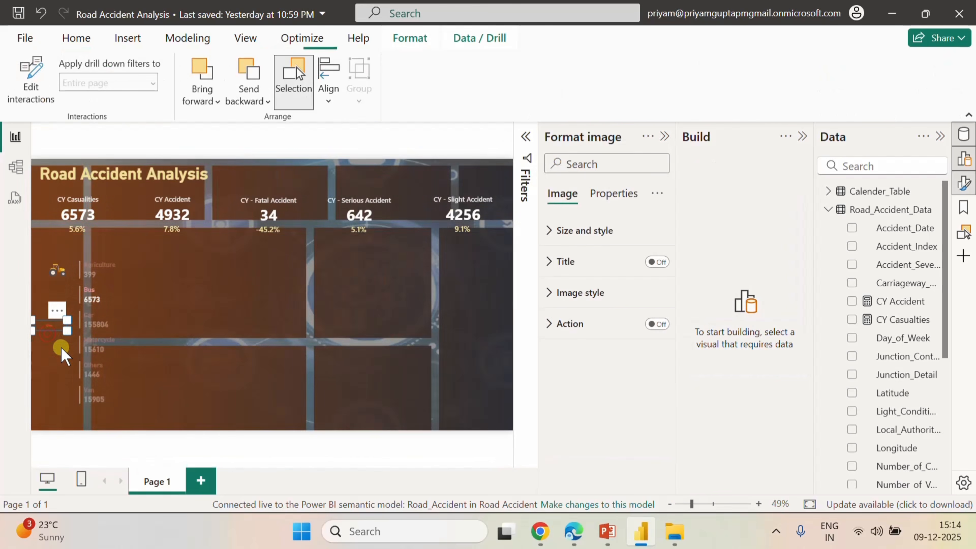
left_click(661, 136)
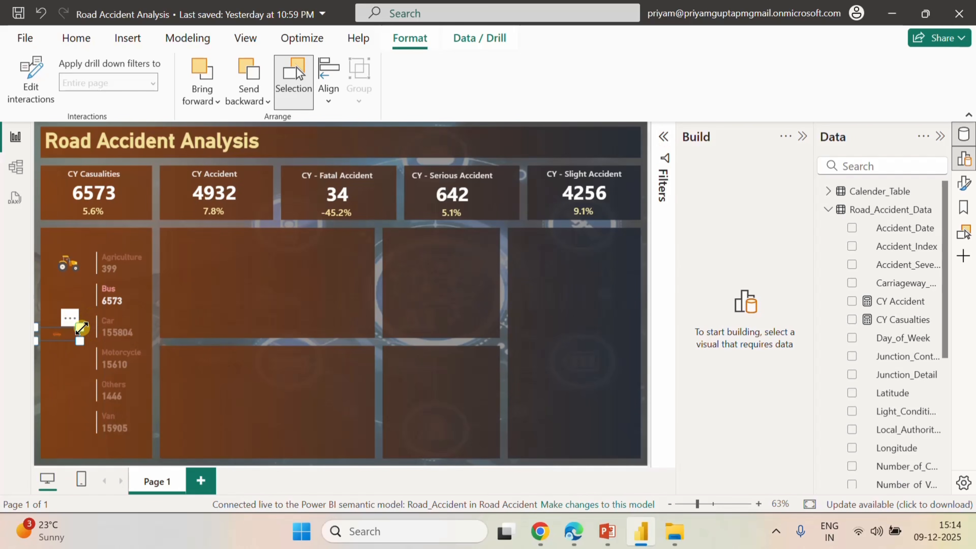
left_click(124, 347)
left_click(503, 460)
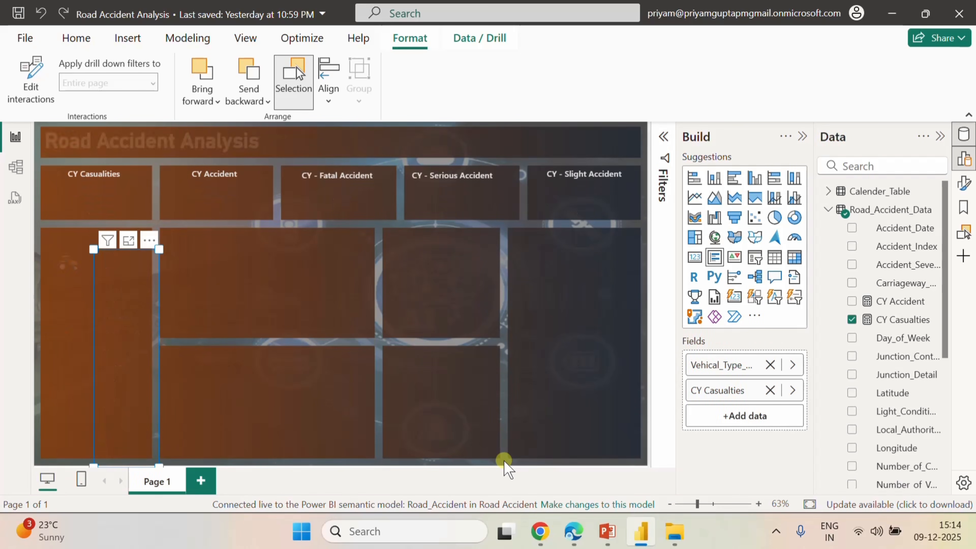
- Drag the car image out to the empty area, enlarge it, and return it beside the Car row
left_click(61, 329)
left_click_drag(61, 329, 159, 329)
left_click(161, 353)
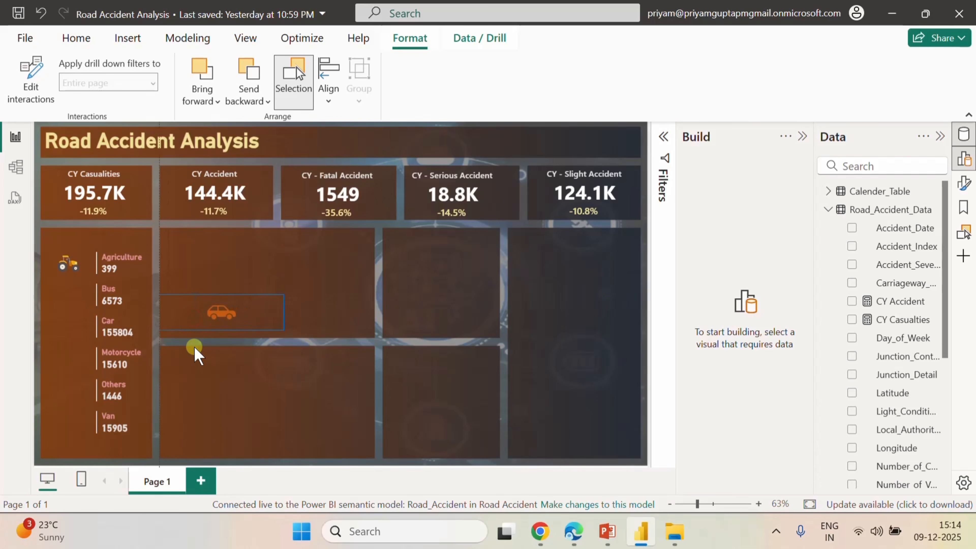
double_click(231, 304)
left_click_drag(210, 312, 9, 308)
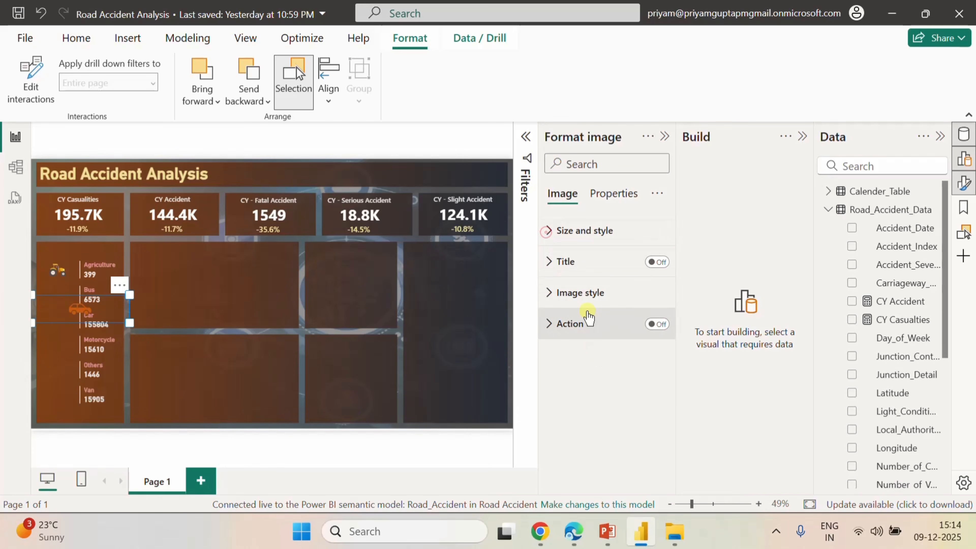
- Check the tractor image's size and apply its height of 58 and width of 104 to the car image
left_click(548, 231)
left_click(64, 266)
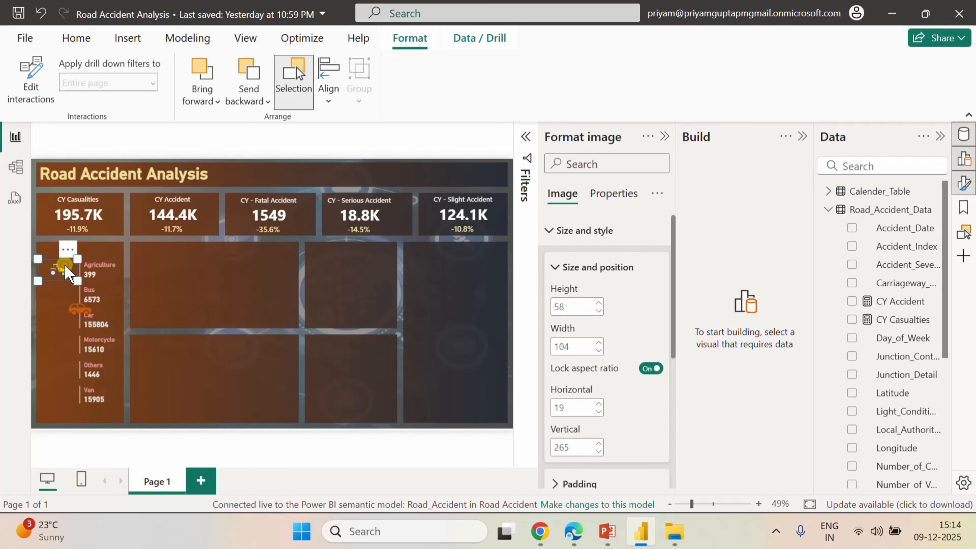
left_click(79, 313)
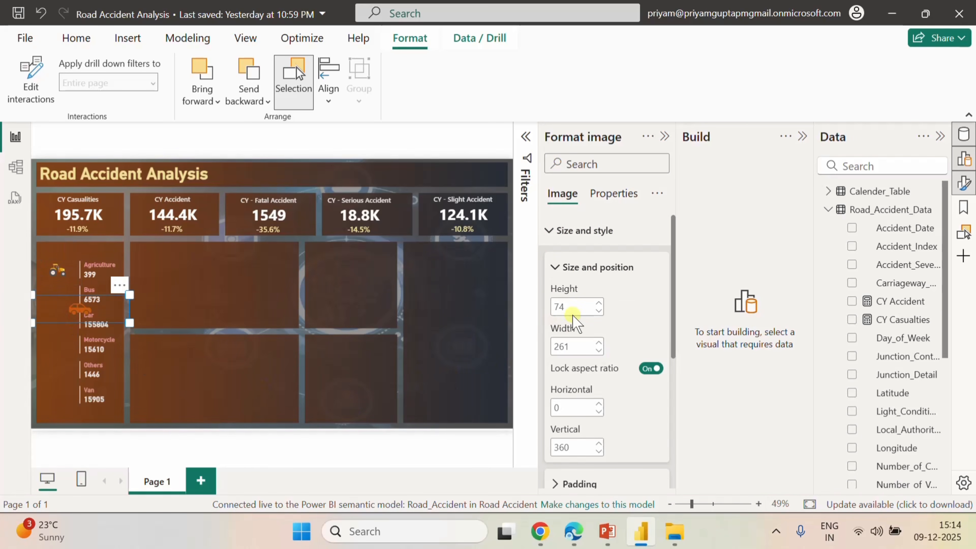
left_click(572, 303)
type("58")
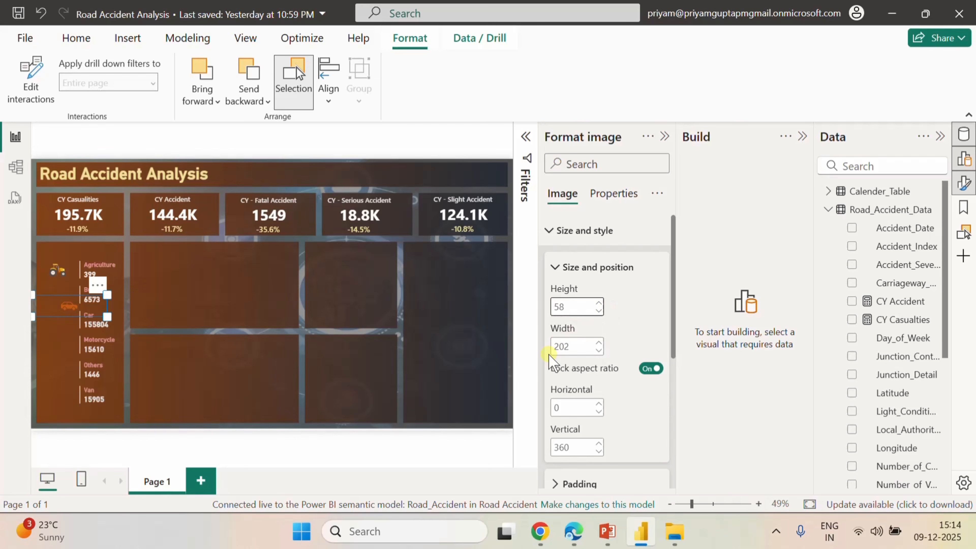
left_click(555, 346)
type("104")
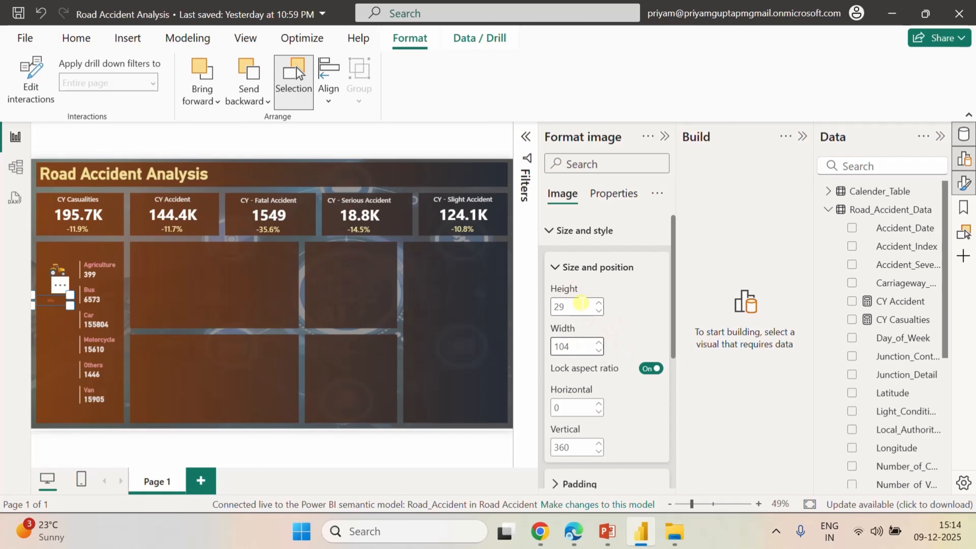
- Increase the car image's height to 60 with the aspect ratio locked
left_click(597, 302)
left_click(598, 303)
left_click(597, 302)
left_click(598, 302)
left_click(597, 303)
left_click(597, 302)
left_click(598, 302)
left_click(598, 302)
left_click(598, 302)
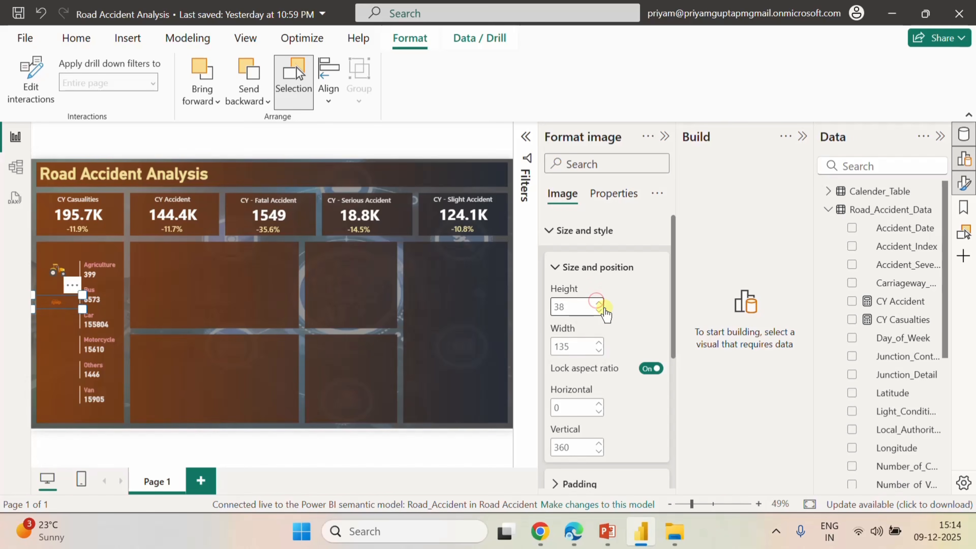
left_click(597, 302)
left_click(598, 302)
left_click(597, 302)
left_click(597, 302)
left_click(598, 302)
left_click(598, 302)
left_click(598, 302)
left_click(598, 302)
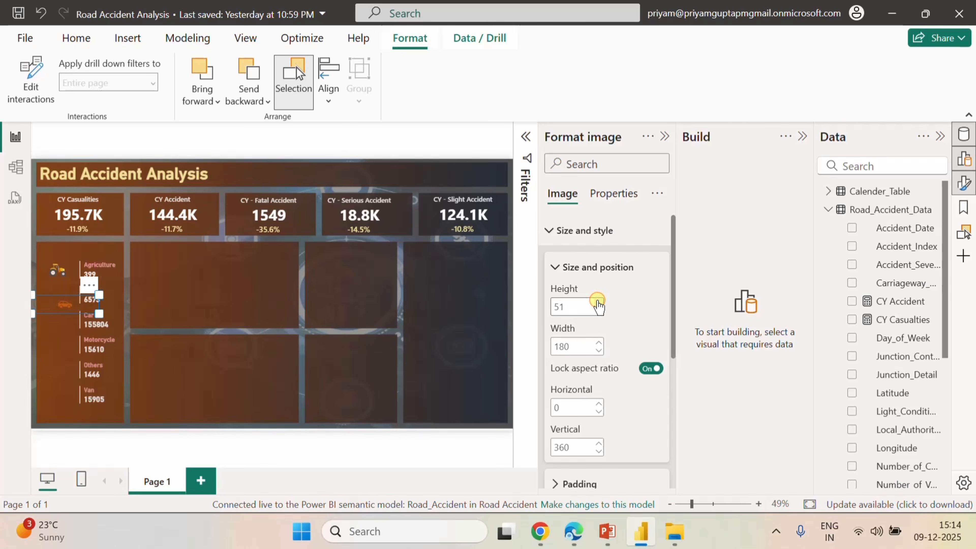
left_click(597, 302)
left_click(598, 302)
left_click(597, 302)
left_click(597, 302)
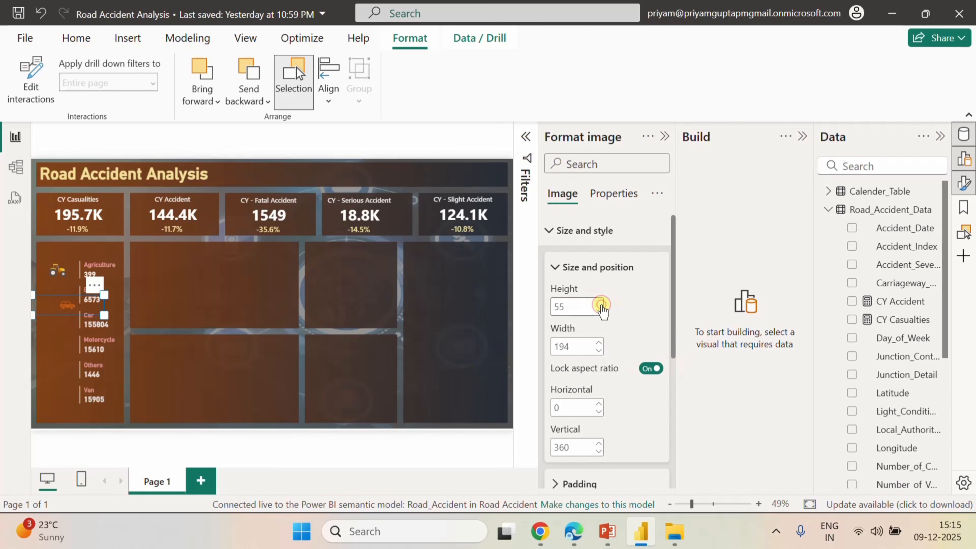
left_click(599, 302)
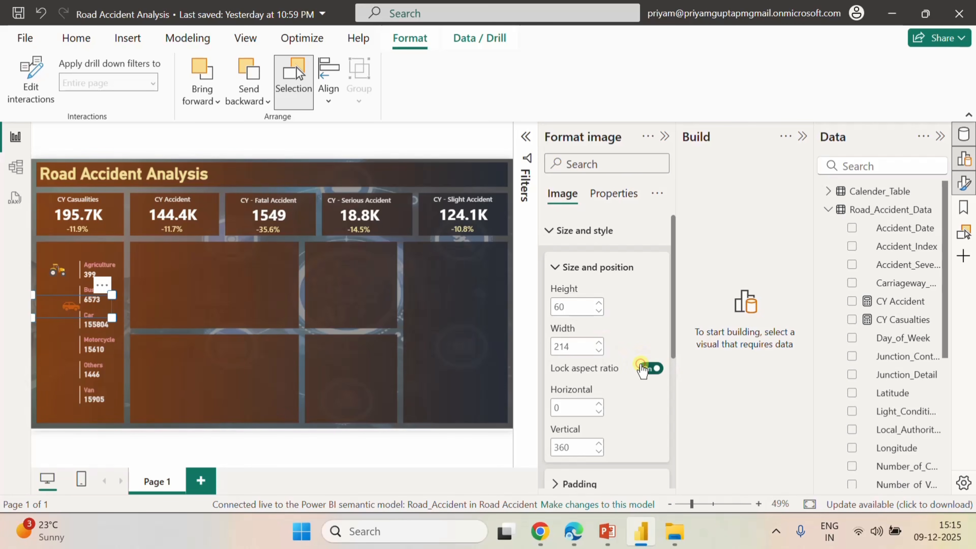
- Increase the car image's width to 221 and try shifting the image beside the Car row
left_click(598, 342)
left_click(598, 342)
left_click(598, 341)
left_click(599, 341)
left_click(598, 342)
left_click(599, 342)
left_click(598, 342)
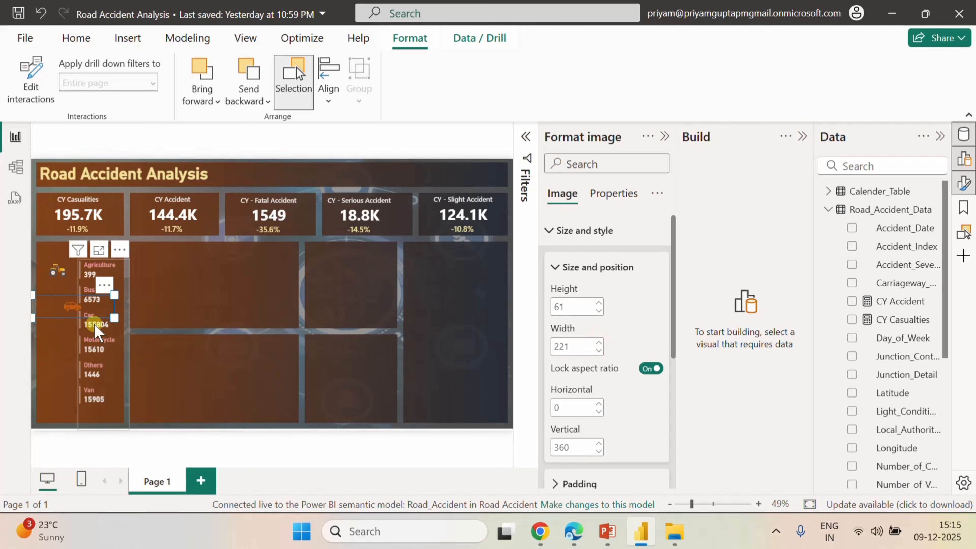
left_click_drag(96, 331, 3, 308)
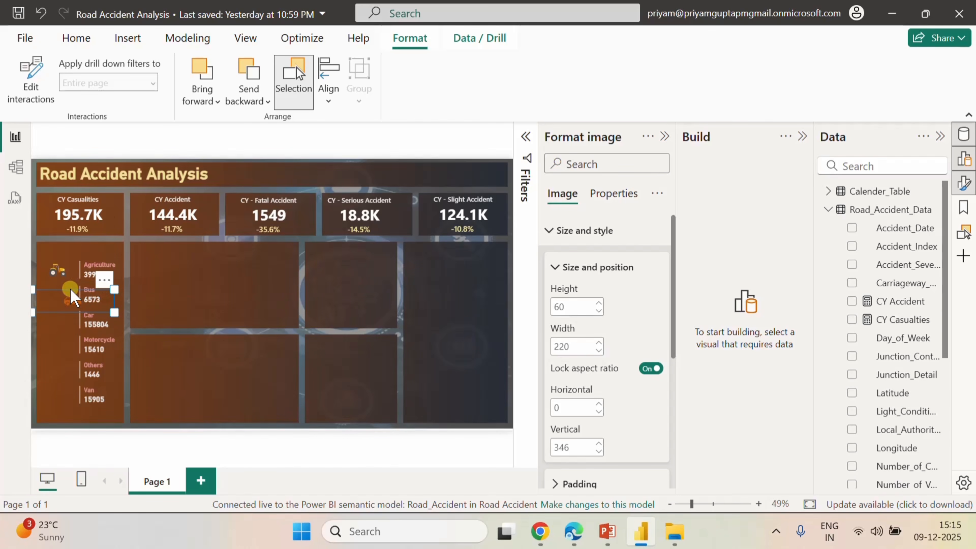
left_click_drag(70, 292, 38, 297)
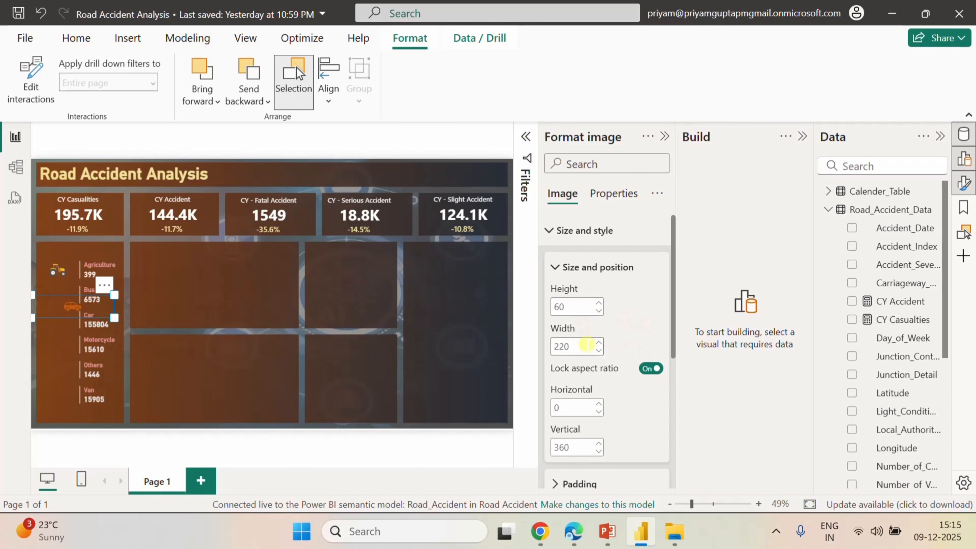
- Reduce the car image to a width of 201 and a height of 53 with the aspect ratio locked
left_click(598, 351)
left_click(598, 350)
left_click(599, 350)
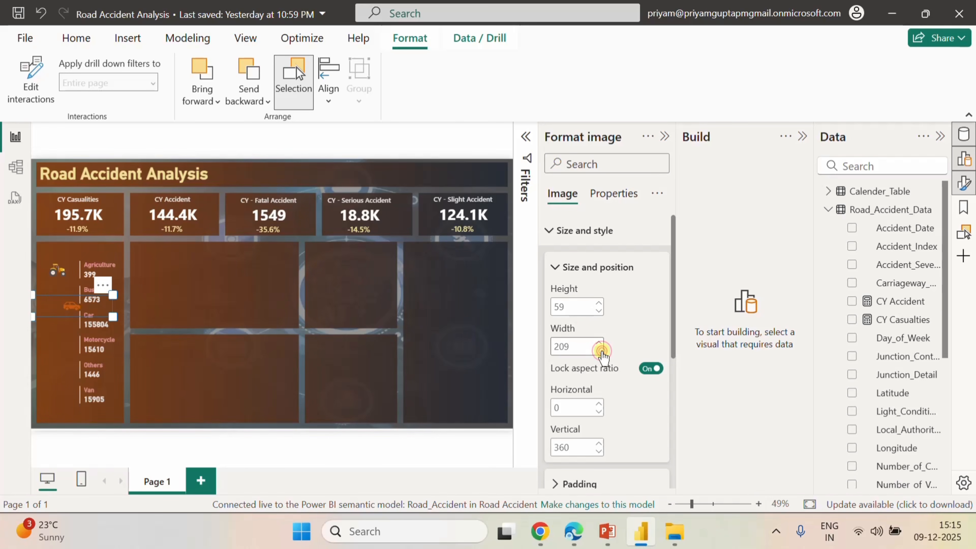
left_click(598, 351)
left_click(598, 350)
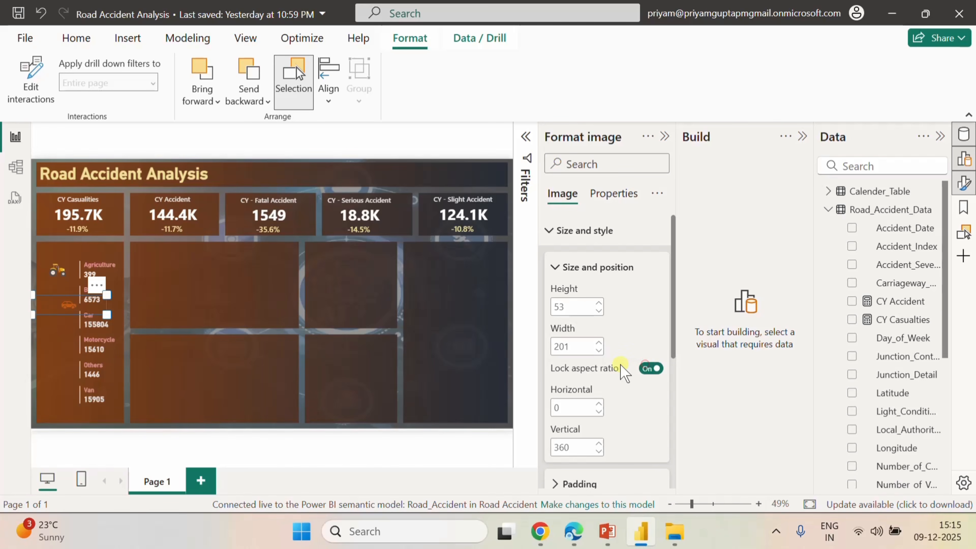
- Unlock the car image's aspect ratio and narrow its width to 189
left_click(653, 370)
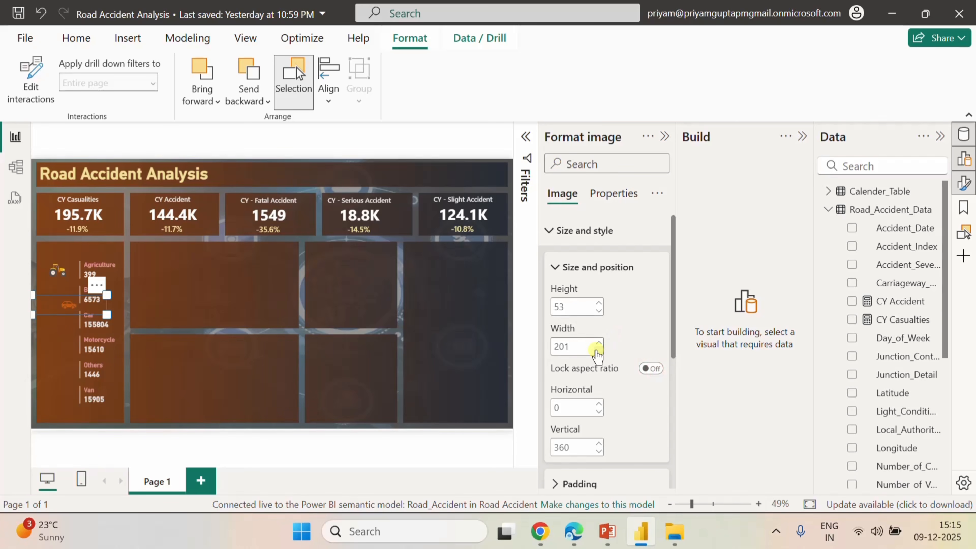
left_click(596, 350)
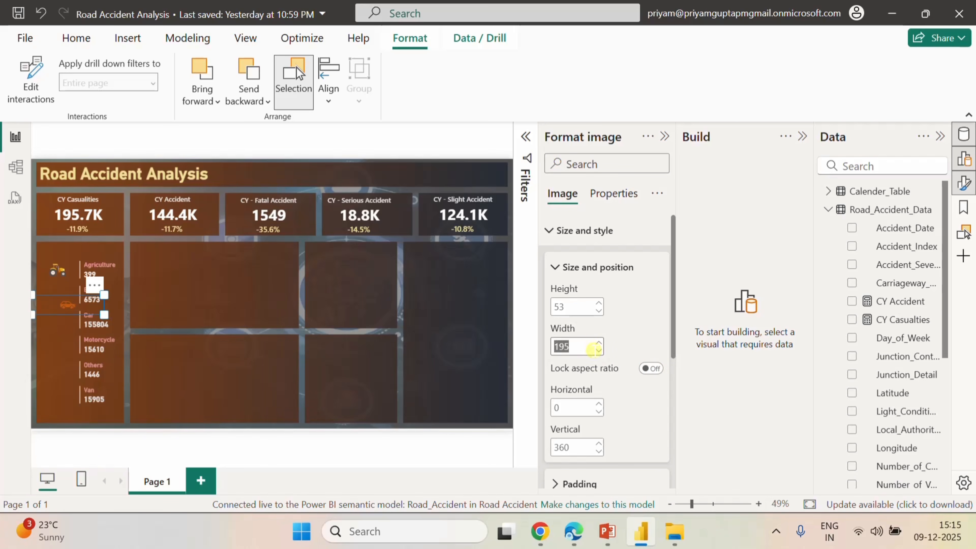
left_click(597, 350)
left_click(598, 350)
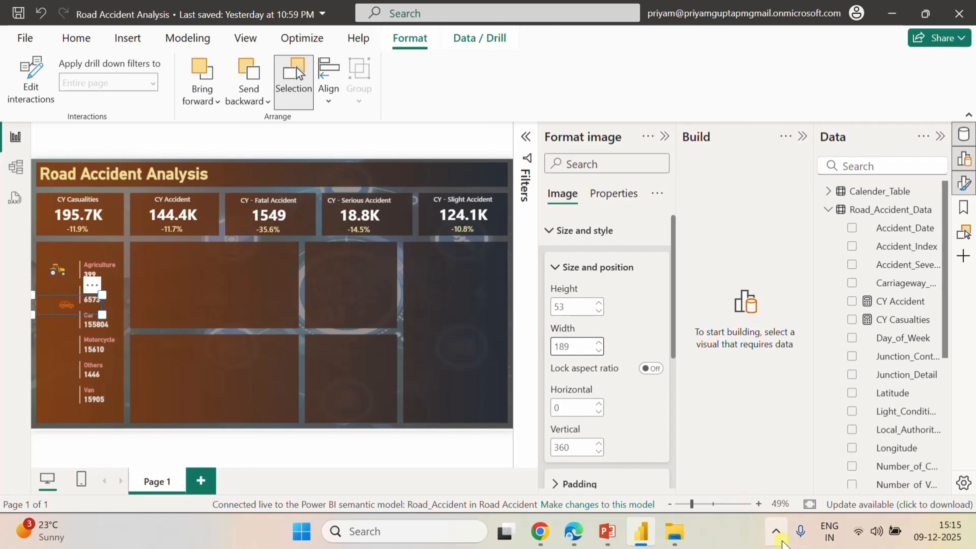
- Move the car image lower and shift the multi-row card to horizontal 141, vertical 241
left_click_drag(66, 304, 42, 279)
left_click(66, 272)
left_click_drag(107, 283, 112, 270)
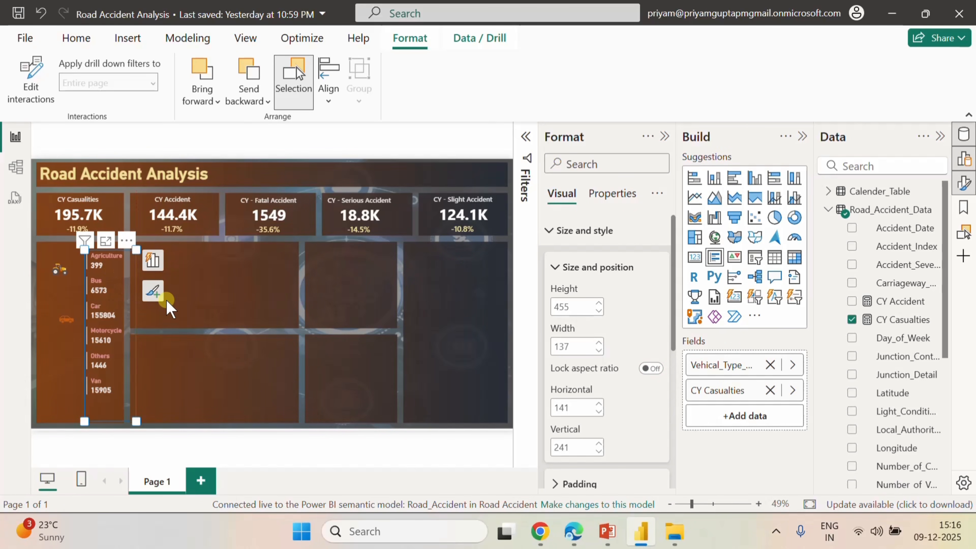
left_click(210, 297)
- Align the icons with their card rows, placing the tractor at horizontal 46, vertical 241 and the car at vertical 398
left_click(52, 266)
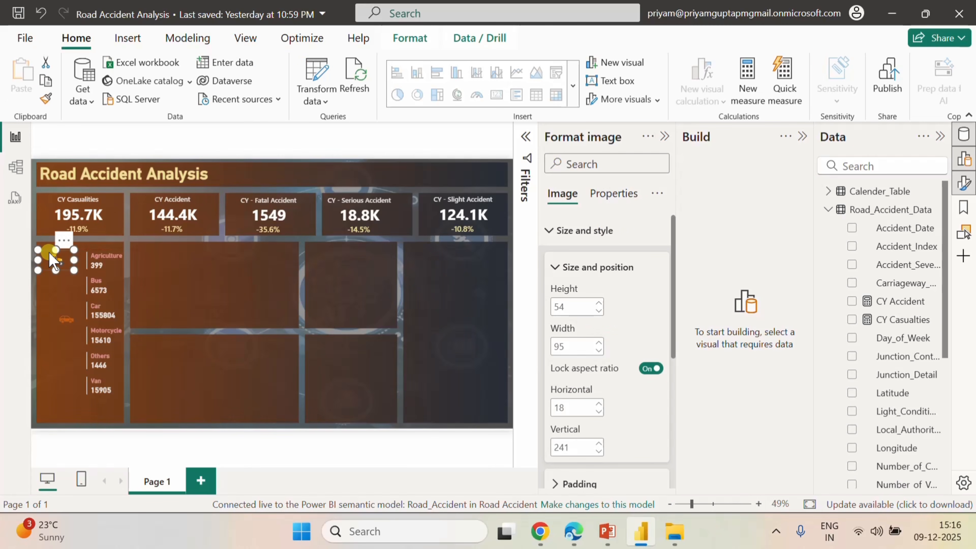
left_click(52, 315)
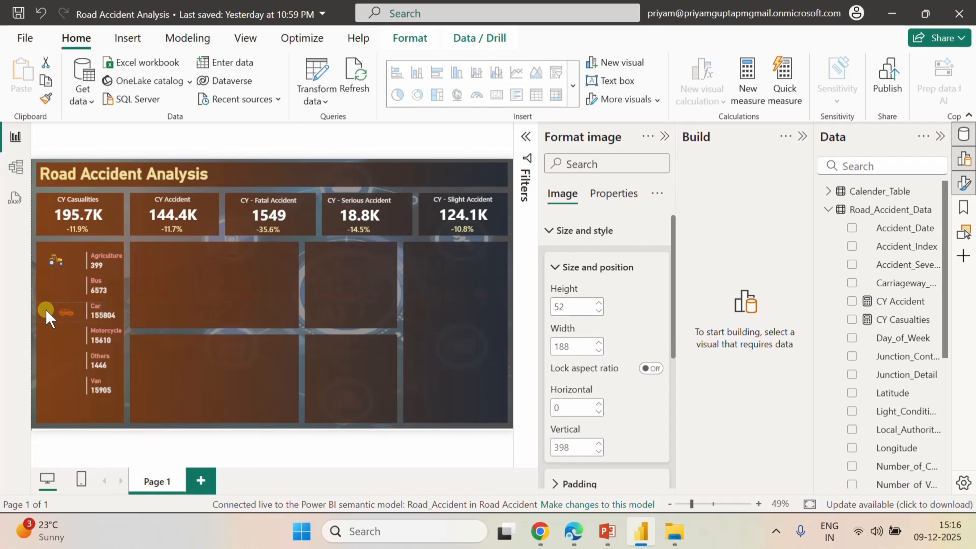
left_click_drag(43, 309, 73, 275)
left_click(60, 263)
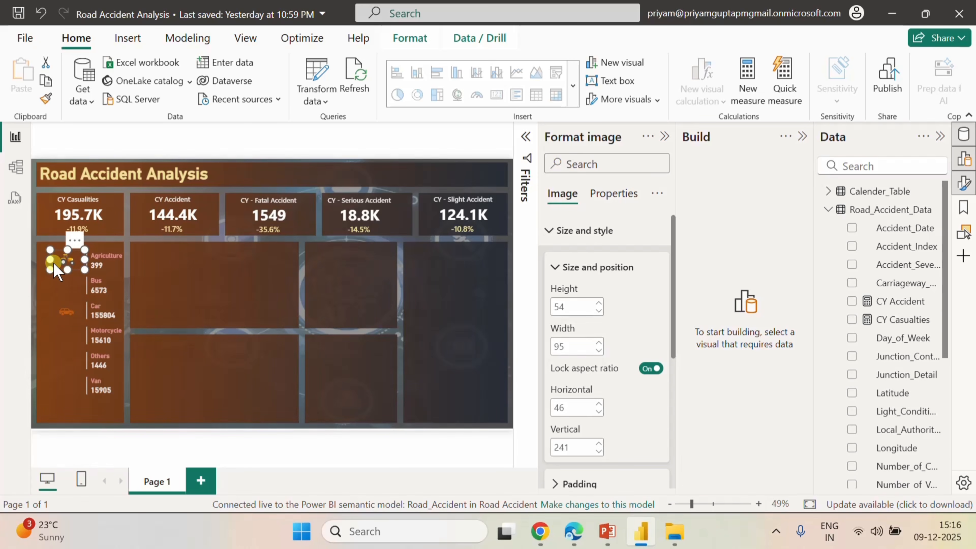
- Deselect the tractor image, close the formatting options, and leave the filters collapsed
left_click(224, 304)
left_click(663, 136)
left_click(664, 135)
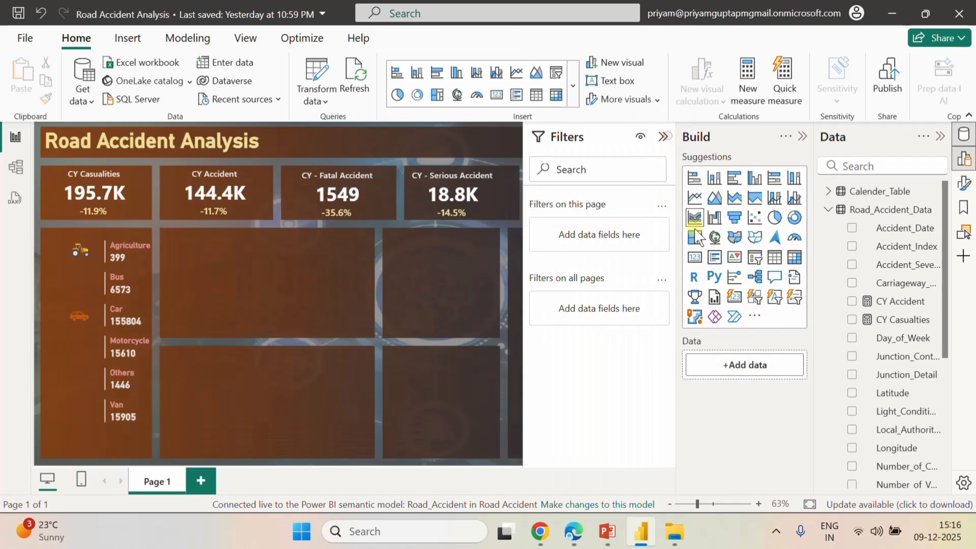
left_click(661, 136)
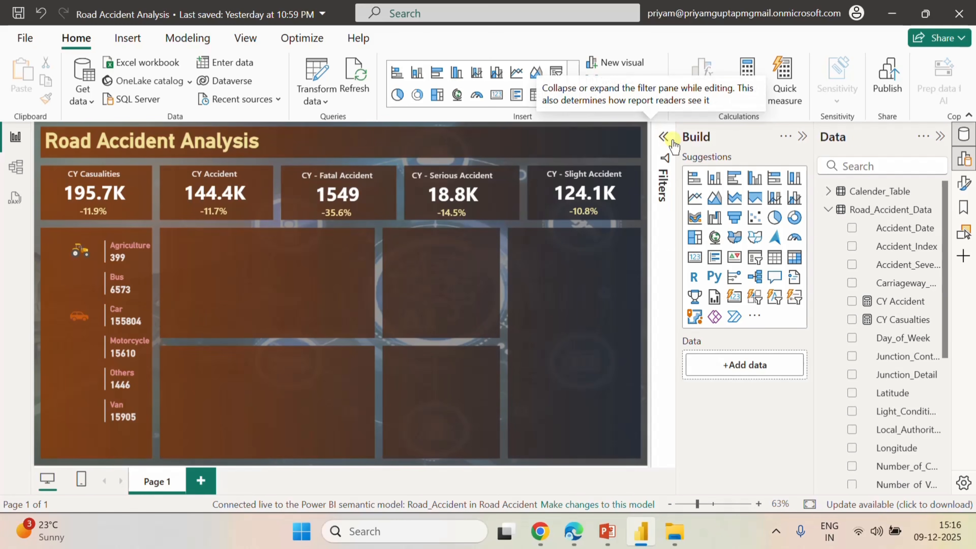
- Insert the "Bike 3" picture from the Vehicel Images folder onto the report page
left_click(127, 38)
left_click(776, 86)
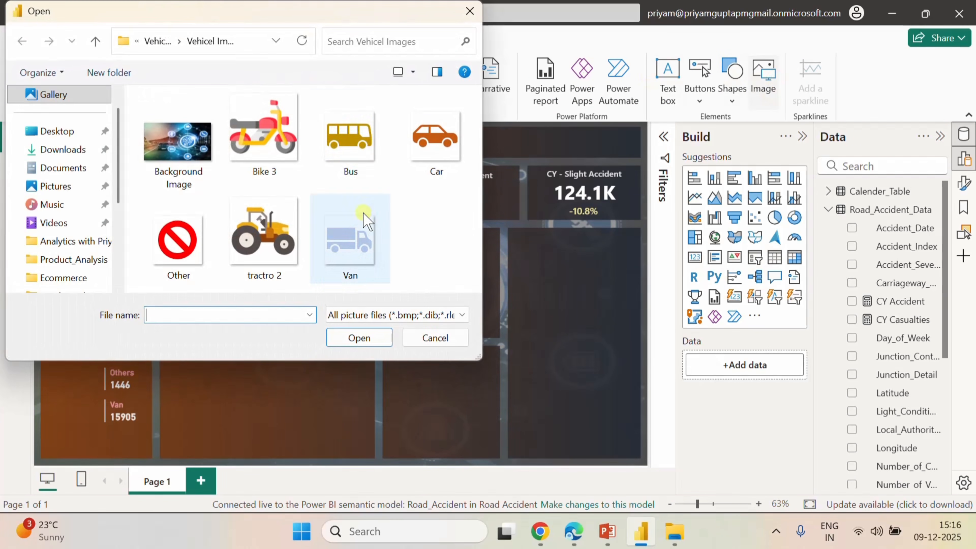
left_click(372, 156)
left_click(264, 139)
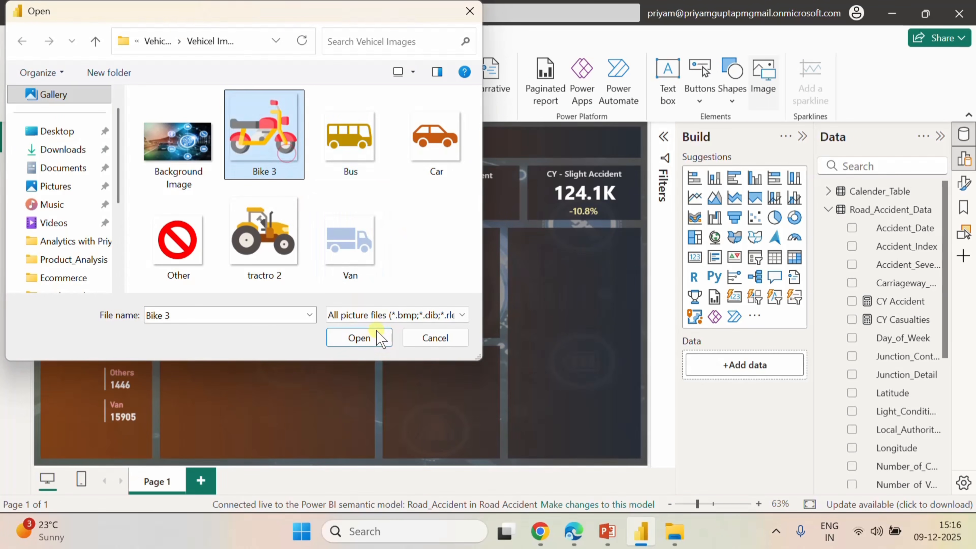
left_click(359, 338)
- Shrink the motorcycle image to icon size and align it beside the Motorcycle row, under the car icon
left_click_drag(273, 253, 71, 290)
mouse_move(90, 347)
left_mouse_down()
mouse_move(89, 356)
mouse_move(81, 338)
left_mouse_up()
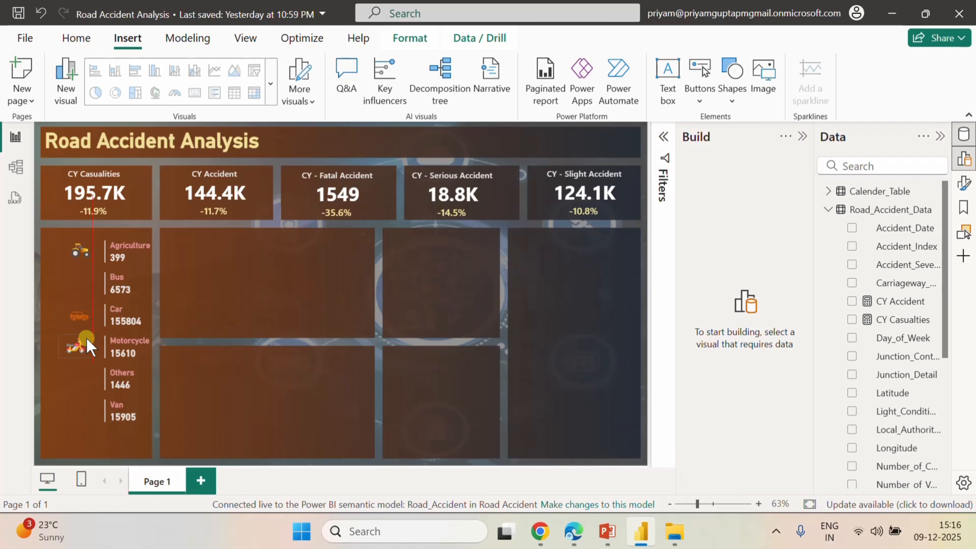
key("Right")
key("Right")
key("Right")
key("Right")
key("Right")
key("Right")
key("Right")
key("Right")
key("Right")
key("Right")
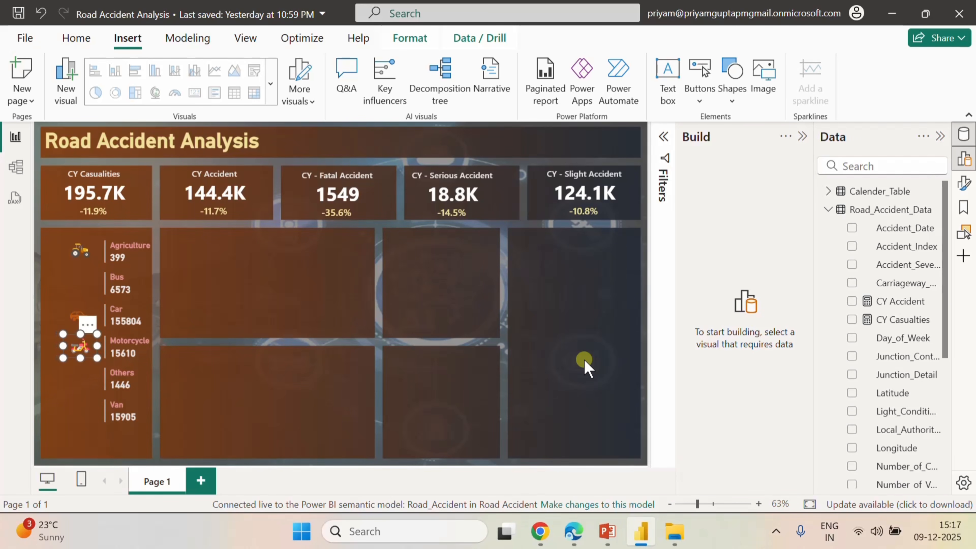
left_click(274, 307)
- Insert the "Bus" picture onto the report page
left_click(762, 75)
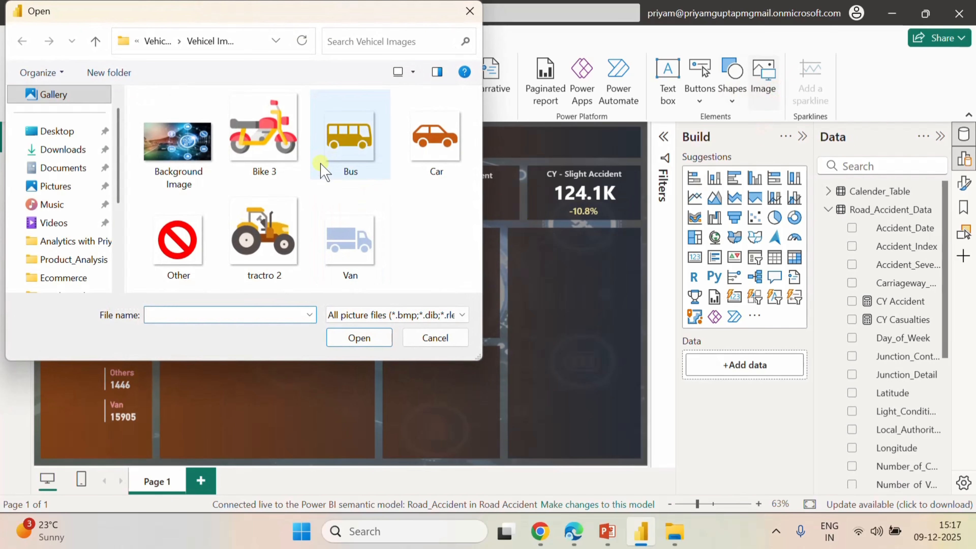
left_click(368, 160)
left_click(371, 338)
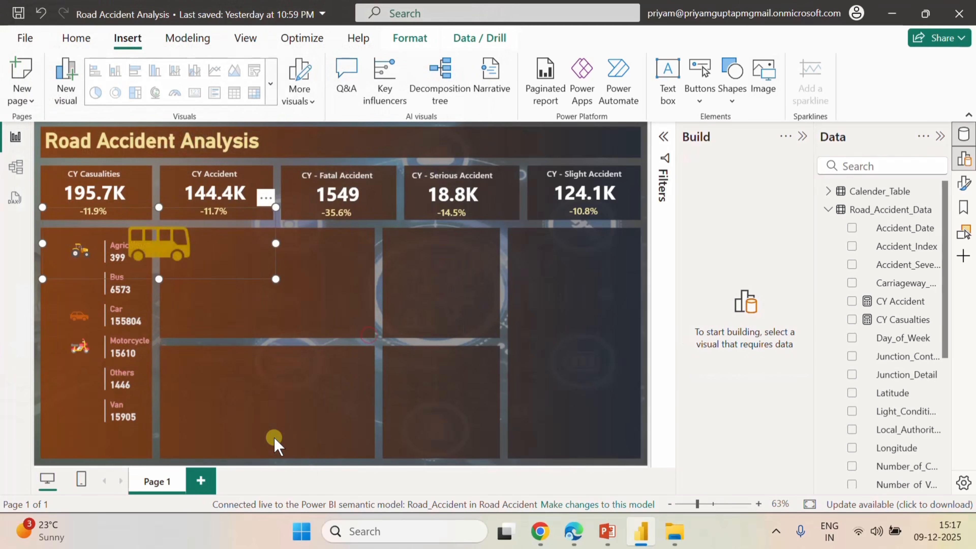
- Shrink the bus image to icon size and align it beside the Bus row, between the tractor and car icons
left_click_drag(275, 242, 222, 242)
left_click_drag(128, 250, 120, 248)
double_click(120, 248)
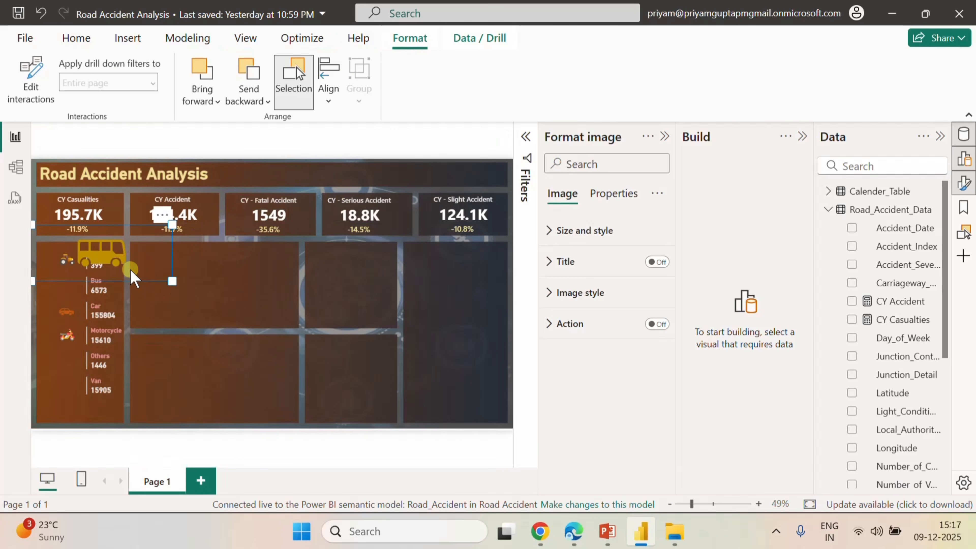
left_click(662, 136)
left_click_drag(214, 205, 71, 284)
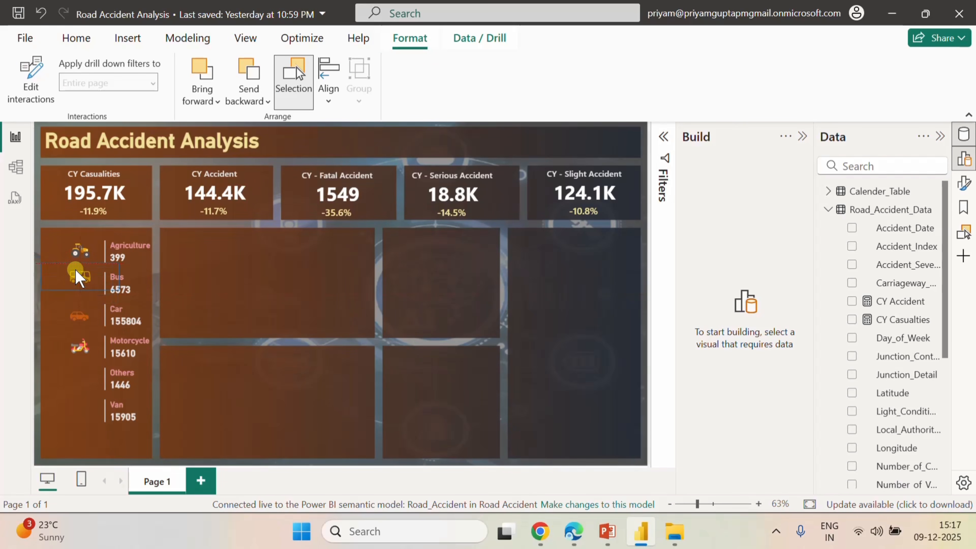
left_click(77, 278)
key("Down")
key("Down")
key("Down")
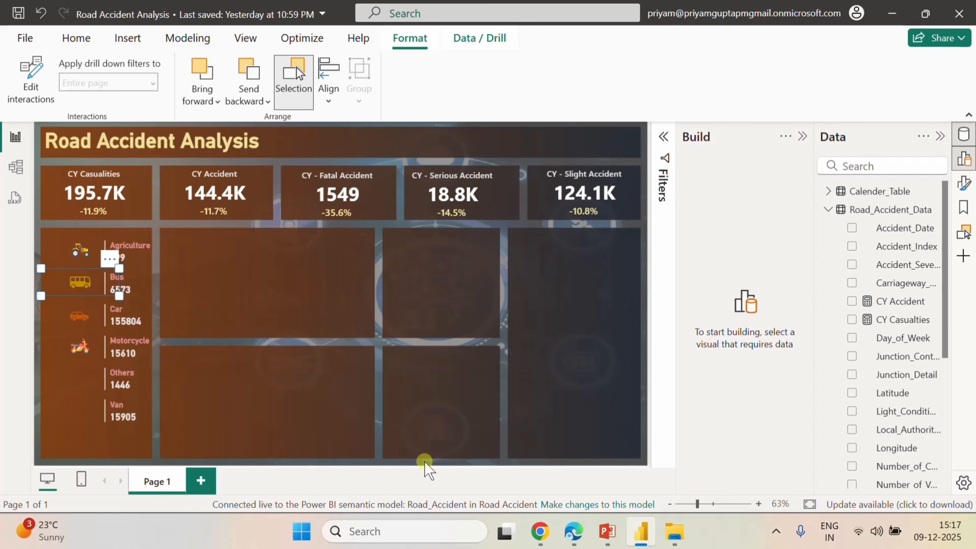
left_click(90, 427)
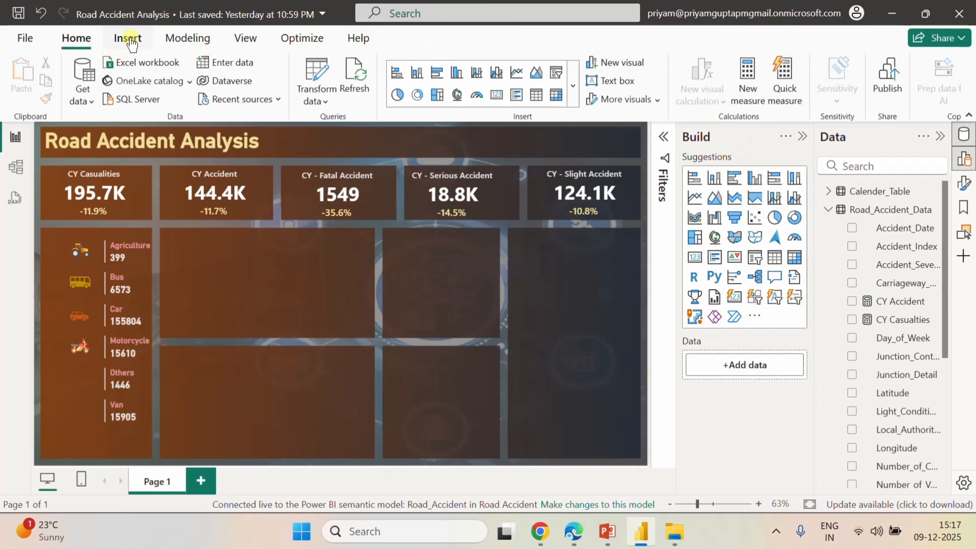
- Insert the "Van" picture and place it at icon size beside the Van row
left_click(128, 38)
left_click(762, 79)
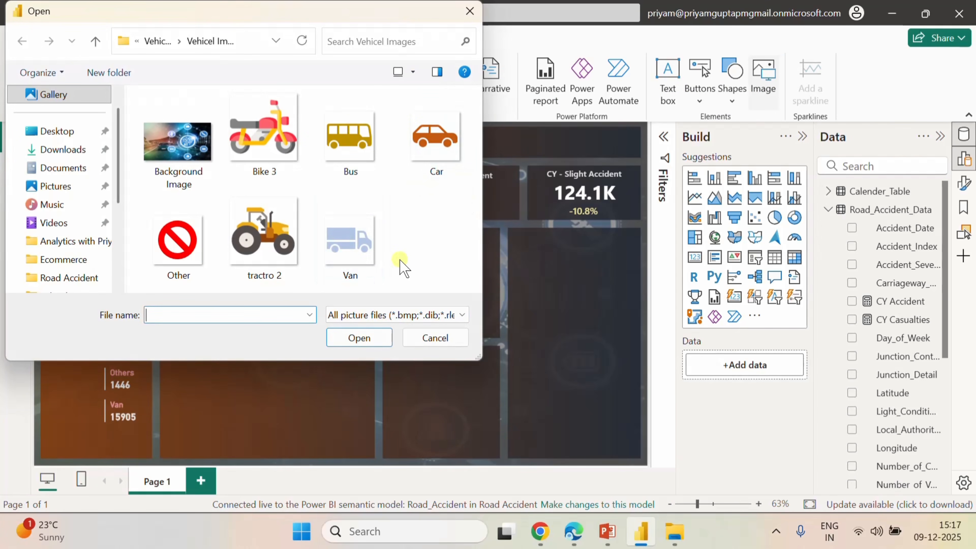
left_click(349, 240)
left_click(359, 337)
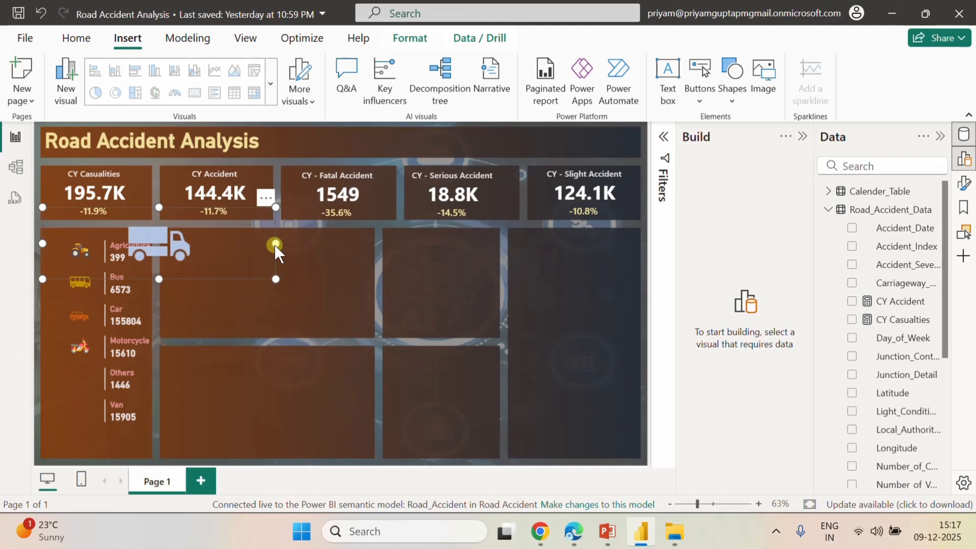
left_click_drag(276, 245, 80, 415)
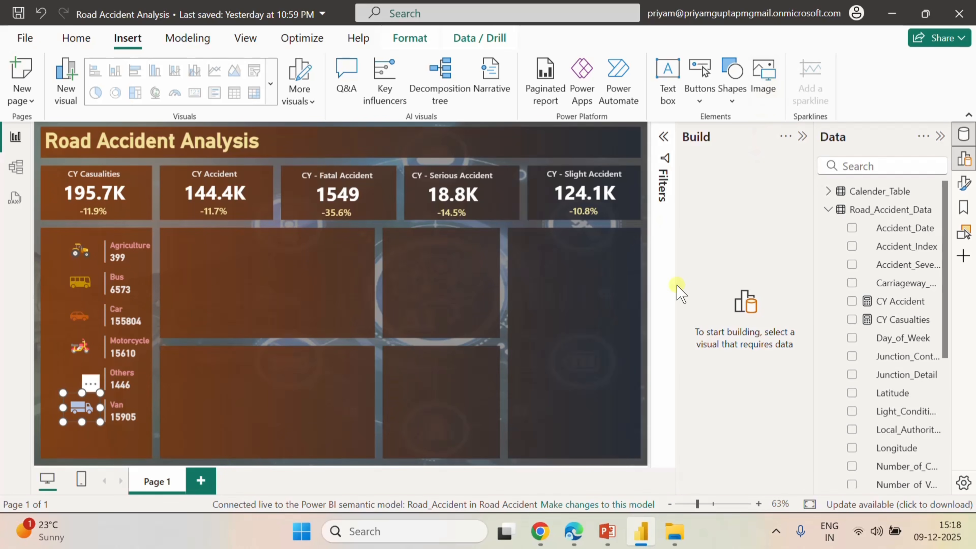
left_click(601, 270)
- Insert the "Other" picture onto the report page
left_click(764, 81)
left_click(179, 238)
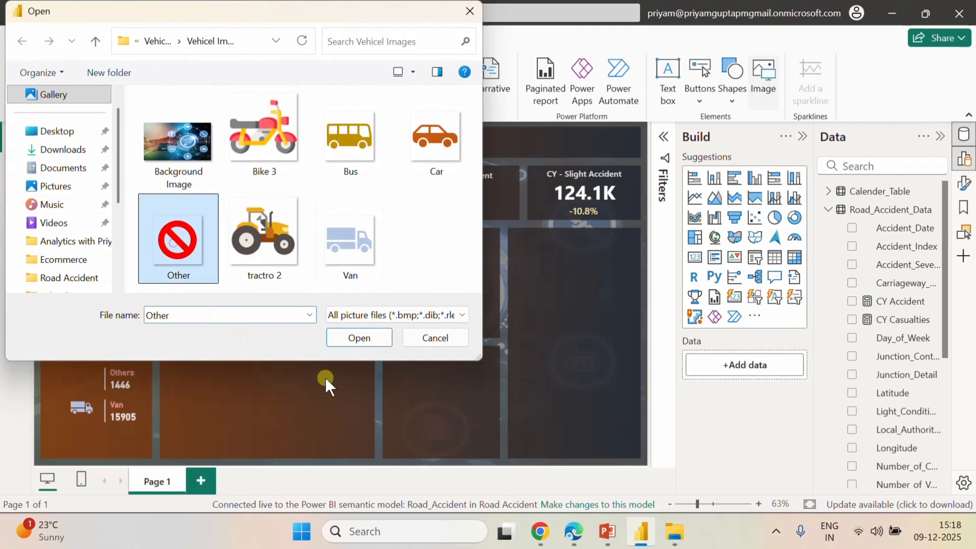
left_click(359, 335)
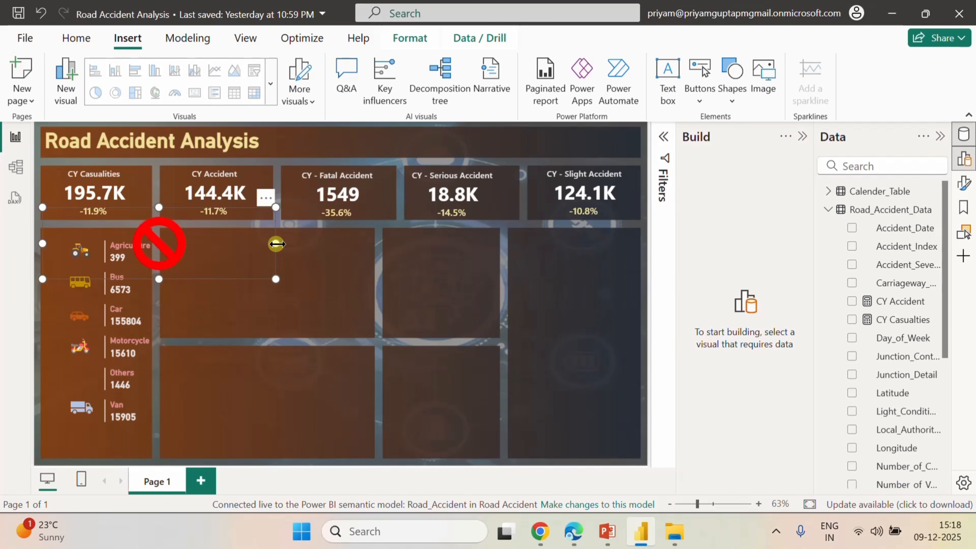
- Shrink the red prohibition image to icon size and align it beside the Others row, above the van icon
left_click_drag(276, 243, 121, 243)
left_click_drag(121, 207, 74, 385)
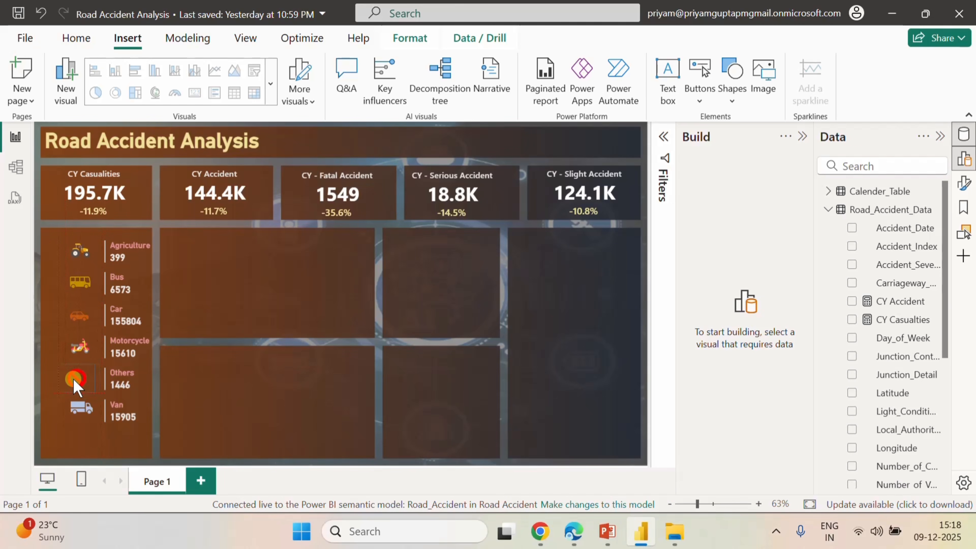
key("Right")
key("Right")
key("Right")
key("Right")
key("Right")
key("Right")
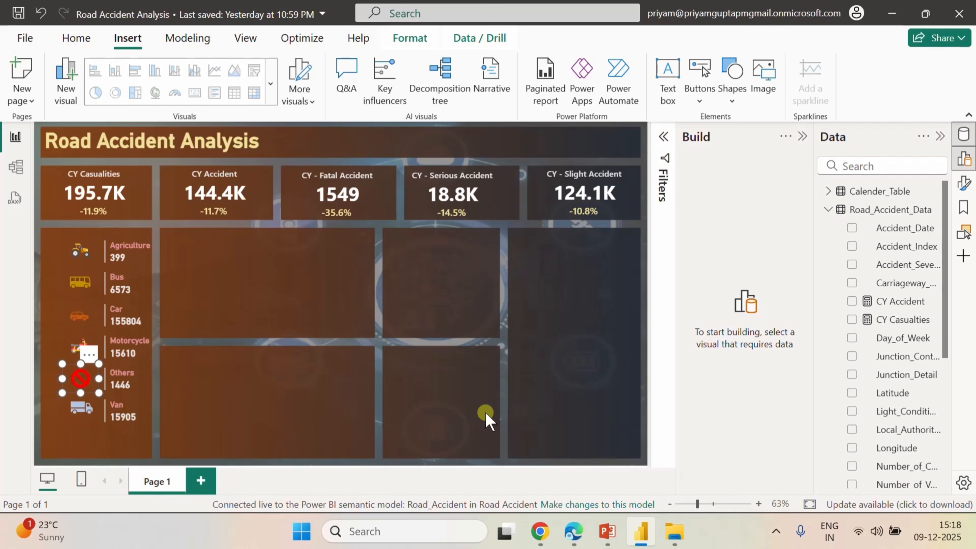
left_click(426, 341)
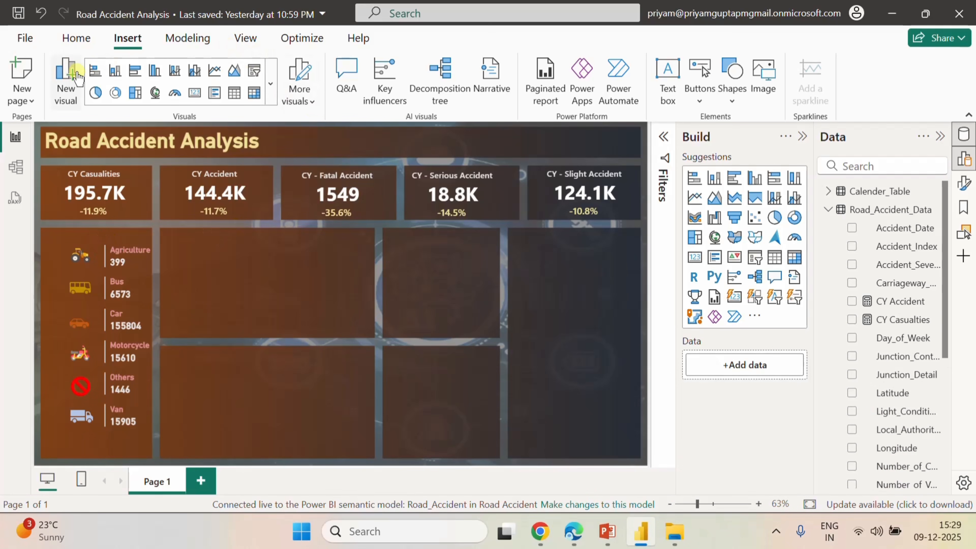
- Add a text box reading "Casualties by Vehical Type" to the page
left_click(670, 77)
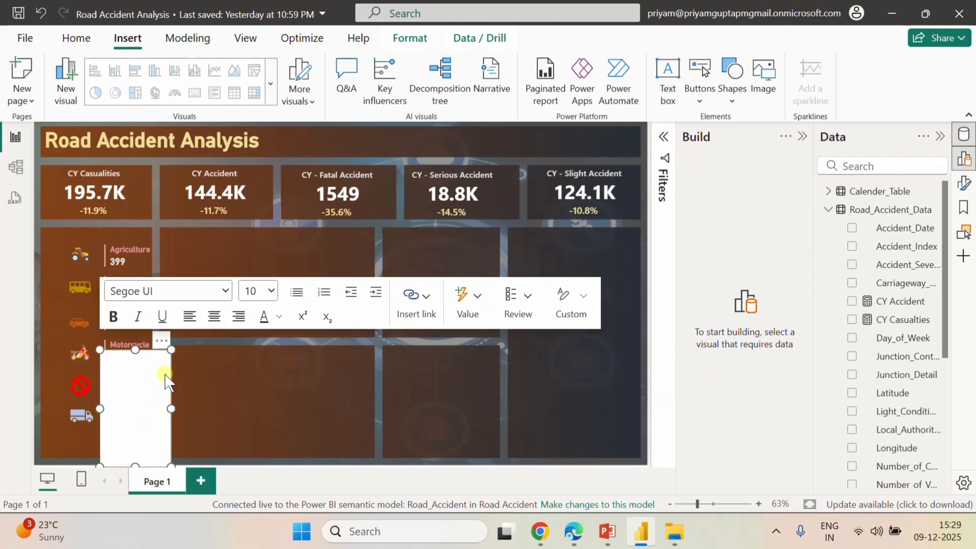
left_click(131, 383)
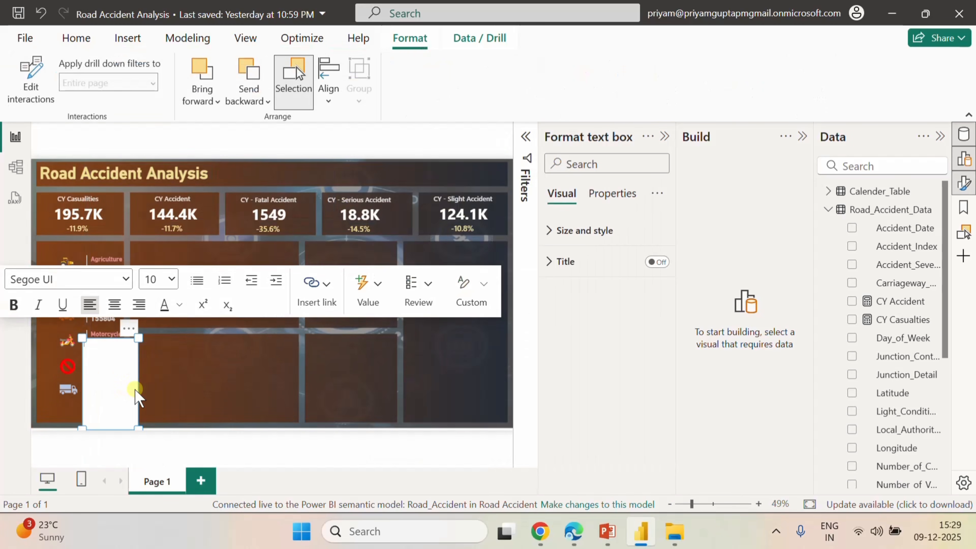
left_click(666, 136)
left_click(143, 375)
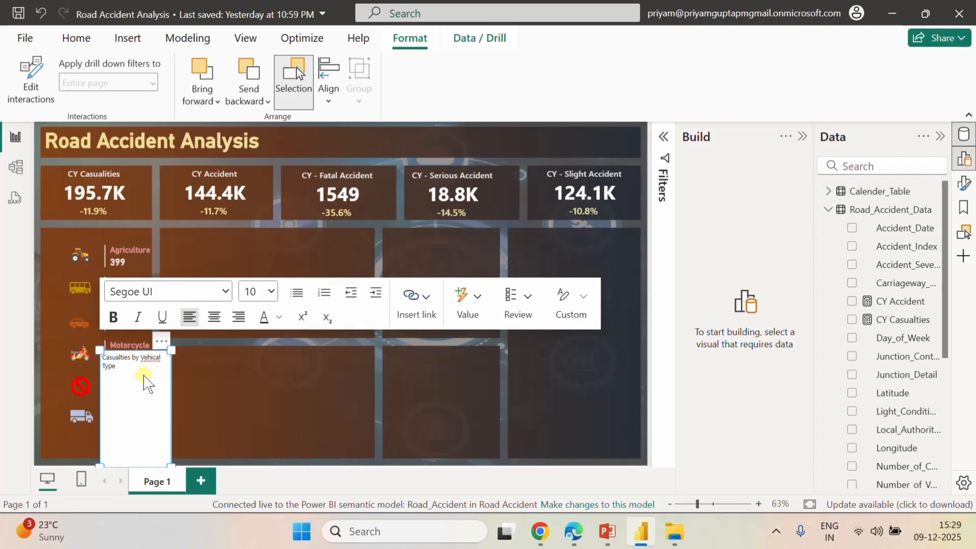
- Format the "Casualties by Vehical Type" text as bold, light grey and size 12
triple_click(137, 365)
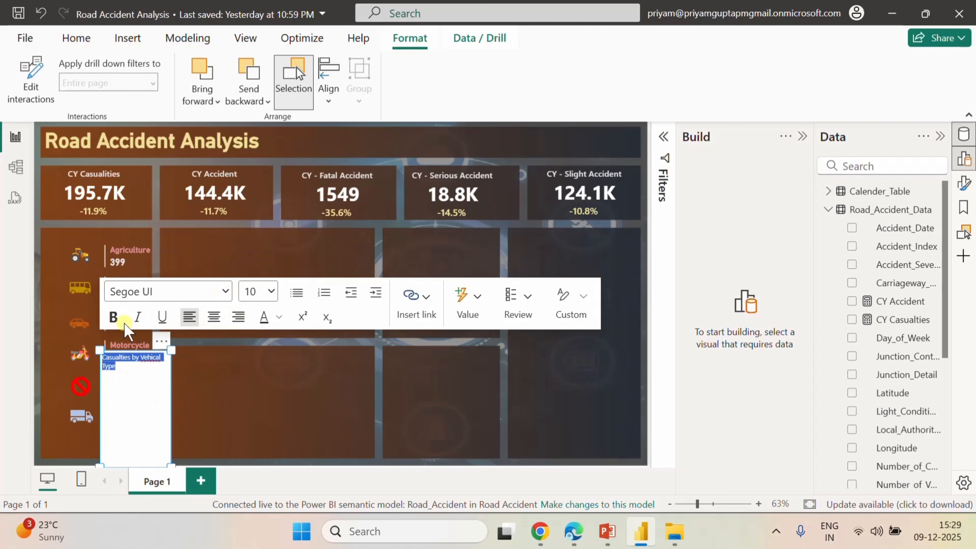
left_click(113, 317)
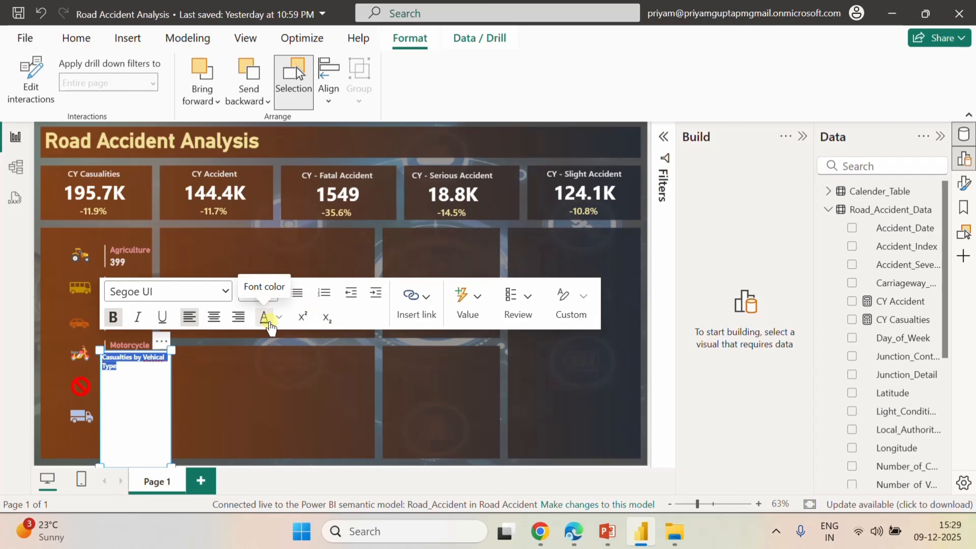
left_click(278, 319)
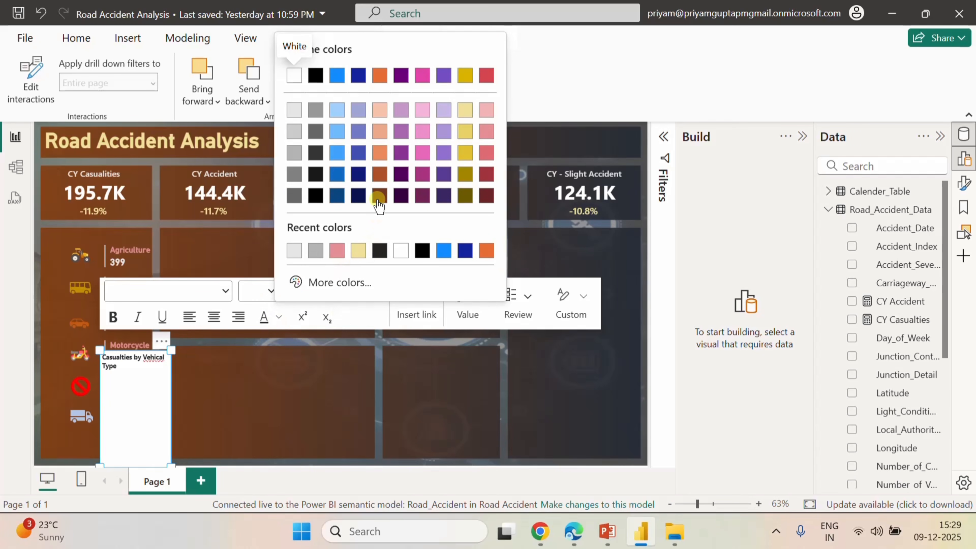
left_click(295, 133)
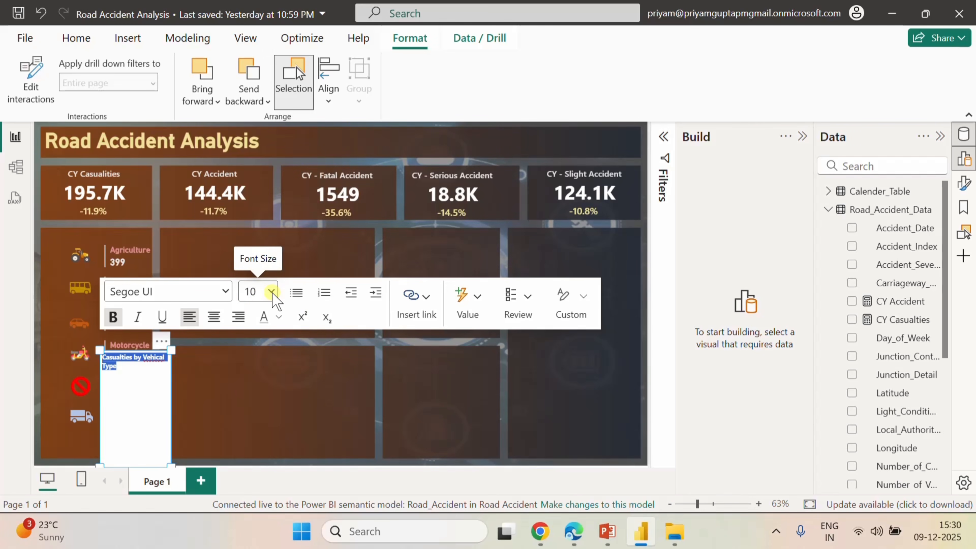
left_click(261, 294)
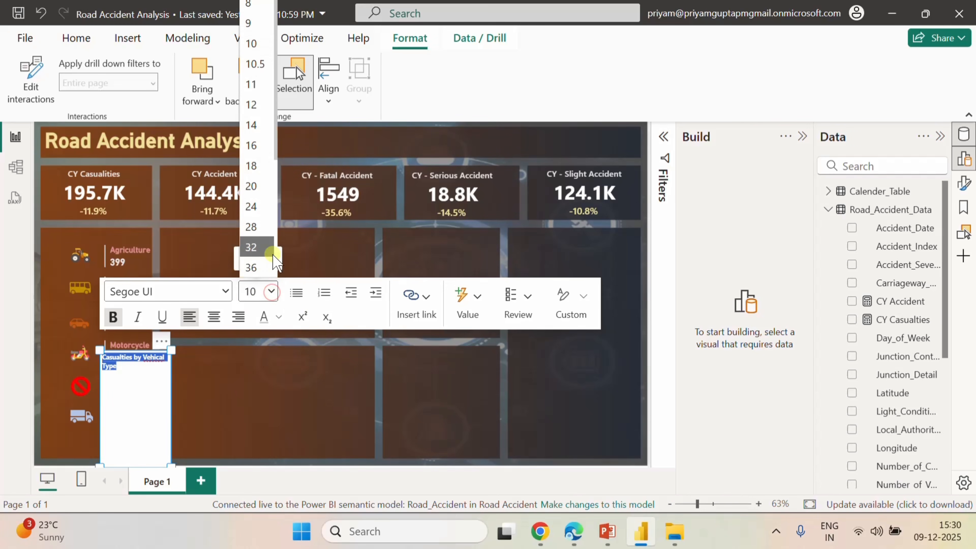
left_click(268, 106)
left_click(150, 401)
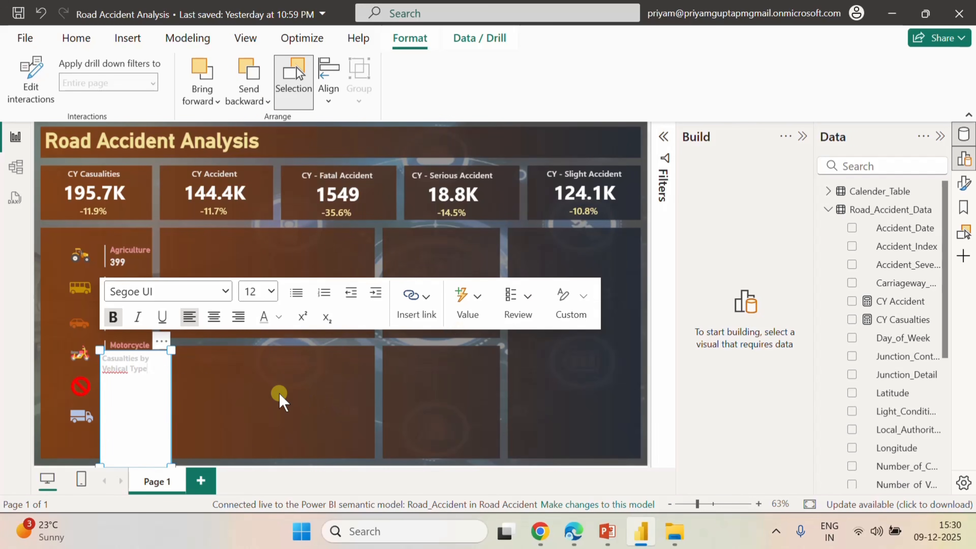
key("ctrl+a")
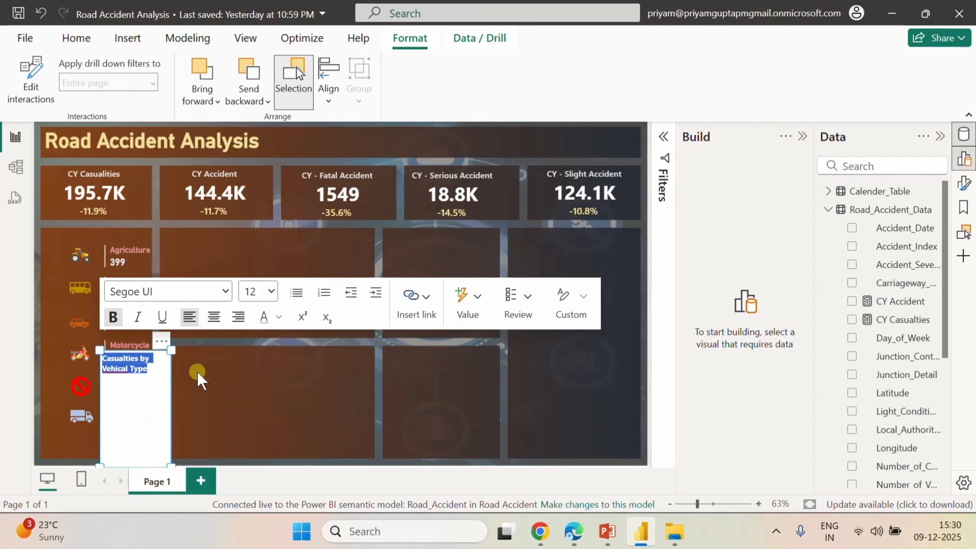
left_click(275, 377)
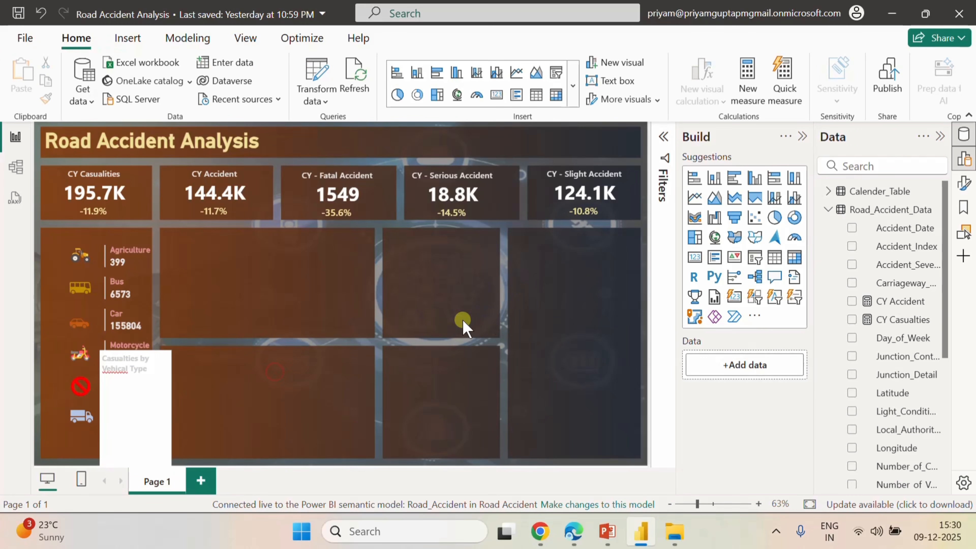
- Resize the heading text box to one line, about 237 wide and 44 high, and place it above the Agriculture row
left_click(165, 410)
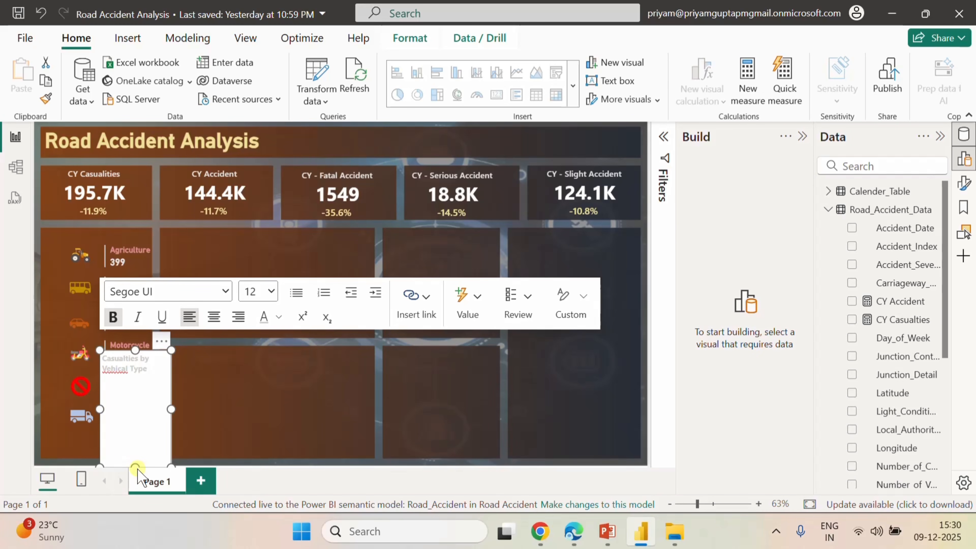
left_click_drag(136, 467, 208, 354)
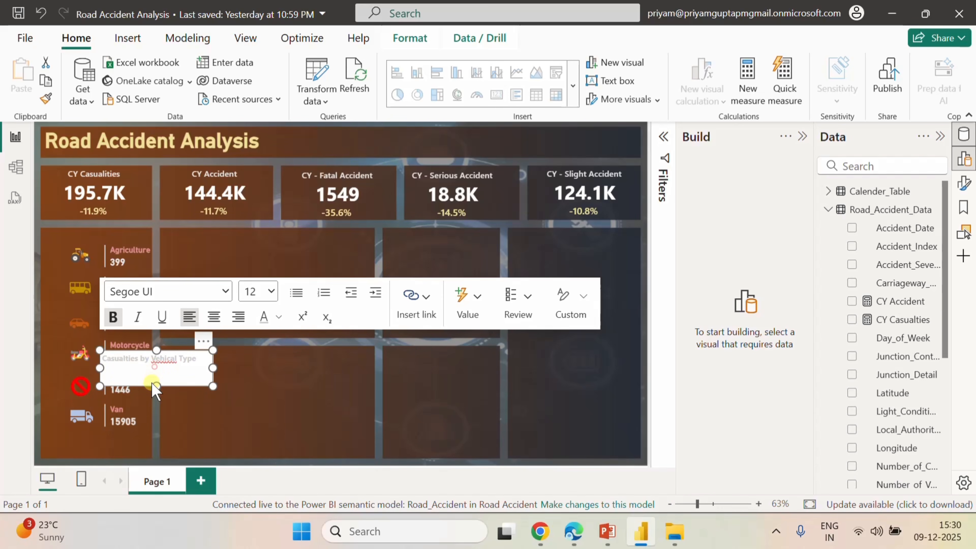
left_click_drag(156, 386, 155, 371)
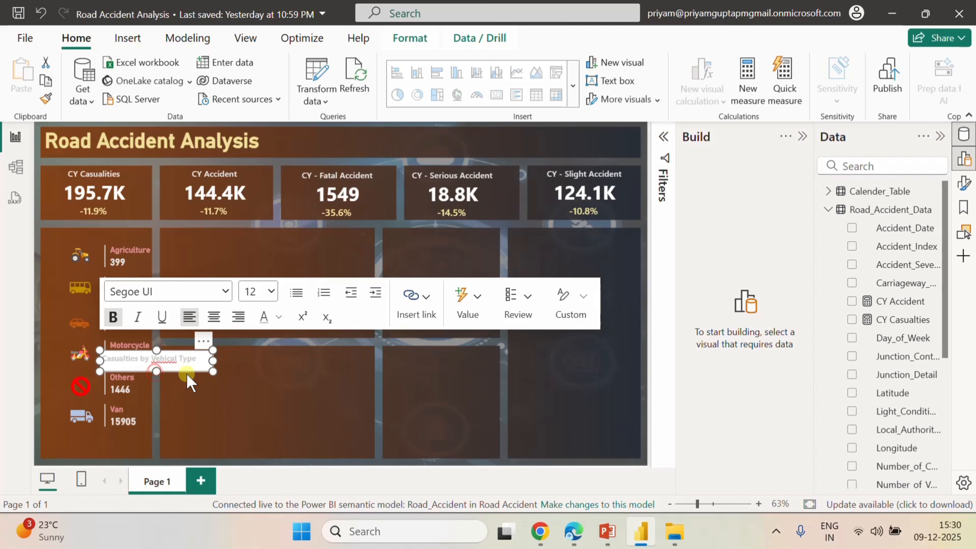
left_click_drag(171, 359, 119, 225)
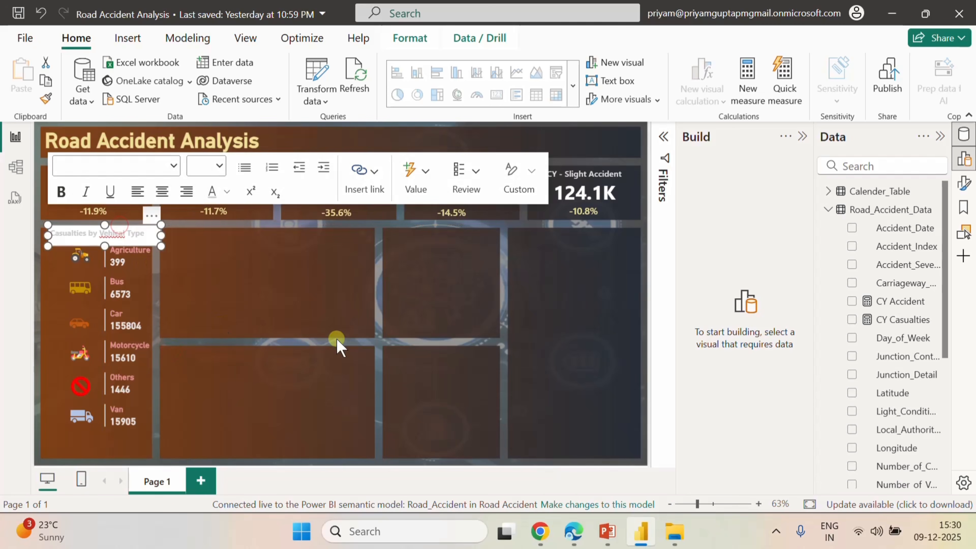
- Turn off the background of the "Casualties by Vehical Type" text box
left_click(963, 182)
left_click(558, 238)
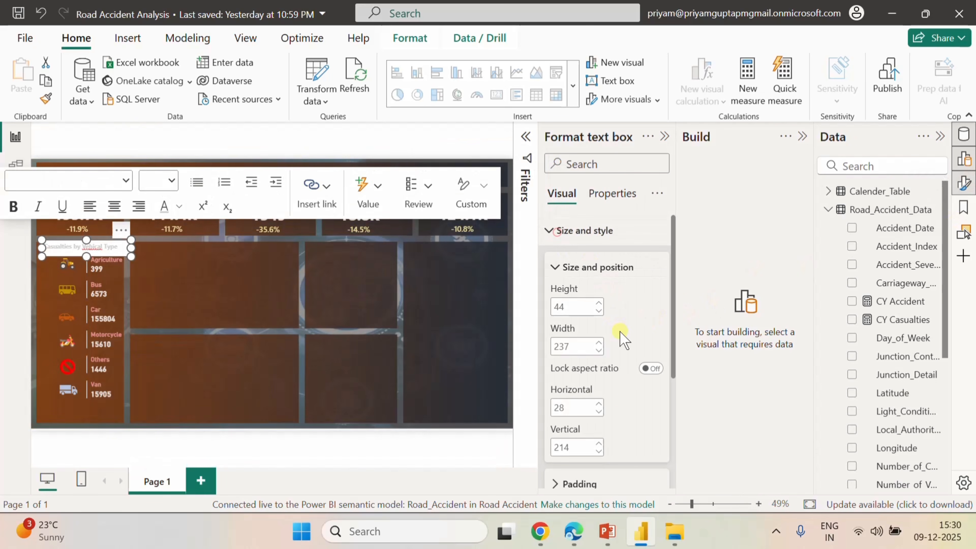
scroll(624, 415, "down", 4)
left_click(649, 370)
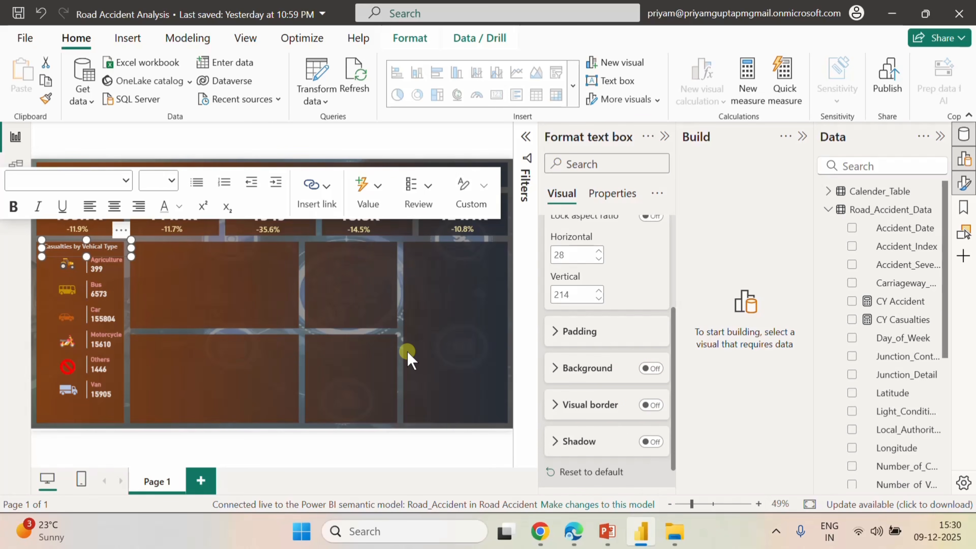
- Nudge the "Casualties by Vehical Type" text box slightly down to about horizontal 30, vertical 220, and deselect it
key("Tab")
key("Tab")
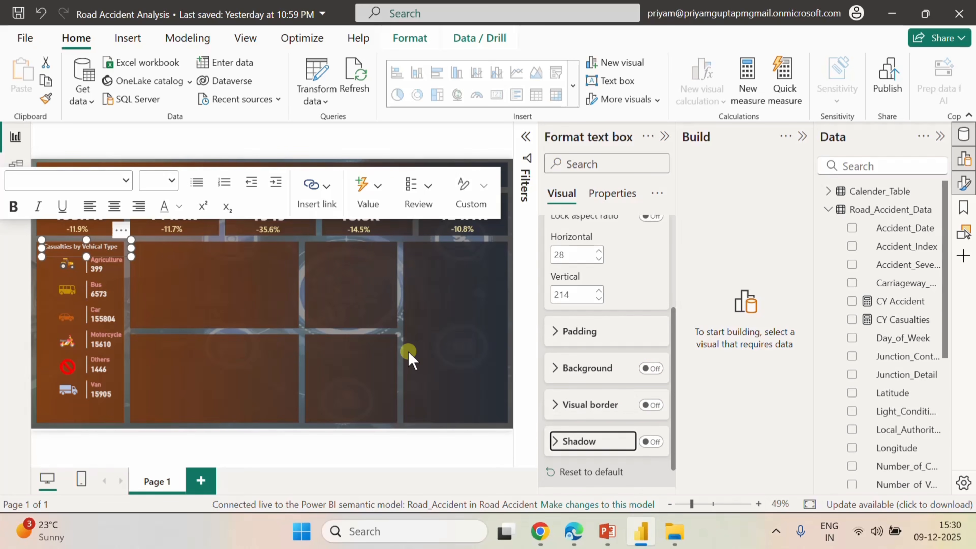
left_click(64, 257)
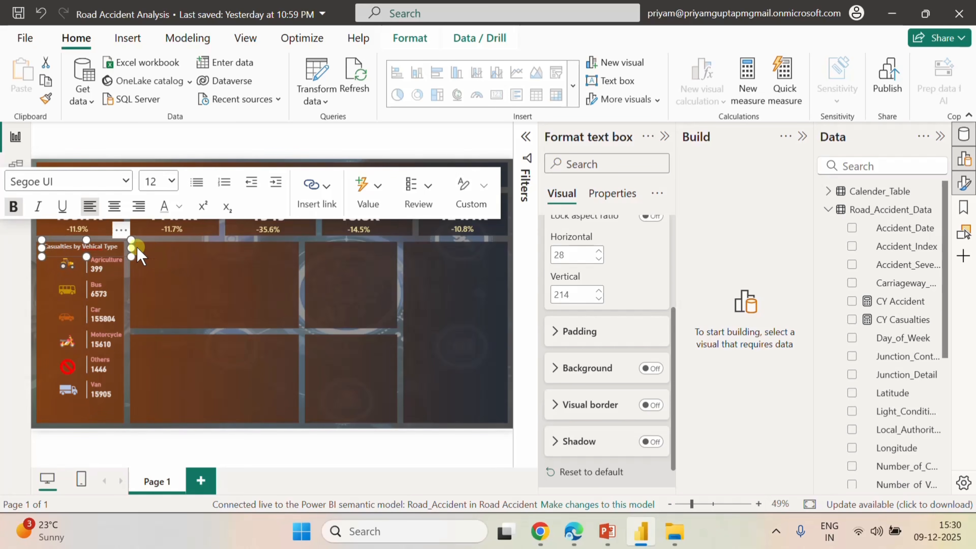
left_click(122, 242)
key("Down")
key("Down")
key("Down")
key("Down")
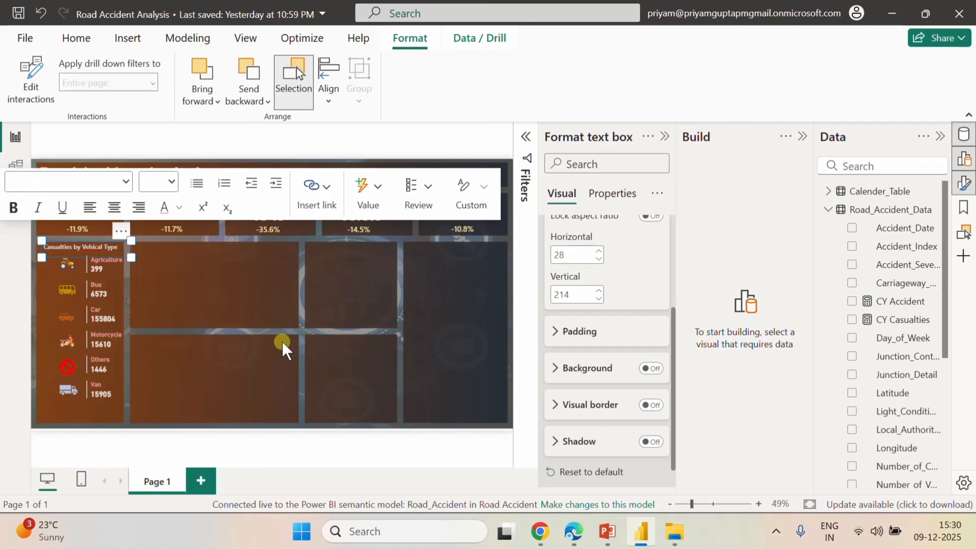
key("Down")
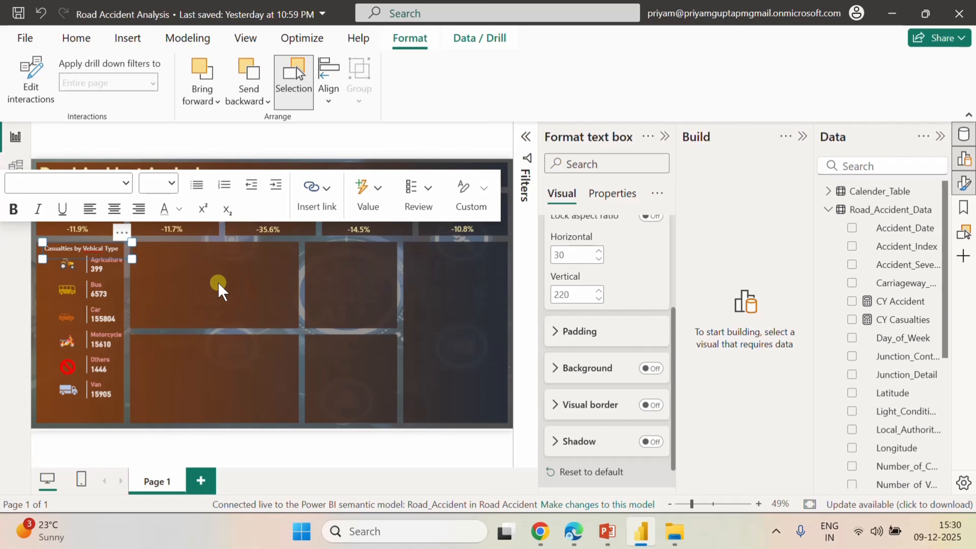
left_click(218, 284)
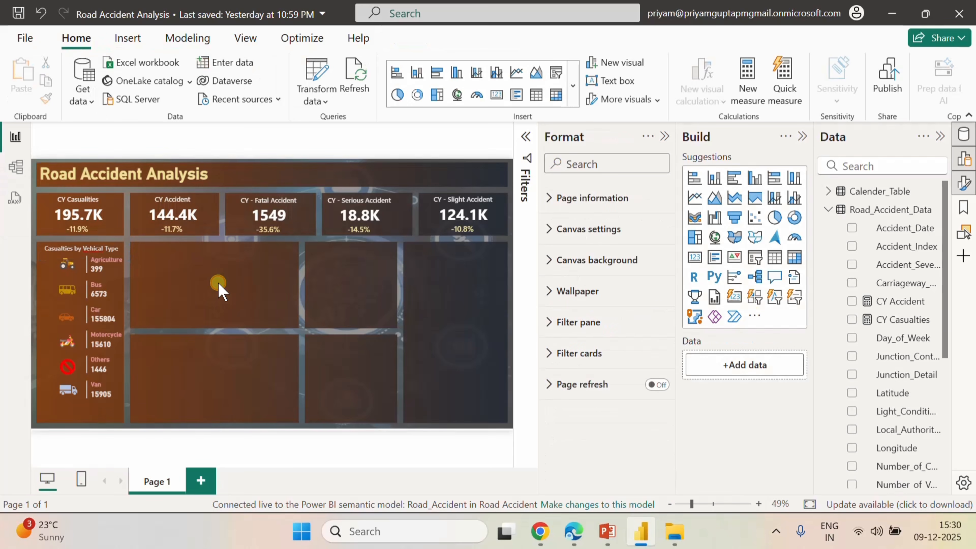
- Switch to PowerPoint to check the dashboard requirements in the Business Requirement Document, and return to the Power BI report
scroll(947, 353, "down", 5)
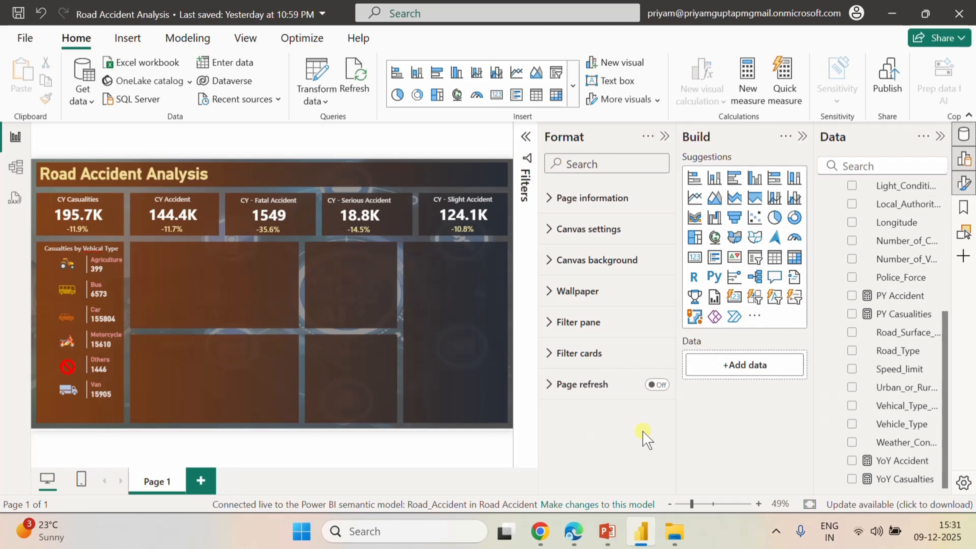
left_click(71, 248)
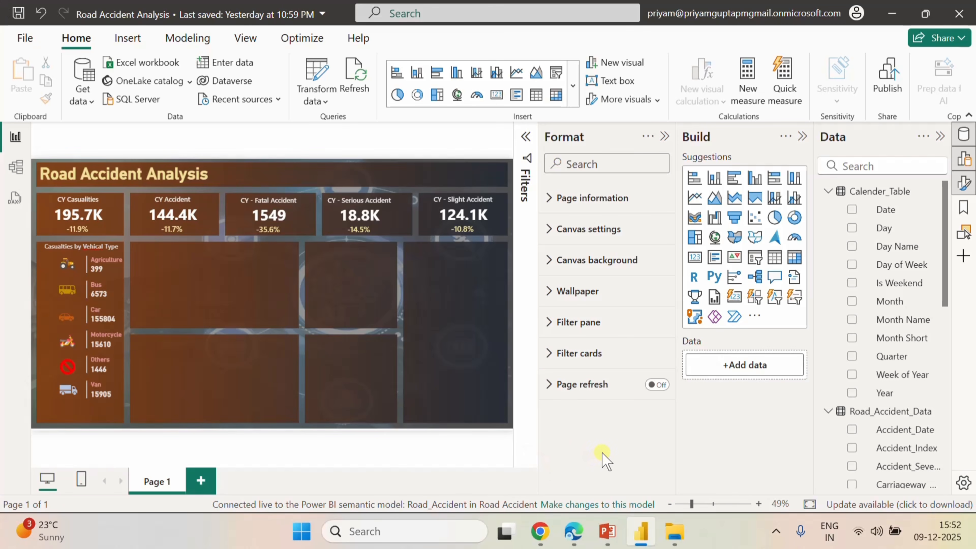
left_click(607, 531)
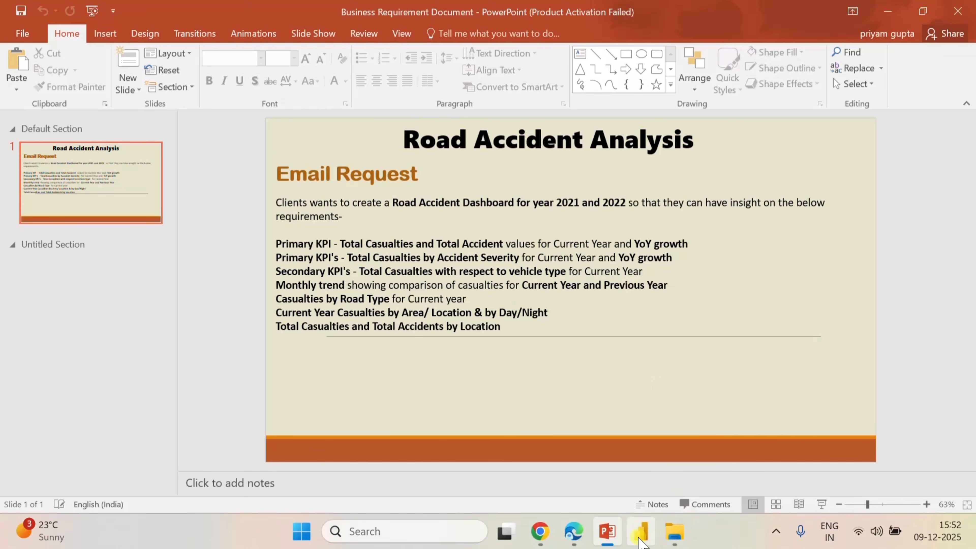
left_click(641, 531)
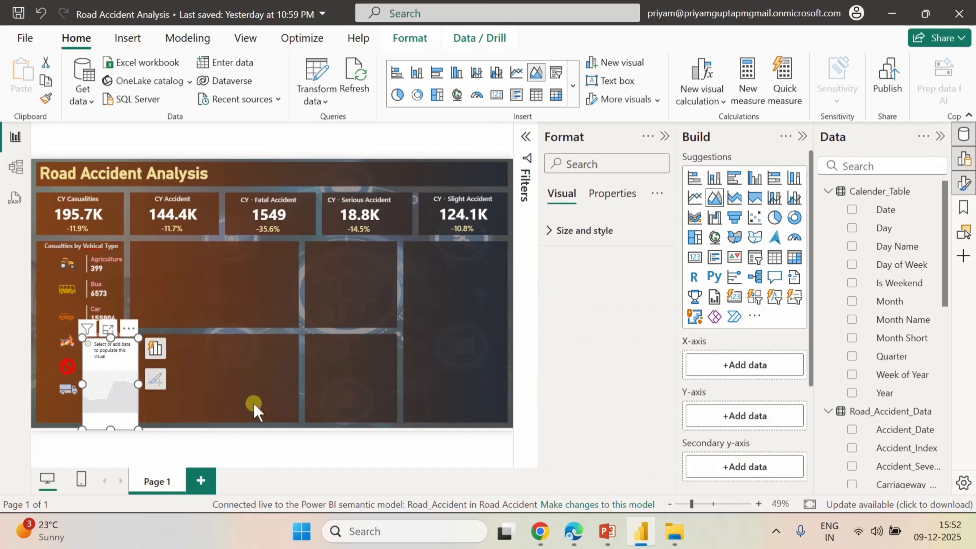
- Place a new area chart in the empty panel beside the vehicle type list and widen it
left_click_drag(120, 369, 269, 286)
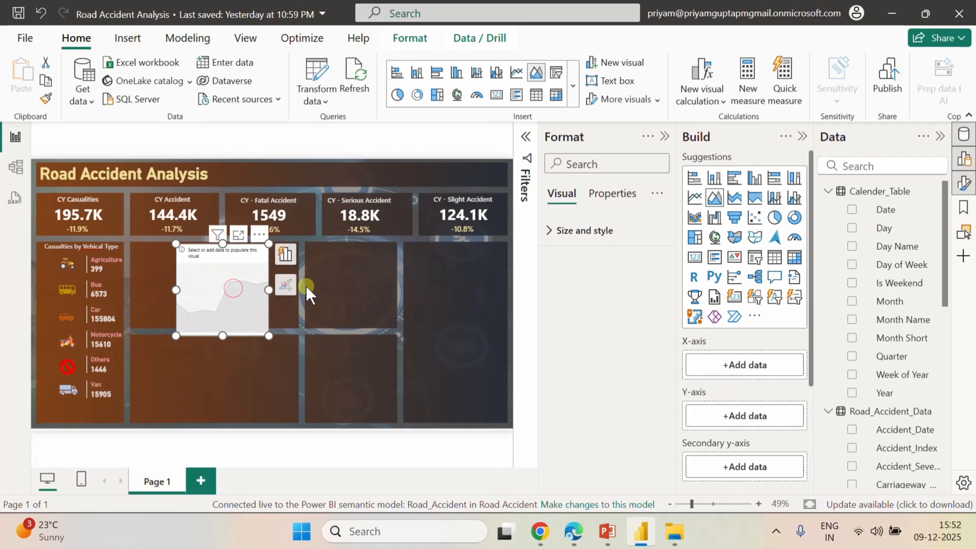
left_click(169, 292)
left_click(181, 300)
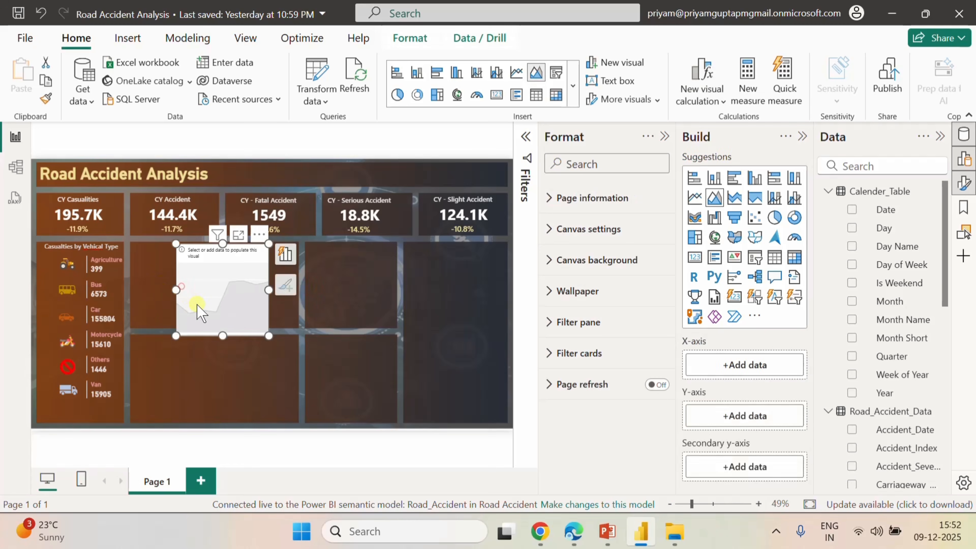
left_click_drag(176, 294, 147, 306)
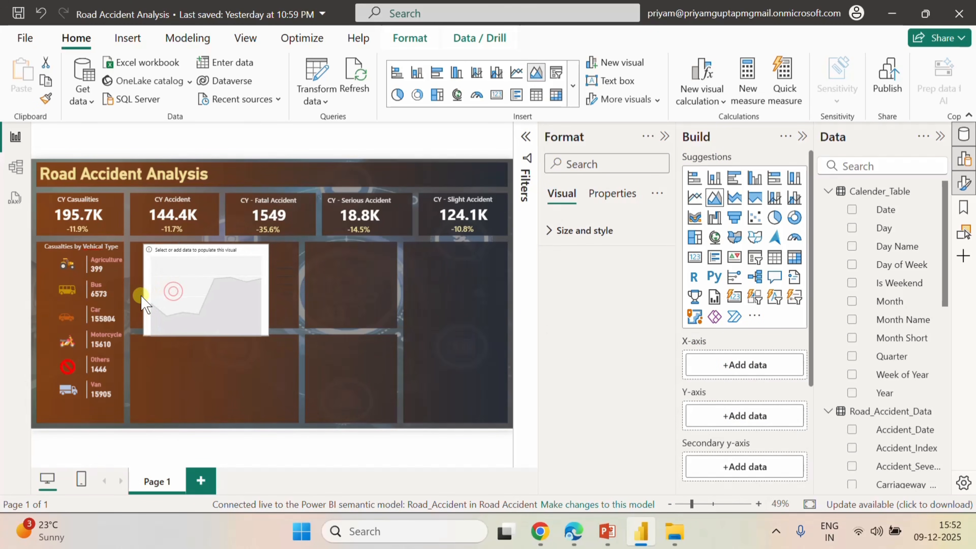
left_click(348, 353)
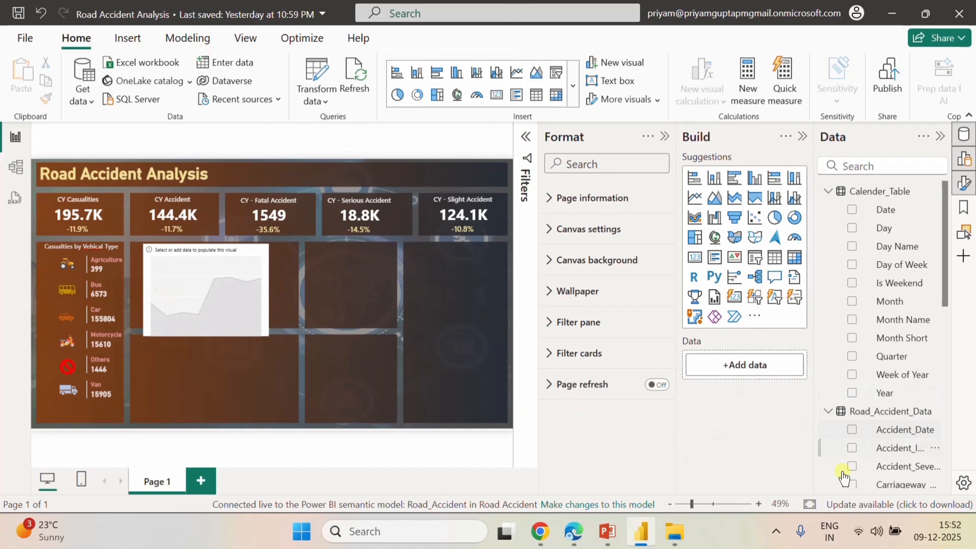
- Switch to the Power BI service in the browser to review the Total Casualties measure, and return to the report
left_click(585, 537)
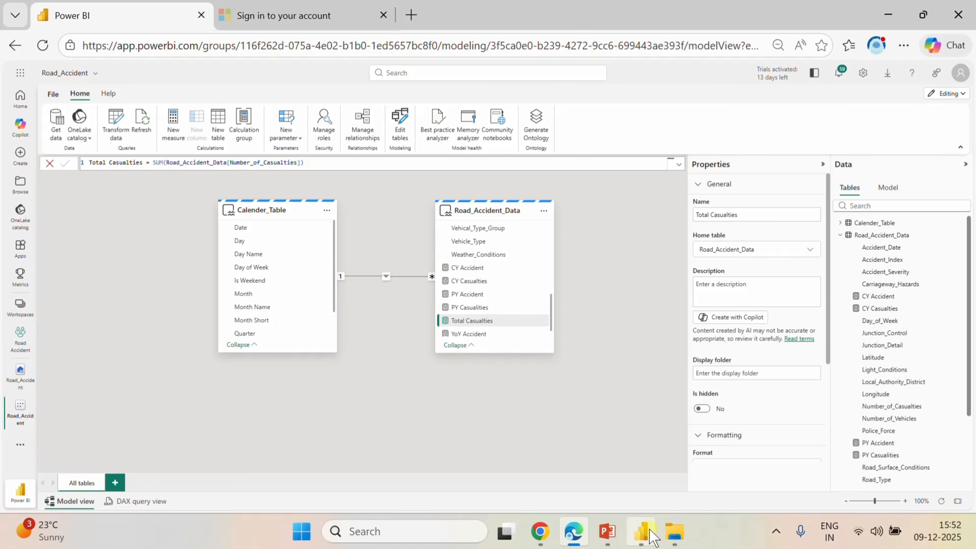
left_click(652, 537)
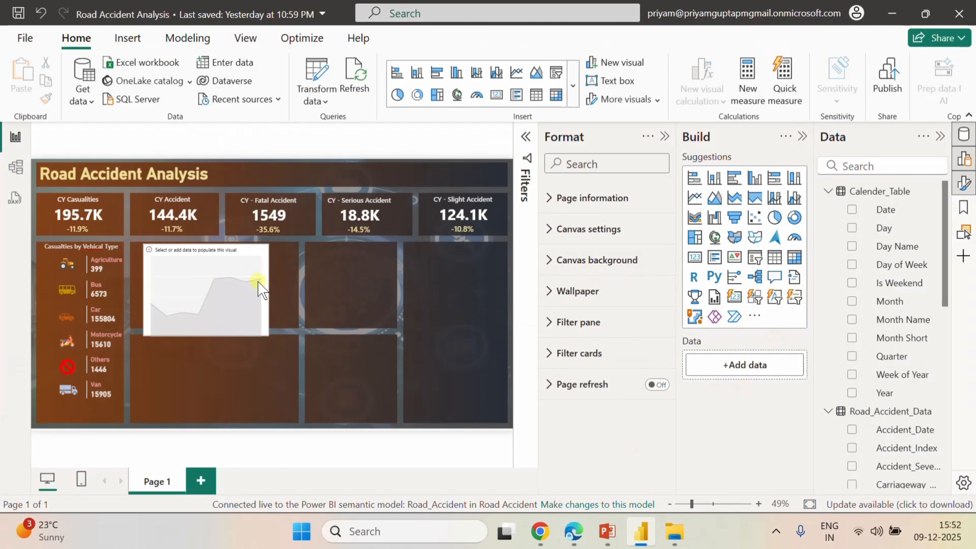
- Assign Month Short from Calender_Table to the area chart's X-axis
left_click(247, 284)
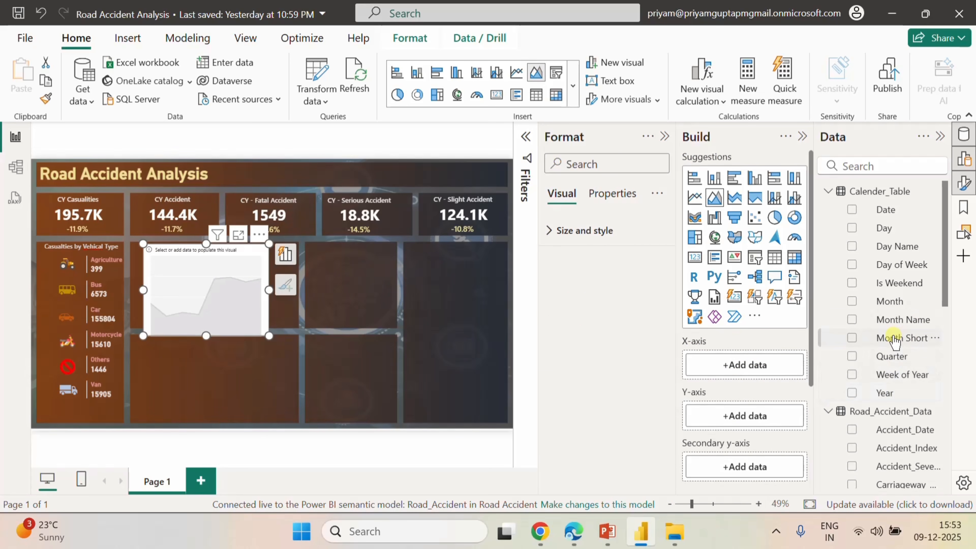
left_click_drag(893, 338, 770, 366)
scroll(765, 396, "down", 2)
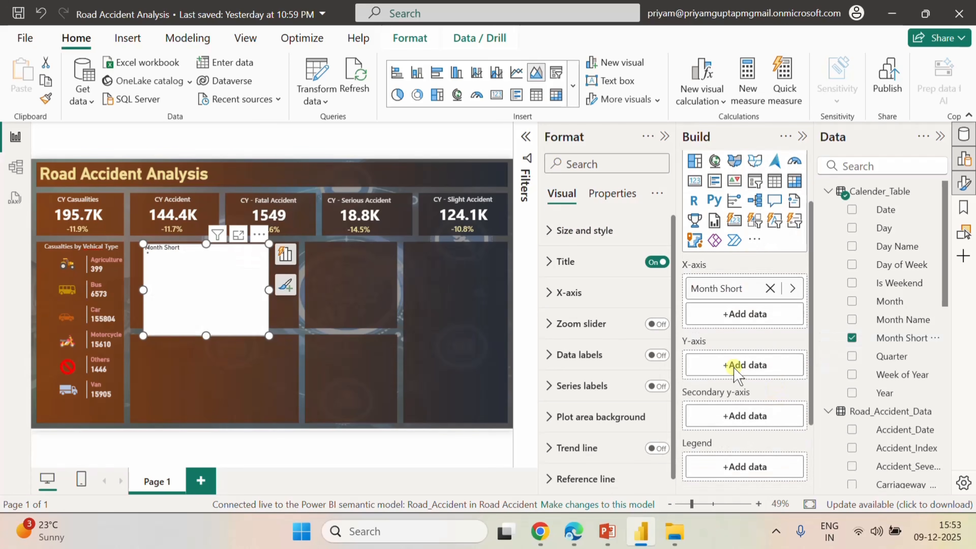
- Assign the Total Casualties measure to the area chart's Y-axis and Year from Calender_Table to its legend
scroll(911, 414, "down", 4)
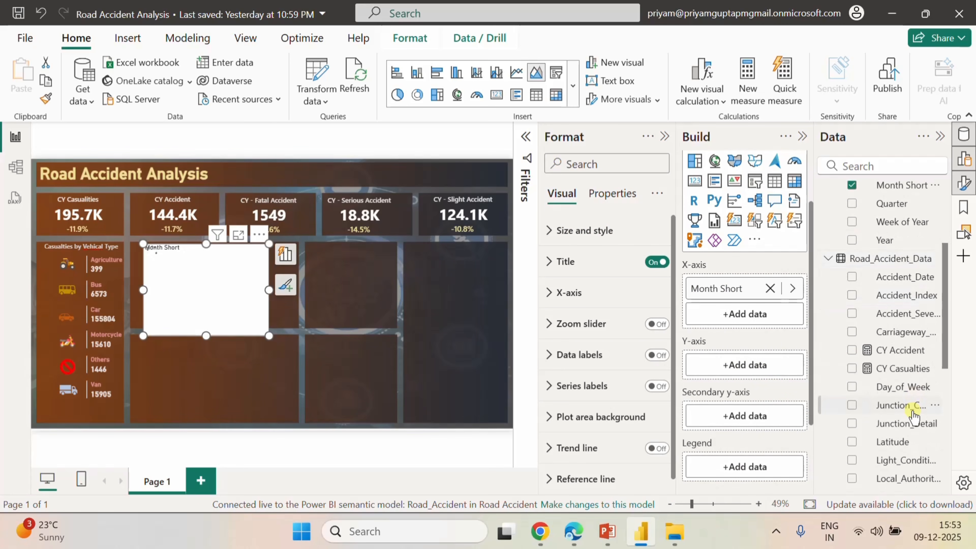
scroll(913, 415, "down", 6)
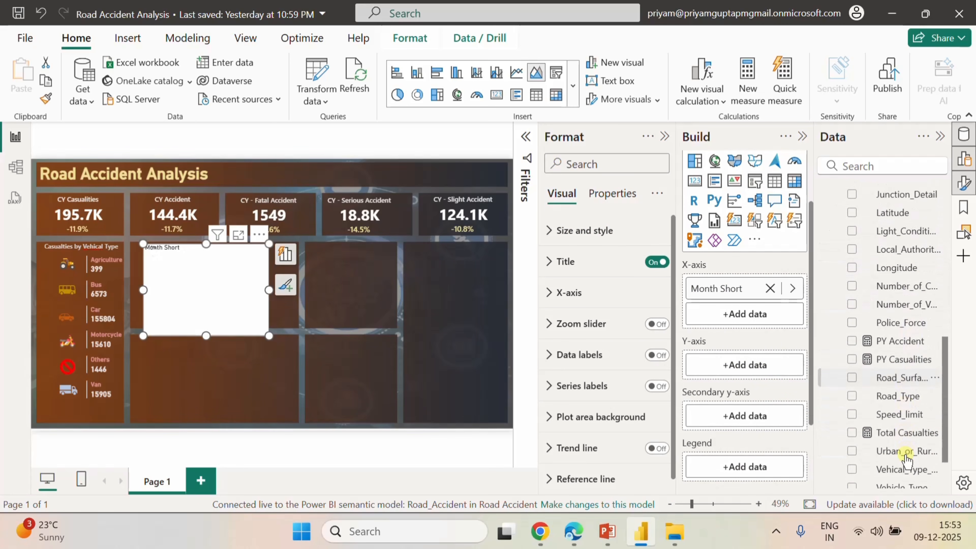
scroll(906, 455, "down", 2)
left_click_drag(887, 370, 763, 363)
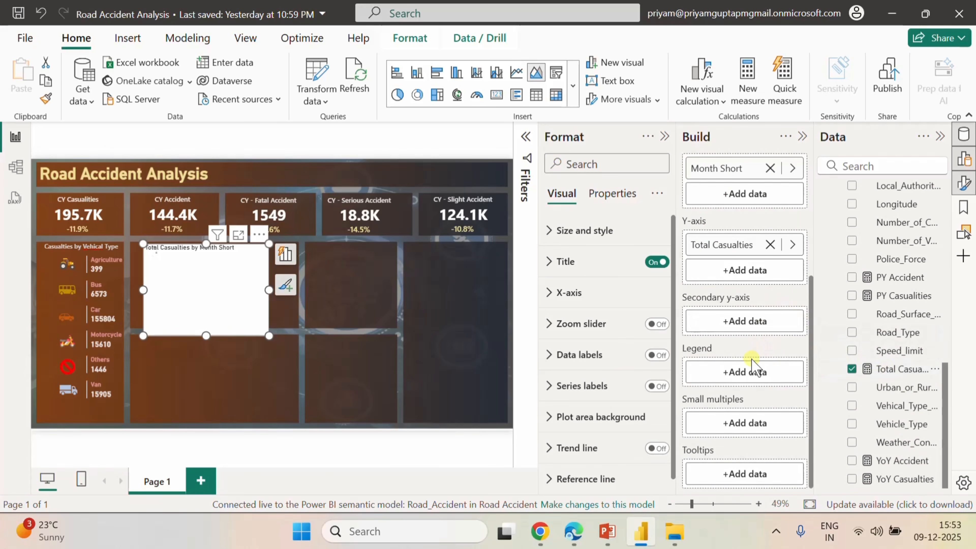
scroll(928, 378, "up", 10)
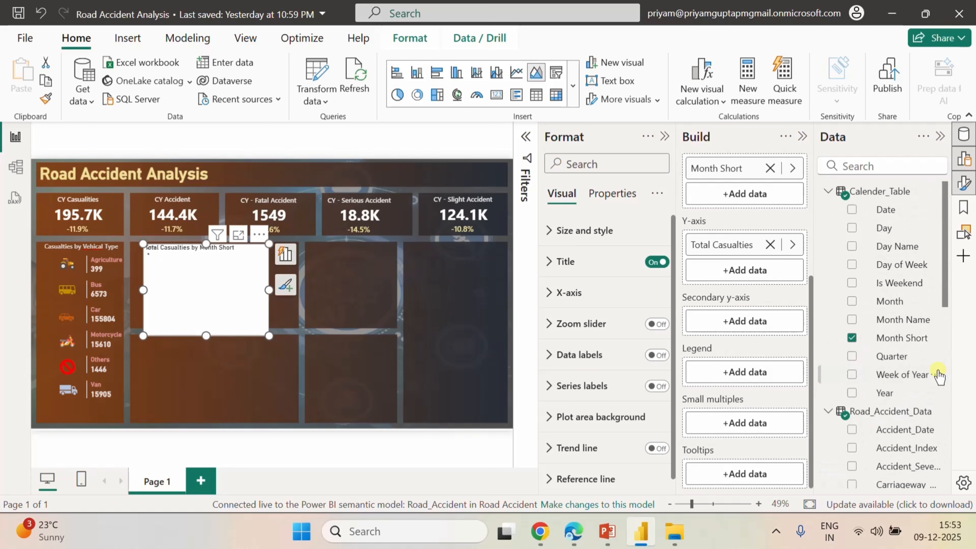
left_click_drag(879, 392, 736, 371)
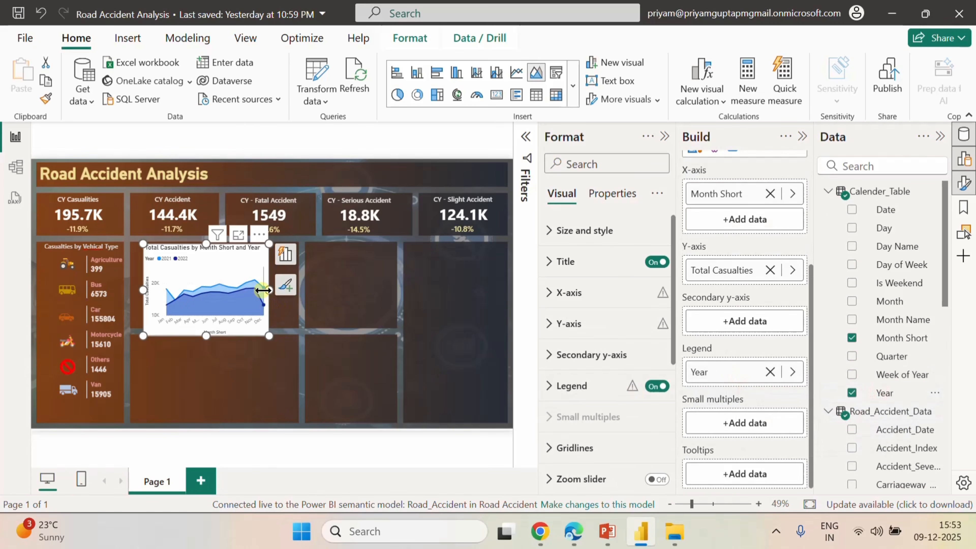
- Resize the area chart to fit its panel beside the vehicle type list, about 441 wide and 220 high
left_click_drag(269, 287, 300, 289)
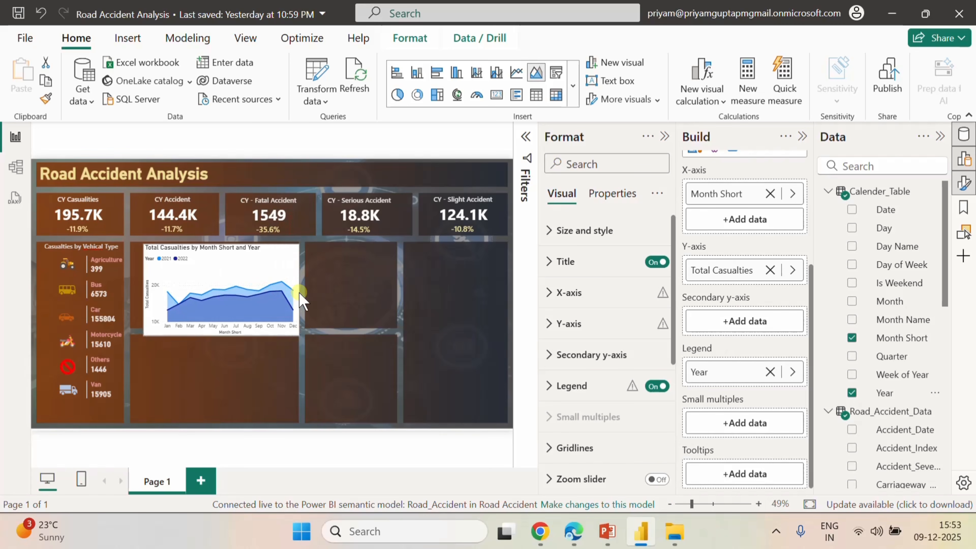
left_click_drag(222, 337, 221, 326)
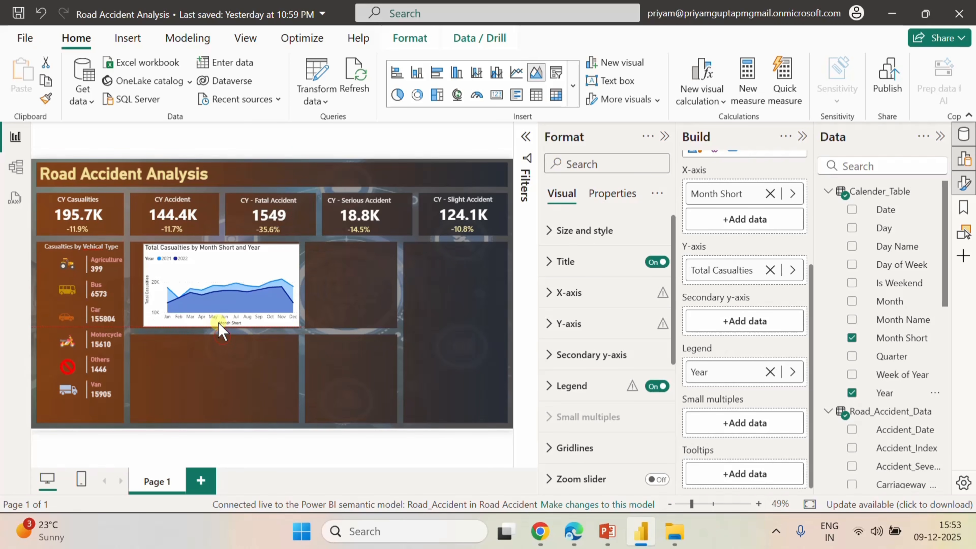
left_click_drag(146, 287, 139, 287)
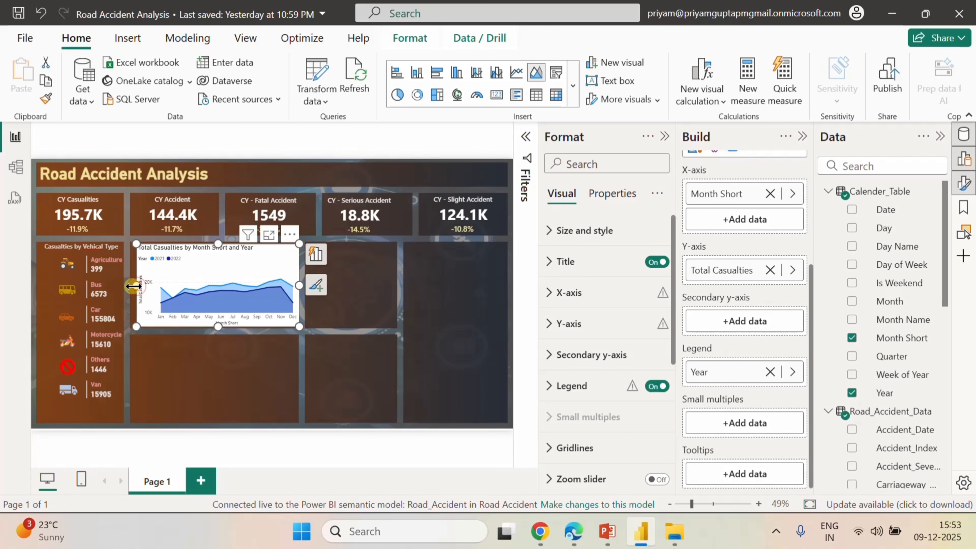
left_click_drag(132, 286, 127, 286)
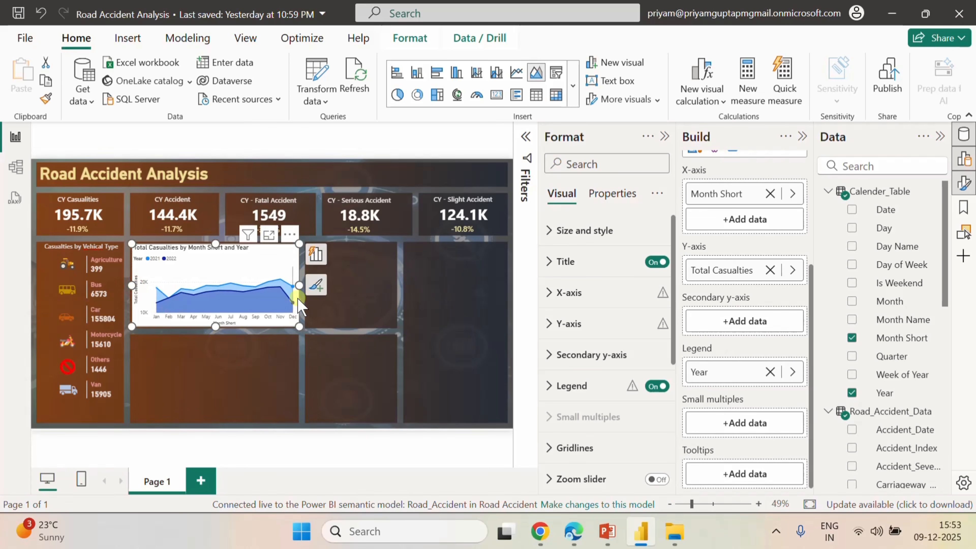
left_click_drag(299, 285, 297, 288)
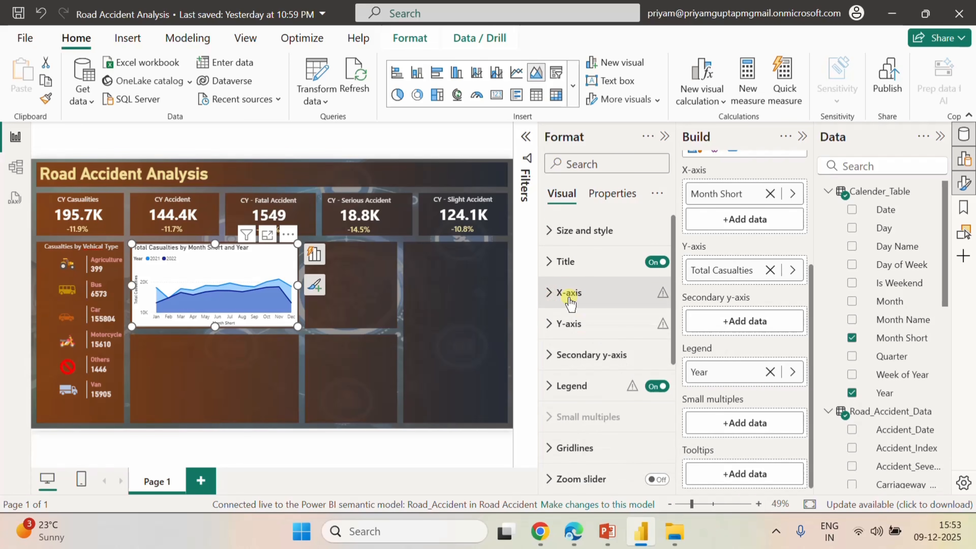
- Turn off the X-axis title of the area chart
left_click(551, 298)
scroll(592, 366, "down", 2)
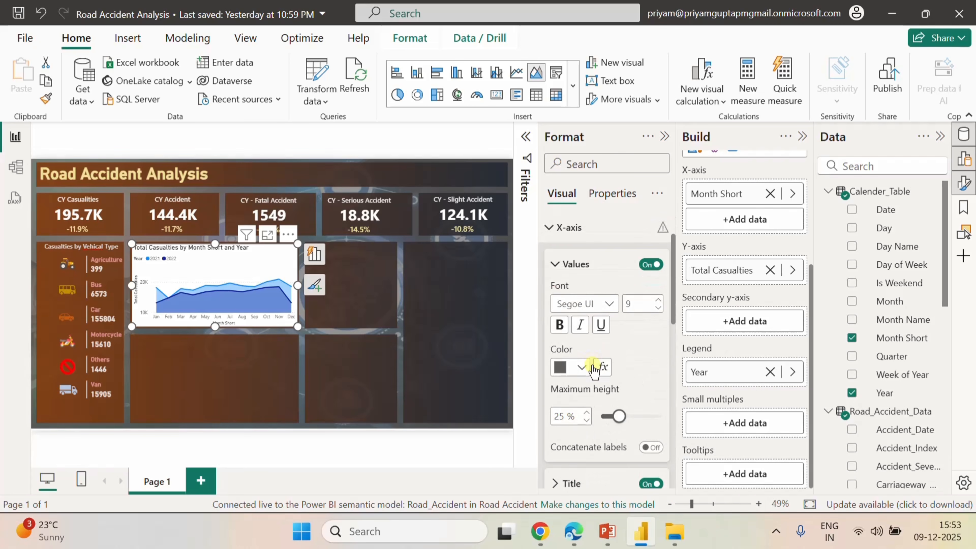
scroll(656, 407, "down", 2)
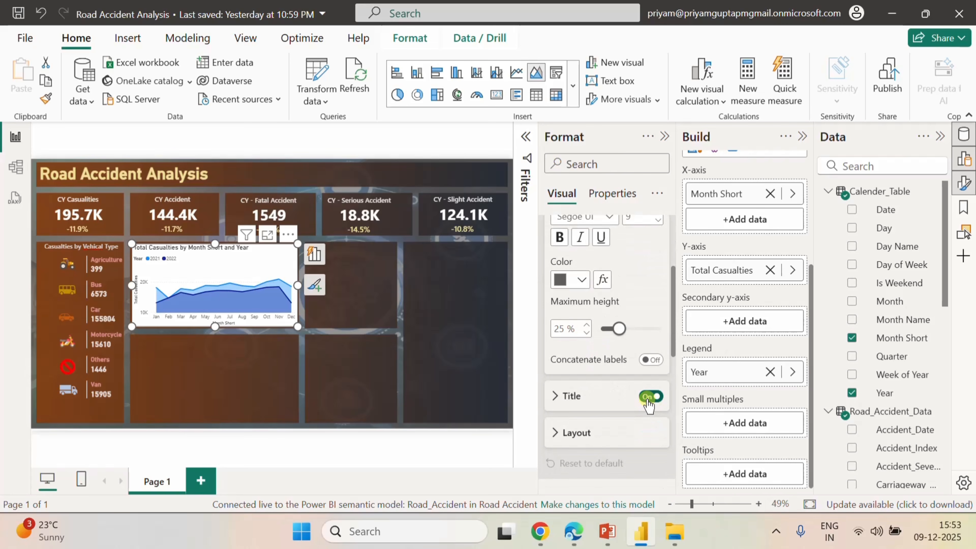
left_click(649, 398)
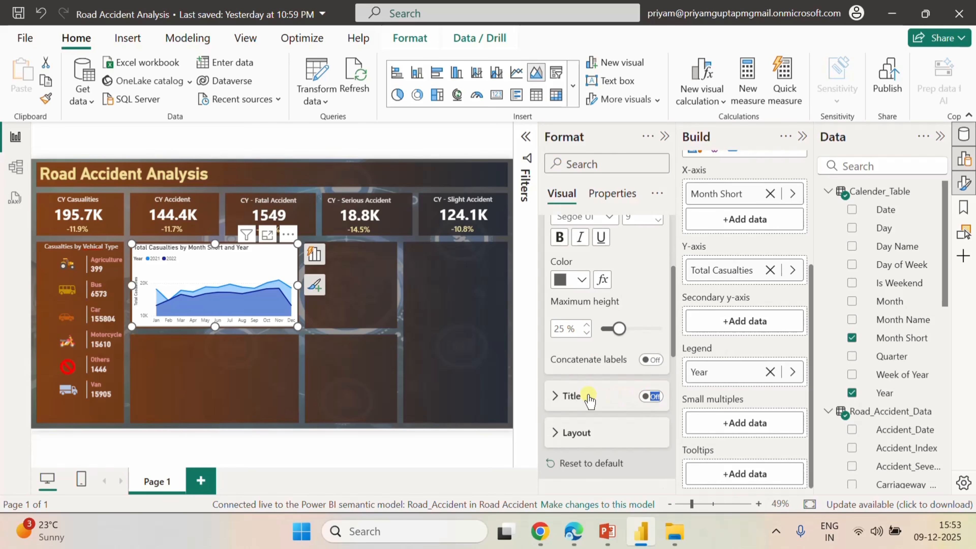
- Turn off the area chart's background in its size and style settings
scroll(605, 414, "down", 2)
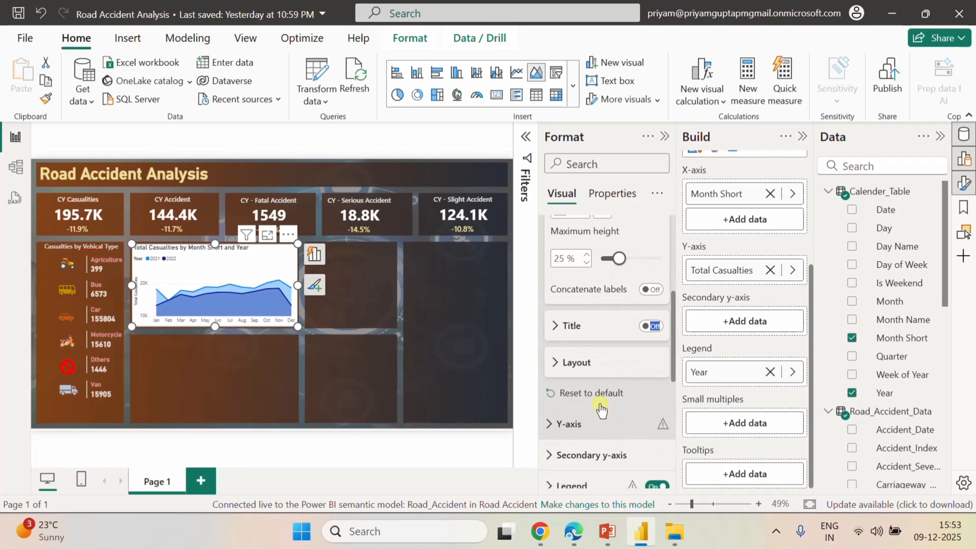
scroll(601, 409, "up", 4)
scroll(601, 409, "down", 3)
scroll(576, 327, "up", 5)
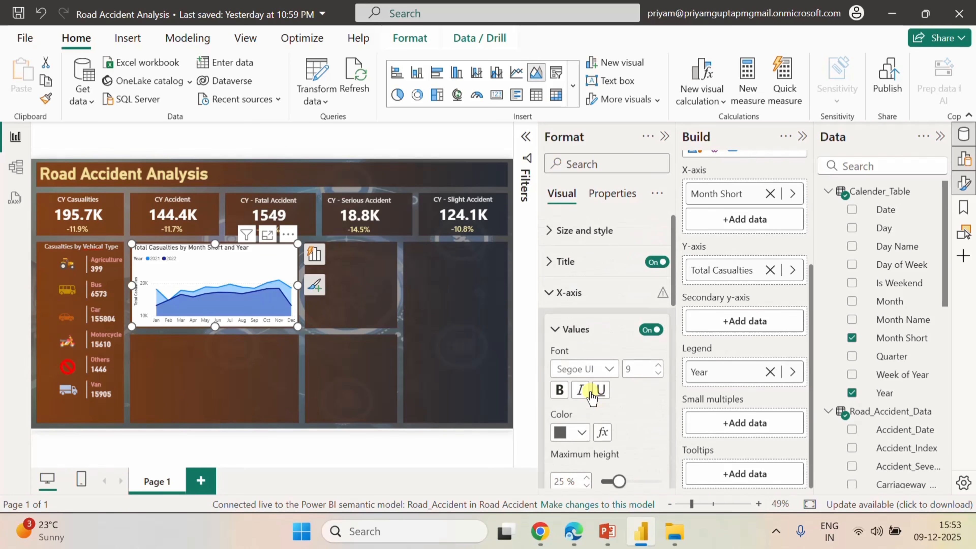
left_click(561, 239)
scroll(631, 370, "down", 3)
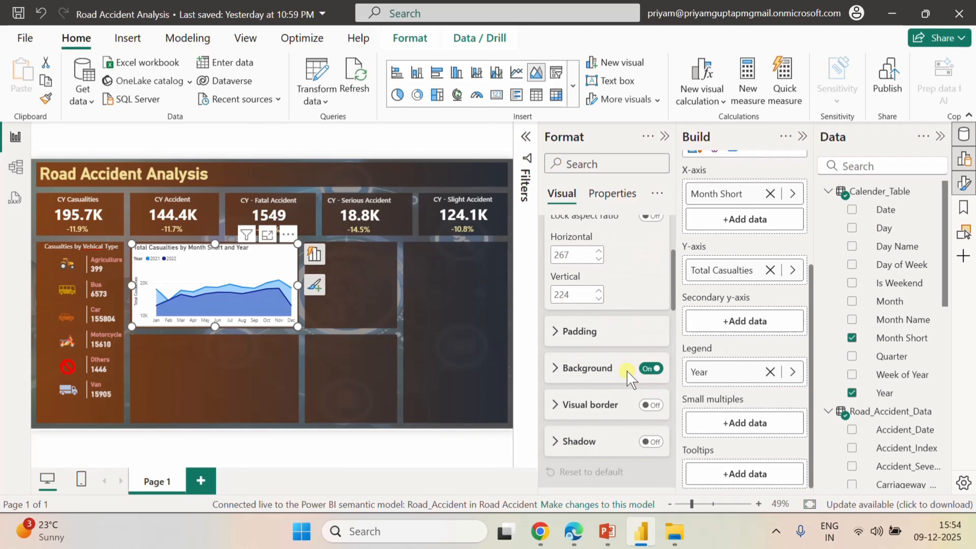
left_click(651, 367)
scroll(616, 285, "up", 4)
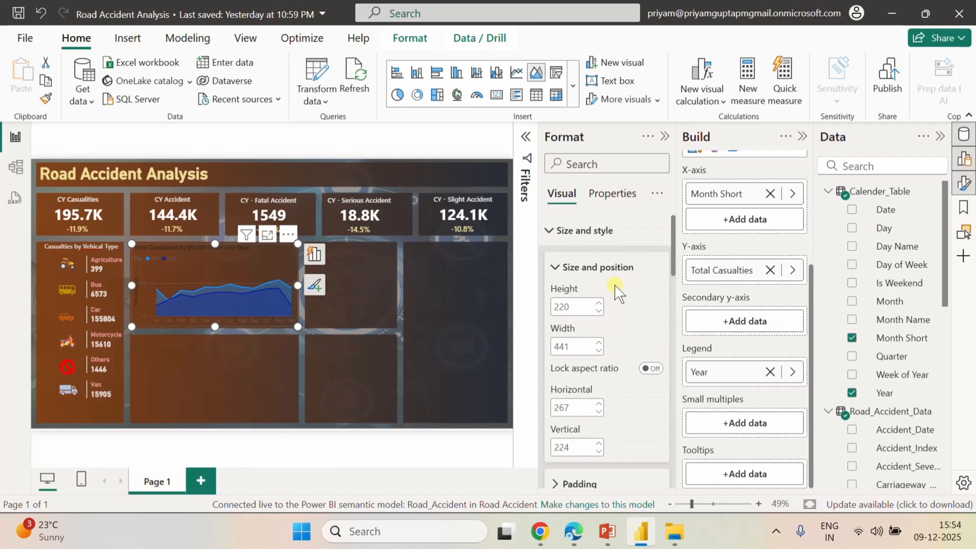
left_click(548, 232)
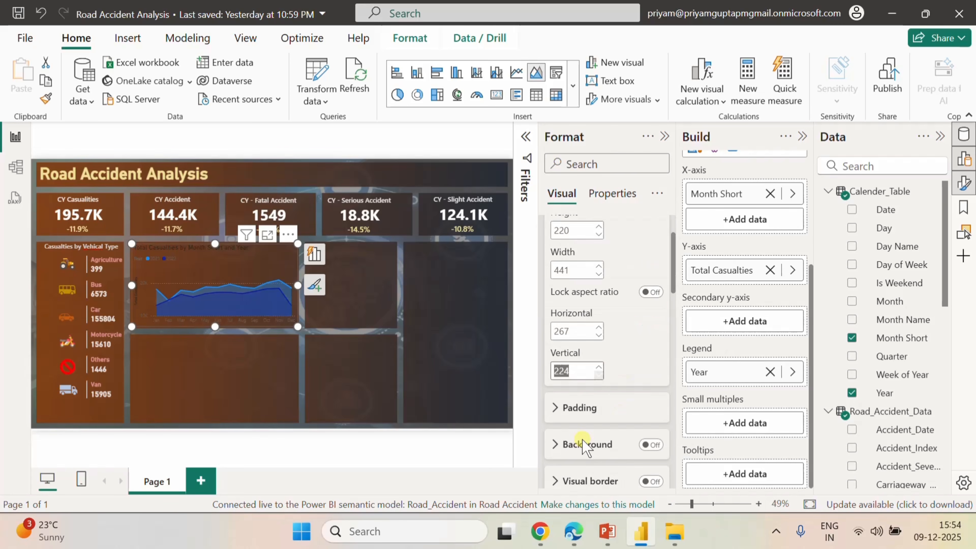
- Set the color of the area chart's X-axis values to White, 10% darker
double_click(584, 378)
scroll(653, 367, "up", 2)
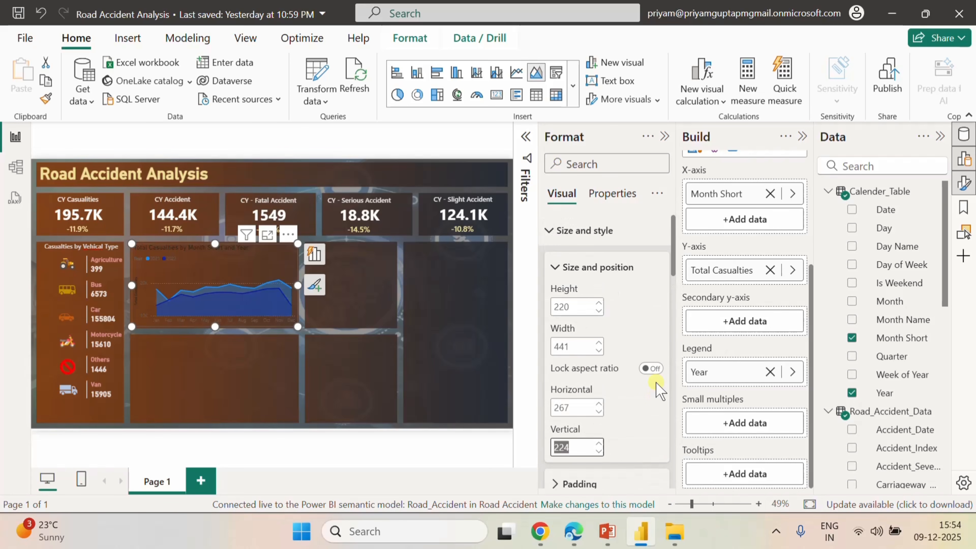
scroll(633, 369, "down", 10)
left_click(583, 450)
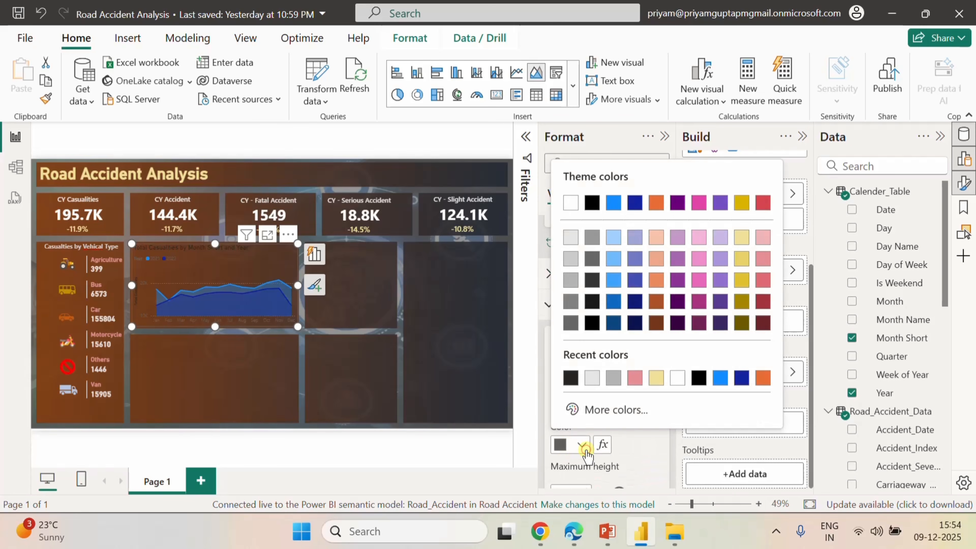
left_click(570, 238)
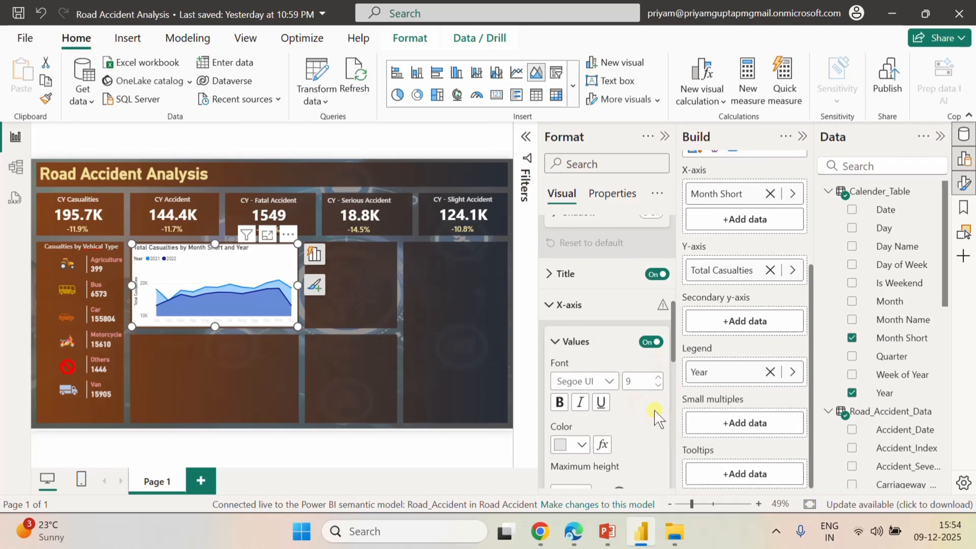
- Turn the area chart's background off again in its size and style settings
scroll(658, 418, "up", 4)
left_click(650, 292)
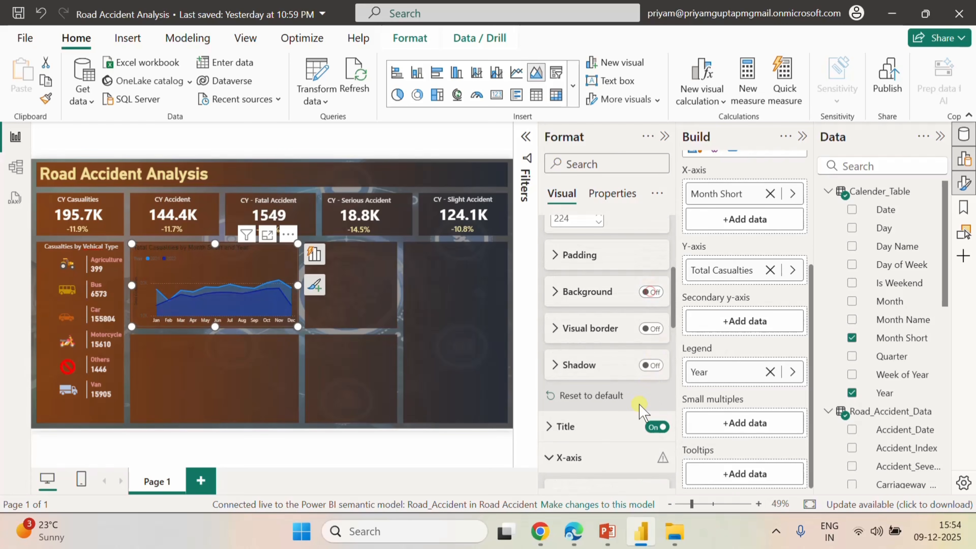
left_click(656, 426)
- Turn off the Y-axis title of the area chart
scroll(625, 432, "down", 6)
scroll(621, 436, "down", 5)
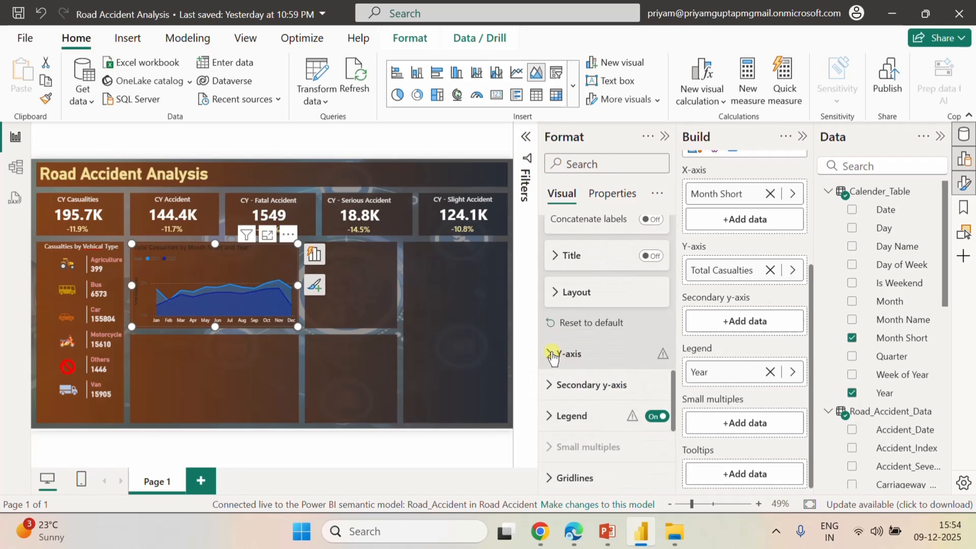
left_click(551, 353)
scroll(619, 390, "down", 4)
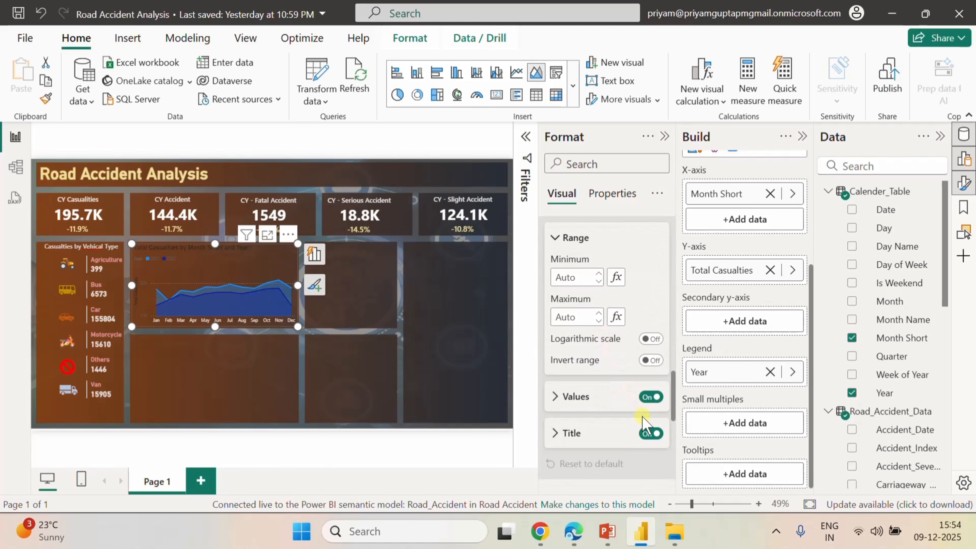
left_click(650, 434)
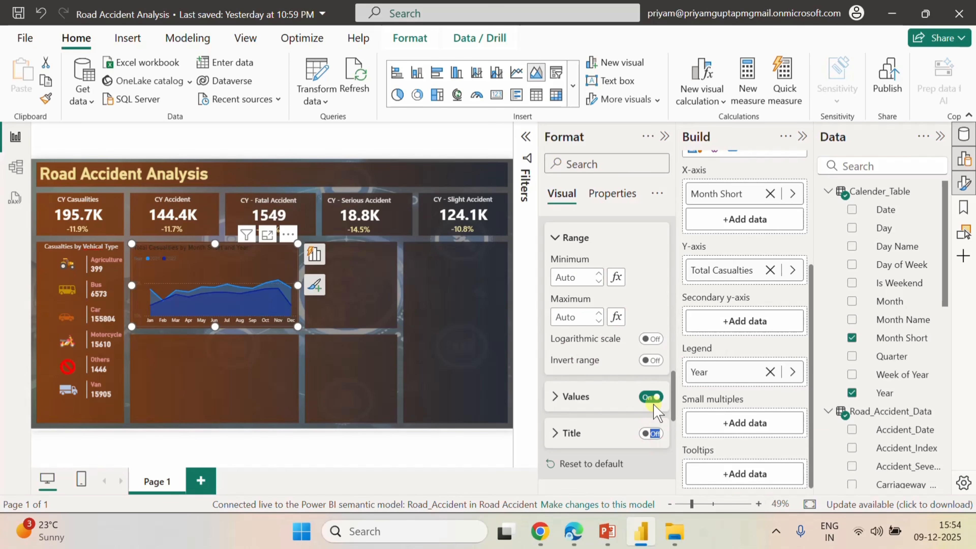
- Set the color of the area chart's Y-axis values to White, 10% darker
left_click(571, 396)
scroll(598, 423, "down", 3)
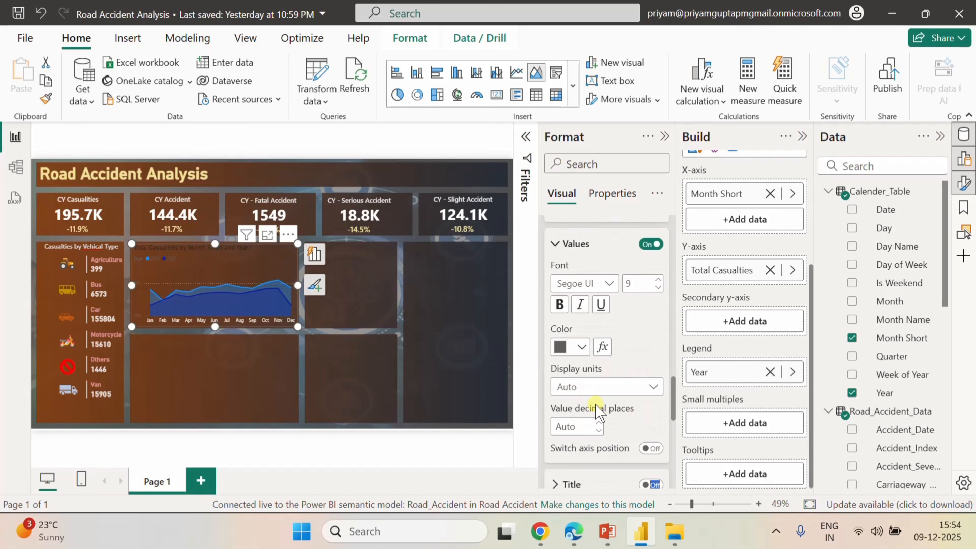
left_click(581, 347)
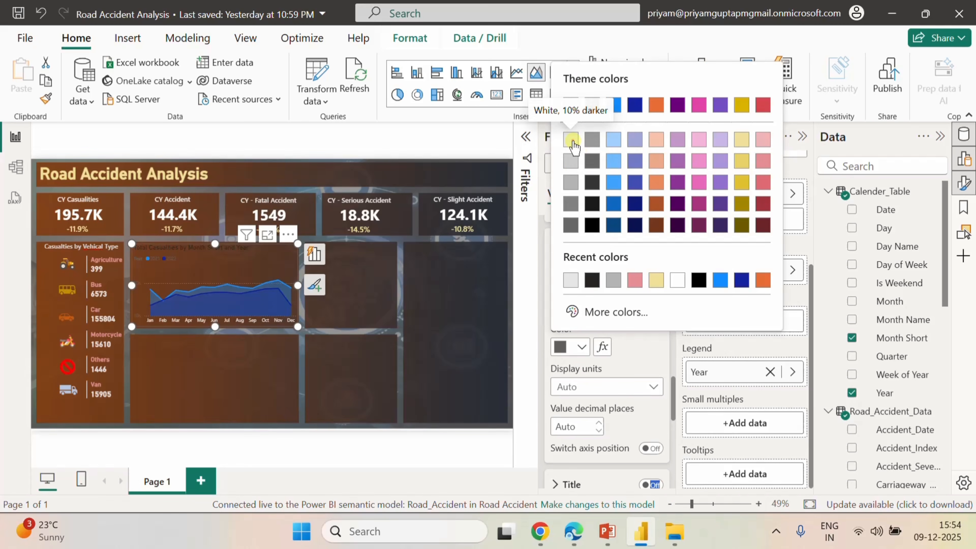
left_click(571, 139)
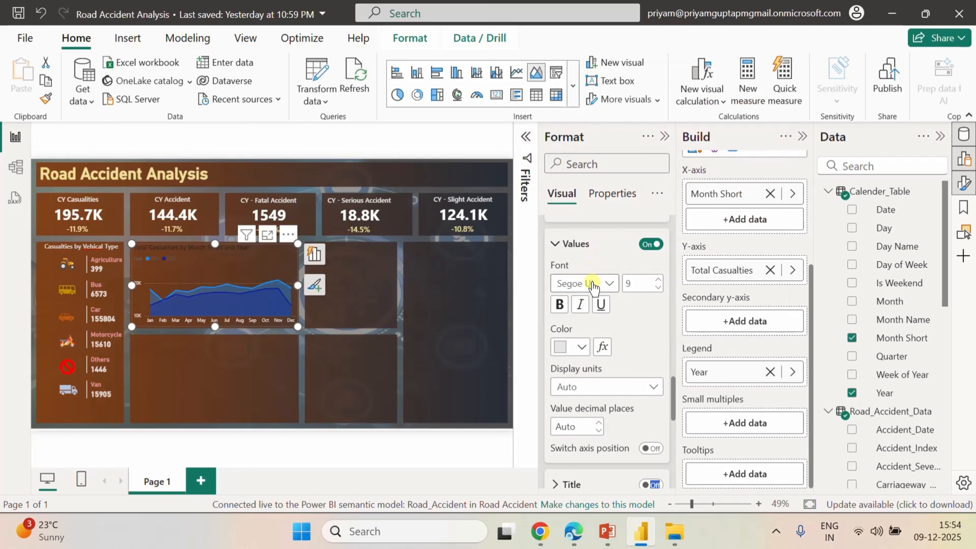
- Set the area chart's legend text color to White, 10% darker
scroll(626, 394, "down", 4)
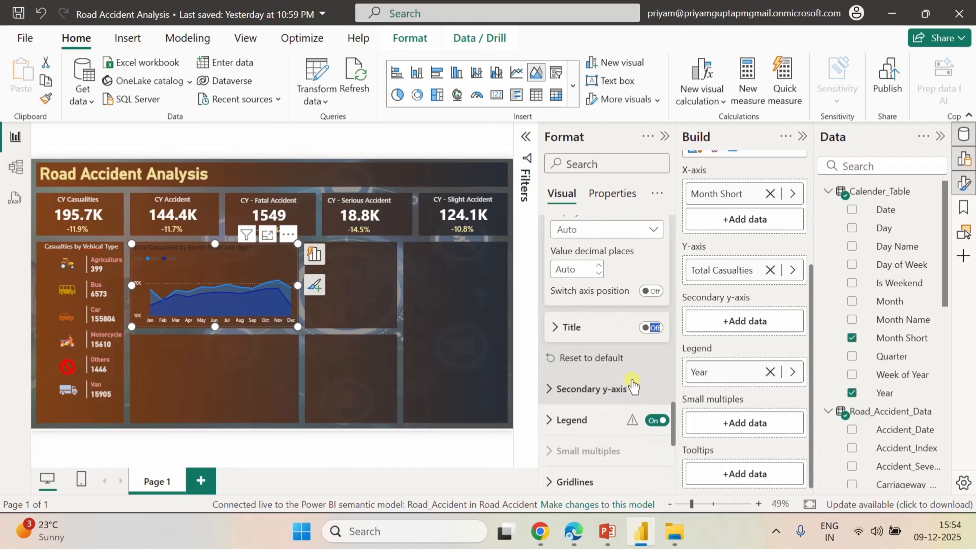
scroll(630, 380, "down", 2)
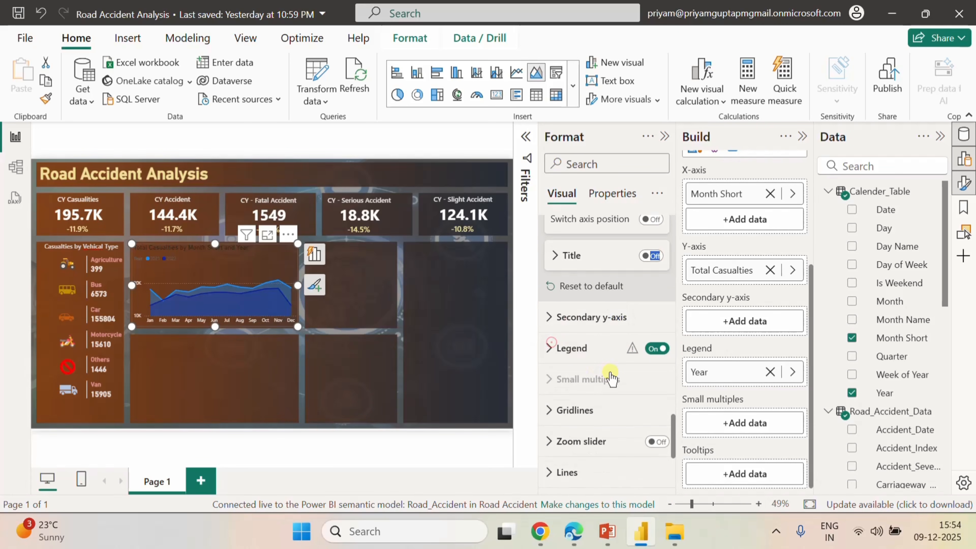
left_click(563, 348)
scroll(590, 378, "down", 6)
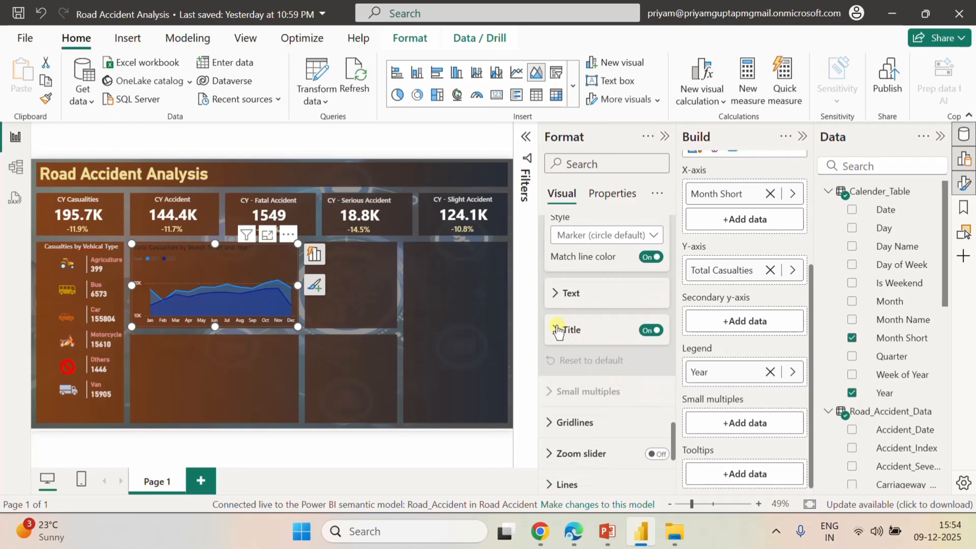
left_click(557, 330)
left_click(561, 293)
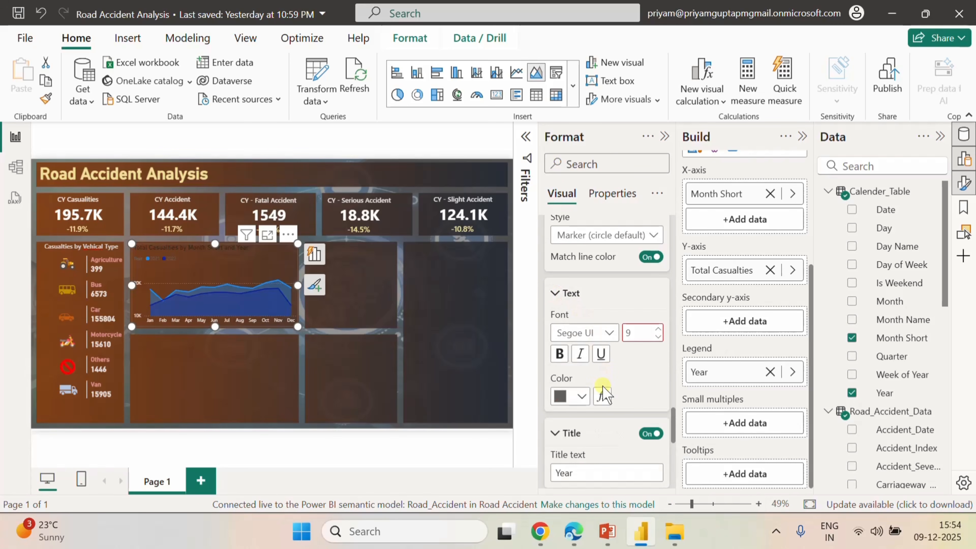
left_click(582, 396)
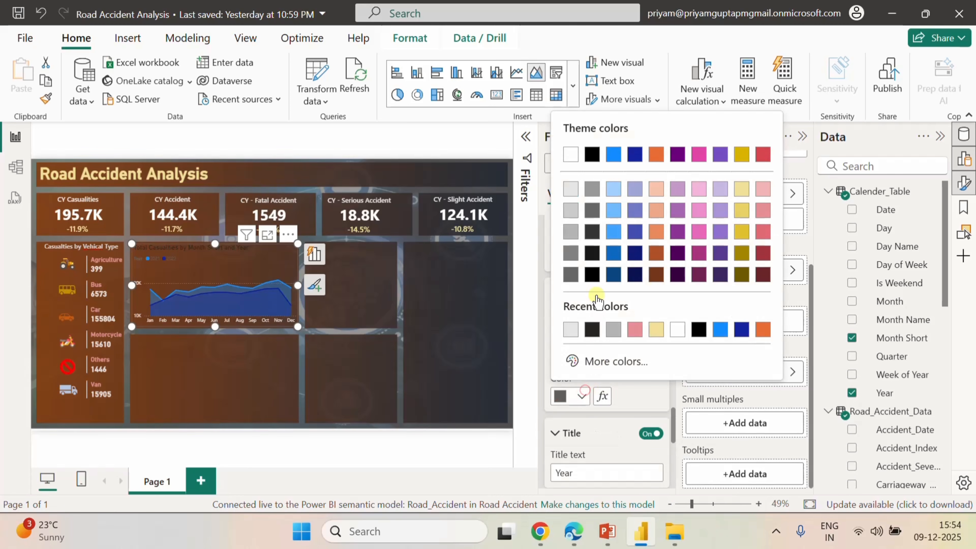
left_click(569, 190)
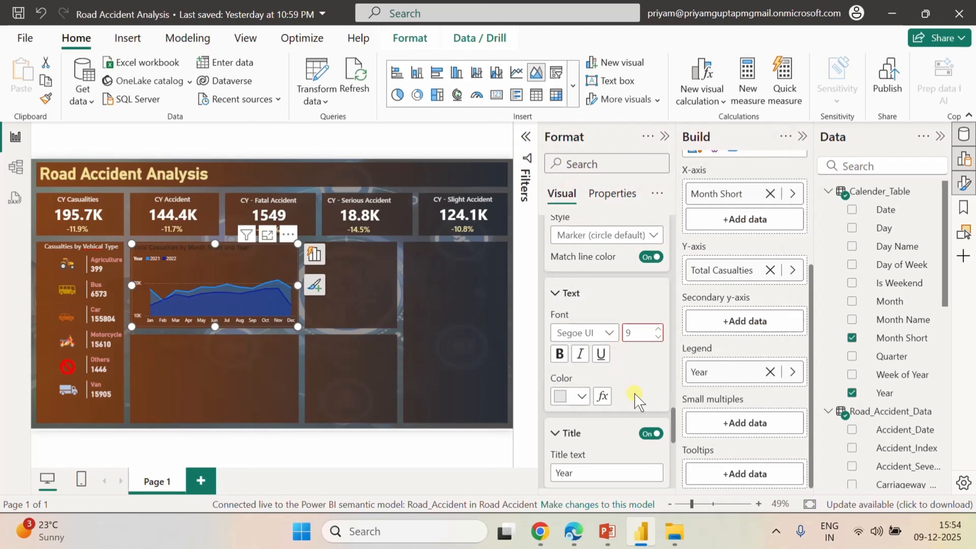
- Turn off the horizontal gridlines of the area chart
scroll(636, 398, "down", 4)
scroll(636, 398, "down", 4)
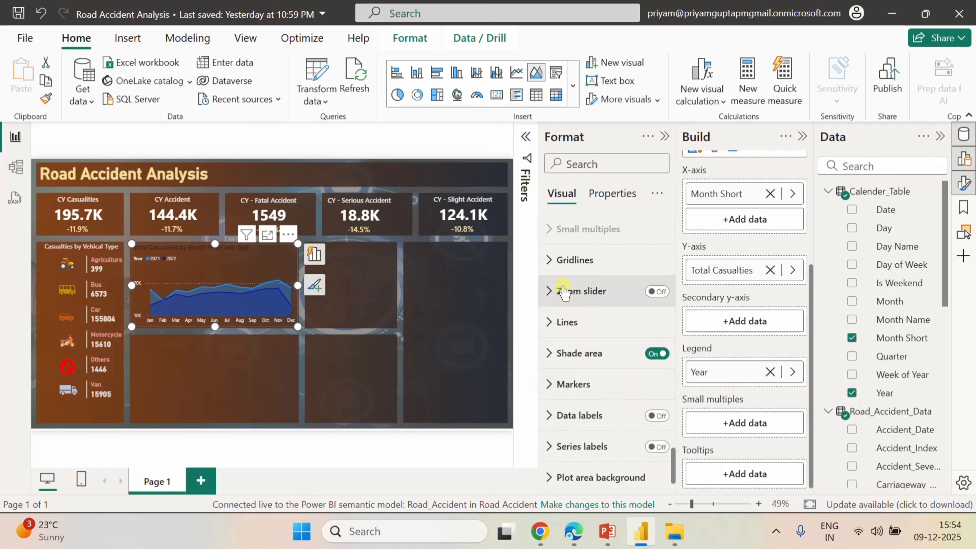
left_click(562, 260)
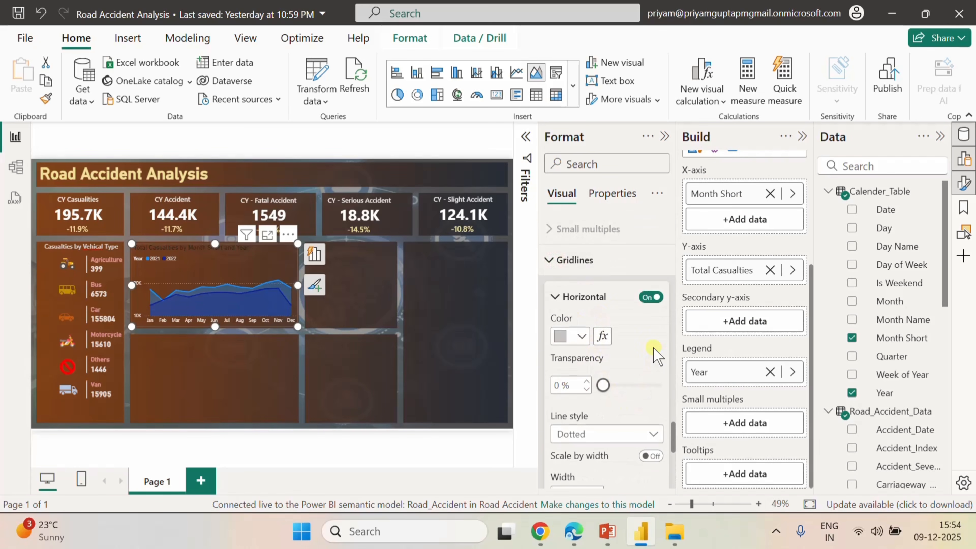
double_click(654, 295)
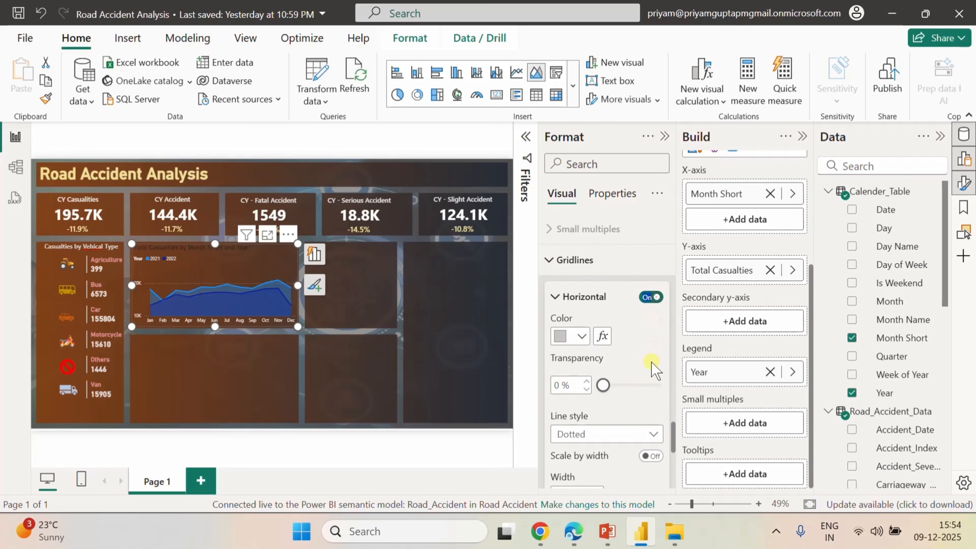
left_click(652, 297)
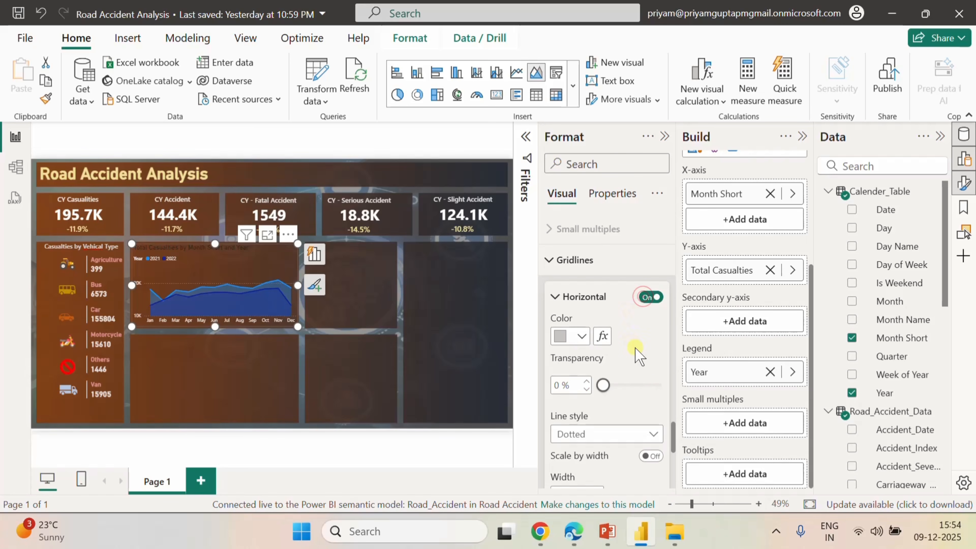
left_click(654, 297)
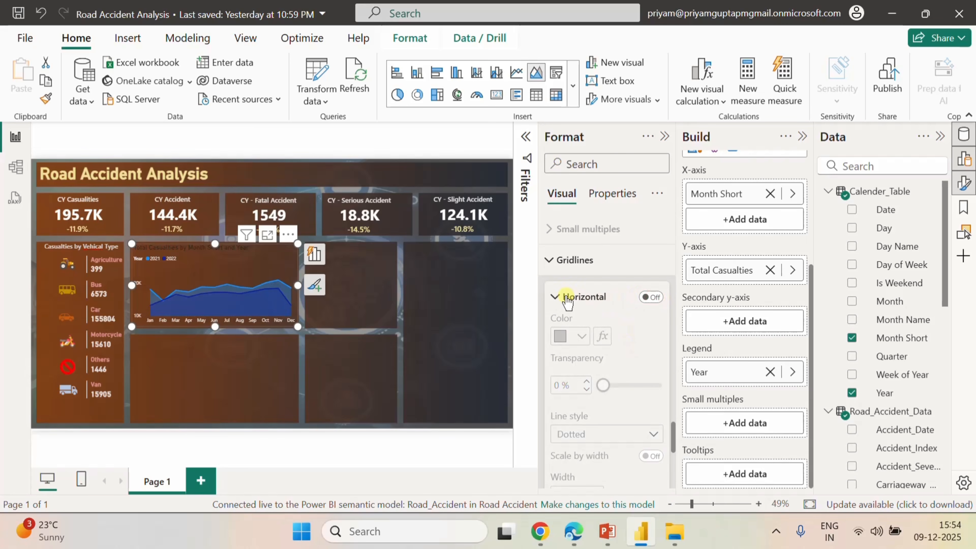
- Turn on the area chart's data labels and set their value color to White, 10% darker
scroll(620, 352, "down", 5)
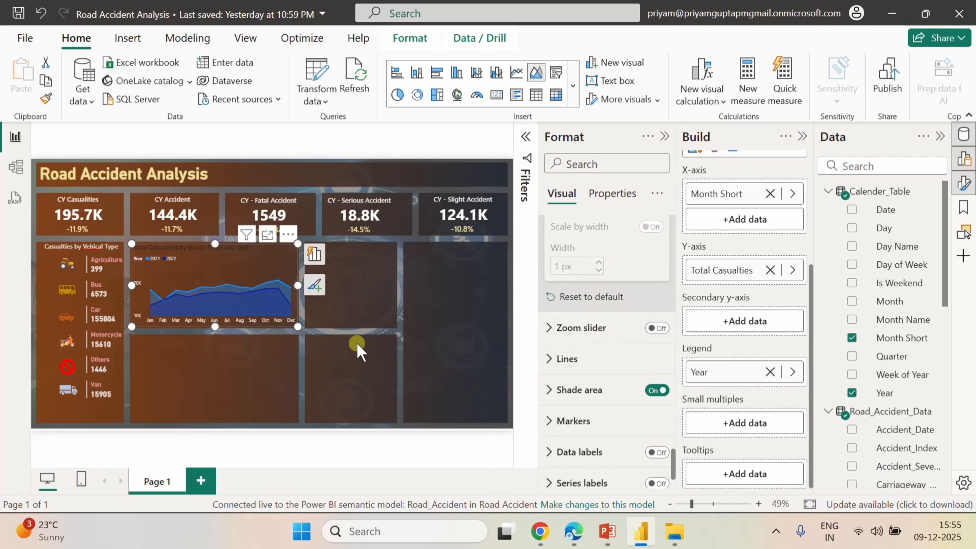
scroll(608, 354, "down", 2)
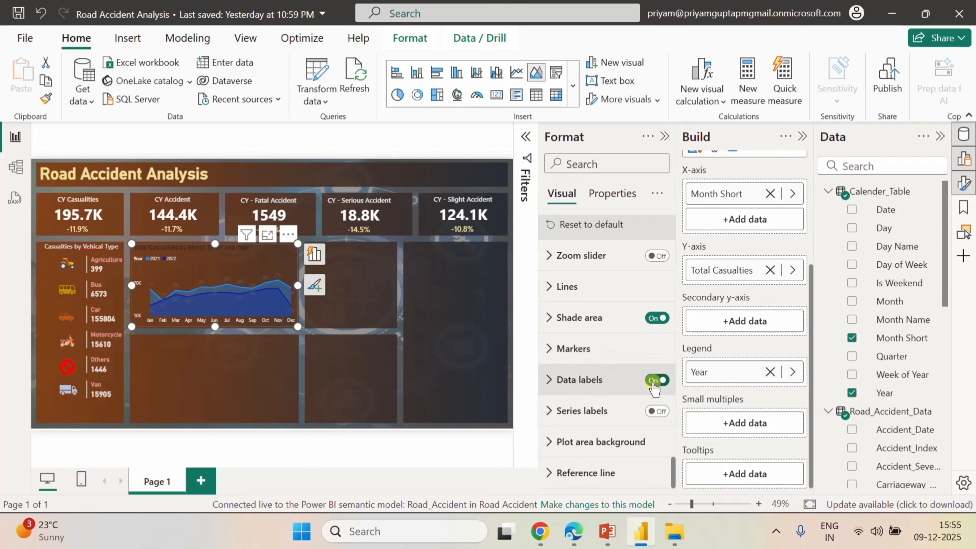
left_click(550, 379)
scroll(594, 410, "down", 3)
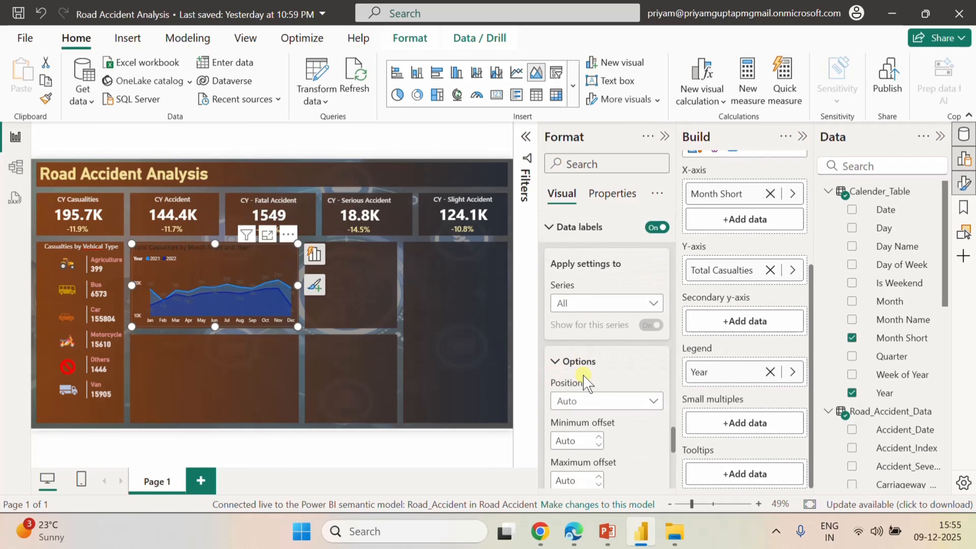
scroll(594, 410, "down", 2)
scroll(595, 409, "down", 2)
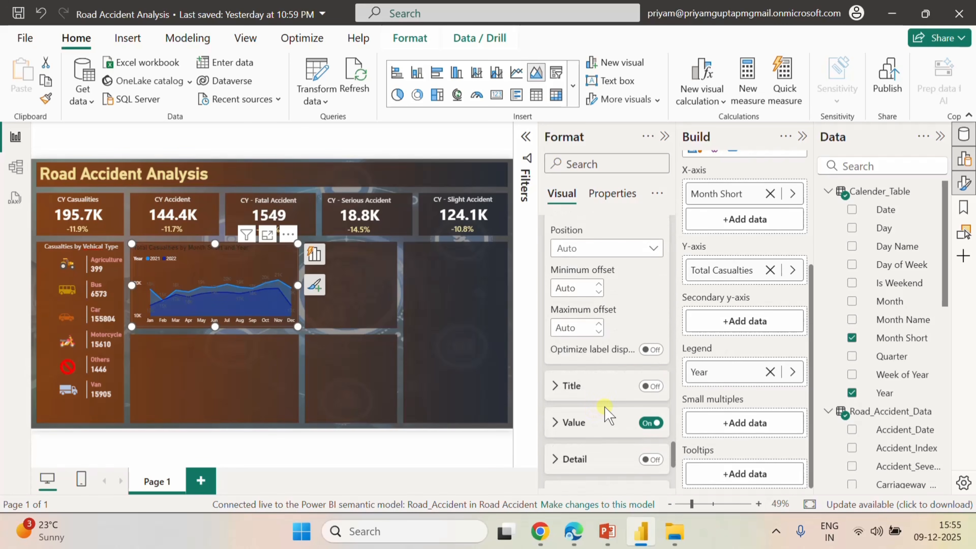
scroll(607, 413, "down", 2)
left_click(555, 346)
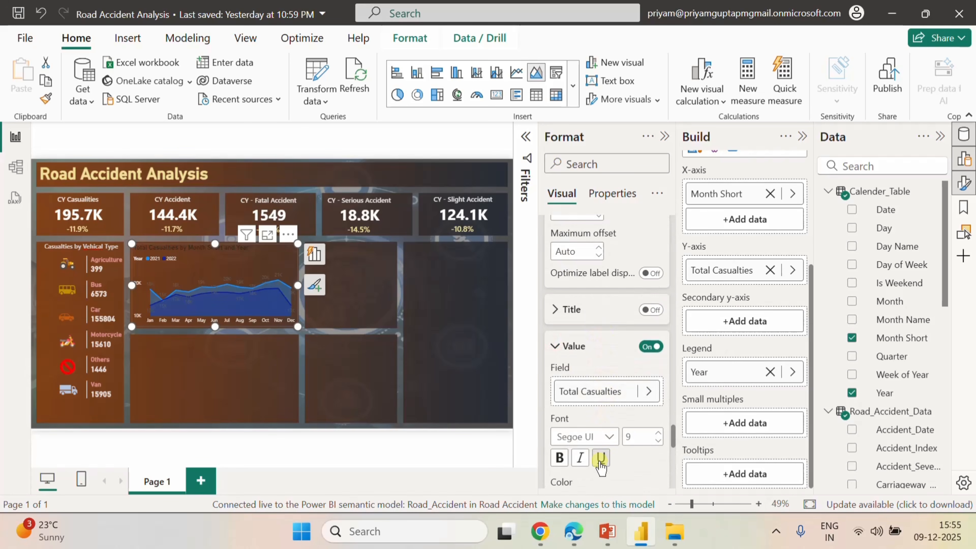
scroll(600, 465, "down", 2)
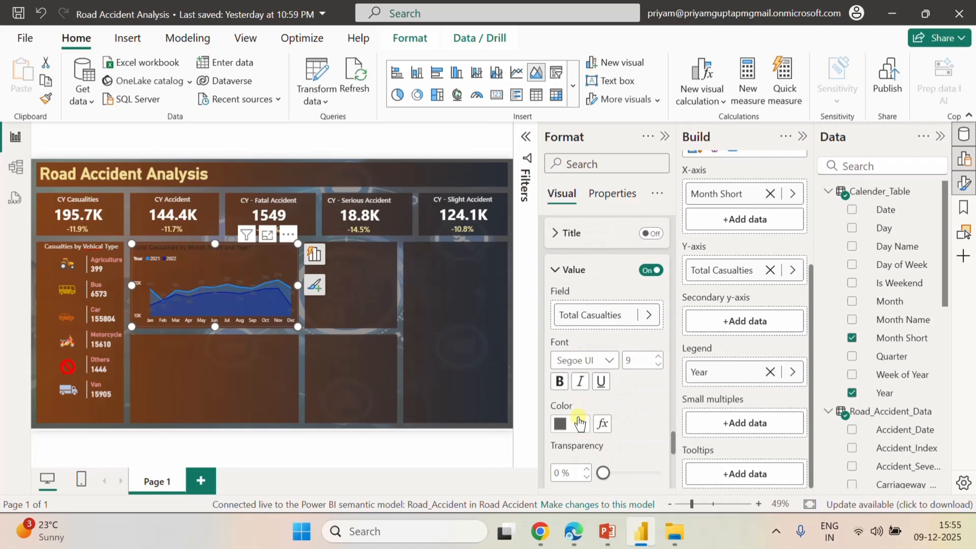
left_click(579, 422)
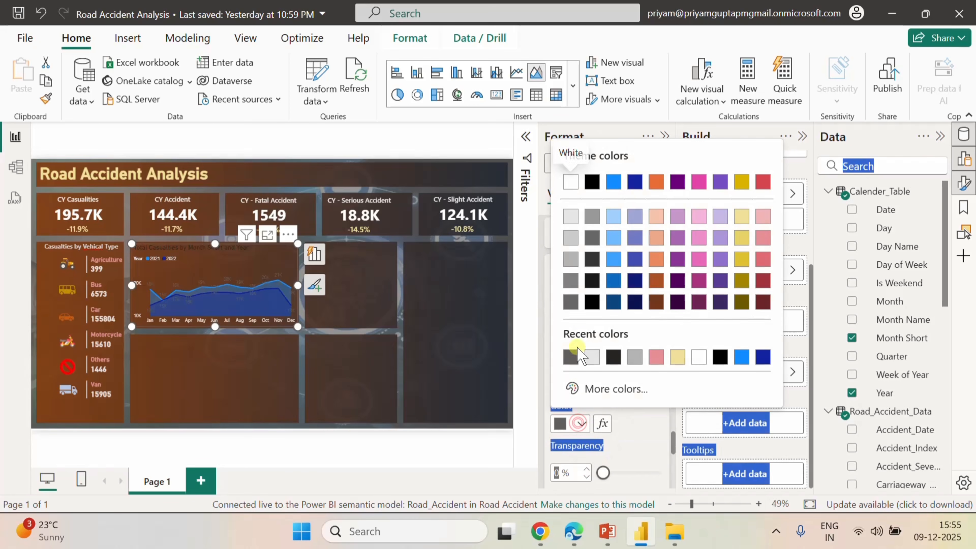
left_click(570, 217)
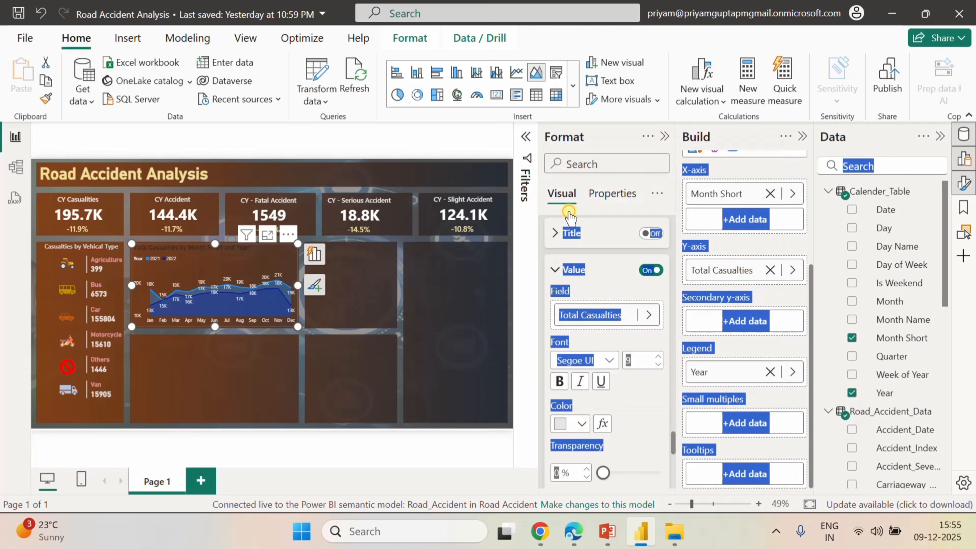
- Set the font size of the area chart's data label values to 8
left_click(661, 423)
left_click(658, 364)
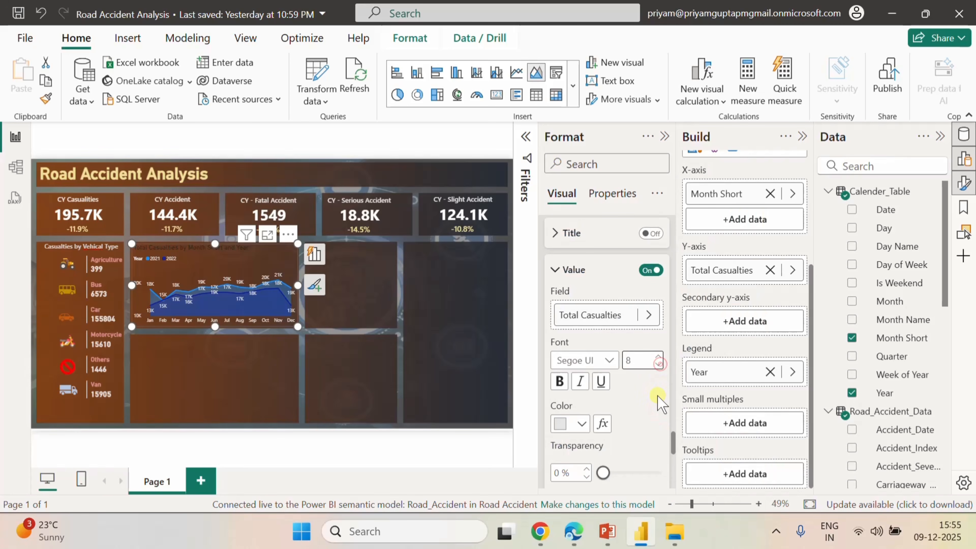
scroll(645, 421, "down", 2)
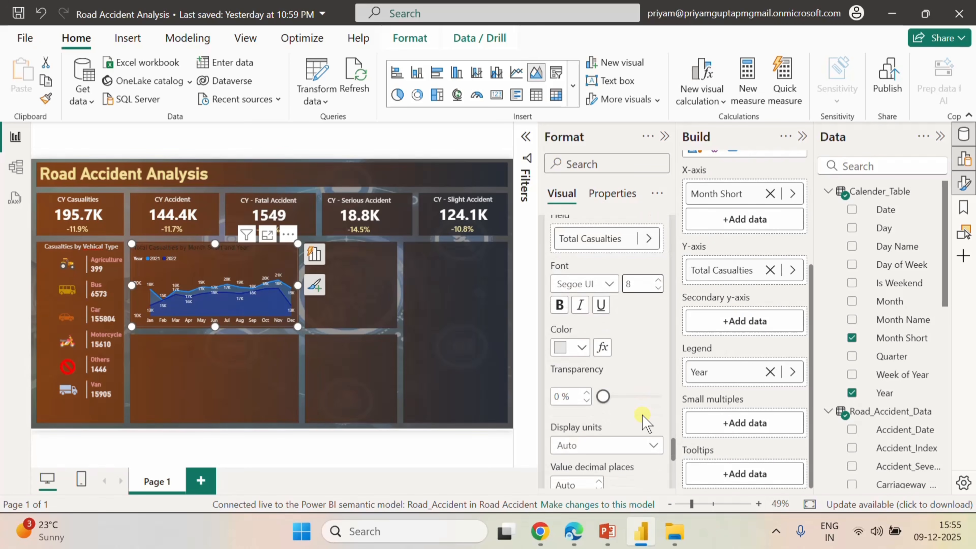
scroll(645, 418, "down", 6)
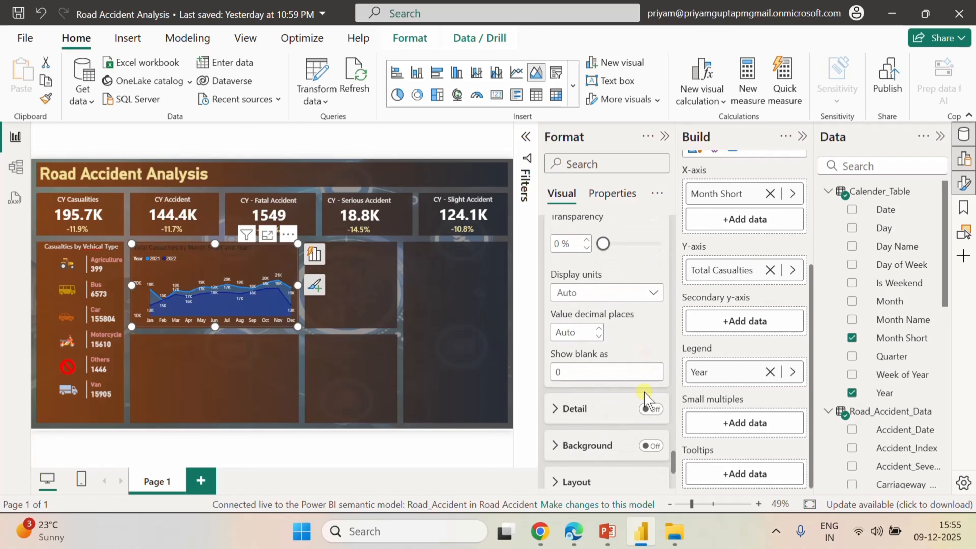
- Change the area chart's title text to "Total Casualties Comparision by Month Short and Year"
scroll(646, 399, "up", 10)
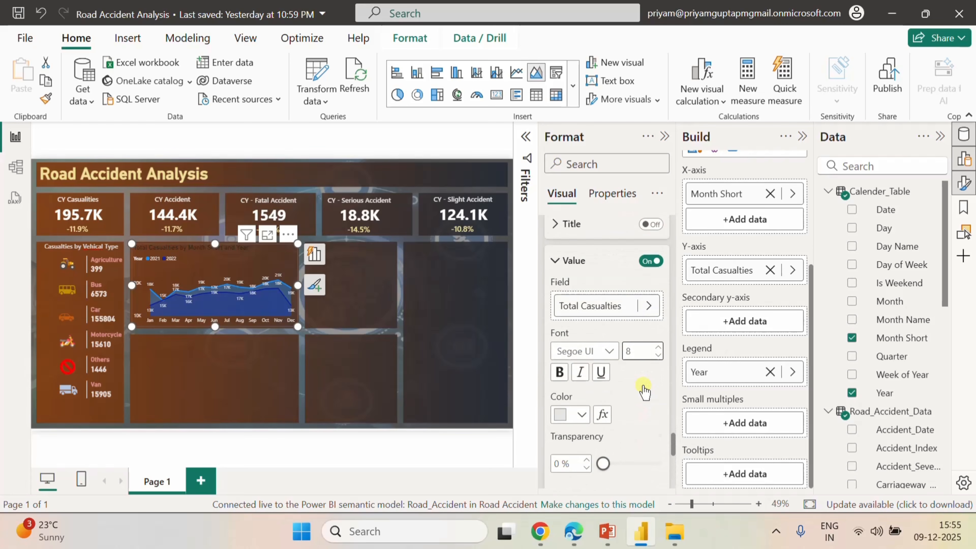
scroll(643, 390, "up", 15)
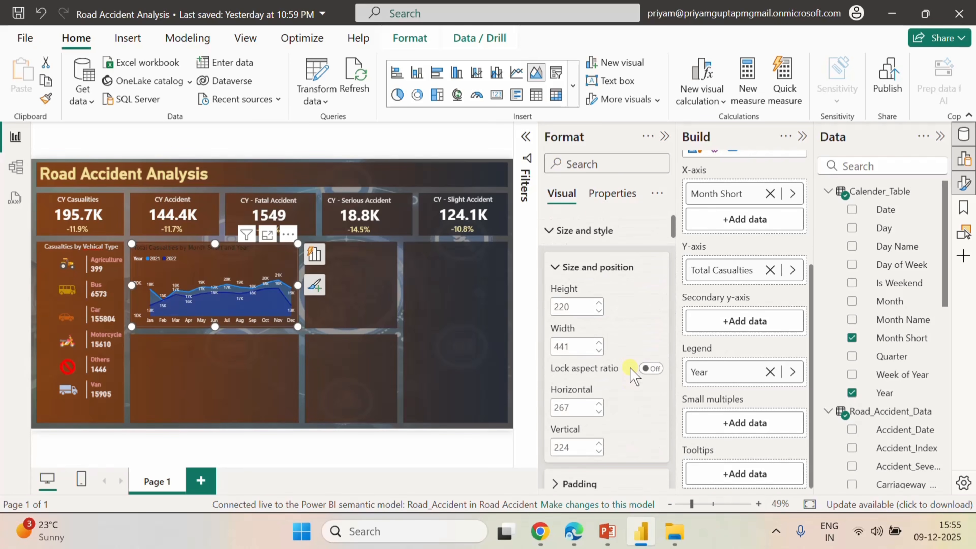
left_click(548, 231)
left_click(550, 262)
left_click(549, 261)
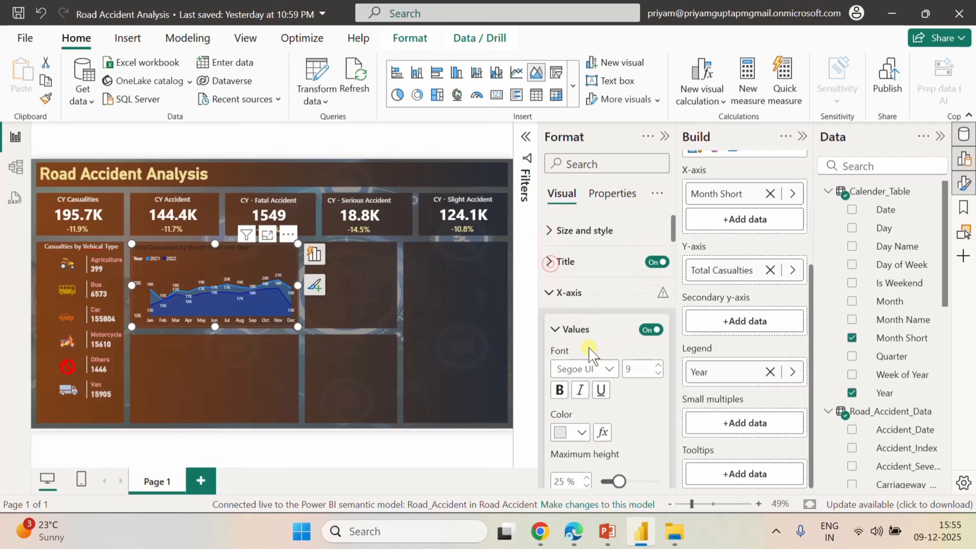
left_click(550, 263)
left_click(549, 263)
left_click(549, 263)
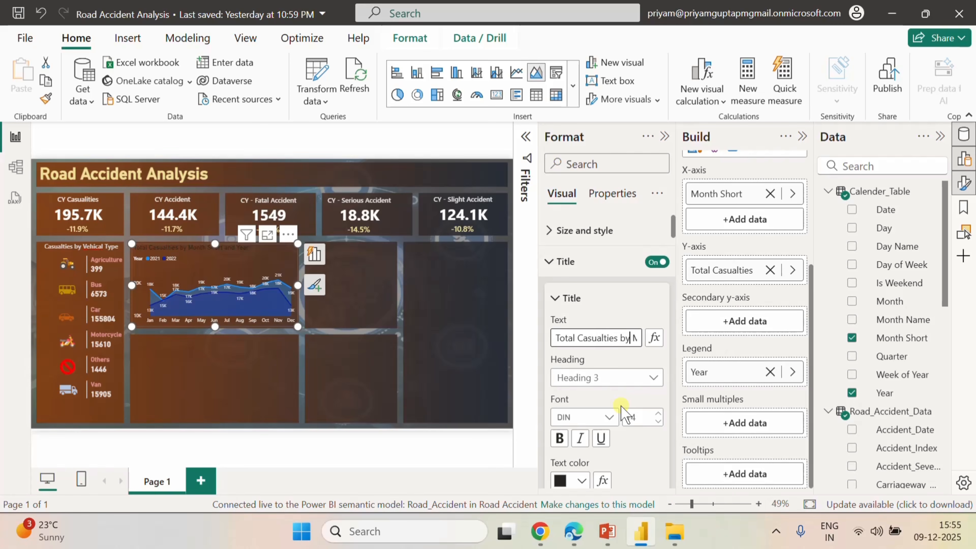
key("Right")
key("Right")
key("Right")
key("Right")
key("Right")
key("Right")
key("Right")
key("Right")
key("Right")
key("Right")
key("Right")
key("Right")
key("Right")
key("Right")
key("Right")
key("Right")
key("Right")
key("Right")
key("Right")
key("Right")
key("Right")
key("Left")
key("Left")
key("Left")
key("Left")
key("Left")
key("Left")
key("Left")
key("Left")
key("Left")
key("Left")
key("Left")
key("Left")
key("Left")
key("Left")
key("Left")
key("Left")
key("Left")
key("Left")
key("Left")
key("Left")
key("Right")
key("Right")
key("Right")
key("Right")
key("Right")
key("Right")
key("Right")
key("Right")
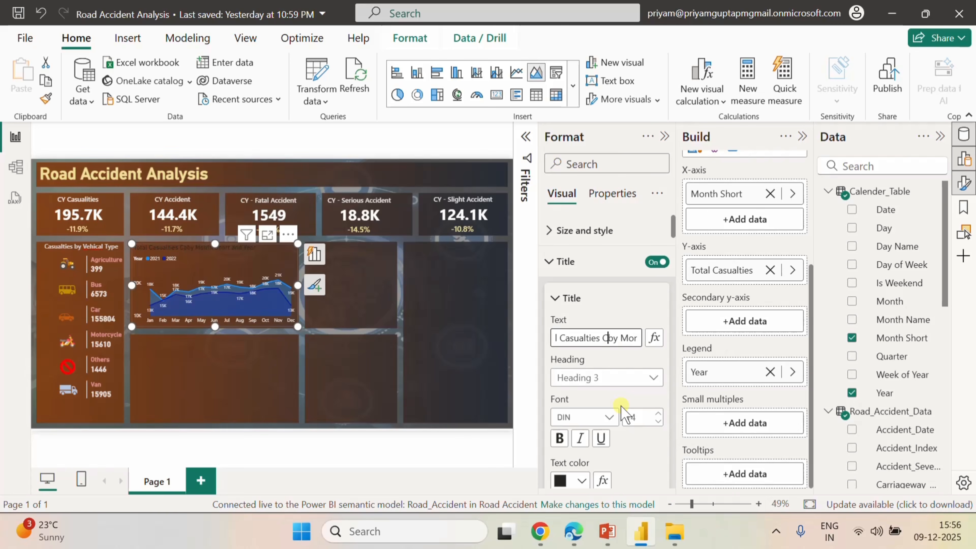
type("ision")
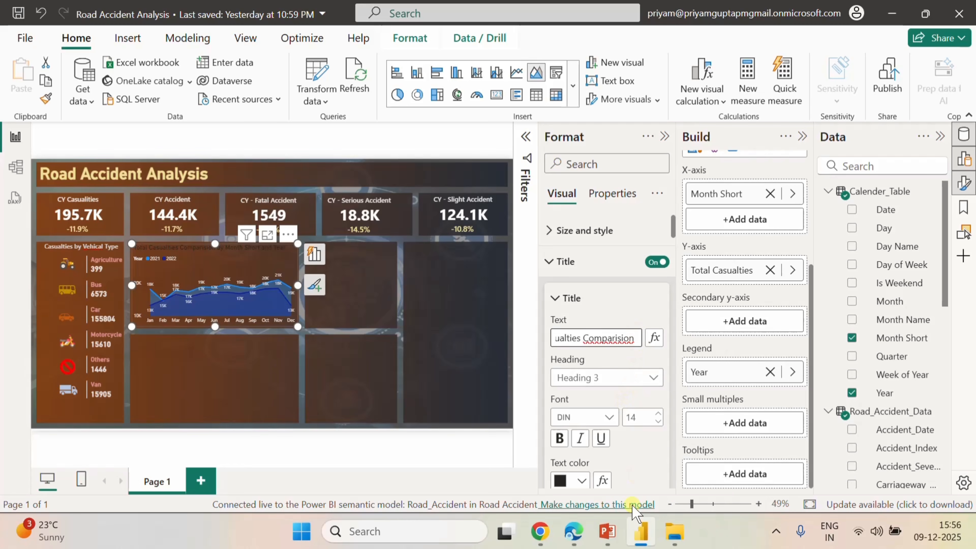
- Set the area chart's title text color to White, 10% darker
left_click(583, 483)
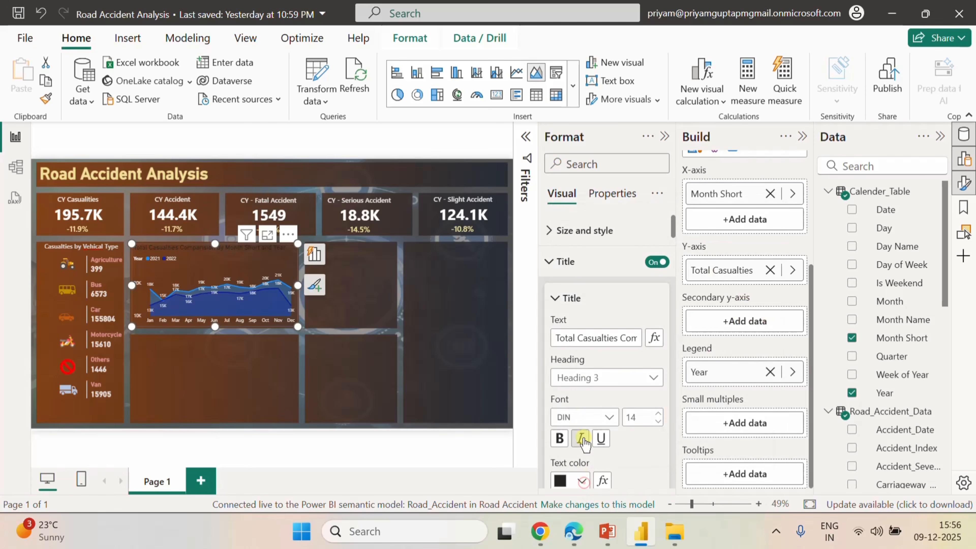
left_click(581, 482)
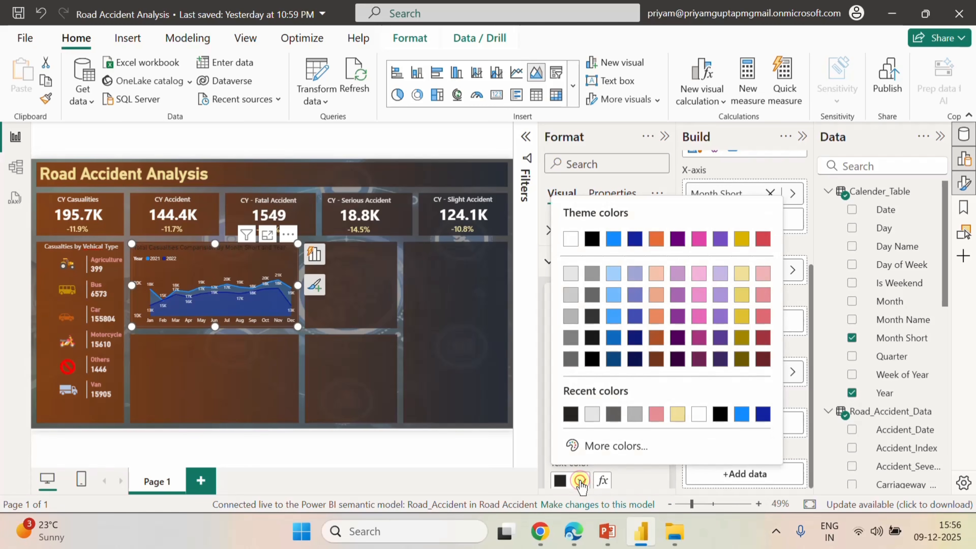
left_click(571, 282)
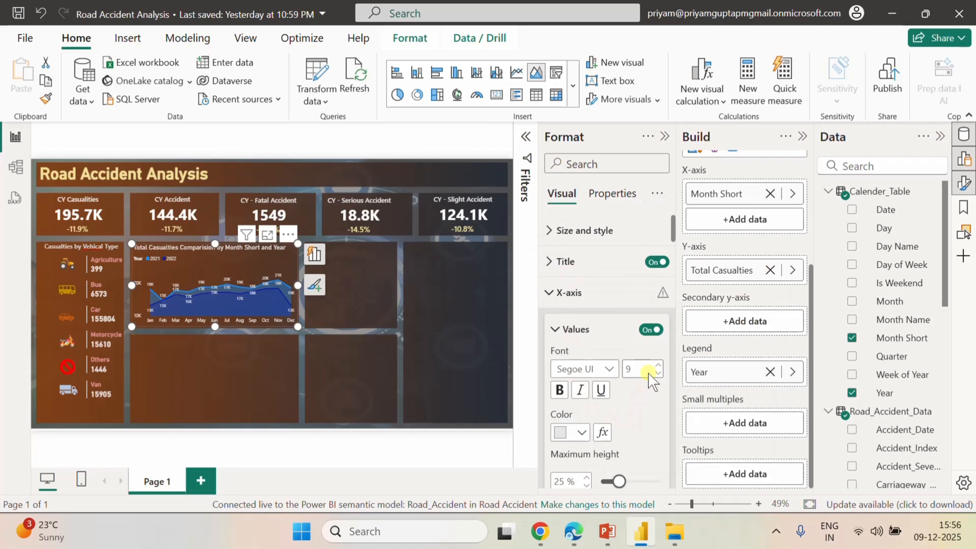
- Set the font size of the area chart's X-axis values to 12 and deselect the chart
left_click(658, 369)
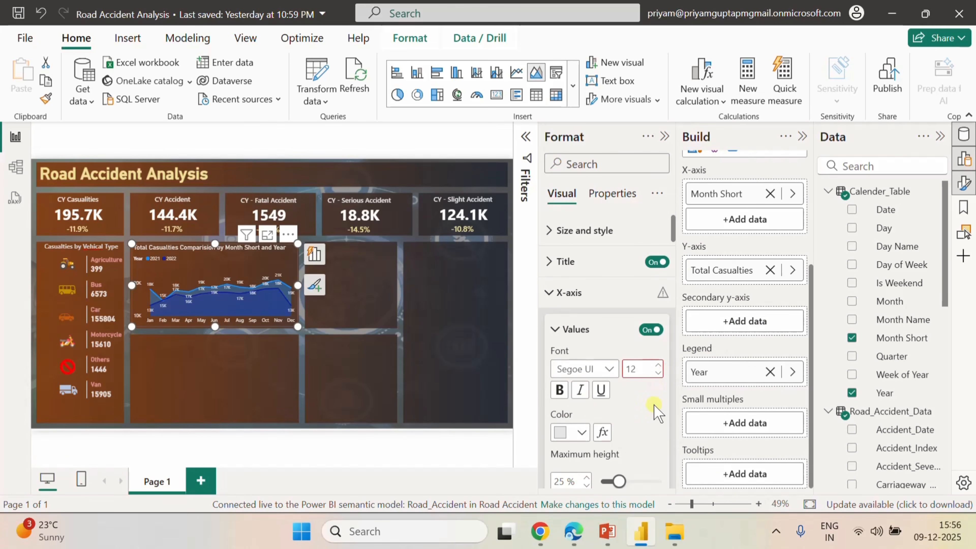
scroll(655, 419, "down", 2)
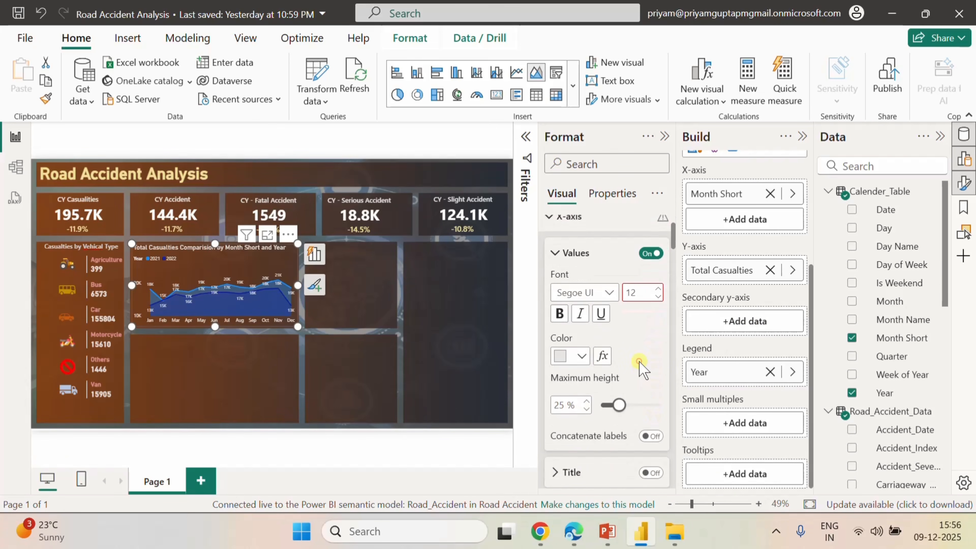
left_click(367, 286)
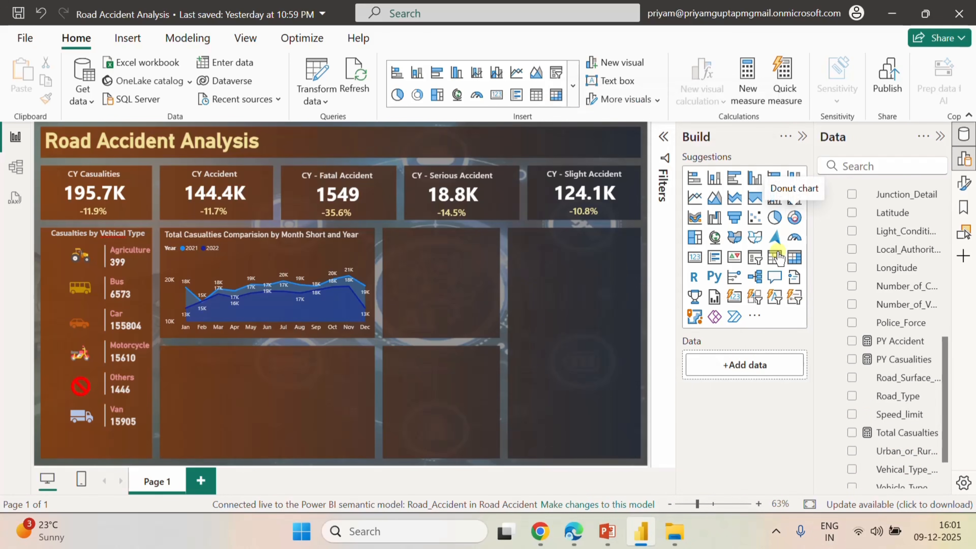
- Add a donut chart to the page and move it onto the empty panel beside the area chart
left_click(794, 217)
left_click_drag(138, 406, 463, 297)
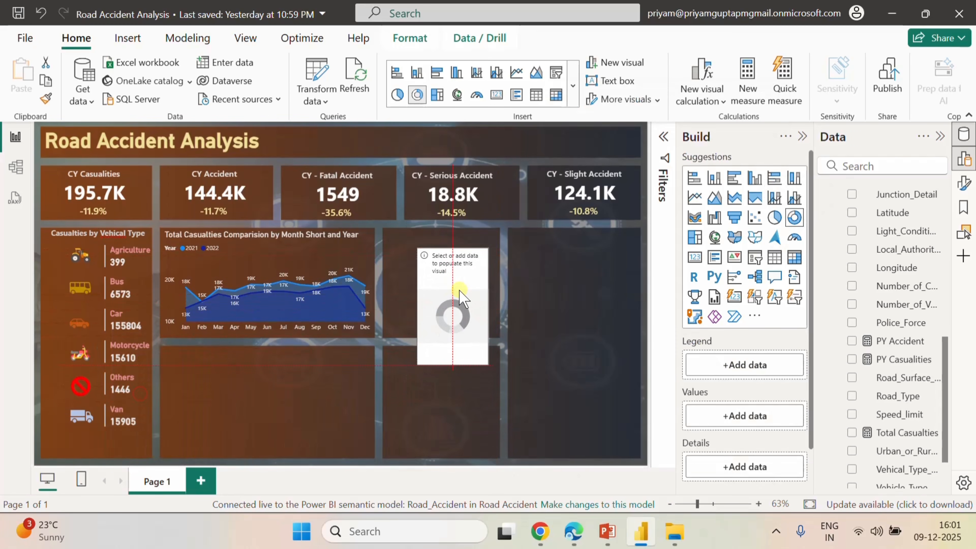
left_click(489, 309)
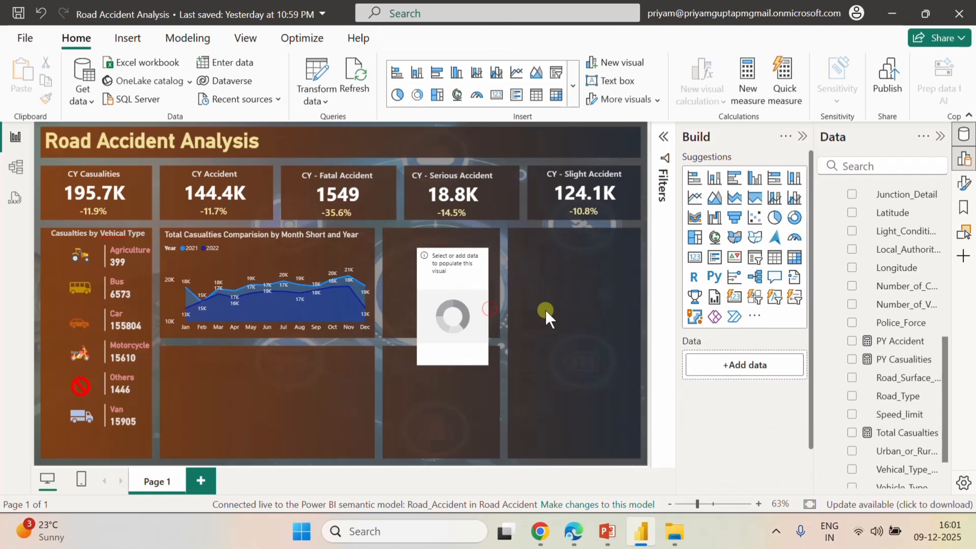
- Assign Urban_or_Rural_Area as the donut chart's legend and CY Casualties as its values
left_click(463, 311)
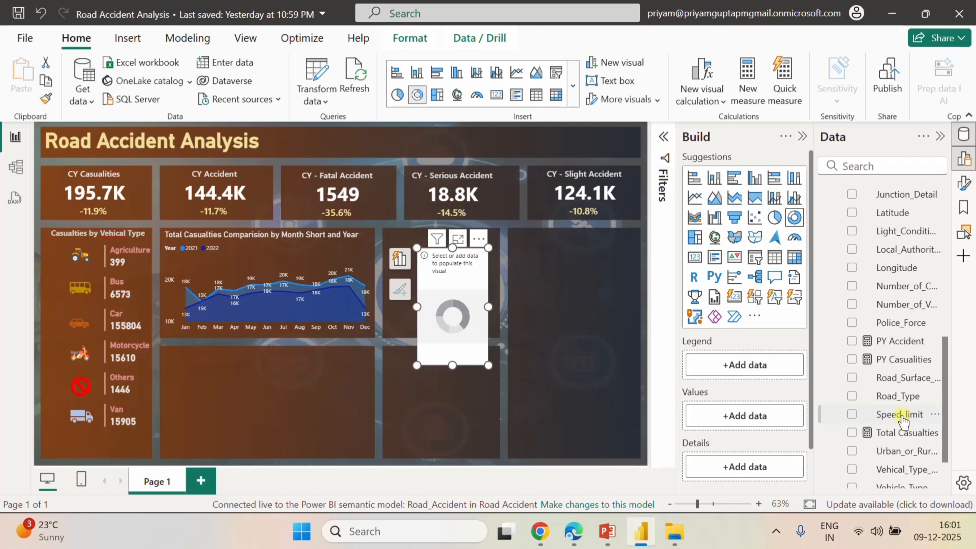
scroll(902, 420, "down", 3)
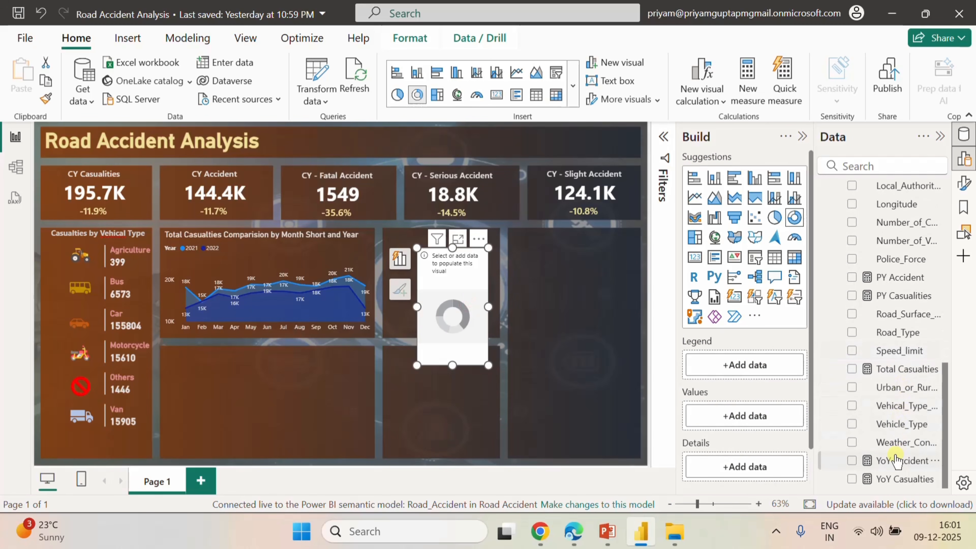
scroll(898, 441, "up", 6)
scroll(880, 390, "up", 1)
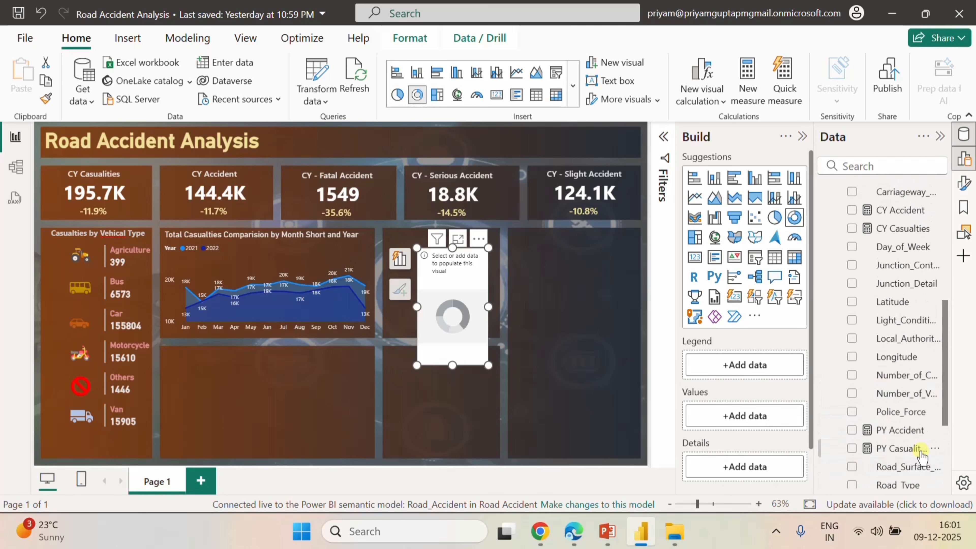
scroll(921, 452, "down", 7)
left_click_drag(900, 386, 748, 370)
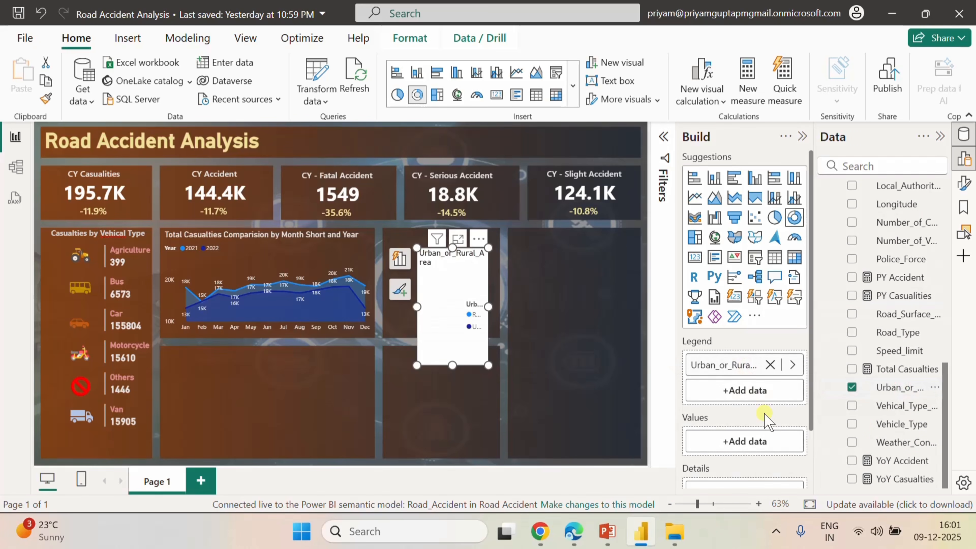
scroll(899, 349, "up", 8)
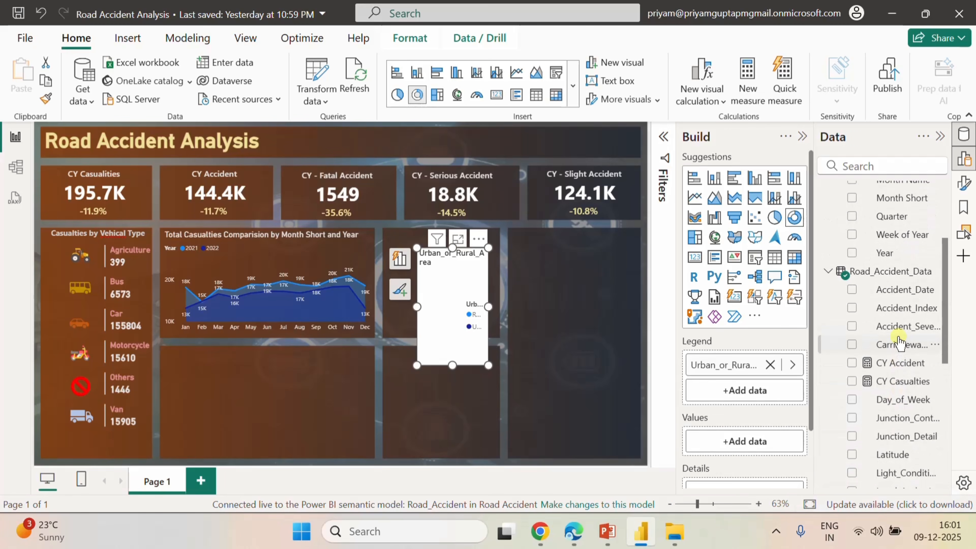
left_click_drag(901, 381, 776, 449)
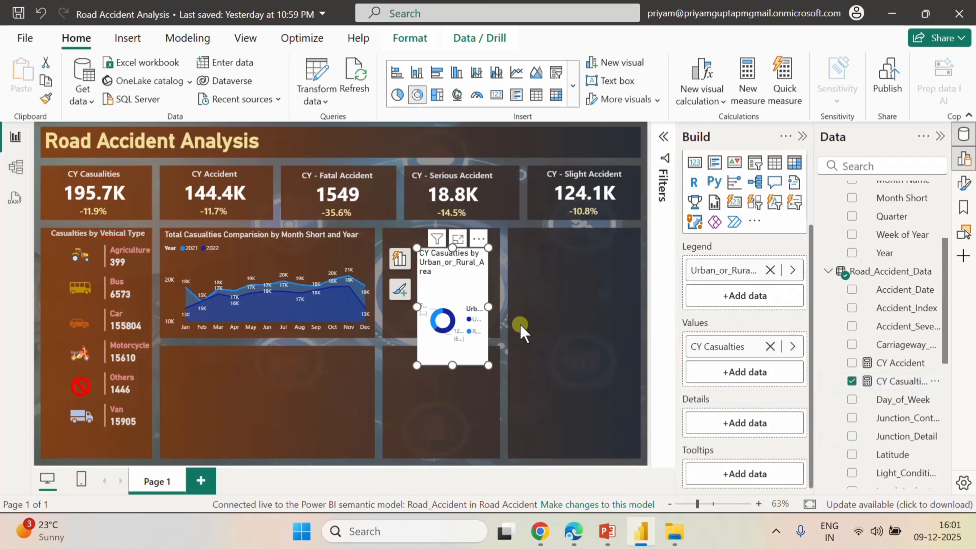
- Resize and position the donut chart to fit the panel beside the area chart, about 240 wide and 221 high
left_click_drag(488, 309, 468, 273)
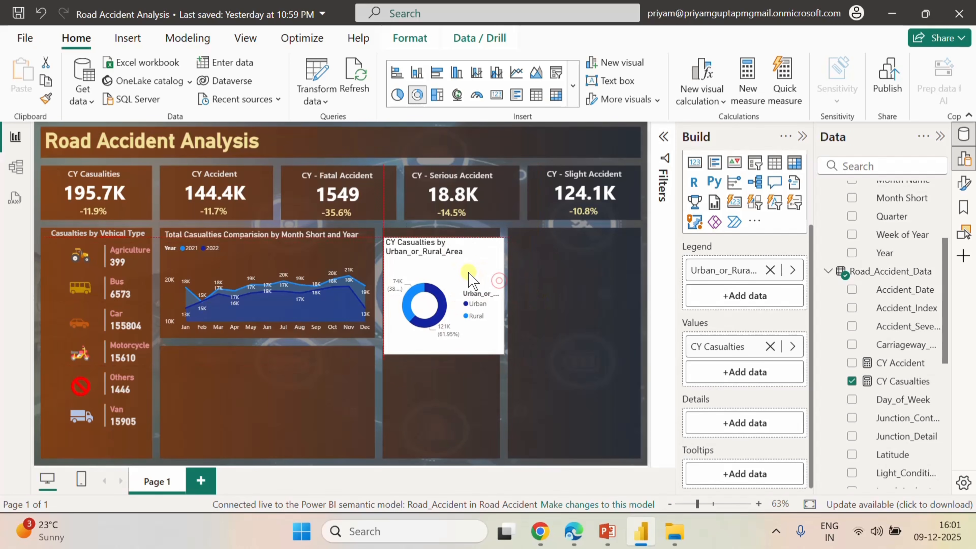
double_click(470, 274)
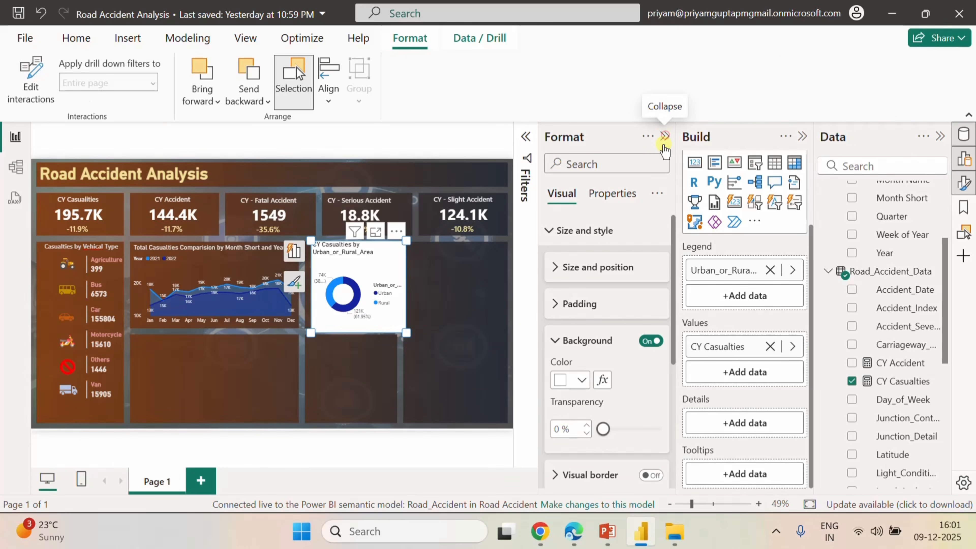
left_click(661, 135)
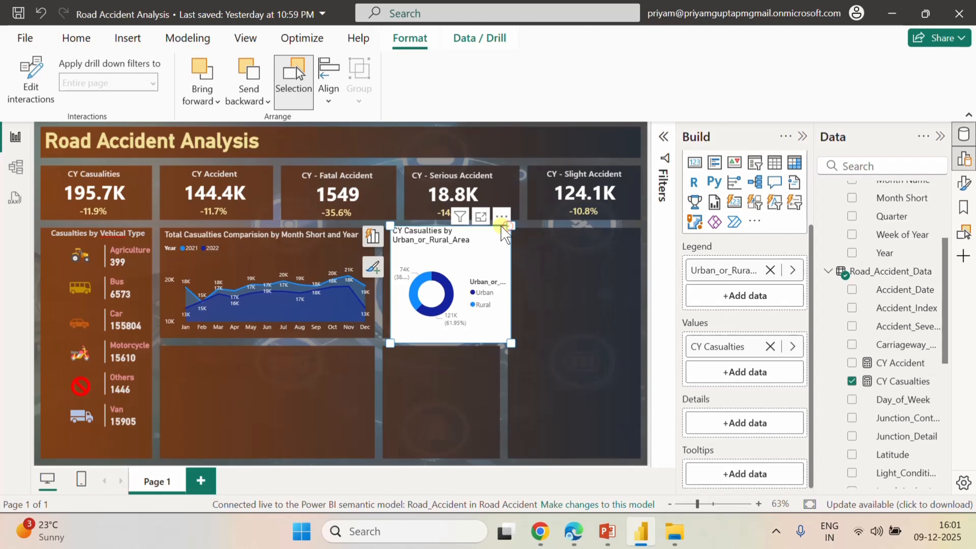
mouse_move(501, 226)
left_mouse_down()
mouse_move(487, 232)
mouse_move(496, 233)
left_mouse_up()
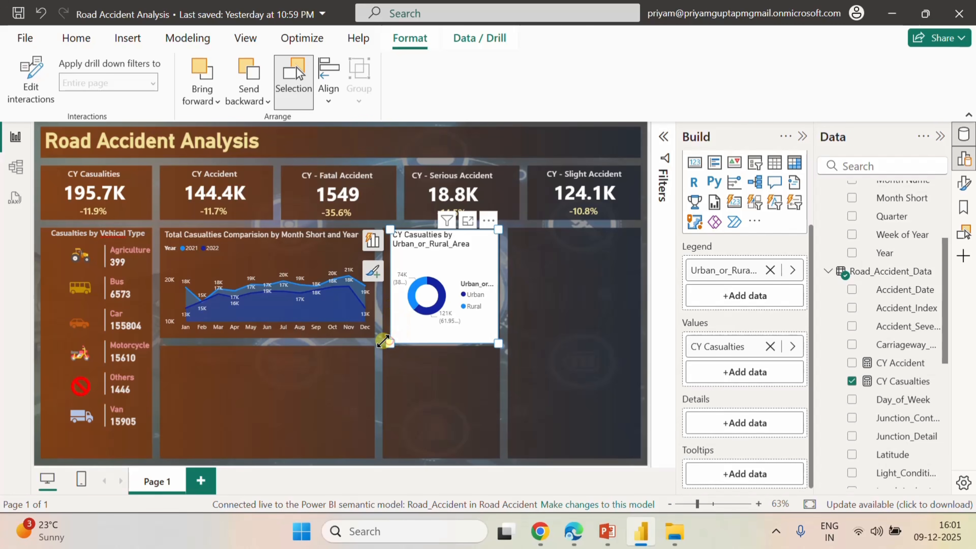
left_click_drag(383, 341, 386, 336)
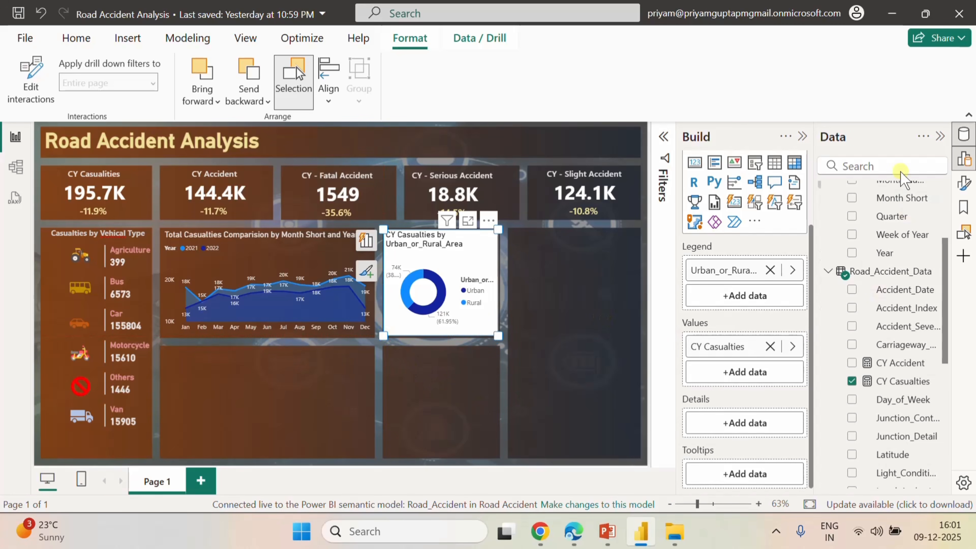
- Turn off the donut chart's background and legend
left_click(964, 185)
left_click(584, 261)
scroll(616, 331, "down", 1)
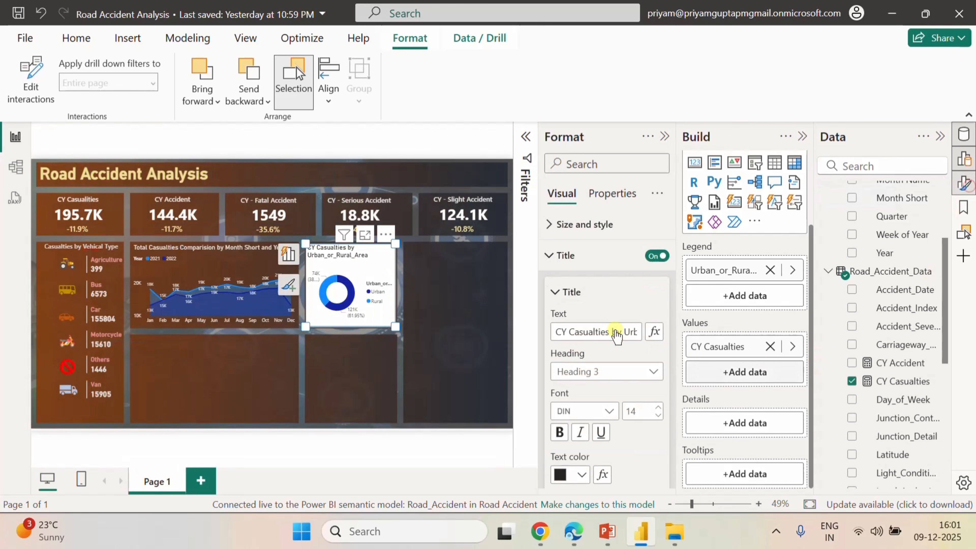
scroll(595, 357, "down", 4)
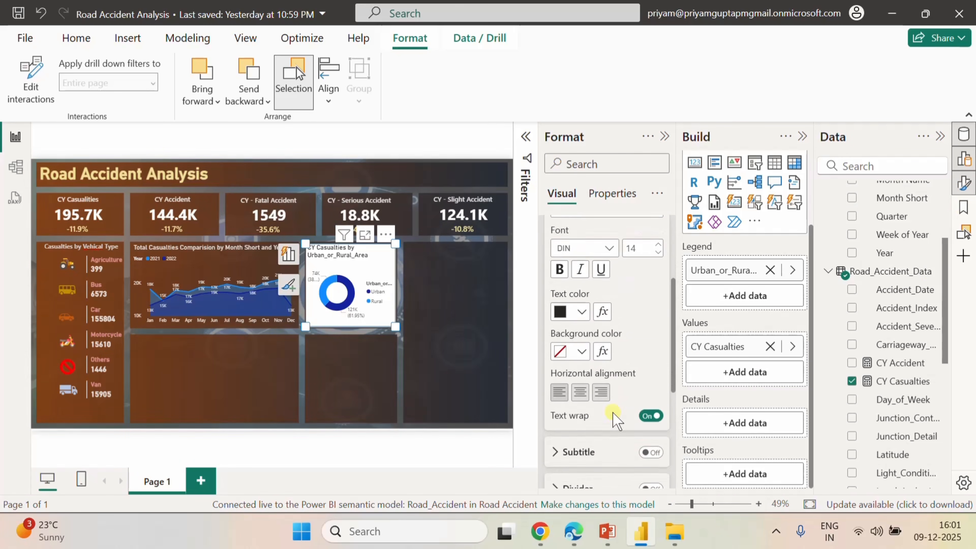
scroll(604, 339, "up", 4)
scroll(604, 337, "up", 1)
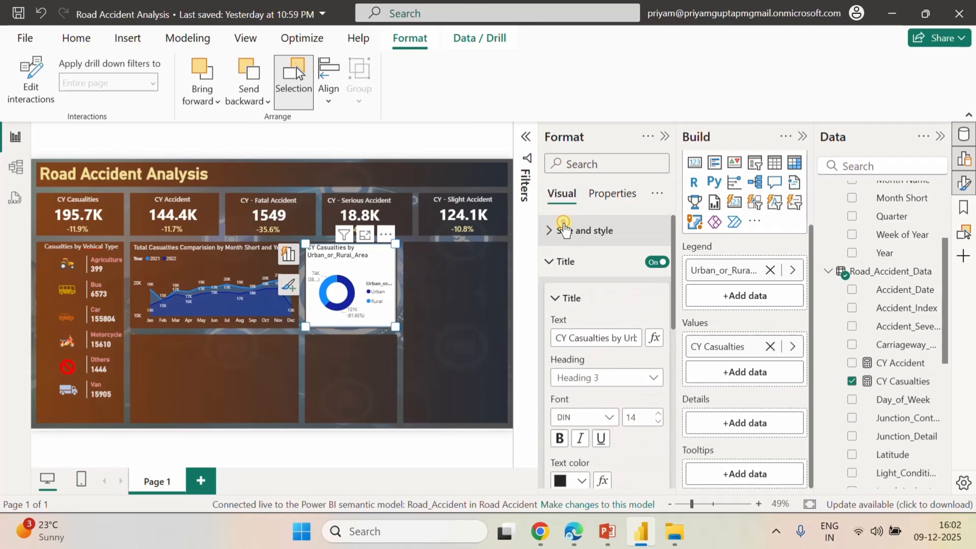
left_click(573, 239)
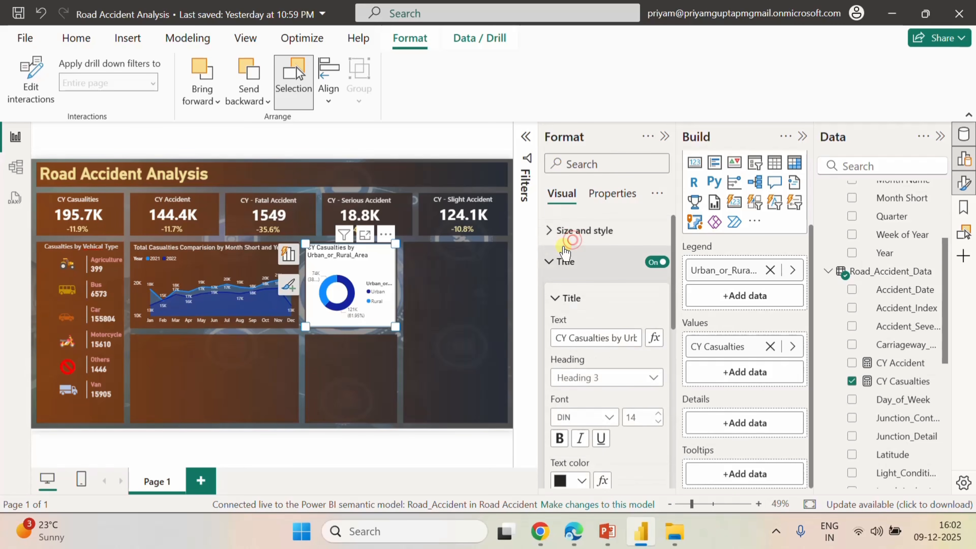
left_click(553, 231)
left_click(548, 258)
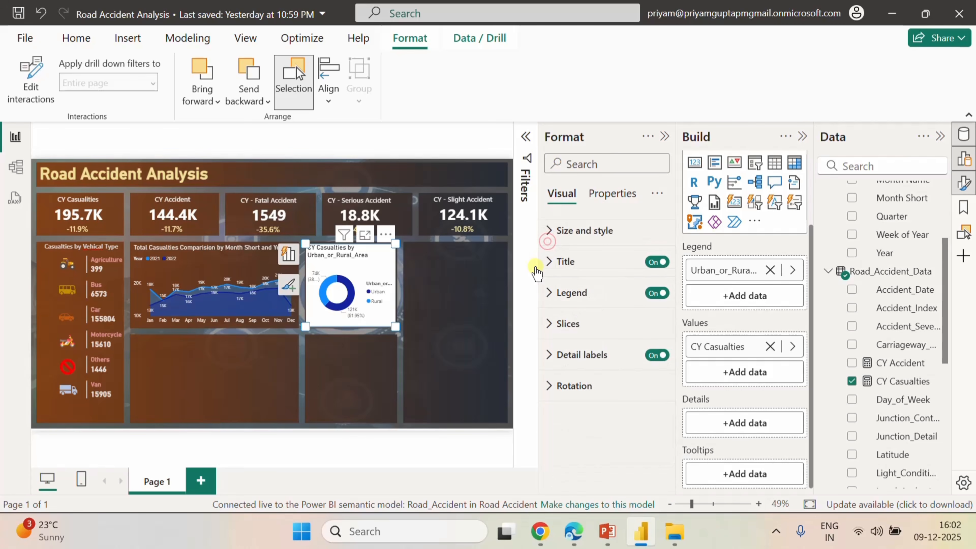
left_click(554, 230)
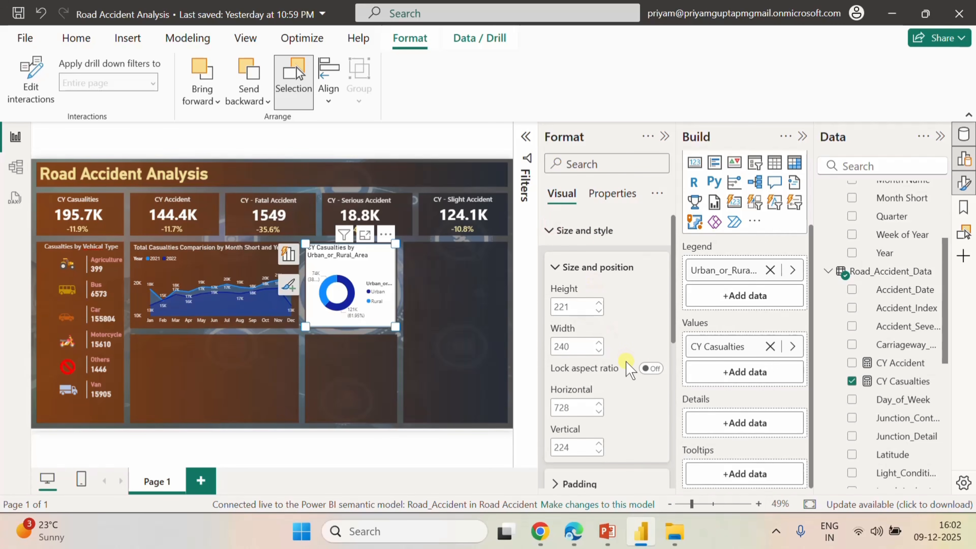
scroll(629, 370, "down", 3)
scroll(629, 369, "up", 1)
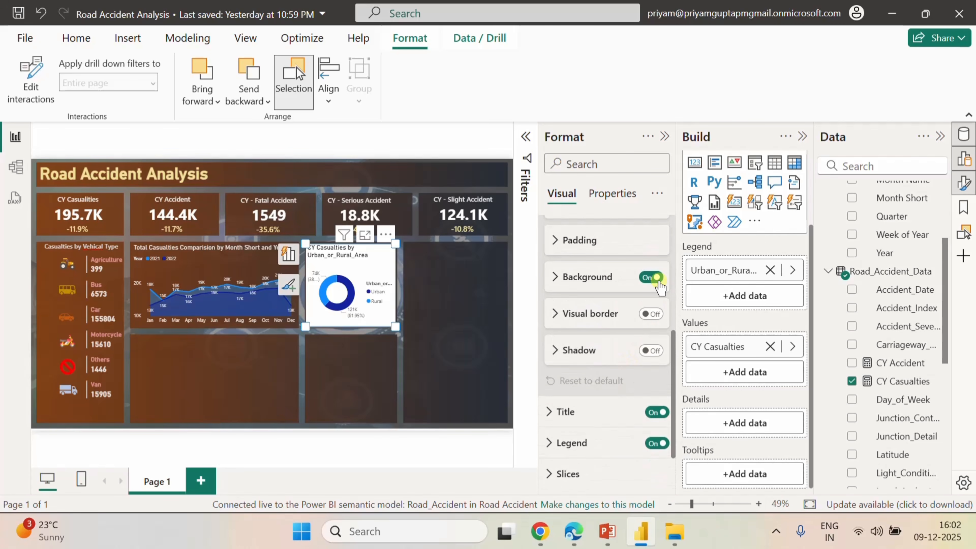
left_click(648, 279)
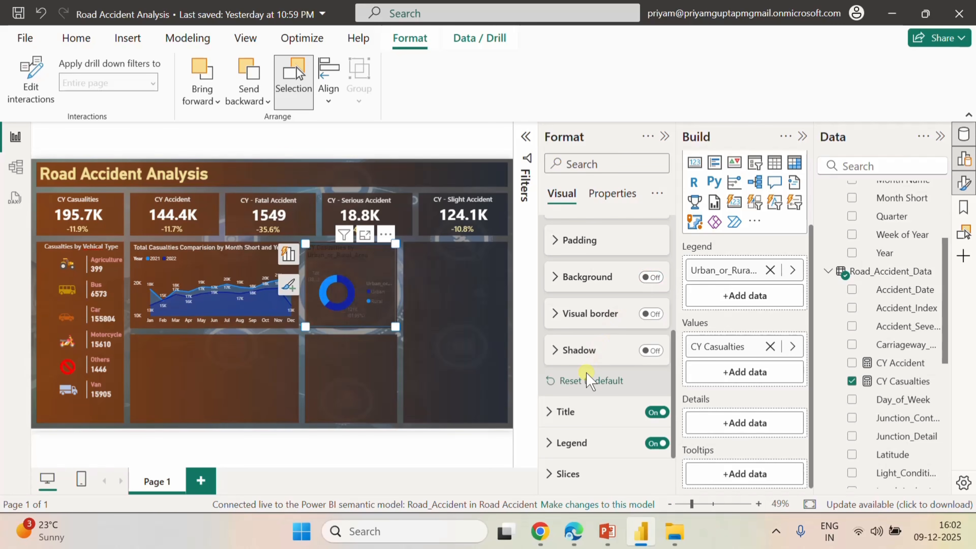
scroll(587, 378, "down", 2)
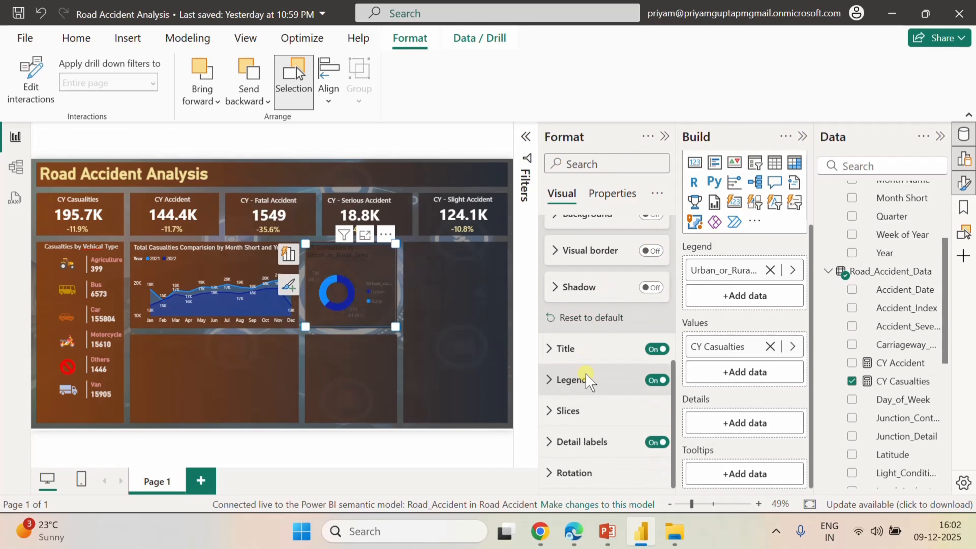
left_click(658, 381)
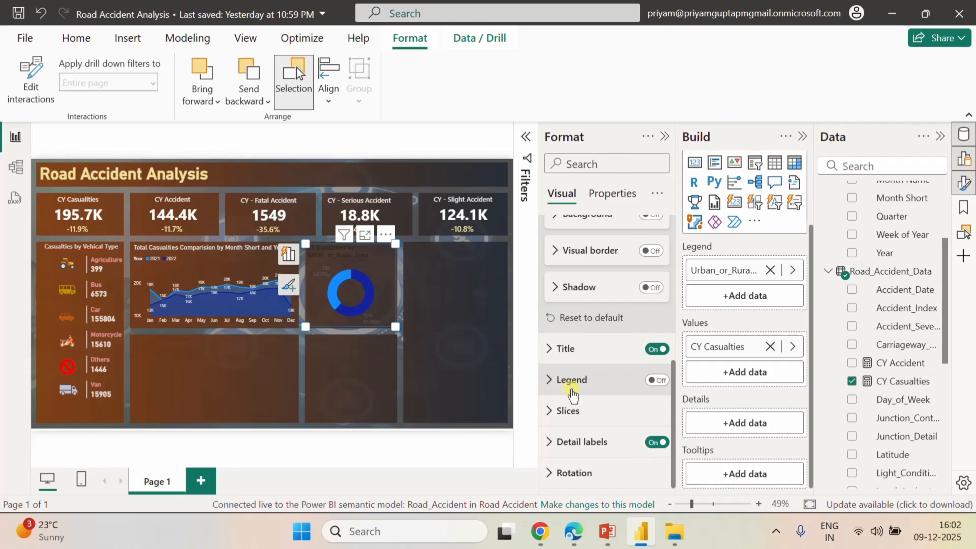
- Set the donut chart's detail labels to show category and percent of total
left_click(572, 442)
scroll(600, 438, "down", 5)
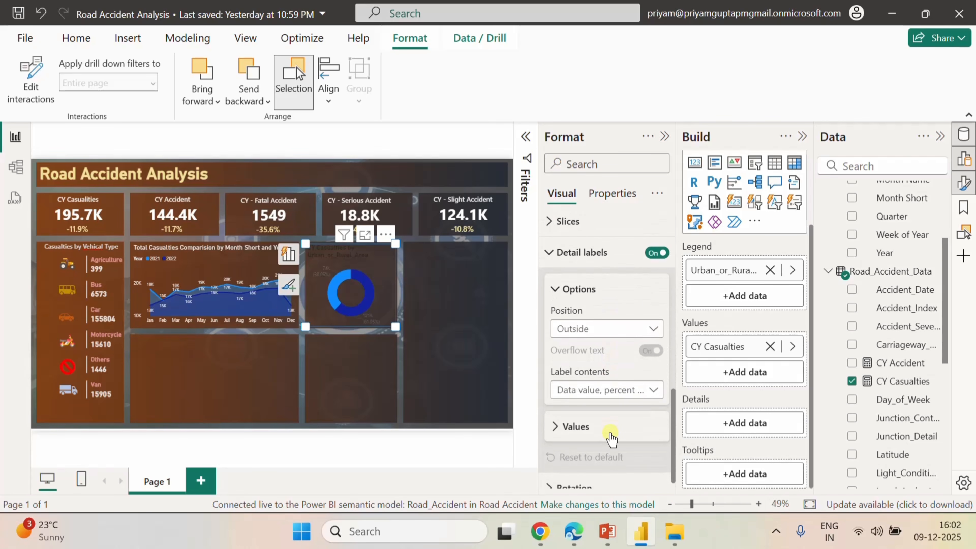
left_click(610, 388)
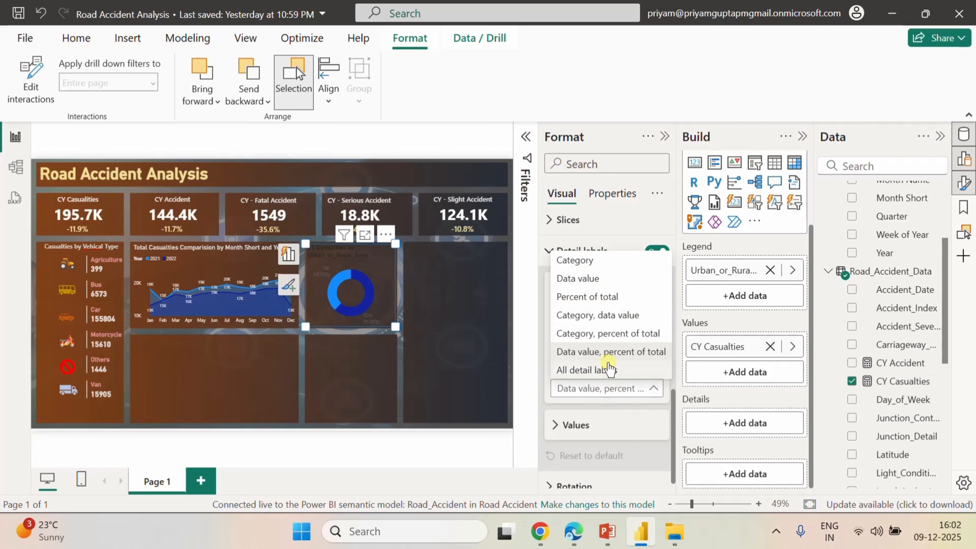
left_click(606, 333)
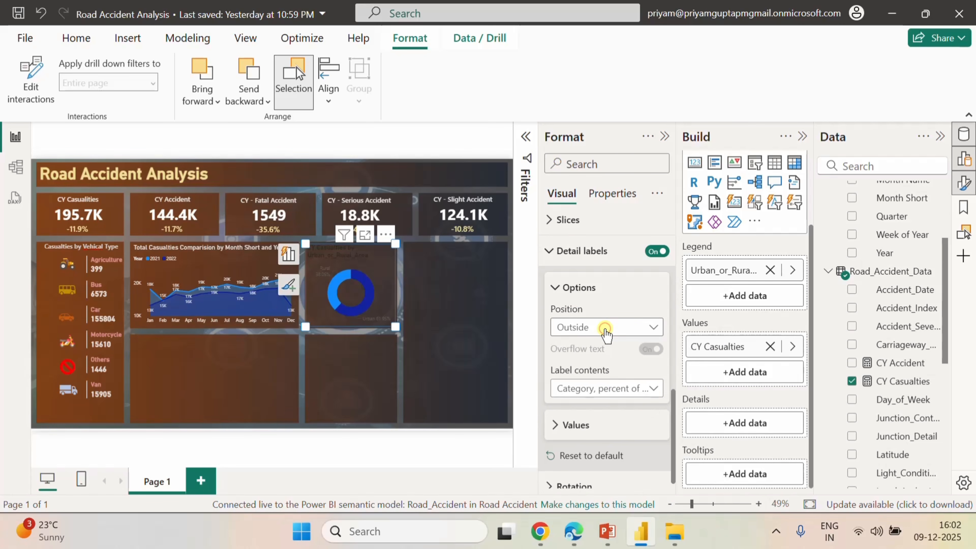
- Change the text color of the donut chart's detail label values to light grey
left_click(564, 425)
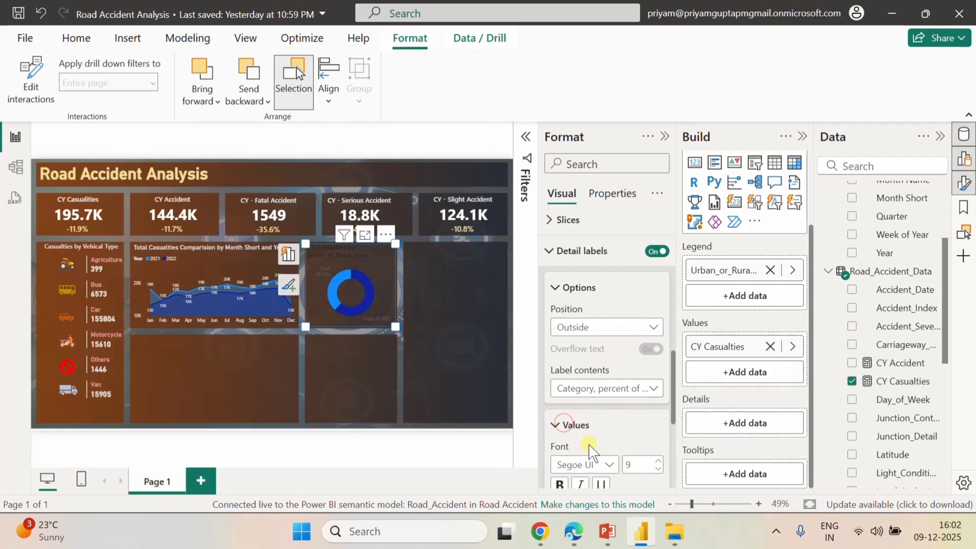
scroll(591, 450, "down", 2)
scroll(590, 450, "down", 1)
left_click(582, 440)
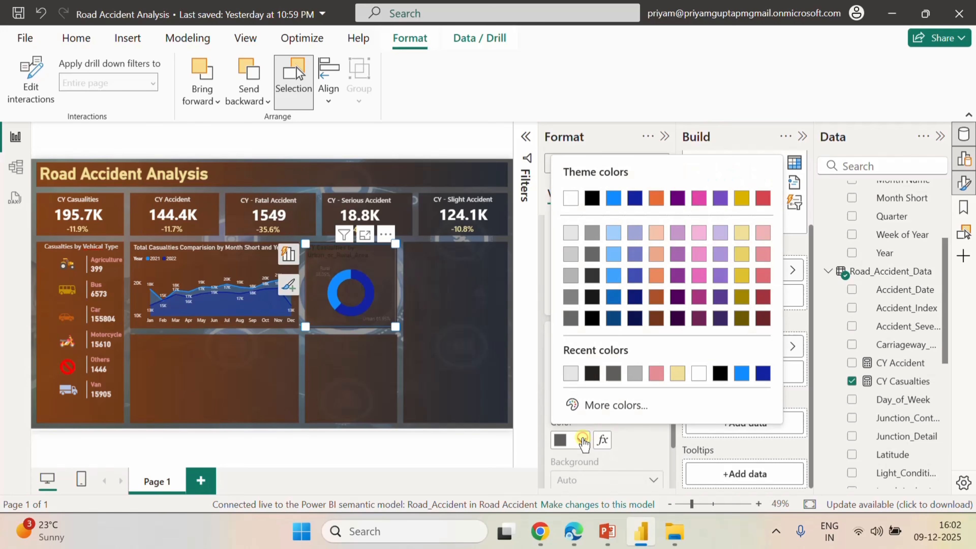
left_click(570, 233)
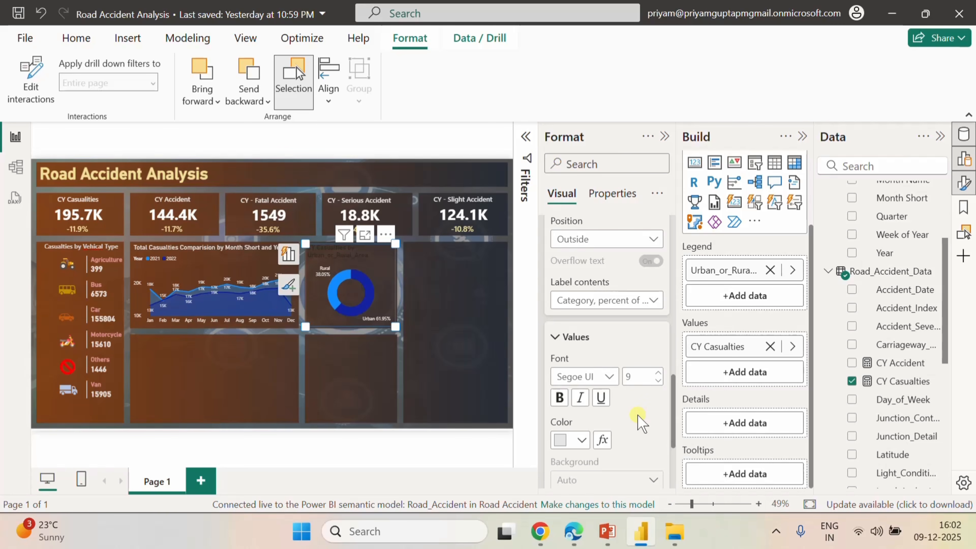
- Change the donut chart's title text to "CY Casualties by Urban/Rural"
scroll(640, 421, "up", 15)
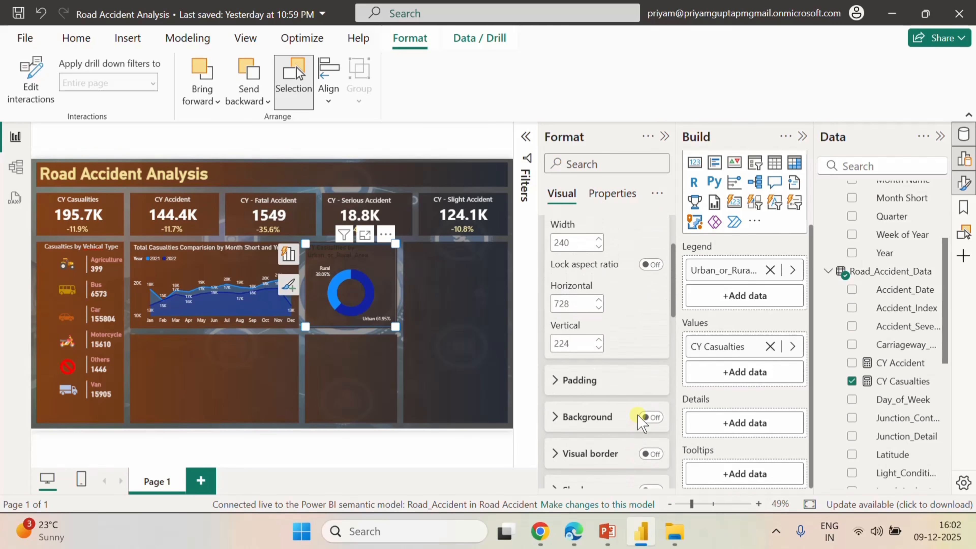
scroll(640, 422, "down", 3)
left_click(549, 413)
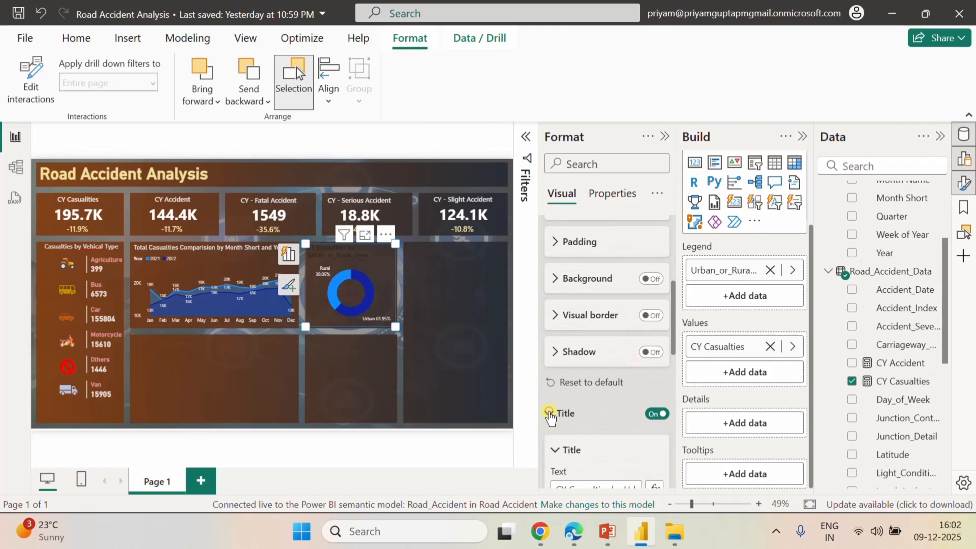
scroll(600, 444, "down", 3)
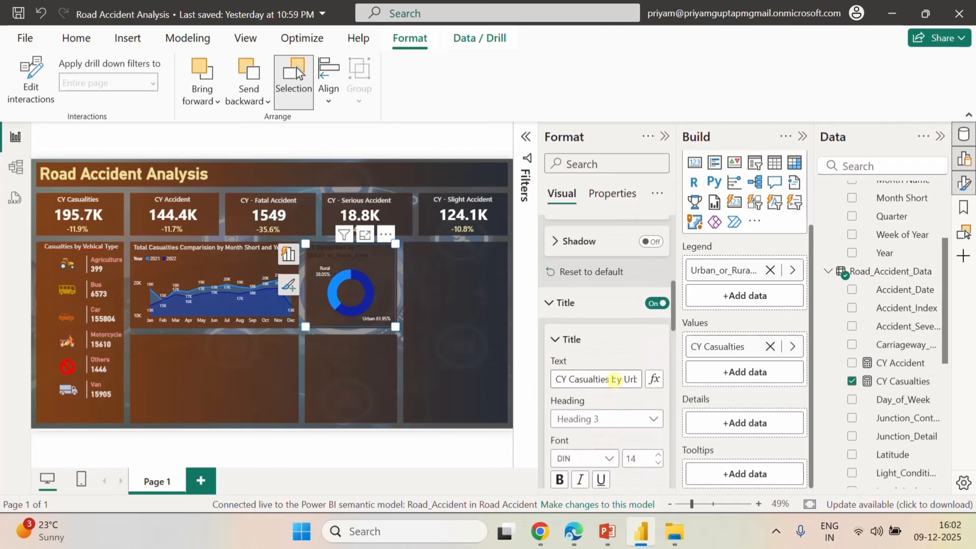
left_click(615, 380)
key("Right")
key("Right")
key("Right")
key("Right")
key("Right")
key("Right")
key("Right")
key("Right")
key("Right")
key("Right")
key("Right")
key("Right")
key("Right")
key("Right")
key("Right")
key("Right")
key("Right")
key("Right")
key("Right")
key("Right")
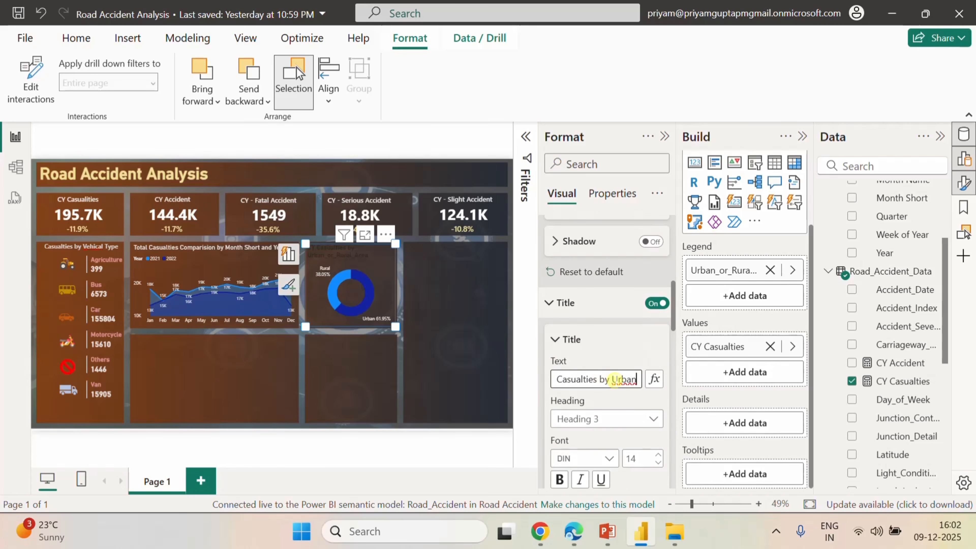
key("BackSpace")
key("BackSpace")
key("BackSpace")
key("BackSpace")
key("BackSpace")
key("BackSpace")
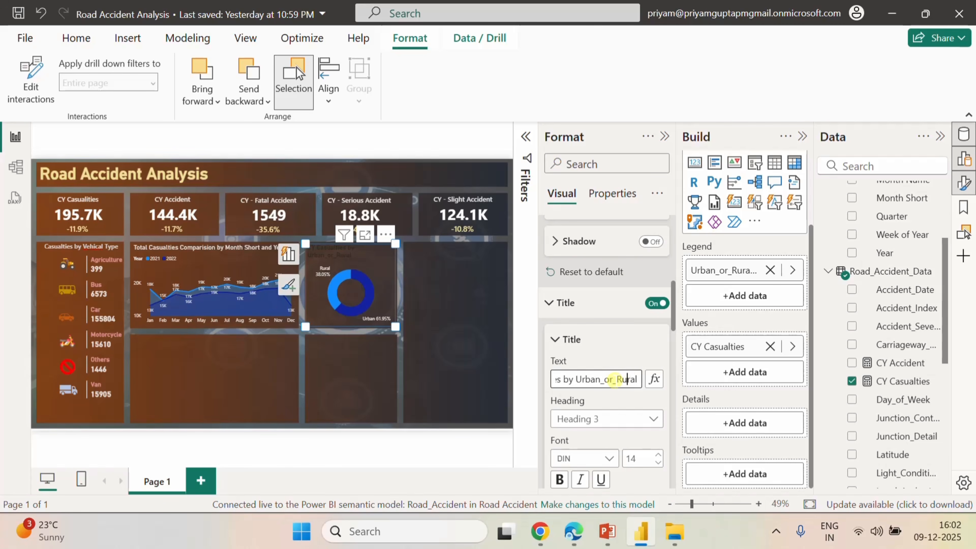
key("BackSpace")
key("BackSpace")
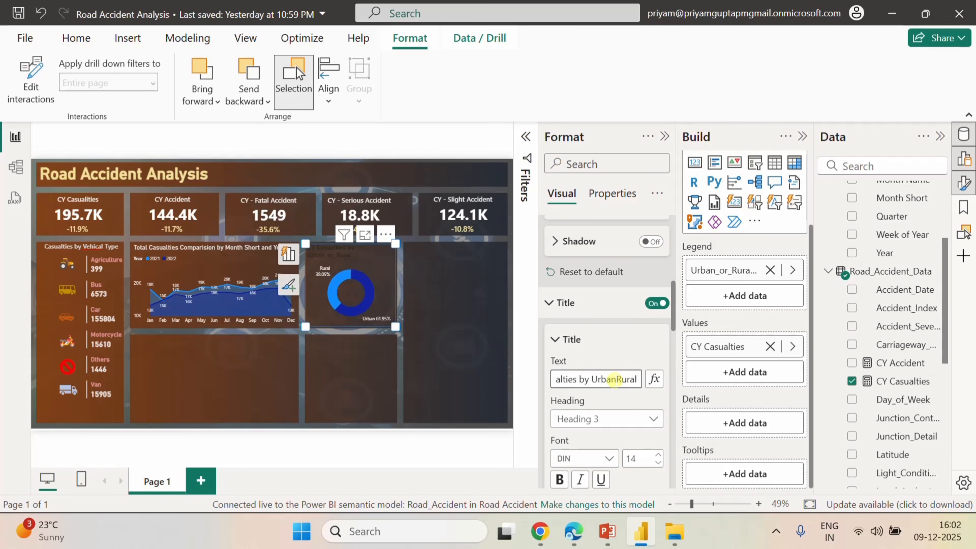
type("/")
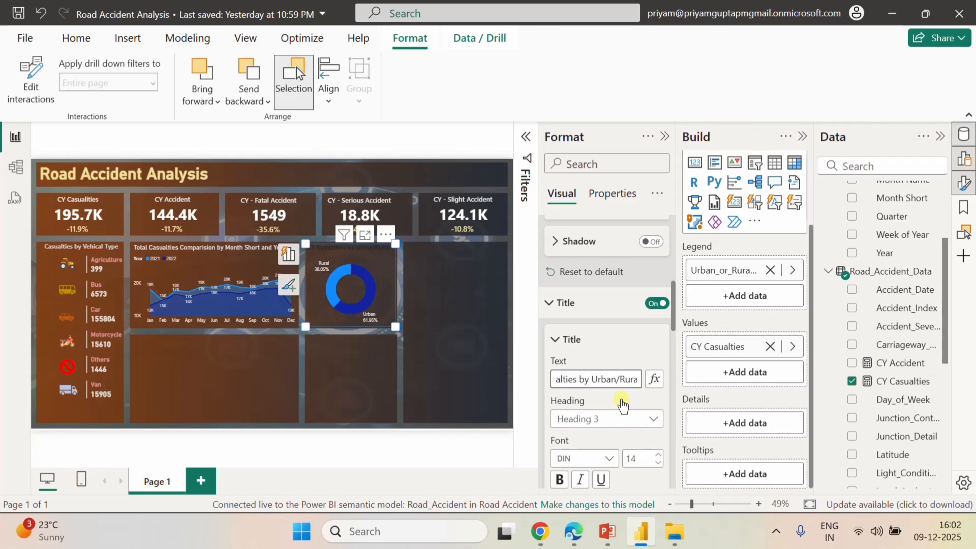
- Set the donut chart's title text color to light grey and deselect the chart
scroll(621, 403, "down", 2)
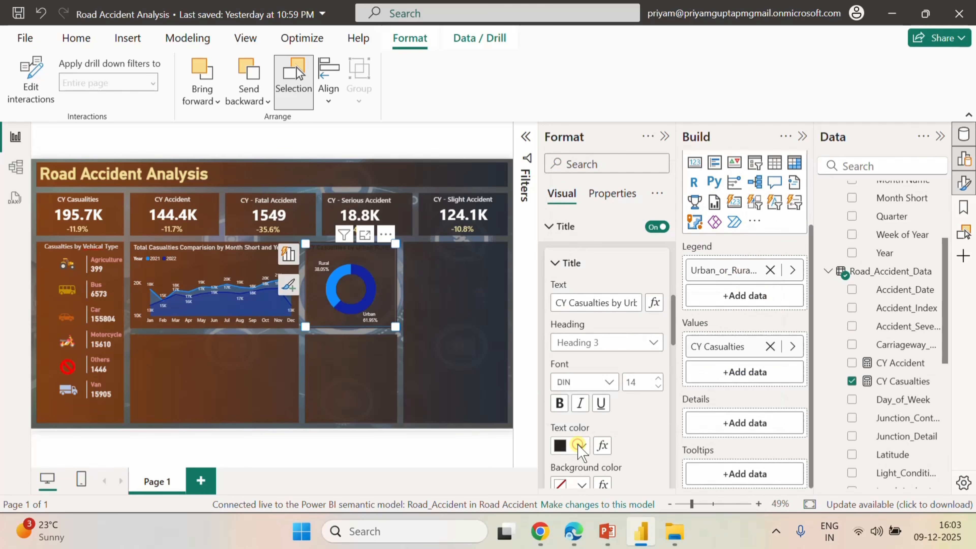
left_click(577, 444)
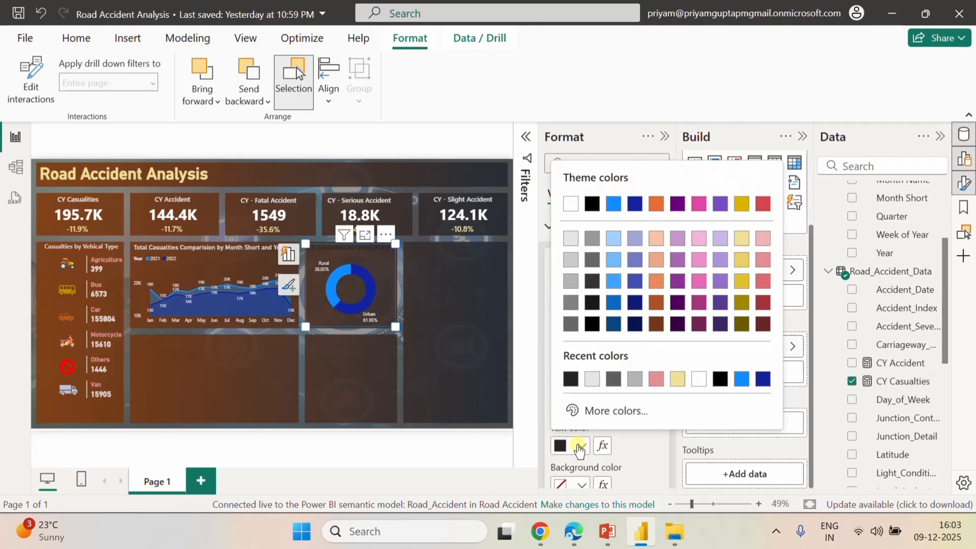
left_click(570, 237)
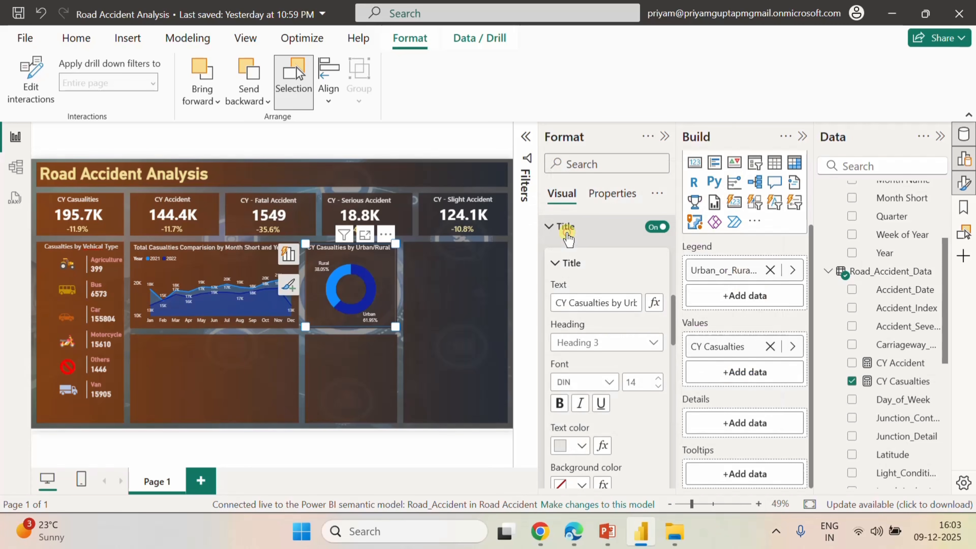
left_click(438, 284)
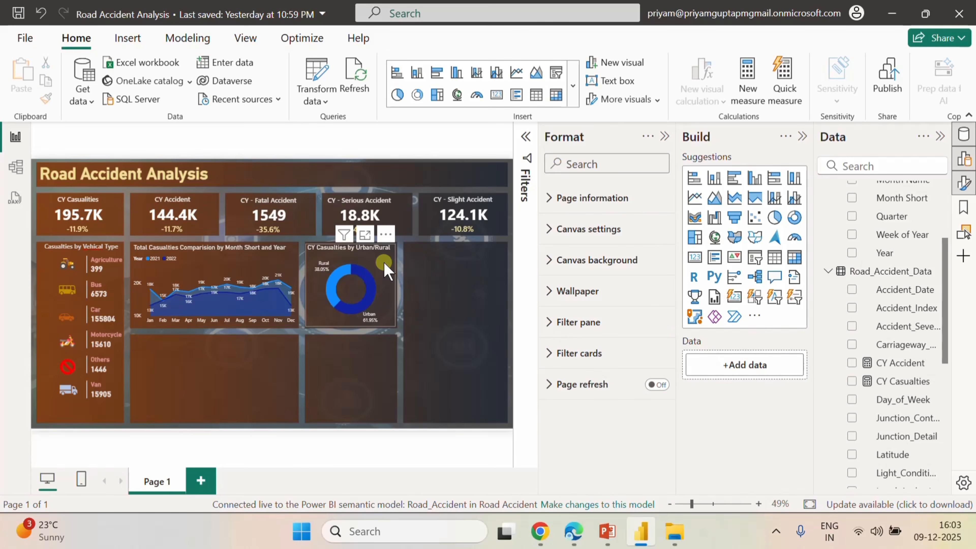
- Recolor the donut chart's Urban slice light orange
left_click(385, 269)
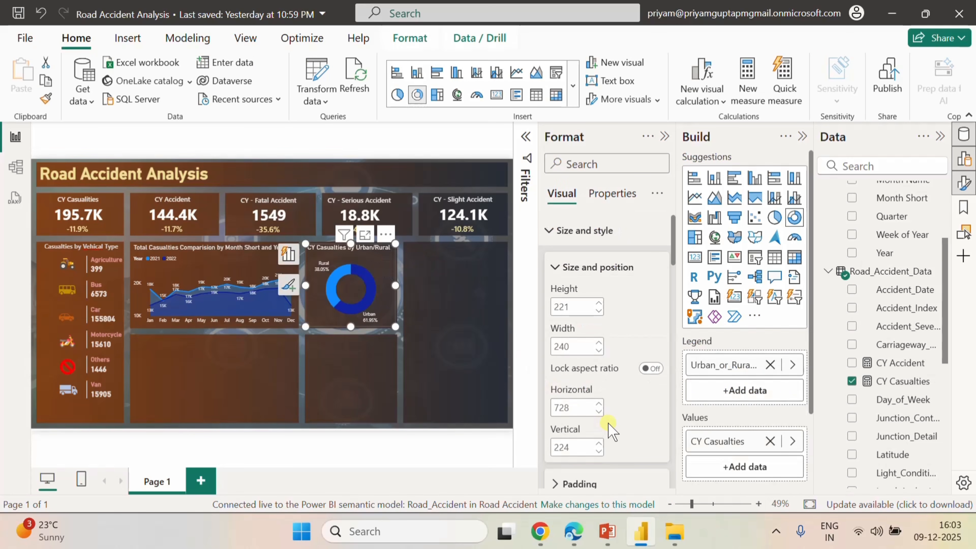
scroll(610, 431, "down", 10)
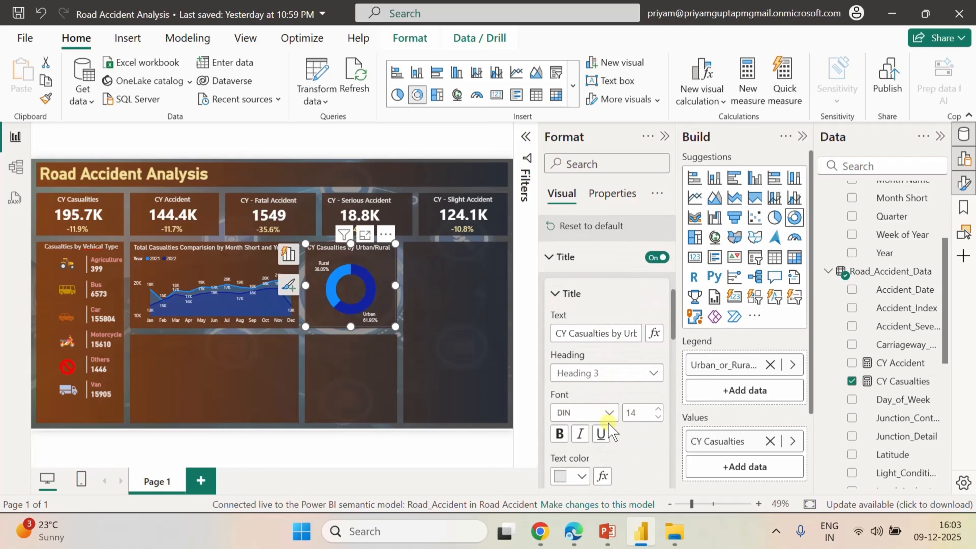
scroll(610, 431, "down", 8)
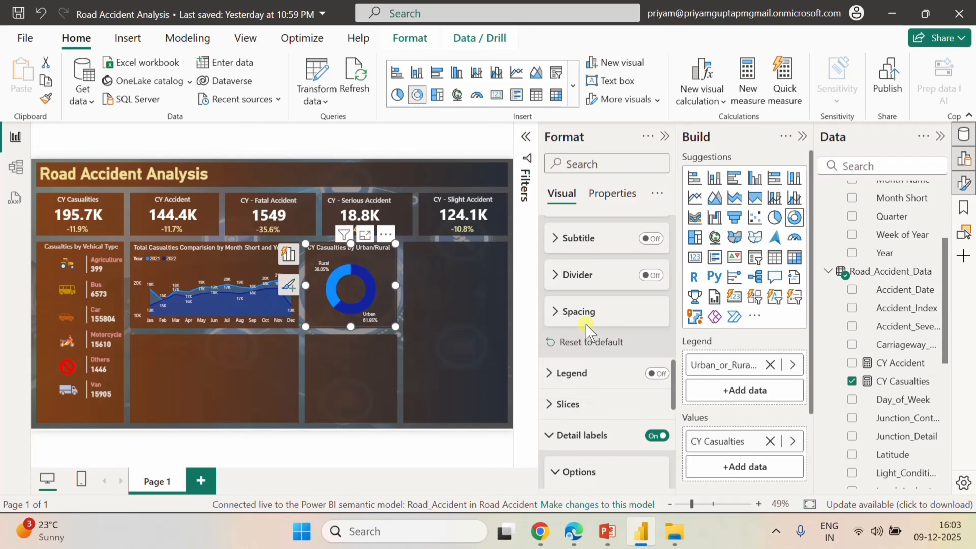
left_click(554, 403)
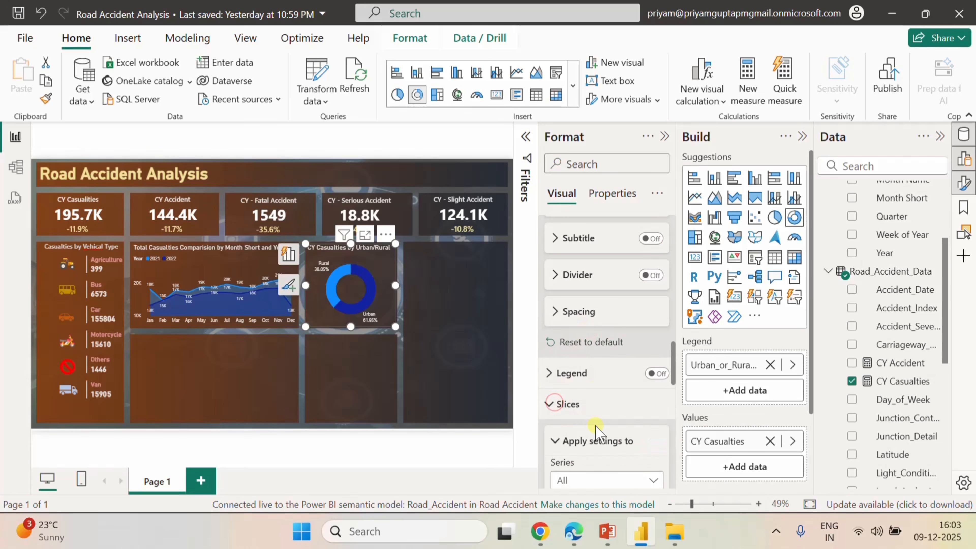
scroll(596, 426, "down", 5)
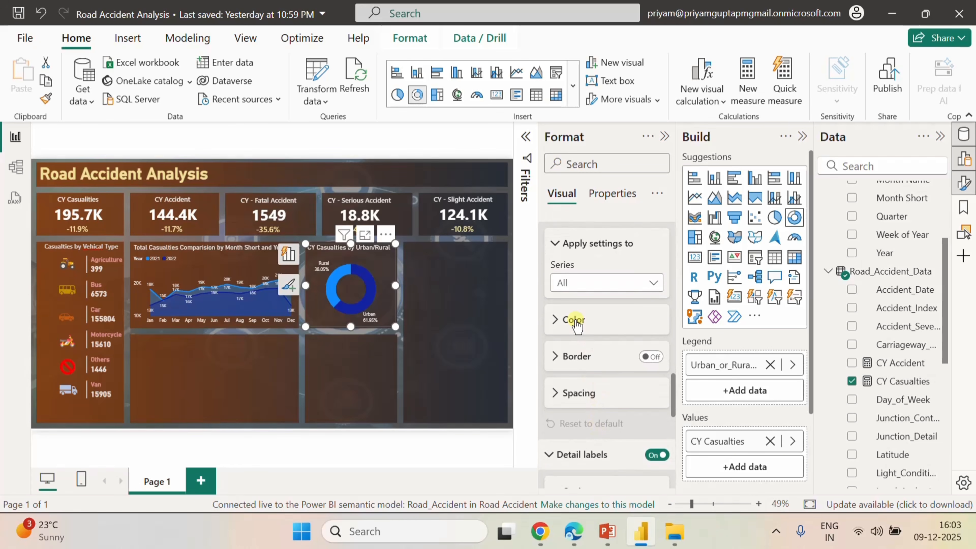
left_click(575, 320)
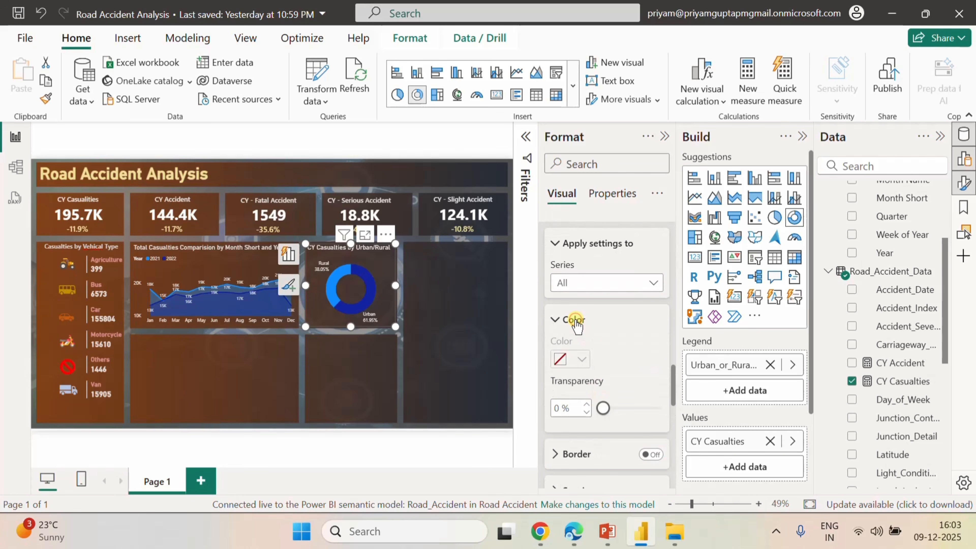
left_click(613, 292)
left_click(576, 318)
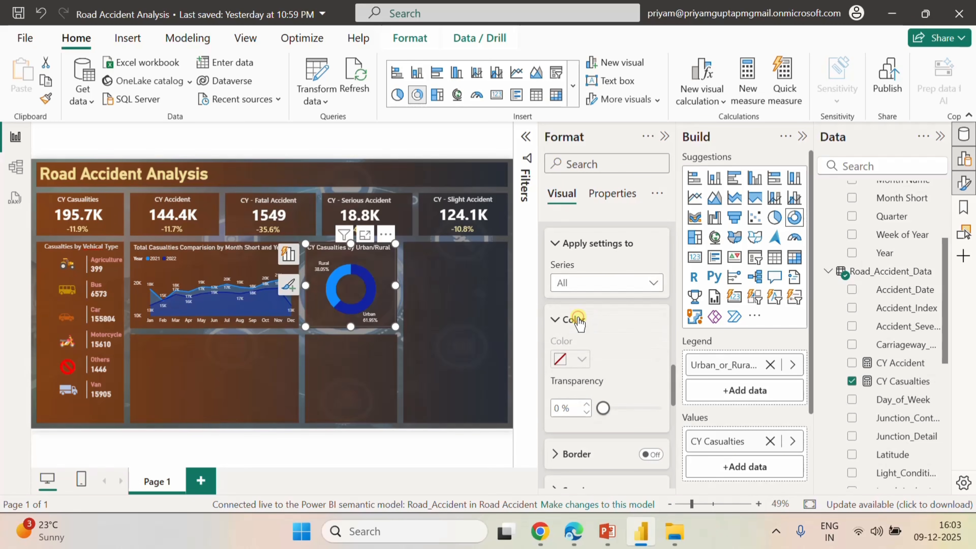
left_click(582, 361)
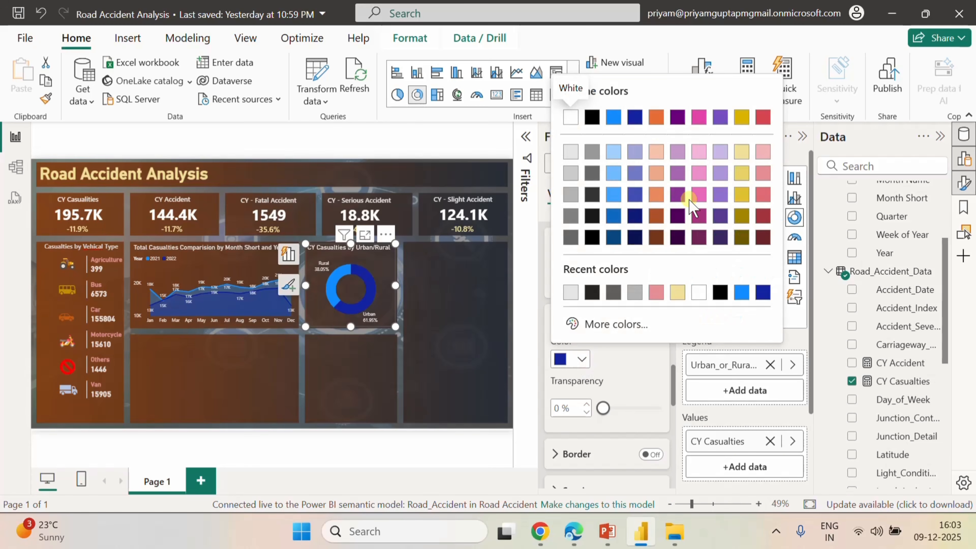
left_click(657, 174)
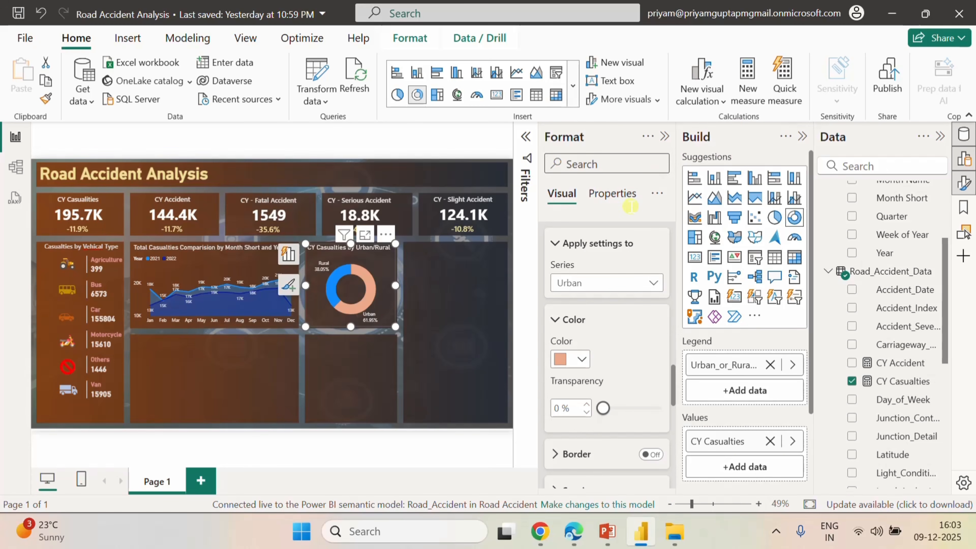
- Recolor the donut chart's Rural slice, trying light yellow and settling on light purple
left_click(615, 282)
left_click(572, 338)
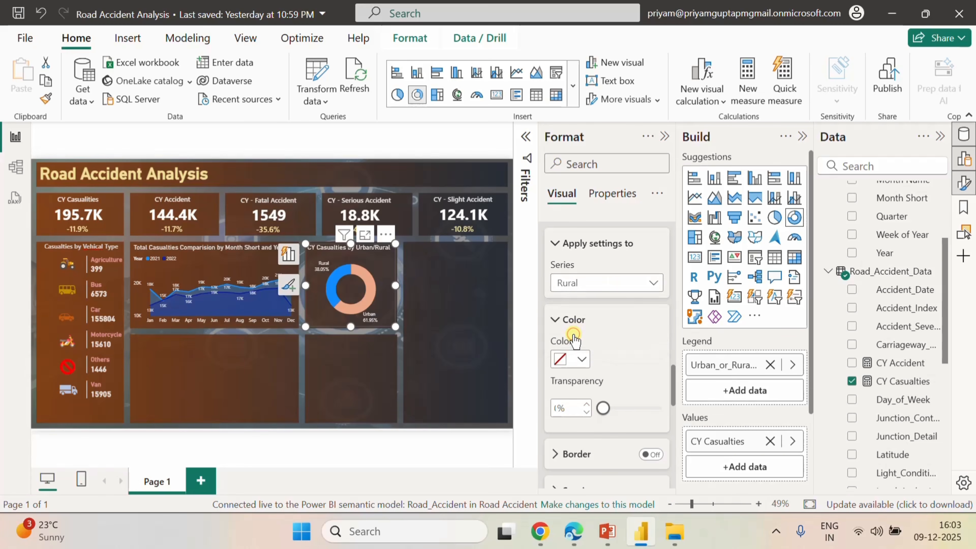
left_click(574, 365)
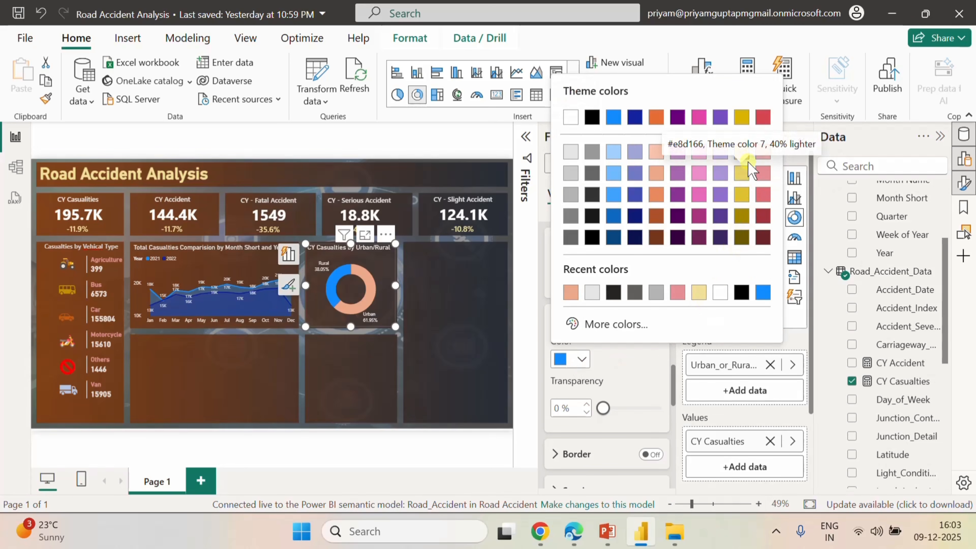
left_click(742, 150)
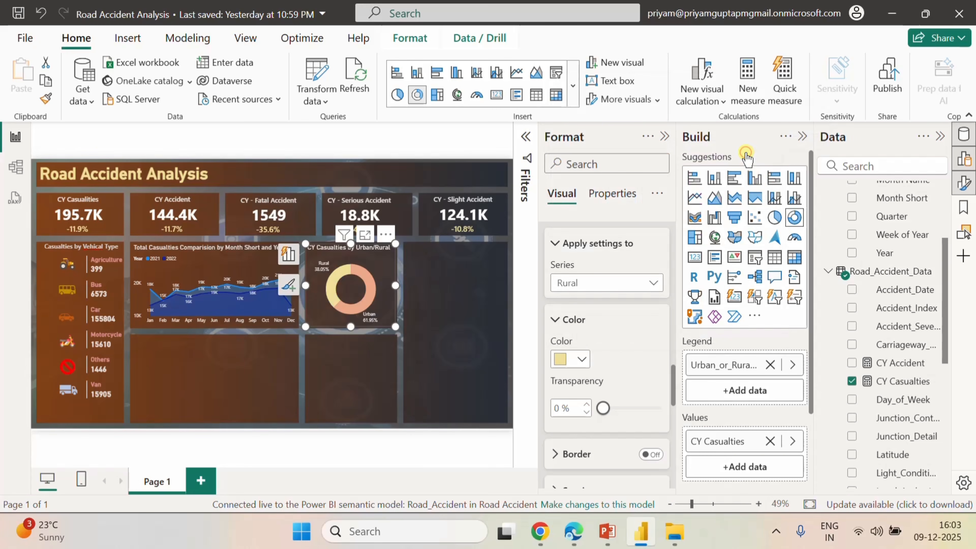
left_click(582, 360)
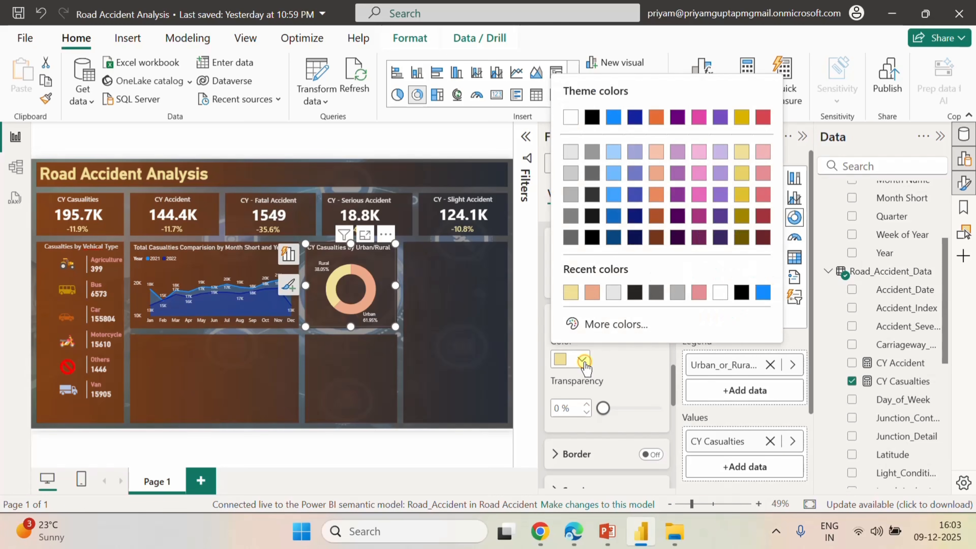
left_click(678, 151)
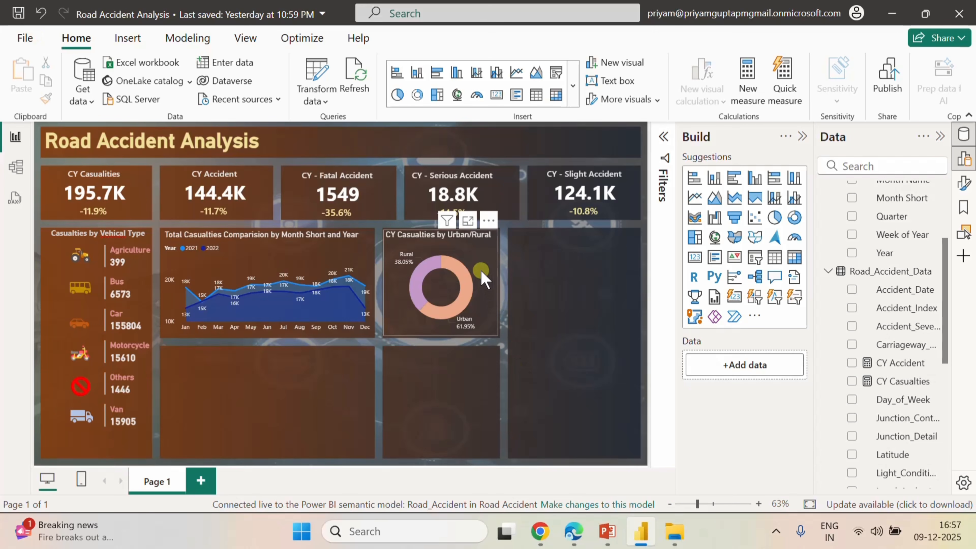
- Duplicate the CY Casualties by Urban/Rural donut chart and place the copy on the empty panel directly below it
left_click(481, 271)
key("ctrl+c")
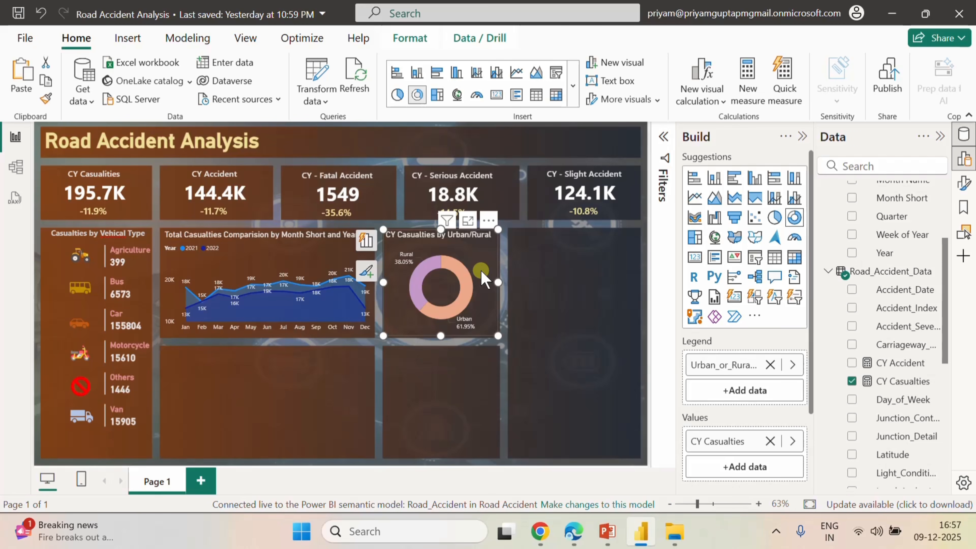
left_click(453, 384)
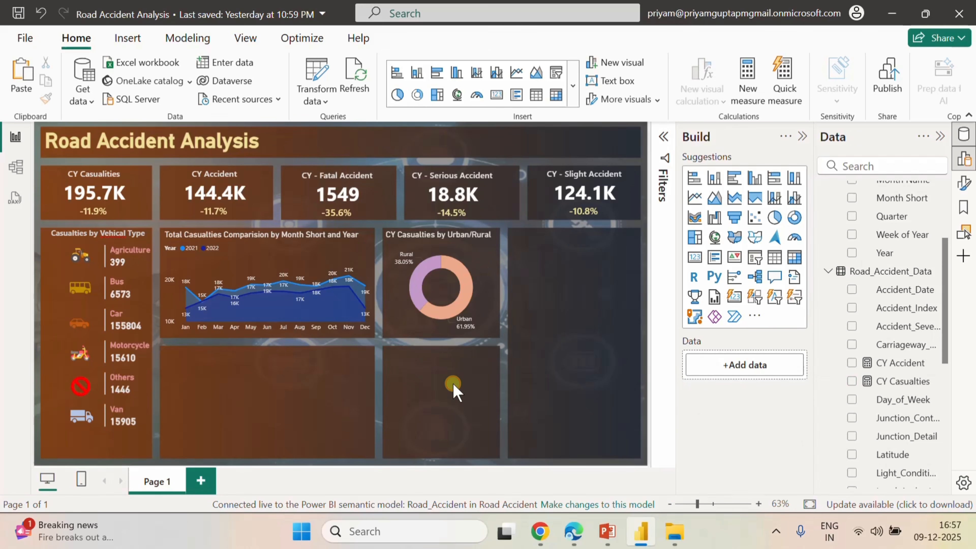
key("ctrl+v")
left_click_drag(483, 257, 479, 373)
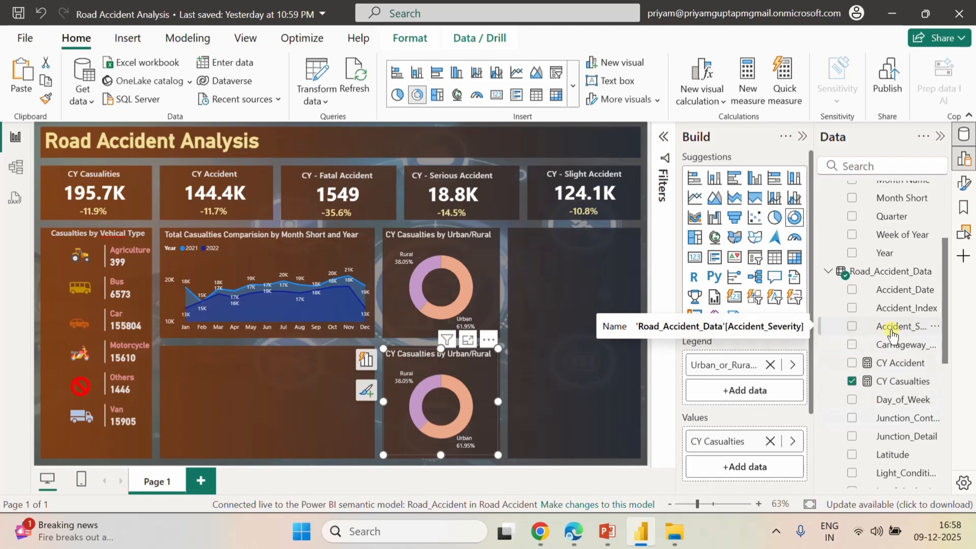
- Replace the legend field of the lower donut chart with Light_Conditions from Road_Accident_Data
scroll(892, 335, "up", 3)
scroll(891, 334, "down", 4)
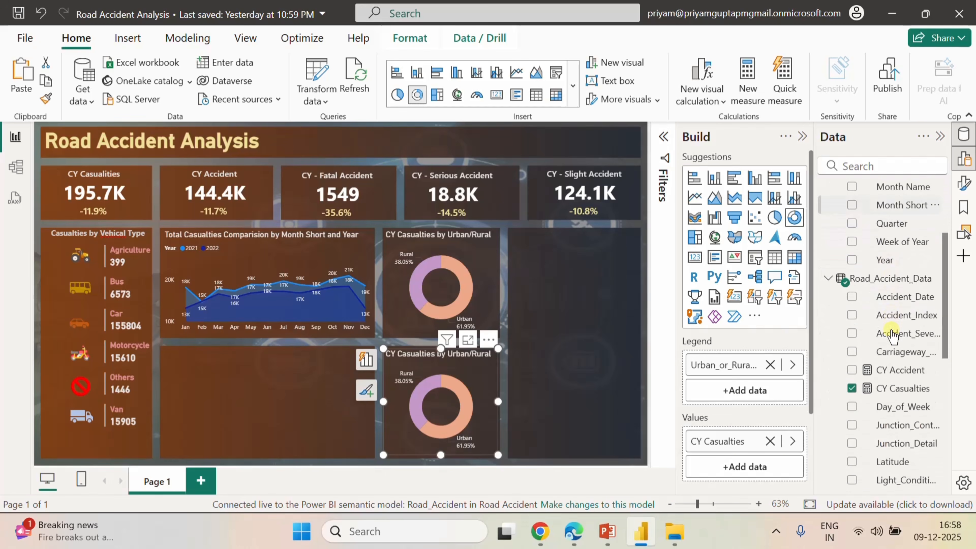
scroll(892, 336, "down", 4)
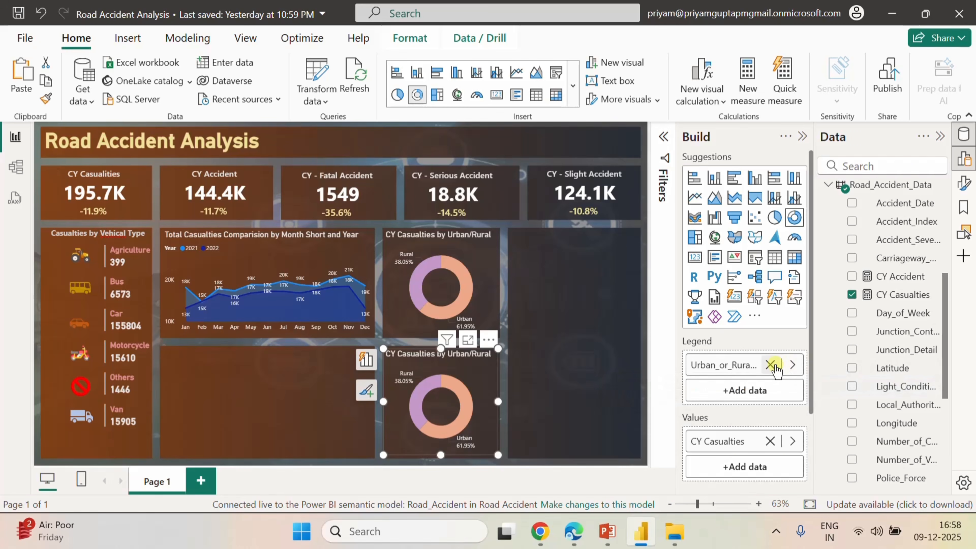
left_click(769, 364)
left_click_drag(883, 388, 773, 371)
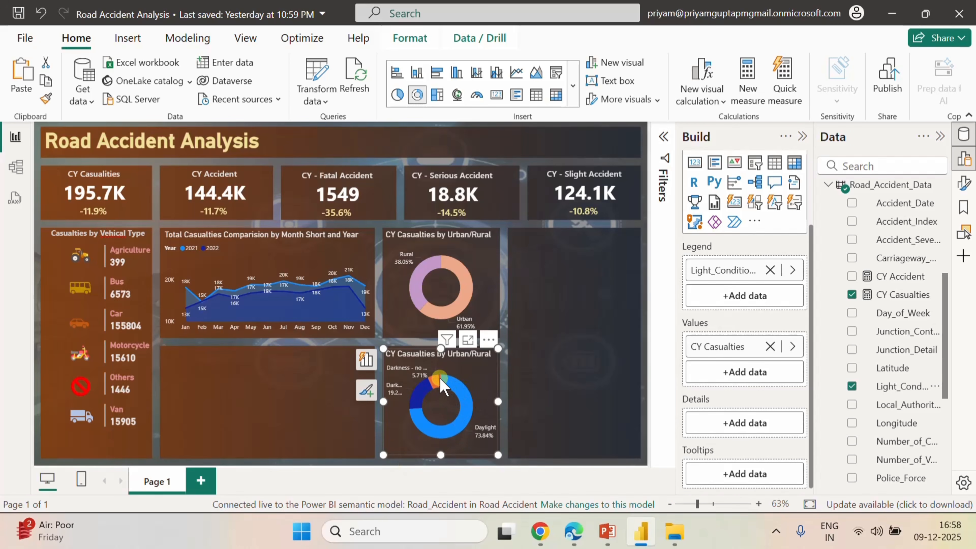
- Examine the lower donut chart's Darkness - lighting unknown and Darkness - no lighting slices by cross-filtering the report with each
mouse_move(442, 384)
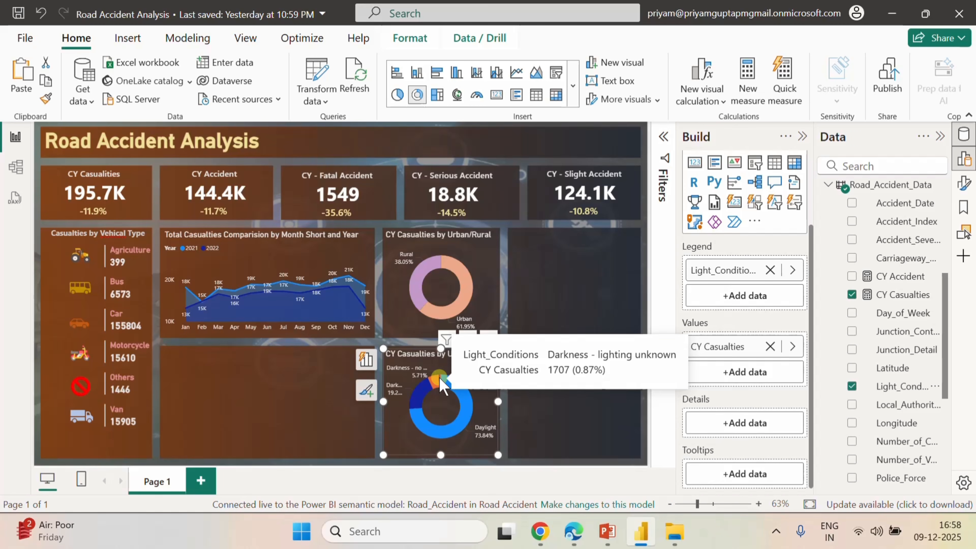
left_click(439, 376)
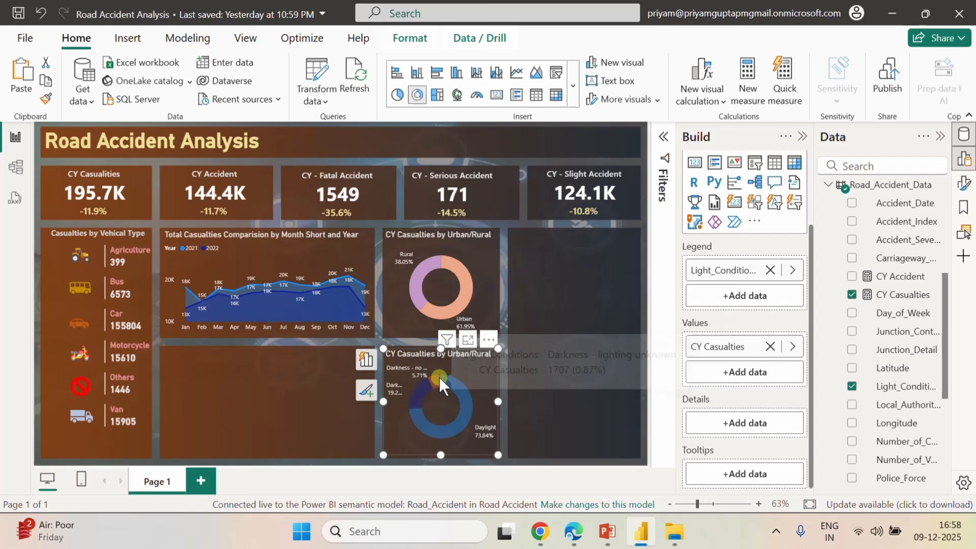
mouse_move(431, 377)
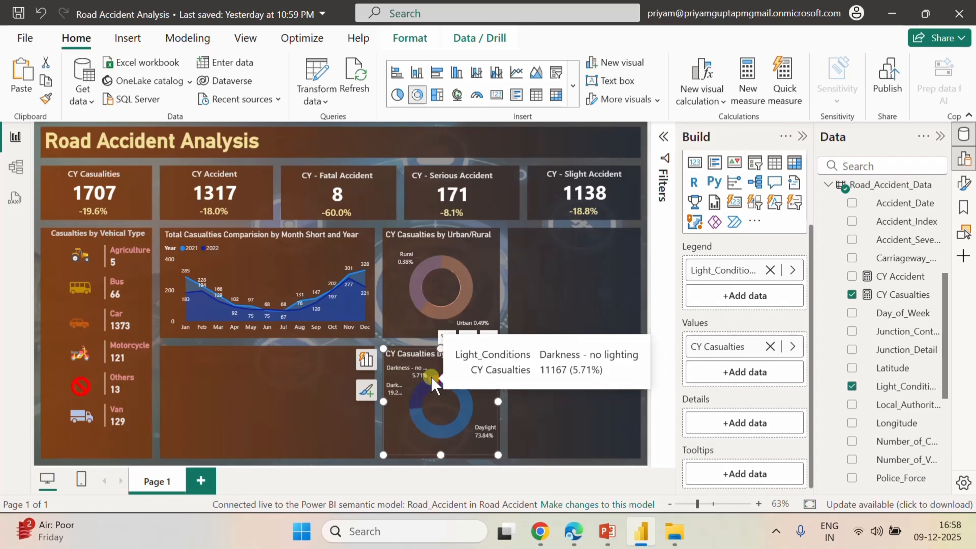
left_click(431, 376)
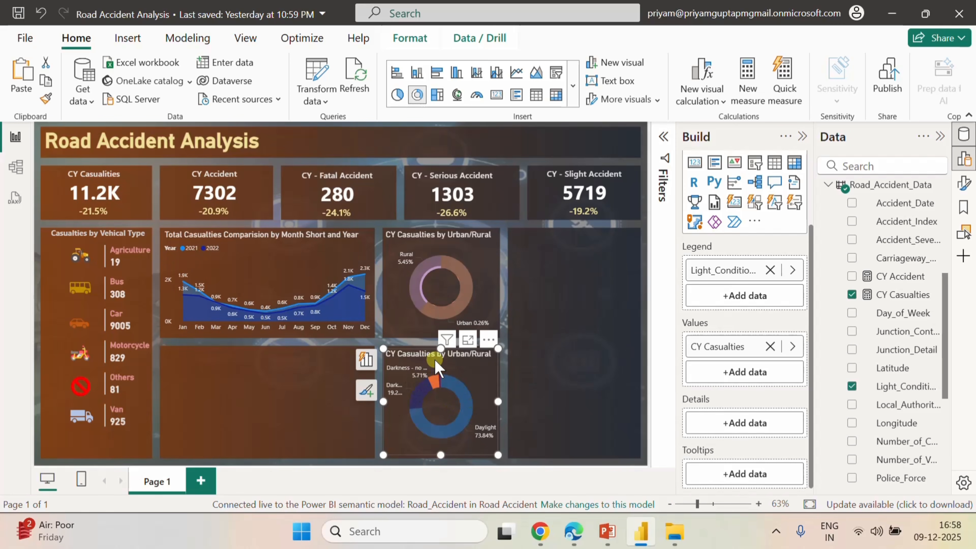
mouse_move(484, 435)
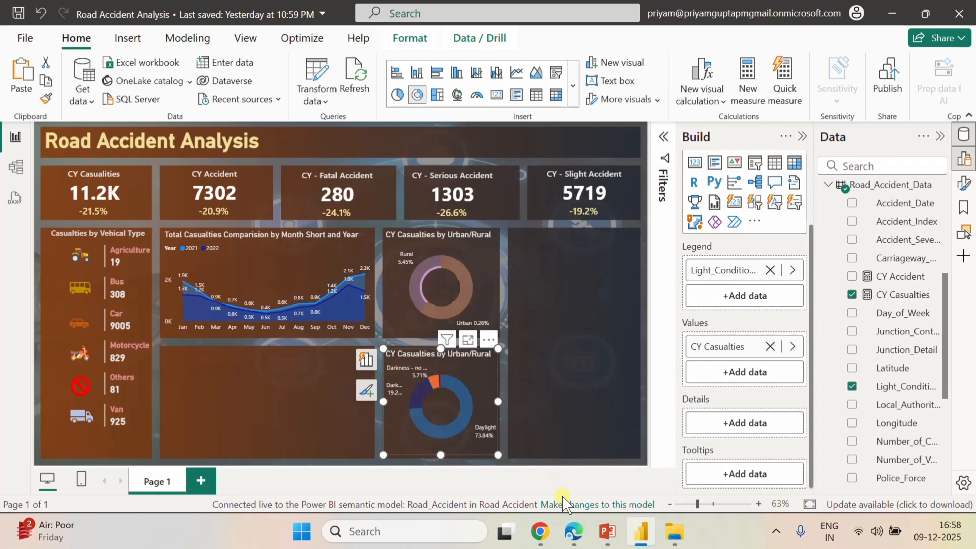
- Switch to the Power BI service in the browser and open the Road_Accident Dataflow Gen2 from the Road Accident workspace
left_click(578, 526)
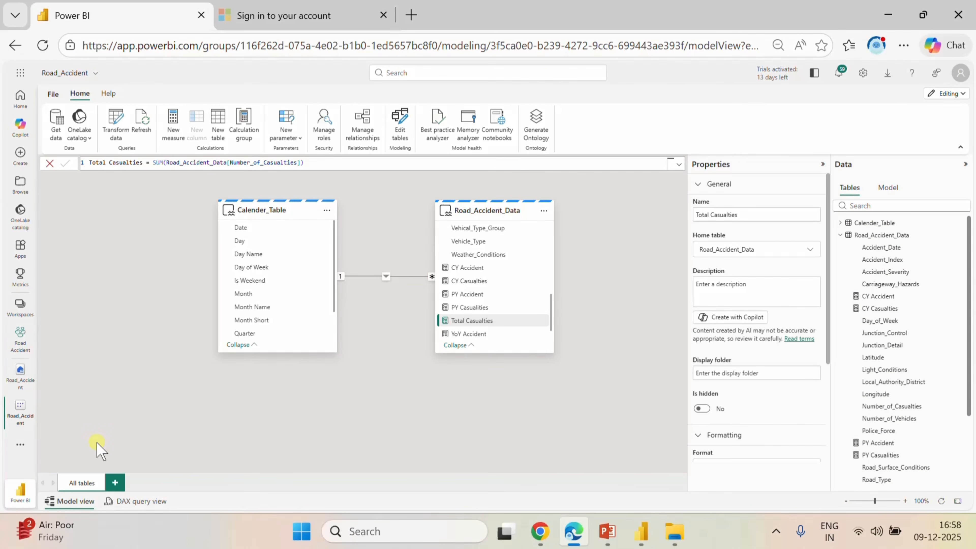
left_click(20, 343)
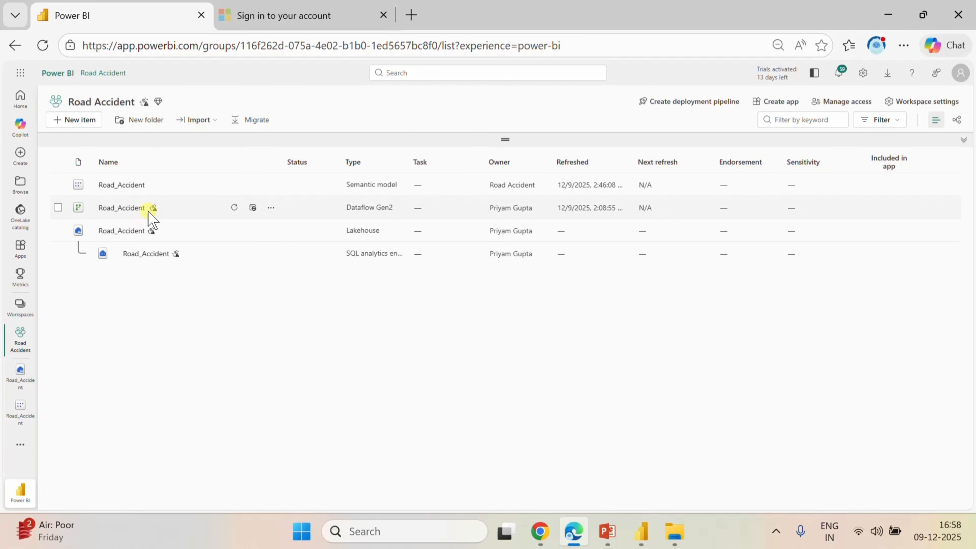
left_click(133, 208)
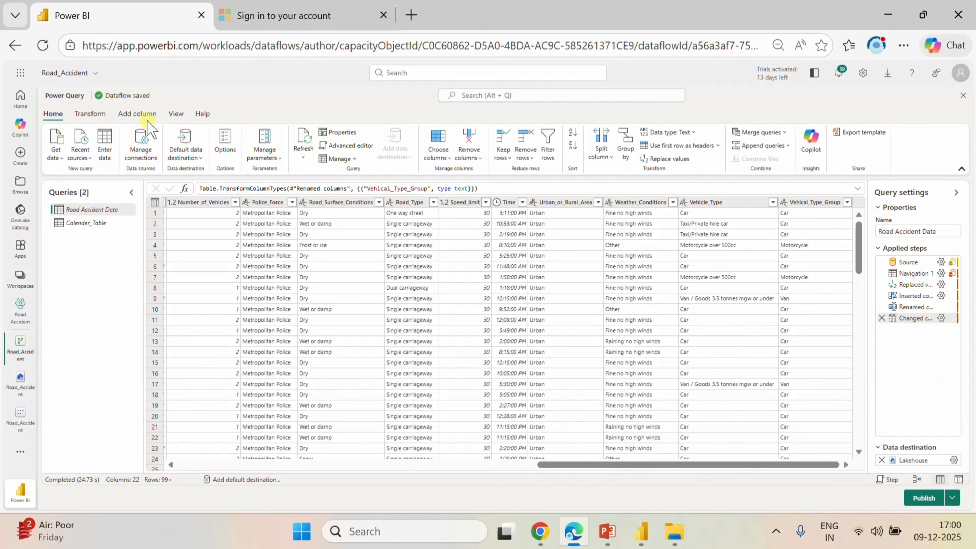
- Start a conditional column named Day_Night on Light_Conditions in the Road Accident Data query, with two extra else-if clauses
left_click(147, 117)
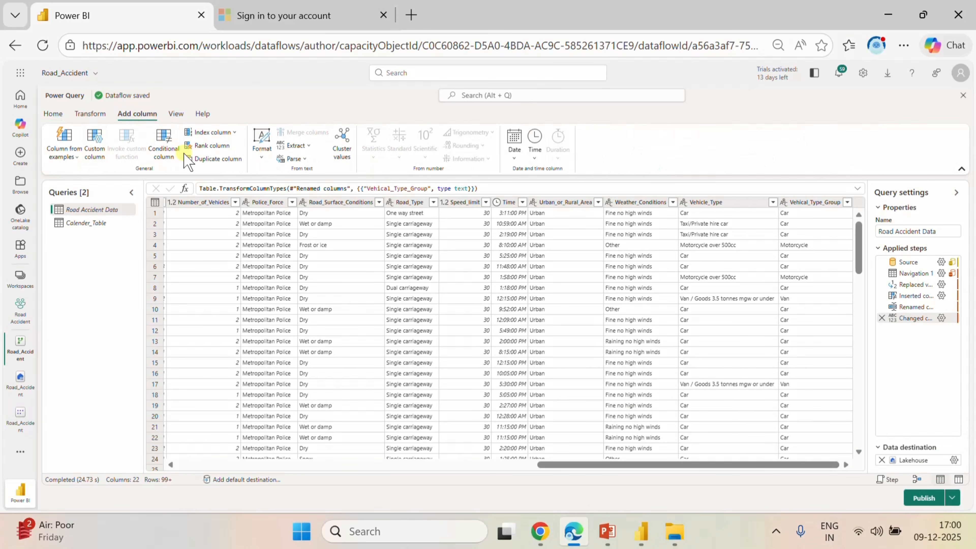
left_click(164, 146)
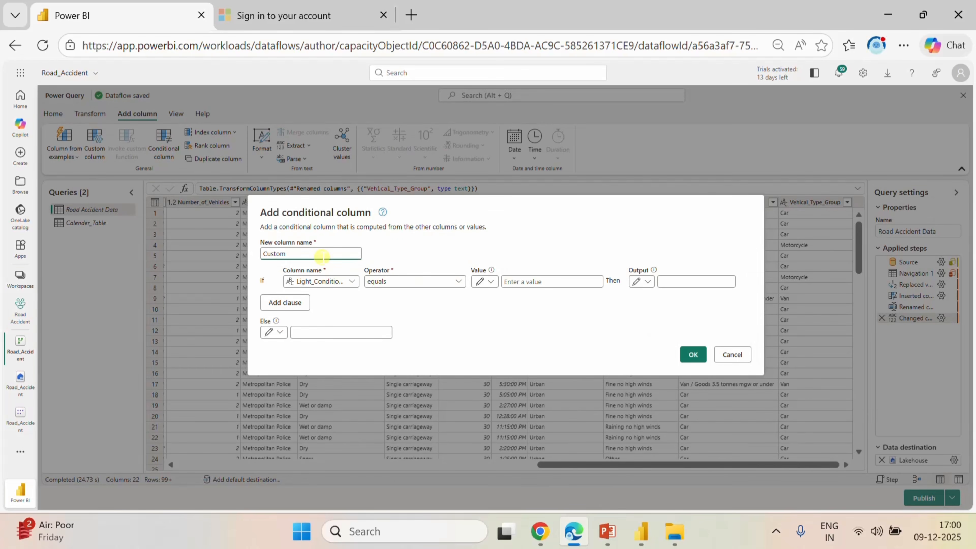
left_click_drag(317, 256, 229, 262)
key("BackSpace")
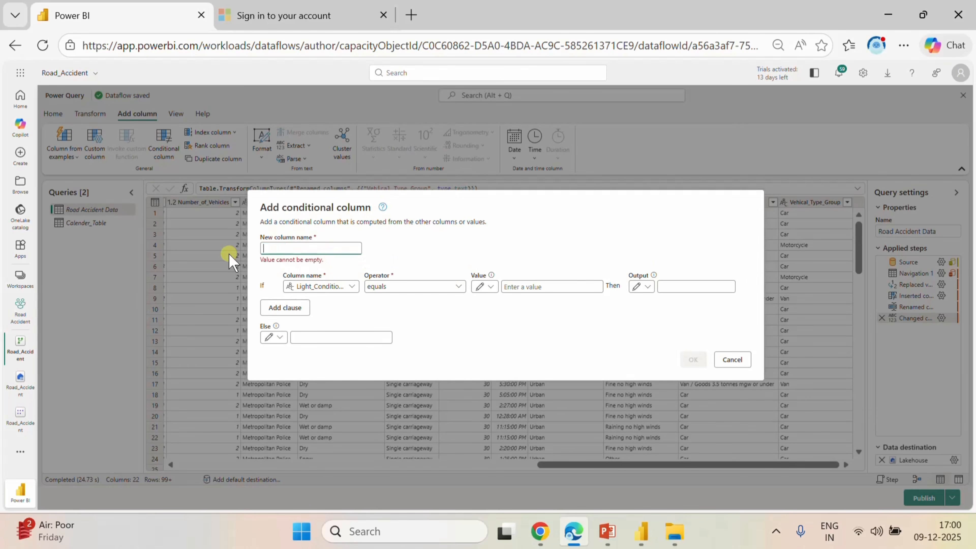
type("Day_Night")
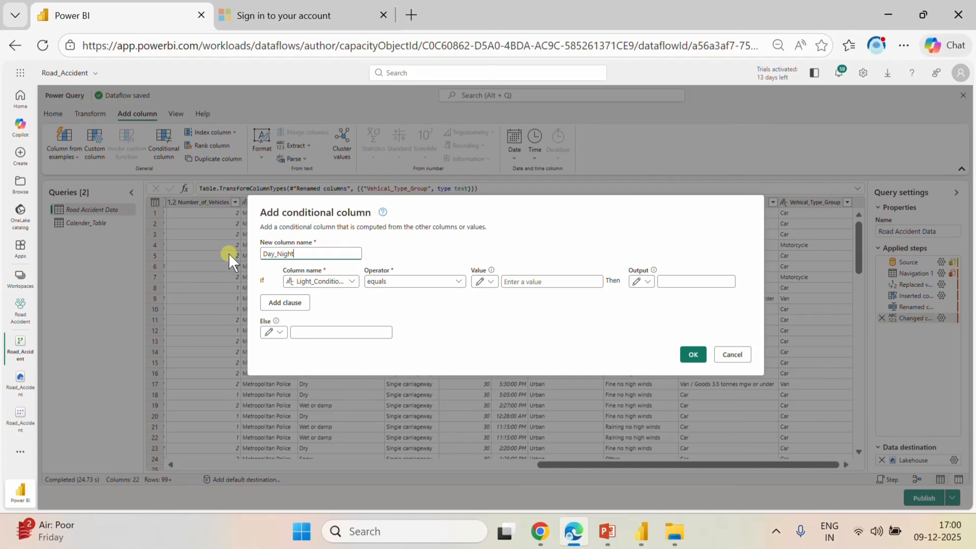
left_click(286, 303)
left_click(284, 312)
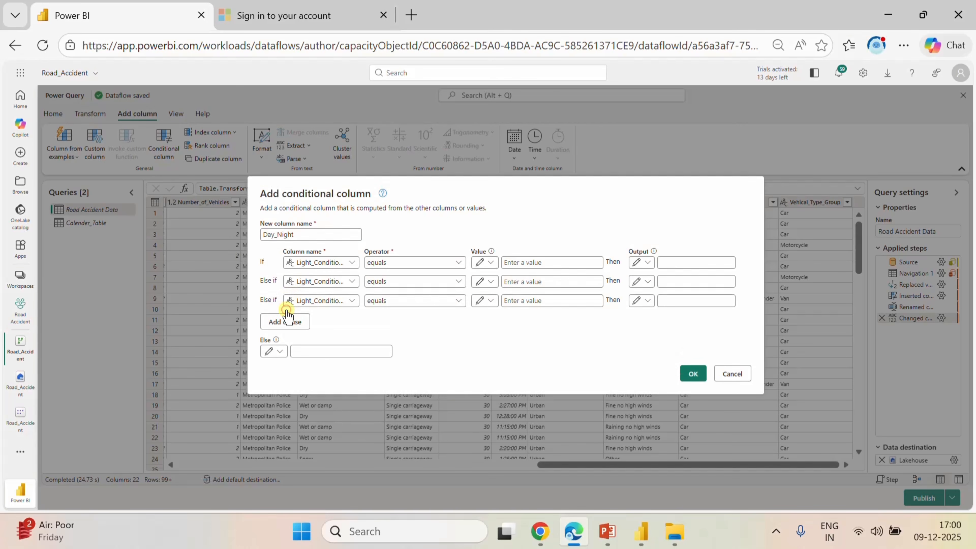
- Switch back to Power BI Desktop, add a table visual listing Light_Conditions, and widen it to fit the values
left_click(648, 527)
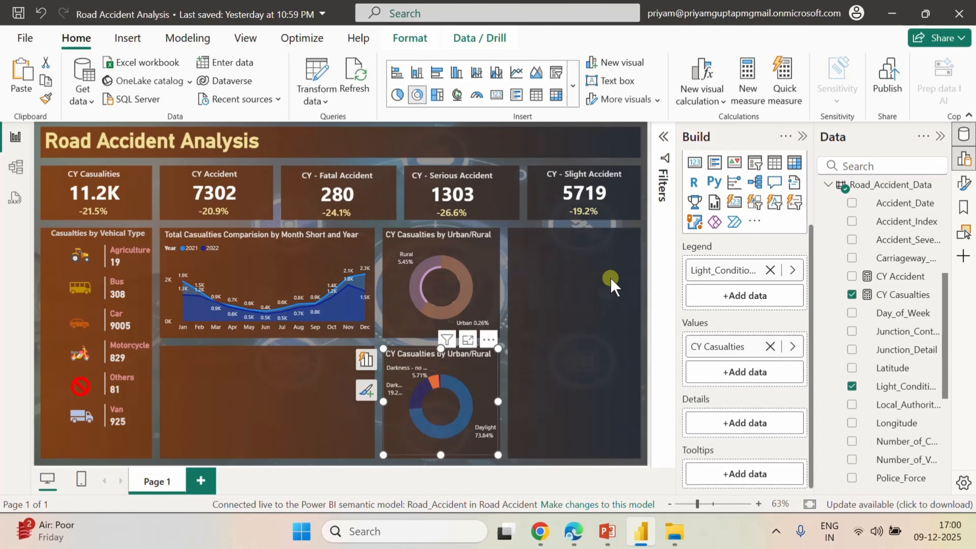
left_click(582, 280)
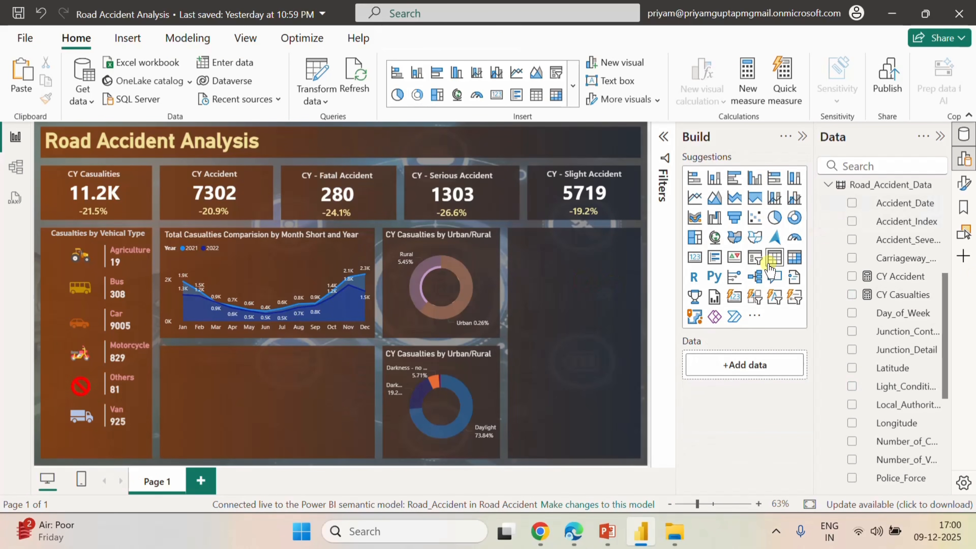
left_click(773, 261)
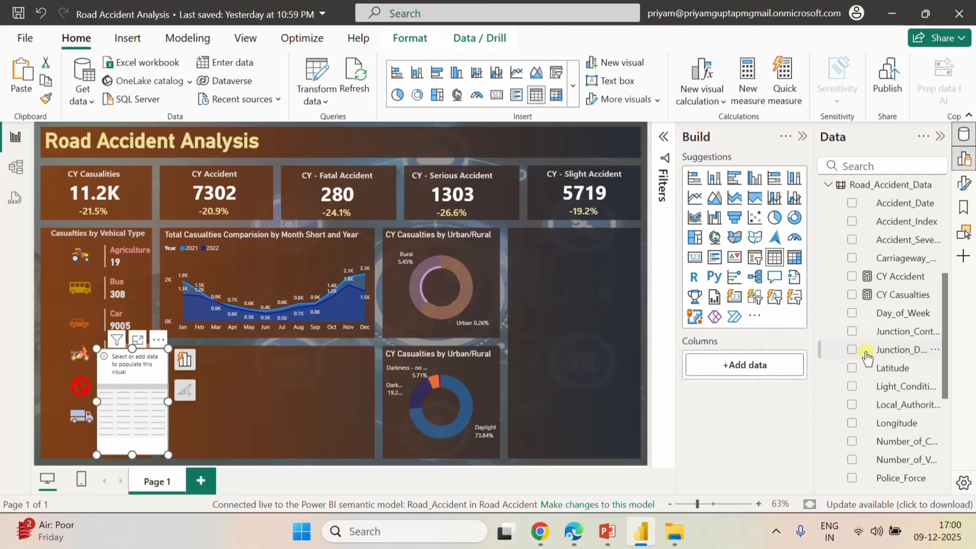
scroll(868, 347, "up", 1)
scroll(867, 358, "down", 3)
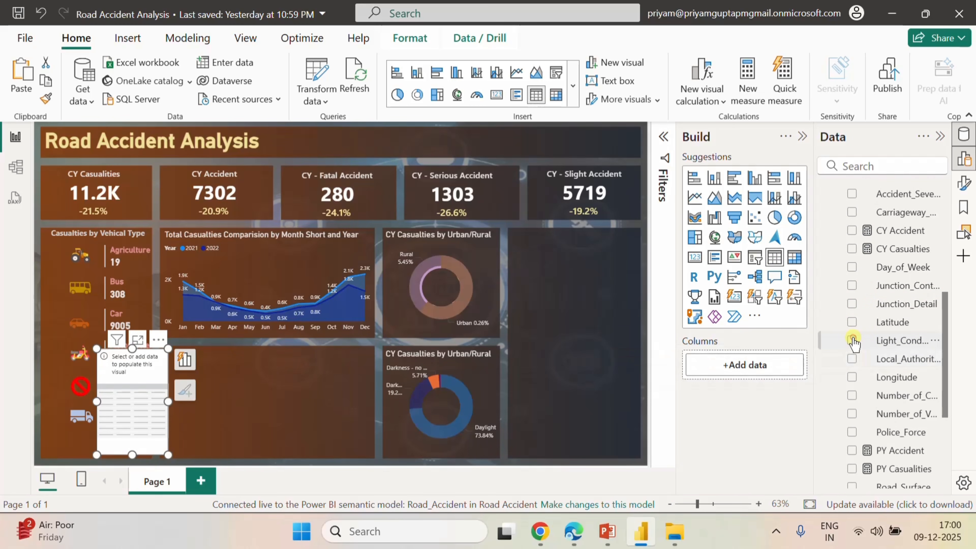
left_click(851, 340)
left_click(184, 358)
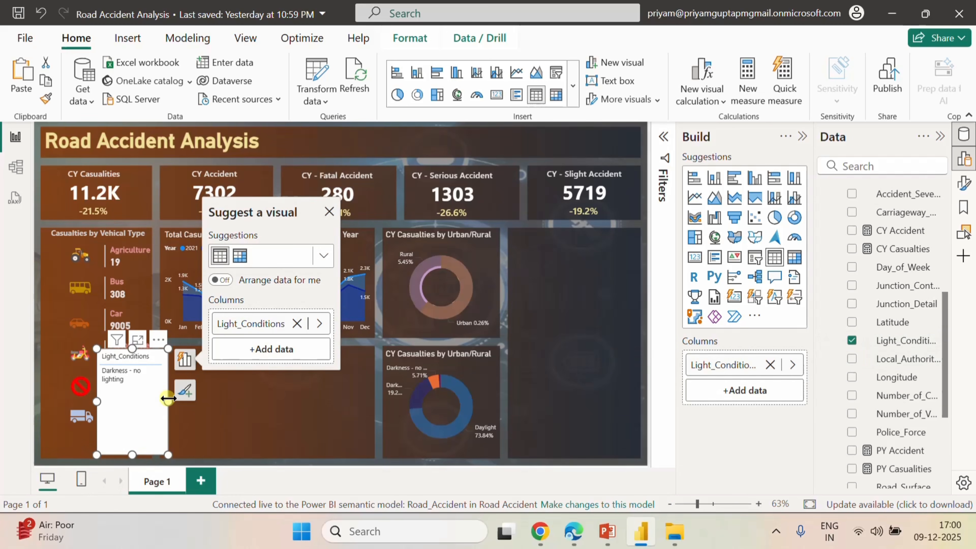
left_click_drag(168, 399, 217, 415)
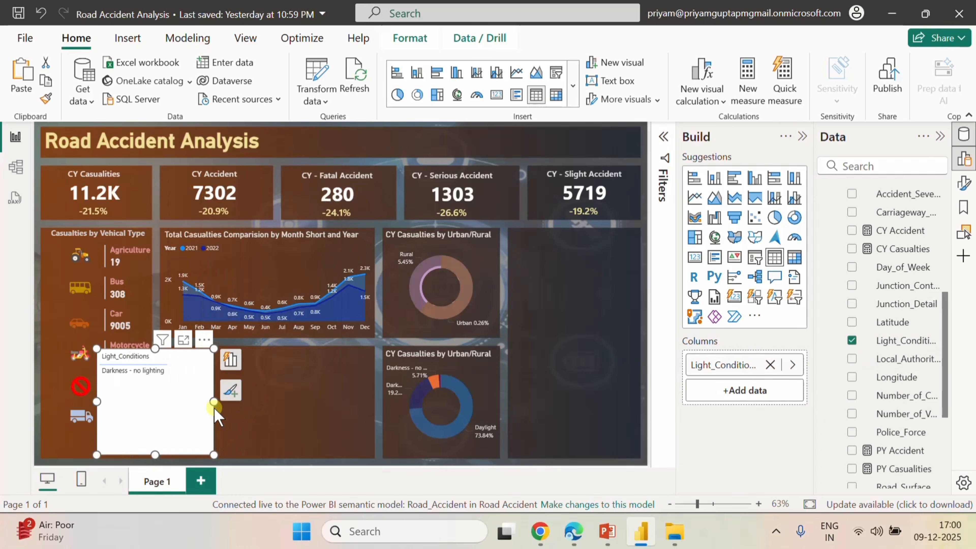
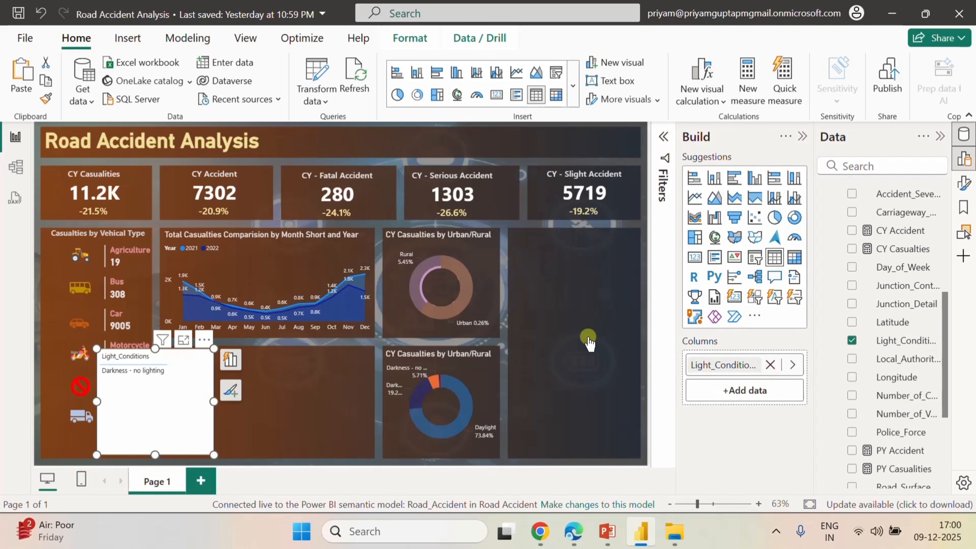
- Switch the cross-filter to the upper donut's Rural slice and copy the value Darkness - lighting unknown from the Light_Conditions table
left_click(426, 272)
left_click(427, 272)
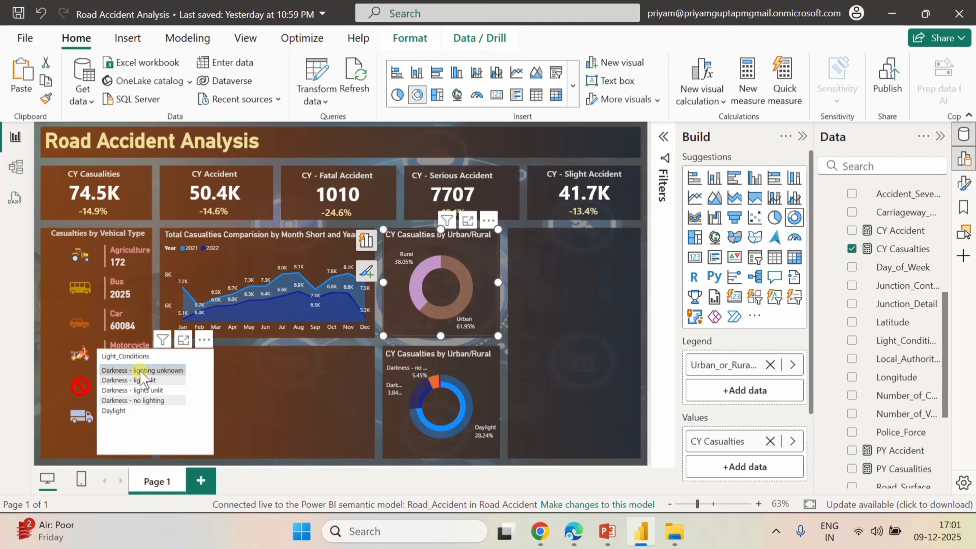
left_click(141, 372)
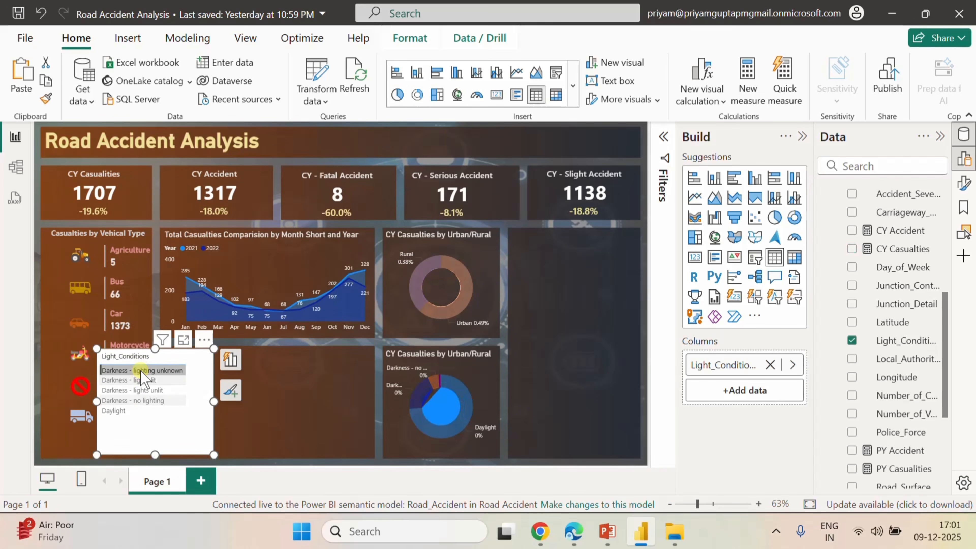
right_click(141, 374)
mouse_move(202, 194)
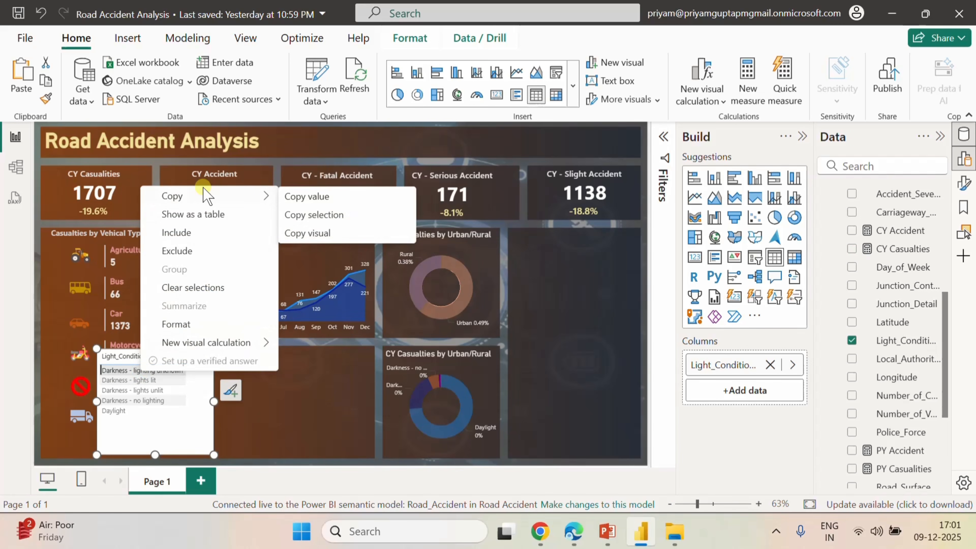
left_click(291, 197)
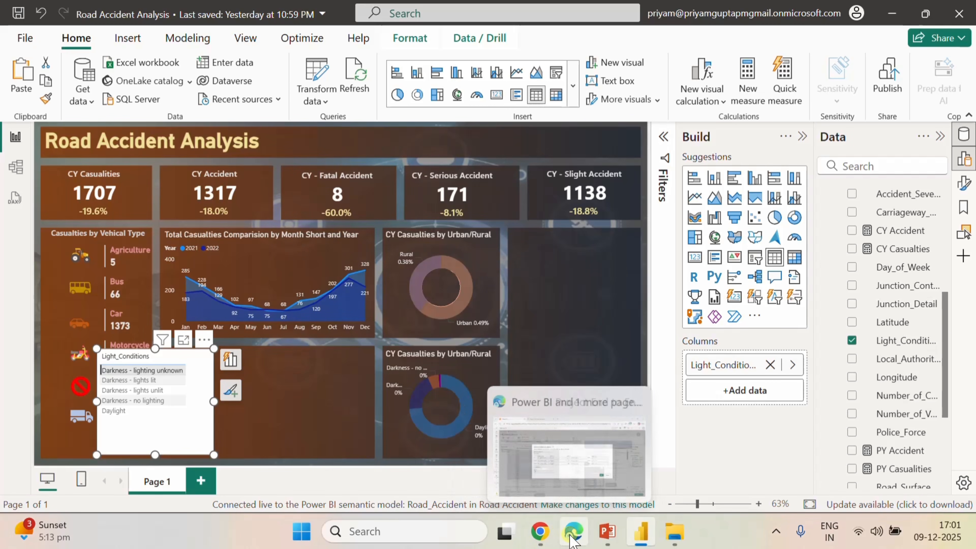
- Return to the browser and set the first Day_Night clause to output Night when Light_Conditions equals Darkness - lighting unknown
left_click(573, 538)
left_click(521, 261)
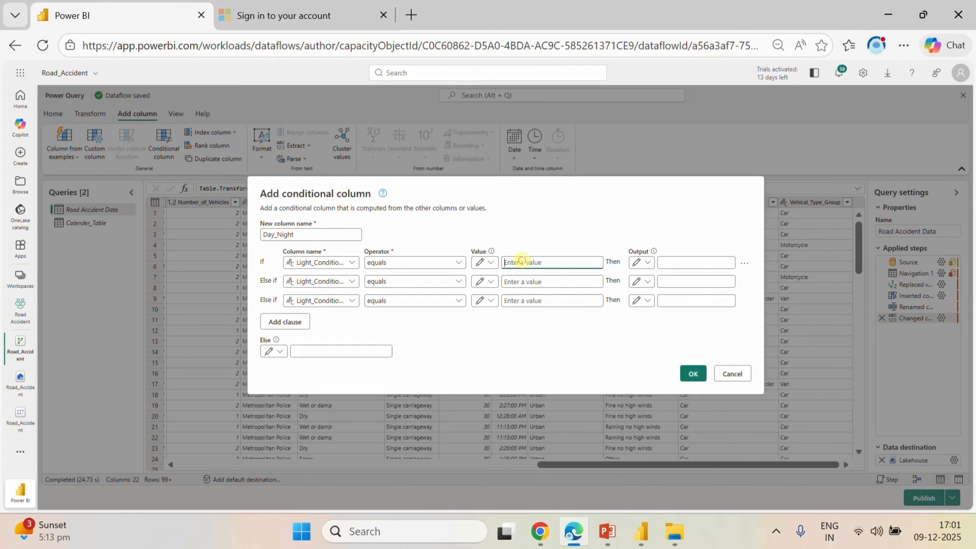
key("ctrl+v")
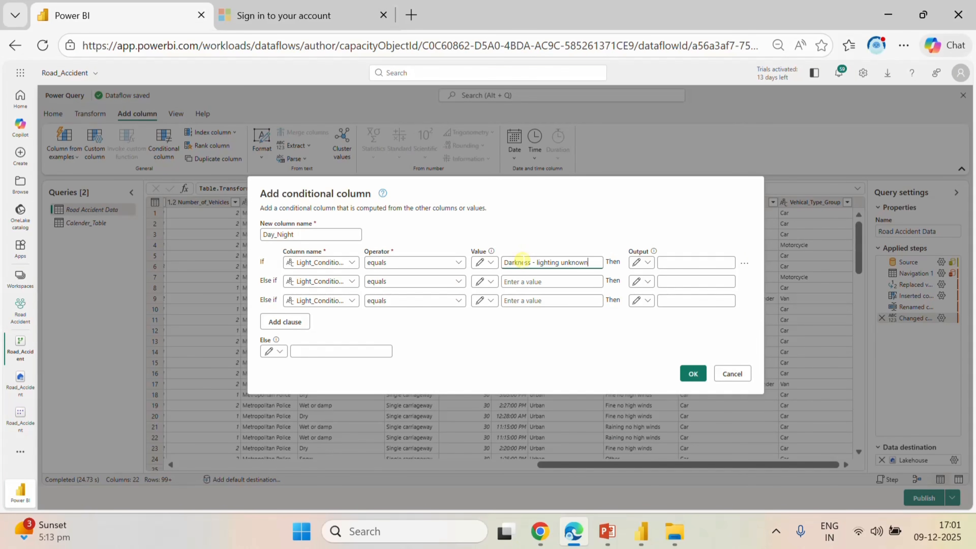
left_click(673, 262)
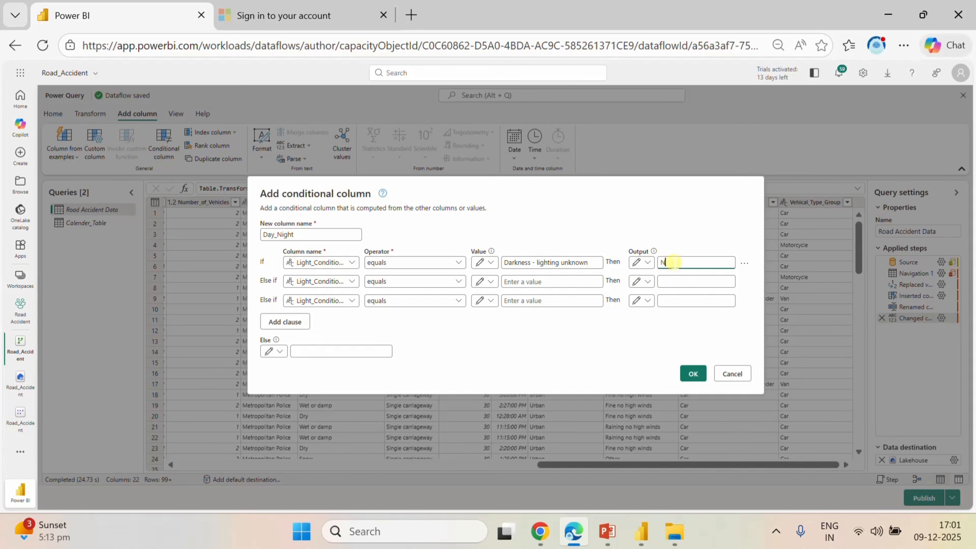
left_click(514, 281)
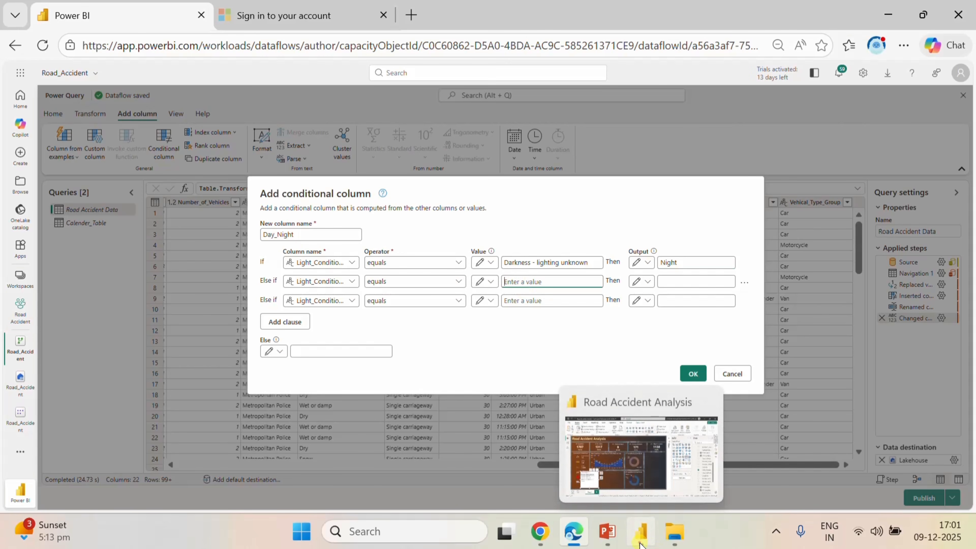
- Switch to the Road Accident Analysis report in Power BI Desktop and copy the value "Darkness - lights lit" from the Light_Conditions table
left_click(641, 532)
right_click(155, 389)
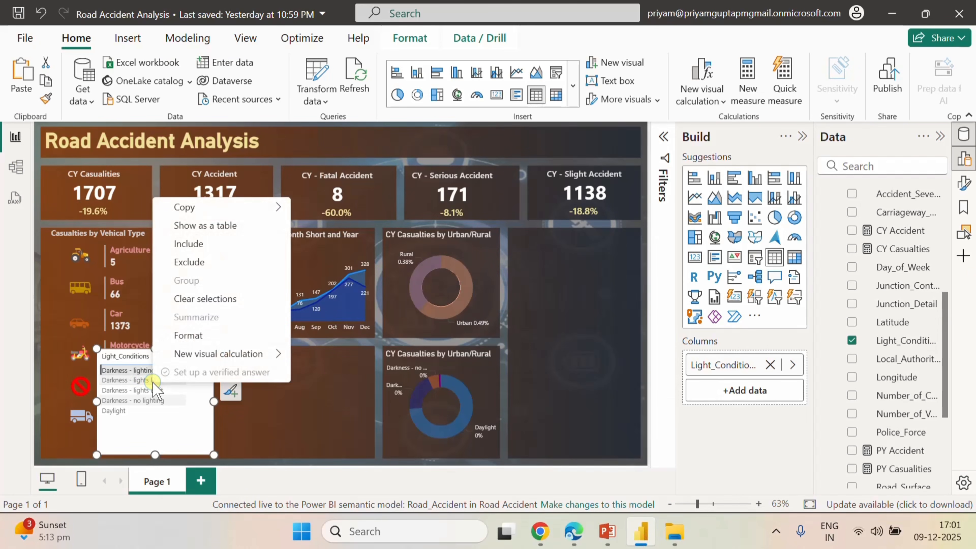
left_click(139, 380)
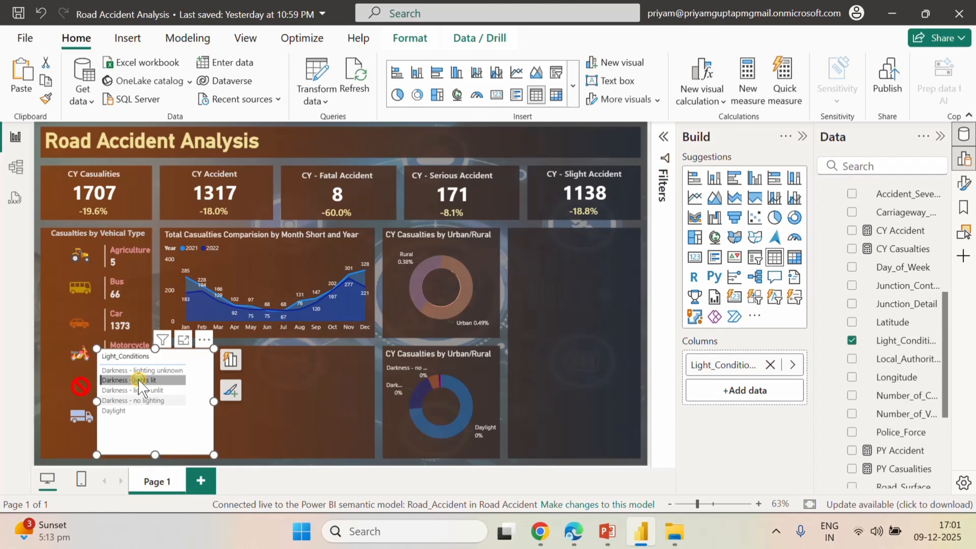
right_click(141, 387)
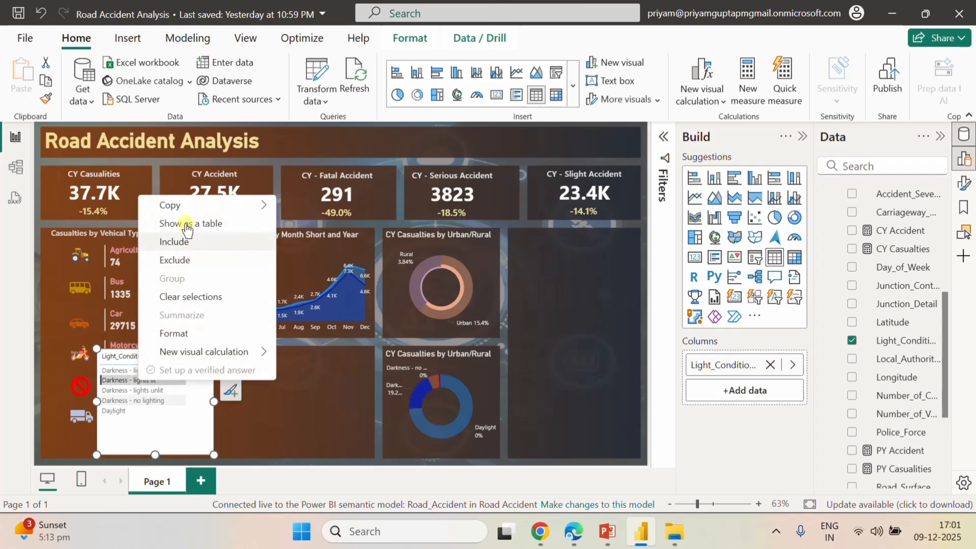
mouse_move(187, 212)
left_click(307, 206)
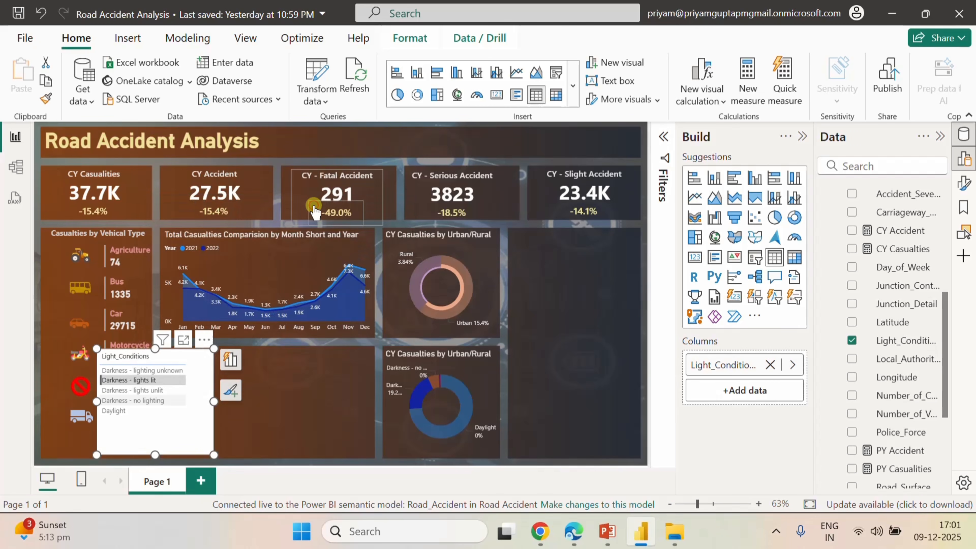
- Return to the dataflow in Edge and set the second clause to output Night when Light_Conditions equals "Darkness - lights lit"
left_click(573, 531)
key("ctrl+v")
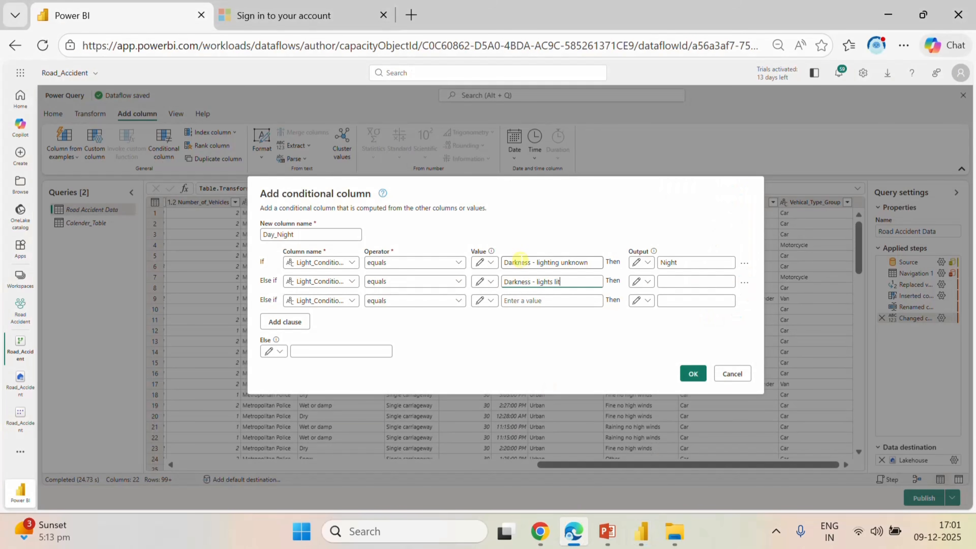
left_click(668, 280)
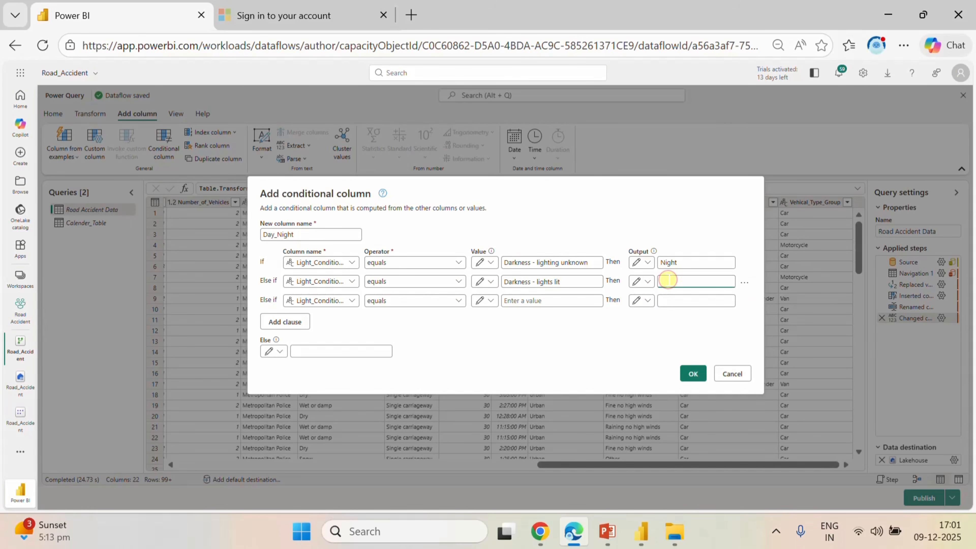
type("Night")
- Switch to the Power BI Desktop report and copy "Darkness - lights unlit" from the Light_Conditions table for the third clause
left_click(570, 300)
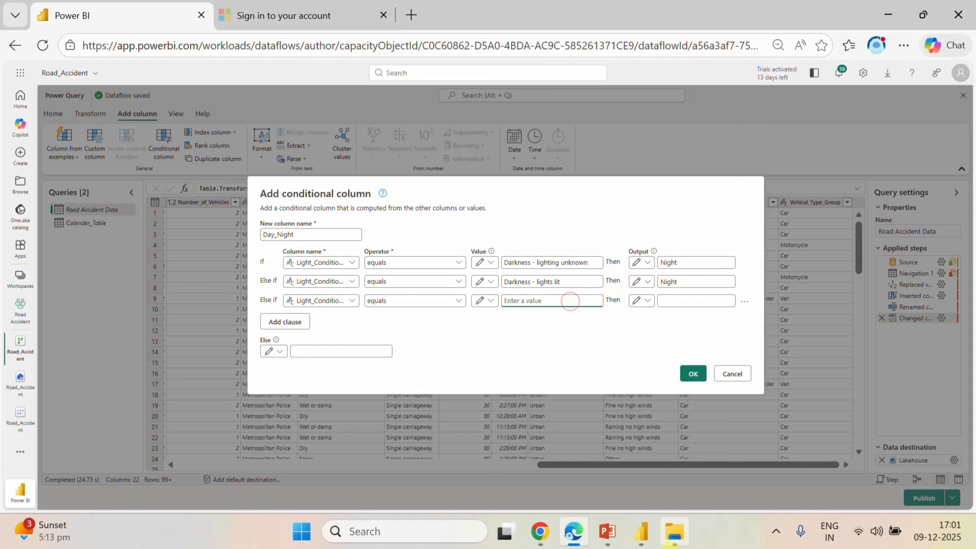
left_click(641, 531)
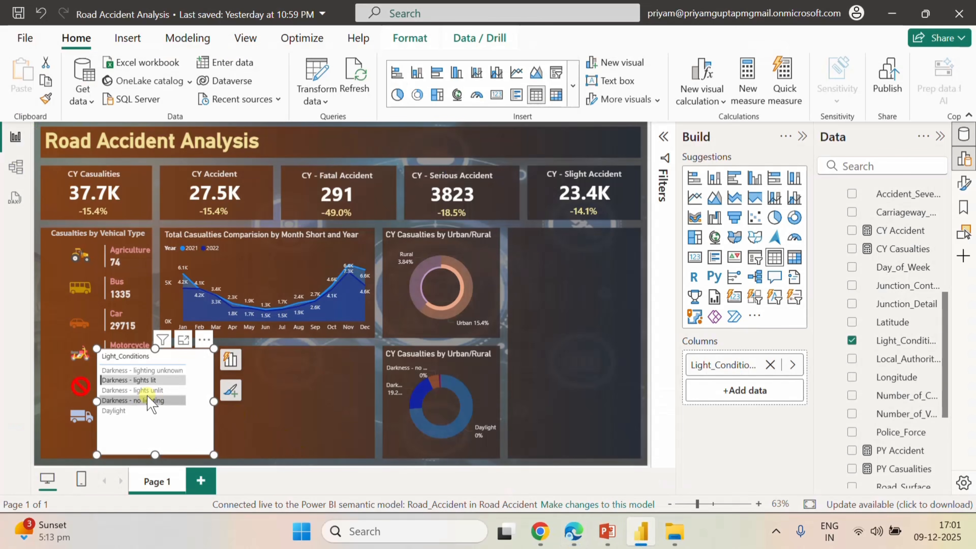
left_click(140, 391)
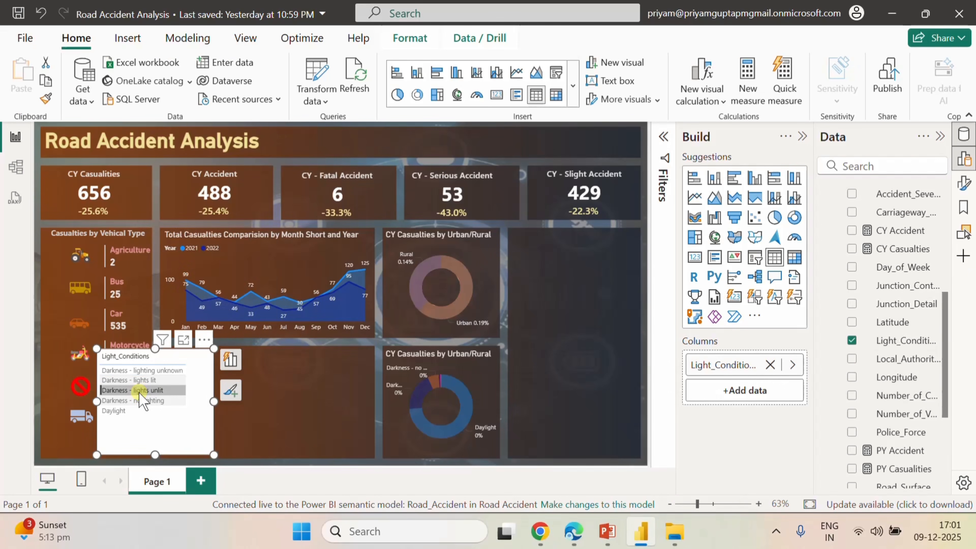
right_click(140, 390)
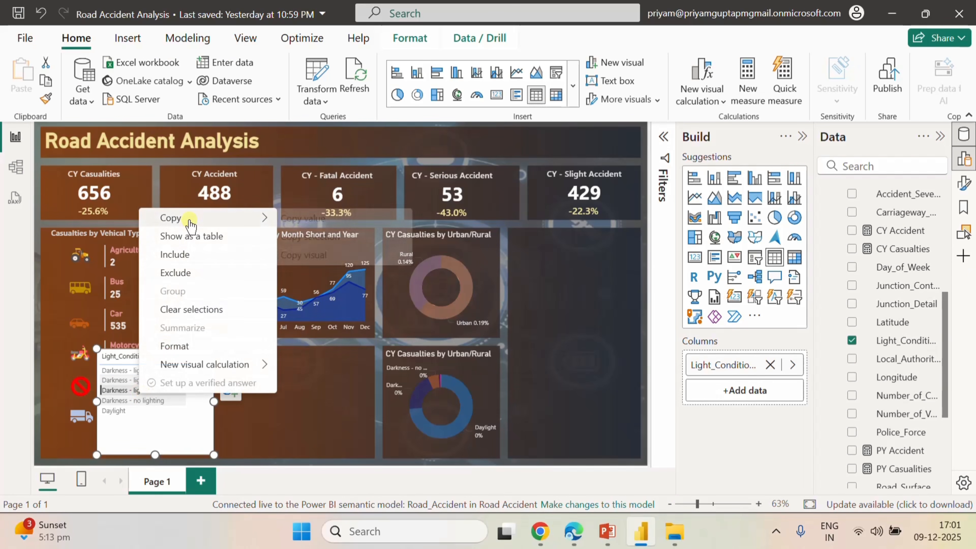
mouse_move(190, 218)
left_click(300, 219)
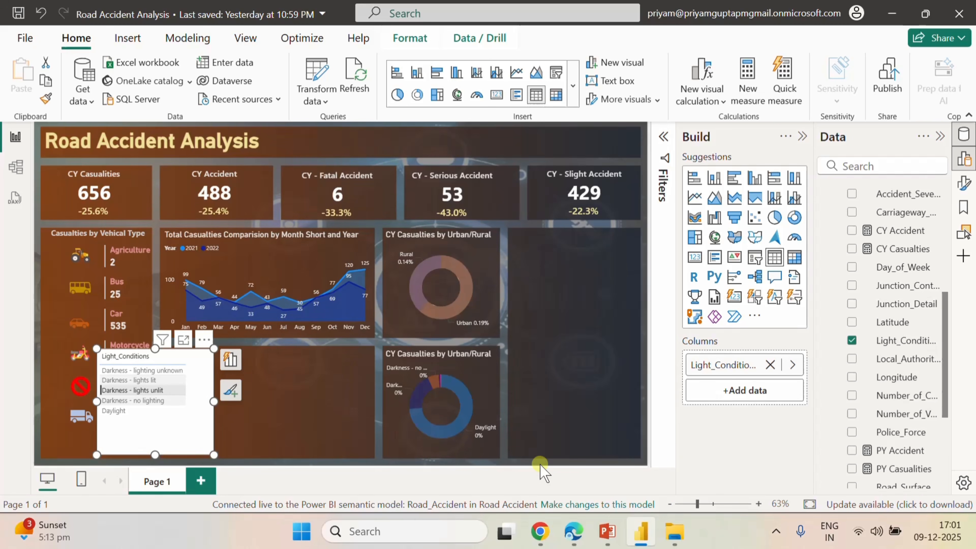
- Back in the Edge dataflow, set the third clause to output Night when Light_Conditions equals "Darkness - lights unlit"
left_click(574, 531)
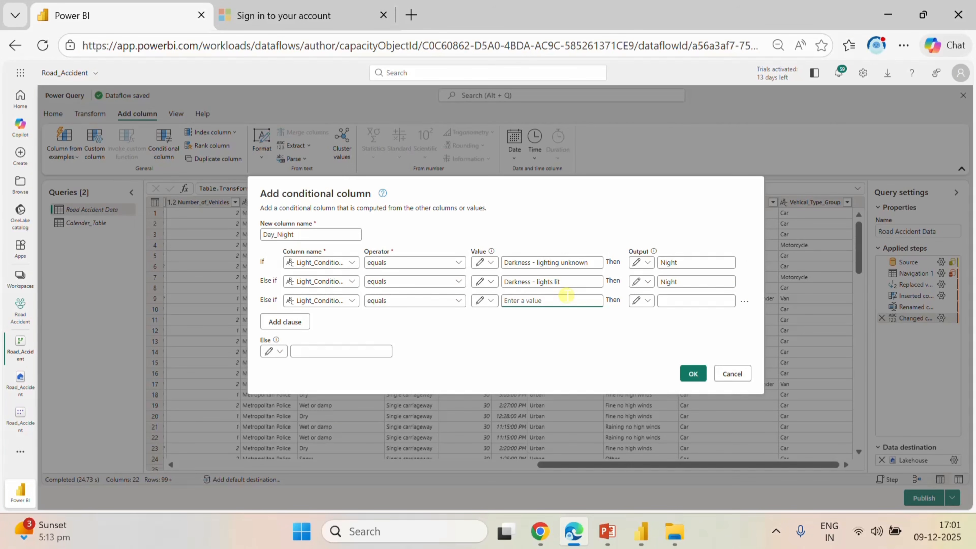
key("ctrl+v")
left_click(672, 298)
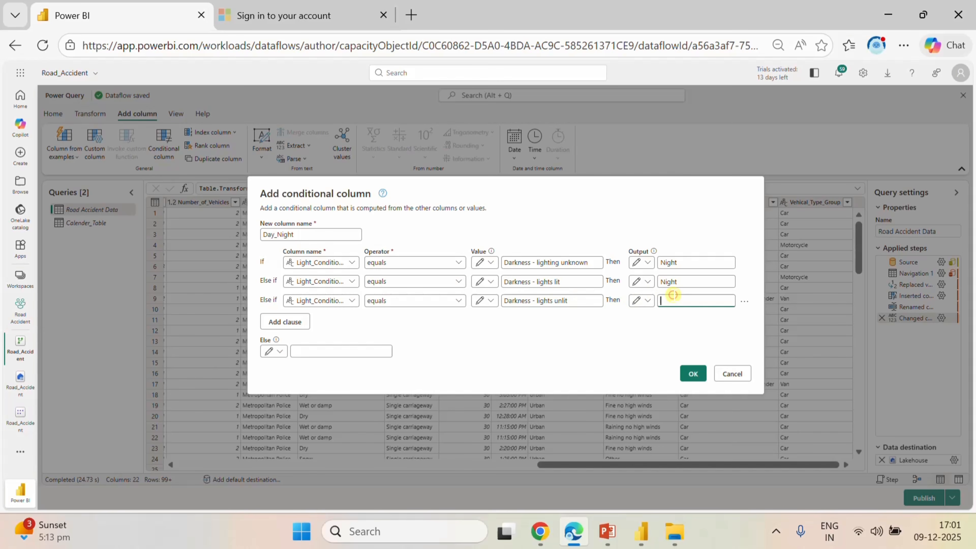
type("Night")
- Add a fourth clause to the conditional column and copy "Darkness - no lighting" from the Light_Conditions table in the Power BI Desktop report
left_click(299, 321)
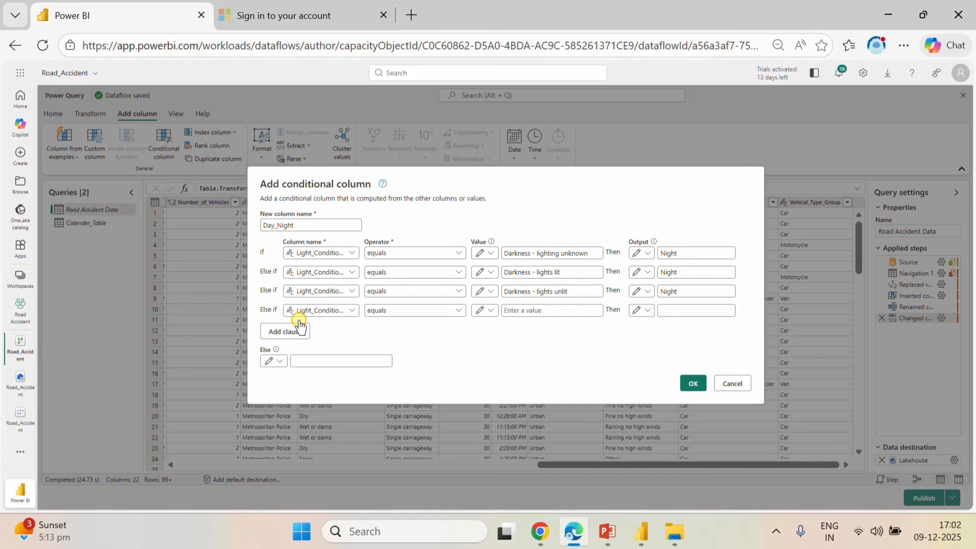
left_click(513, 311)
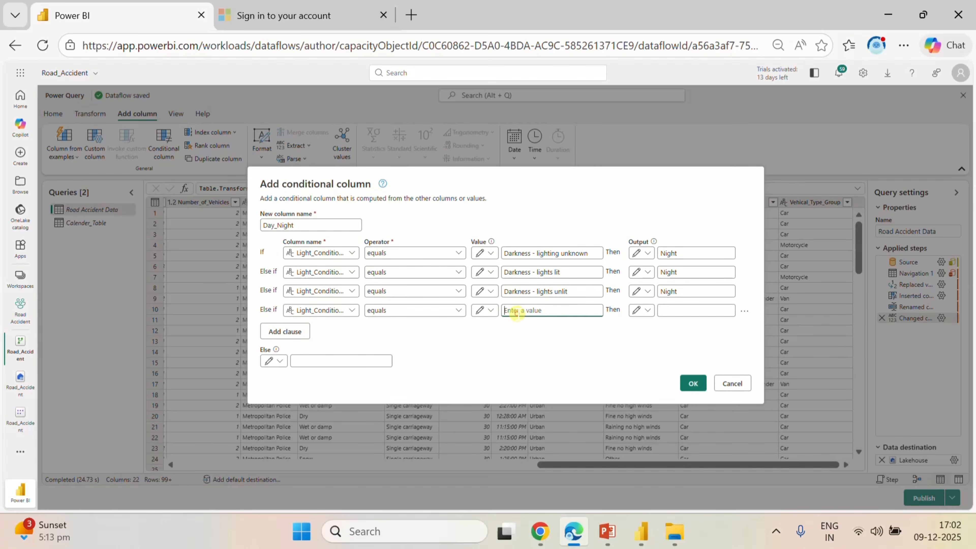
left_click(640, 531)
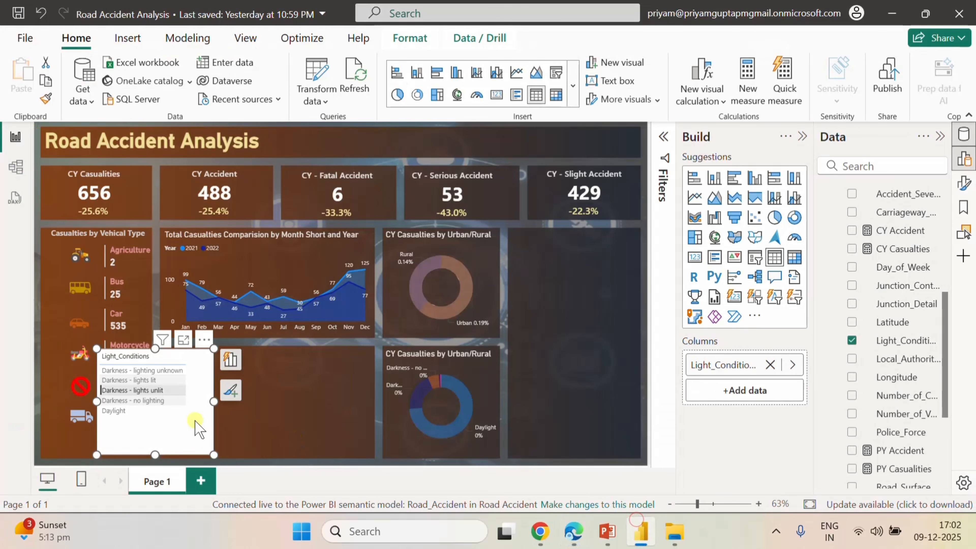
left_click(147, 400)
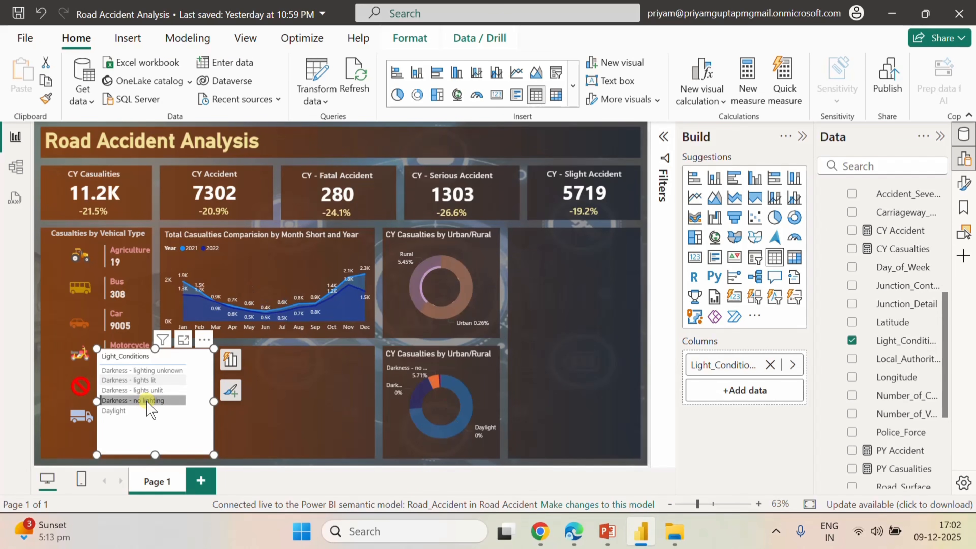
right_click(147, 401)
mouse_move(202, 226)
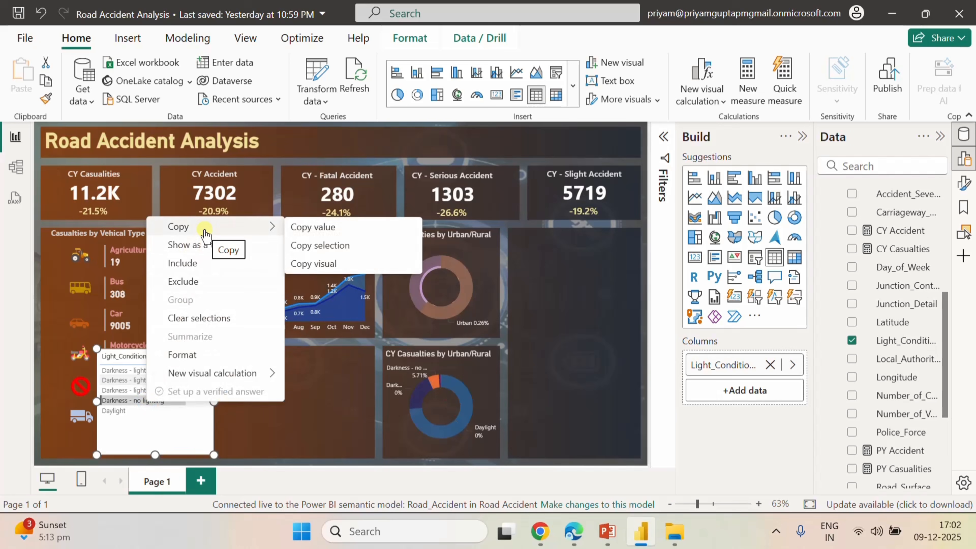
left_click(296, 230)
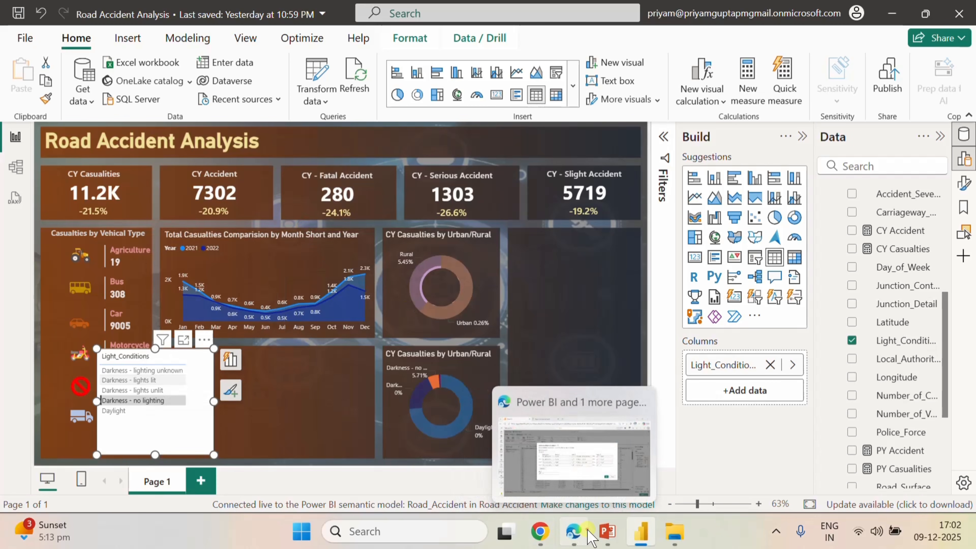
- Back in the Edge dataflow, set the fourth clause to output Night when Light_Conditions equals "Darkness - no lighting"
left_click(587, 536)
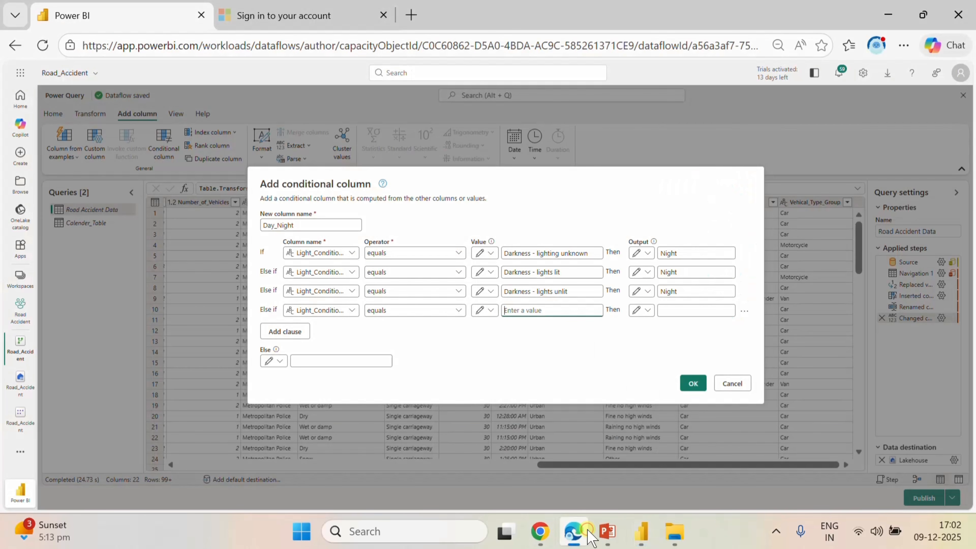
left_click(541, 310)
key("ctrl+v")
left_click(681, 311)
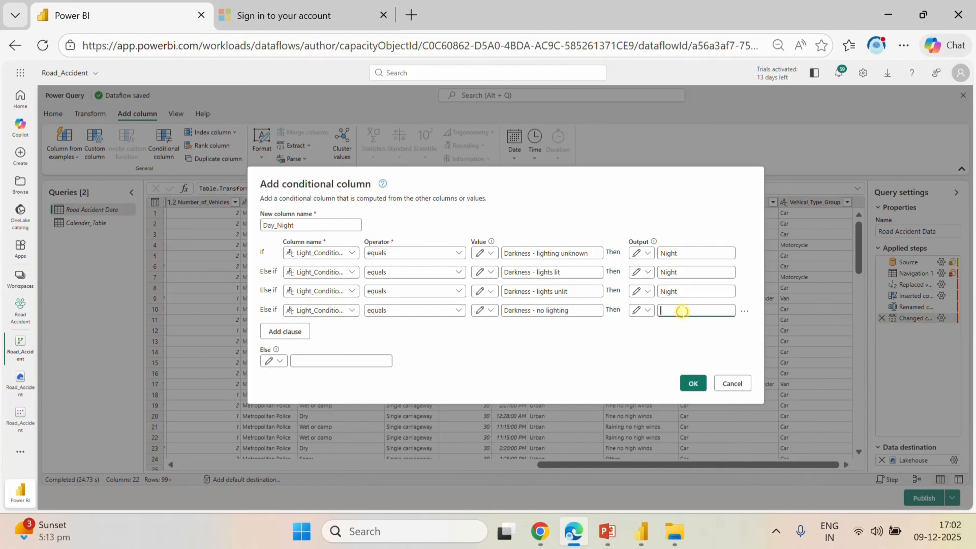
type("Night")
- Create the Day_Night column with Day as its Else output and set the column's data type to Text
left_click(349, 362)
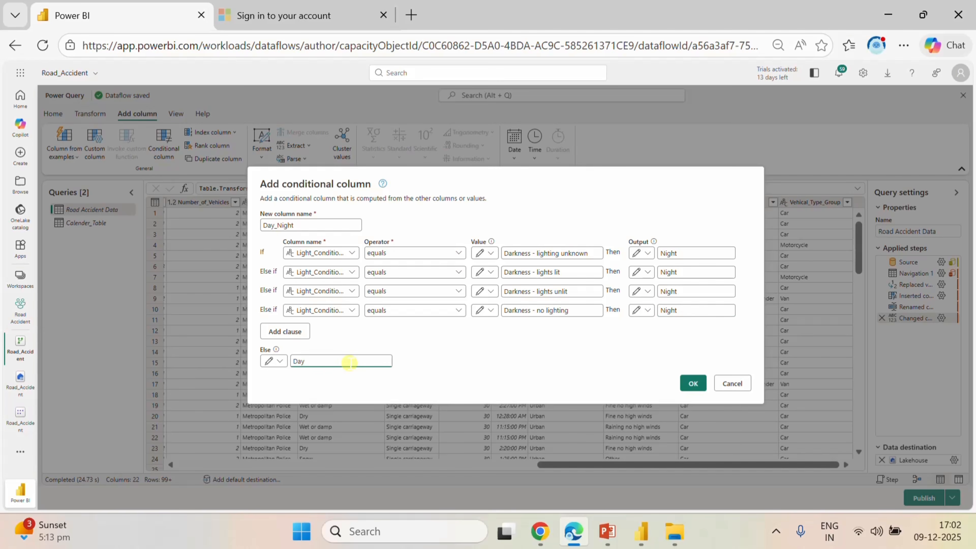
left_click(690, 384)
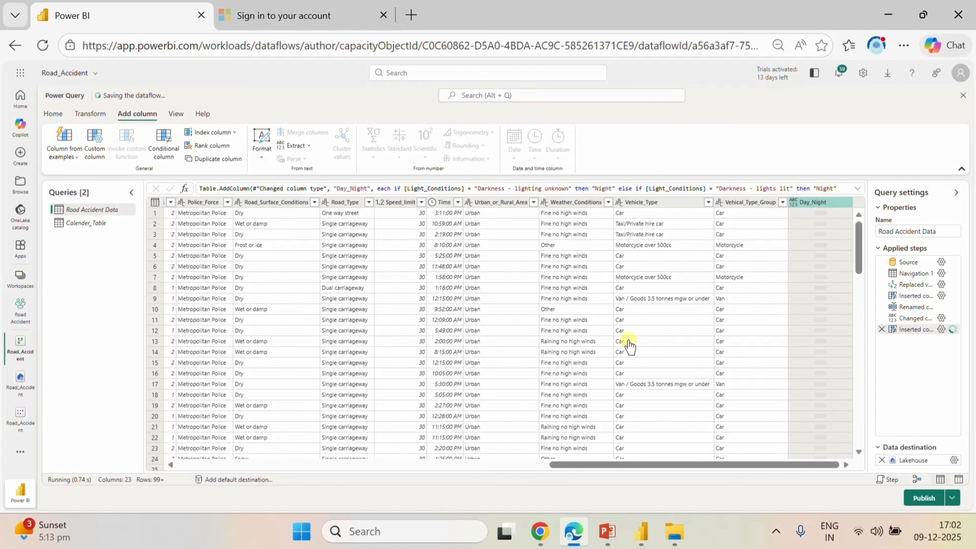
left_click(793, 201)
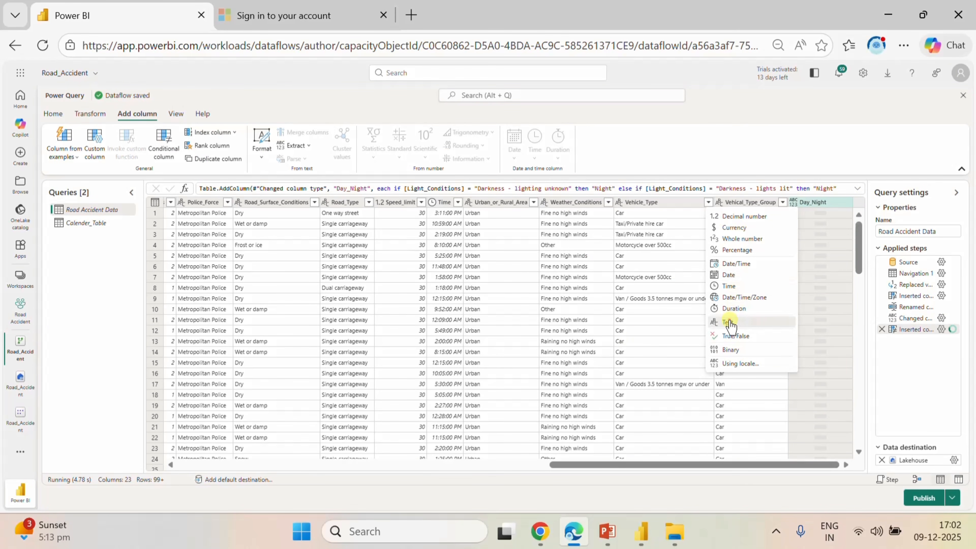
left_click(729, 322)
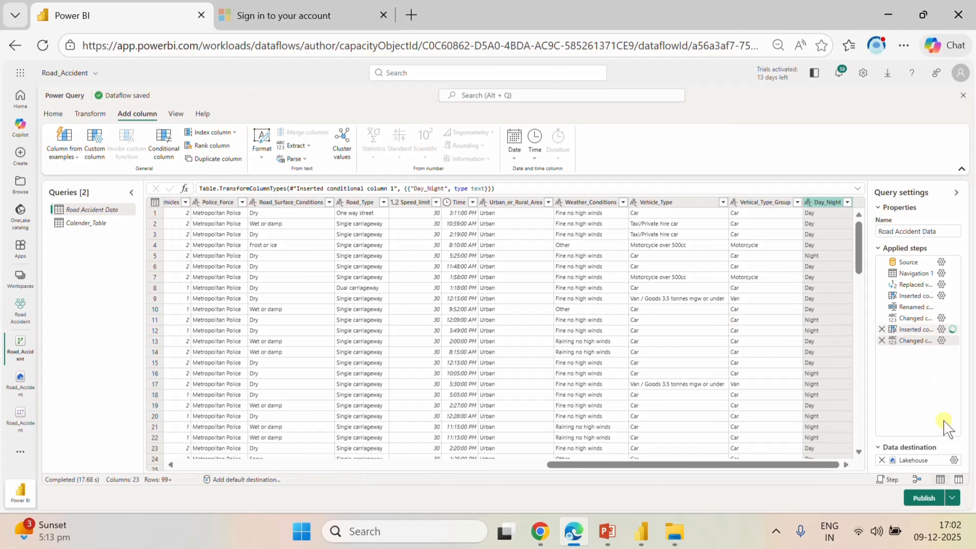
- Save the query's Lakehouse destination as new table Road_Accident_Data with automatic settings and publish the dataflow
left_click(952, 460)
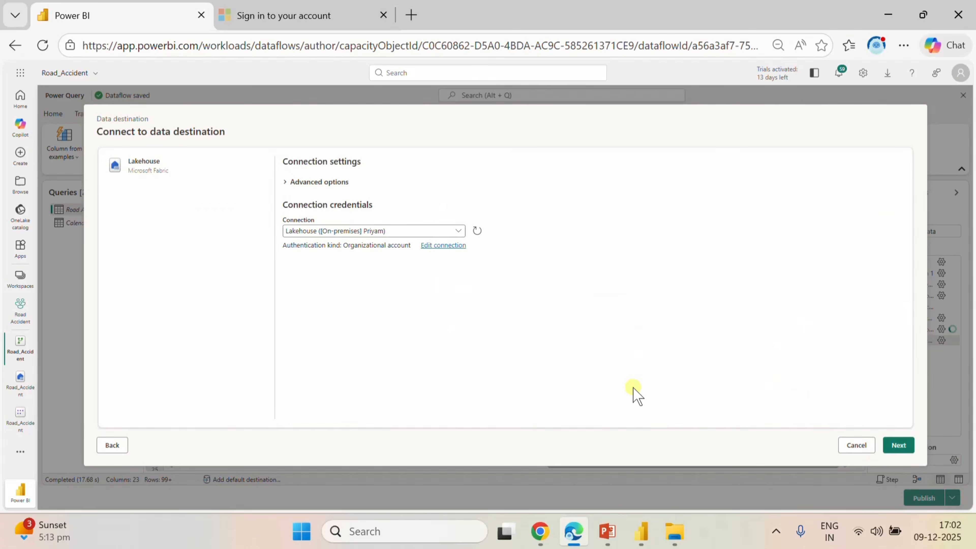
left_click(893, 445)
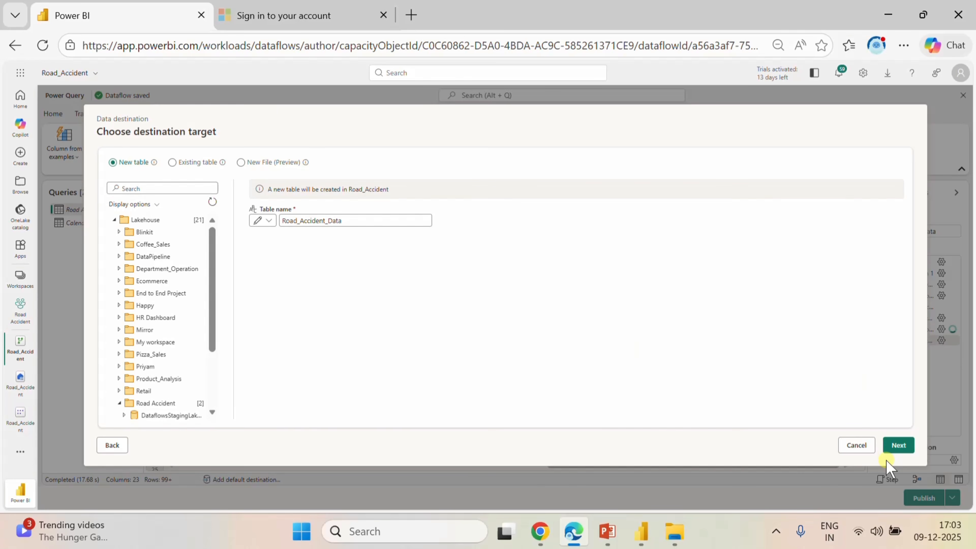
left_click(887, 443)
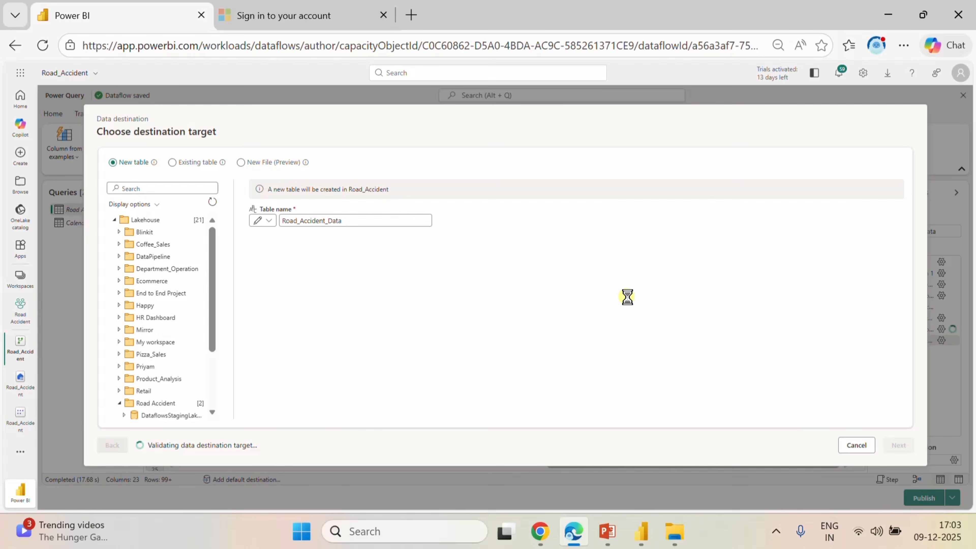
scroll(594, 376, "down", 5)
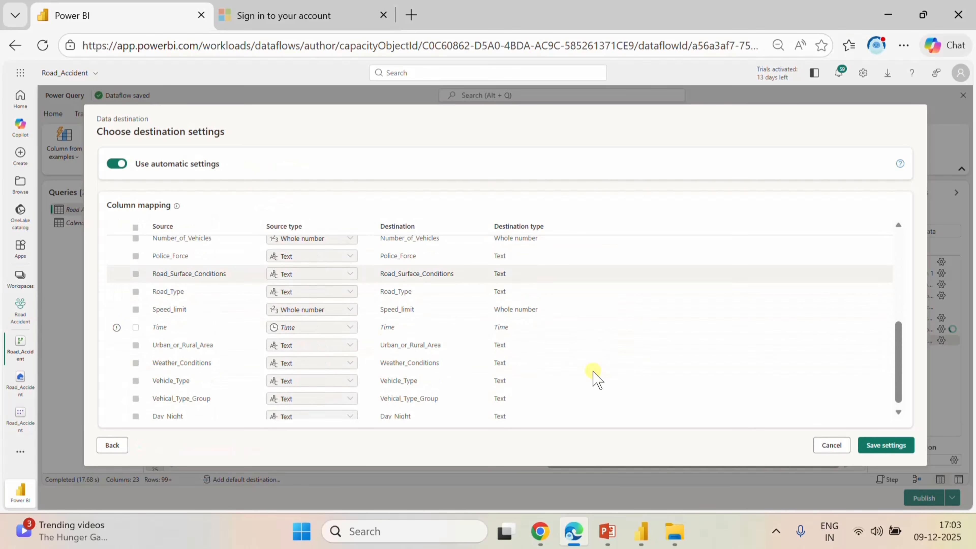
scroll(594, 376, "down", 1)
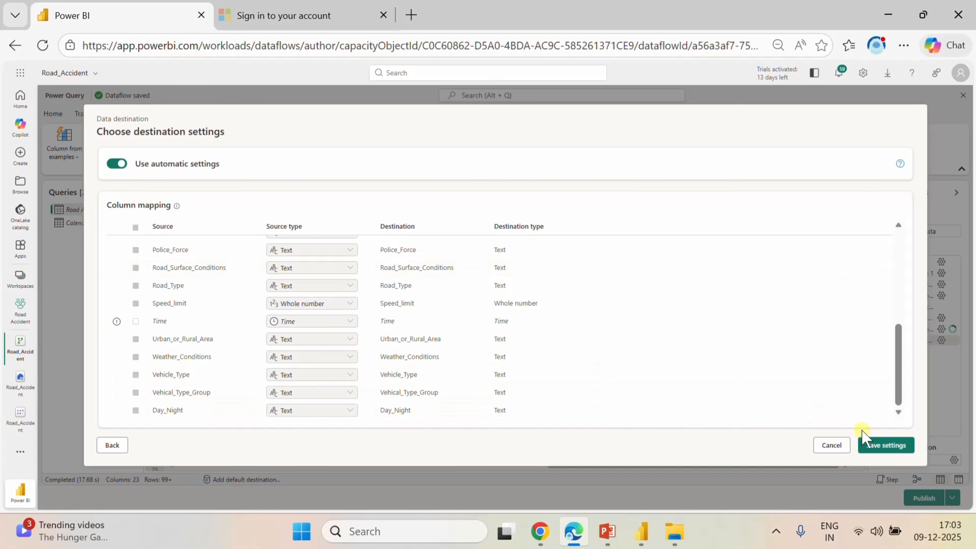
left_click(873, 442)
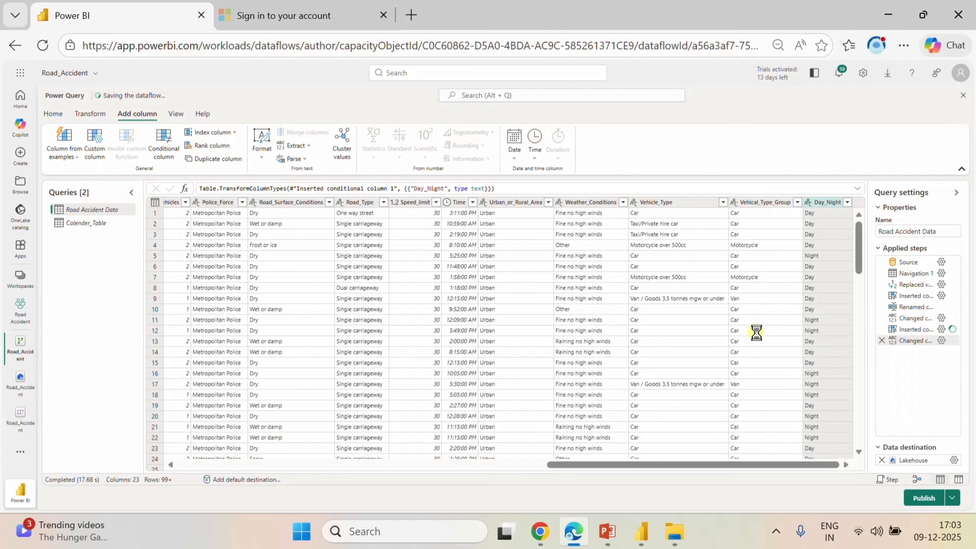
left_click(922, 498)
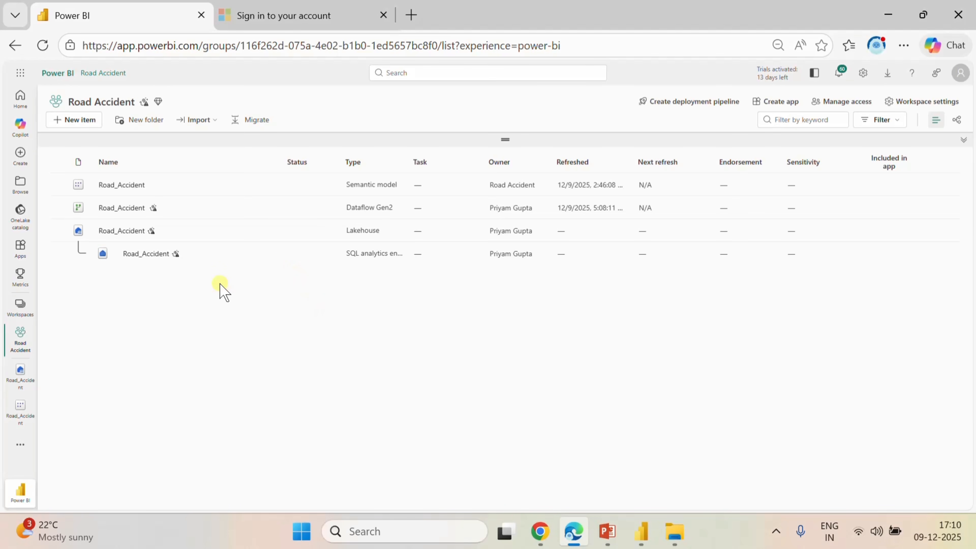
- Open the Road_Accident lakehouse, preview the Road_Accident_Data table and refresh the lakehouse
left_click(114, 232)
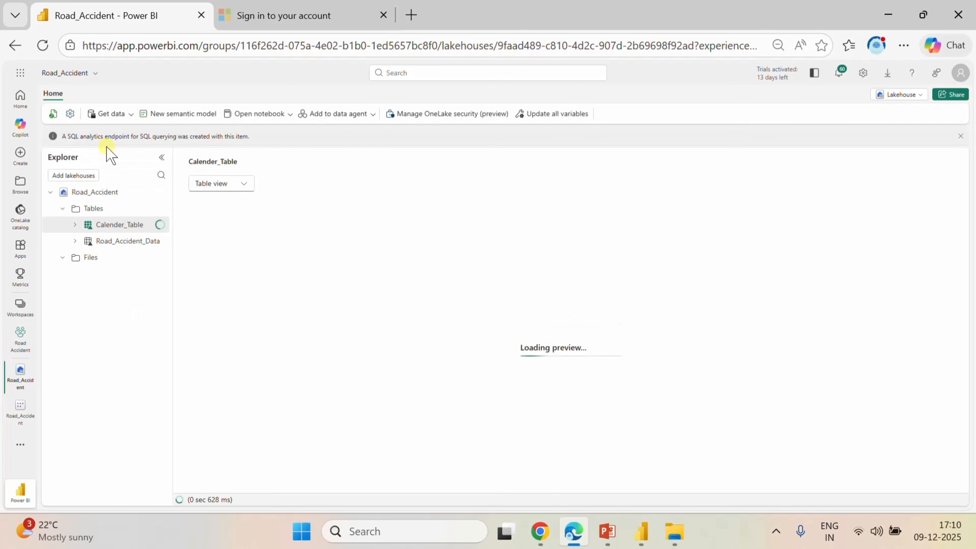
left_click(125, 242)
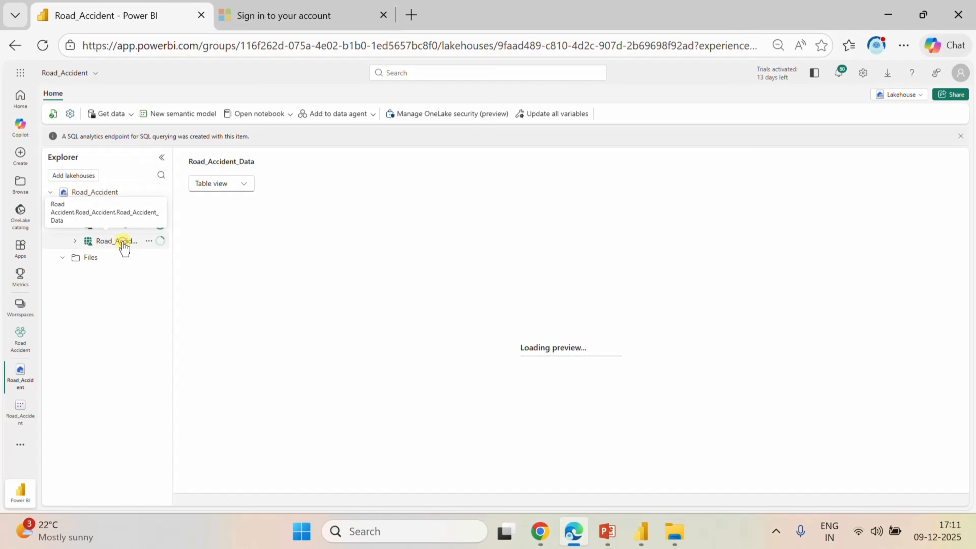
left_click(54, 115)
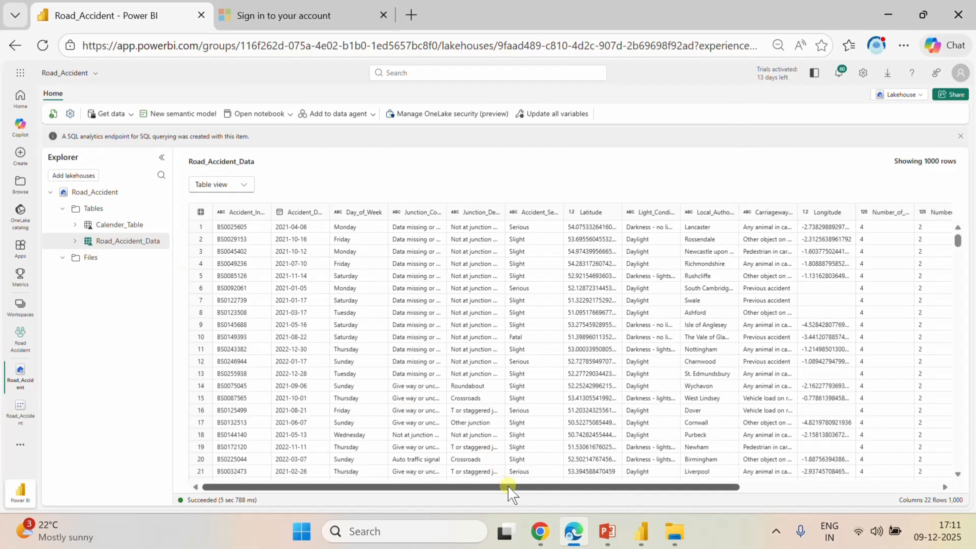
- Check the Day_Night column in the lakehouse table, then open the Road_Accident semantic model for editing and refresh its data
left_click_drag(508, 487, 815, 487)
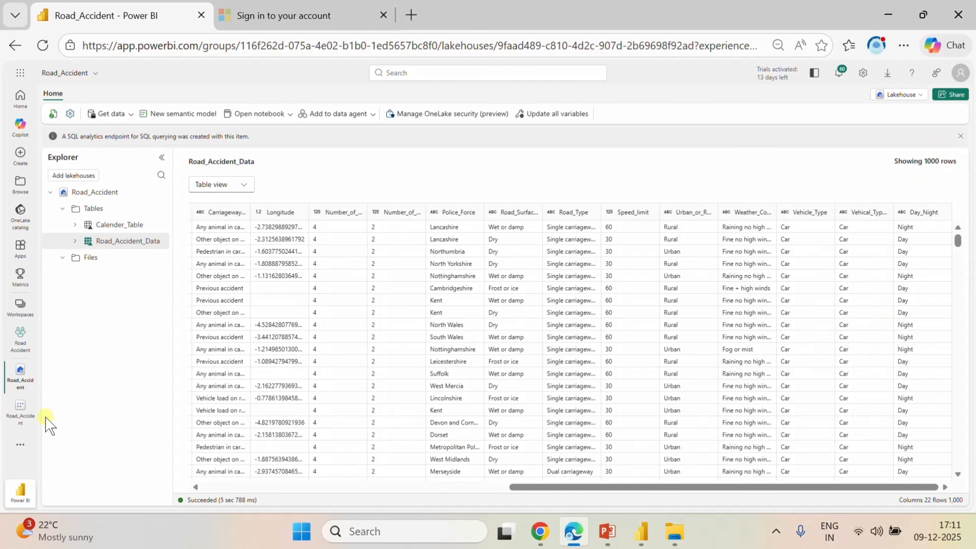
left_click(20, 408)
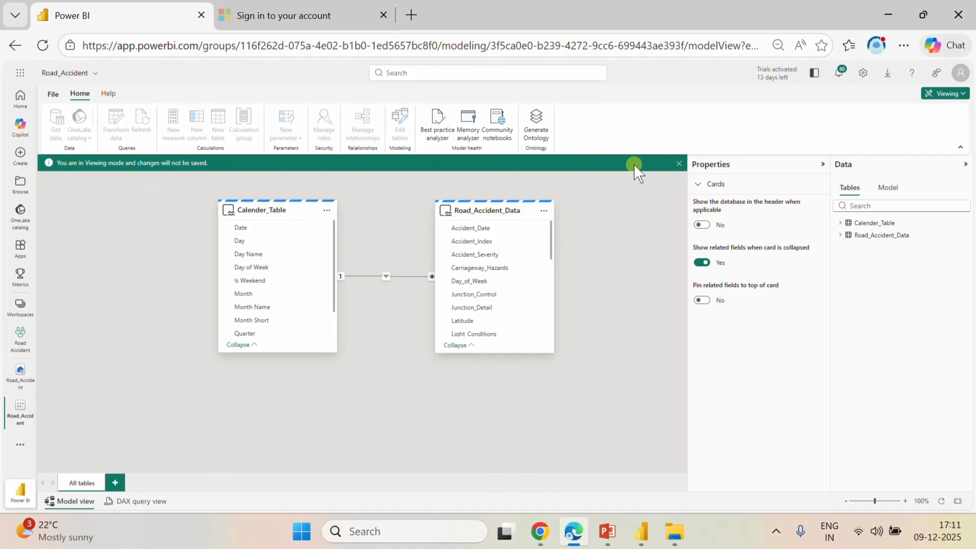
left_click(959, 99)
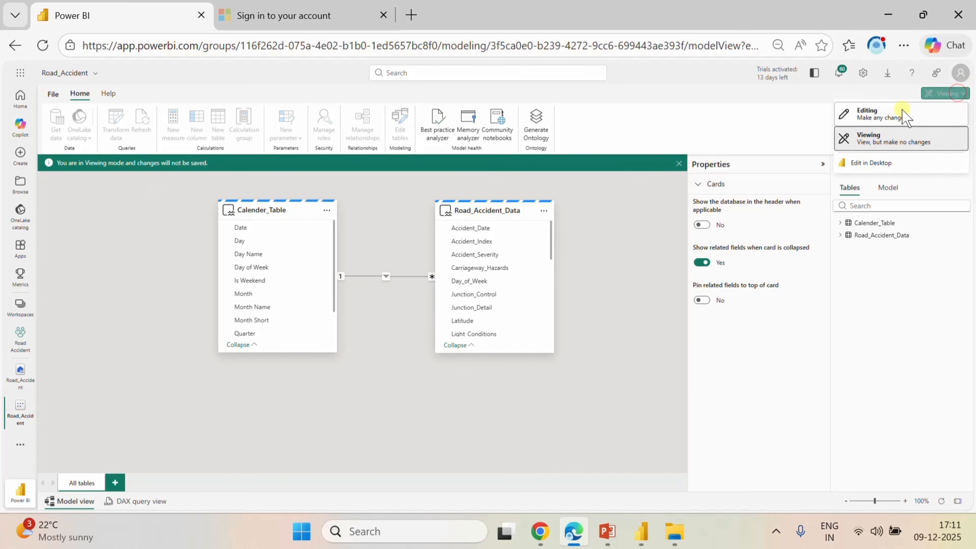
left_click(845, 111)
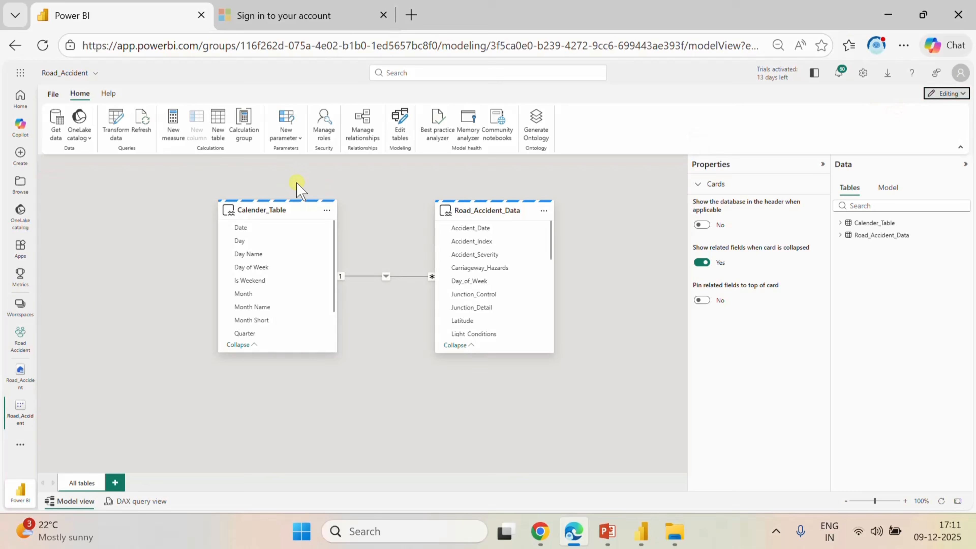
left_click(141, 124)
left_click(155, 294)
left_click(142, 127)
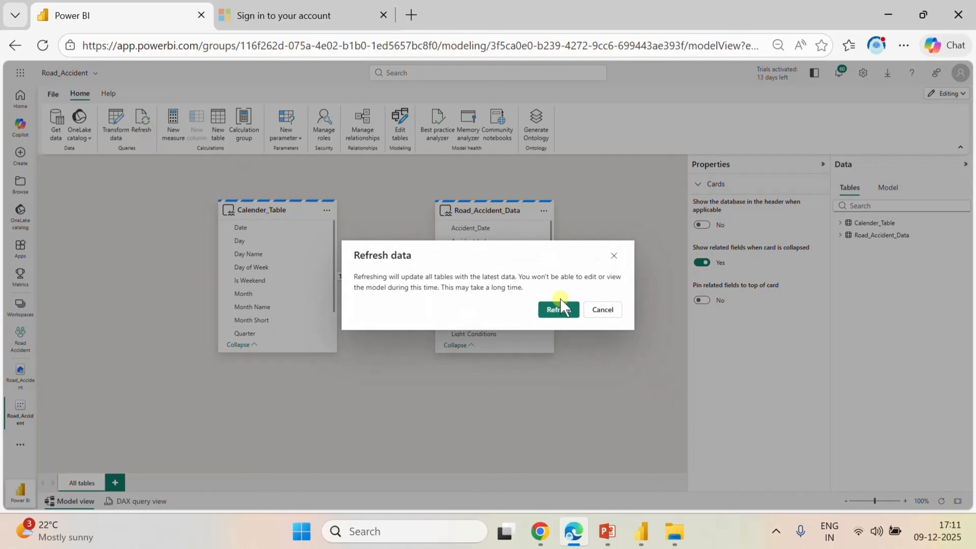
left_click(558, 309)
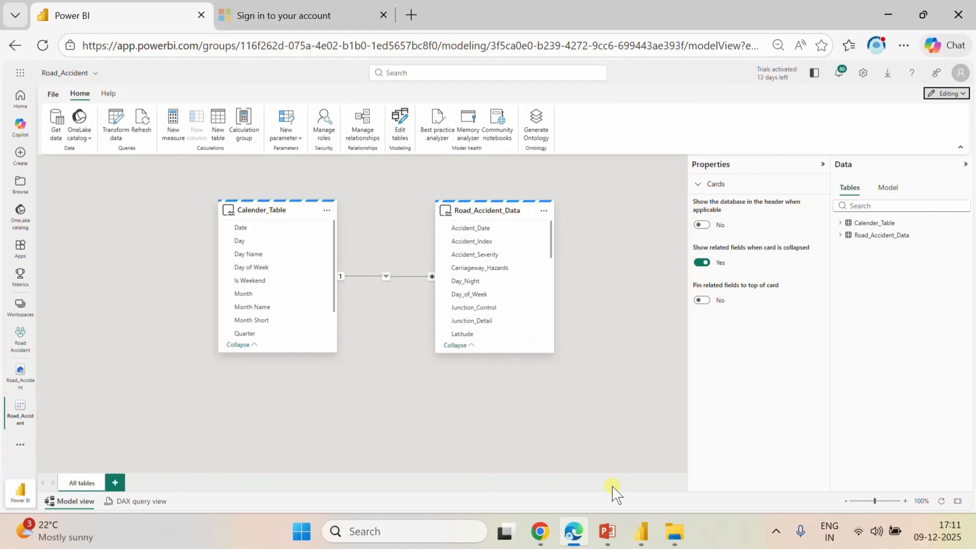
- Switch to Power BI Desktop, refresh the Road Accident Analysis report and remove the Light_Conditions table visual
left_click(642, 532)
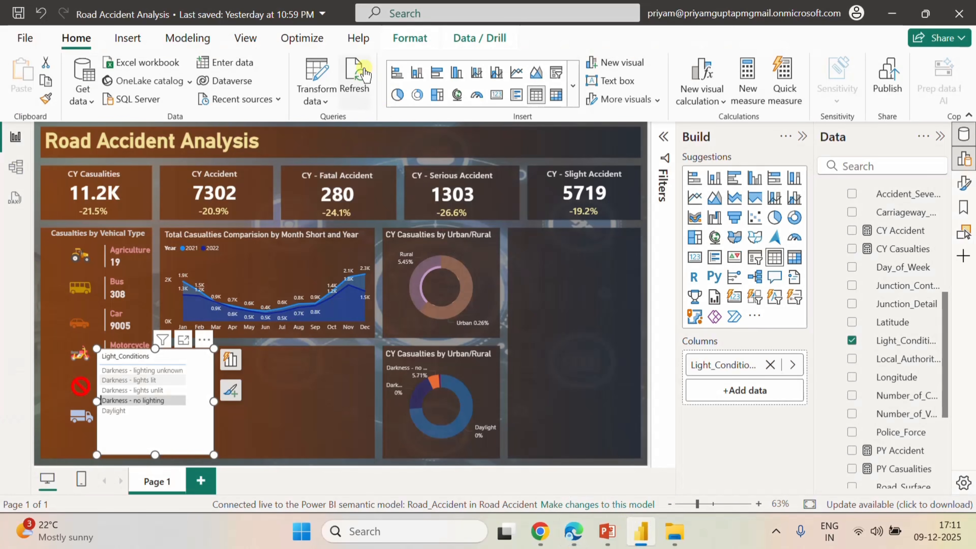
left_click(361, 75)
left_click(204, 340)
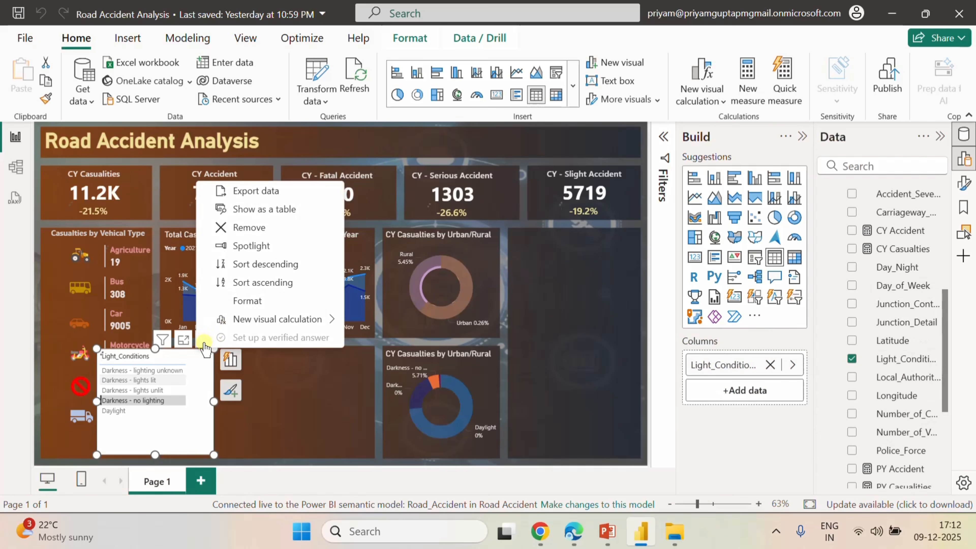
left_click(261, 227)
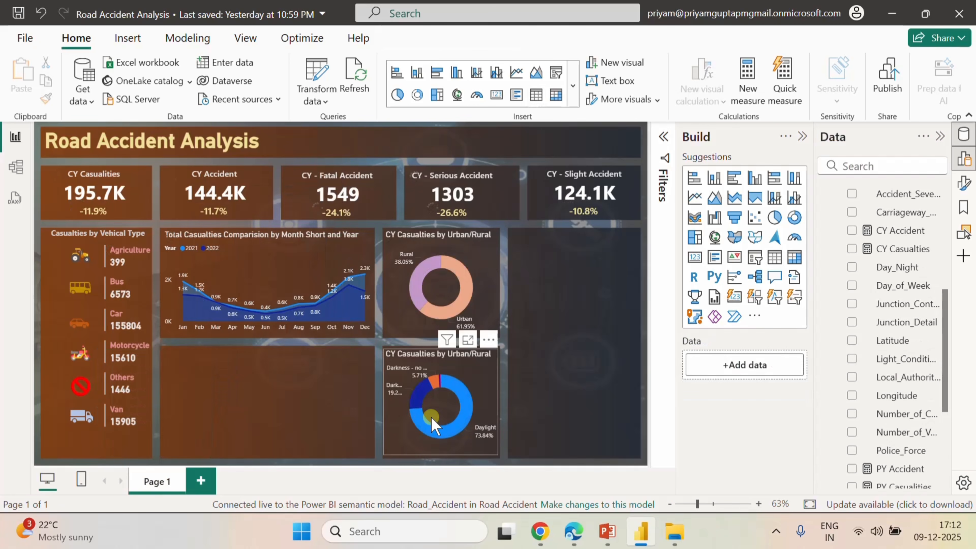
- Replace Light_Conditions with Day_Night as the legend of the lower donut chart
left_click(472, 371)
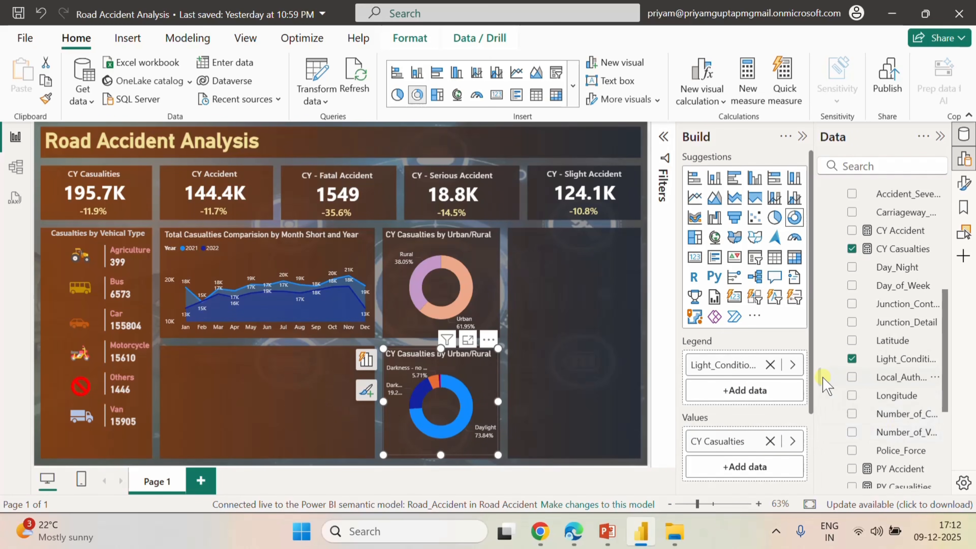
left_click(769, 364)
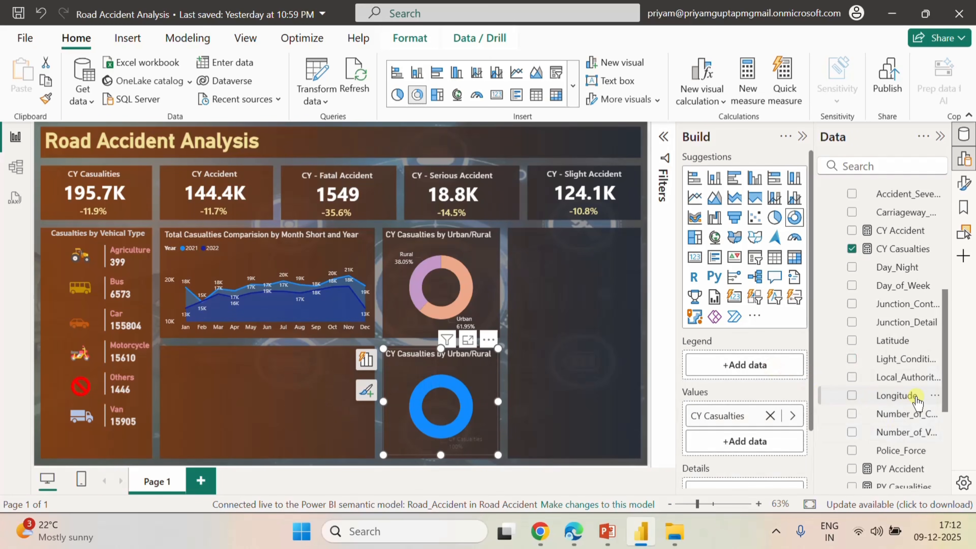
scroll(916, 402, "down", 5)
scroll(916, 402, "up", 10)
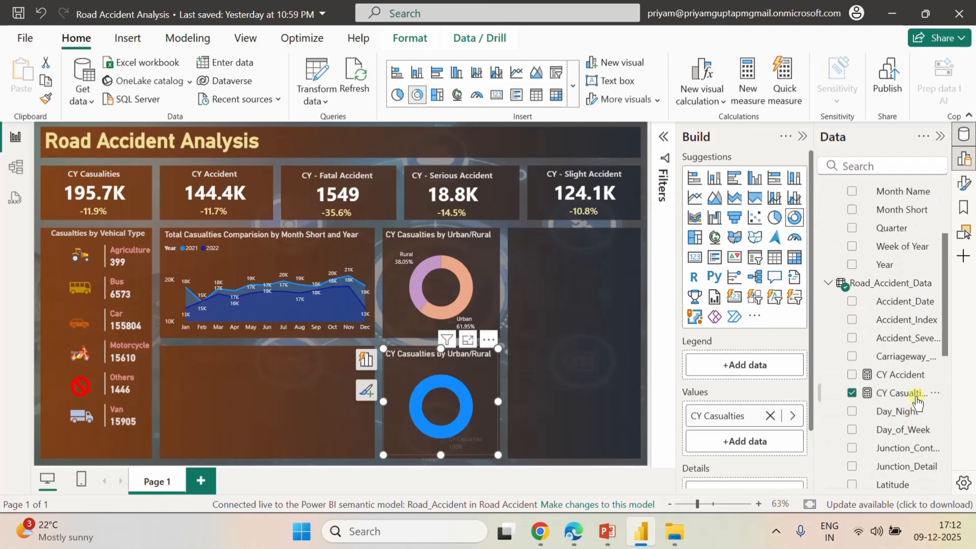
scroll(916, 402, "down", 4)
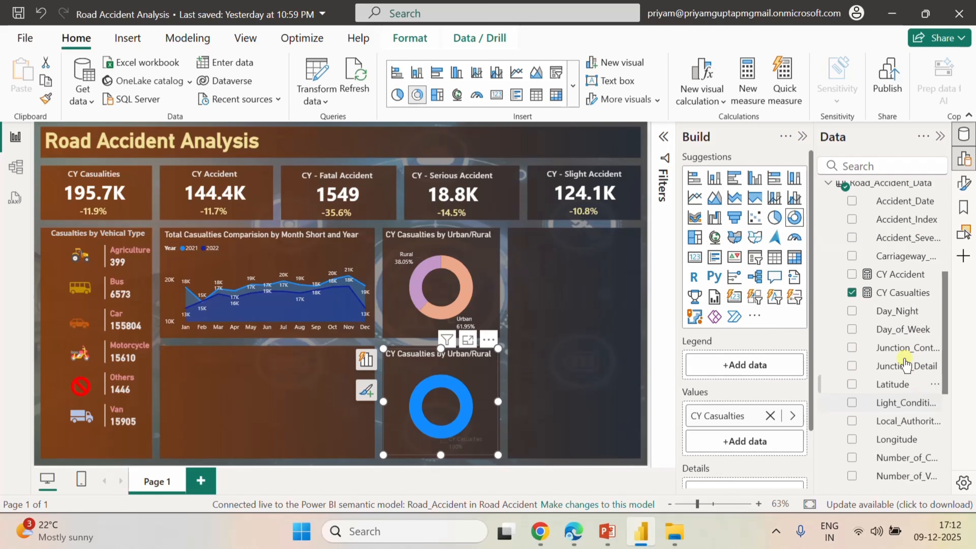
left_click_drag(898, 315, 782, 367)
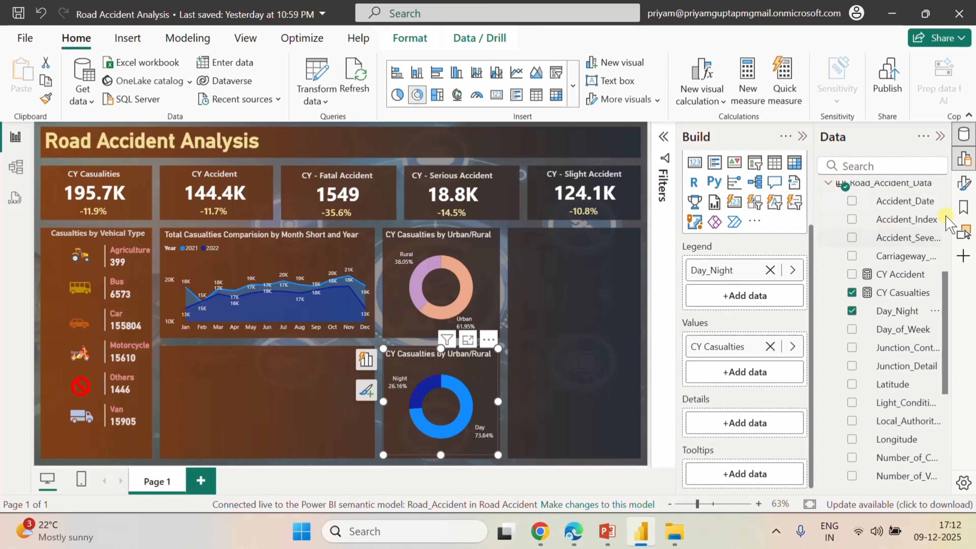
- Change the lower donut chart's title to "Casualties by Day/Night"
left_click(968, 188)
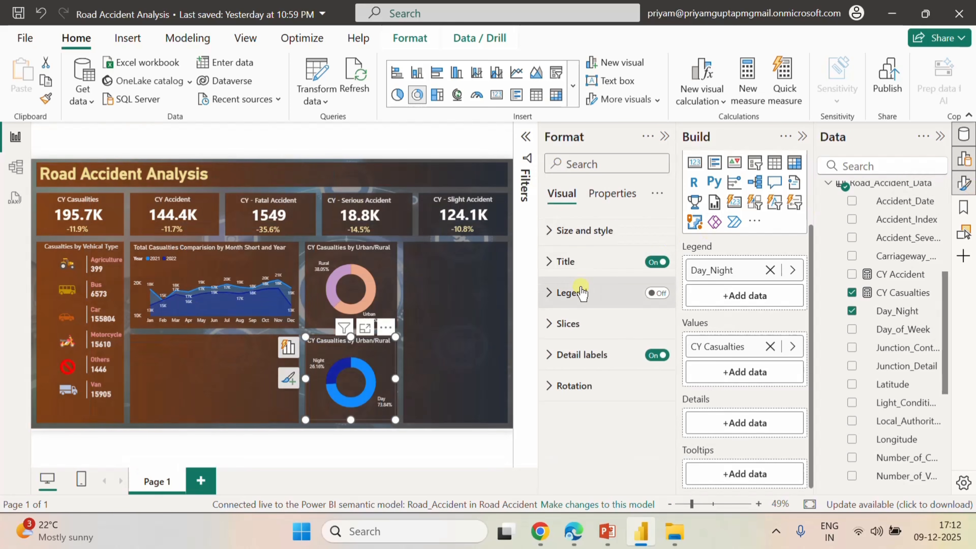
left_click(550, 269)
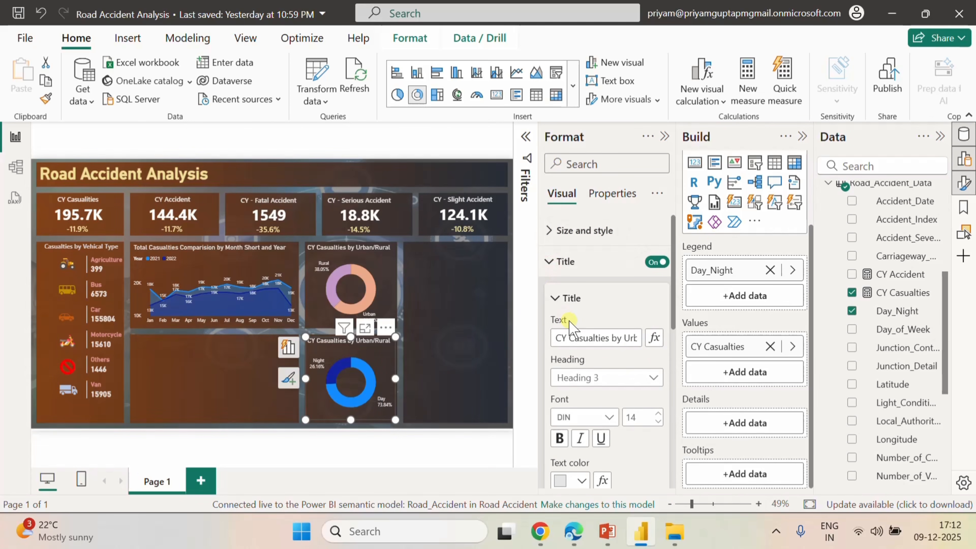
left_click(569, 337)
key("BackSpace")
key("BackSpace")
key("BackSpace")
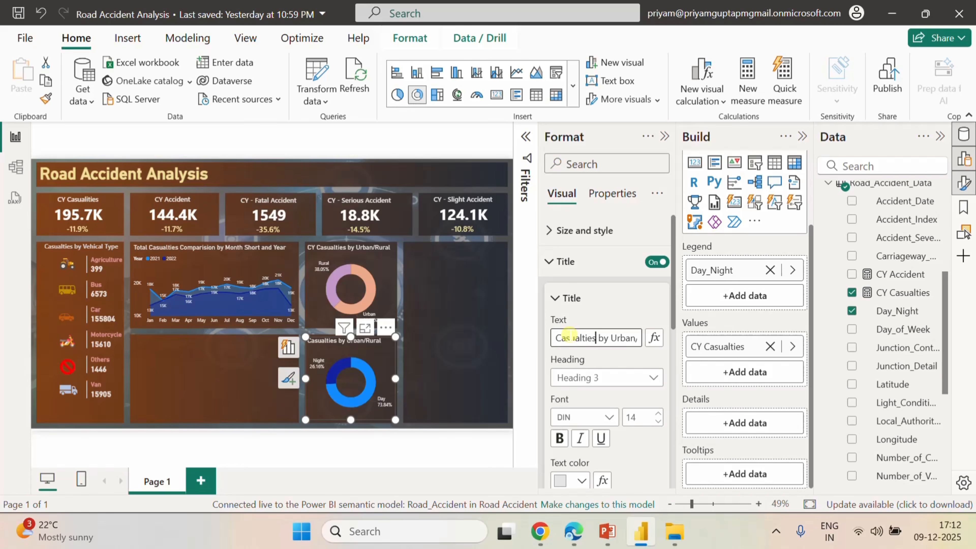
key("End")
key("BackSpace")
key("BackSpace")
key("BackSpace")
key("BackSpace")
key("BackSpace")
key("BackSpace")
key("BackSpace")
type("Day/Night")
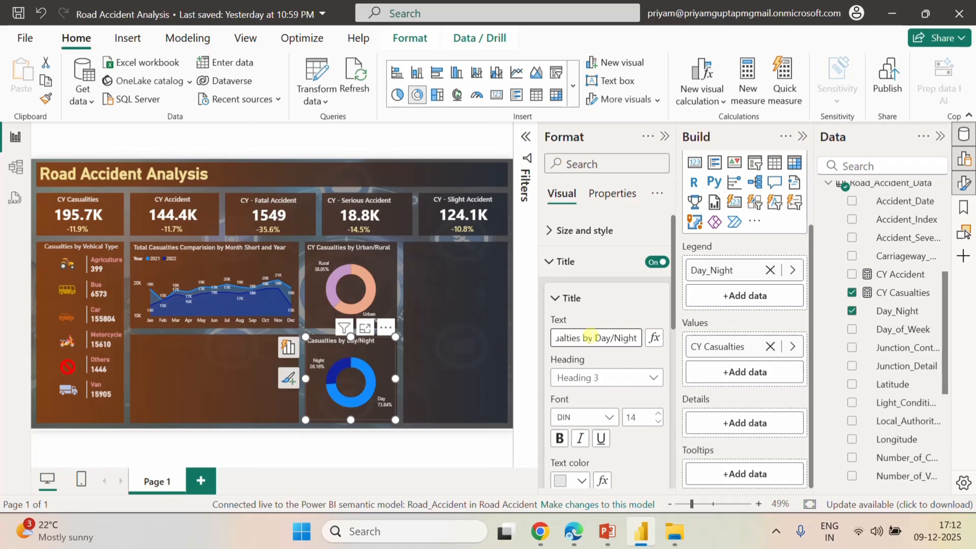
left_click(633, 305)
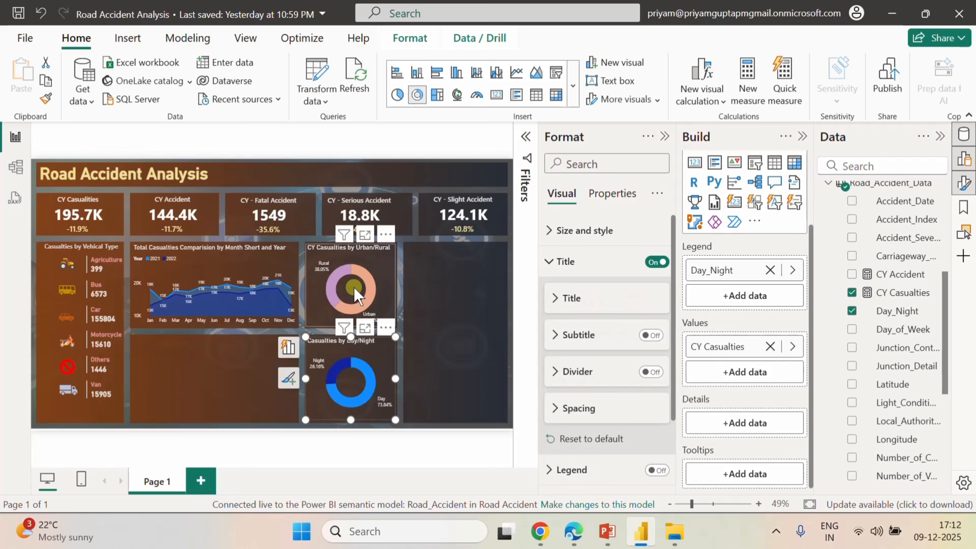
- Change the upper donut chart's title to "Casualties by Urban/Rural" and close the formatting options
left_click(387, 269)
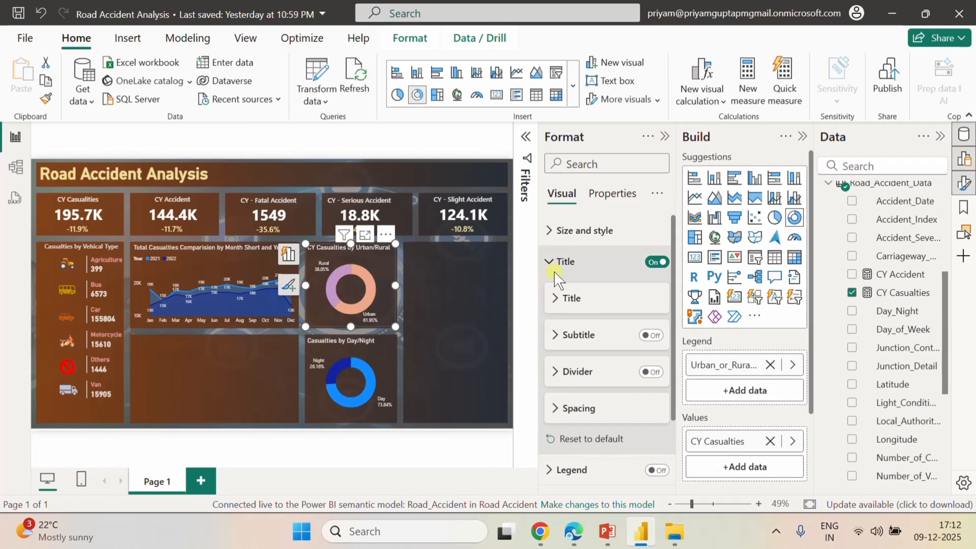
left_click(556, 263)
left_click(556, 262)
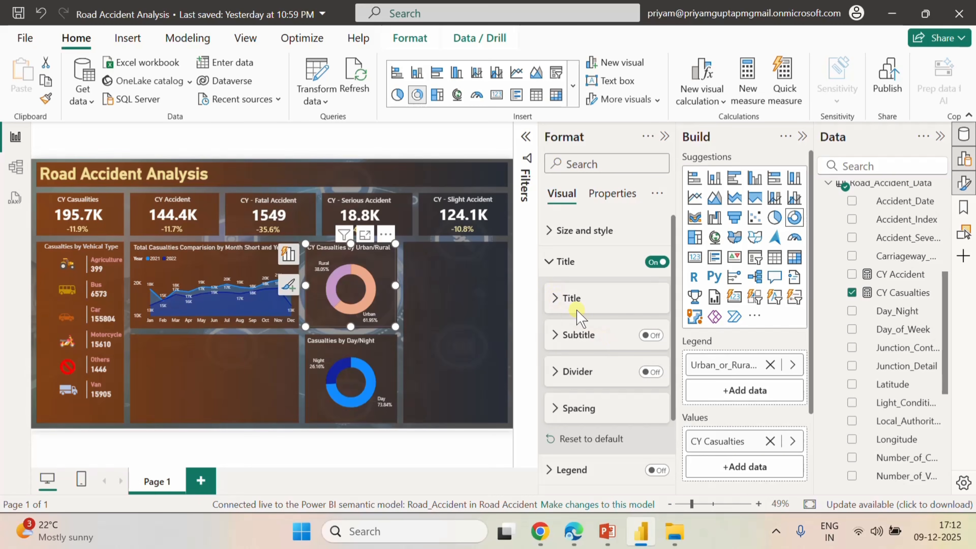
left_click(560, 304)
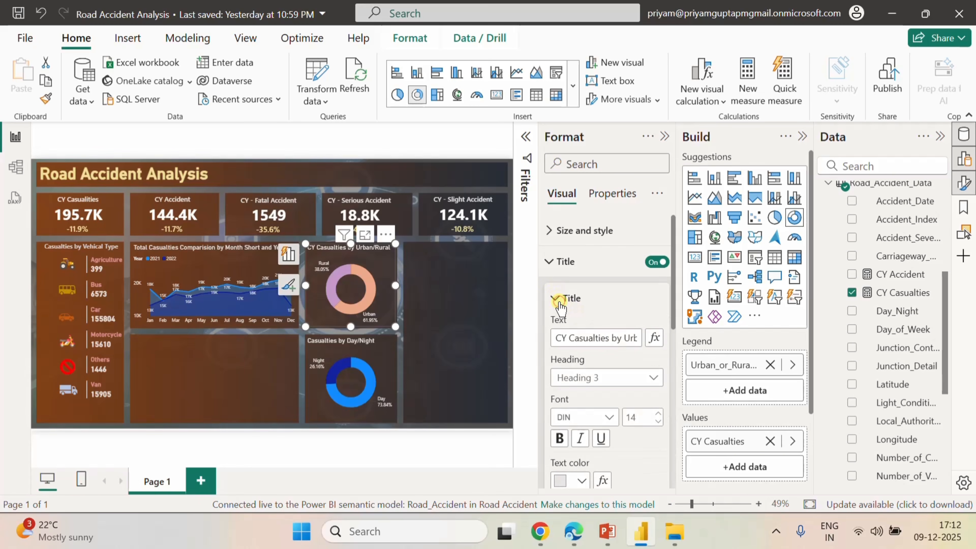
left_click(570, 338)
key("BackSpace")
key("BackSpace")
key("BackSpace")
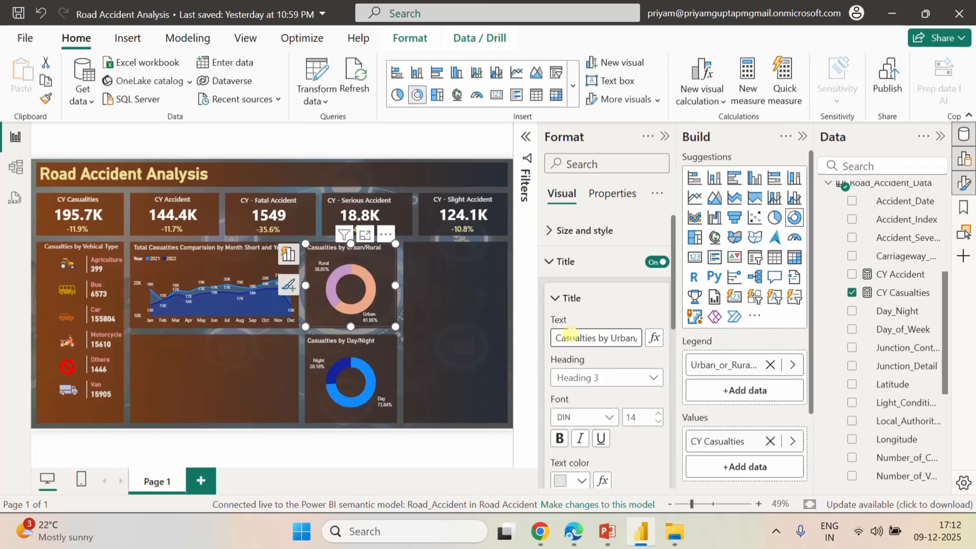
left_click(466, 305)
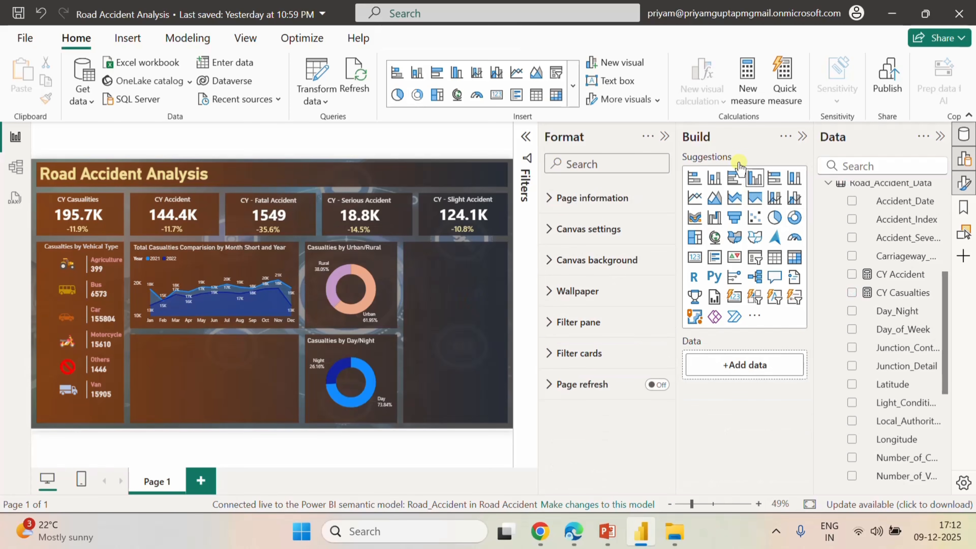
left_click(665, 136)
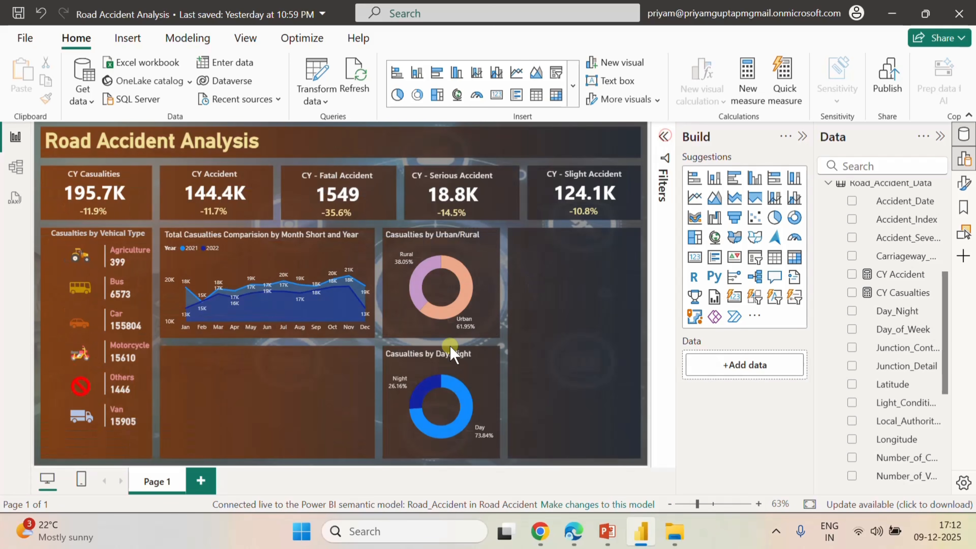
- Set the Day slice of the Casualties by Day/Night donut chart to the recently used light orange
left_click(475, 370)
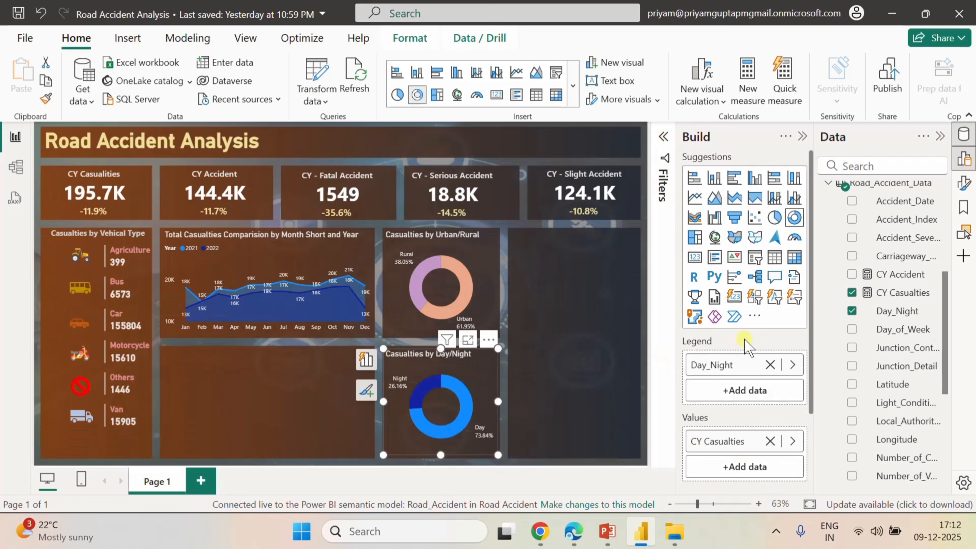
left_click(964, 184)
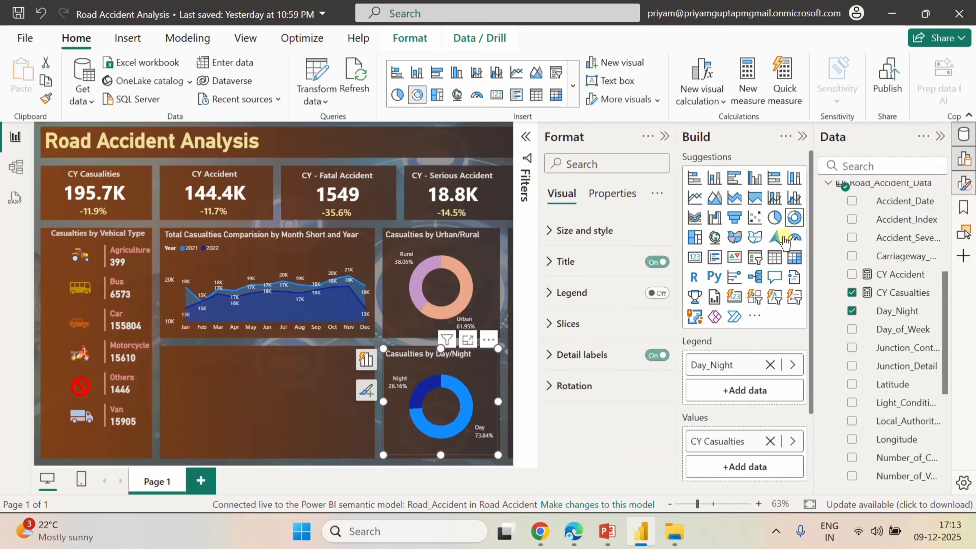
left_click(570, 323)
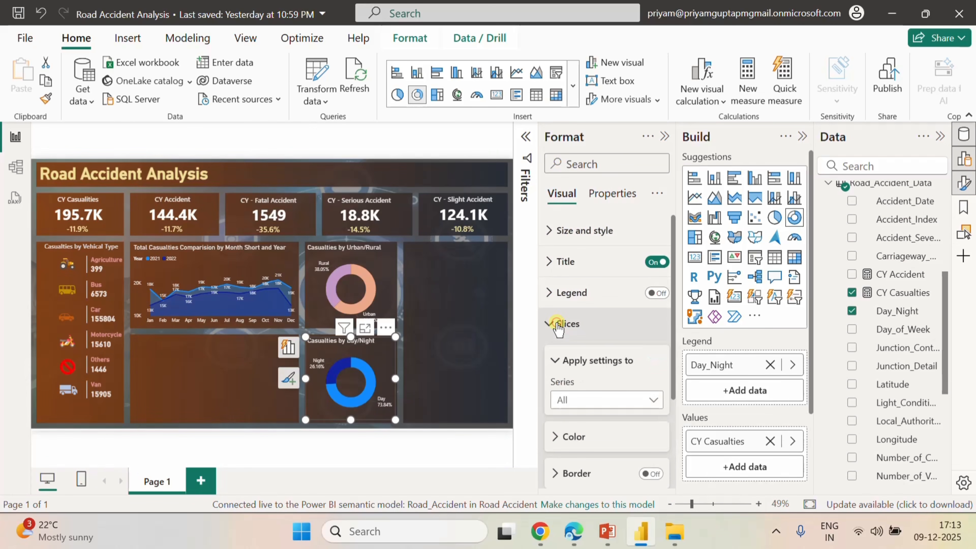
scroll(610, 400, "down", 1)
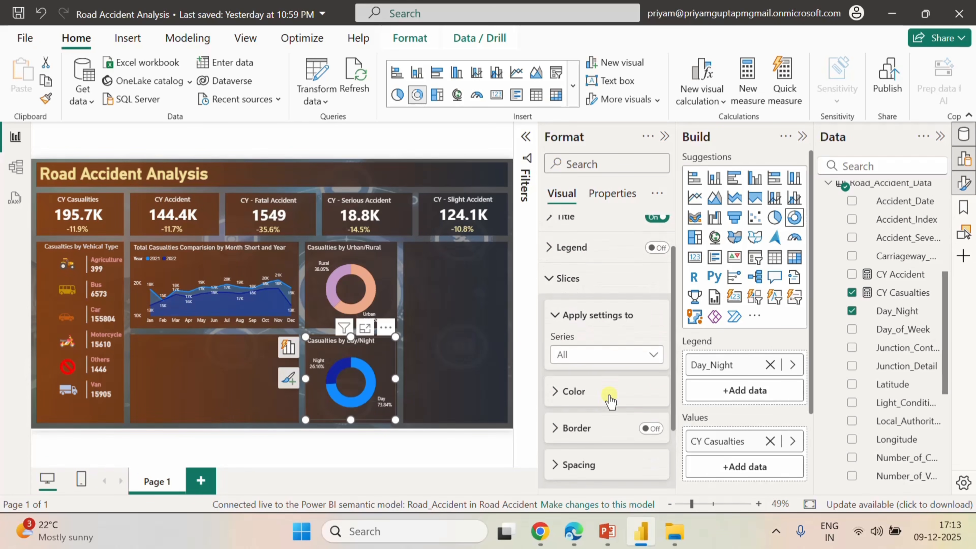
left_click(575, 396)
scroll(625, 392, "down", 2)
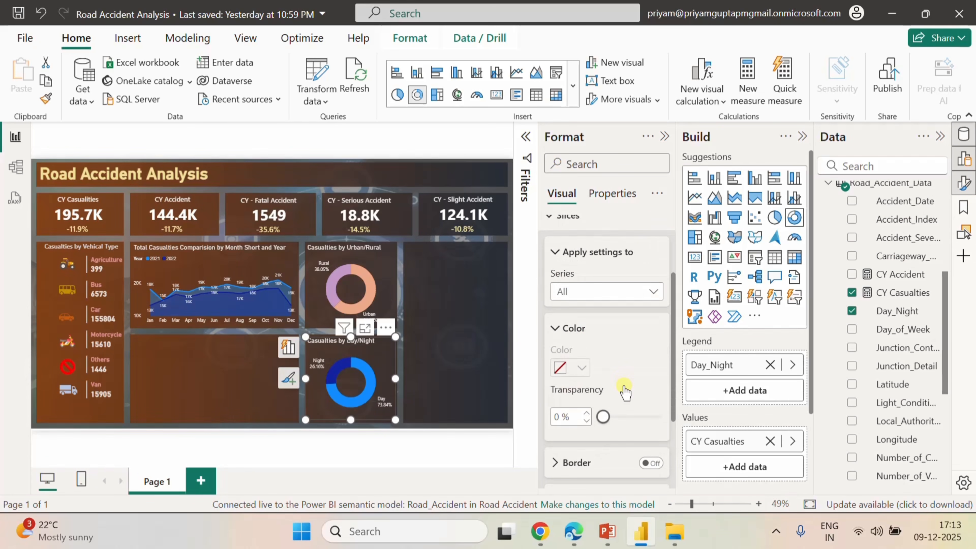
left_click(624, 296)
left_click(564, 323)
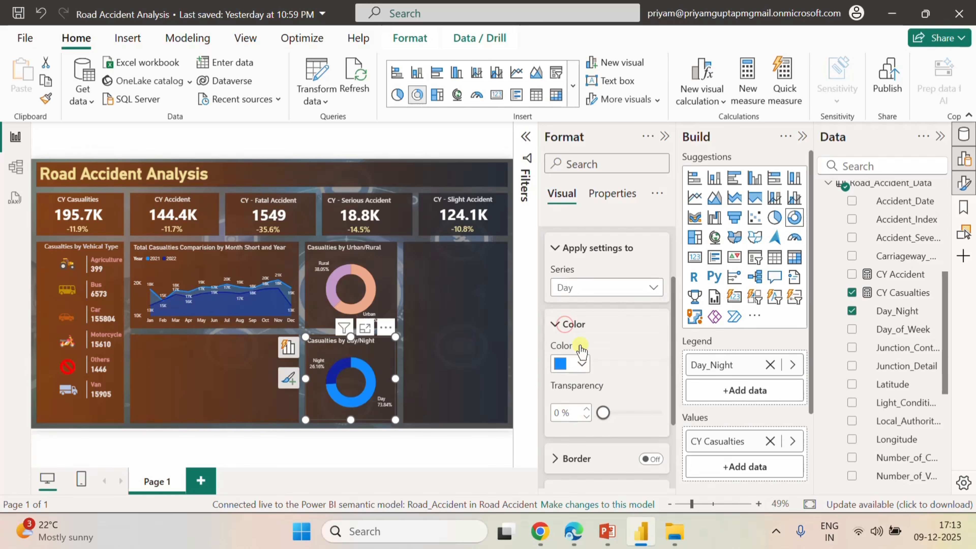
left_click(582, 364)
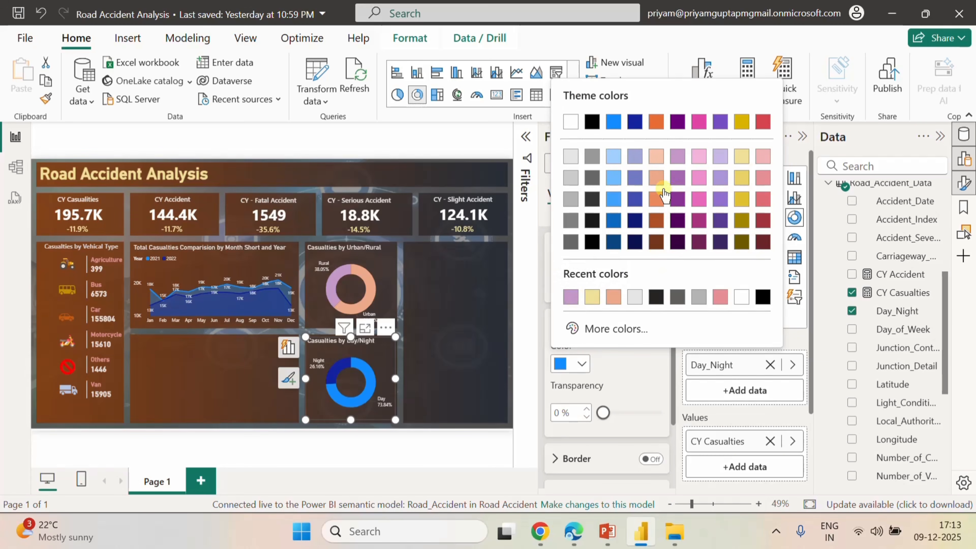
left_click(617, 297)
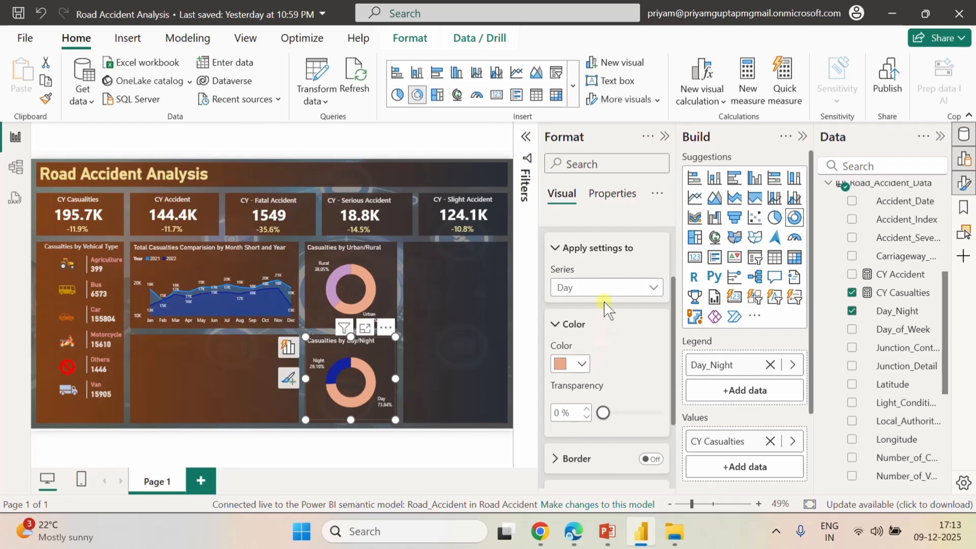
- Set the Night slice of the Casualties by Day/Night donut chart to purple and close the formatting options
left_click(605, 287)
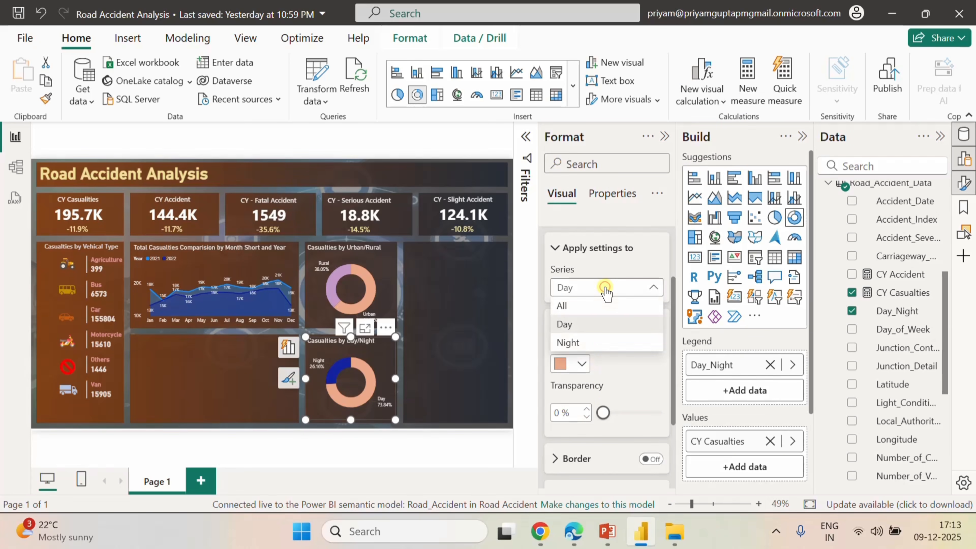
left_click(581, 342)
left_click(581, 364)
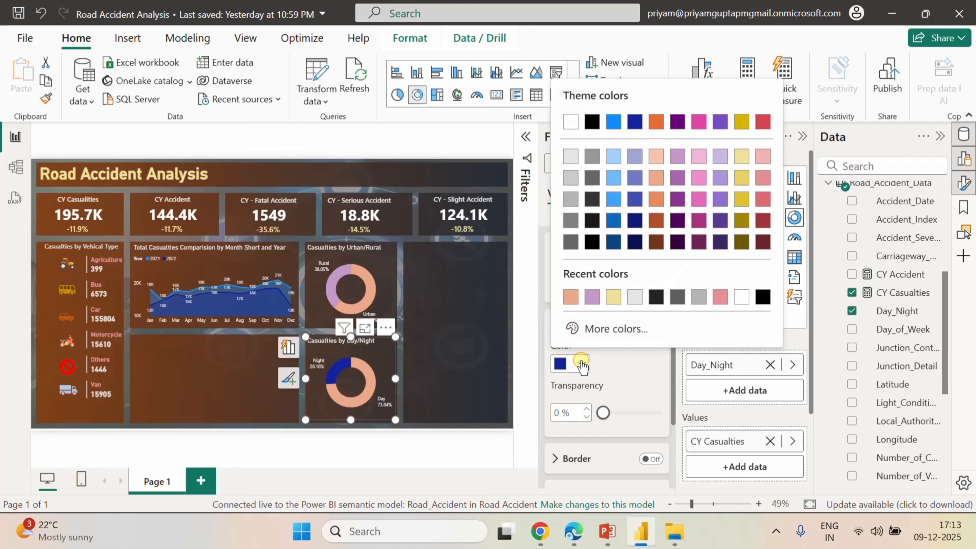
left_click(698, 199)
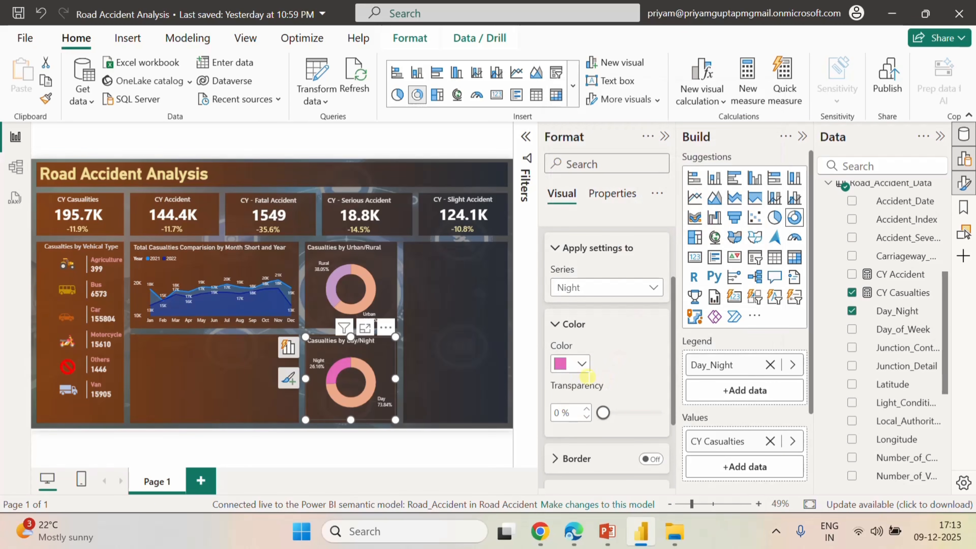
left_click(581, 364)
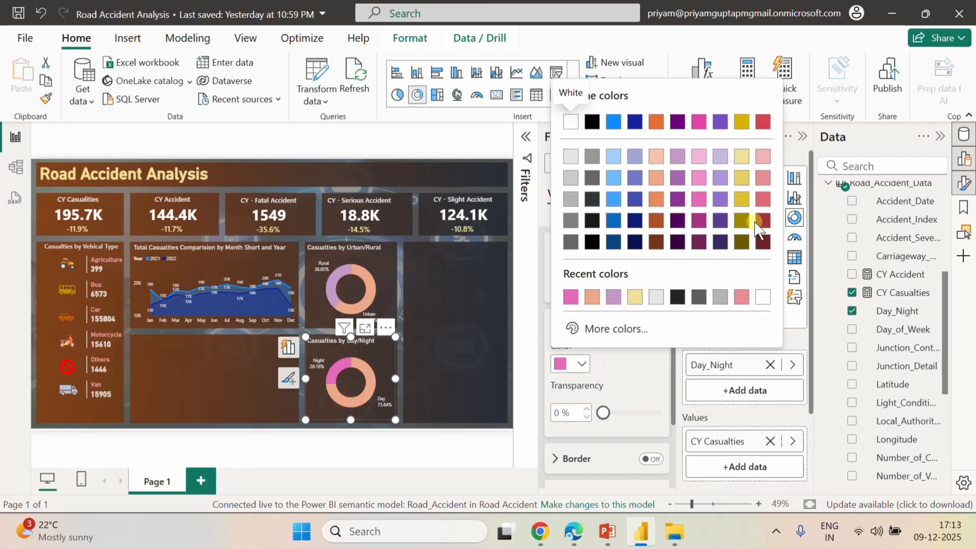
left_click(682, 199)
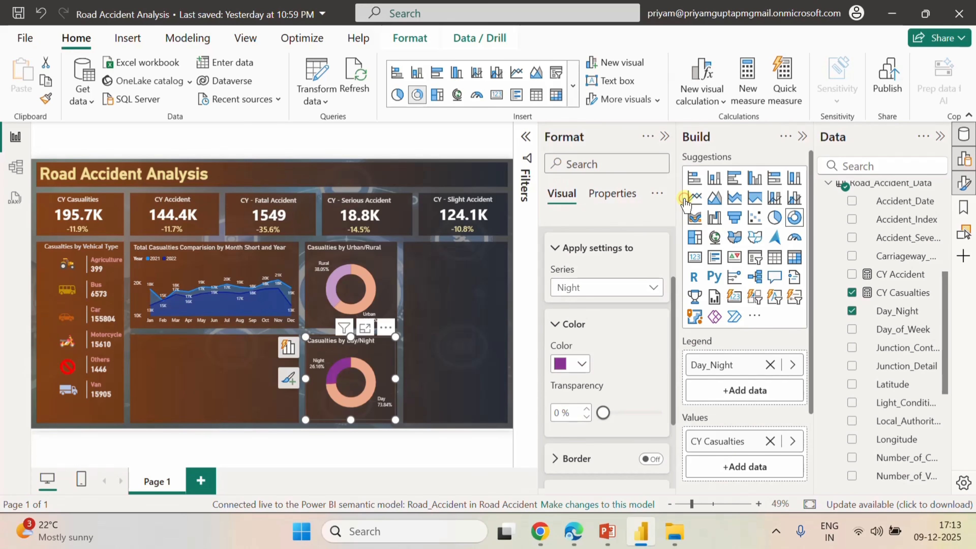
left_click(644, 329)
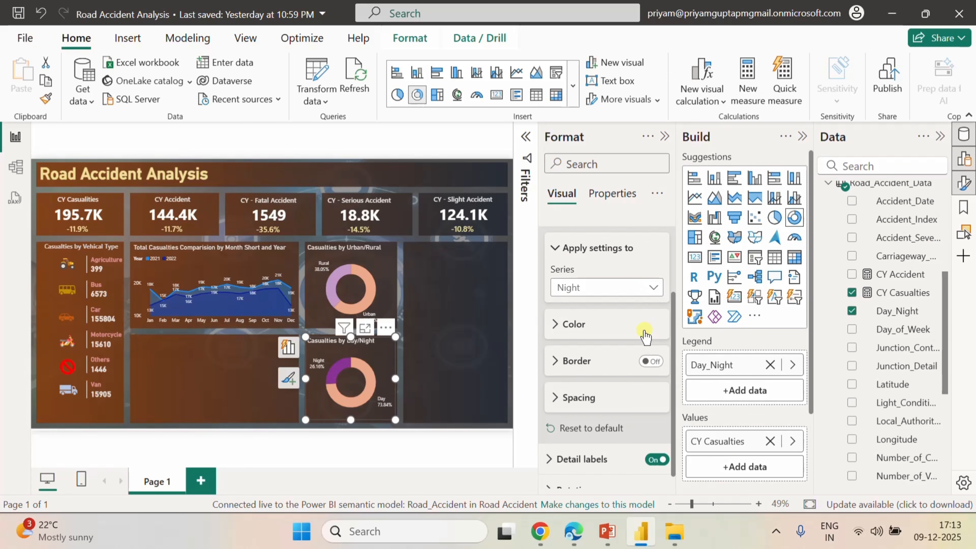
left_click(454, 348)
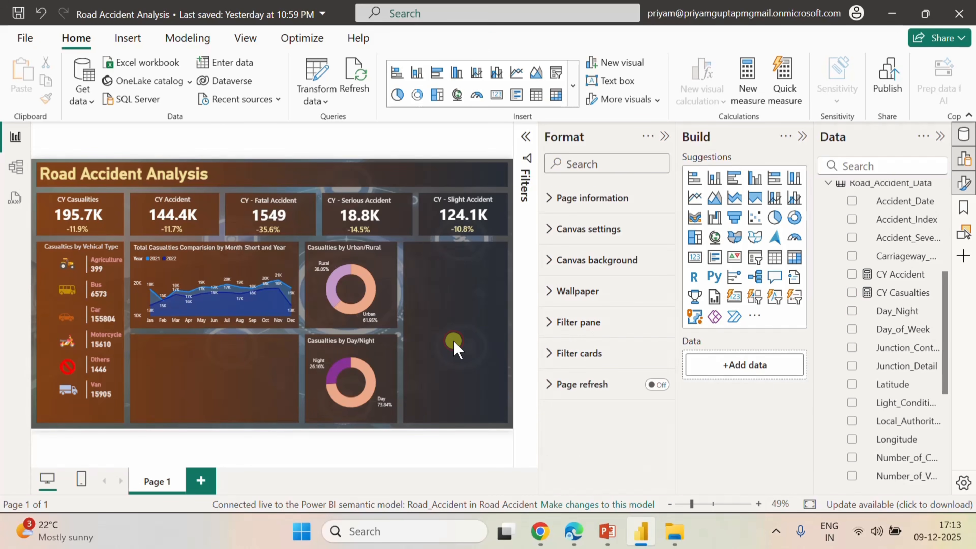
left_click(665, 136)
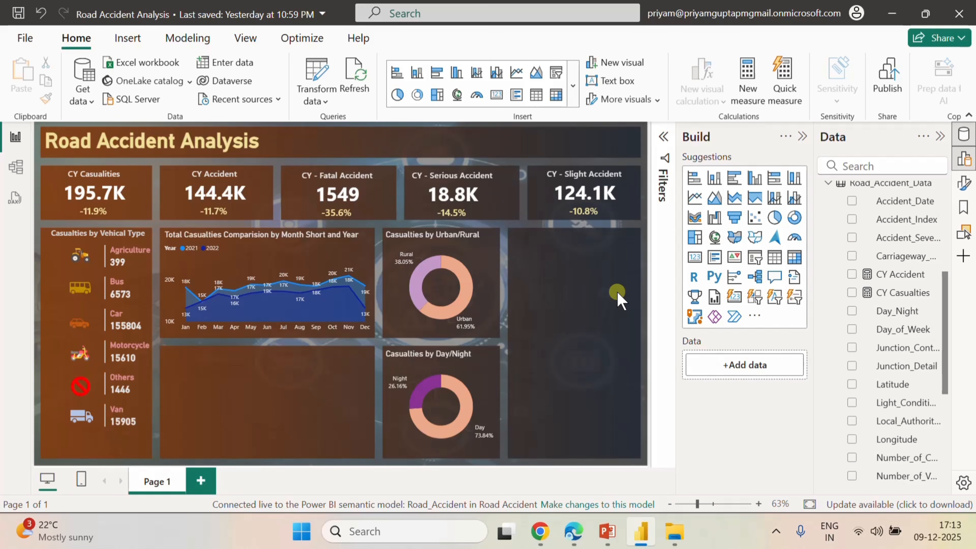
- Insert a clustered bar chart and move it into the empty panel below the monthly casualties comparison chart
scroll(882, 425, "down", 5)
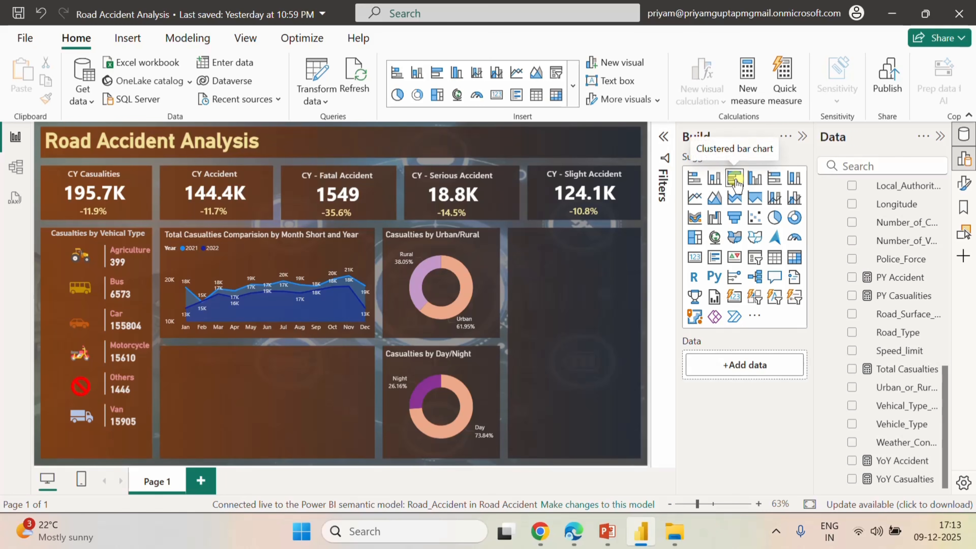
left_click(735, 178)
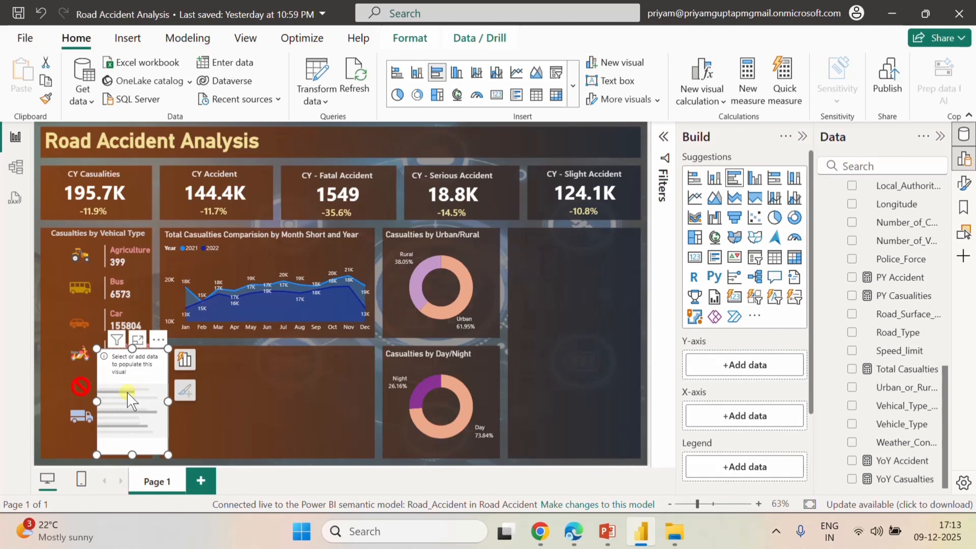
left_click_drag(130, 397, 251, 393)
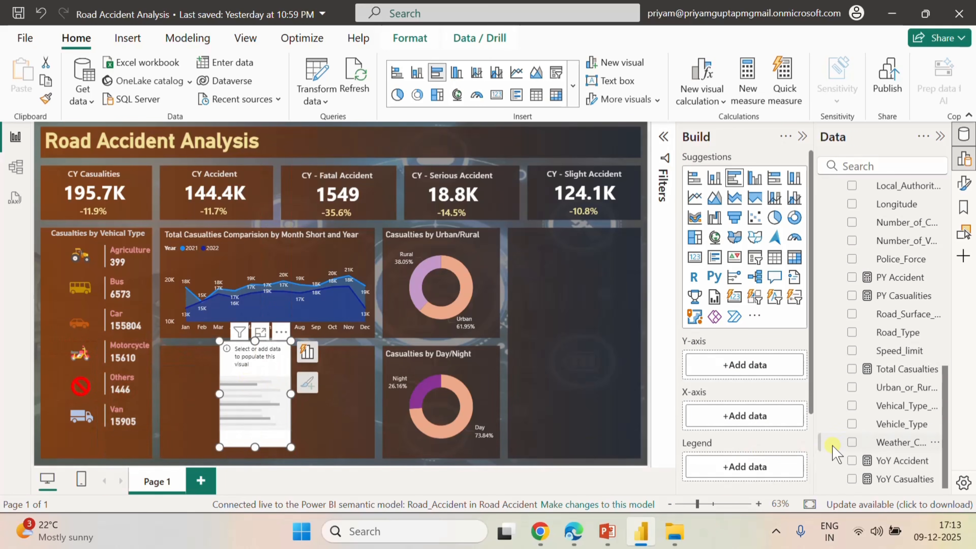
- Assign Road_Type to the bar chart's Y-axis and CY Casualties to its X-axis
scroll(877, 391, "up", 3)
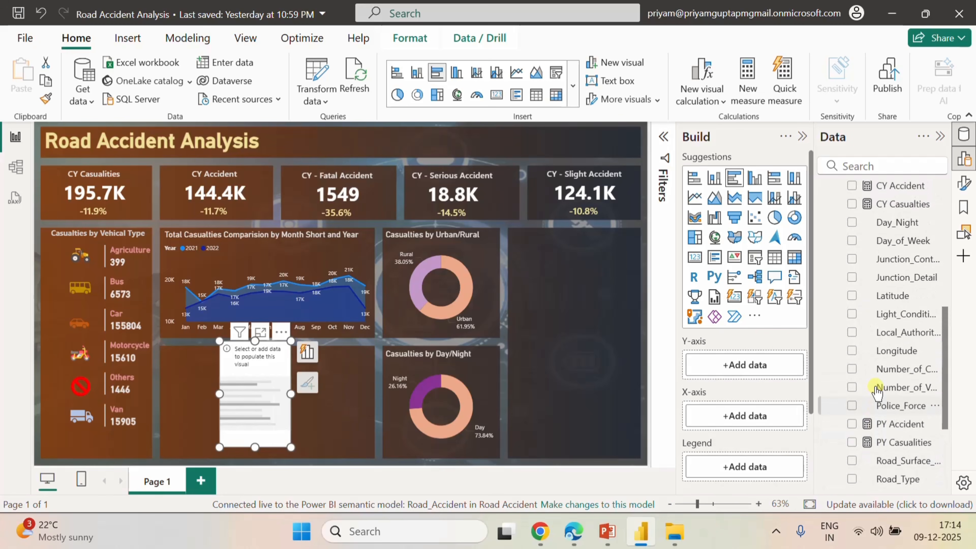
scroll(876, 391, "down", 3)
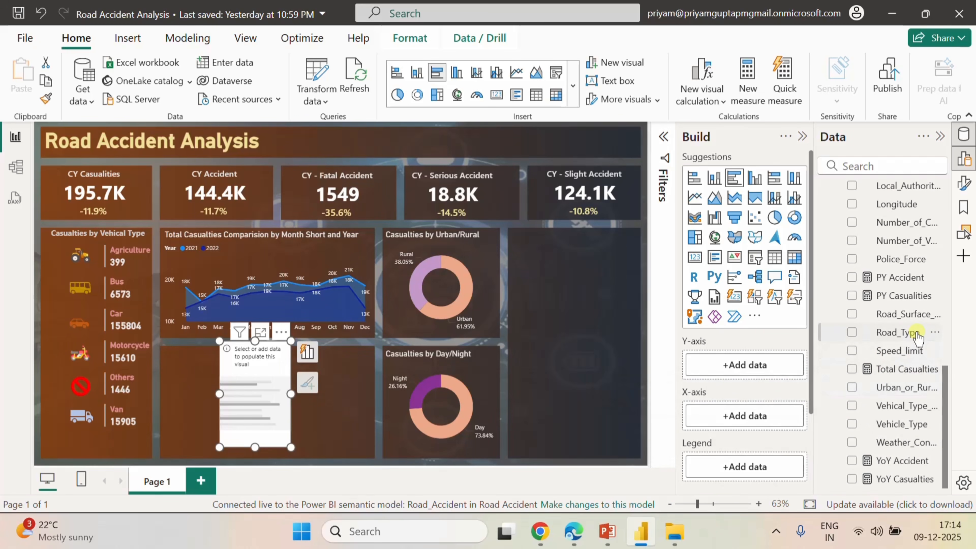
left_click_drag(917, 334, 784, 367)
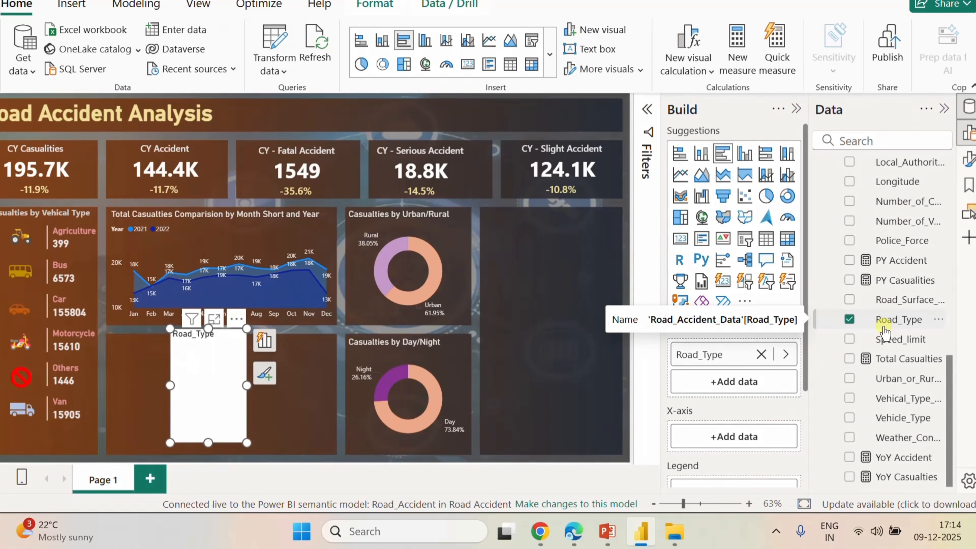
scroll(883, 331, "up", 5)
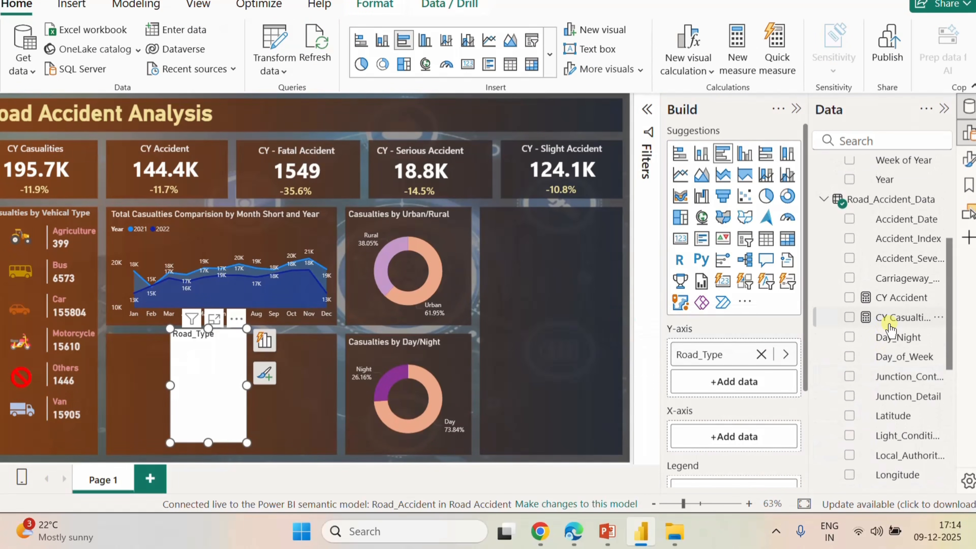
left_click_drag(890, 329, 763, 445)
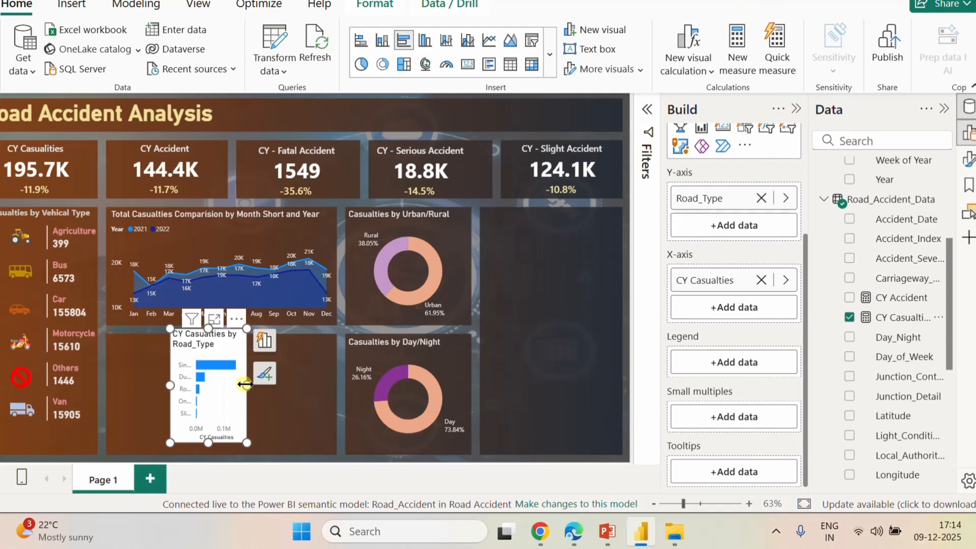
- Resize the Road_Type bar chart to about 442 wide by 221 high so it fills the panel below the monthly chart
left_click_drag(244, 384, 325, 401)
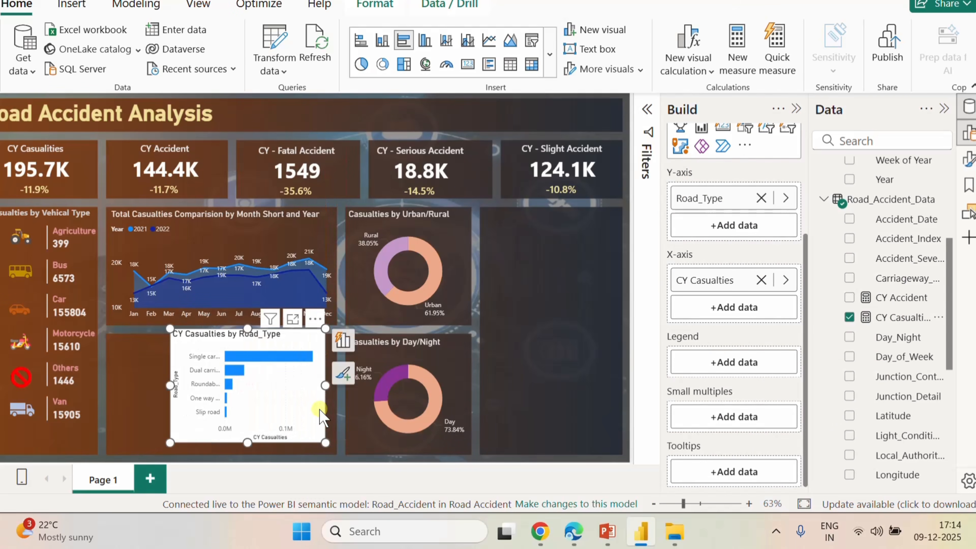
left_click_drag(171, 385, 115, 396)
left_click_drag(220, 329, 219, 342)
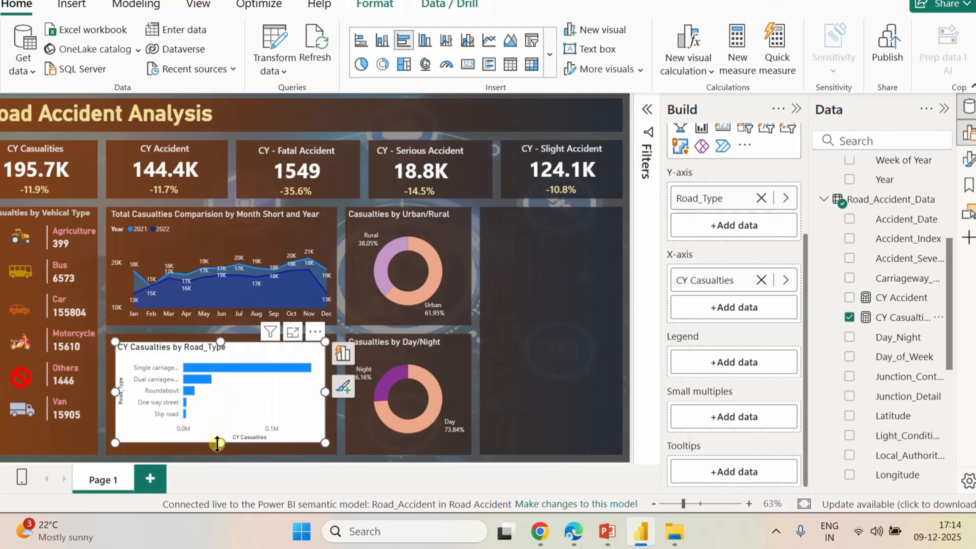
left_click_drag(218, 447, 219, 455)
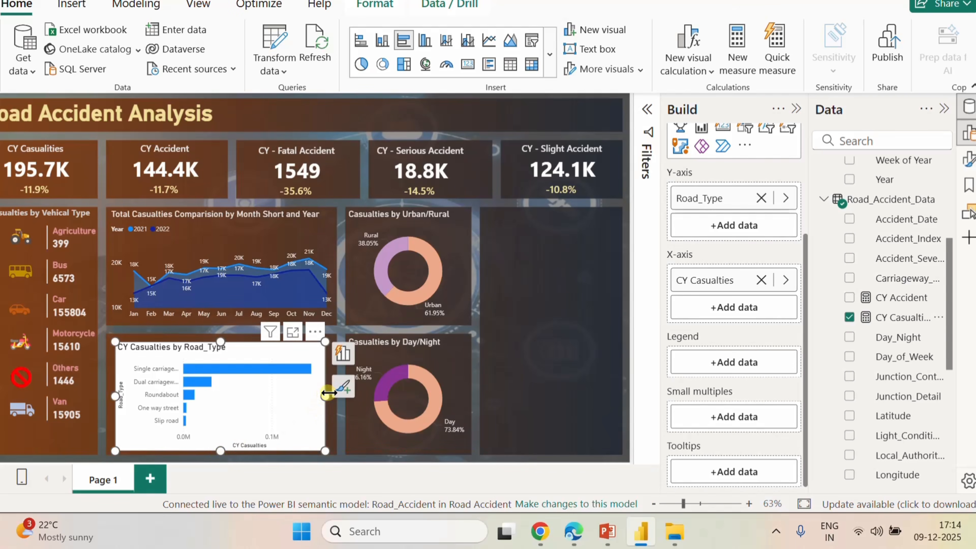
left_click_drag(326, 393, 335, 393)
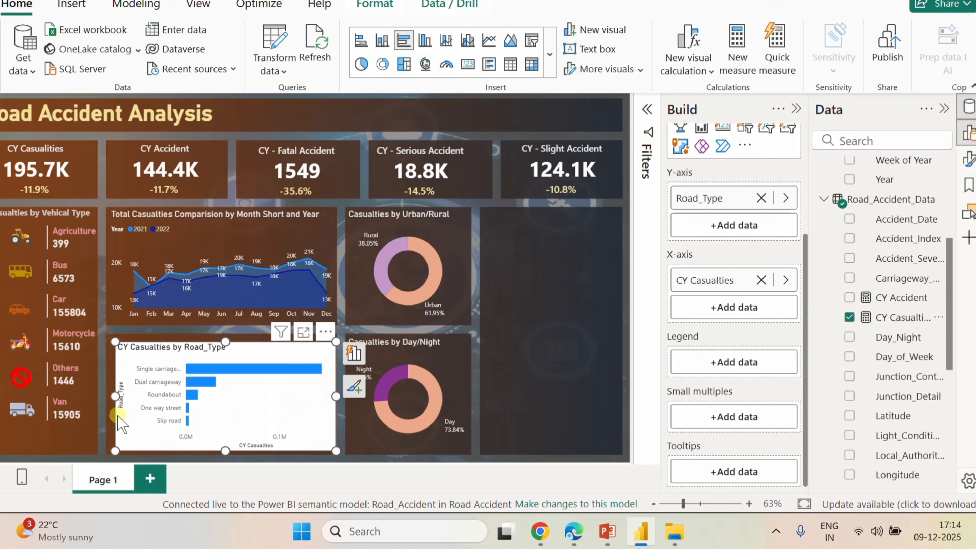
left_click_drag(111, 397, 112, 398)
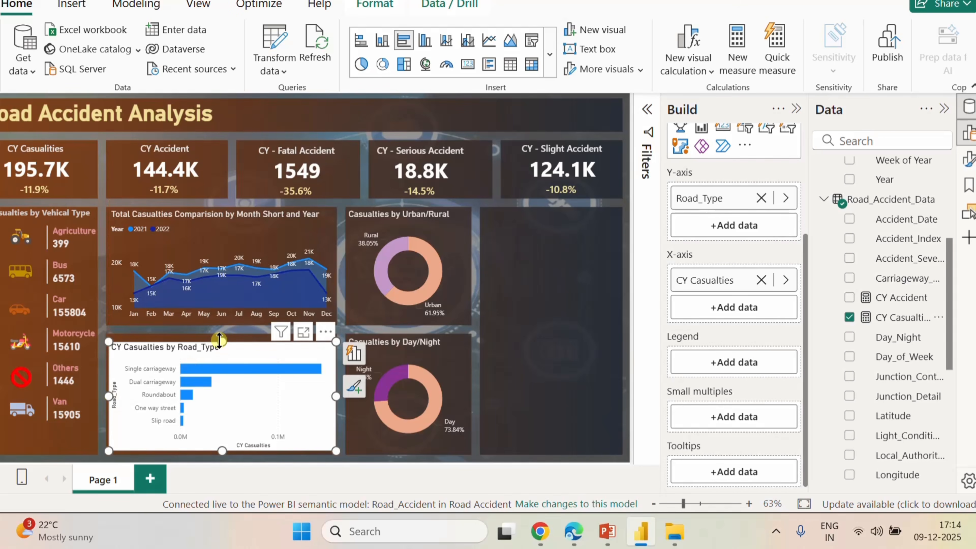
left_click_drag(218, 338, 219, 333)
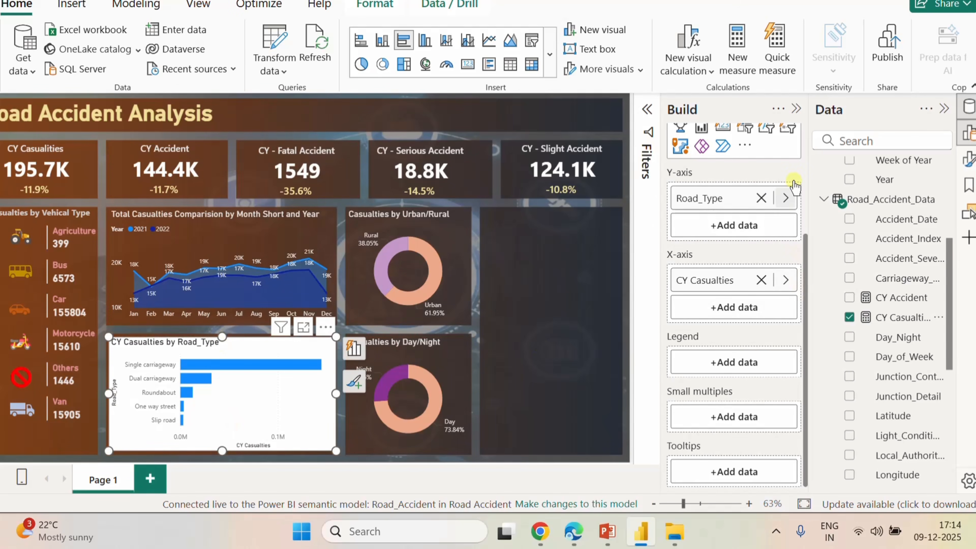
- Turn off the background of the Road_Type bar chart
left_click(967, 165)
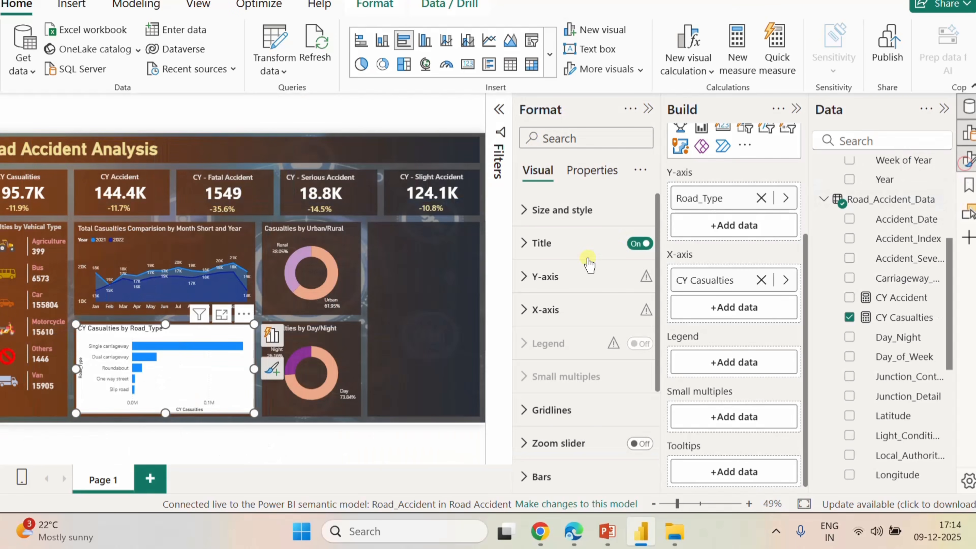
left_click(561, 210)
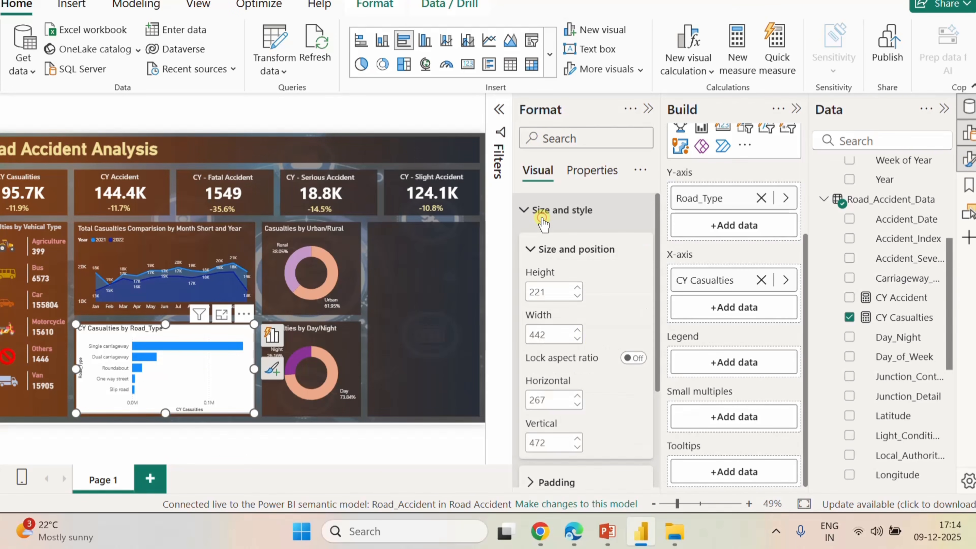
scroll(595, 360, "down", 3)
scroll(595, 360, "down", 2)
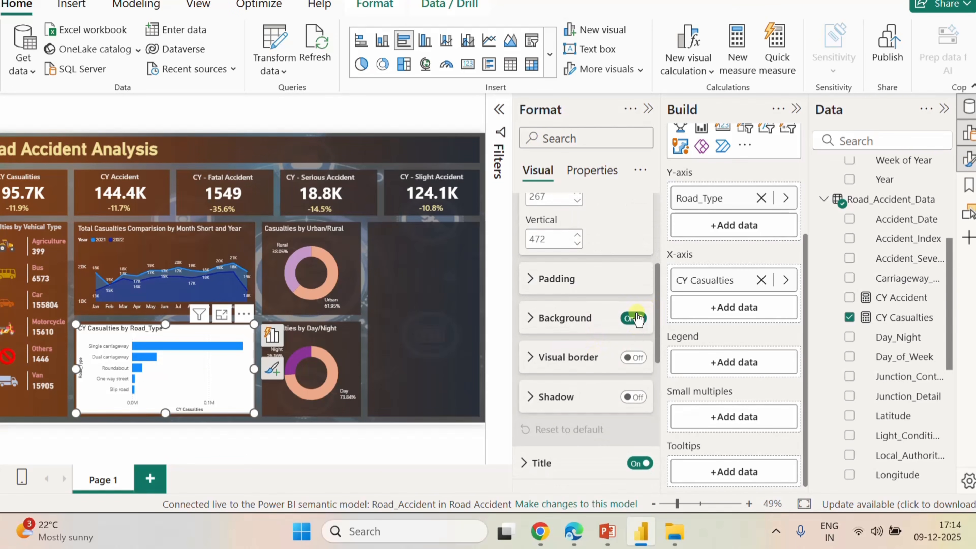
left_click(632, 318)
- Turn off the bar chart's Y-axis title and set the Y-axis values' color to light grey
scroll(582, 379, "down", 3)
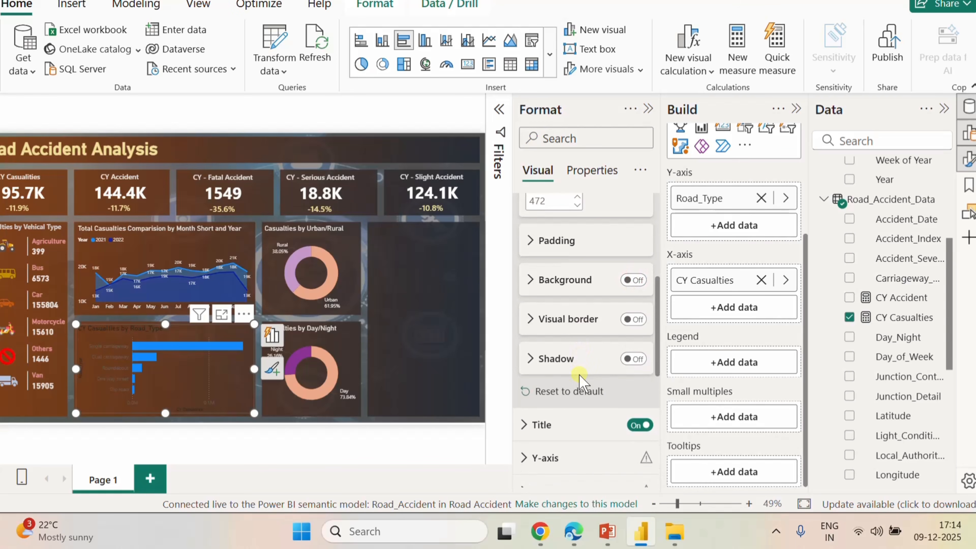
scroll(580, 380, "down", 2)
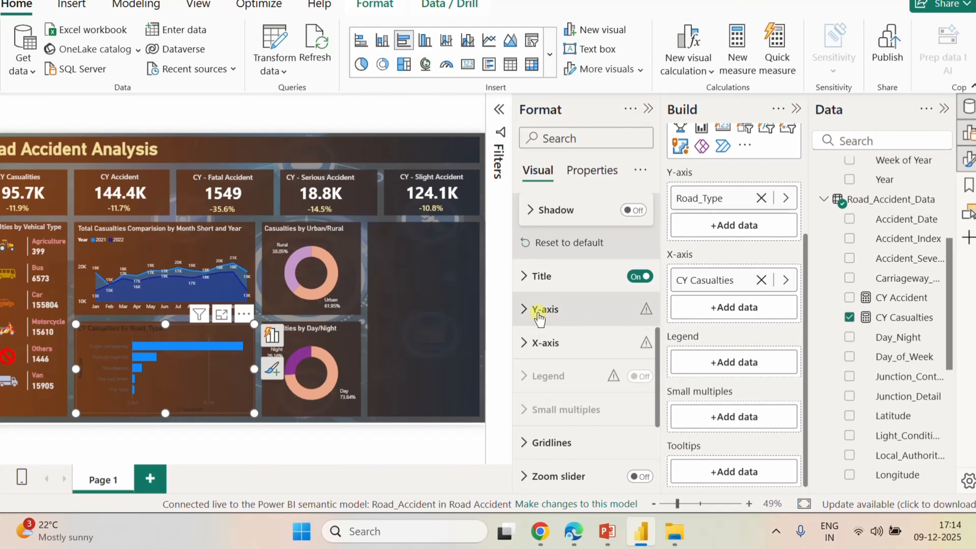
left_click(531, 312)
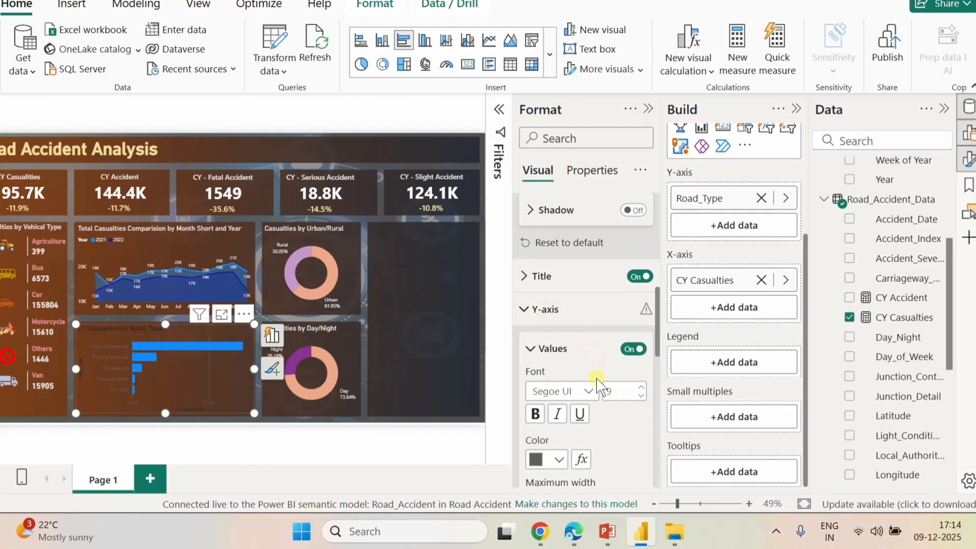
scroll(595, 380, "down", 6)
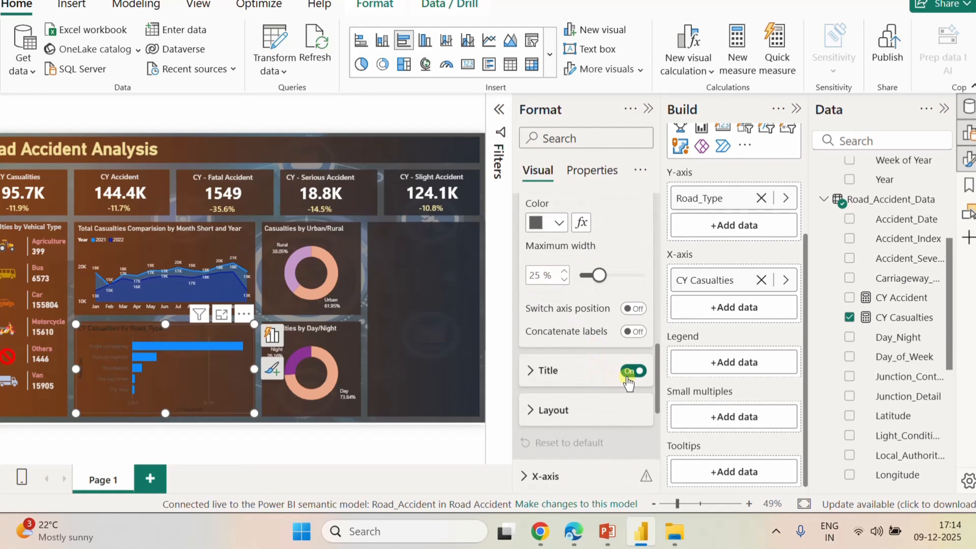
left_click(630, 373)
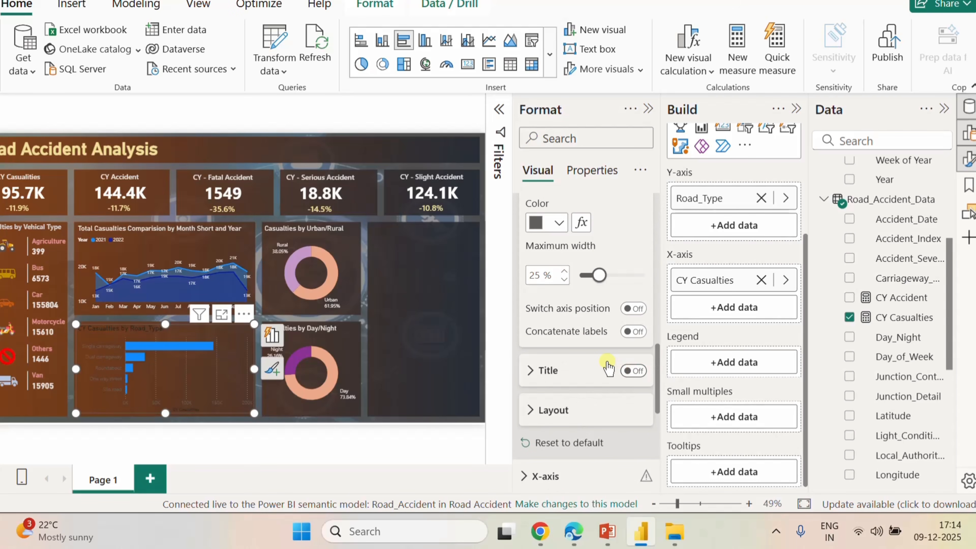
scroll(599, 365, "up", 3)
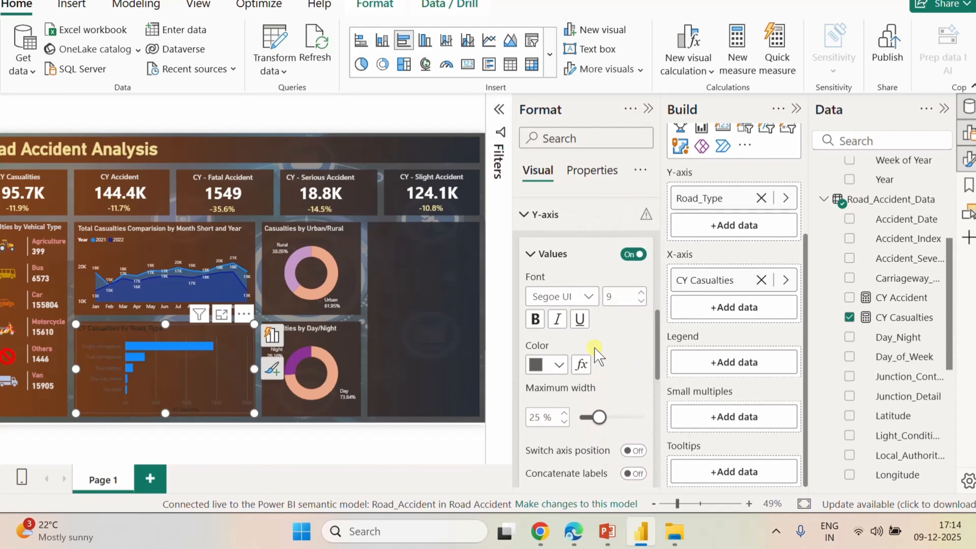
left_click(561, 367)
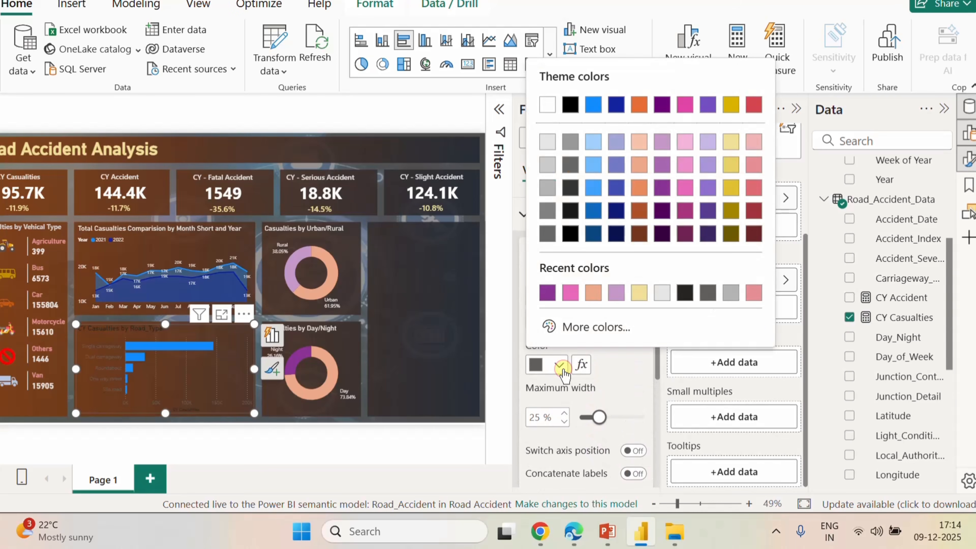
left_click(549, 142)
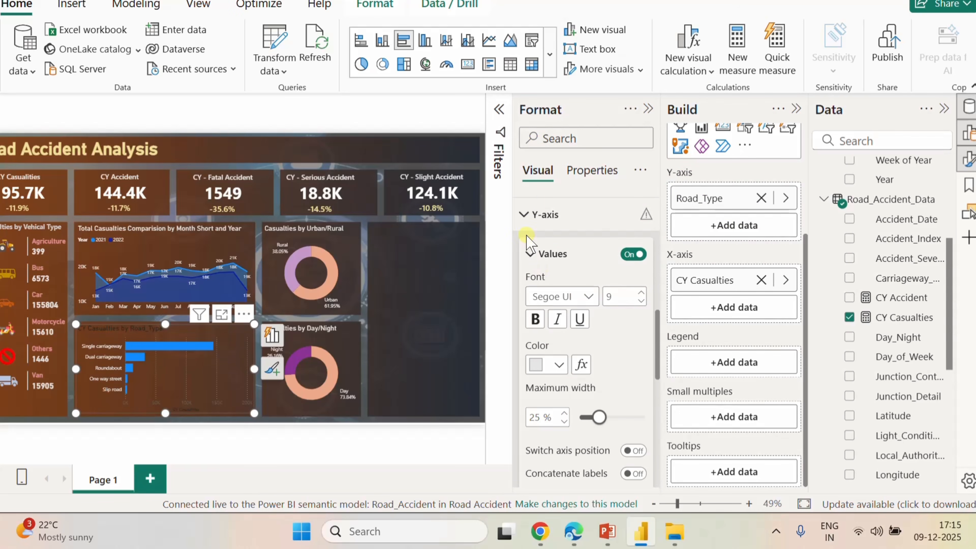
left_click(525, 216)
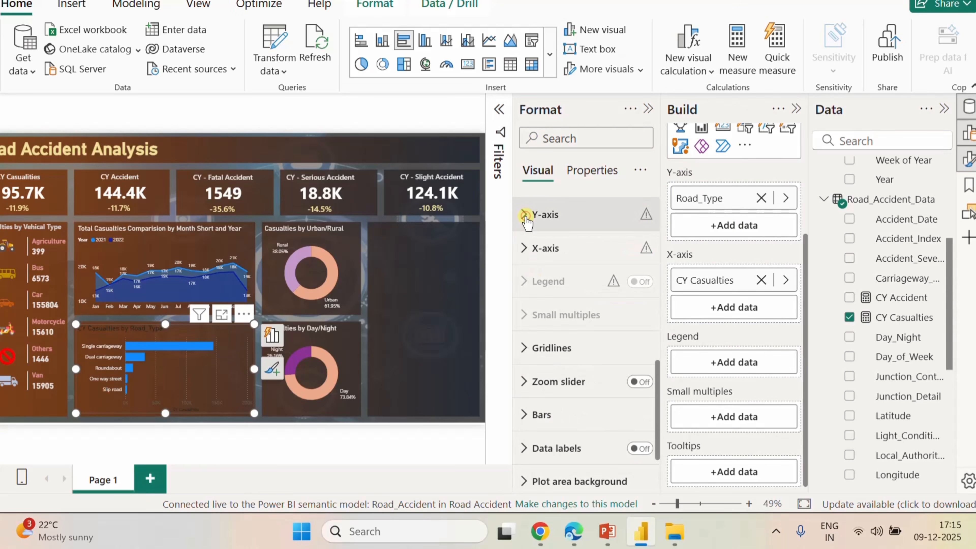
- Turn off the title and values of the Road_Type bar chart's X-axis
left_click(524, 249)
scroll(615, 381, "down", 3)
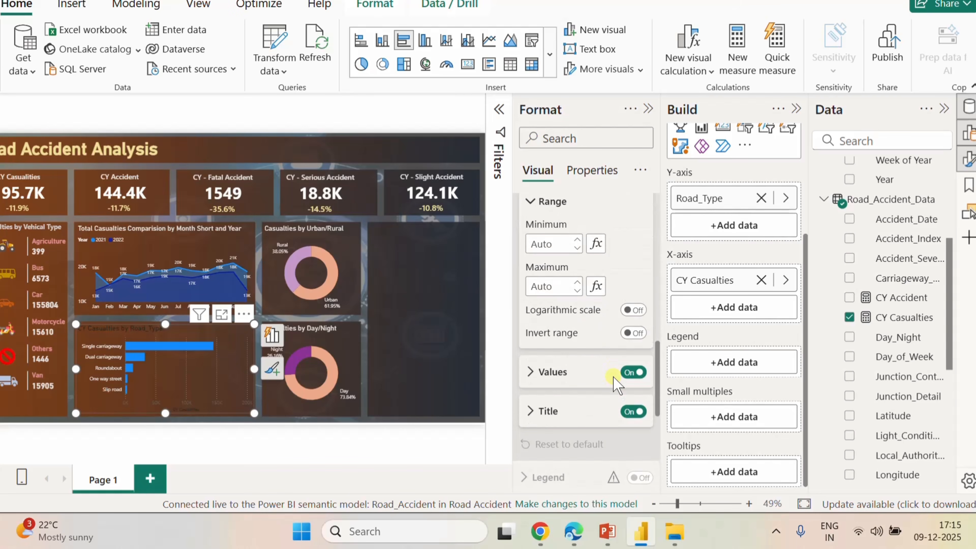
left_click(632, 412)
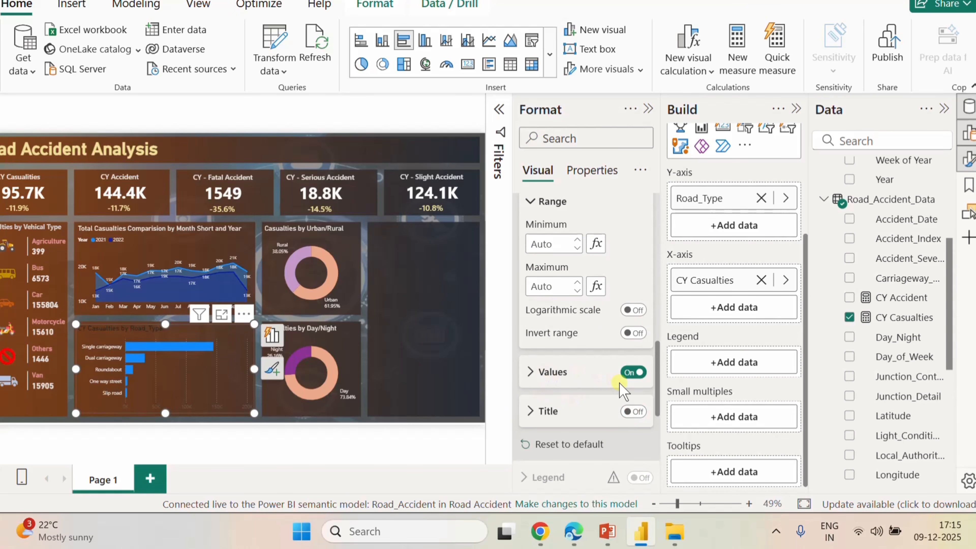
left_click(632, 372)
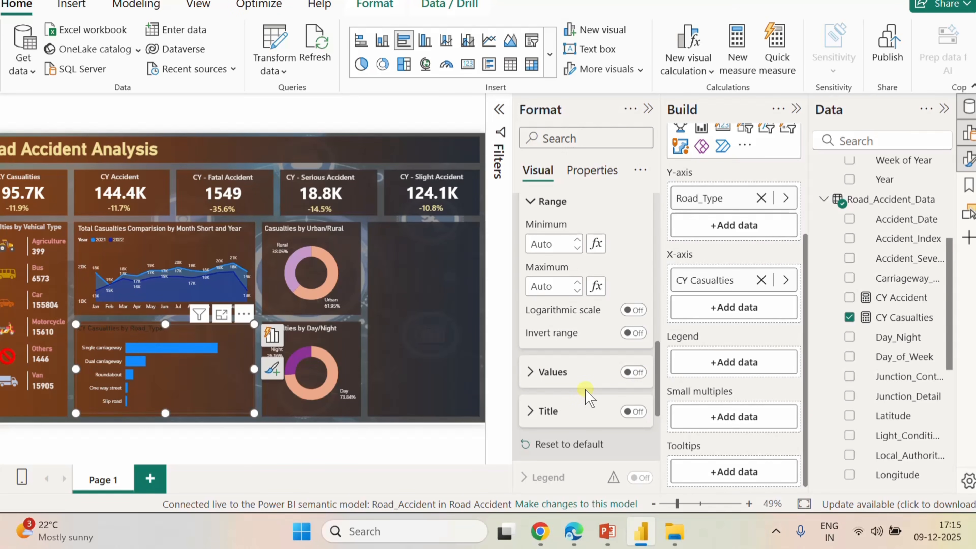
- Review the bar chart's gridline settings and turn on its data labels
scroll(586, 395, "down", 2)
scroll(588, 375, "down", 5)
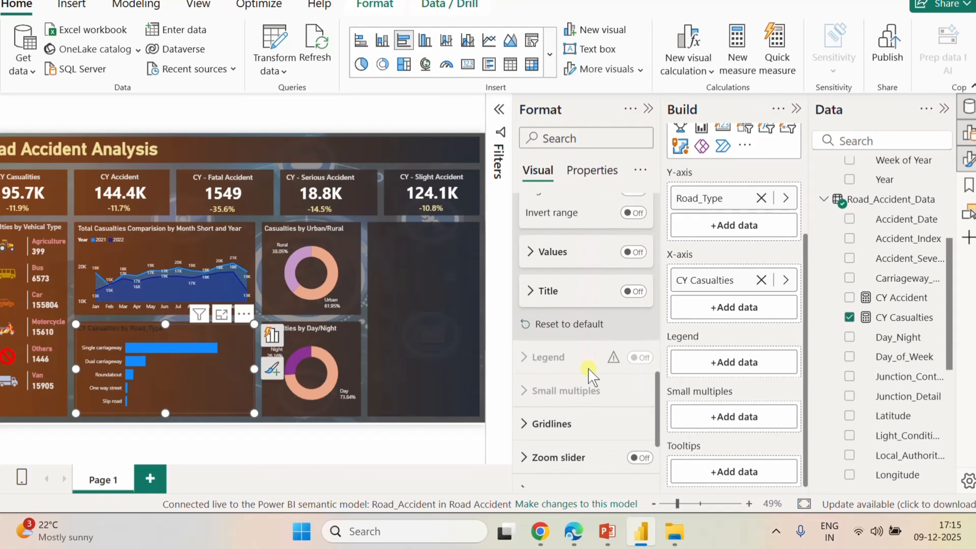
left_click(539, 338)
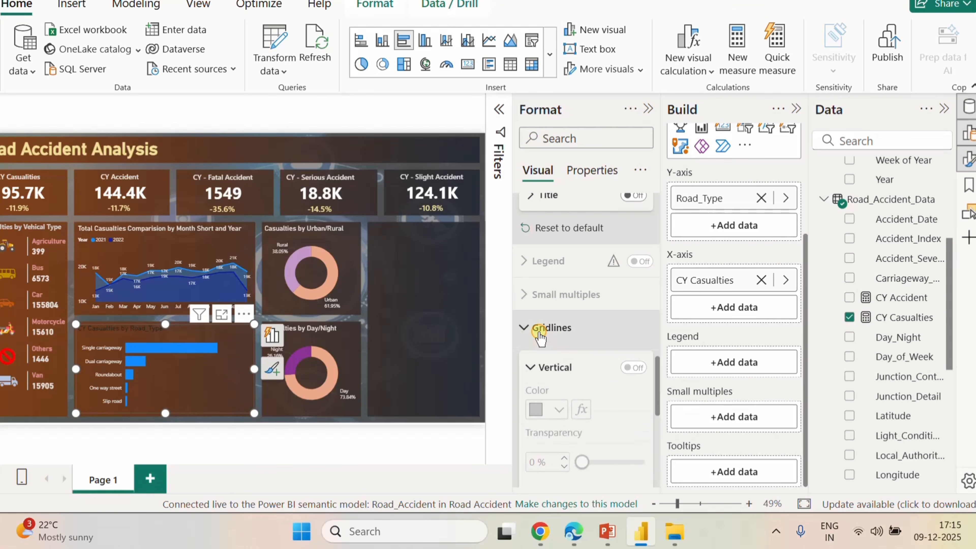
scroll(586, 375, "down", 4)
scroll(590, 388, "down", 4)
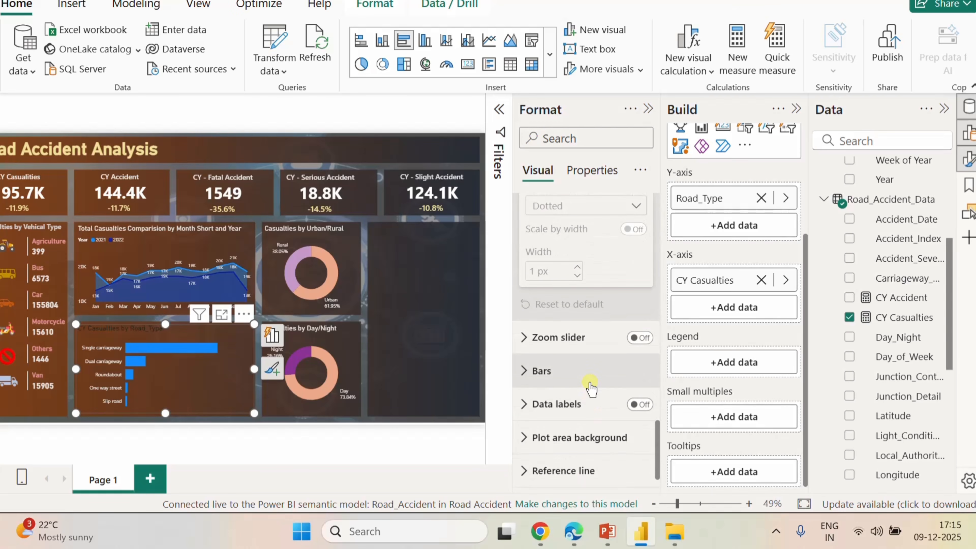
scroll(591, 386, "down", 1)
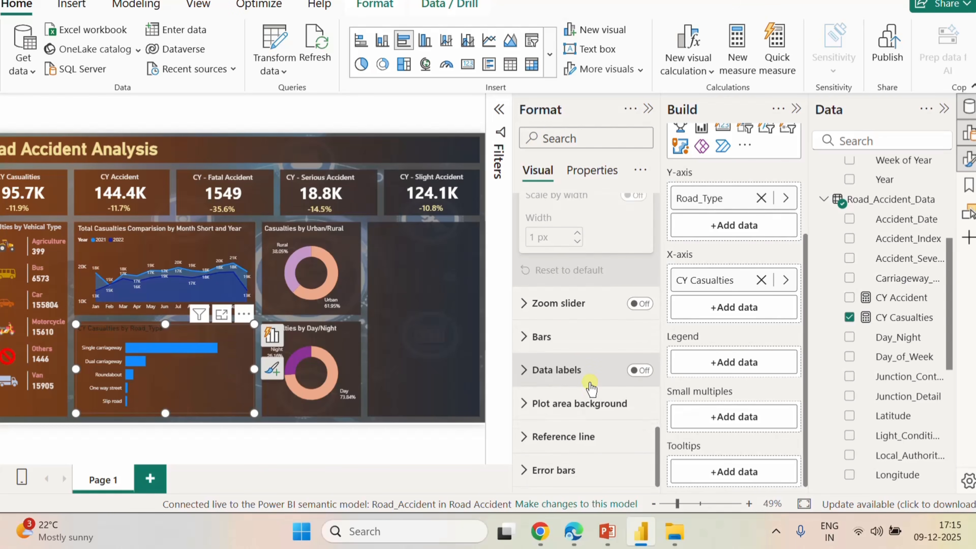
left_click(652, 369)
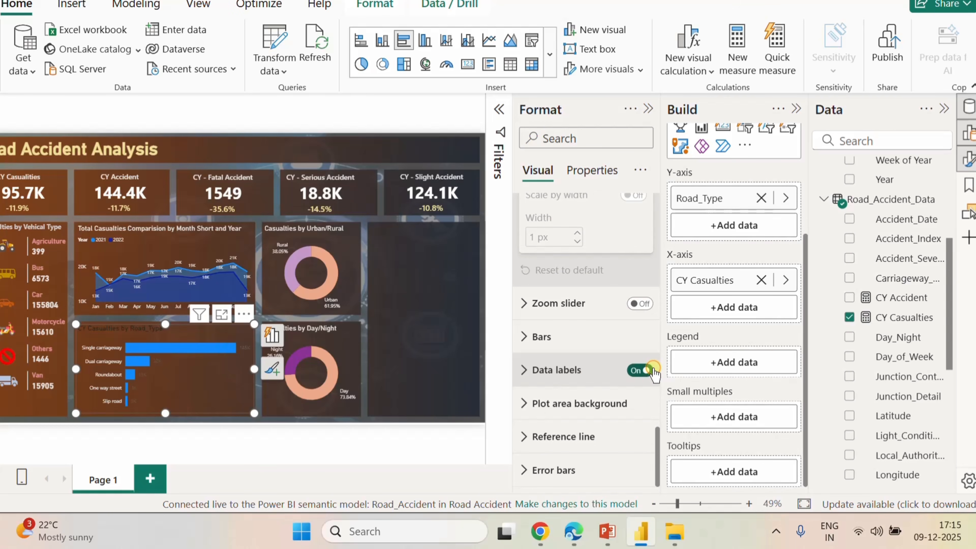
- Set the color of the bar chart's data label values to light grey
left_click(525, 370)
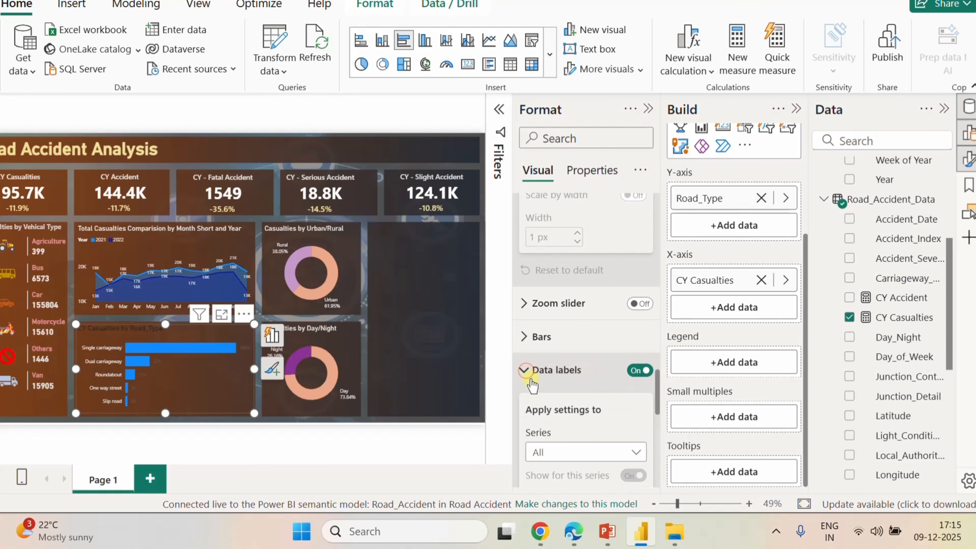
scroll(553, 430, "down", 4)
scroll(555, 452, "down", 5)
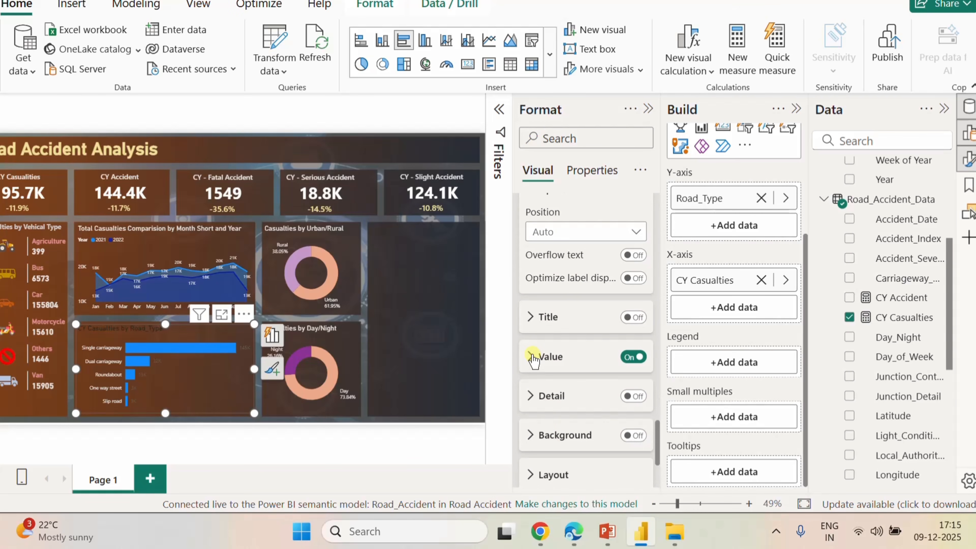
left_click(530, 356)
scroll(580, 450, "down", 2)
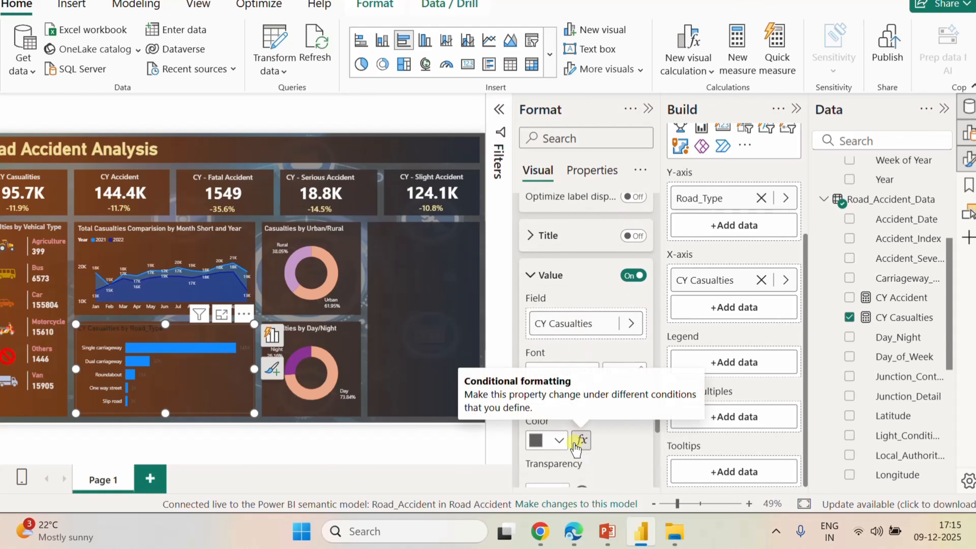
left_click(558, 440)
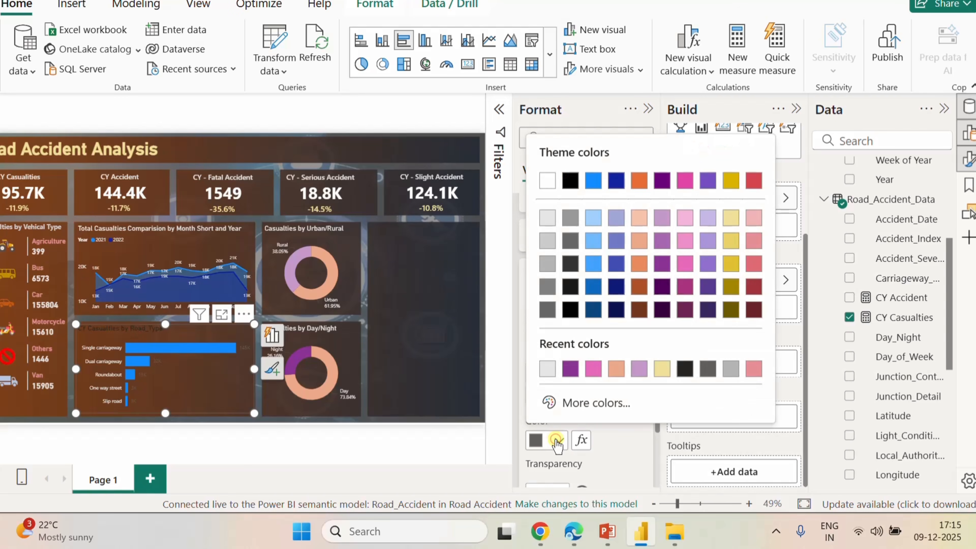
left_click(554, 217)
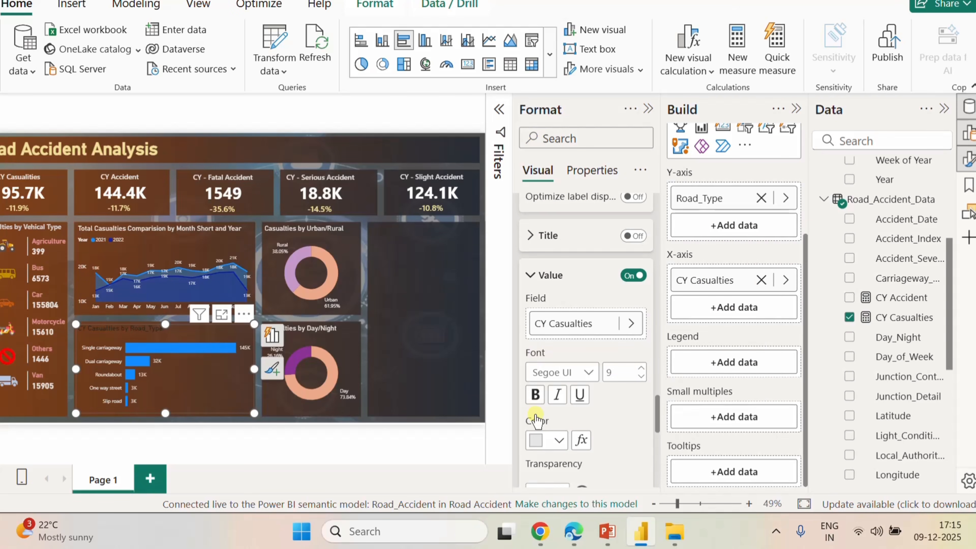
- Change the bar chart's title text to "Casualties by Road Type"
scroll(619, 413, "down", 2)
scroll(619, 414, "down", 7)
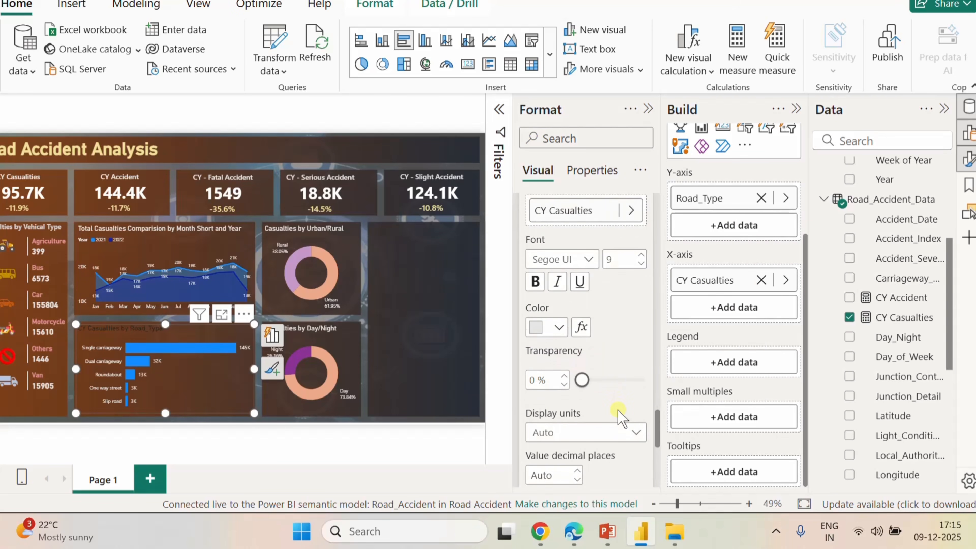
scroll(621, 416, "up", 12)
scroll(619, 415, "up", 10)
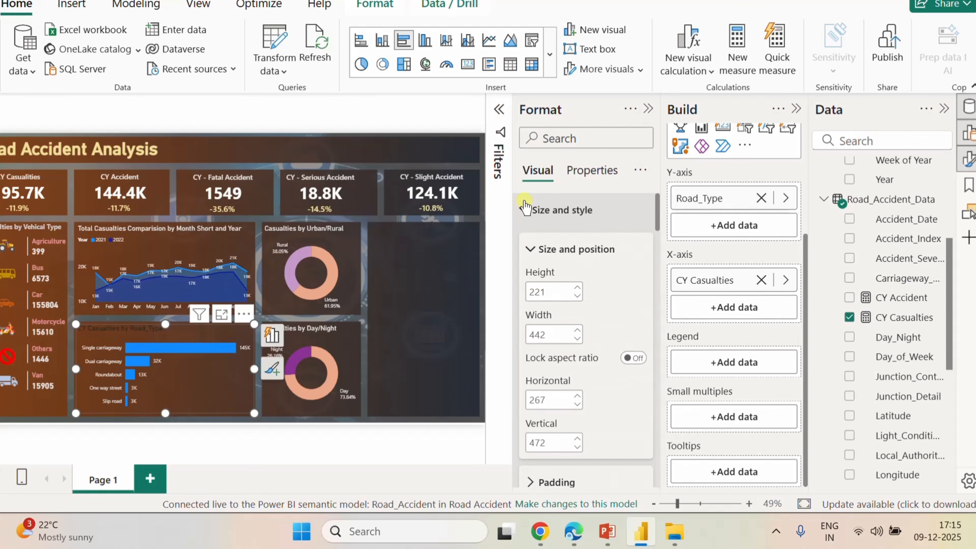
left_click(524, 208)
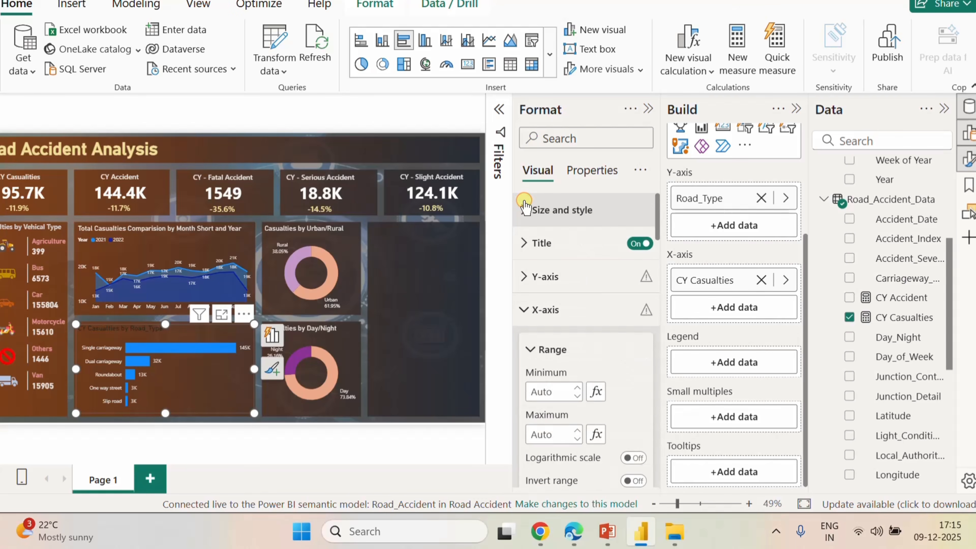
left_click(527, 246)
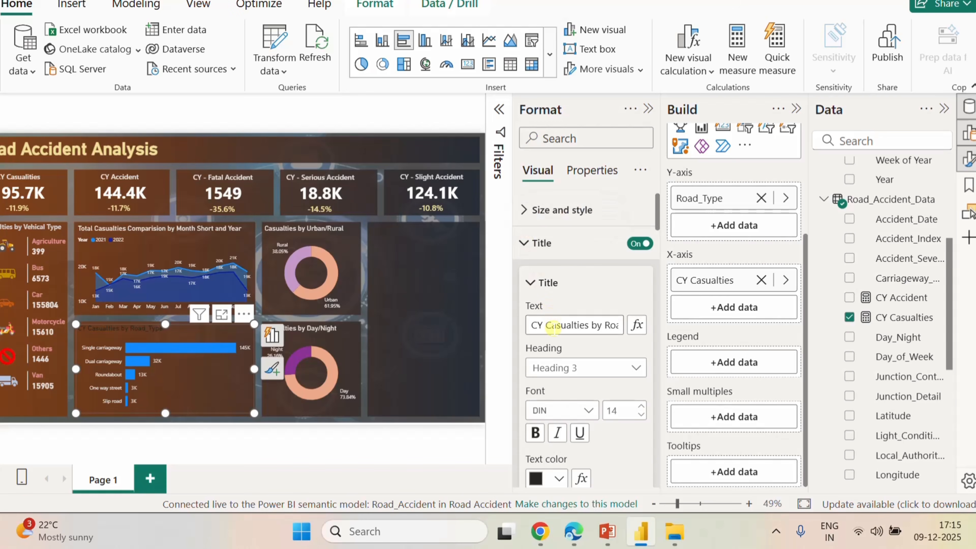
left_click(545, 325)
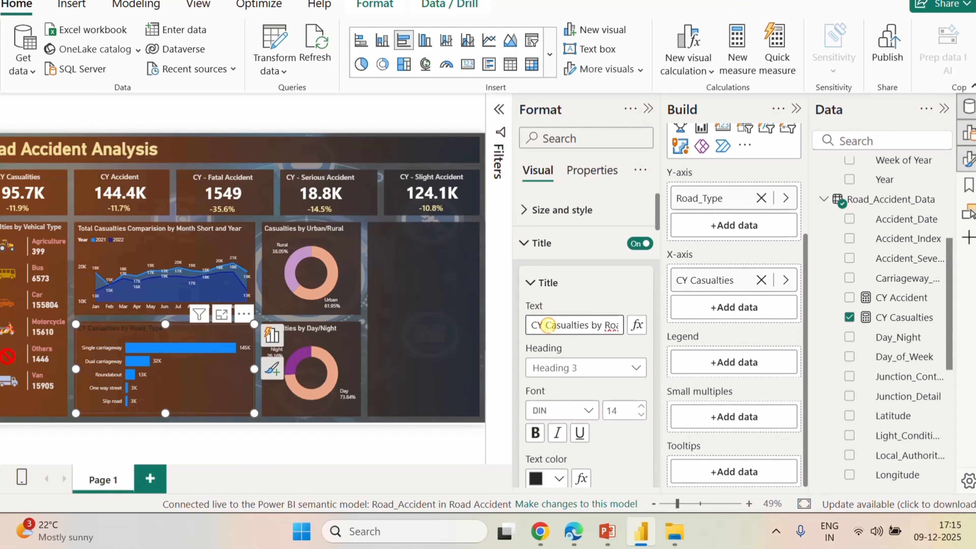
key("BackSpace")
key("BackSpace")
key("BackSpace")
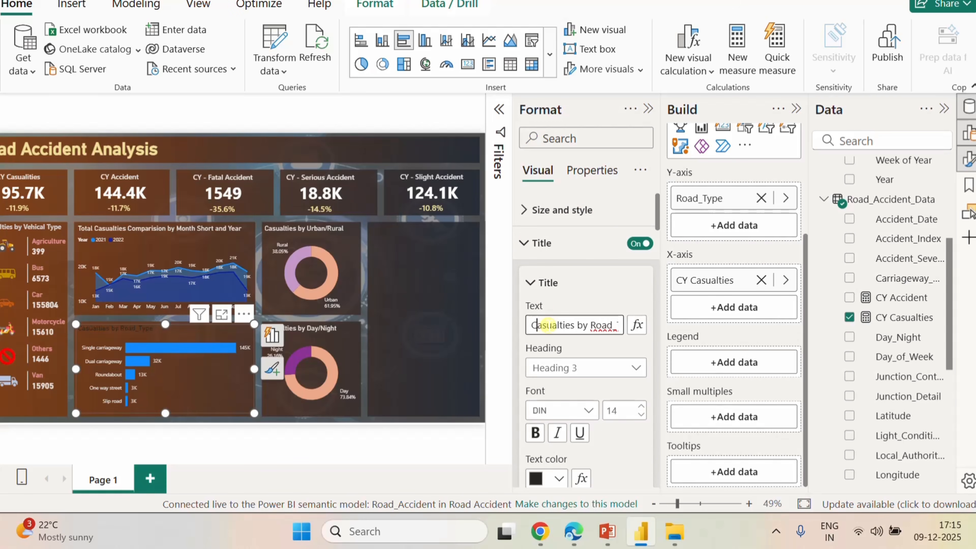
key("End")
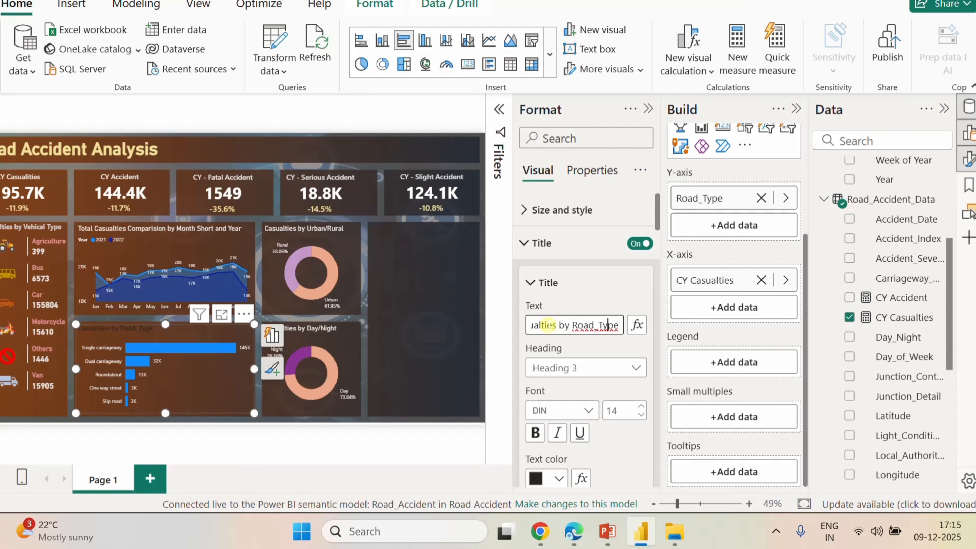
key("BackSpace")
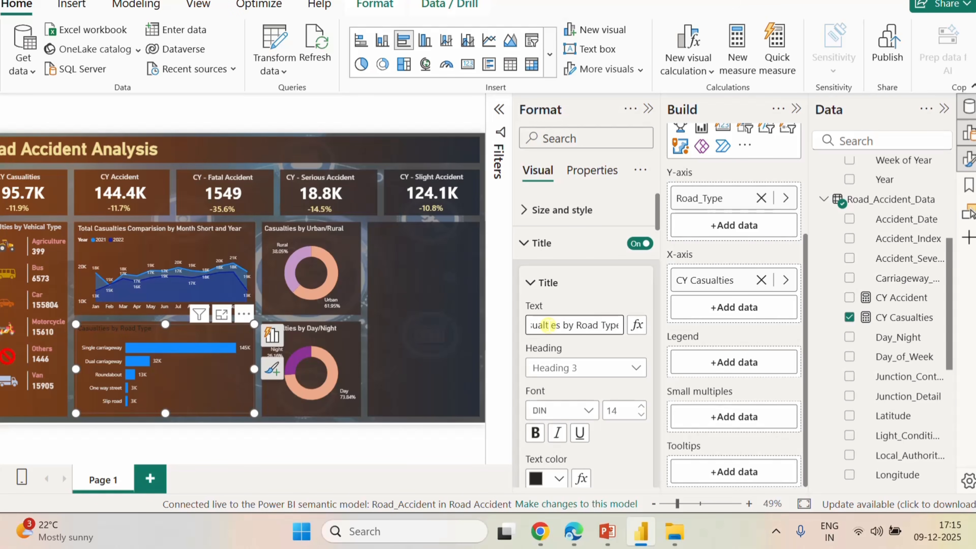
- Set the bar chart title's text color to light grey and center it horizontally
left_click(608, 416)
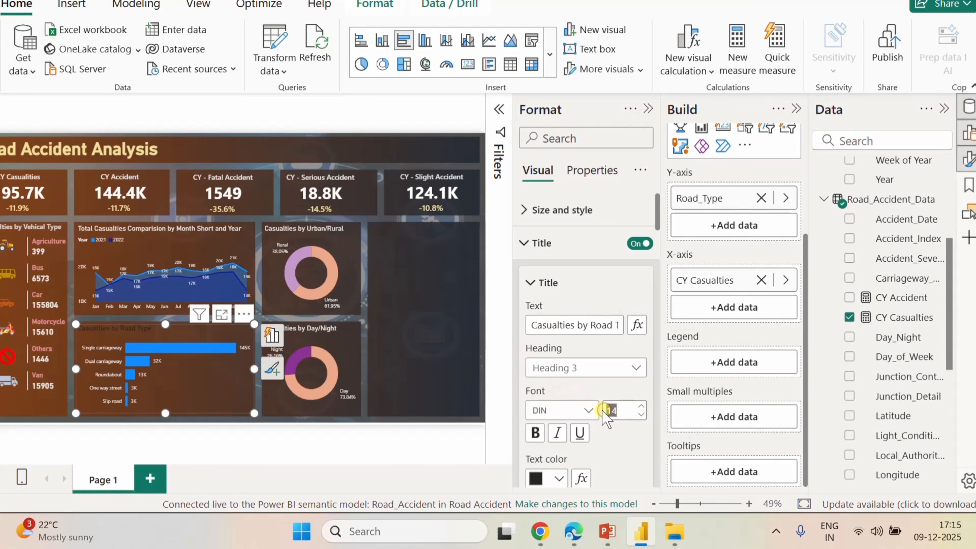
left_click(553, 479)
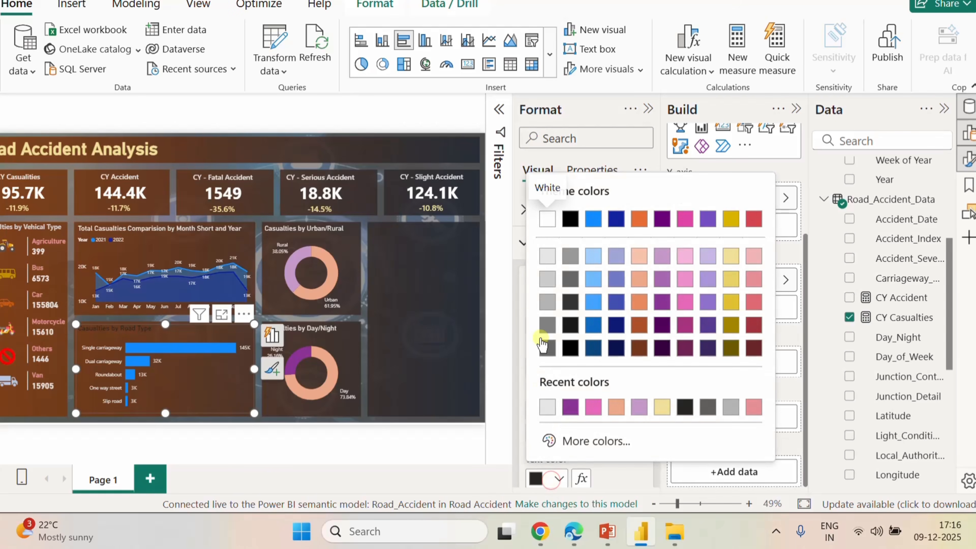
left_click(546, 256)
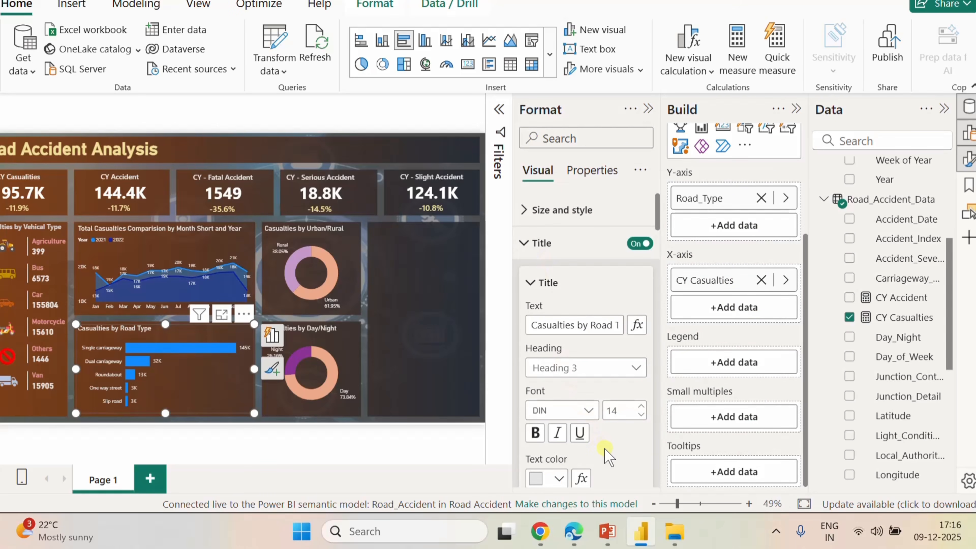
scroll(605, 454, "down", 3)
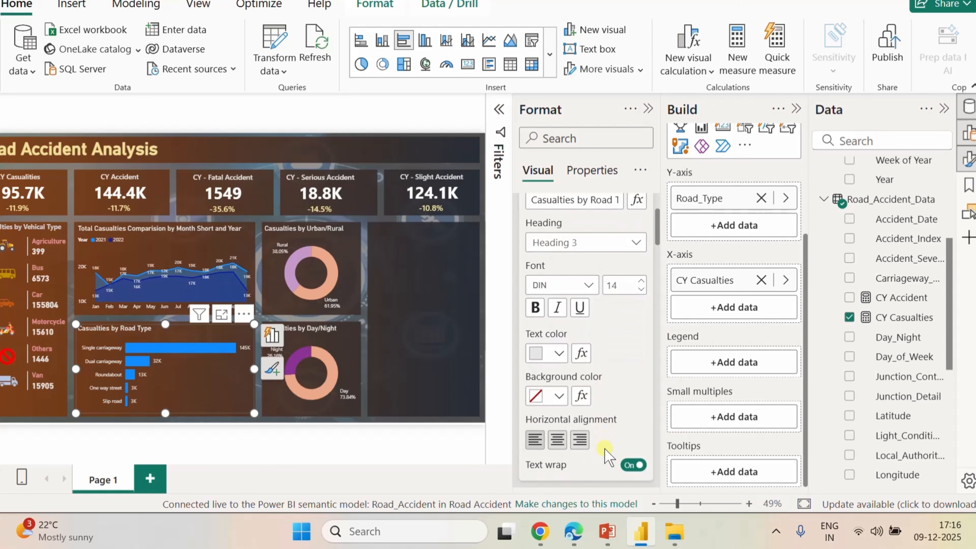
left_click(557, 434)
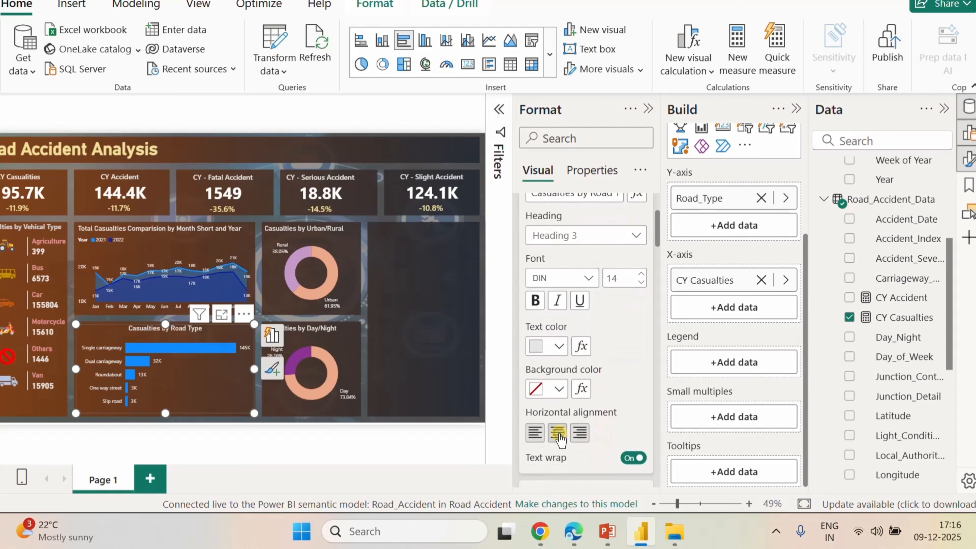
left_click(429, 308)
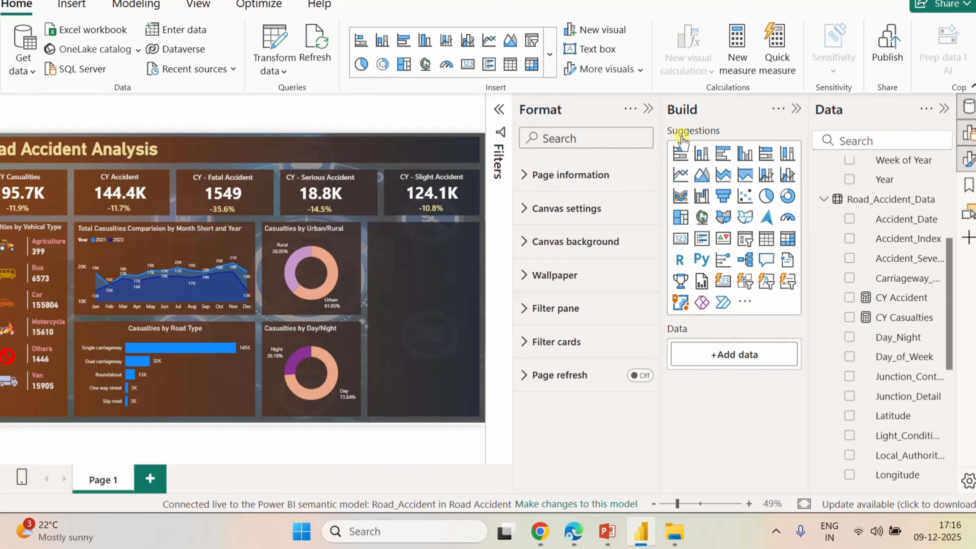
- Insert a treemap visual and place it in the empty panel beside the two donut charts
left_click(648, 109)
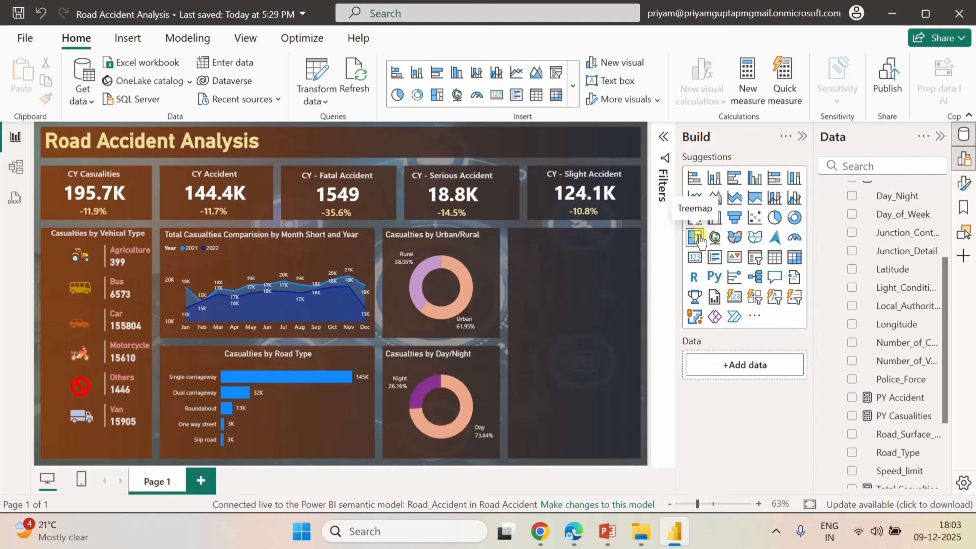
left_click(700, 242)
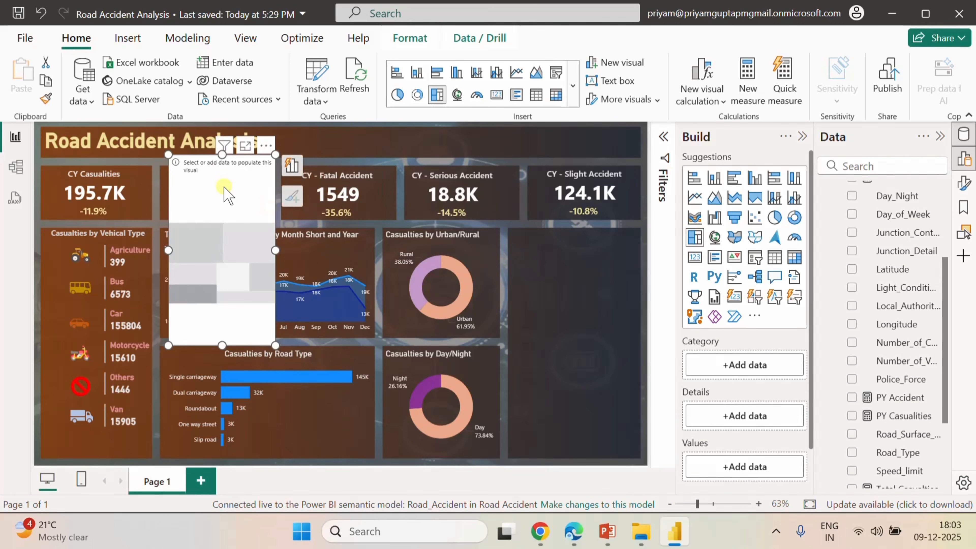
left_click_drag(225, 189, 568, 263)
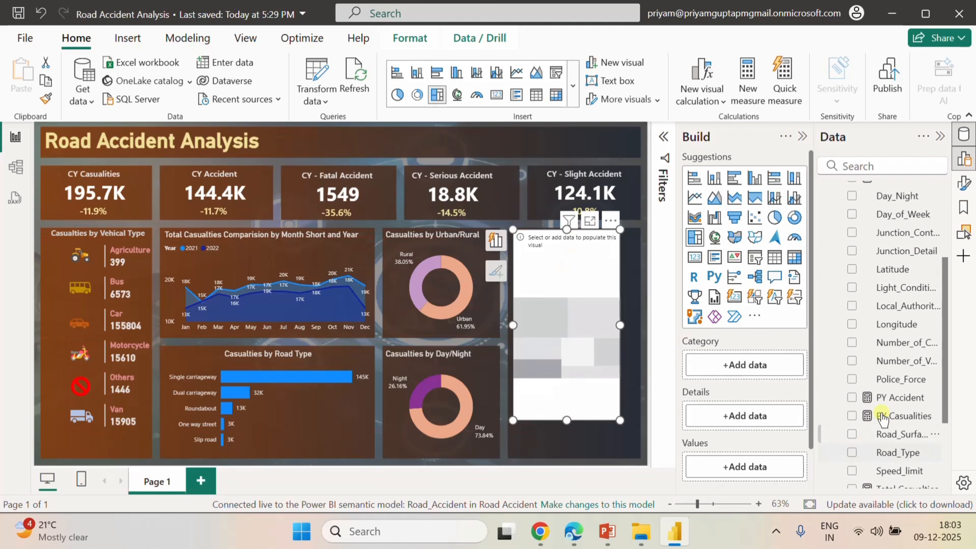
- Assign CY Casualties from Road_Accident_Data to the treemap's values
scroll(893, 388, "up", 2)
scroll(893, 388, "down", 4)
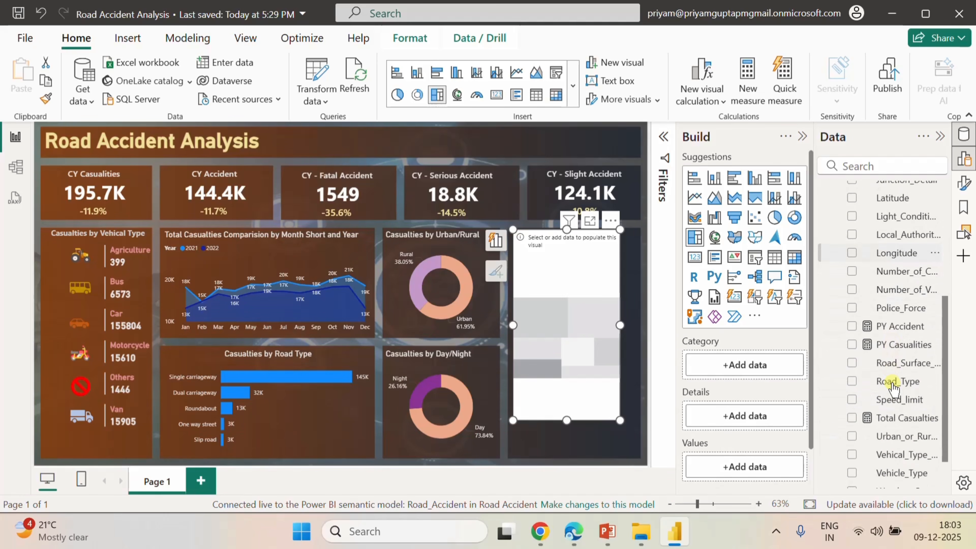
scroll(893, 388, "down", 2)
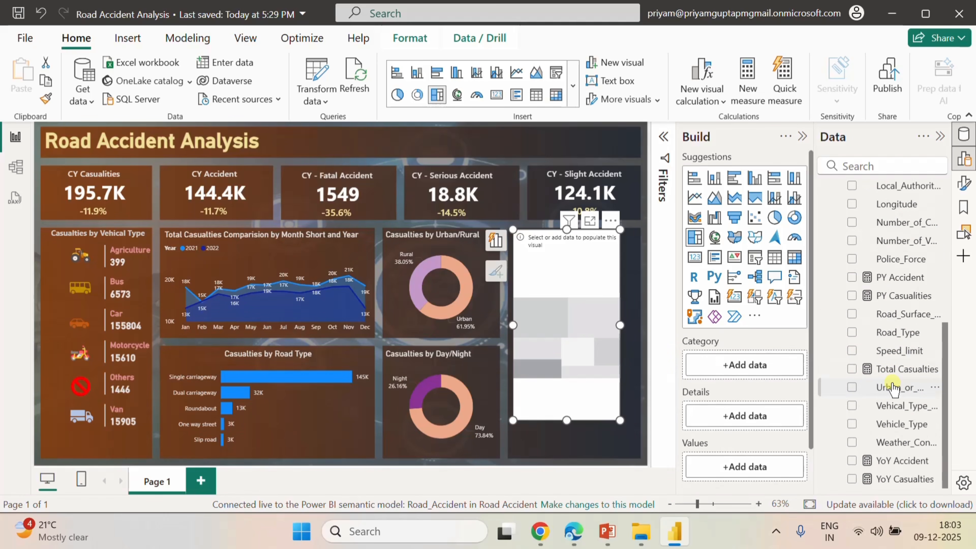
scroll(893, 384, "up", 5)
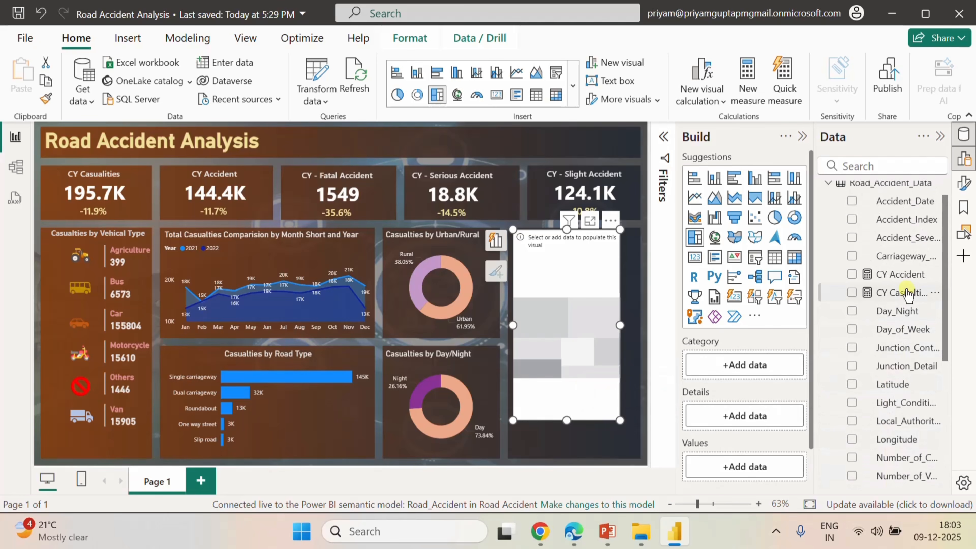
left_click_drag(906, 295, 776, 475)
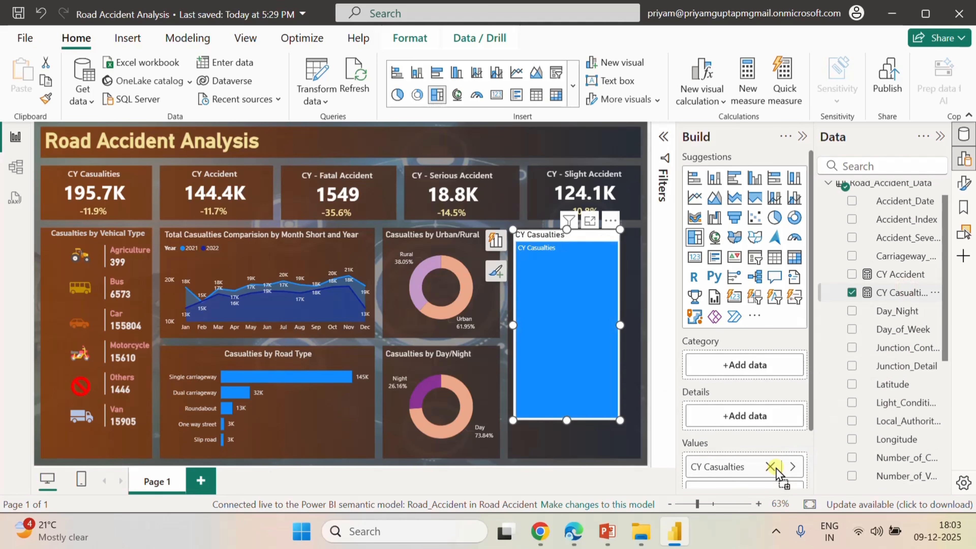
scroll(888, 335, "down", 3)
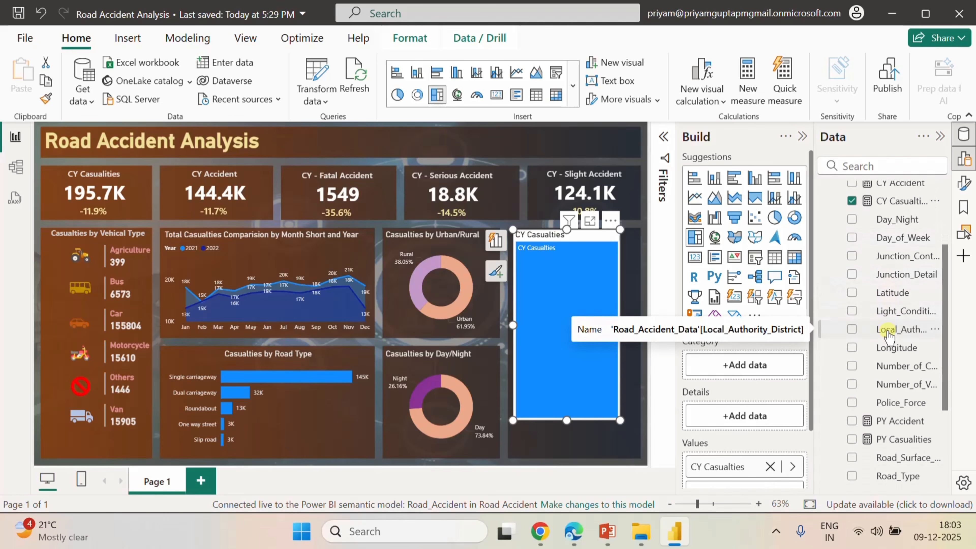
- Assign Local_Authority_District from Road_Accident_Data to the treemap's category
scroll(888, 337, "up", 3)
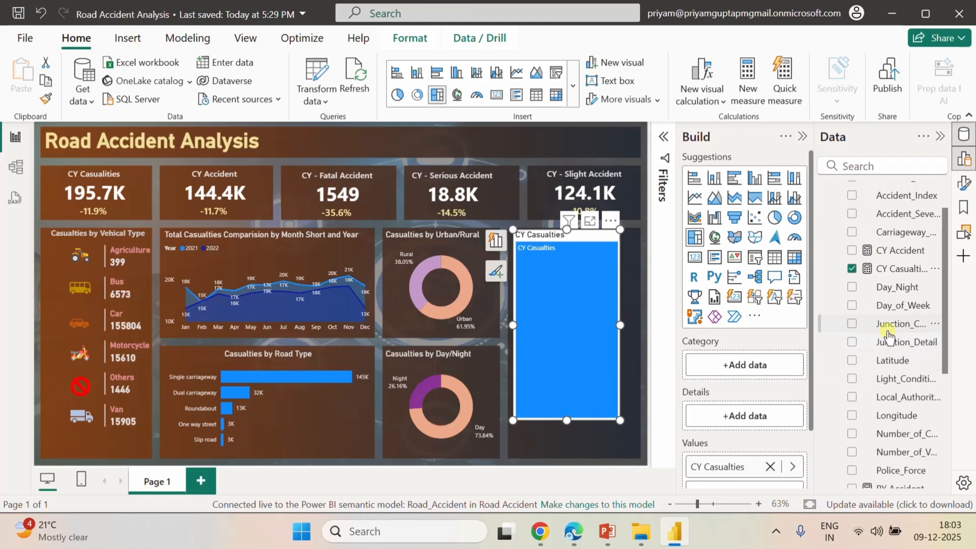
scroll(888, 334, "down", 3)
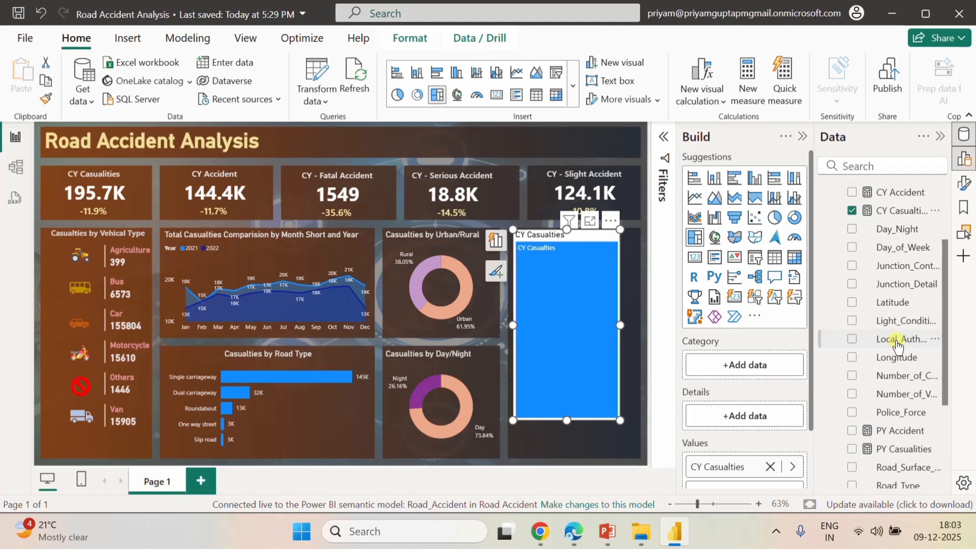
left_click_drag(897, 344, 773, 369)
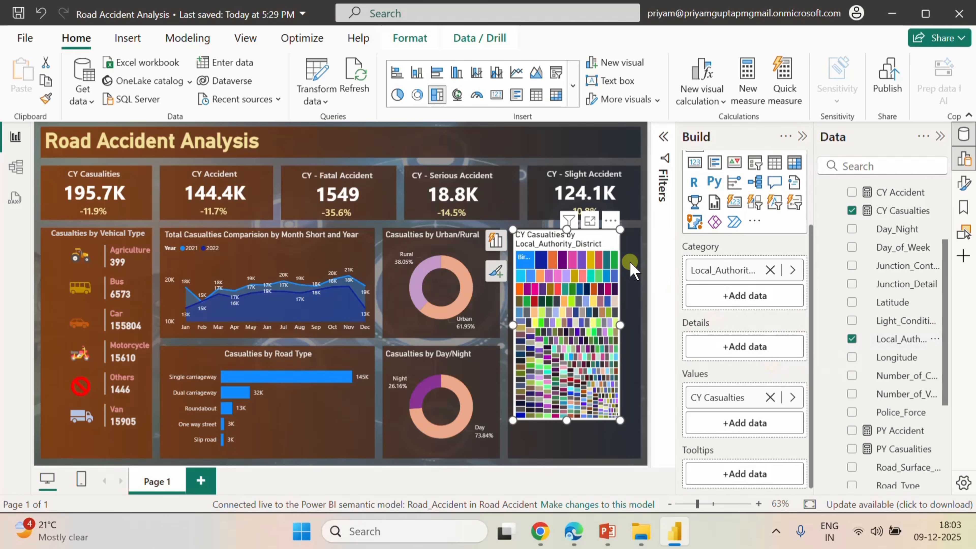
- Enlarge the treemap to fill the empty panel beside the donut charts and nudge it slightly down
left_click_drag(619, 329, 638, 329)
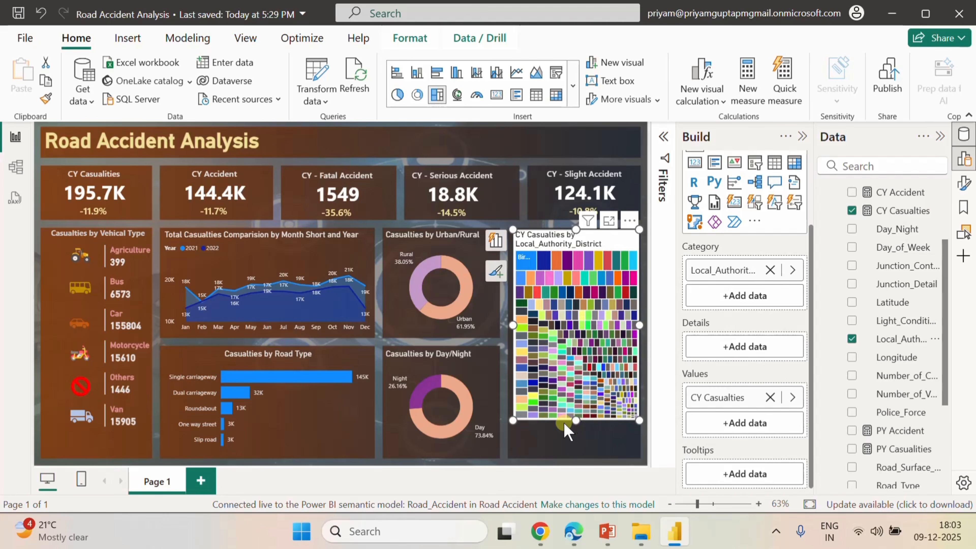
left_click_drag(583, 419, 571, 454)
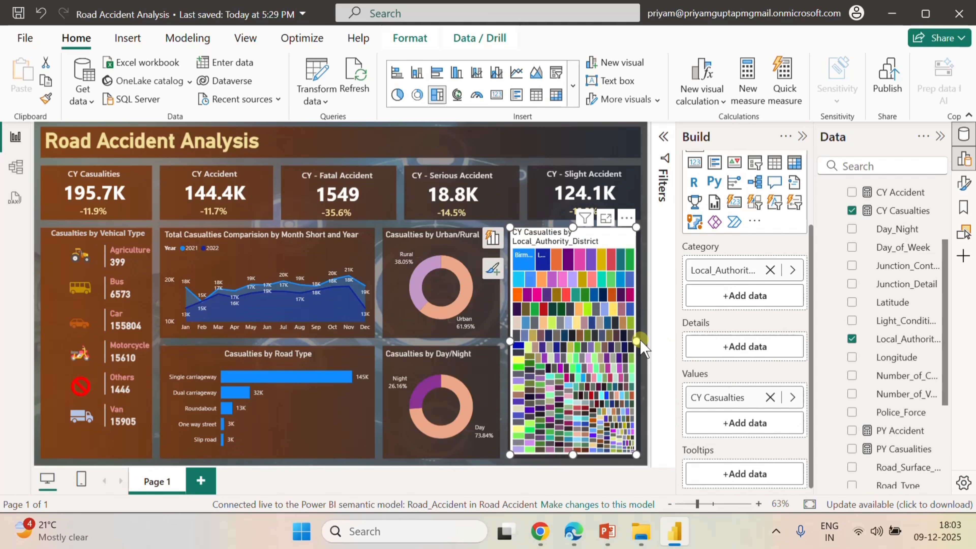
left_click_drag(642, 341, 640, 338)
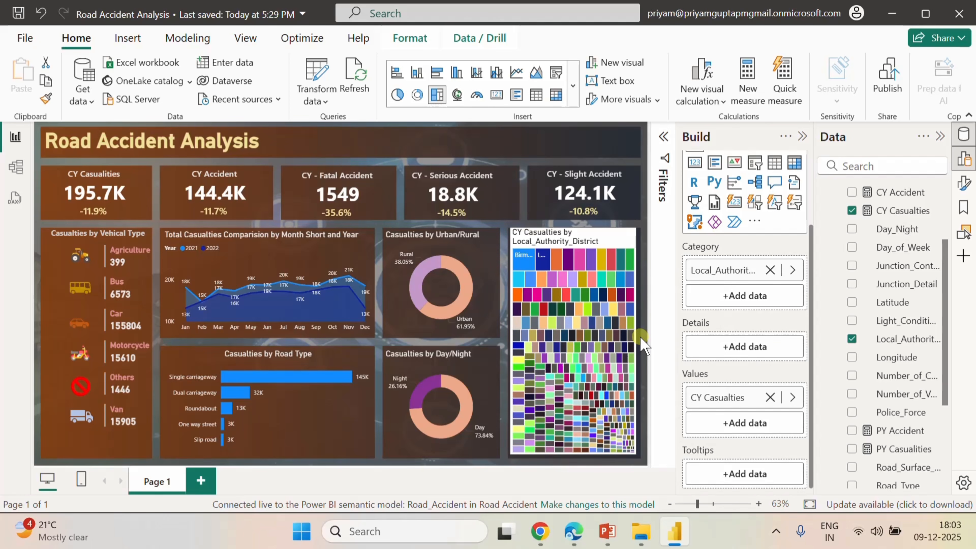
key("Down")
key("Down")
key("Down")
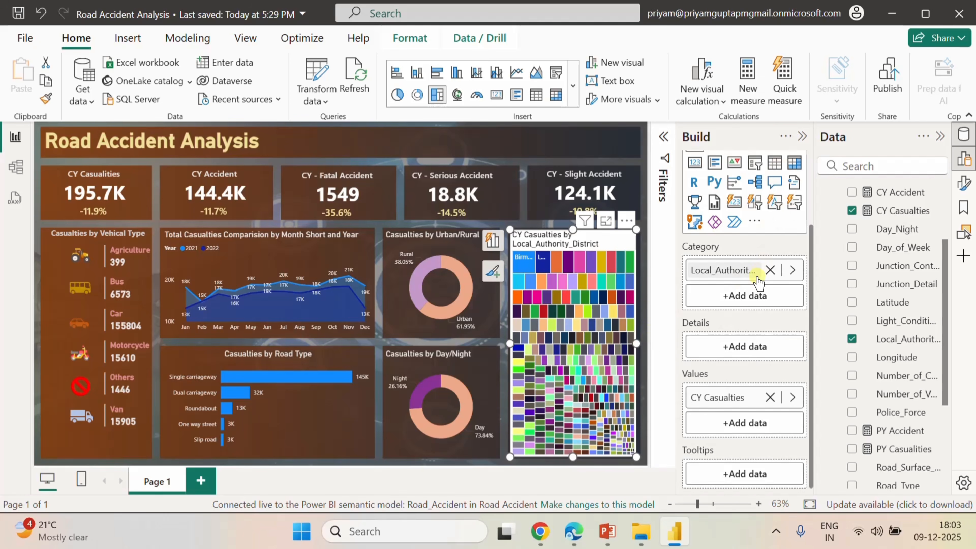
- Turn off the treemap's background
left_click(963, 182)
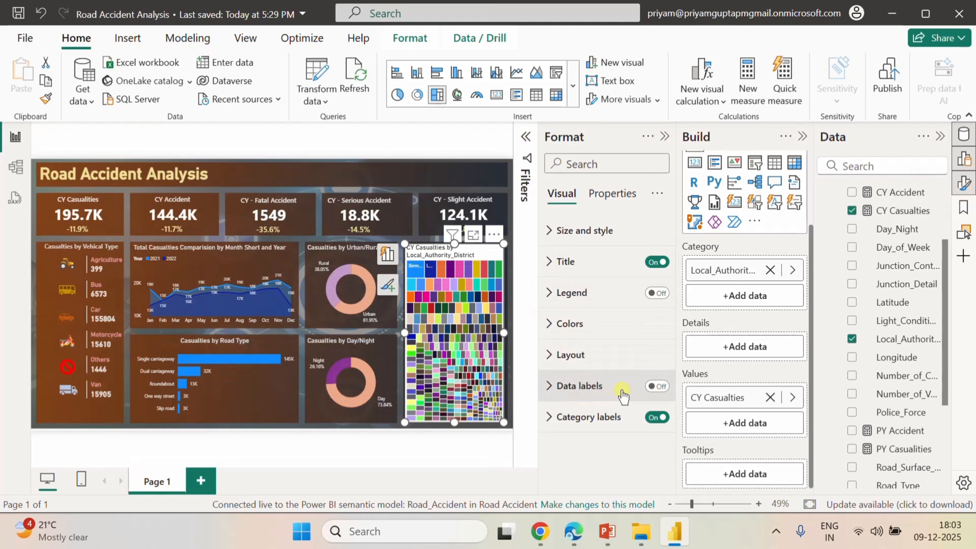
left_click(543, 230)
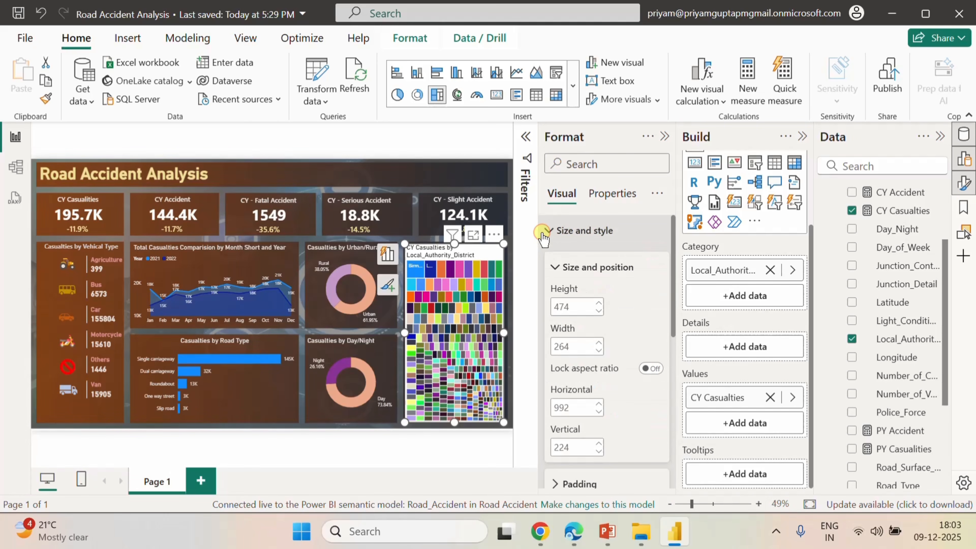
scroll(643, 374, "down", 3)
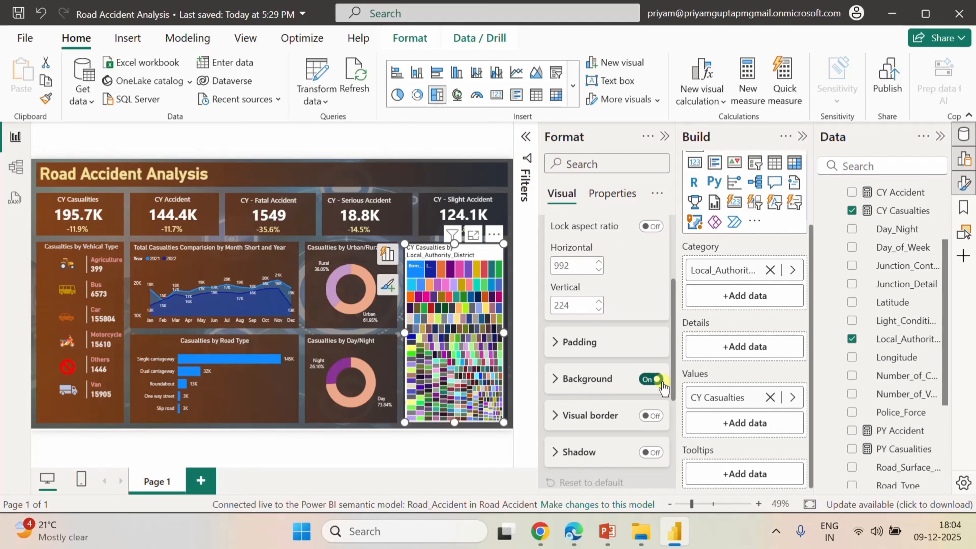
left_click(658, 380)
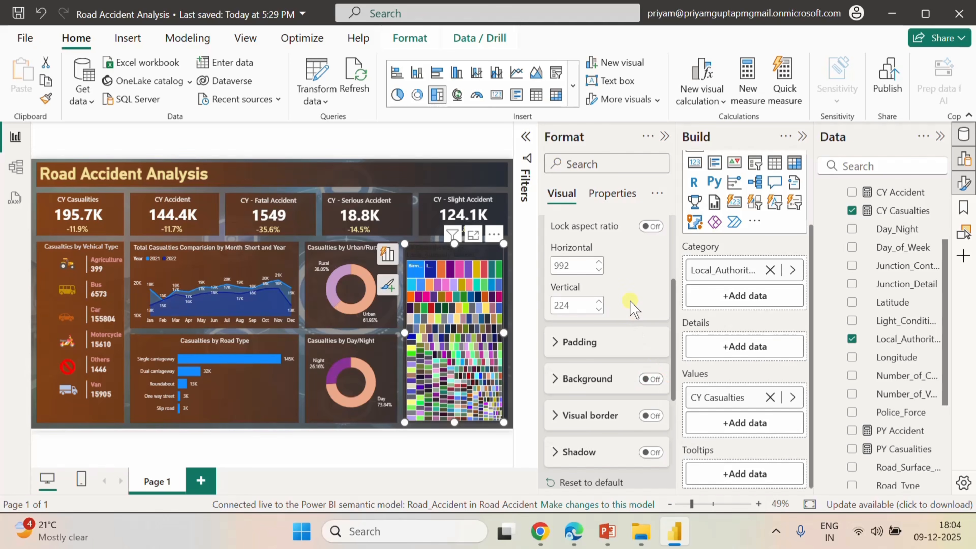
- Change the treemap's title text to "CY Casualties by District"
scroll(632, 306, "down", 5)
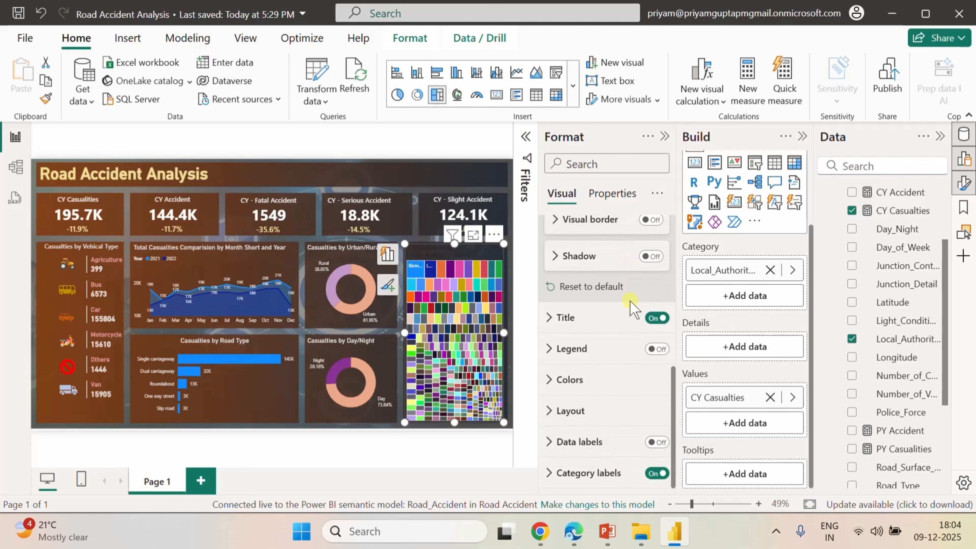
left_click(547, 317)
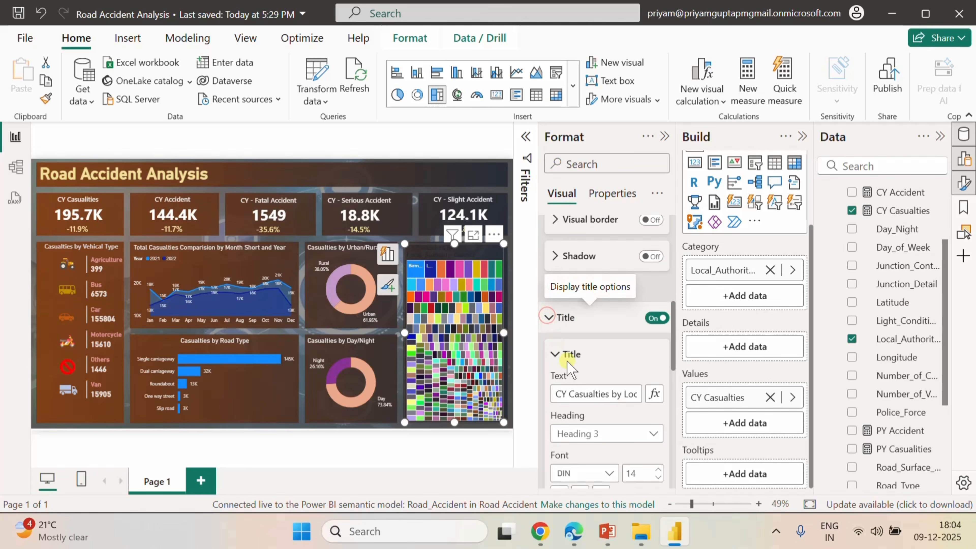
left_click(587, 393)
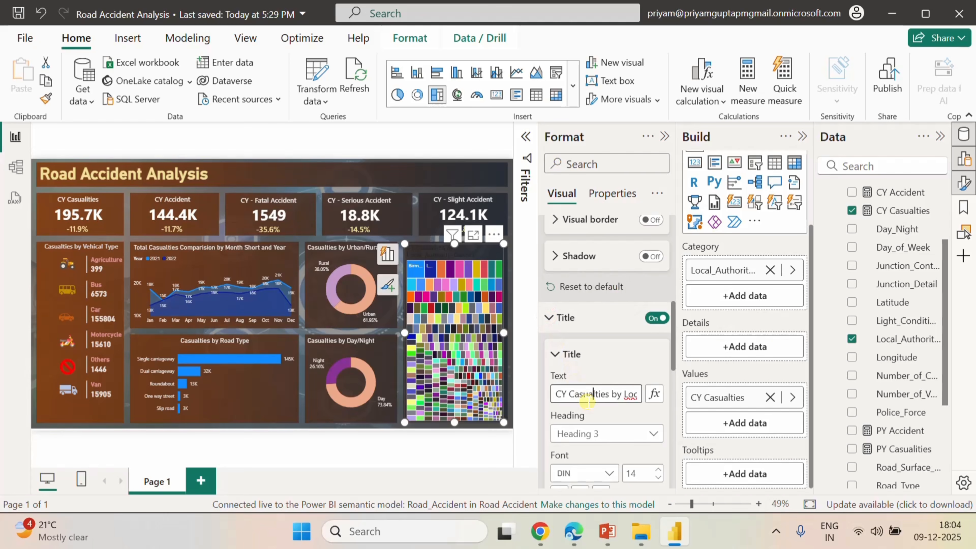
key("Right")
key("Right")
key("Right")
key("Right")
key("Right")
key("Right")
key("Right")
key("Right")
key("Right")
key("Right")
key("Right")
key("Right")
key("Right")
key("Right")
key("Right")
key("Right")
key("Right")
key("Right")
key("Right")
key("Right")
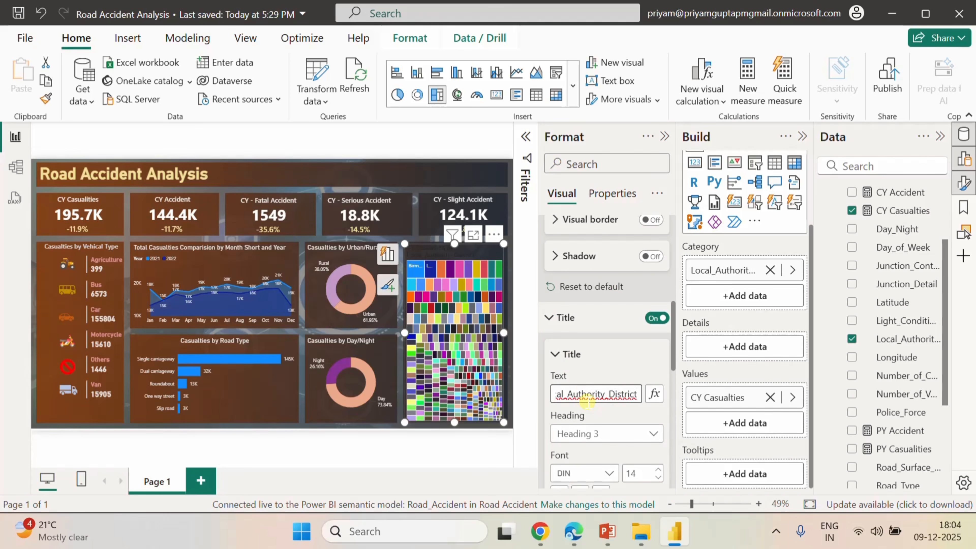
key("BackSpace")
key("BackSpace")
key("BackSpace")
key("BackSpace")
key("BackSpace")
key("BackSpace")
key("BackSpace")
key("BackSpace")
key("BackSpace")
key("BackSpace")
key("BackSpace")
key("BackSpace")
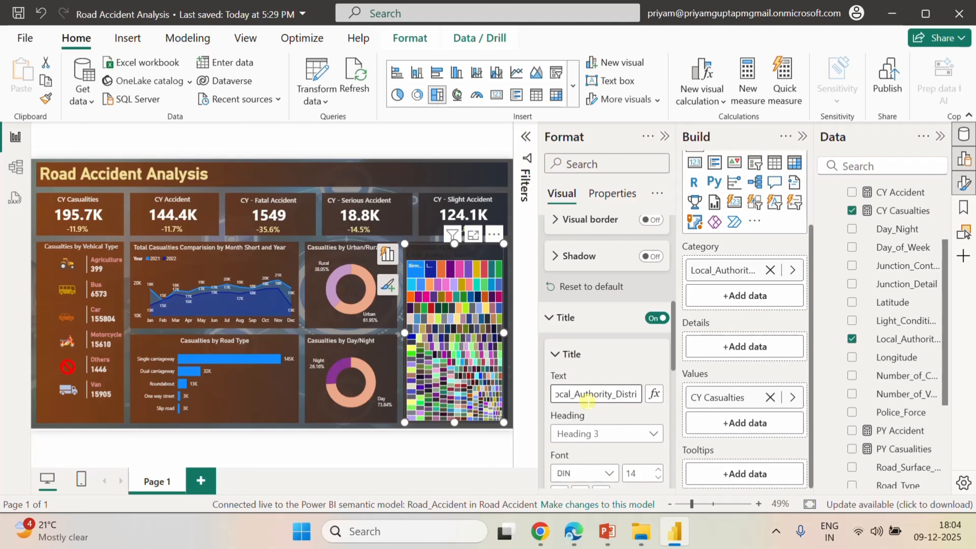
key("BackSpace")
key("BackSpace")
key("BackSpace")
key("BackSpace")
key("BackSpace")
key("BackSpace")
key("BackSpace")
key("BackSpace")
key("BackSpace")
key("BackSpace")
key("BackSpace")
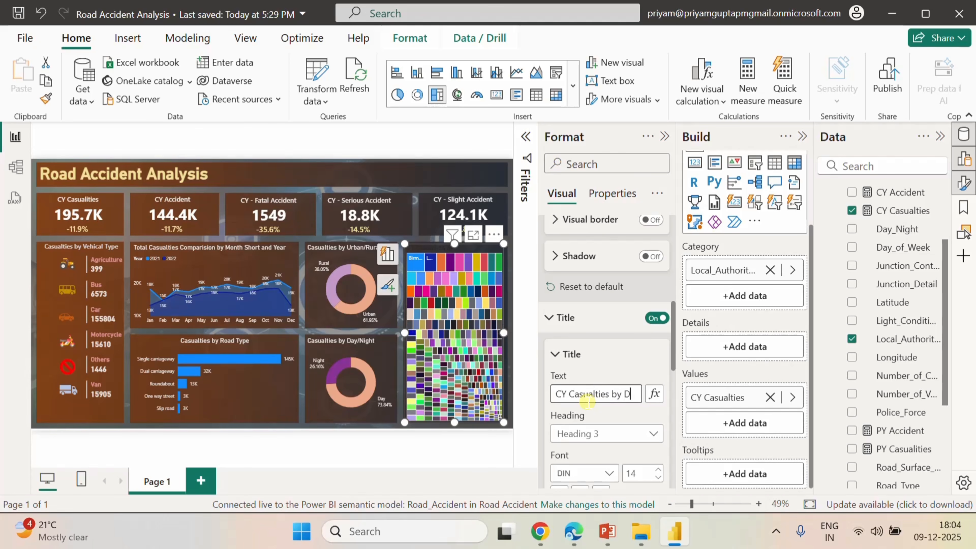
type("District")
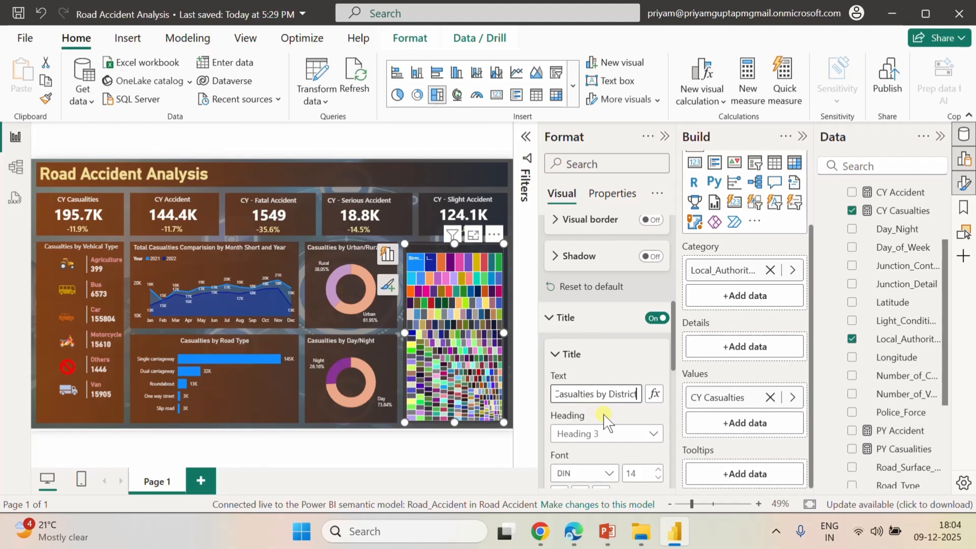
left_click(603, 415)
- Set the treemap title's text color to light grey and center it horizontally
scroll(603, 415, "down", 2)
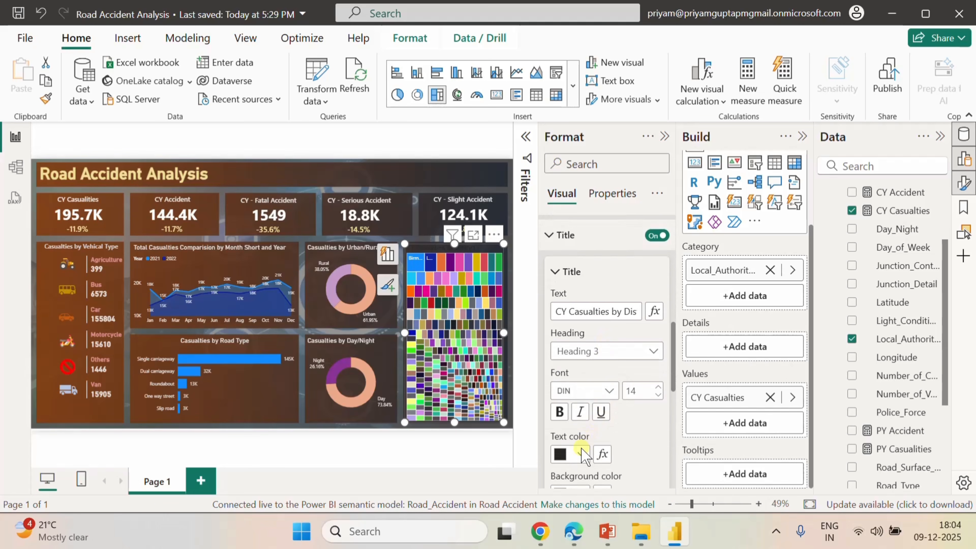
left_click(581, 453)
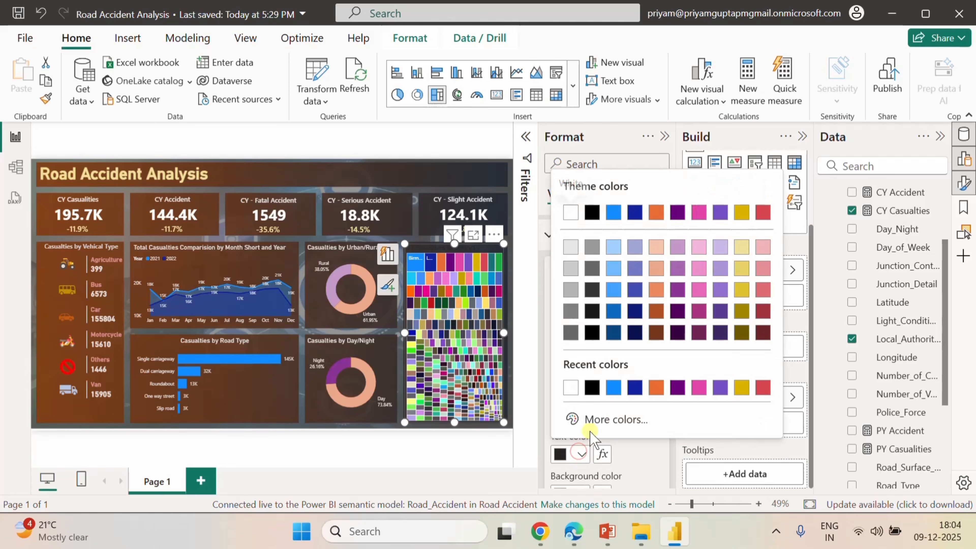
left_click(571, 247)
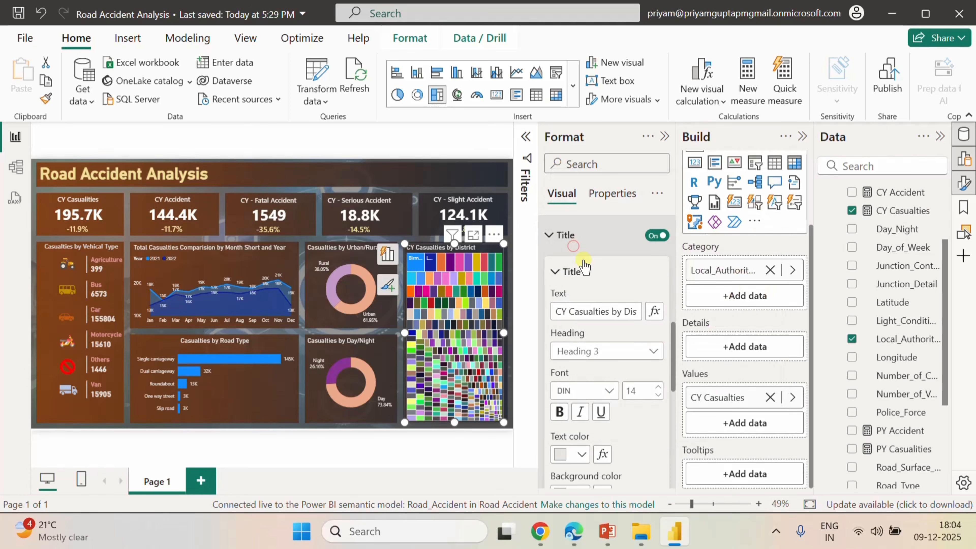
scroll(621, 422, "down", 2)
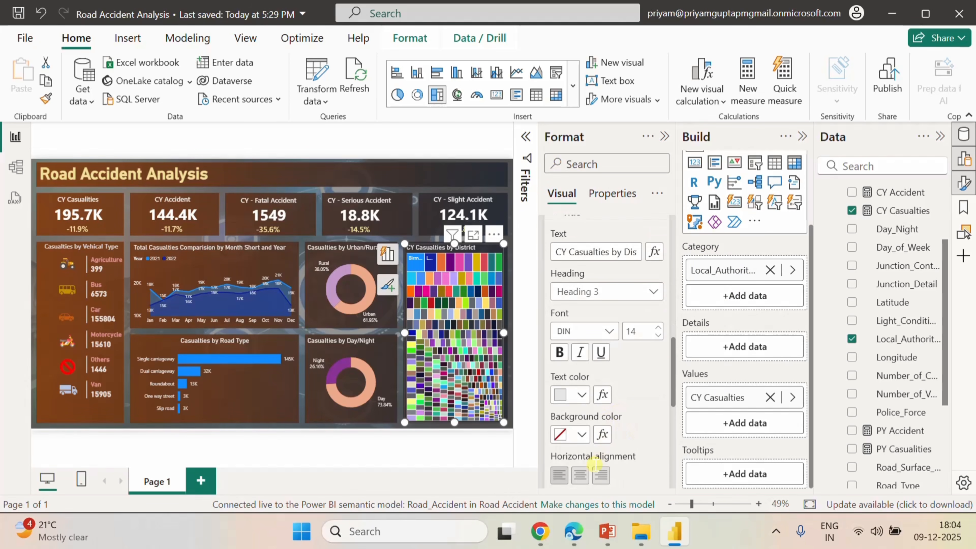
left_click(578, 478)
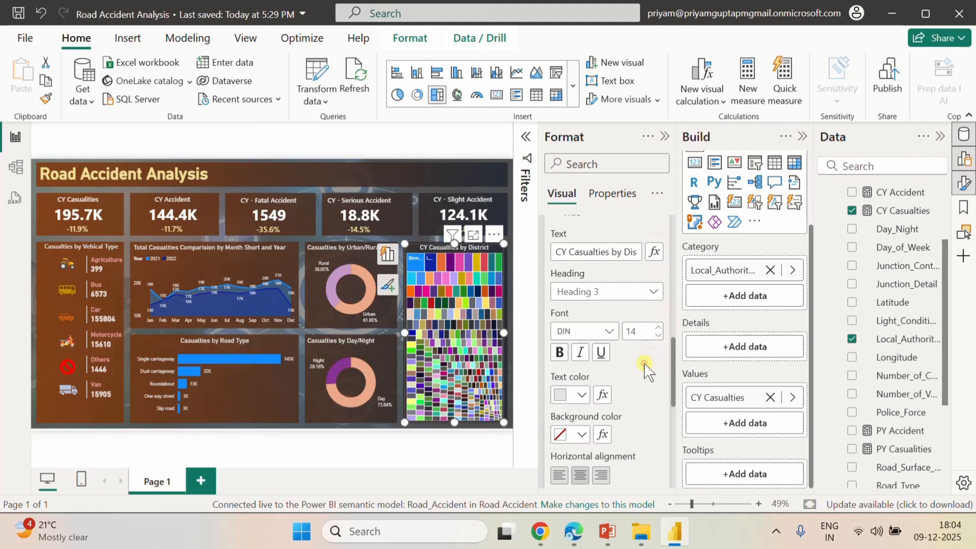
left_click(666, 136)
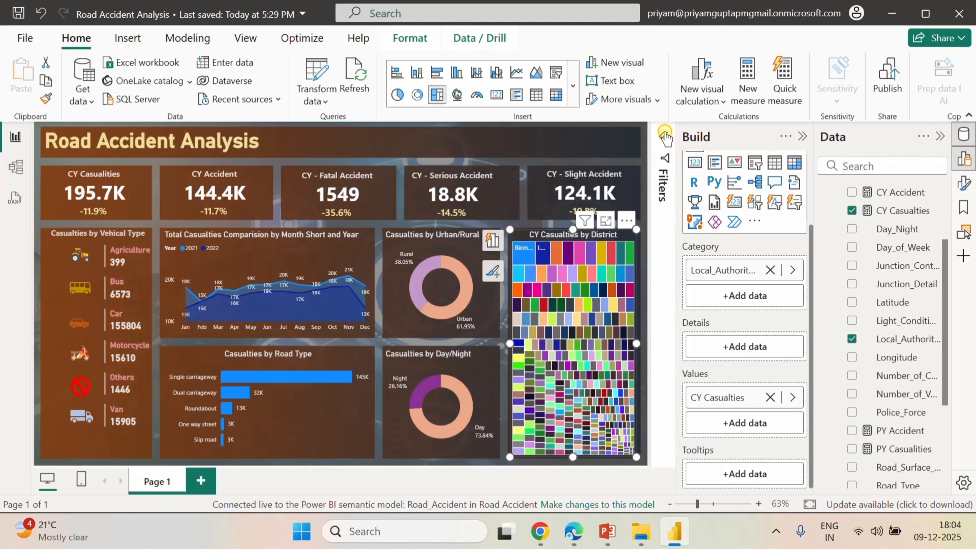
left_click(647, 159)
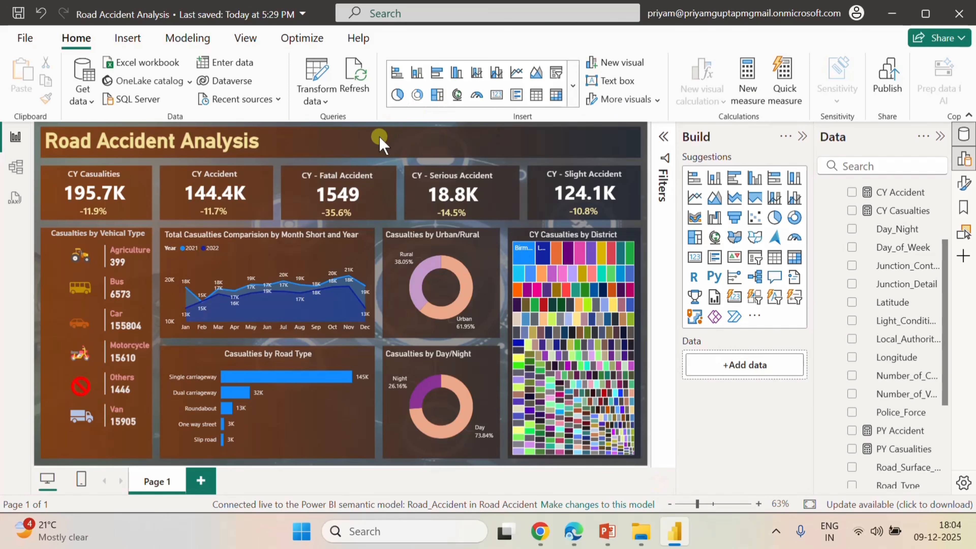
- Insert a slicer on Weather_Conditions and reduce its height to roughly that of a KPI card
mouse_move(595, 289)
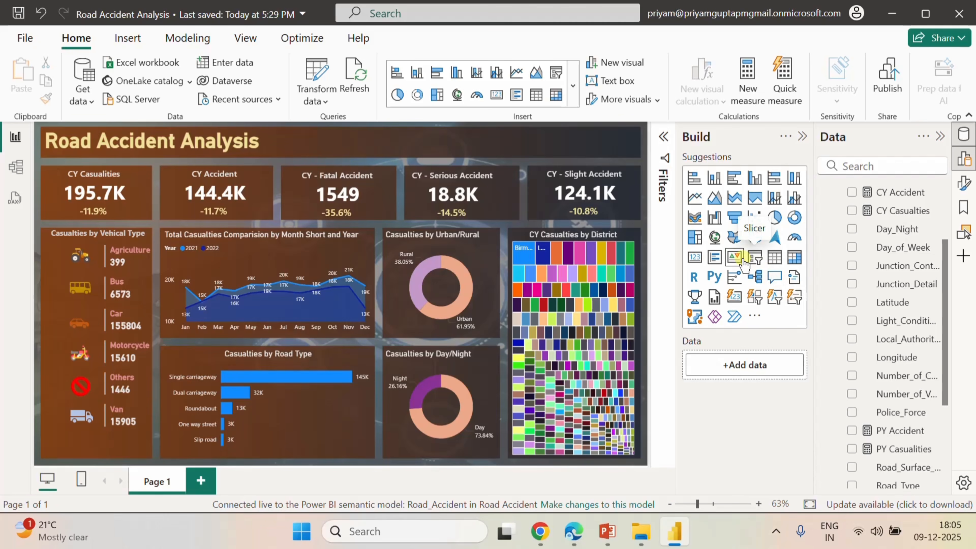
left_click(754, 256)
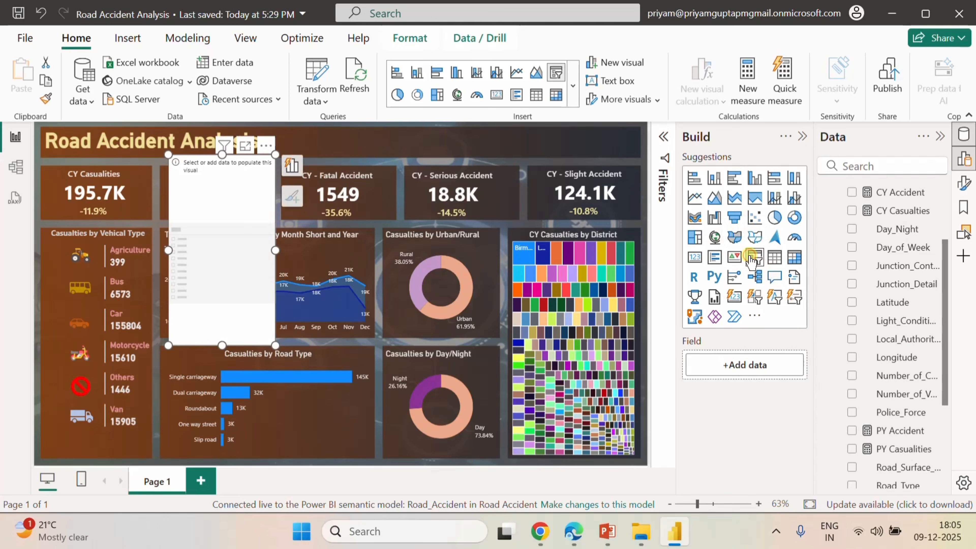
scroll(872, 371, "up", 2)
scroll(881, 380, "down", 6)
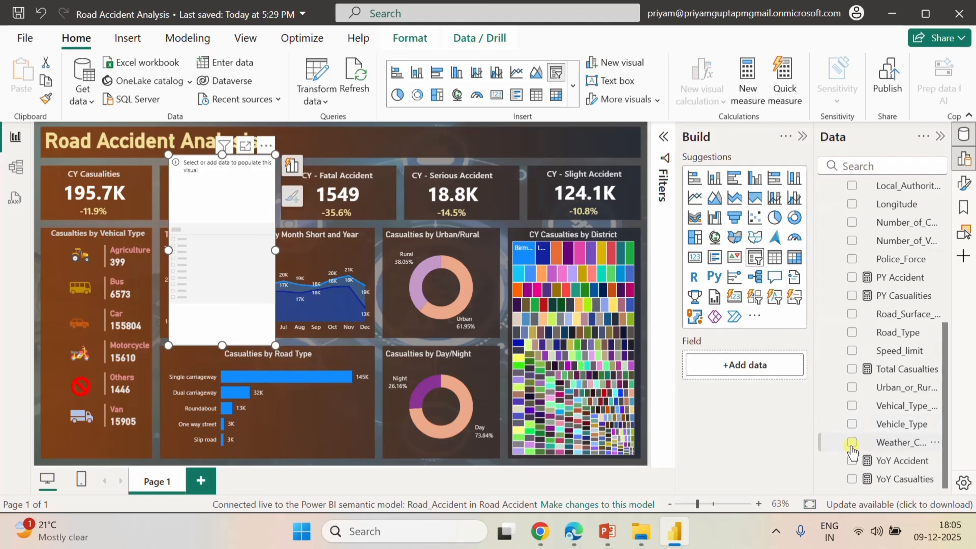
left_click(852, 442)
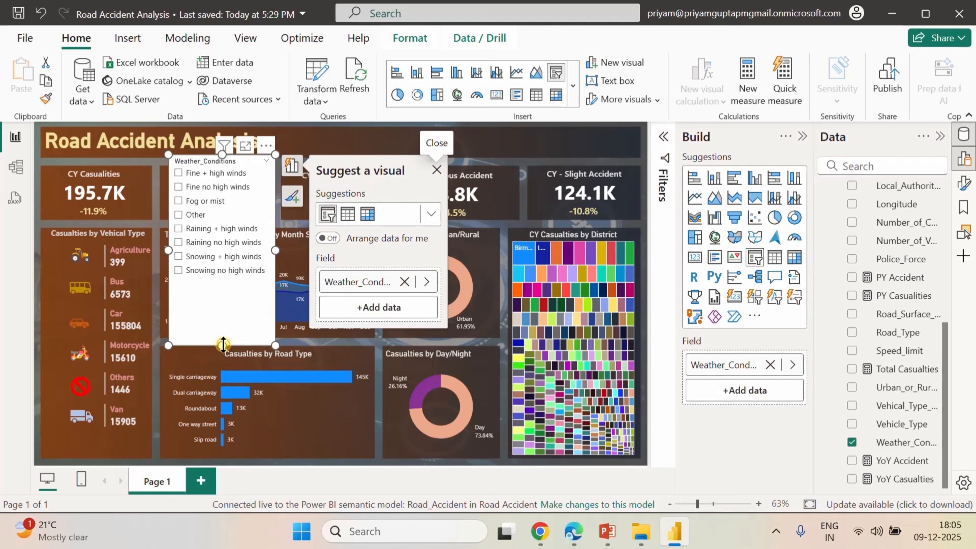
left_click_drag(222, 345, 223, 212)
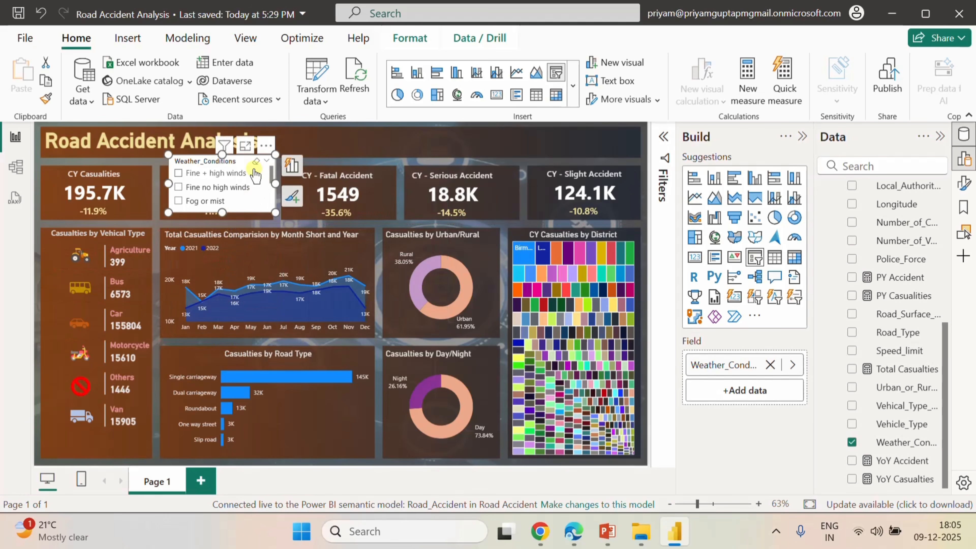
- Set the Weather_Conditions slicer's style to Dropdown and place it in the header banner beside the report title
left_click(969, 186)
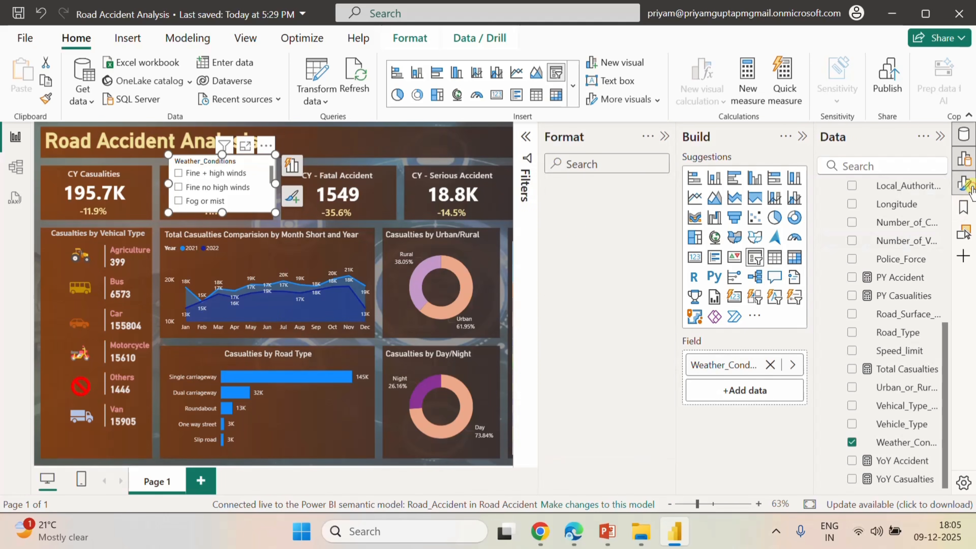
left_click(561, 298)
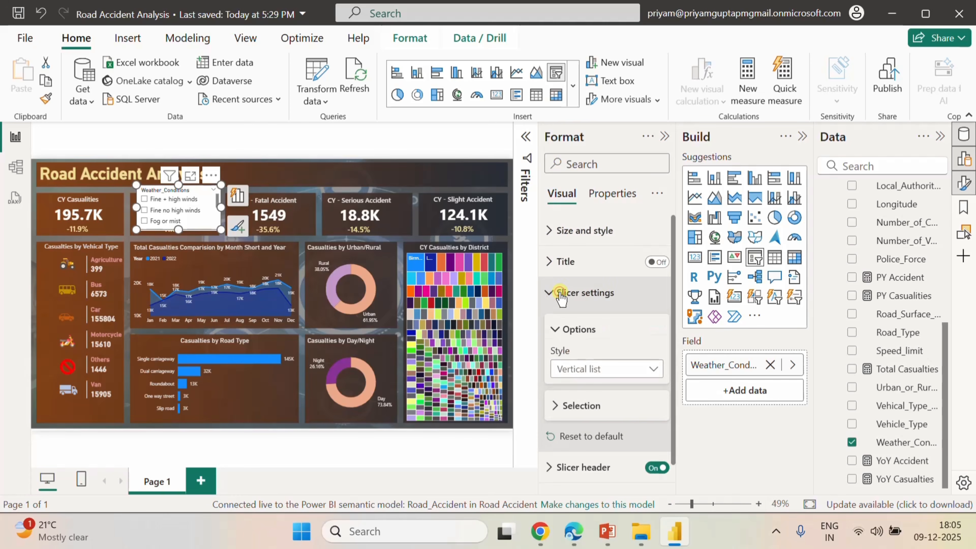
left_click(600, 371)
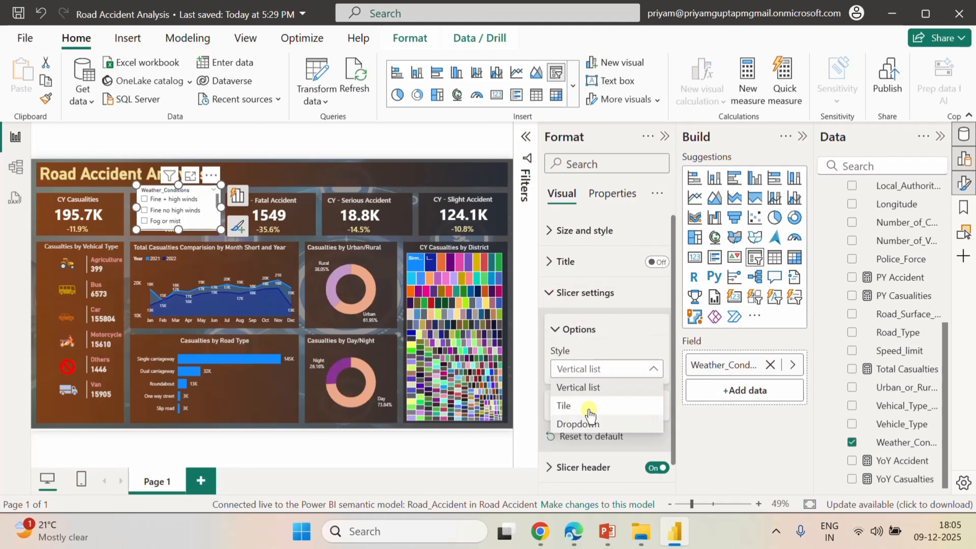
left_click(587, 425)
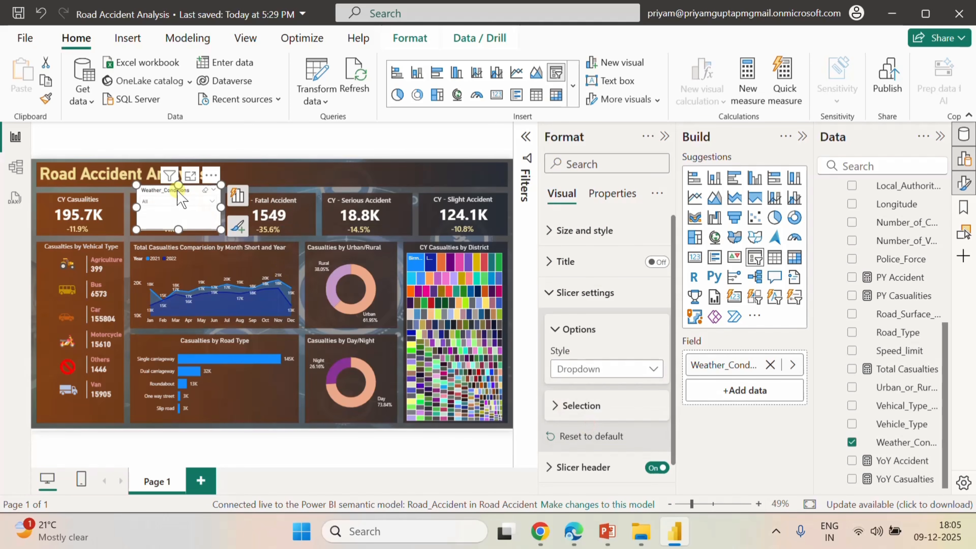
left_click_drag(176, 184, 269, 183)
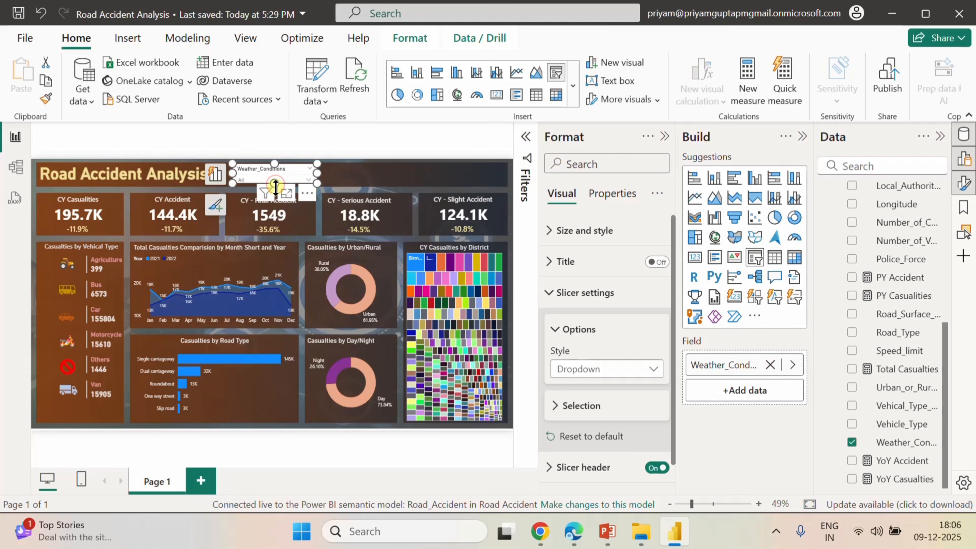
- Turn off the background of the Weather_Conditions slicer in the header banner
left_click_drag(276, 188, 275, 189)
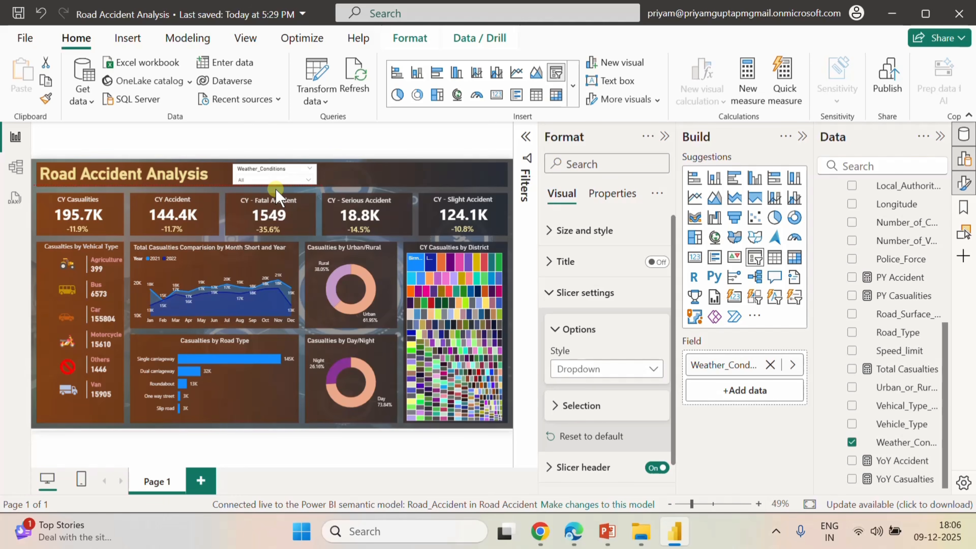
left_click(276, 189)
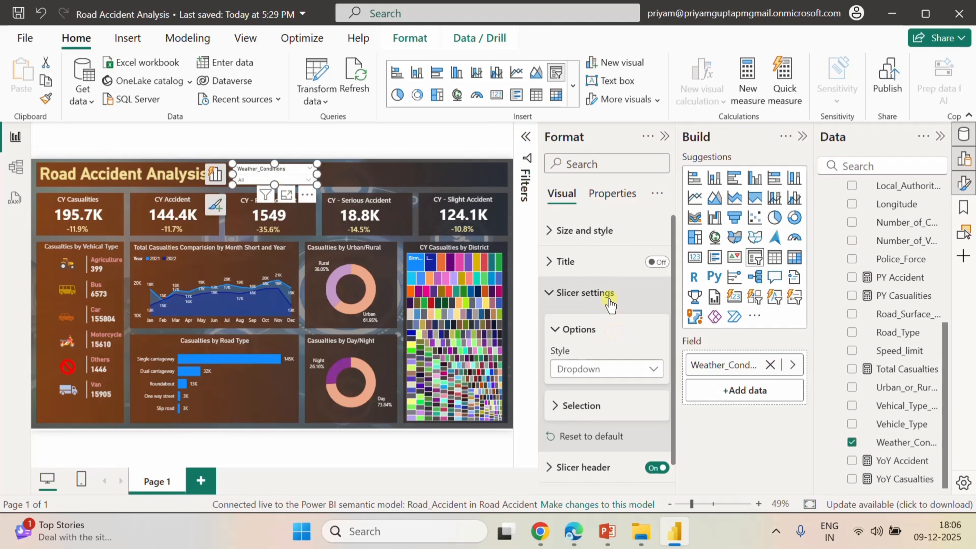
left_click(554, 232)
scroll(609, 341, "down", 5)
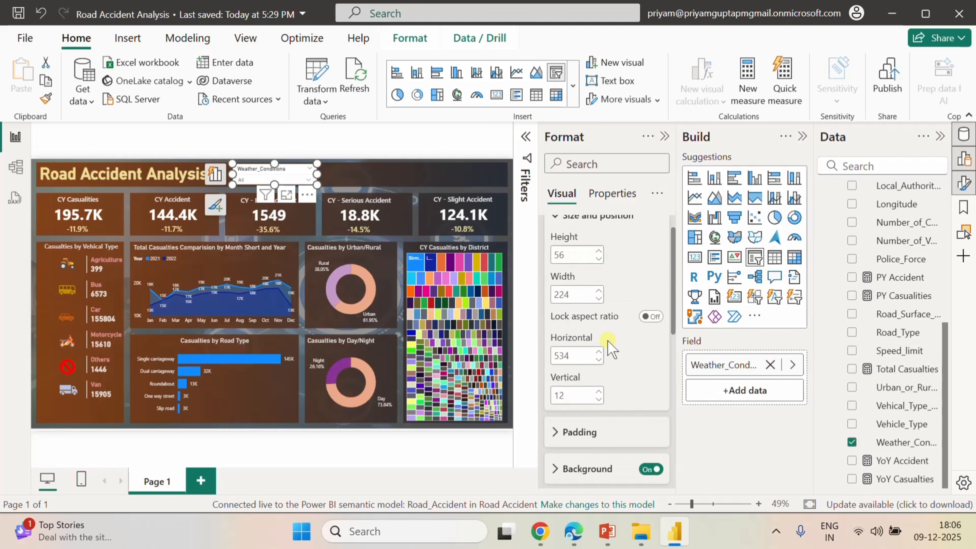
left_click(653, 268)
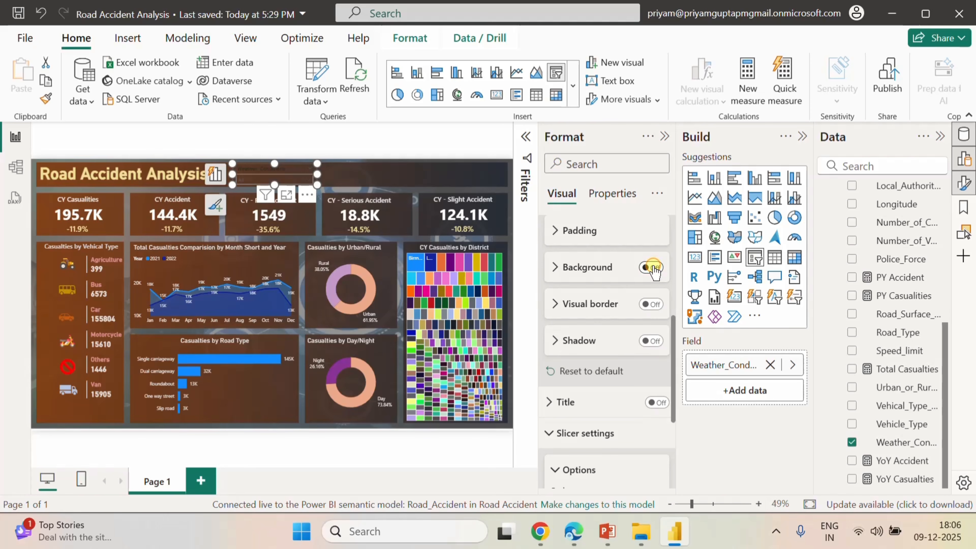
- Set the slicer header's font color to light grey
scroll(584, 380, "down", 3)
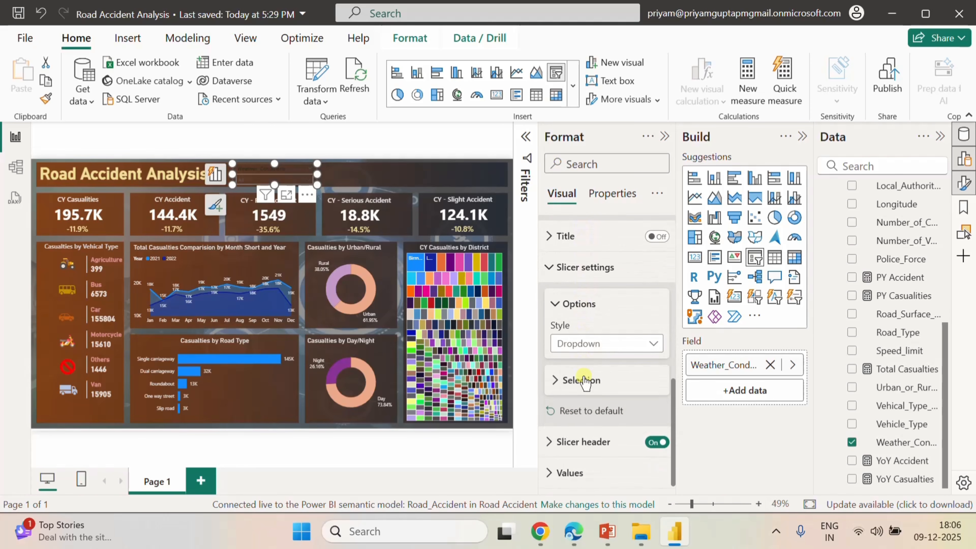
left_click(584, 442)
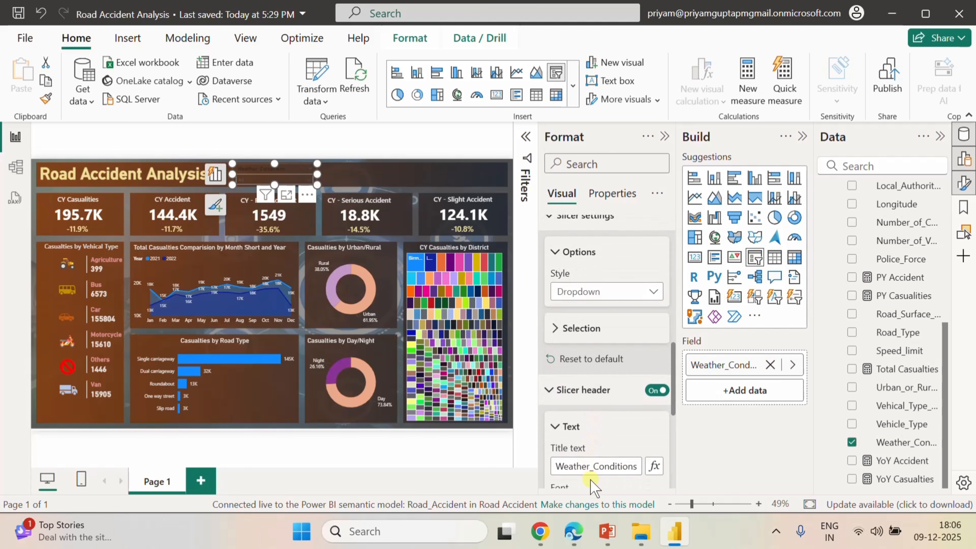
scroll(585, 430, "down", 4)
left_click(581, 398)
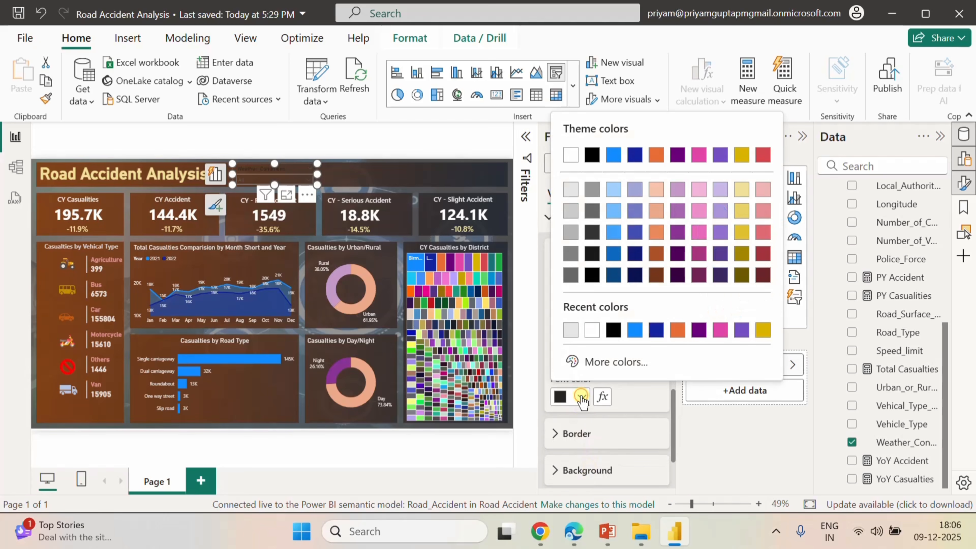
left_click(573, 190)
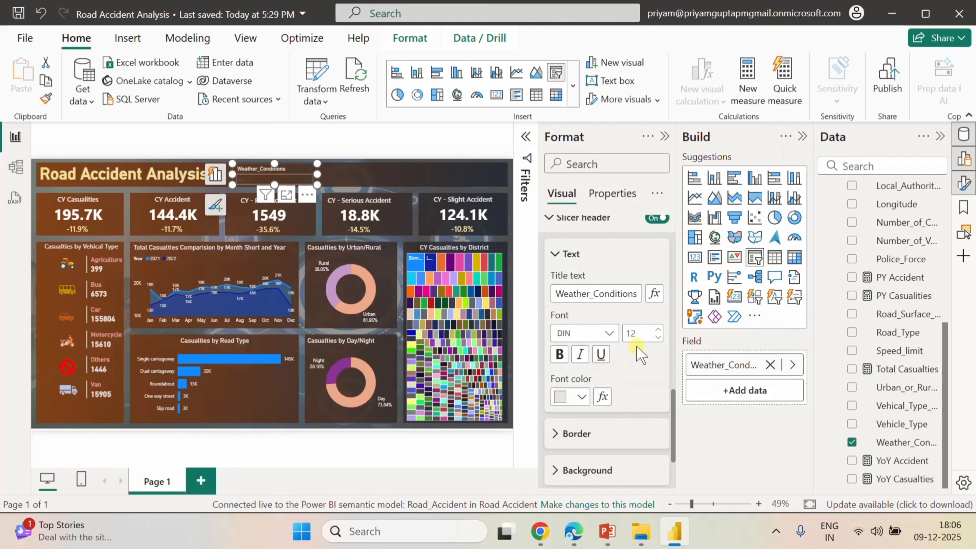
- Change the slicer header's title text to "Weather Conditions" and turn off its pending icon
left_click(595, 293)
key("BackSpace")
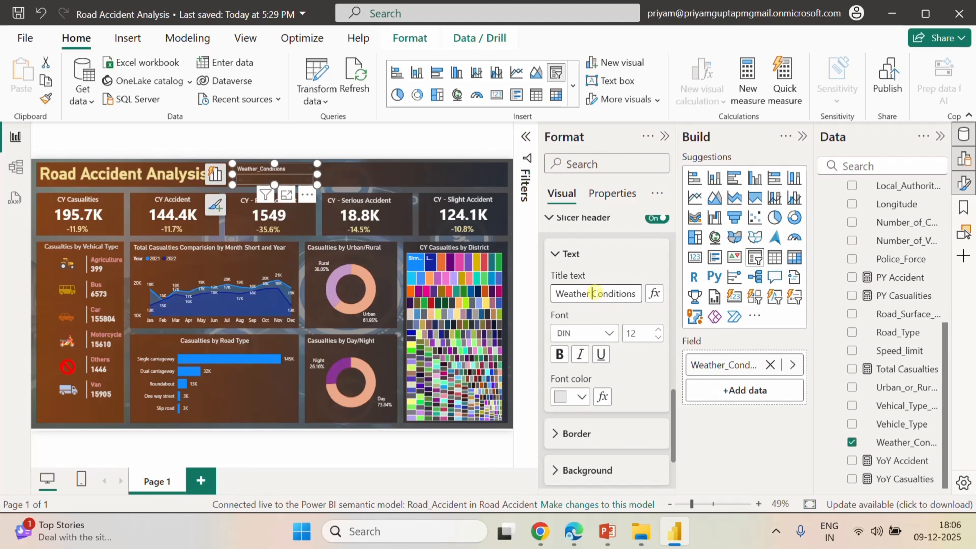
left_click(637, 392)
scroll(637, 384, "down", 4)
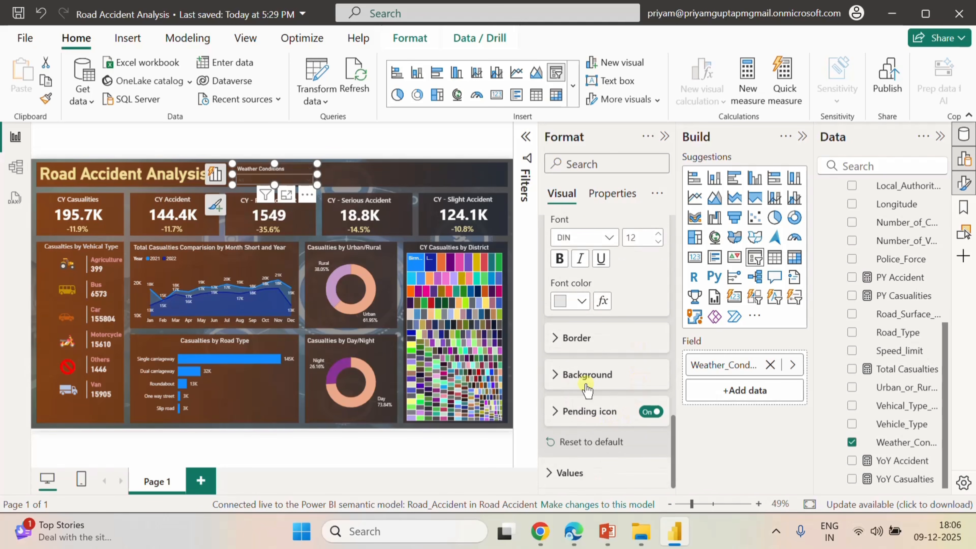
left_click(645, 411)
- Set the slicer values' font color to white and check the item list in the slicer's dropdown
left_click(561, 472)
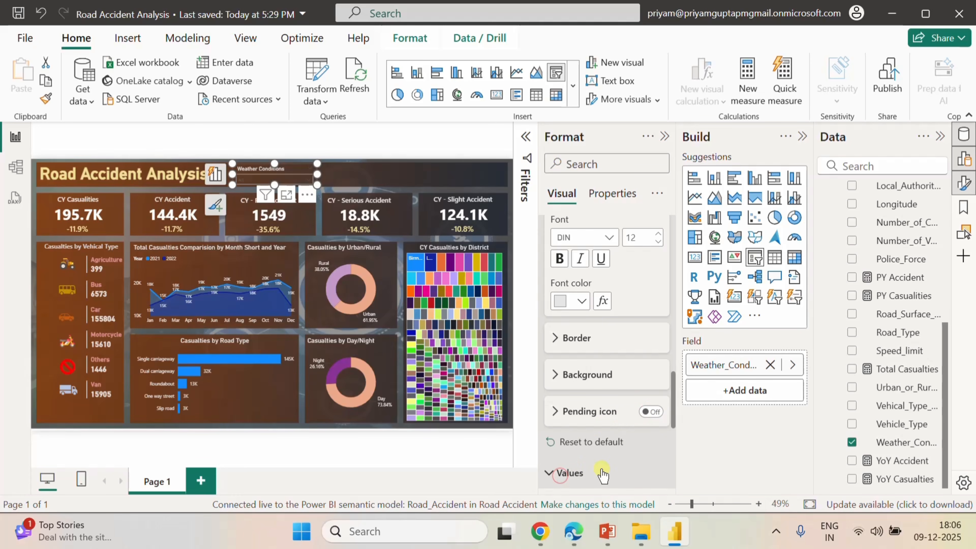
left_click(296, 180)
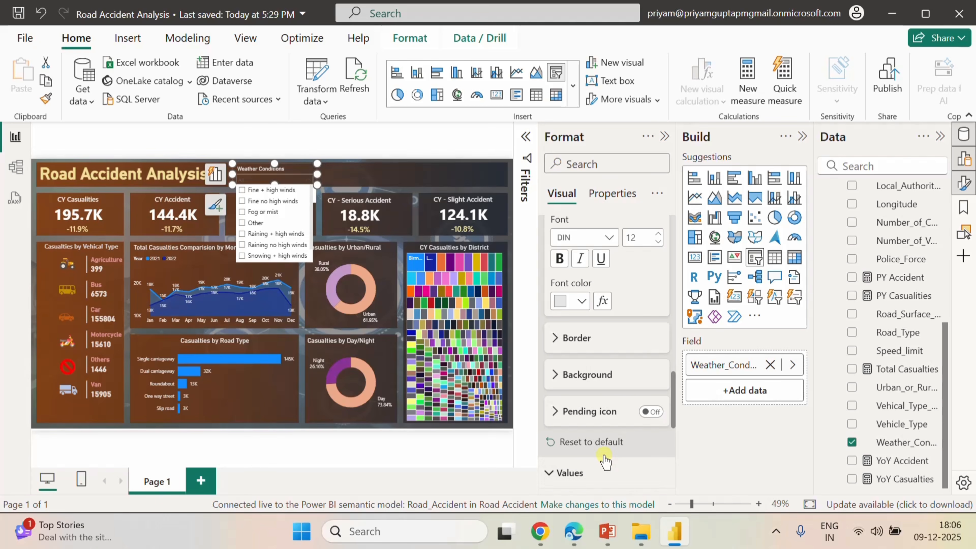
scroll(606, 457, "down", 4)
scroll(605, 459, "down", 2)
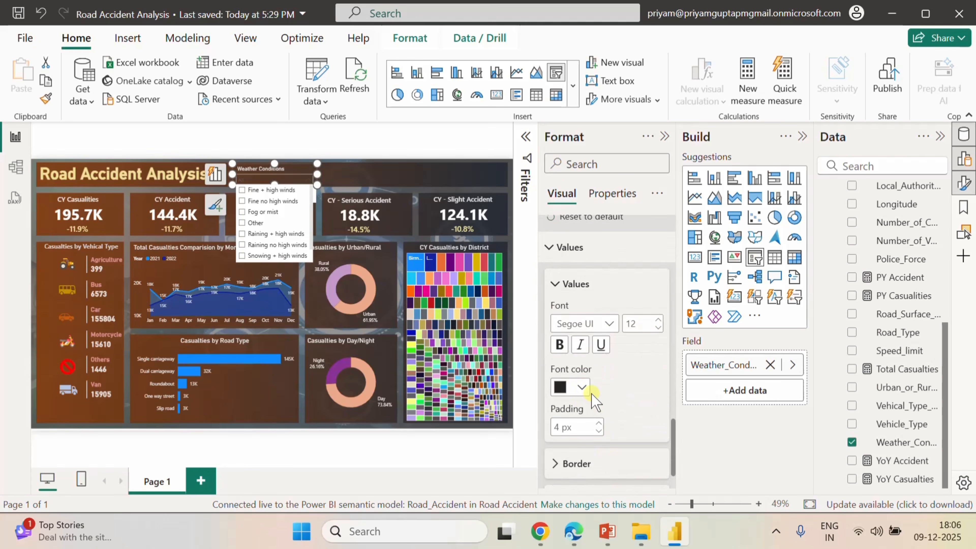
left_click(584, 388)
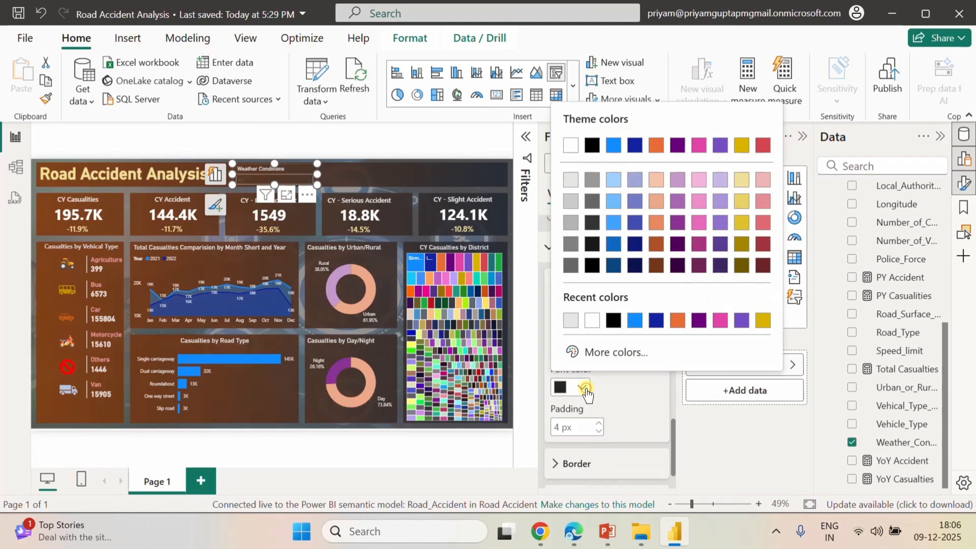
left_click(592, 320)
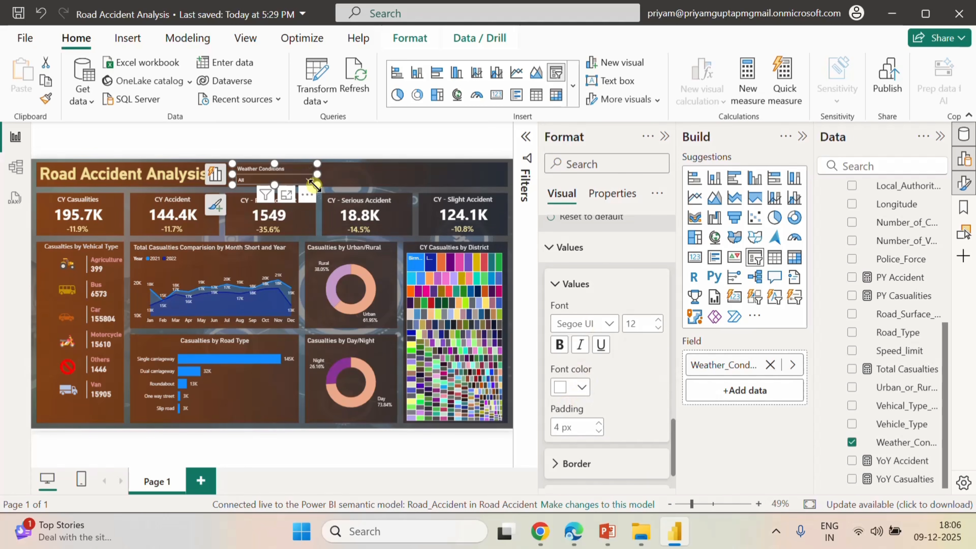
left_click(309, 179)
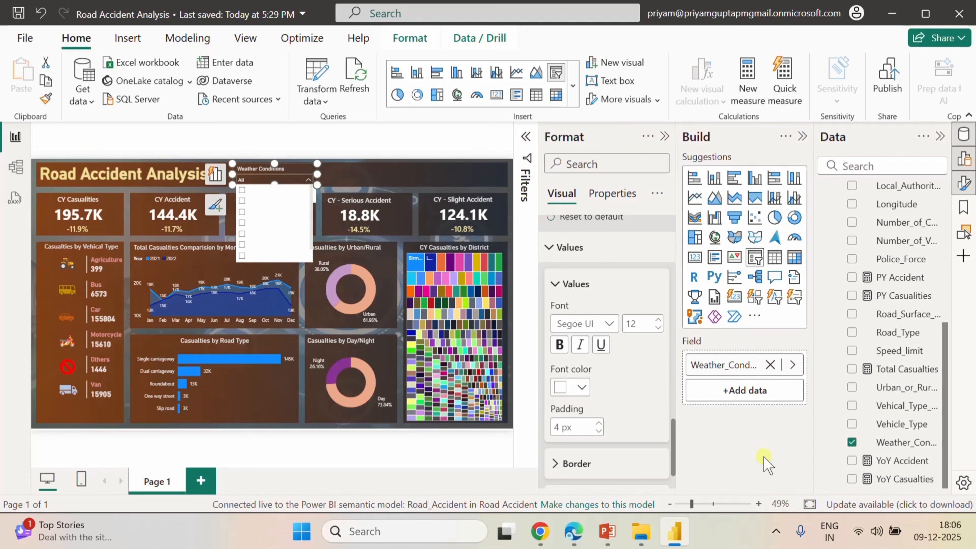
left_click(645, 408)
- Try a white background color for the slicer values, and reset the Values formatting to default
scroll(644, 407, "down", 2)
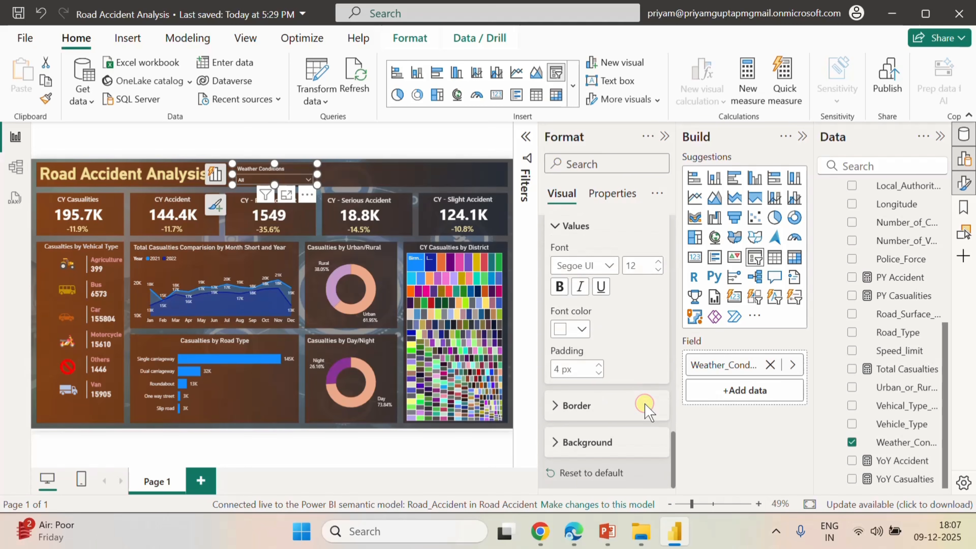
left_click(590, 406)
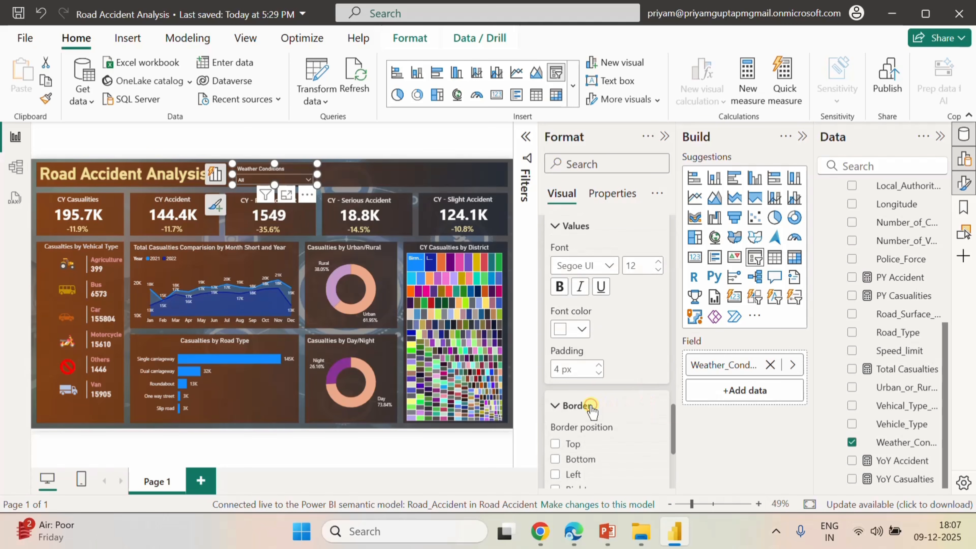
left_click(591, 406)
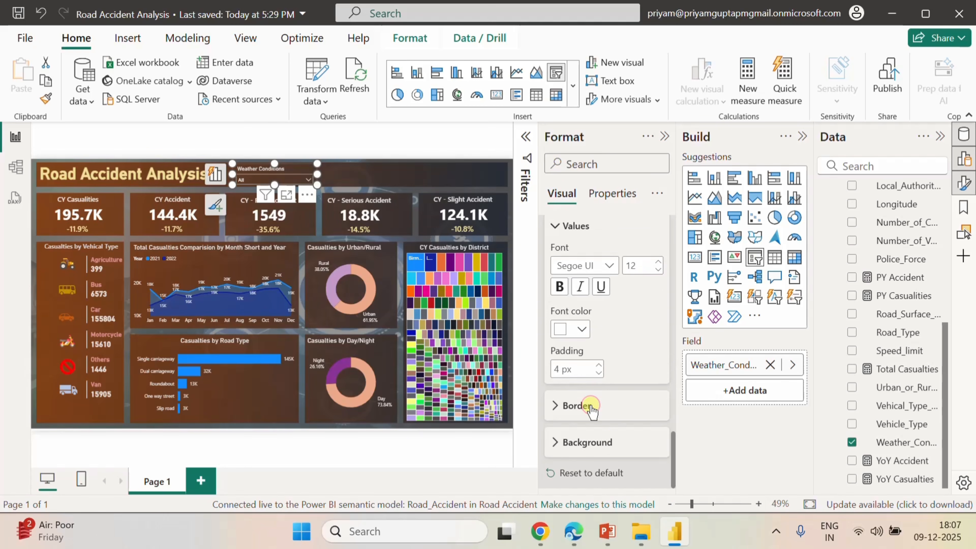
left_click(607, 442)
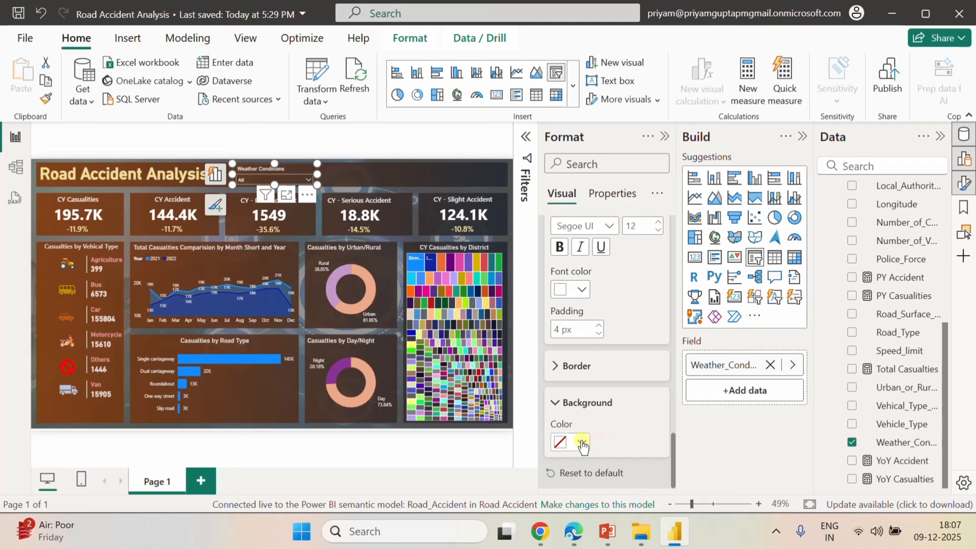
left_click(582, 442)
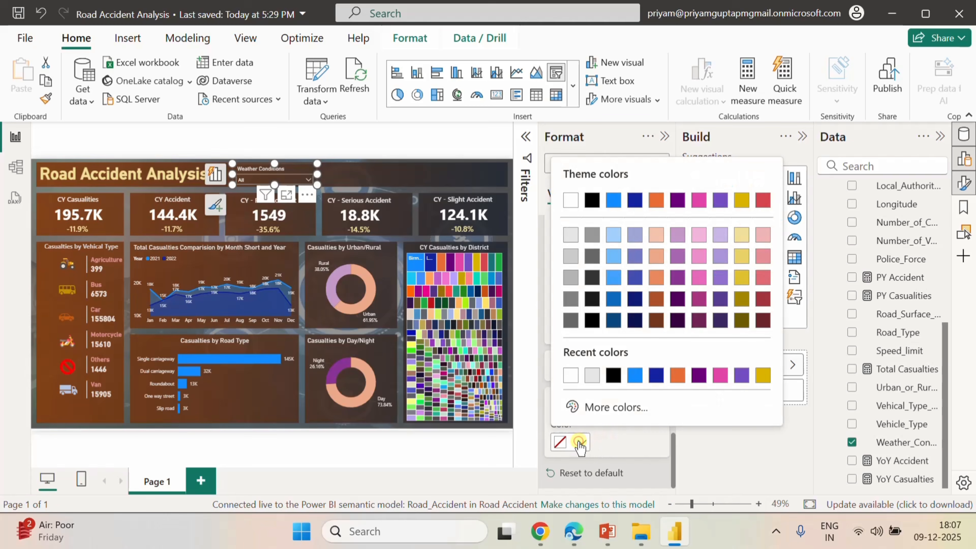
left_click(571, 375)
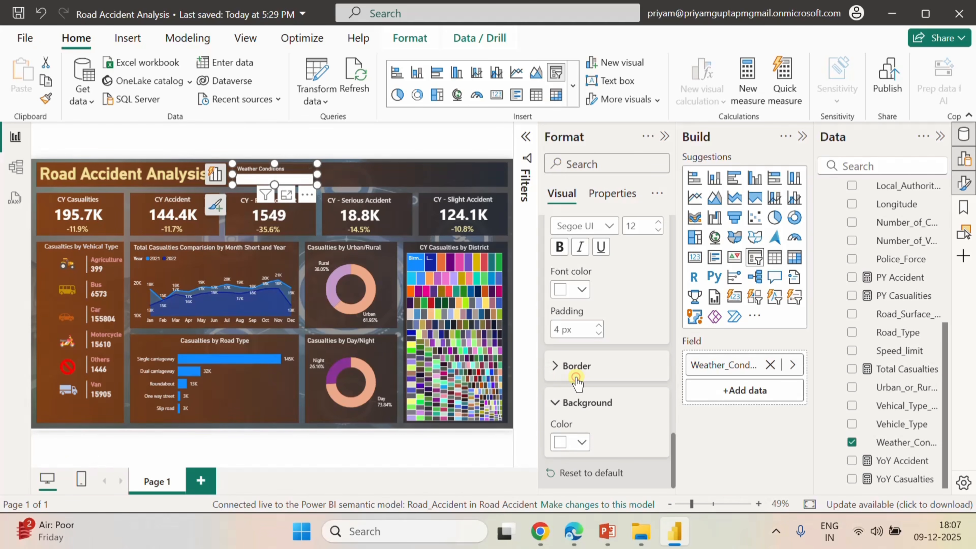
left_click(575, 448)
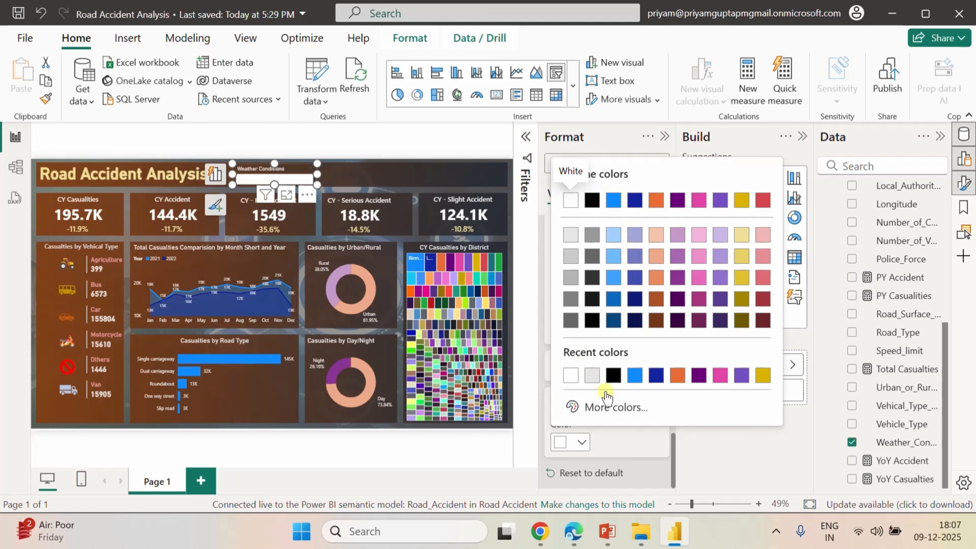
left_click(632, 448)
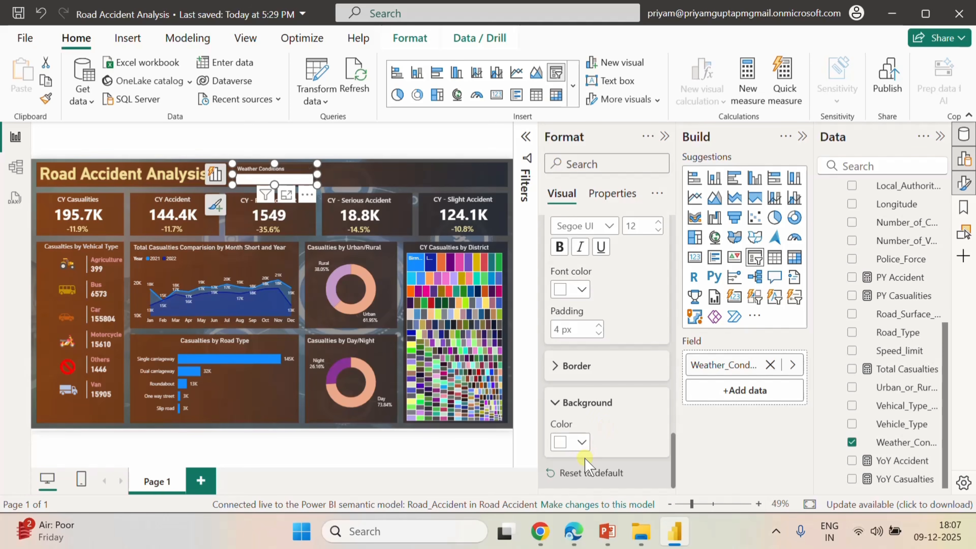
left_click(580, 471)
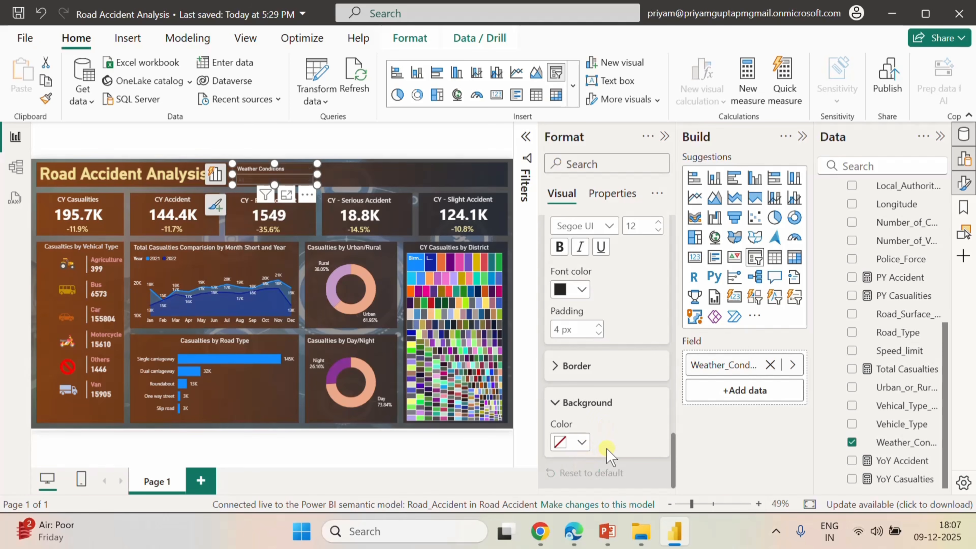
- Set the slicer header's border color to white
scroll(608, 452, "up", 10)
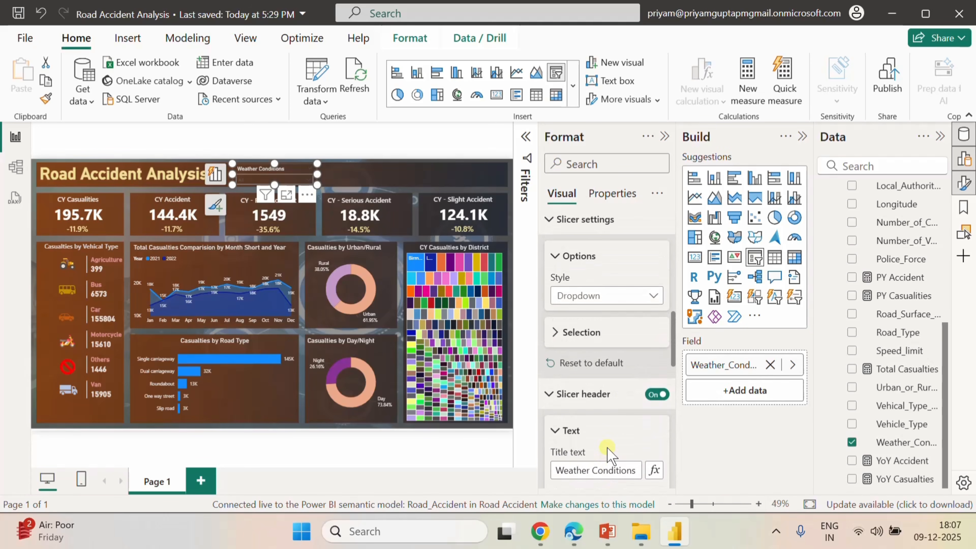
scroll(610, 453, "up", 6)
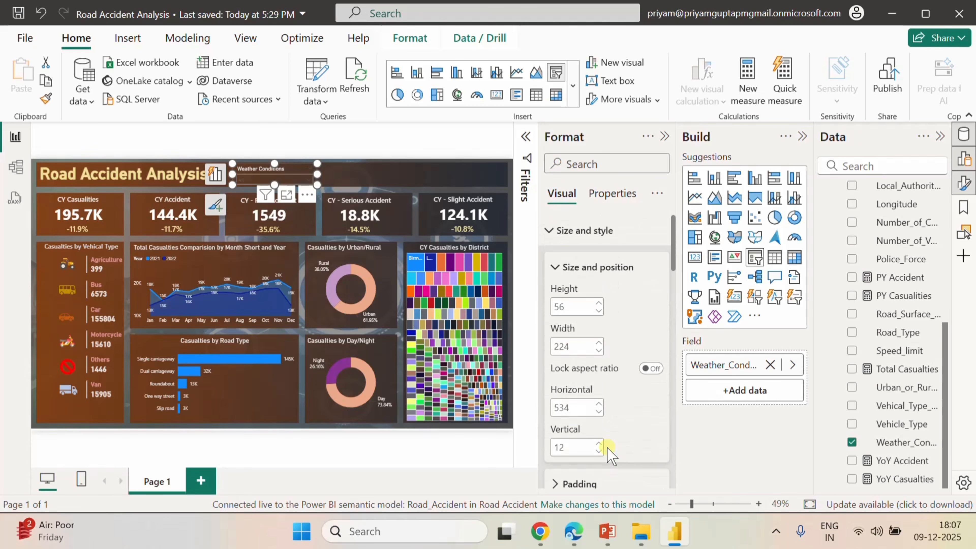
left_click(547, 232)
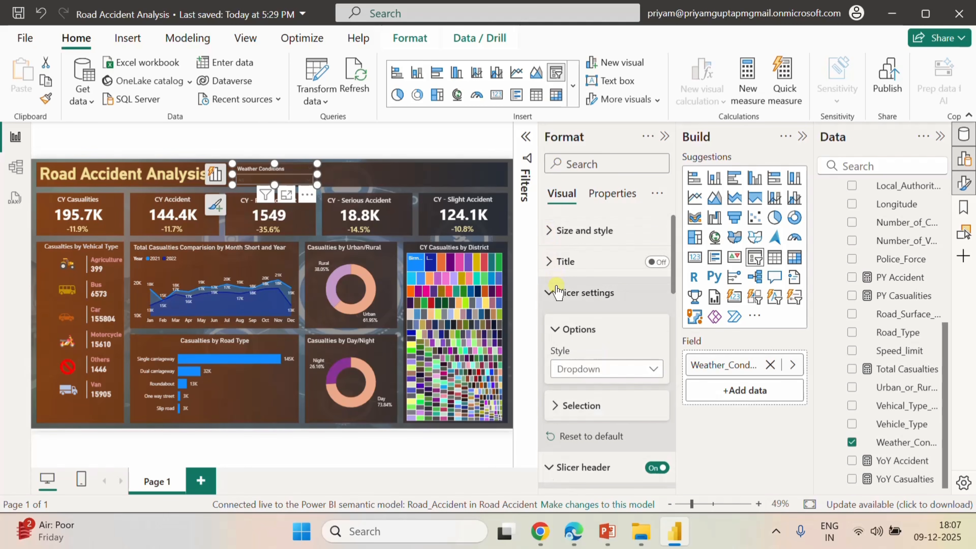
scroll(573, 423, "down", 7)
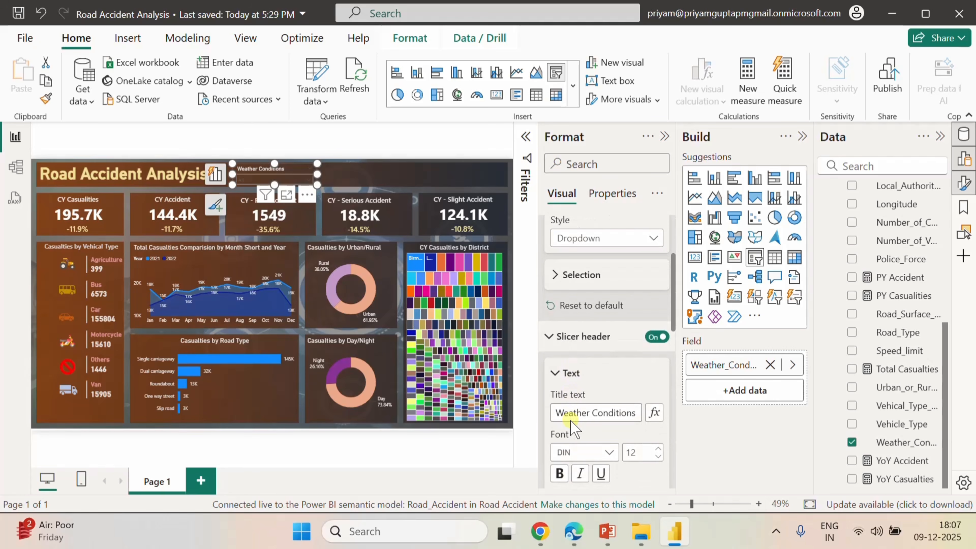
scroll(573, 423, "down", 3)
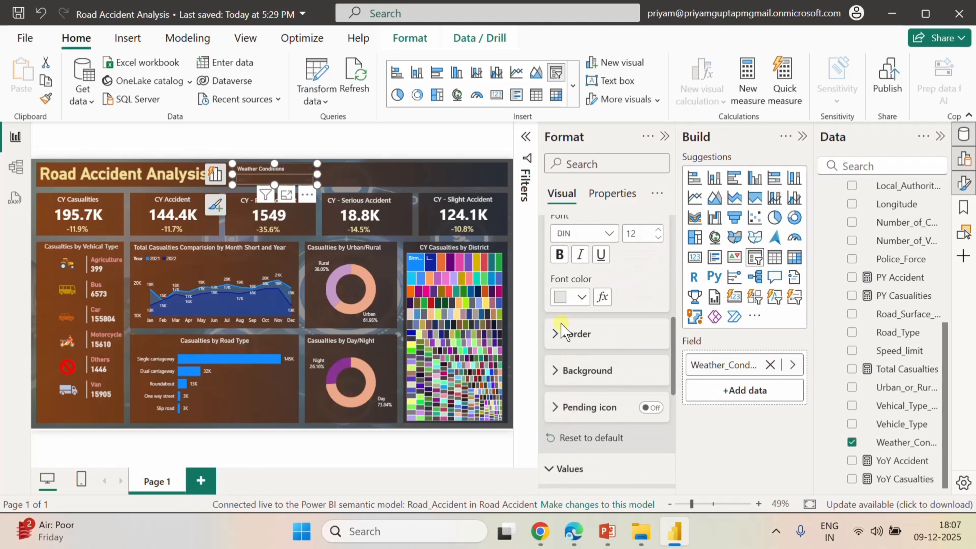
left_click(557, 338)
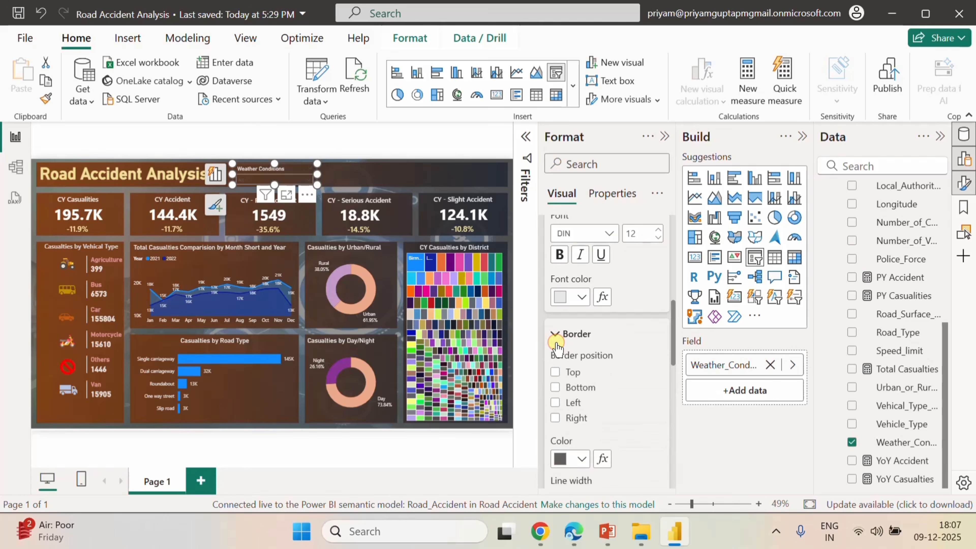
left_click(582, 460)
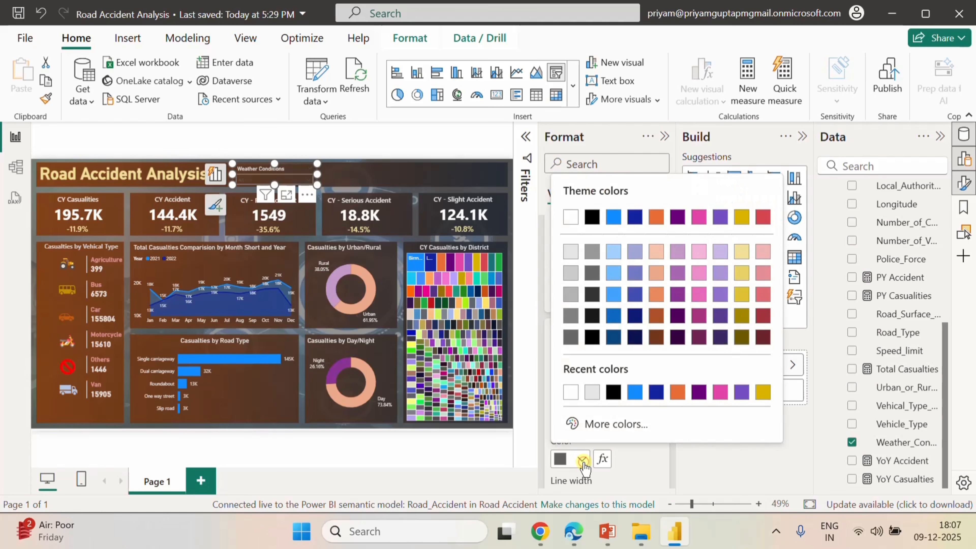
left_click(572, 392)
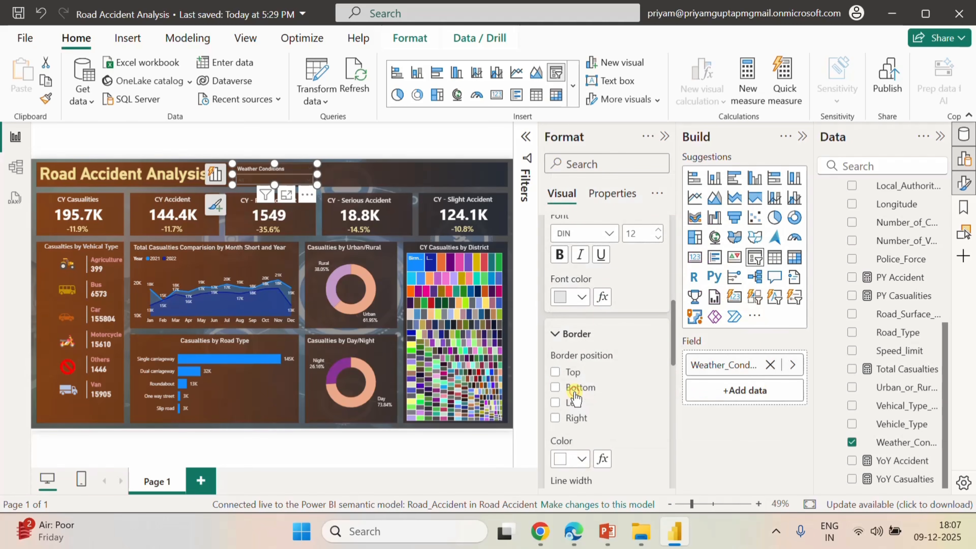
- Try a white background color for the Weather Conditions slicer header, and undo it
scroll(611, 378, "down", 5)
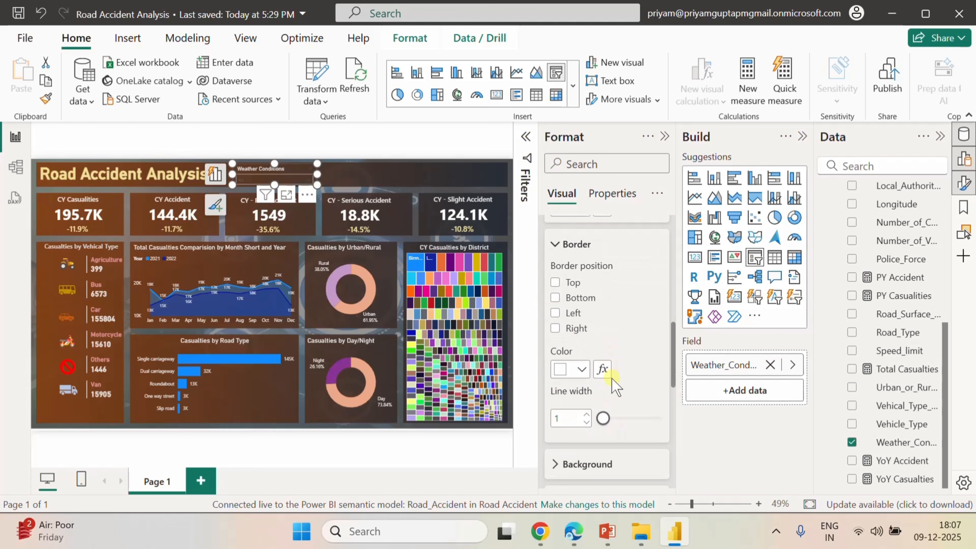
left_click(556, 313)
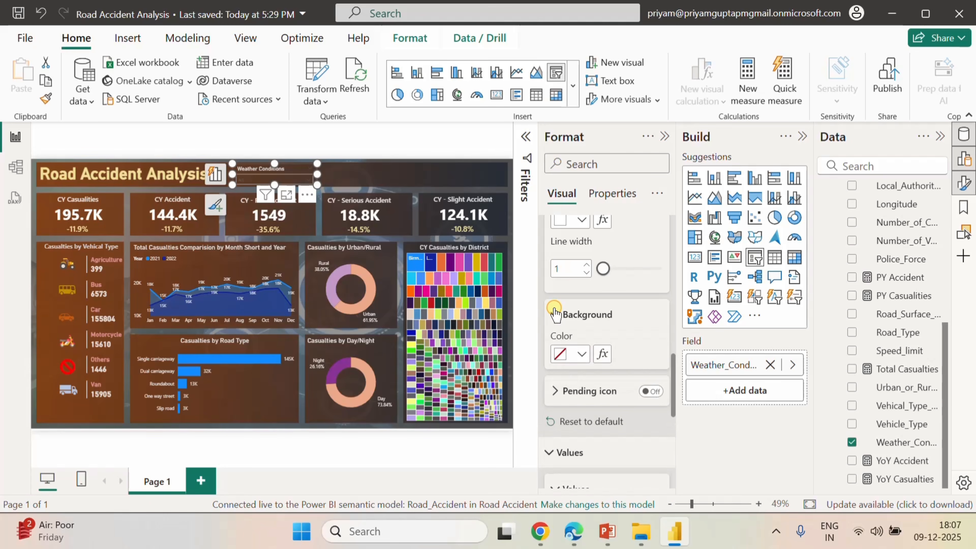
left_click(582, 355)
left_click(625, 406)
left_click(582, 354)
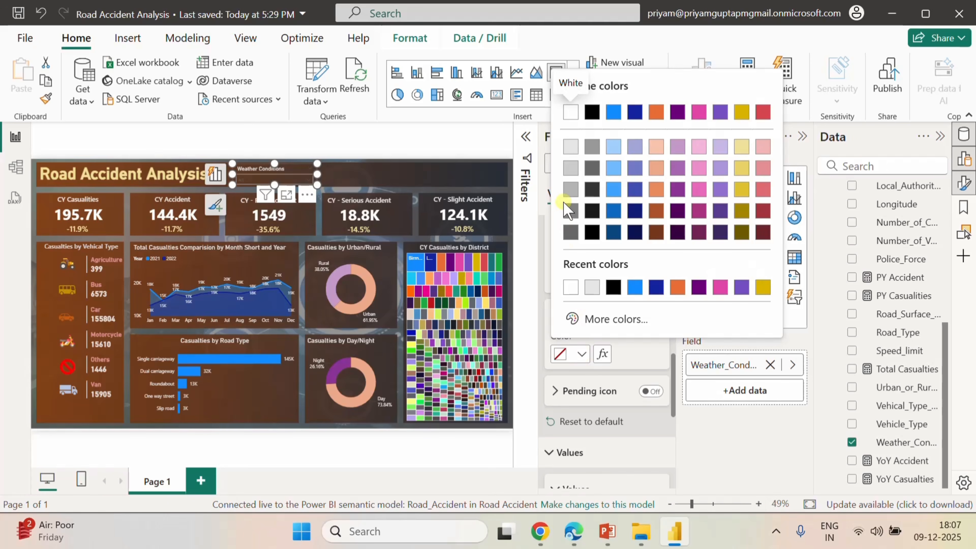
left_click(571, 113)
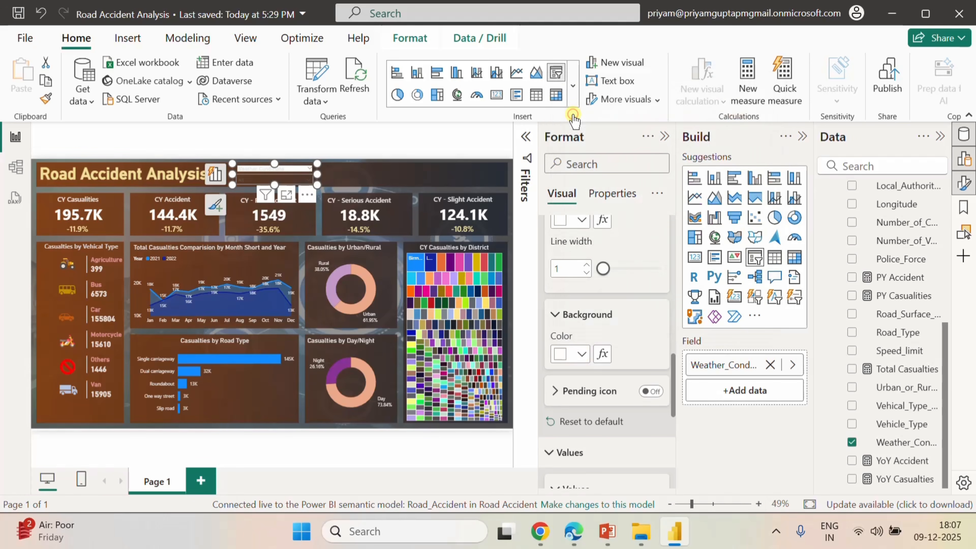
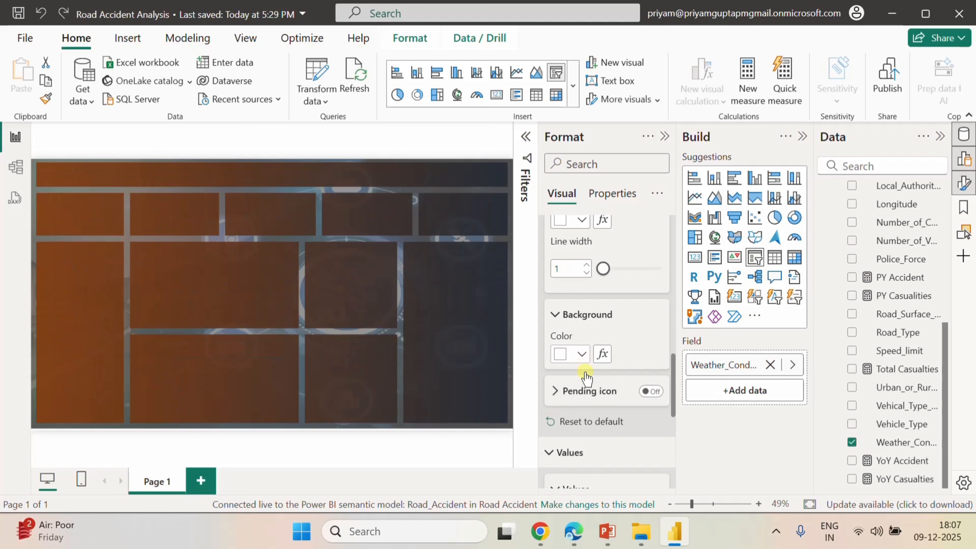
- Check the item list in the Weather Conditions slicer's dropdown and deselect the slicer
scroll(590, 392, "down", 8)
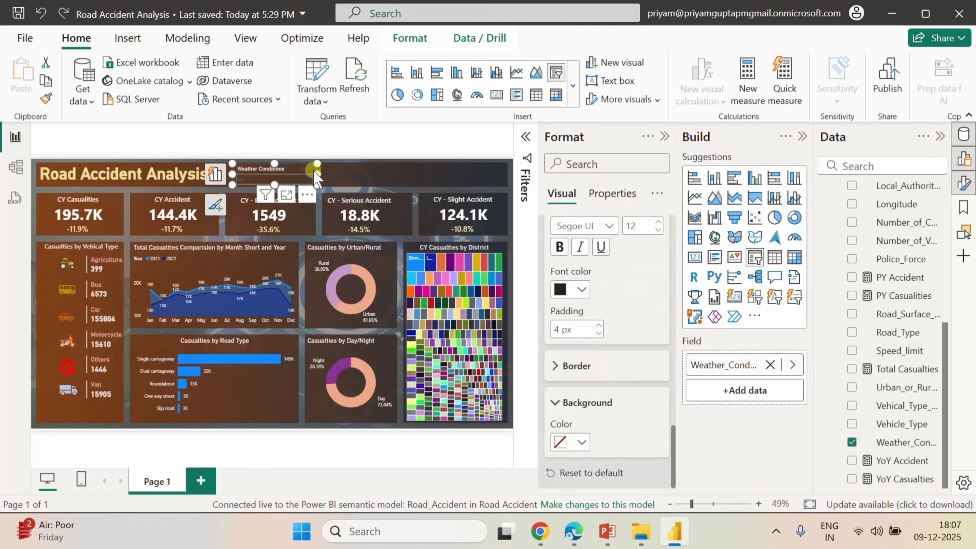
left_click(309, 178)
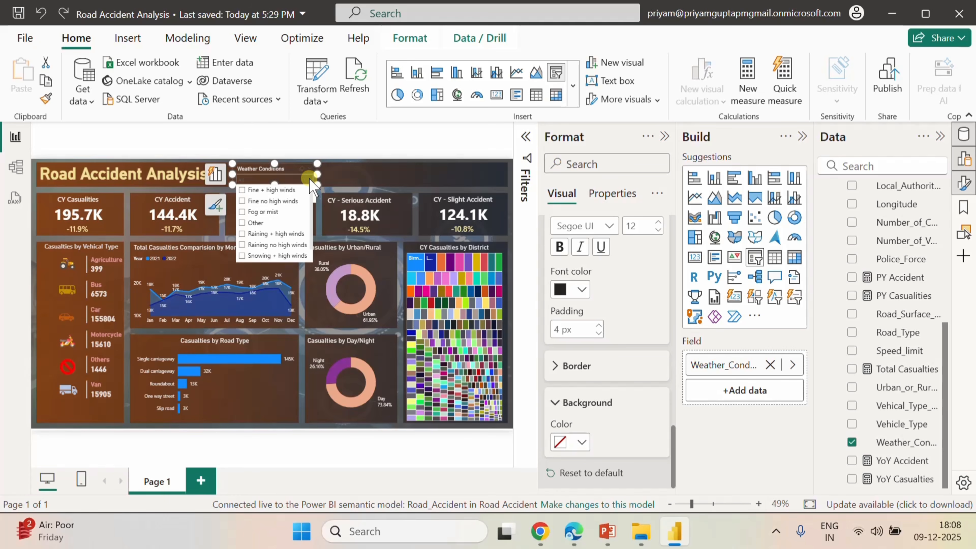
left_click(524, 348)
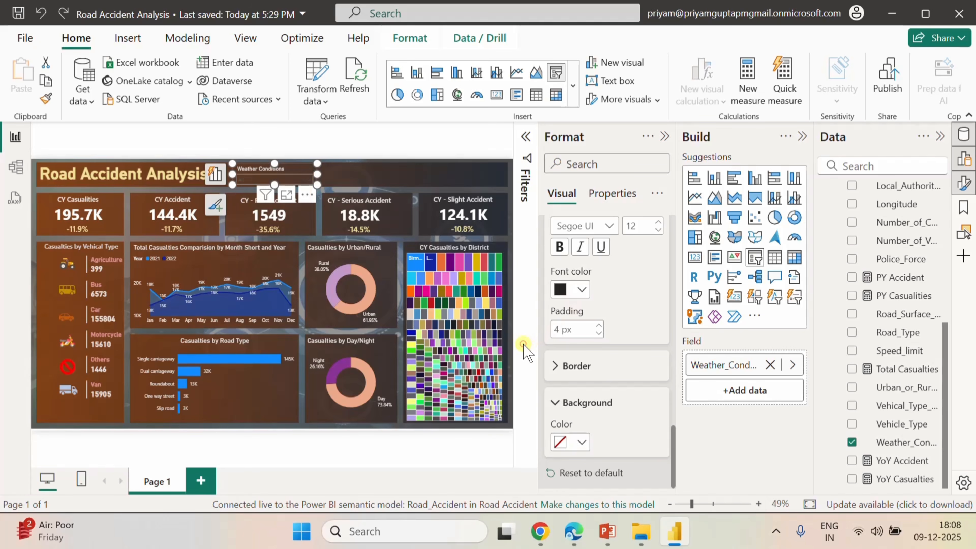
left_click(483, 427)
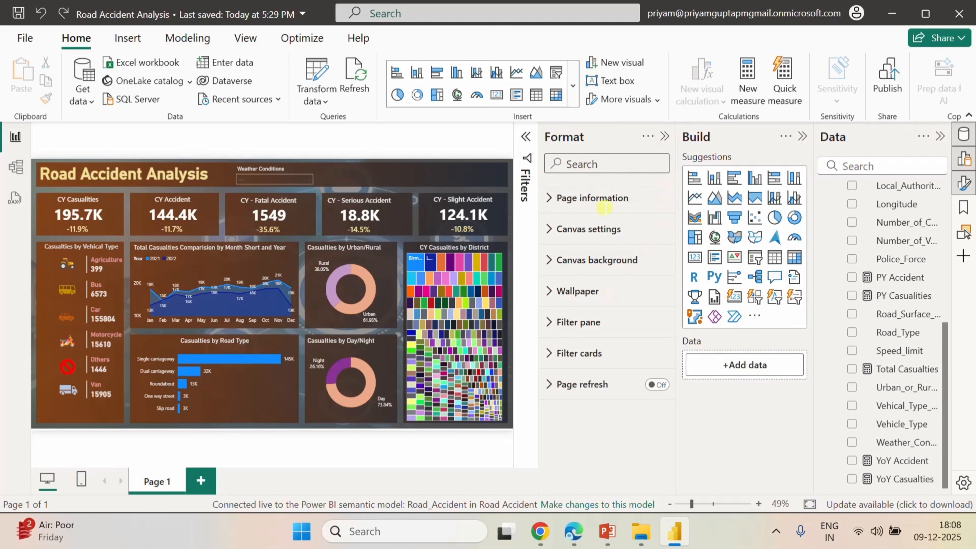
- Set the font color of the Weather Conditions slicer's values to white
left_click(291, 169)
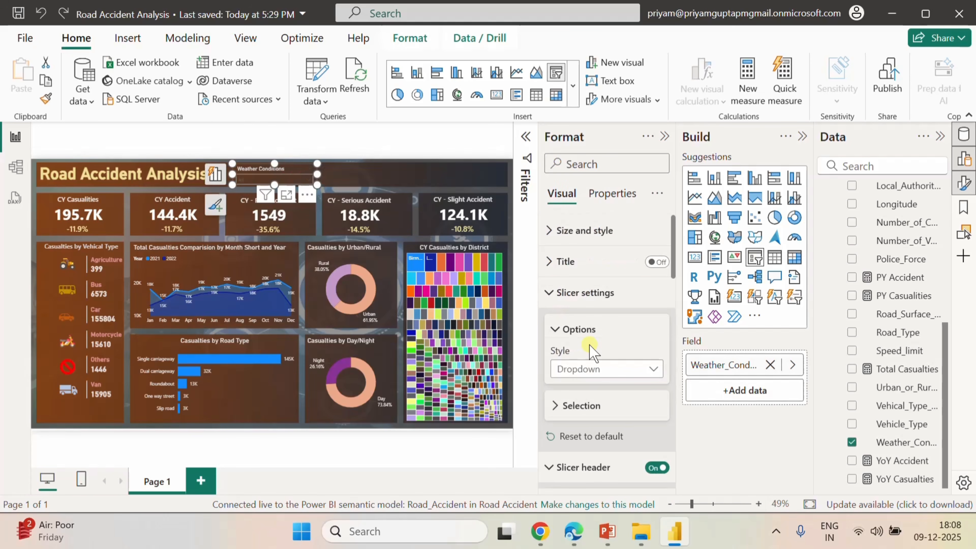
scroll(590, 352, "down", 3)
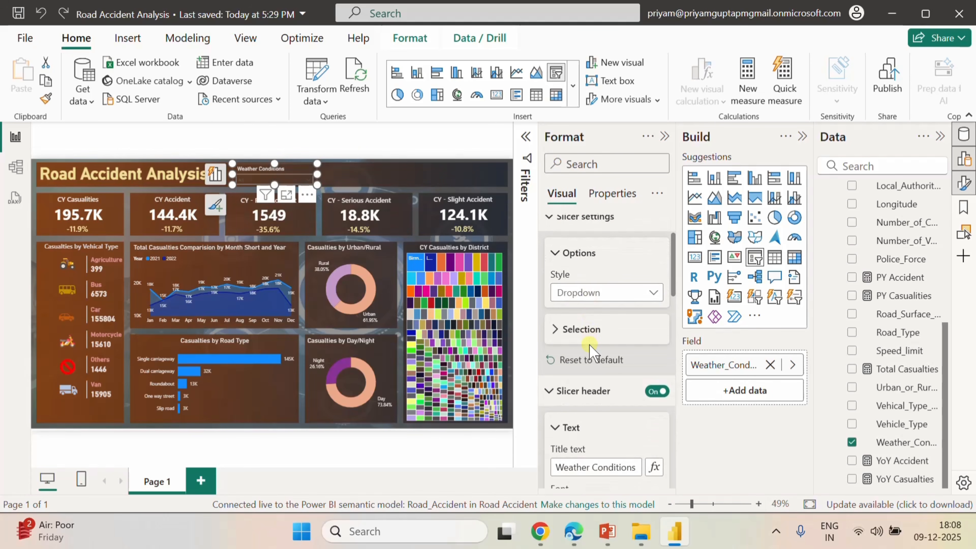
left_click(567, 327)
scroll(592, 370, "down", 2)
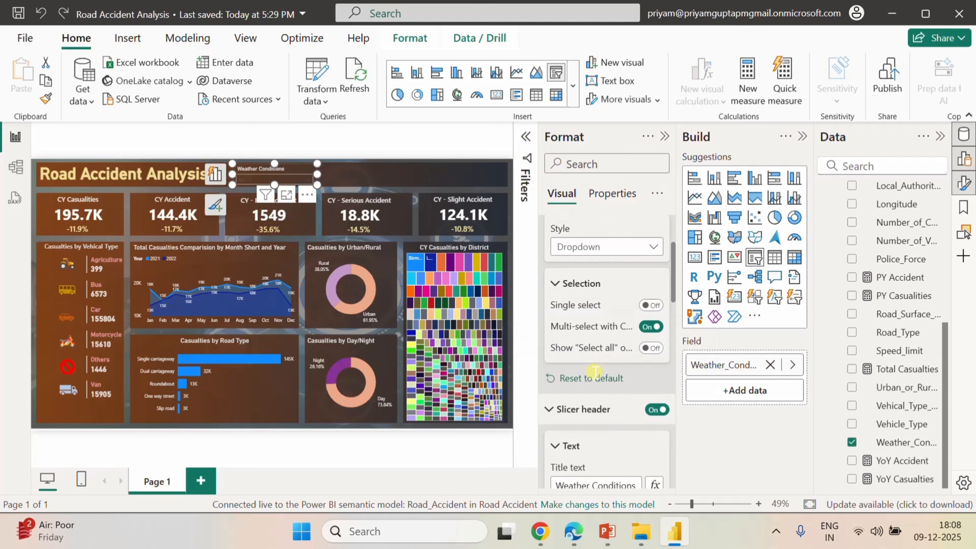
scroll(594, 371, "down", 10)
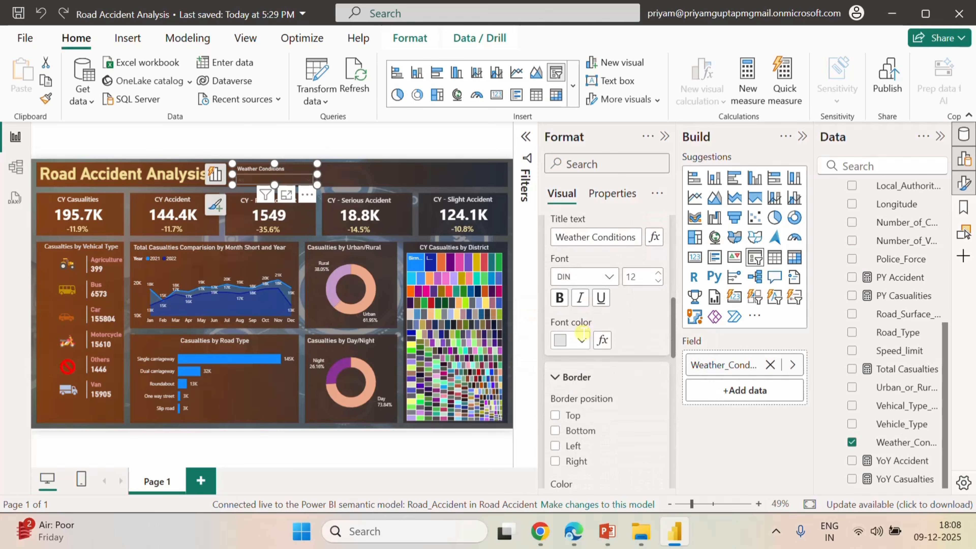
scroll(581, 334, "down", 8)
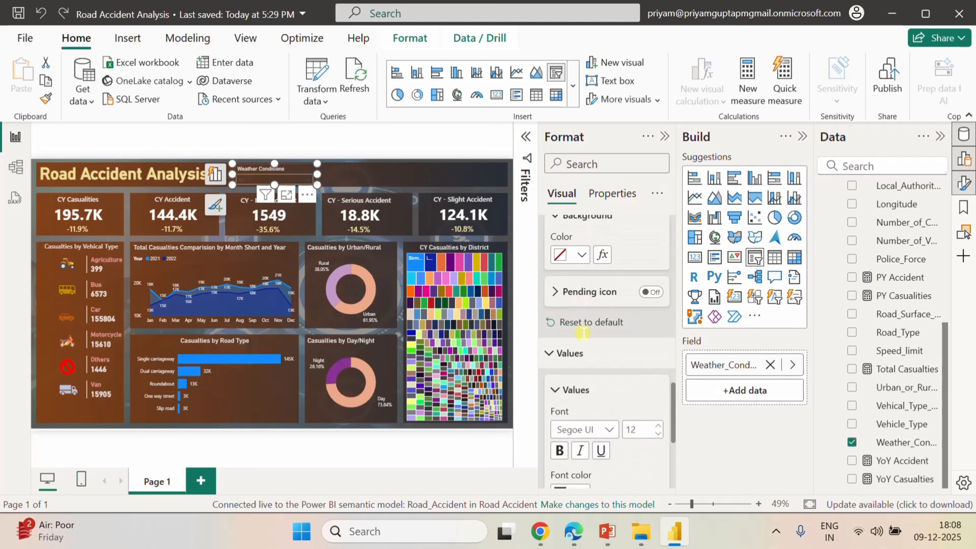
scroll(583, 333, "down", 6)
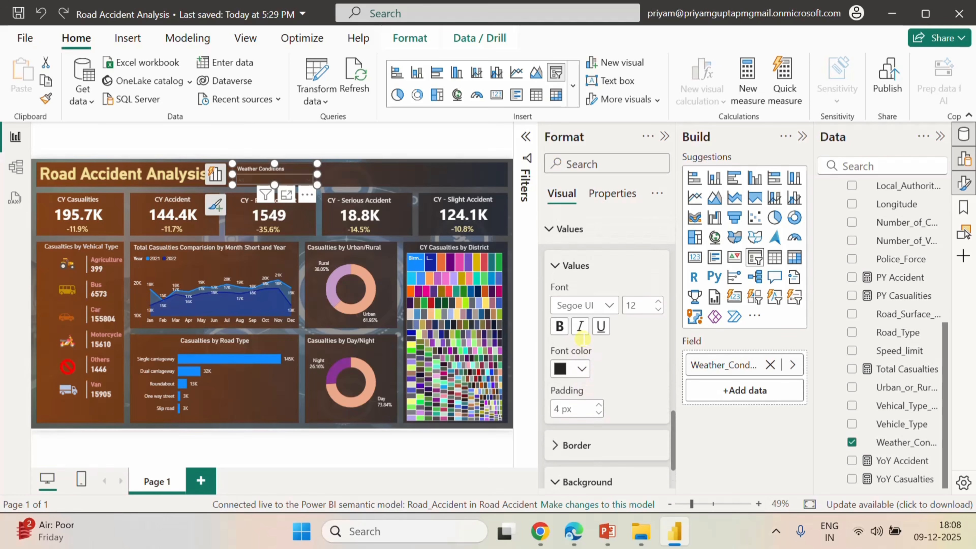
left_click(581, 368)
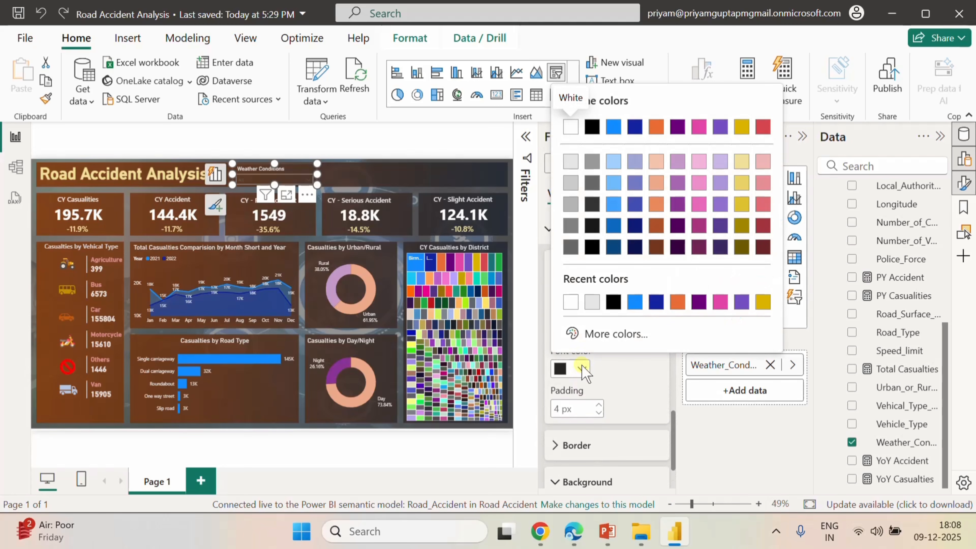
left_click(573, 304)
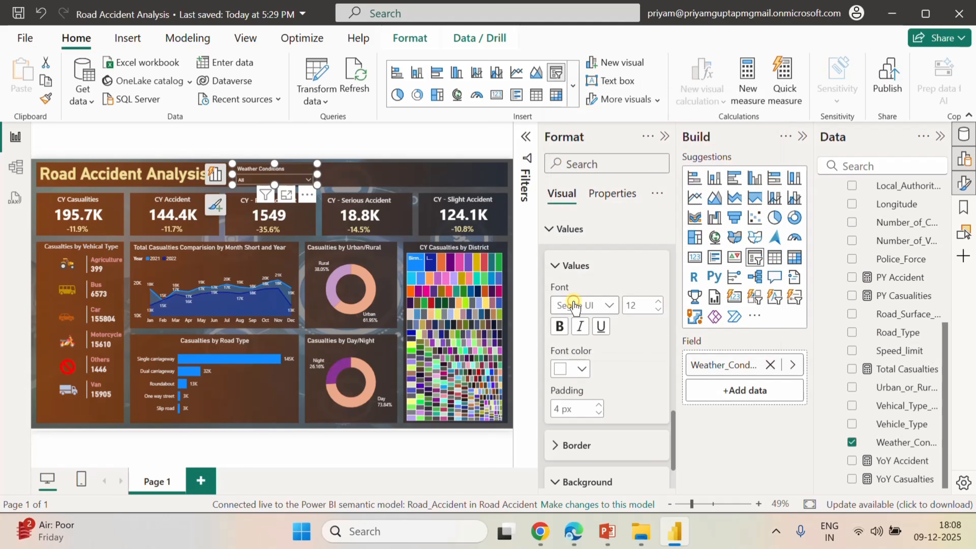
left_click(307, 180)
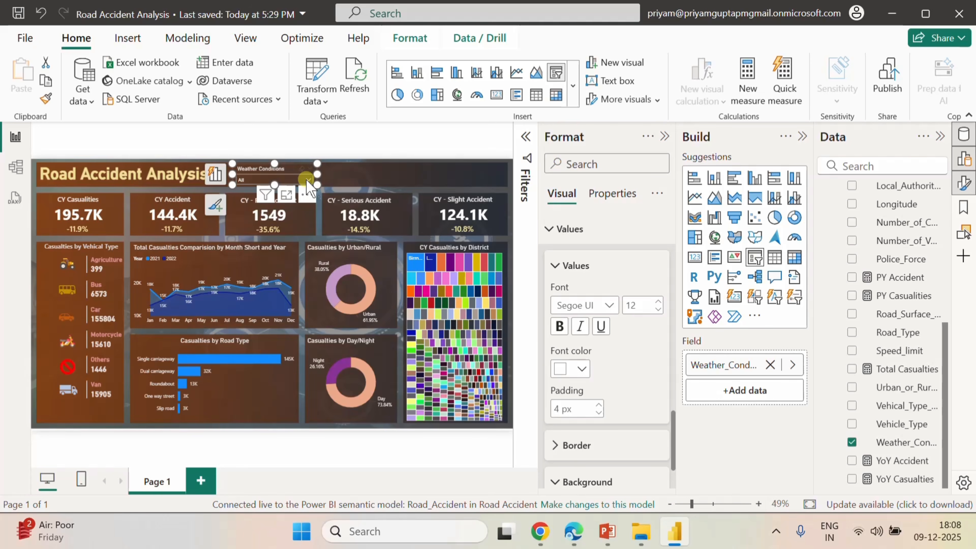
left_click(659, 401)
- Try white again as the slicer header's background color, and undo the change
scroll(660, 401, "up", 5)
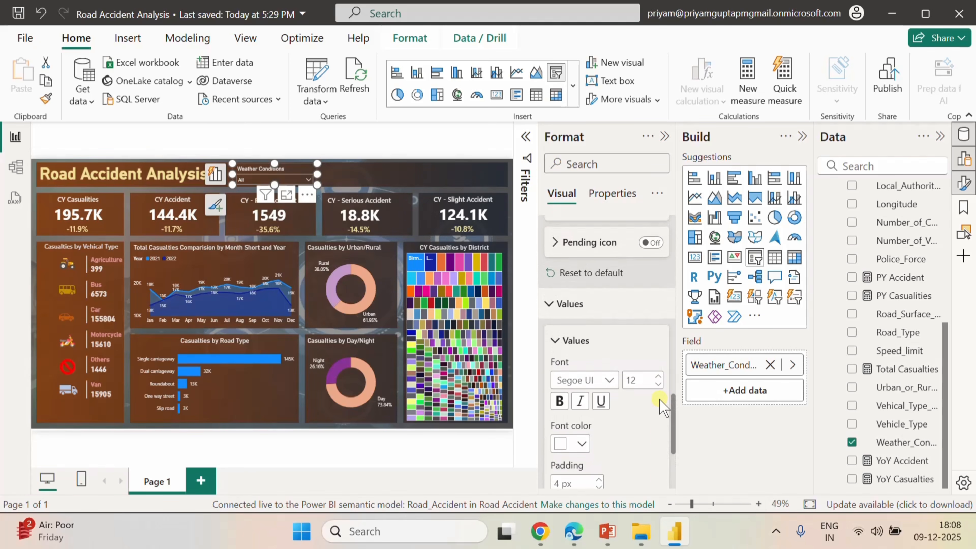
scroll(658, 401, "up", 2)
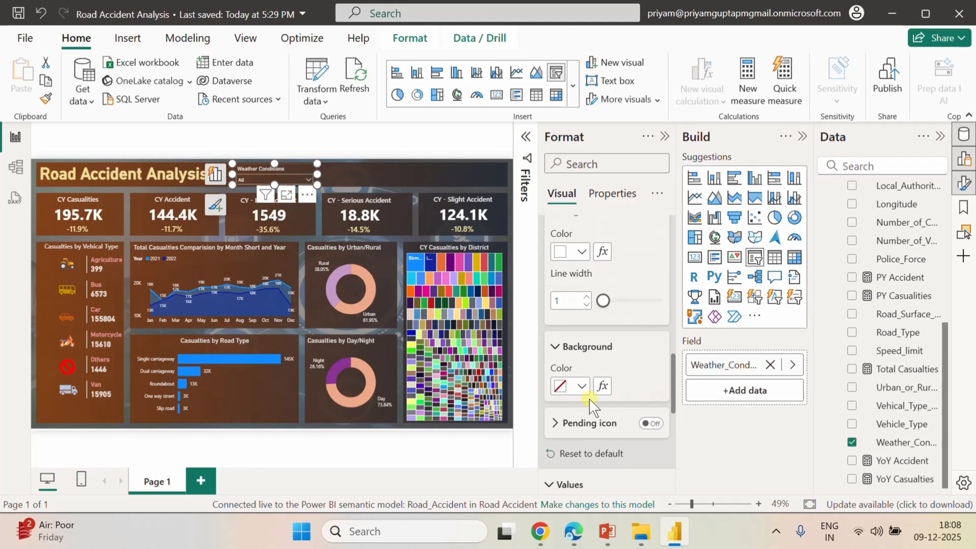
left_click(582, 386)
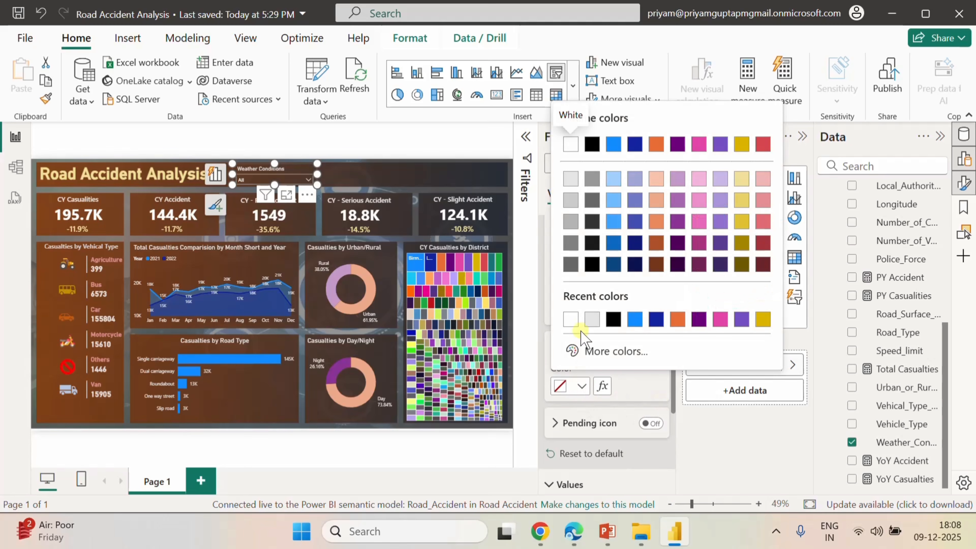
left_click(573, 319)
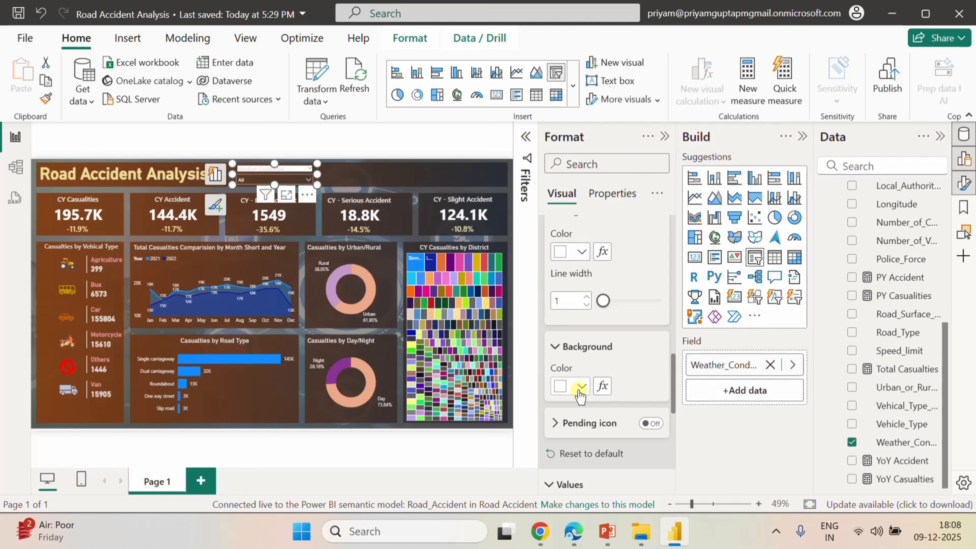
scroll(626, 345, "up", 5)
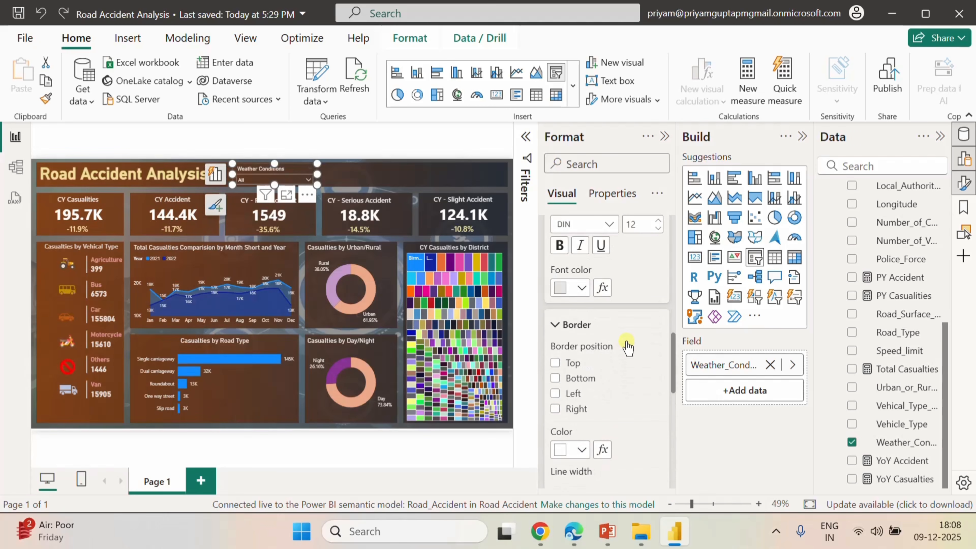
- Collapse the slicer header settings and review the slicer's selection options and its Values formatting
scroll(627, 346, "up", 6)
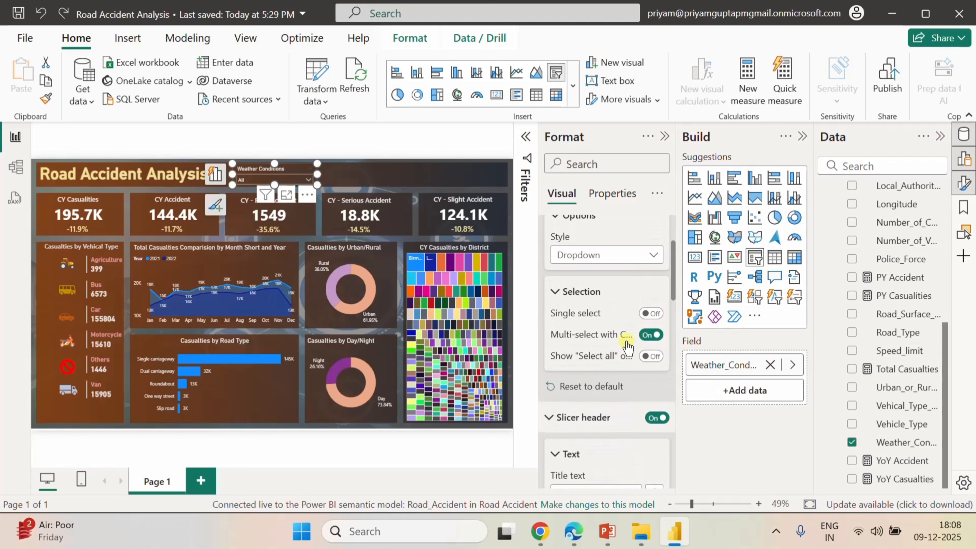
left_click(556, 428)
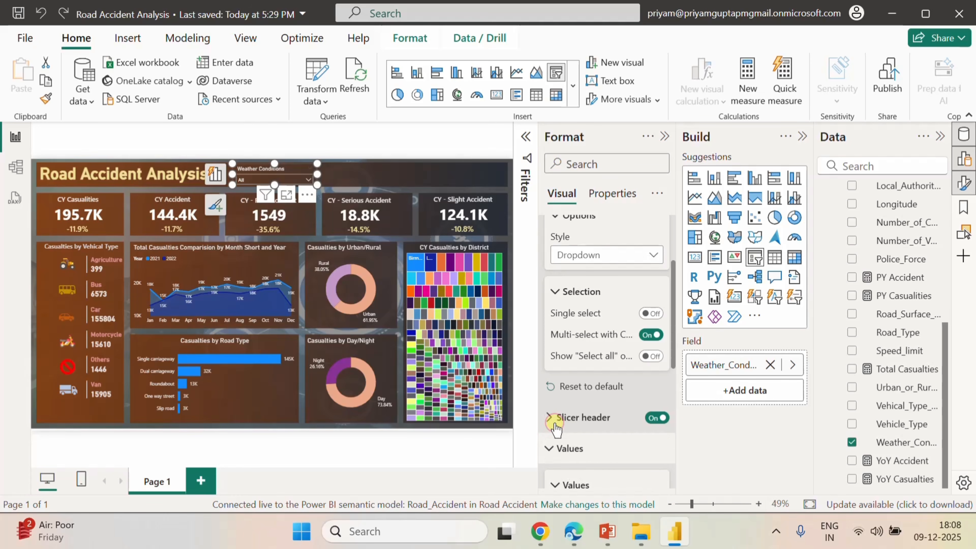
scroll(600, 434, "down", 1)
left_click(548, 416)
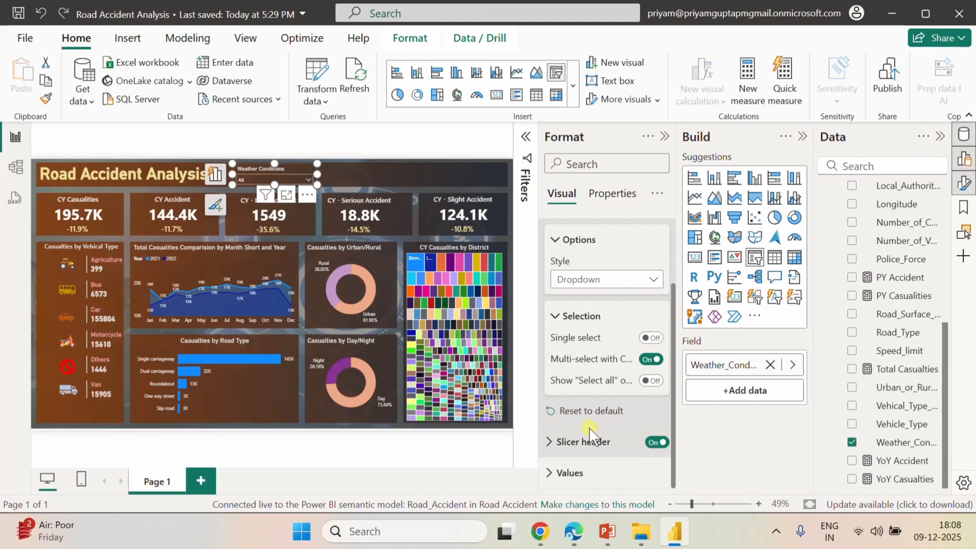
scroll(589, 428, "up", 2)
scroll(589, 428, "down", 2)
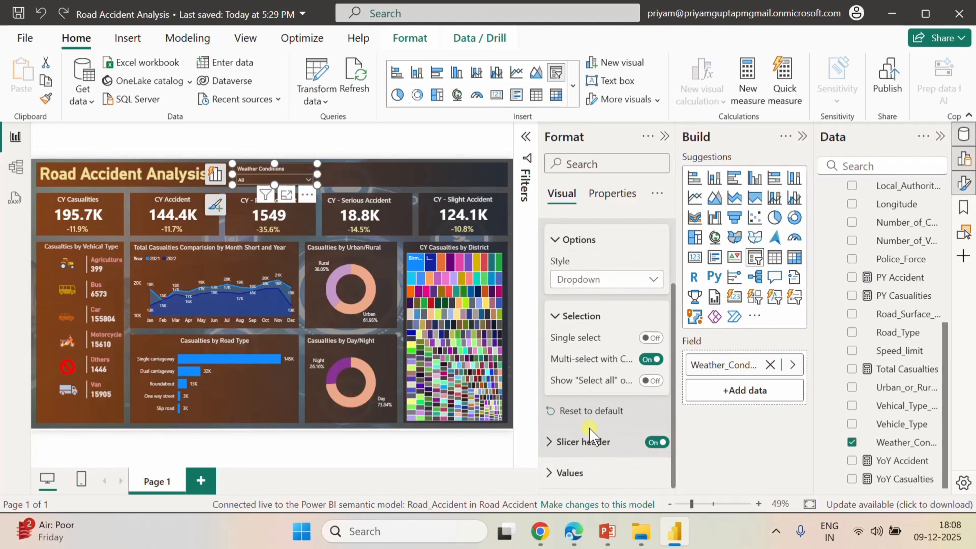
left_click(555, 480)
scroll(561, 473, "down", 5)
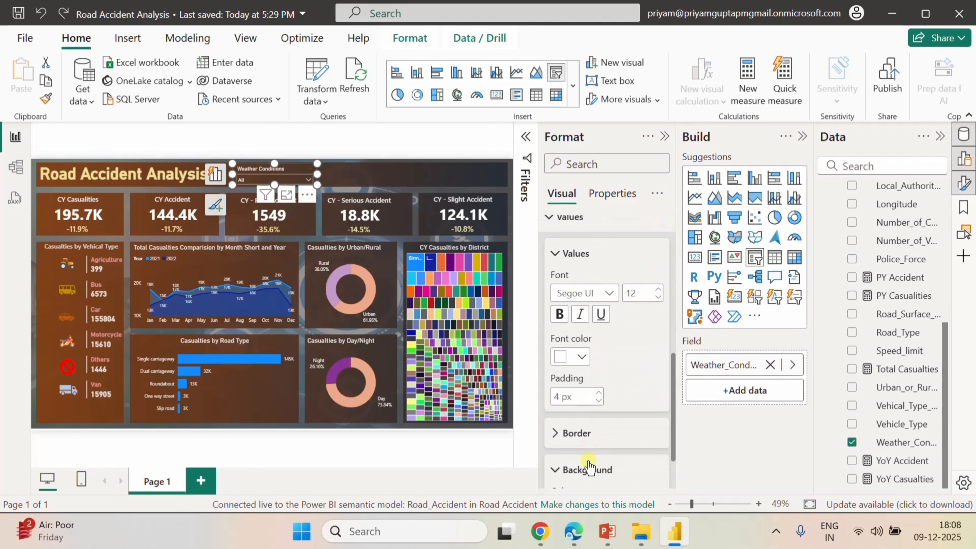
left_click(572, 469)
scroll(588, 467, "down", 1)
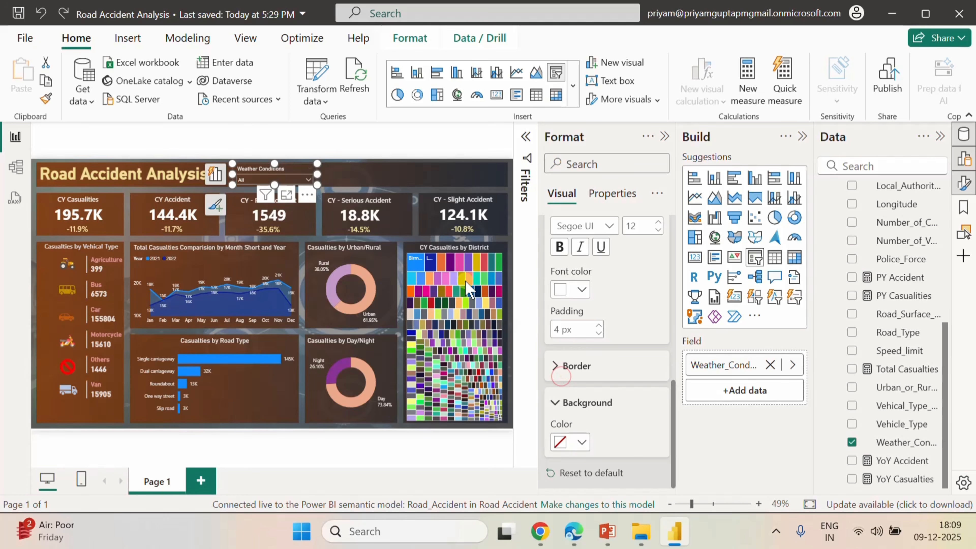
- Check the slicer's dropdown items and set the font color of the slicer values to orange
left_click(305, 176)
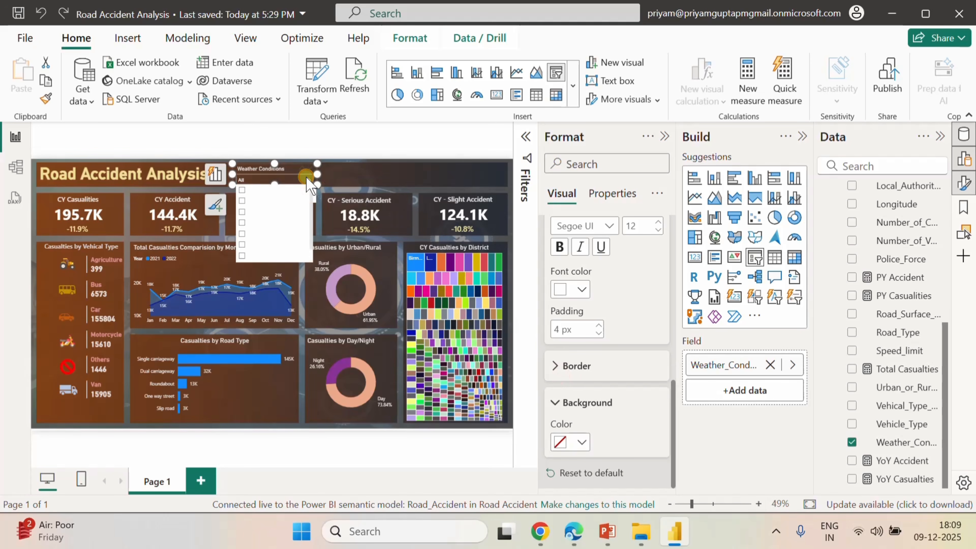
left_click(562, 367)
left_click(581, 290)
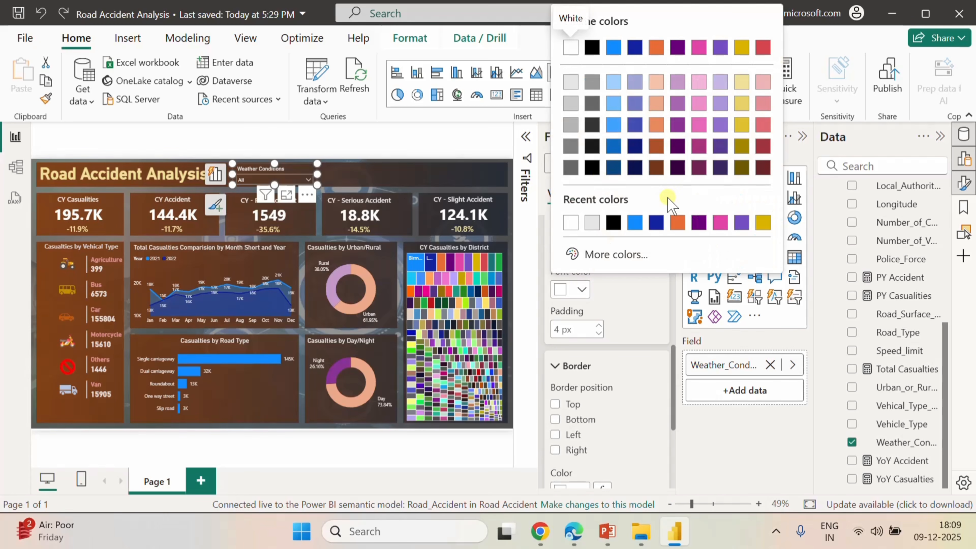
left_click(676, 221)
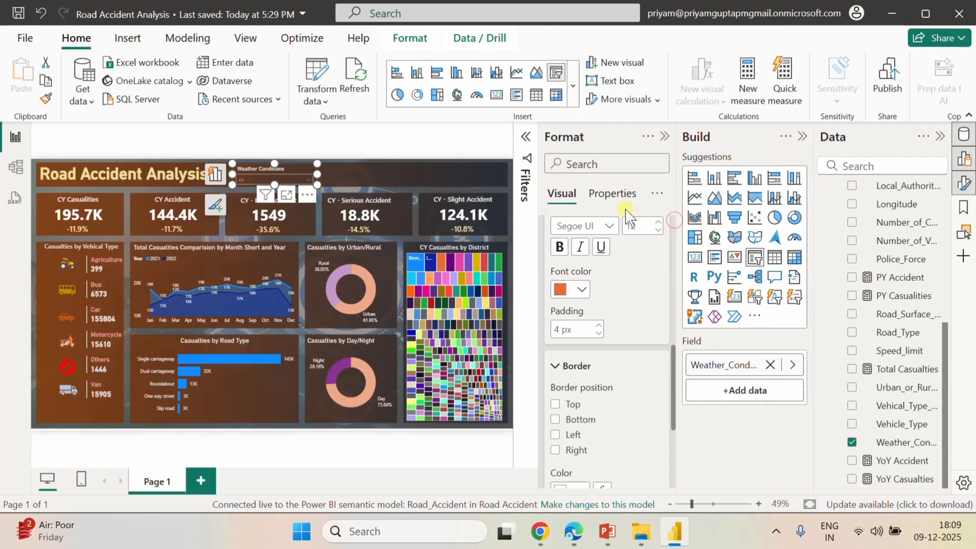
- Check the recolored items in the slicer's dropdown, and collapse the Format pane to enlarge the dashboard view
left_click(303, 178)
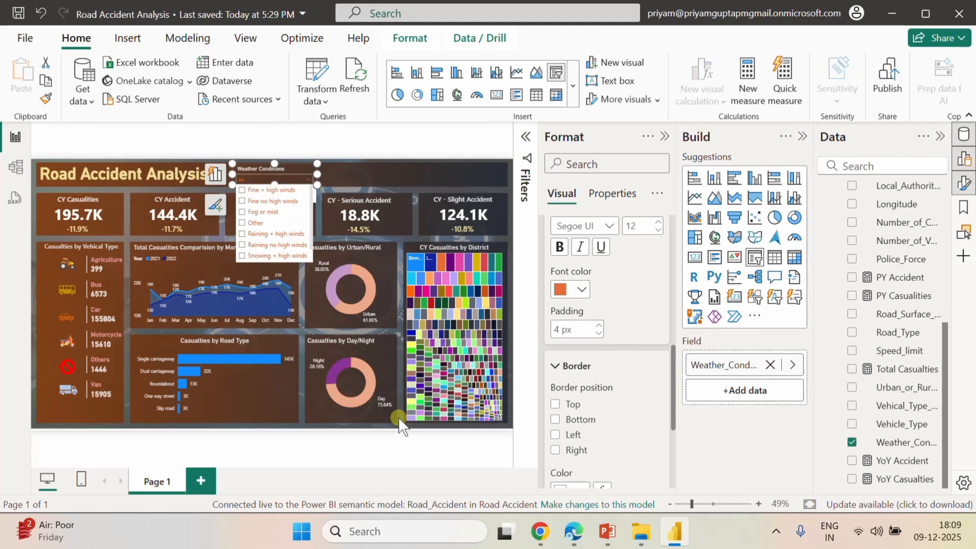
left_click(663, 136)
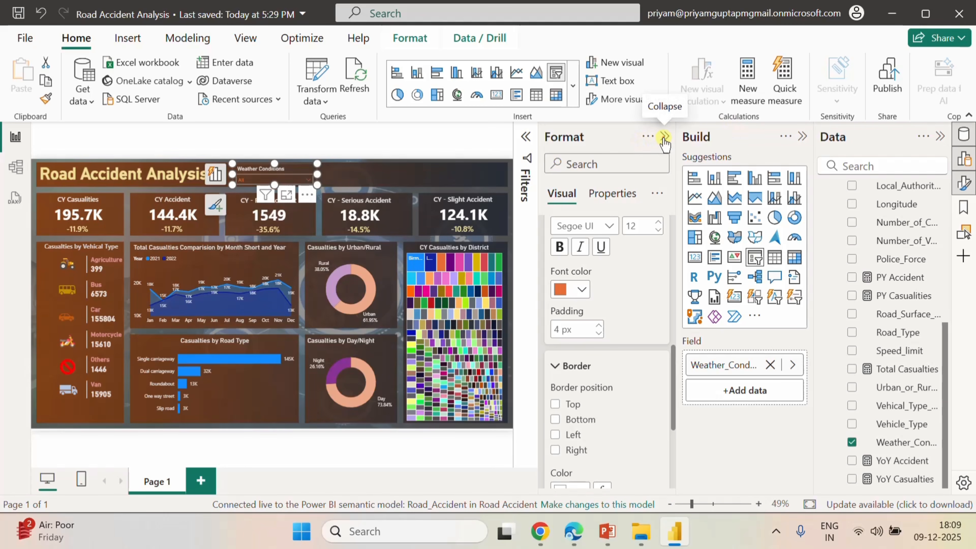
left_click(496, 148)
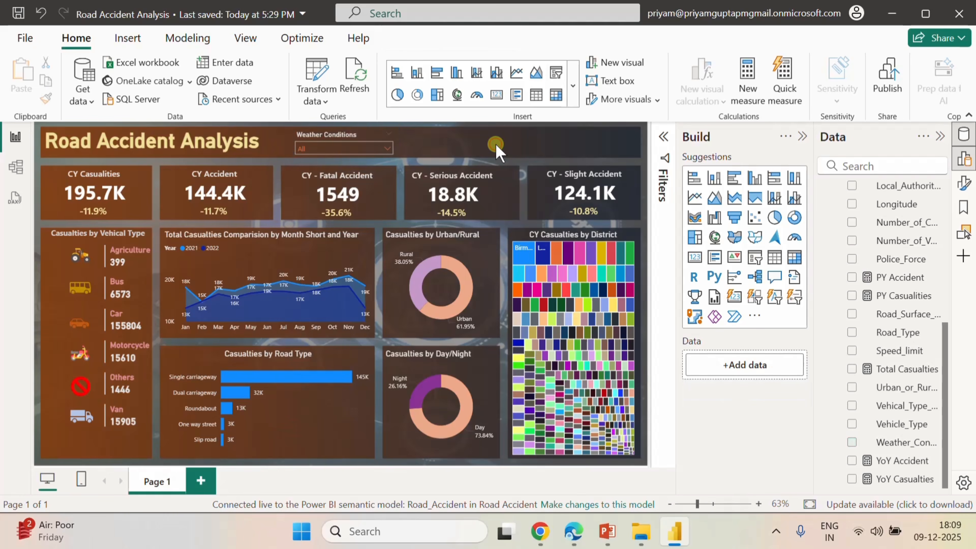
- Duplicate the Weather Conditions slicer and place the copy in the header banner above the Serious Accident card
left_click(362, 145)
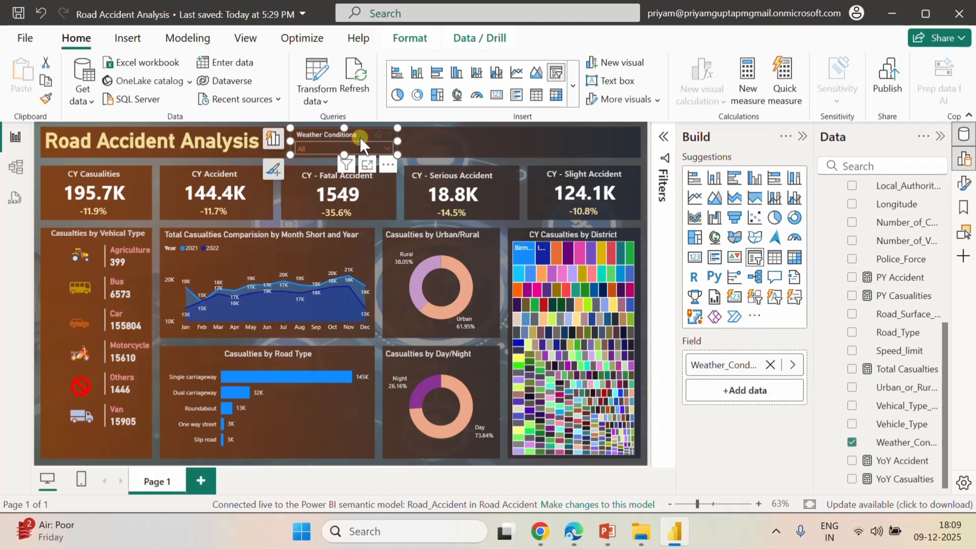
left_click(463, 134)
left_click(365, 135)
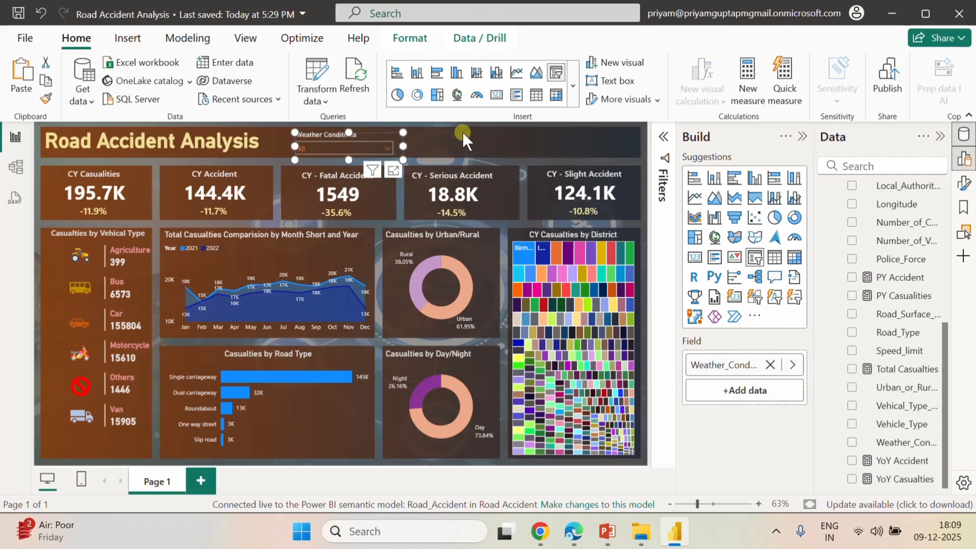
left_click_drag(366, 134, 525, 138)
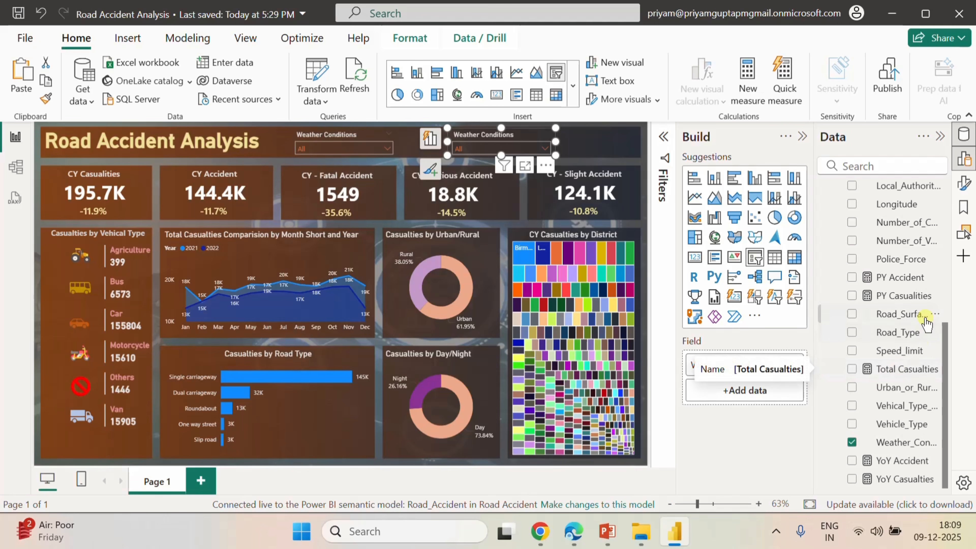
- Replace the copied slicer's weather conditions field with the road surface field
left_click_drag(918, 313, 795, 366)
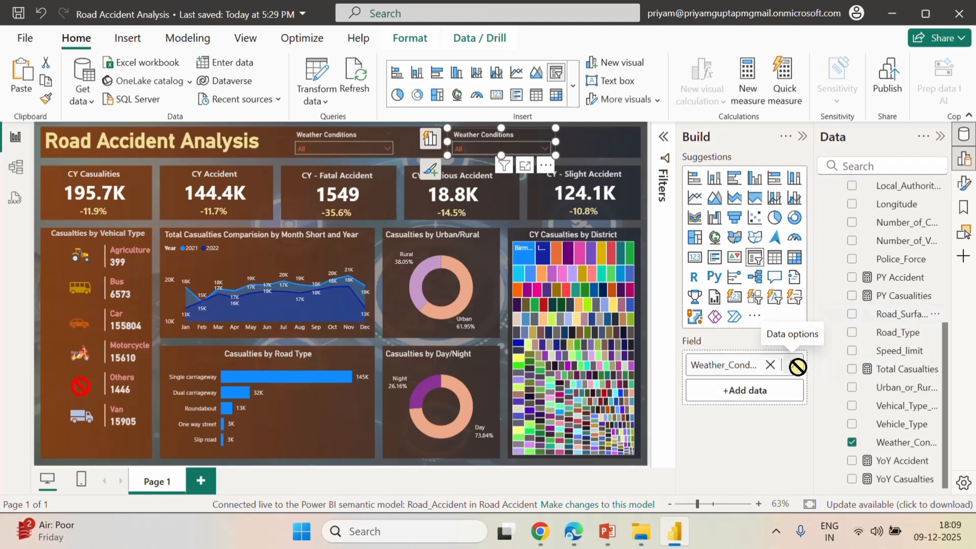
left_click(769, 365)
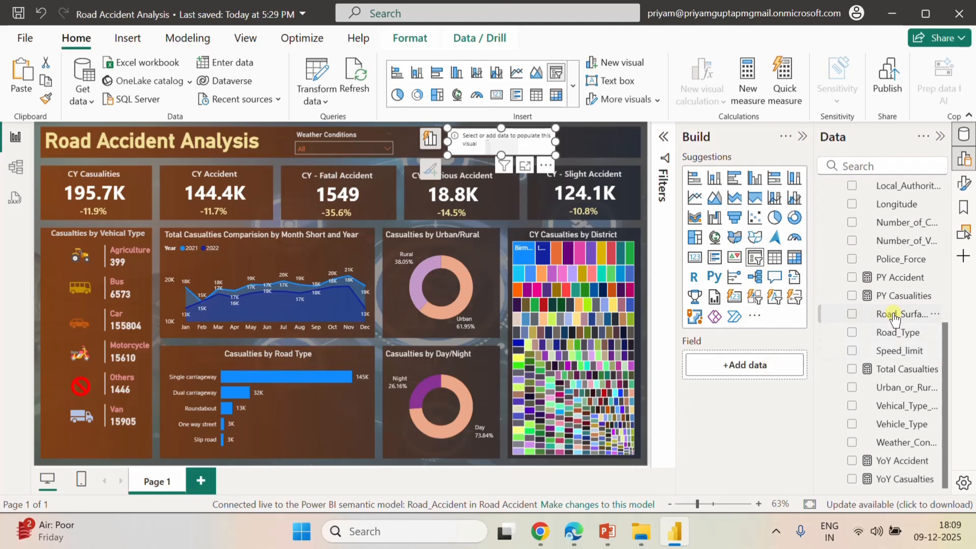
left_click_drag(897, 313, 759, 371)
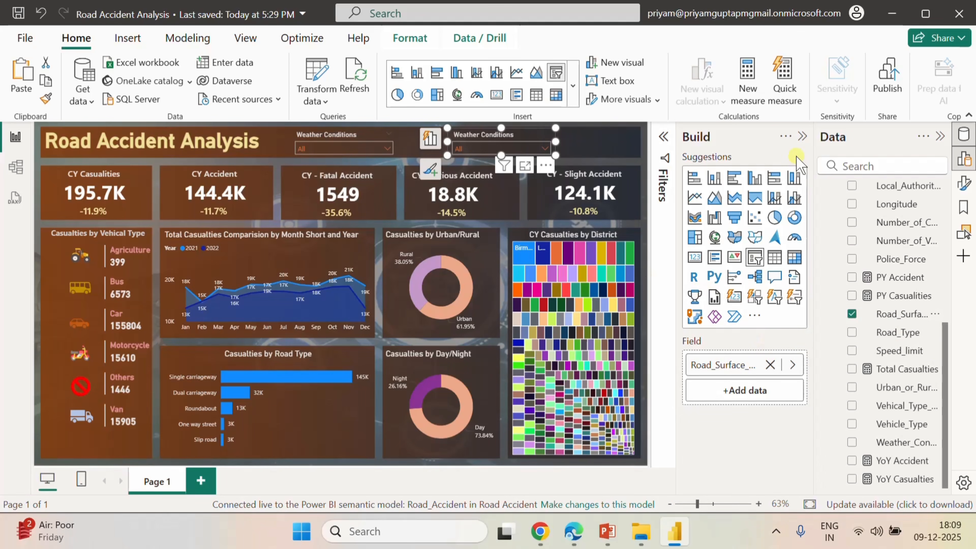
- Change the copied slicer's header title text to "Road Surface"
left_click(964, 184)
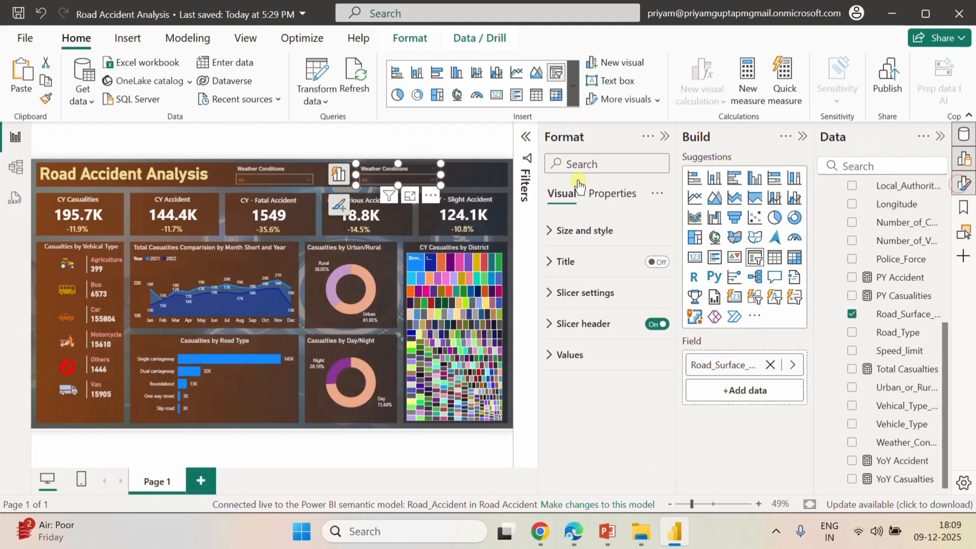
left_click(548, 332)
left_click(595, 399)
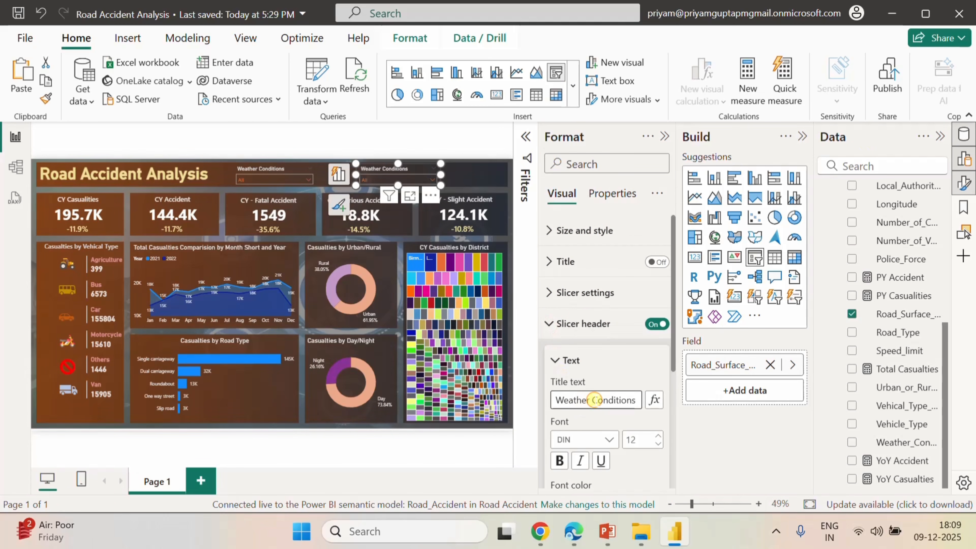
key("ctrl+a")
key("BackSpace")
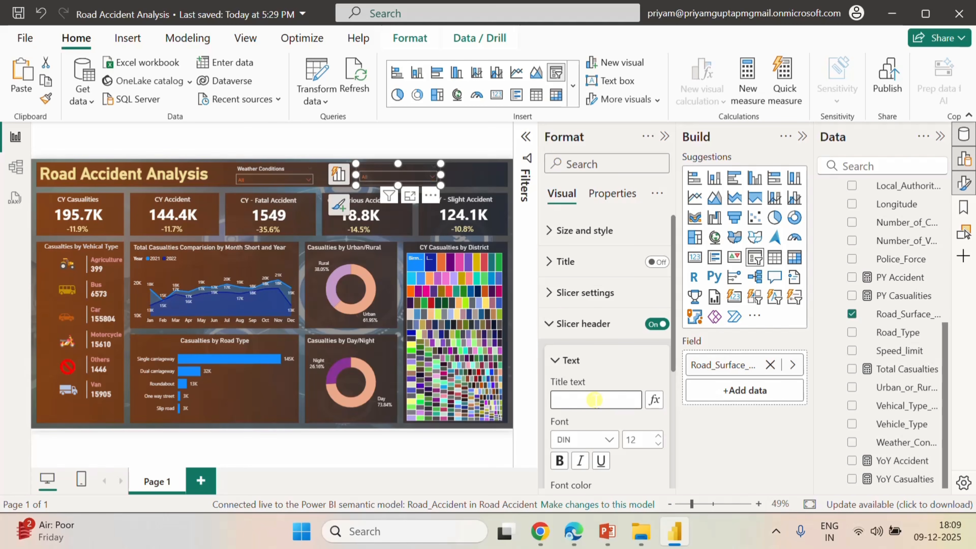
type("Road")
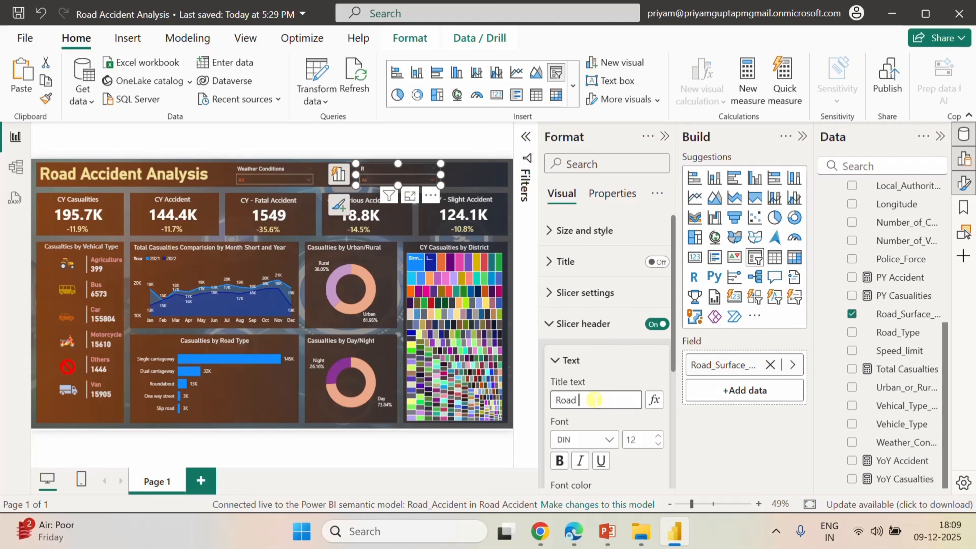
type(" Surface")
left_click(623, 362)
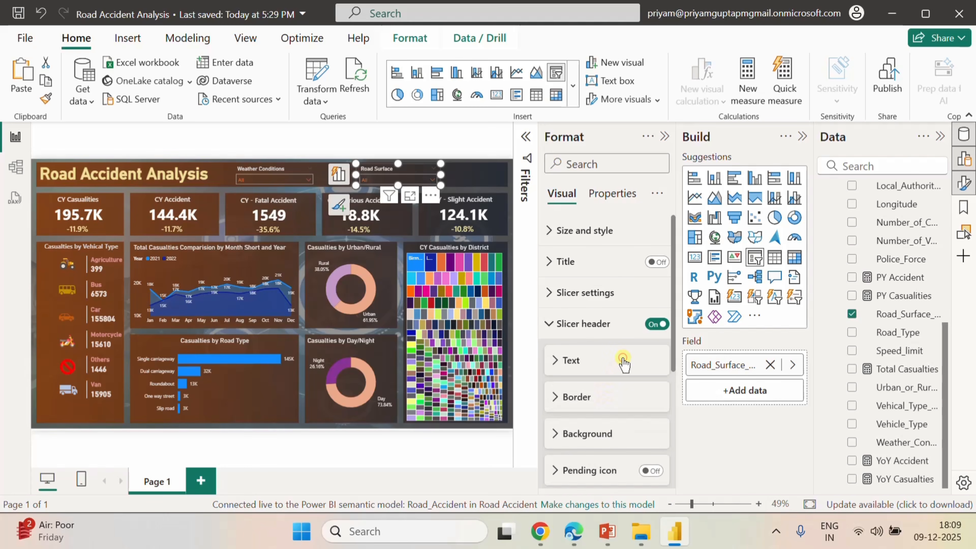
- Collapse the Format pane to enlarge the dashboard, and check the items in the Road Surface slicer's dropdown
left_click(663, 137)
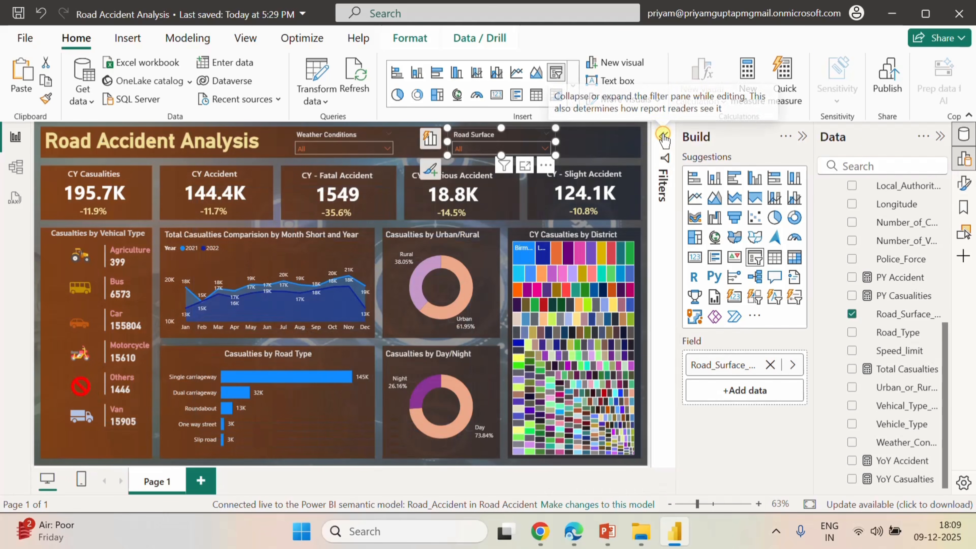
left_click(614, 148)
left_click(544, 149)
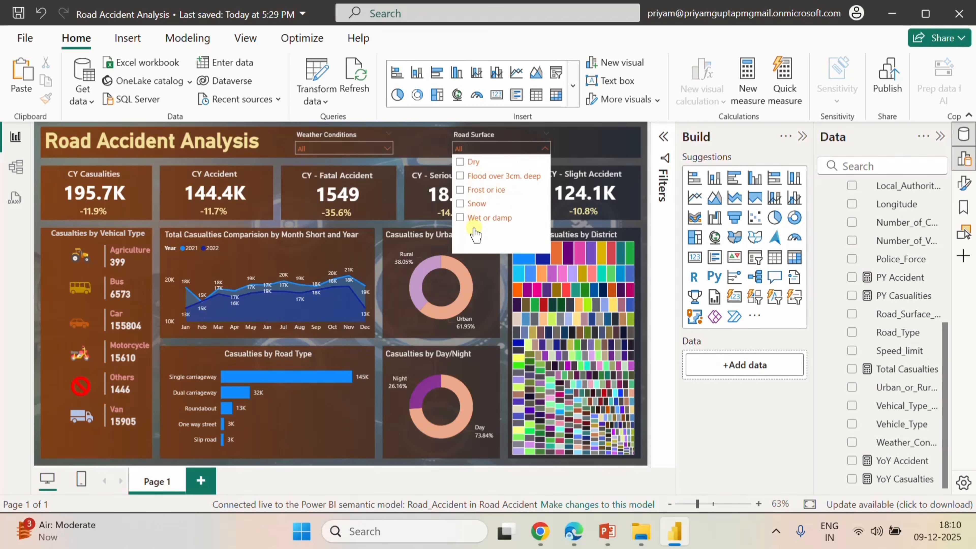
left_click(599, 133)
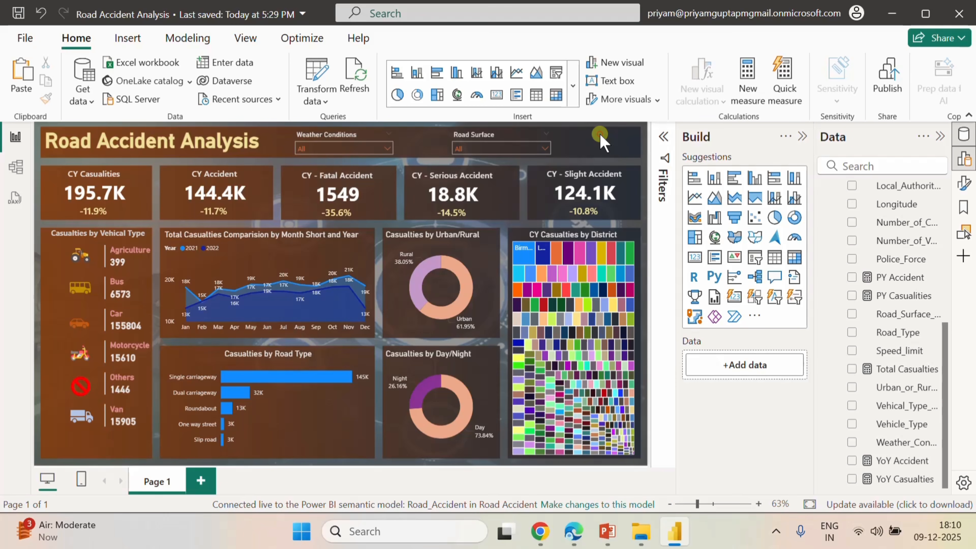
- Set the bar color of the Casualties by Road Type chart to light blue for all categories
left_click(319, 411)
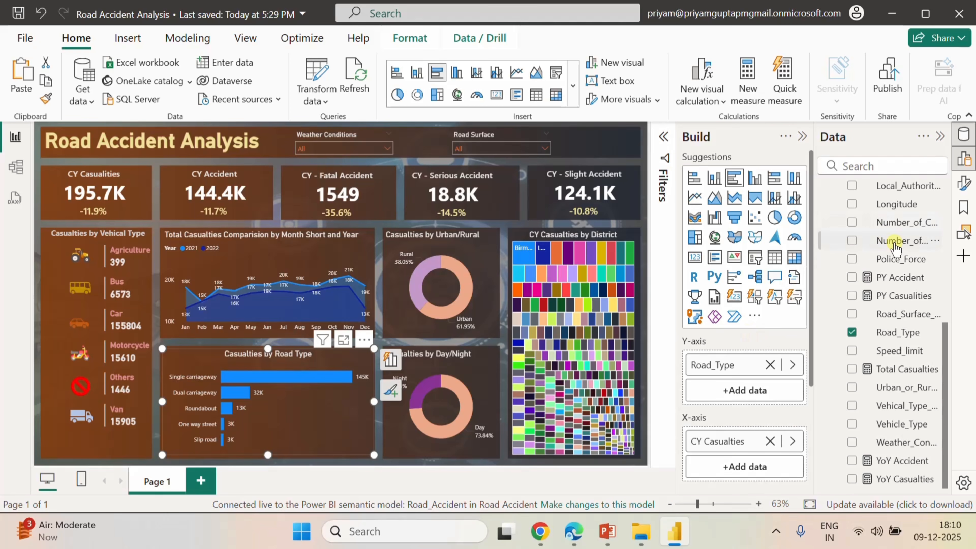
left_click(962, 184)
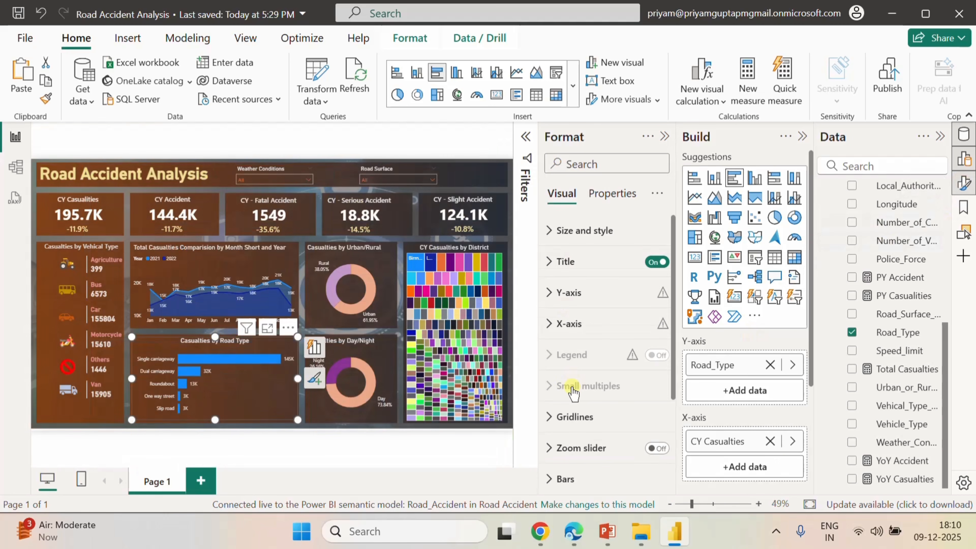
scroll(574, 392, "down", 2)
scroll(572, 384, "down", 2)
left_click(561, 350)
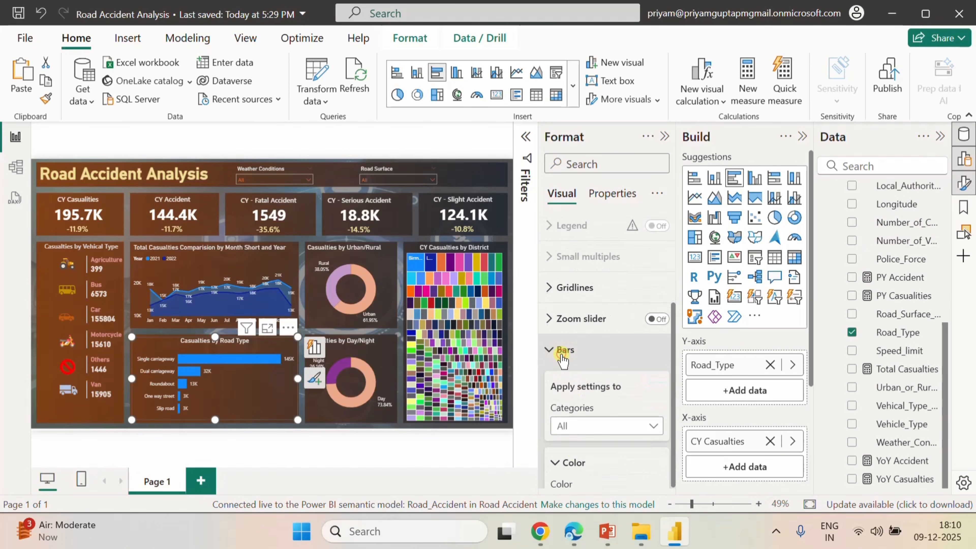
scroll(576, 463, "down", 3)
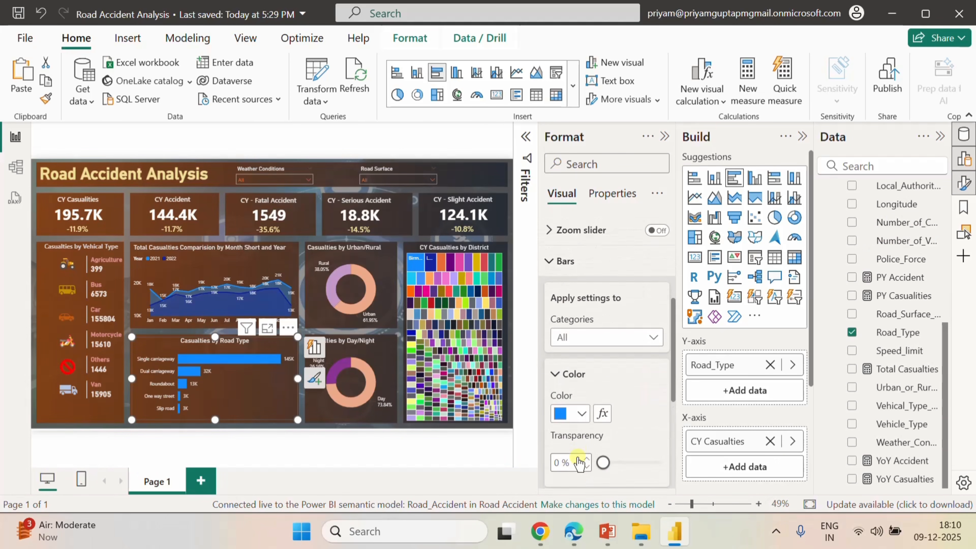
left_click(581, 420)
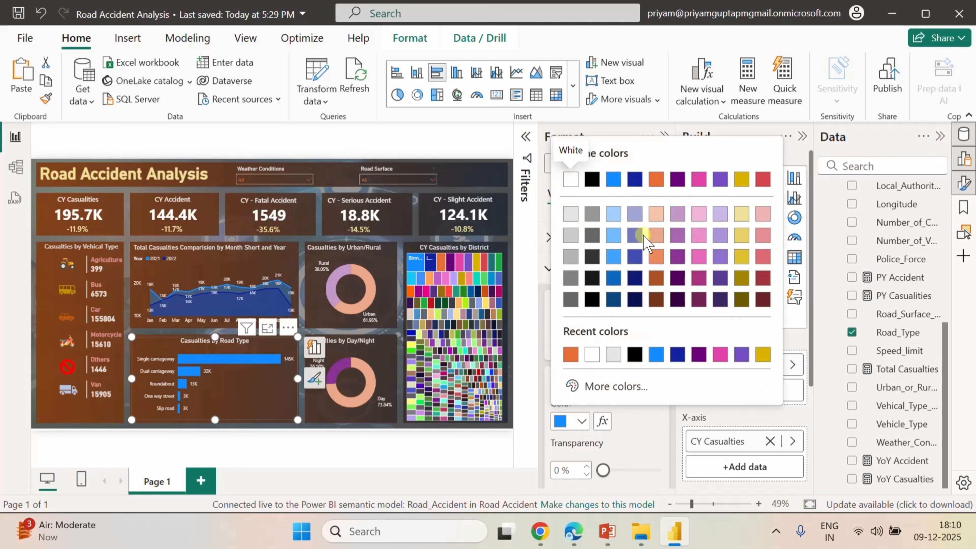
left_click(614, 215)
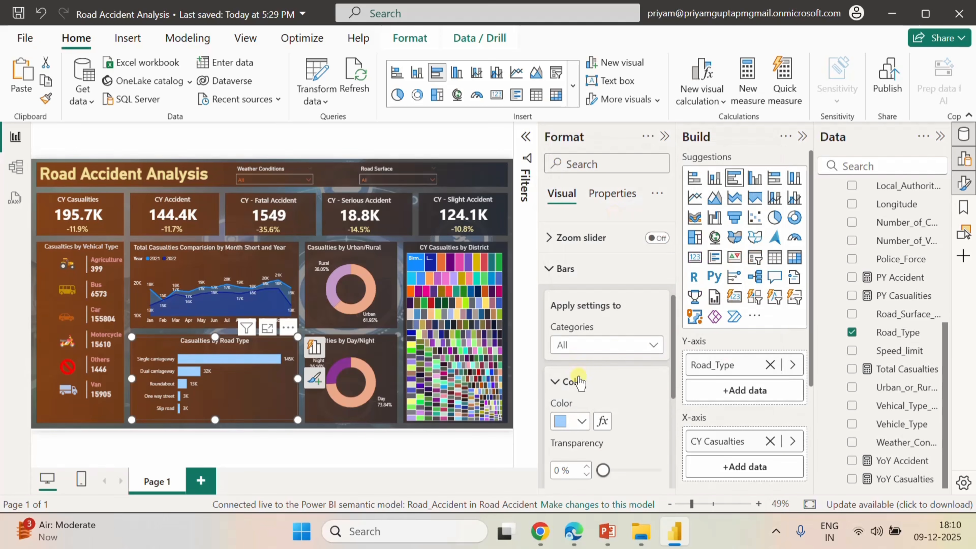
left_click(664, 137)
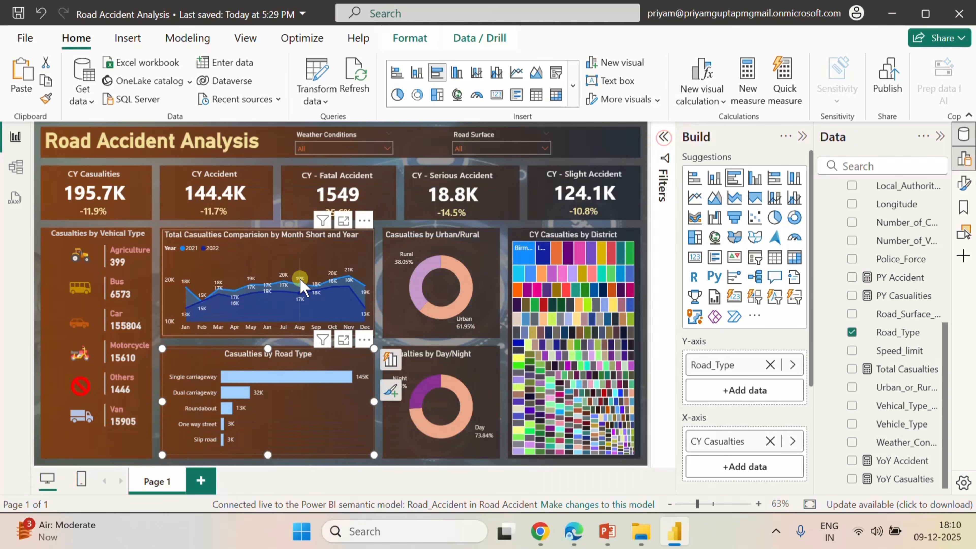
- Open the line color settings for all series of the monthly Total Casualties comparison chart
left_click(299, 247)
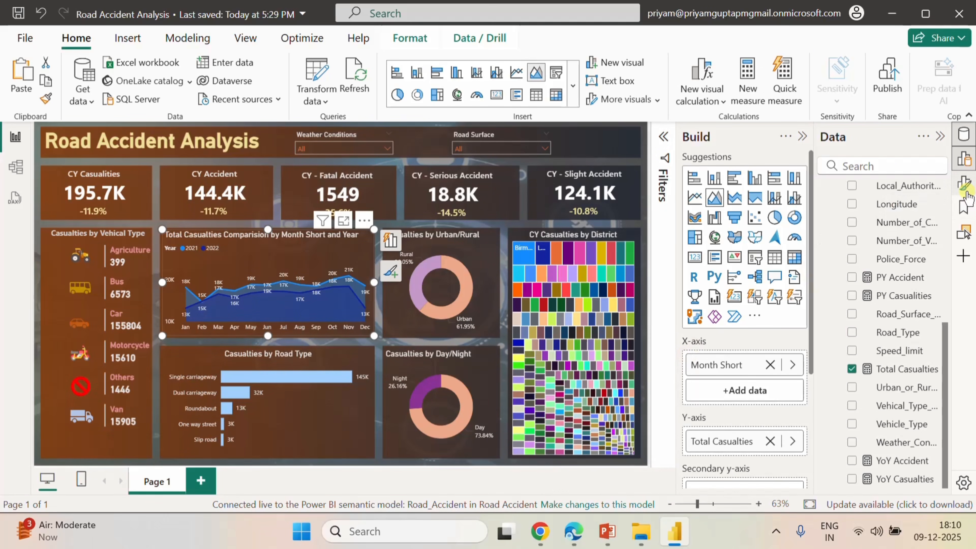
left_click(964, 183)
scroll(581, 383, "down", 5)
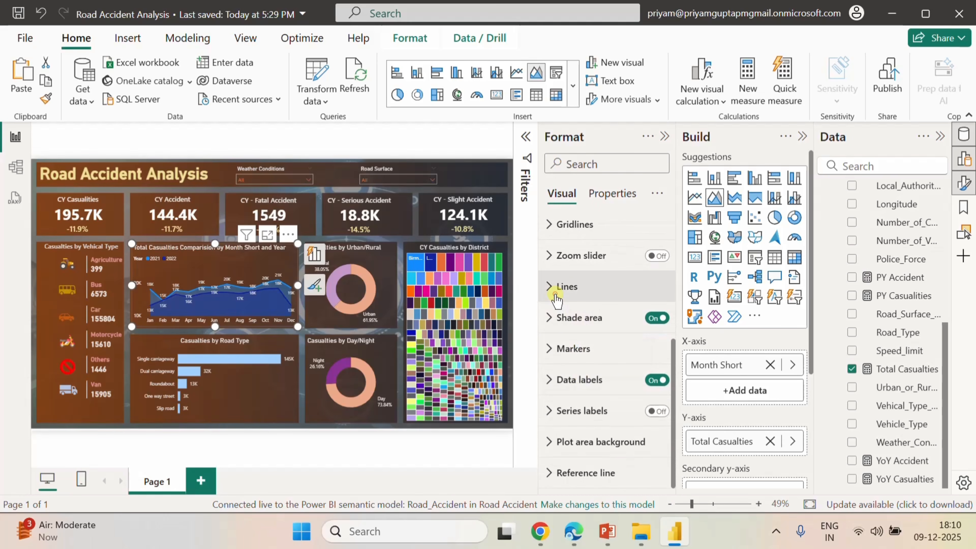
left_click(567, 286)
scroll(581, 410, "down", 2)
scroll(581, 407, "down", 4)
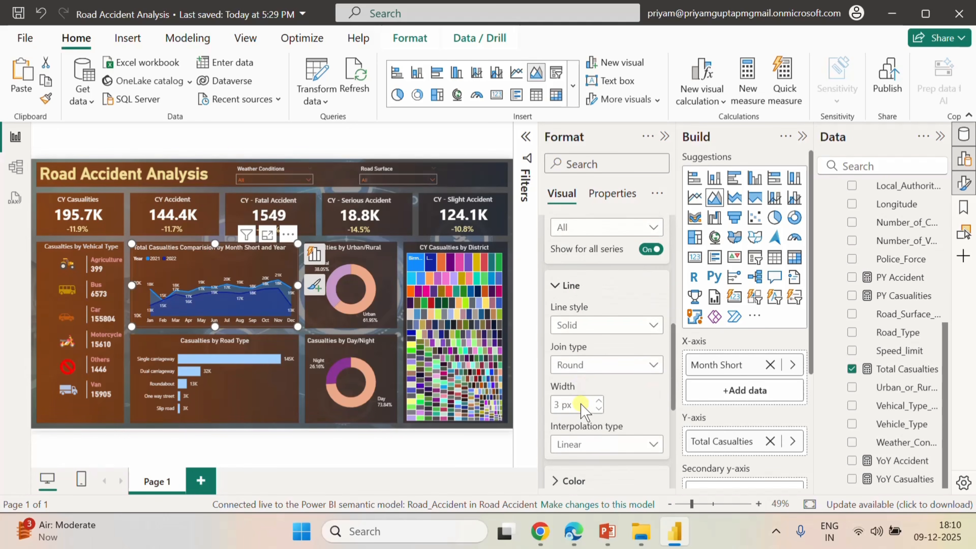
left_click(572, 370)
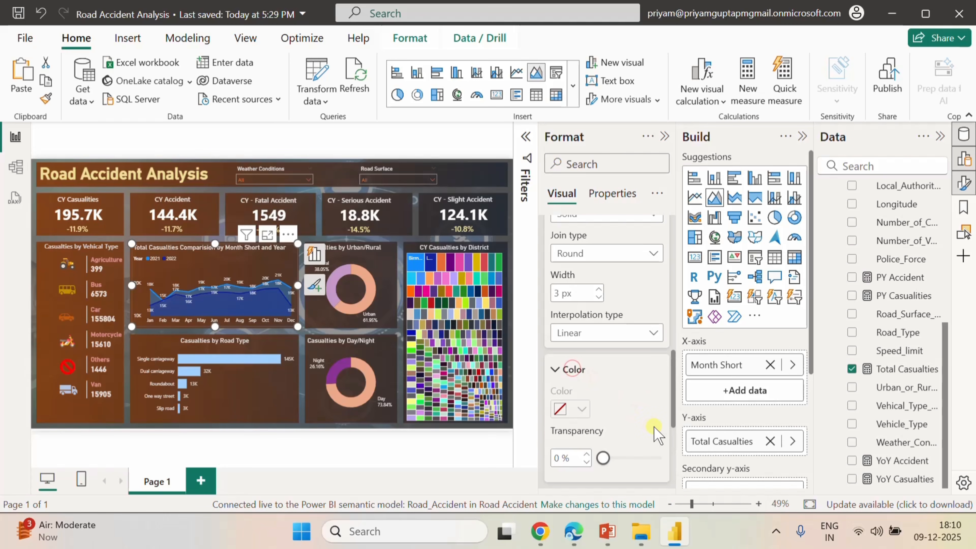
- Try to change the shade area color of the 2021 series in the monthly Total Casualties comparison chart
scroll(656, 432, "down", 5)
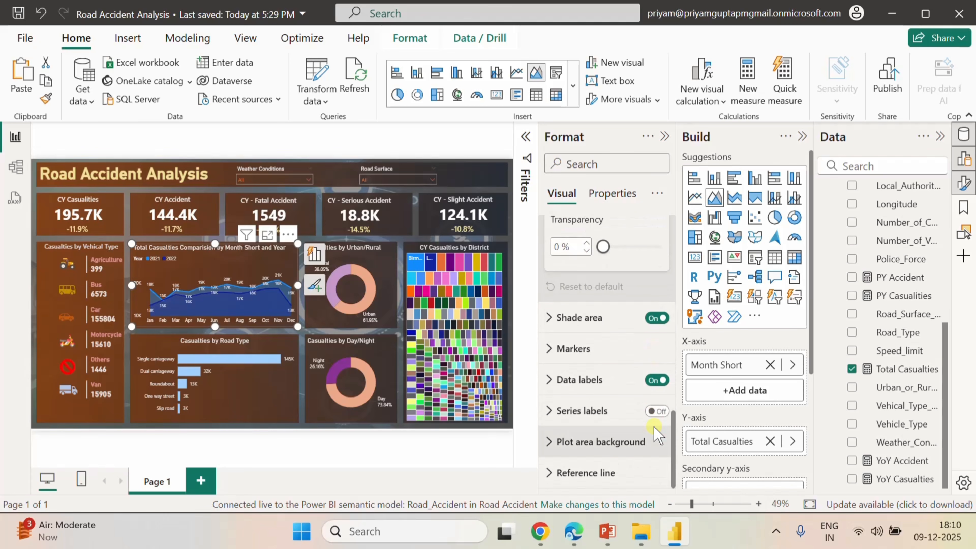
left_click(571, 323)
scroll(598, 392, "down", 5)
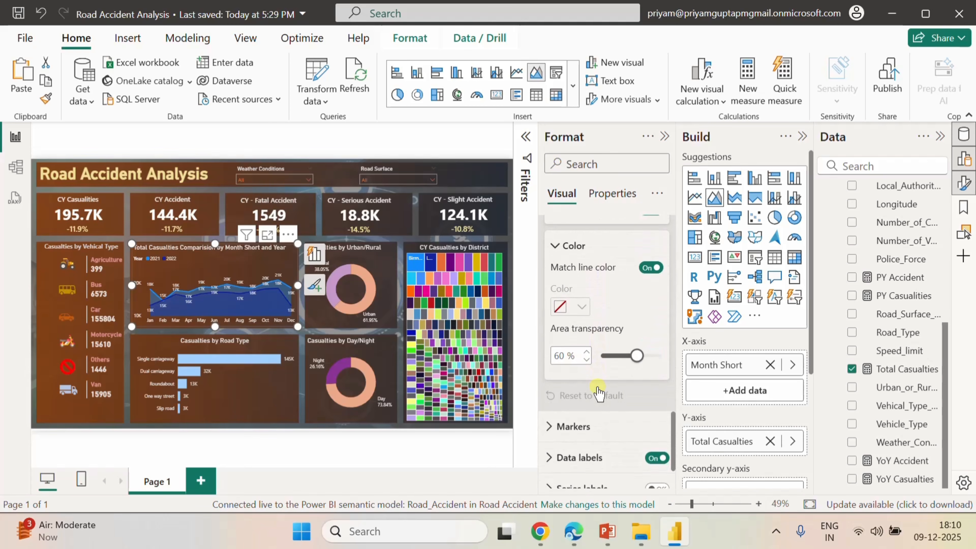
scroll(598, 392, "down", 1)
scroll(598, 392, "up", 4)
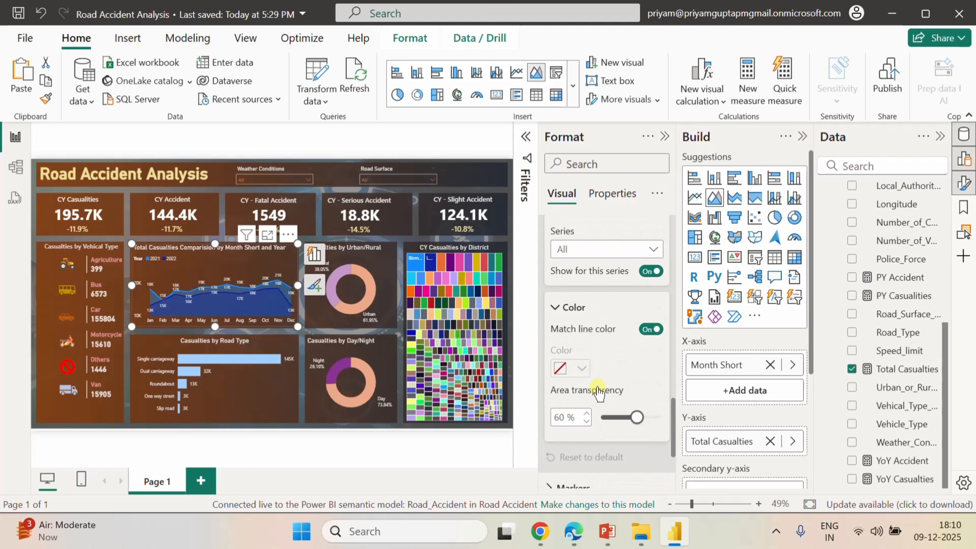
scroll(598, 392, "up", 1)
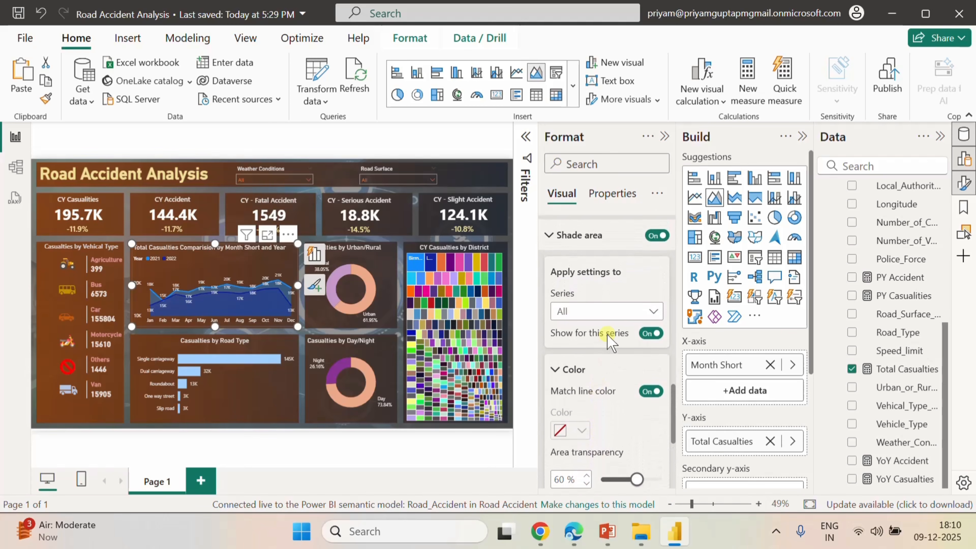
left_click(607, 315)
left_click(576, 348)
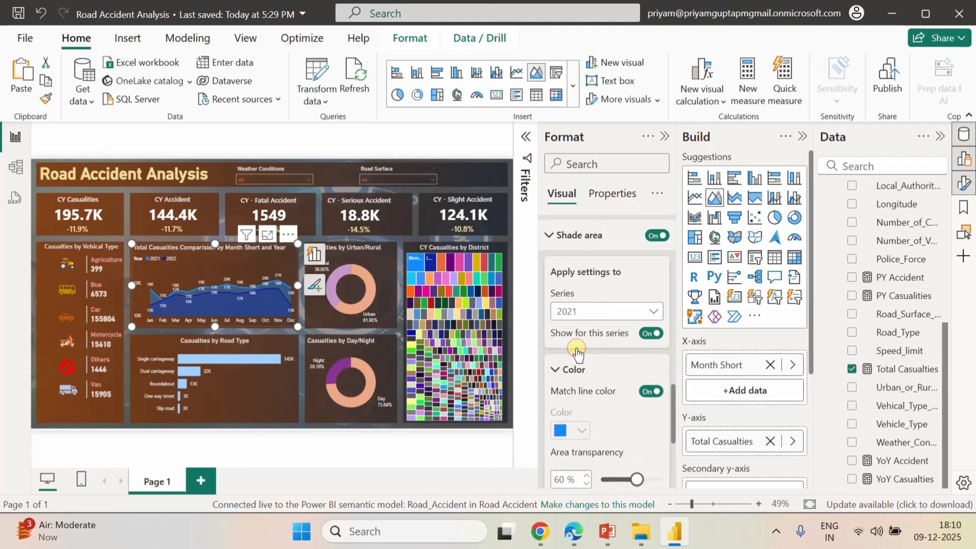
left_click(583, 429)
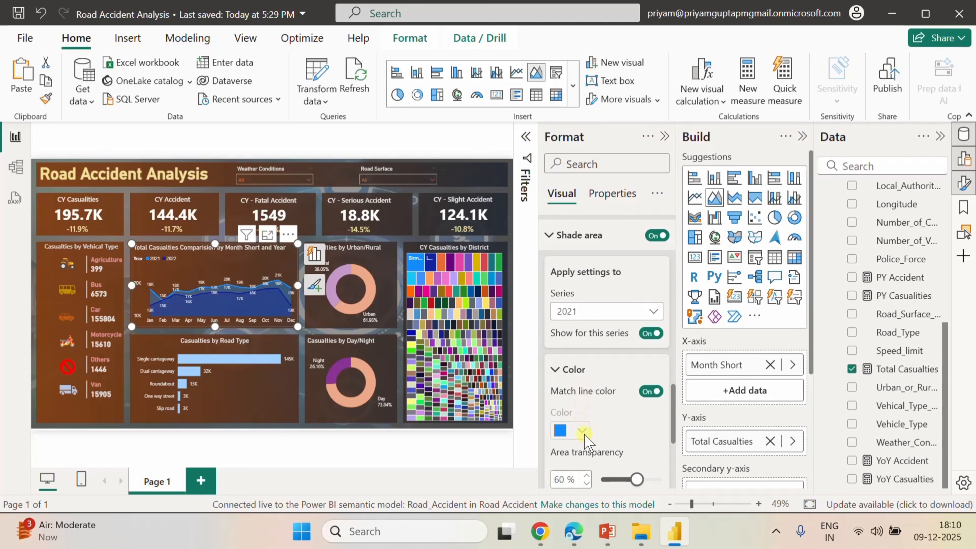
- Give the 2021 line of the monthly Total Casualties comparison chart Smooth interpolation and a light blue color
scroll(614, 342, "up", 5)
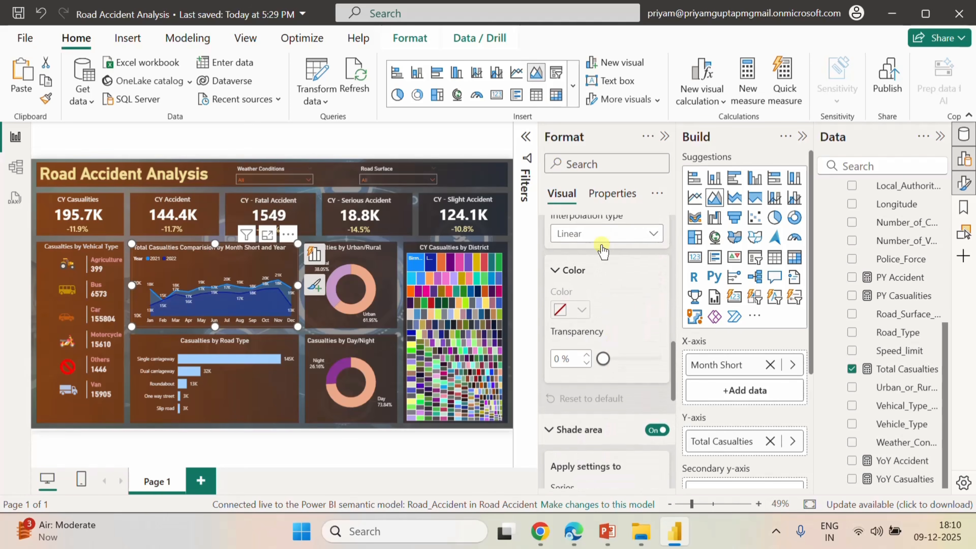
scroll(615, 324, "up", 8)
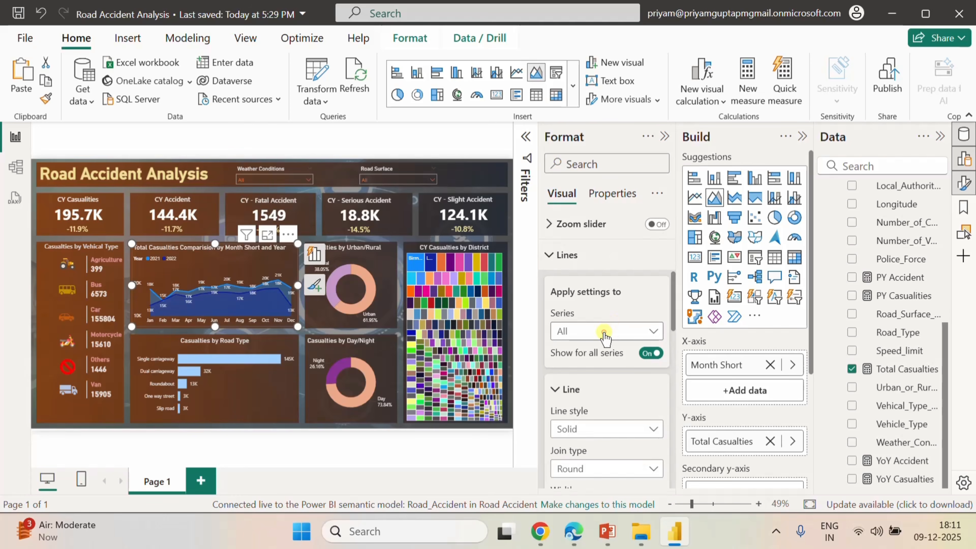
left_click(608, 328)
left_click(564, 373)
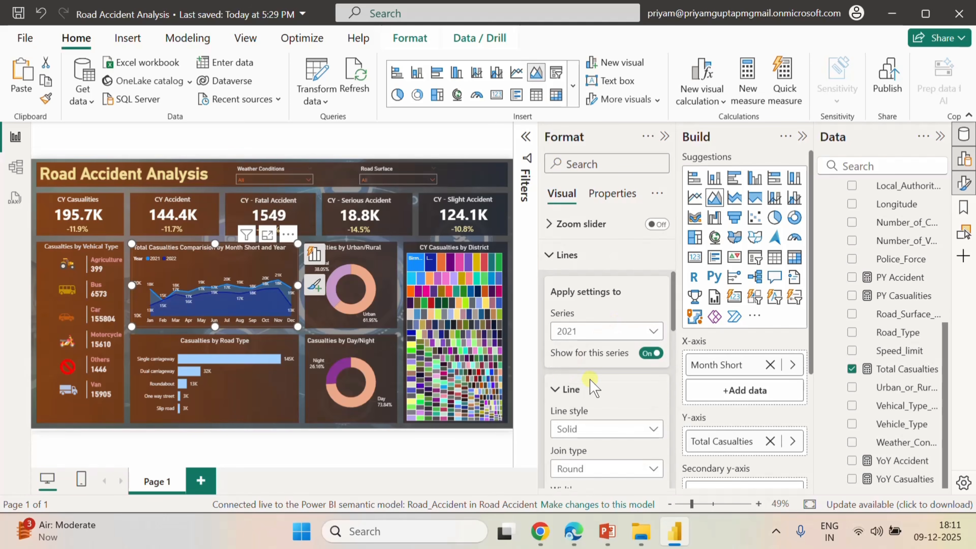
scroll(609, 392, "down", 3)
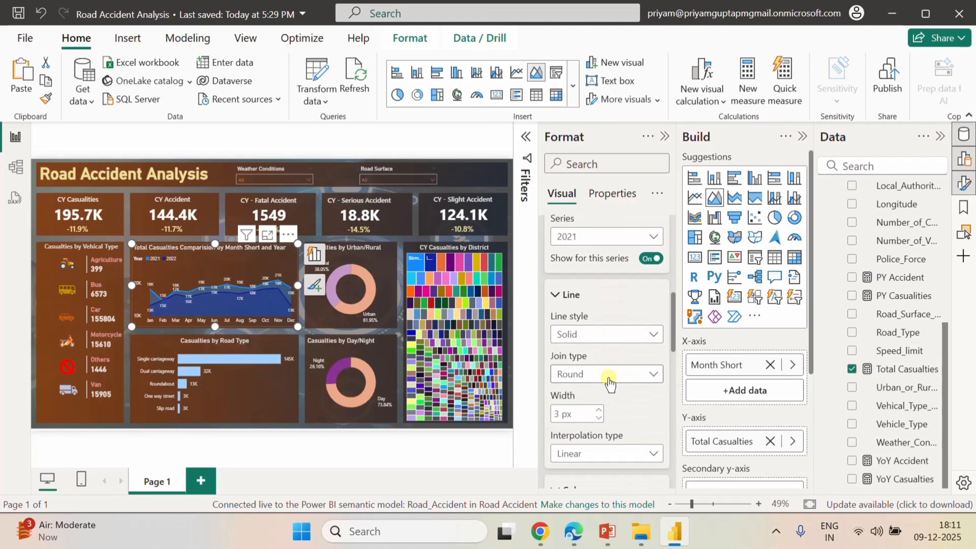
scroll(621, 403, "down", 3)
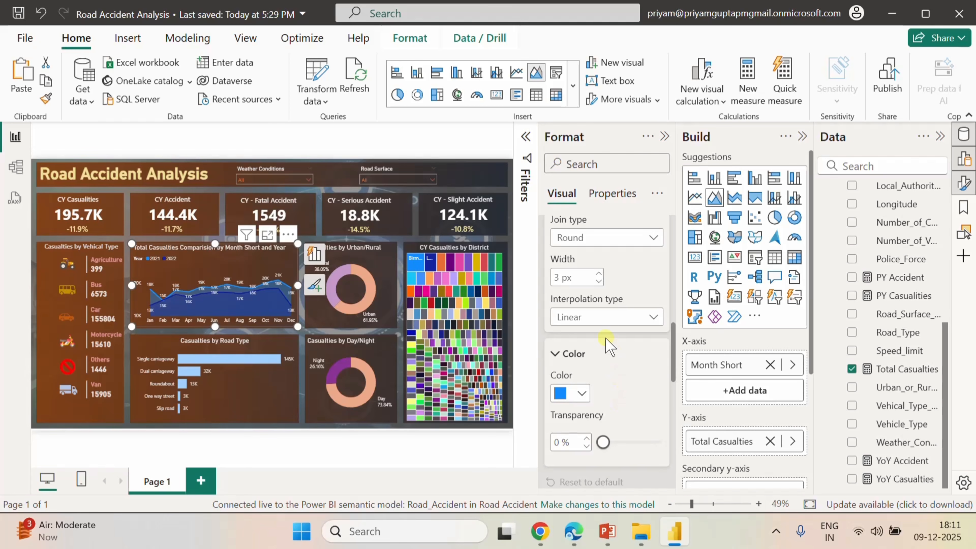
left_click(614, 323)
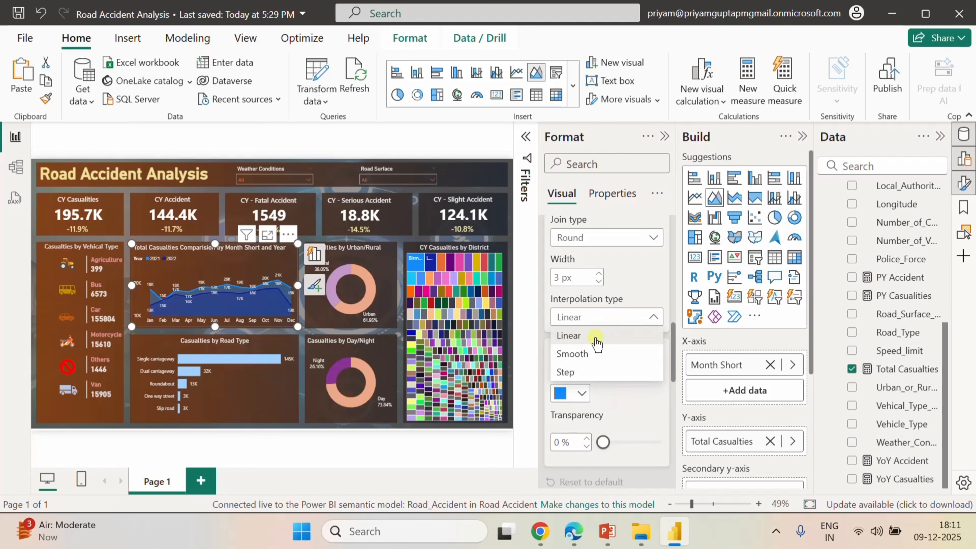
left_click(578, 357)
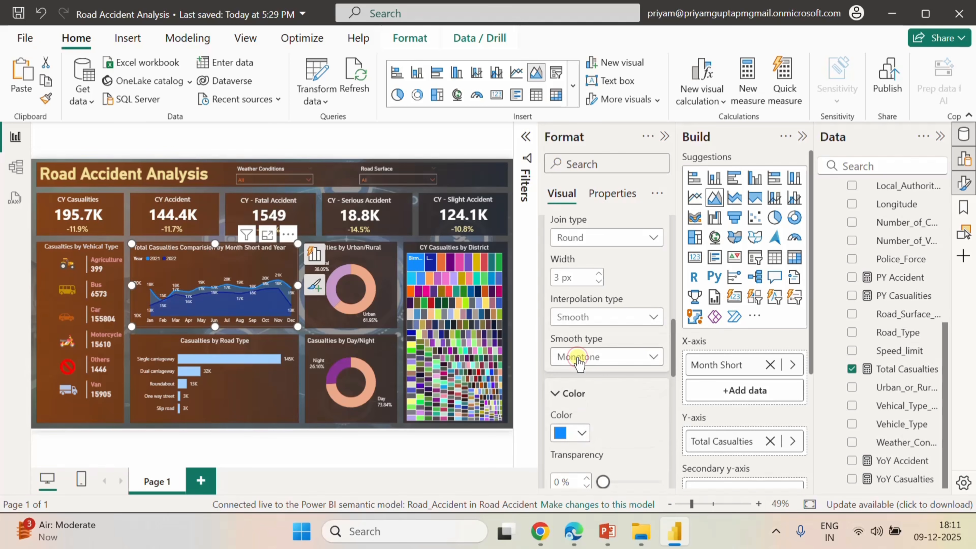
left_click(576, 436)
left_click(569, 367)
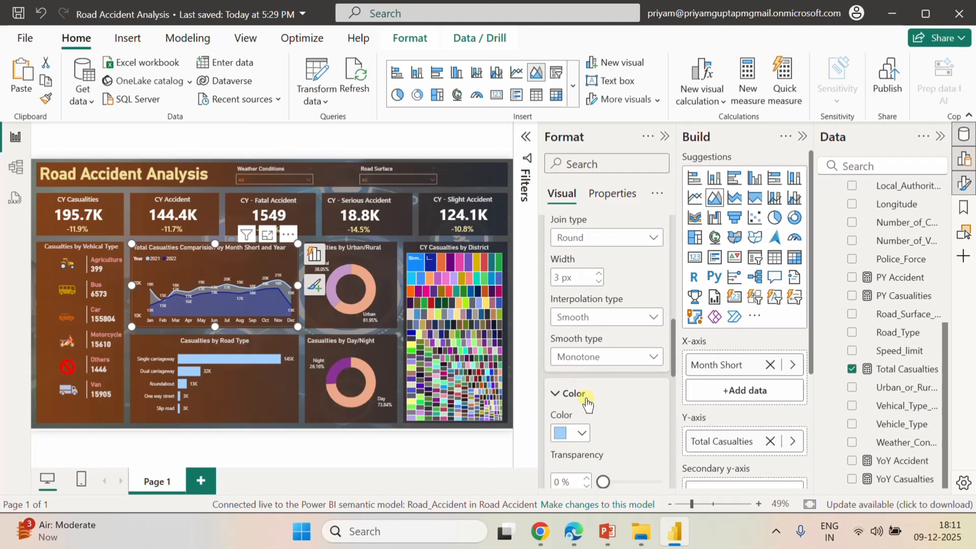
- Set the 2022 line color in the monthly Total Casualties comparison chart to light pink
scroll(597, 413, "up", 4)
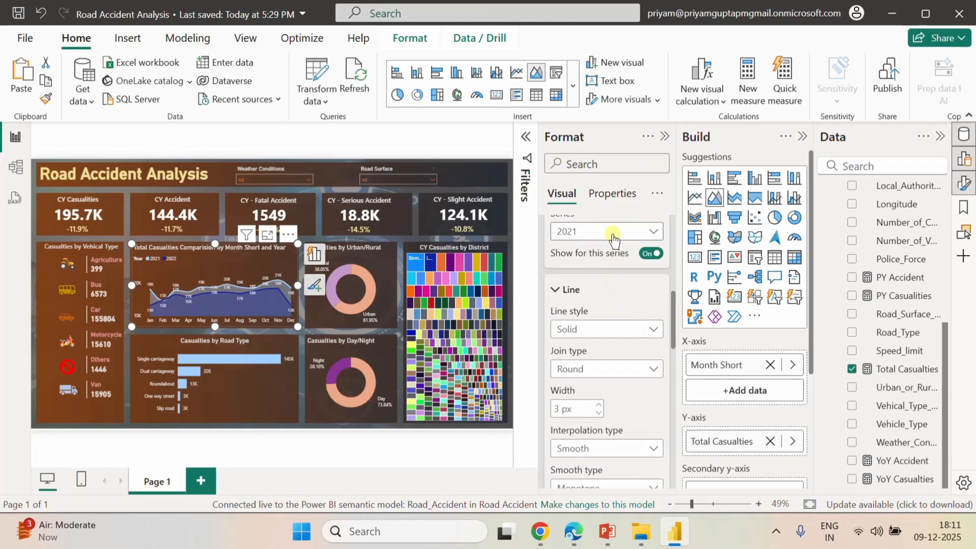
left_click(613, 231)
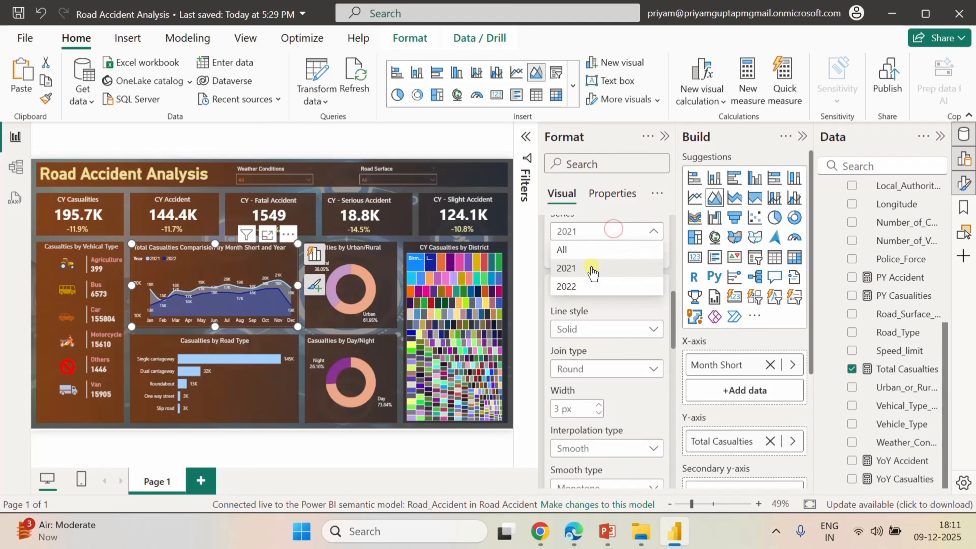
left_click(571, 287)
scroll(586, 399, "down", 3)
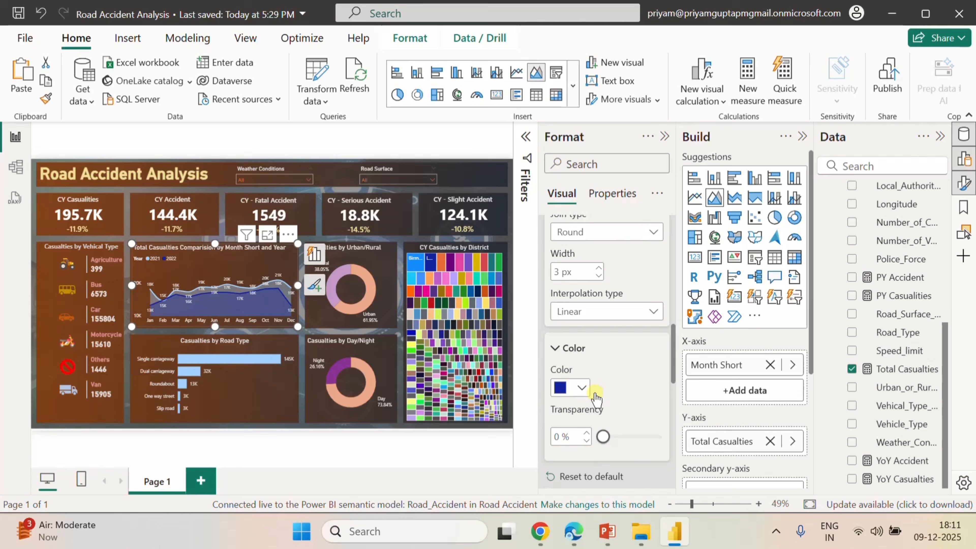
left_click(583, 388)
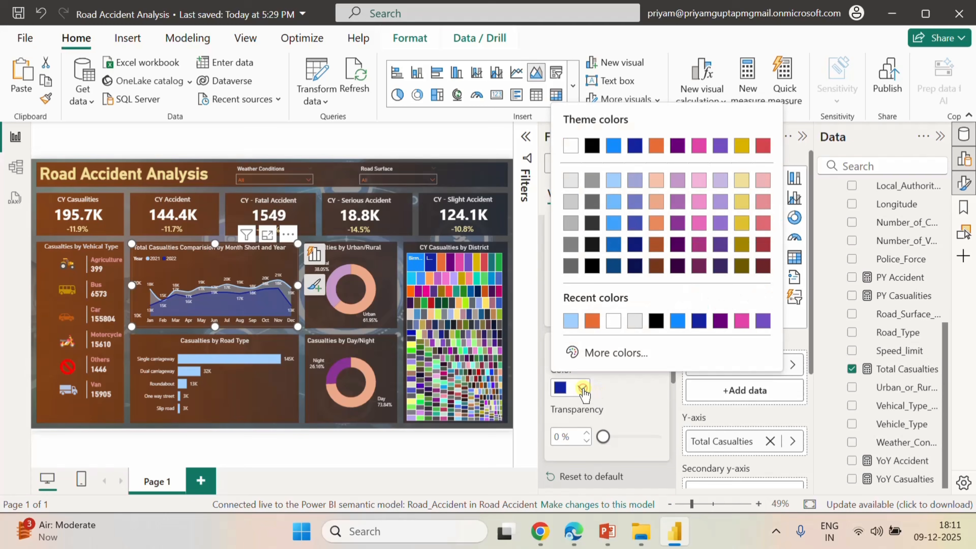
left_click(594, 323)
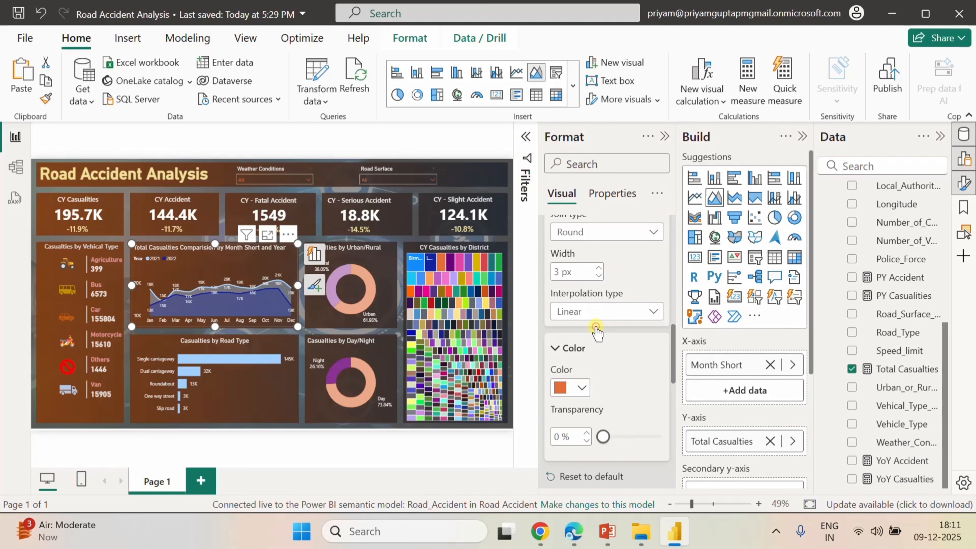
left_click(579, 388)
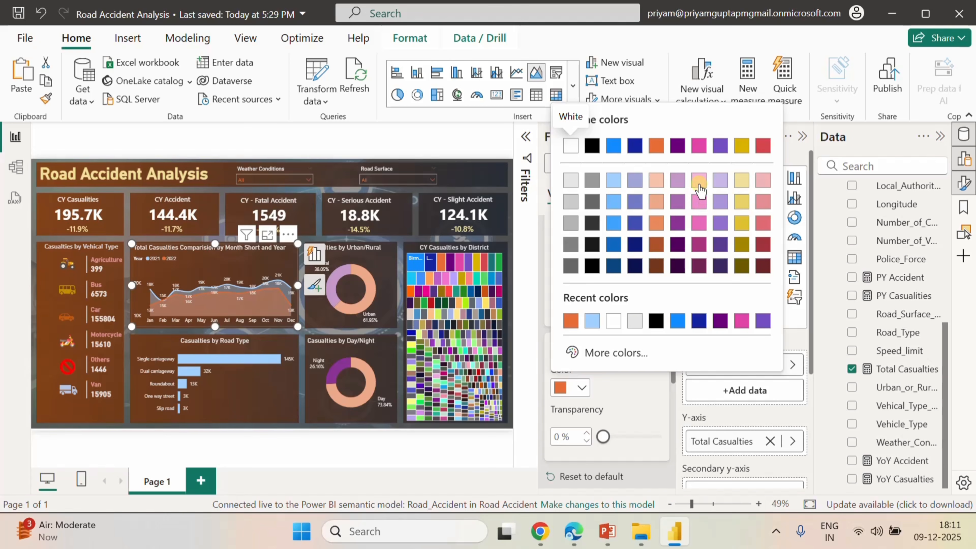
left_click(699, 200)
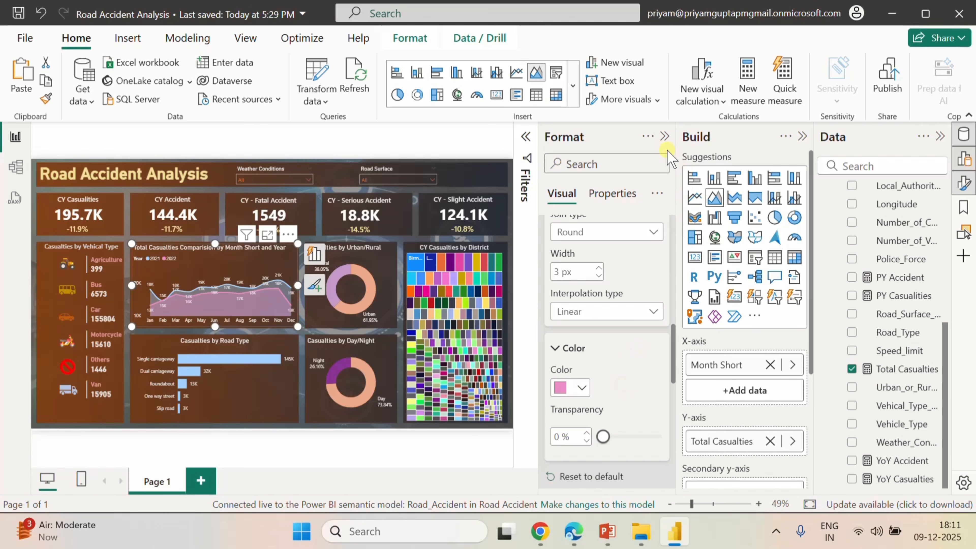
- Set the 2022 line's interpolation type to Smooth, and collapse the Format pane to enlarge the dashboard
scroll(630, 348, "up", 1)
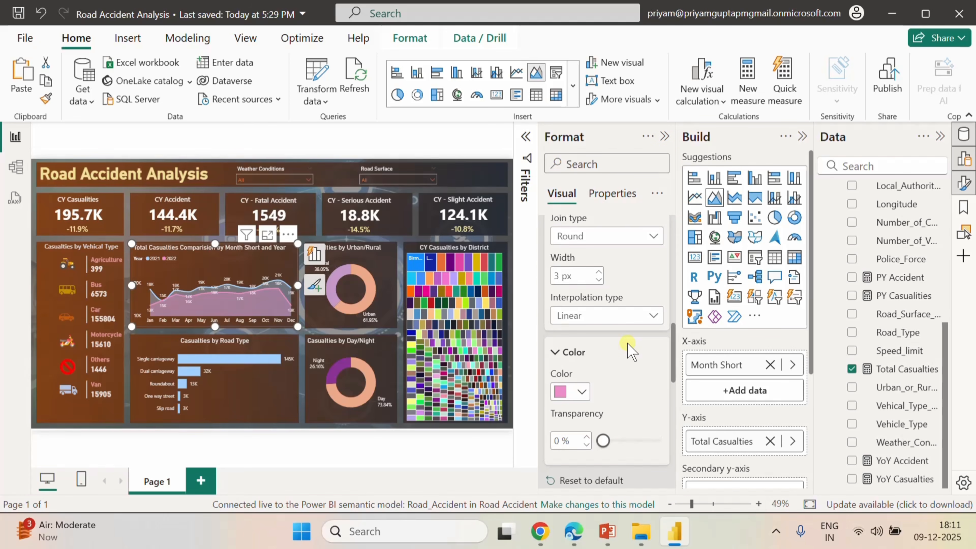
left_click(616, 317)
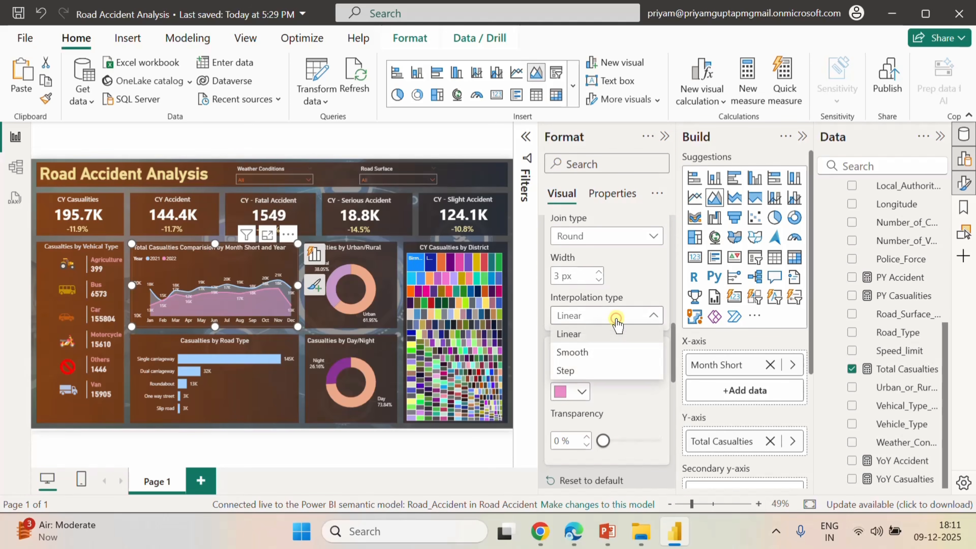
left_click(576, 353)
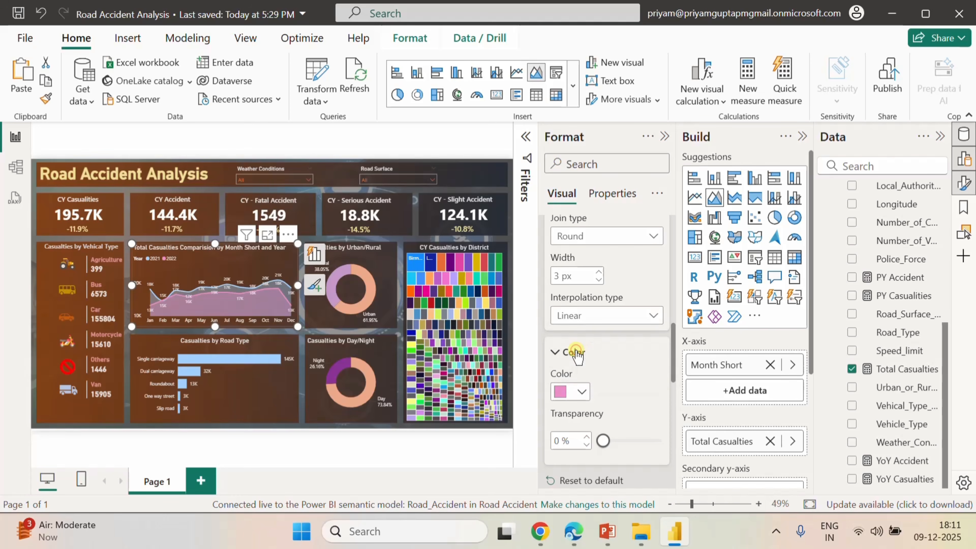
left_click(664, 137)
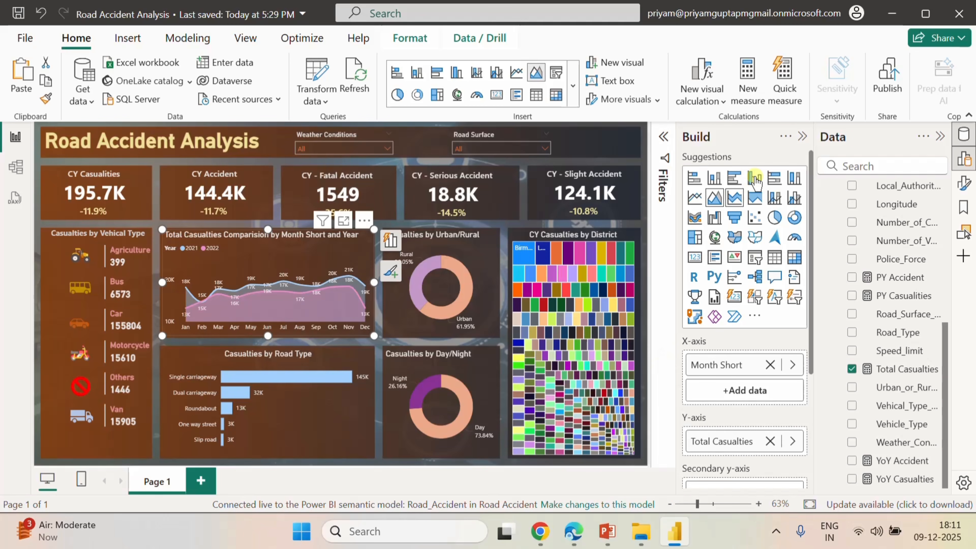
- Save the report and publish it to the Road Accident workspace
left_click(894, 89)
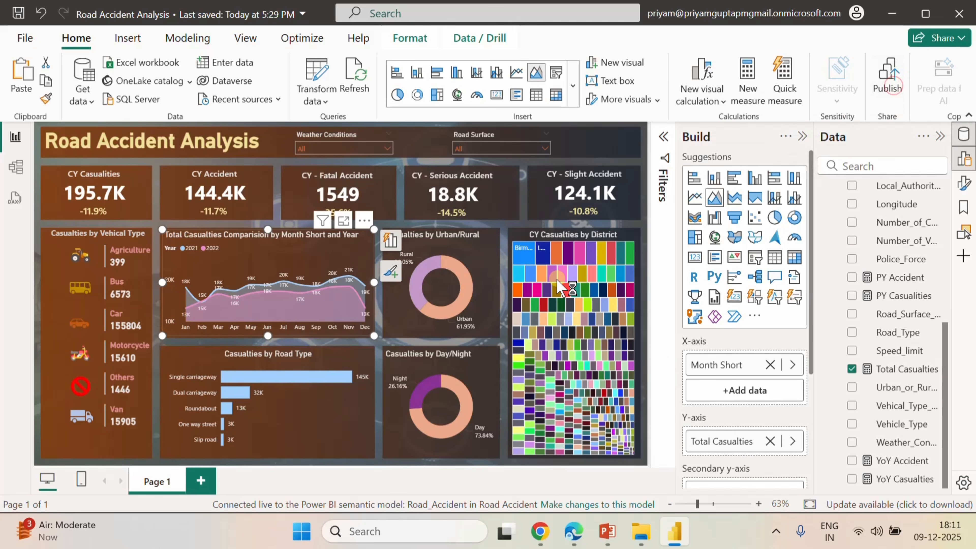
left_click(557, 291)
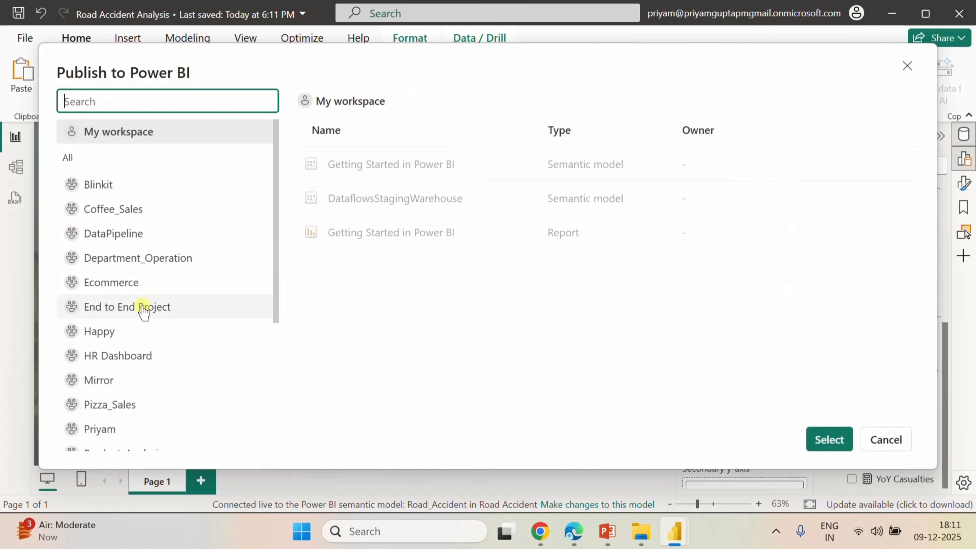
scroll(142, 310, "down", 5)
left_click(124, 295)
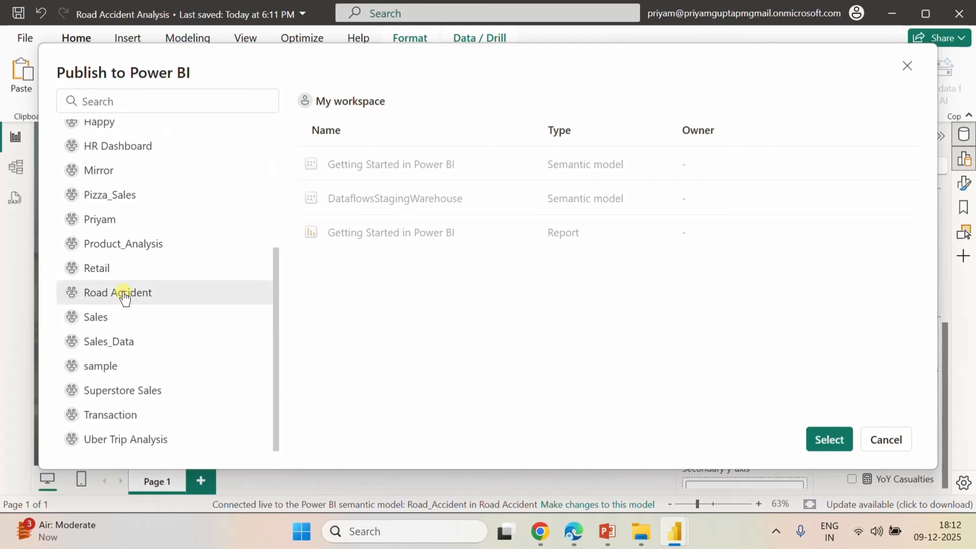
left_click(841, 443)
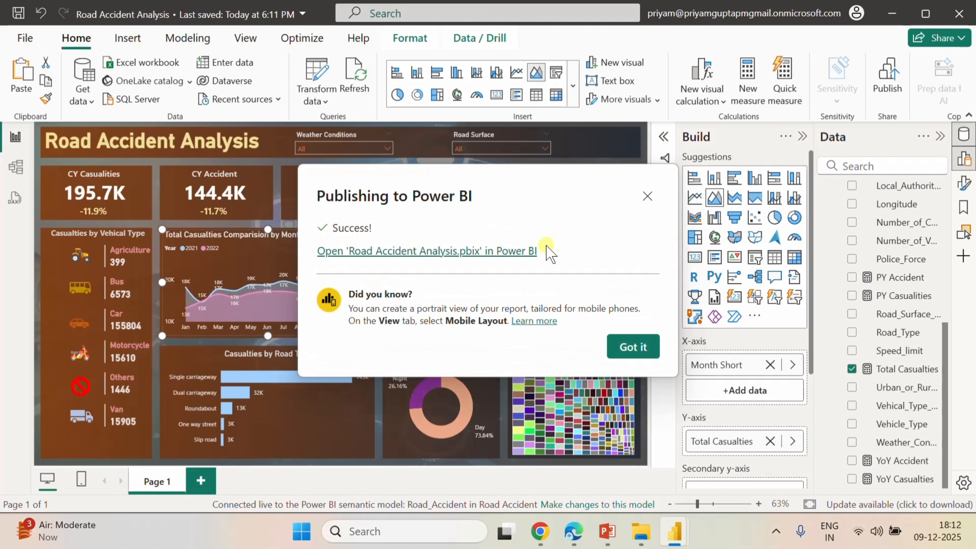
left_click(624, 338)
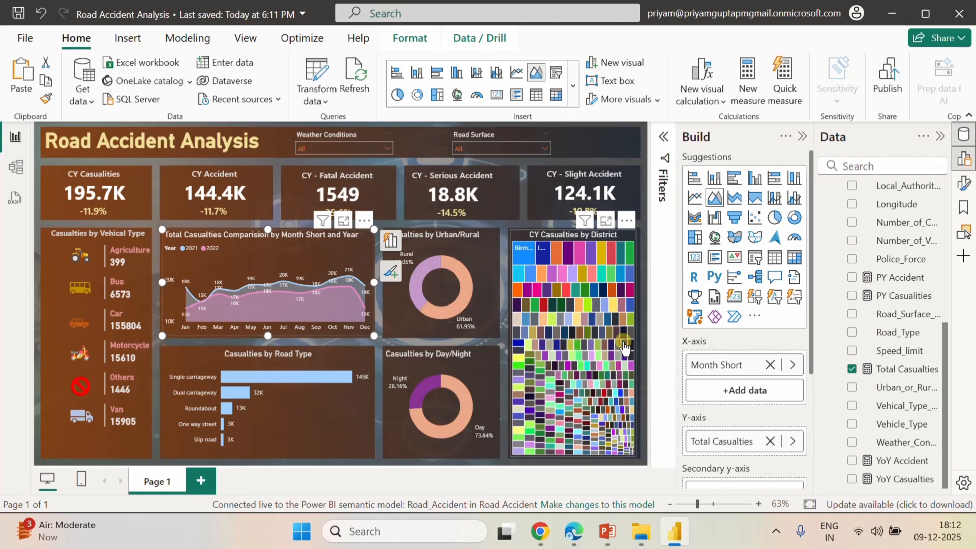
- Switch to the Power BI service in the browser, refresh the Road Accident workspace, and create a new Pipeline named Road Accident
left_click(573, 532)
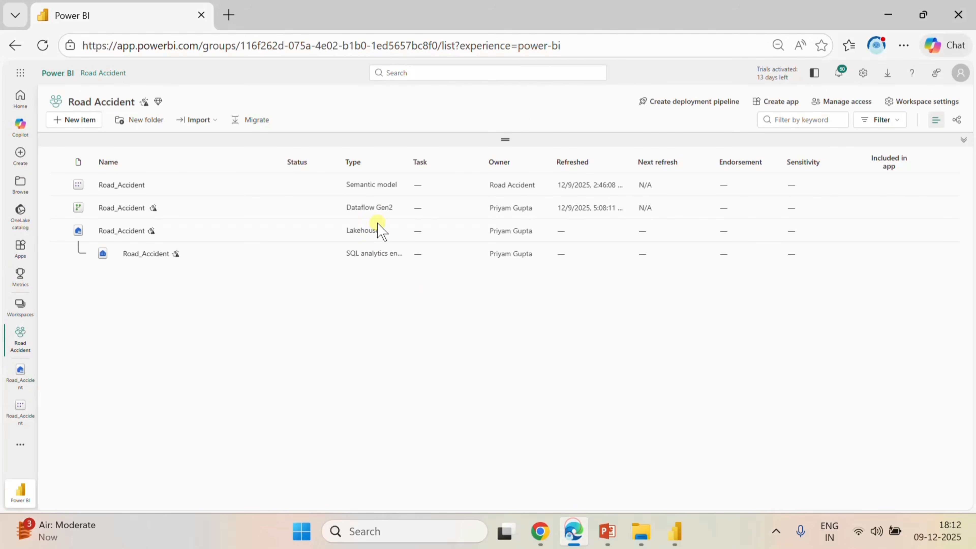
left_click(43, 46)
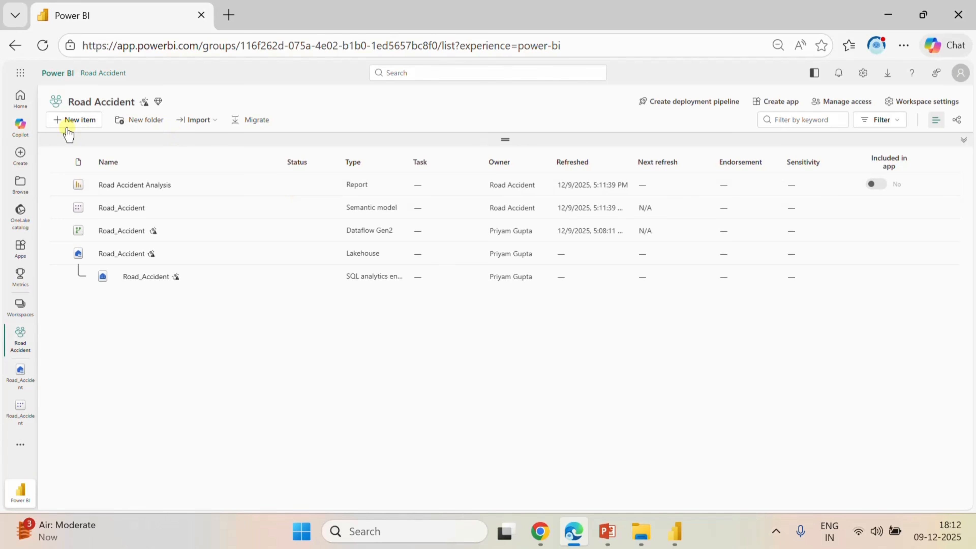
left_click(63, 120)
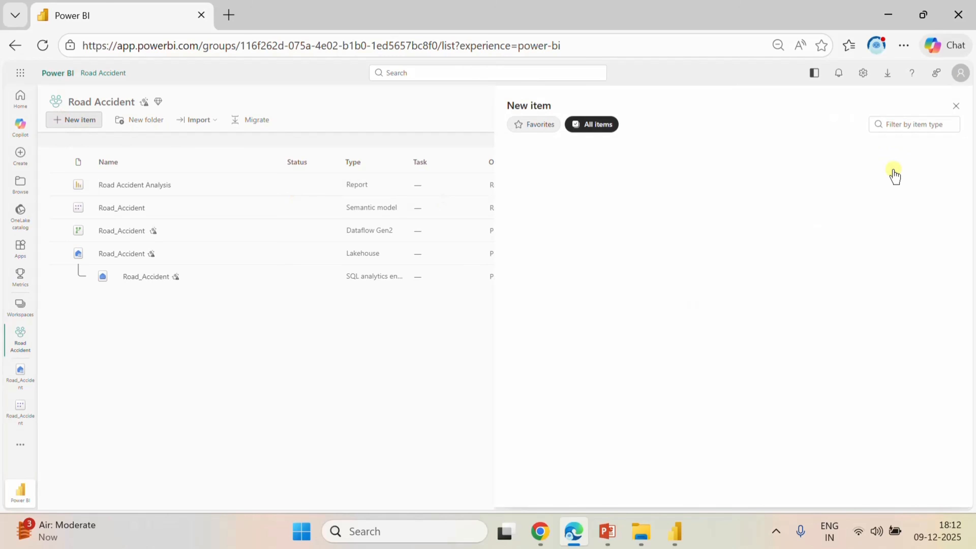
left_click(905, 125)
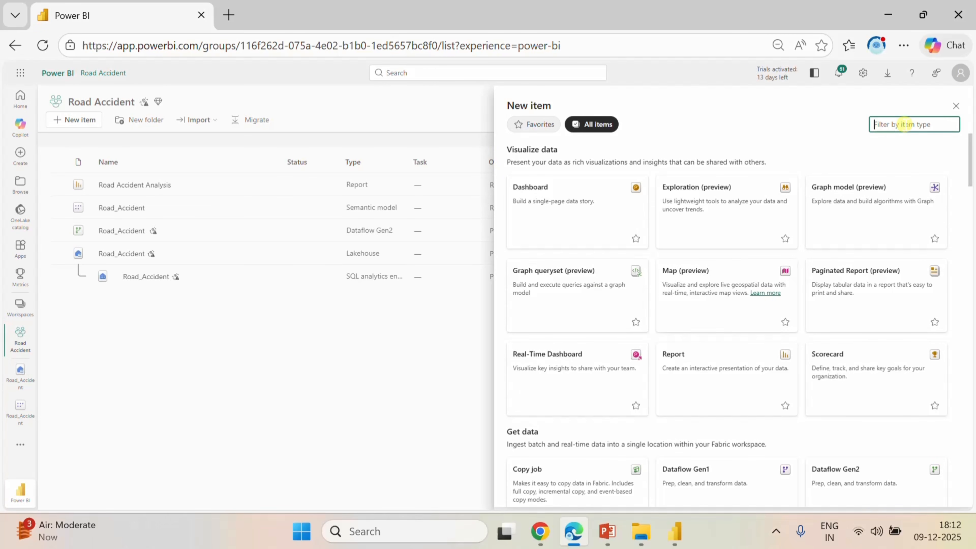
type("pip")
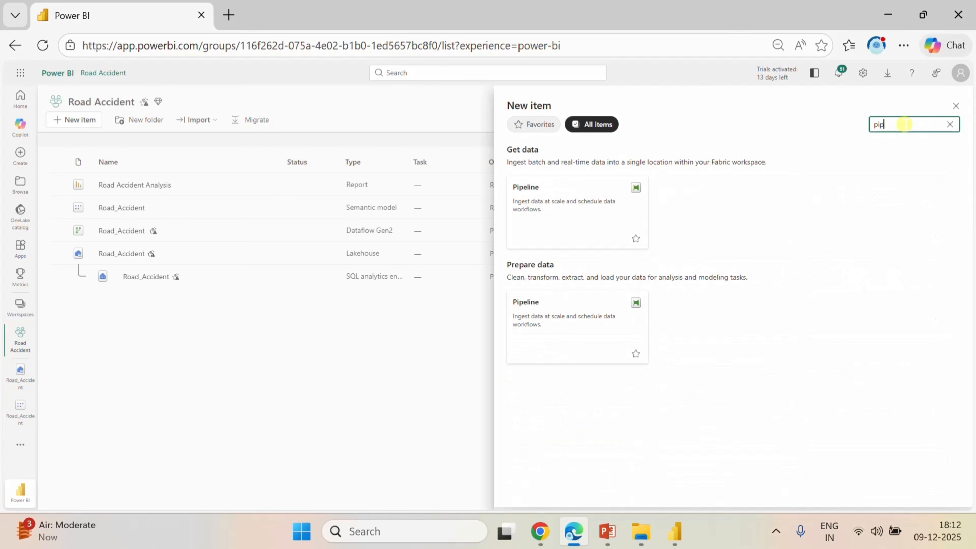
left_click(554, 216)
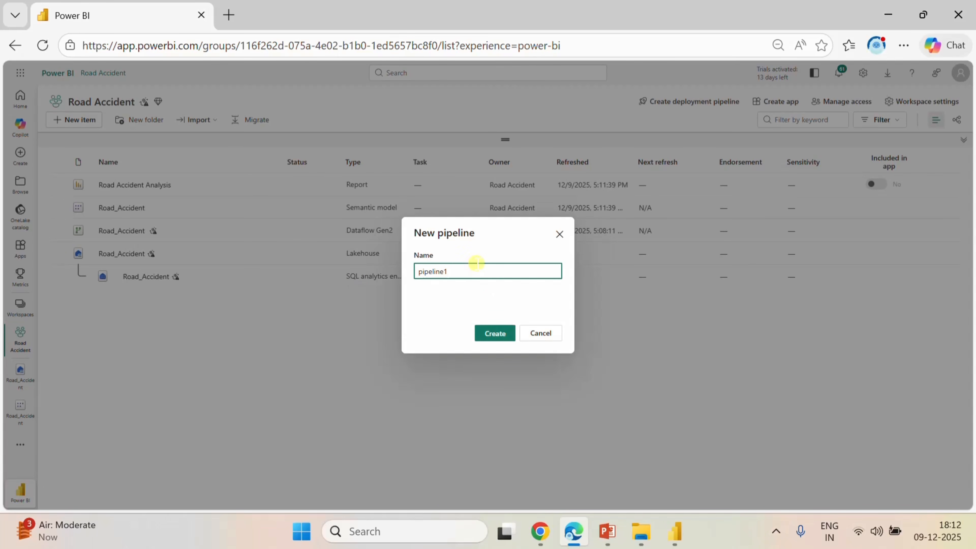
key("BackSpace")
key("BackSpace")
key("BackSpace")
key("BackSpace")
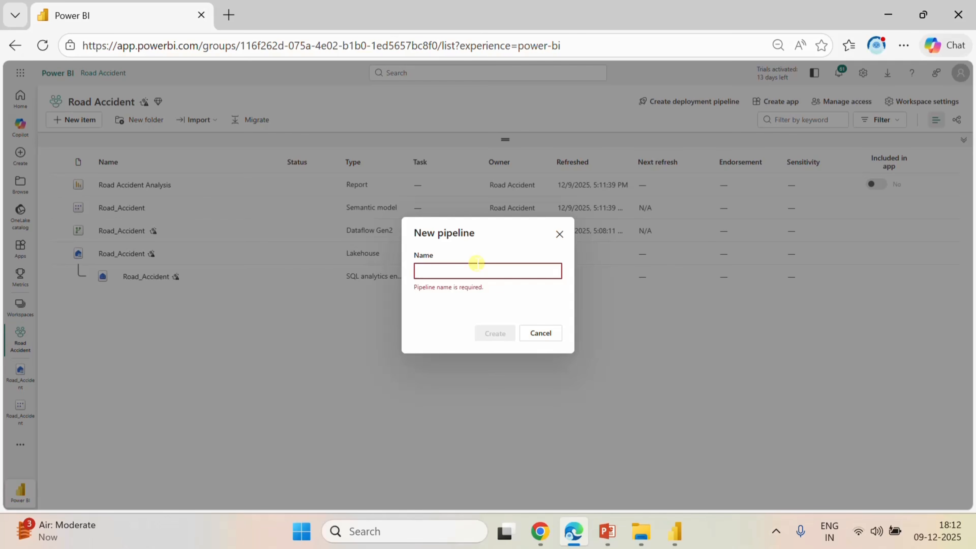
type("Road Accident")
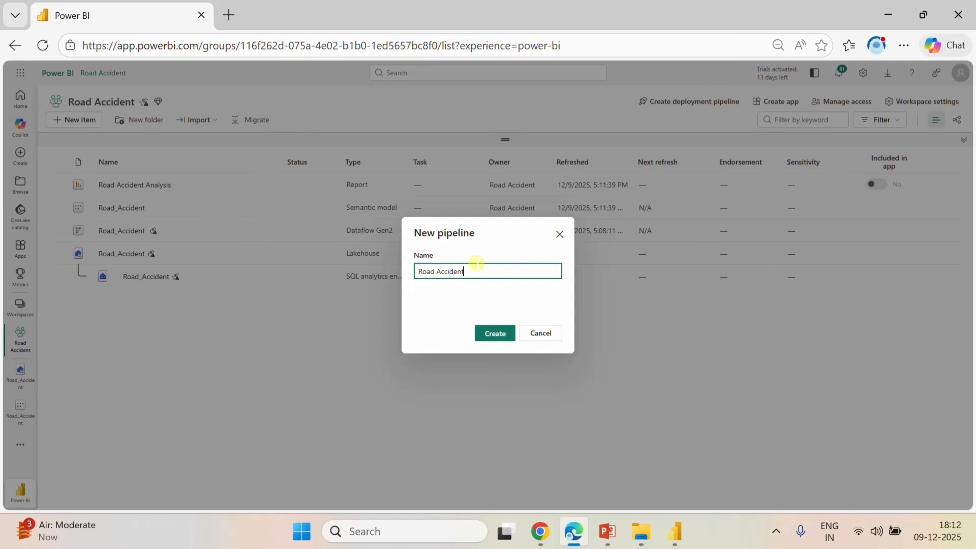
left_click(504, 340)
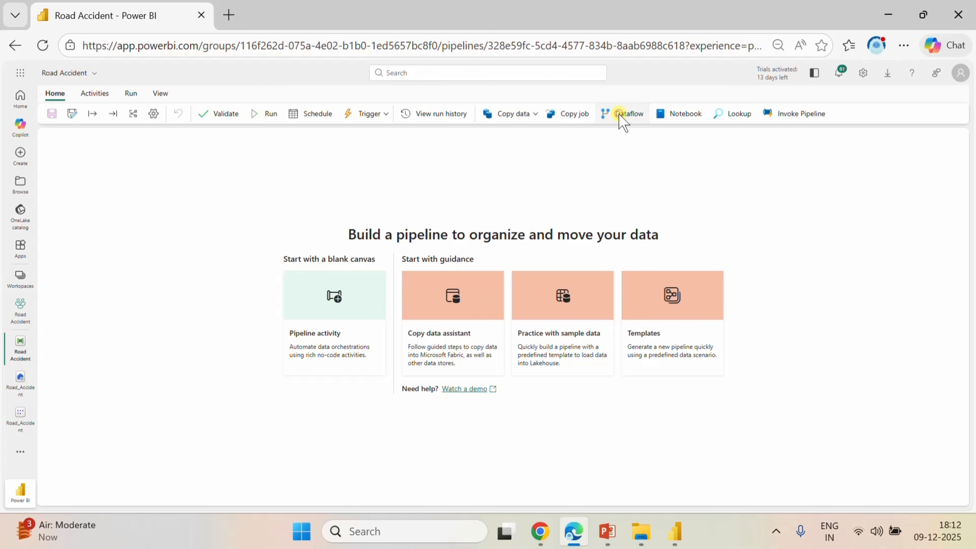
- Add a Dataflow activity to the pipeline and set it to use the Road_Accident dataflow
left_click(619, 115)
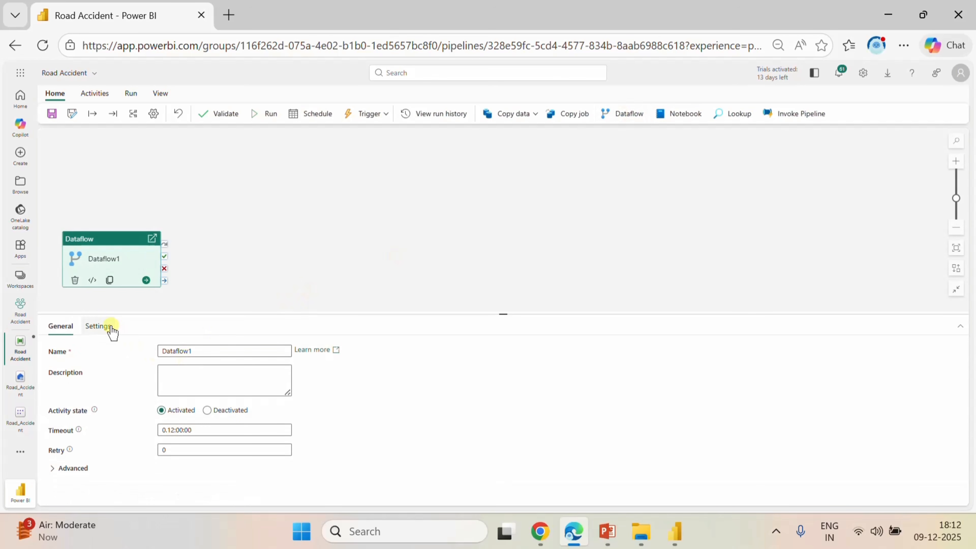
left_click(111, 329)
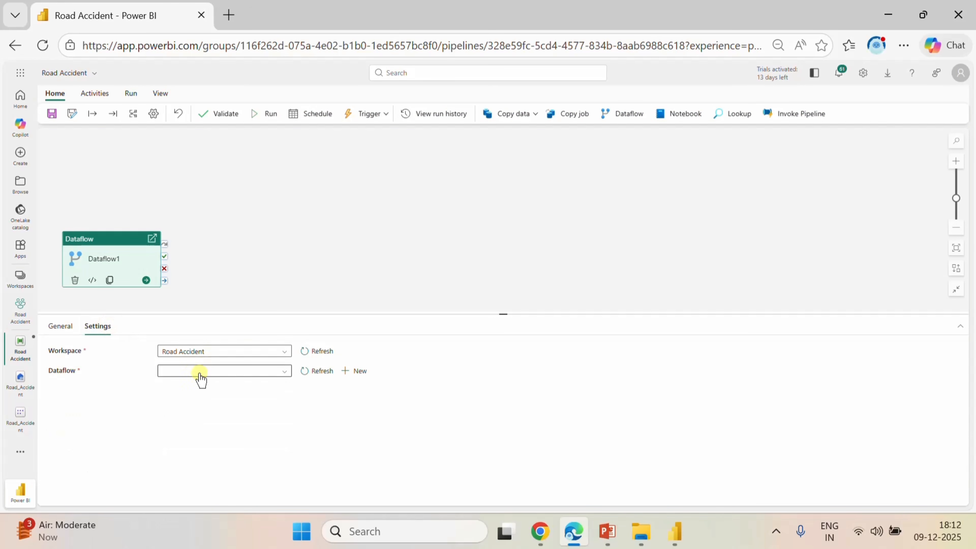
left_click(200, 374)
left_click(194, 401)
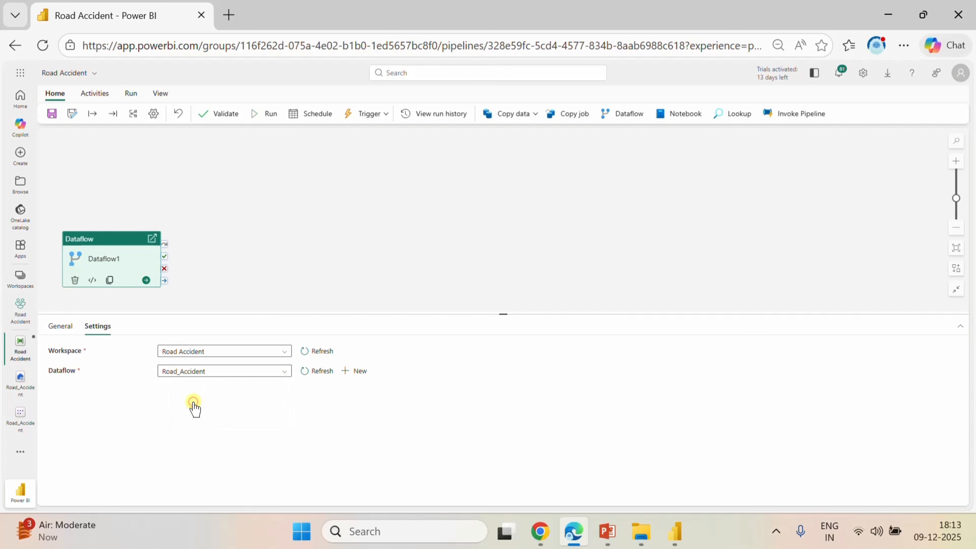
left_click(212, 256)
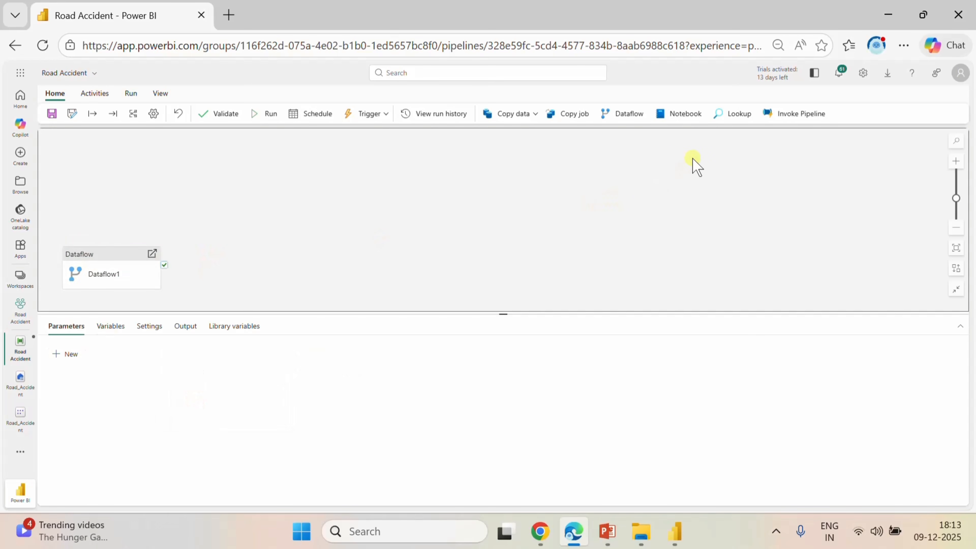
- Add a Semantic model refresh activity and connect the Dataflow activity's On success output to it
left_click(98, 96)
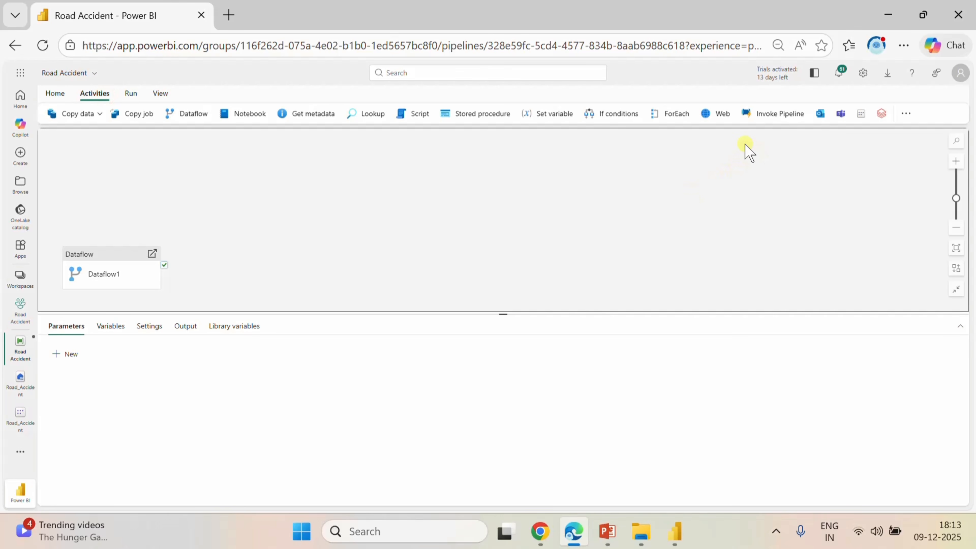
left_click(860, 113)
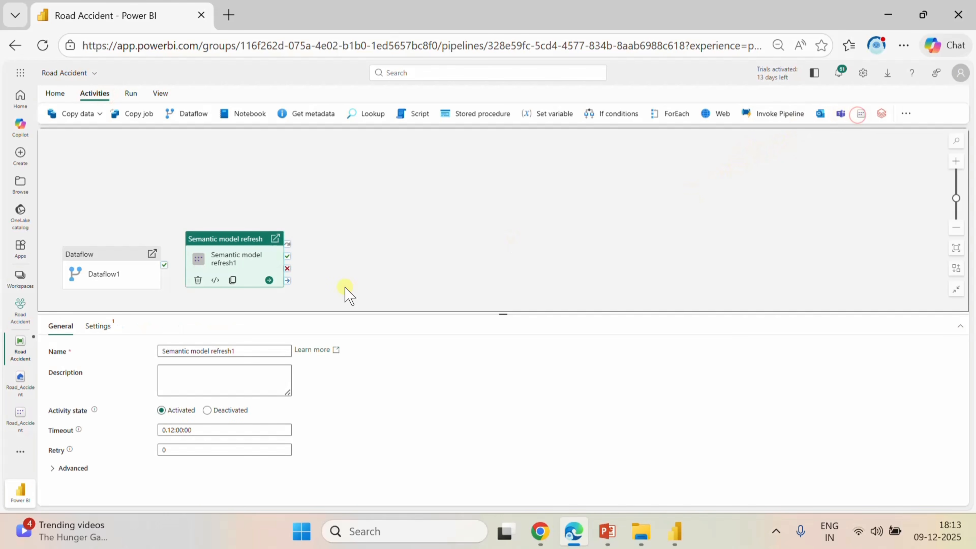
left_click_drag(165, 264, 206, 274)
left_click(215, 274)
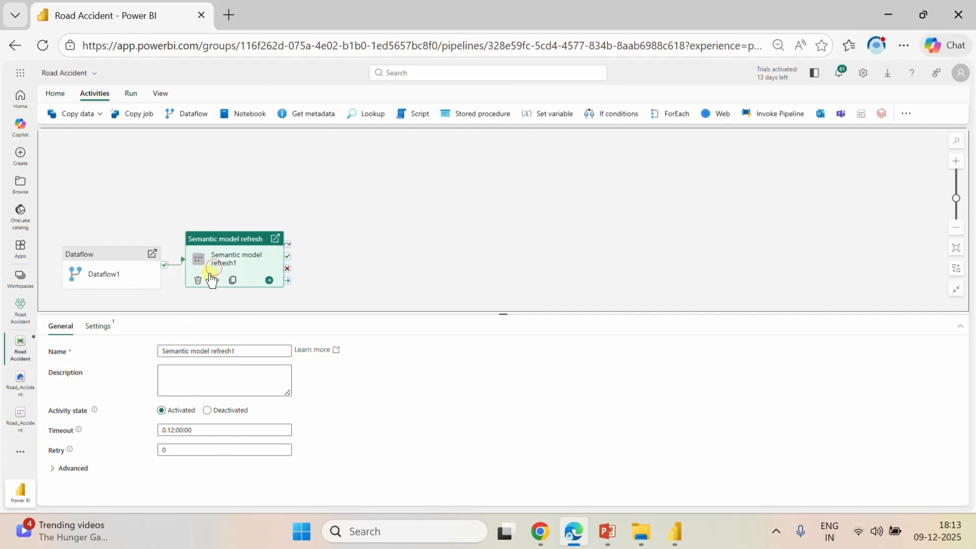
- Set the refresh activity's semantic model to Road_Accident with the existing PowerBIDatasets connection, and save the pipeline
left_click(102, 326)
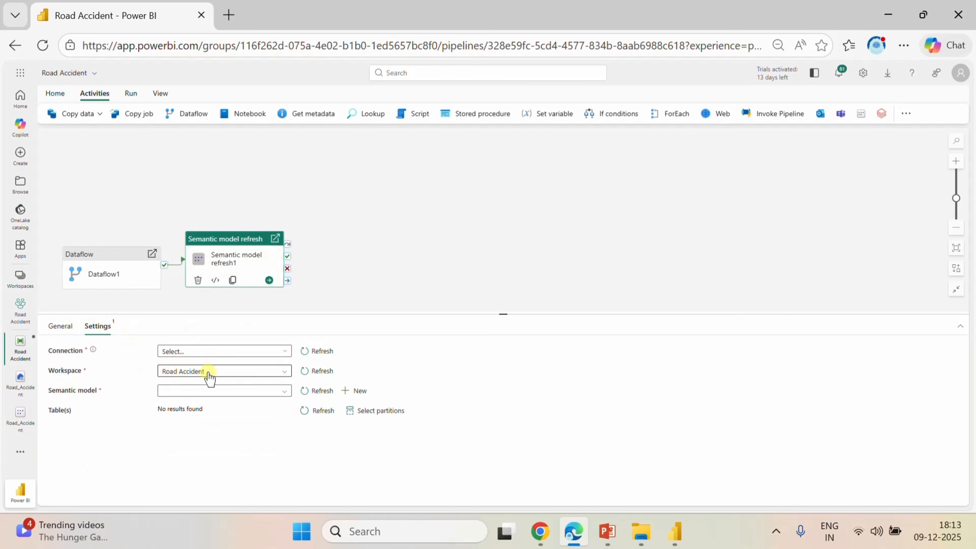
left_click(217, 391)
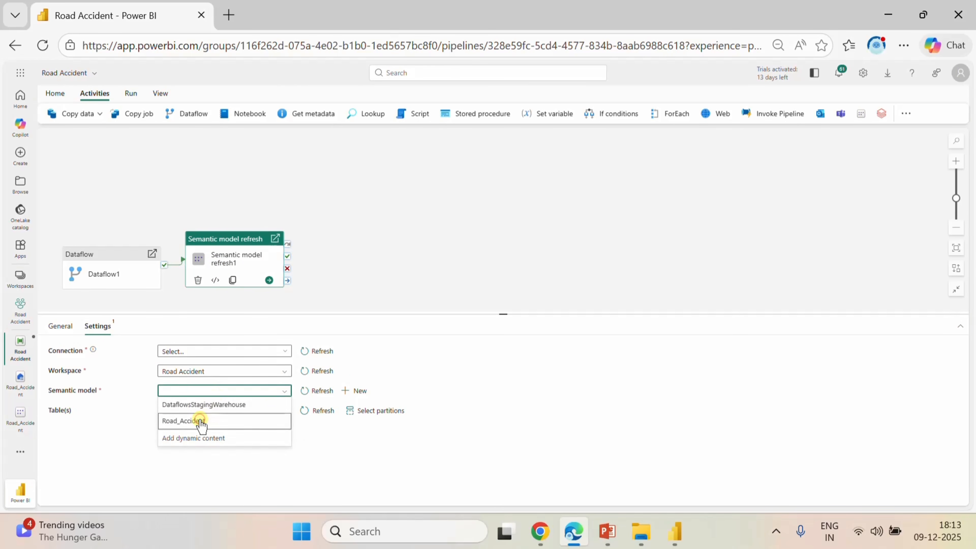
left_click(184, 420)
left_click(241, 350)
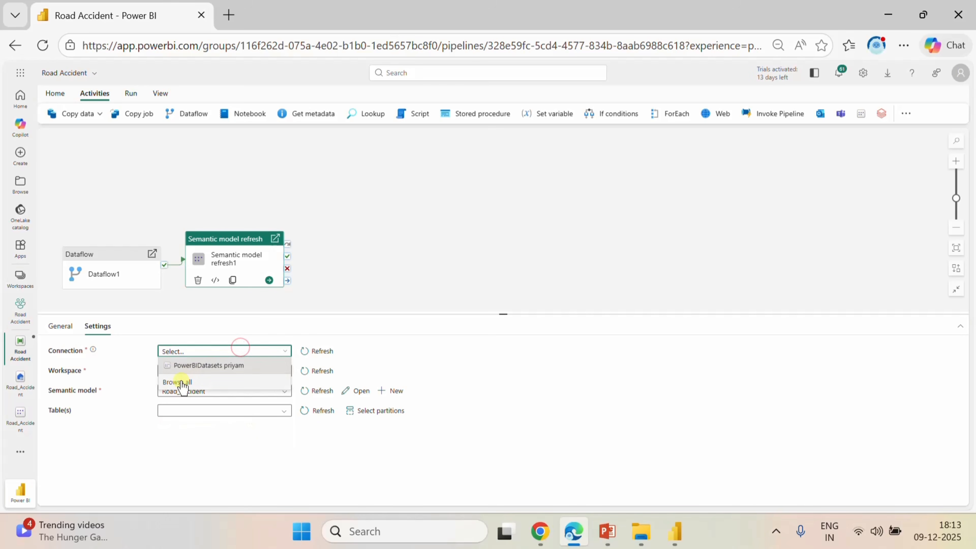
left_click(180, 365)
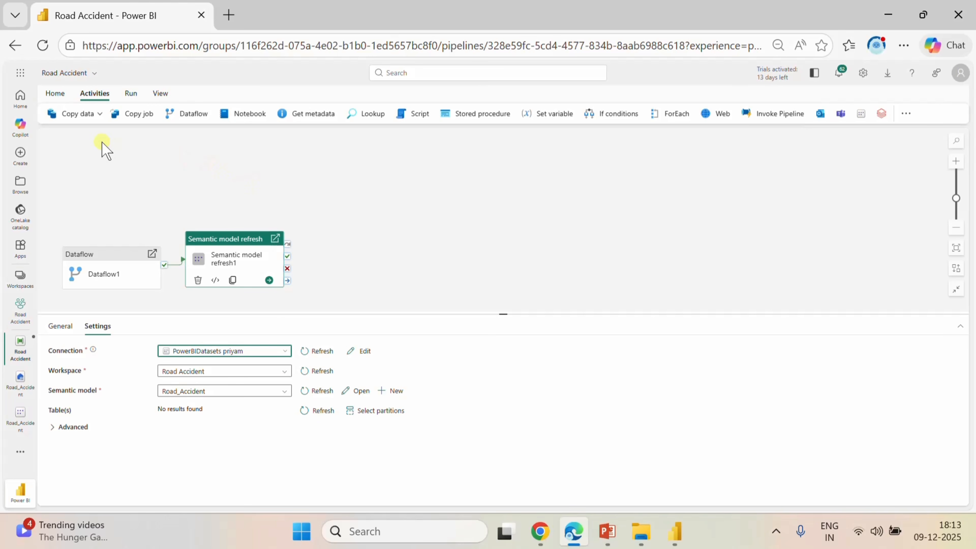
left_click(58, 95)
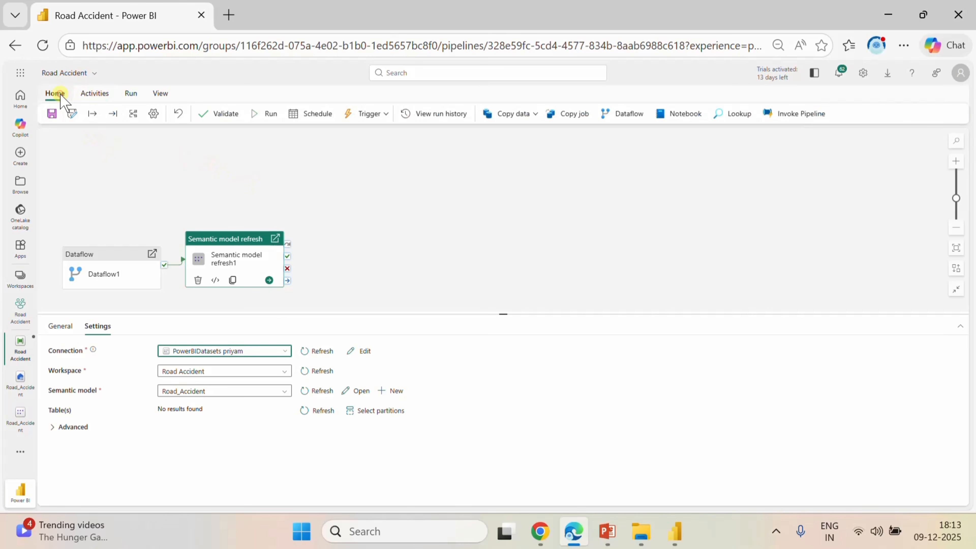
left_click(57, 113)
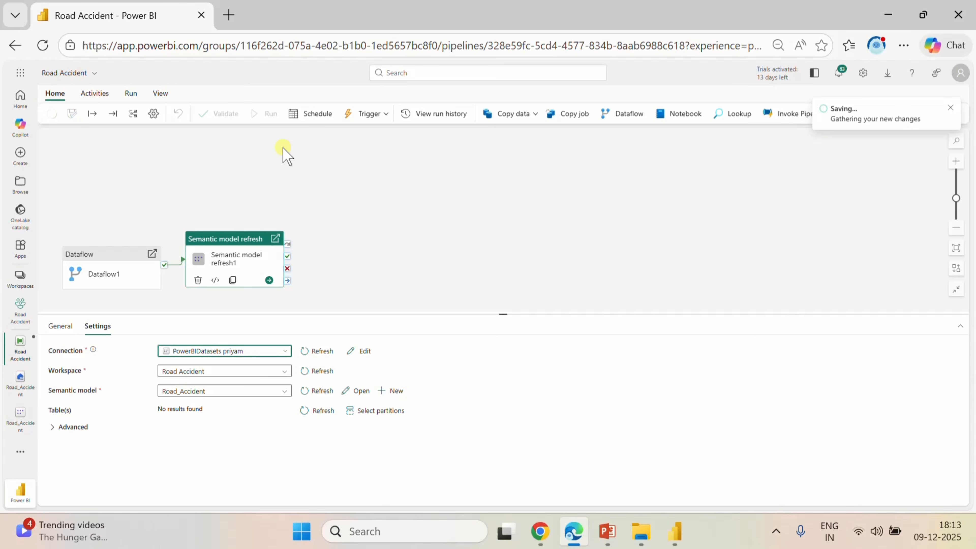
- Add a pipeline schedule that repeats Daily with the time of day set to 20:00
left_click(330, 117)
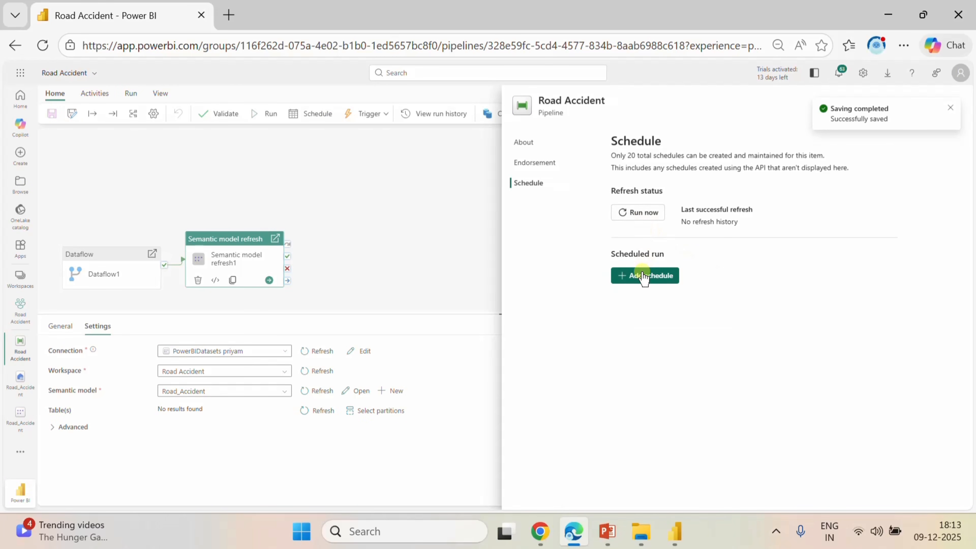
left_click(644, 276)
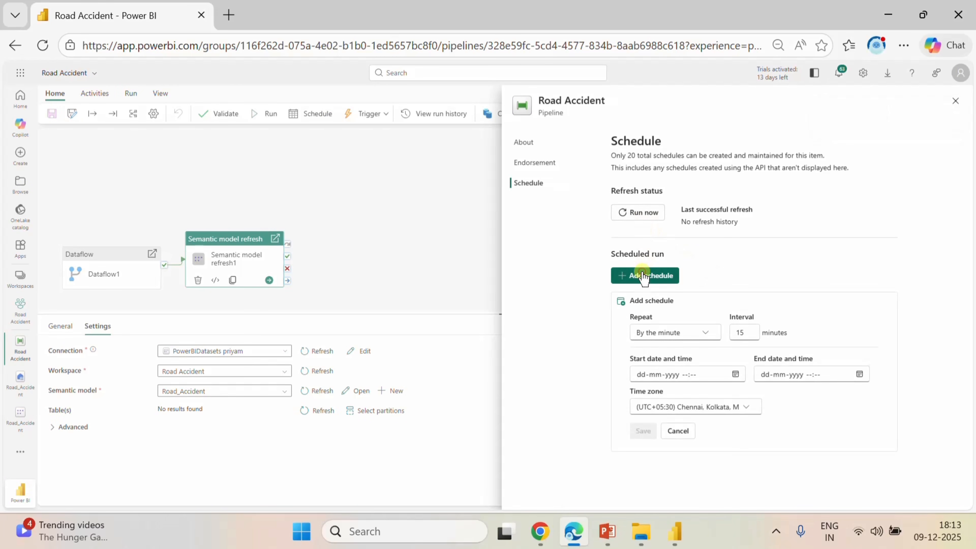
left_click(701, 338)
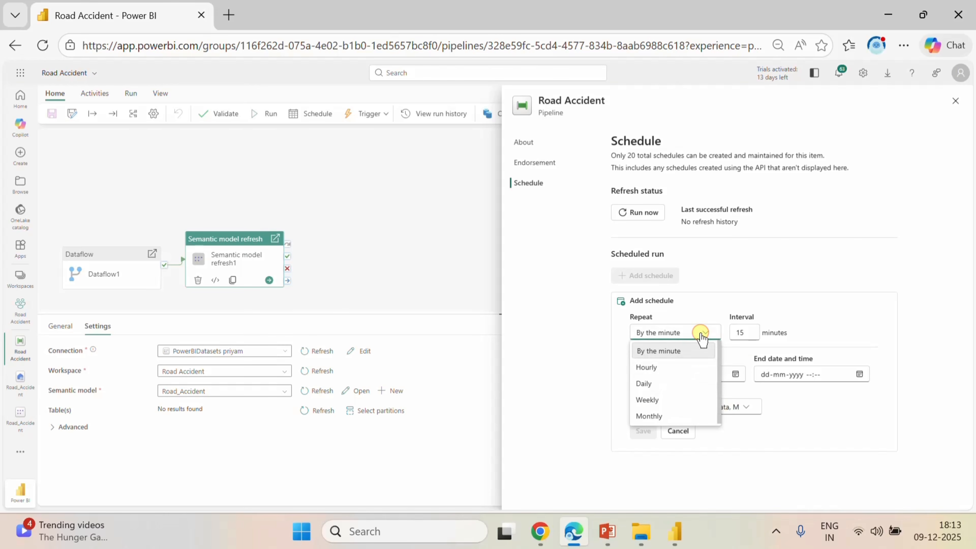
left_click(644, 383)
left_click(680, 365)
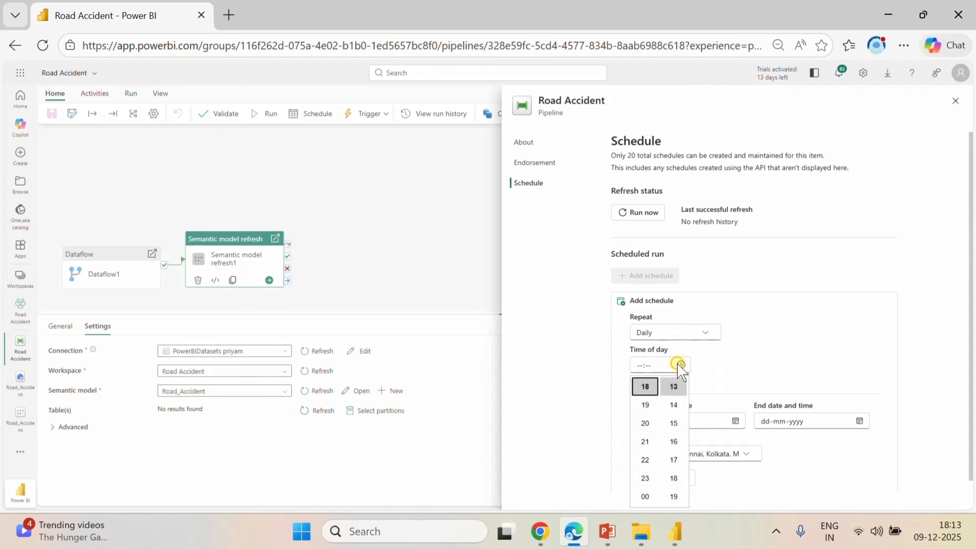
left_click(653, 422)
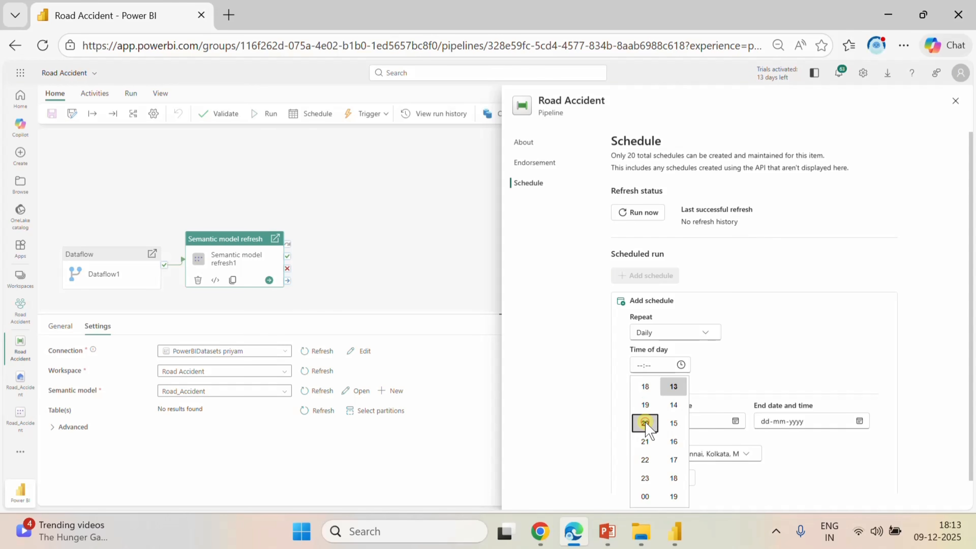
scroll(669, 433, "up", 5)
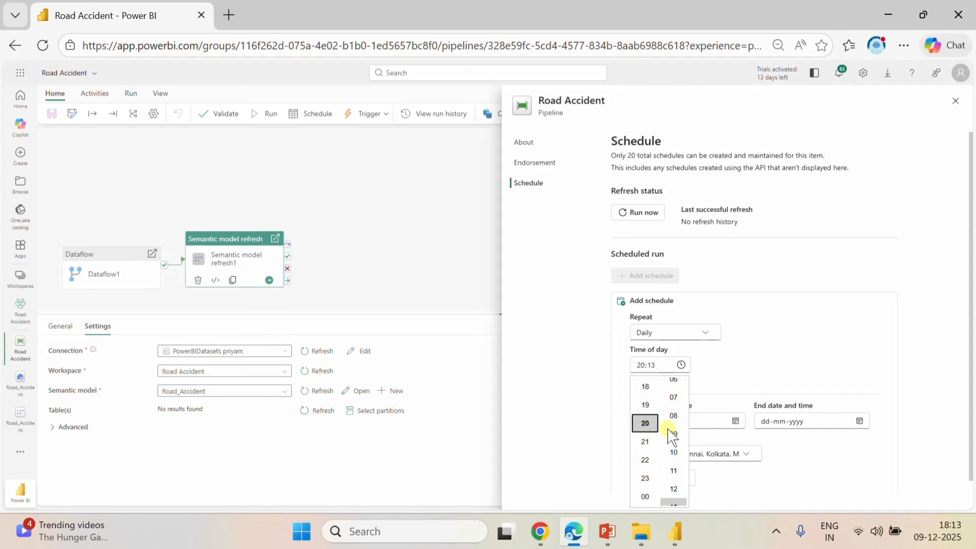
scroll(670, 436, "up", 3)
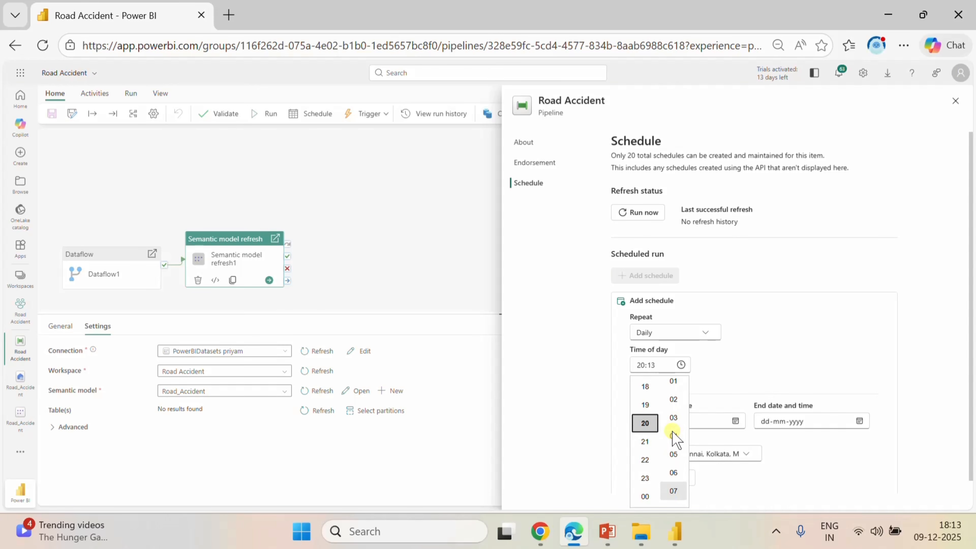
scroll(671, 392, "up", 2)
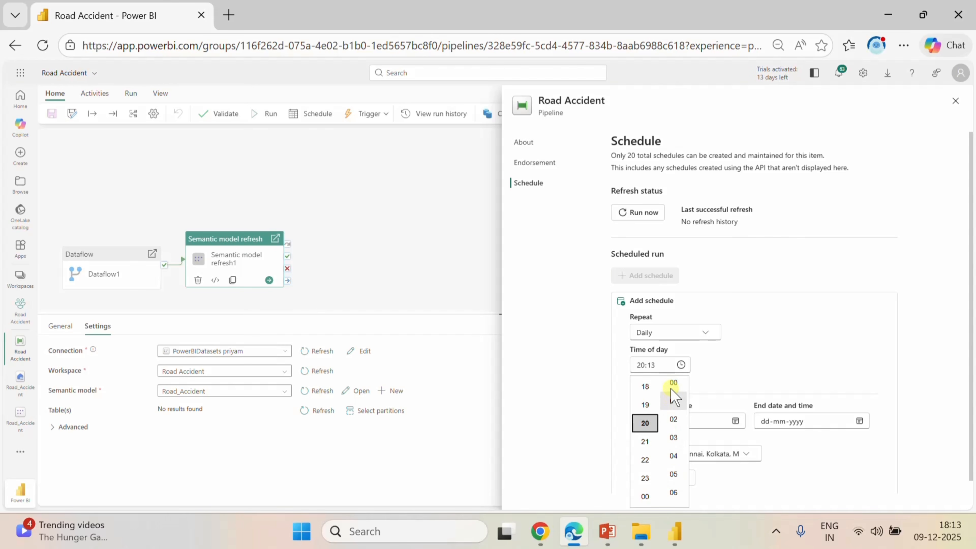
scroll(671, 396, "up", 2)
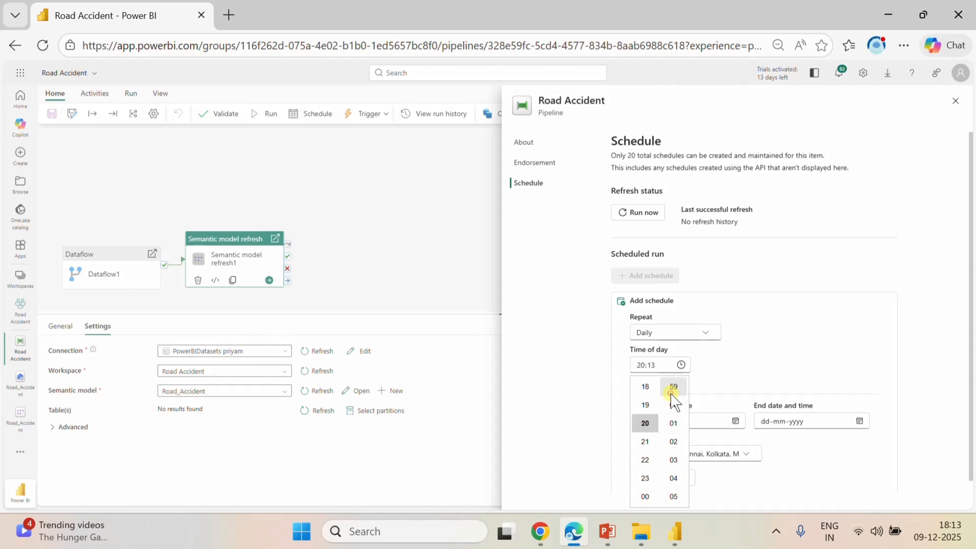
left_click(673, 405)
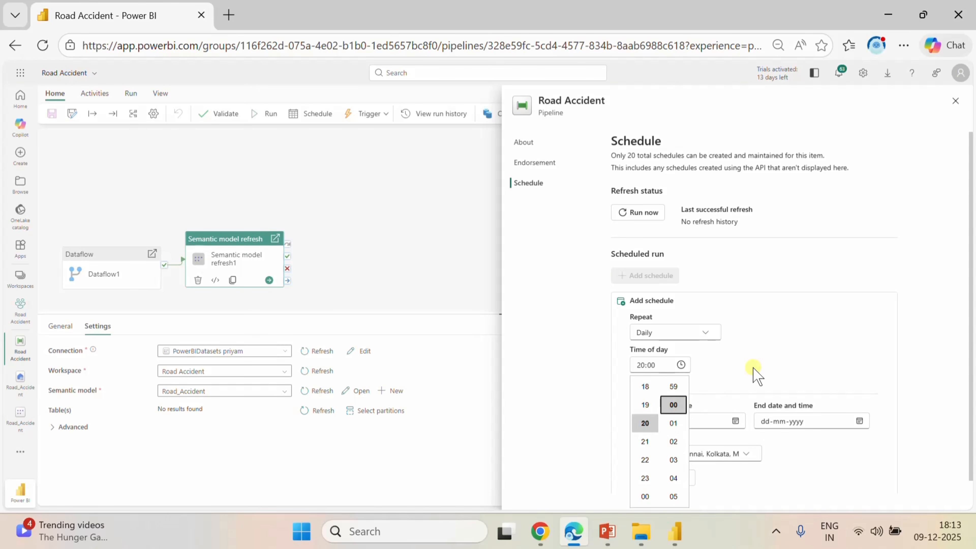
left_click(768, 349)
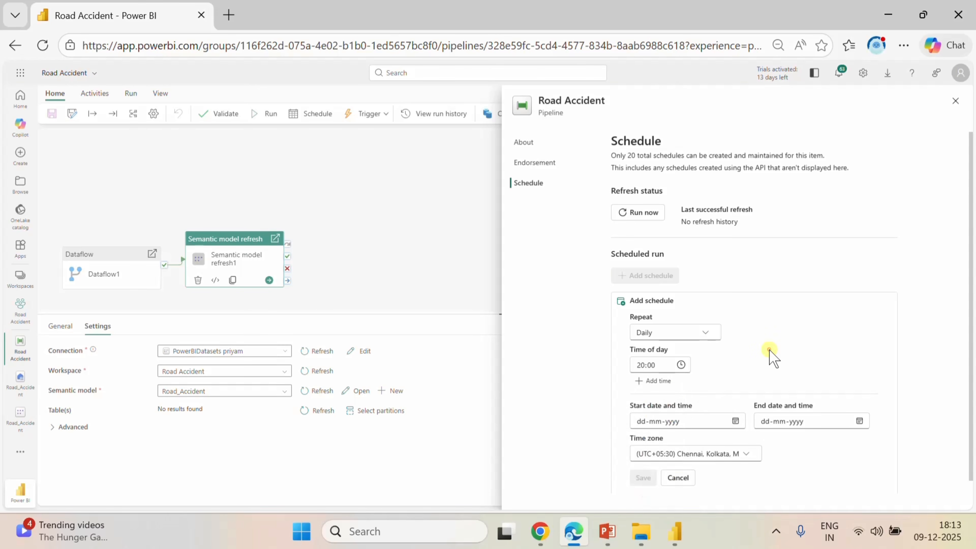
- Set the schedule's start date to 09-12-2025 and end date to 09-06-2030, save it, and close the schedule settings
left_click(735, 420)
left_click(671, 326)
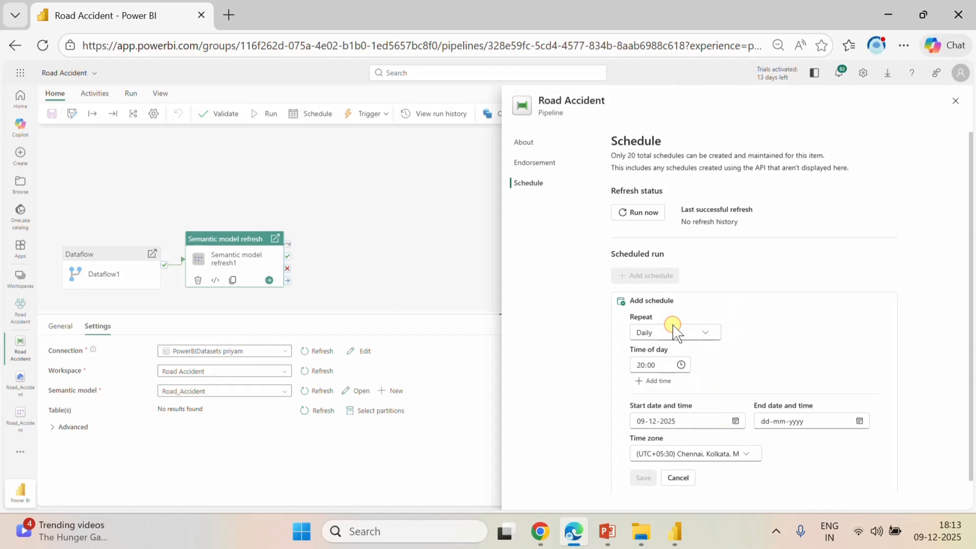
left_click(860, 423)
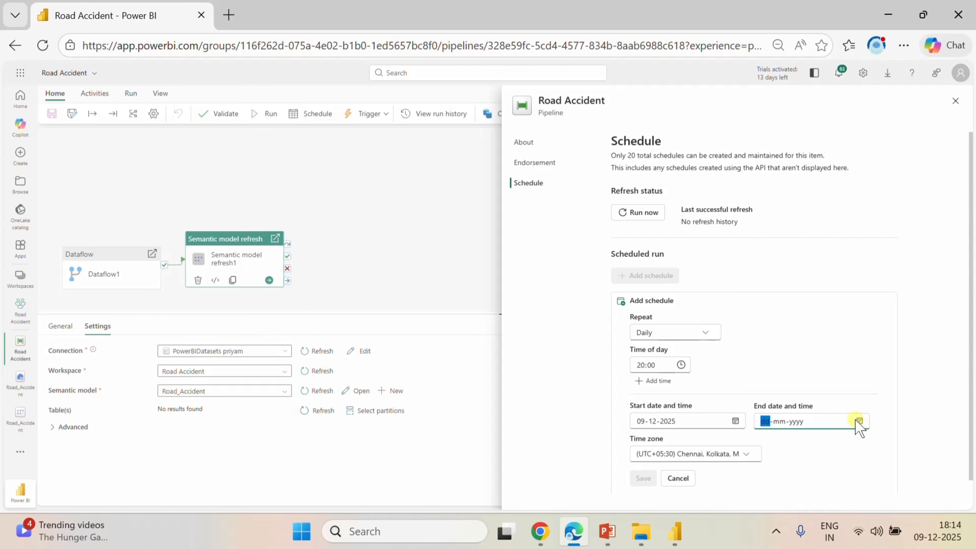
left_click(861, 424)
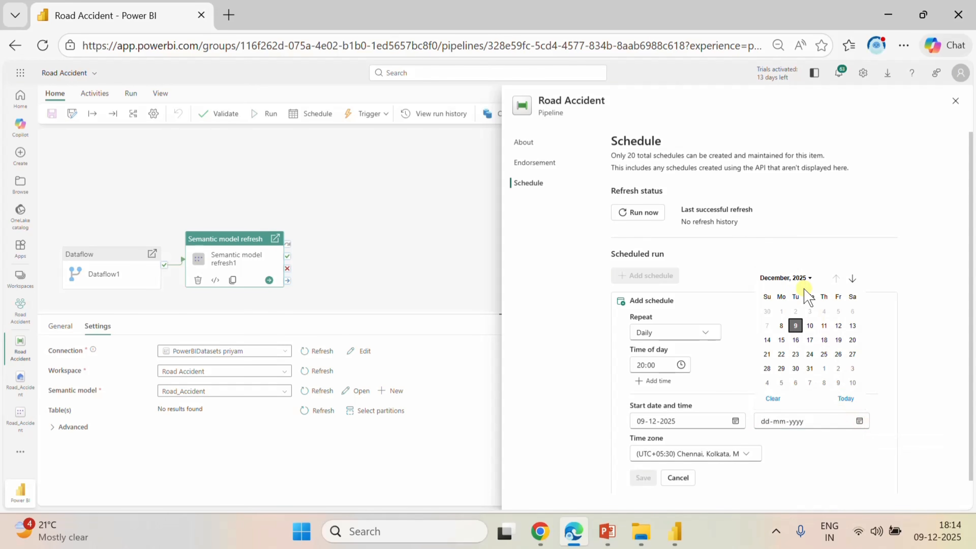
left_click(806, 277)
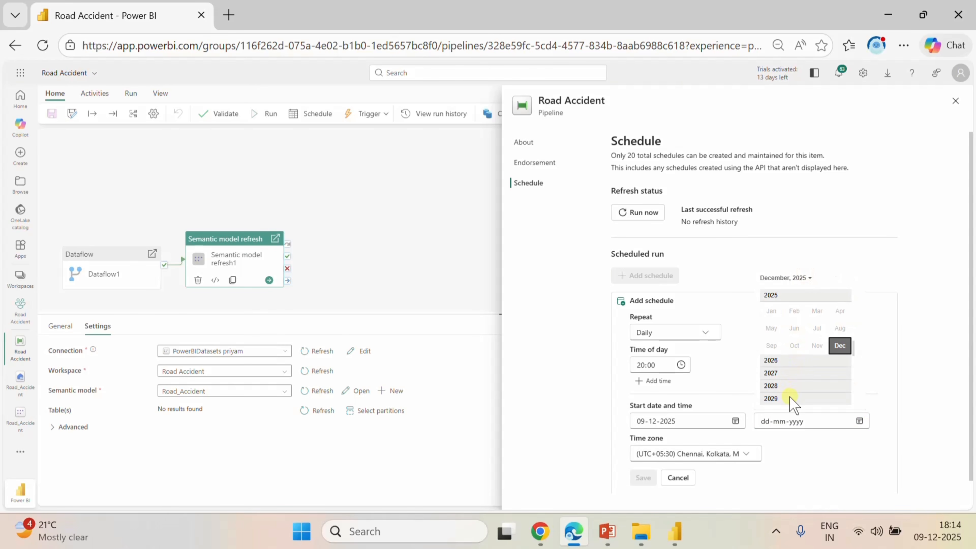
left_click(772, 398)
left_click(791, 361)
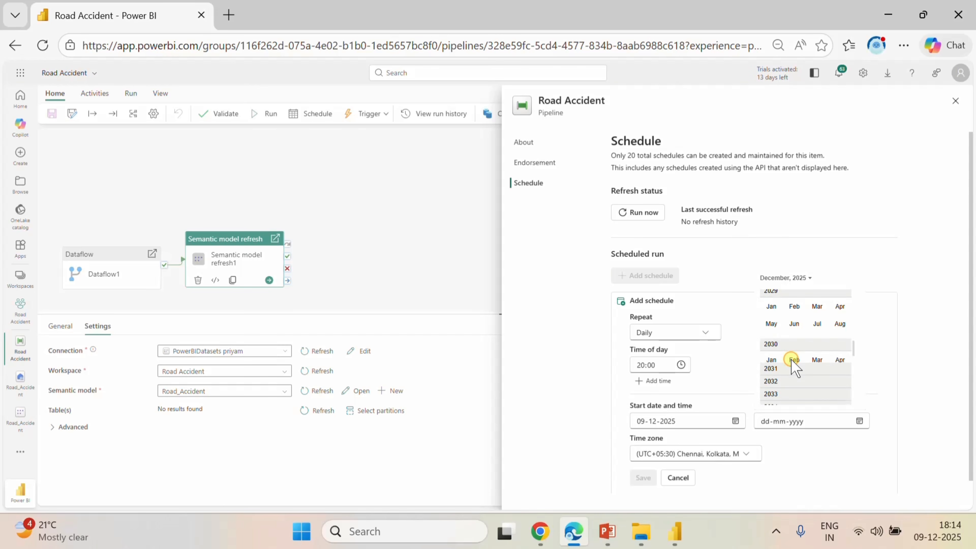
left_click(794, 328)
left_click(761, 483)
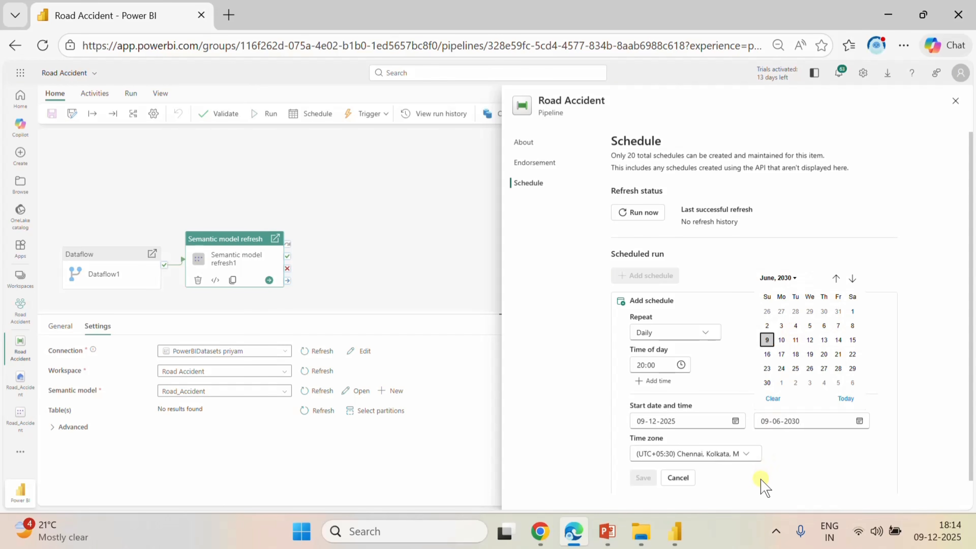
left_click(642, 478)
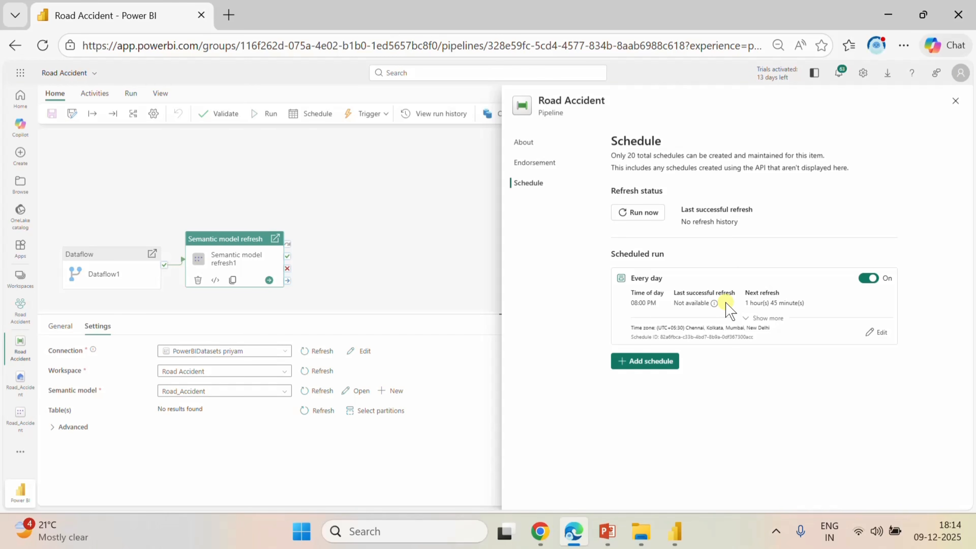
left_click(408, 234)
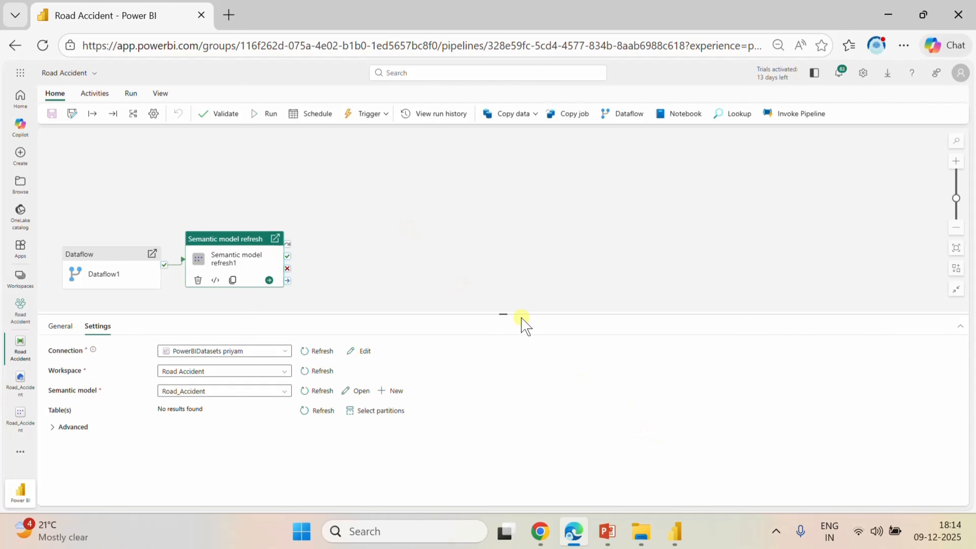
- Return to the Road Accident workspace and open the Road Accident Analysis report
left_click(20, 319)
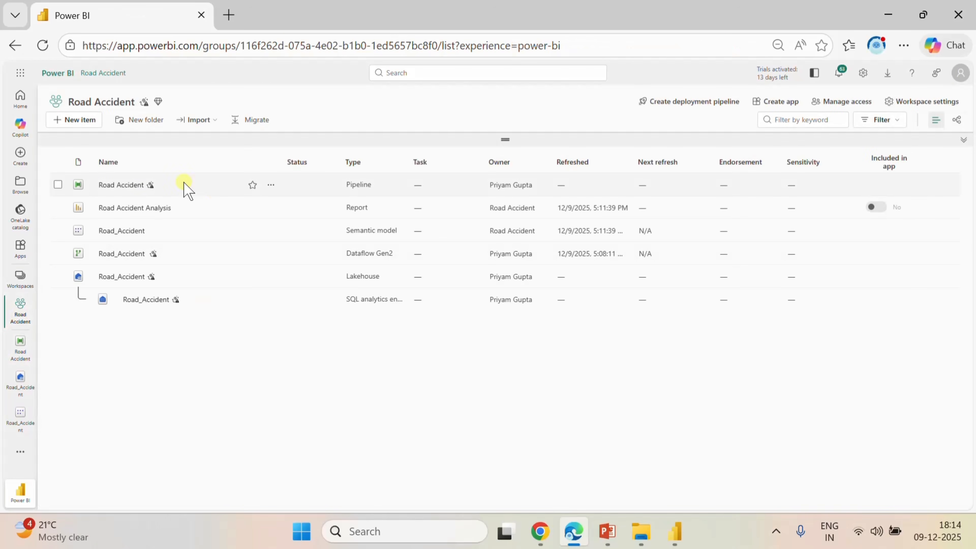
left_click(135, 207)
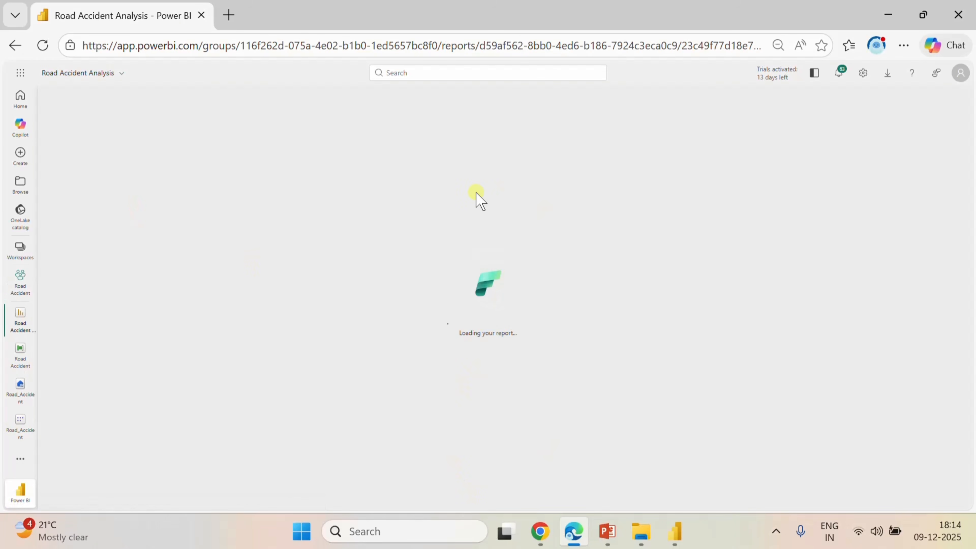